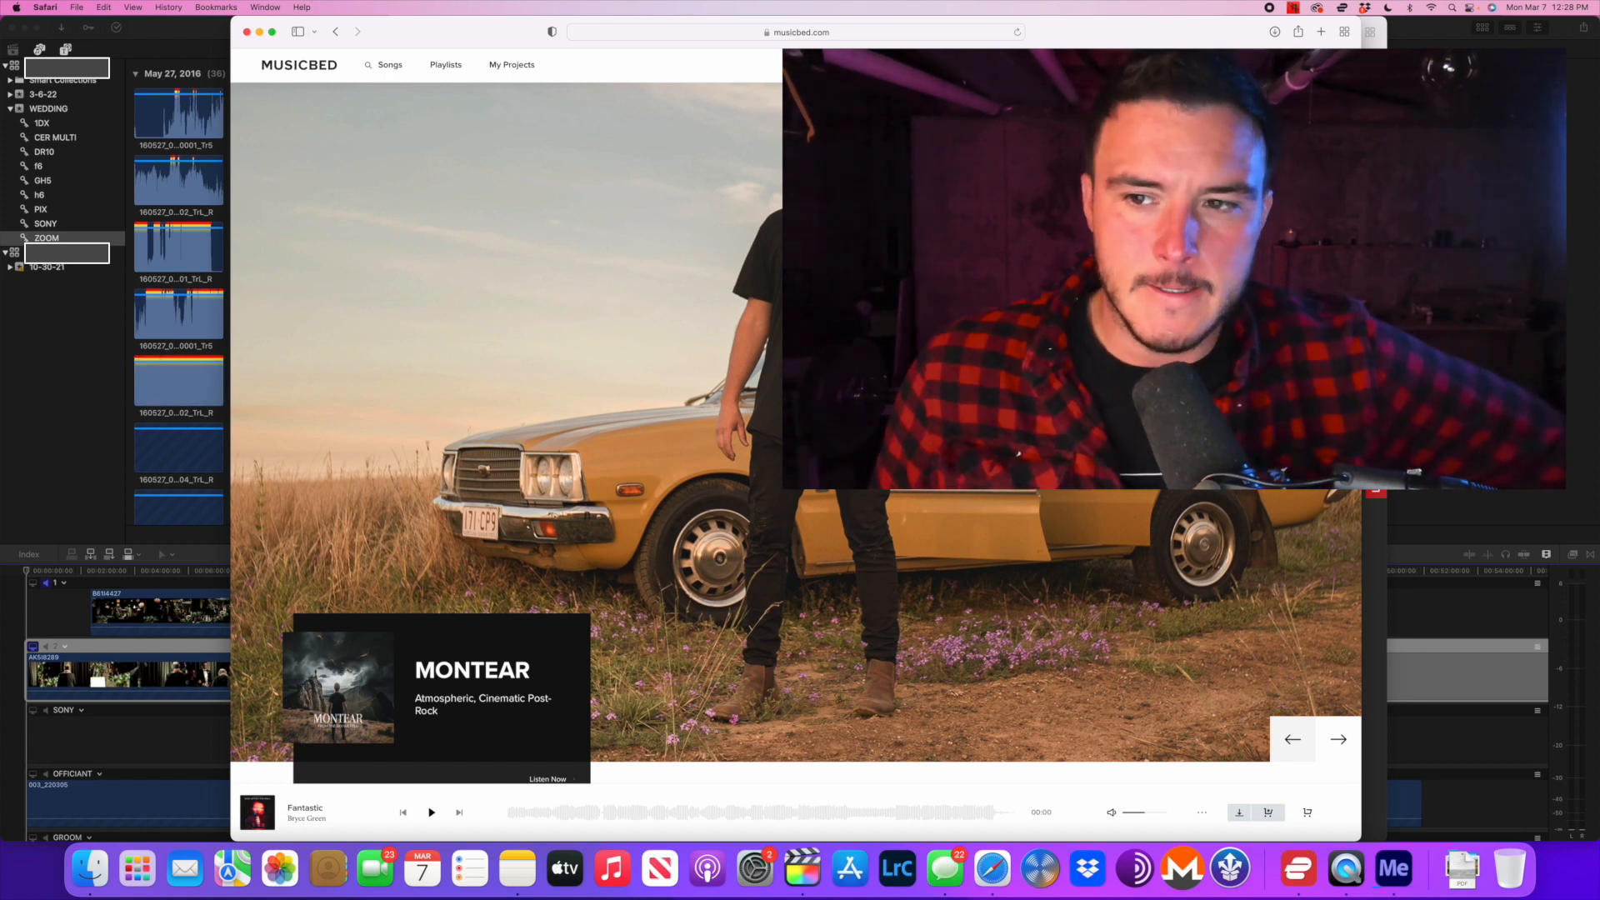
# Look over the Musicbed home page and open its catalogue of songs.
pyautogui.scroll(-10, 1123, 516)
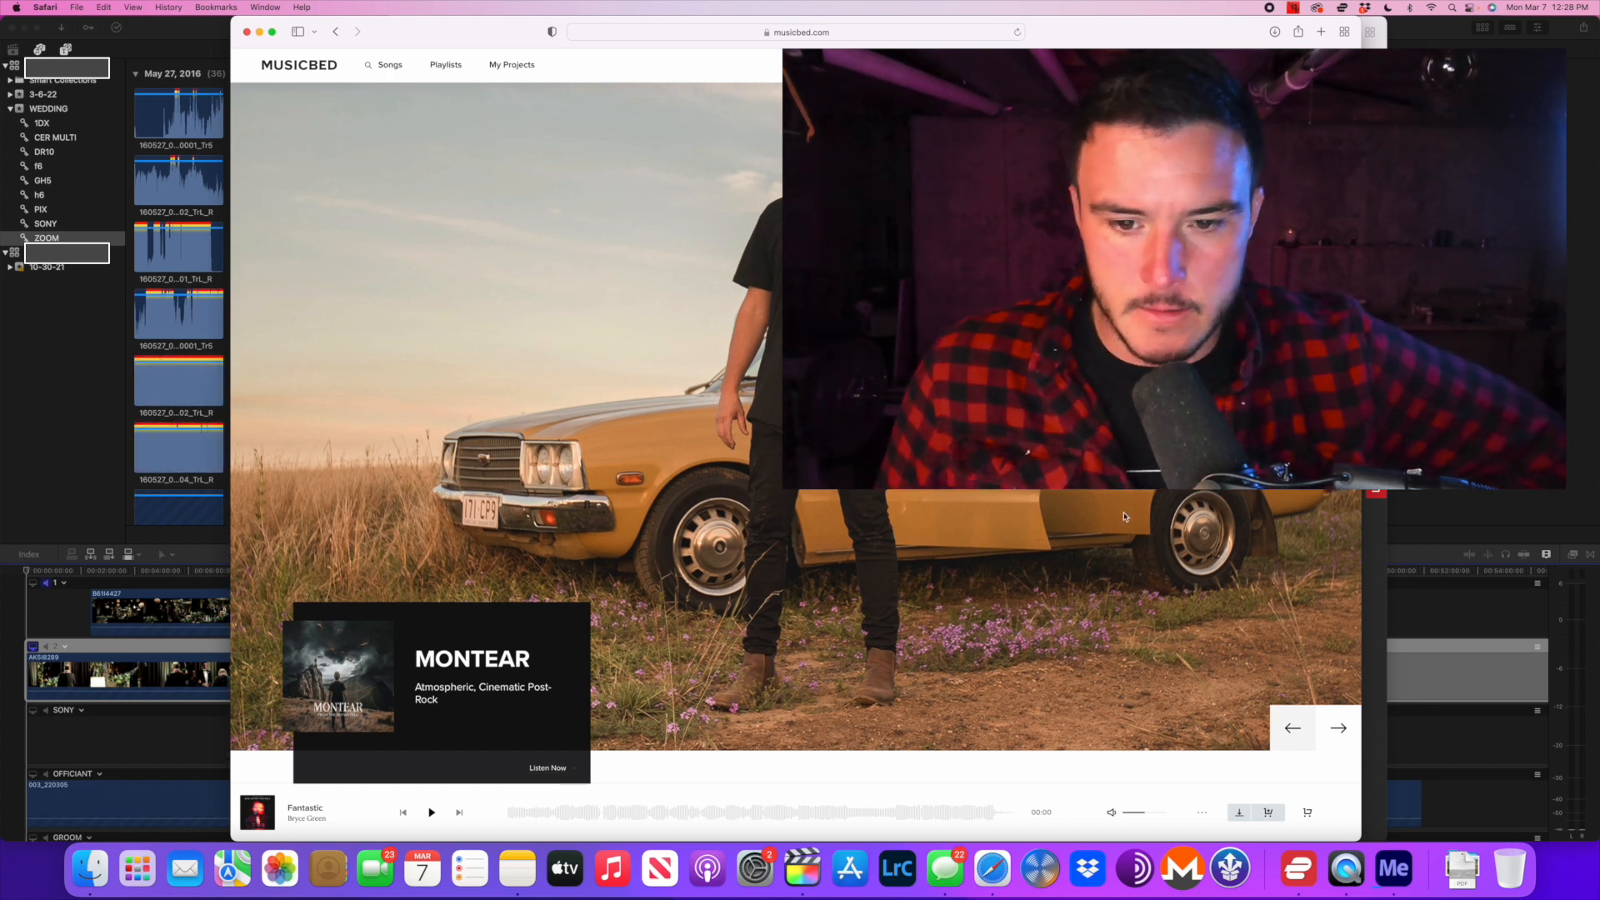
pyautogui.scroll(-5, 1125, 517)
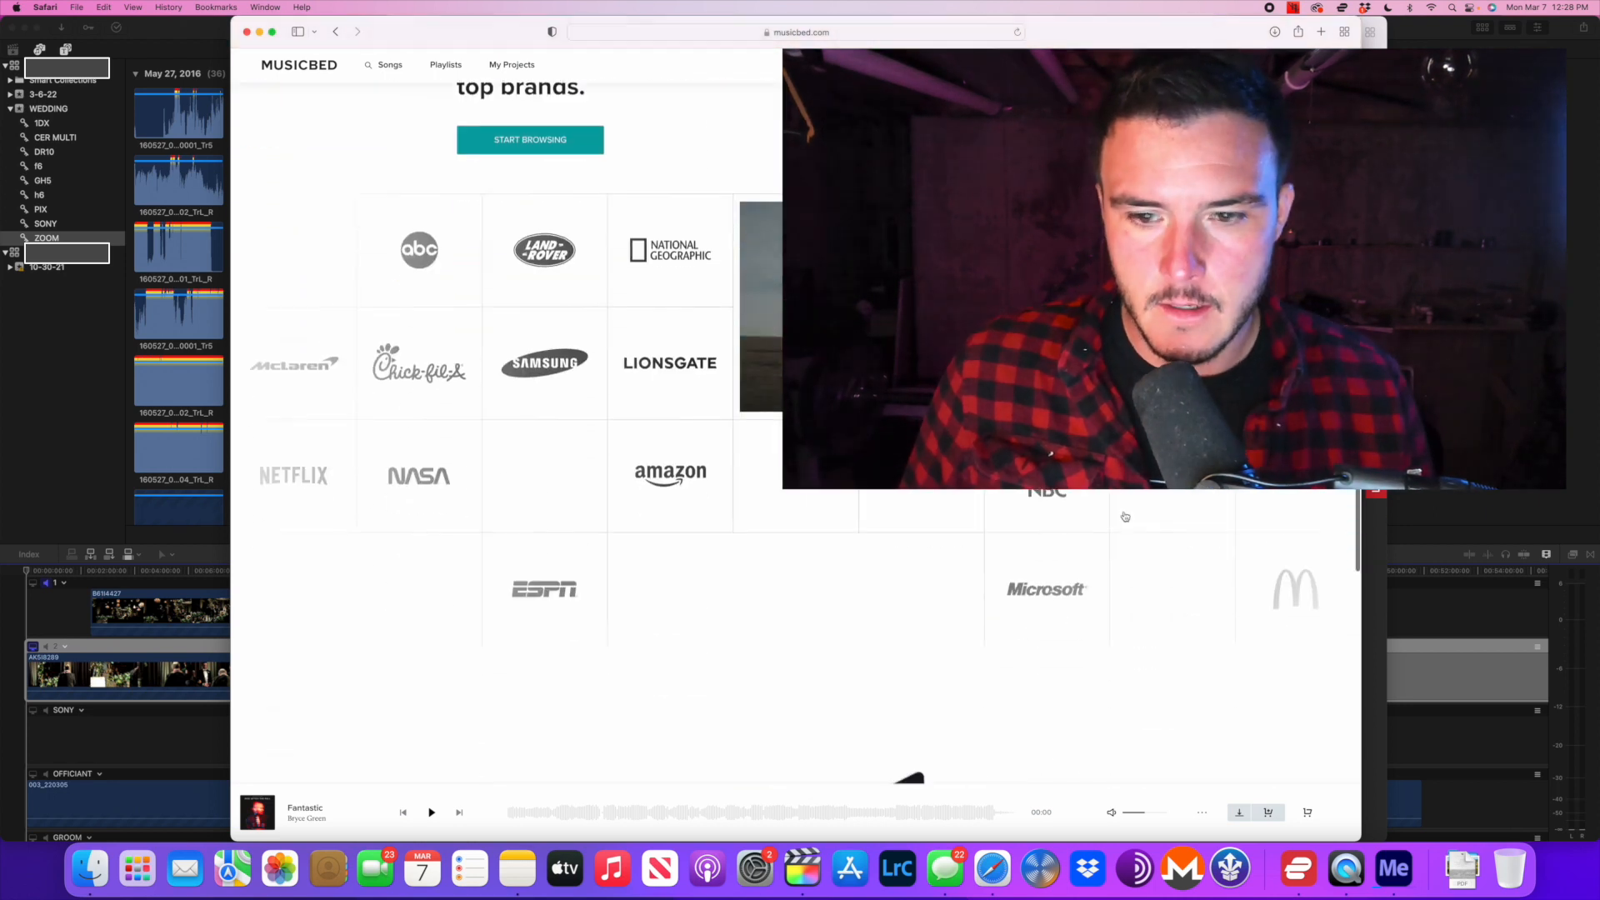
pyautogui.scroll(15, 1125, 516)
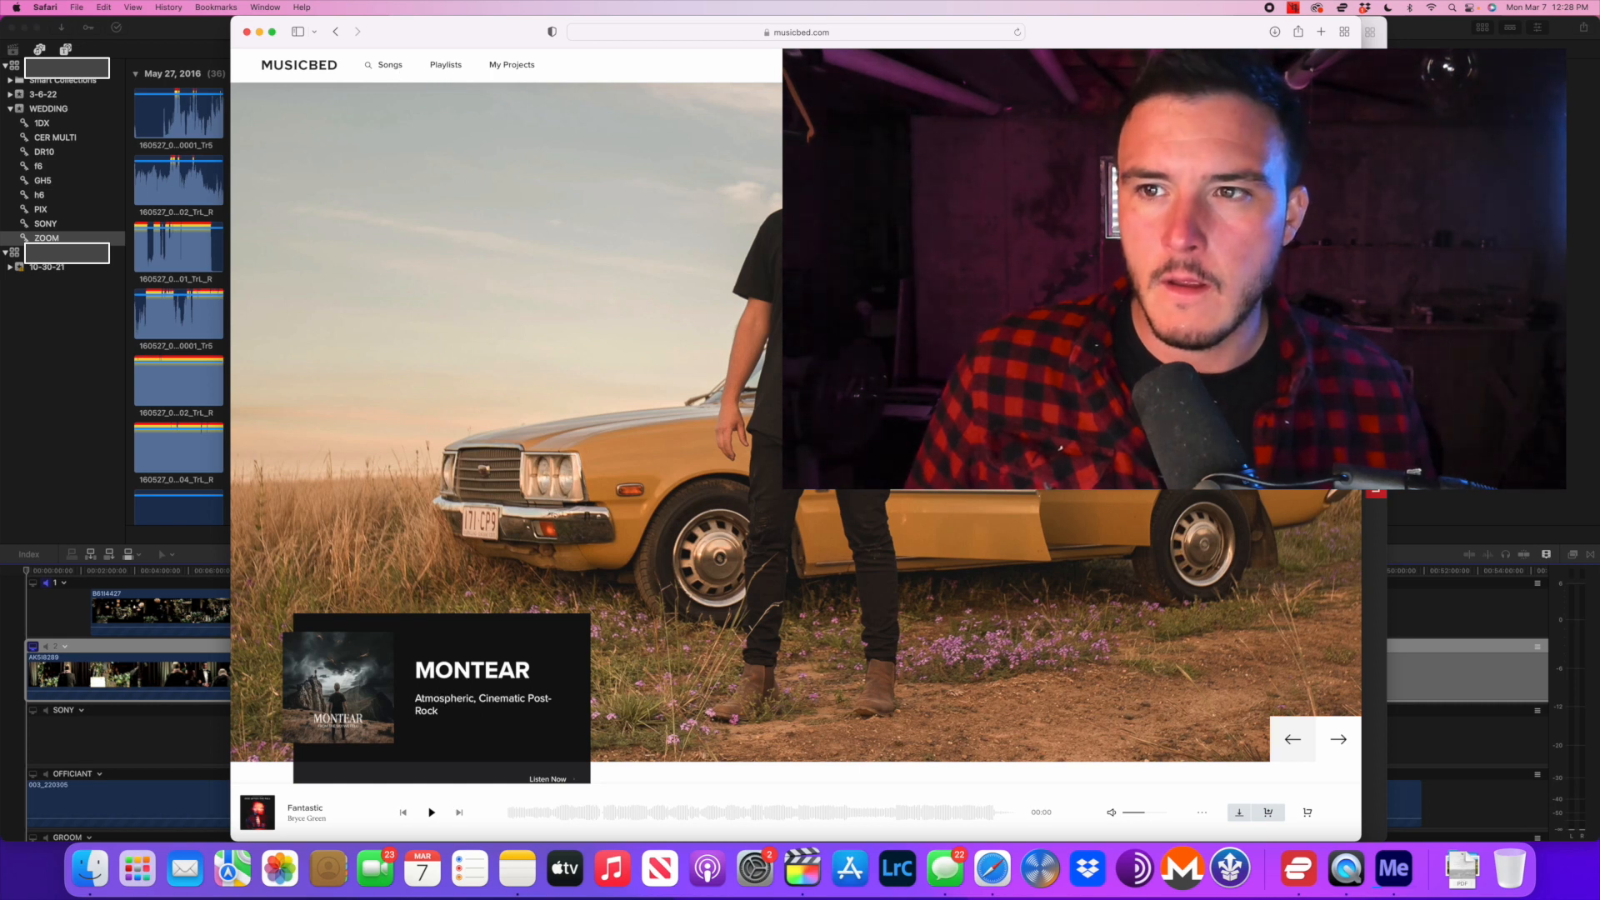
pyautogui.click(390, 65)
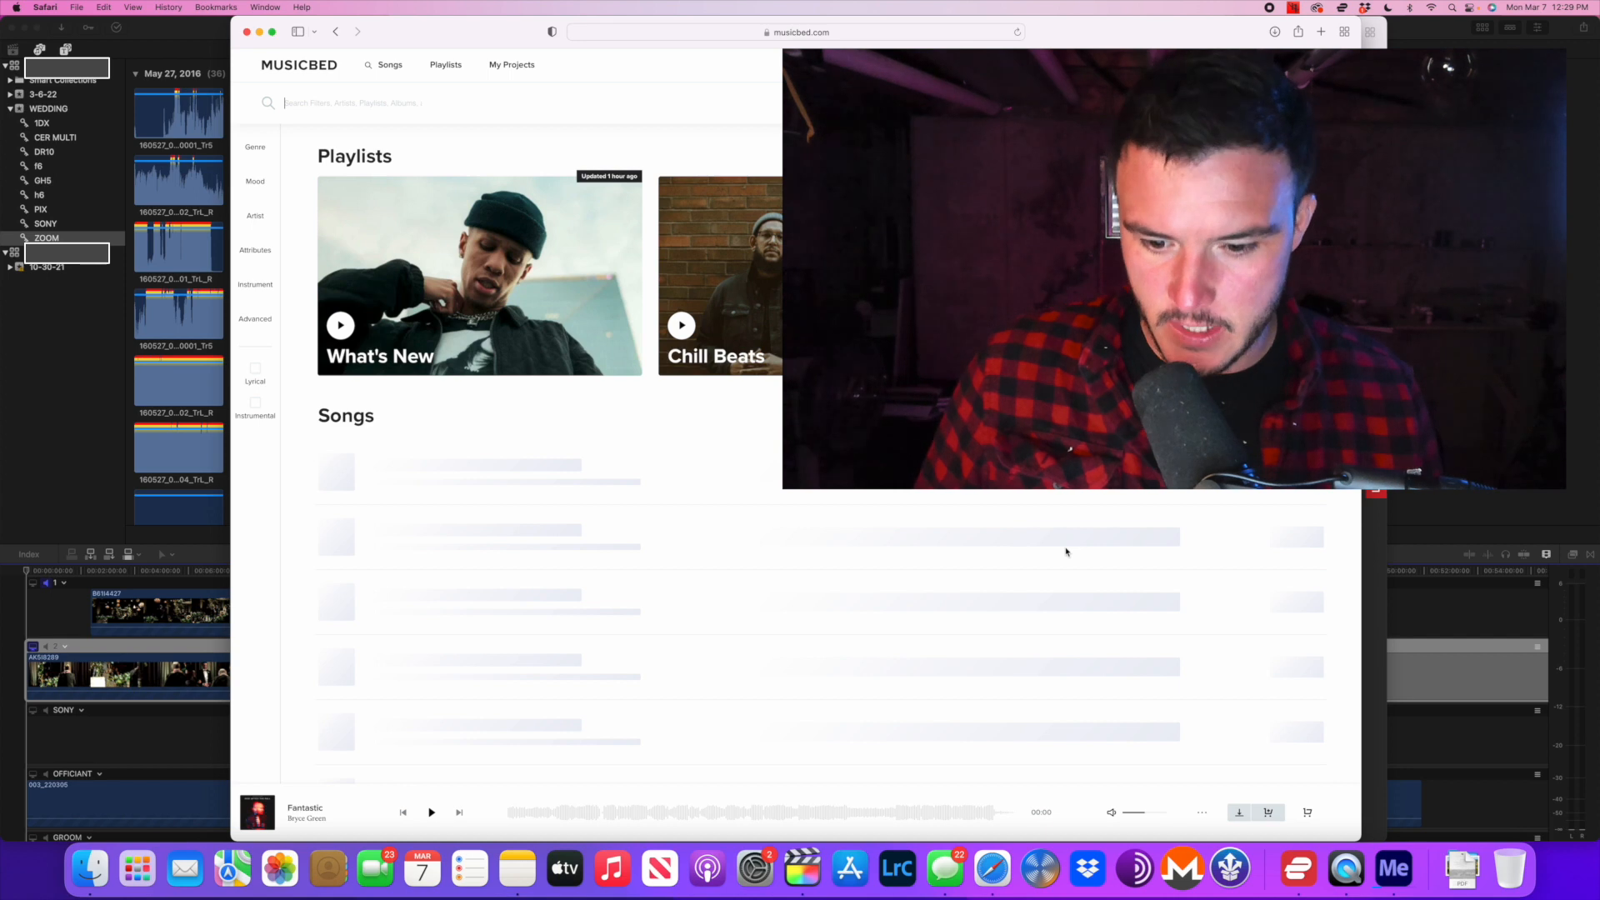
pyautogui.scroll(-3, 1066, 551)
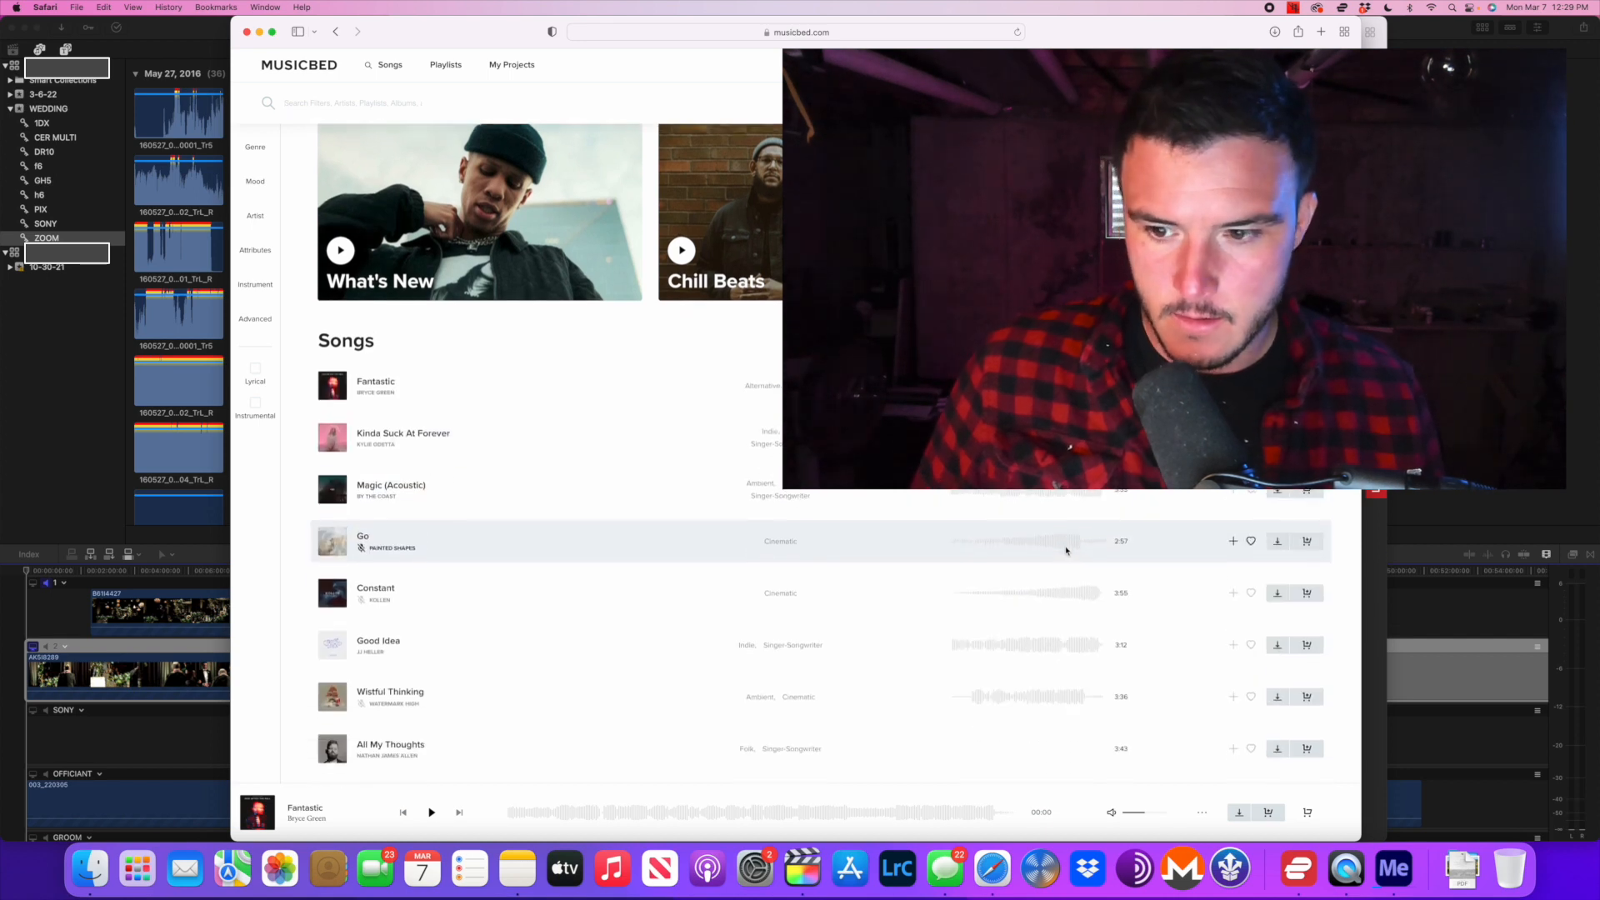
pyautogui.press('XF86MonBrightnessUp')
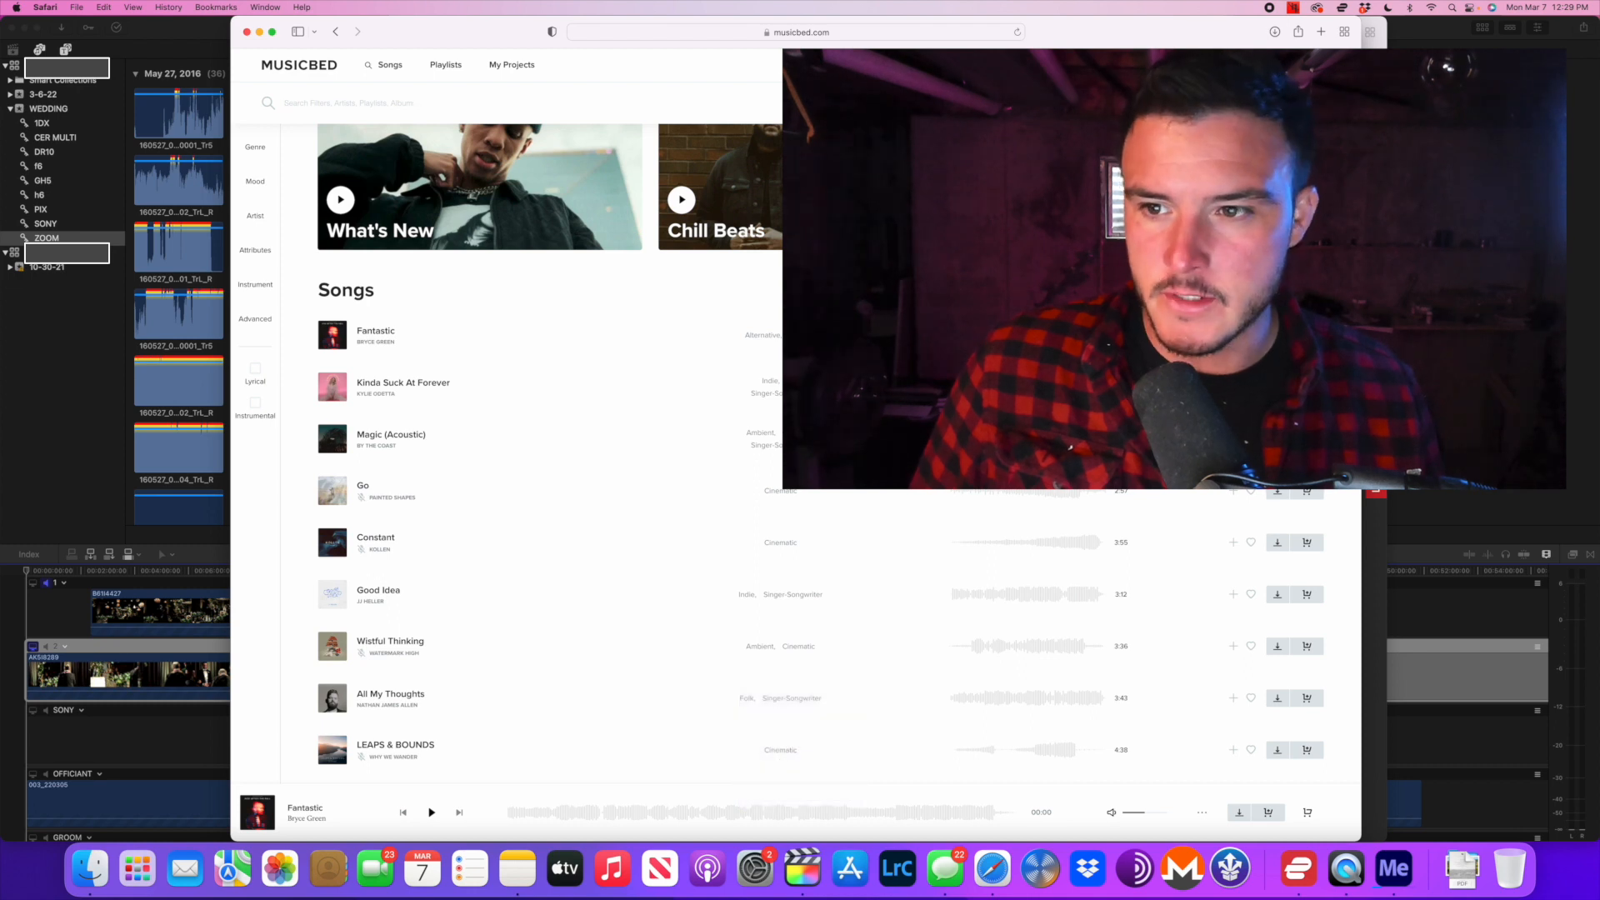
# Browse the Recently Added song list for a track to audition.
pyautogui.scroll(-10, 568, 367)
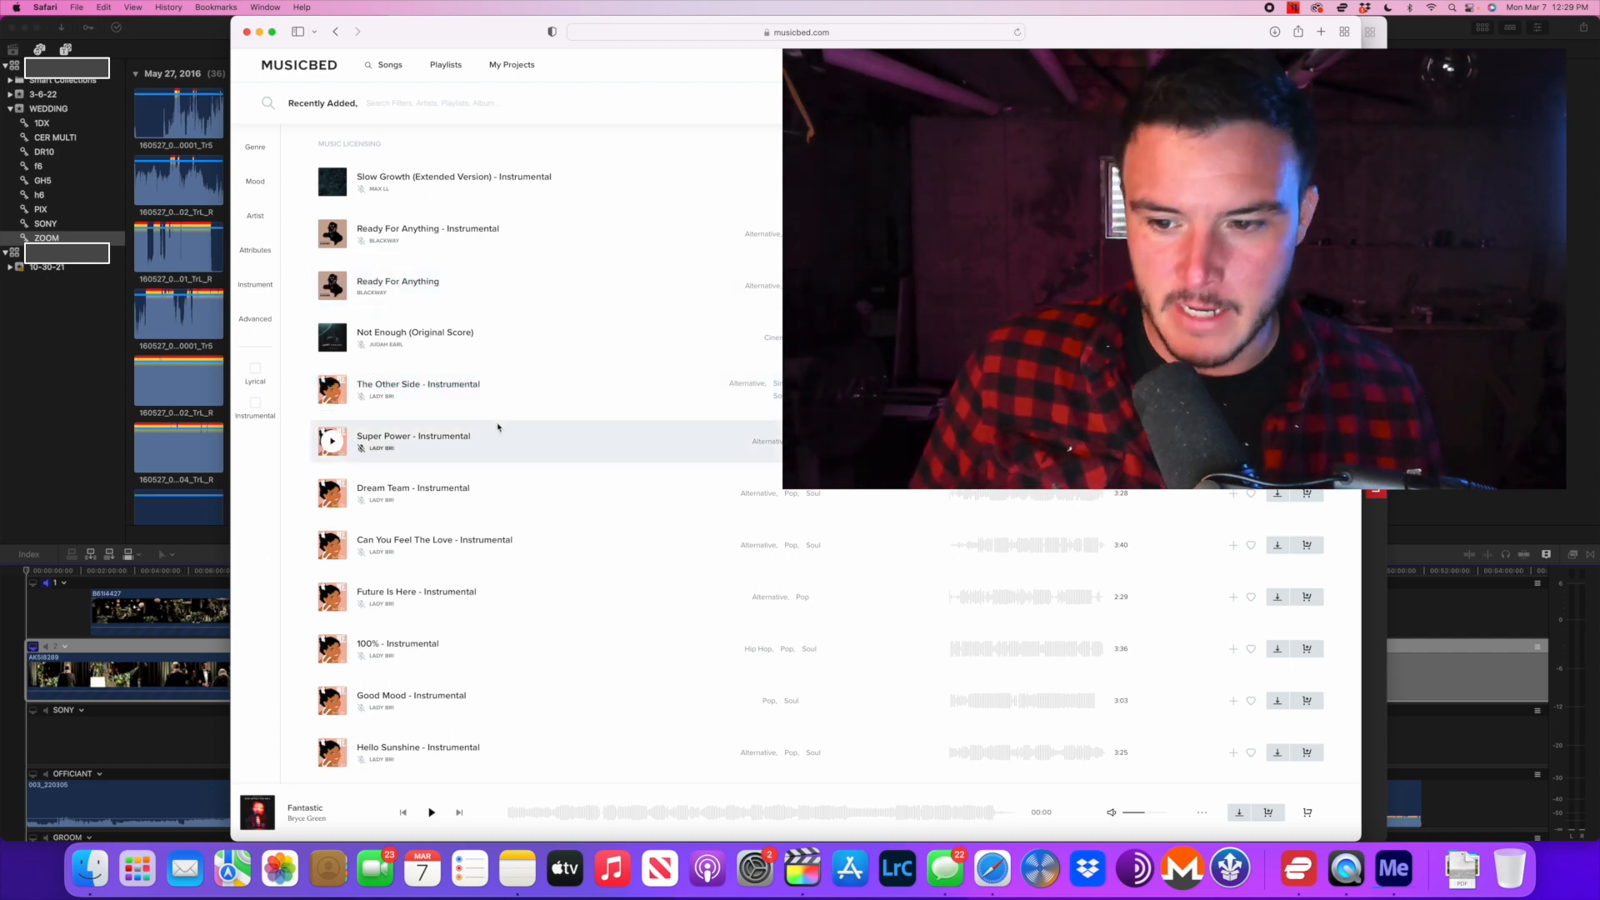
pyautogui.scroll(-10, 504, 386)
pyautogui.scroll(5, 504, 389)
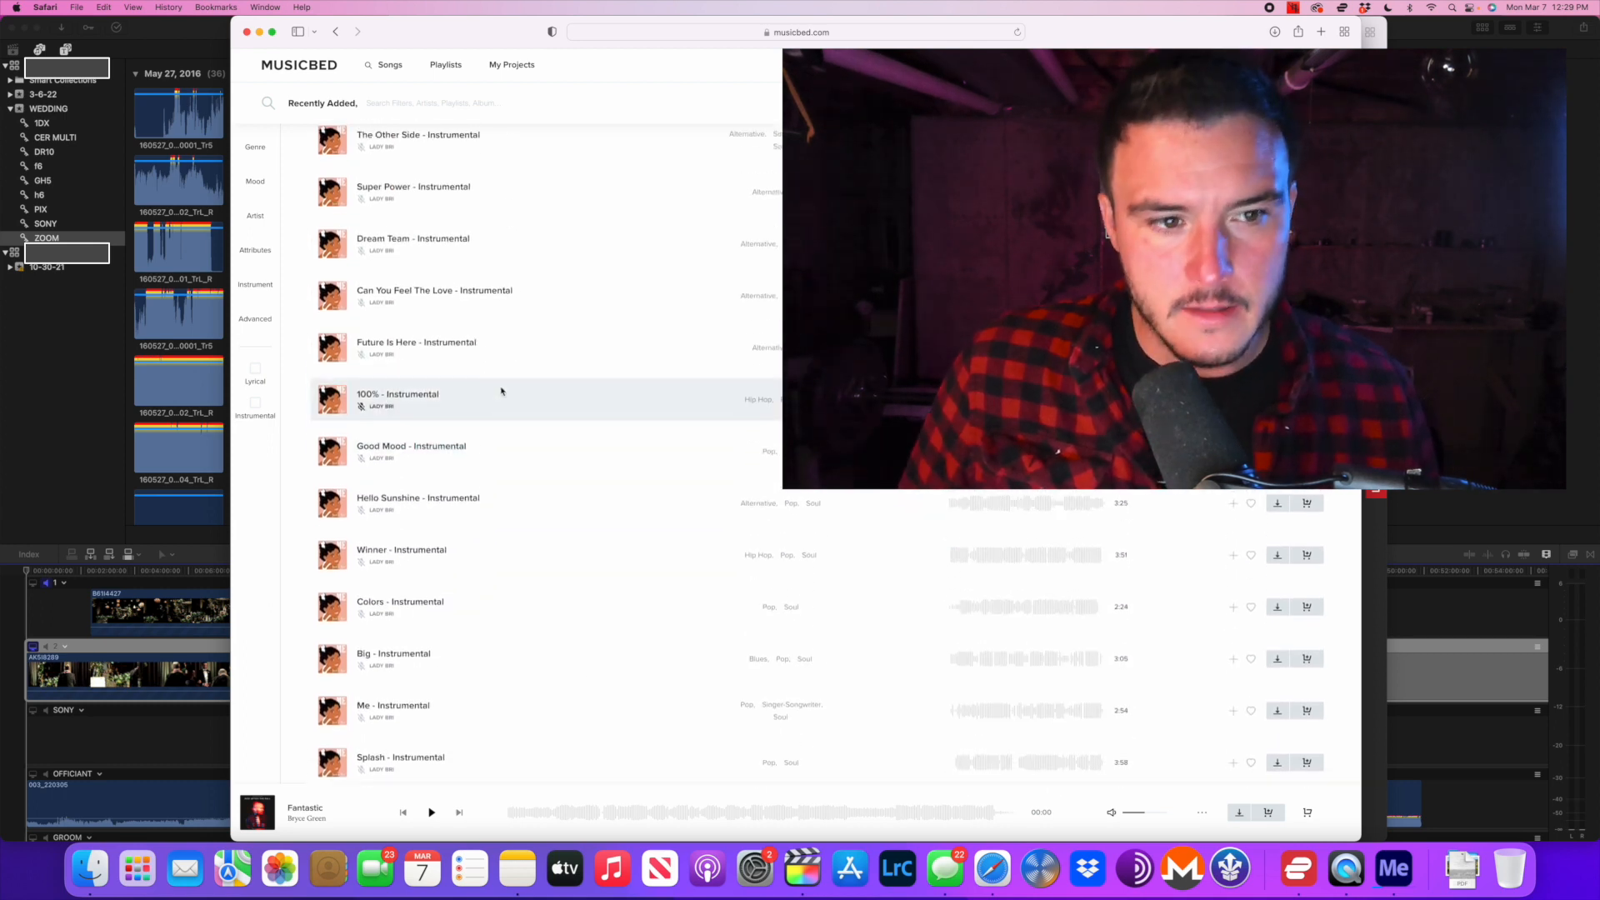
pyautogui.scroll(3, 500, 391)
pyautogui.scroll(-3, 501, 391)
pyautogui.scroll(-4, 501, 391)
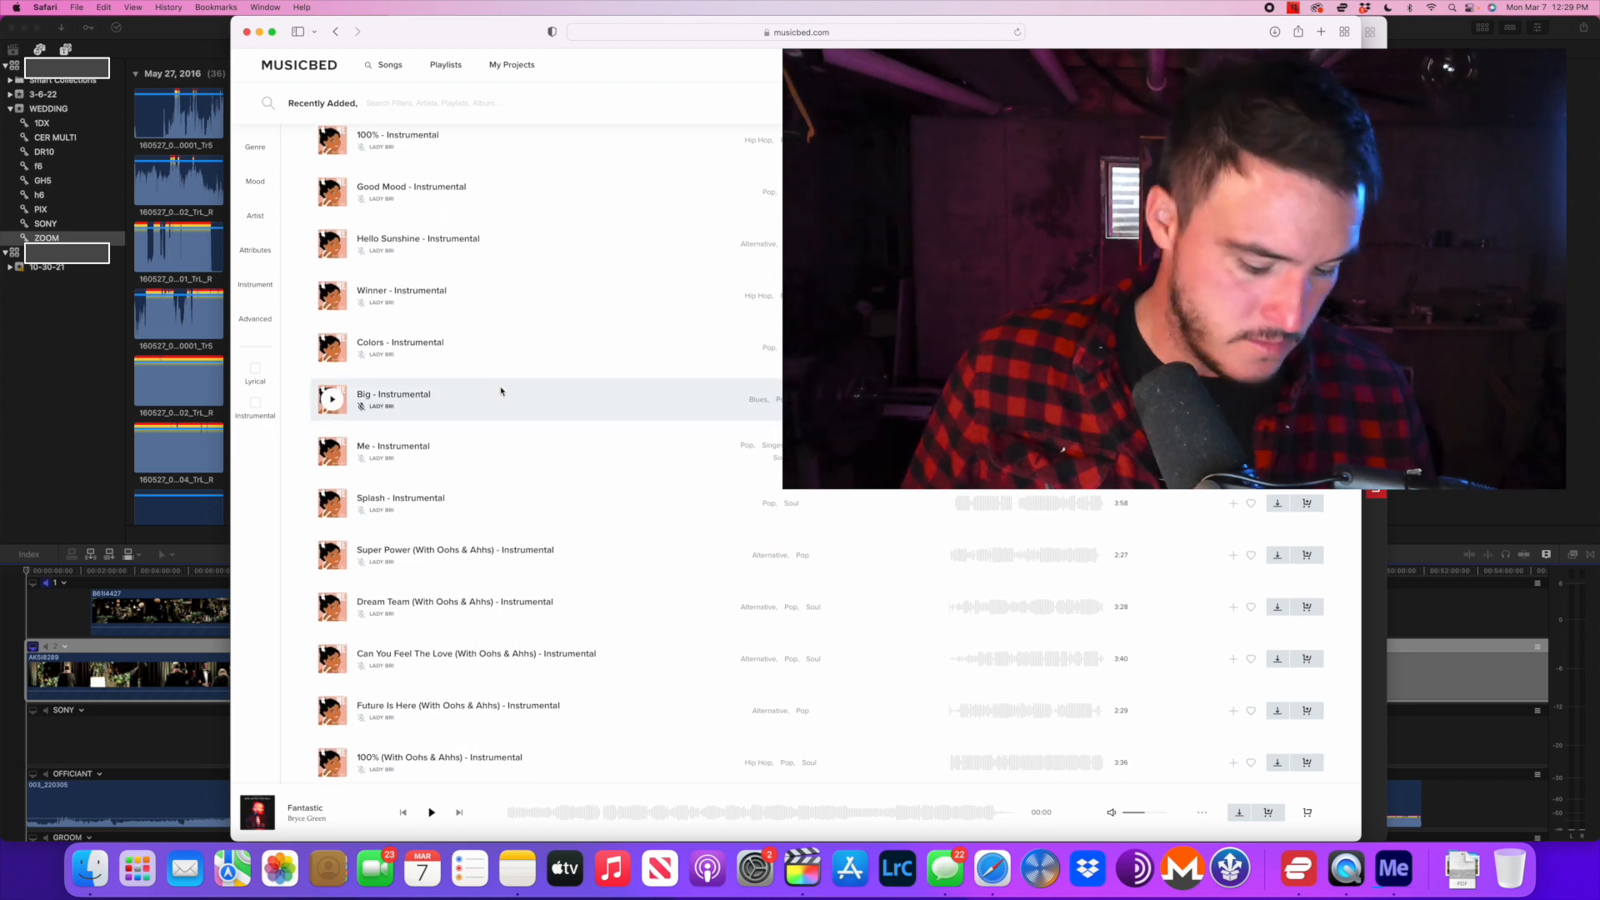
pyautogui.scroll(-2, 501, 391)
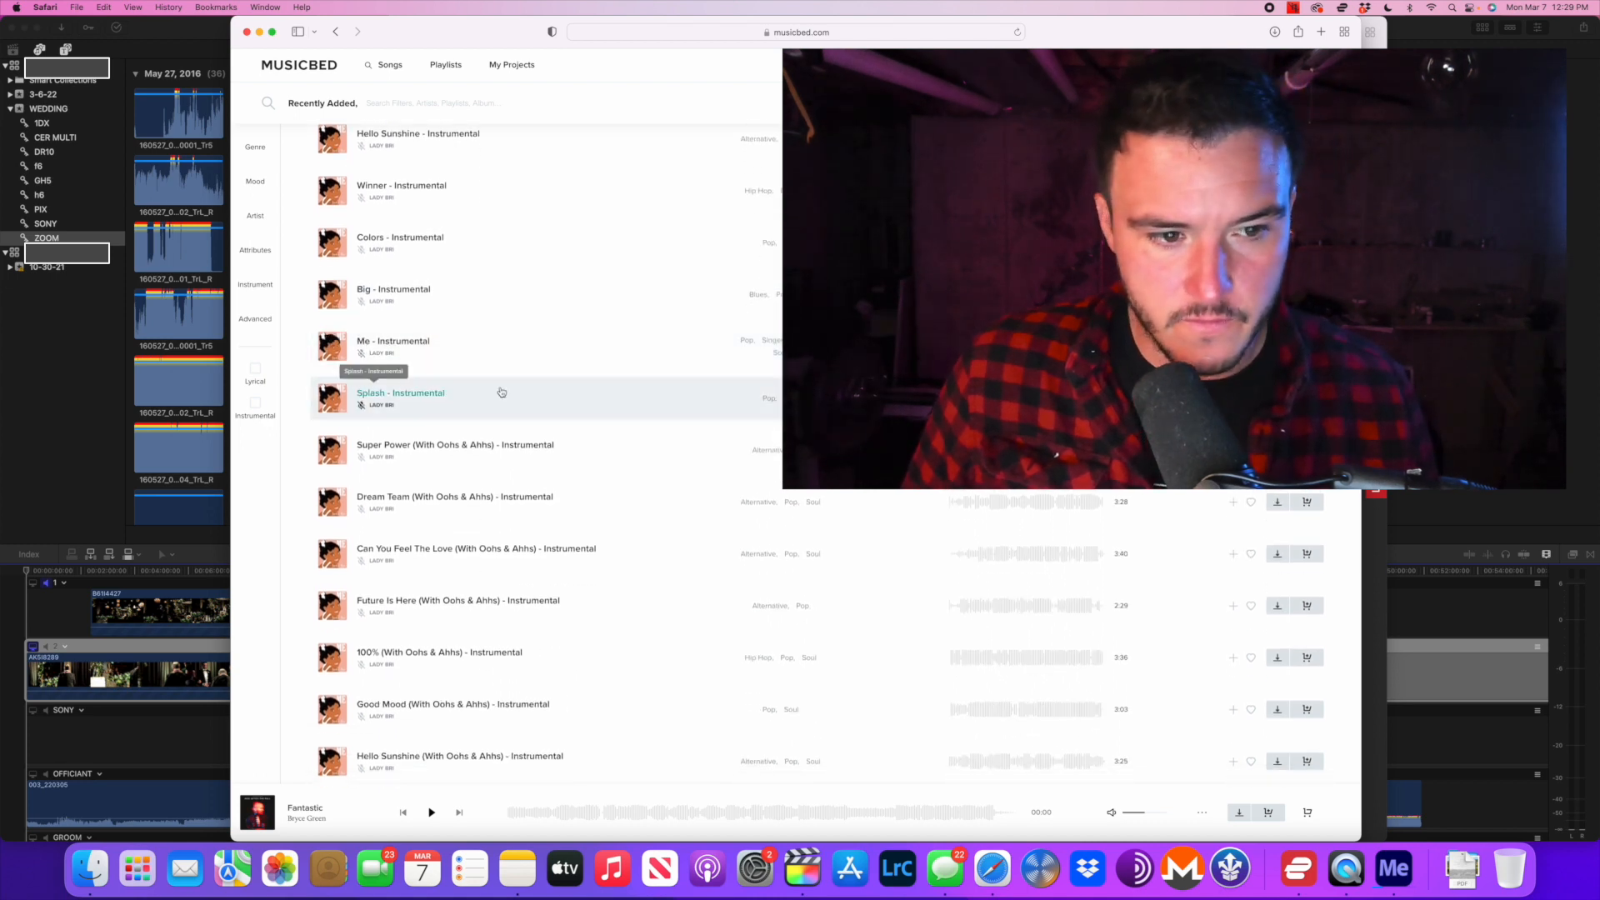
pyautogui.scroll(-3, 501, 391)
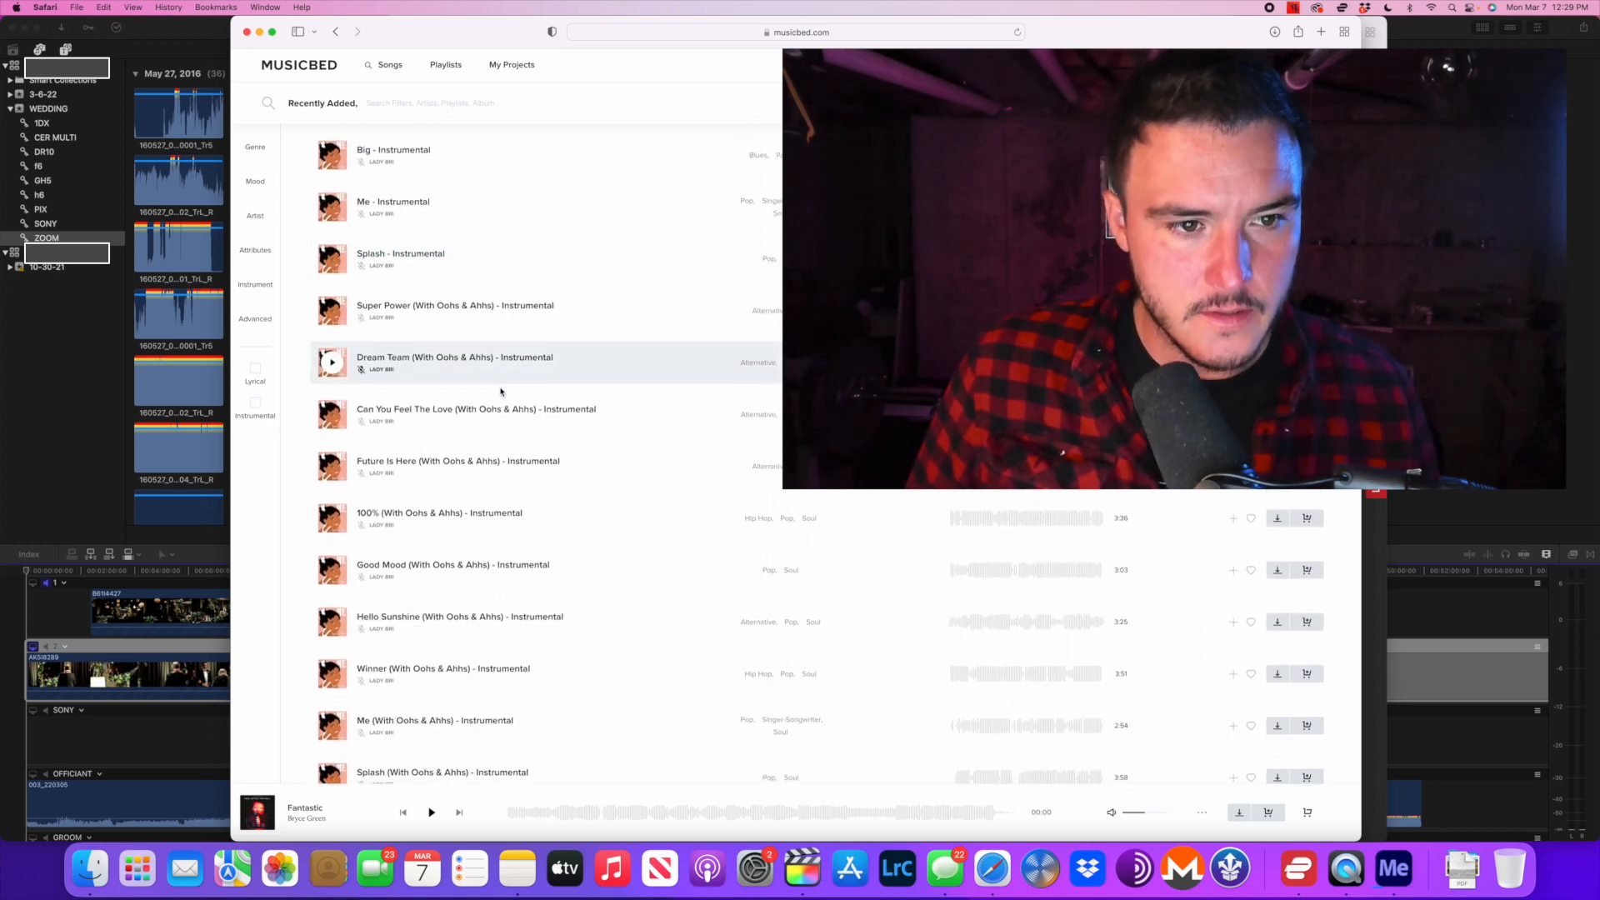
pyautogui.scroll(-1, 501, 391)
pyautogui.scroll(-6, 501, 390)
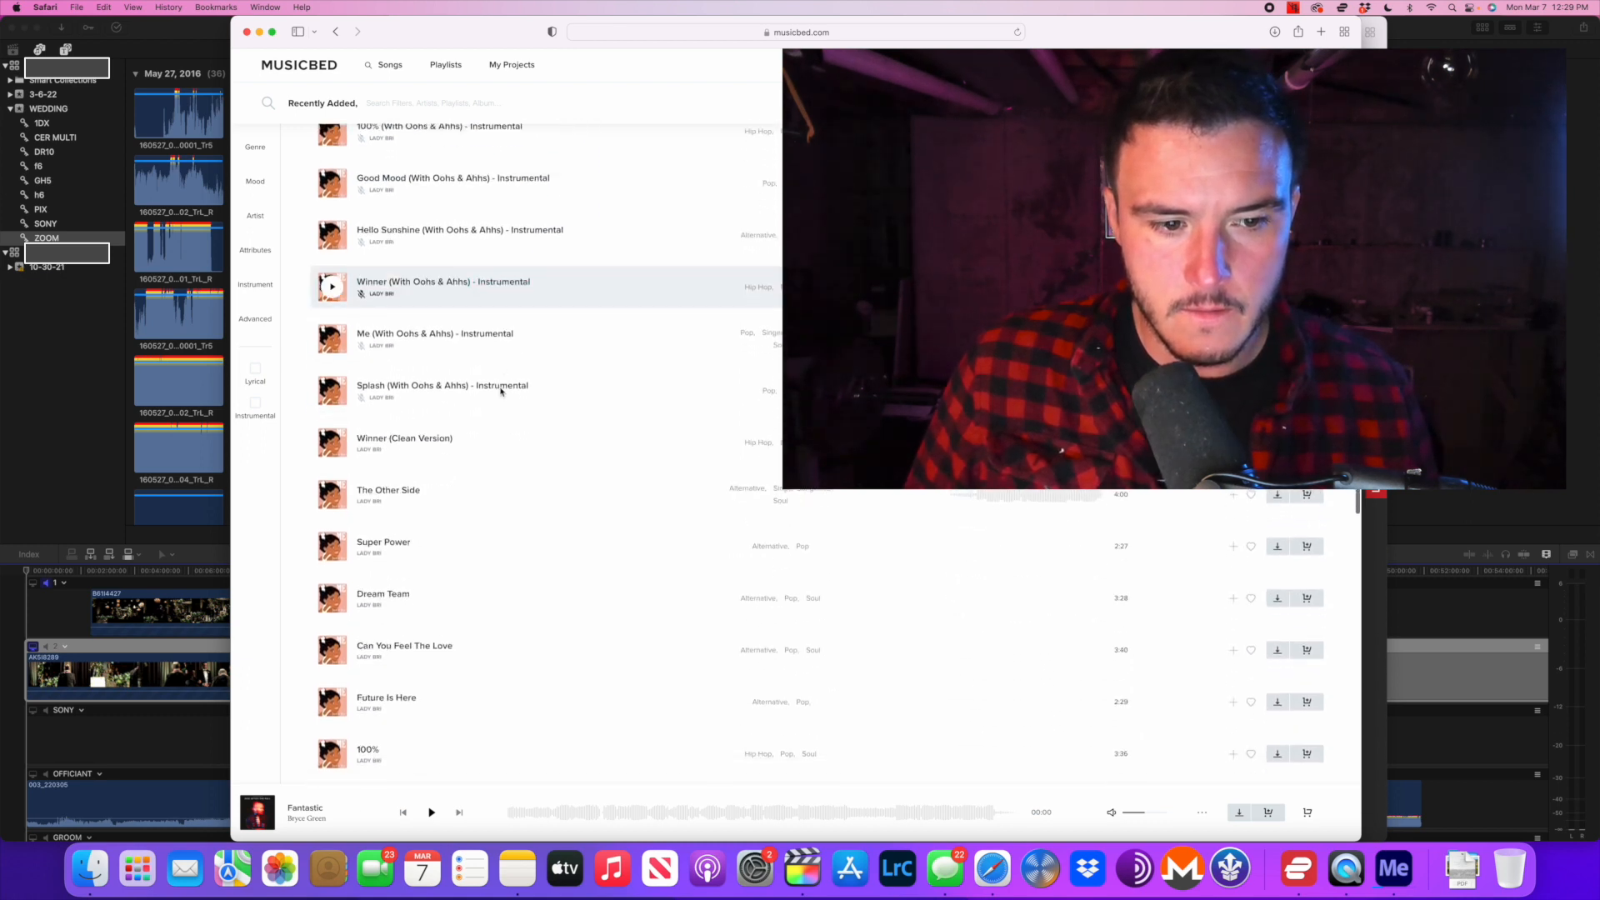
pyautogui.scroll(-4, 501, 390)
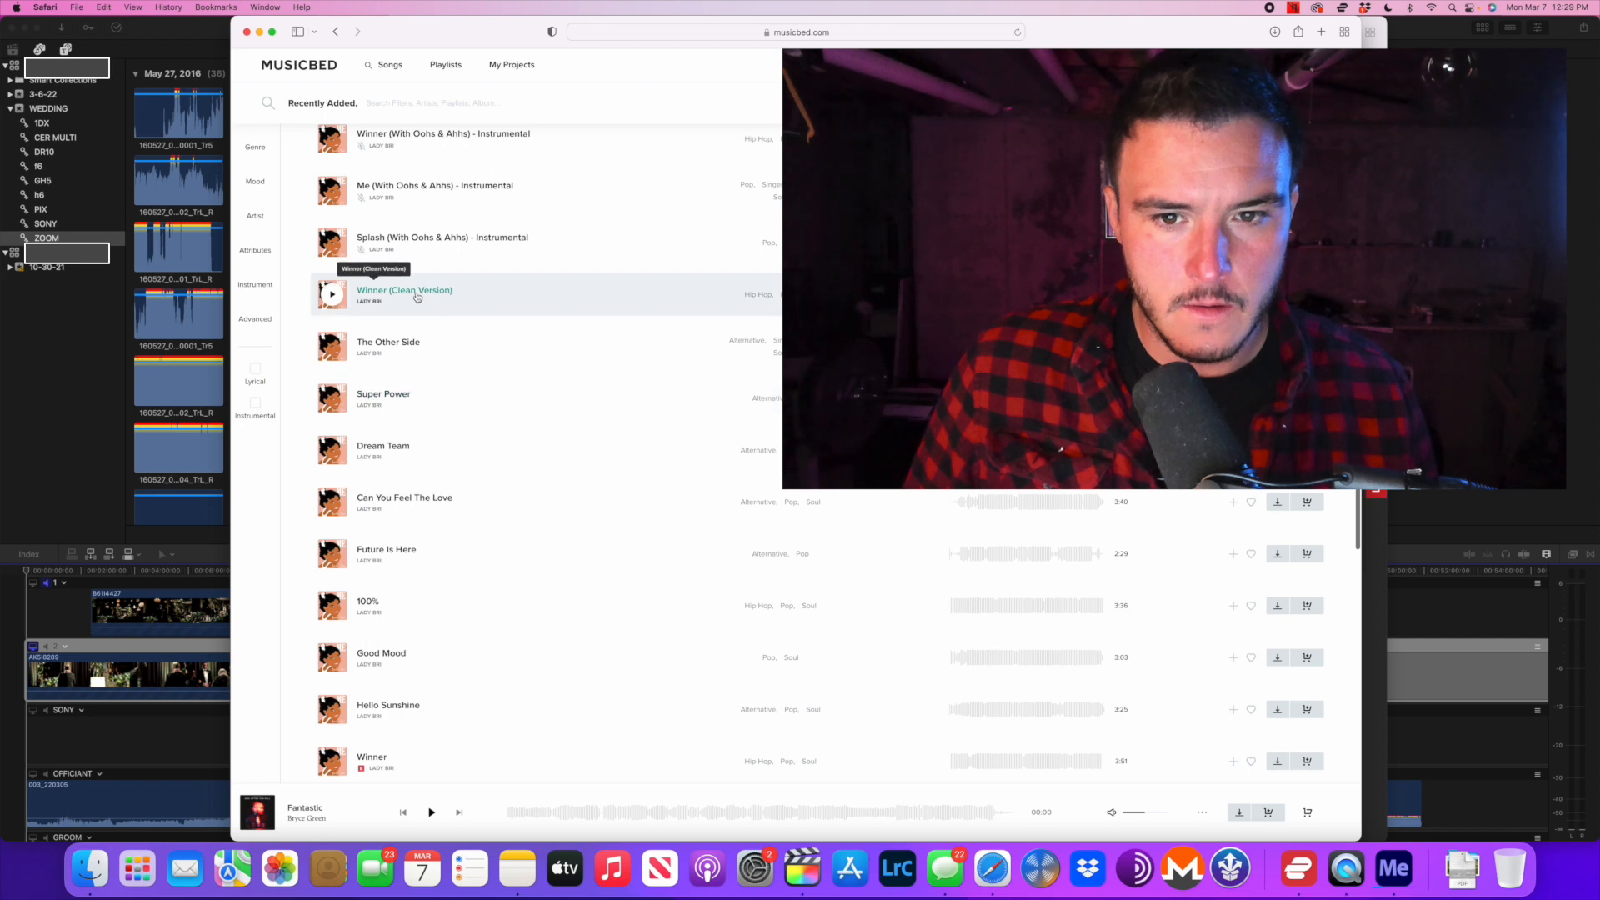
# Preview Winner (Clean Version) with the volume raised, skipping ahead to two further points in the track.
pyautogui.click(331, 298)
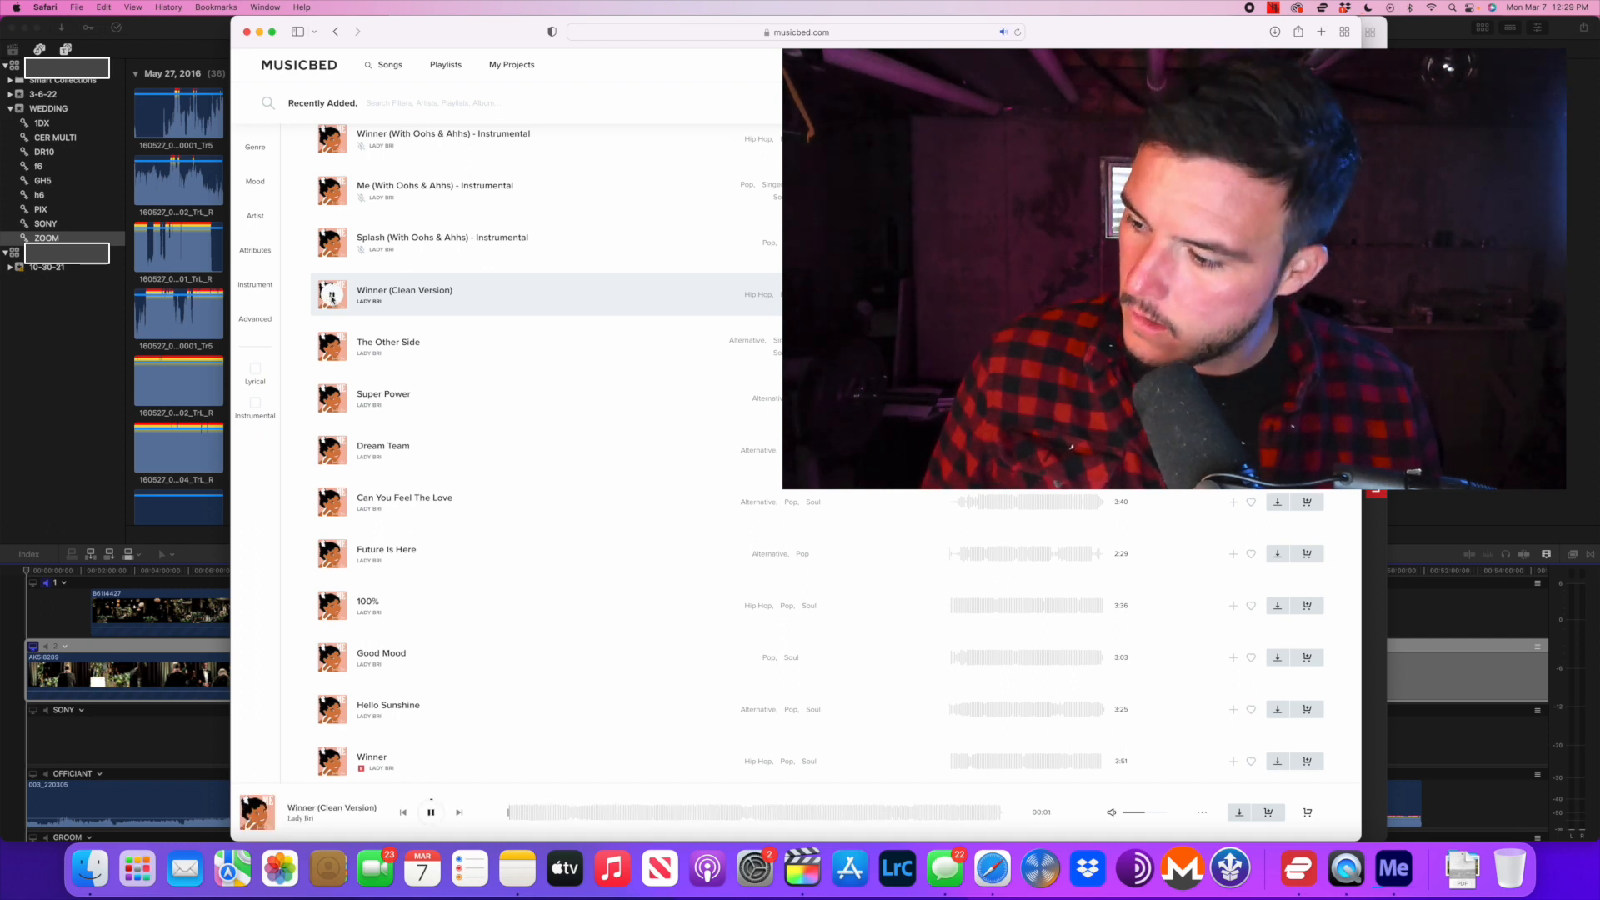
pyautogui.press('XF86AudioRaiseVolume')
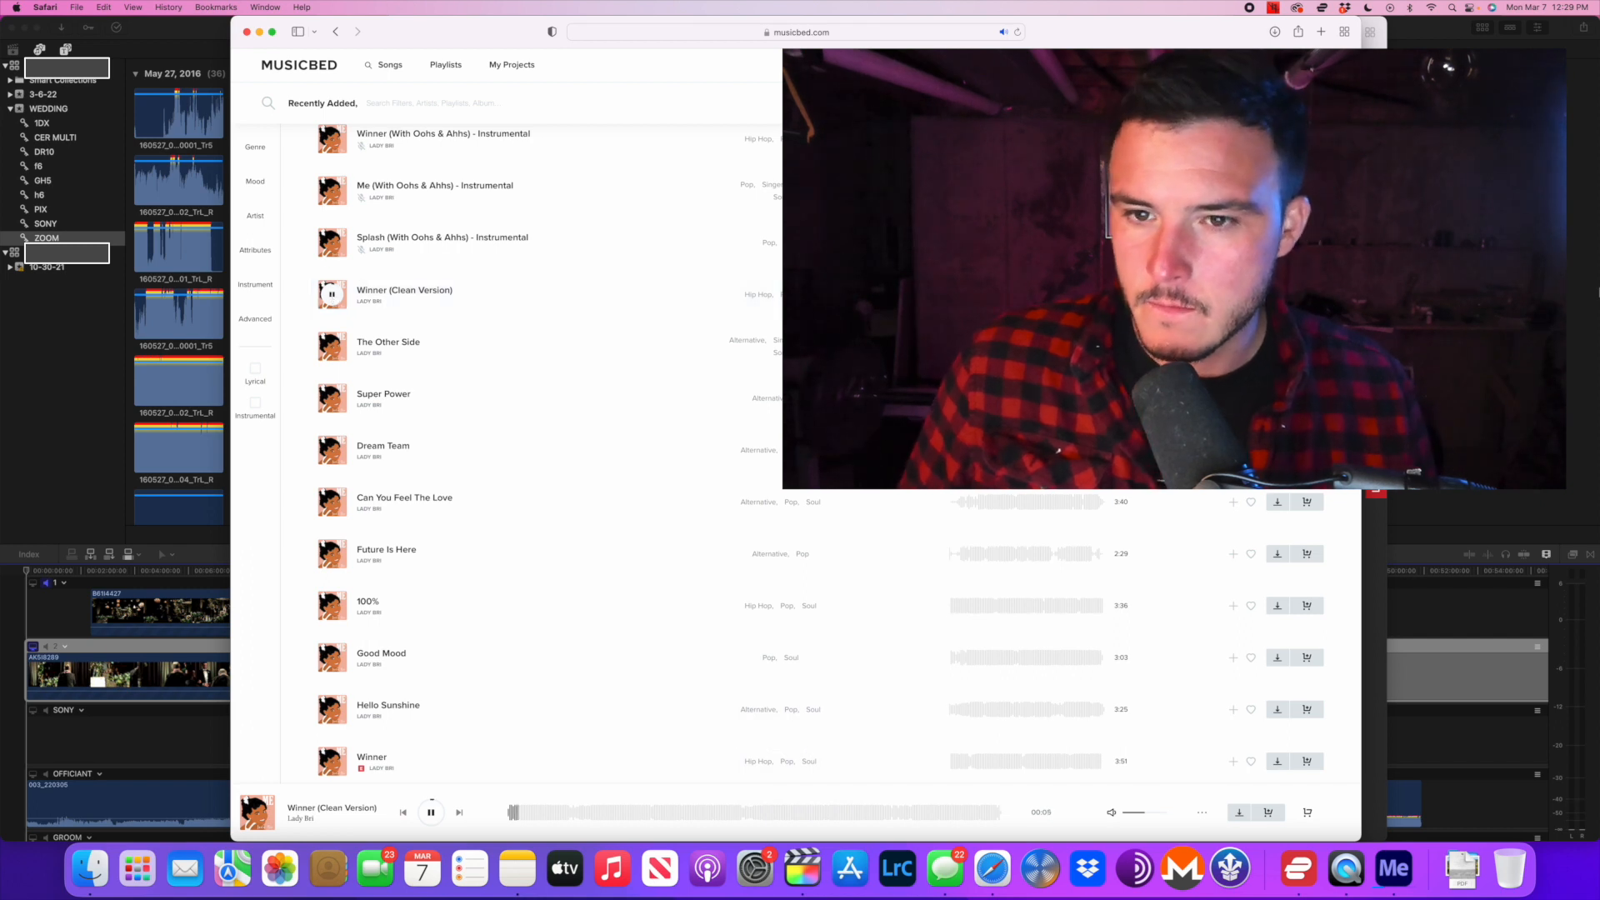
pyautogui.click(968, 294)
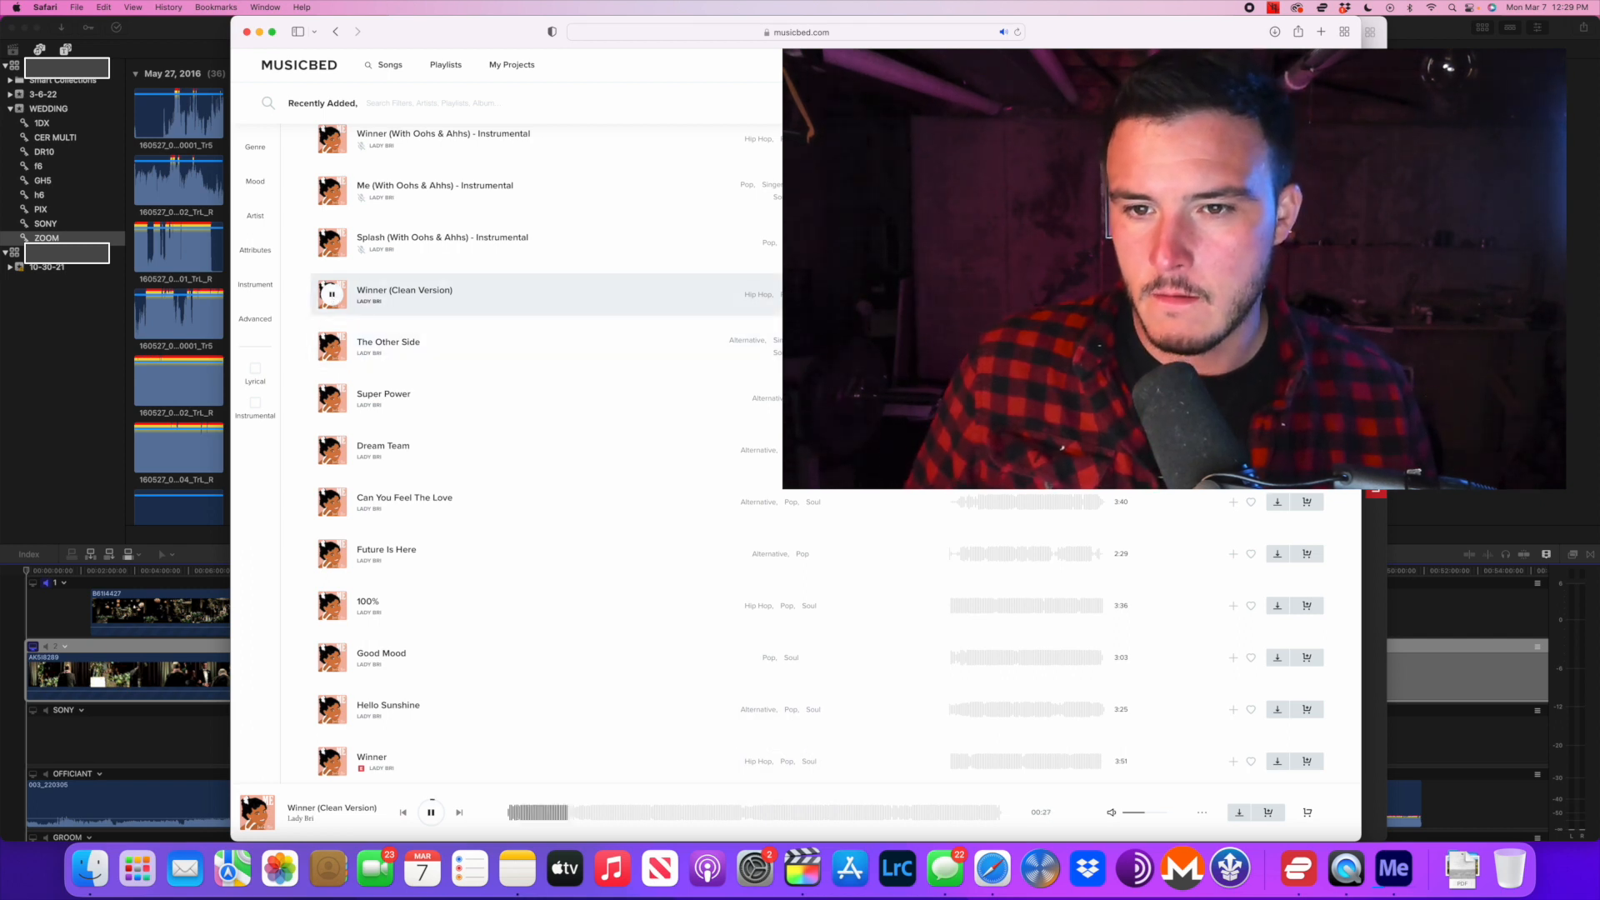
pyautogui.click(1028, 294)
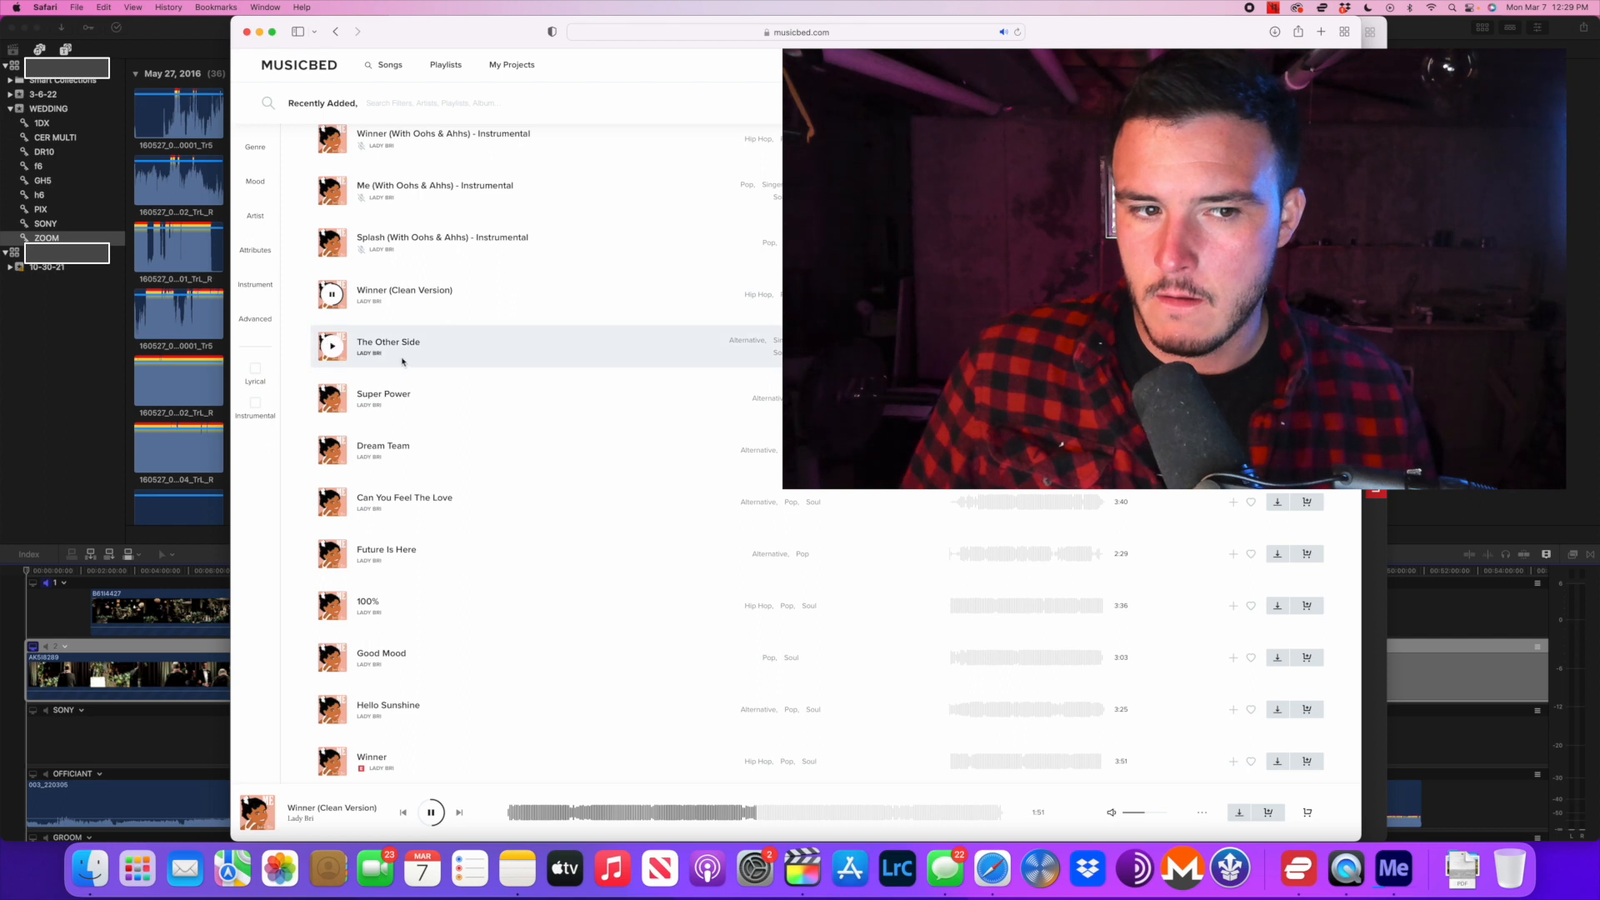
# Sample Super Power briefly, switch playback to The Other Side, and raise the volume.
pyautogui.click(332, 399)
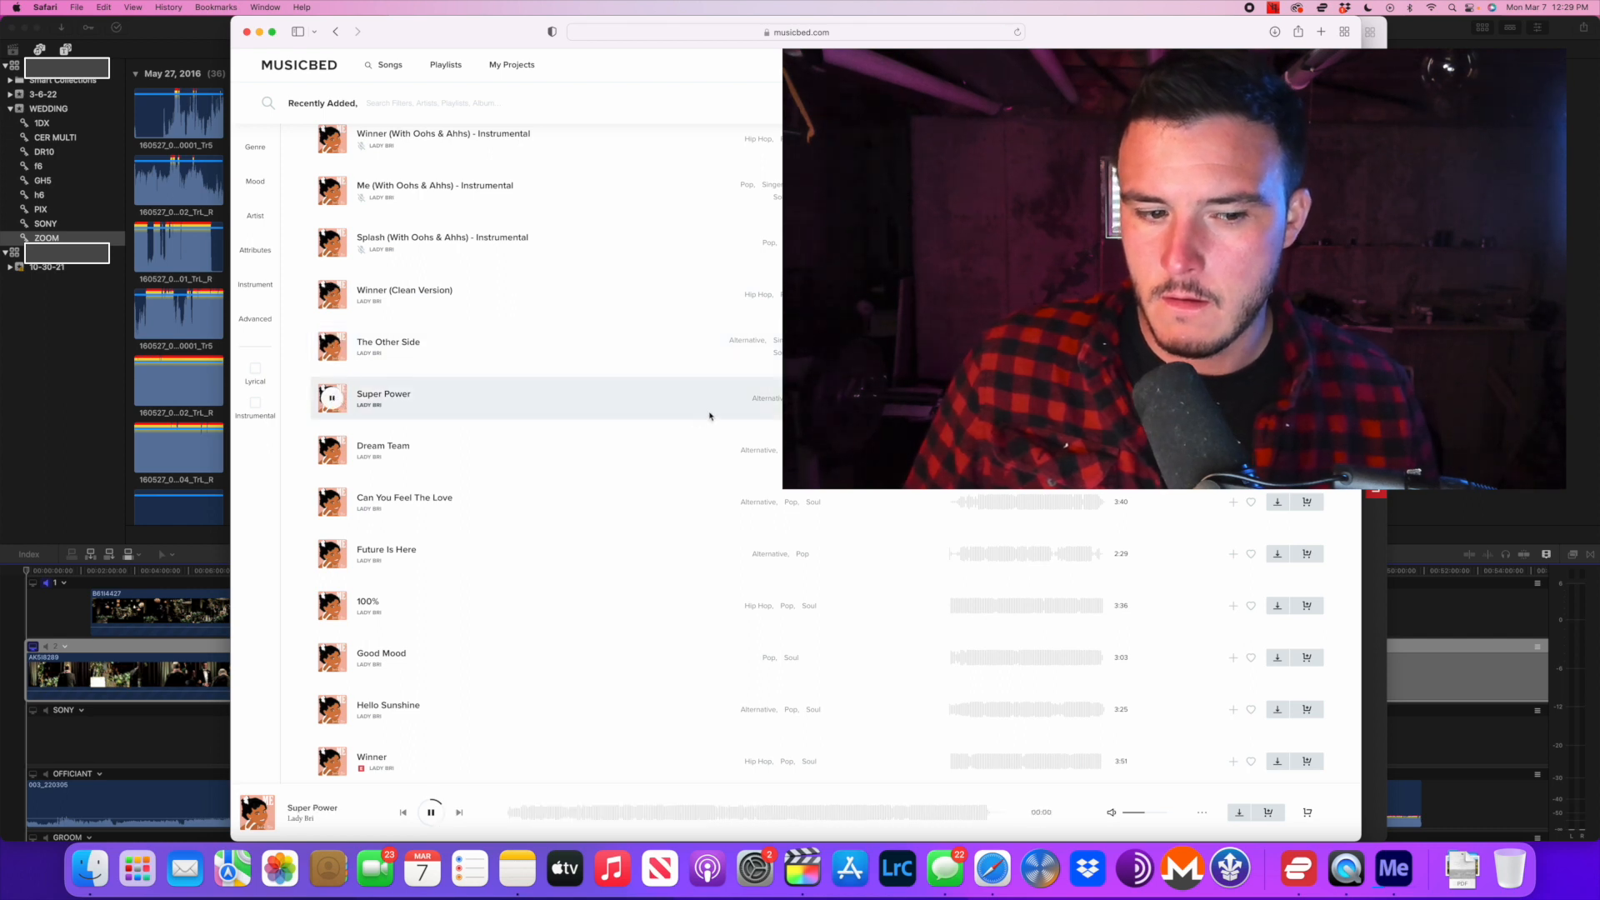
pyautogui.click(332, 347)
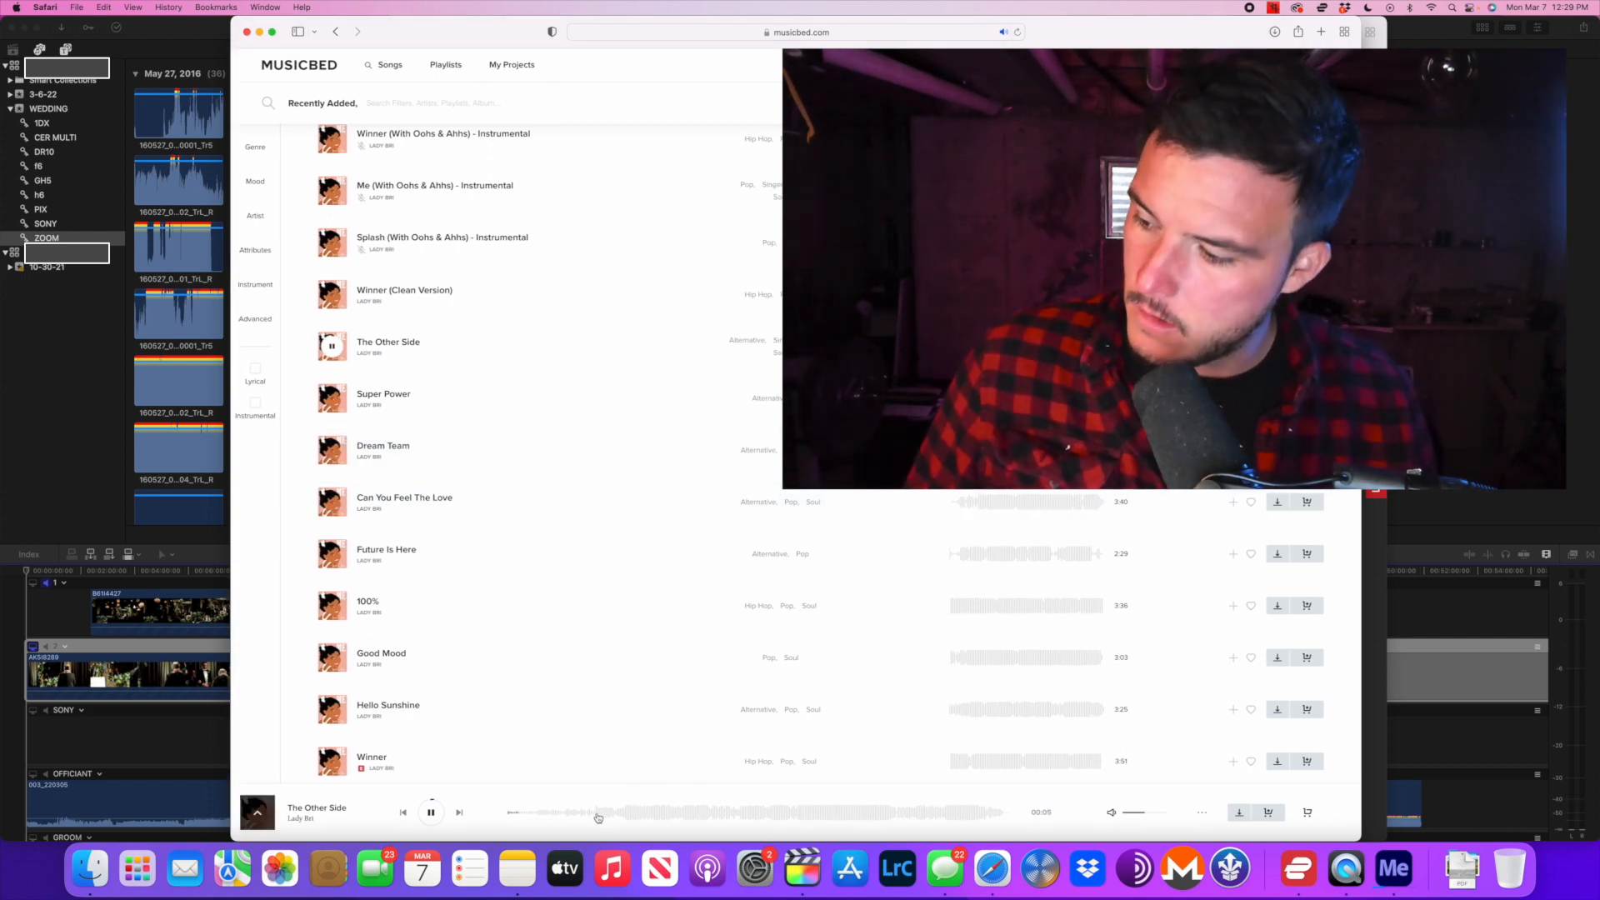
pyautogui.press('XF86AudioRaiseVolume')
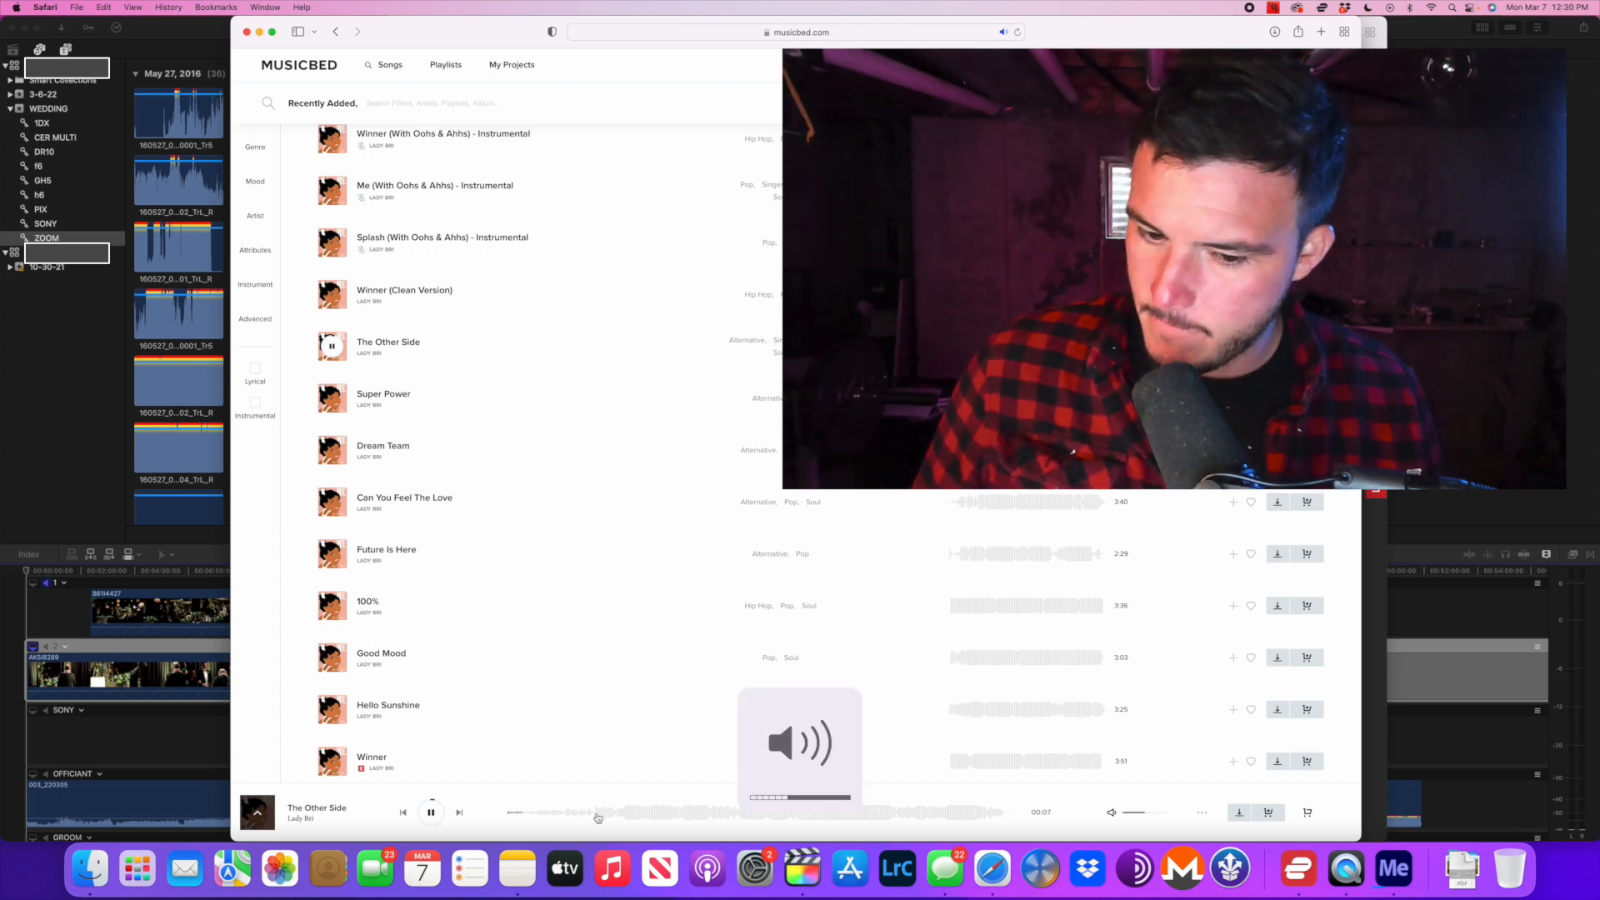
pyautogui.press('XF86MonBrightnessUp')
pyautogui.press('XF86AudioRaiseVolume')
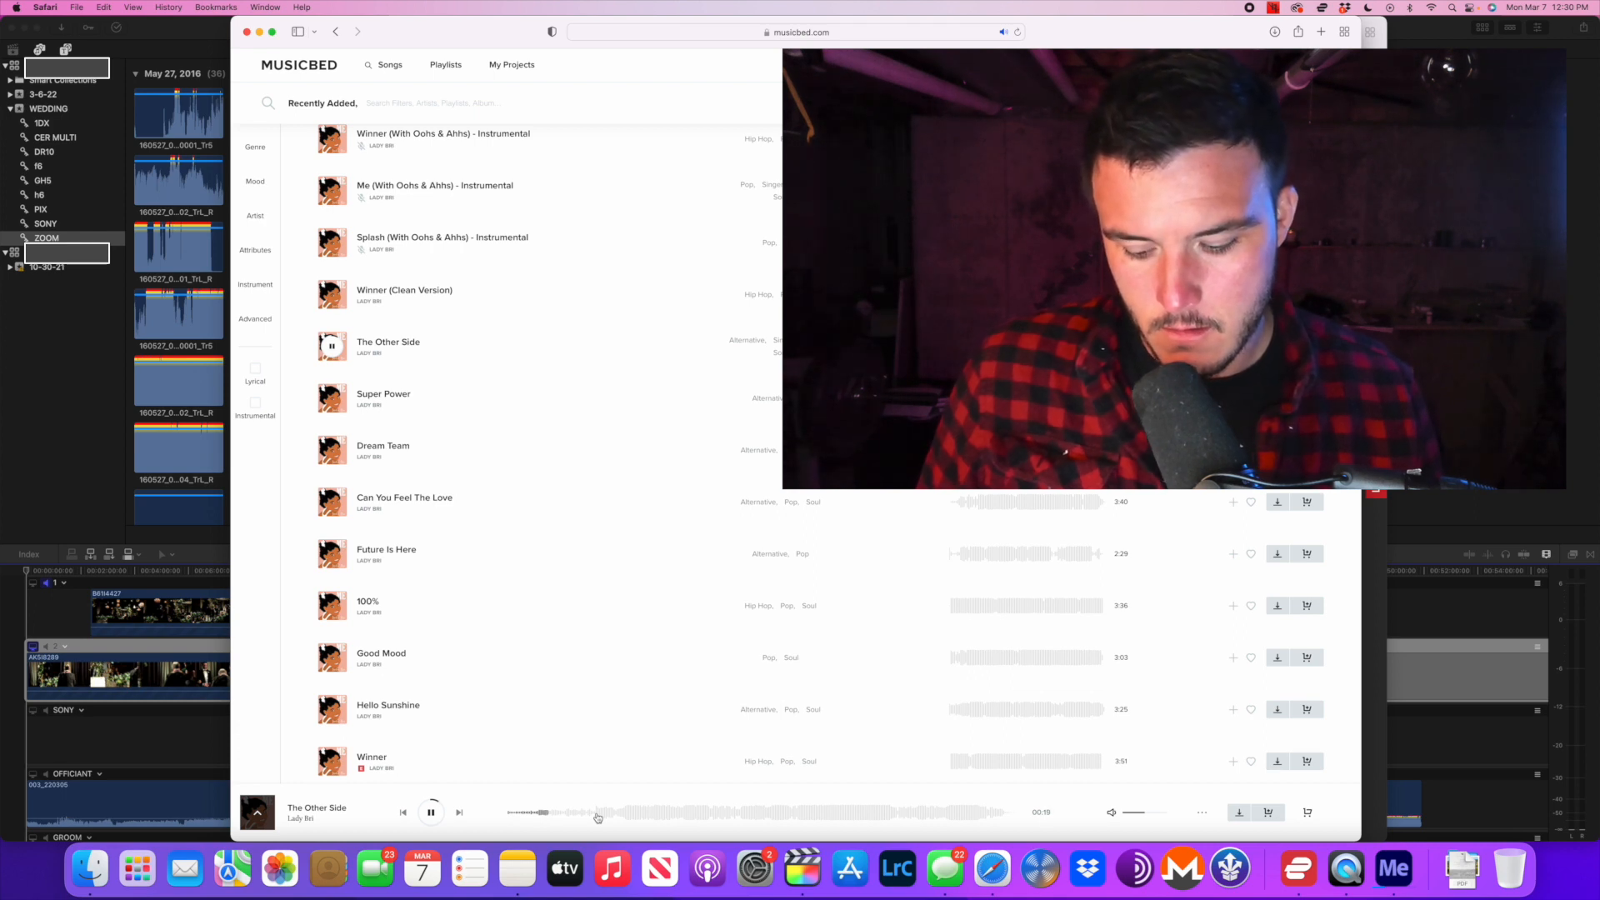
# Lower the system volume to mute and pause The Other Side.
pyautogui.press('XF86AudioLowerVolume')
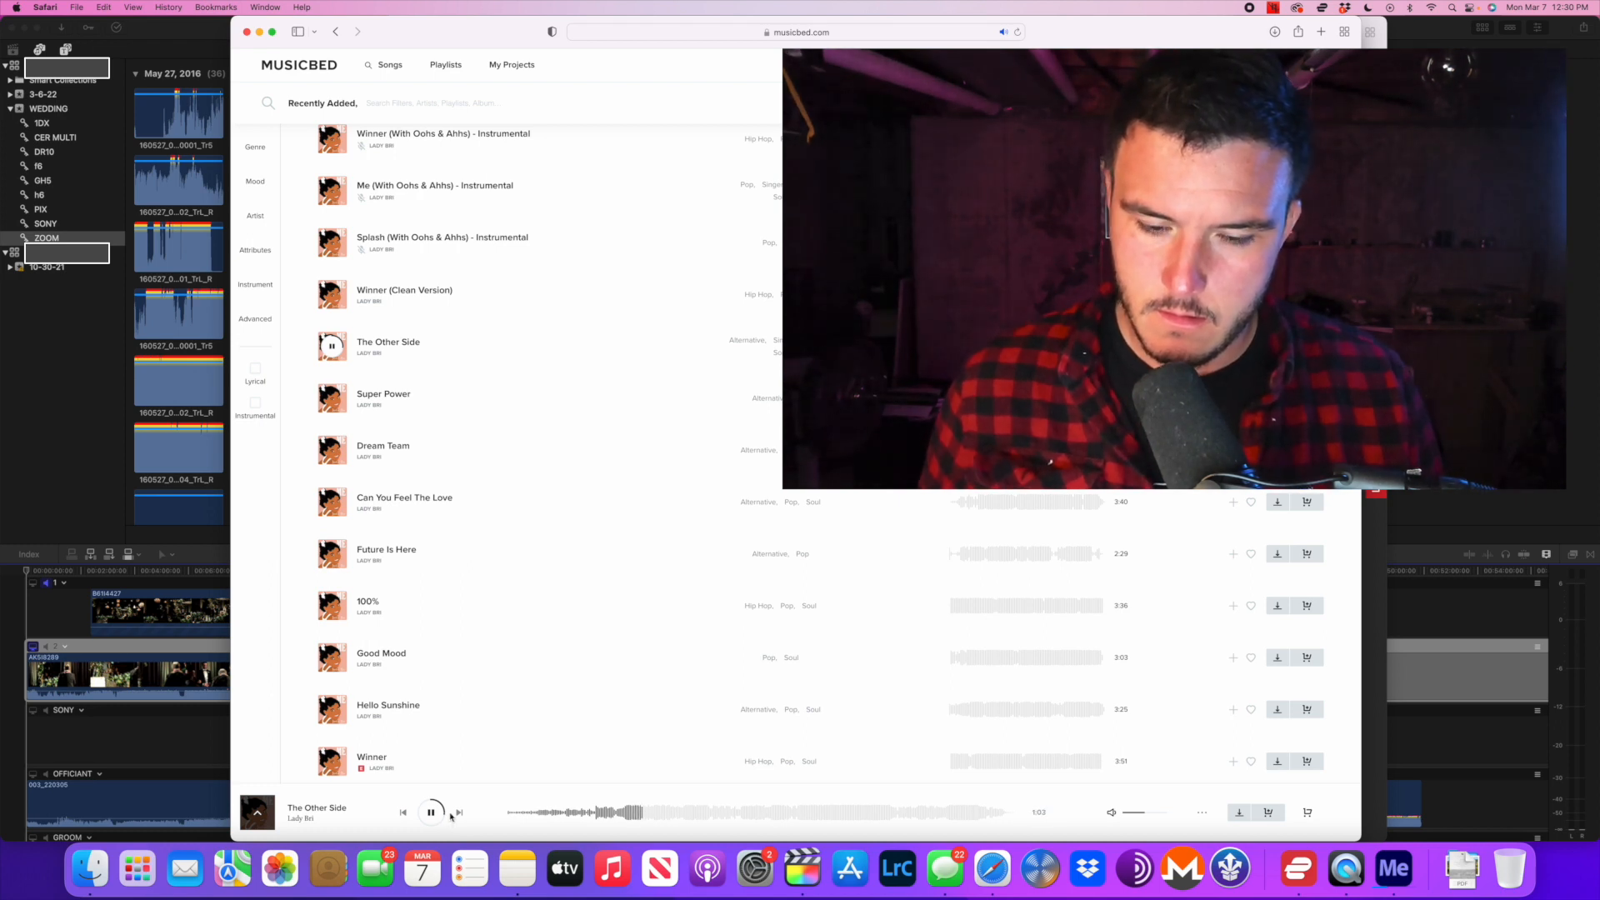
pyautogui.press('XF86AudioLowerVolume')
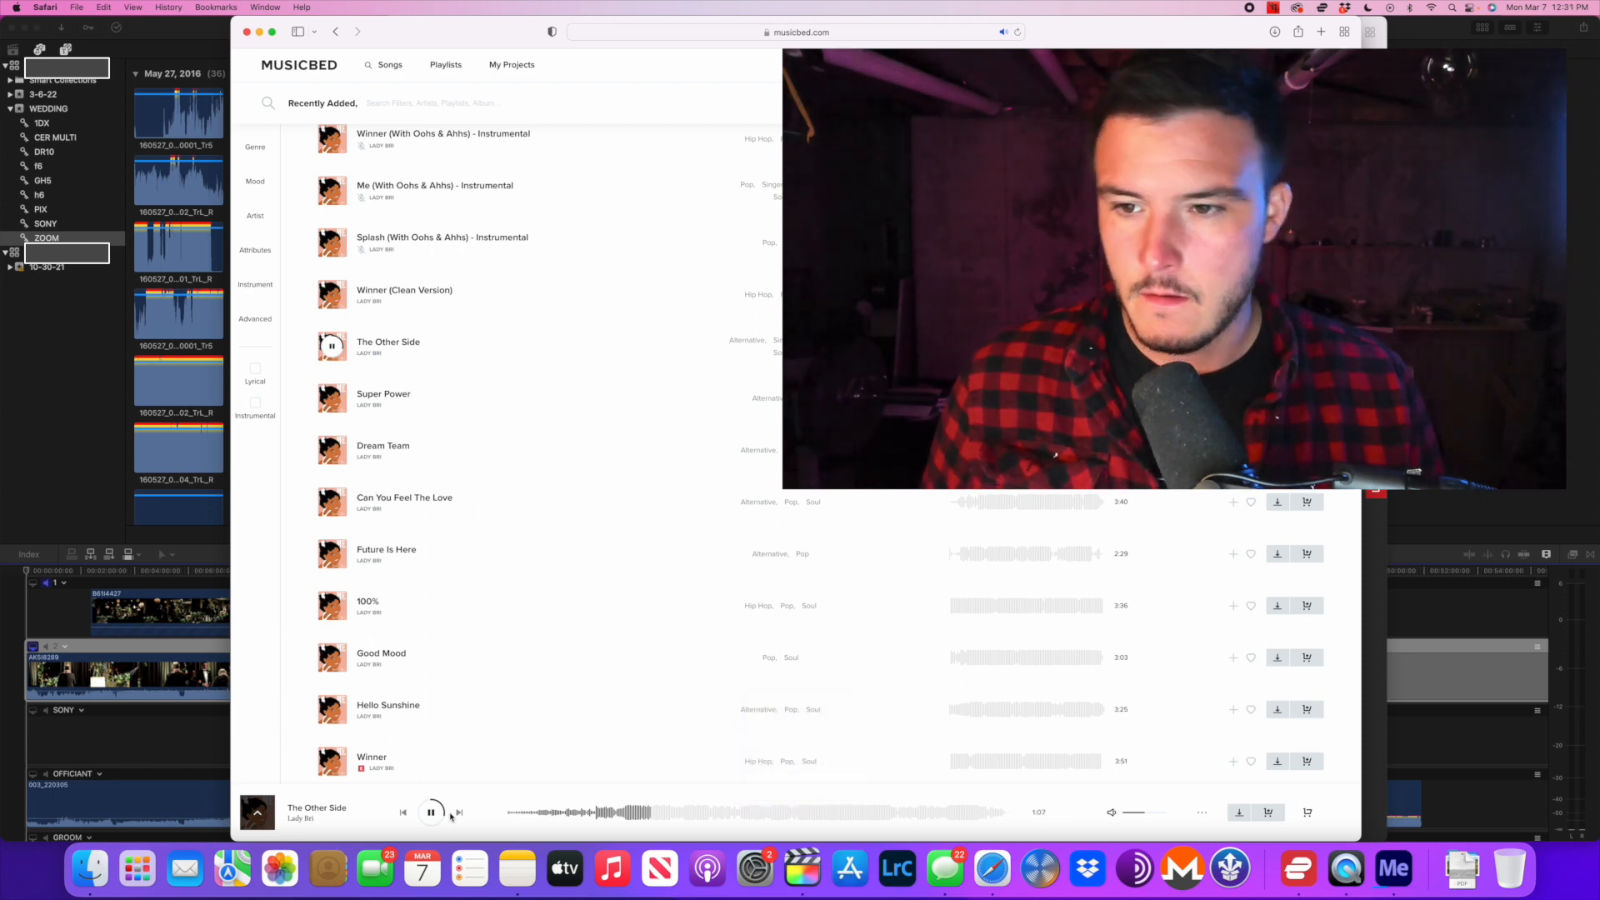
pyautogui.press('XF86AudioLowerVolume')
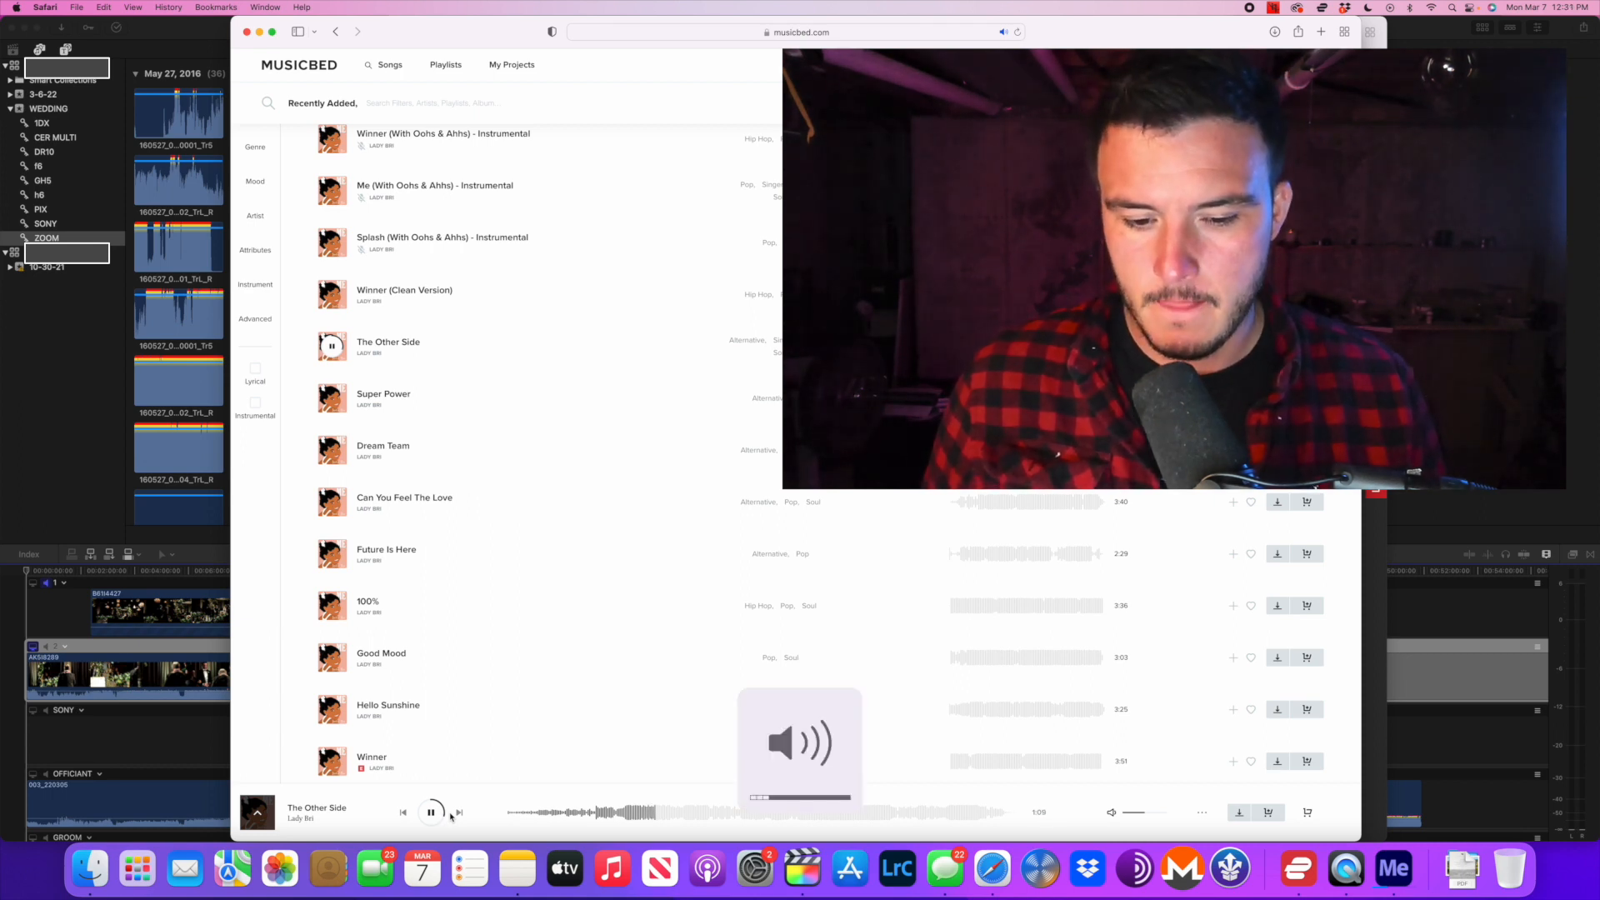
pyautogui.press('XF86AudioLowerVolume')
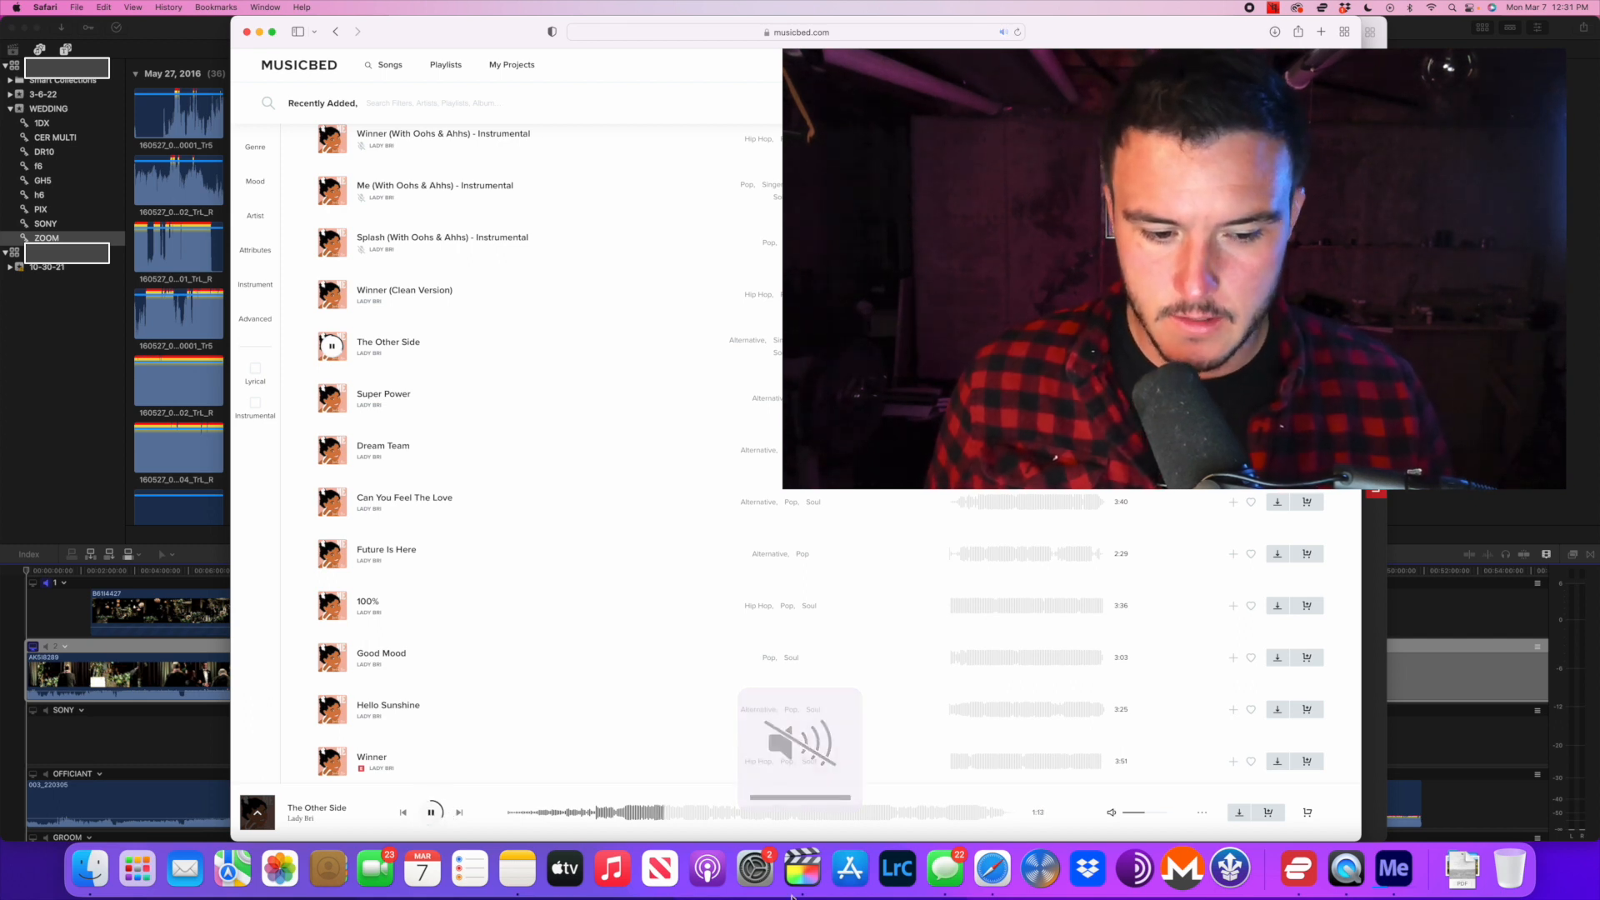
pyautogui.click(431, 813)
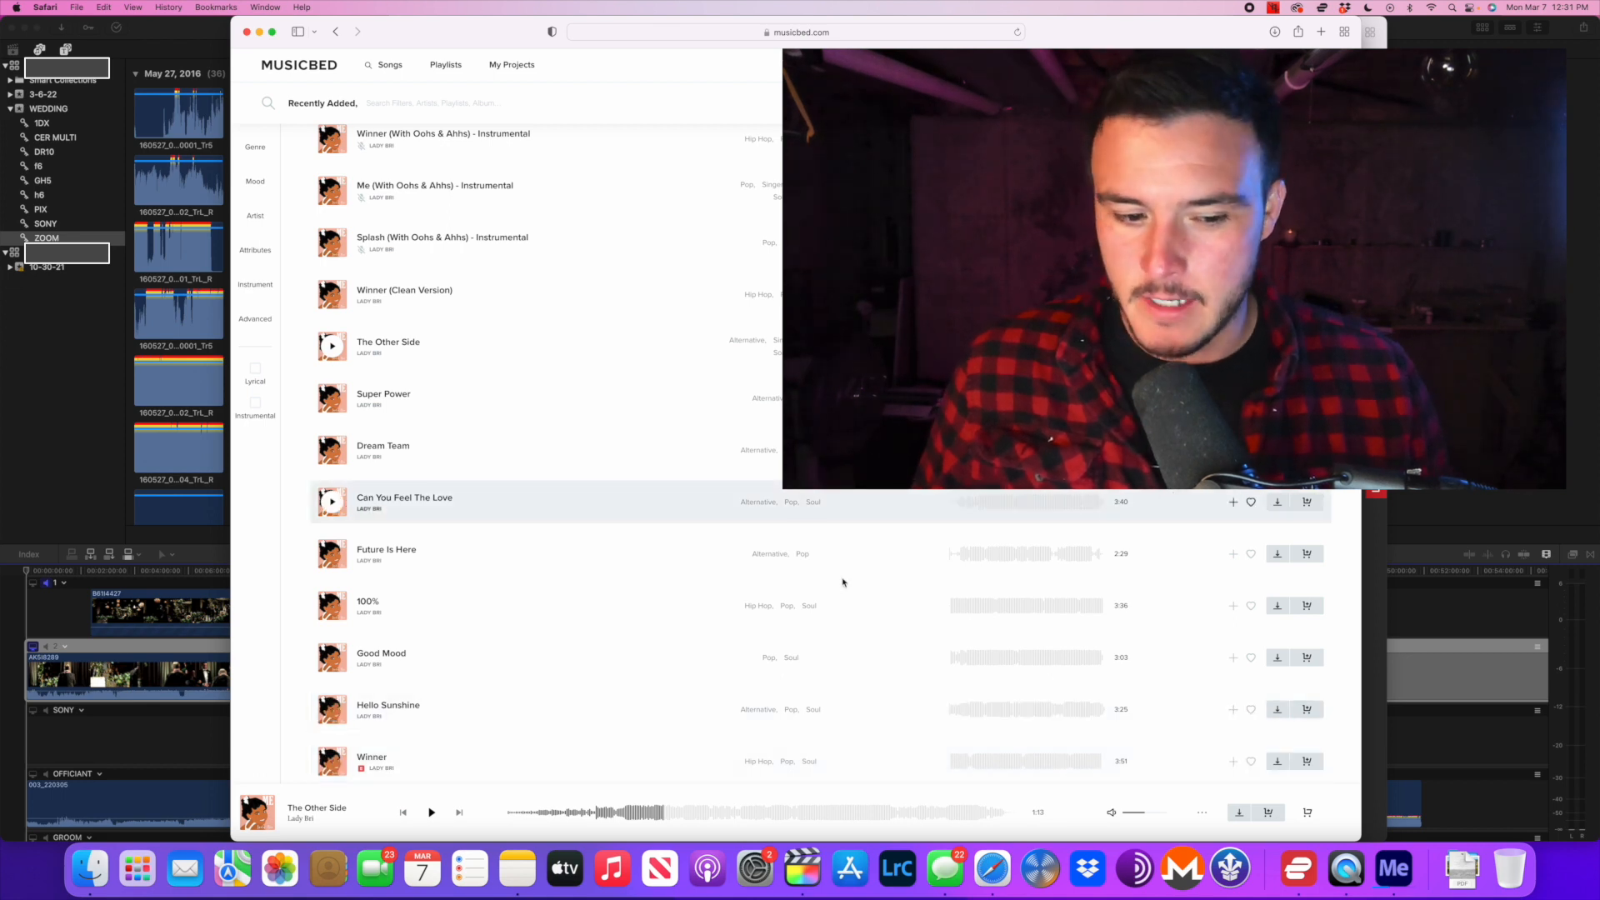
# Find the instrumental version of The Other Side in the Recently Added list and play it.
pyautogui.scroll(-2, 843, 581)
pyautogui.scroll(8, 725, 500)
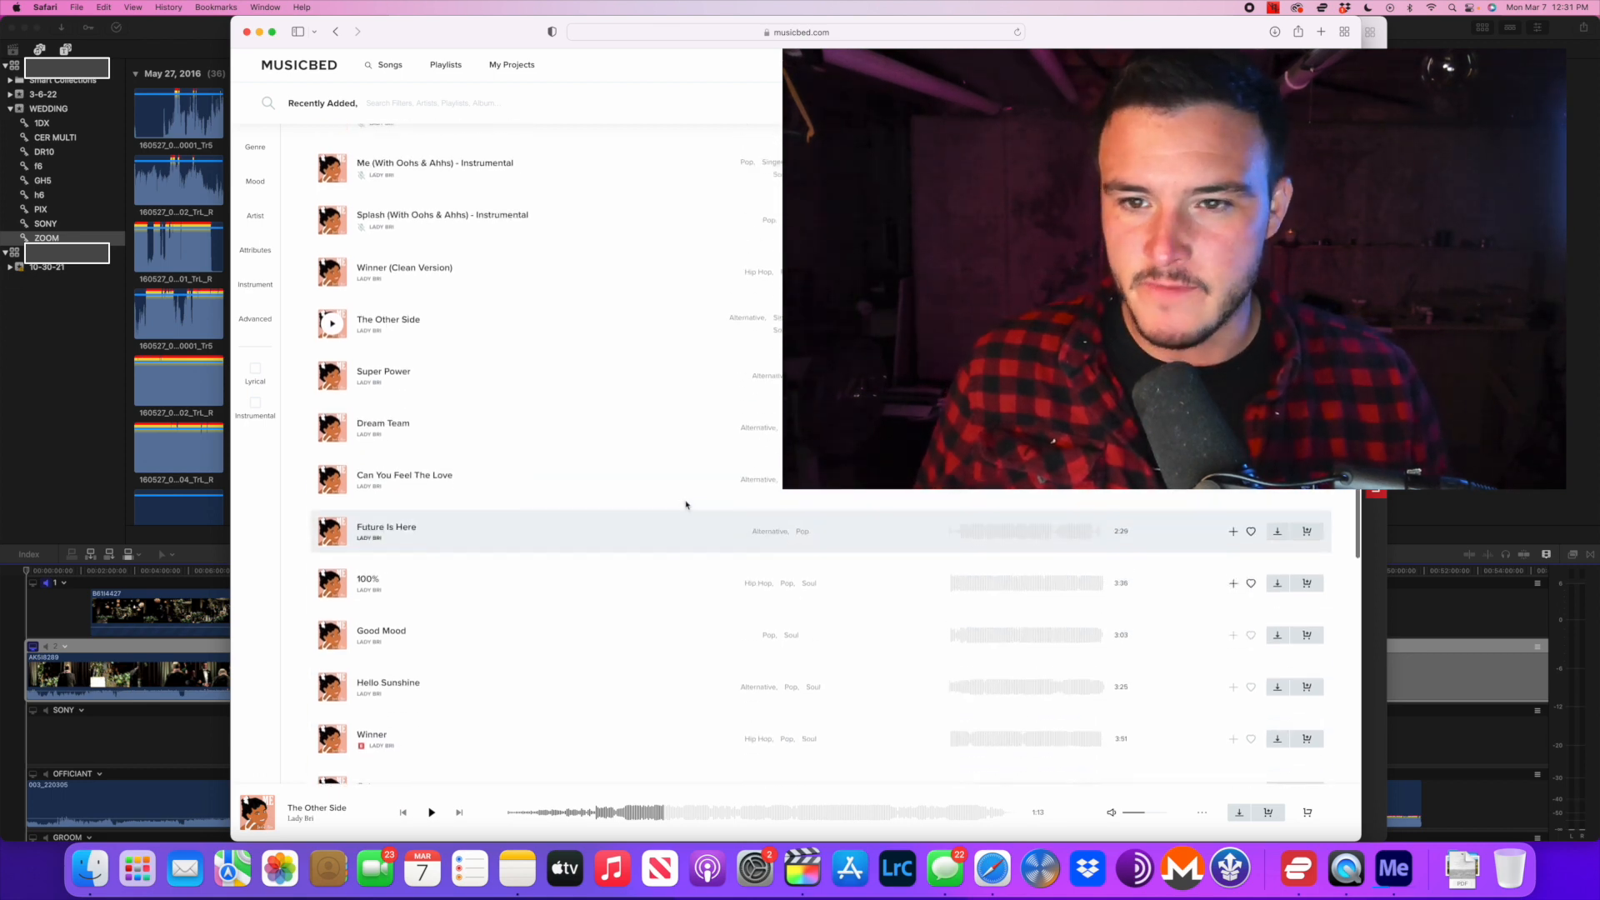
pyautogui.scroll(3, 681, 510)
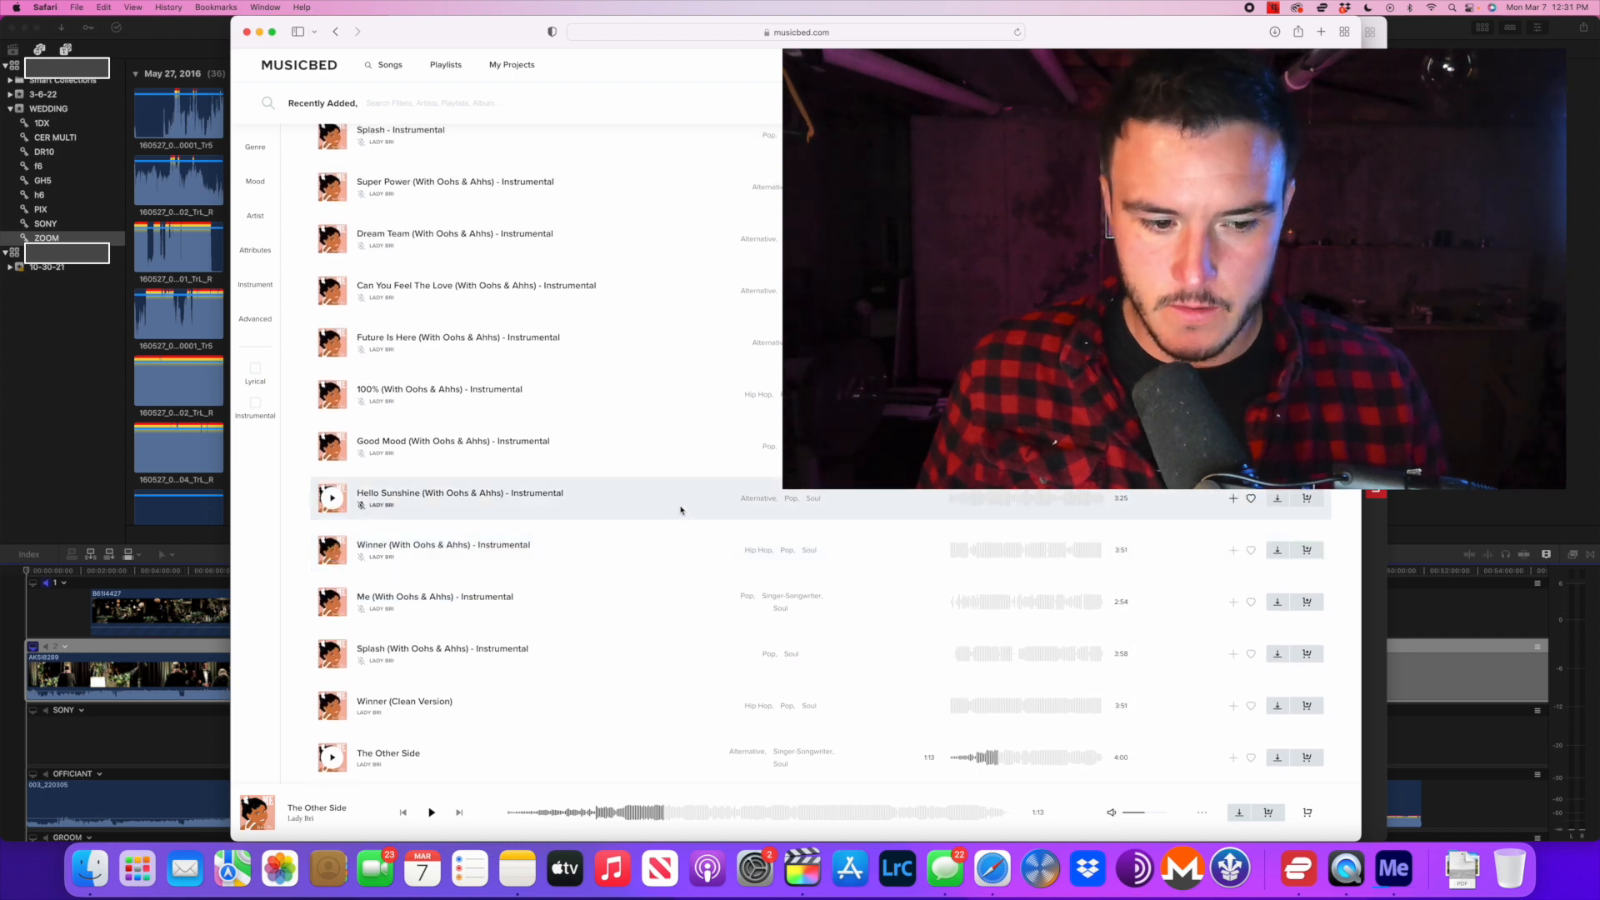
pyautogui.scroll(-1, 682, 511)
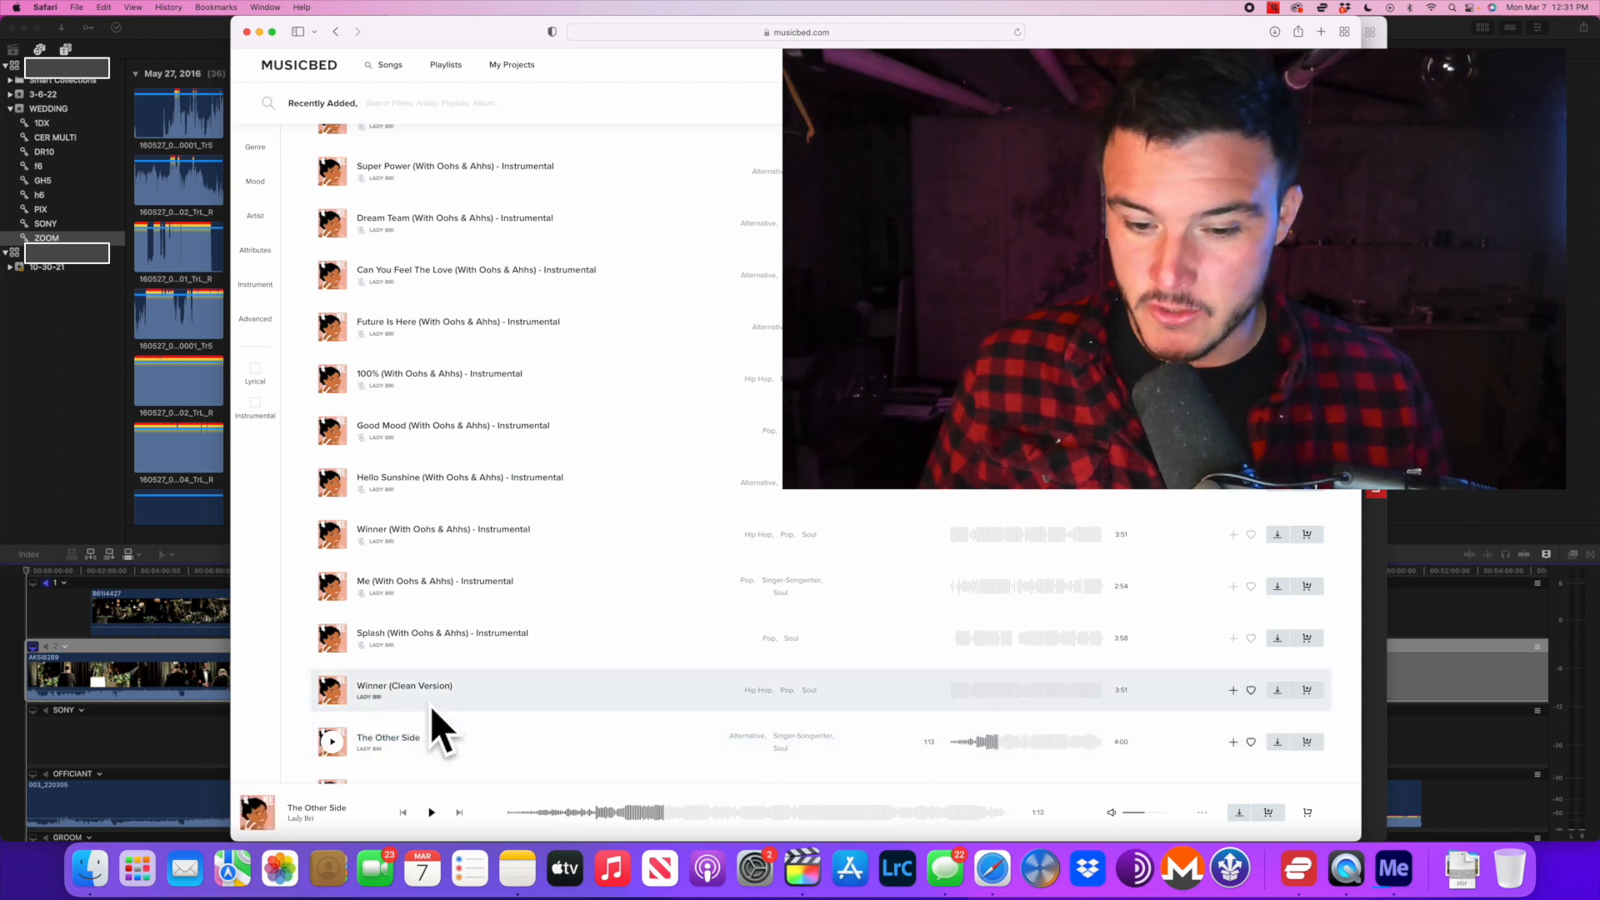
pyautogui.scroll(4, 457, 717)
pyautogui.scroll(7, 459, 717)
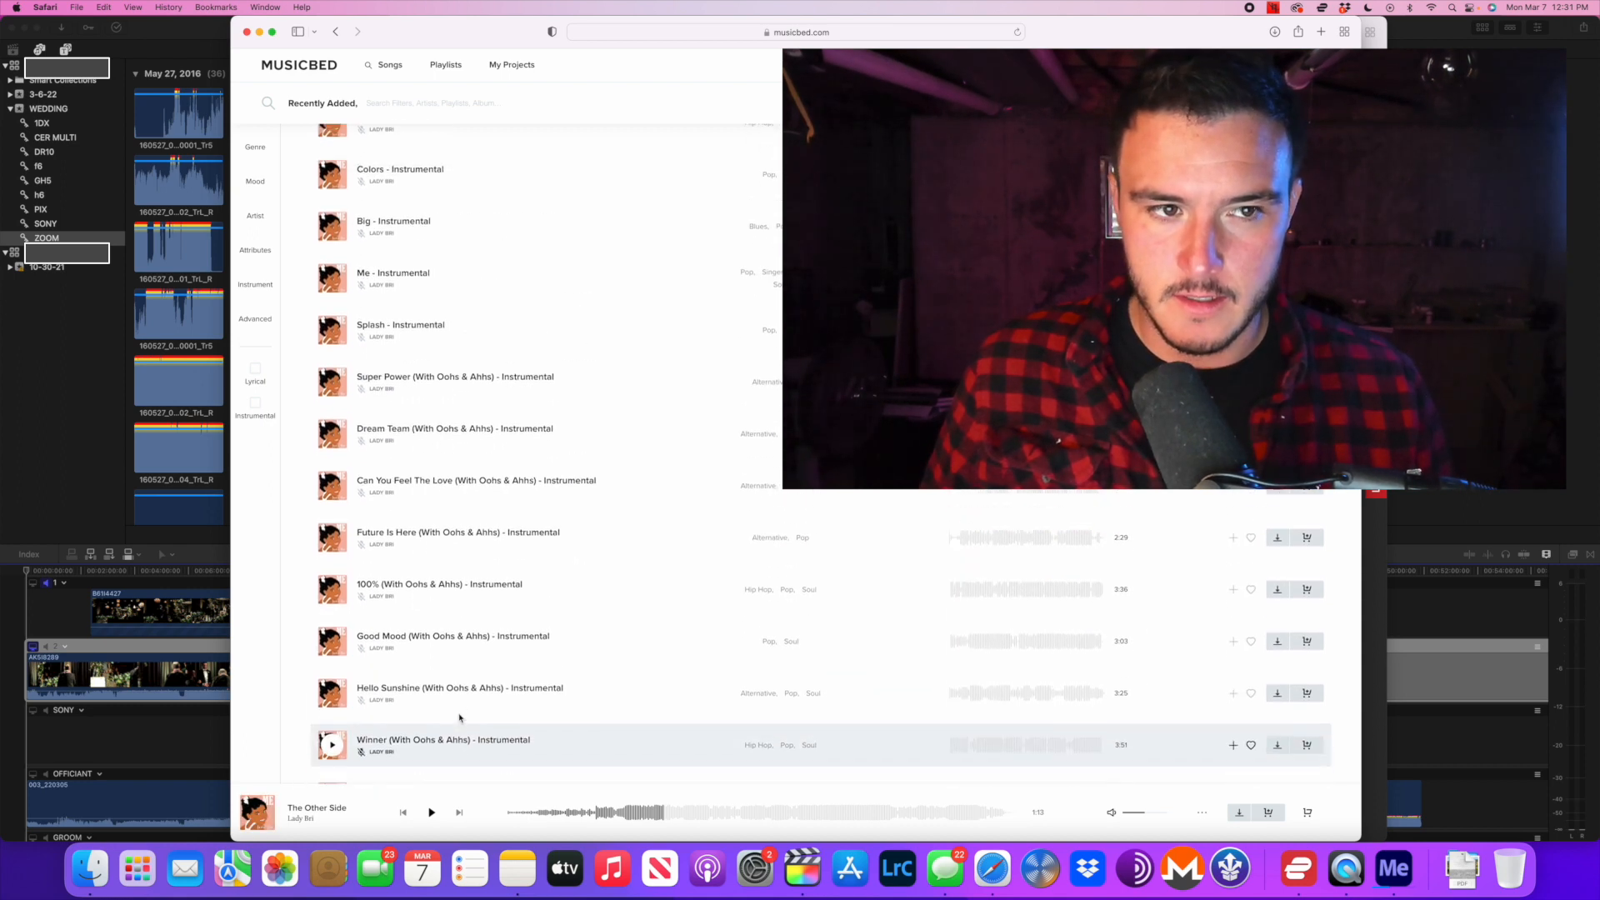
pyautogui.scroll(8, 458, 717)
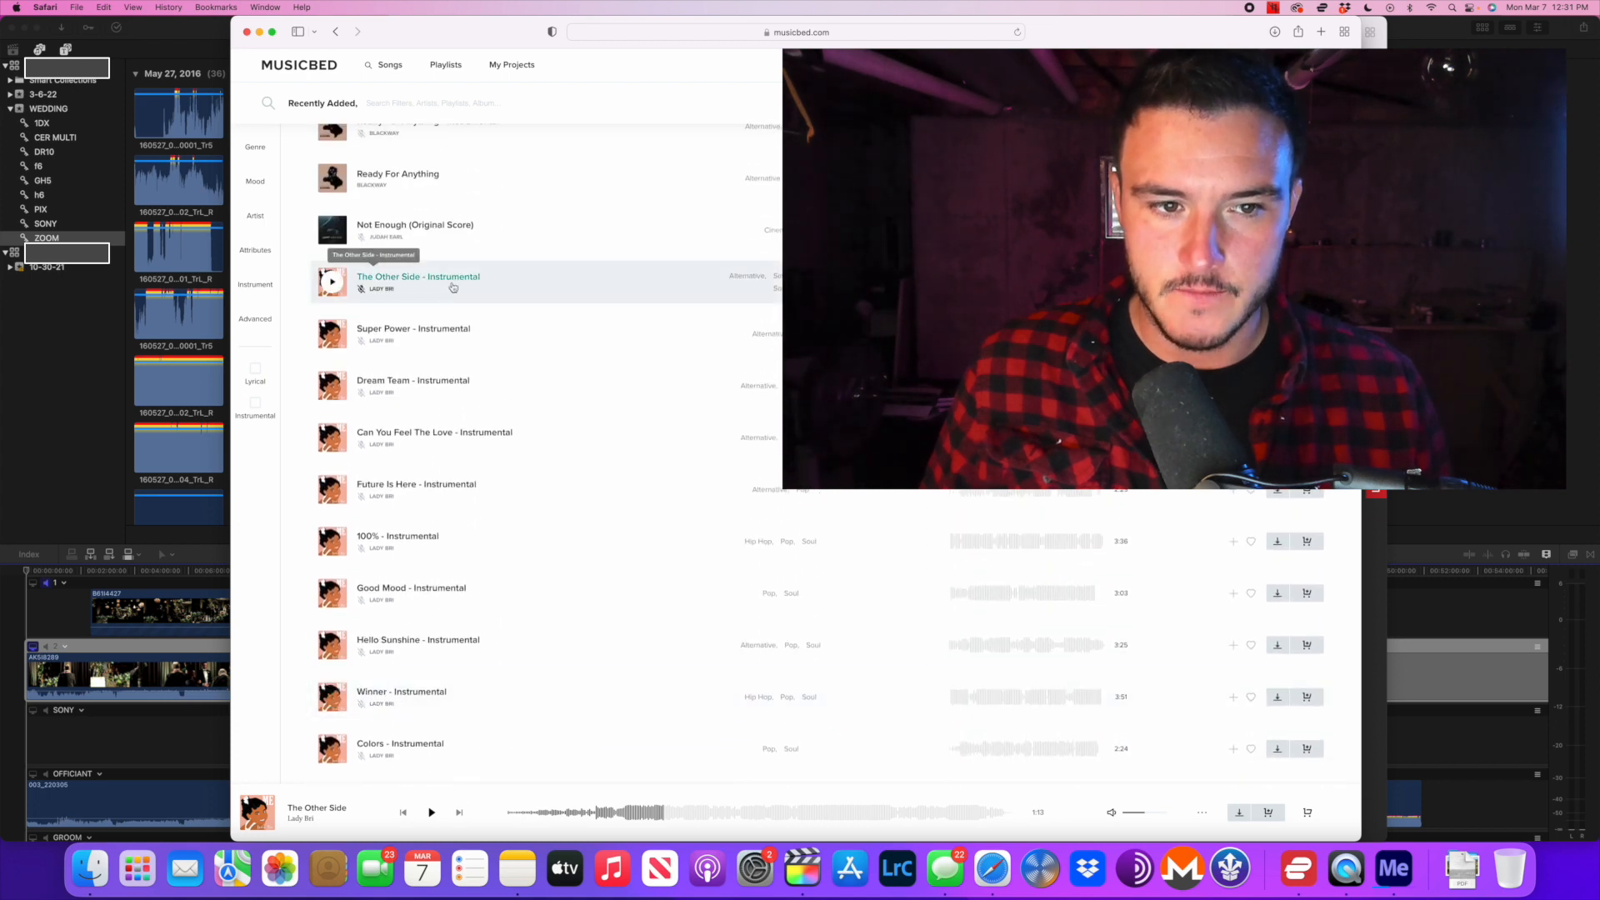
pyautogui.click(452, 286)
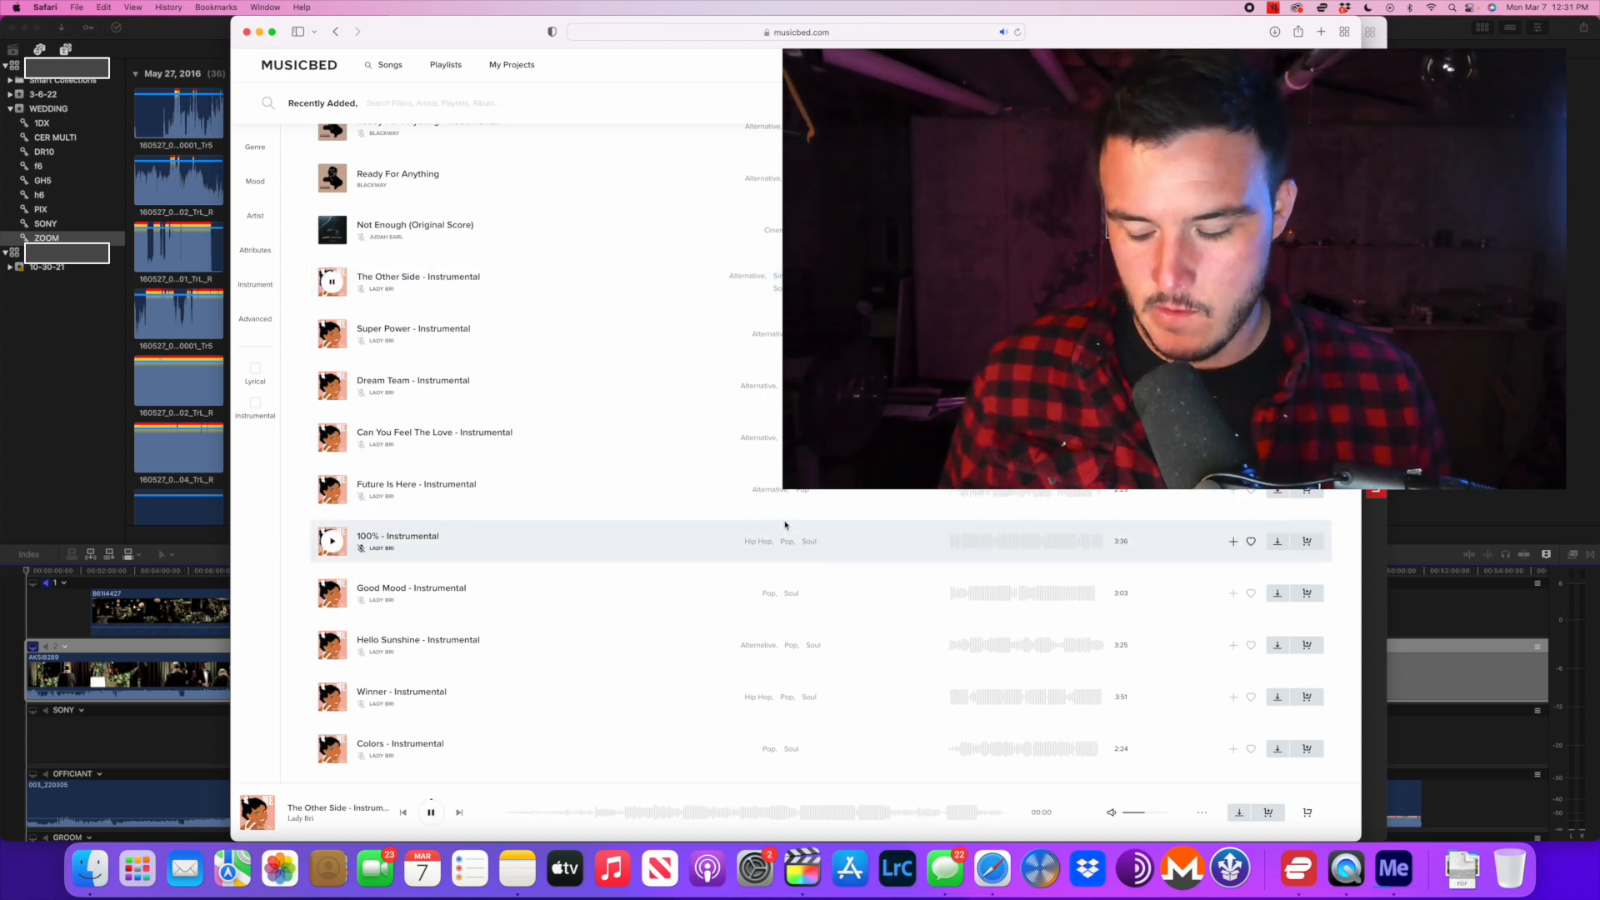
# Raise the volume to listen through The Other Side - Instrumental, and pause it near its end.
pyautogui.press('XF86AudioRaiseVolume')
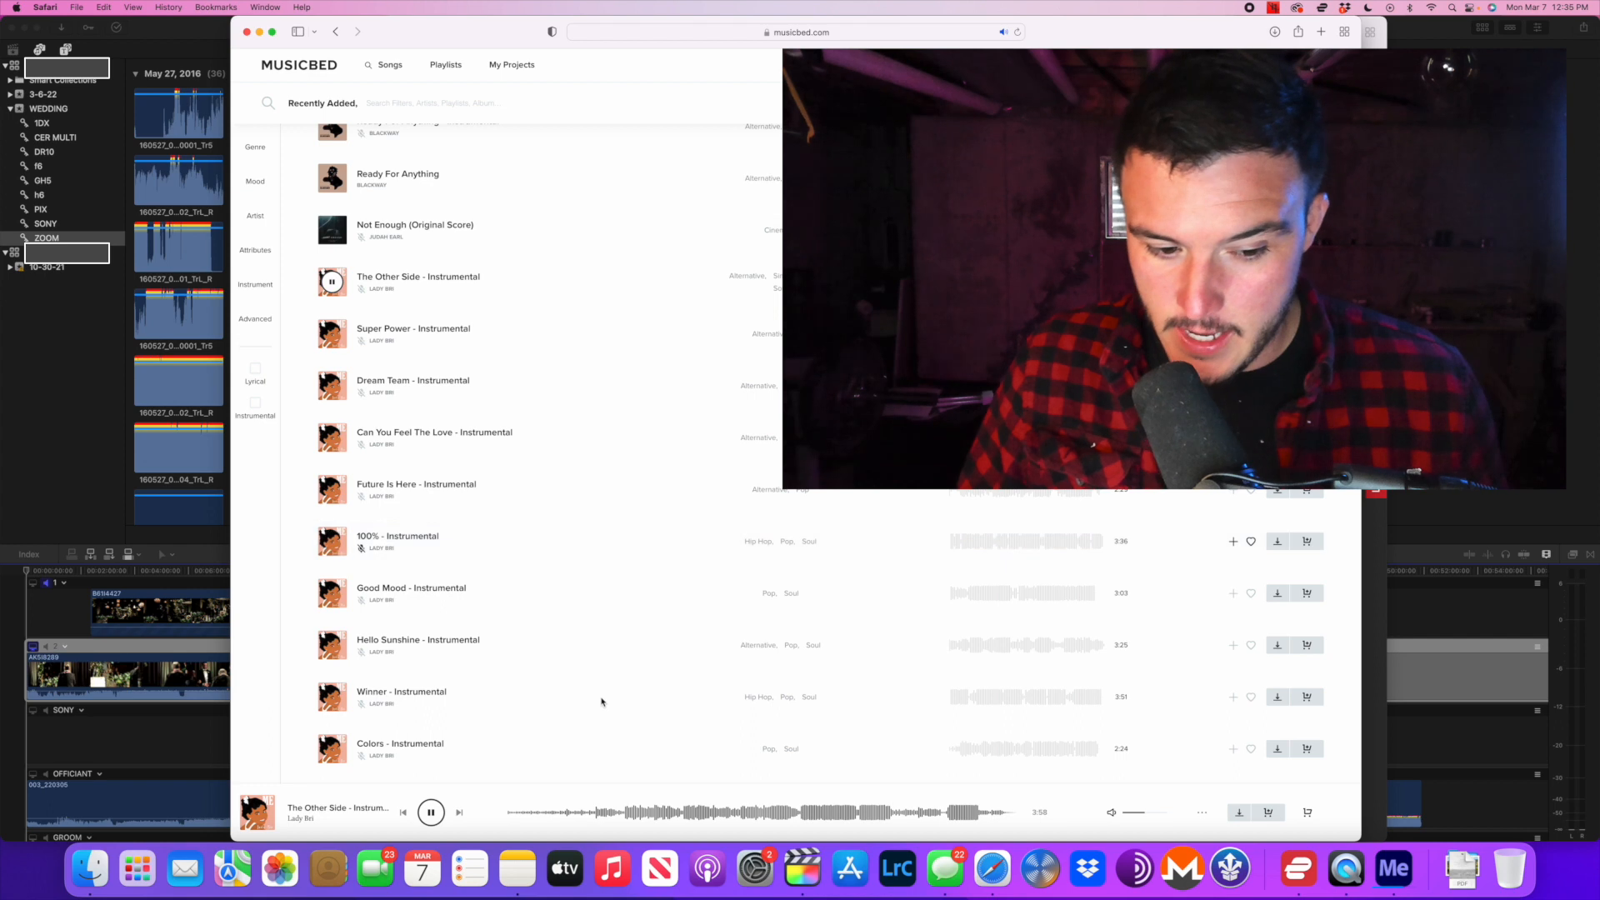
pyautogui.click(431, 812)
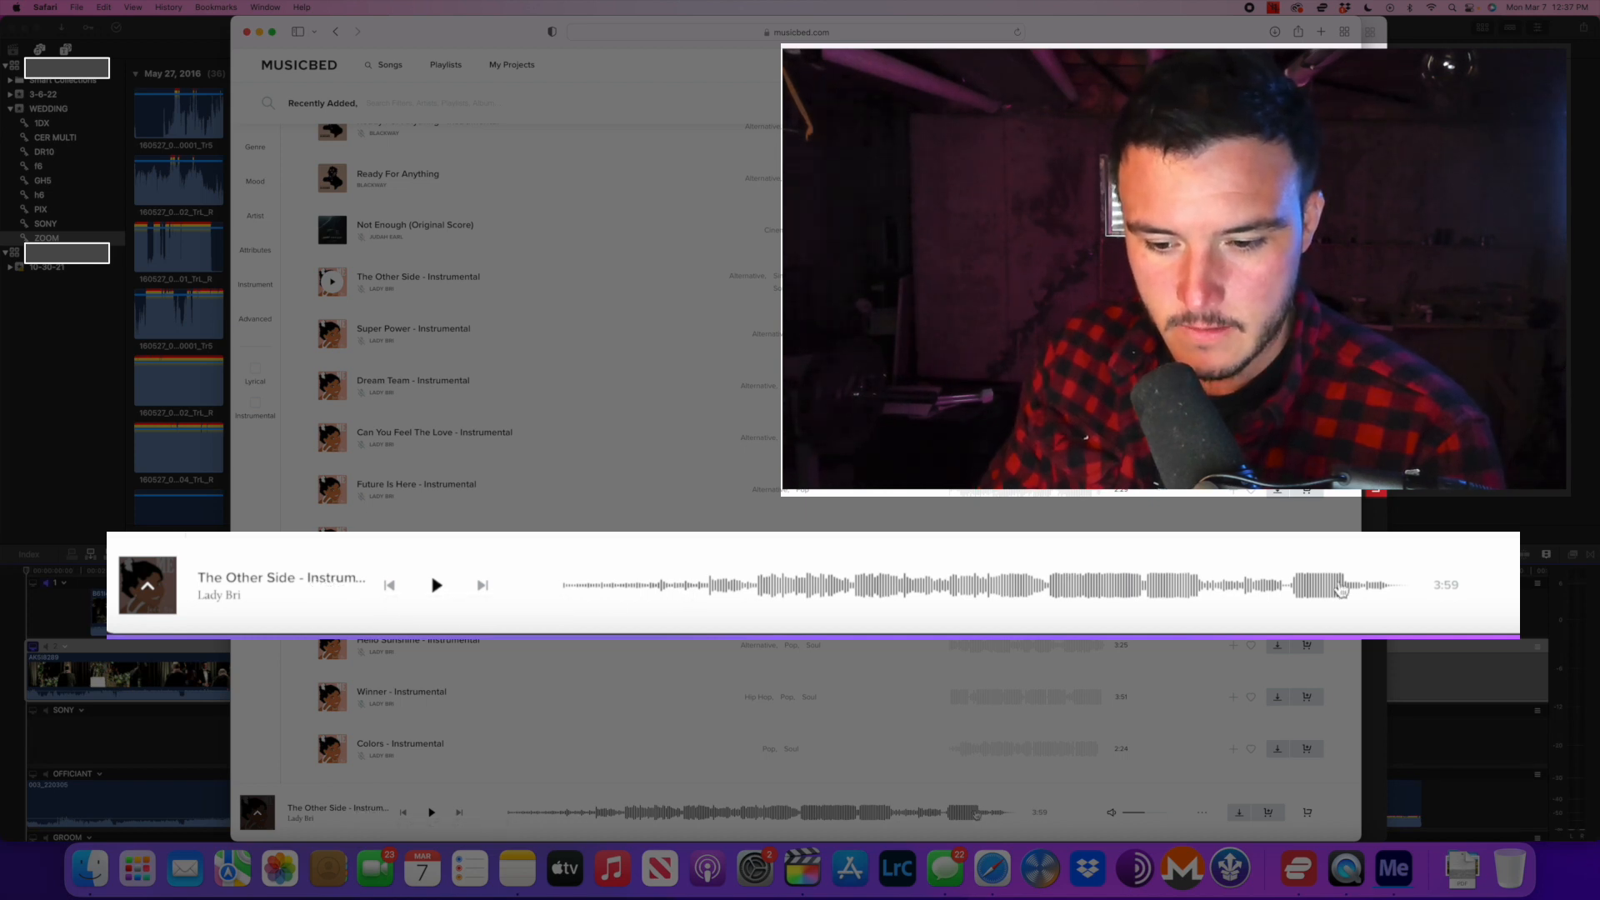
pyautogui.click(565, 591)
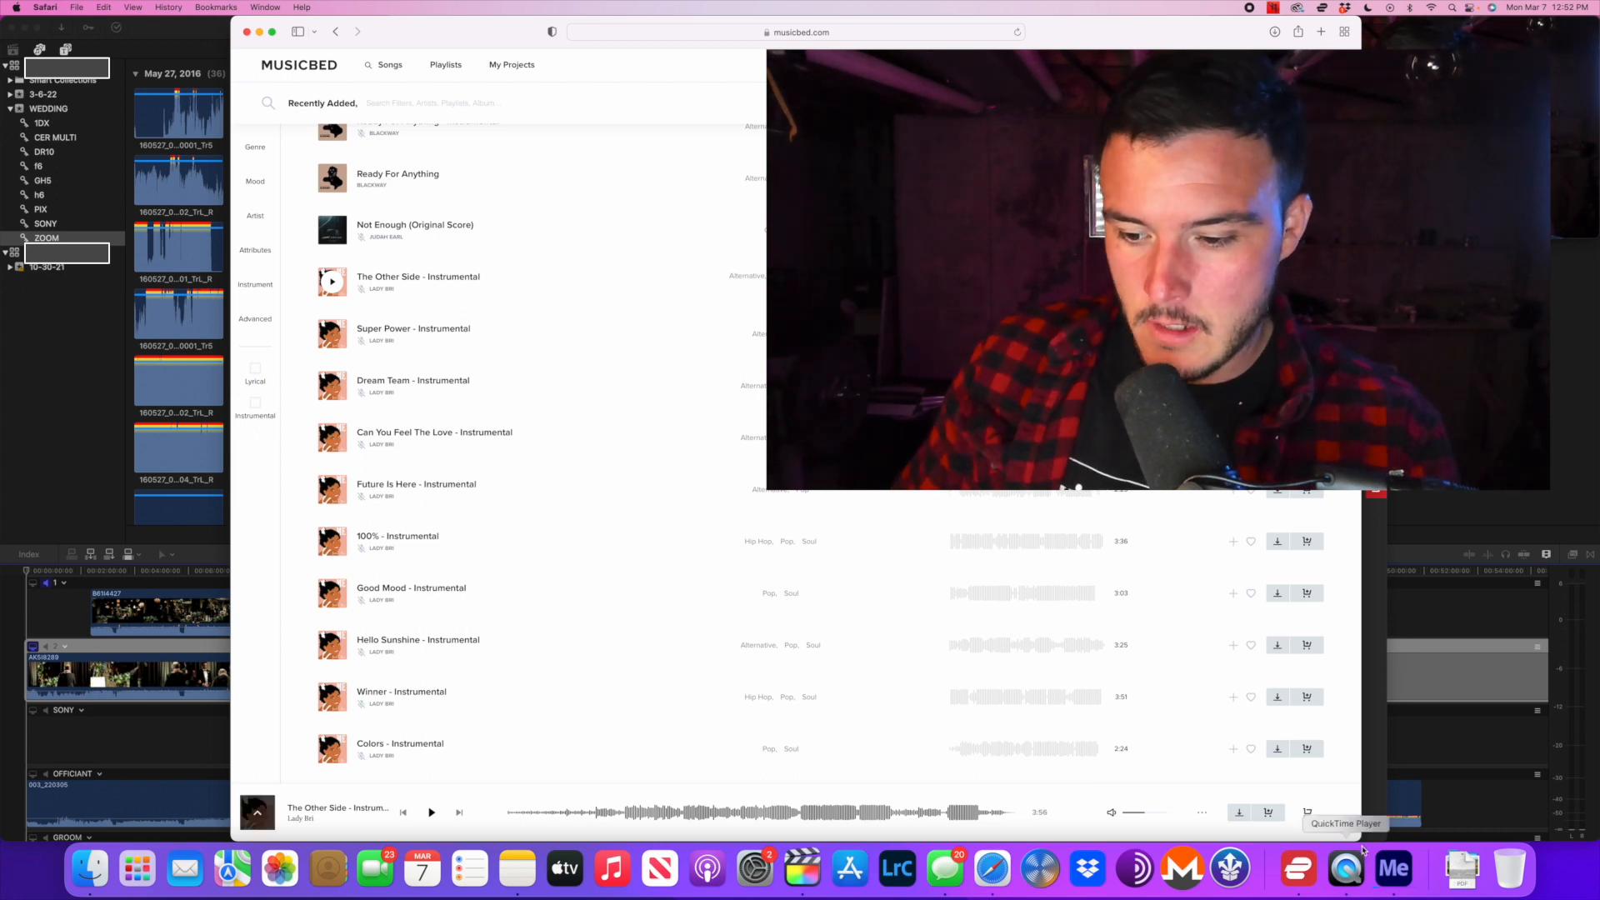
# Switch to Final Cut Pro and place the licensed The Other Side instrumental at the start of the [CLIENT] MARCH 5TH, 2022 timeline.
pyautogui.click(1393, 869)
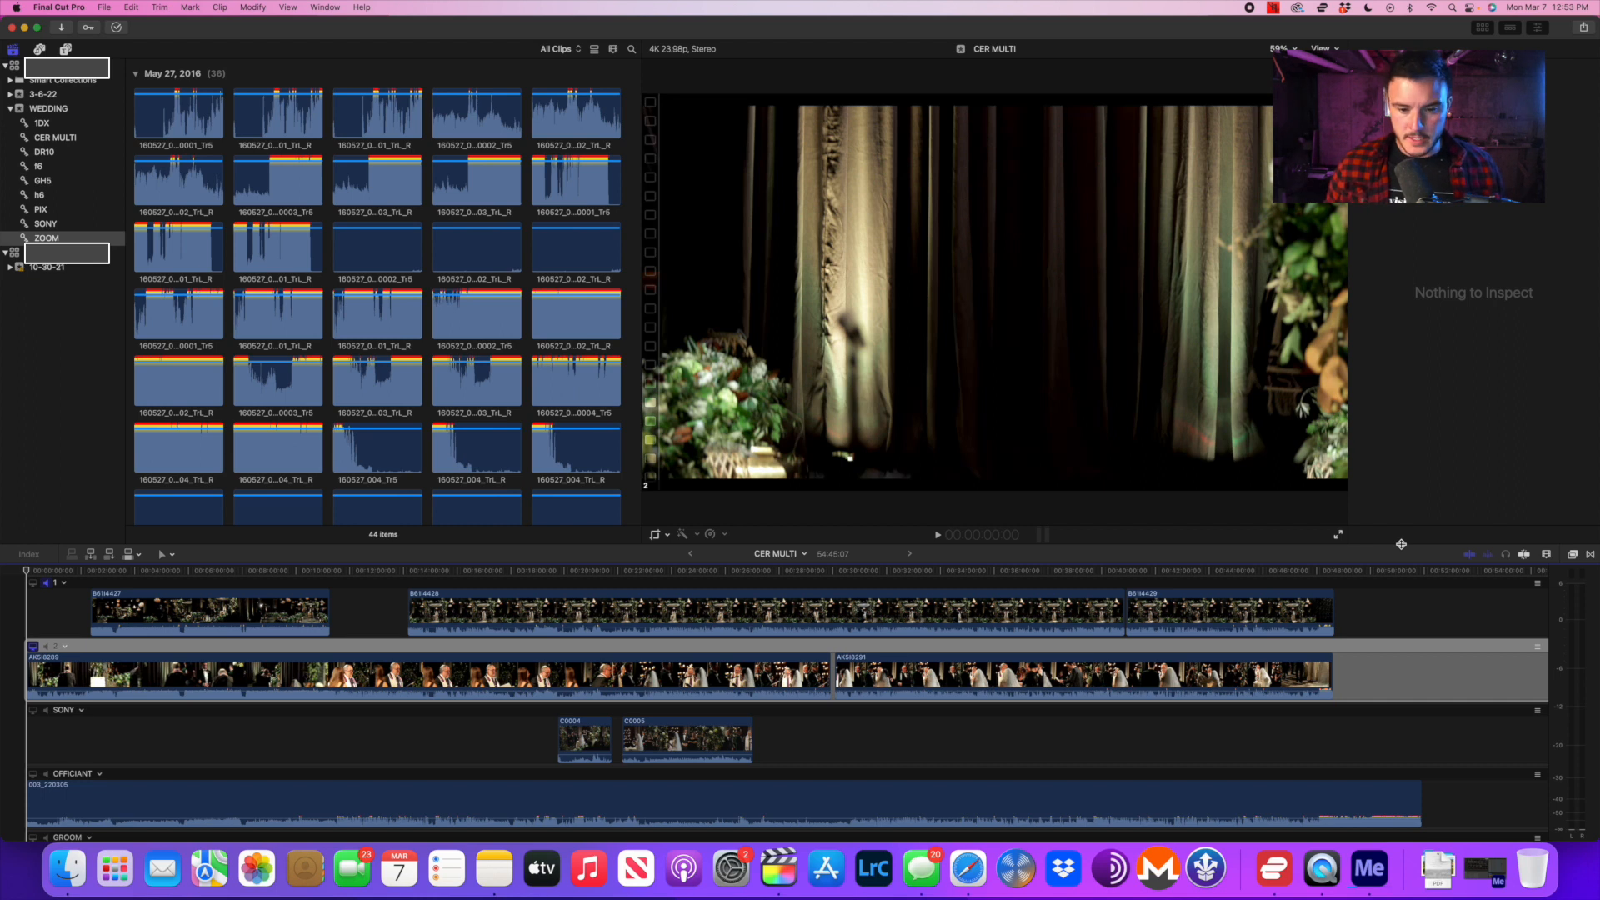
pyautogui.click(951, 570)
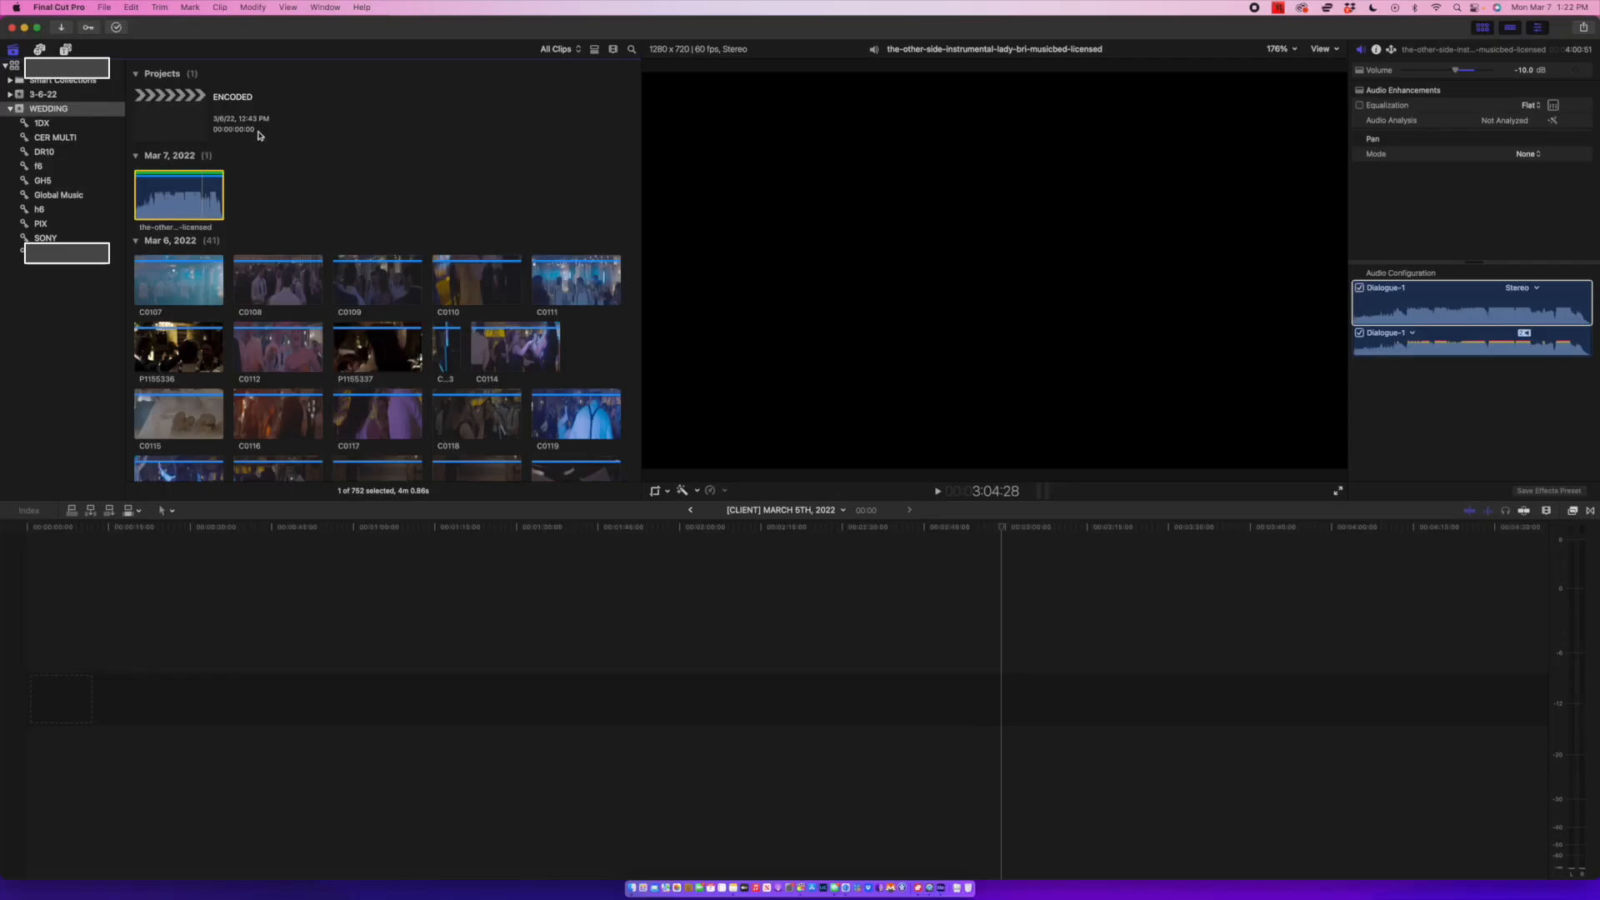
pyautogui.moveTo(178, 166); pyautogui.dragTo(225, 636)
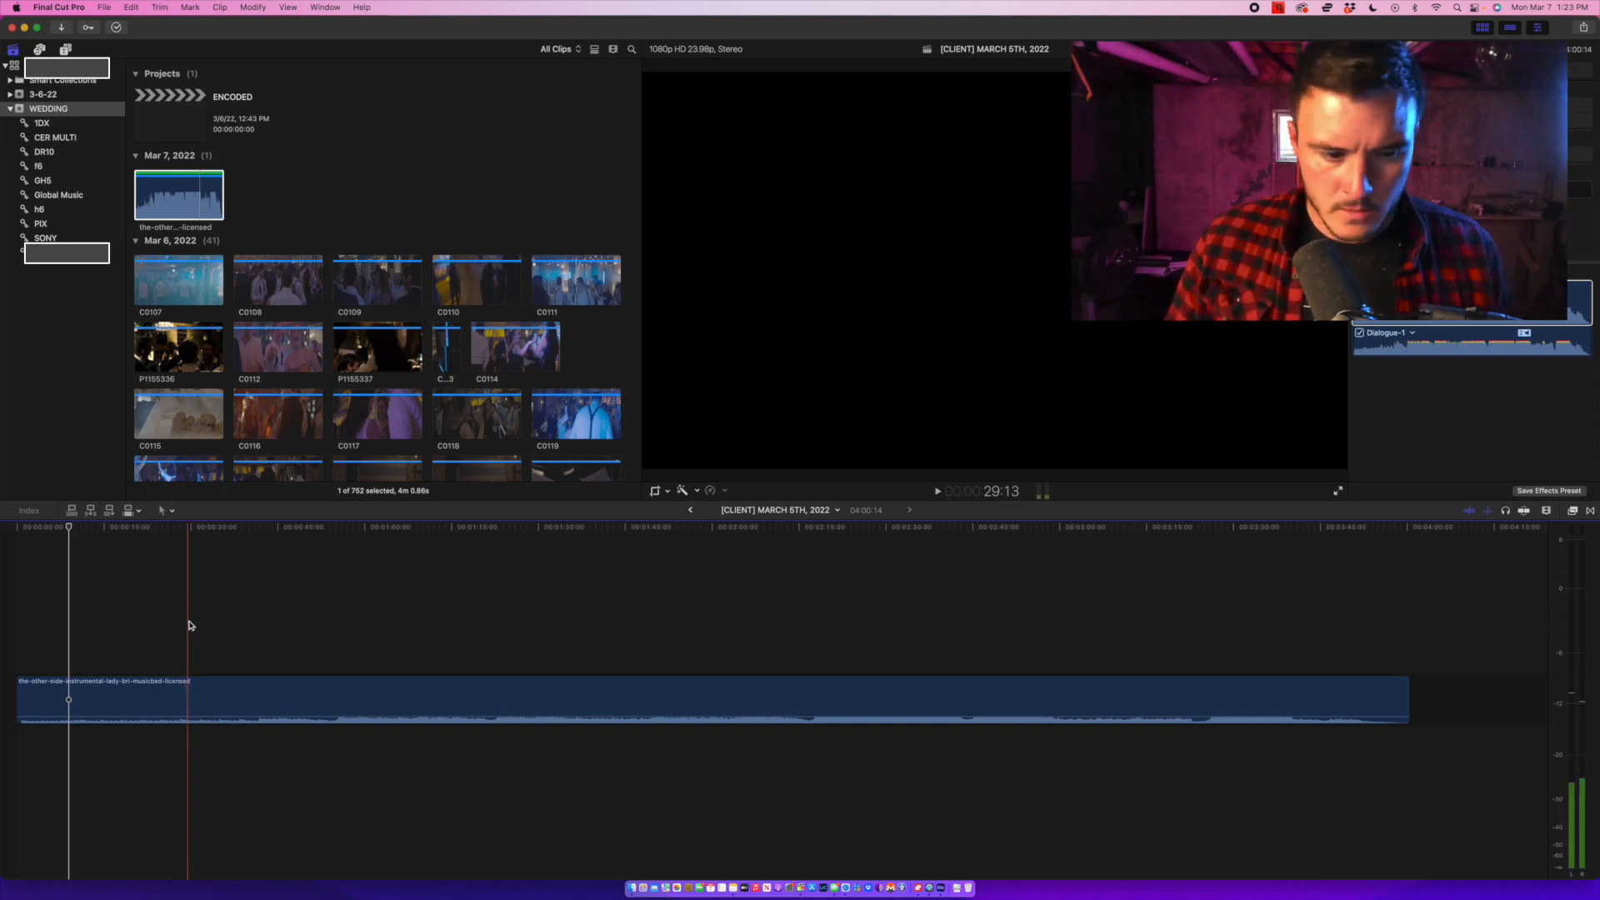
pyautogui.click(329, 621)
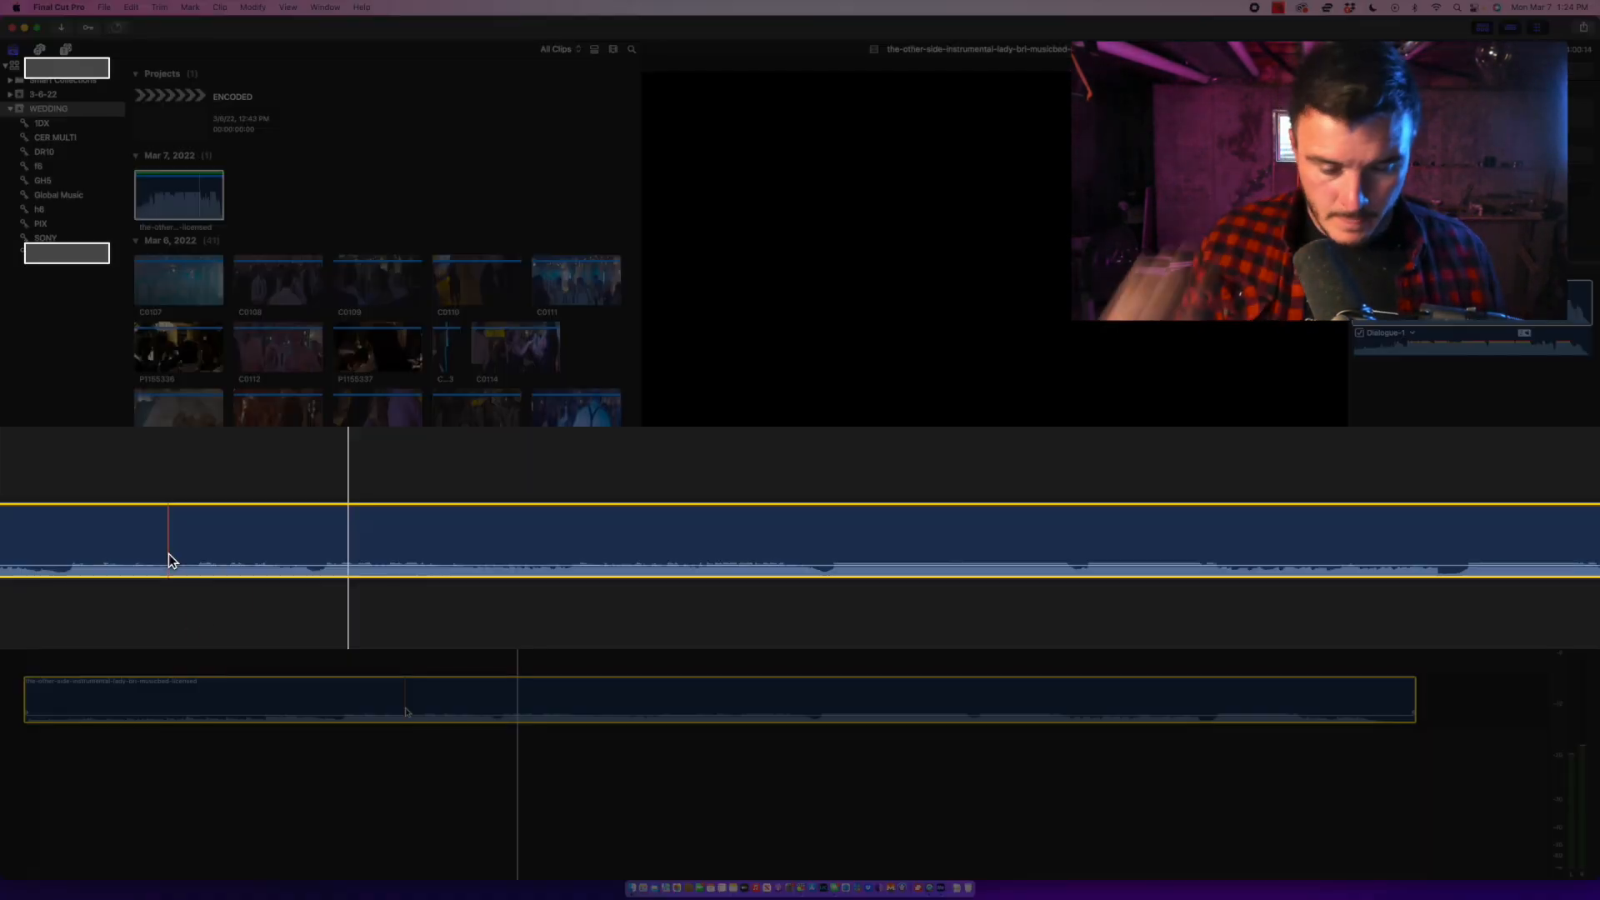
# Examine the song's waveform along the timeline up close for changes in intensity, and return to the full-length view.
pyautogui.hscroll(1, 563, 750)
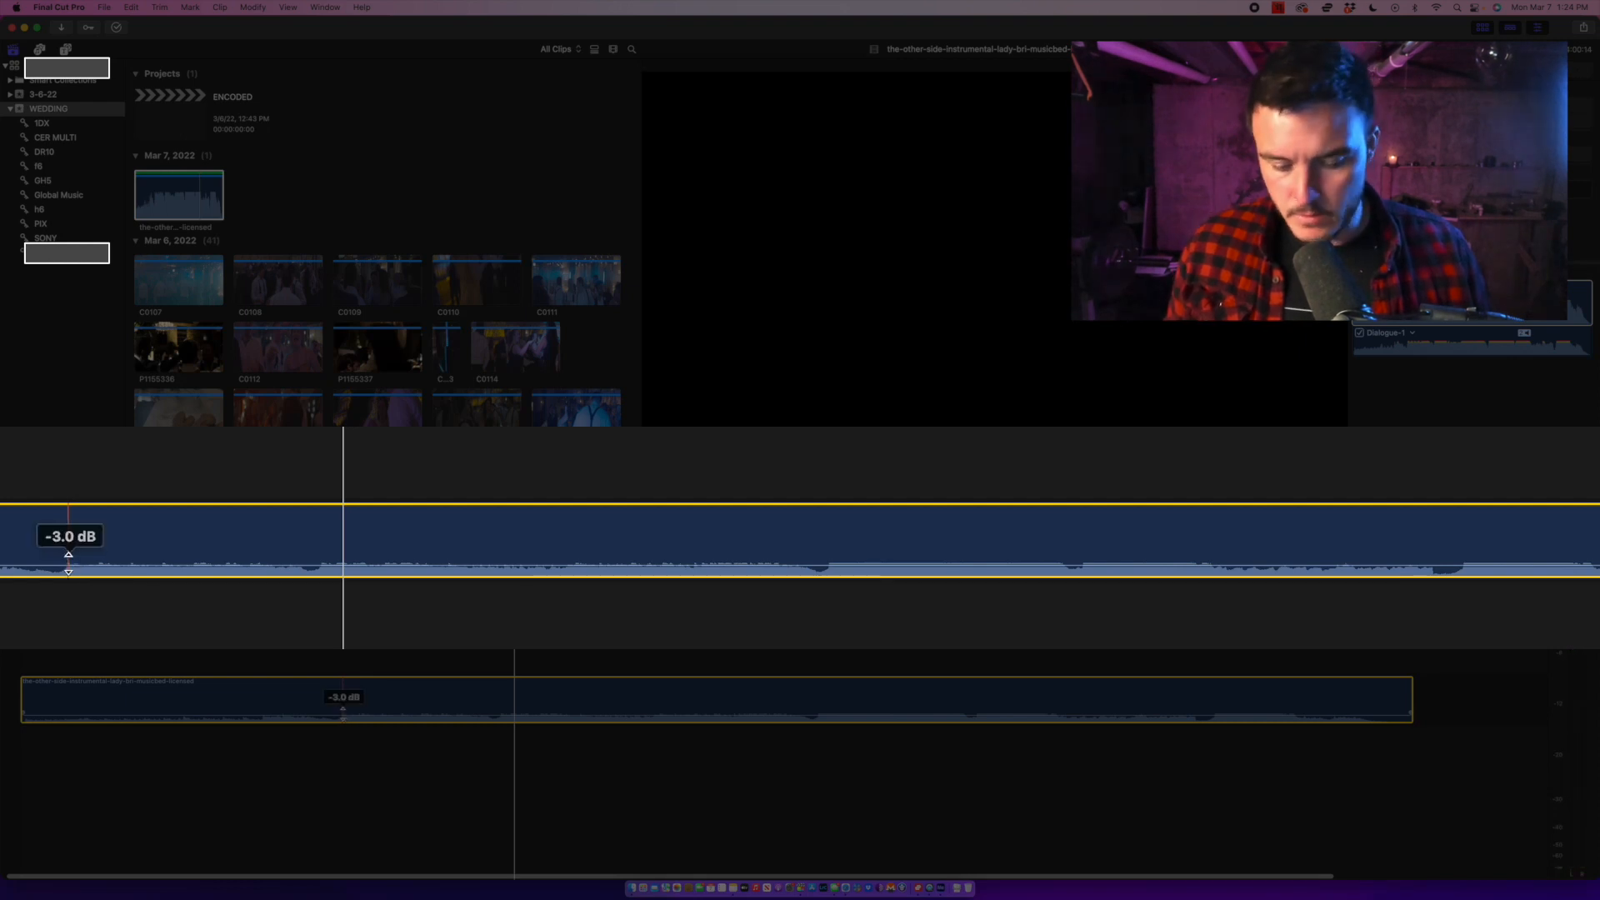
pyautogui.press('super+equal')
pyautogui.press('super+equal')
pyautogui.hscroll(-2, 454, 723)
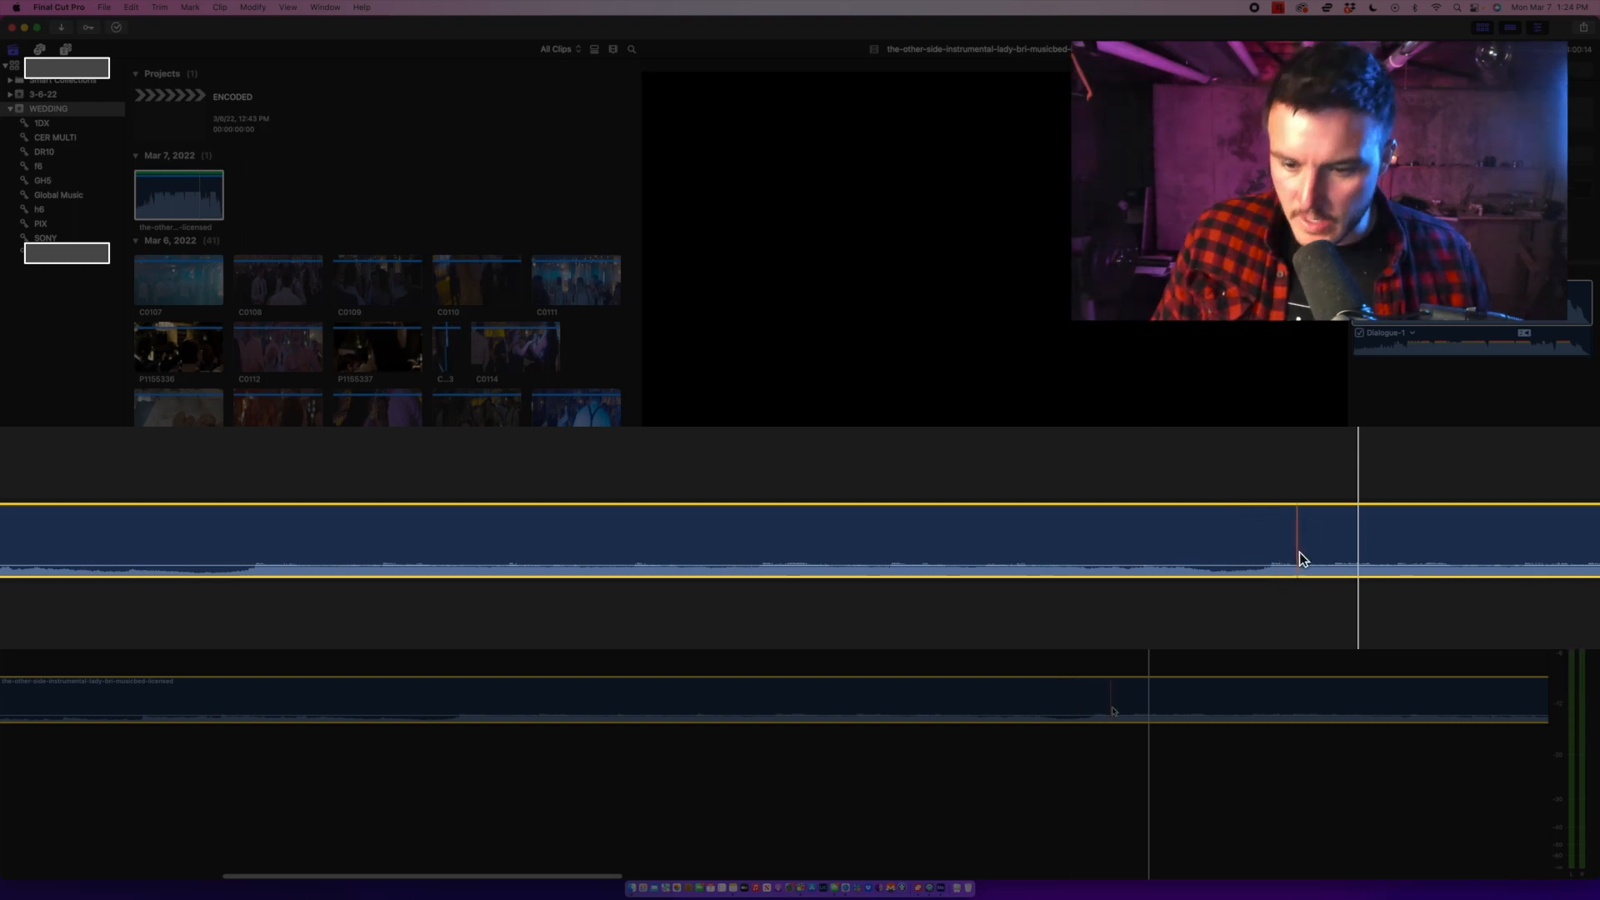
pyautogui.hscroll(5, 972, 546)
pyautogui.hscroll(8, 900, 548)
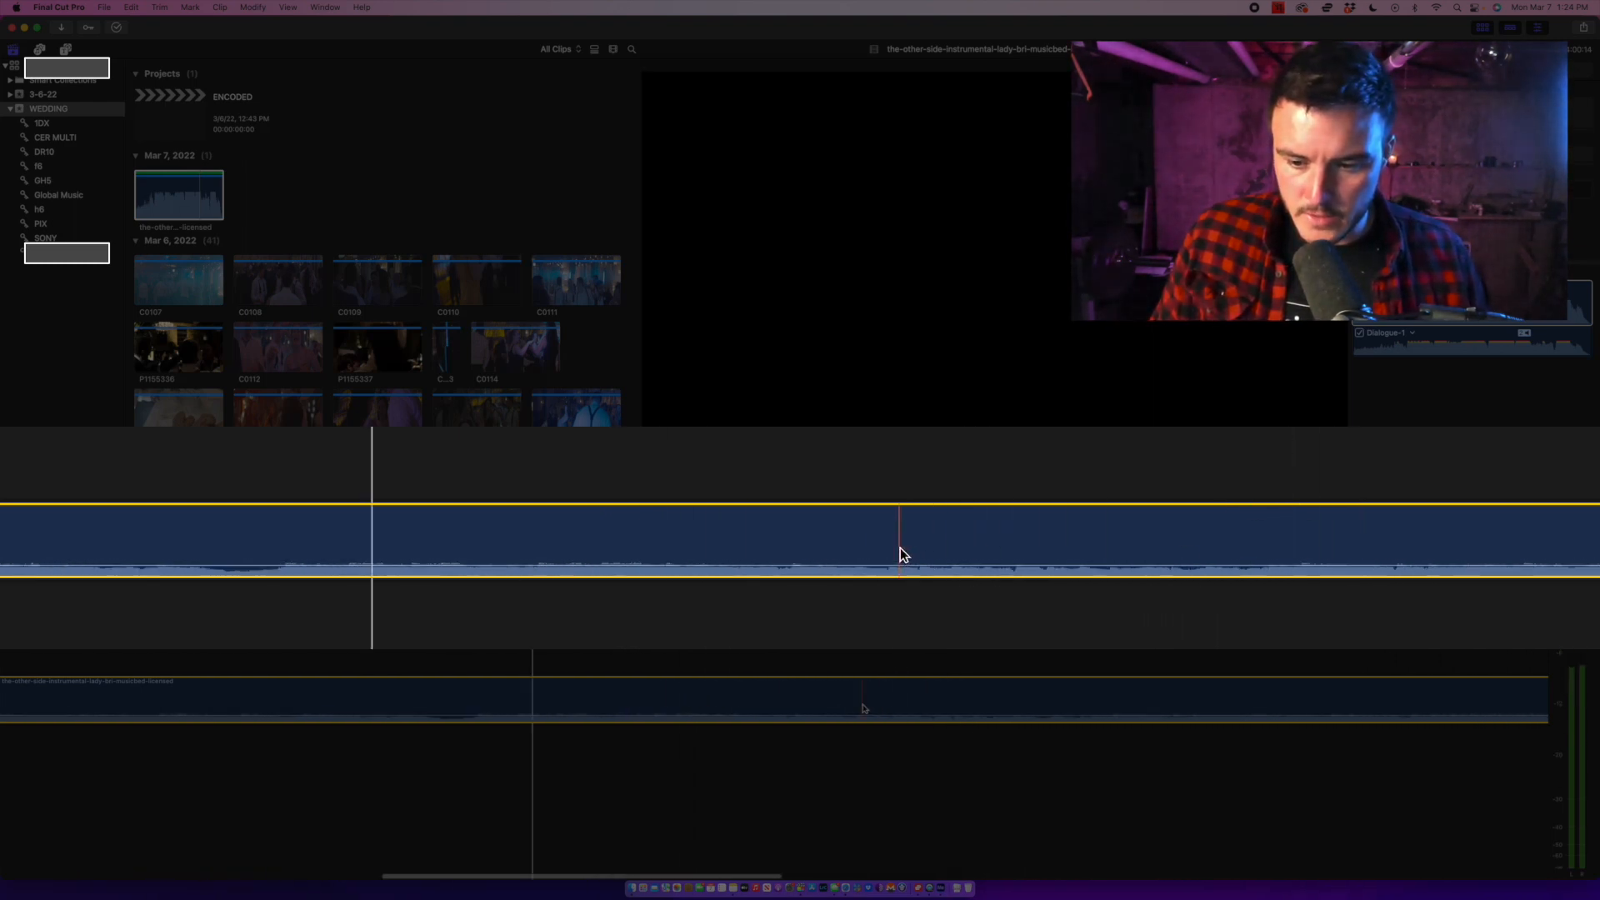
pyautogui.press('super+minus')
pyautogui.press('super+minus')
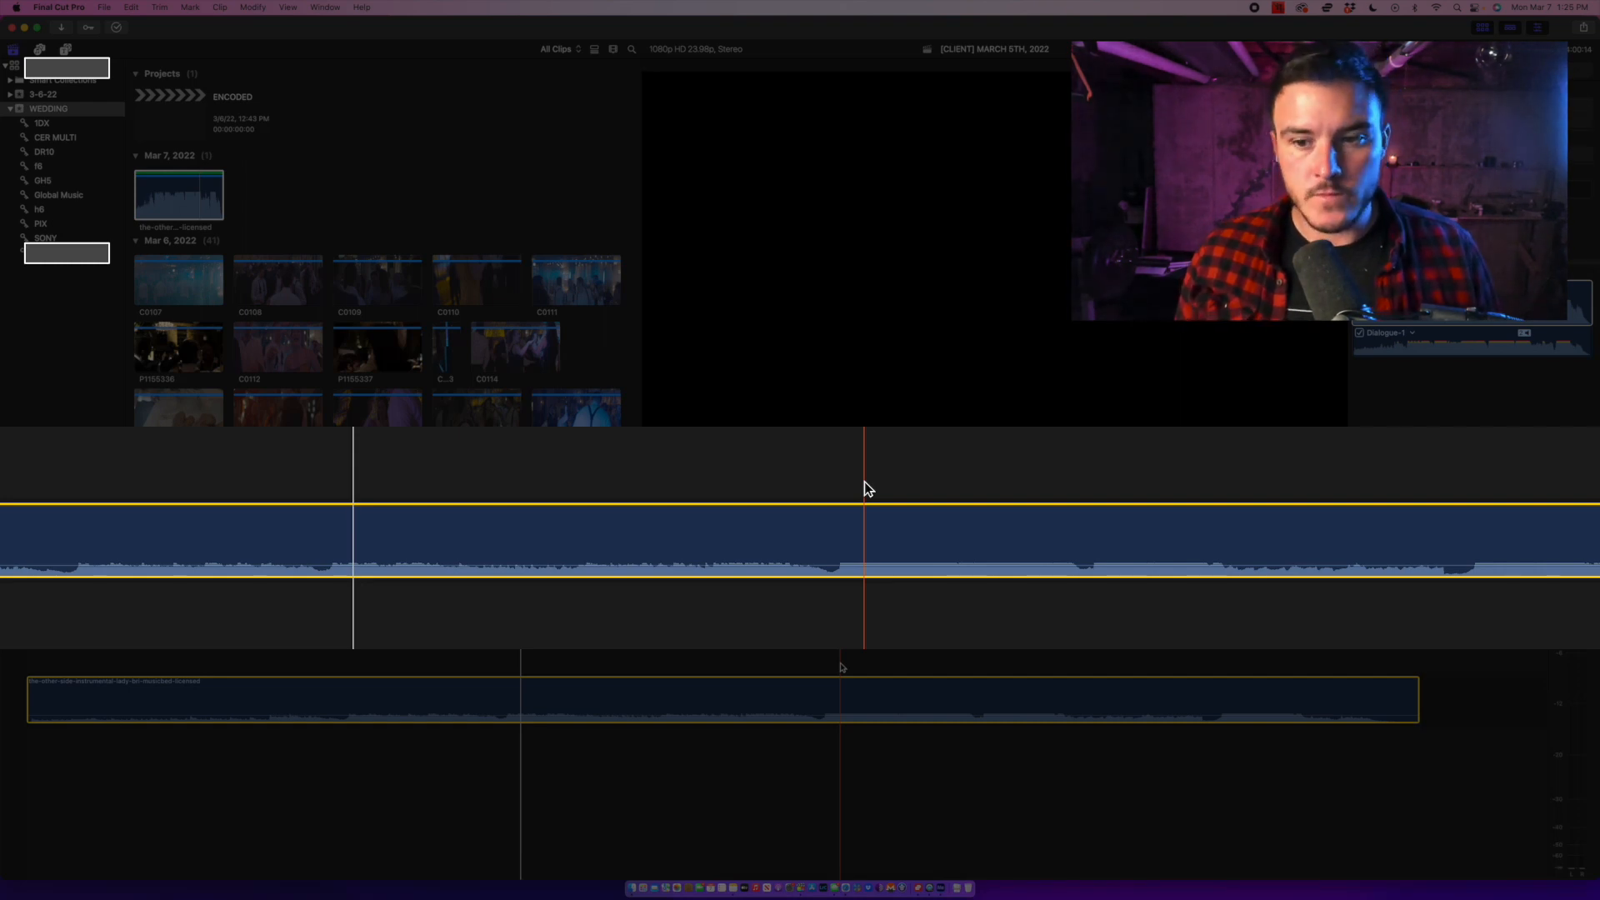
# Play the second half of the song at a raised volume, skipping ahead to its last quiet break.
pyautogui.click(1081, 451)
pyautogui.press('XF86AudioRaiseVolume')
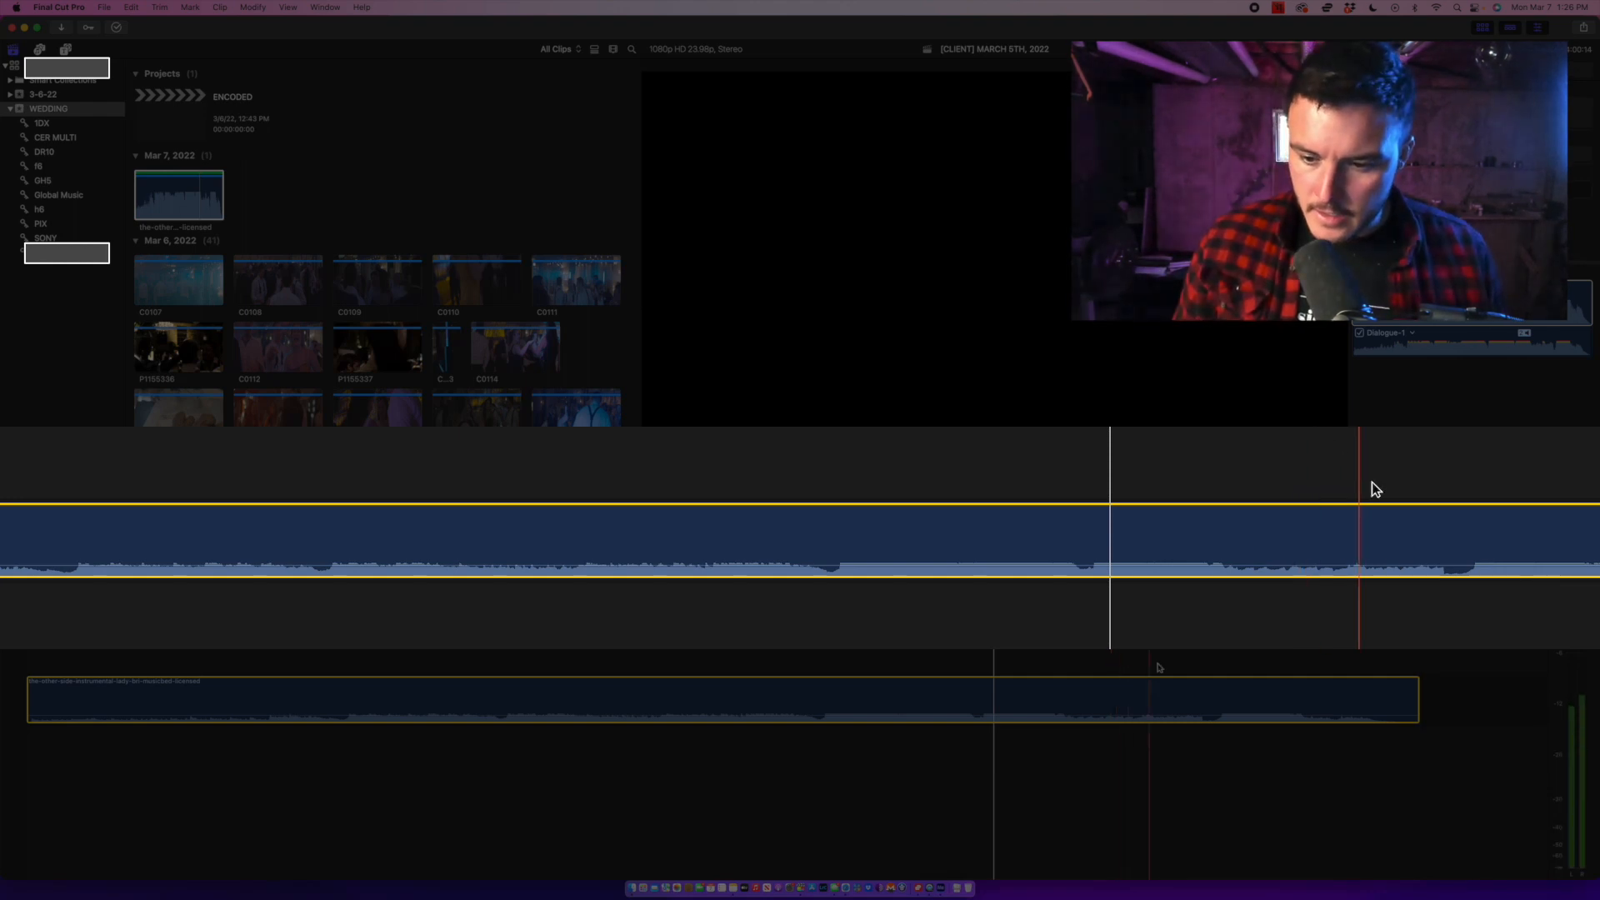
pyautogui.click(1443, 458)
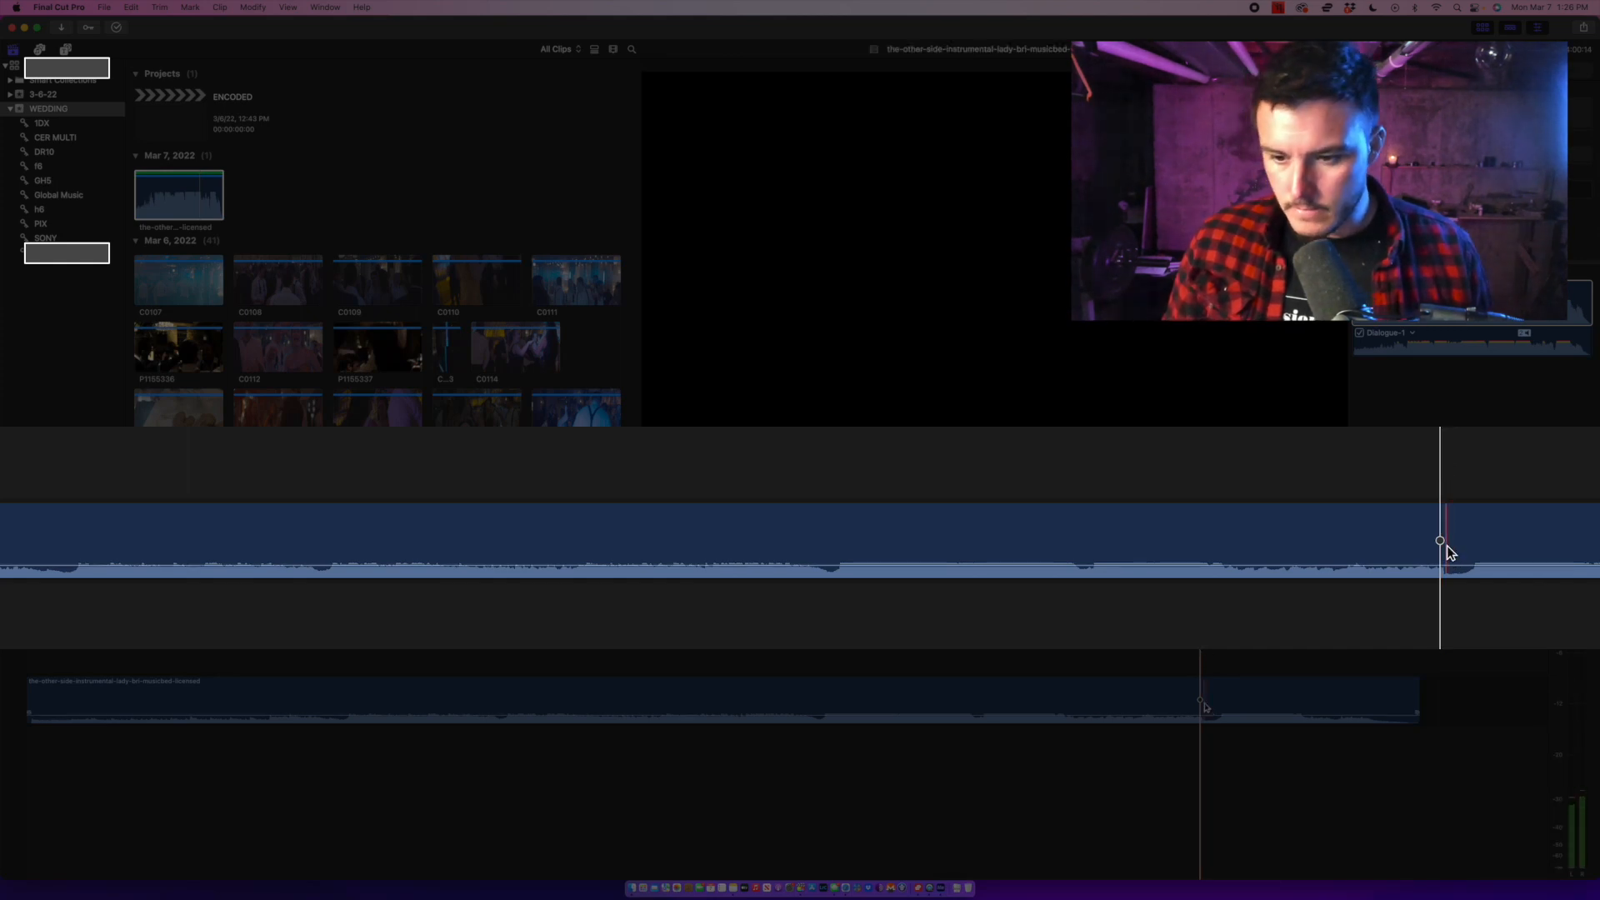
# Mark the last quiet break and the one before it as range selections with the sound muted, and clear the selection.
pyautogui.moveTo(1443, 542); pyautogui.dragTo(1470, 547)
pyautogui.press('XF86AudioMute')
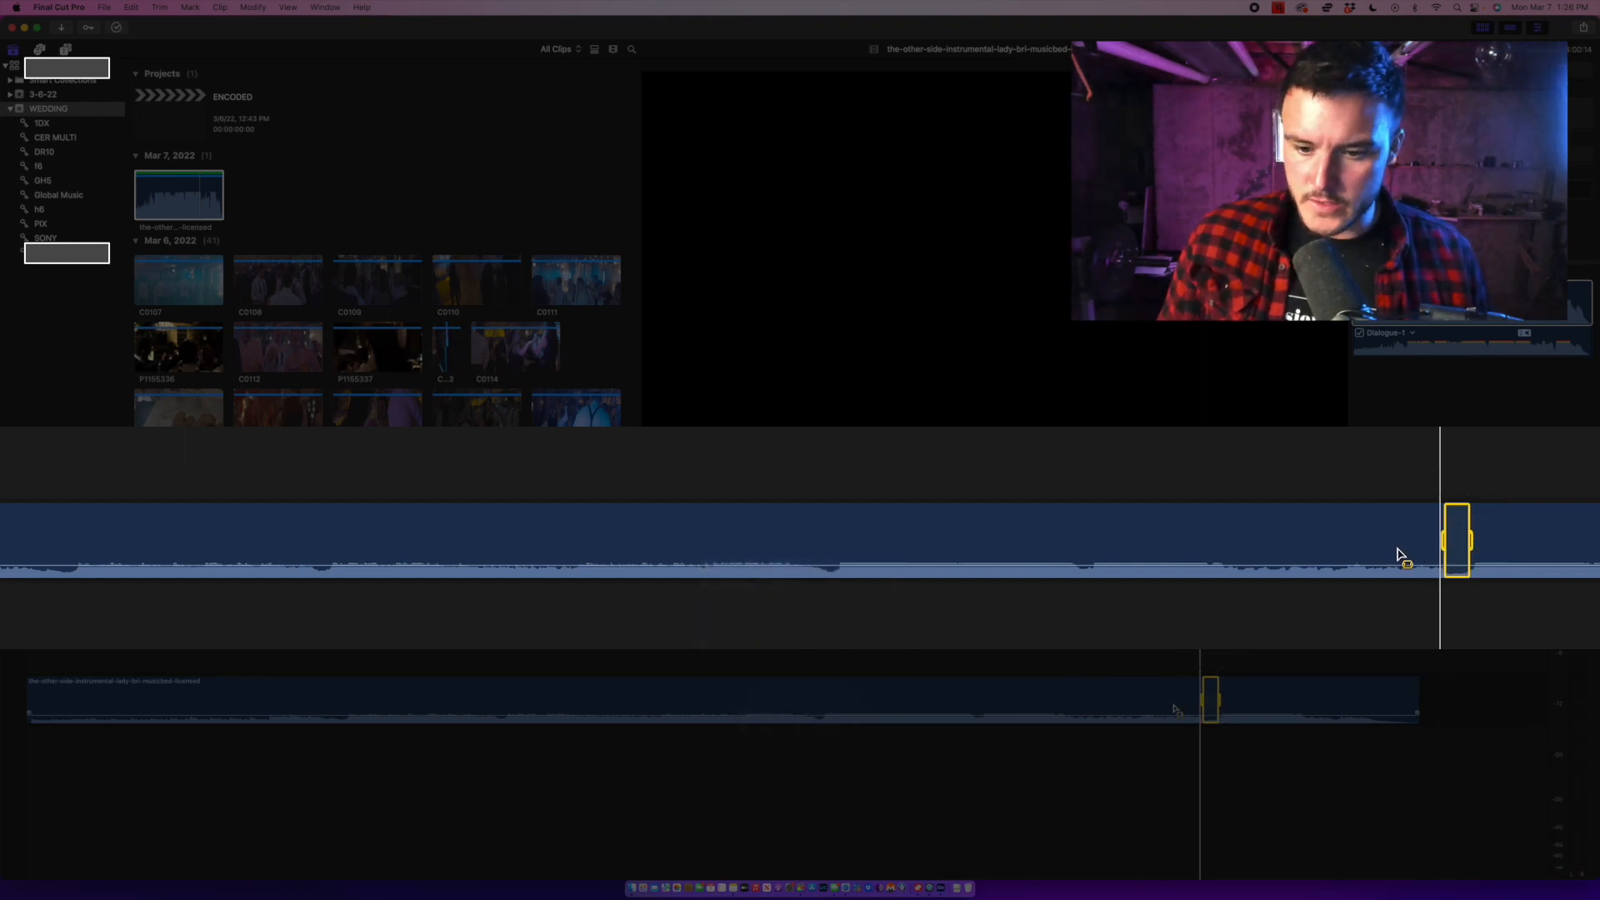
pyautogui.moveTo(1084, 558); pyautogui.dragTo(1099, 545)
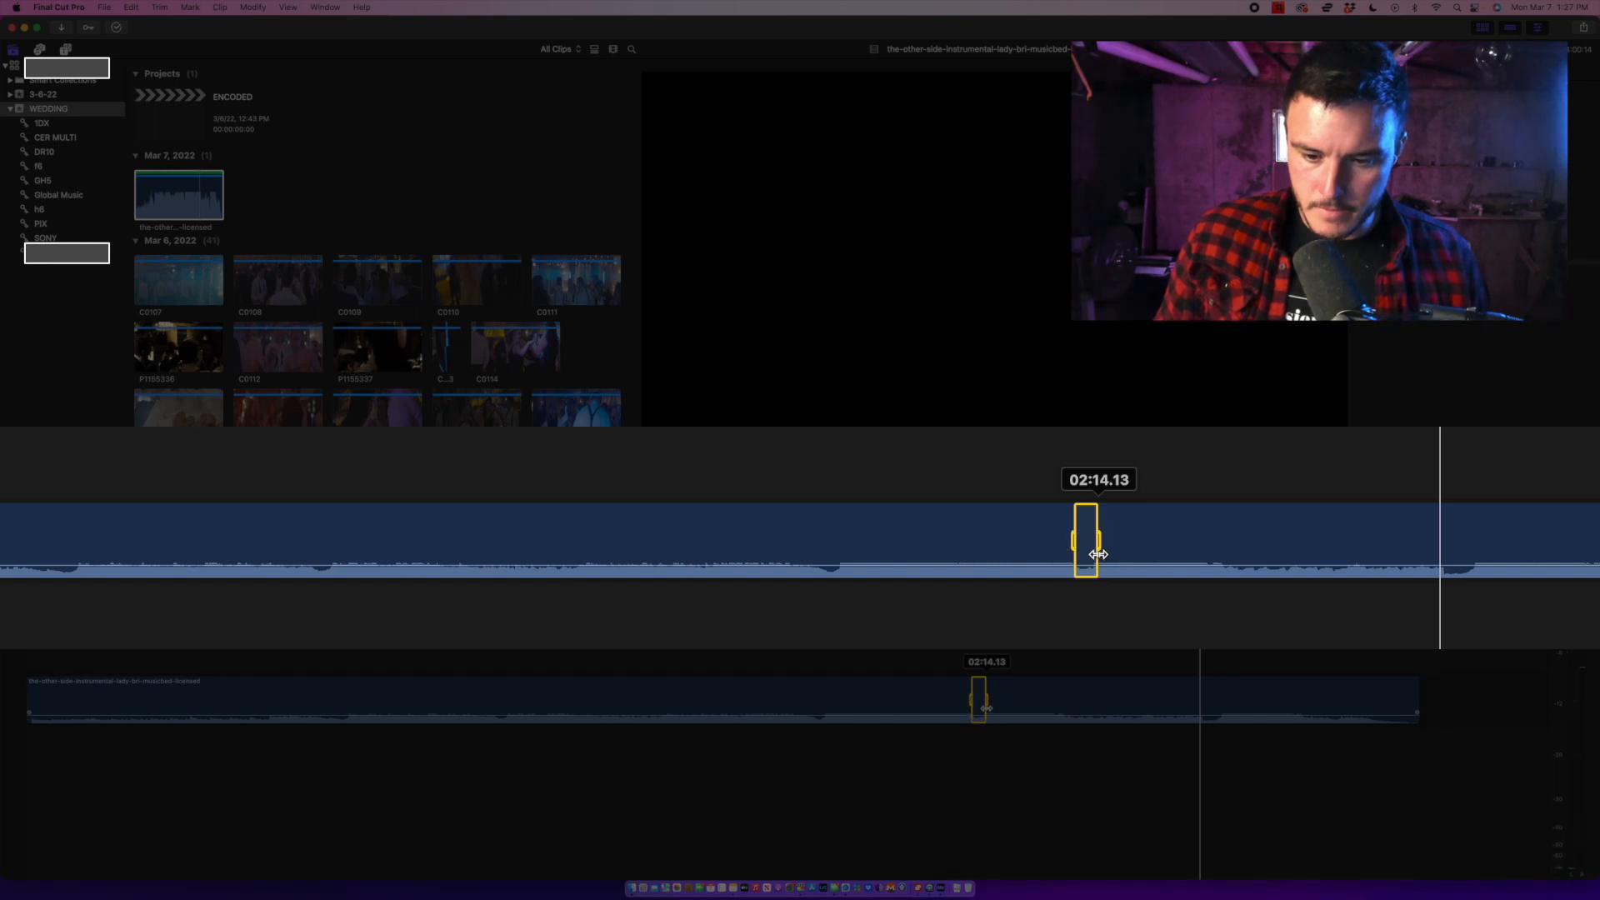
pyautogui.click(1069, 454)
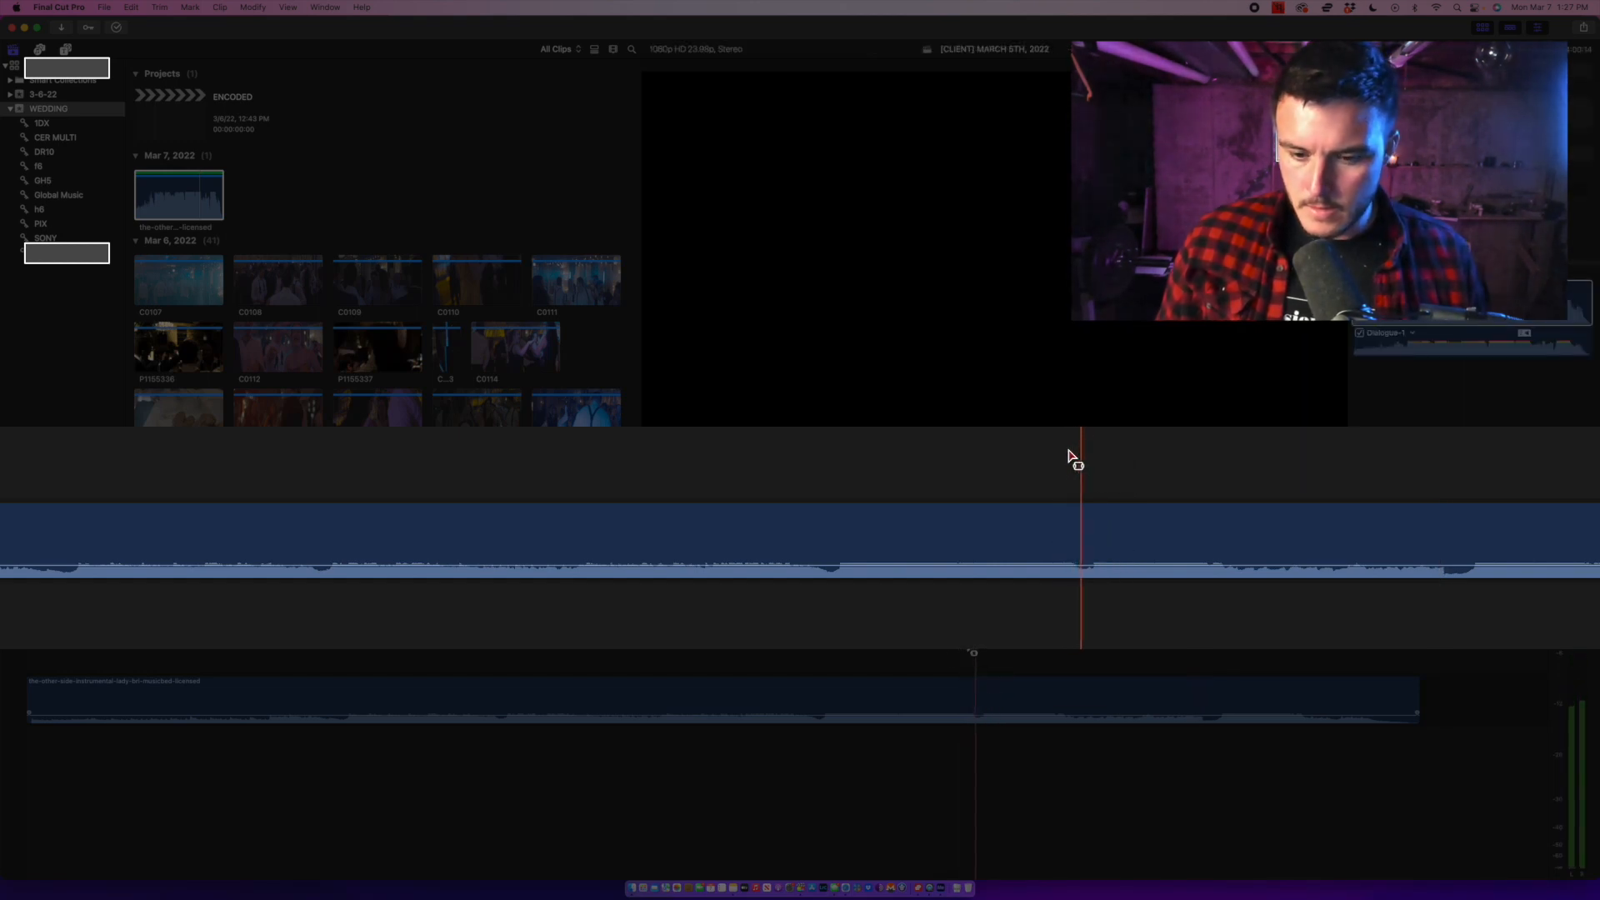
# Raise the volume, listen to the song around the marked quiet break, and sample the sections after and before it.
pyautogui.press('XF86AudioRaiseVolume')
pyautogui.click(1069, 454)
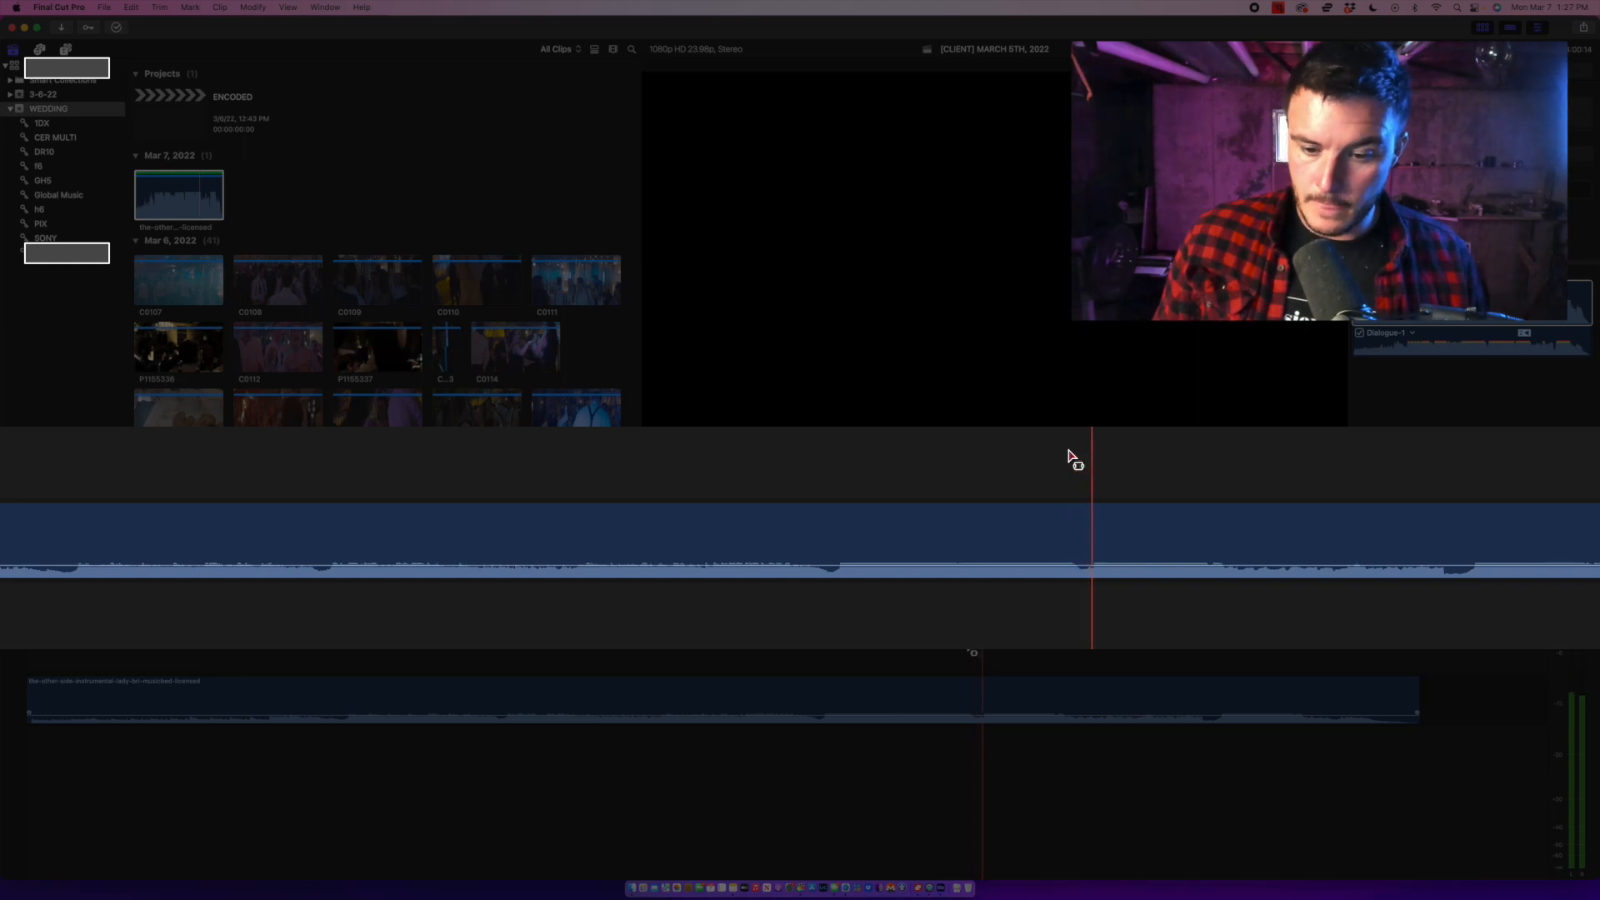
pyautogui.press('space')
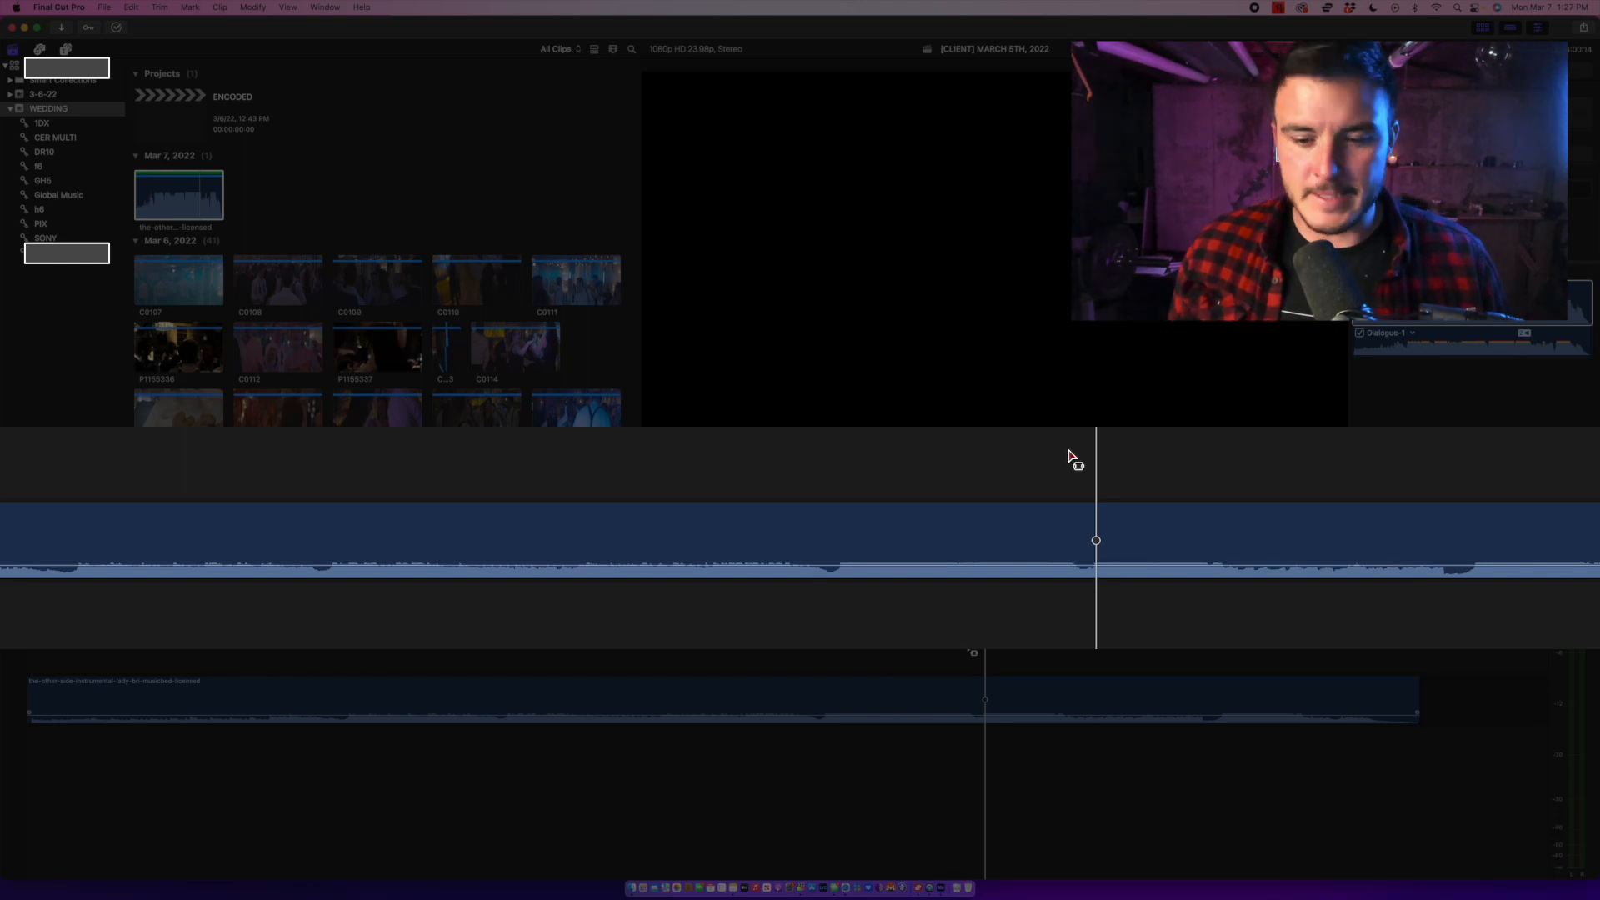
pyautogui.click(1215, 458)
pyautogui.click(820, 458)
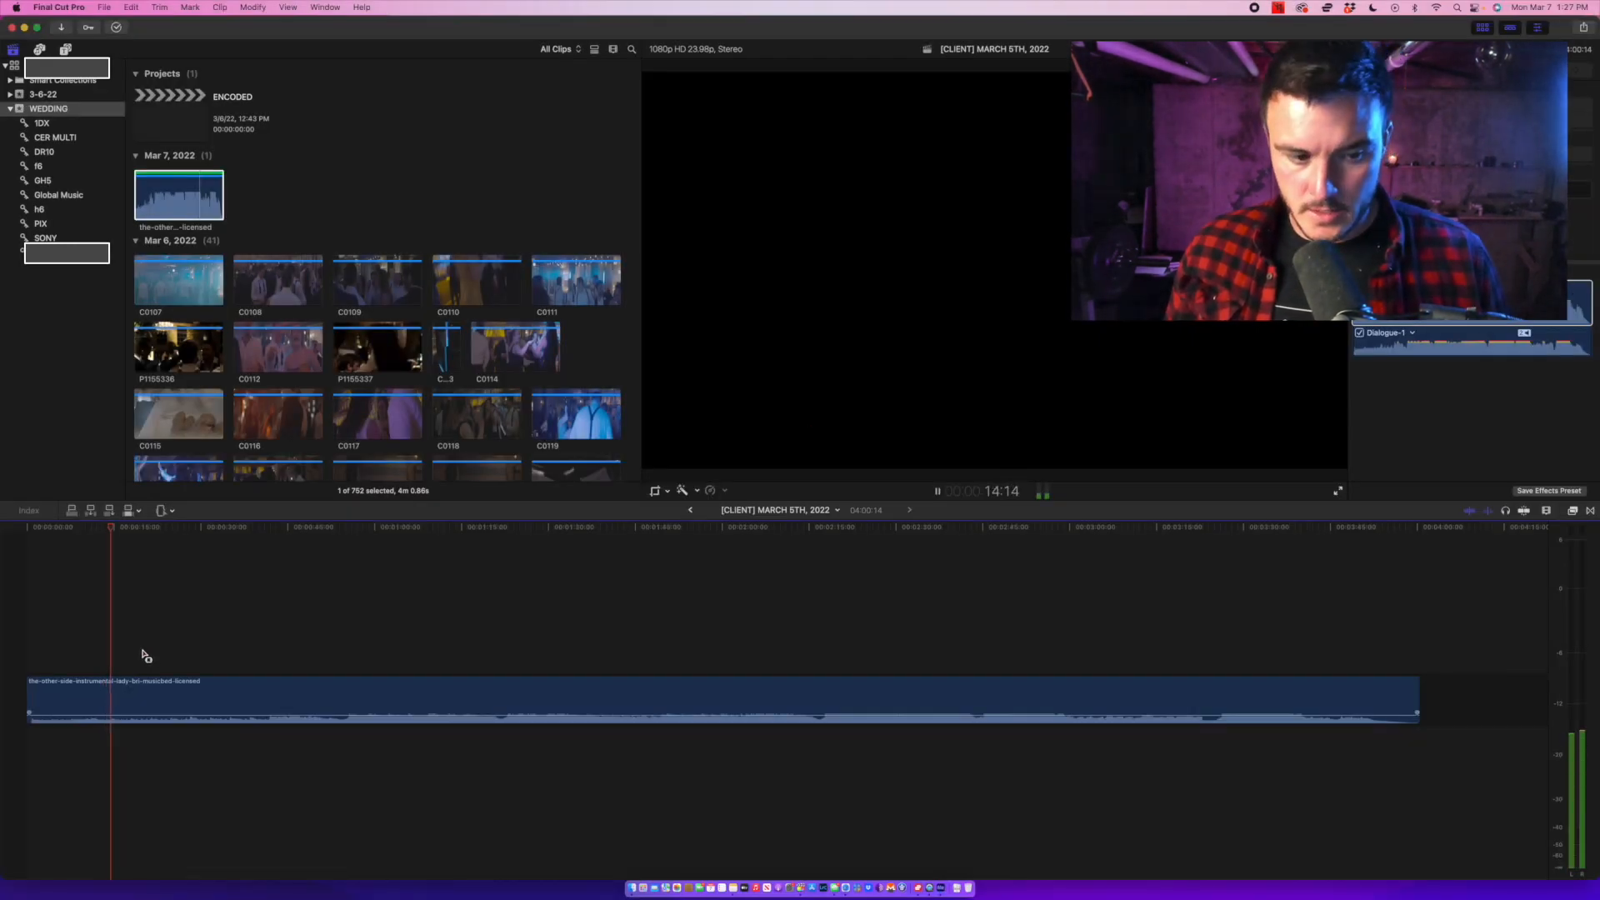
# Play the song's opening sections and trim its start to the section change about 42 seconds in.
pyautogui.click(47, 653)
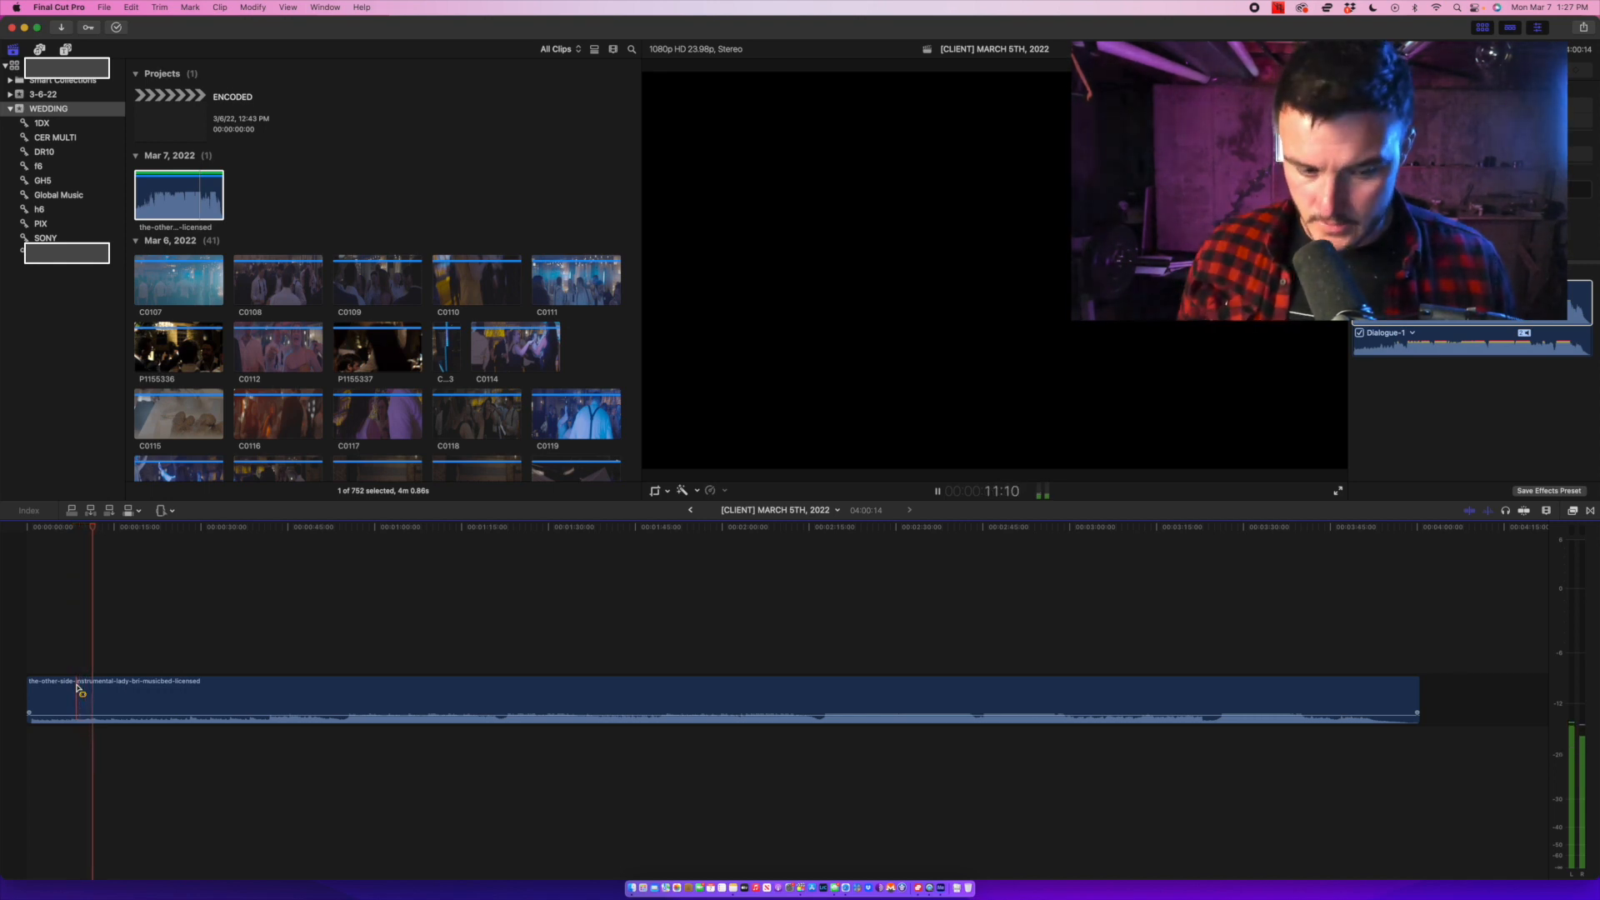
pyautogui.click(270, 650)
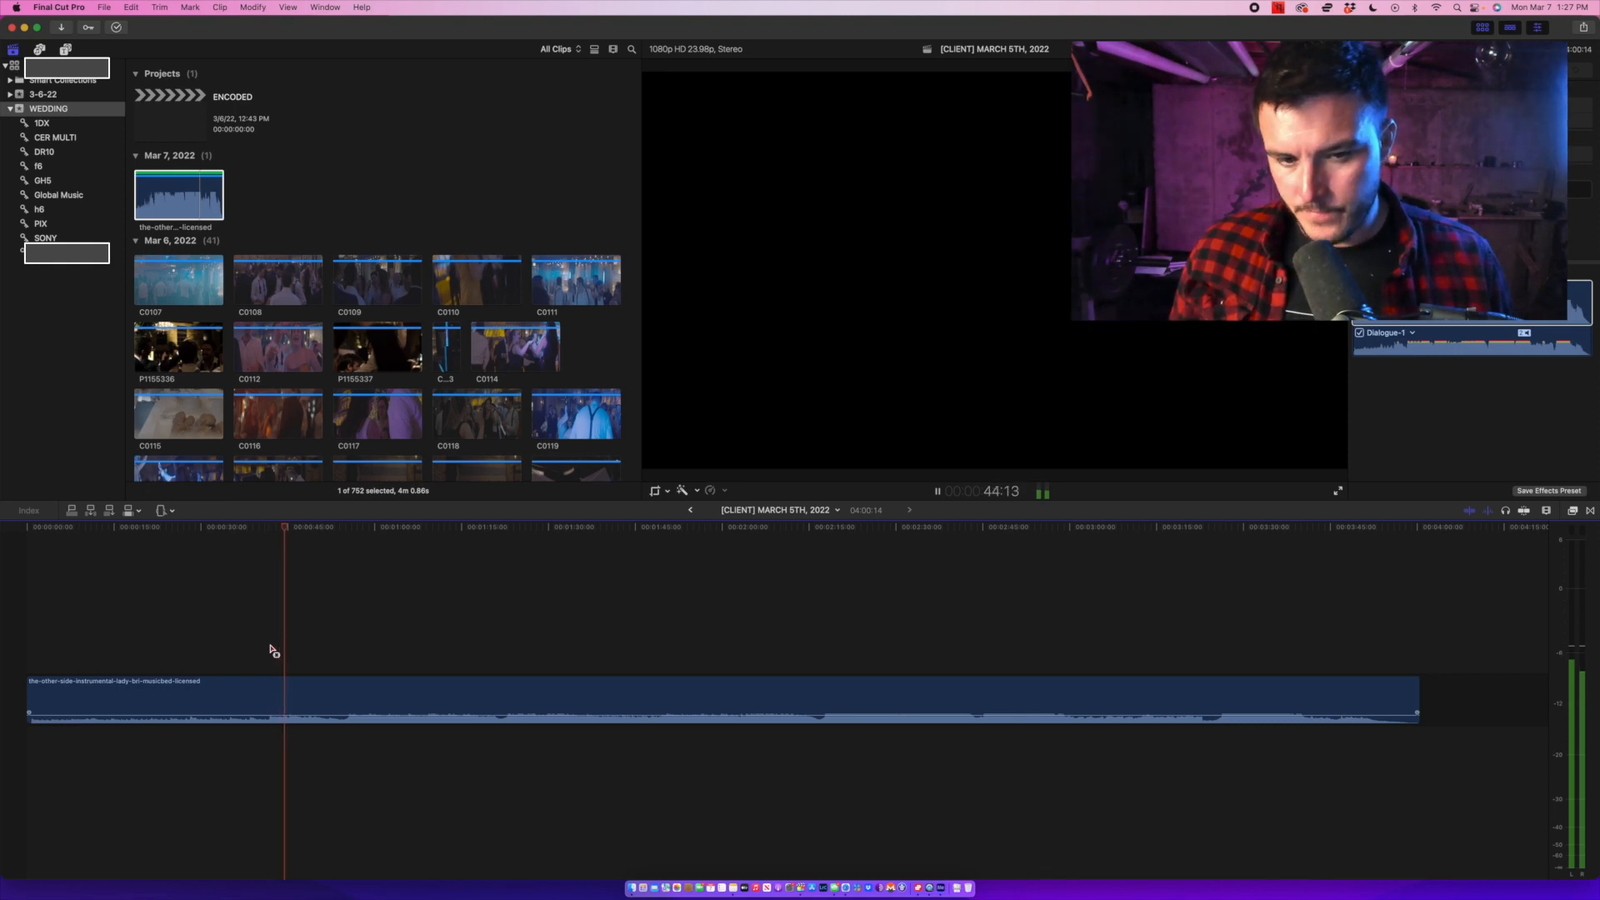
pyautogui.press('space')
pyautogui.hotkey('alt', '[')
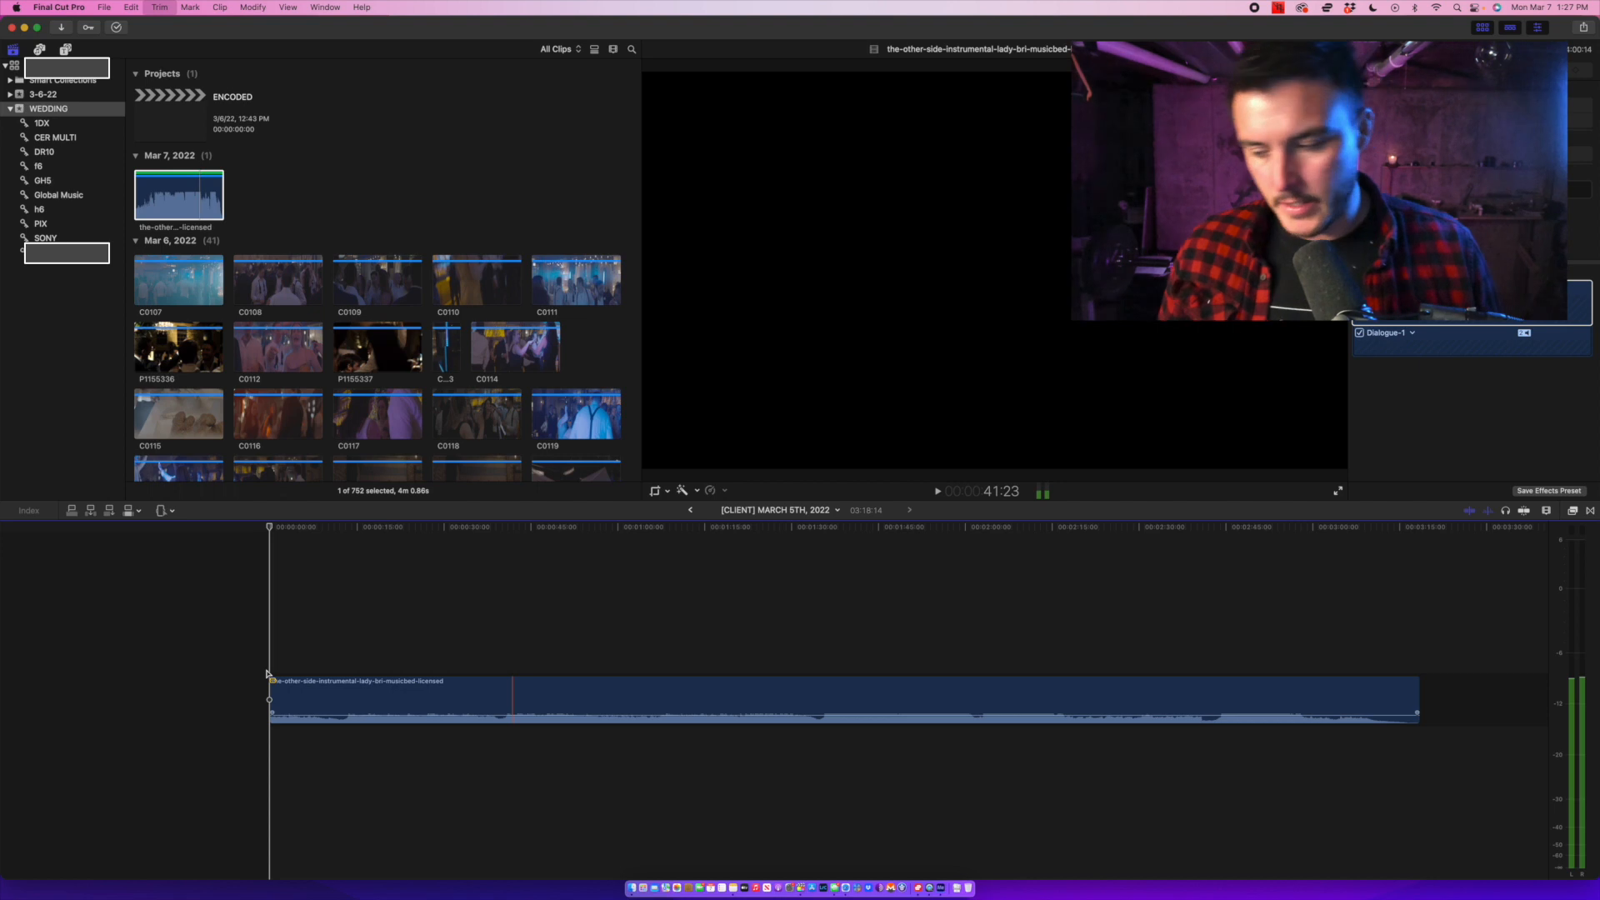
# Play the trimmed song from its new start and from the following section changes, about 14 and 40 seconds in.
pyautogui.press('space')
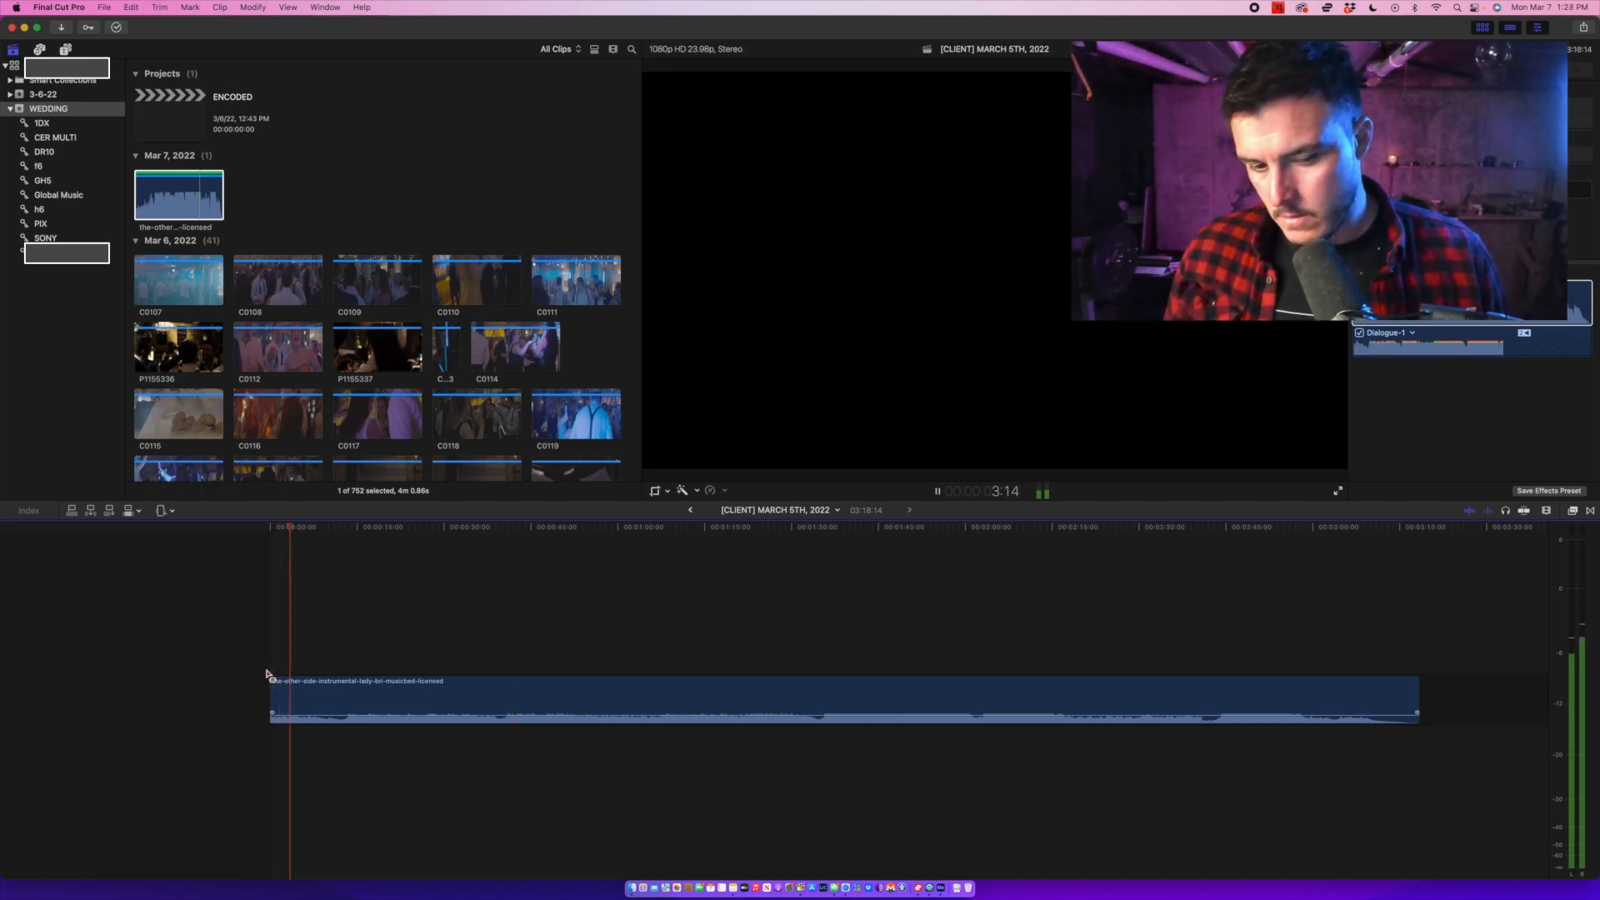
pyautogui.press('space')
pyautogui.click(405, 642)
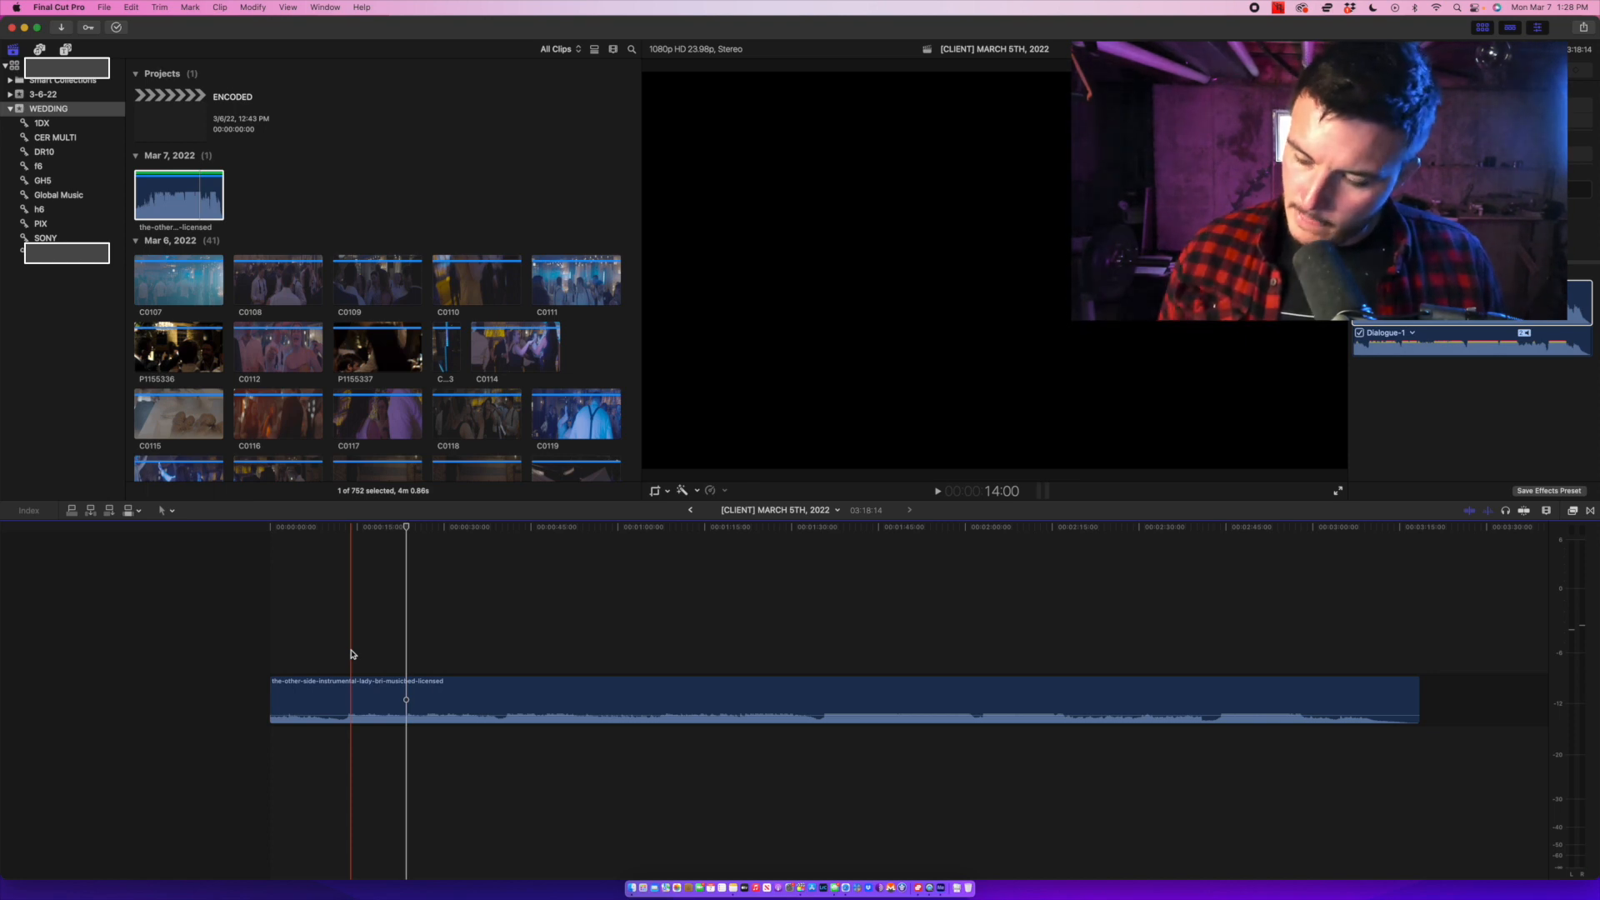
pyautogui.press('space')
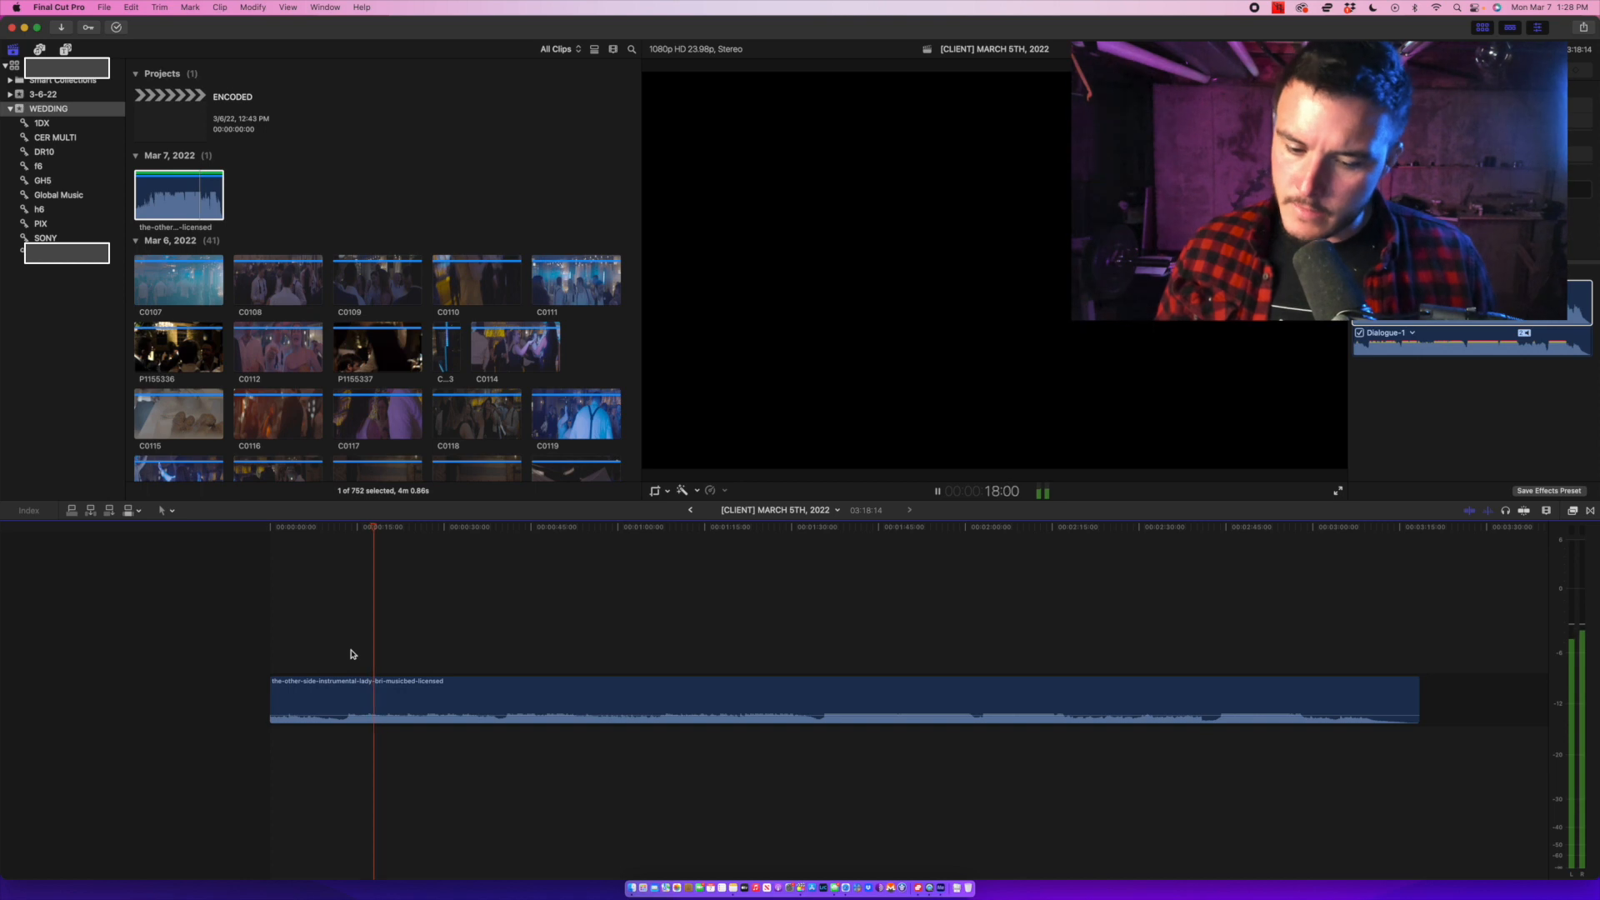
pyautogui.click(505, 654)
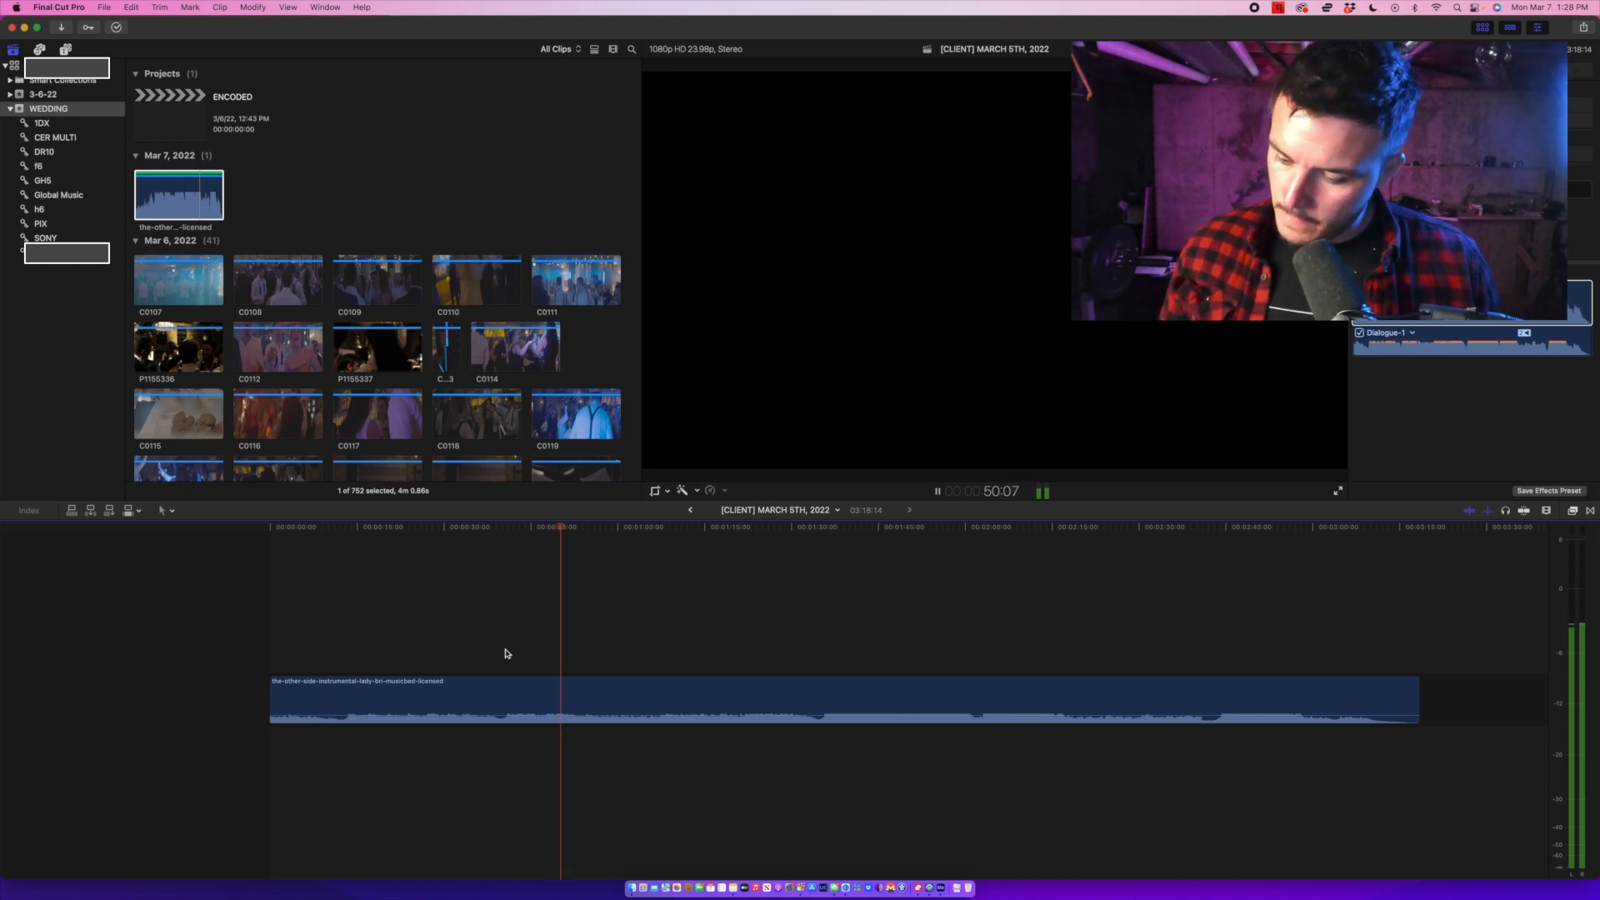
pyautogui.press('space')
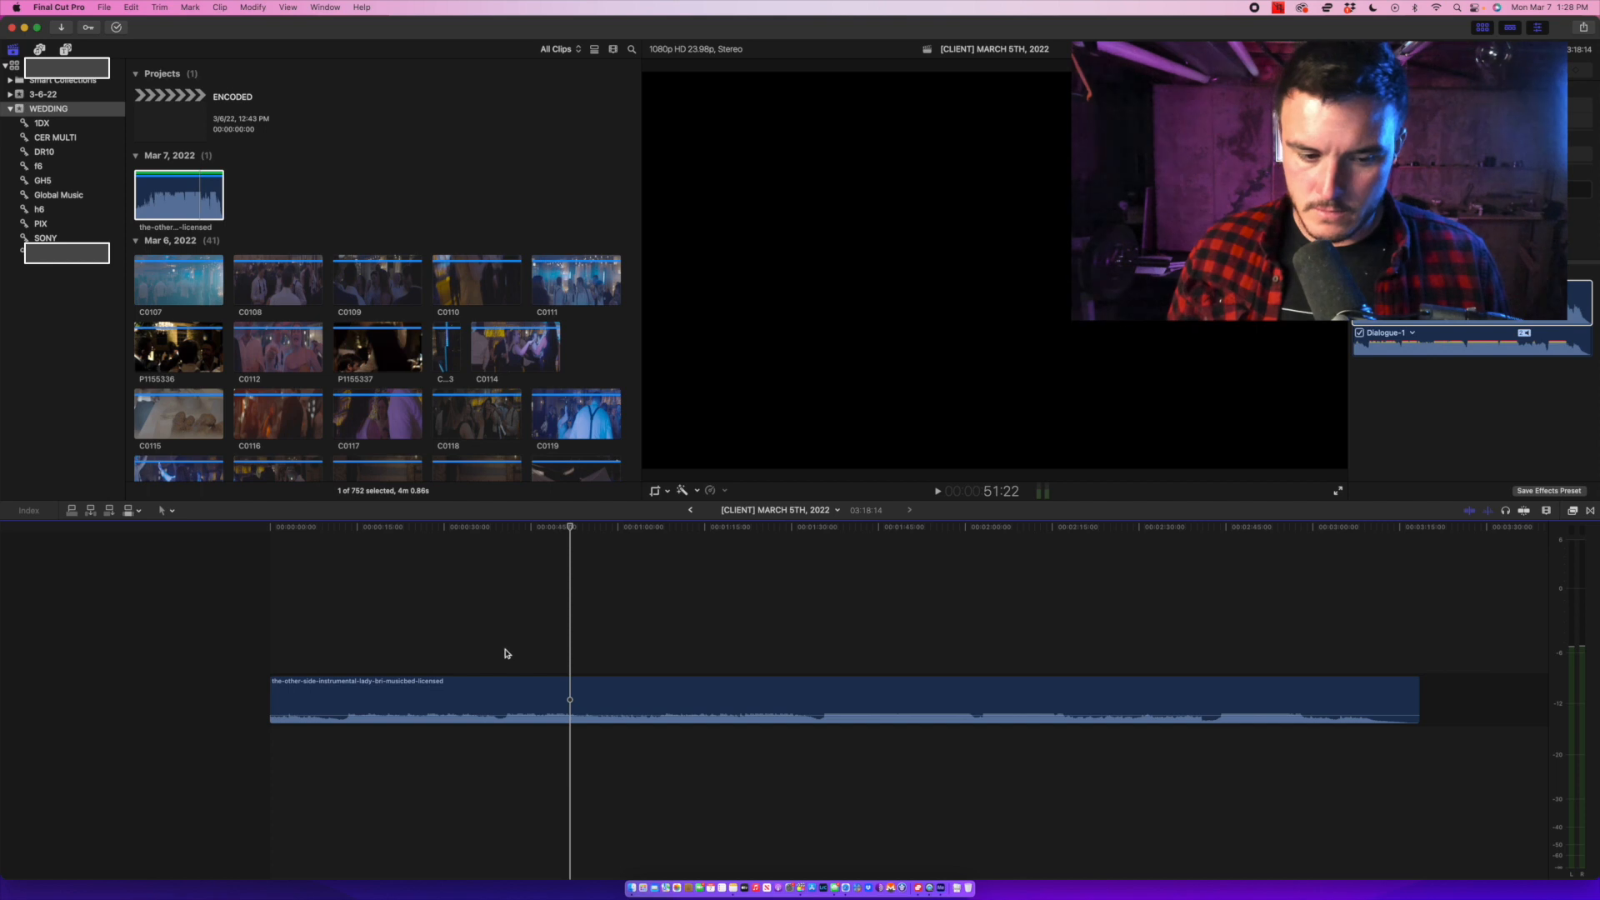
pyautogui.click(346, 664)
pyautogui.press('space')
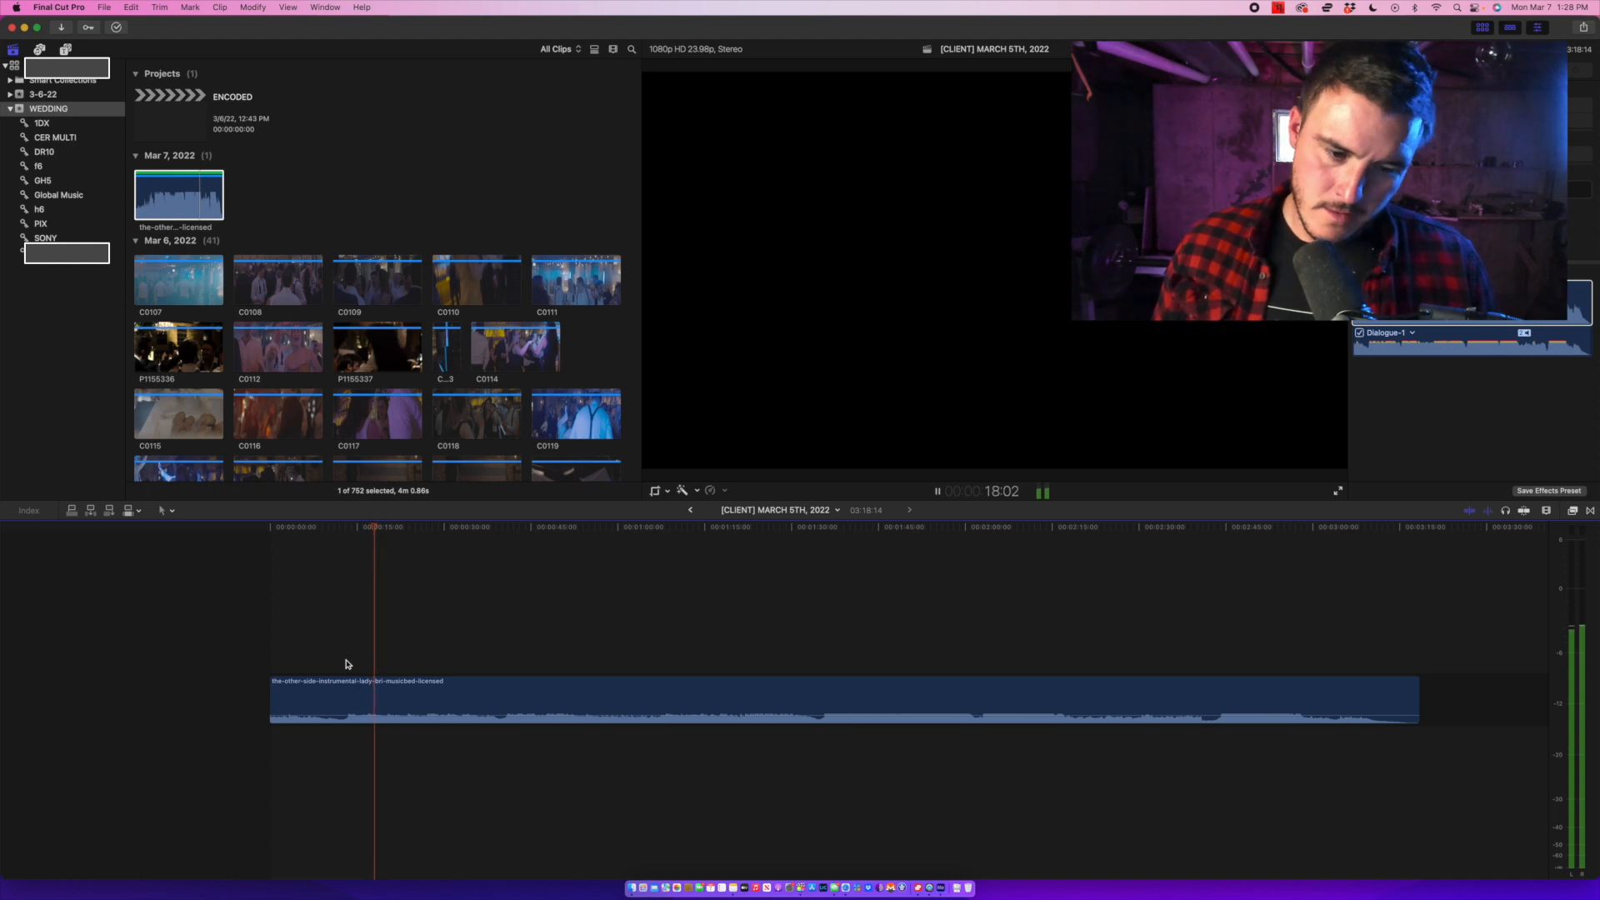
pyautogui.press('space')
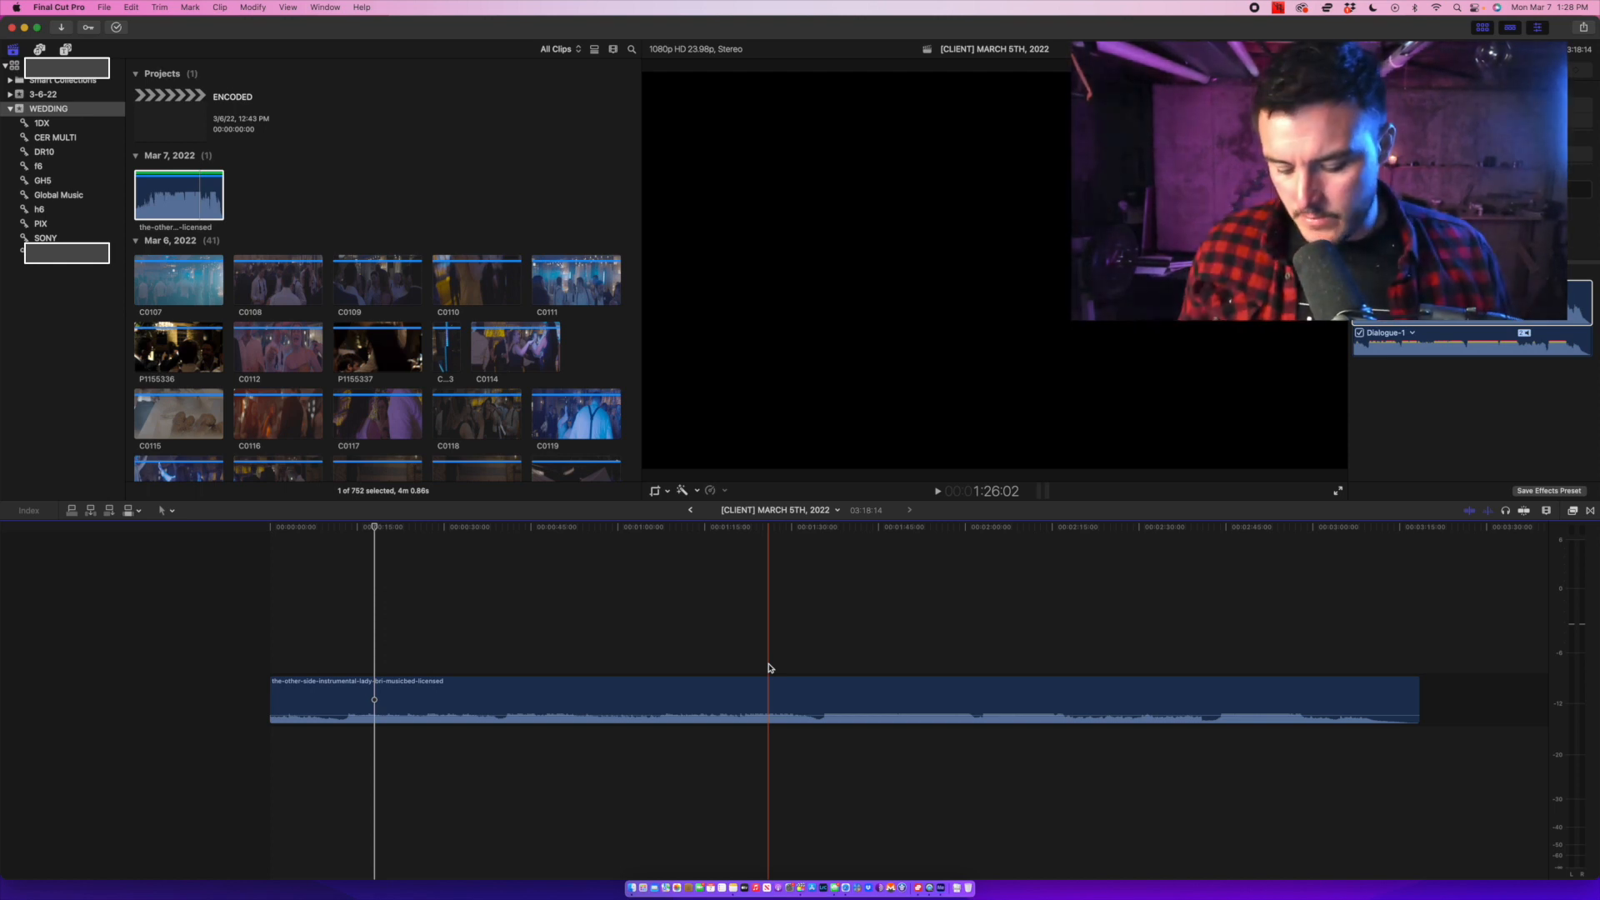
# Play the whole song clip from its start at a lower volume and add a marker about 12 seconds in.
pyautogui.press('super+a')
pyautogui.press('/')
pyautogui.press('XF86AudioLowerVolume')
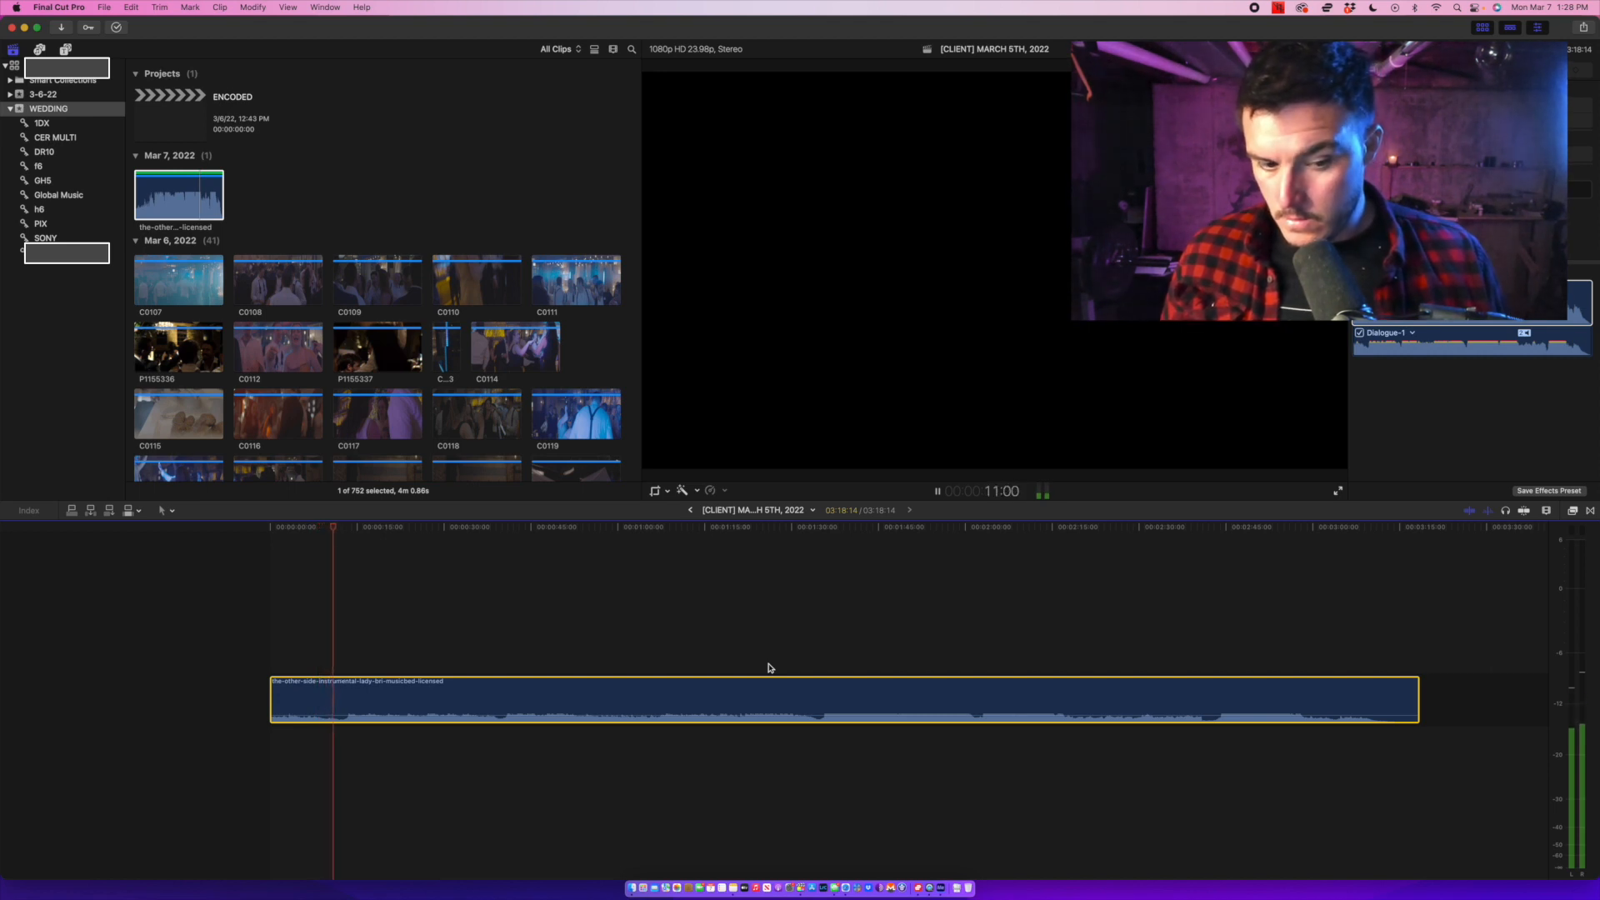
pyautogui.press('space')
pyautogui.press('space')
pyautogui.press('space')
pyautogui.press('m')
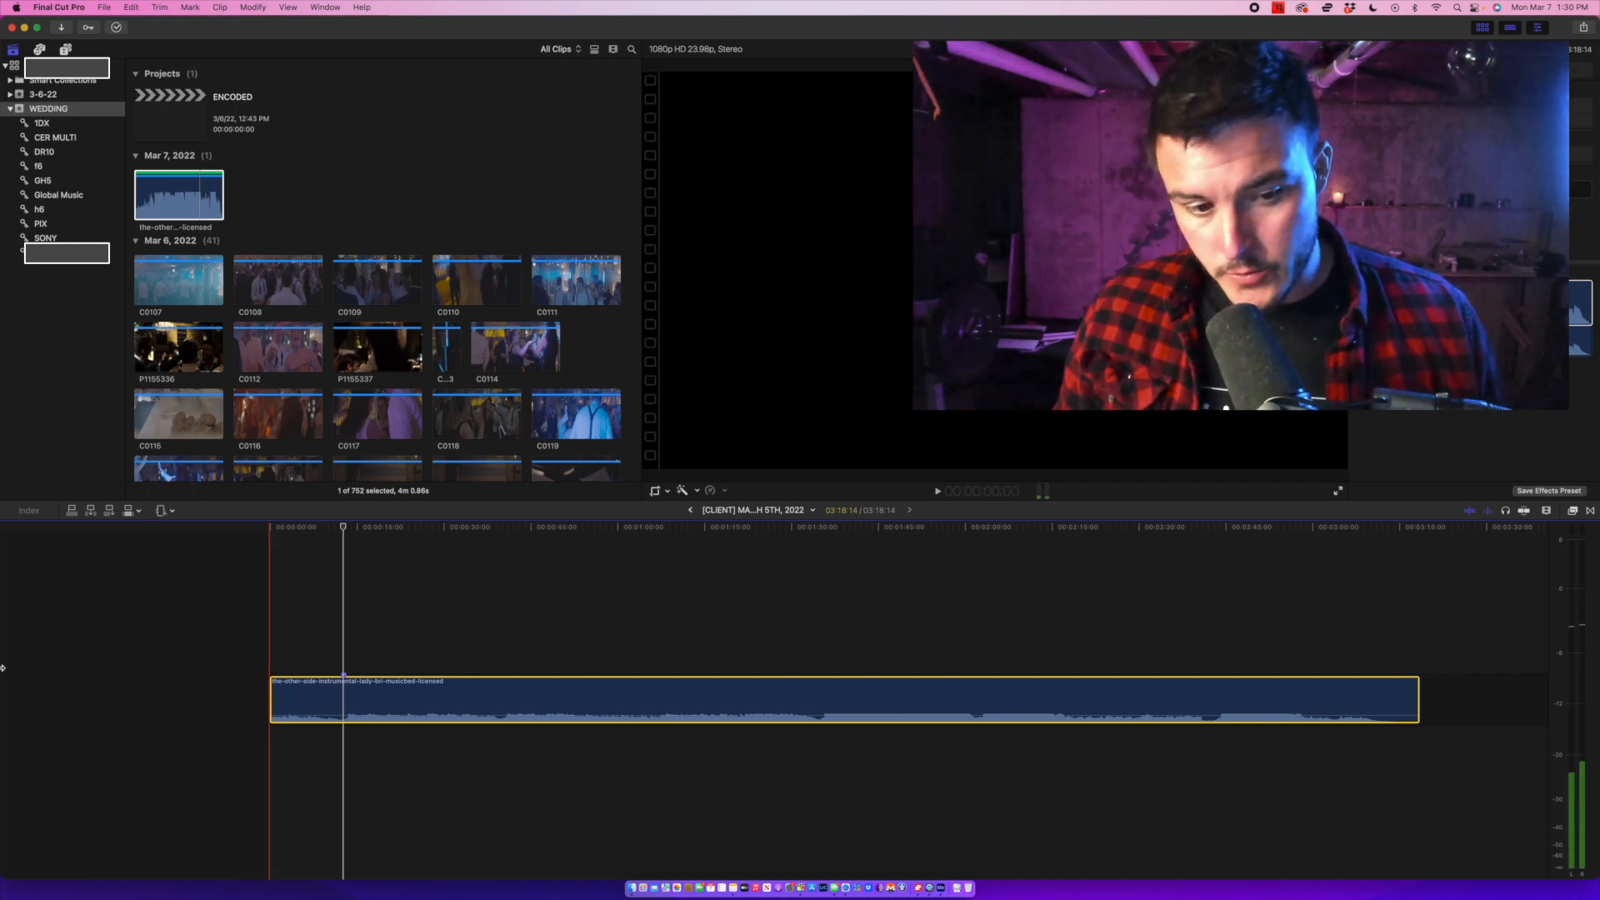
# Mark the roughly 12-second intro before the marker as a range, and return to the Select tool.
pyautogui.press('b')
pyautogui.click(344, 636)
pyautogui.moveTo(339, 698); pyautogui.dragTo(264, 711)
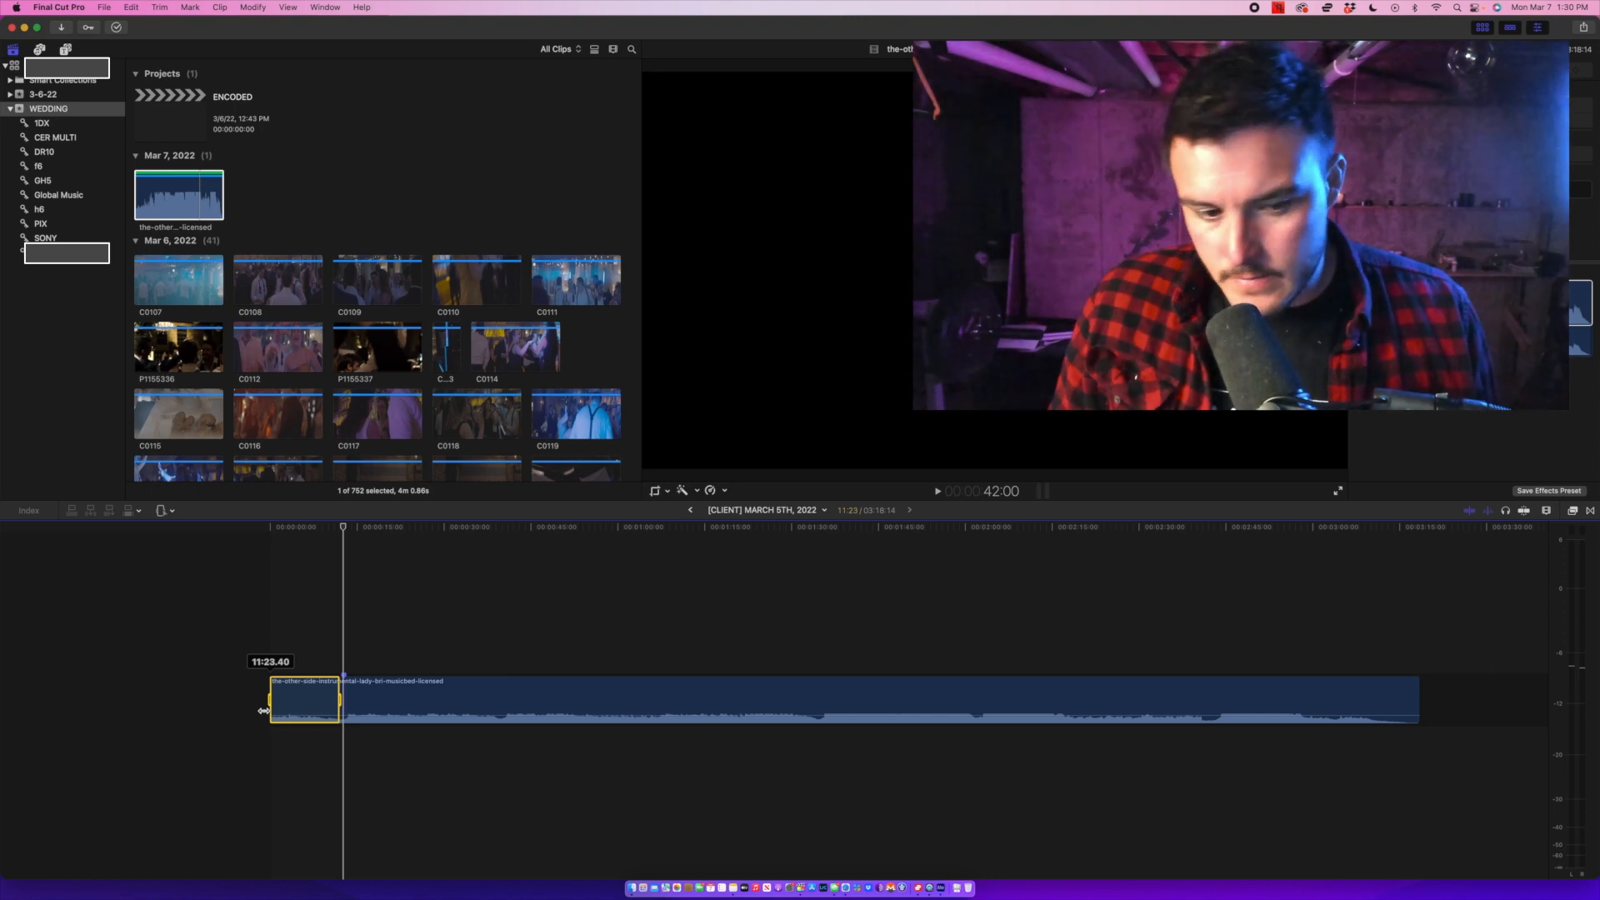
pyautogui.moveTo(263, 711); pyautogui.dragTo(260, 713)
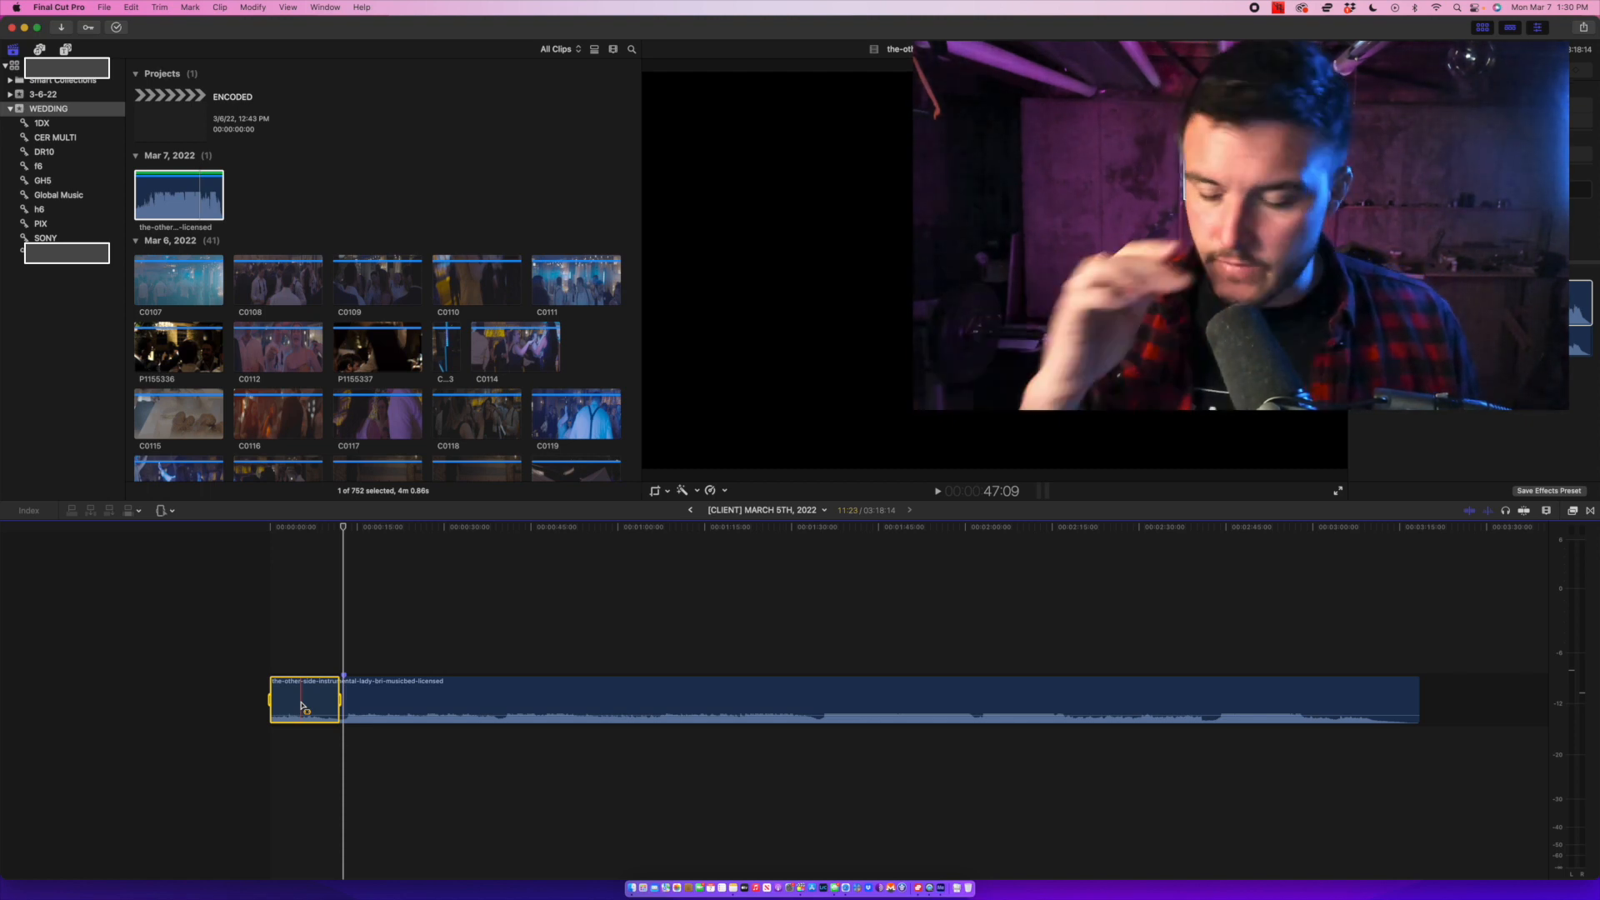
pyautogui.press('a')
# Listen to the song's final sections from about 2:11, and replay it from the section change around 1:35 at a lower volume.
pyautogui.click(1029, 598)
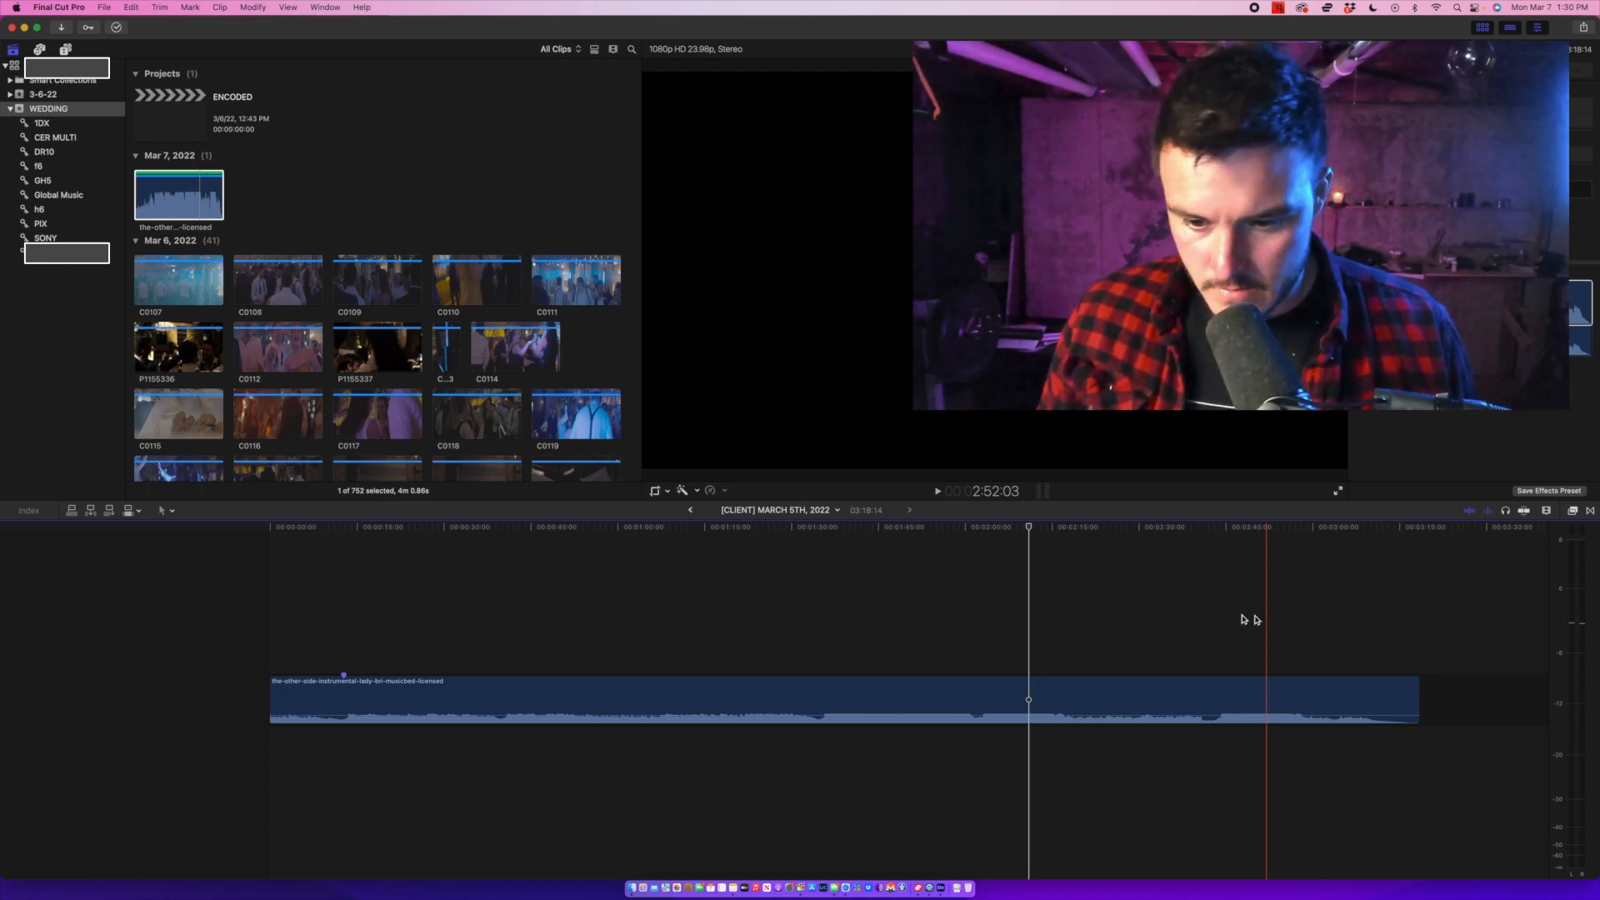
pyautogui.press('space')
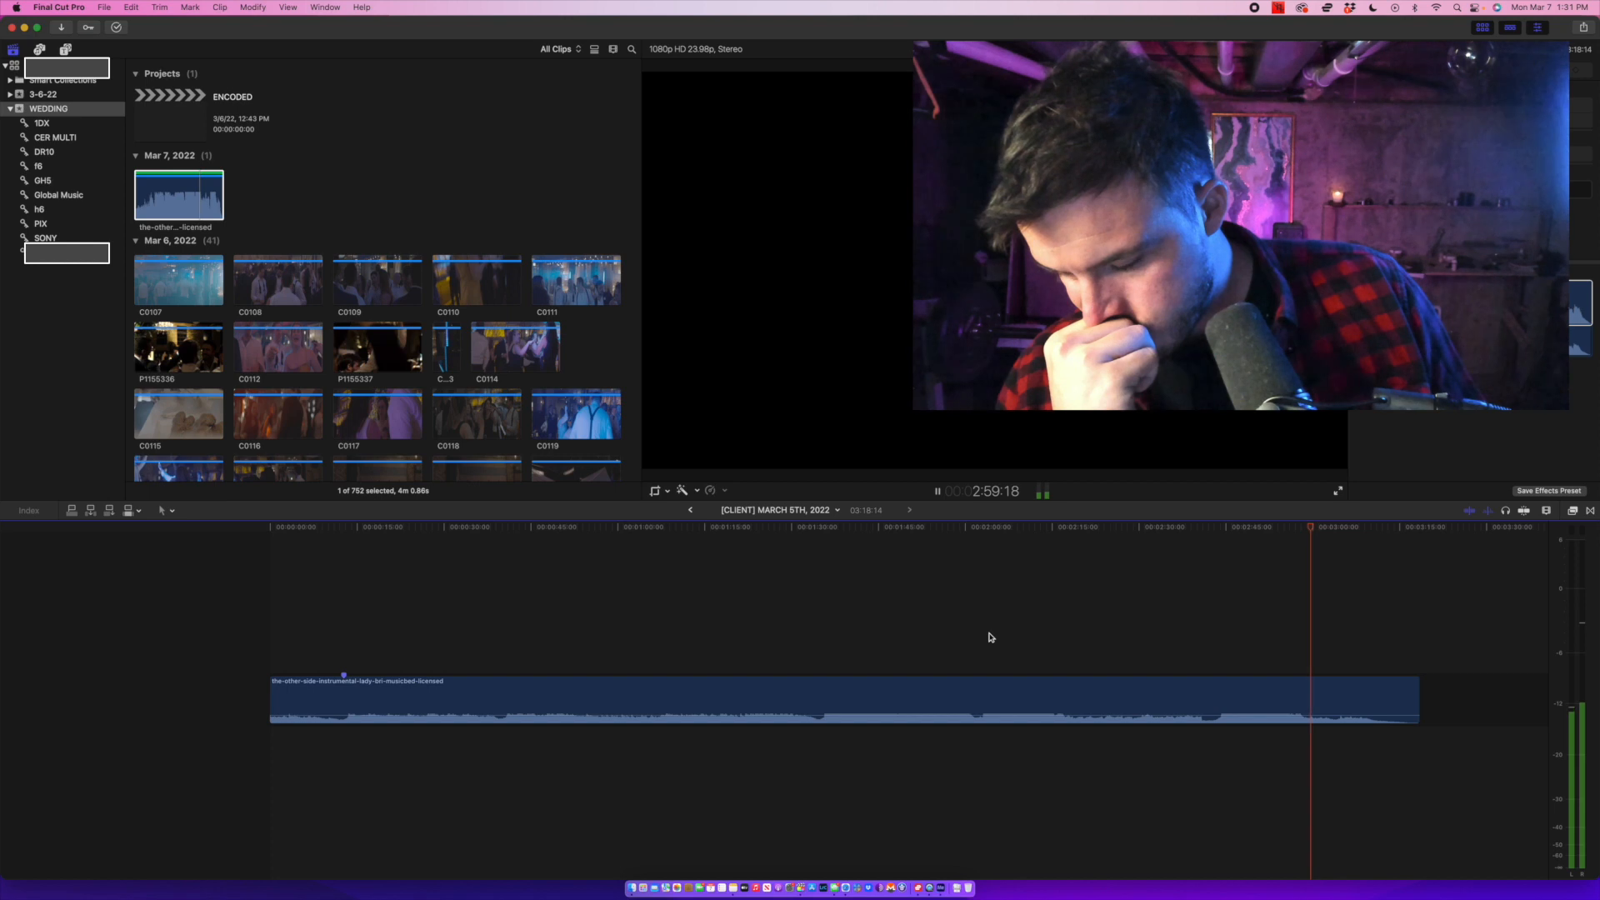
pyautogui.press('space')
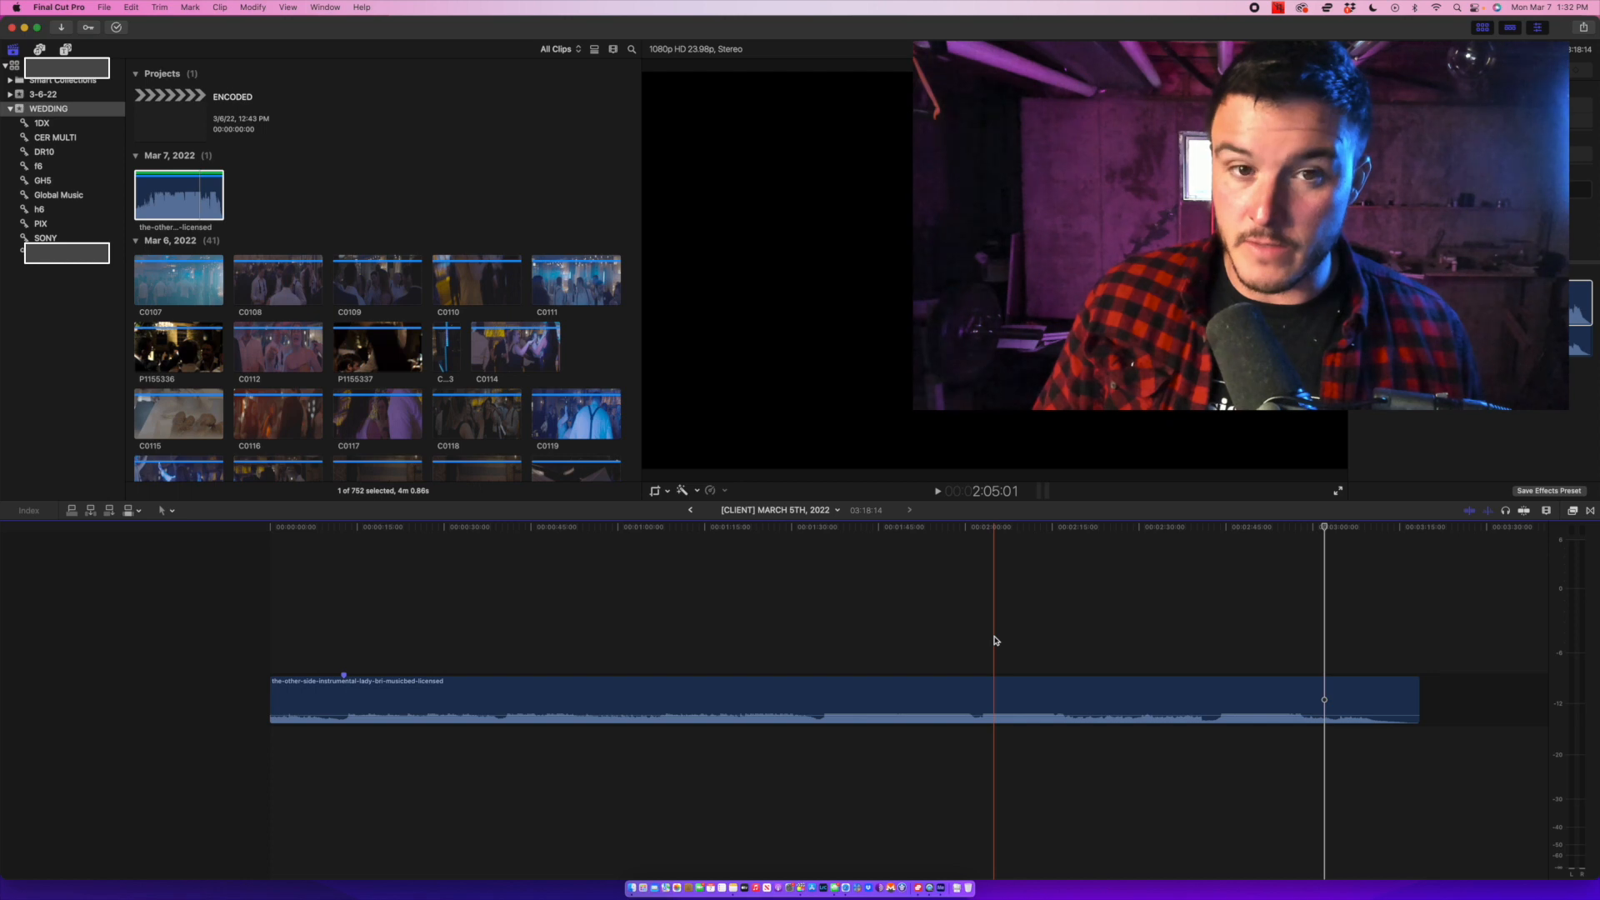
pyautogui.press('space')
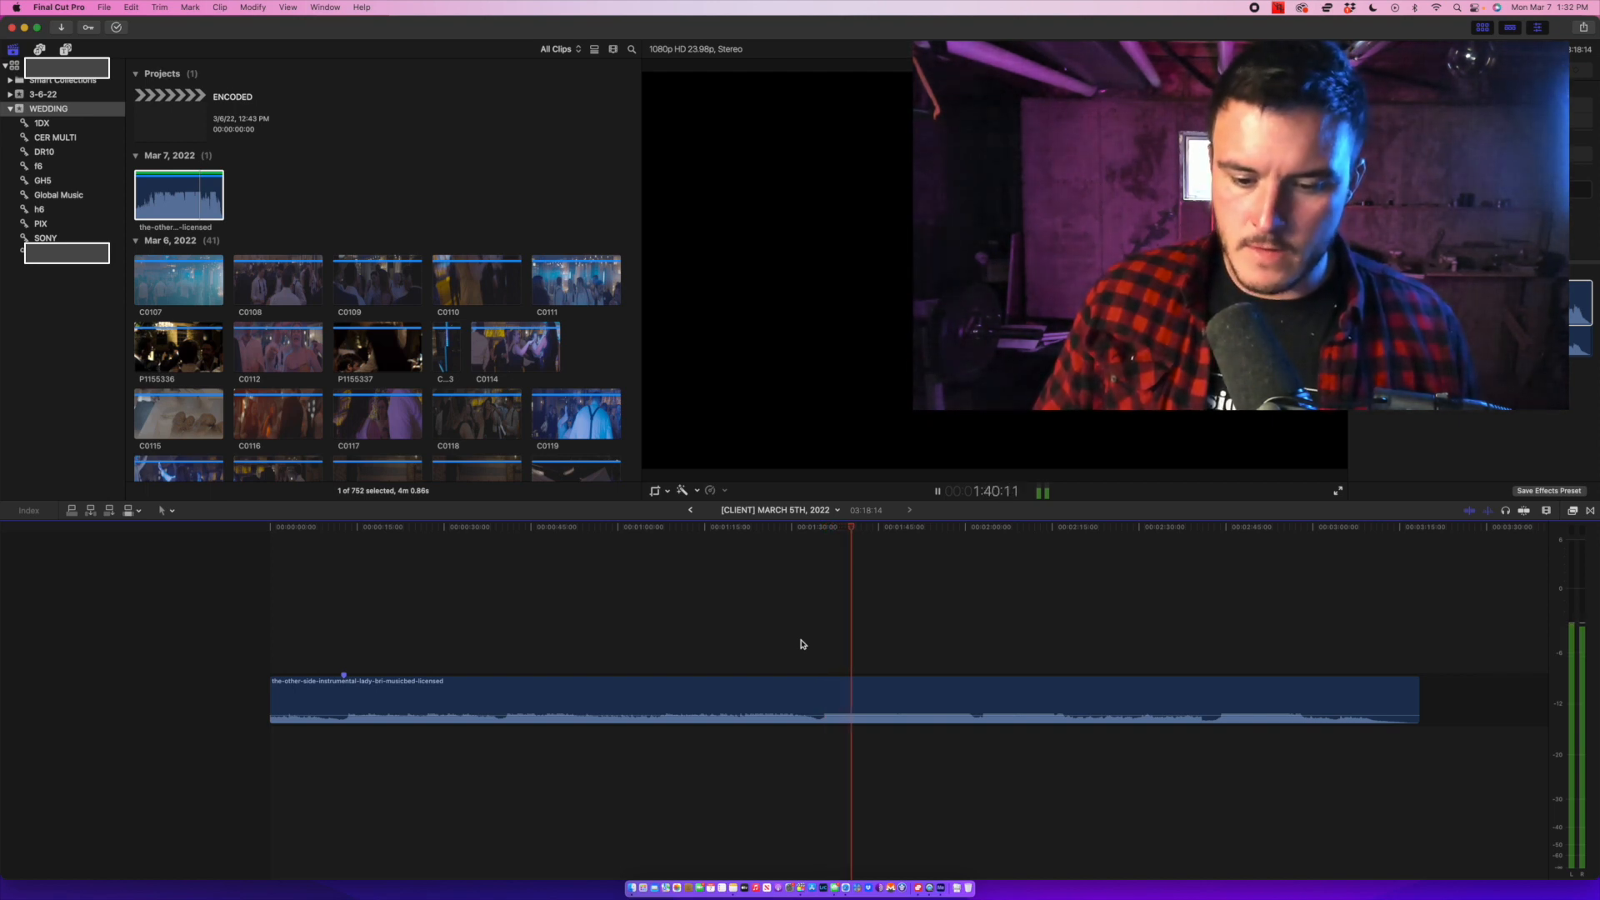
pyautogui.press('XF86AudioLowerVolume')
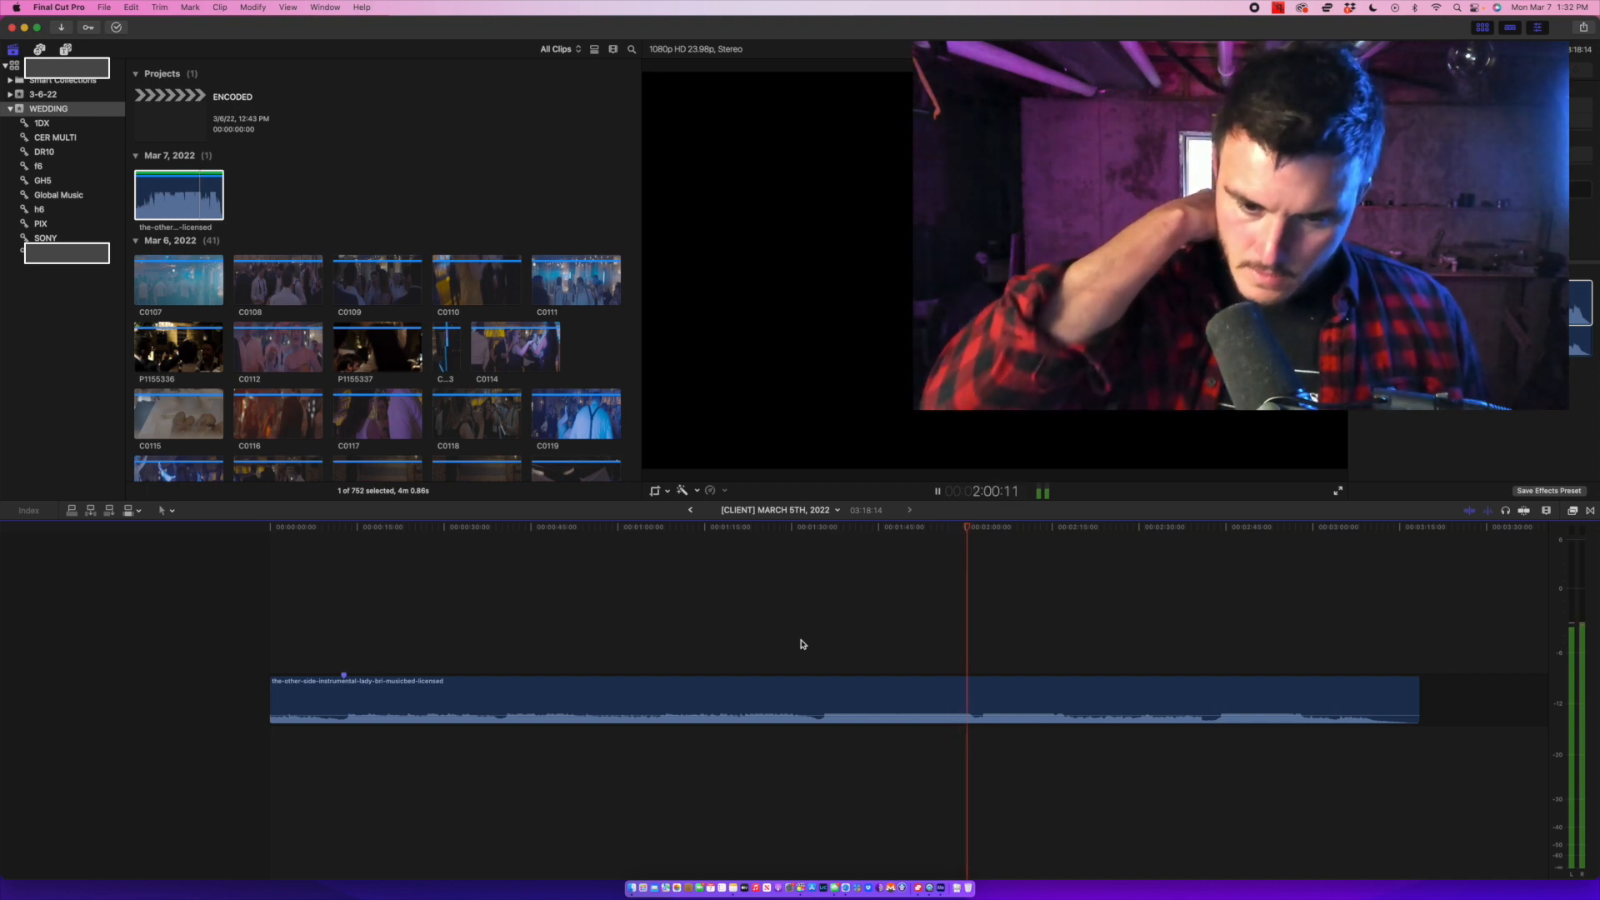
# Listen to the song from about 2:00 onward, and replay it from about 1:21 and 1:08.
pyautogui.press('space')
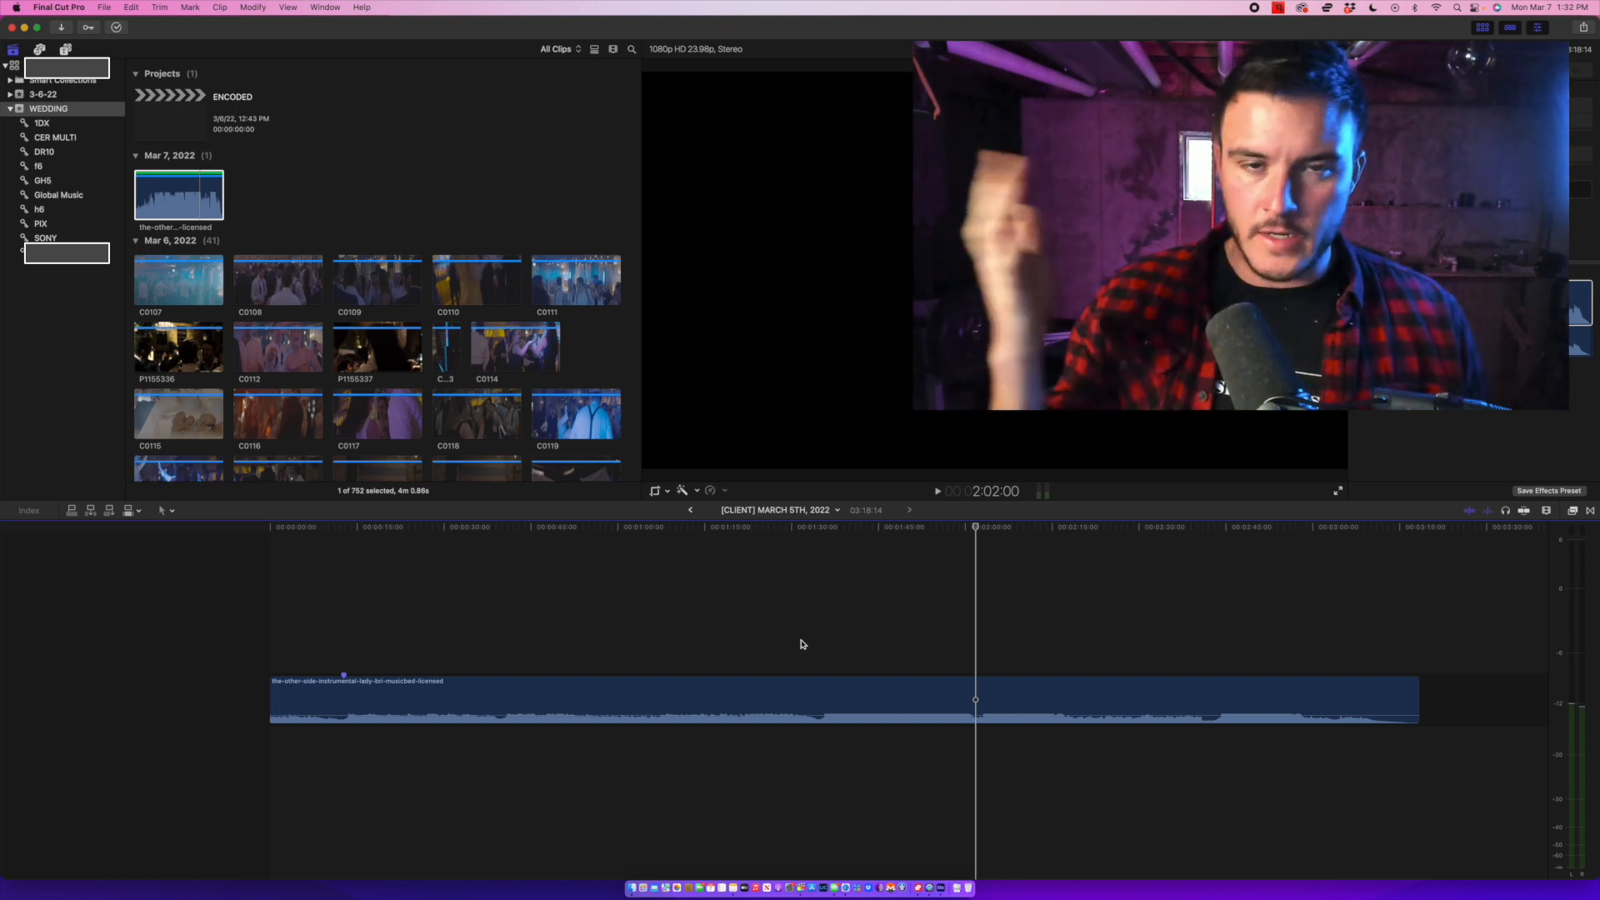
pyautogui.press('space')
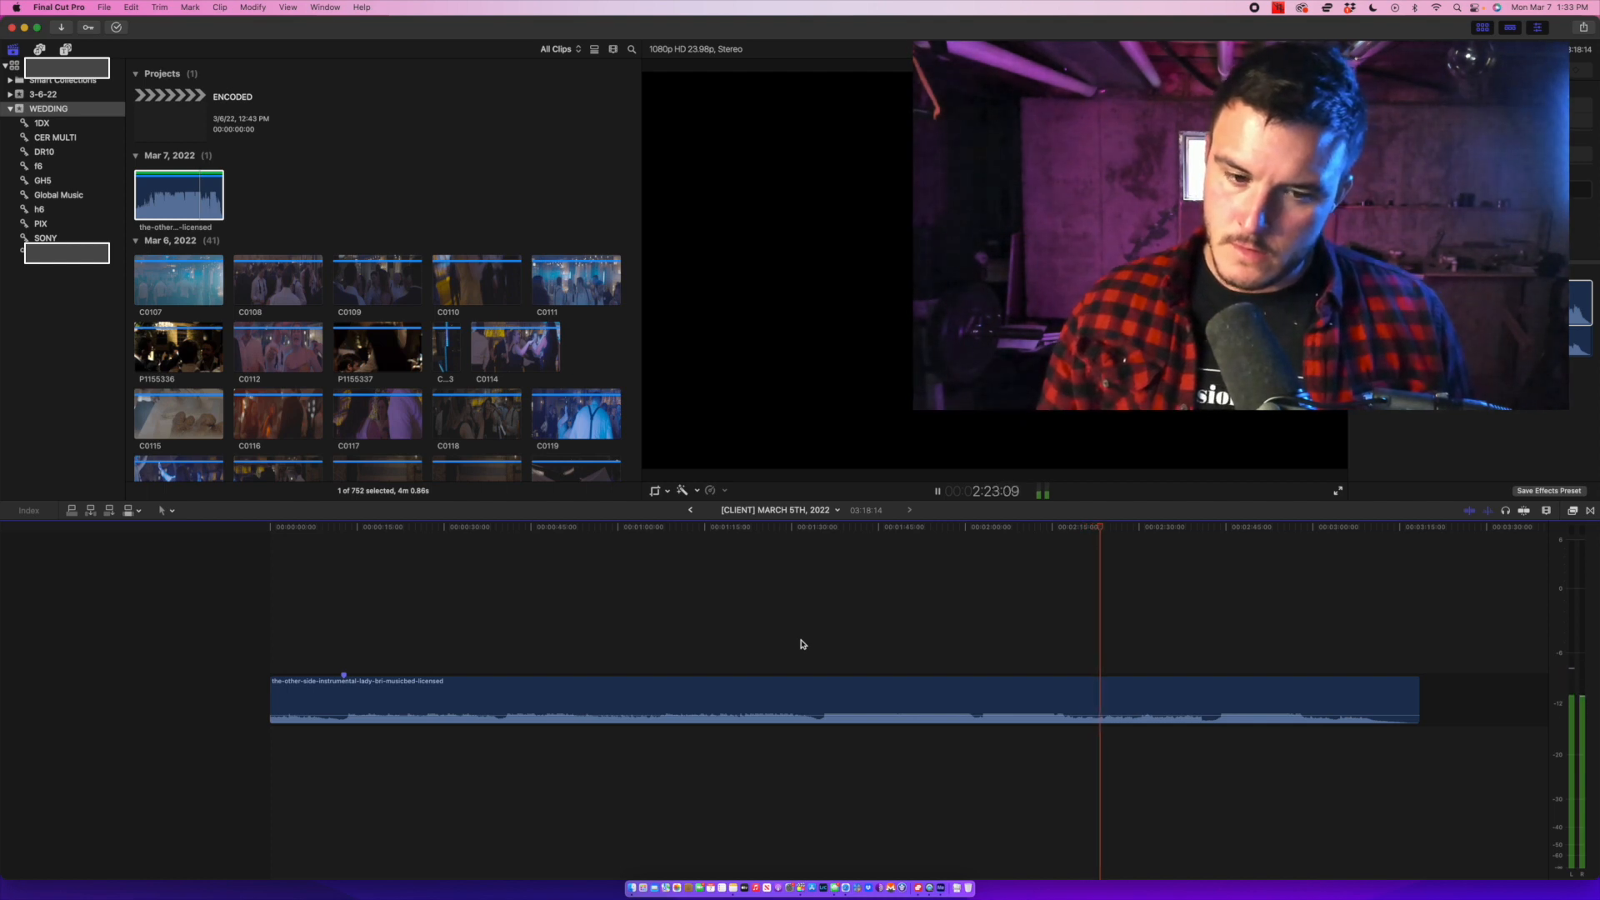
pyautogui.click(739, 641)
pyautogui.click(667, 651)
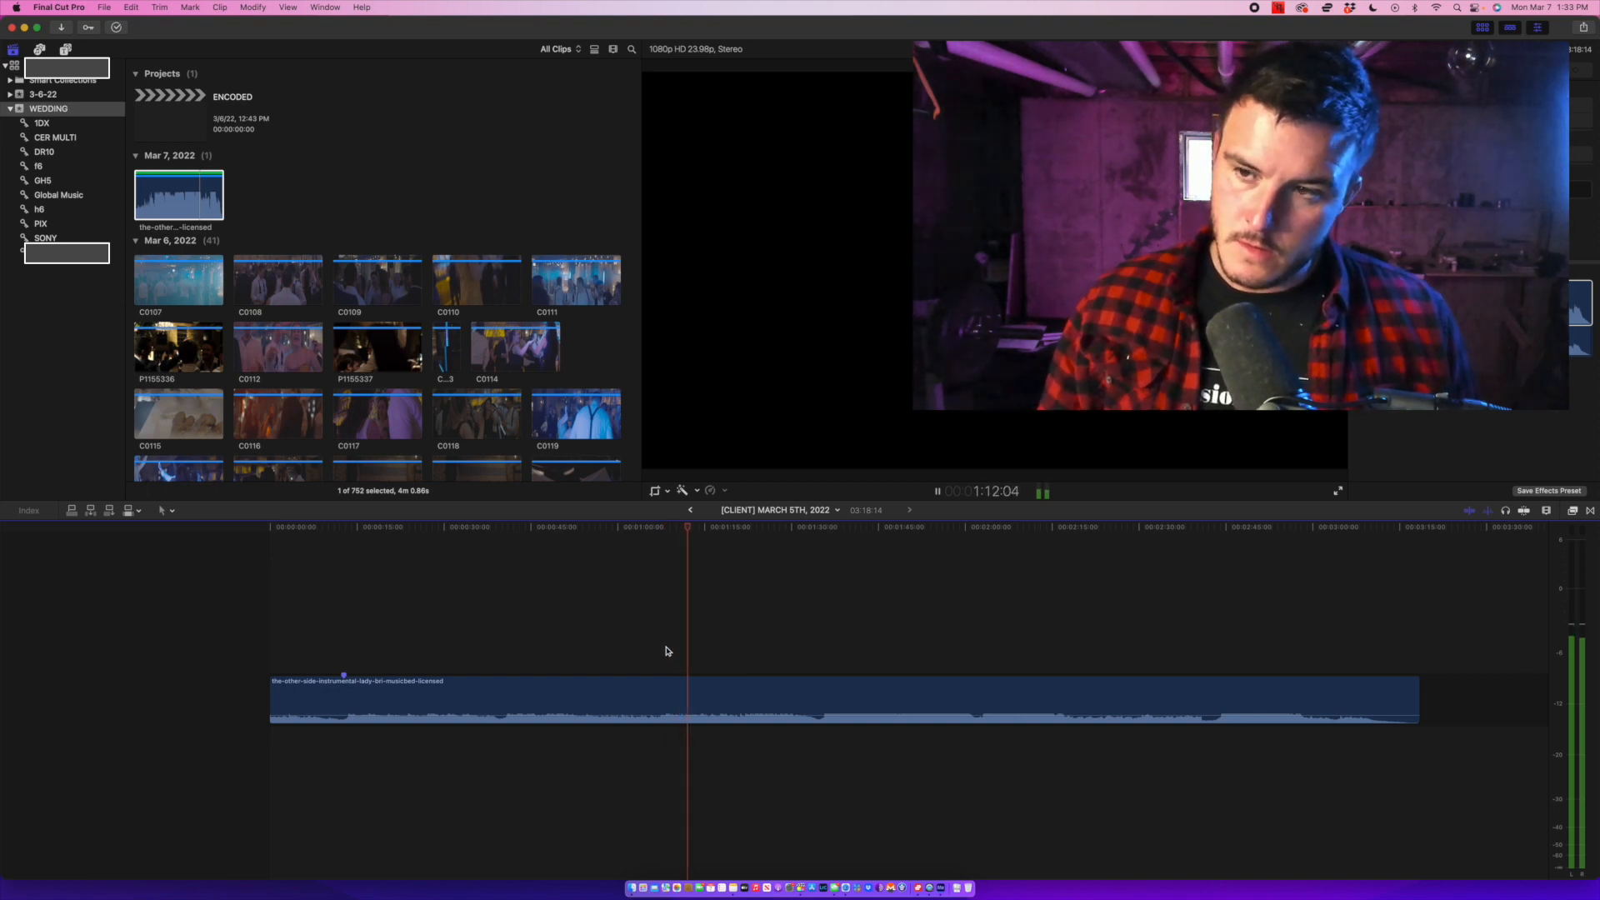
# Play the song from about 52 seconds in and add a second marker there, at about 53 seconds.
pyautogui.click(572, 654)
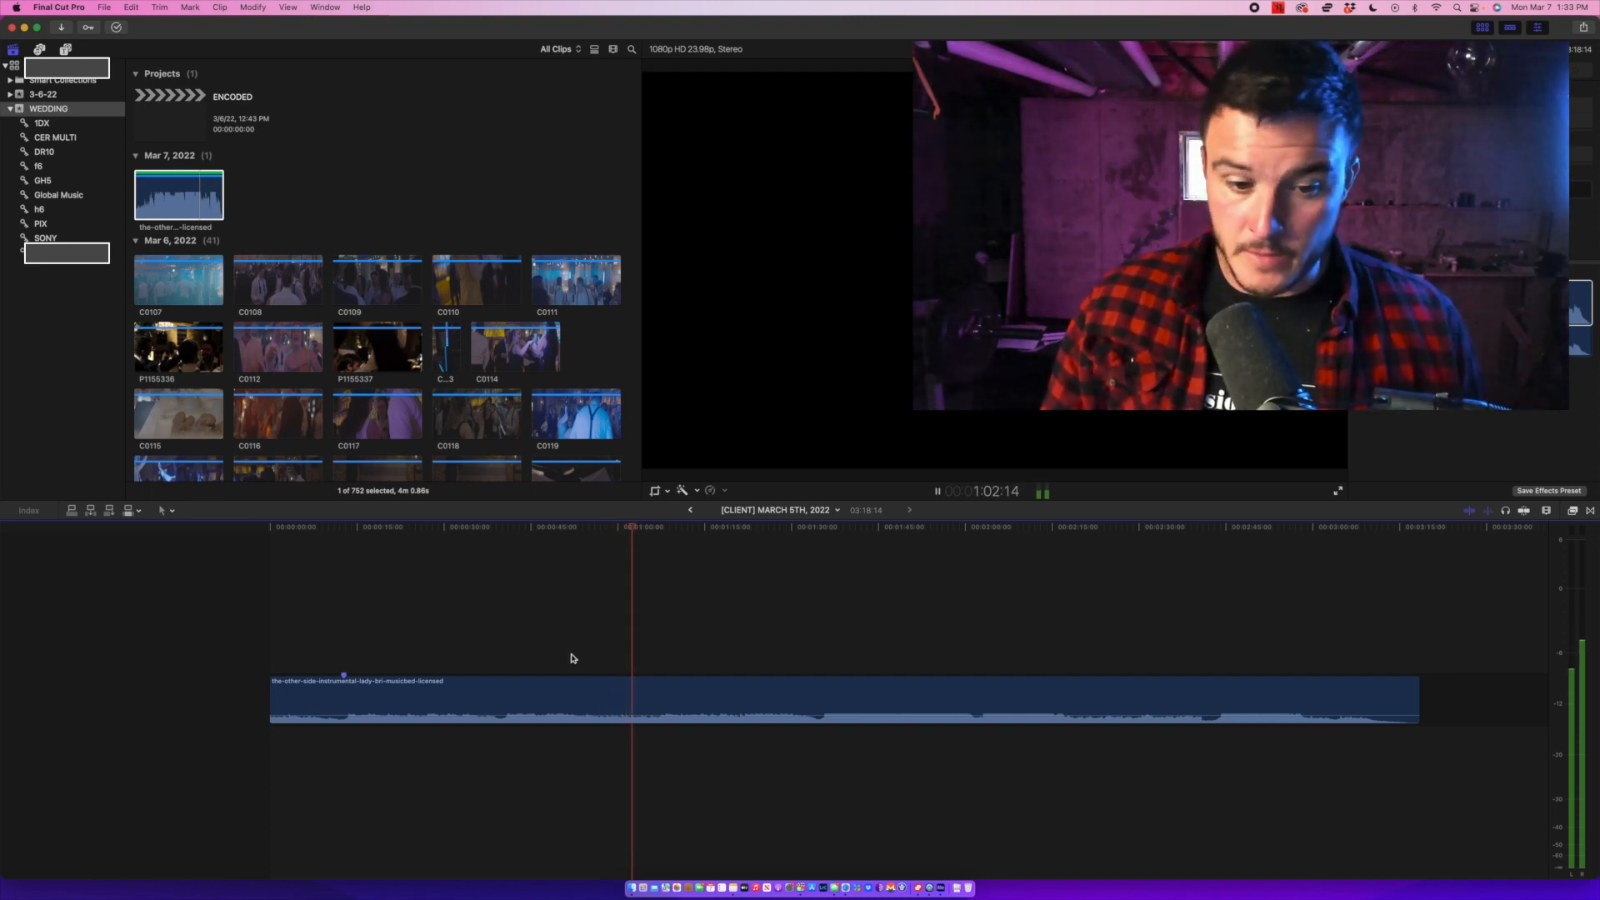
pyautogui.press('space')
pyautogui.press('space')
pyautogui.press('m')
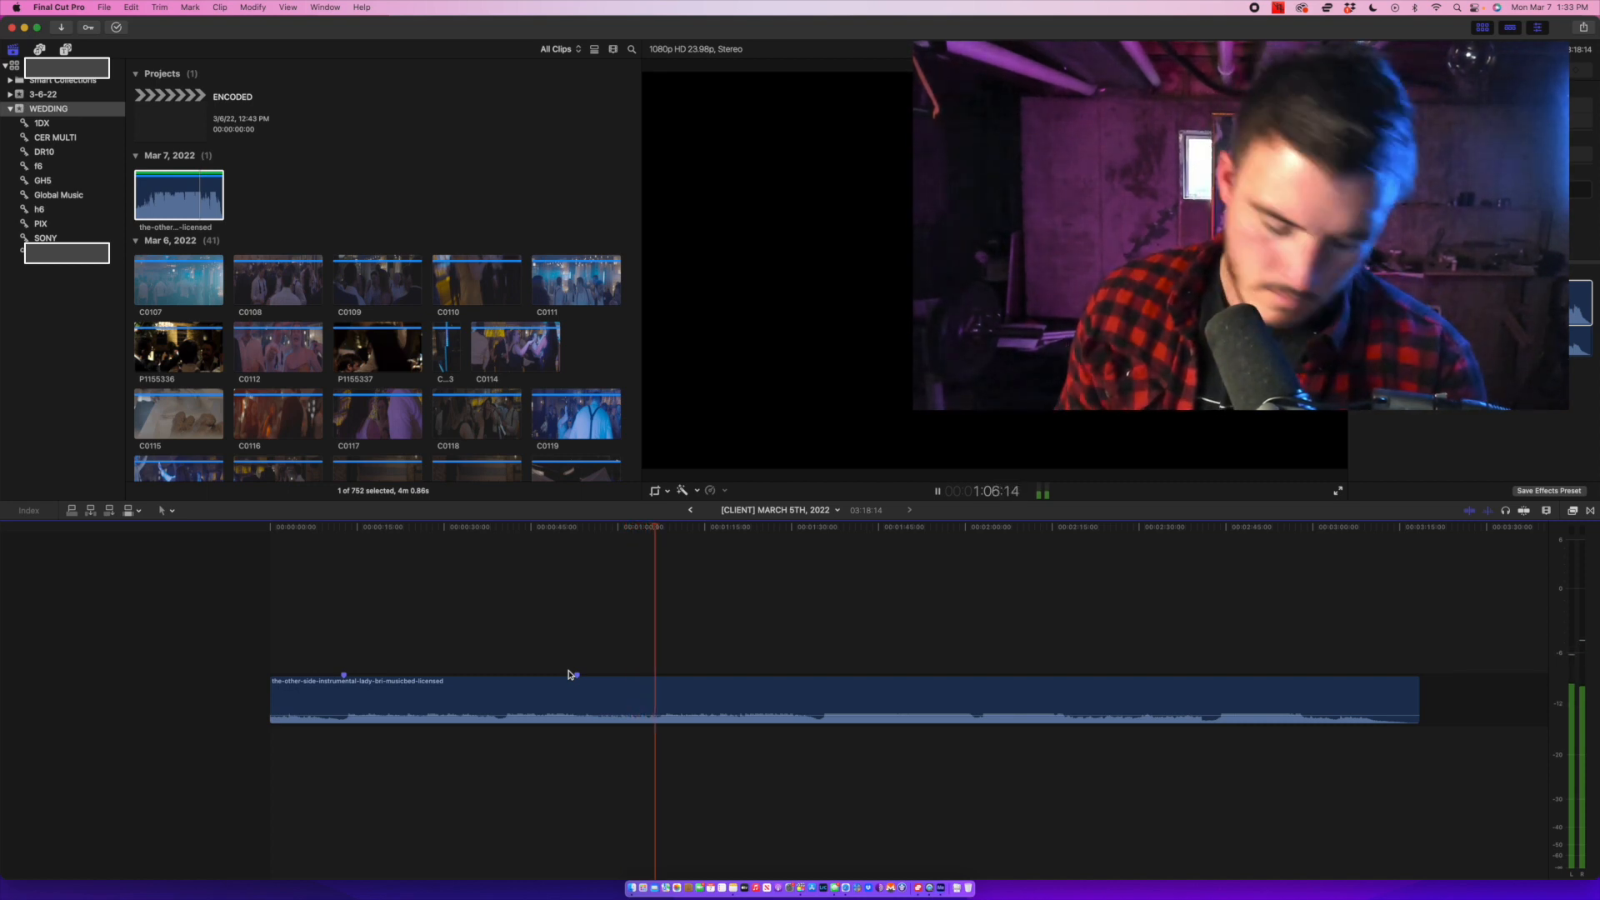
# Mark the song from about 1:08 to its end as a range and listen through that section.
pyautogui.press('super+b')
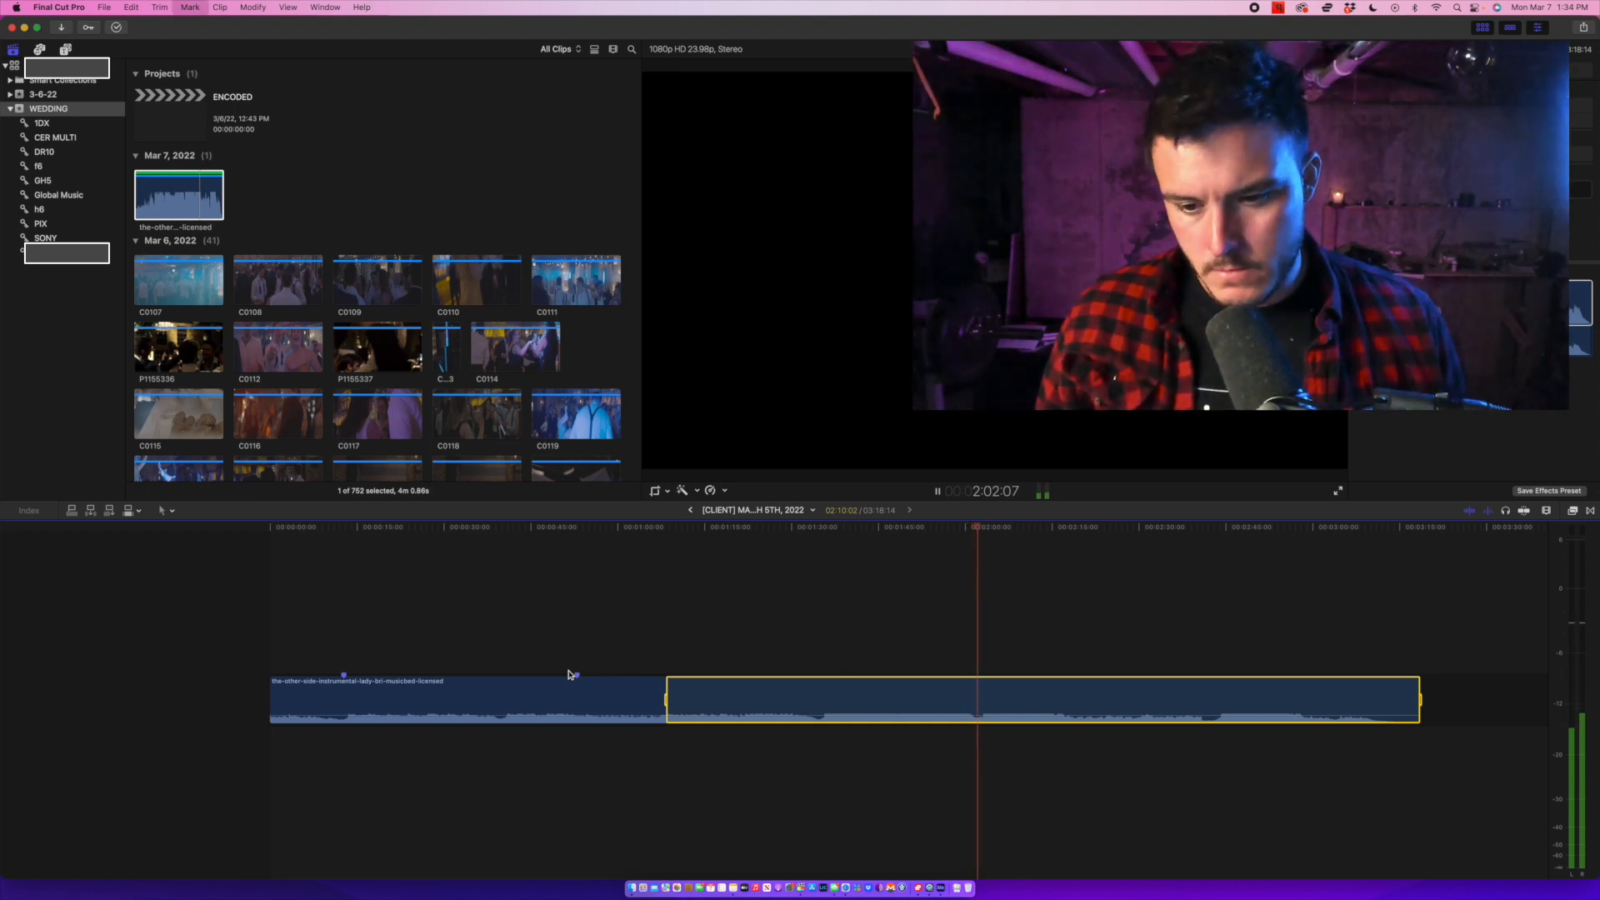
pyautogui.press('space')
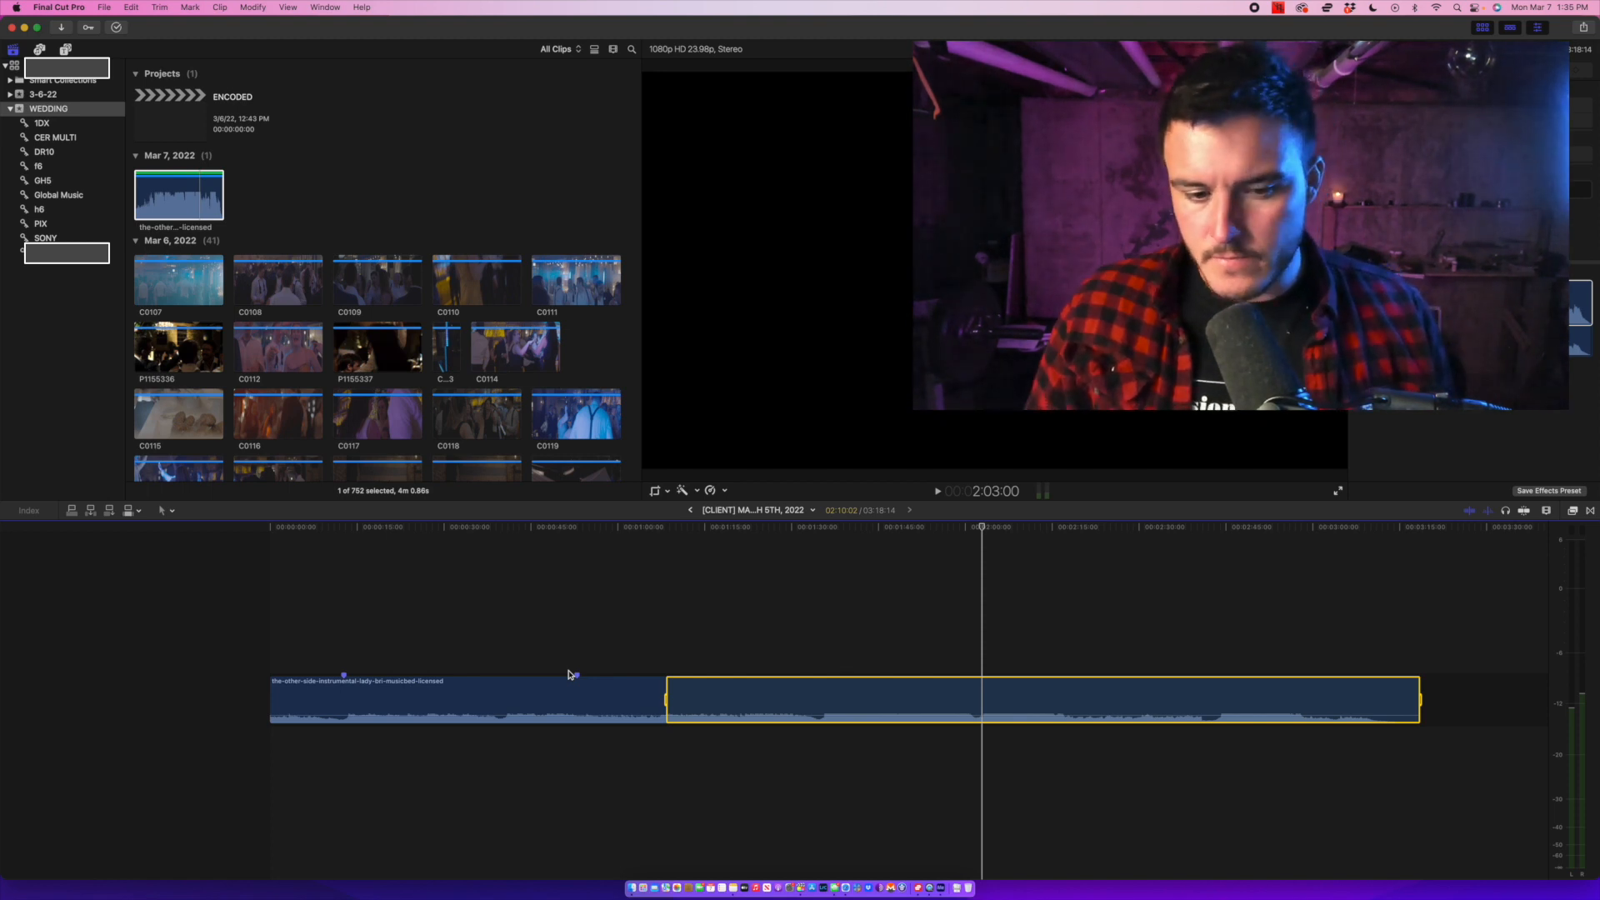
pyautogui.click(664, 656)
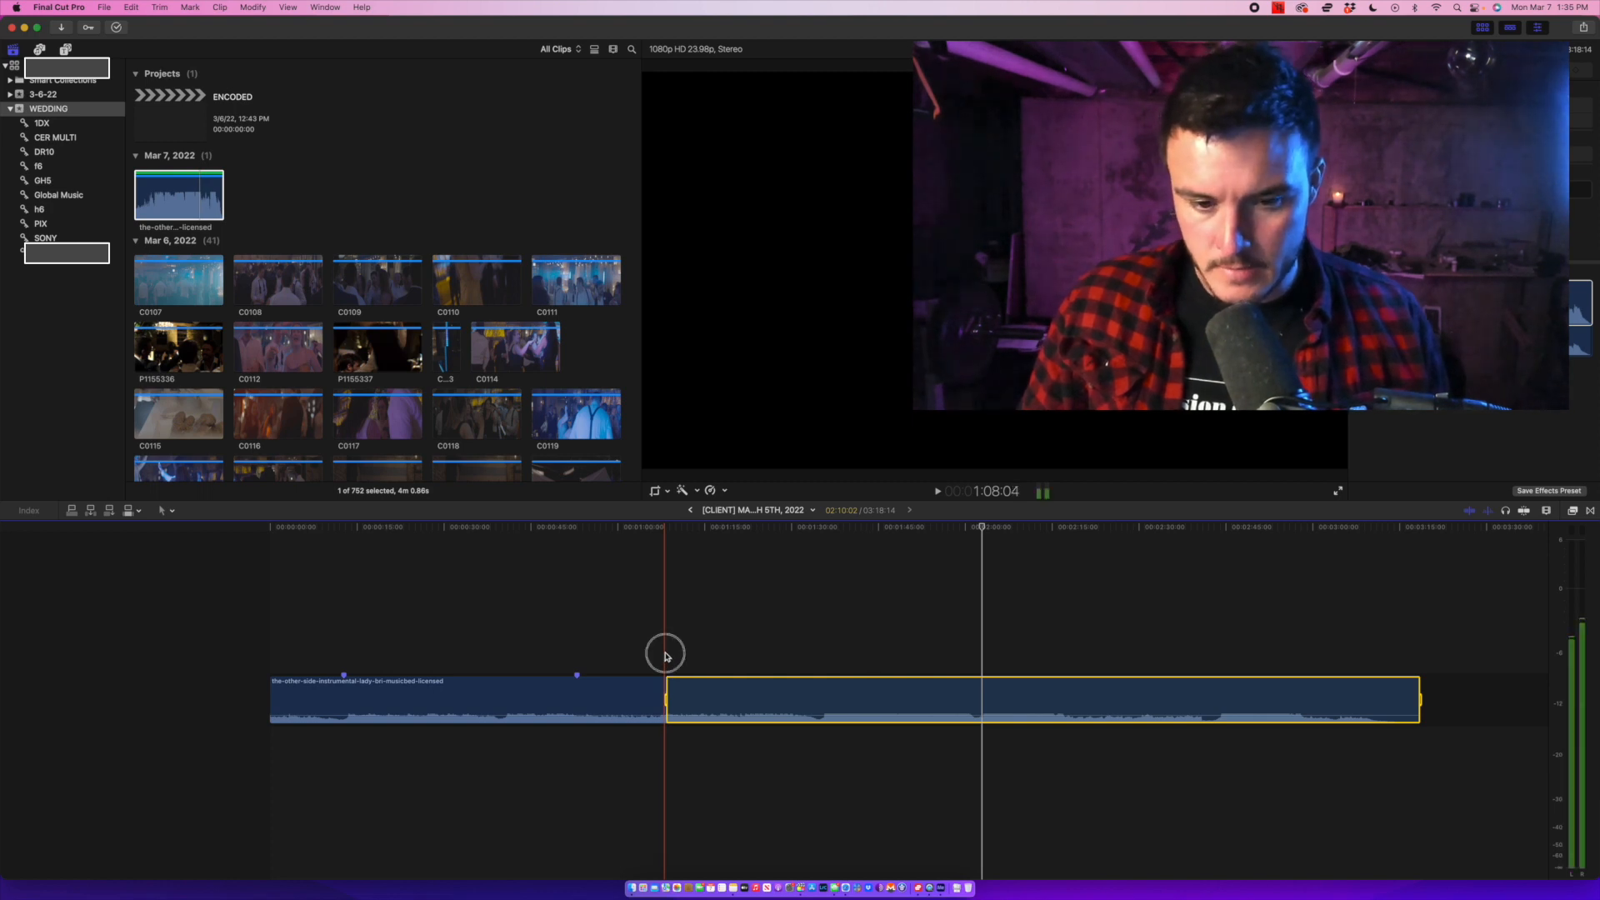
# Select the whole The Other Side clip in the timeline and disable it.
pyautogui.moveTo(663, 655); pyautogui.dragTo(381, 795)
pyautogui.press('v')
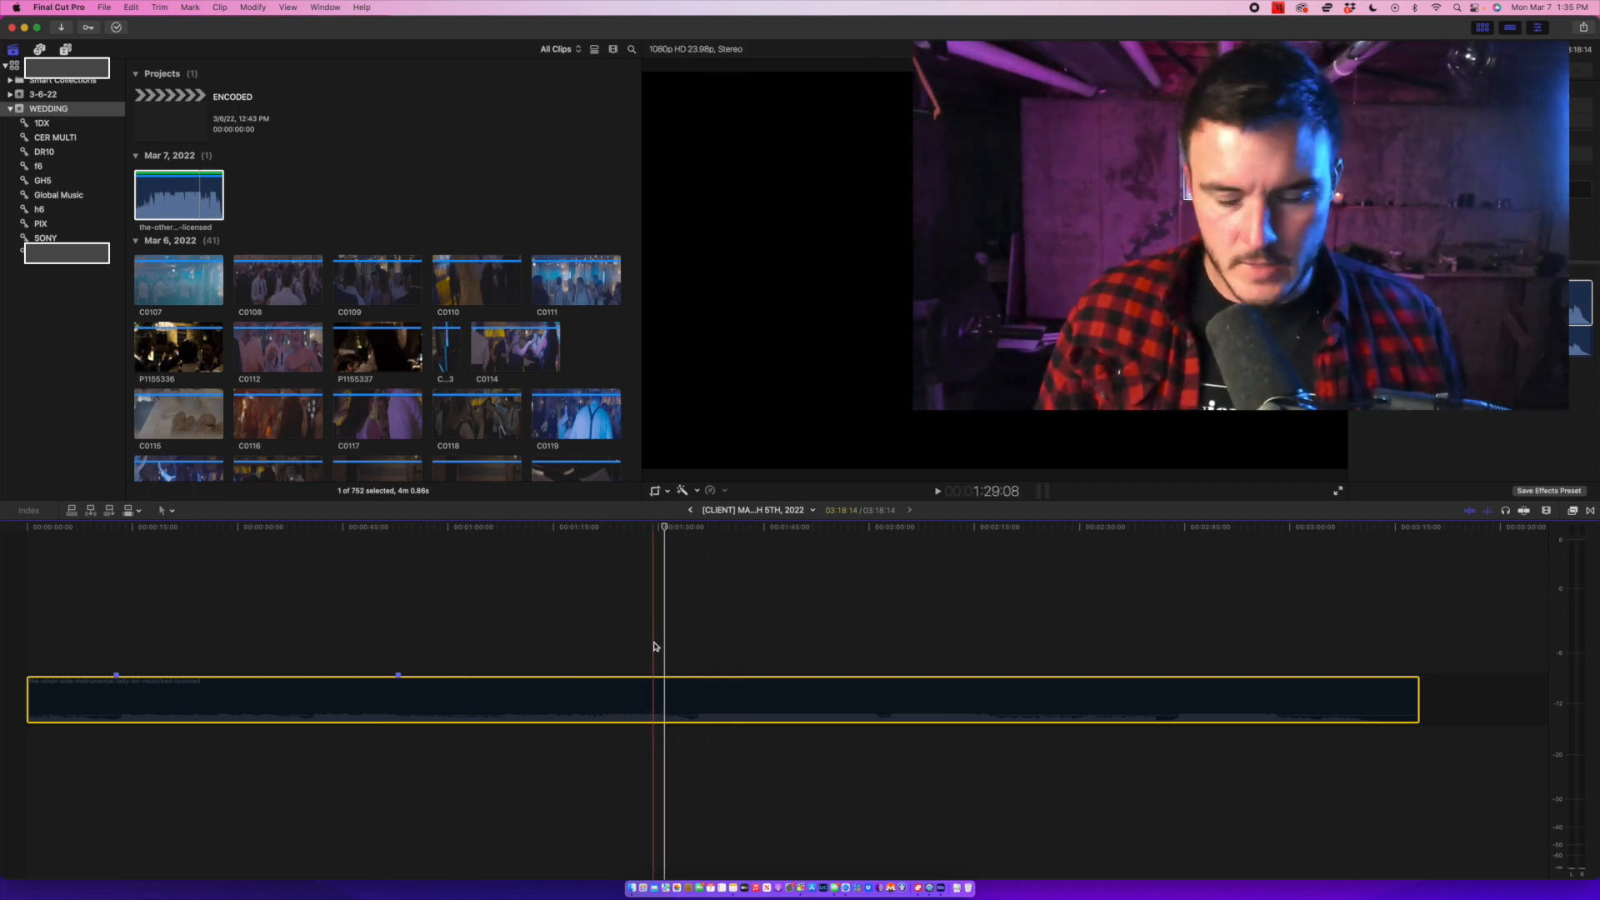
pyautogui.click(459, 650)
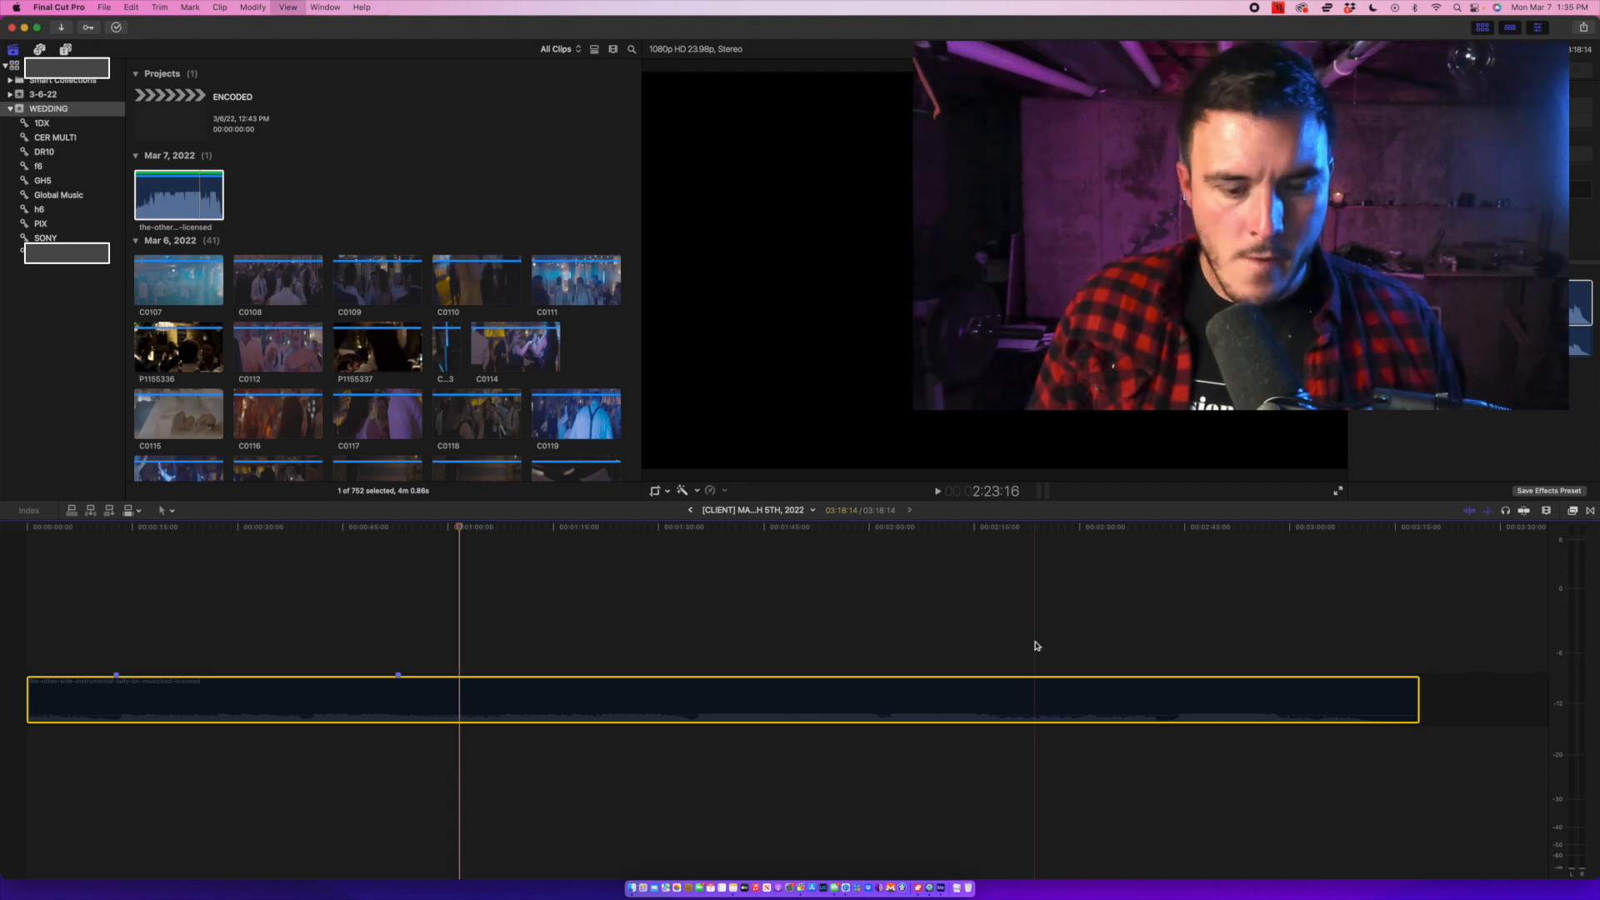
pyautogui.press('super+minus')
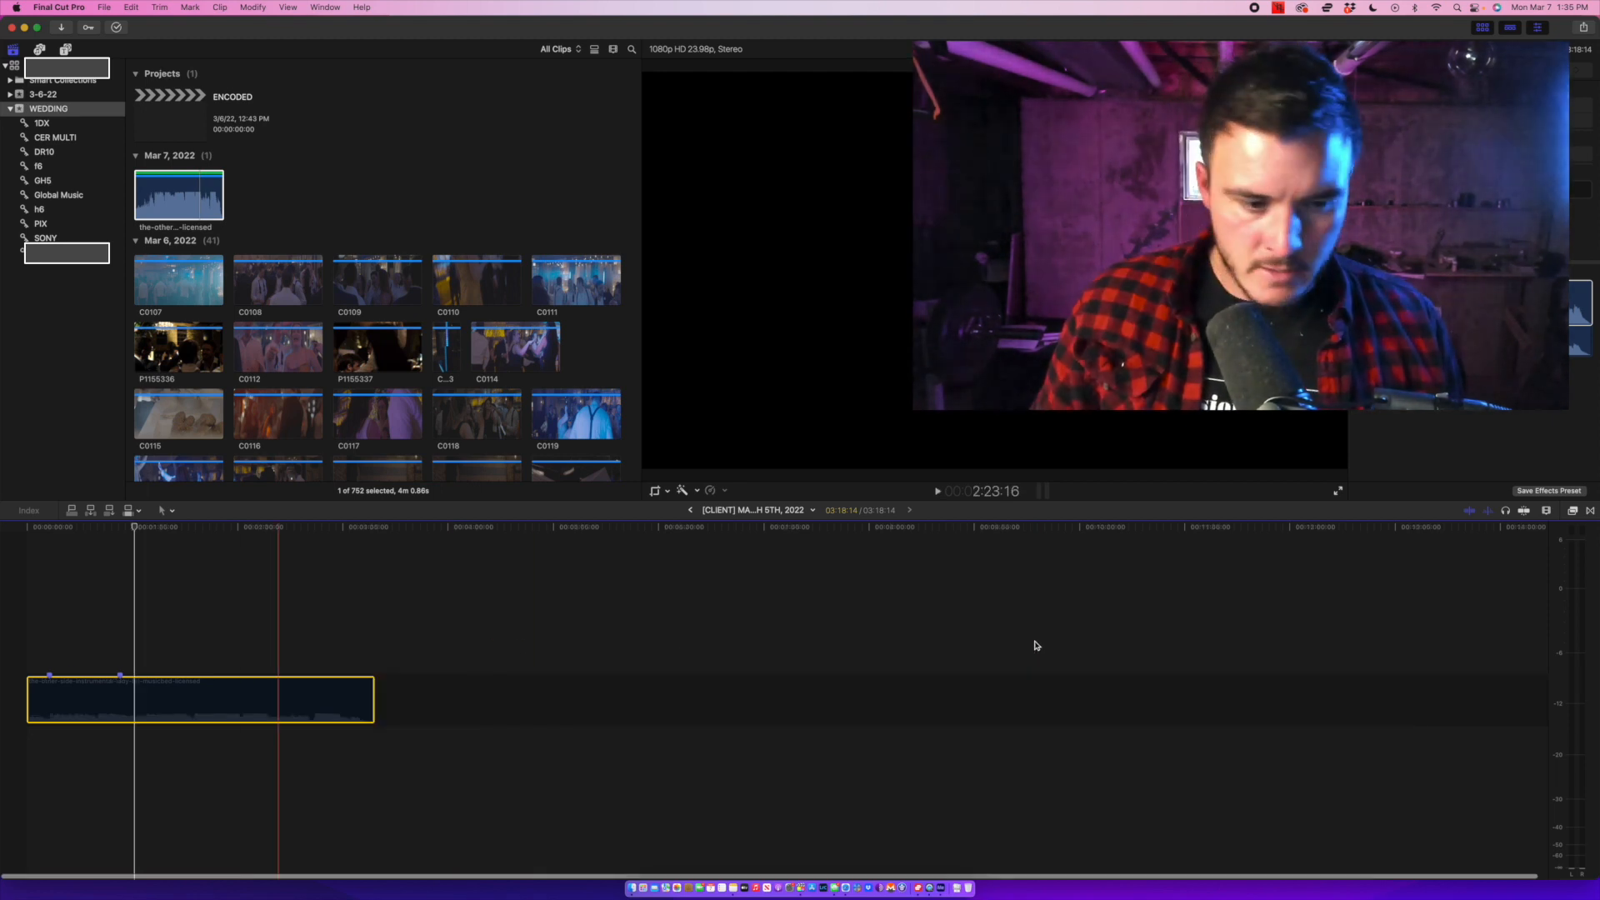
# Open the Global Music collection of the 3-6-22 event and bring up the clip search field.
pyautogui.click(77, 197)
pyautogui.click(11, 95)
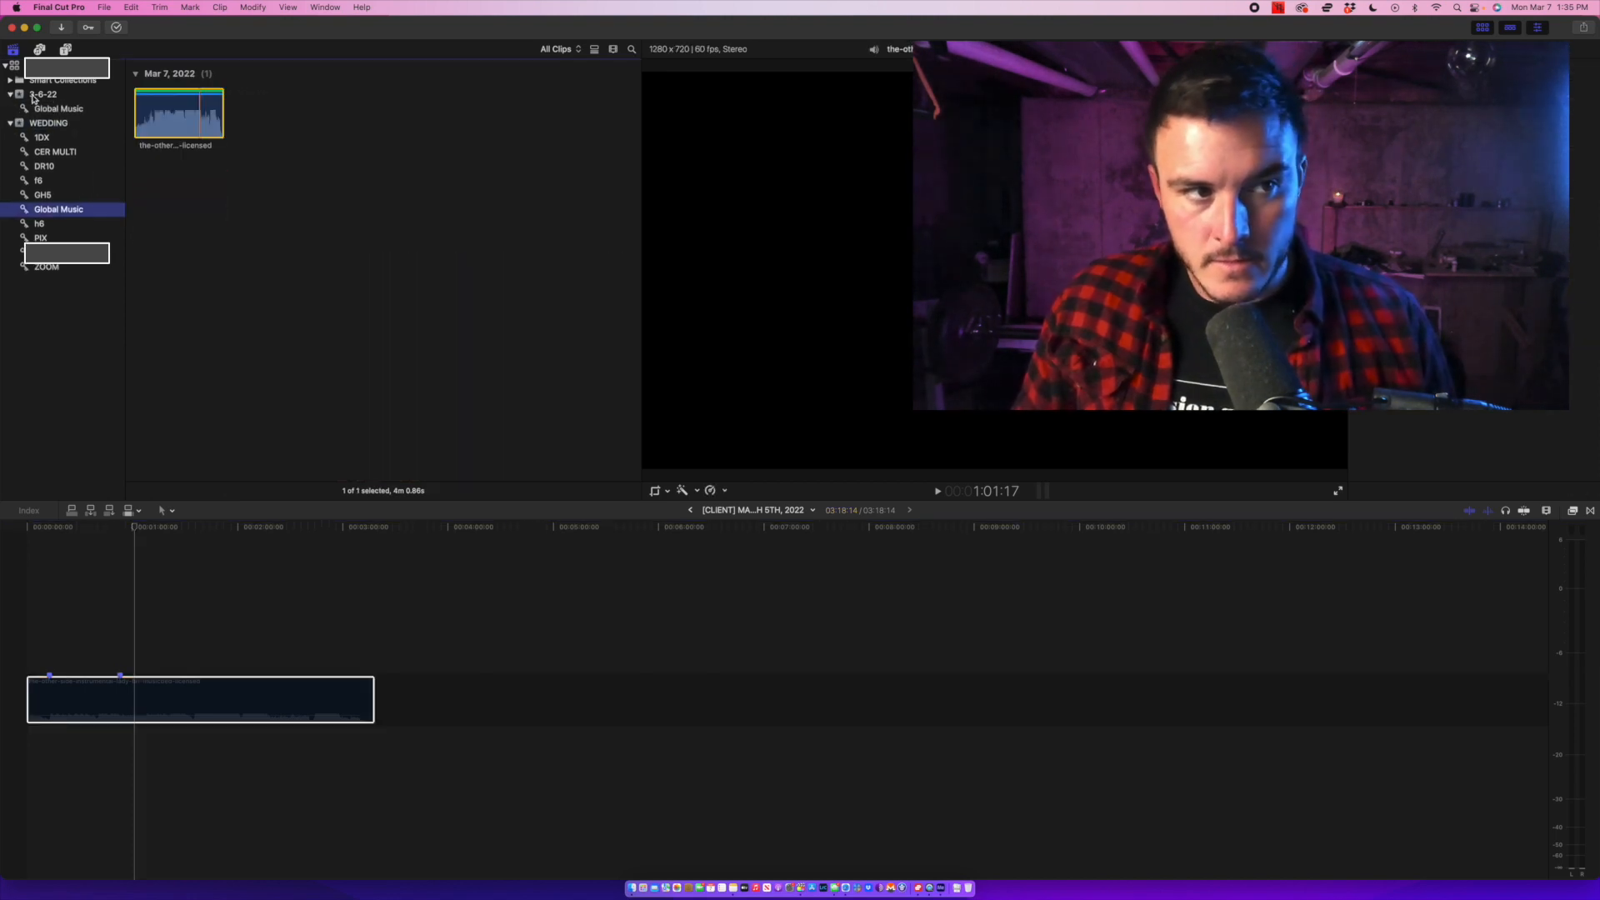
pyautogui.click(42, 114)
pyautogui.click(631, 49)
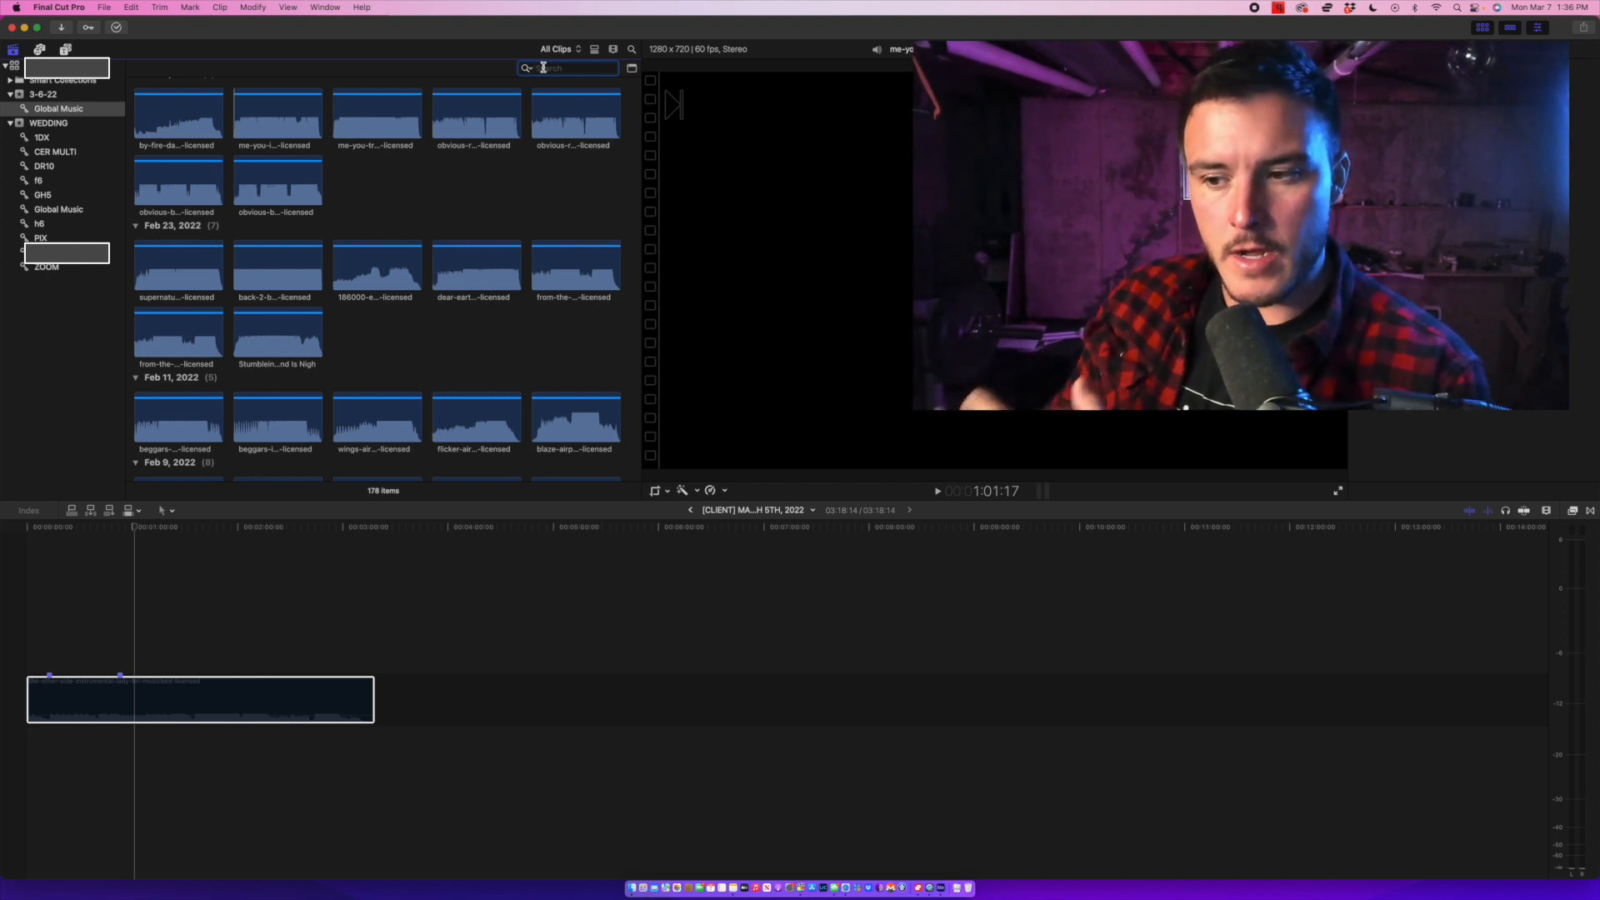
pyautogui.click(544, 67)
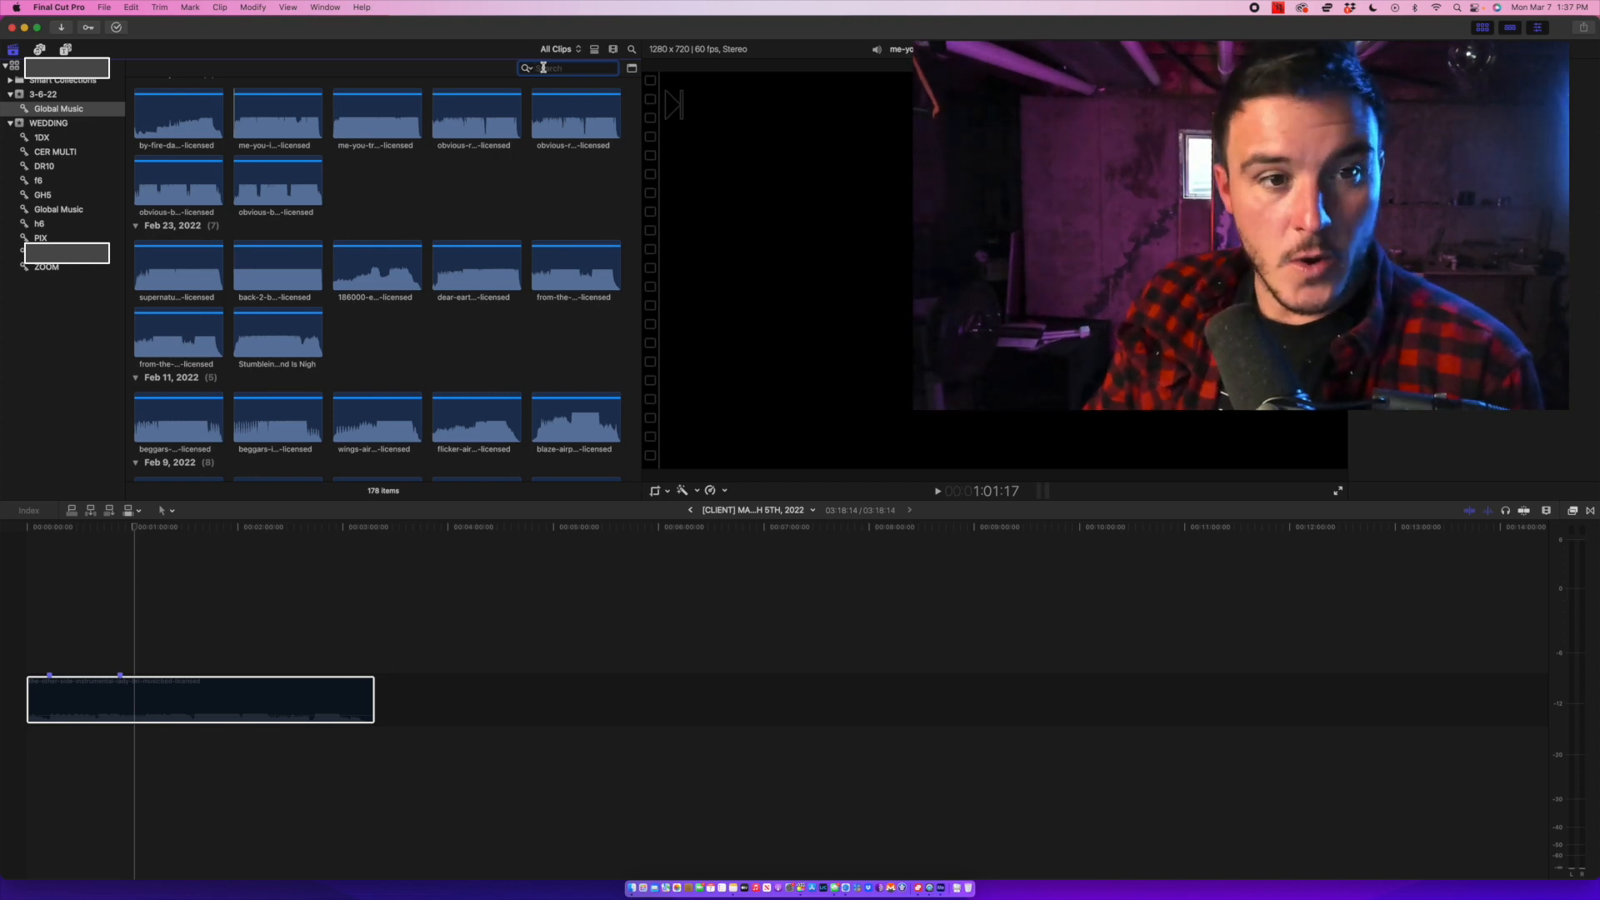
# Preview the first "obvious" track in the Mar 6, 2022 group of the music collection.
pyautogui.scroll(2, 151, 162)
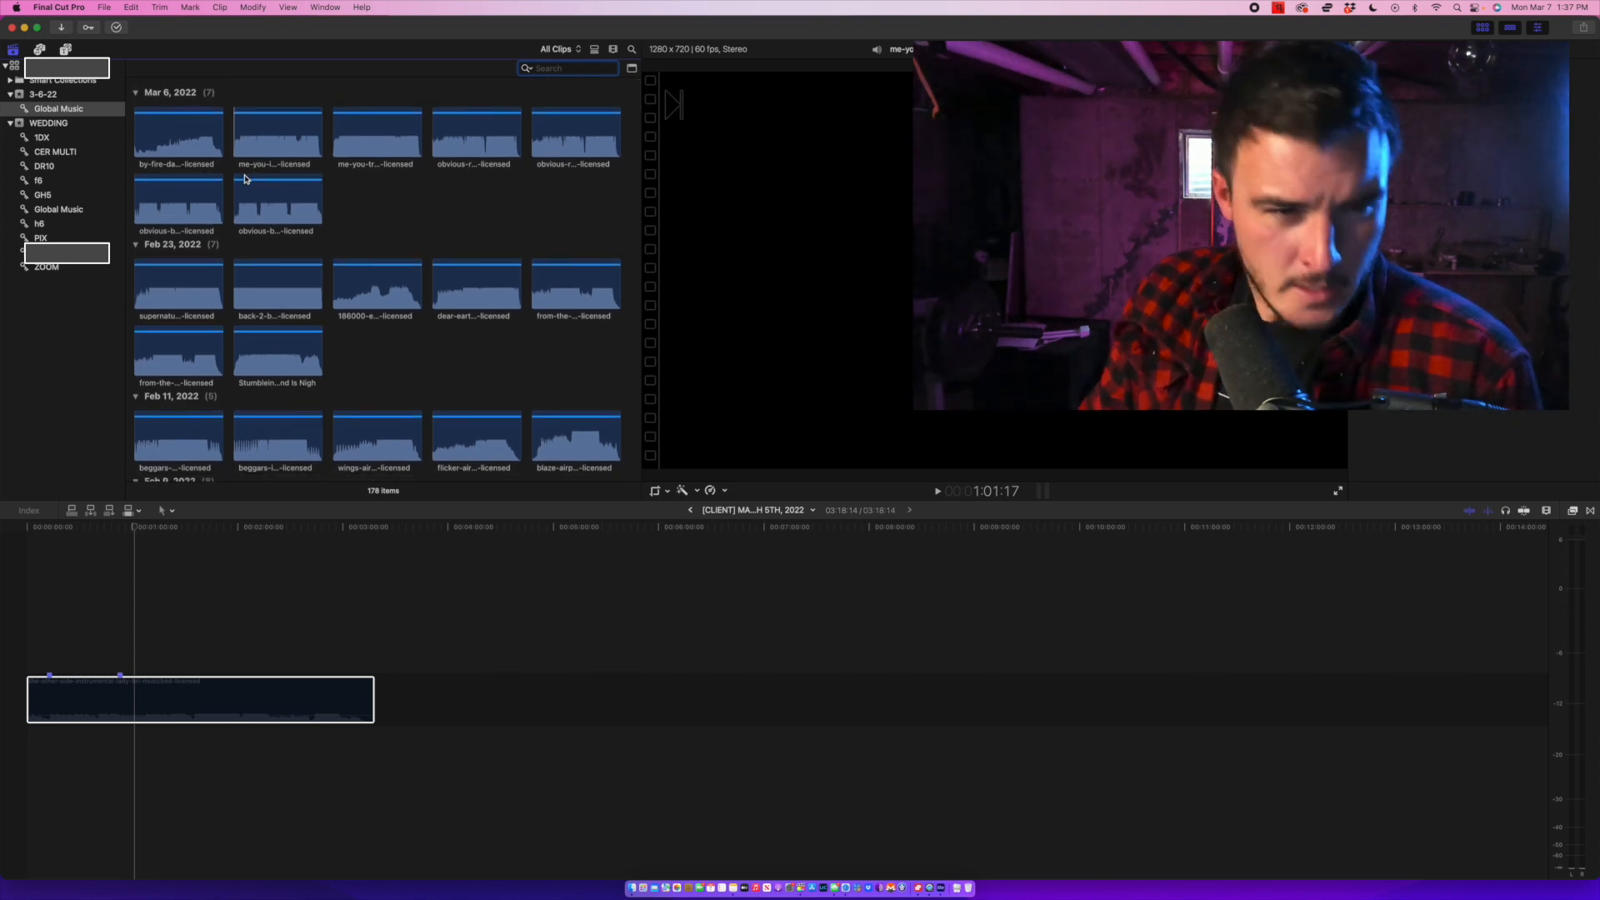
pyautogui.click(440, 145)
pyautogui.press('space')
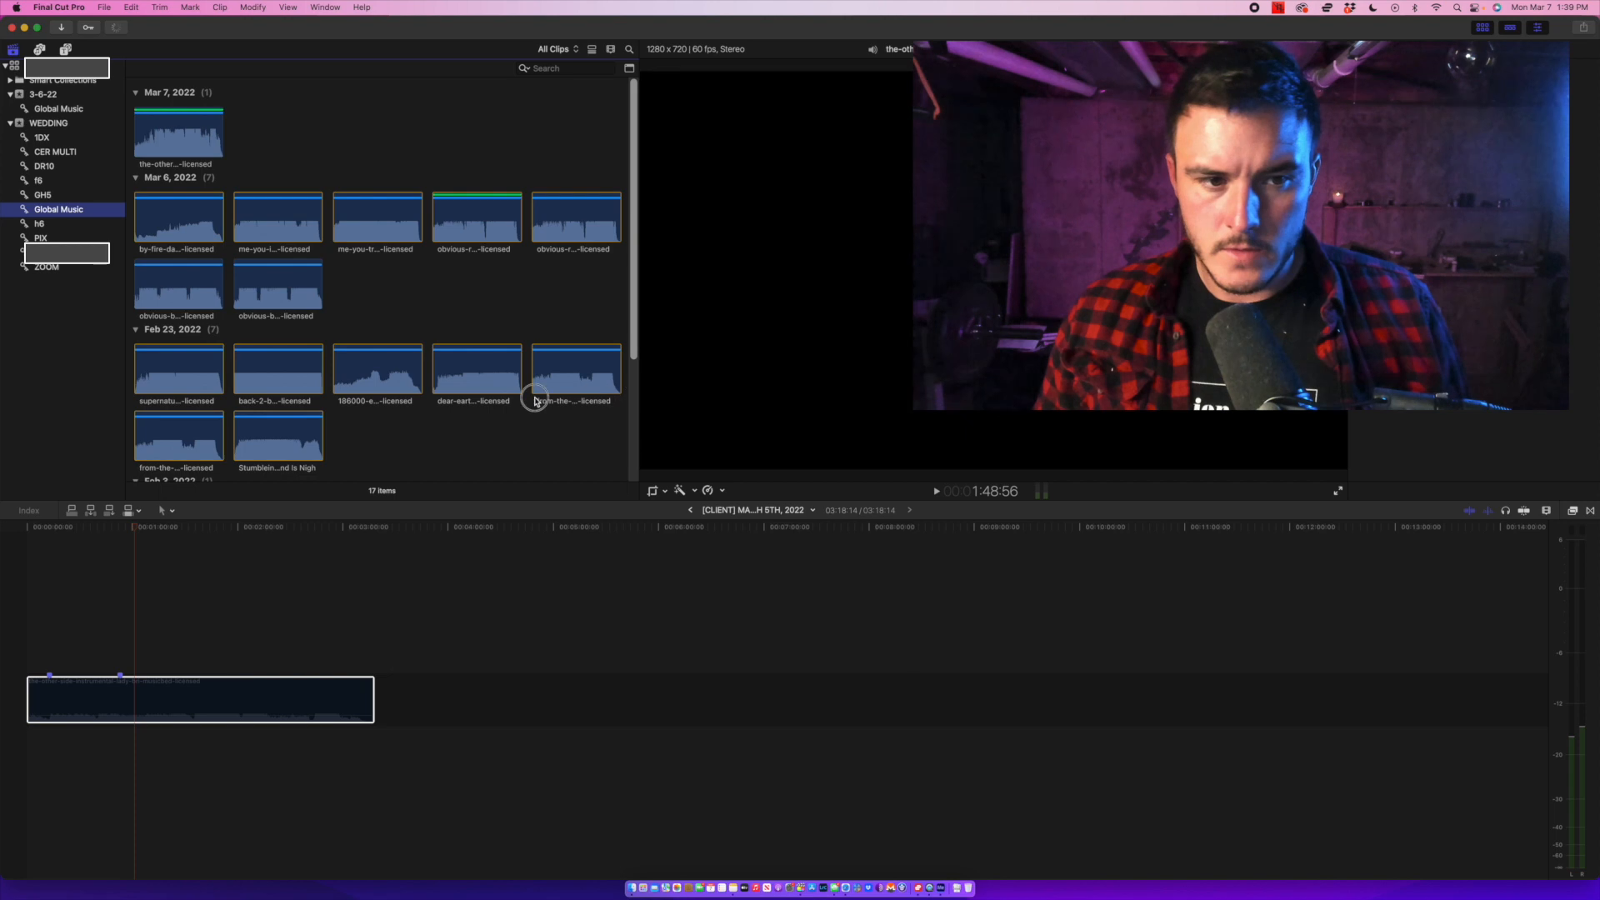
# Narrow the clip browser and append the obvious-by-chptrs-utah-remix track after The Other Side in the timeline.
pyautogui.moveTo(640, 397); pyautogui.dragTo(351, 397)
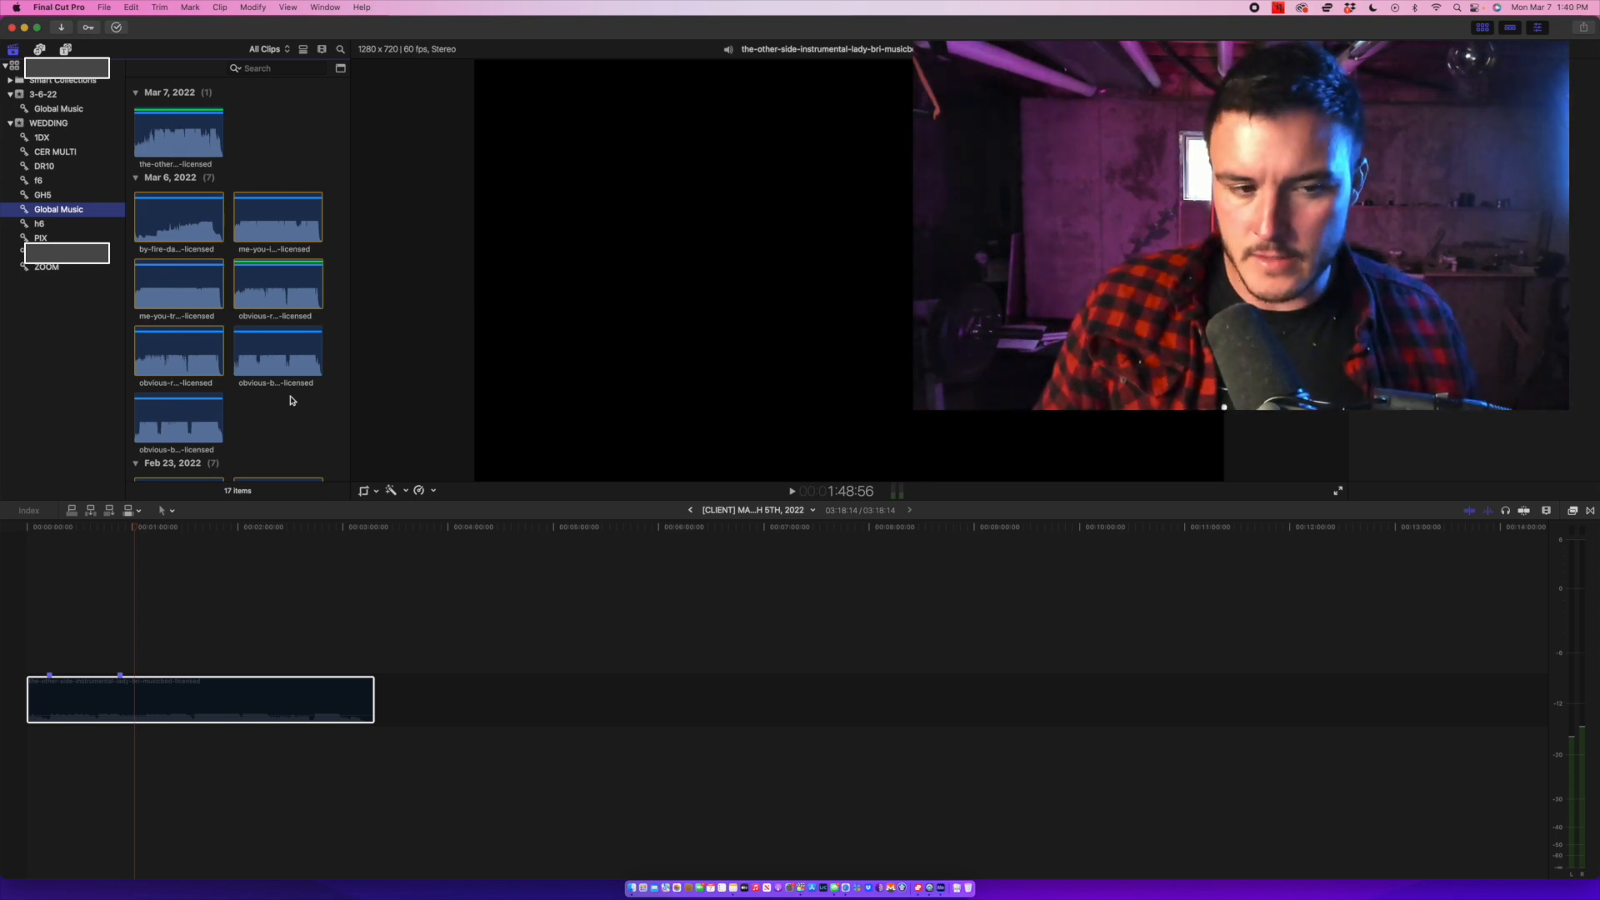
pyautogui.click(250, 367)
pyautogui.press('space')
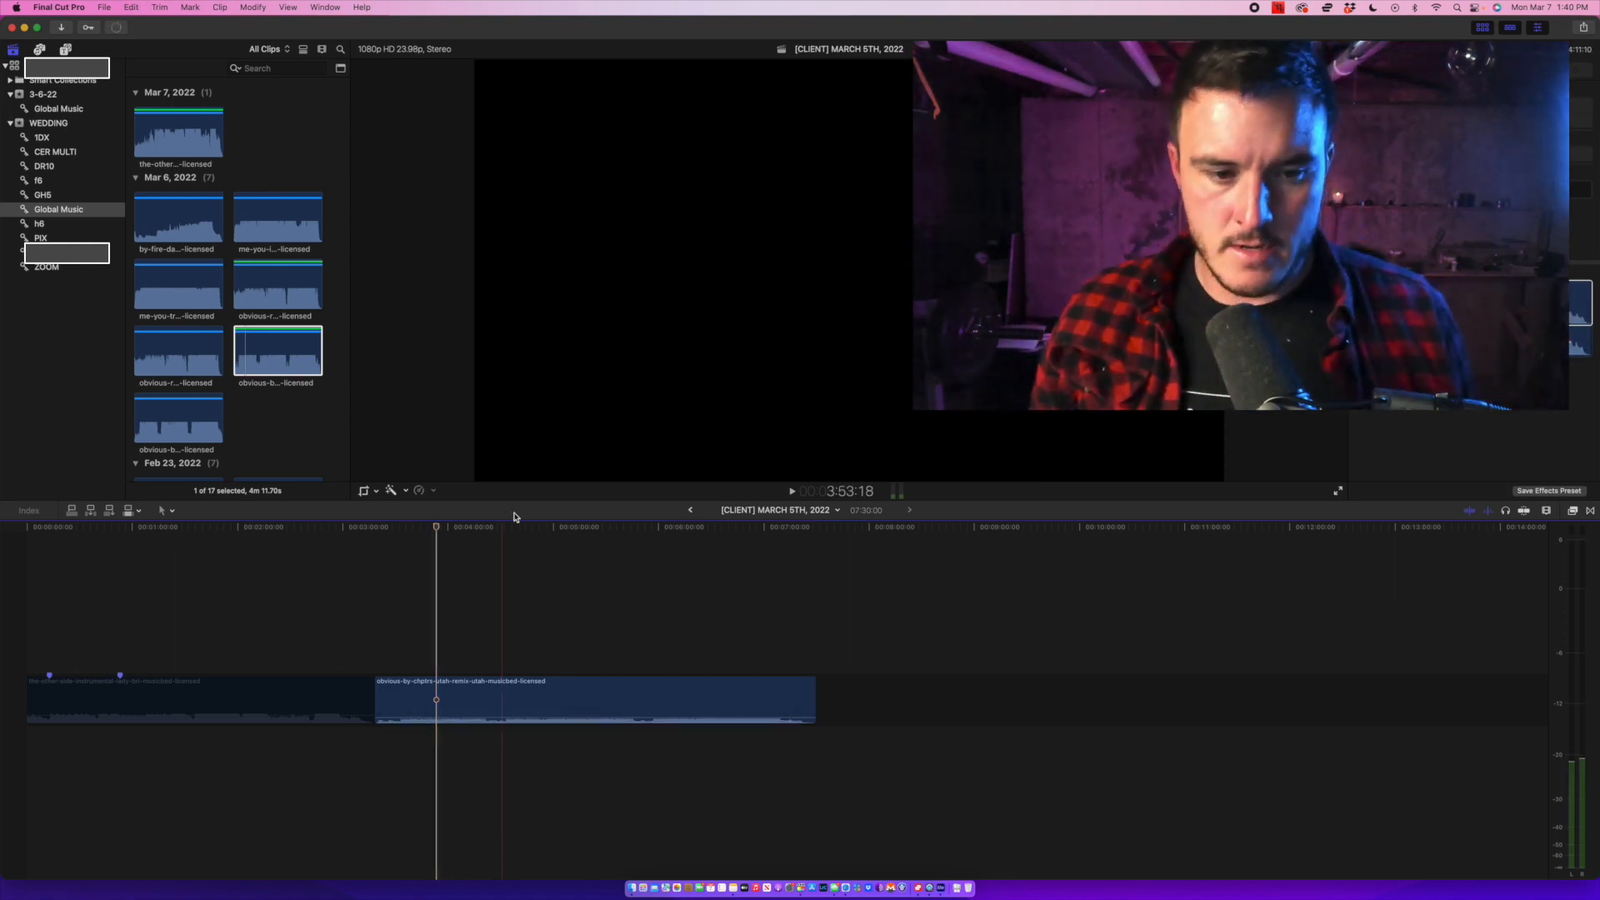
# Enlarge the timeline area and play the appended remix from about 3:46 and from near its beginning.
pyautogui.moveTo(519, 500); pyautogui.dragTo(518, 370)
pyautogui.click(475, 564)
pyautogui.press('super+equal')
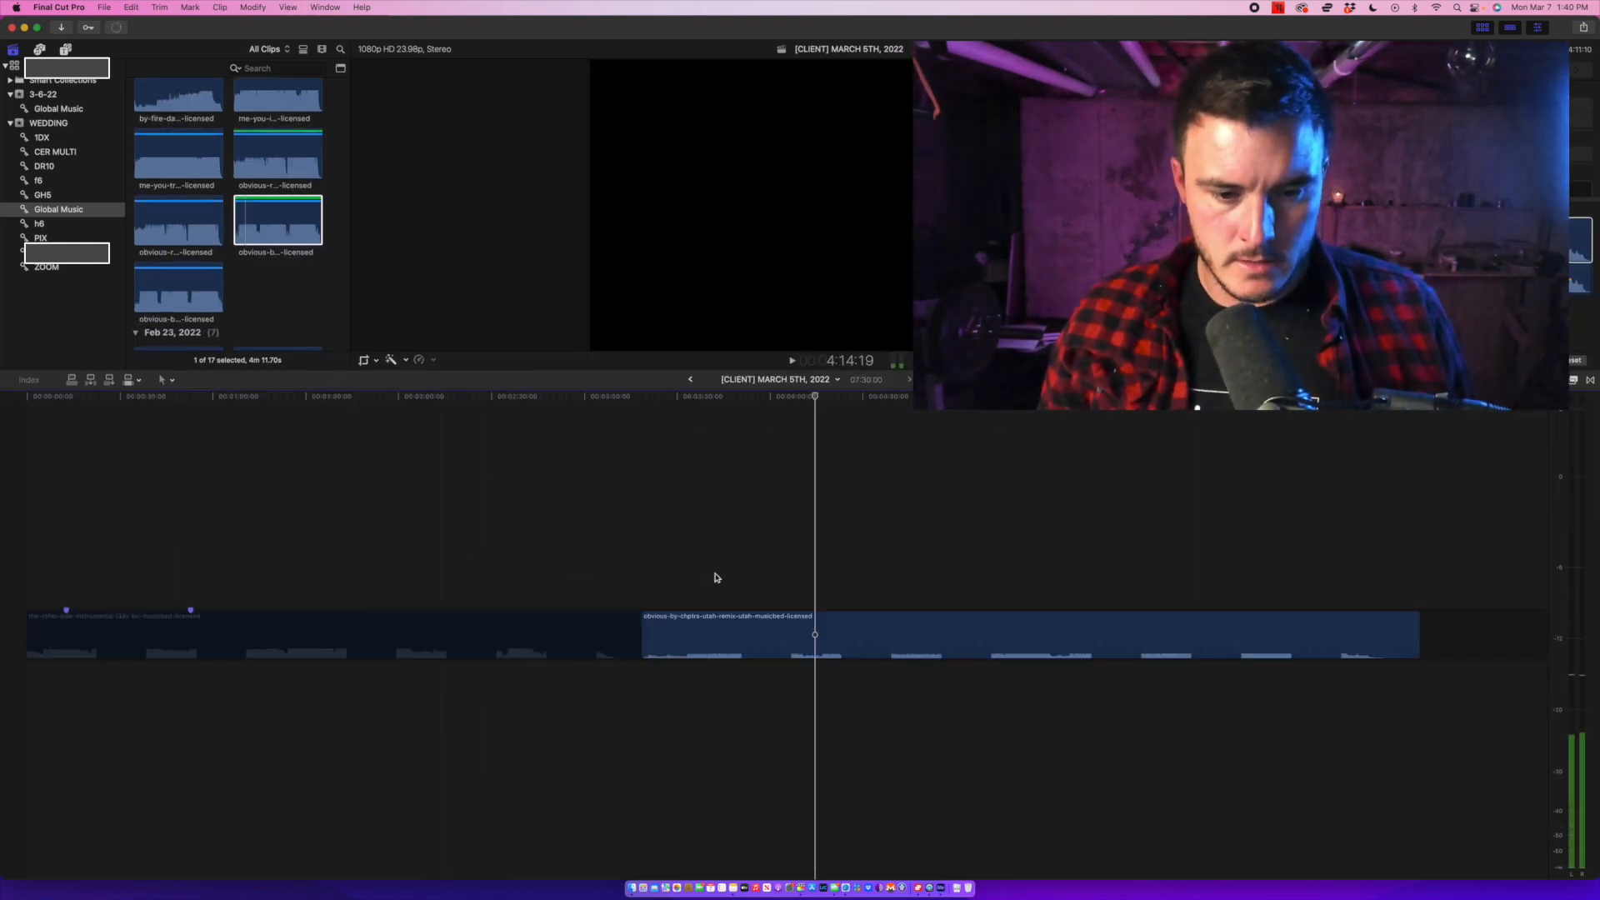
pyautogui.click(728, 576)
pyautogui.press('super+equal')
pyautogui.press('super+equal')
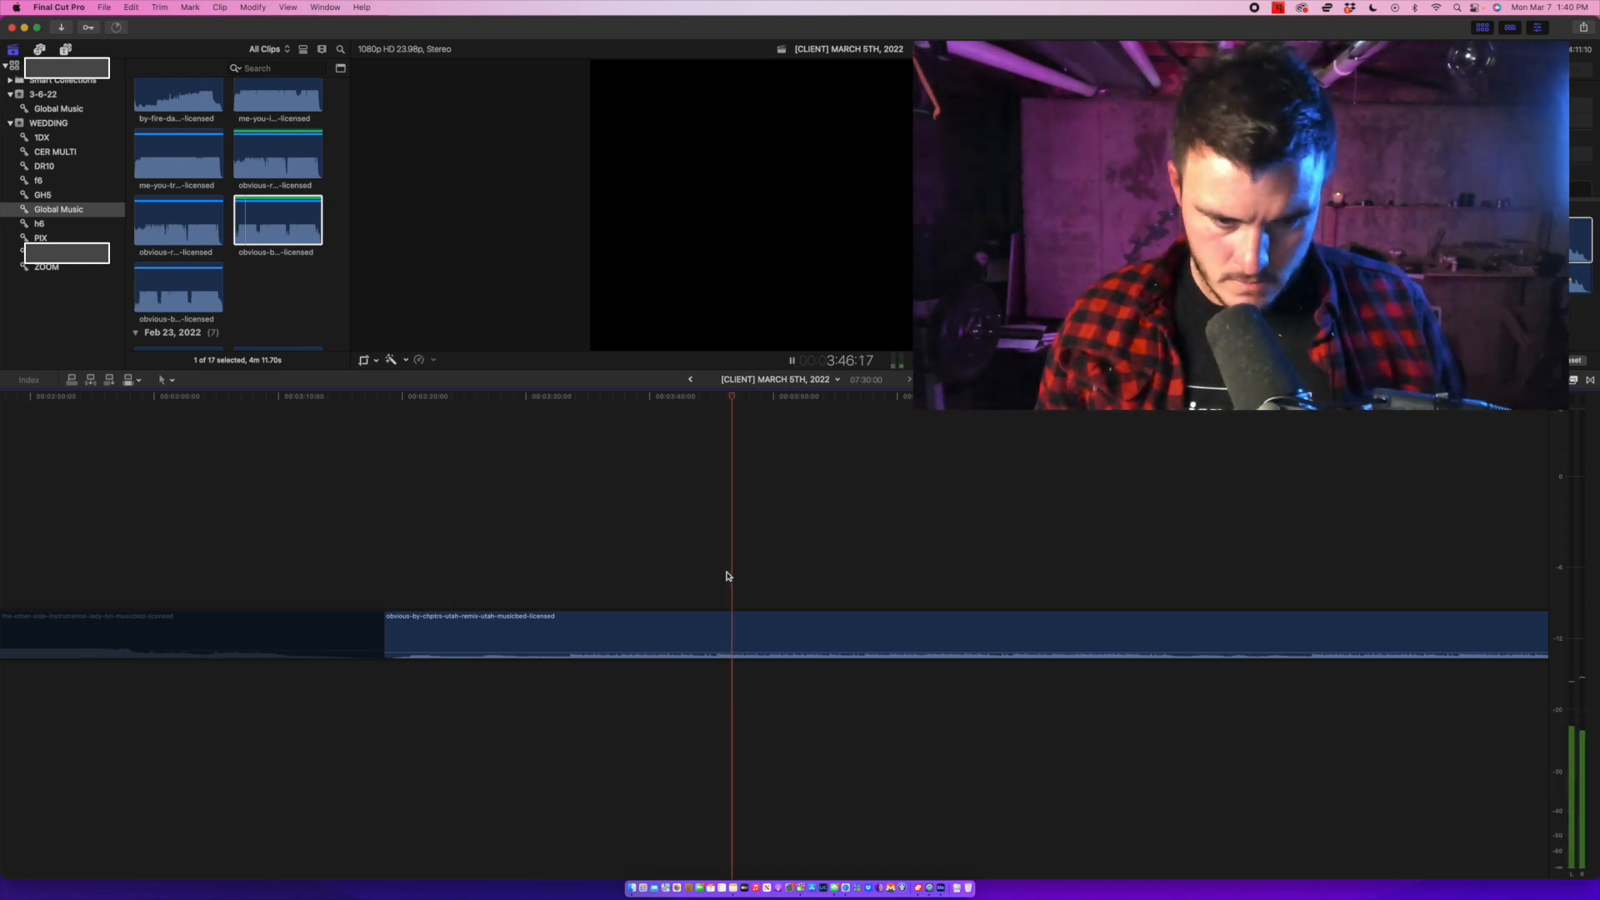
pyautogui.press('space')
pyautogui.click(412, 595)
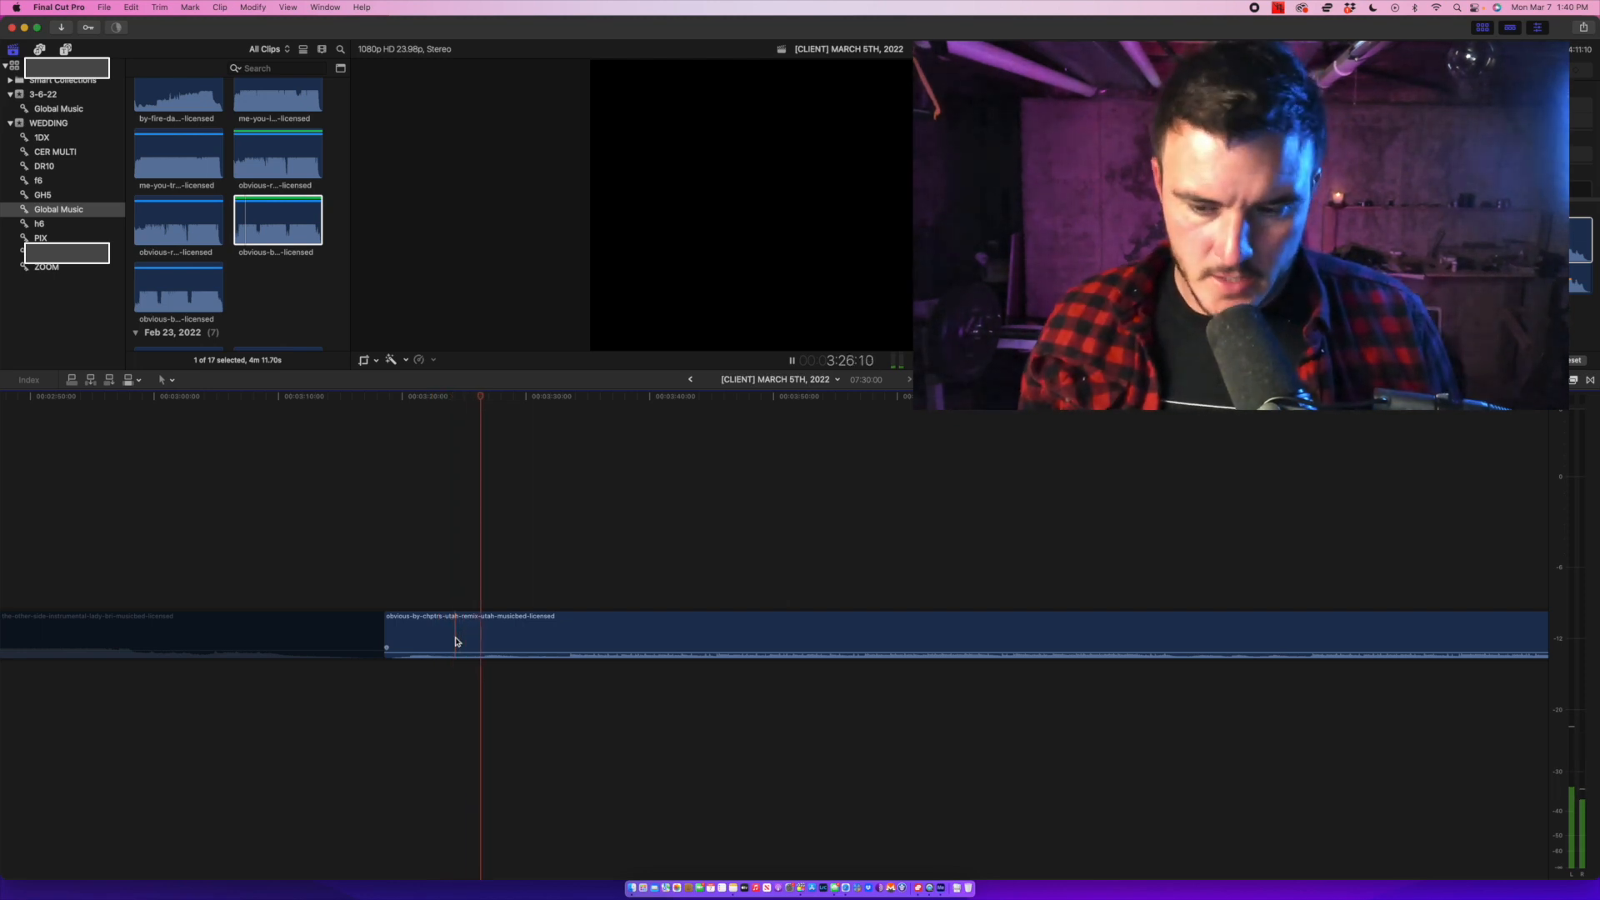
# Trim the start of the obvious remix clip to the playhead at 4:20:20 in the timeline.
pyautogui.hotkey('shift', 'z')
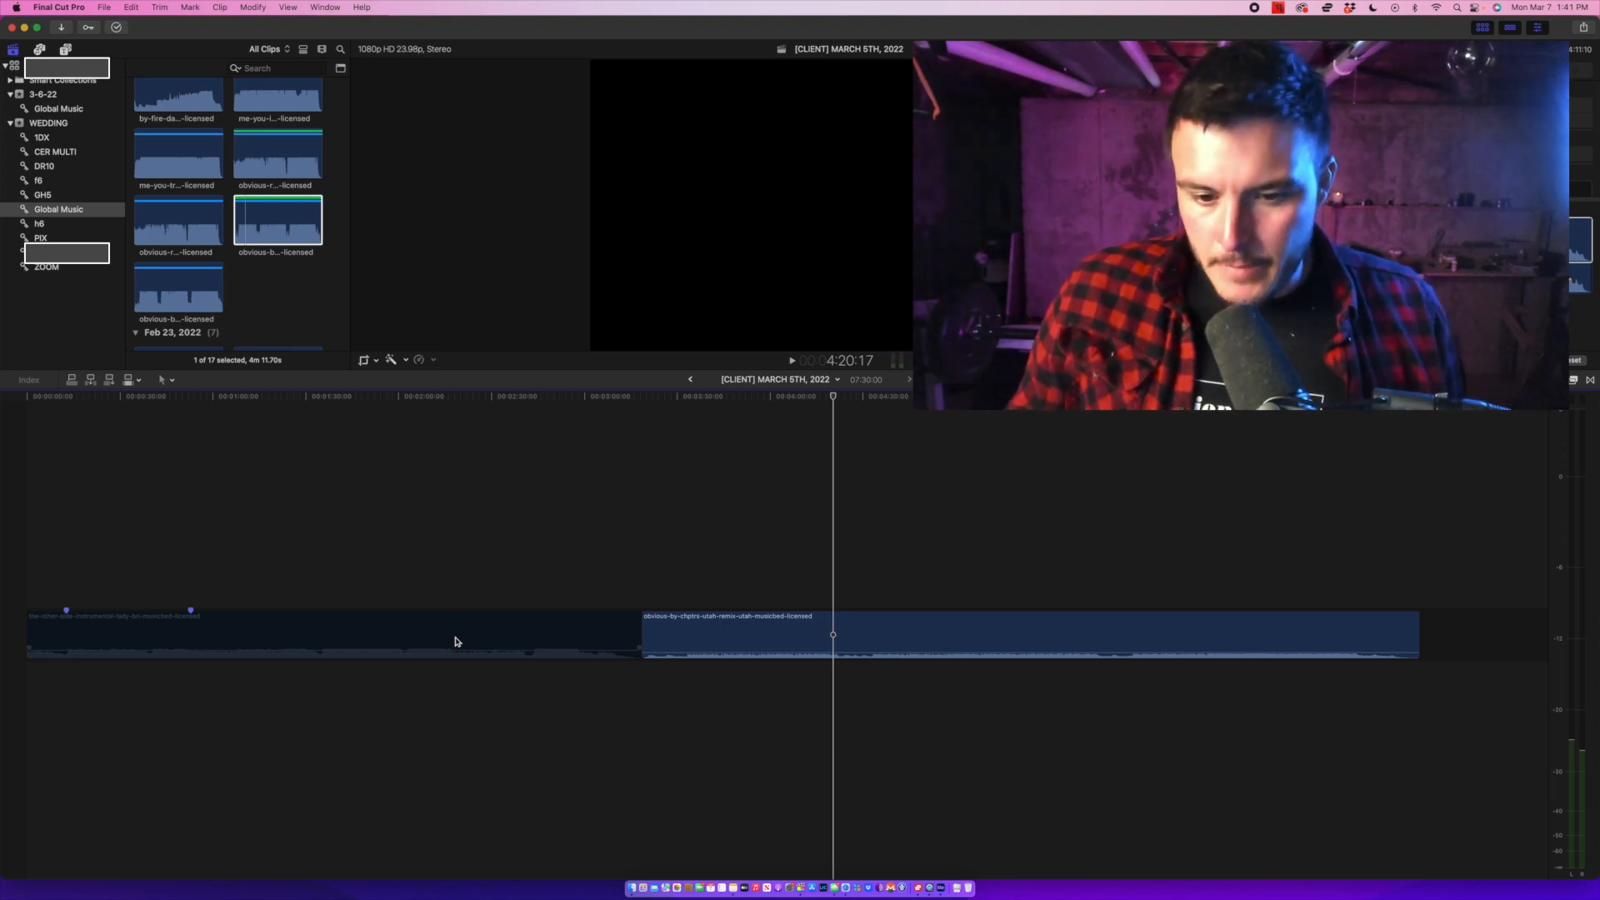
pyautogui.press('space')
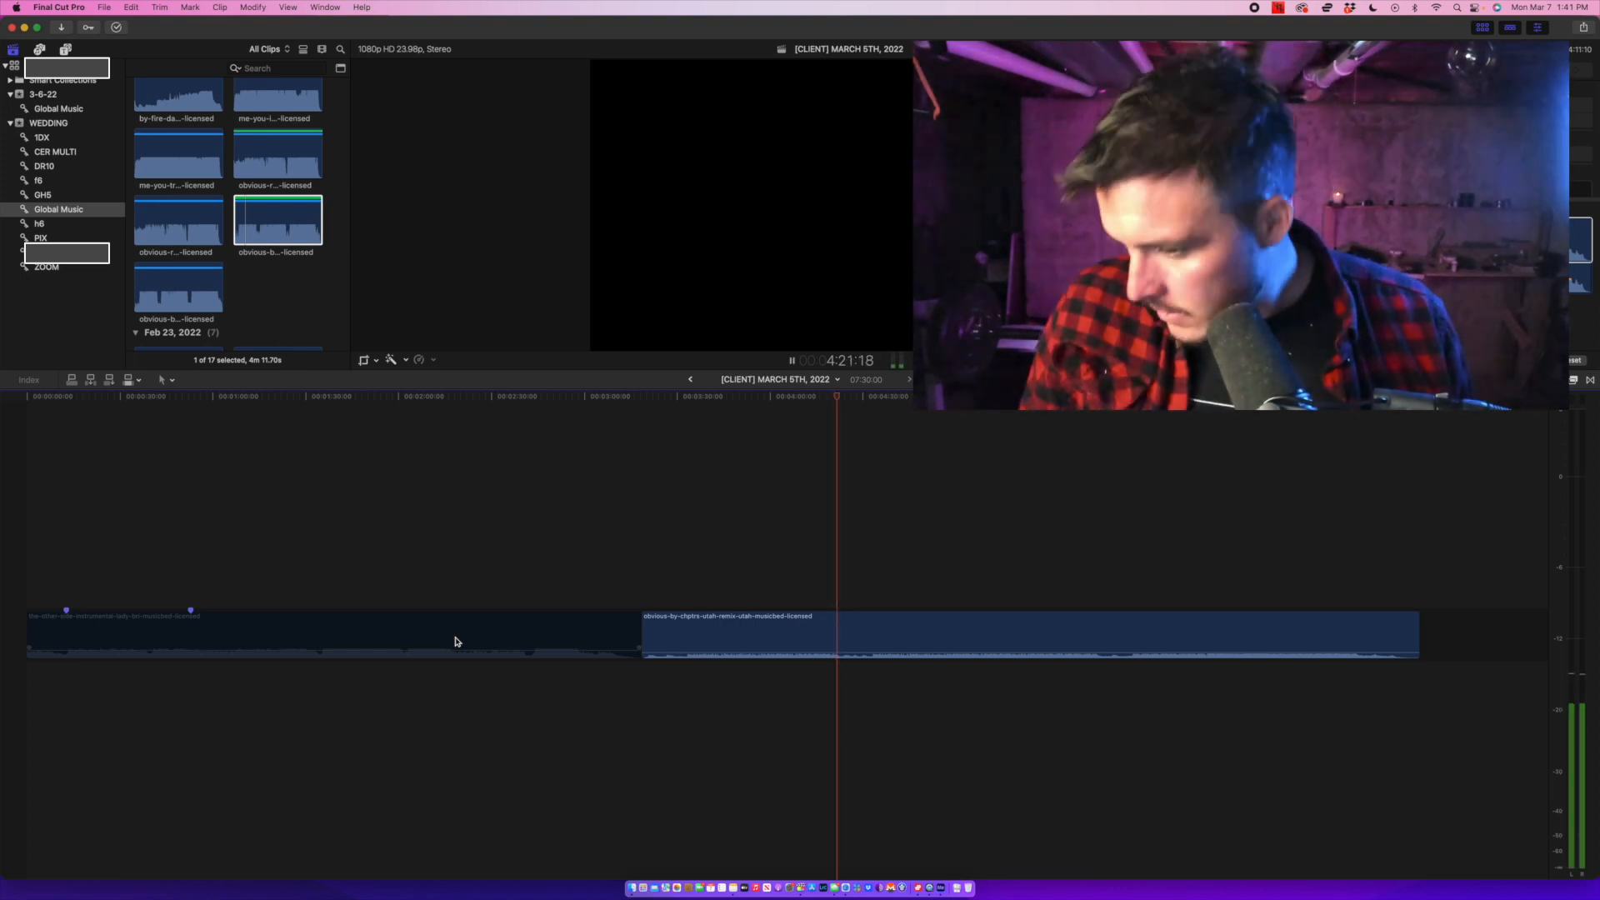
pyautogui.click(837, 565)
pyautogui.click(833, 565)
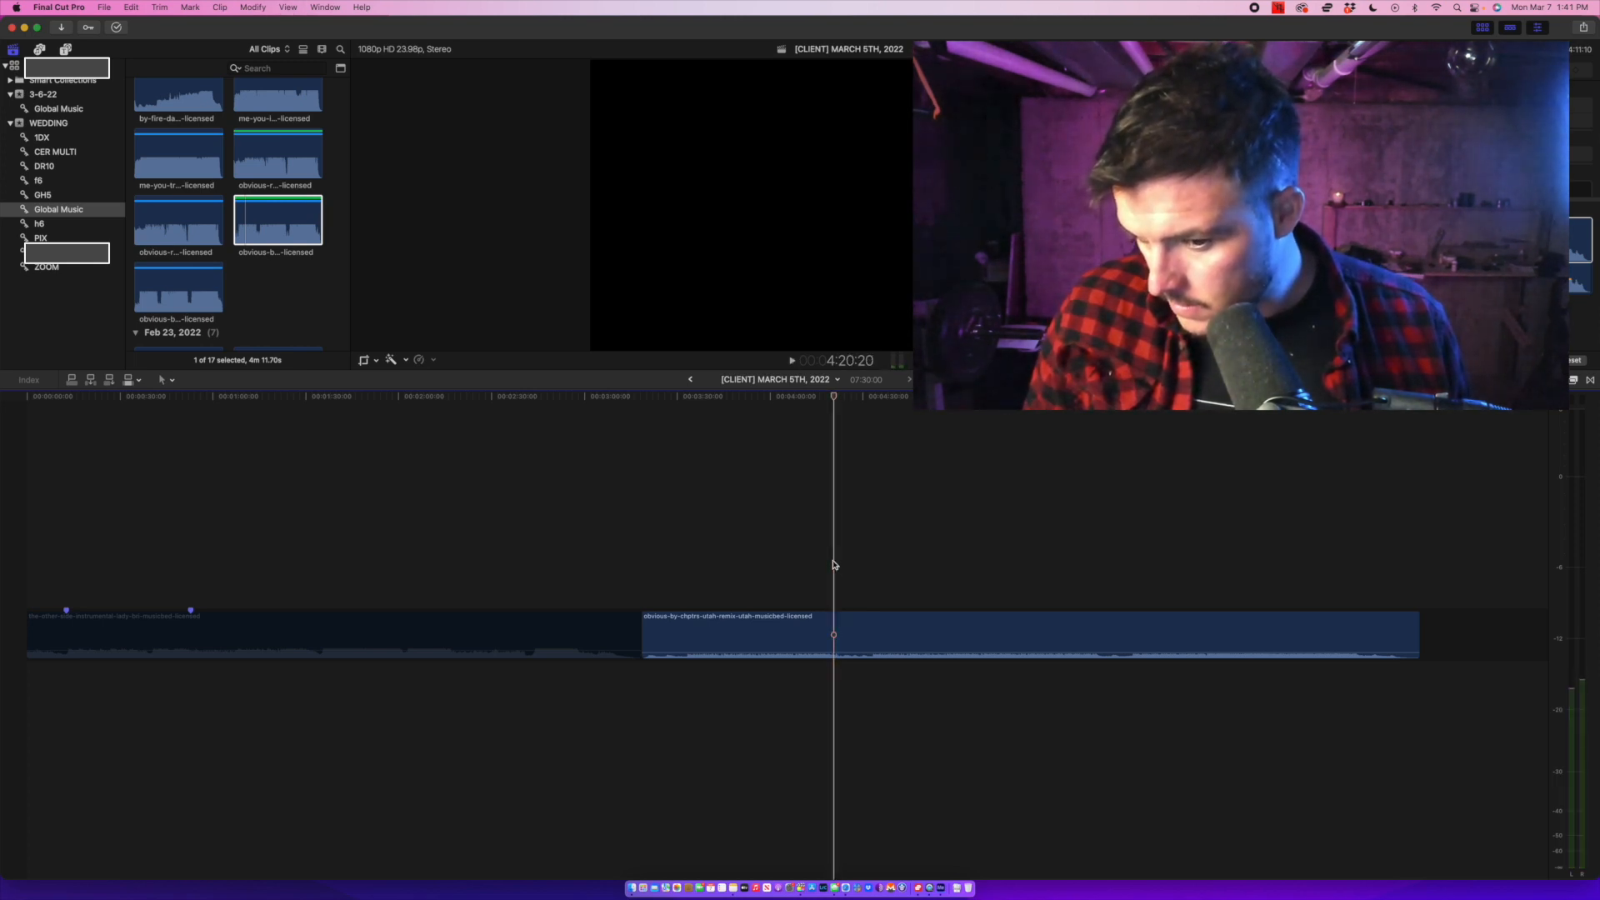
pyautogui.hotkey('alt', '[')
pyautogui.click(927, 637)
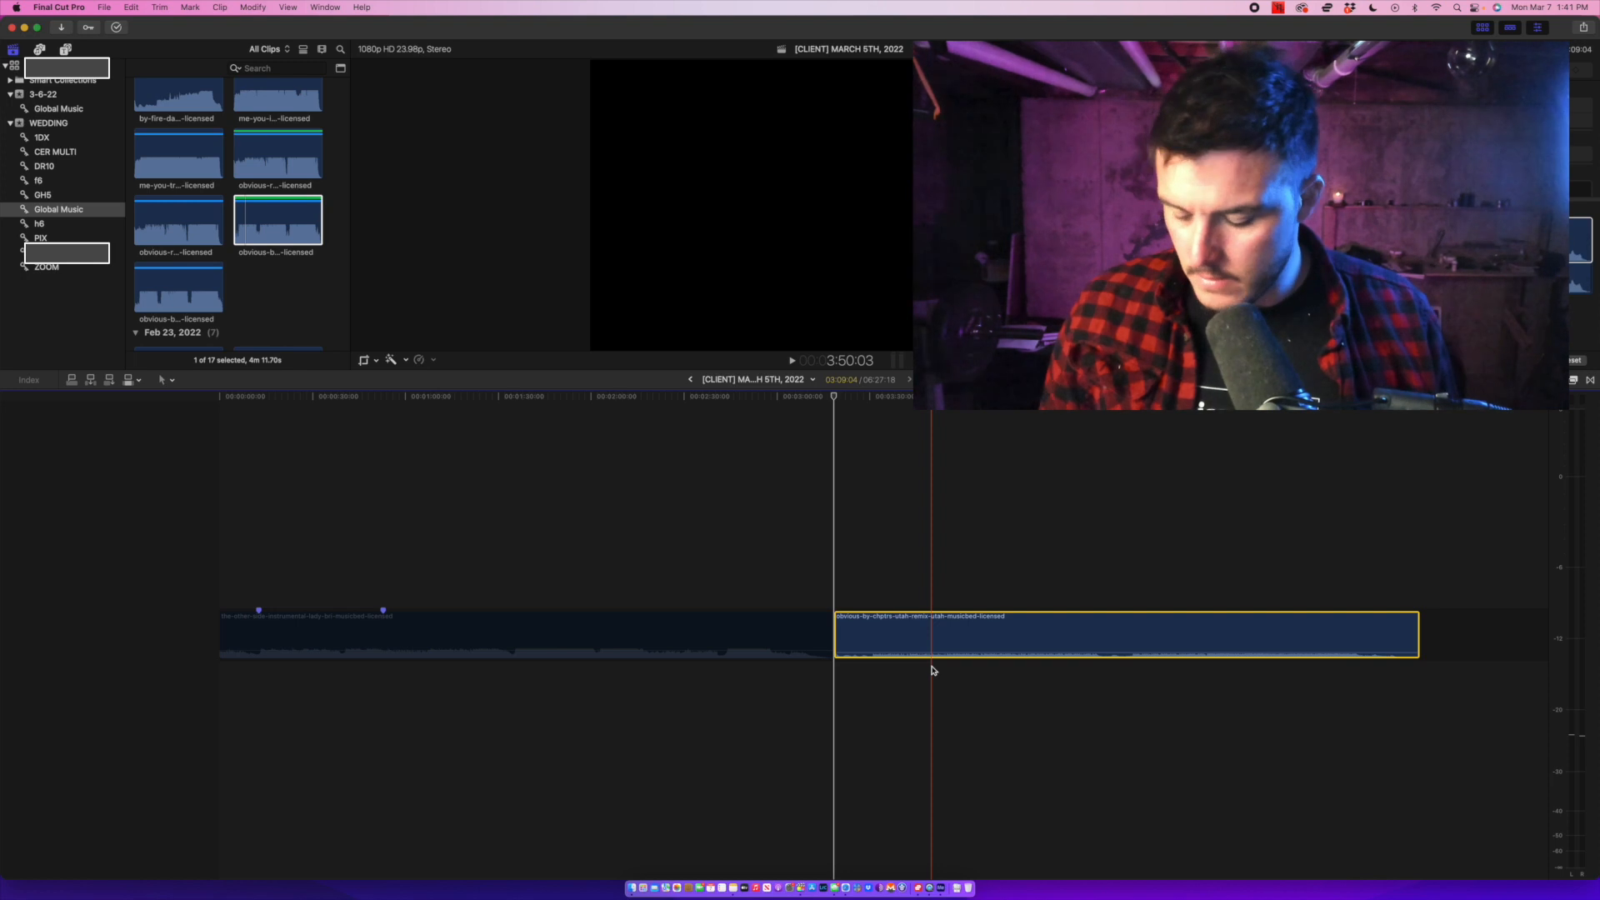
# Play the trimmed remix from its new start and slightly raise the clip's volume level.
pyautogui.press('space')
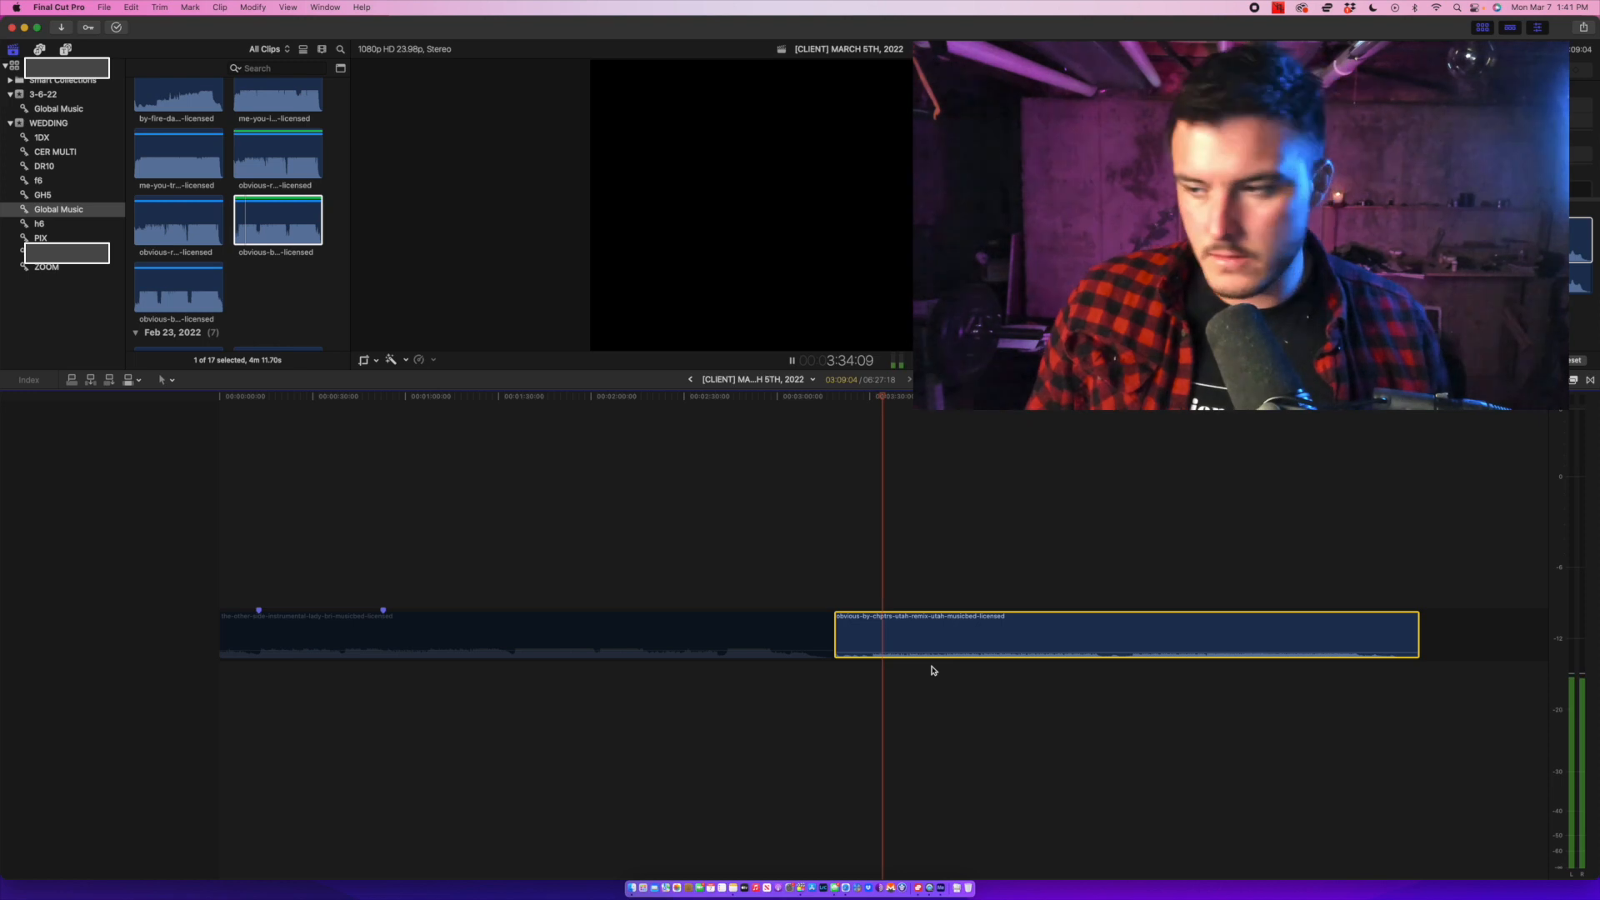
pyautogui.press('space')
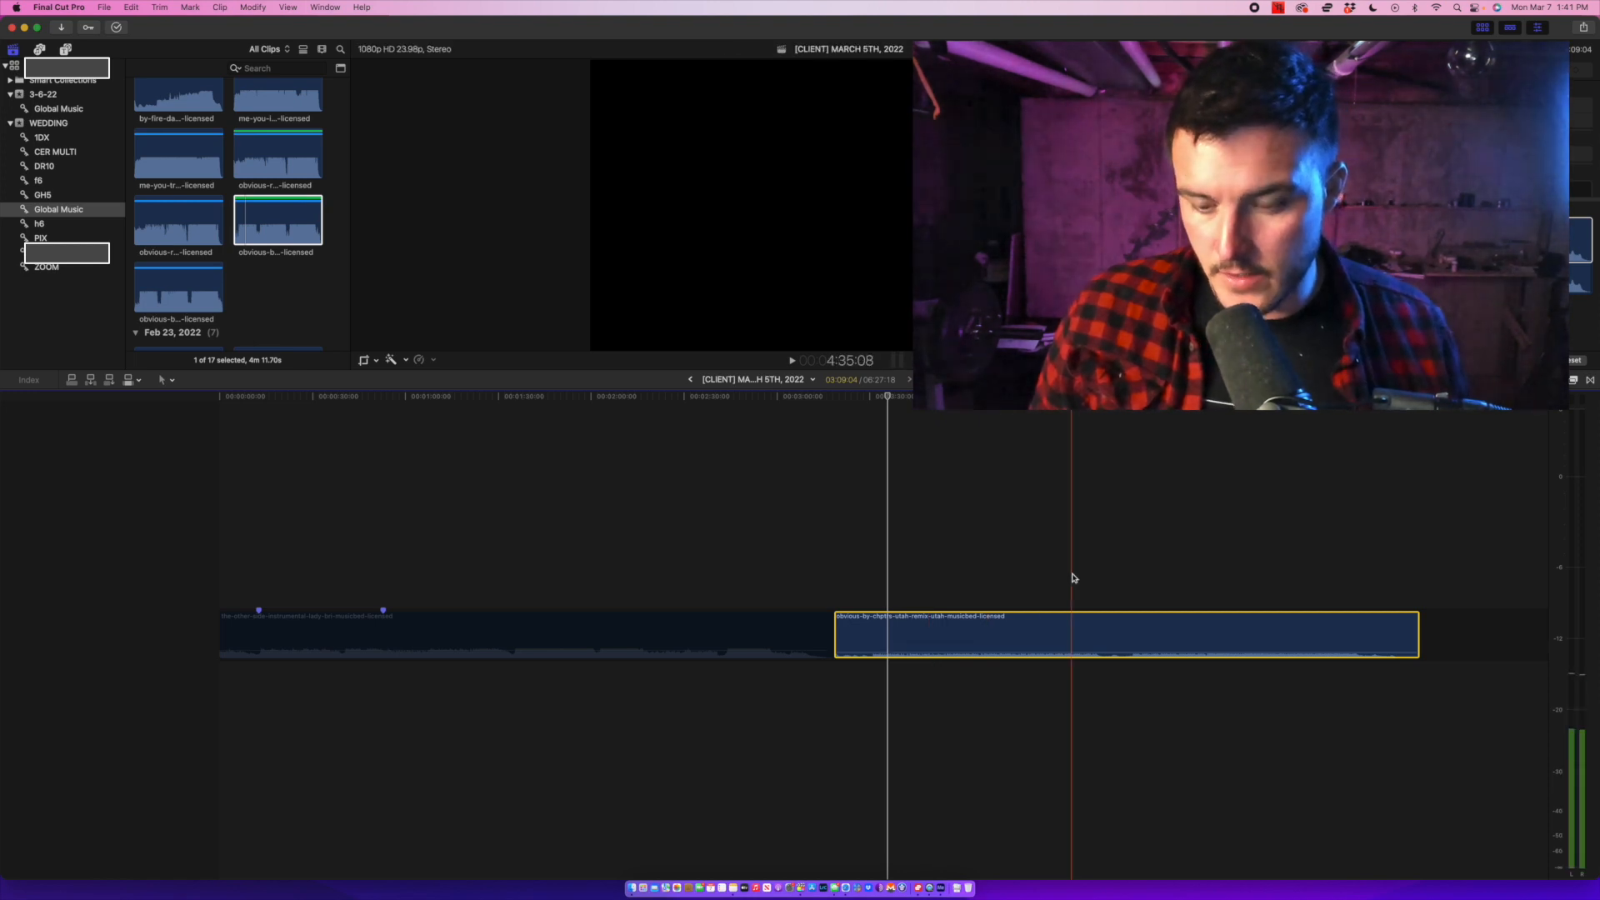
pyautogui.press('super+equal')
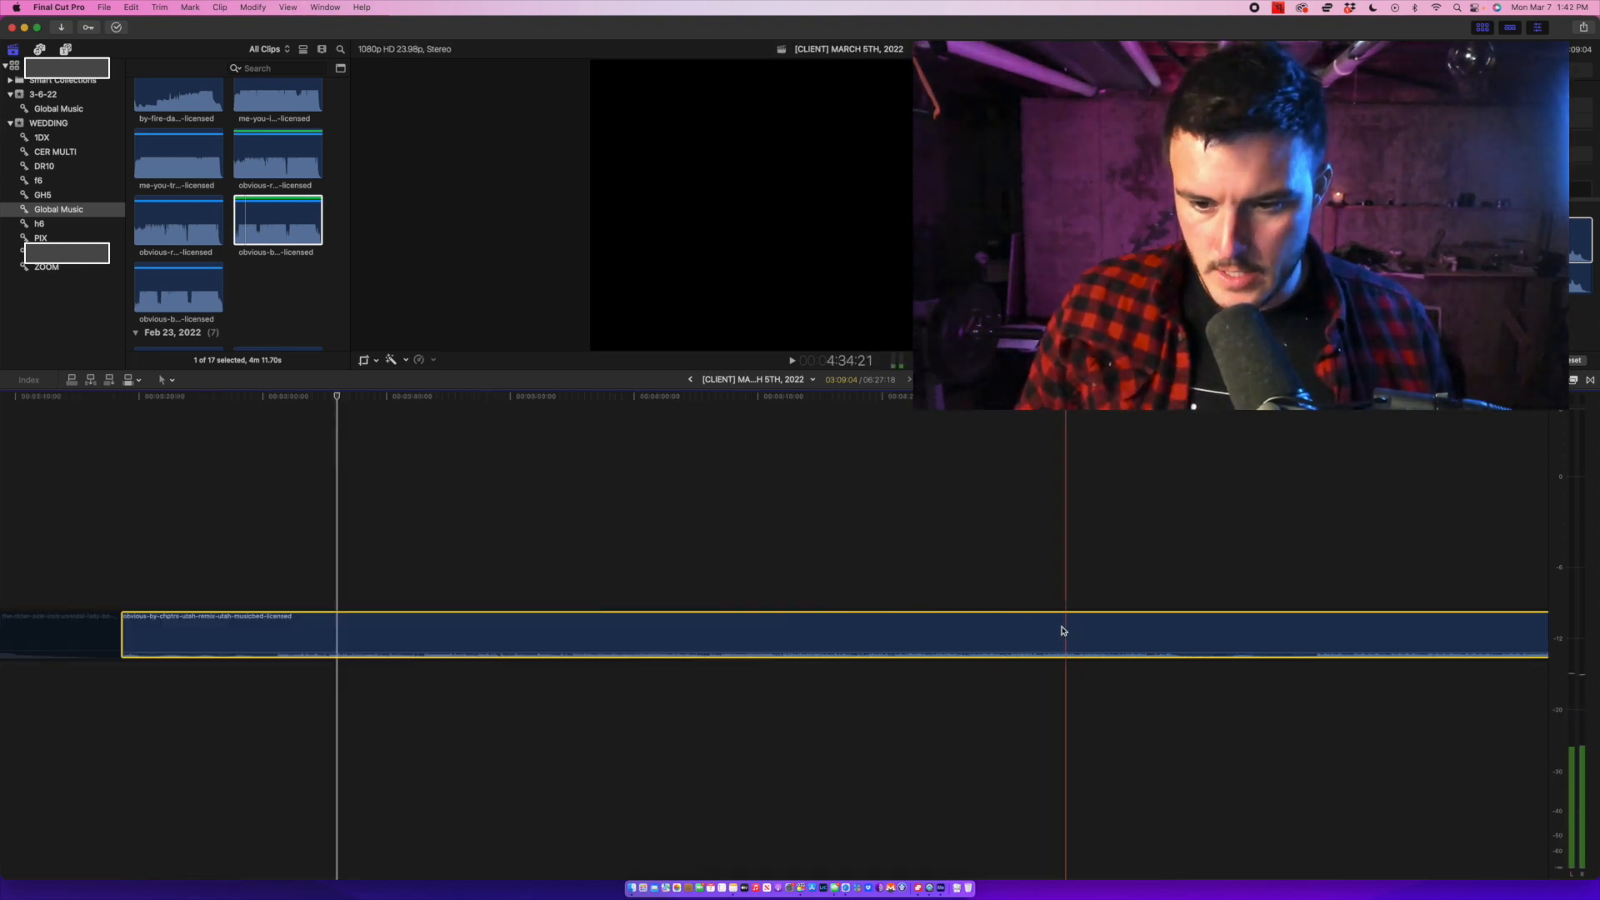
pyautogui.moveTo(1054, 652); pyautogui.dragTo(1055, 650)
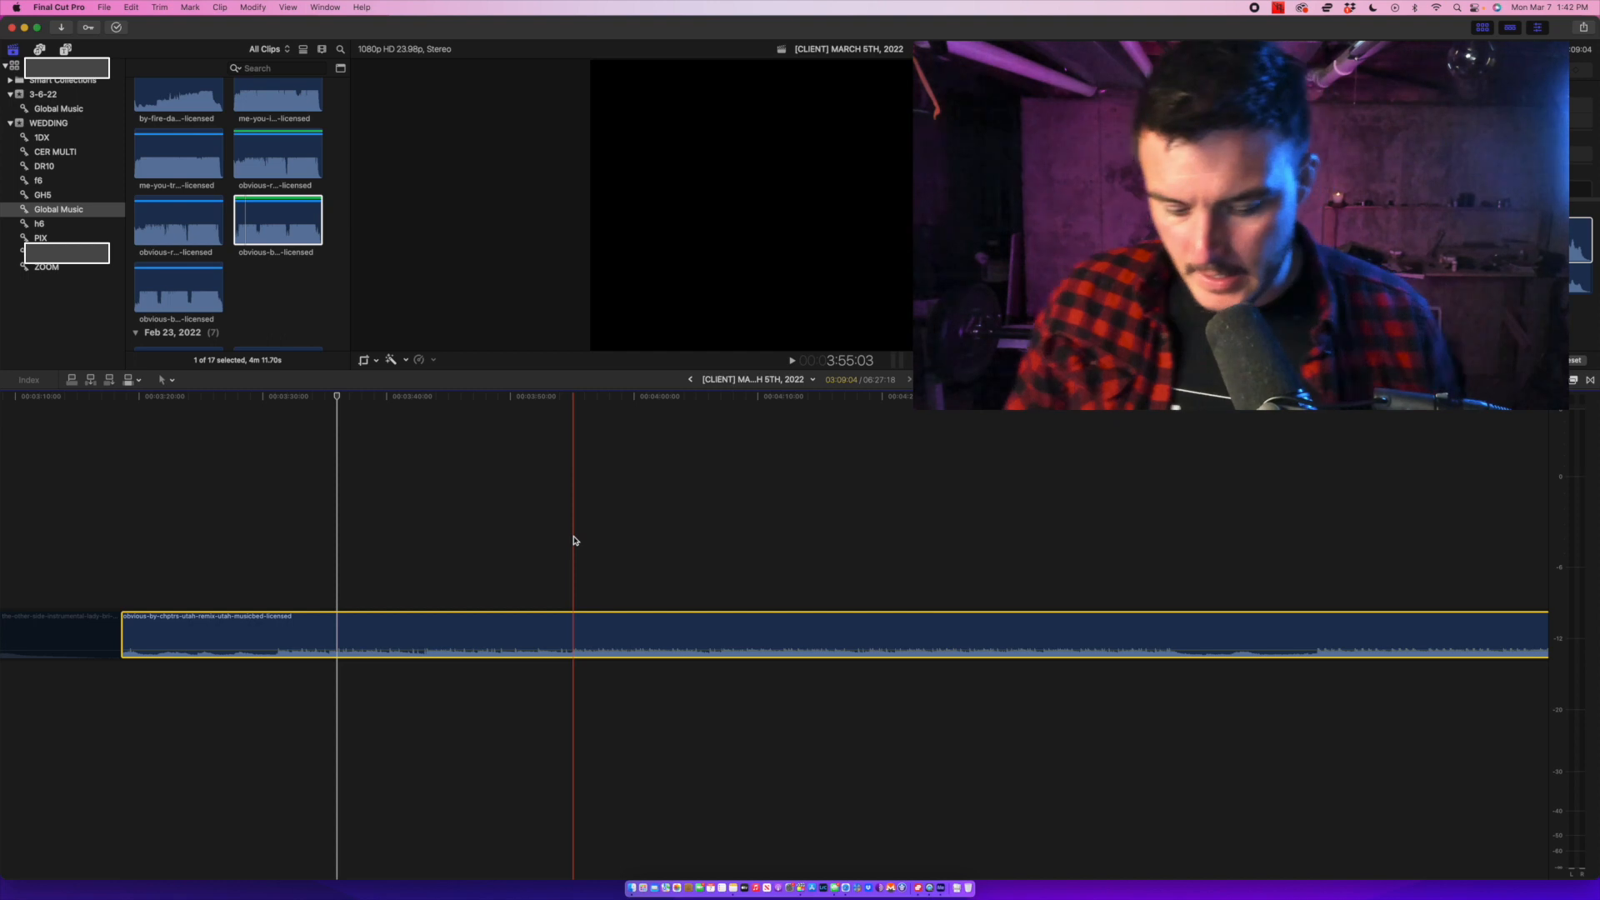
# Raise the system sound volume by several levels and play the remix from its quieter section at about 4:47.
pyautogui.press('XF86AudioRaiseVolume')
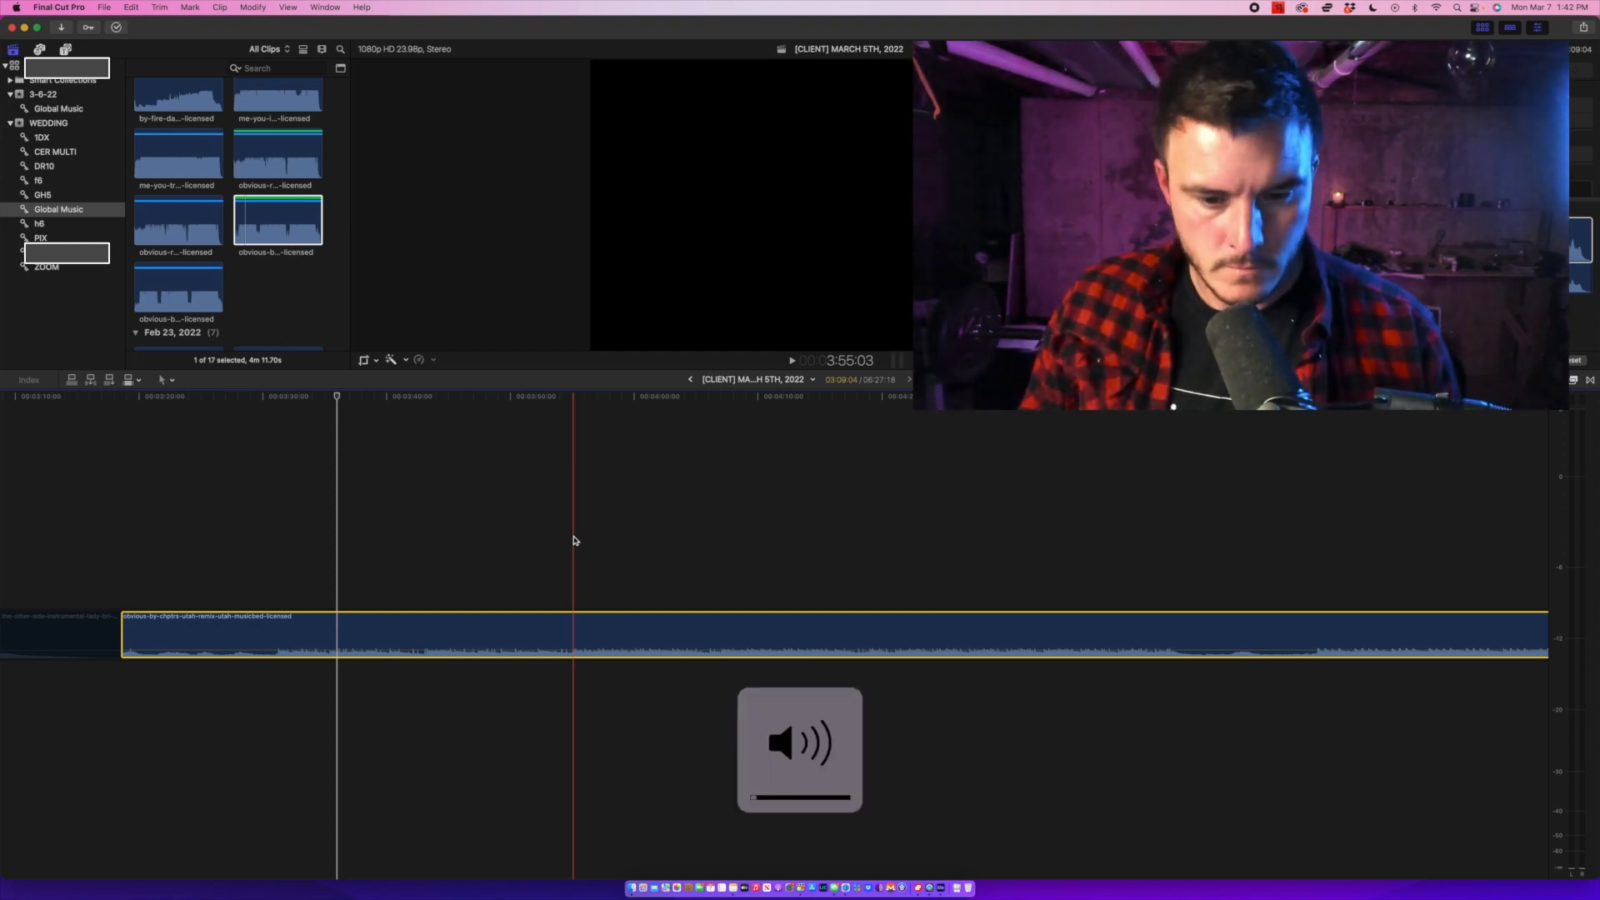
pyautogui.press('XF86AudioRaiseVolume')
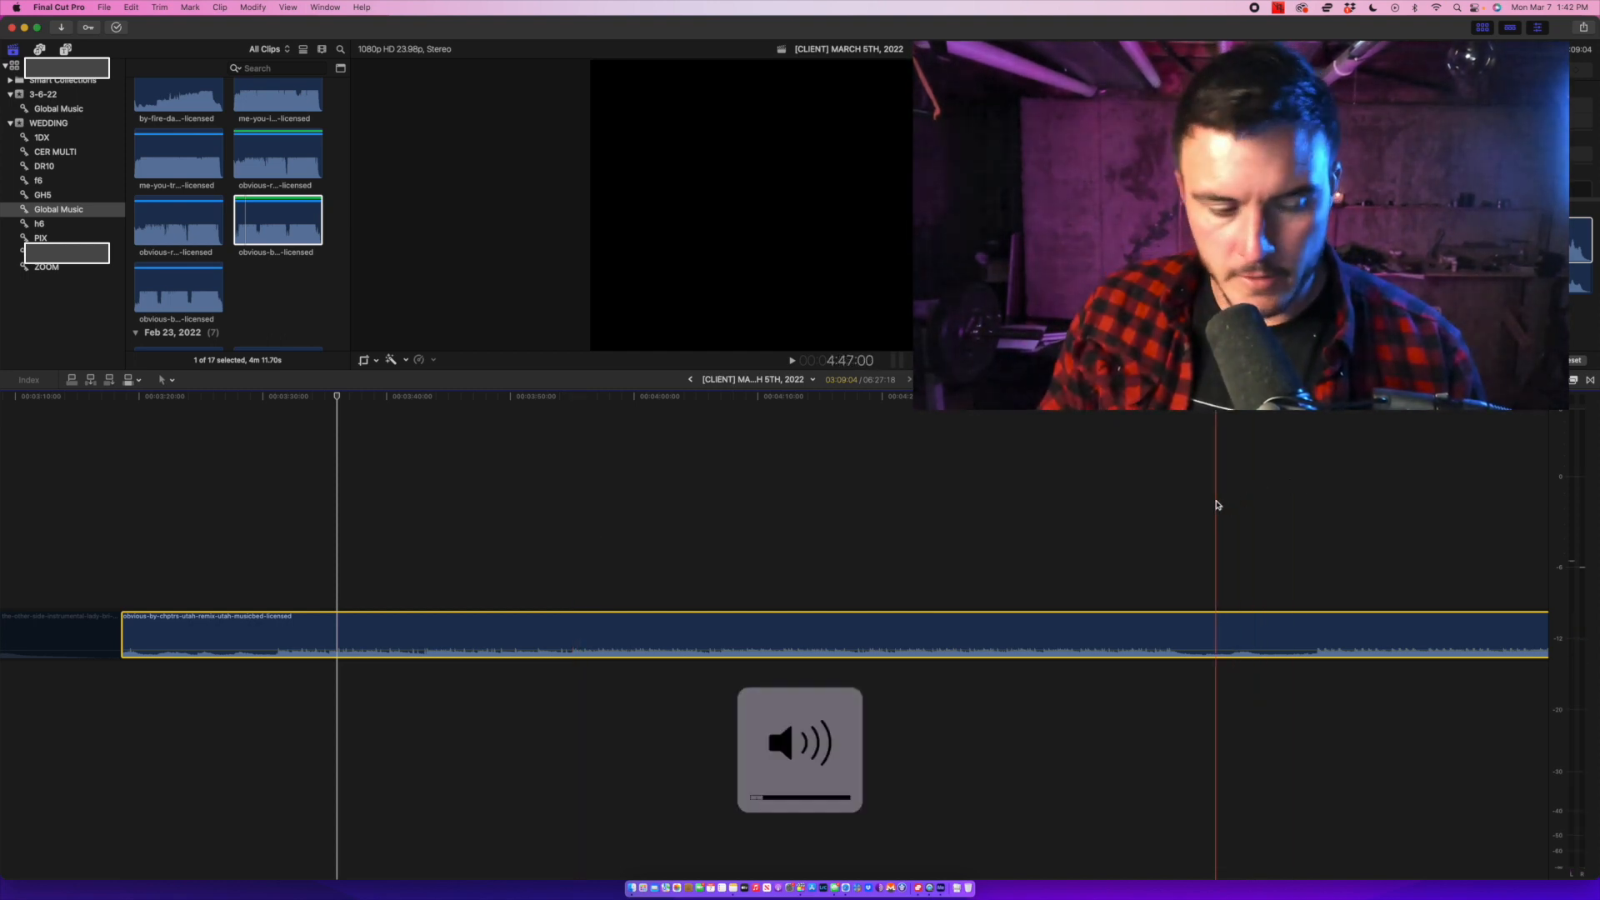
pyautogui.press('XF86AudioRaiseVolume')
pyautogui.press('XF86AudioRaiseVolume')
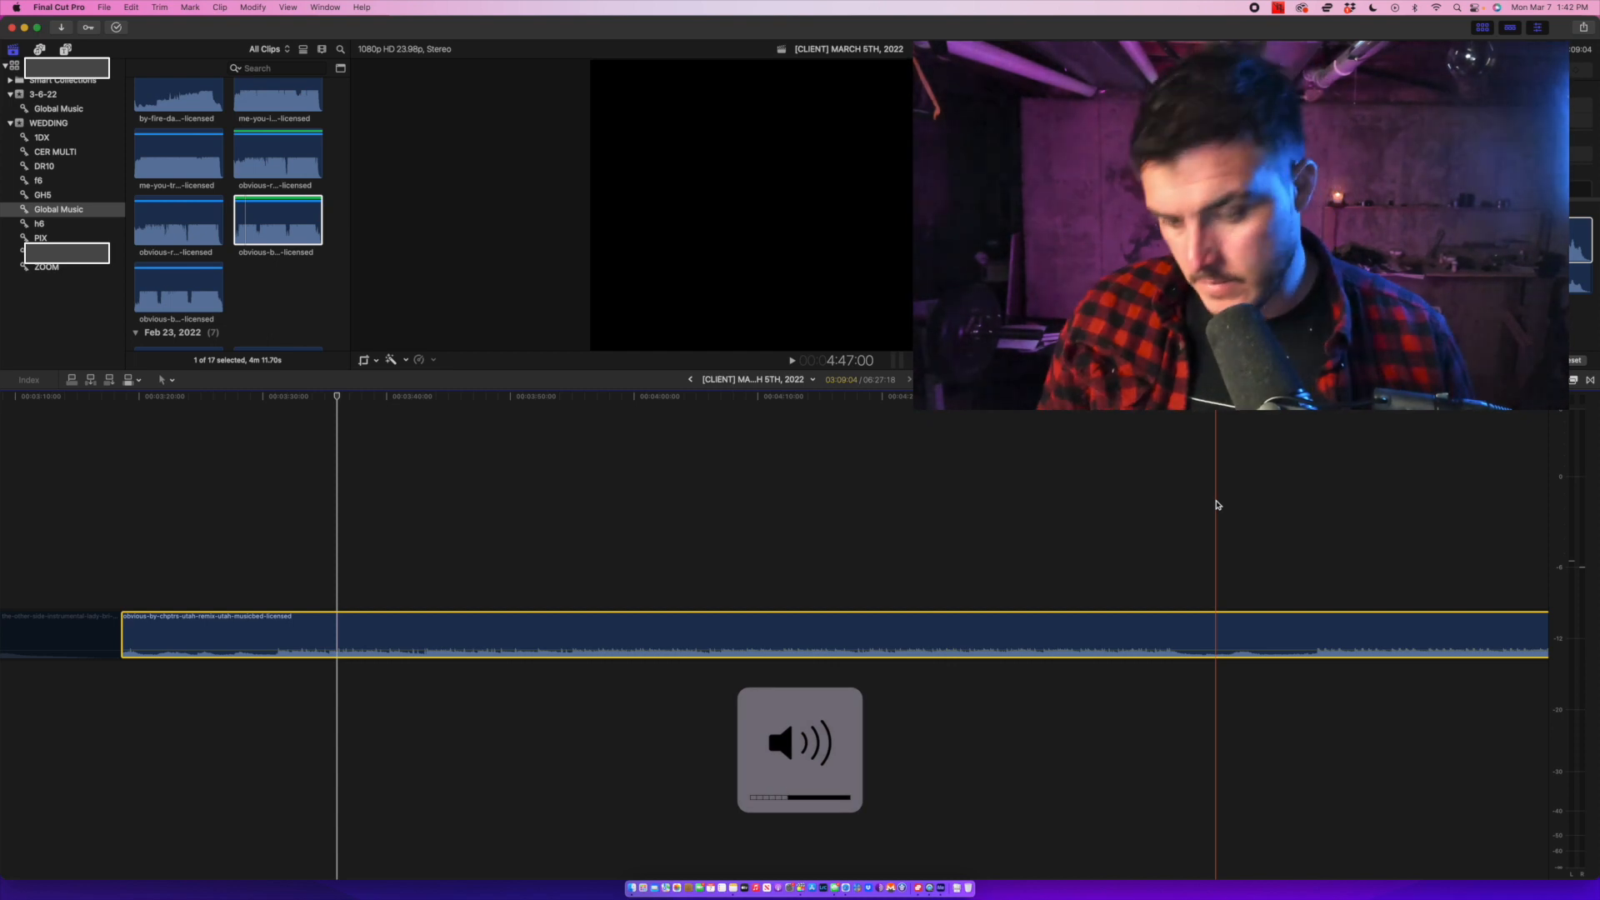
pyautogui.press('space')
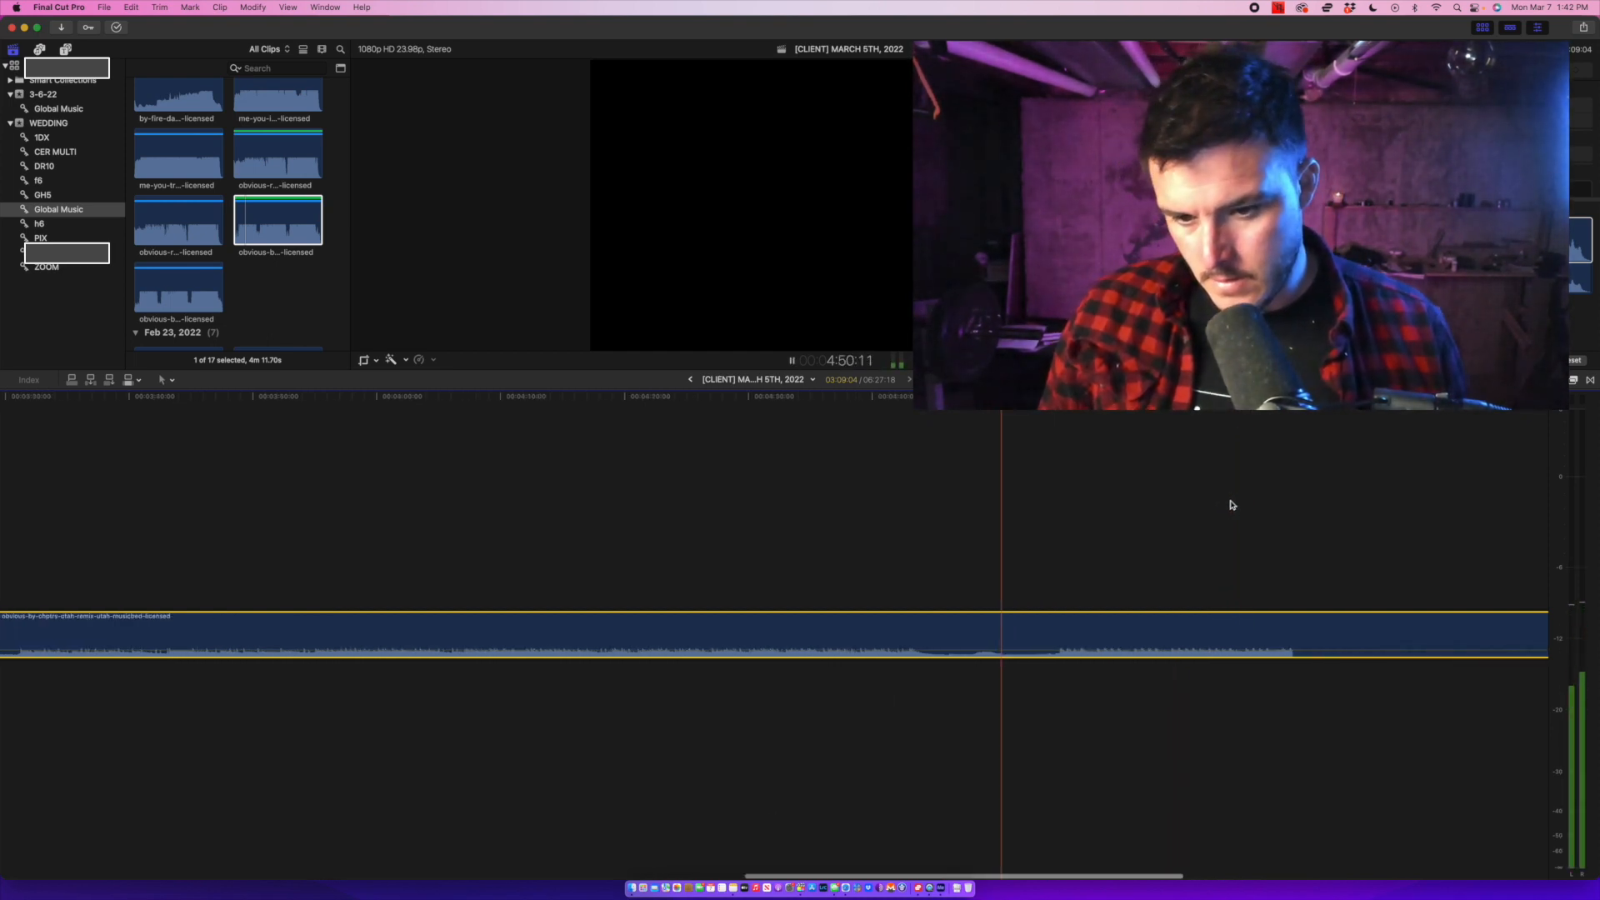
pyautogui.hscroll(-9, 1233, 505)
pyautogui.press('space')
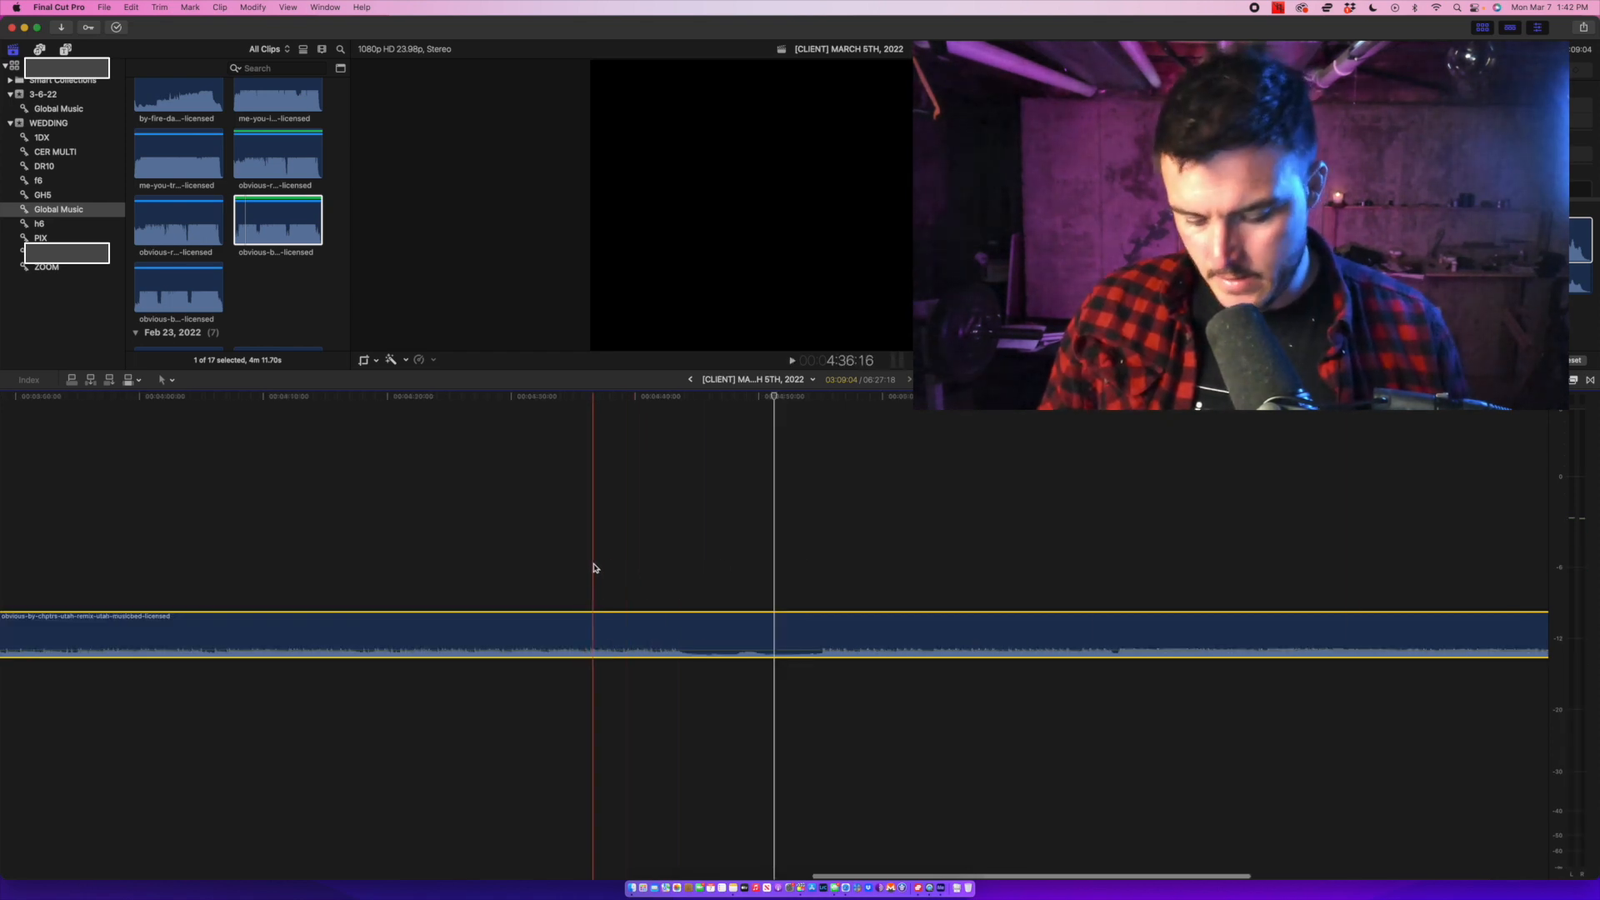
# Return to the start of the remix clip and play its opening.
pyautogui.press('Up')
pyautogui.press('space')
pyautogui.hscroll(3, 785, 598)
pyautogui.press('space')
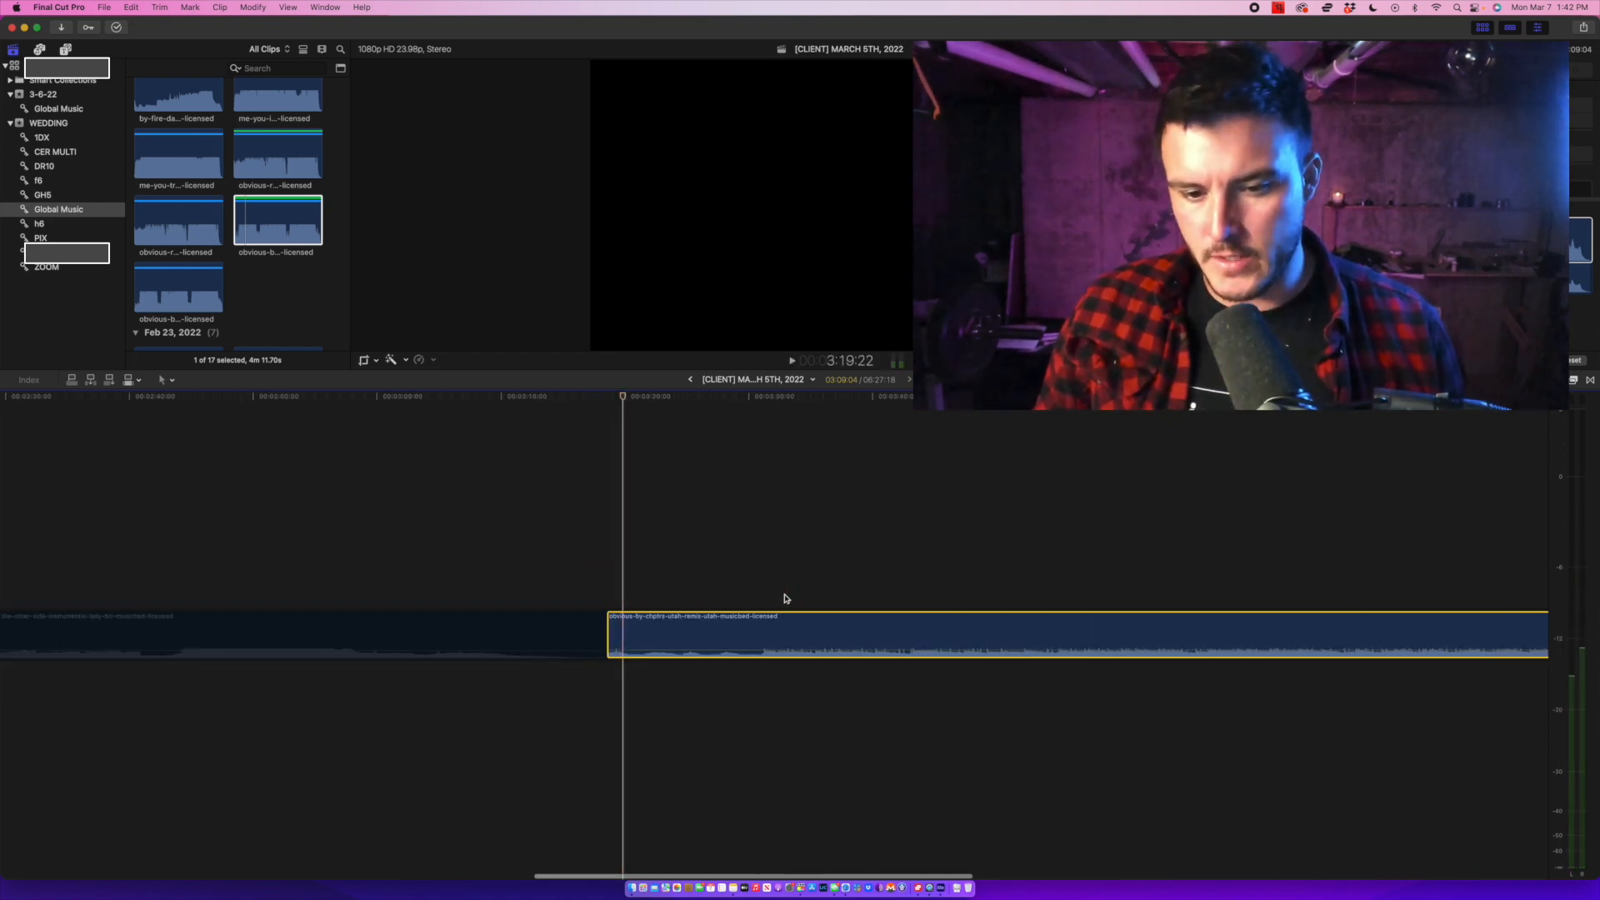
# Trim the start of the obvious remix clip to 4:45:21, set its volume to -2.0 dB, and play it.
pyautogui.hscroll(5, 786, 597)
pyautogui.click(785, 597)
pyautogui.click(1147, 575)
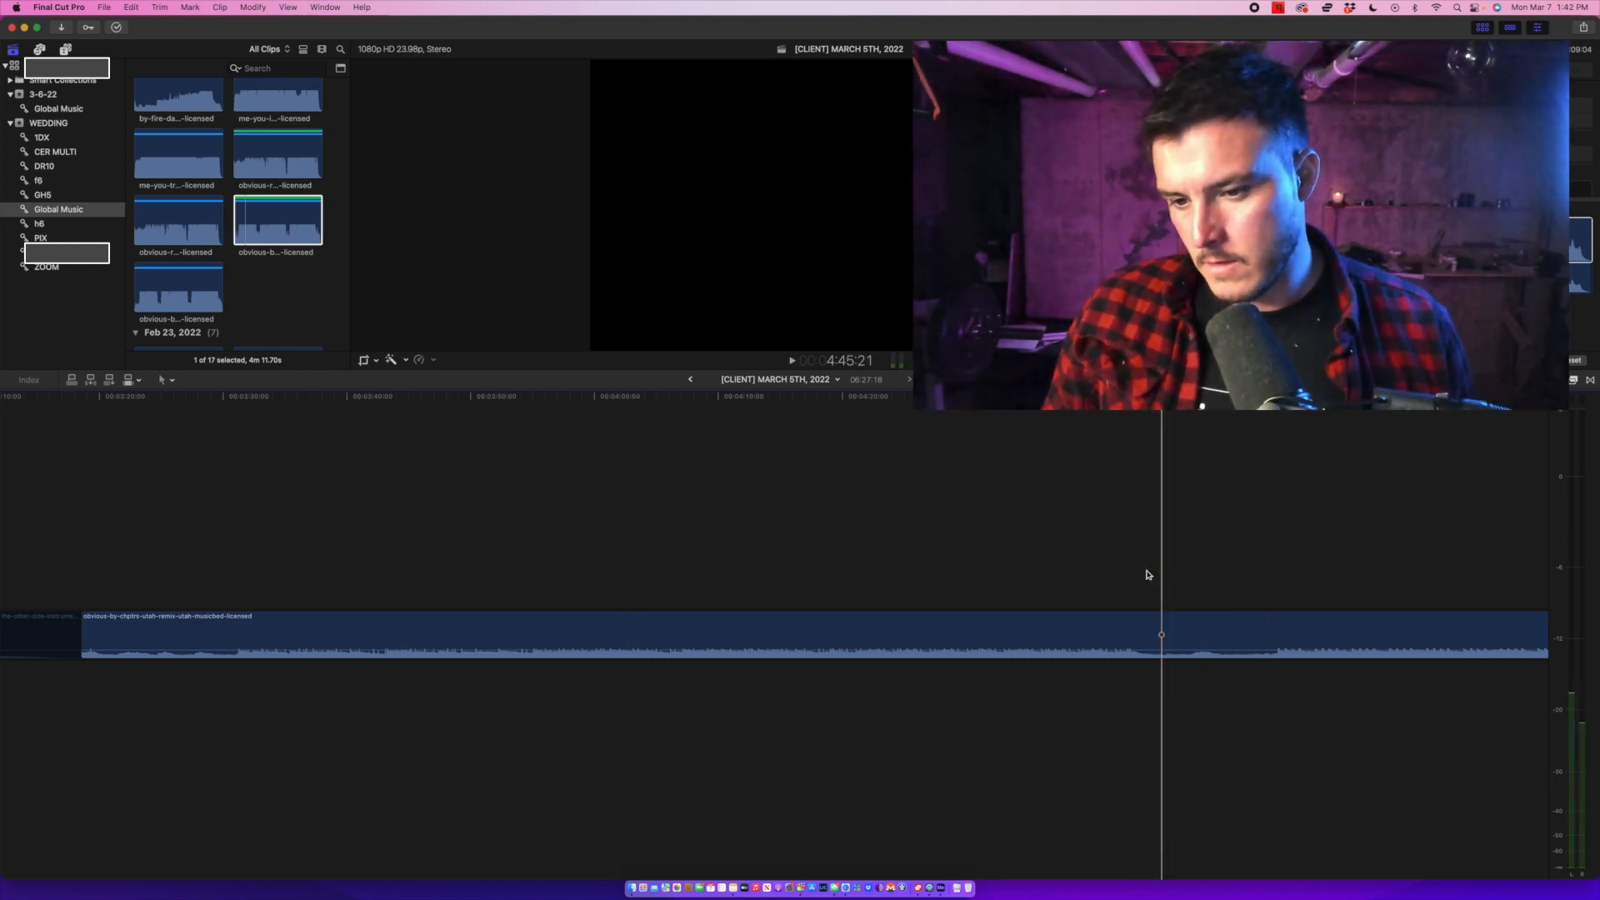
pyautogui.hotkey('alt', '[')
pyautogui.click(1317, 652)
pyautogui.press('space')
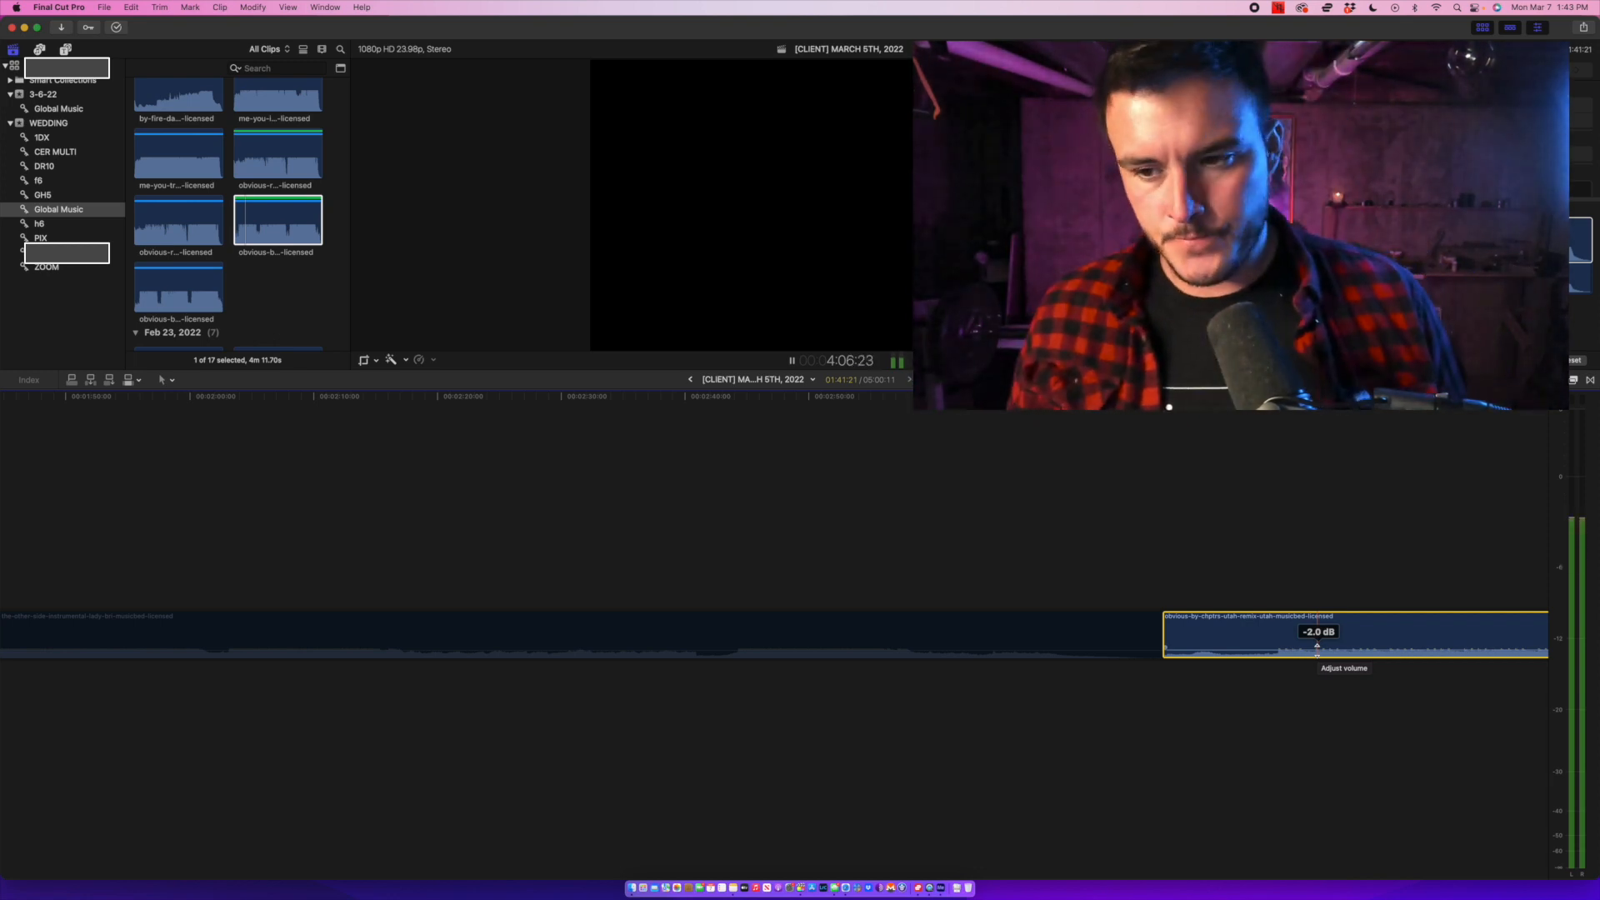
# Listen through the trimmed remix to its quieter ending at about 4:51, checking its place in the whole timeline.
pyautogui.hotkey('shift', 'z')
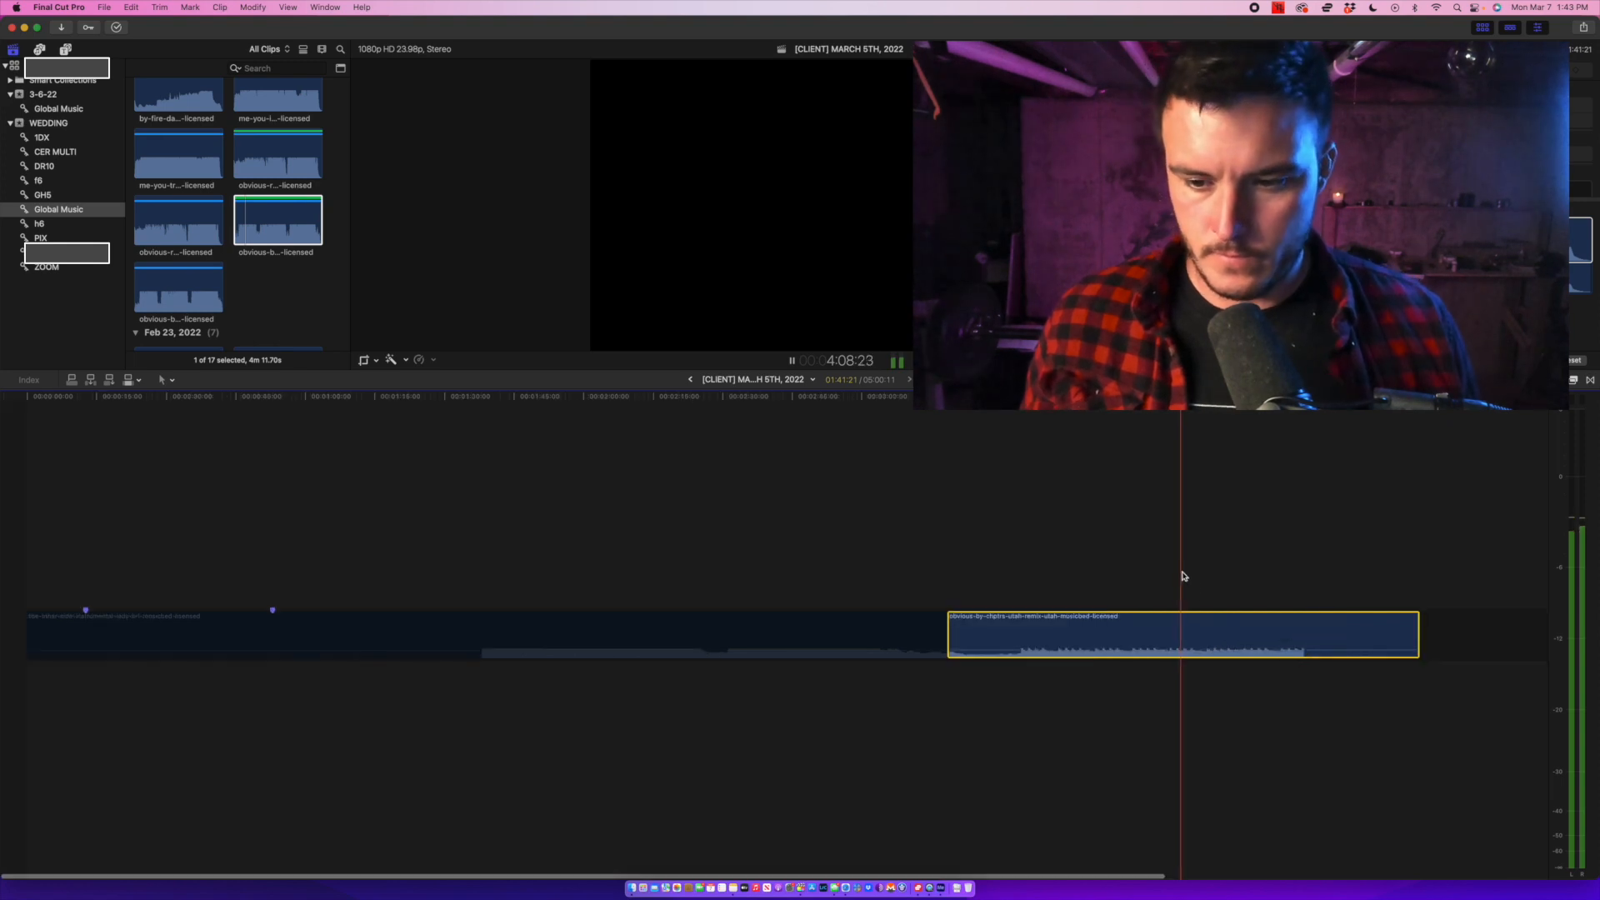
pyautogui.press('super+equal')
pyautogui.press('super+equal')
pyautogui.press('super+equal')
pyautogui.press('super+equal')
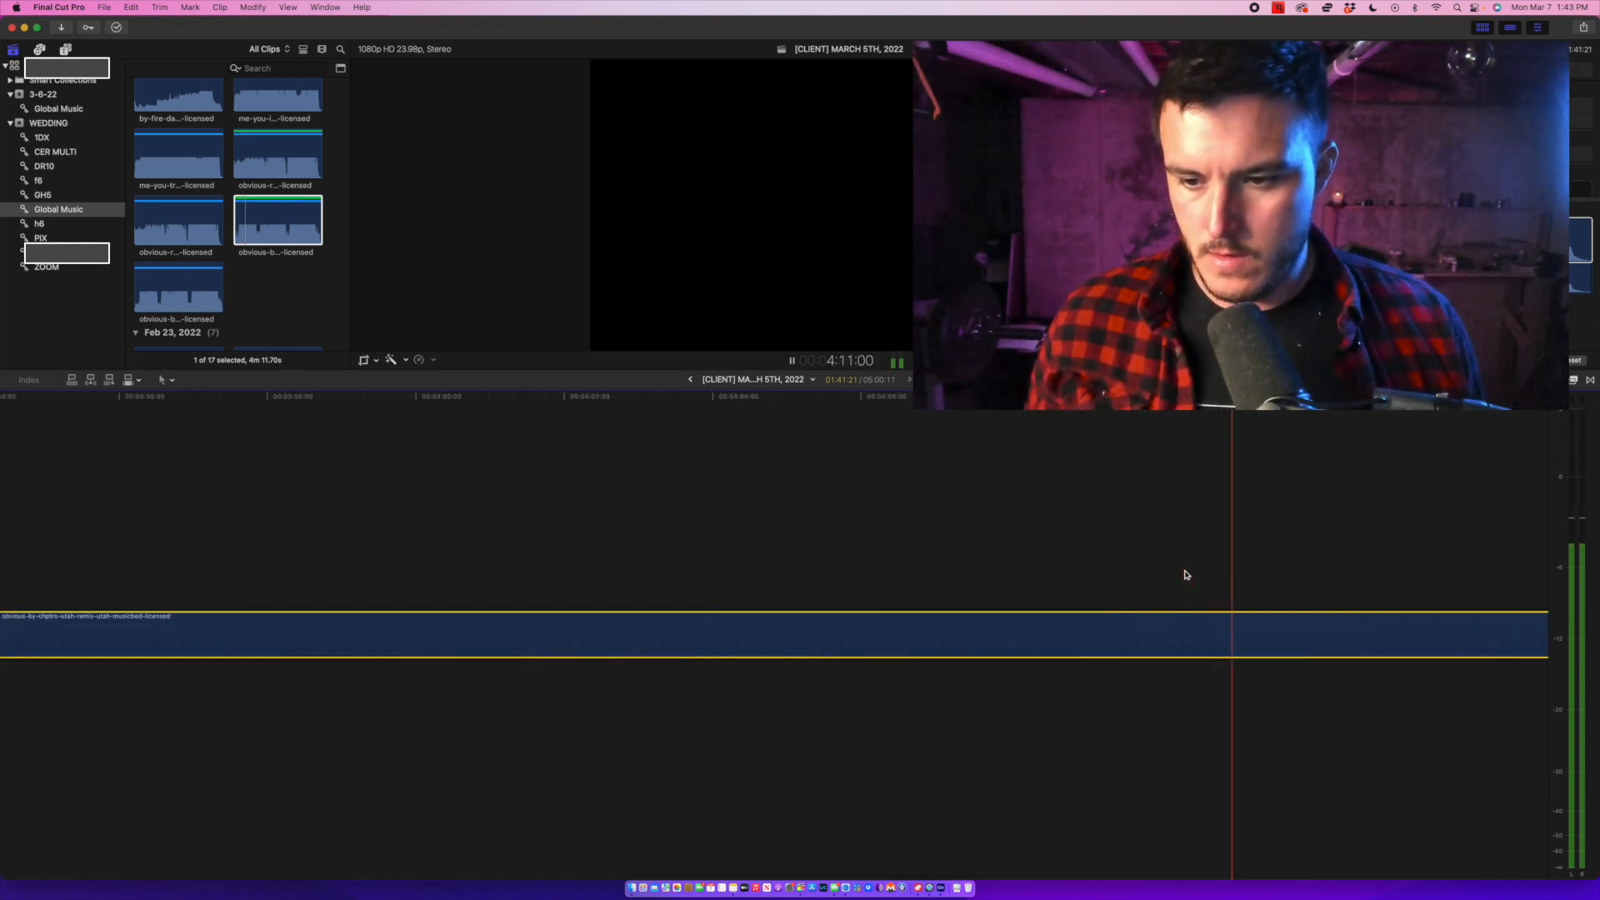
pyautogui.hscroll(7, 1195, 574)
pyautogui.press('super+minus')
pyautogui.press('super+minus')
pyautogui.press('super+minus')
pyautogui.press('super+minus')
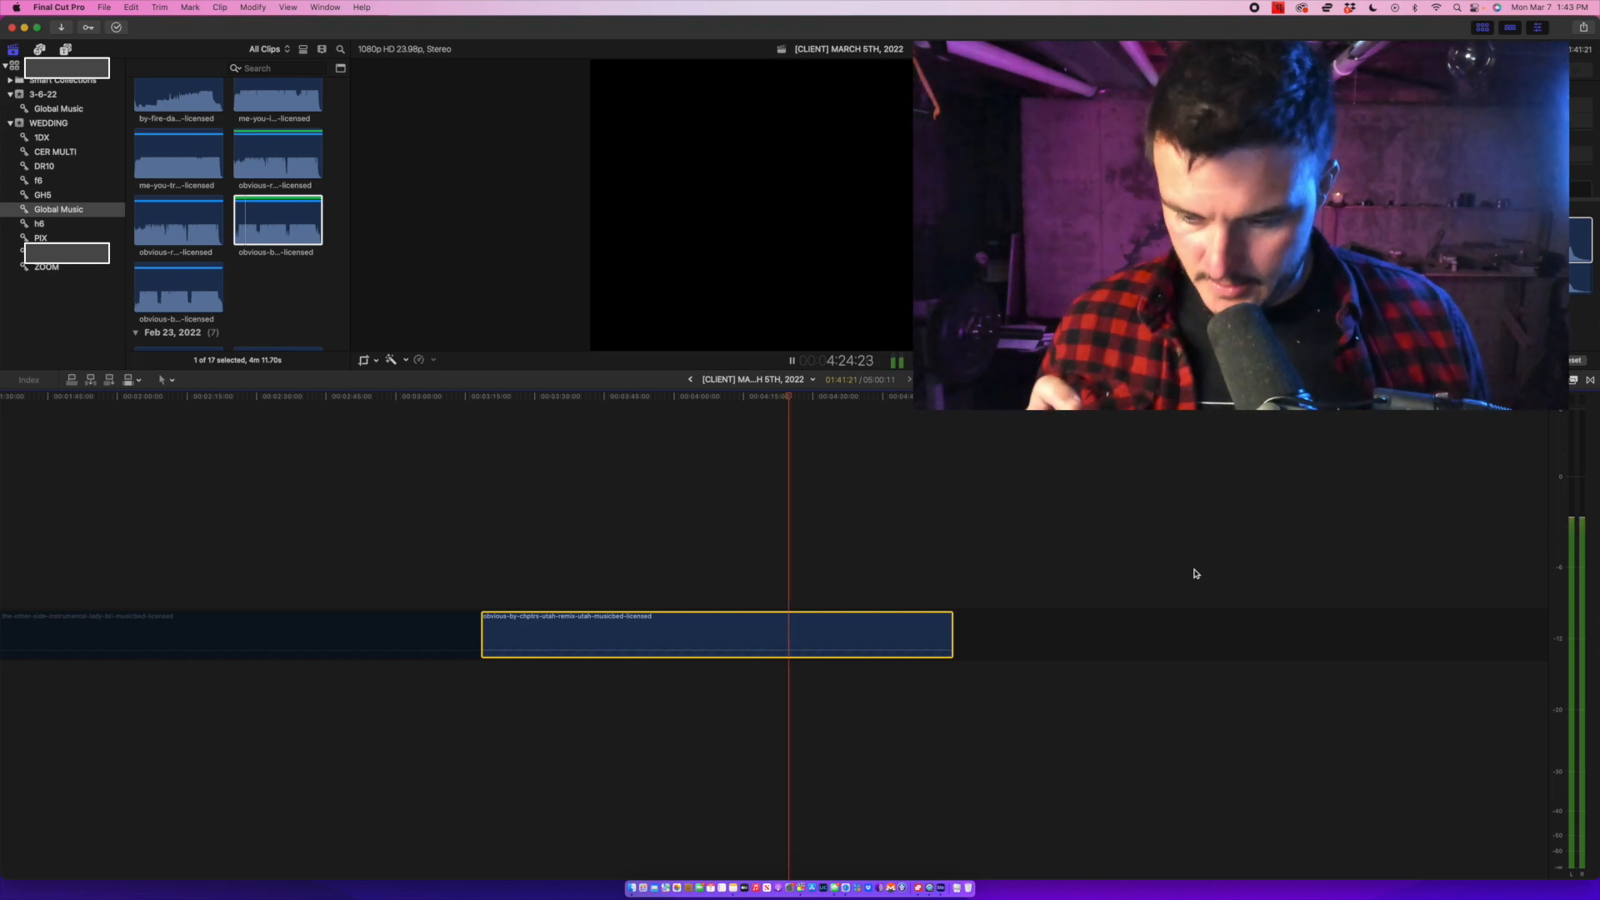
pyautogui.press('space')
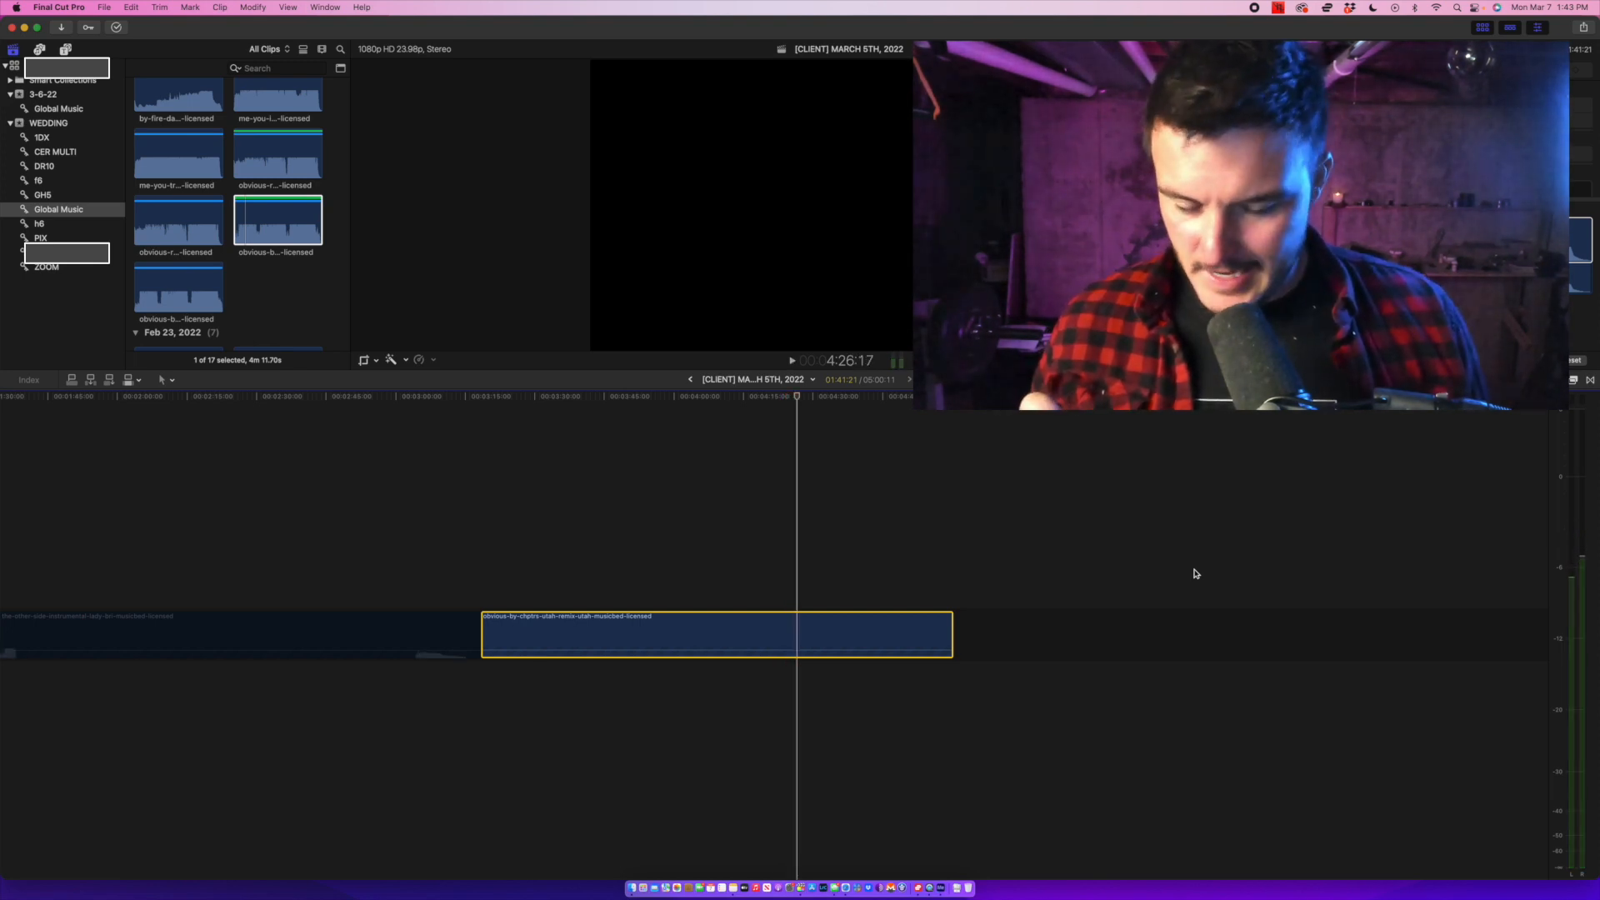
pyautogui.press('space')
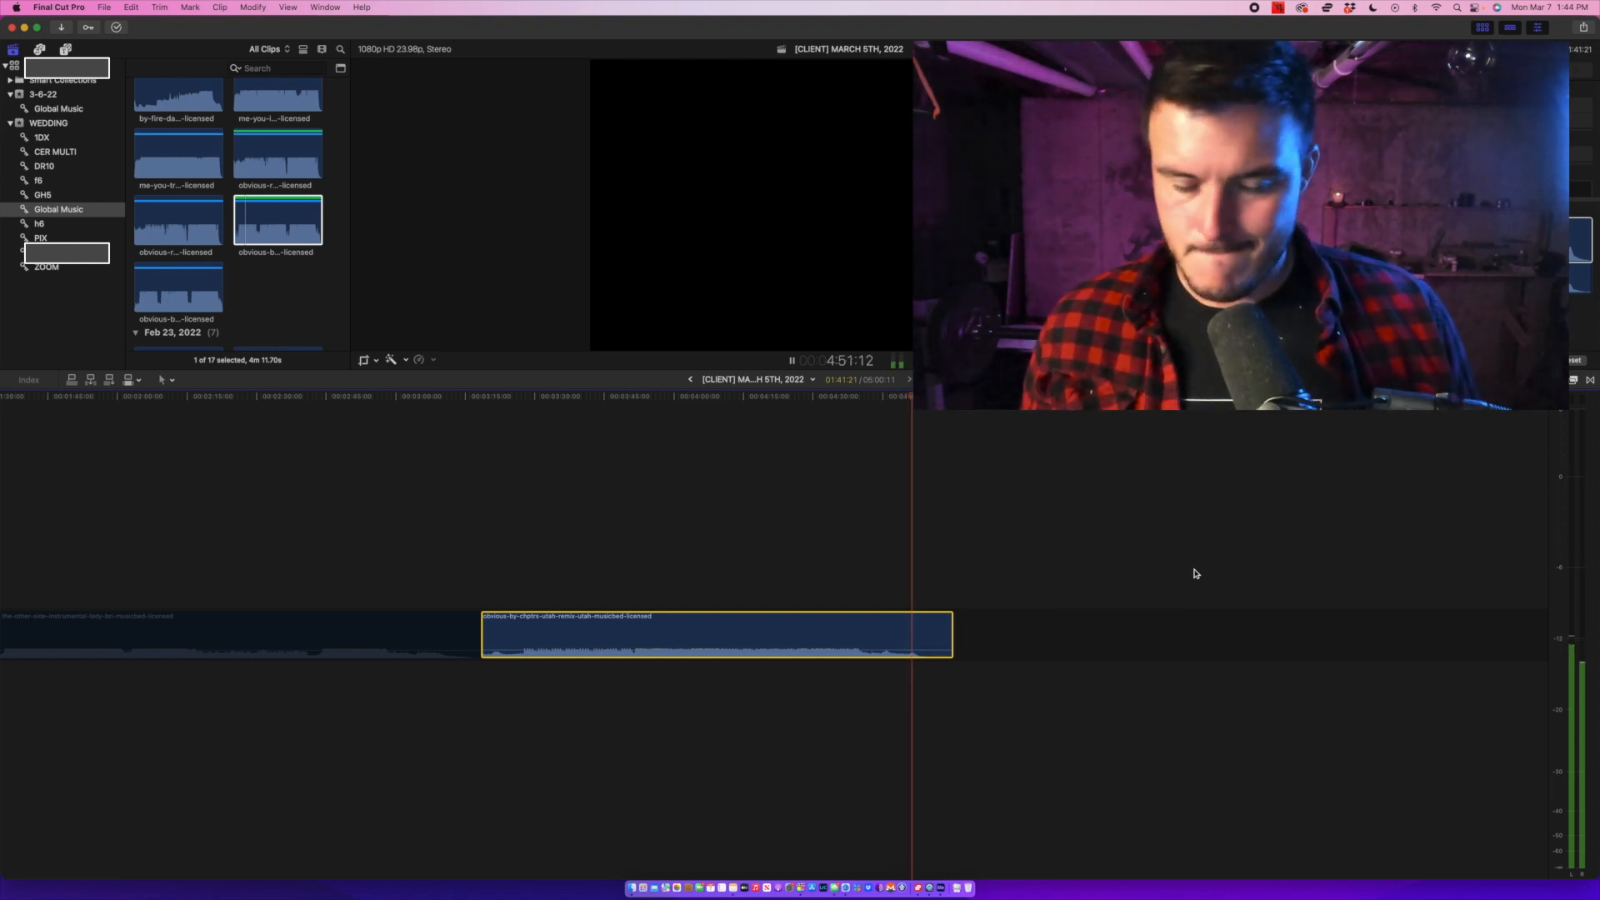
pyautogui.press('space')
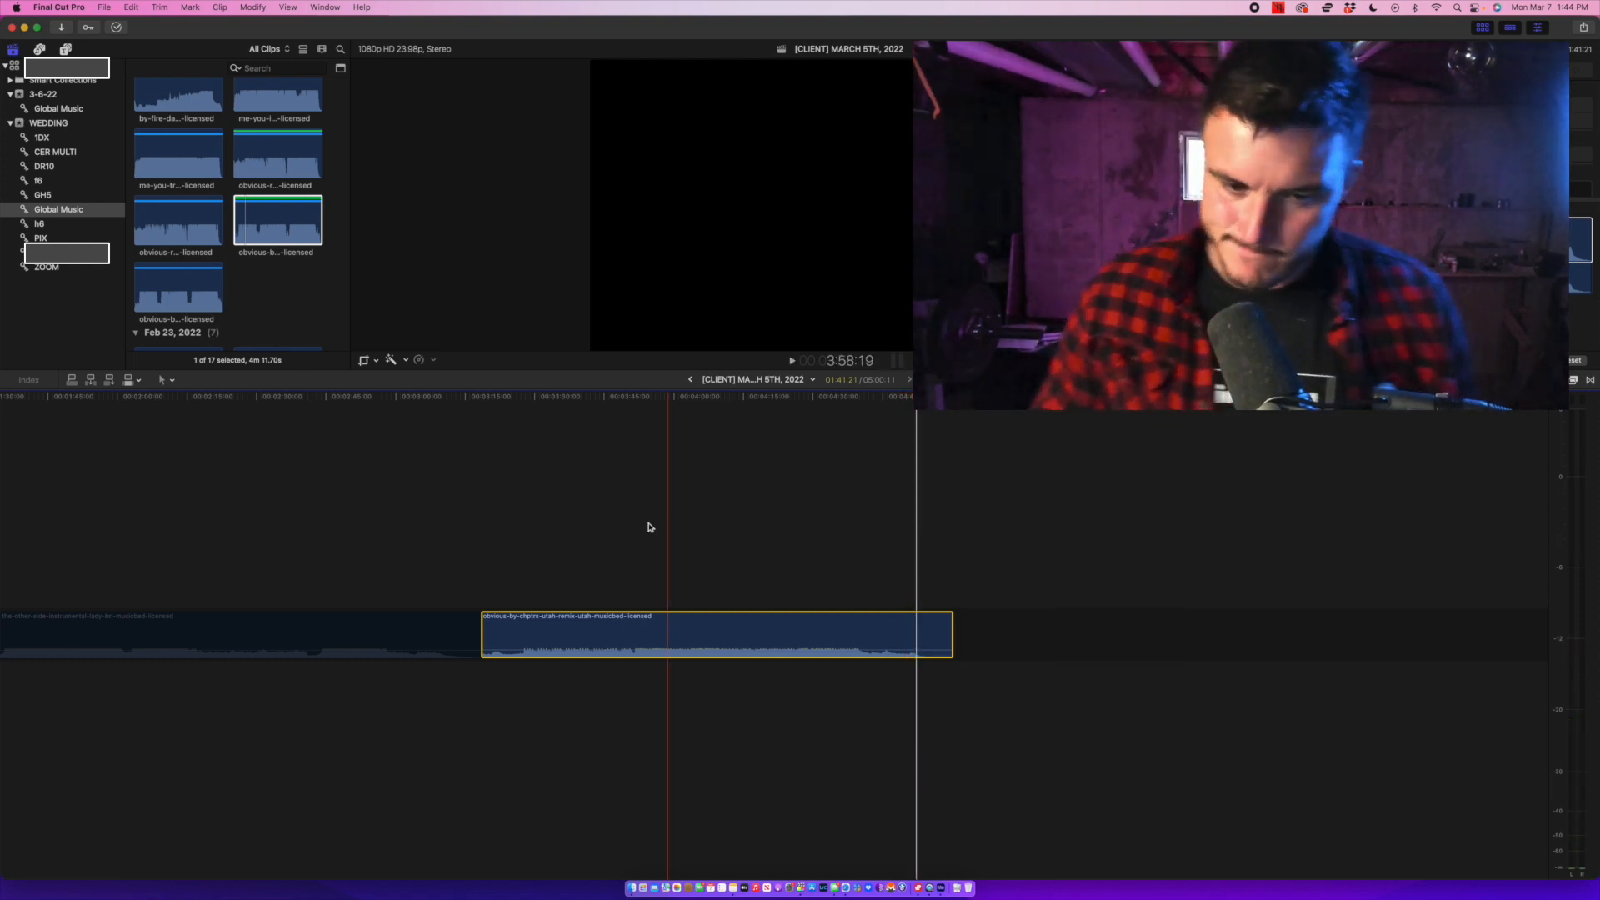
# Play the remix from about 3:42 to find the edit point and split the clip at 3:51:14.
pyautogui.click(590, 535)
pyautogui.press('space')
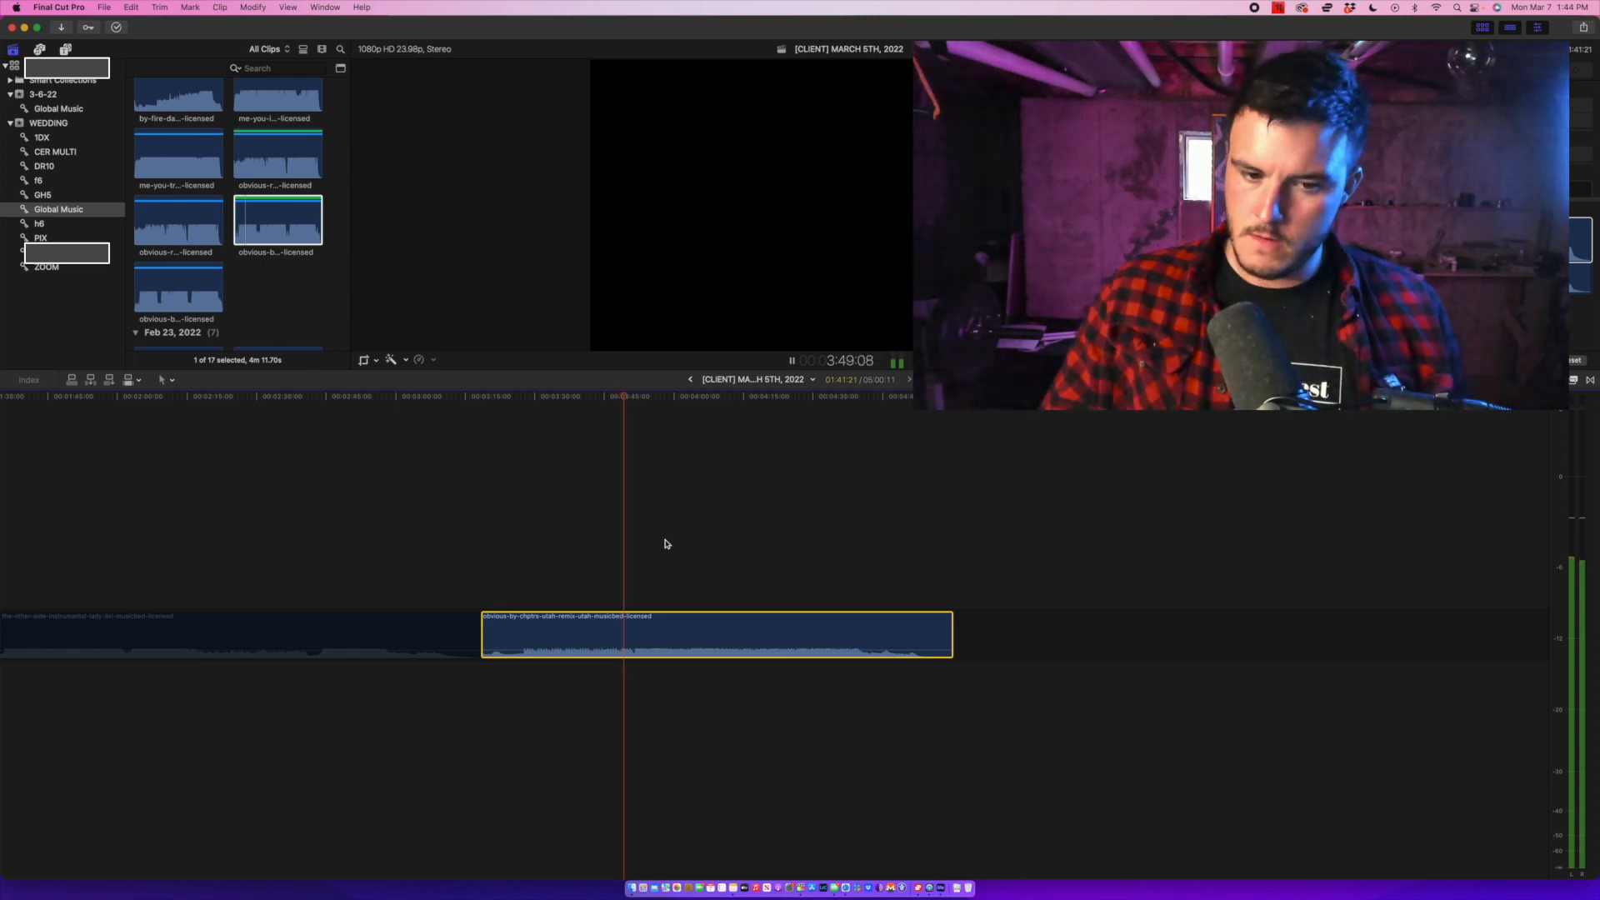
pyautogui.press('space')
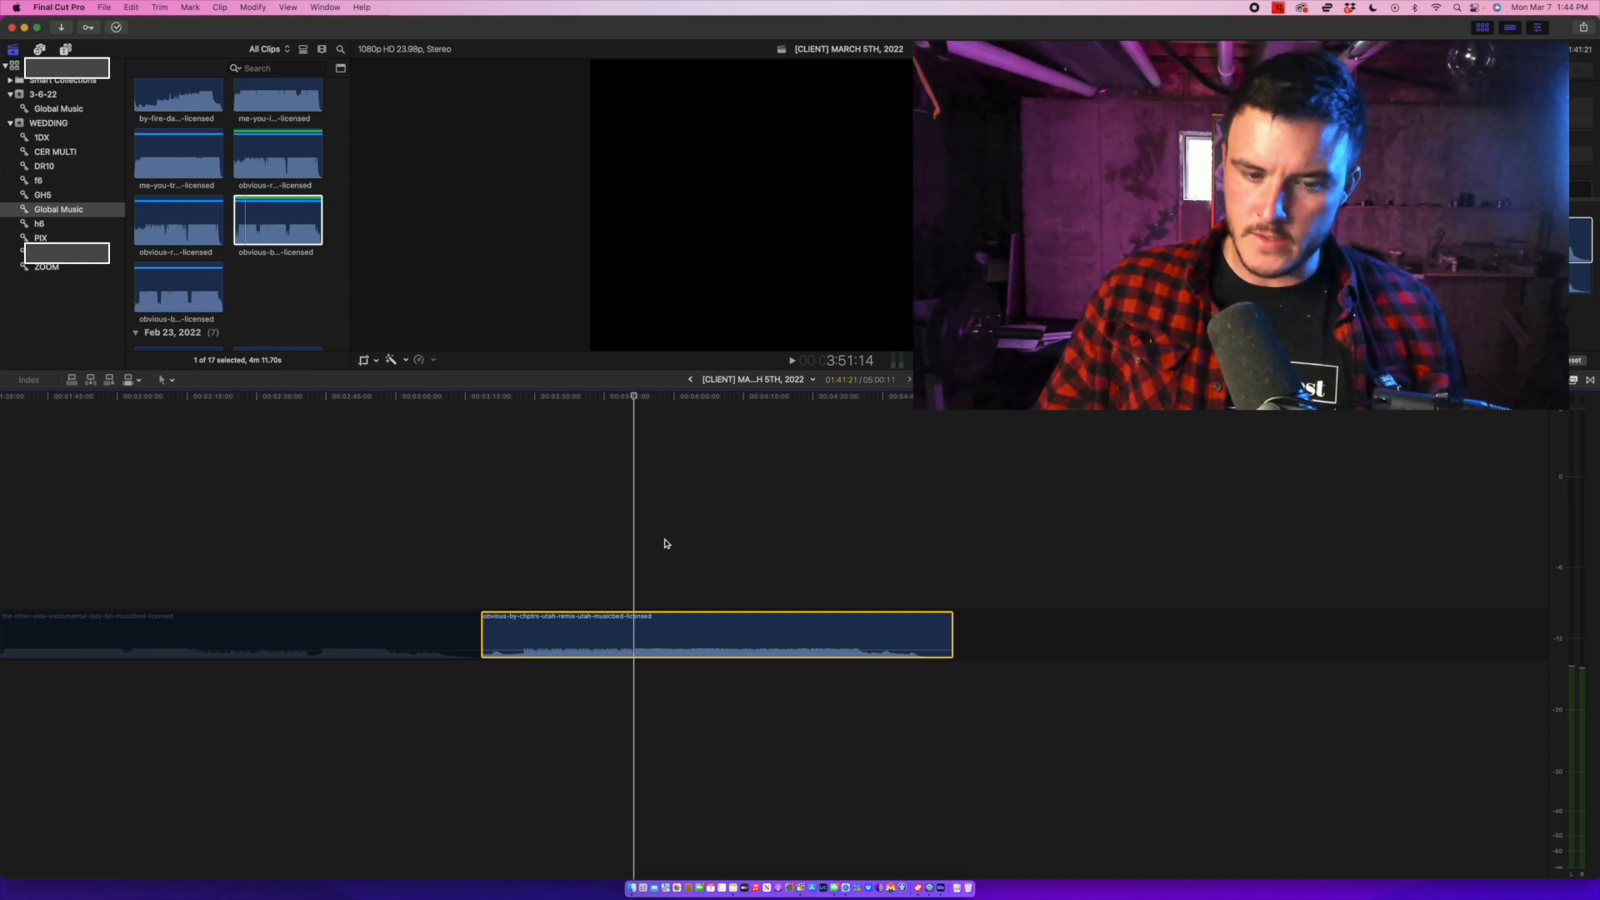
pyautogui.press('super+b')
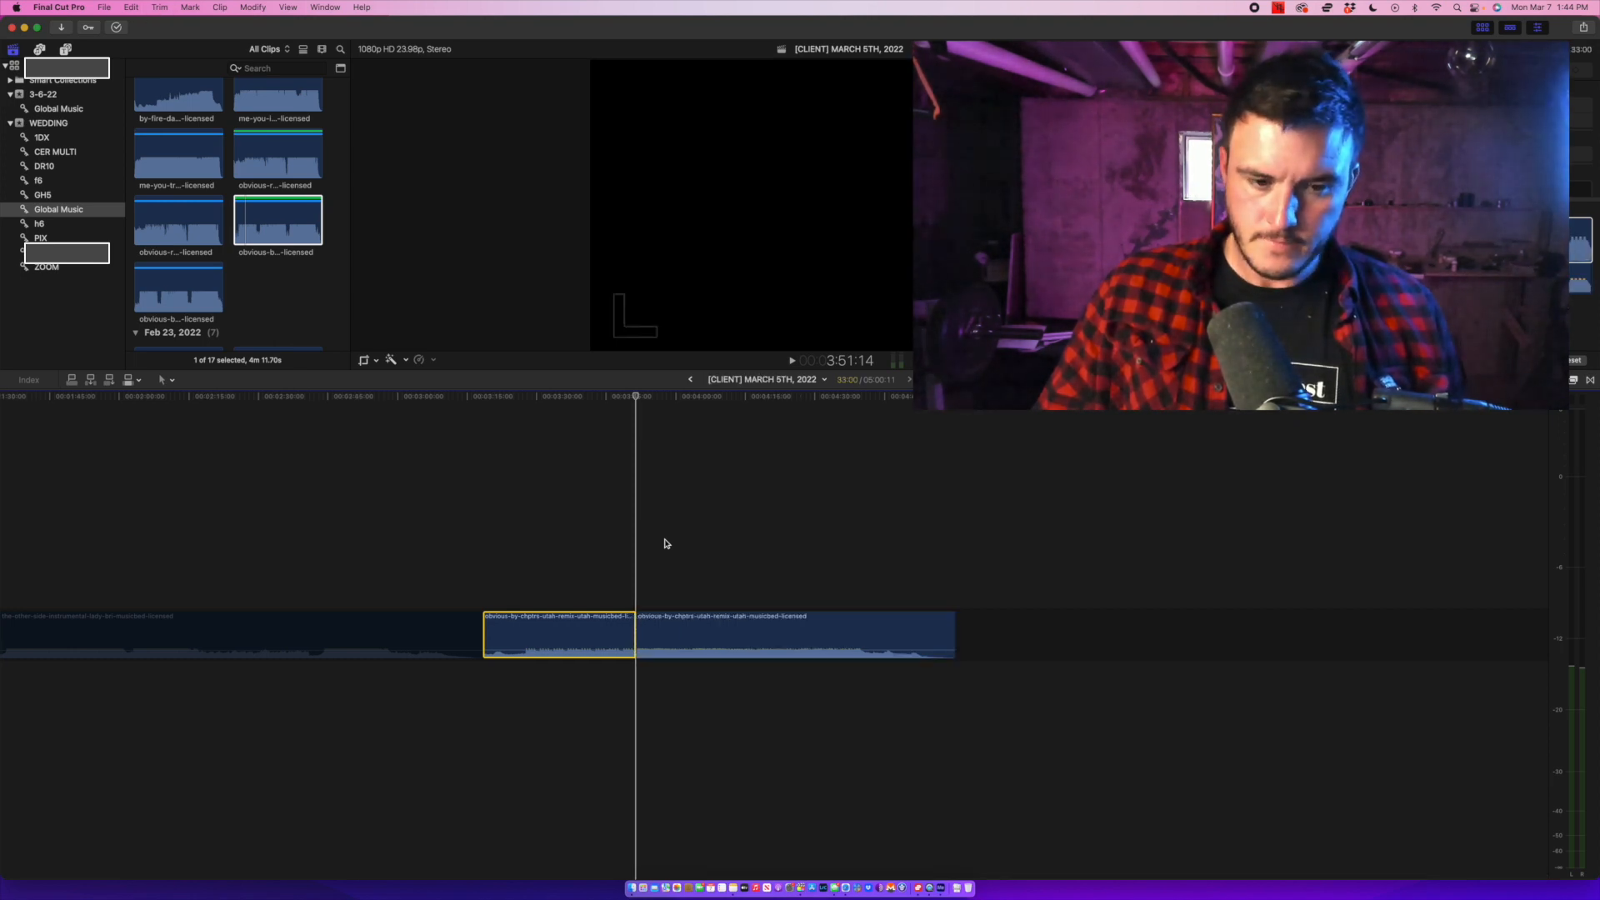
# Play the opening section of the split remix, then the passages around 3:40 and 4:19.
pyautogui.press('/')
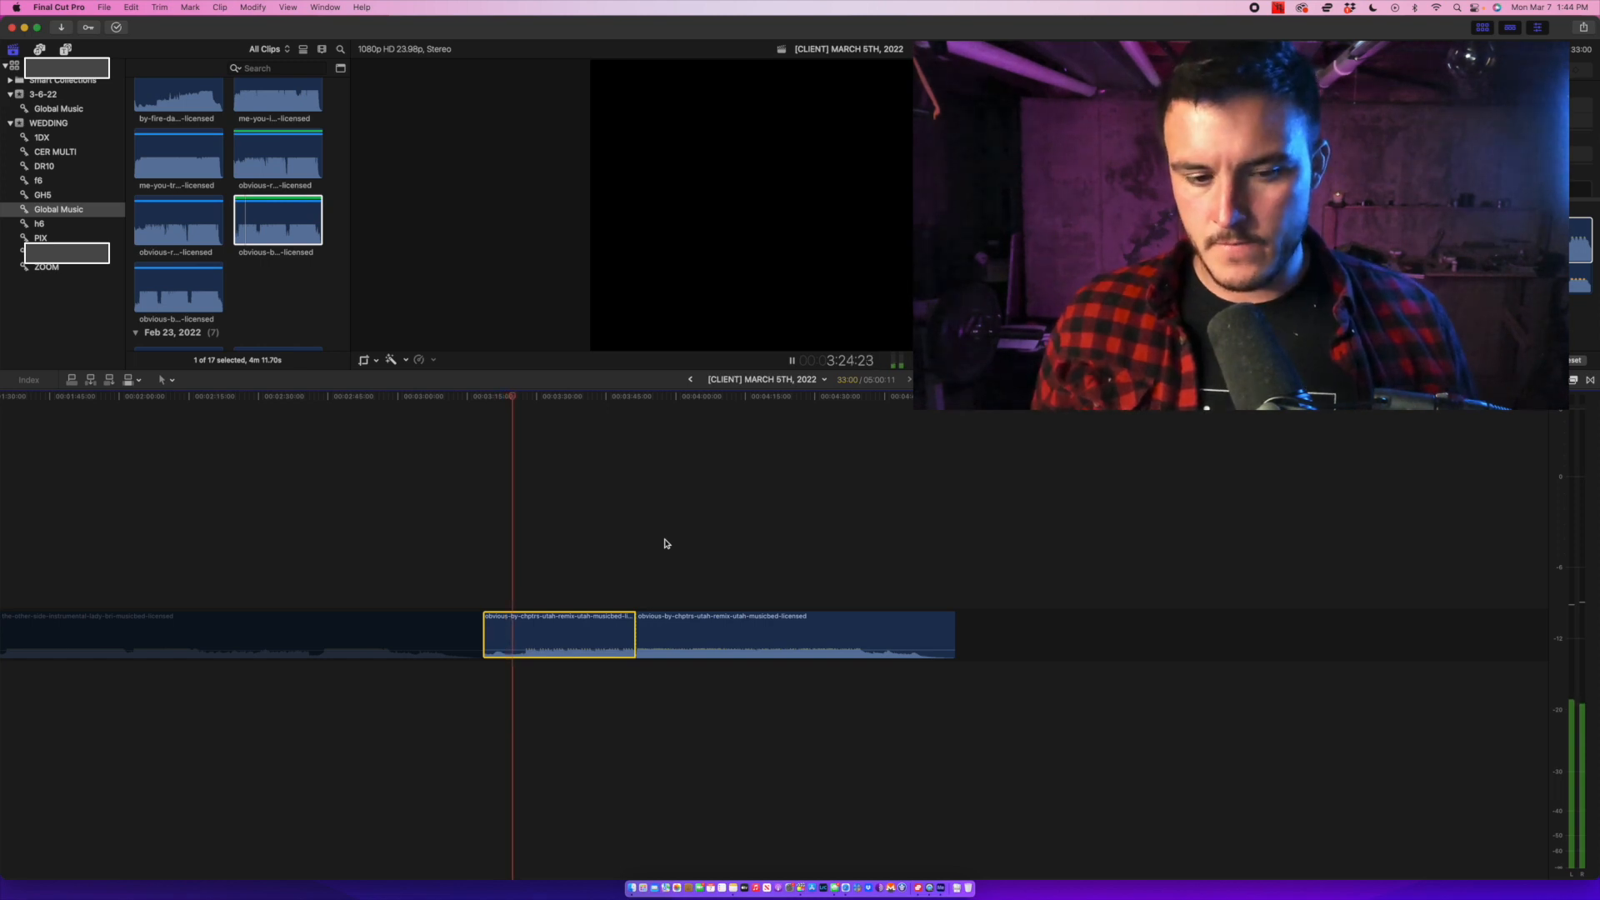
pyautogui.press('space')
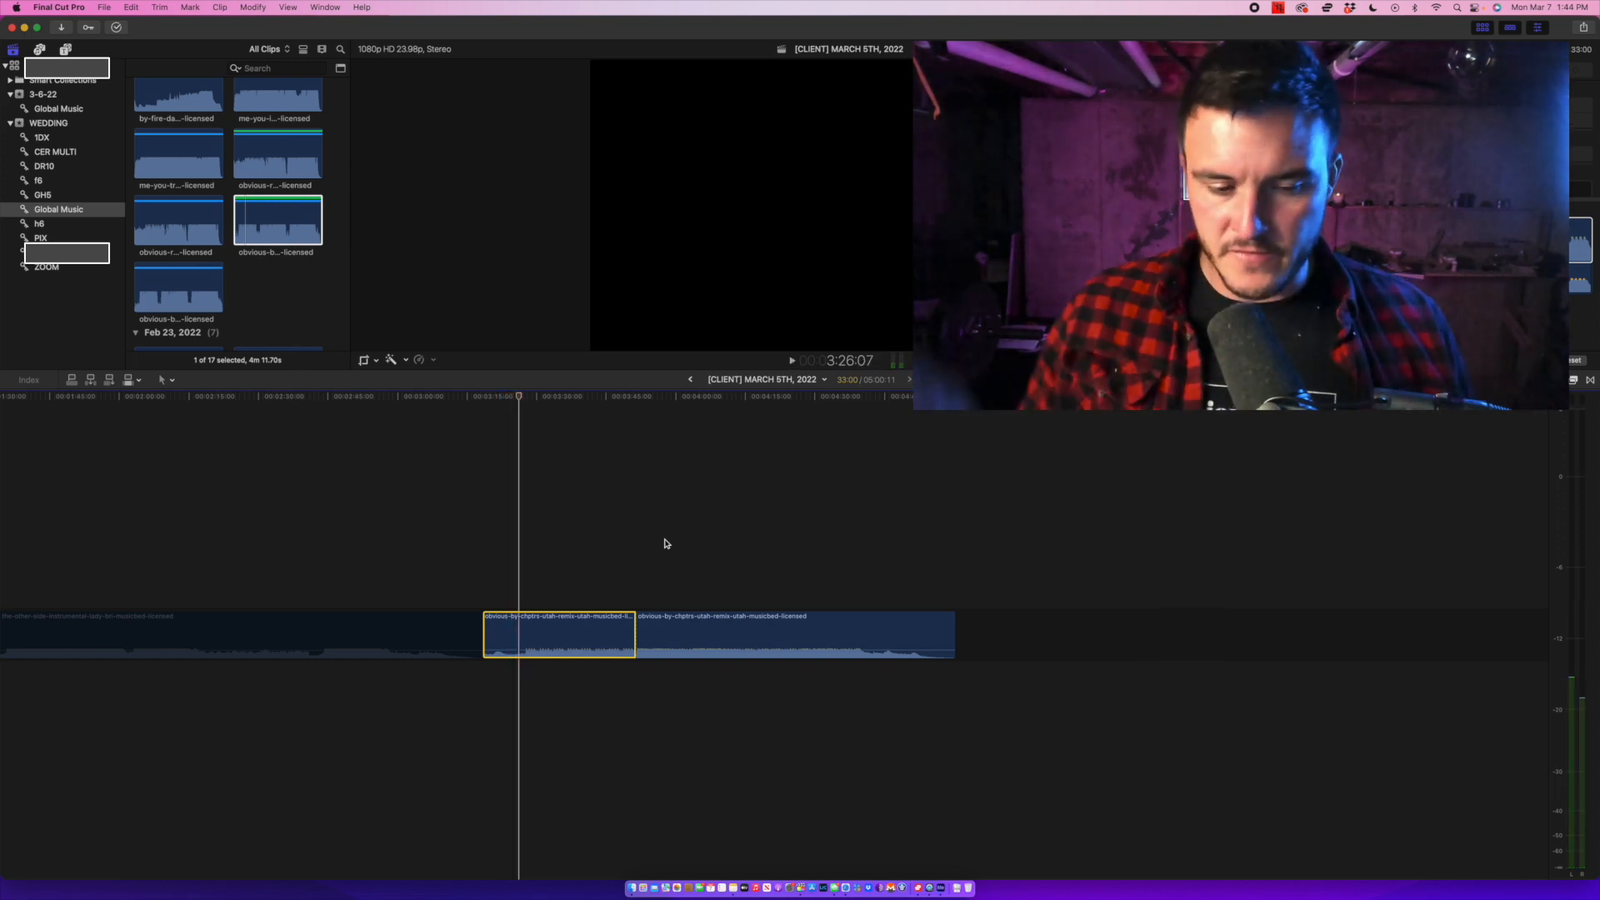
pyautogui.click(578, 546)
pyautogui.press('space')
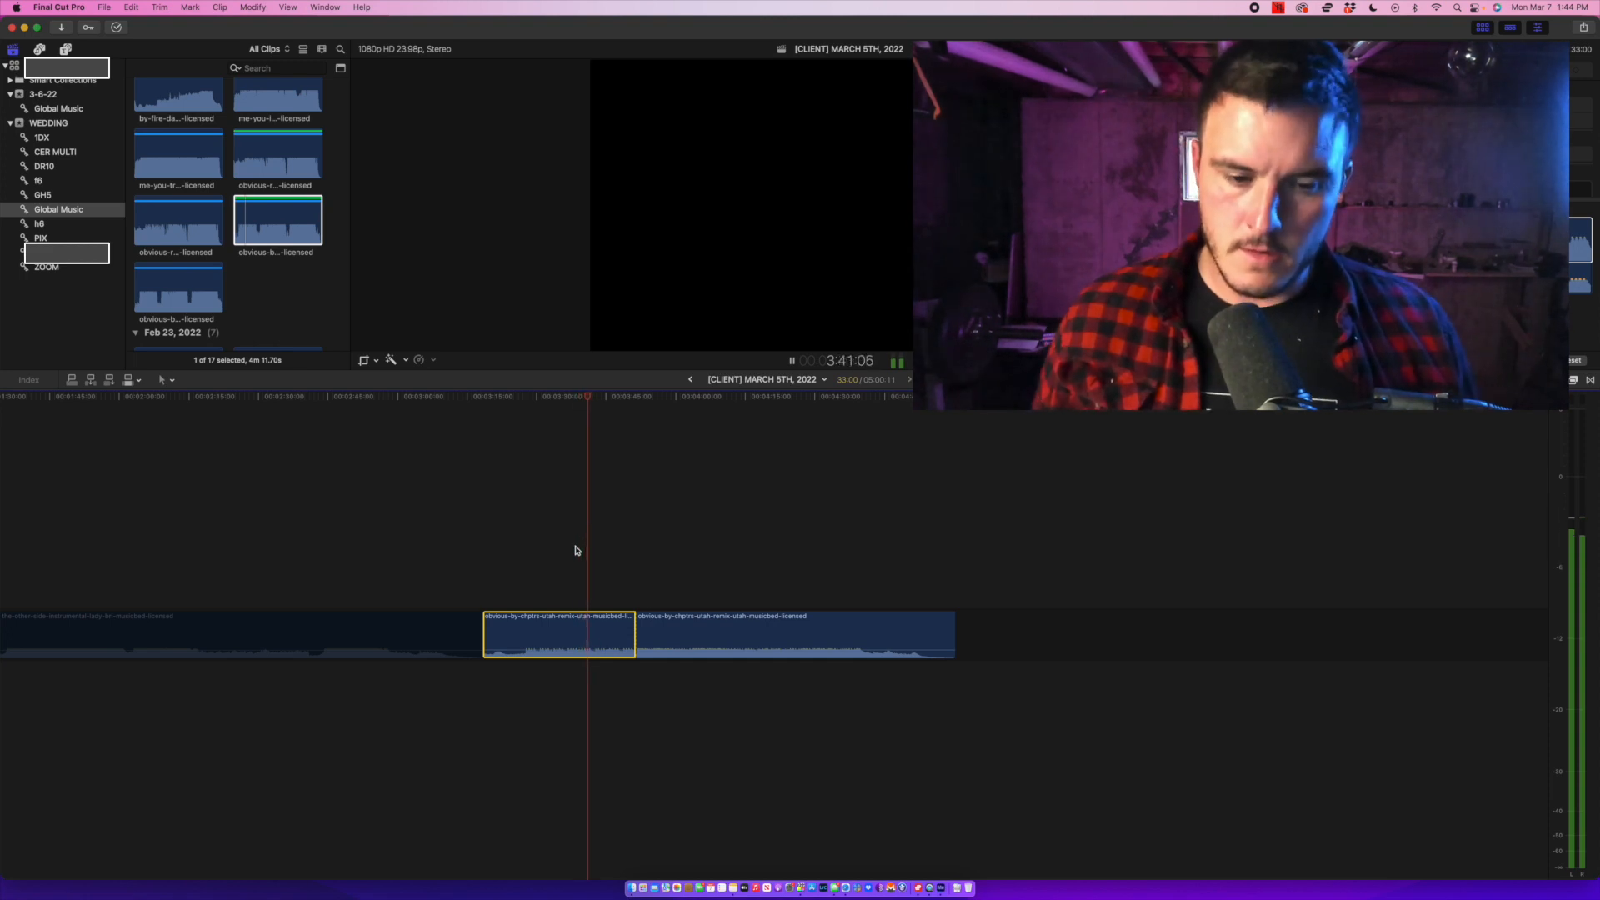
pyautogui.press('space')
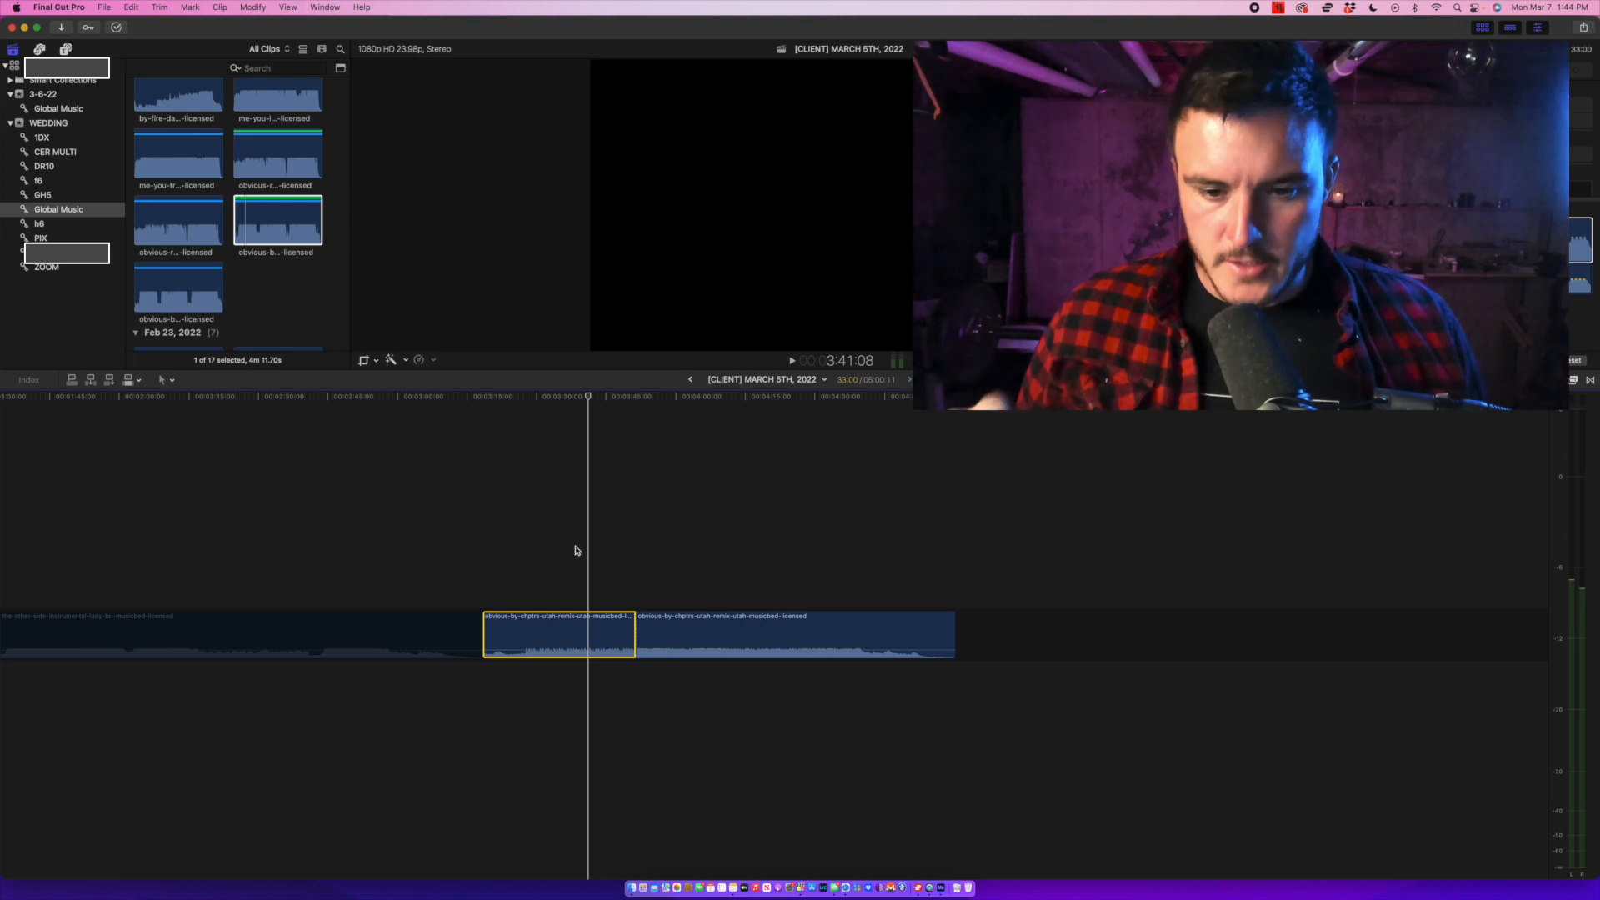
pyautogui.click(732, 518)
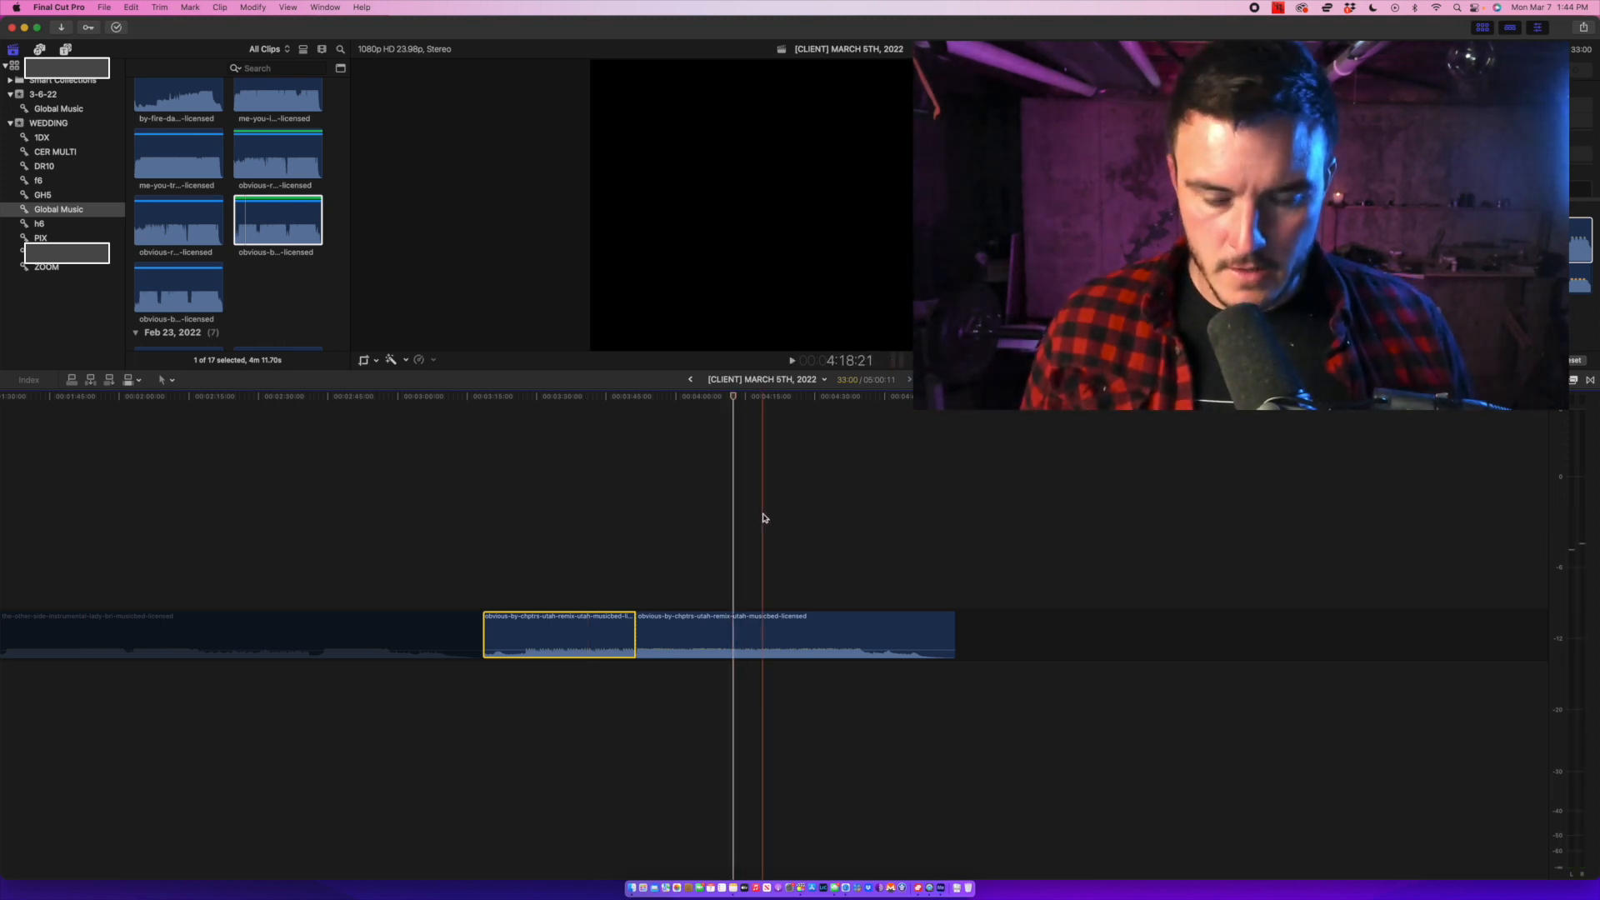
pyautogui.press('space')
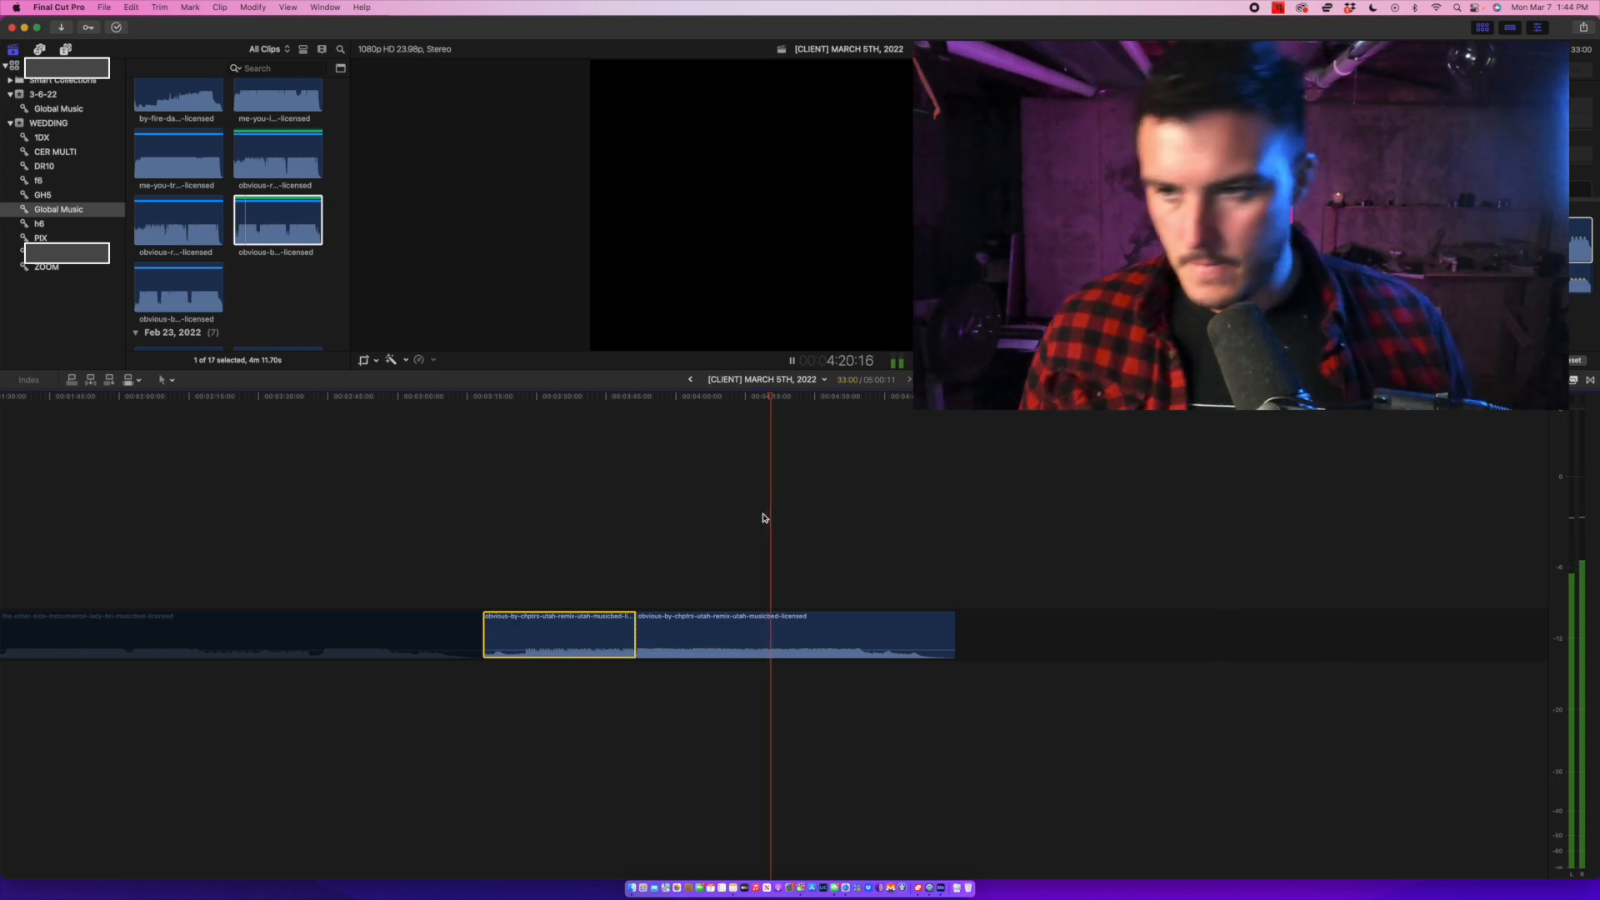
pyautogui.press('space')
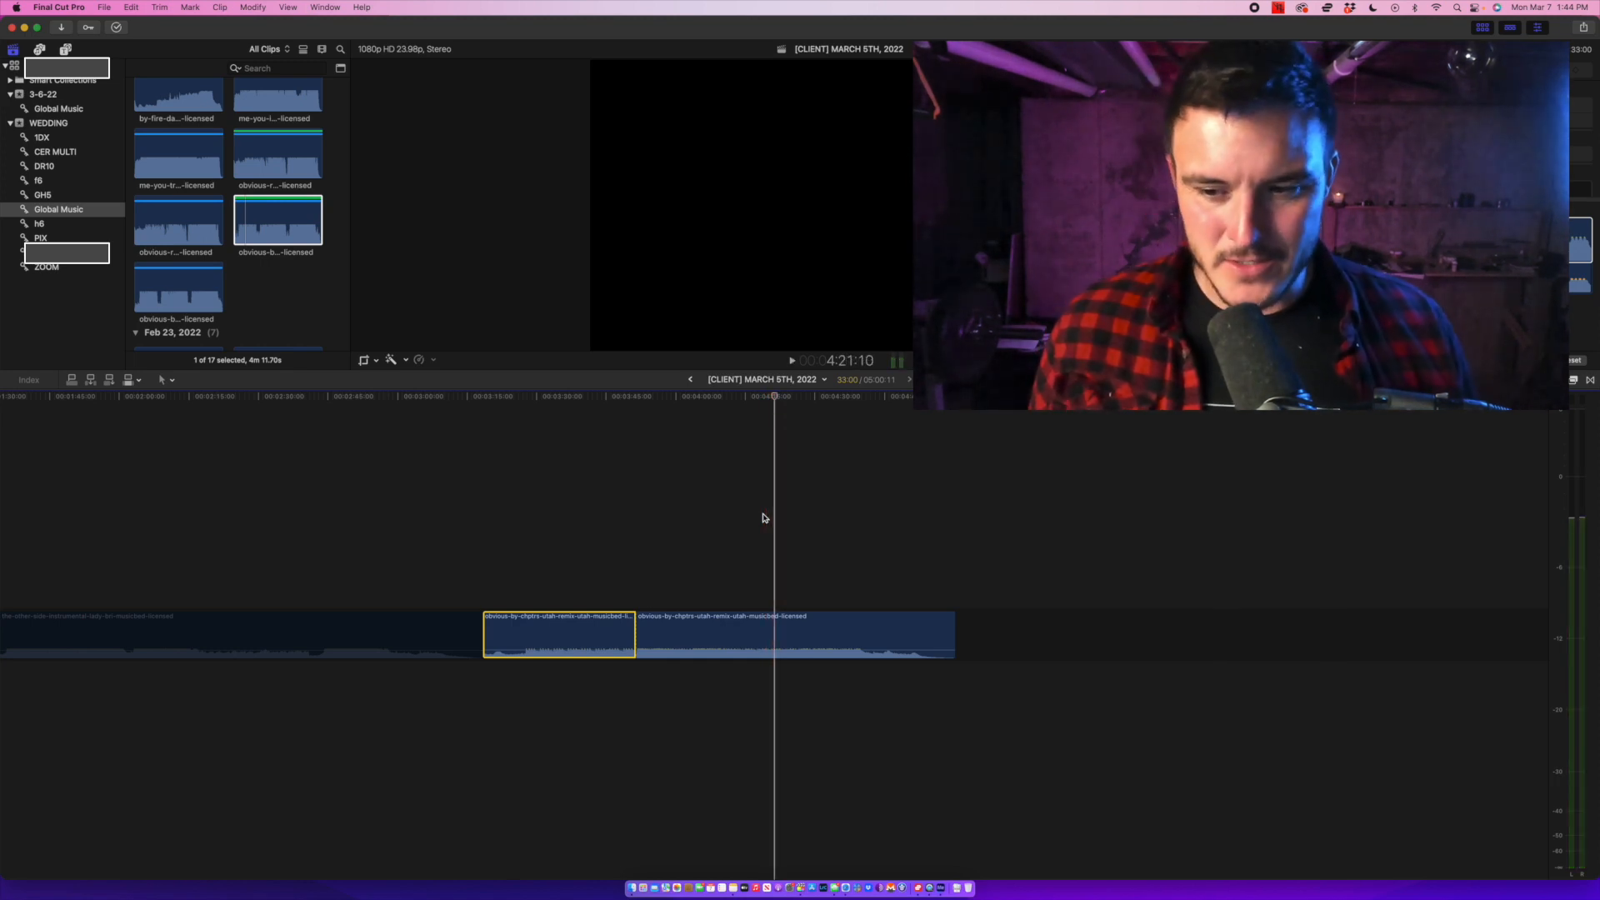
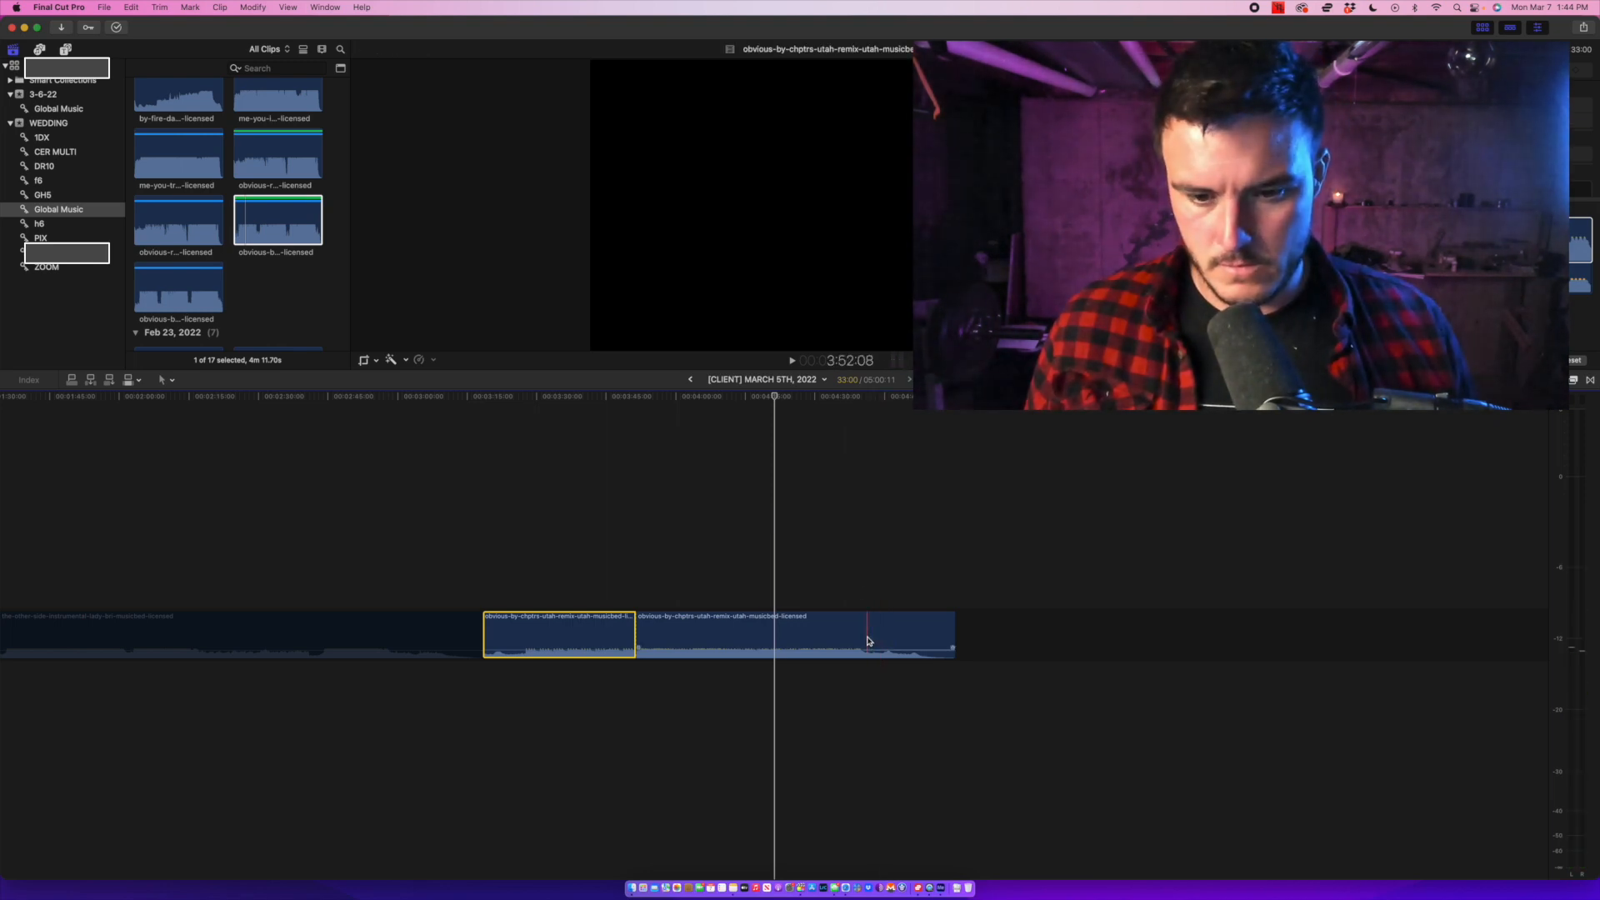
# Split the remix again where its quiet ending begins and delete the middle section, closing the gap.
pyautogui.press('super+b')
pyautogui.click(835, 629)
pyautogui.press('Delete')
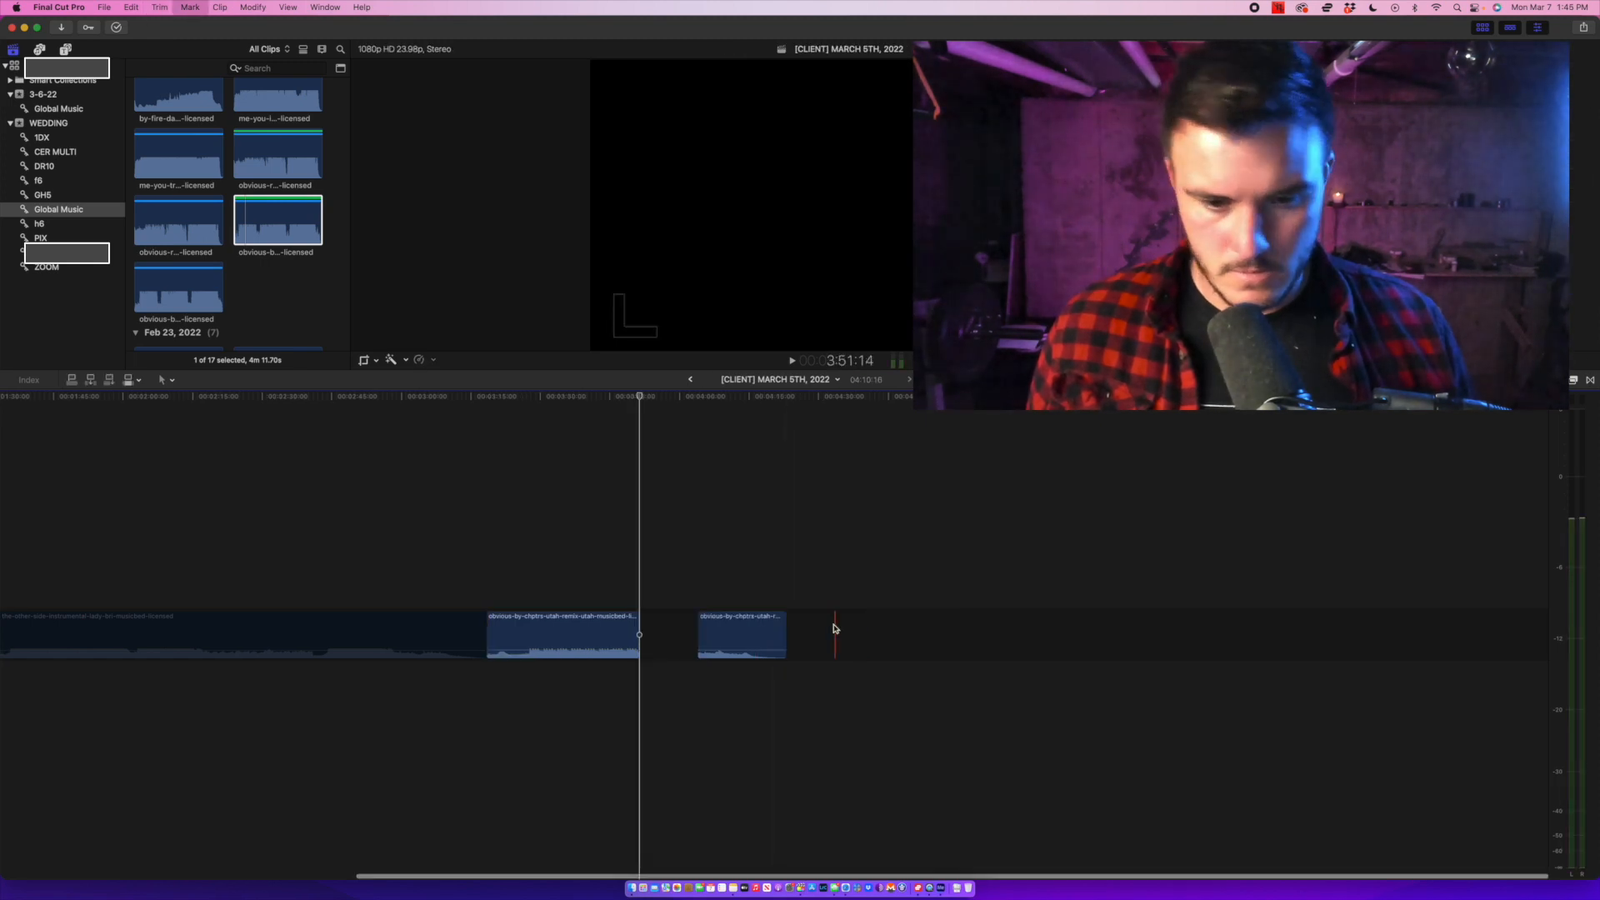
# Play across the join between the two remaining remix sections at about 3:51.
pyautogui.press('space')
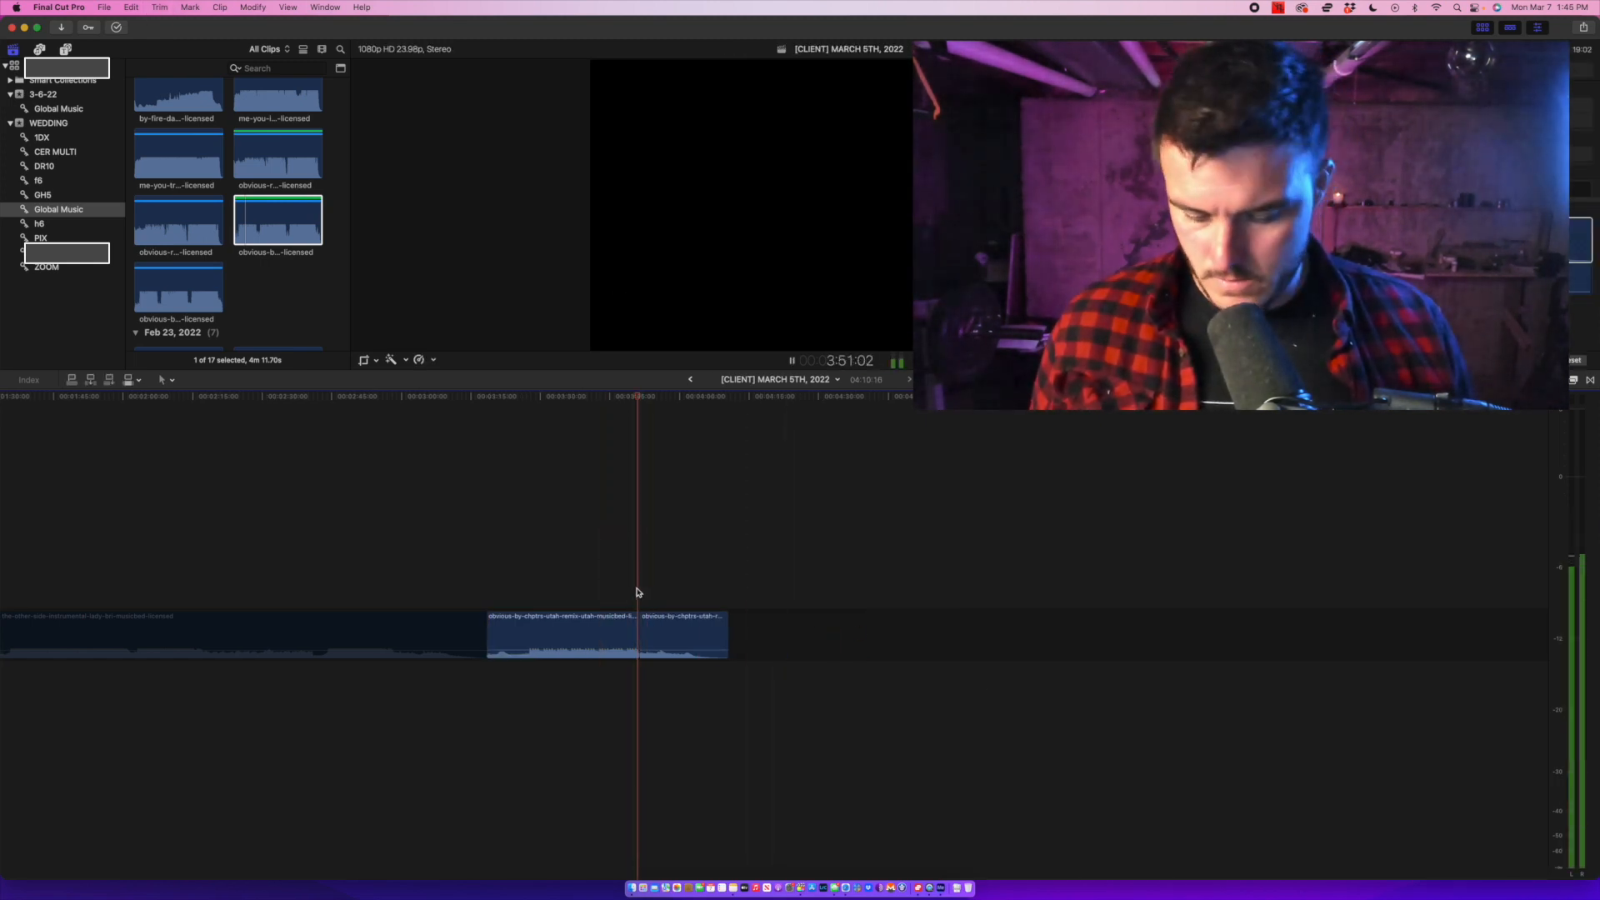
pyautogui.press('super+equal')
pyautogui.press('super+equal')
pyautogui.press('space')
pyautogui.press('space')
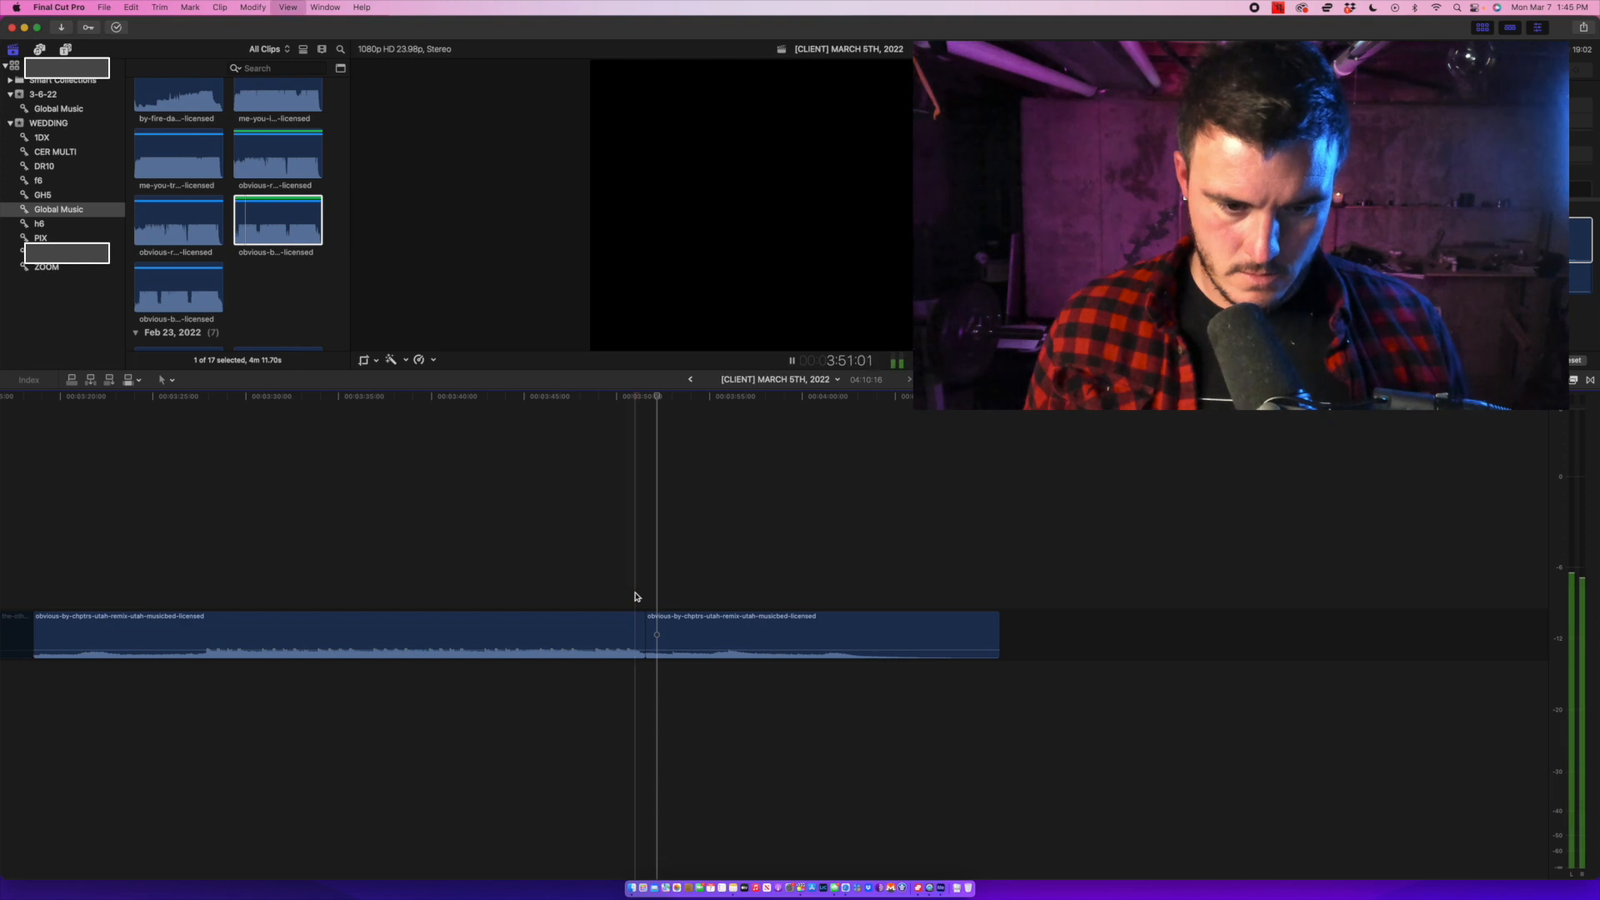
pyautogui.press('space')
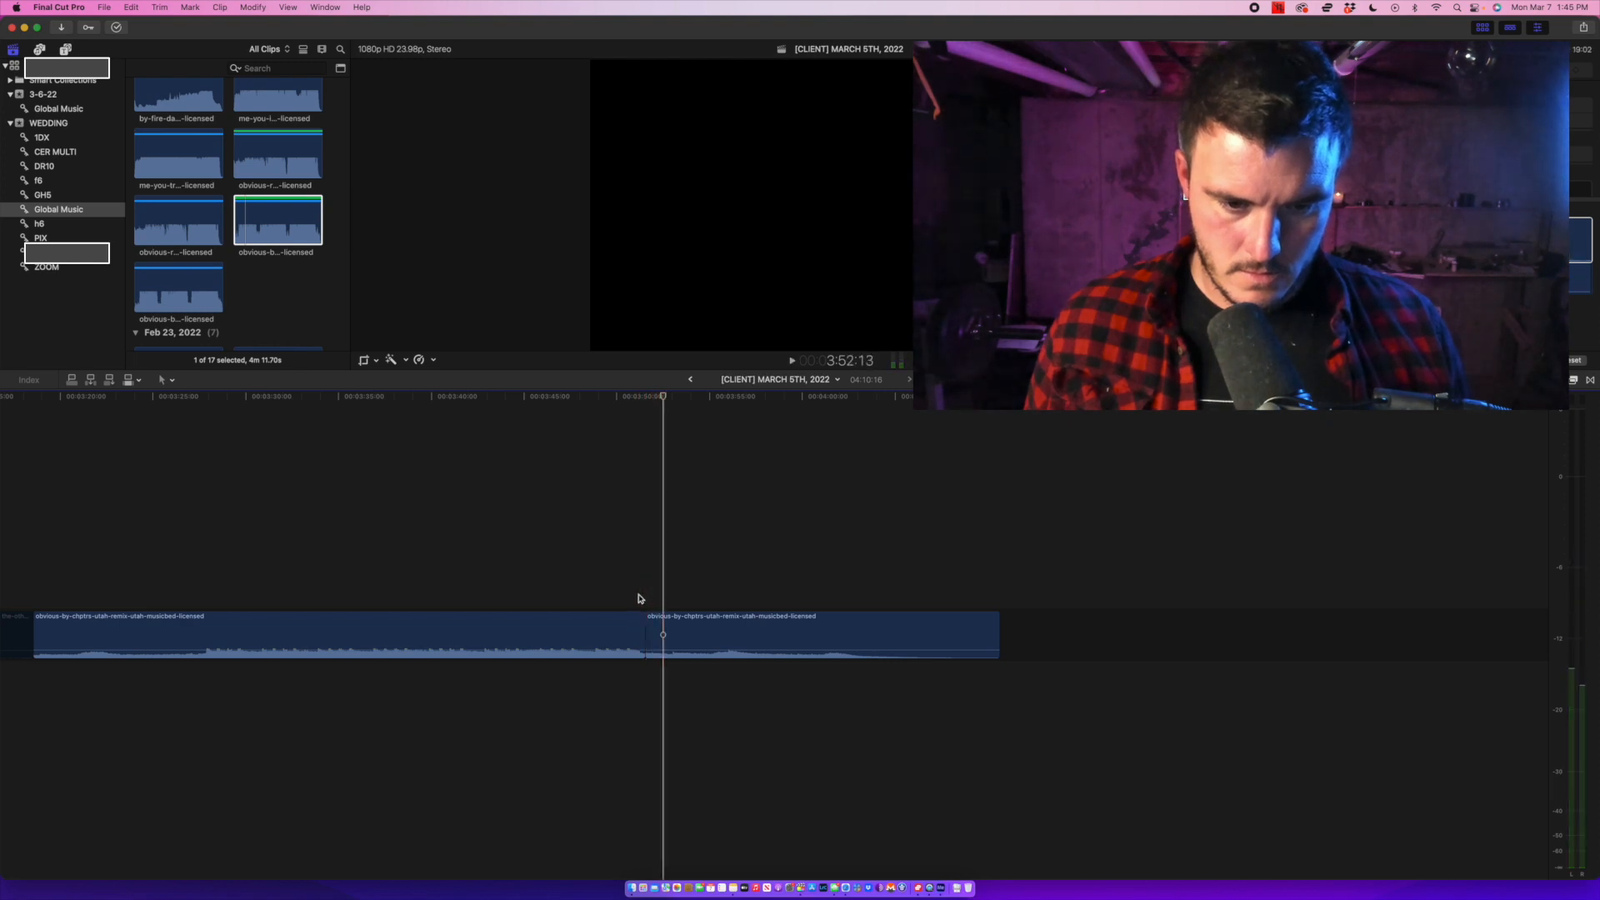
# Try trimming about two seconds off the start of the remix's ending section and replay the join.
pyautogui.hscroll(-1, 639, 597)
pyautogui.press('space')
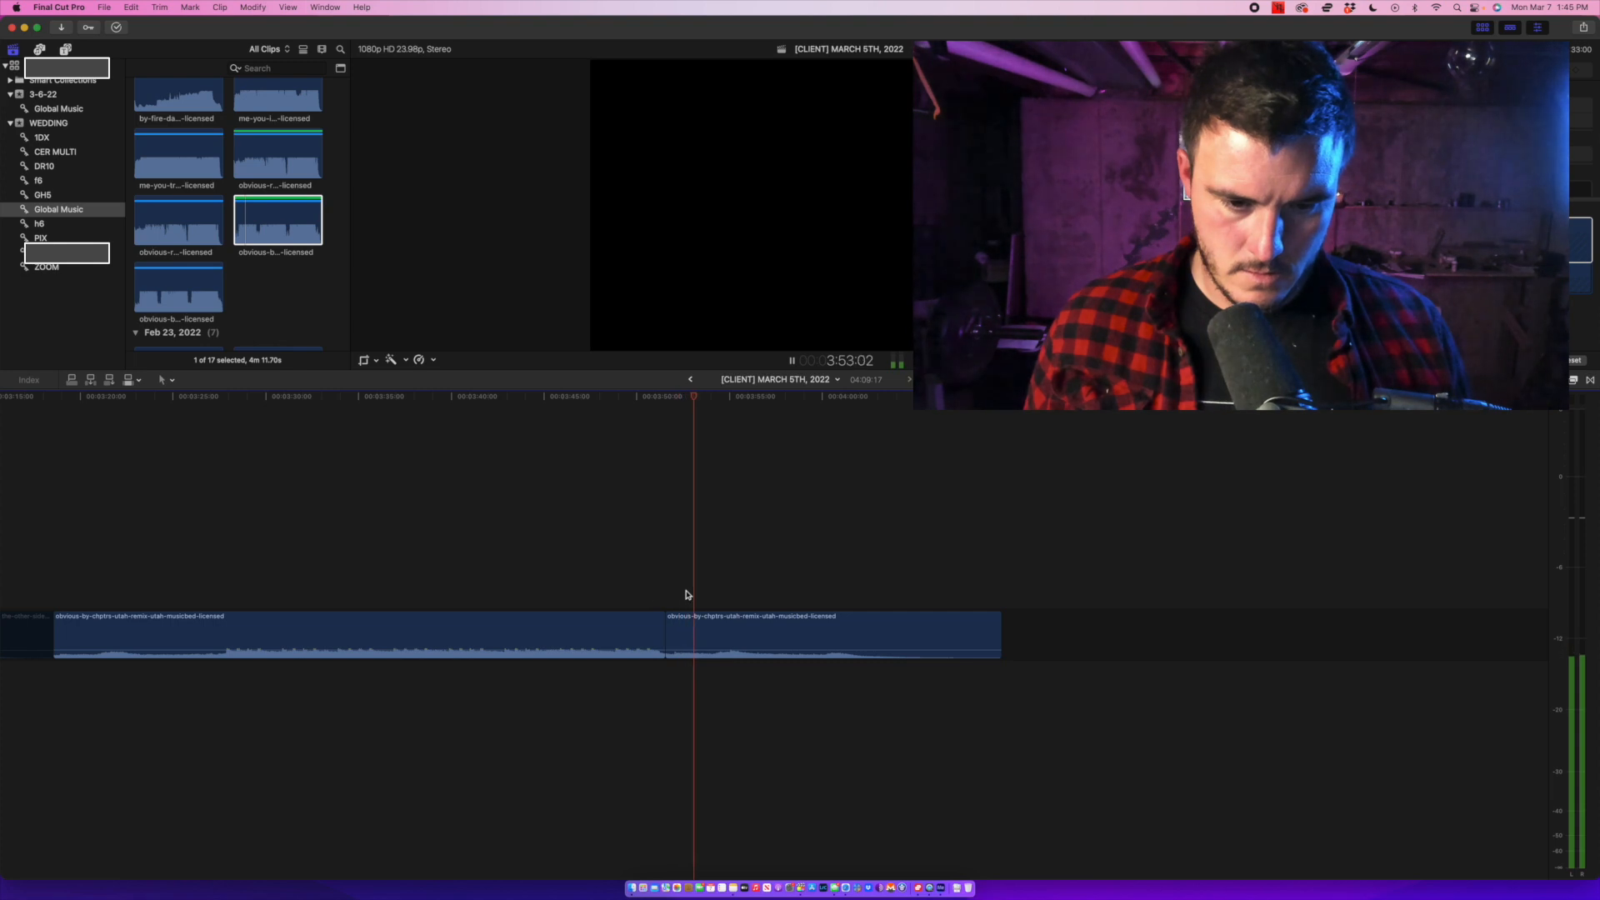
pyautogui.press('space')
pyautogui.press('space')
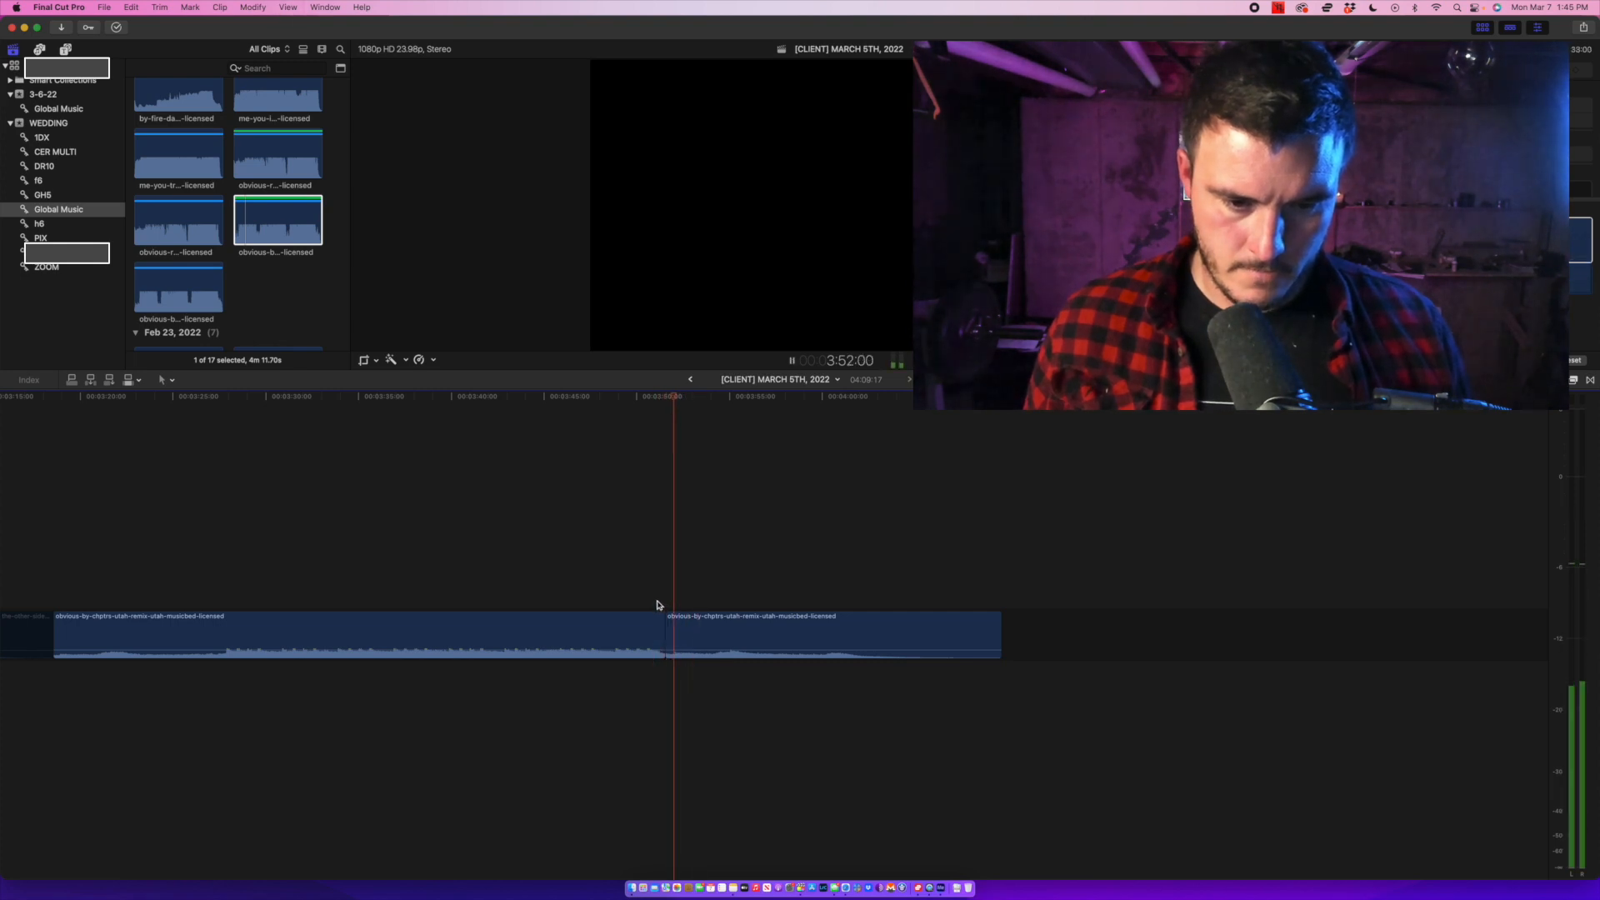
# Adjust the end of the remix's opening section at the join, settling on a section length of 32:13.
pyautogui.moveTo(660, 610); pyautogui.dragTo(690, 635)
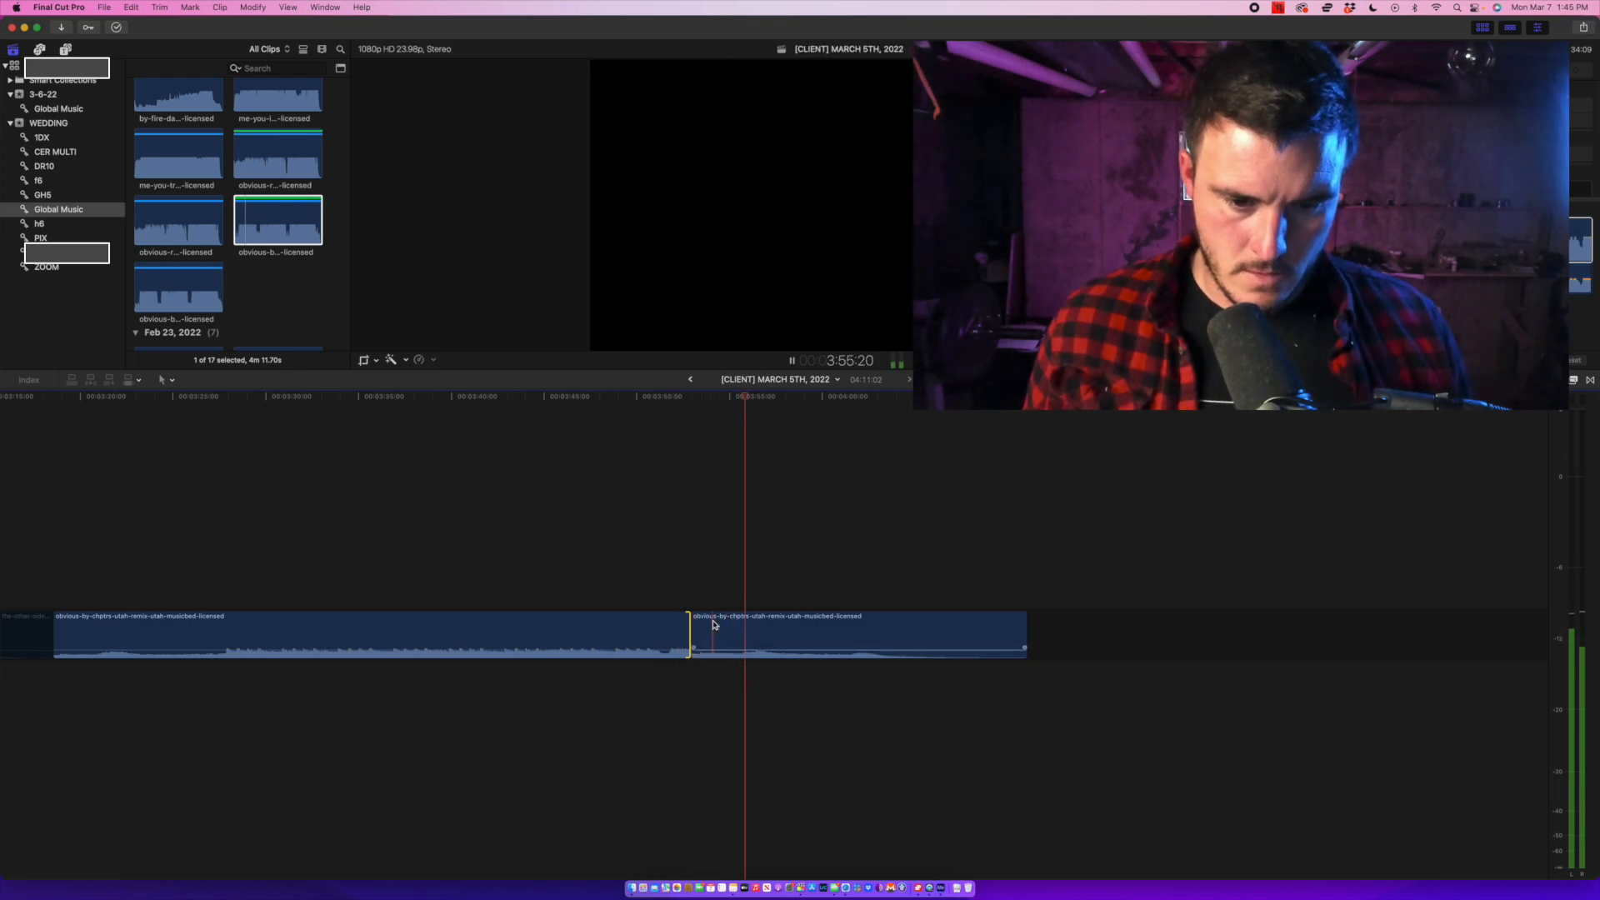
pyautogui.press('space')
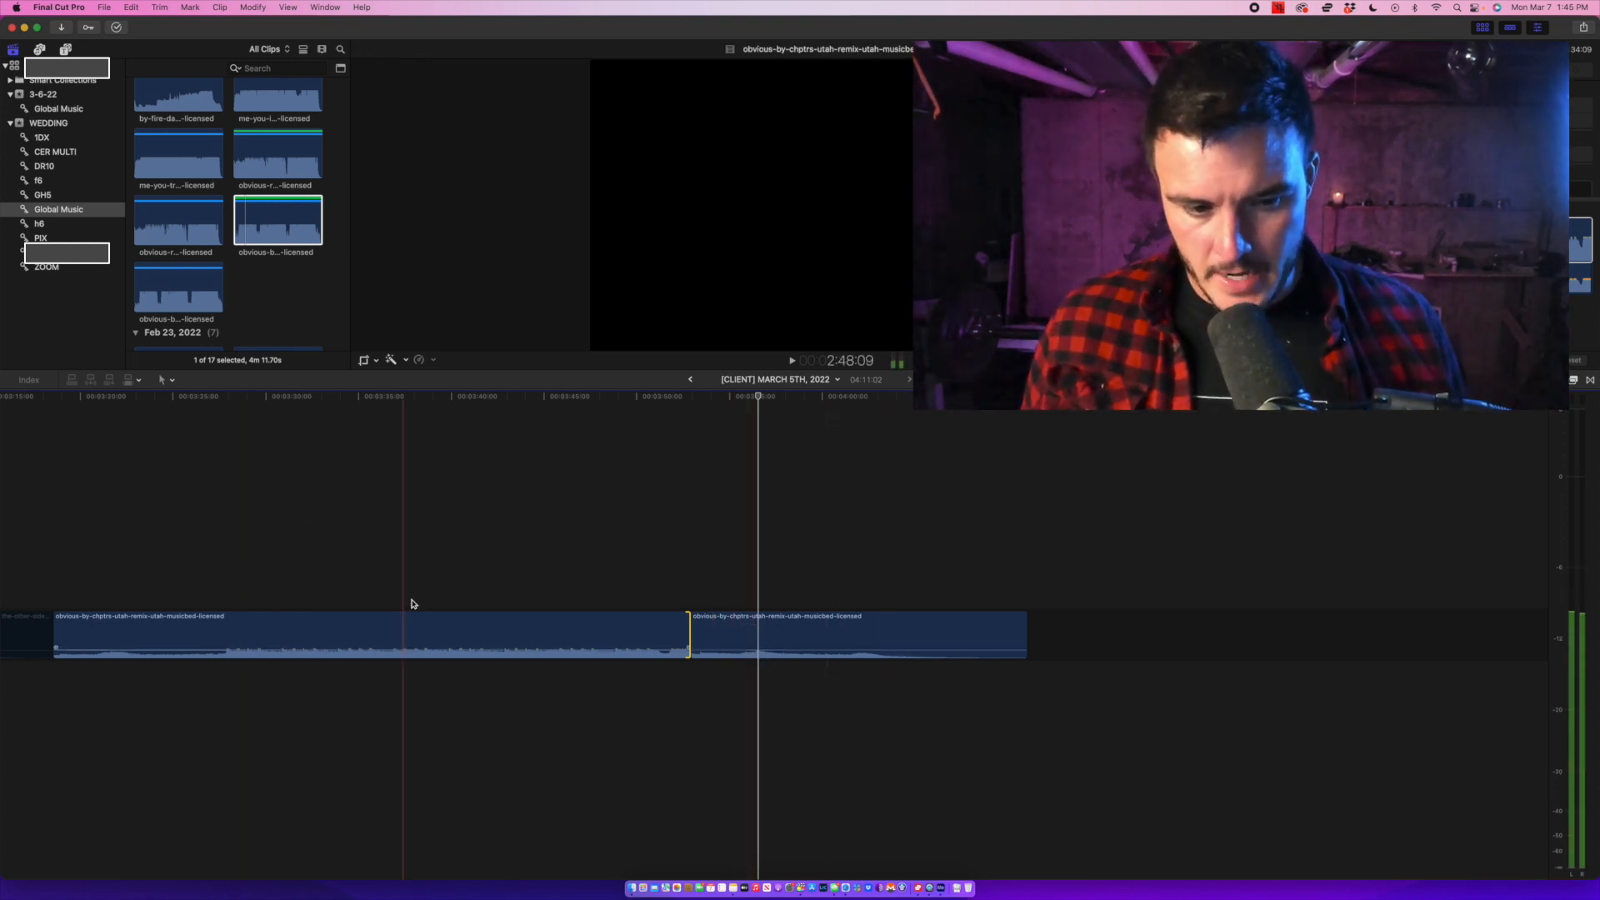
pyautogui.moveTo(689, 632); pyautogui.dragTo(782, 630)
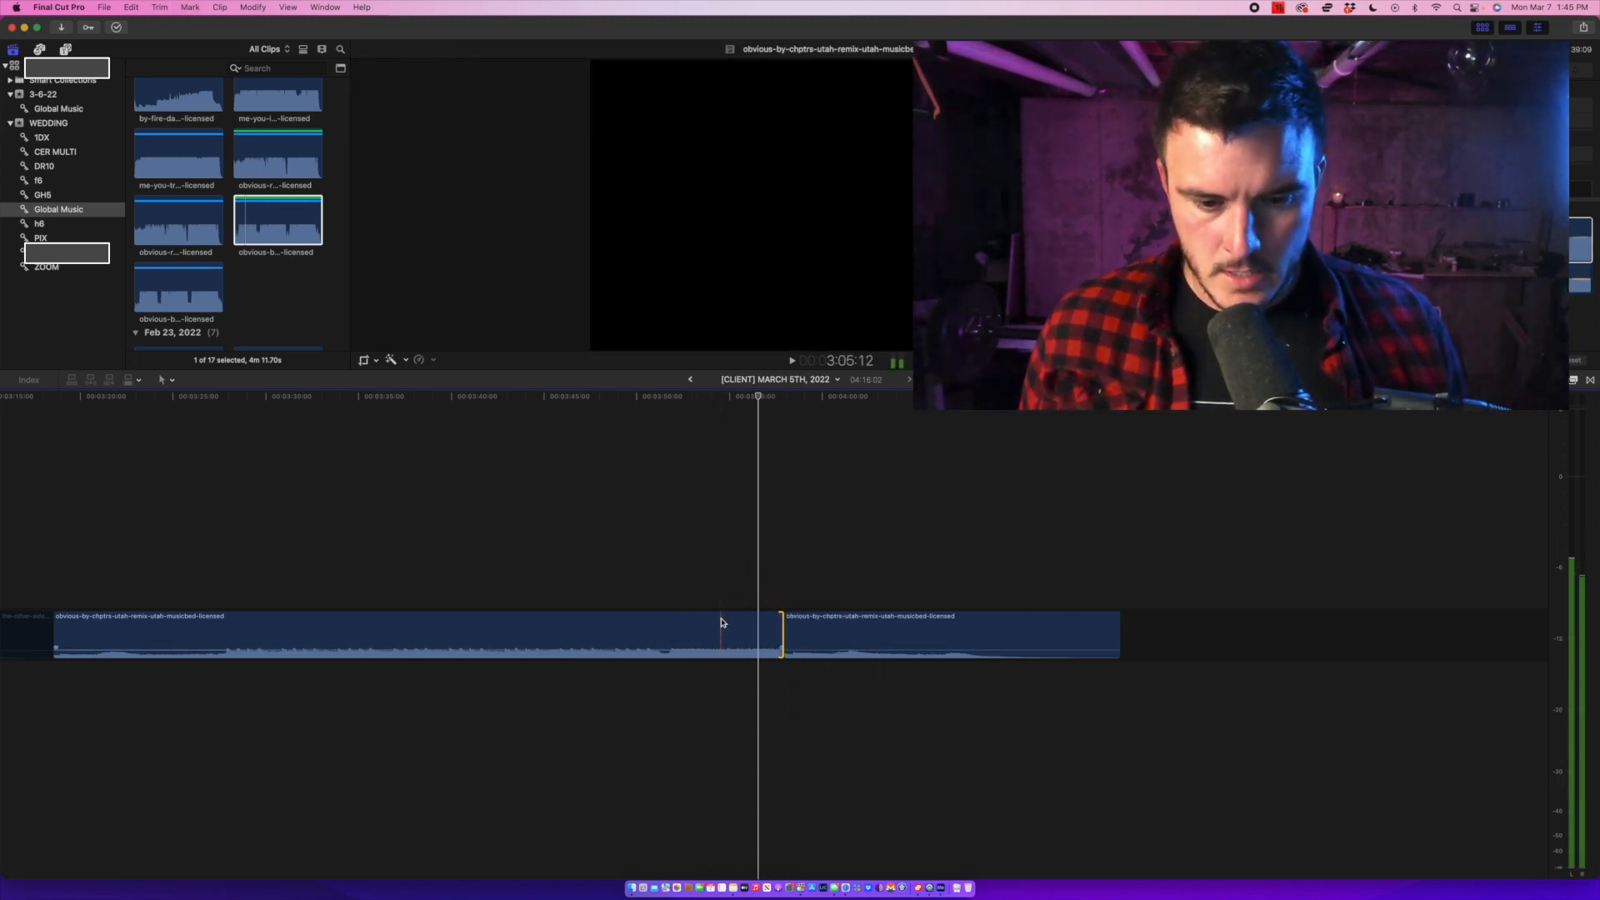
pyautogui.moveTo(779, 635); pyautogui.dragTo(657, 638)
# Extend the start of the remix's ending section to an earlier point, giving it a length of 19:06.
pyautogui.press('super+equal')
pyautogui.press('super+equal')
pyautogui.press('super+equal')
pyautogui.press('super+equal')
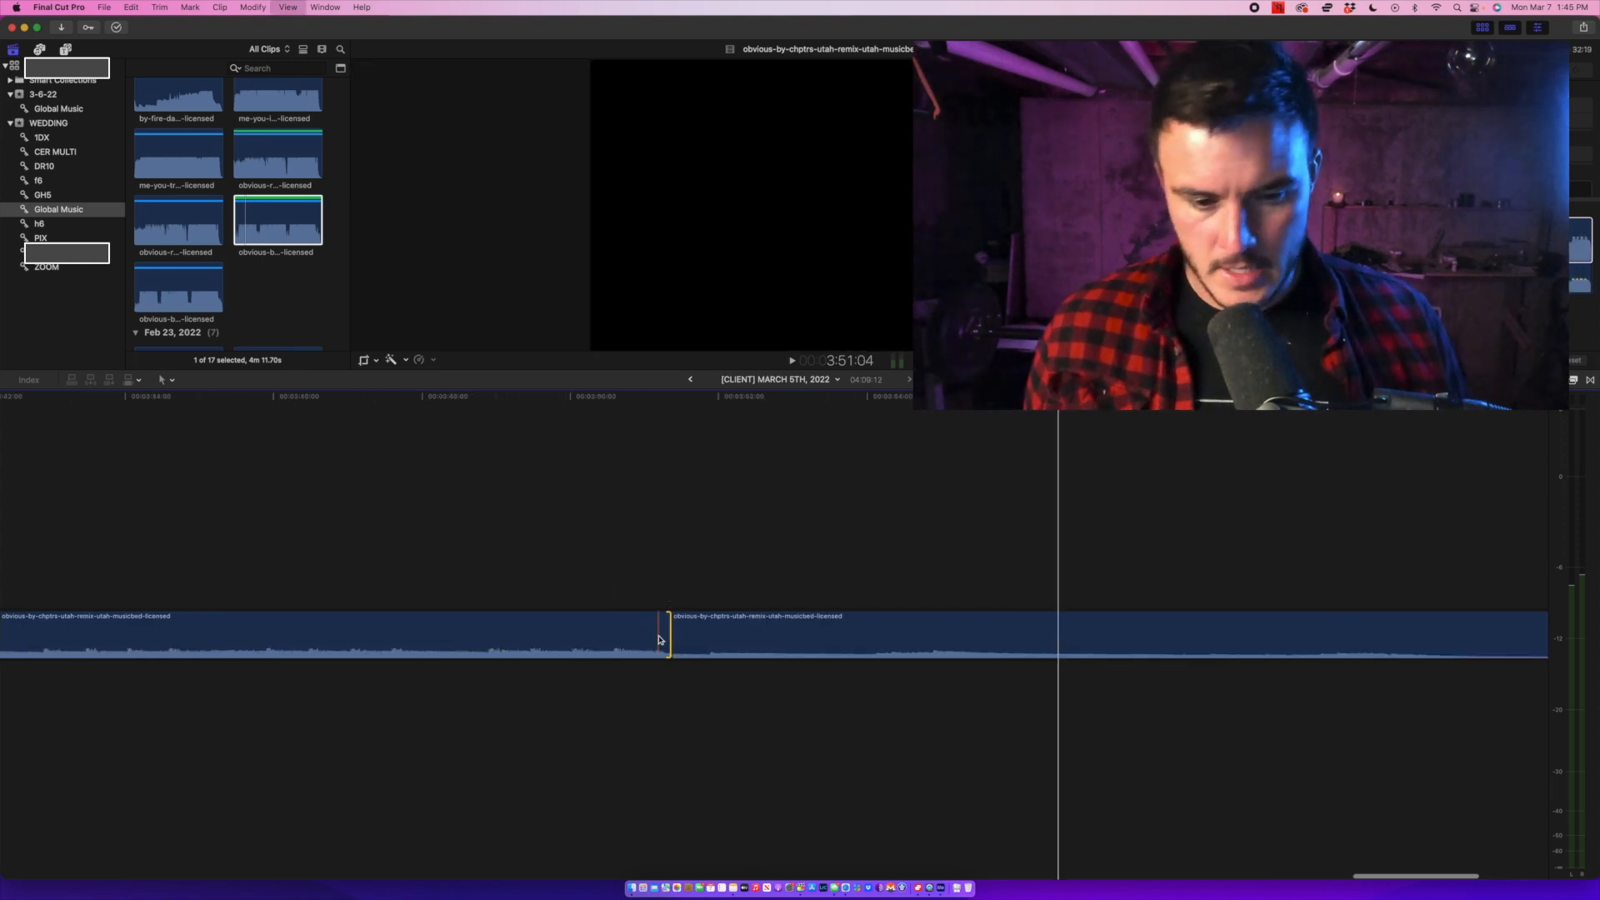
pyautogui.moveTo(706, 625); pyautogui.dragTo(385, 624)
pyautogui.click(711, 624)
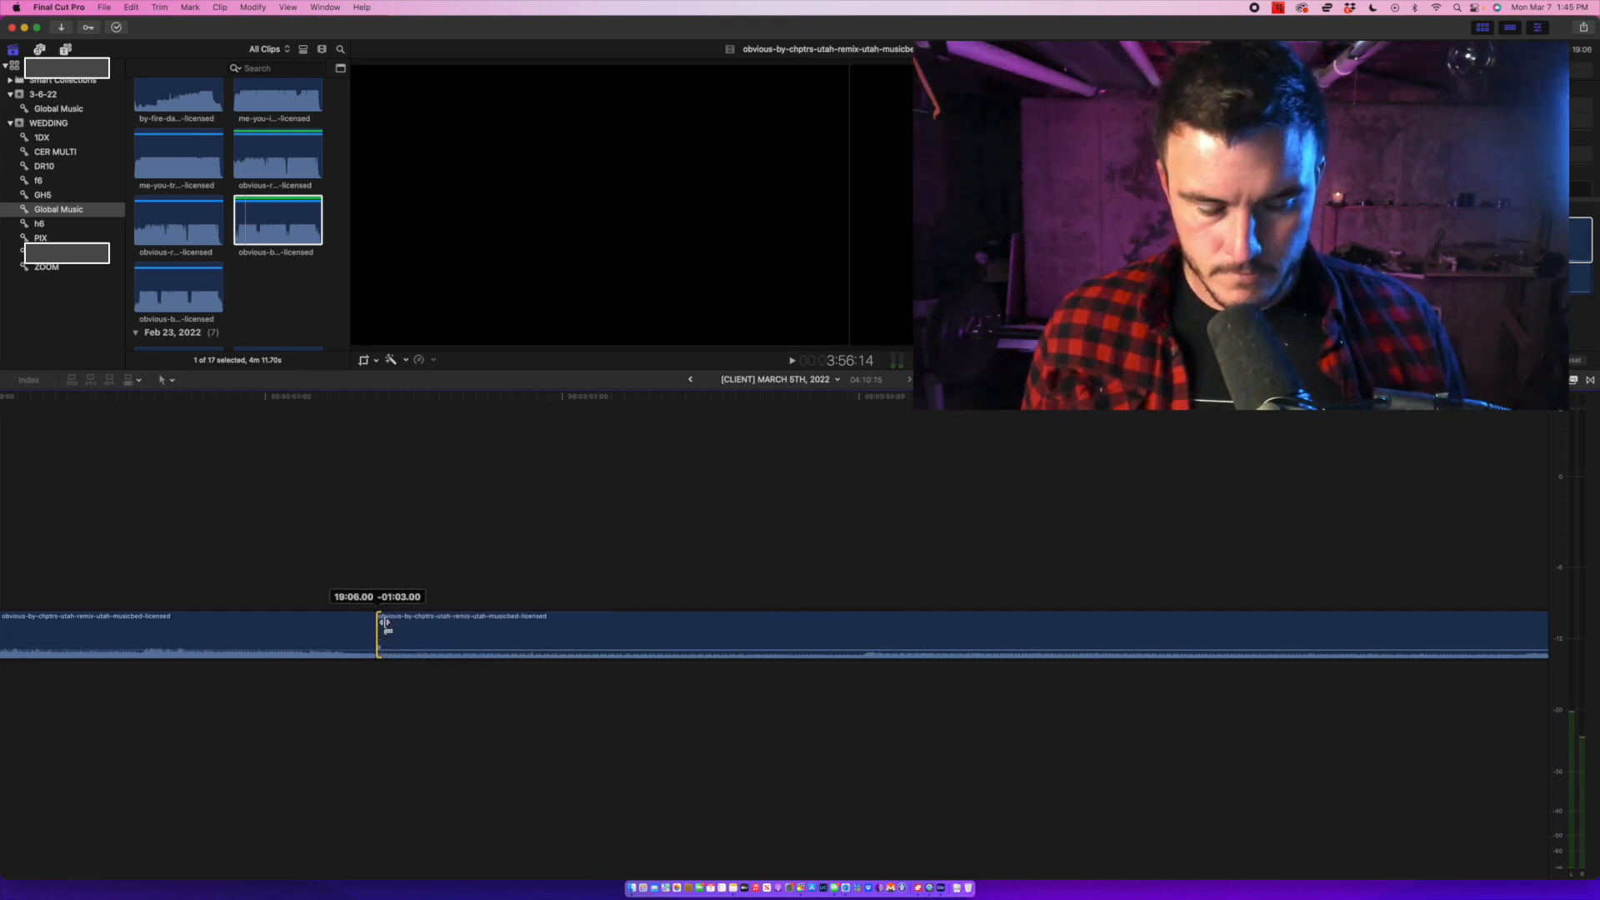
pyautogui.moveTo(385, 623); pyautogui.dragTo(384, 625)
# Replay the transition between the two remix sections several times to check its timing.
pyautogui.press('space')
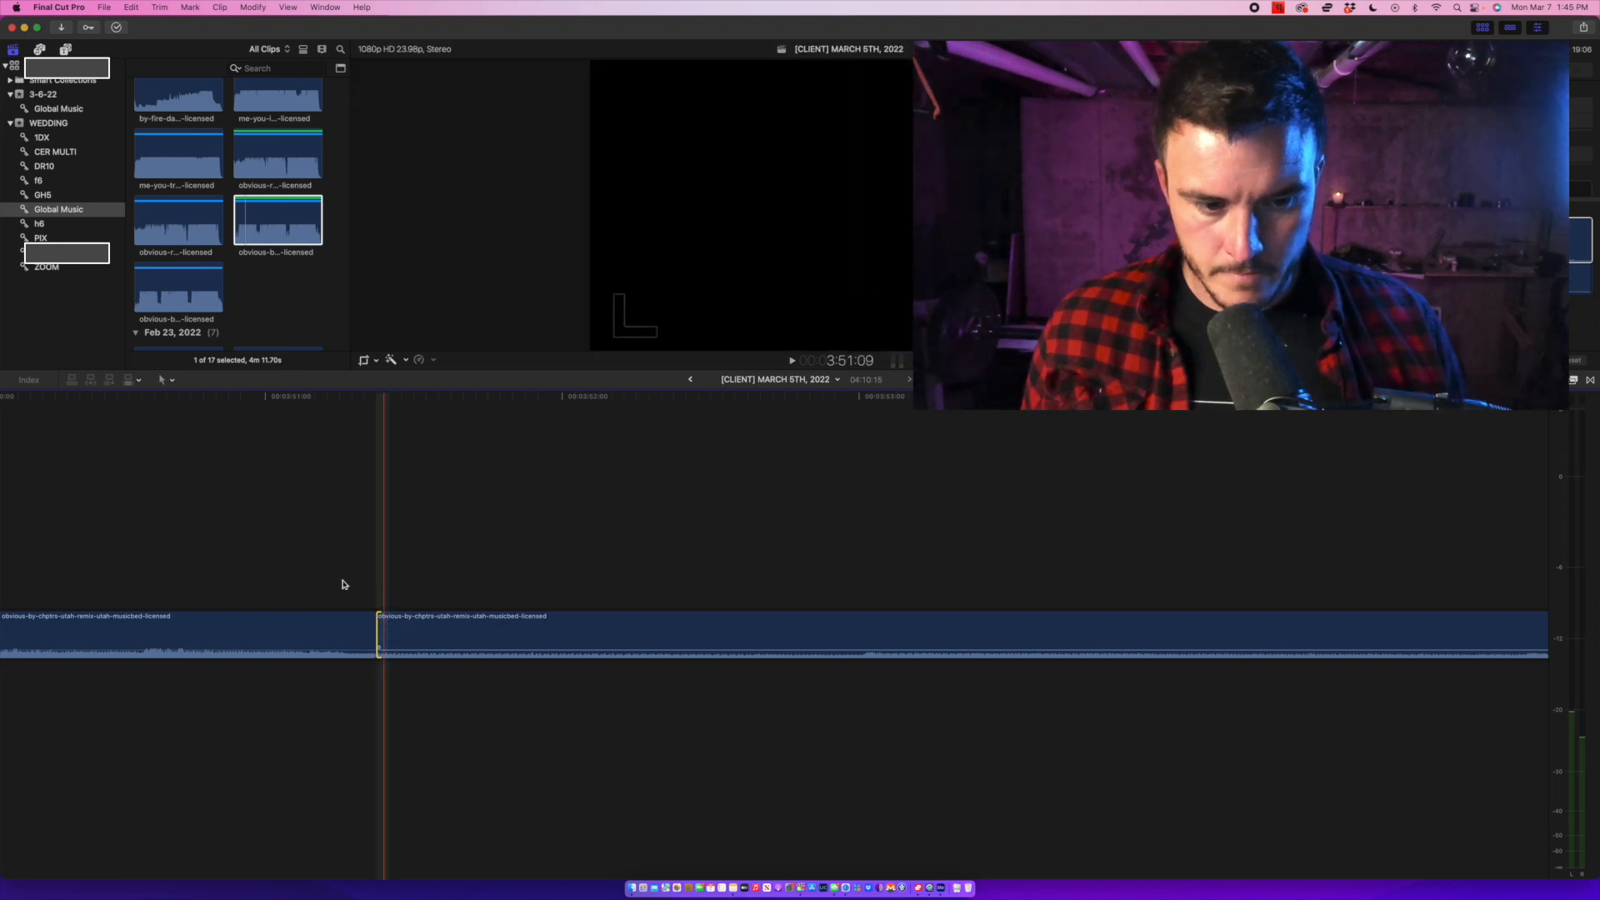
pyautogui.press('space')
pyautogui.press('space')
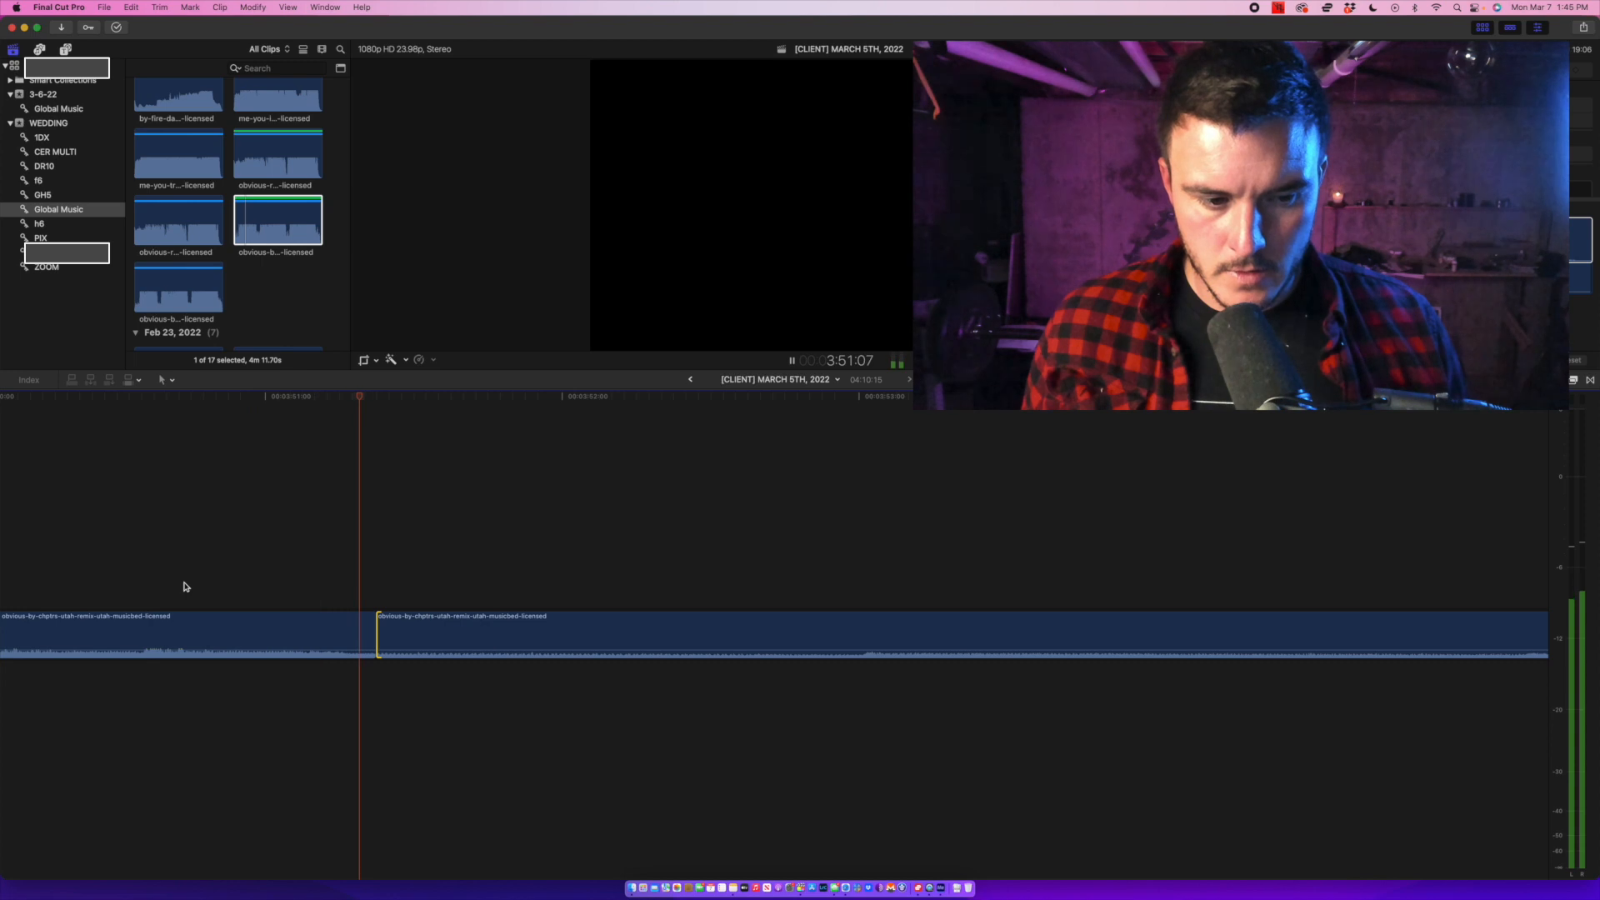
pyautogui.press('space')
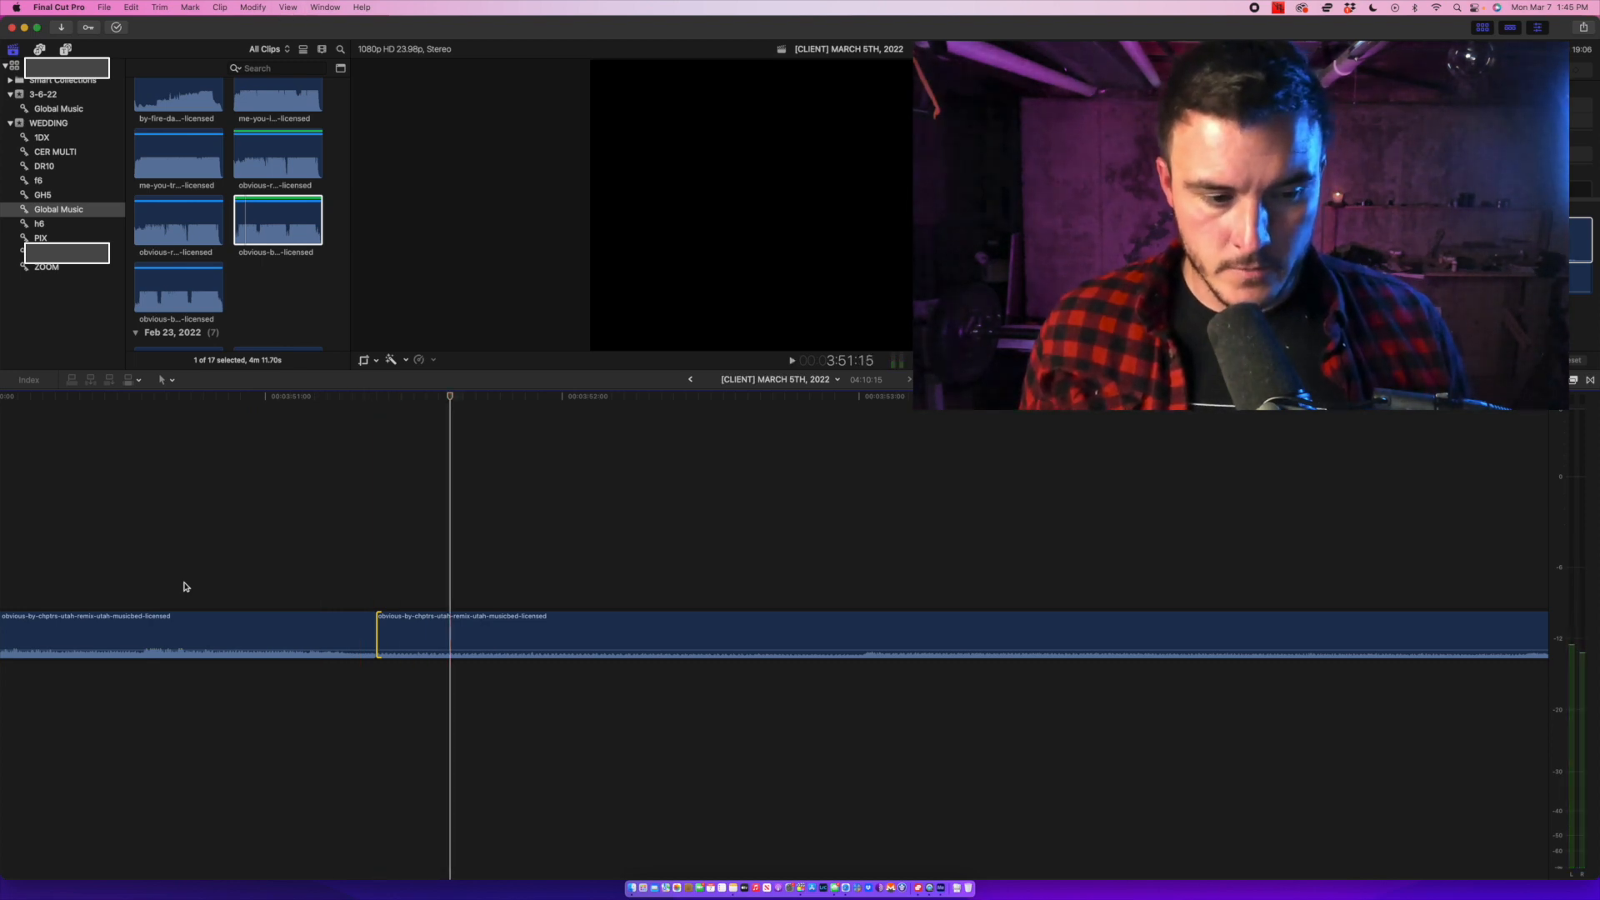
pyautogui.press('space')
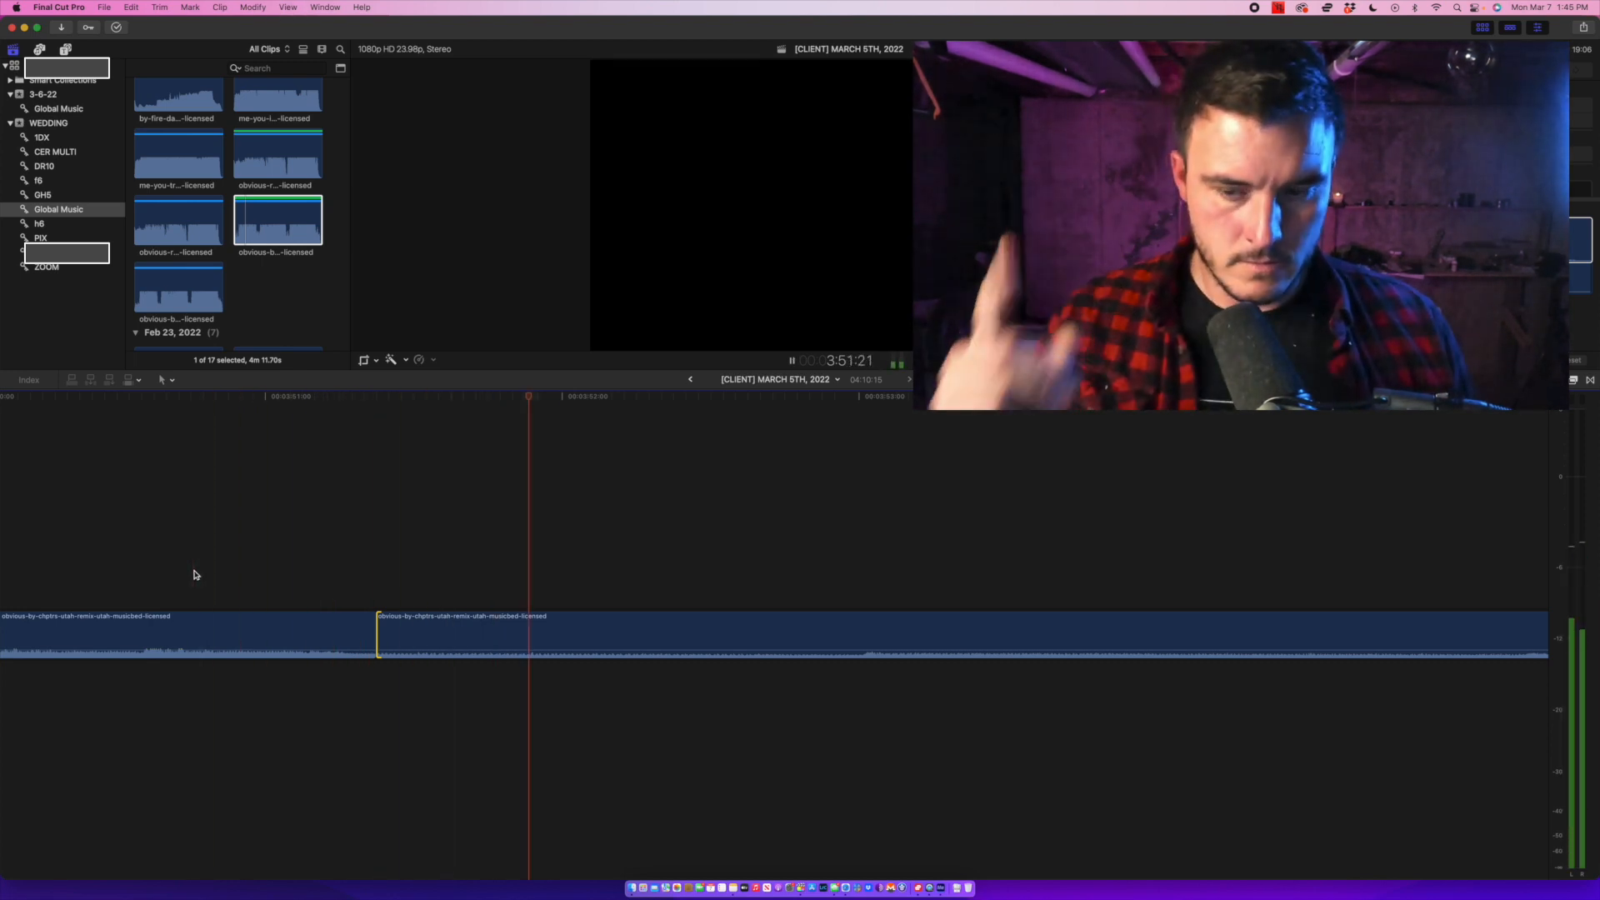
pyautogui.press('space')
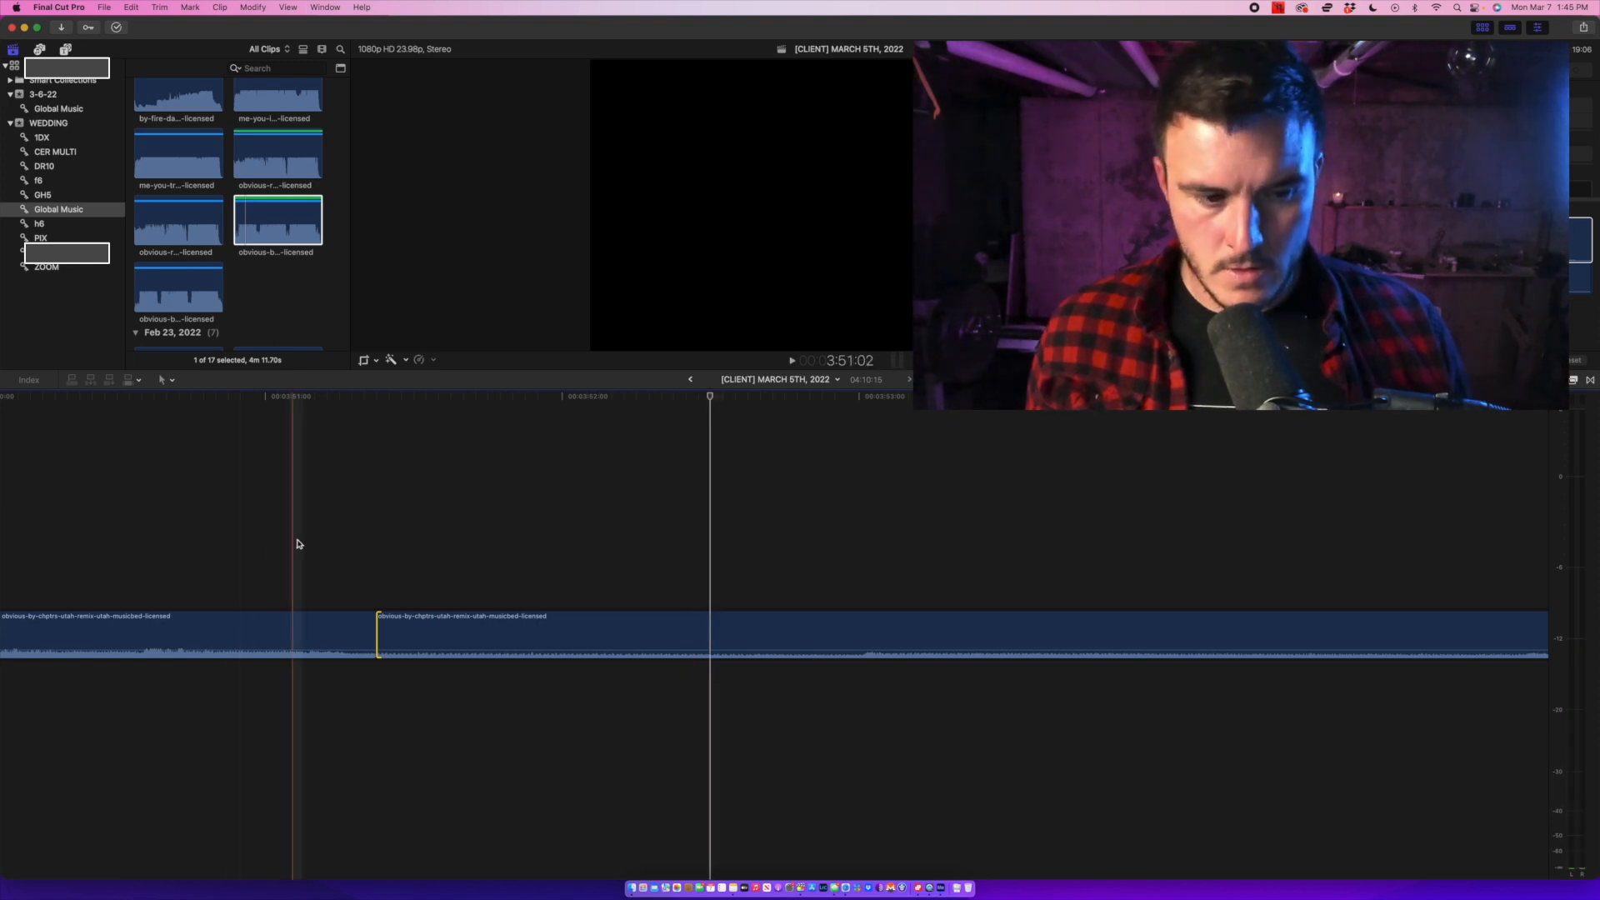
# Split the remix's opening section at about 3:51:03, just before the join, and replay the transition.
pyautogui.press('space')
pyautogui.press('space')
pyautogui.click(309, 562)
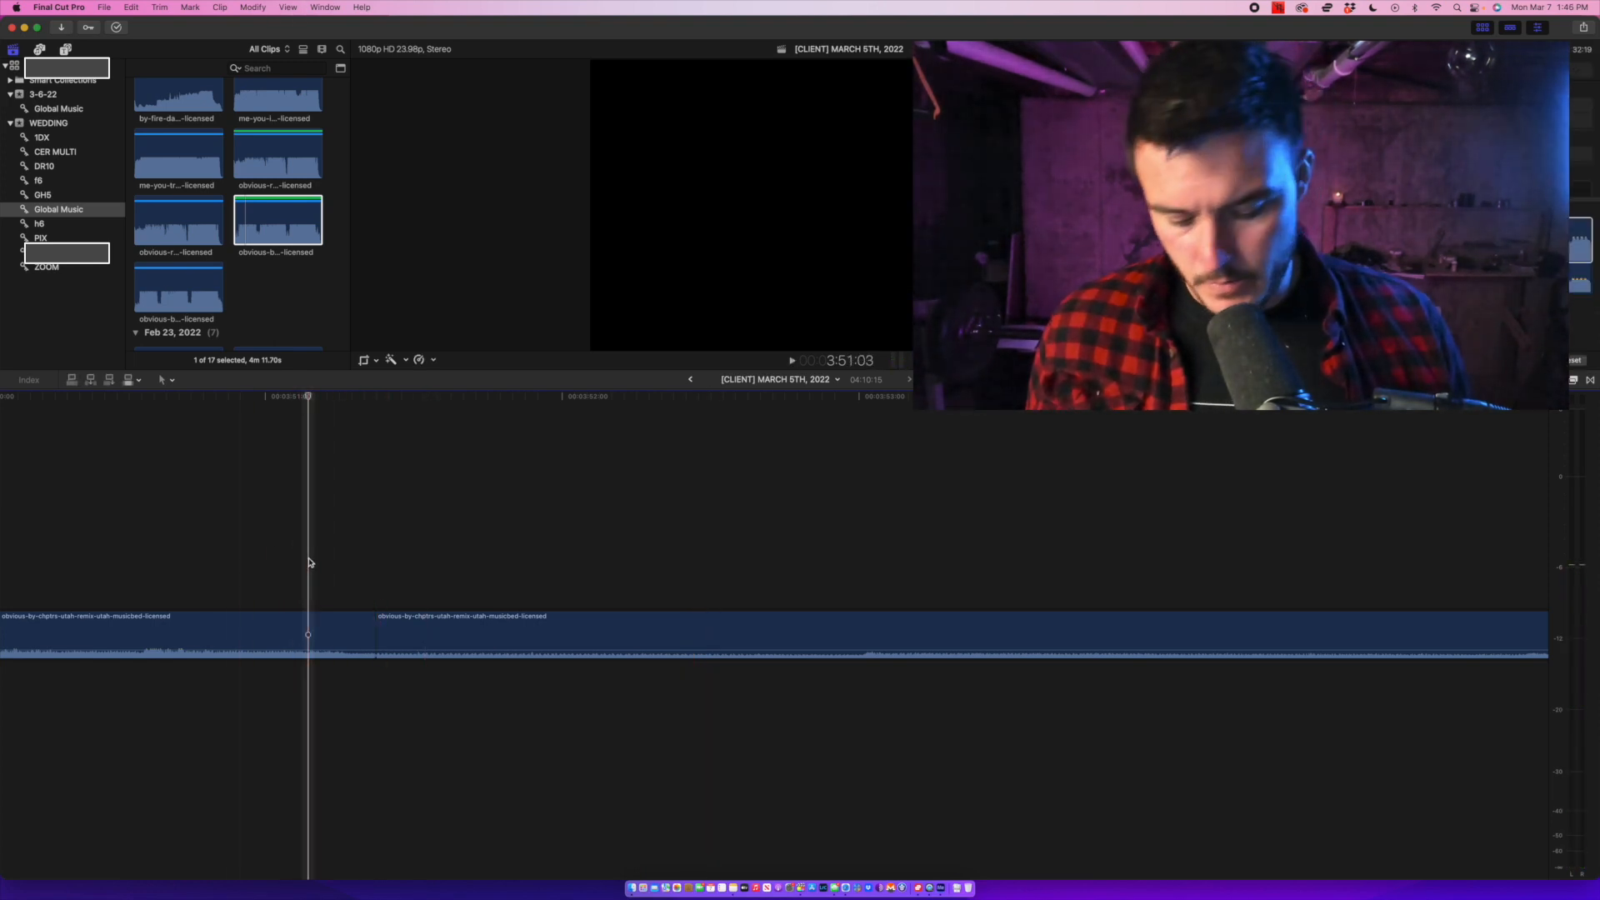
pyautogui.press('super+b')
pyautogui.press('space')
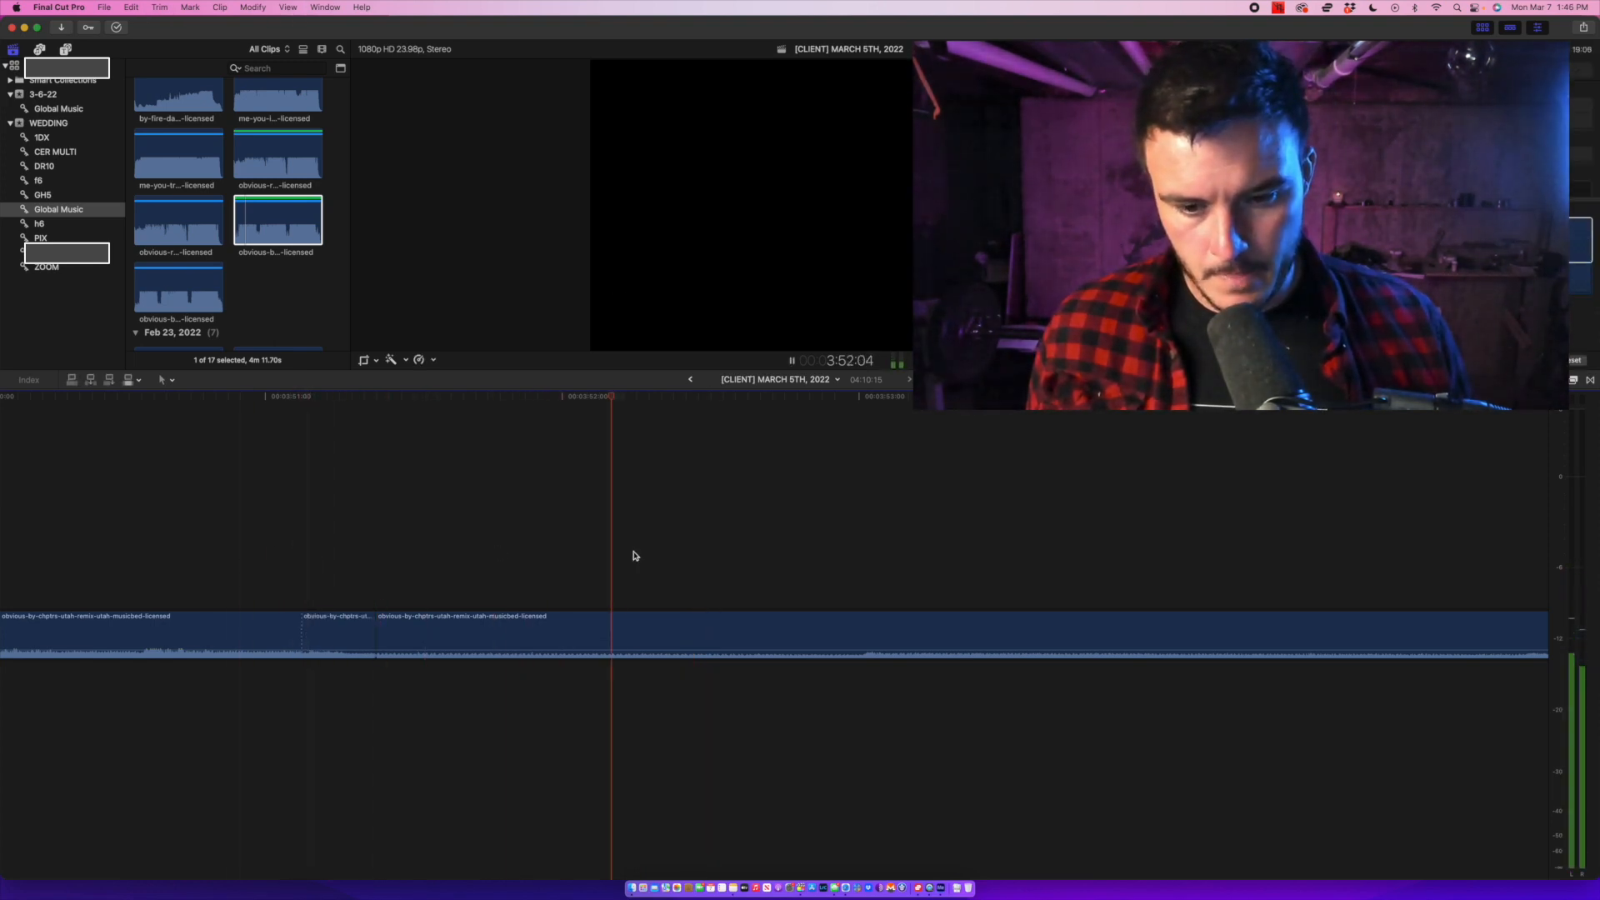
pyautogui.press('space')
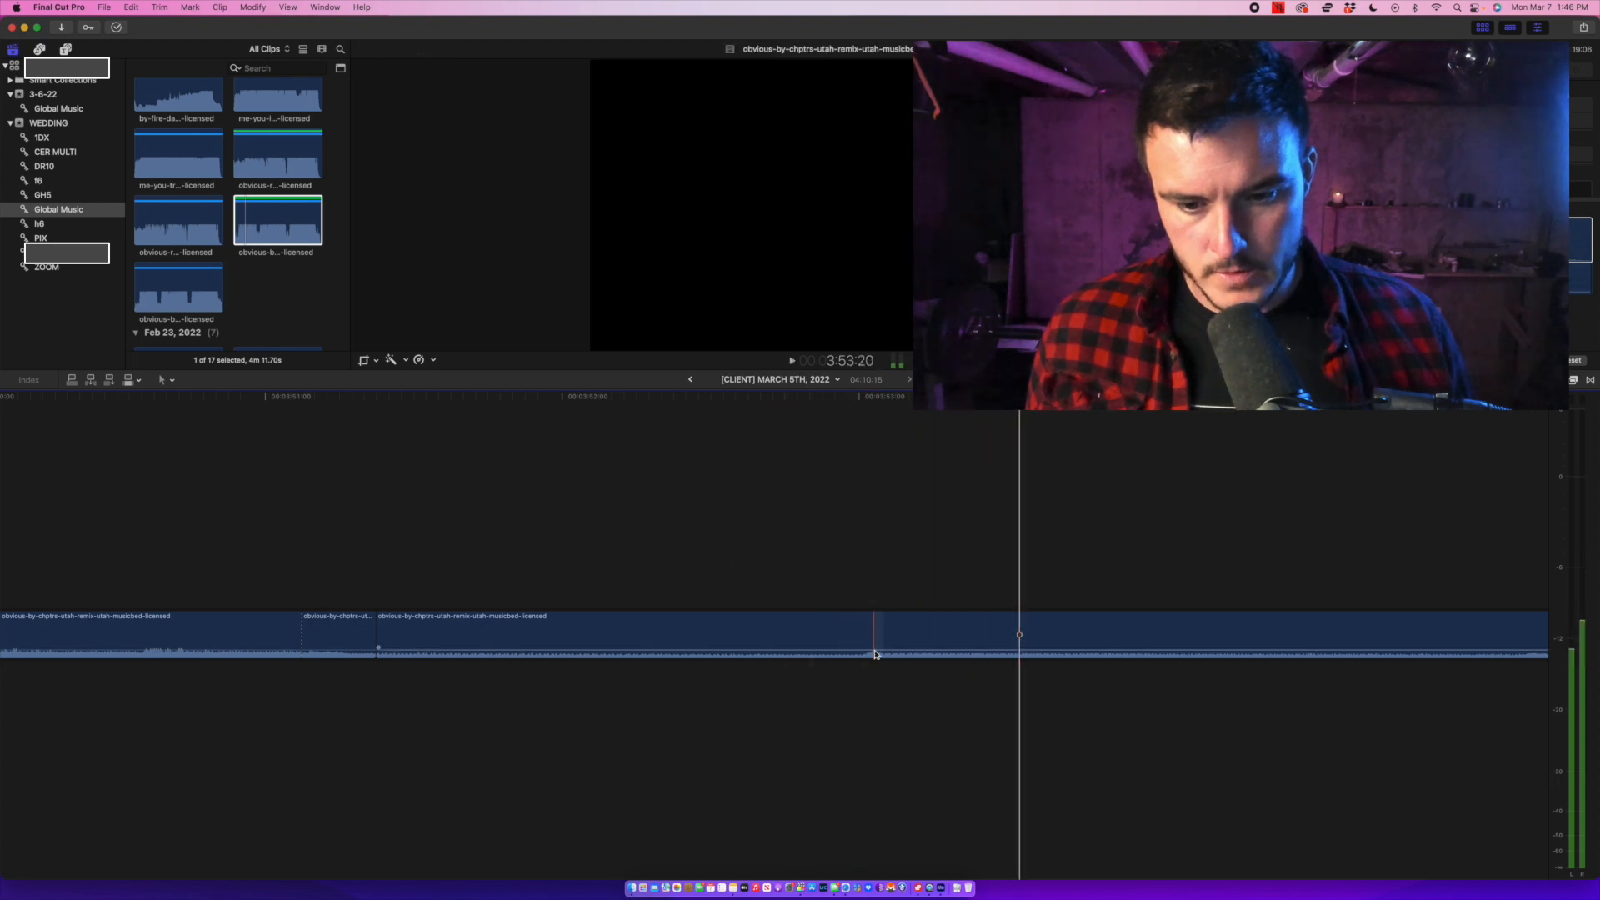
# Cut the remix's ending section at about 3:53 and delete the two short pieces between the cuts to close the join.
pyautogui.click(865, 640)
pyautogui.press('a')
pyautogui.moveTo(737, 553); pyautogui.dragTo(367, 650)
pyautogui.press('Delete')
pyautogui.press('space')
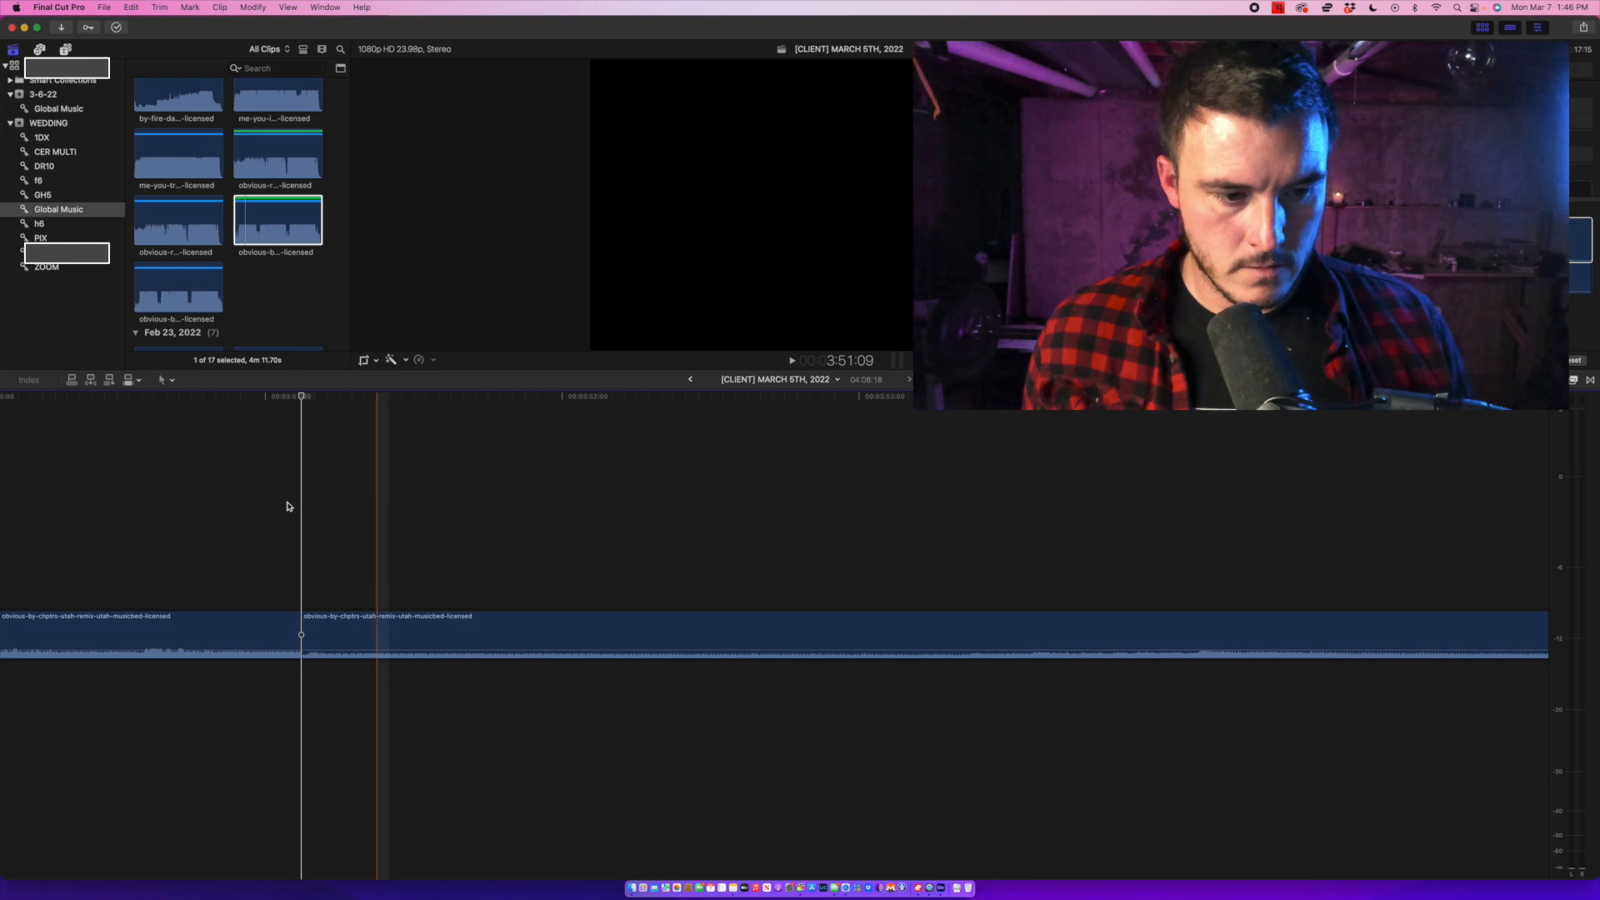
# Replay the join, lower the ending section to a connected clip that slightly overlaps the opening section, and audition the overlap.
pyautogui.click(250, 503)
pyautogui.click(88, 537)
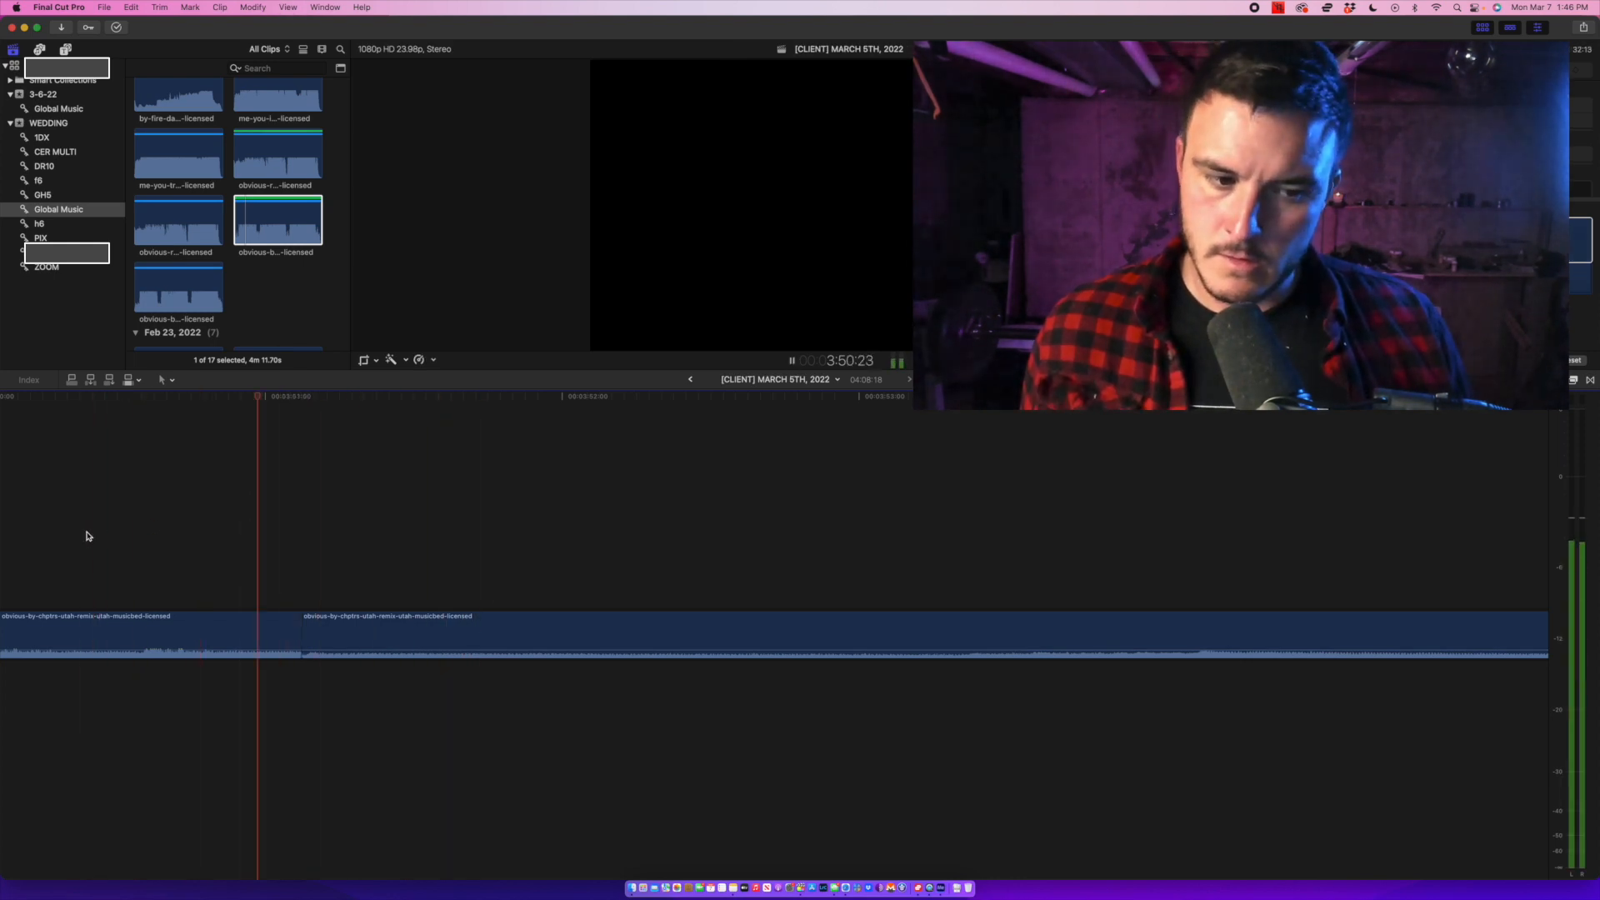
pyautogui.click(173, 585)
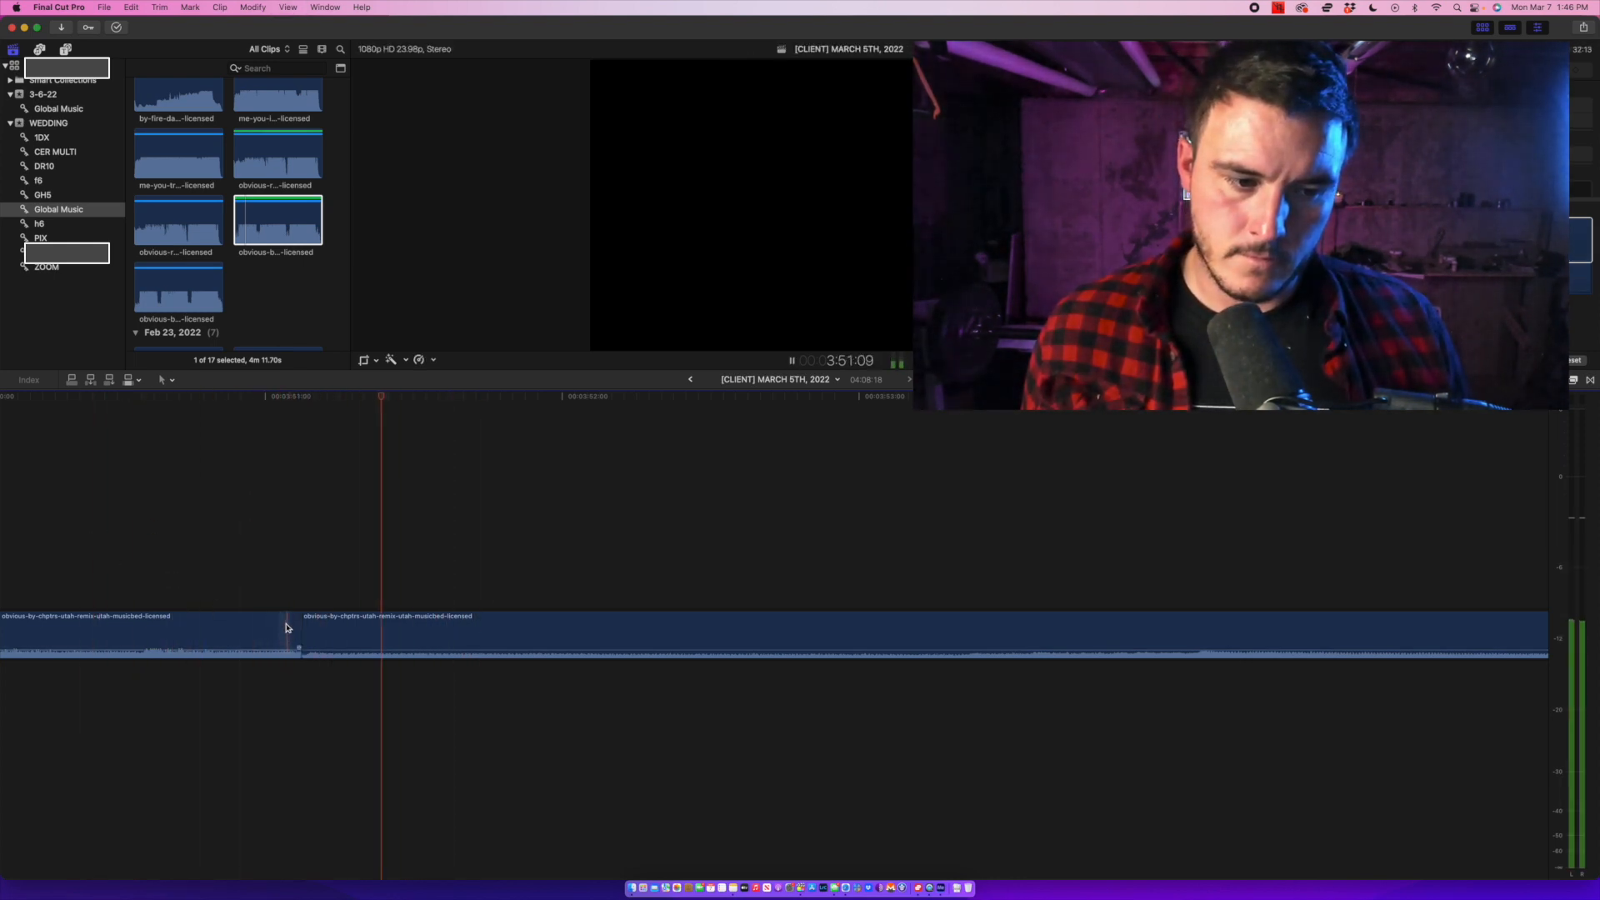
pyautogui.moveTo(292, 630); pyautogui.dragTo(315, 672)
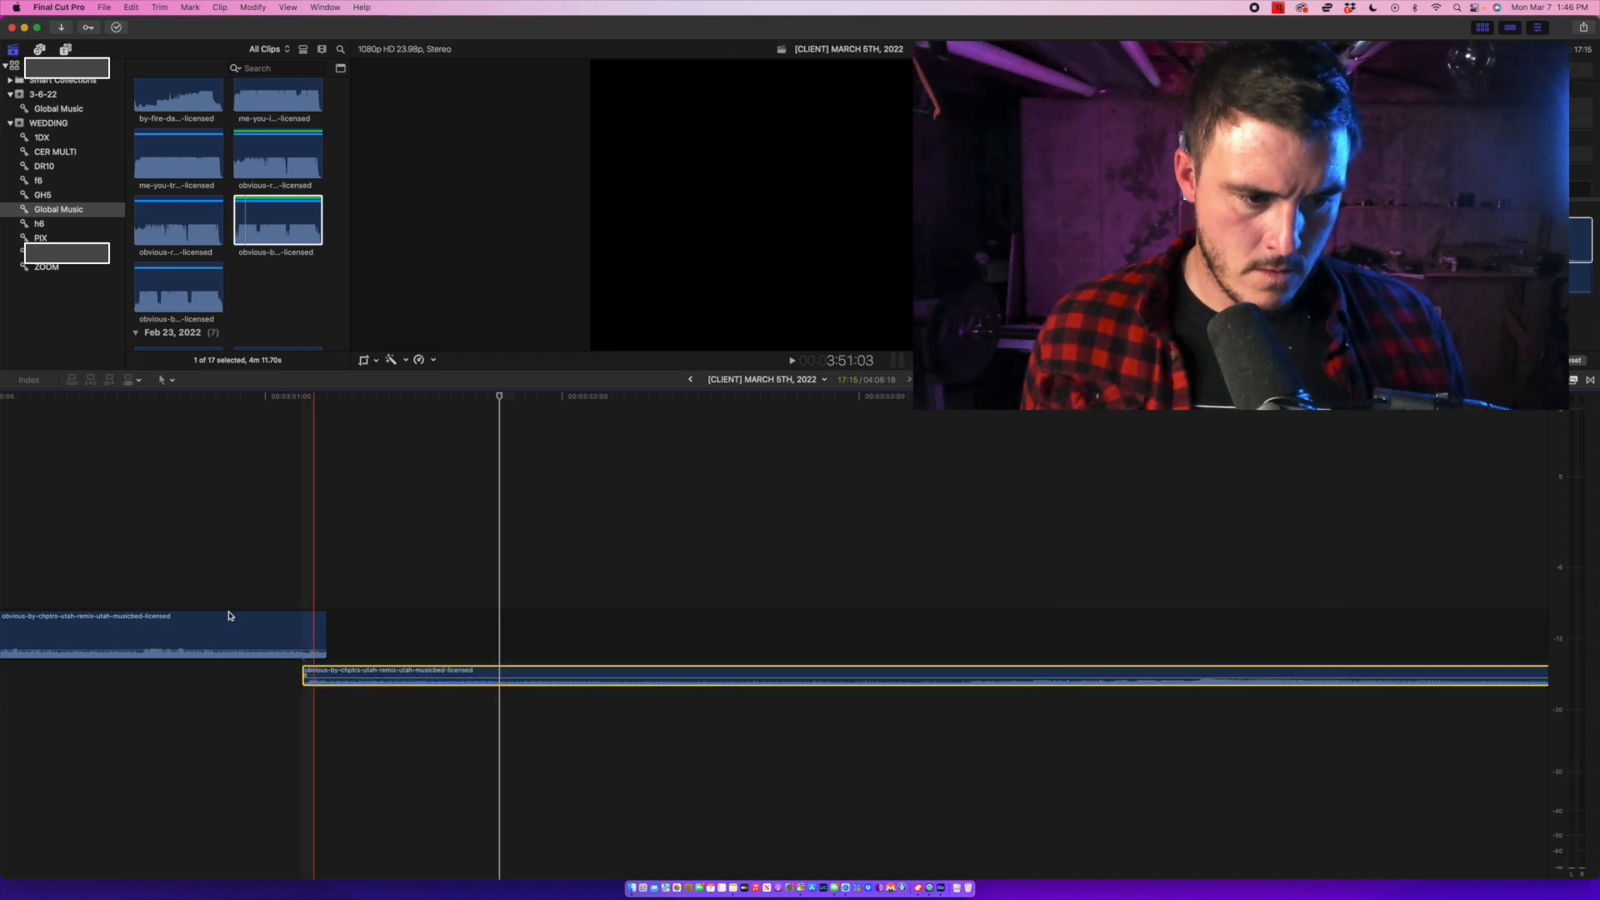
pyautogui.press('space')
pyautogui.press('space')
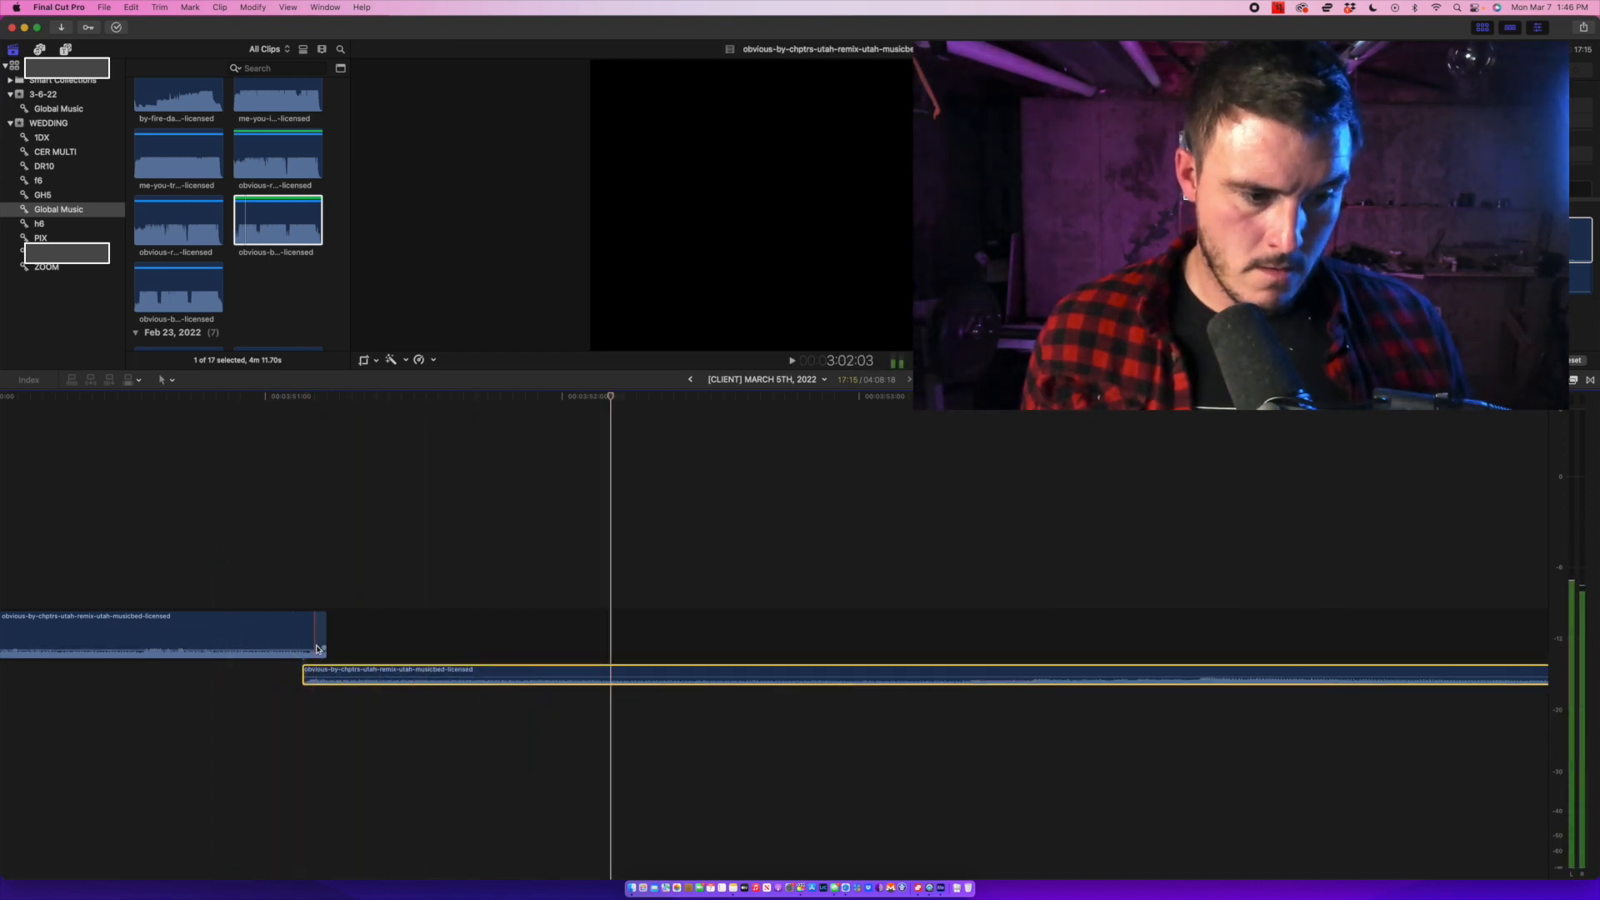
# Add a short audio fade-out to the end of the opening section and replay the overlap.
pyautogui.moveTo(324, 649); pyautogui.dragTo(313, 650)
pyautogui.press('space')
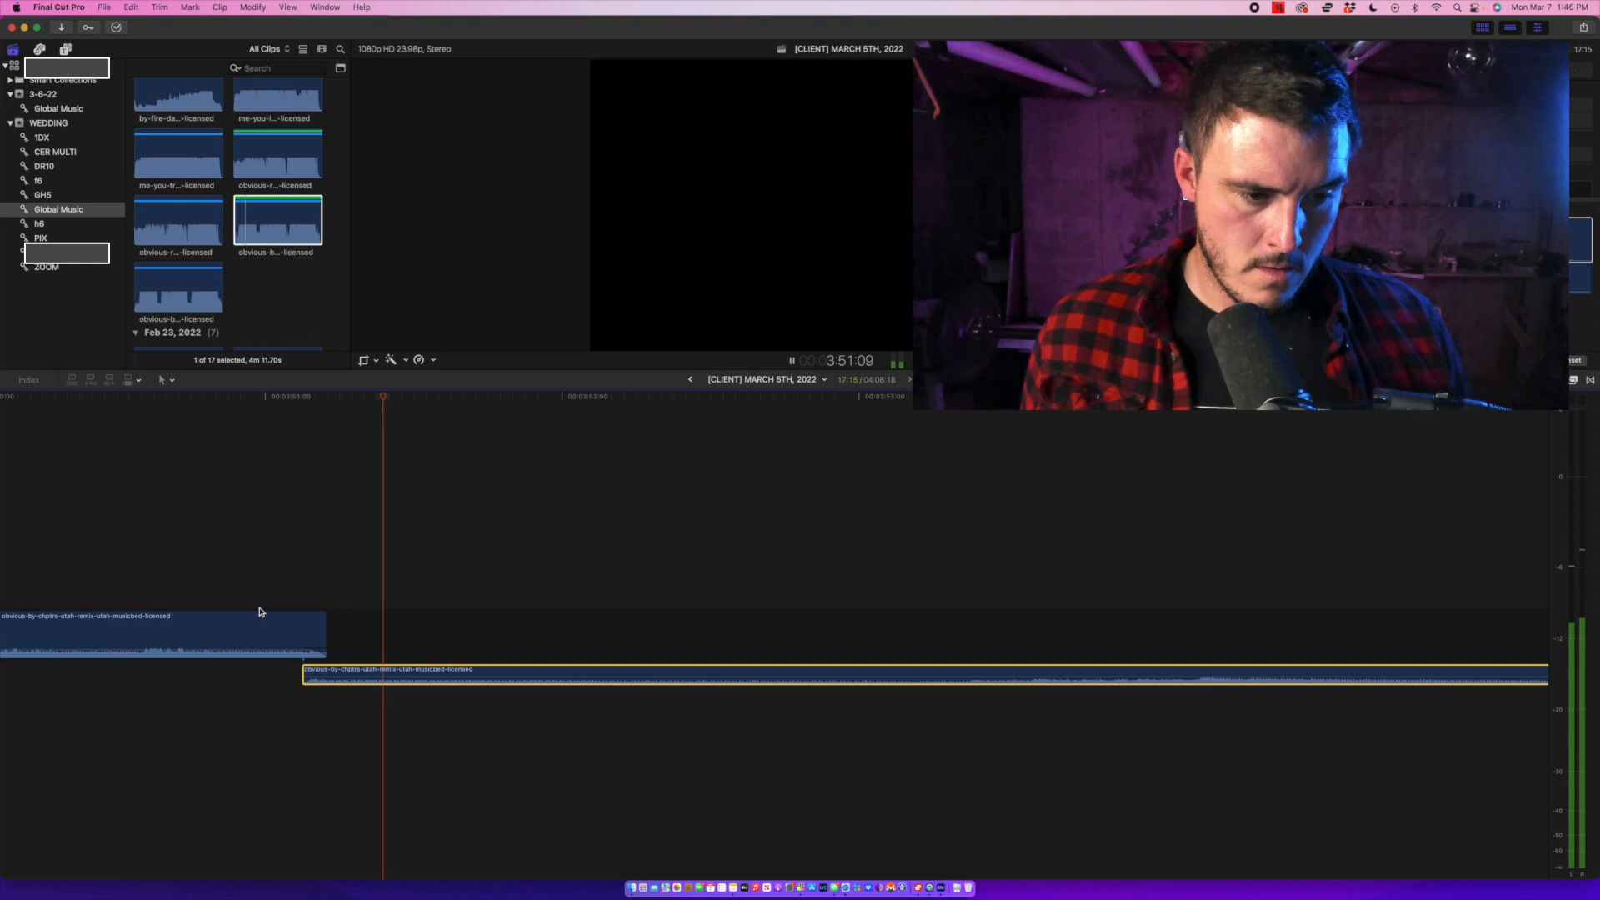
pyautogui.press('space')
pyautogui.press('space')
pyautogui.press('space')
# Expand the opening section's audio and extend its tail past the clip end over the start of the ending section.
pyautogui.click(303, 635)
pyautogui.hotkey('ctrl', 's')
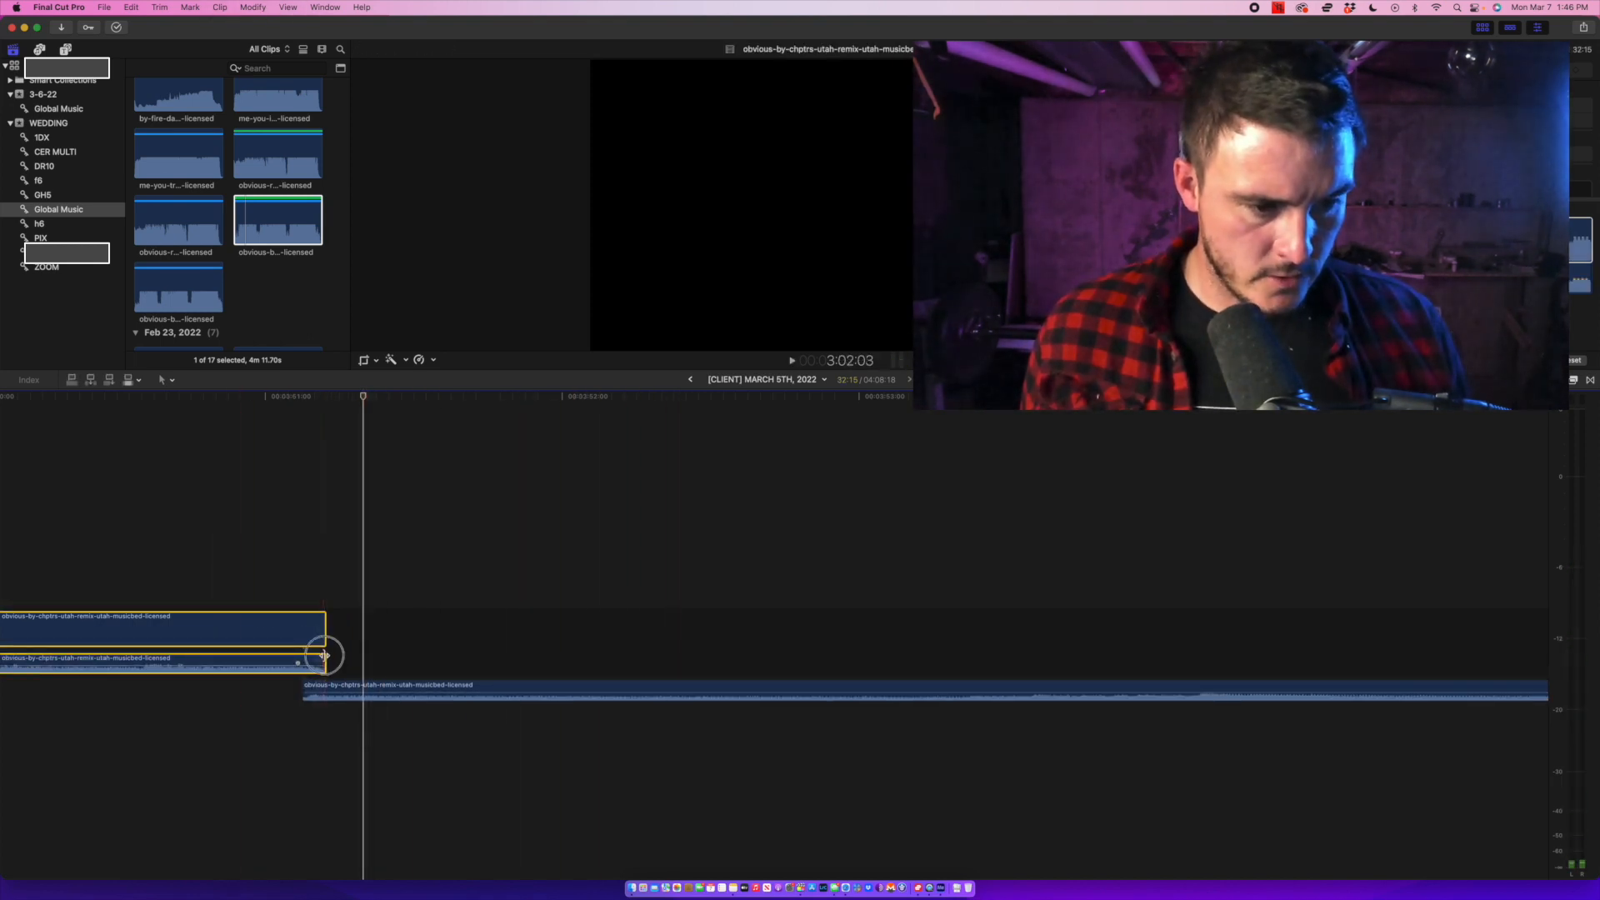
pyautogui.moveTo(325, 654); pyautogui.dragTo(408, 664)
pyautogui.press('space')
pyautogui.press('space')
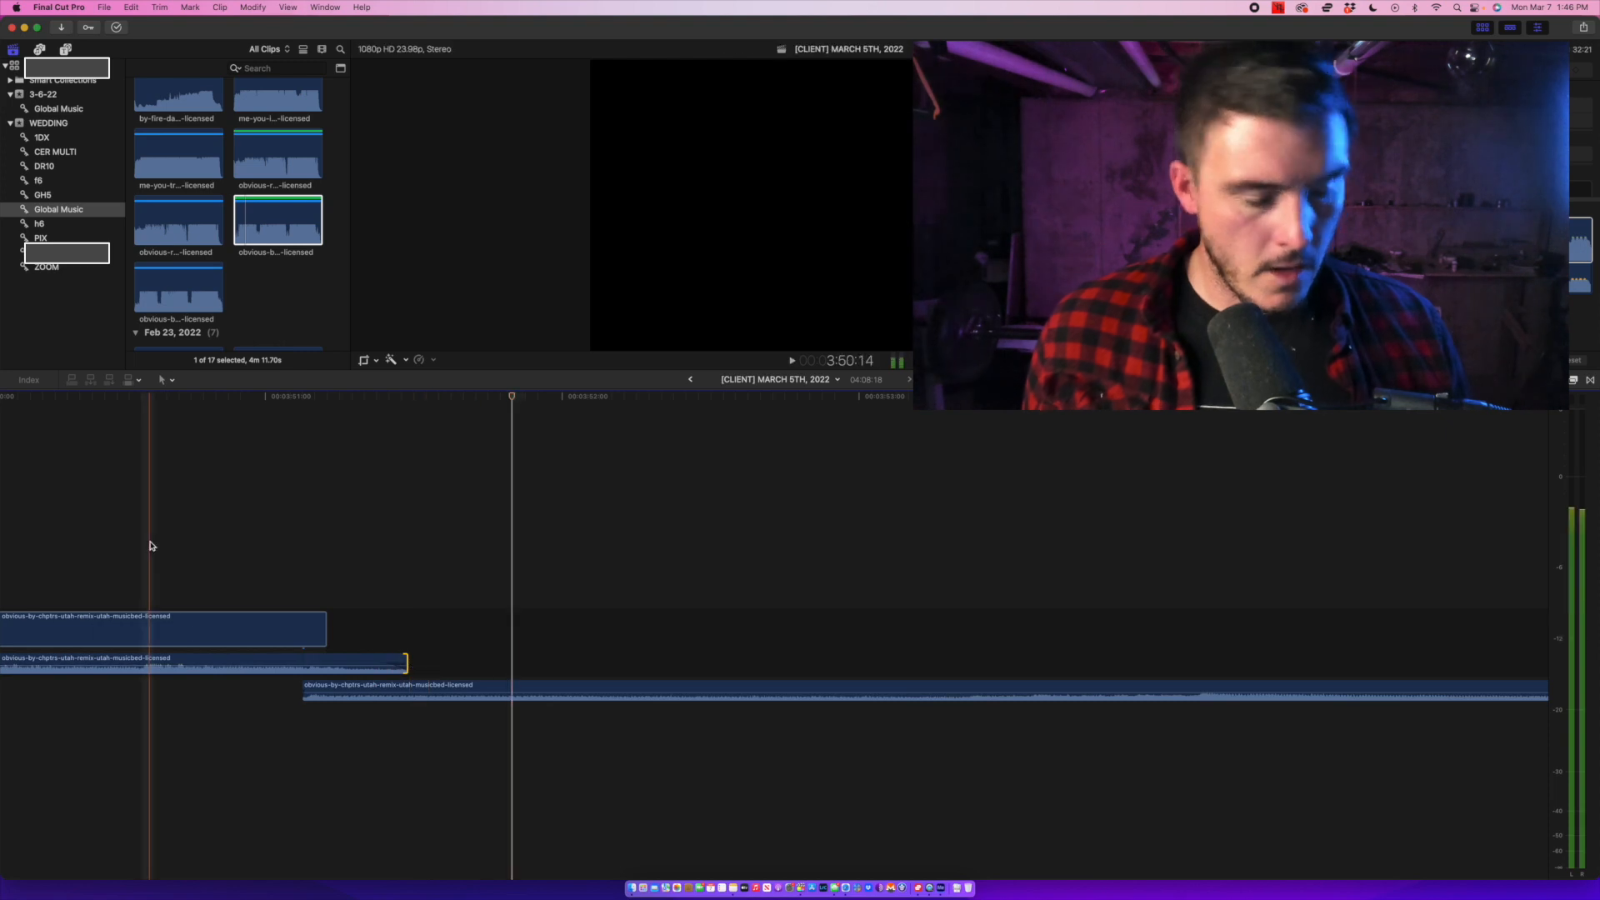
# Lengthen the fade-out on the opening section's extended audio tail and replay the overlap.
pyautogui.press('space')
pyautogui.press('space')
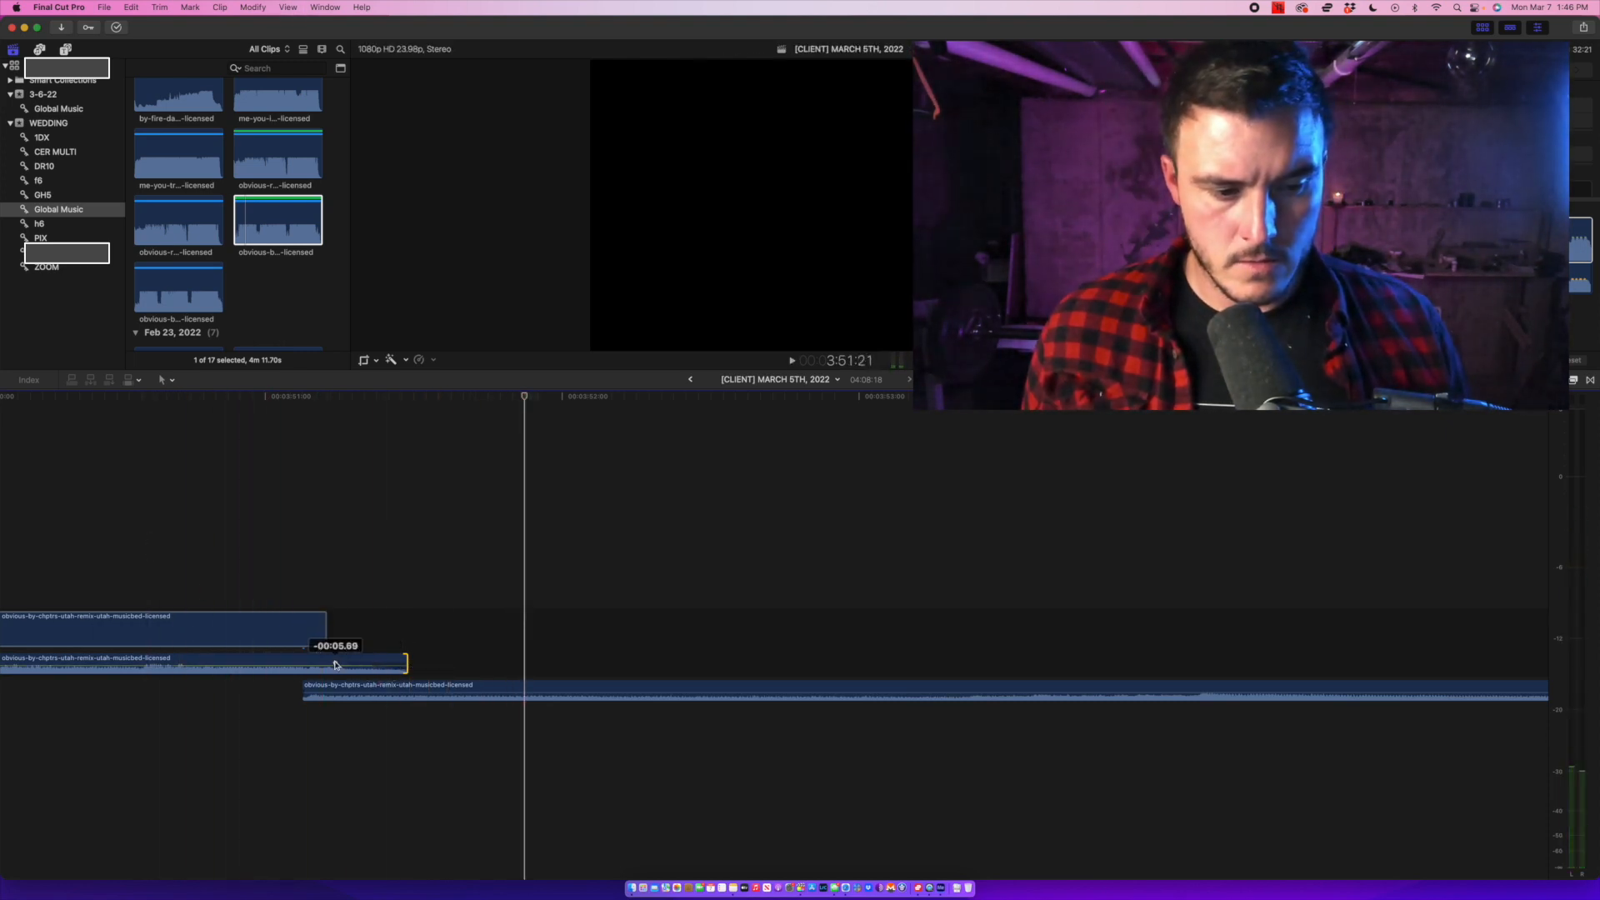
pyautogui.press('space')
pyautogui.press('space')
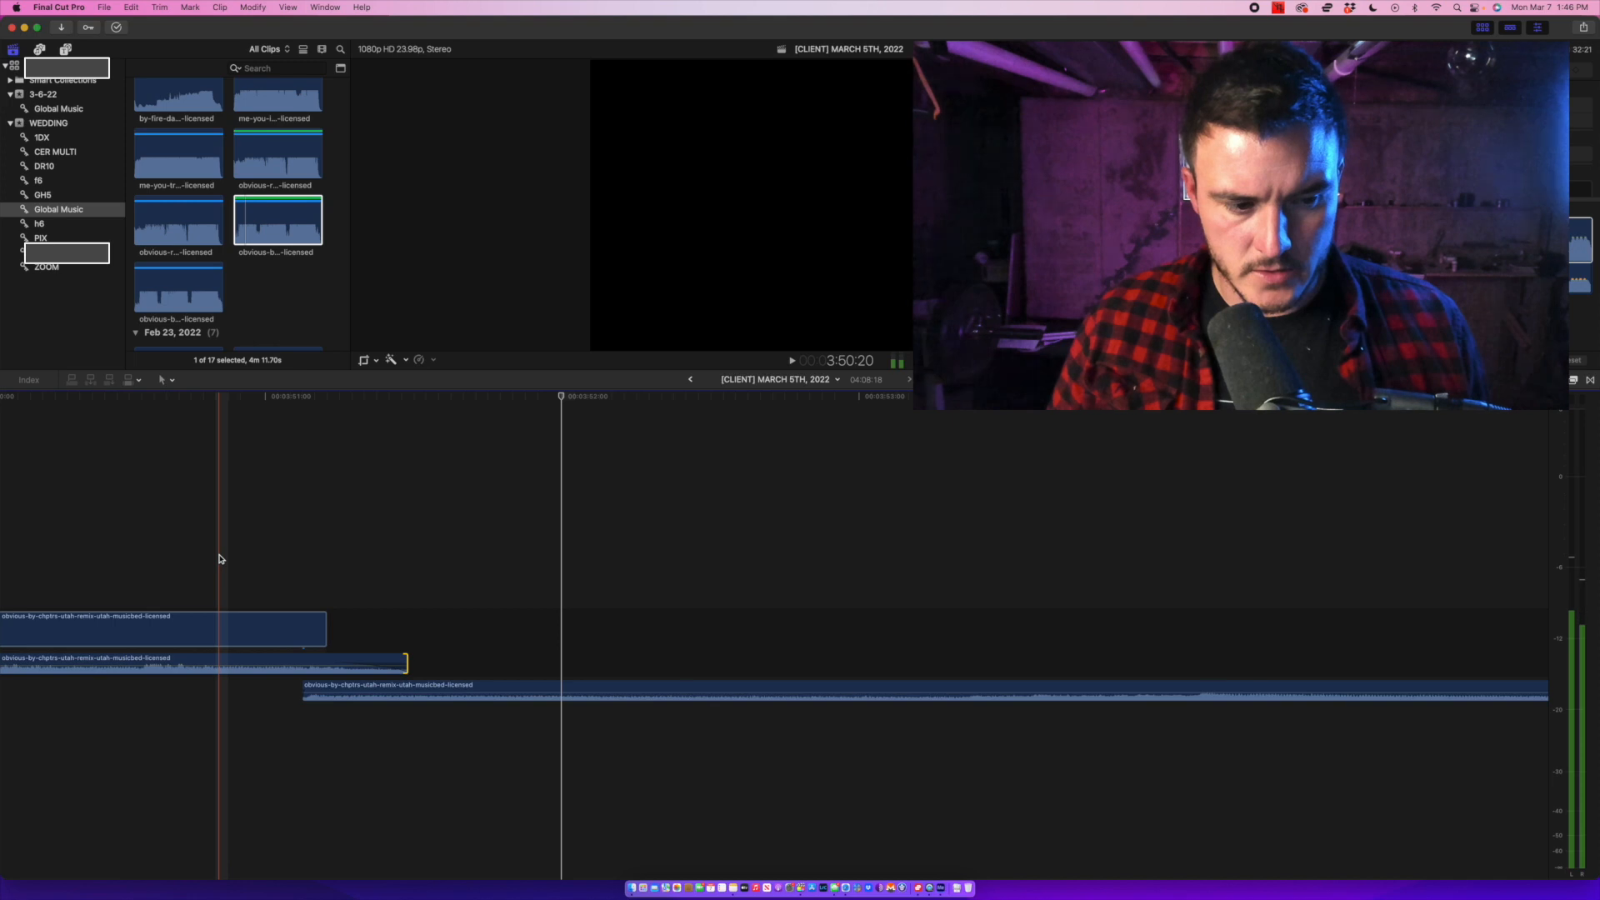
pyautogui.hscroll(-2, 218, 559)
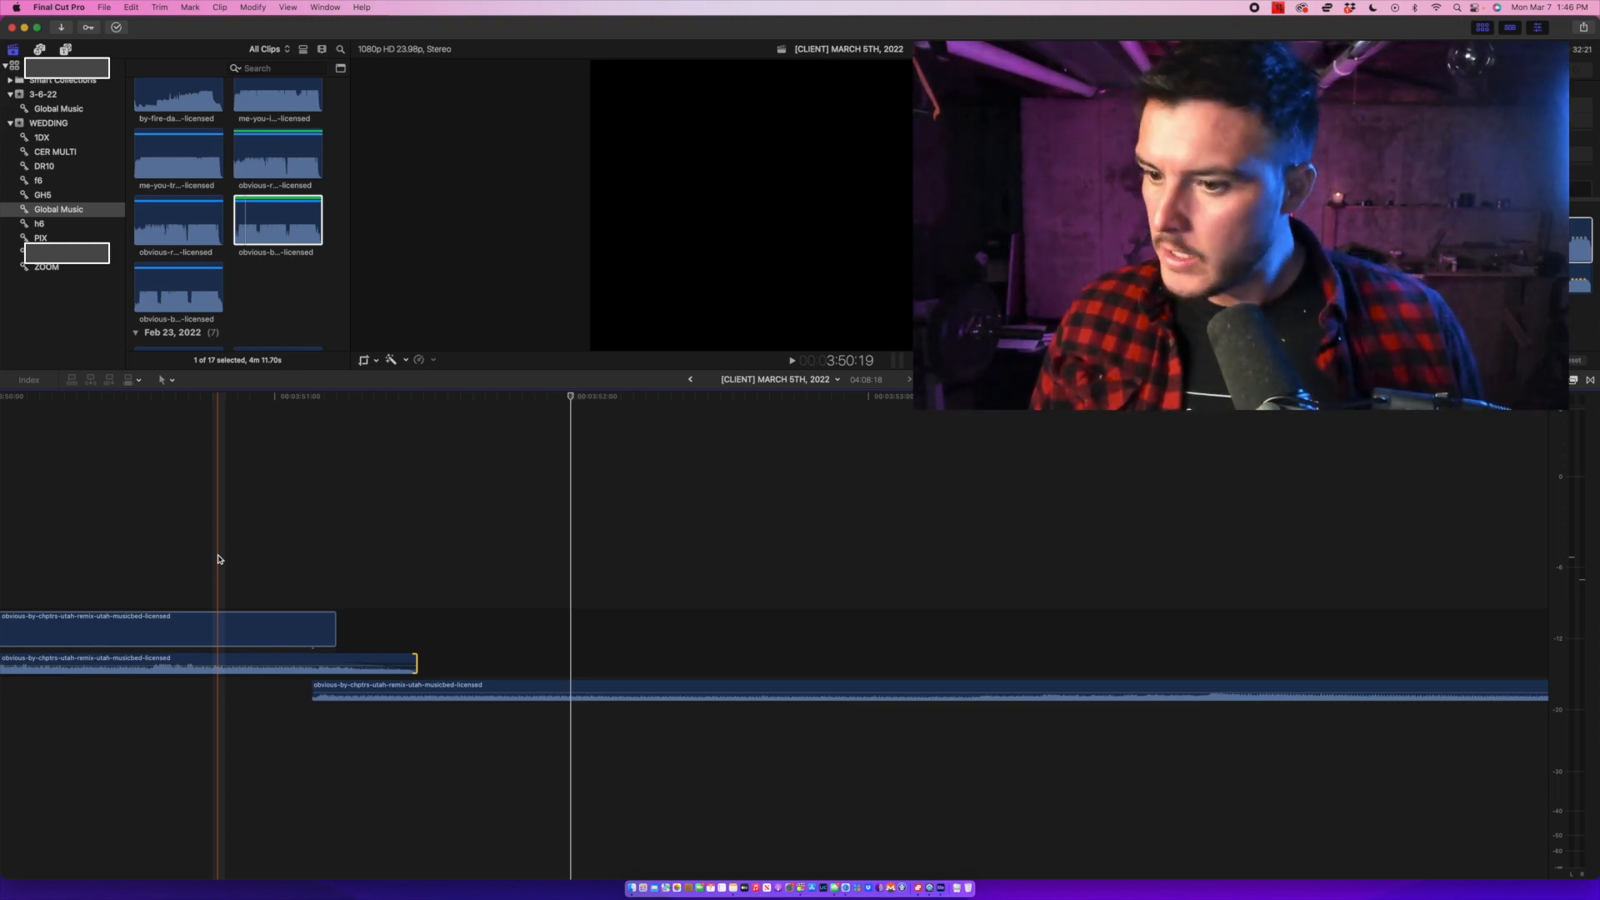
pyautogui.press('space')
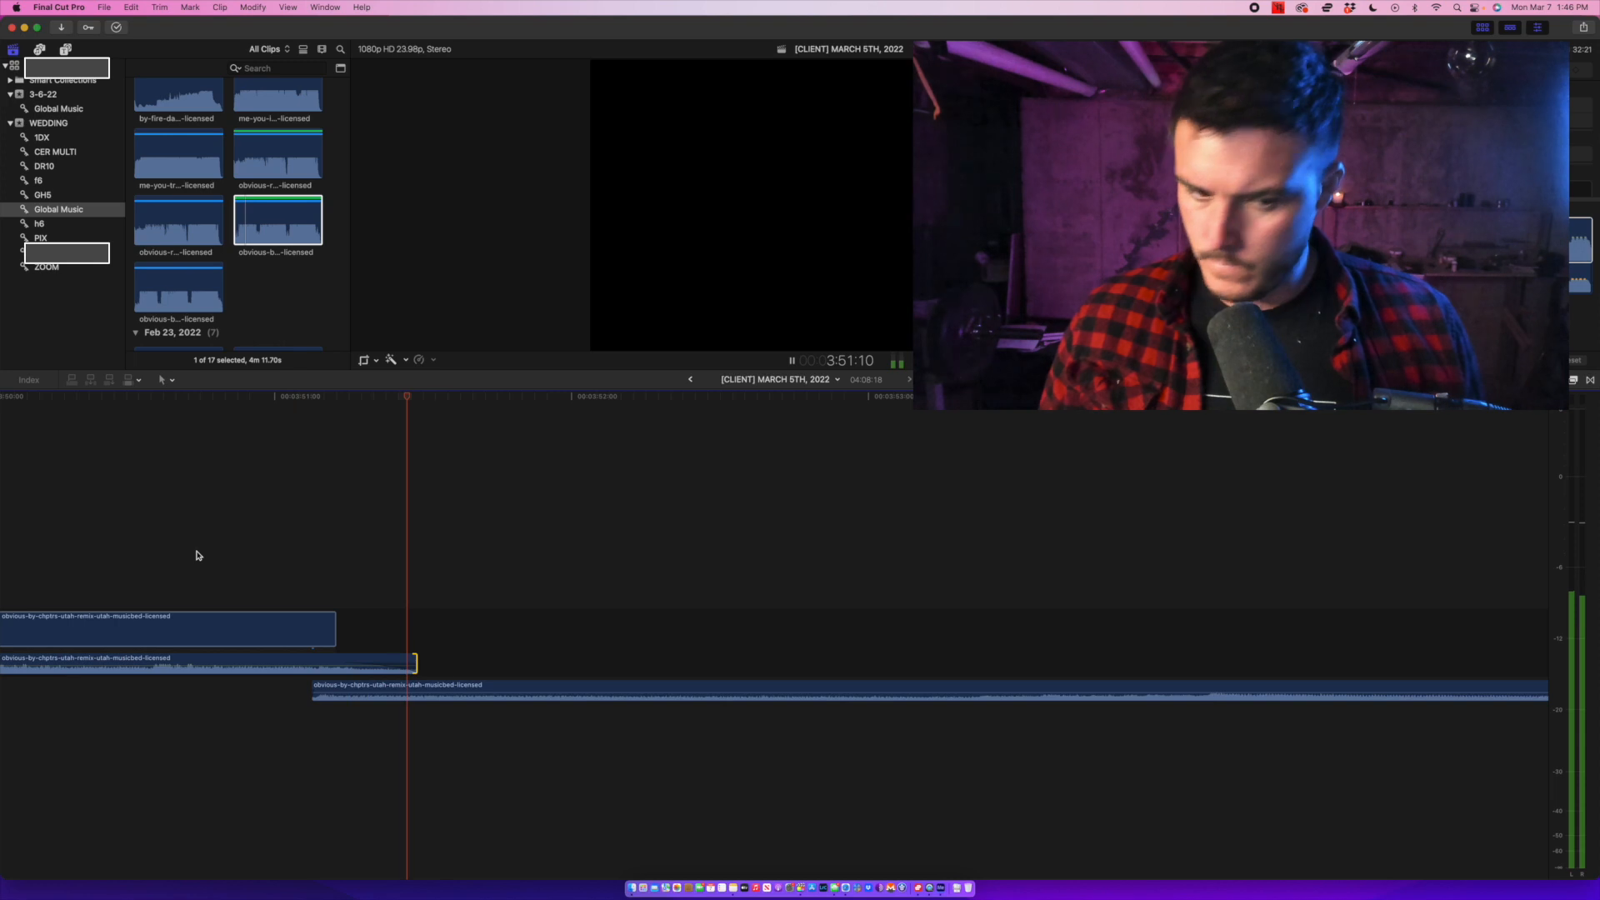
pyautogui.press('space')
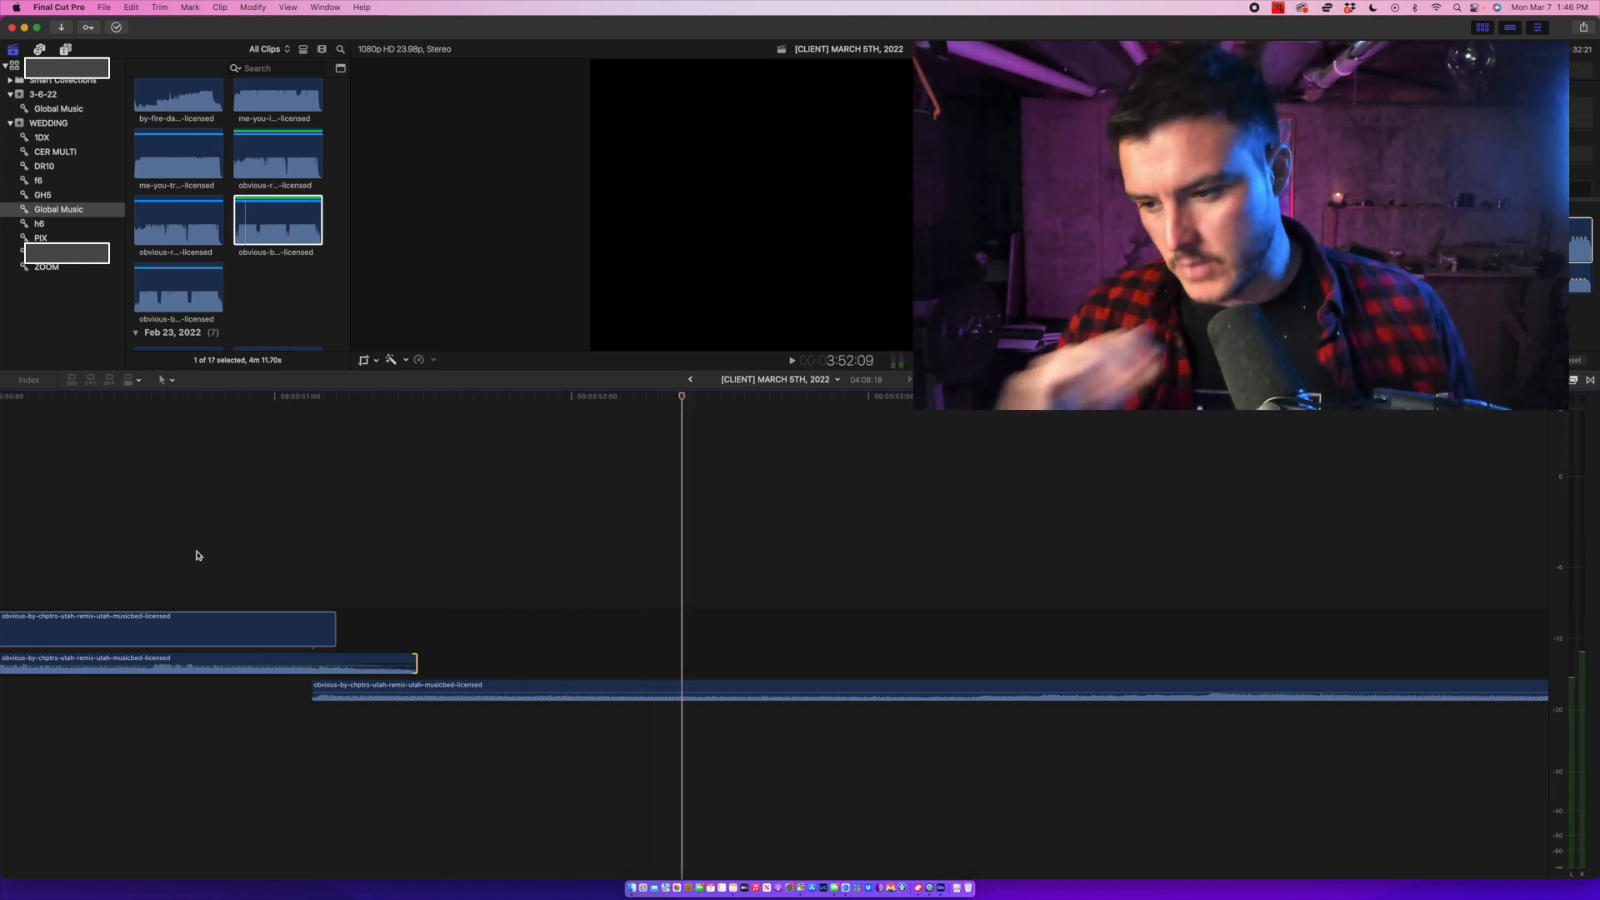
# Play a longer stretch from about 3:42 through the overlap to judge the rhythm of the remix transition.
pyautogui.hscroll(-5, 197, 555)
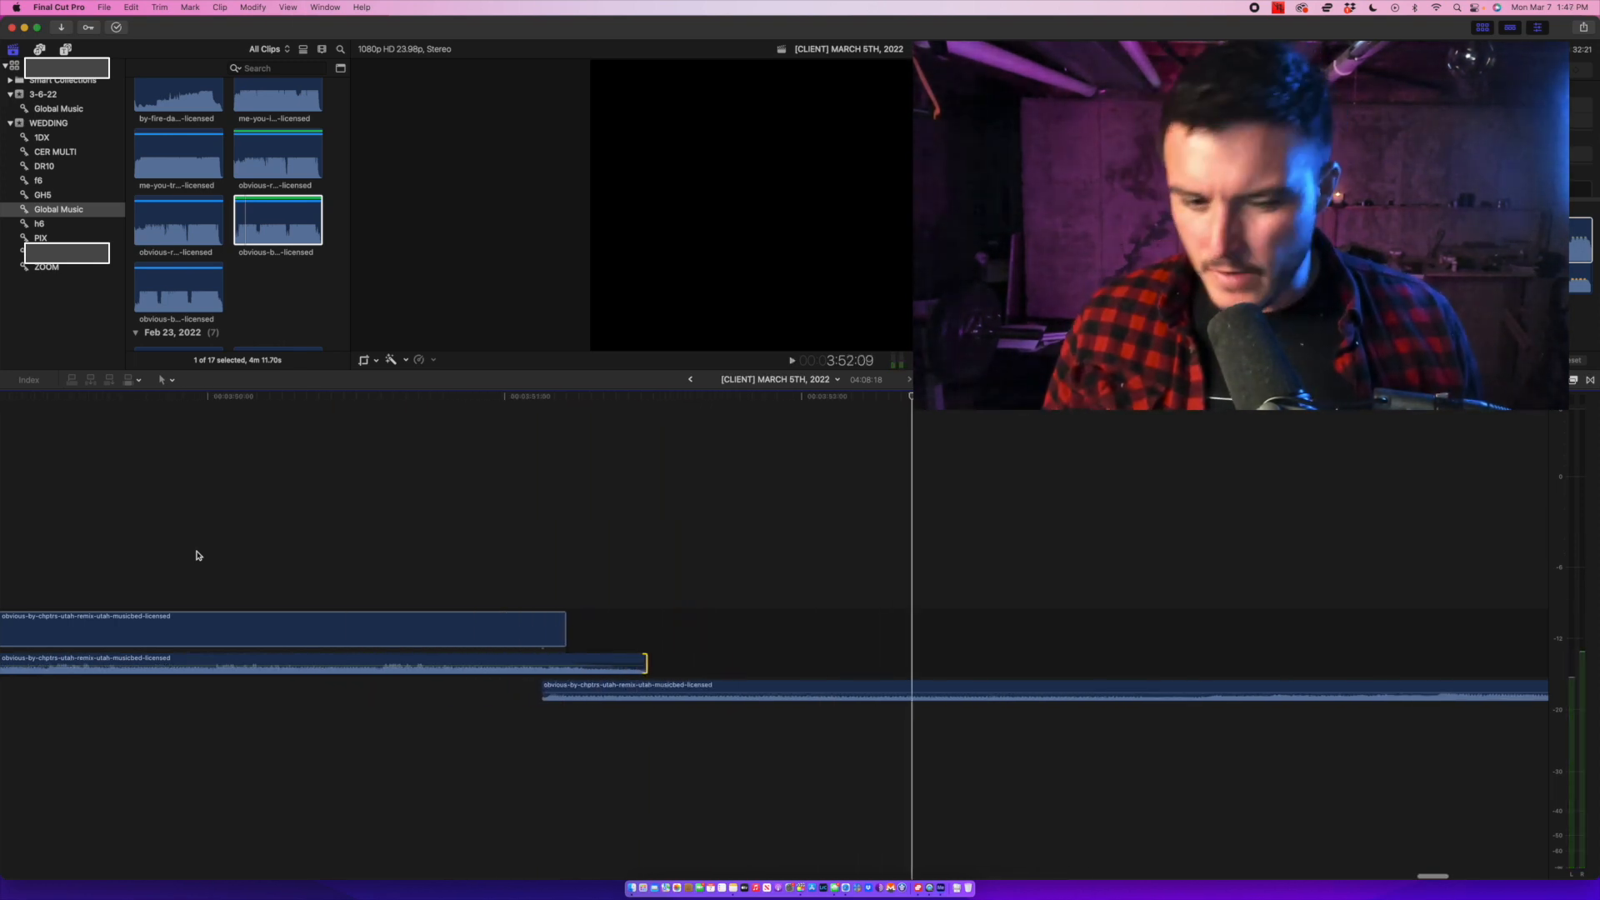
pyautogui.press('super+minus')
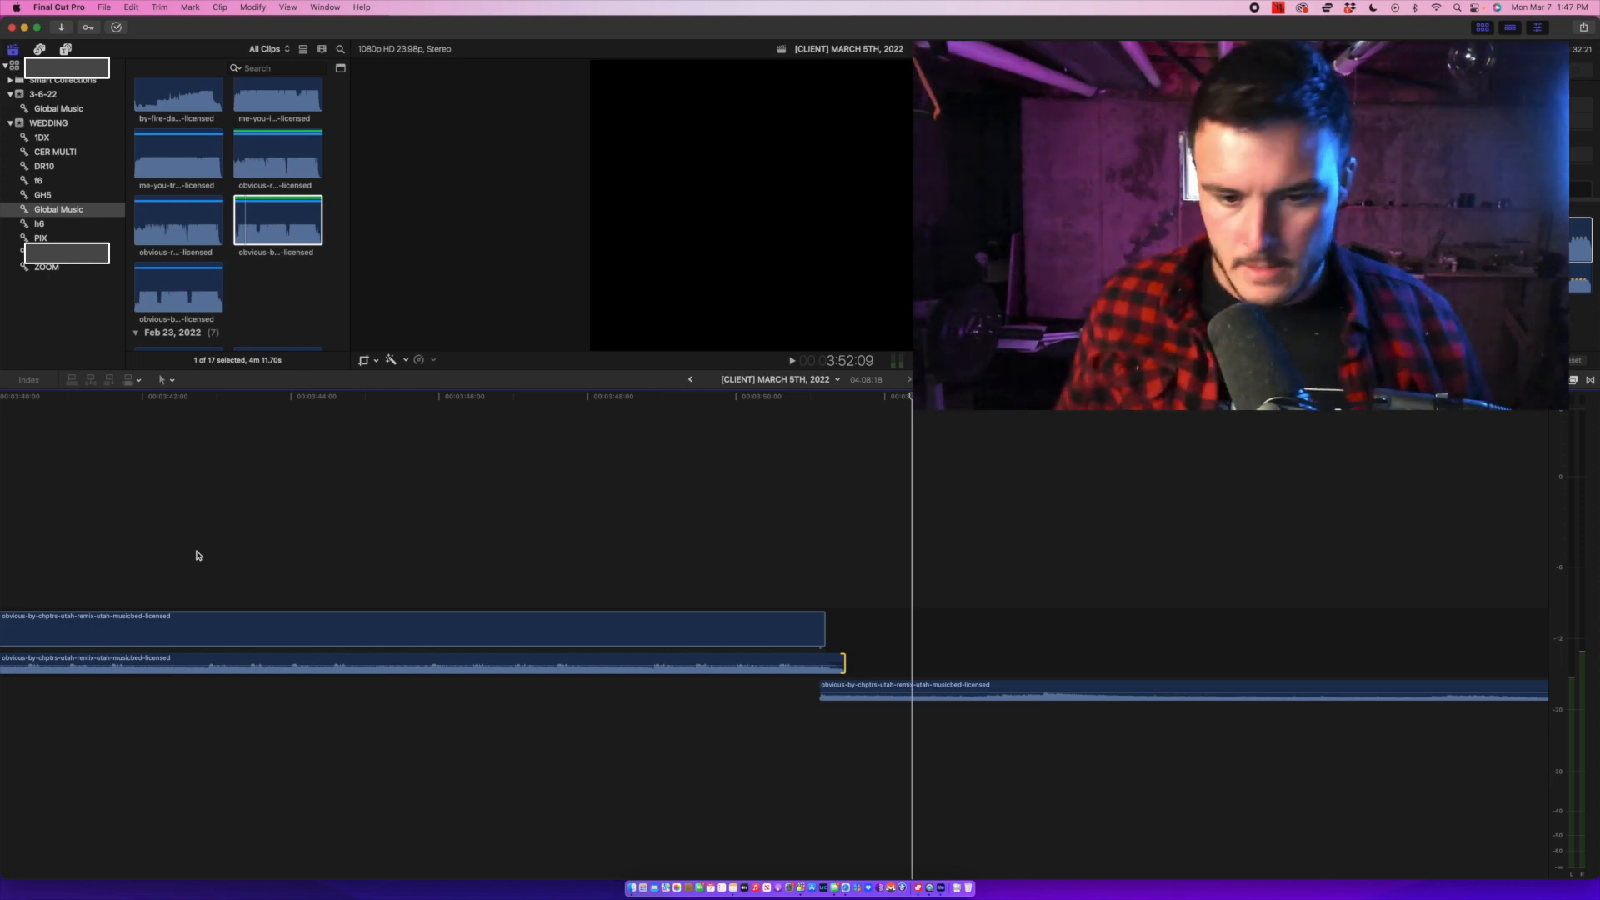
pyautogui.click(554, 522)
pyautogui.press('space')
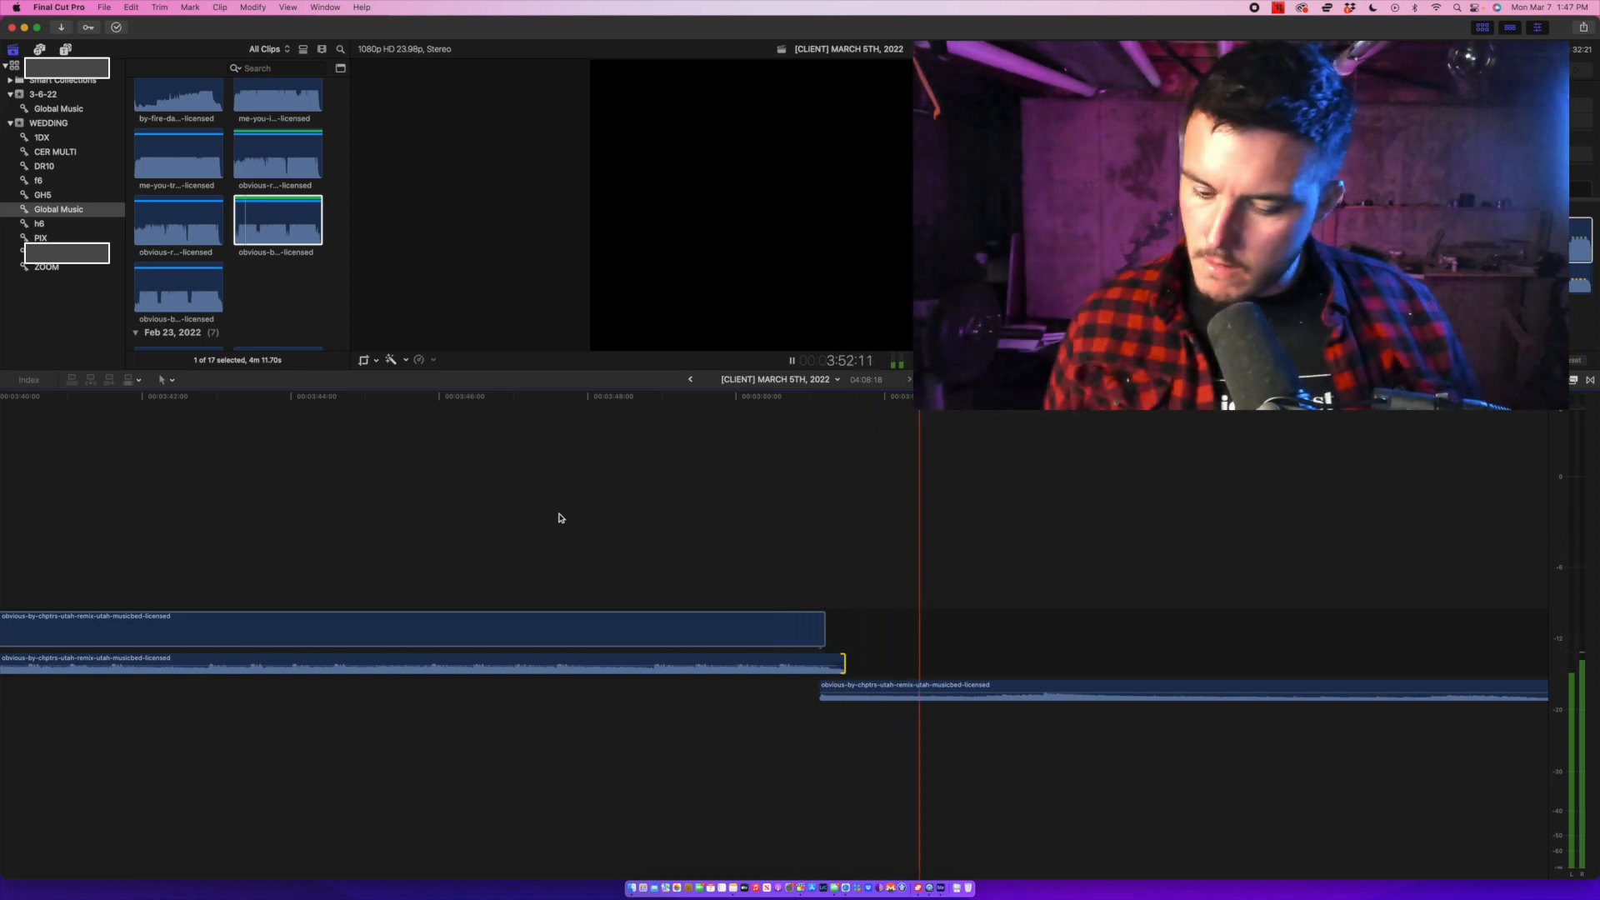
pyautogui.press('space')
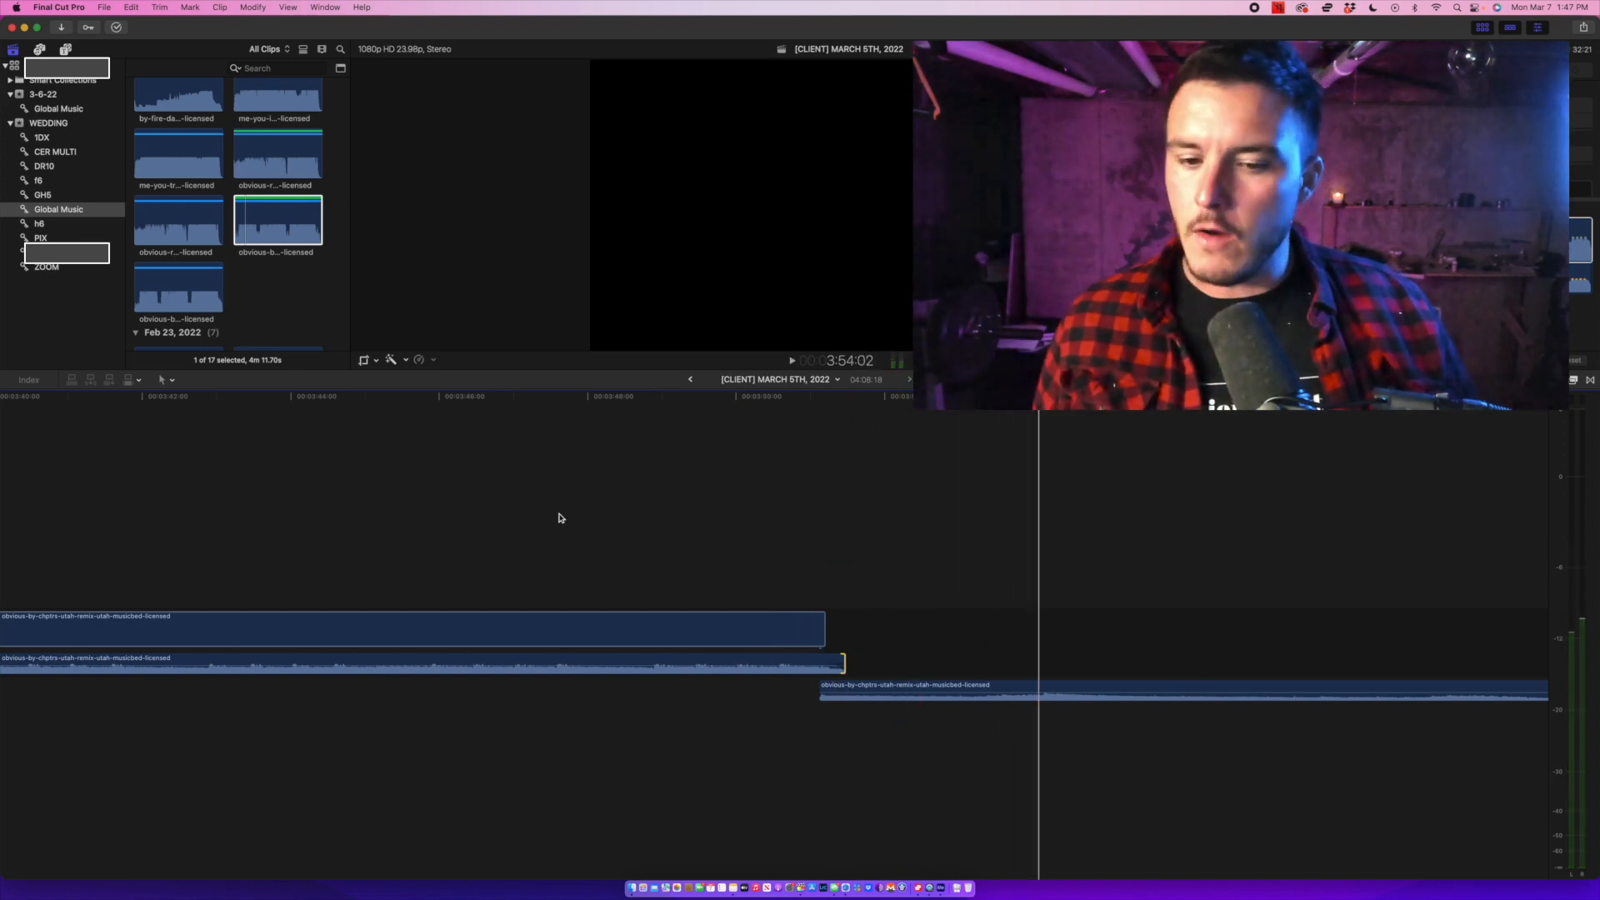
pyautogui.press('space')
pyautogui.press('space')
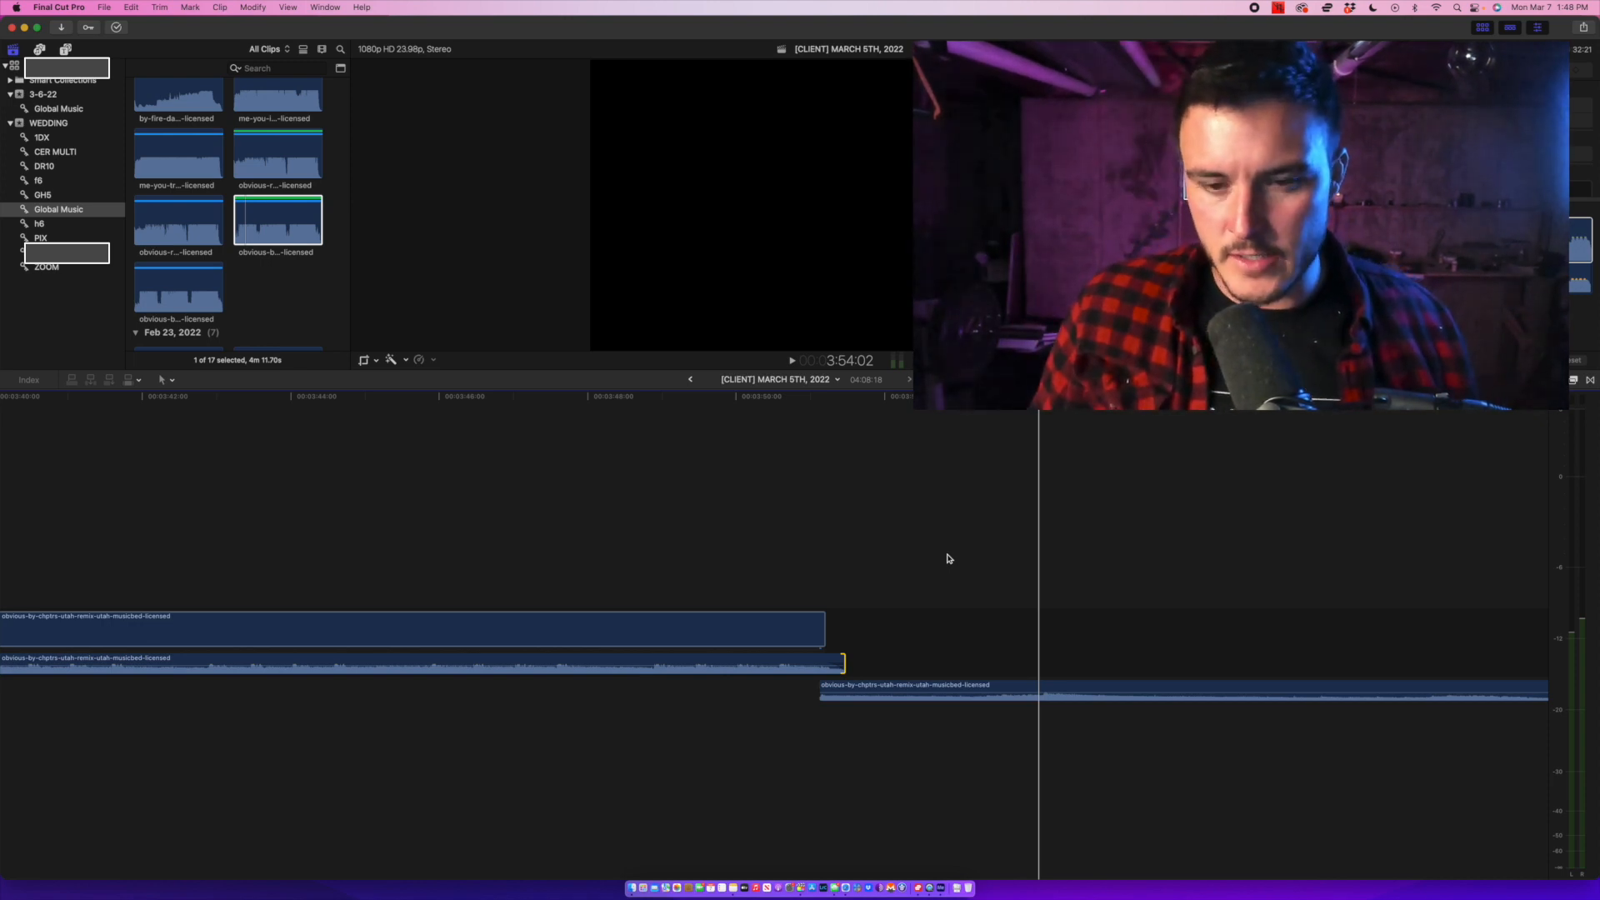
pyautogui.press('space')
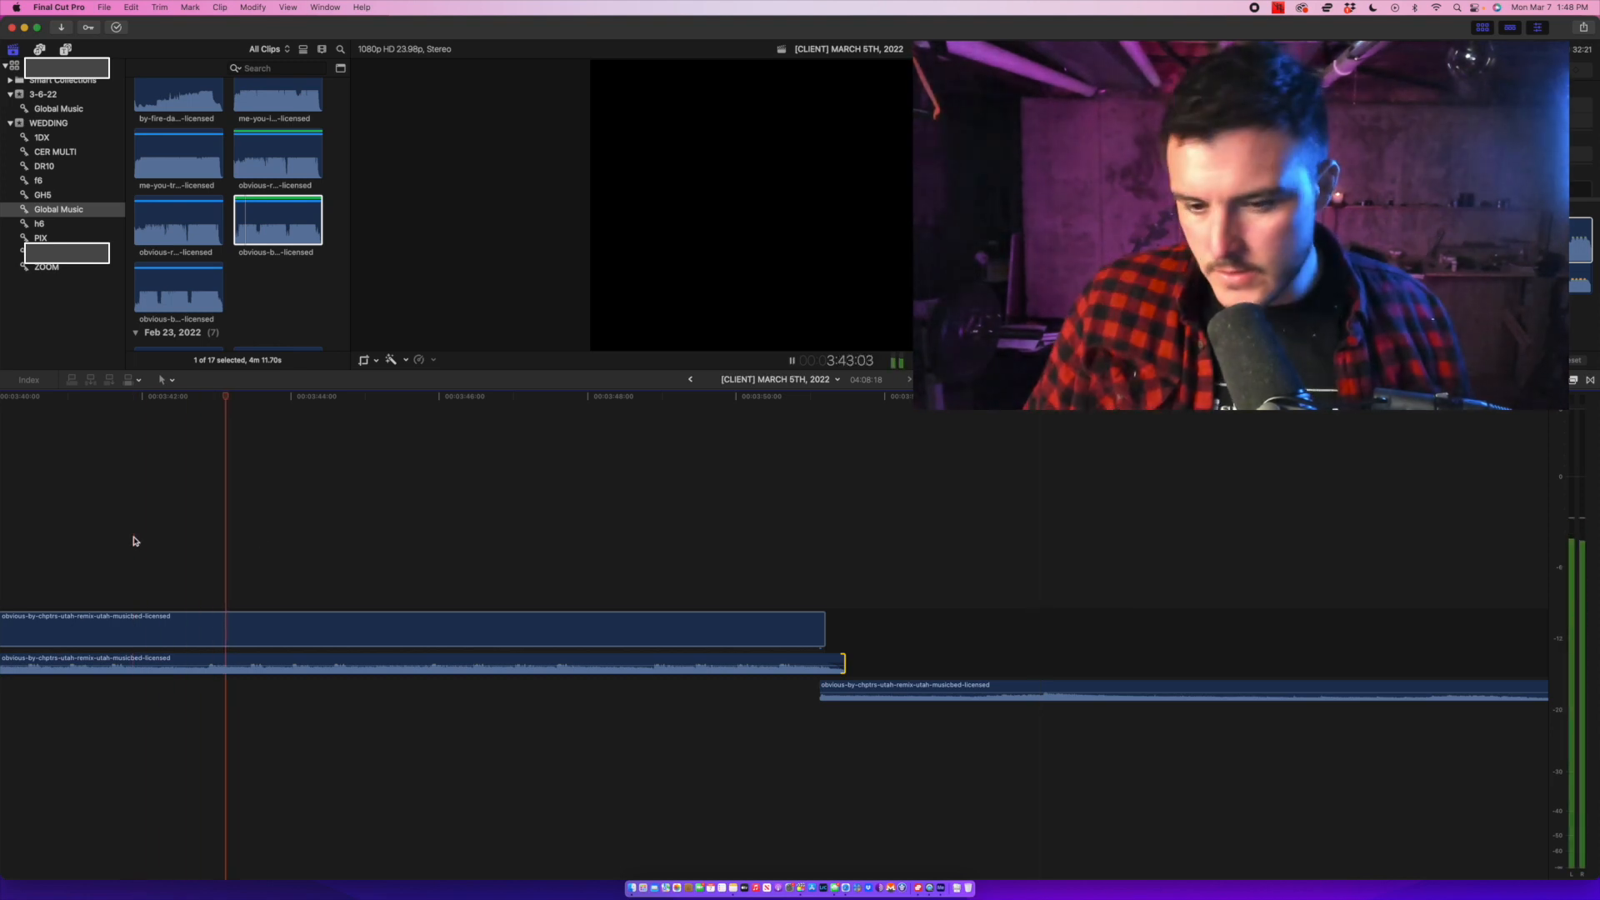
pyautogui.press('space')
pyautogui.press('space')
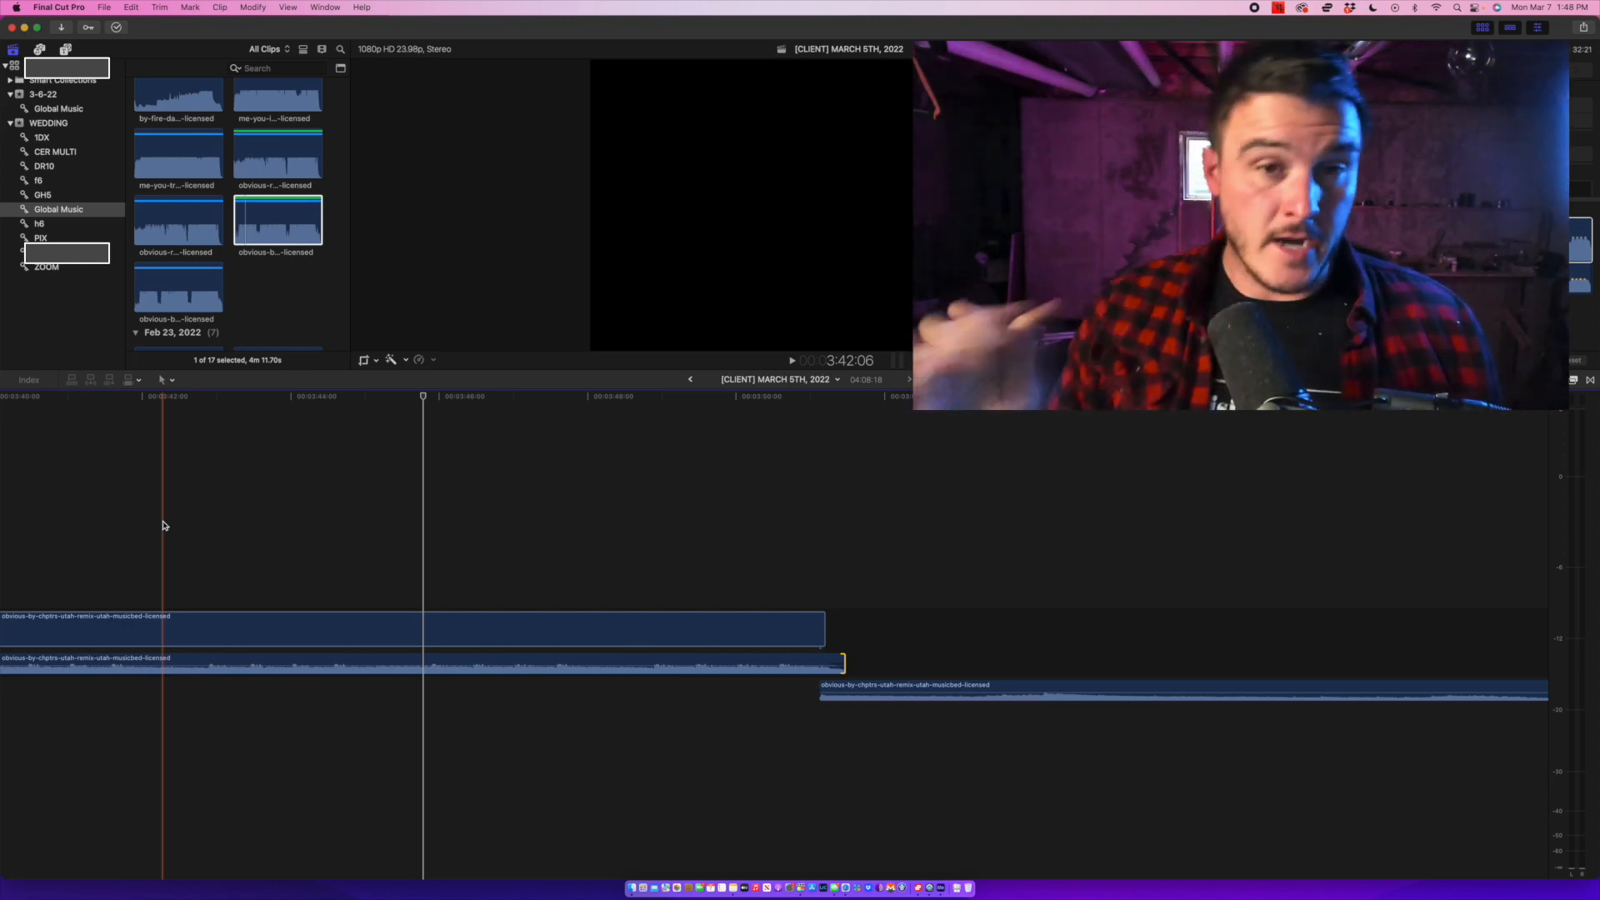
pyautogui.press('space')
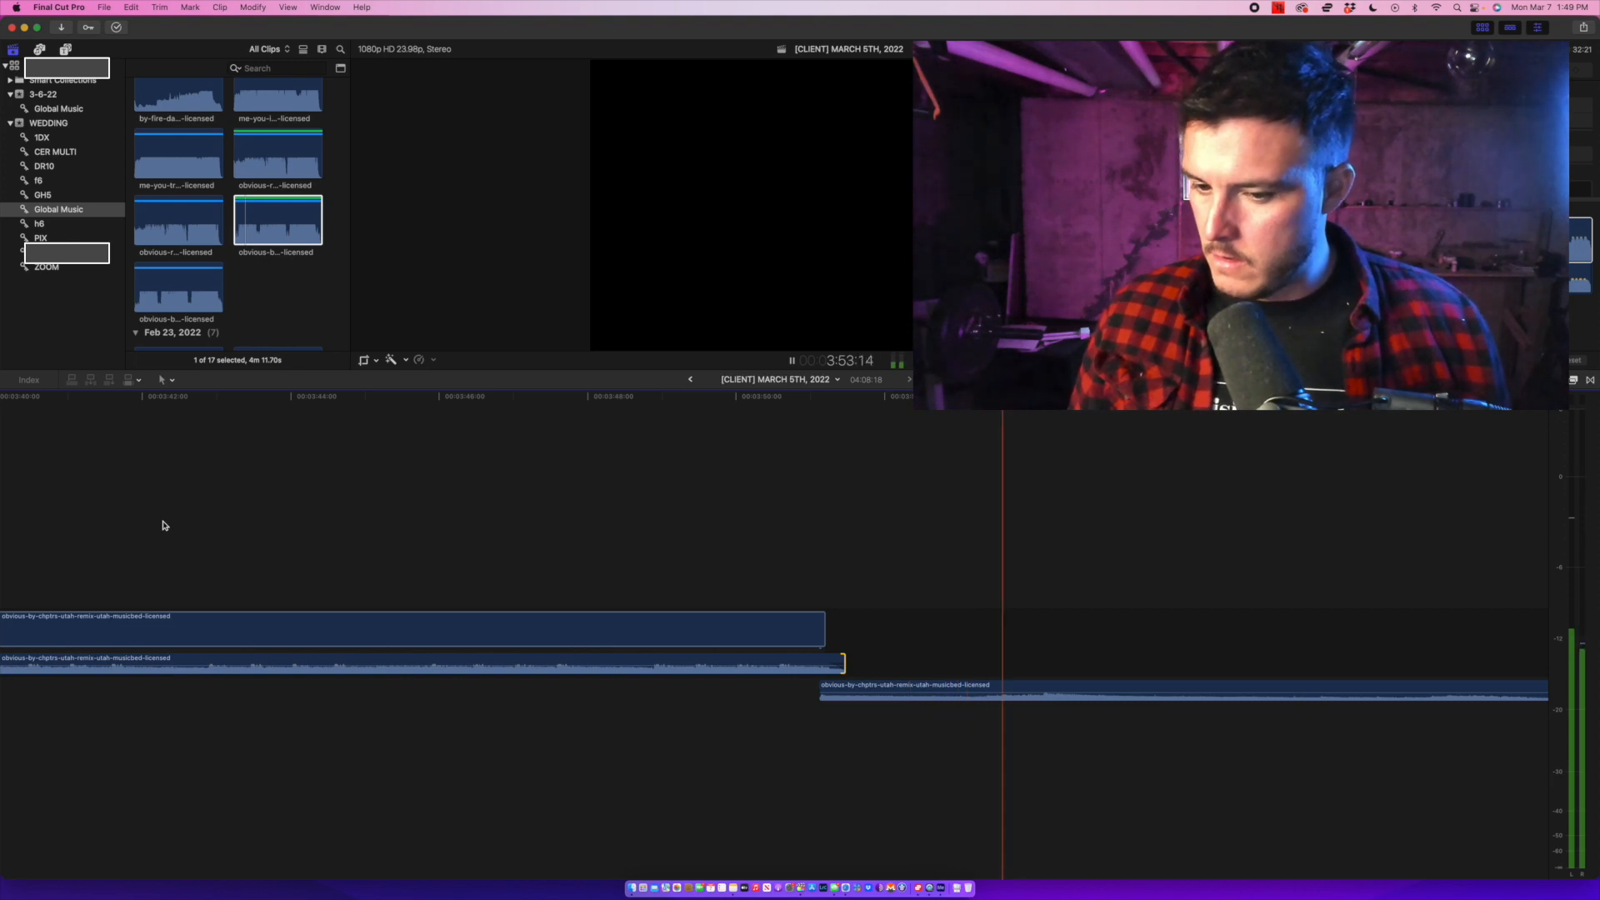
pyautogui.press('space')
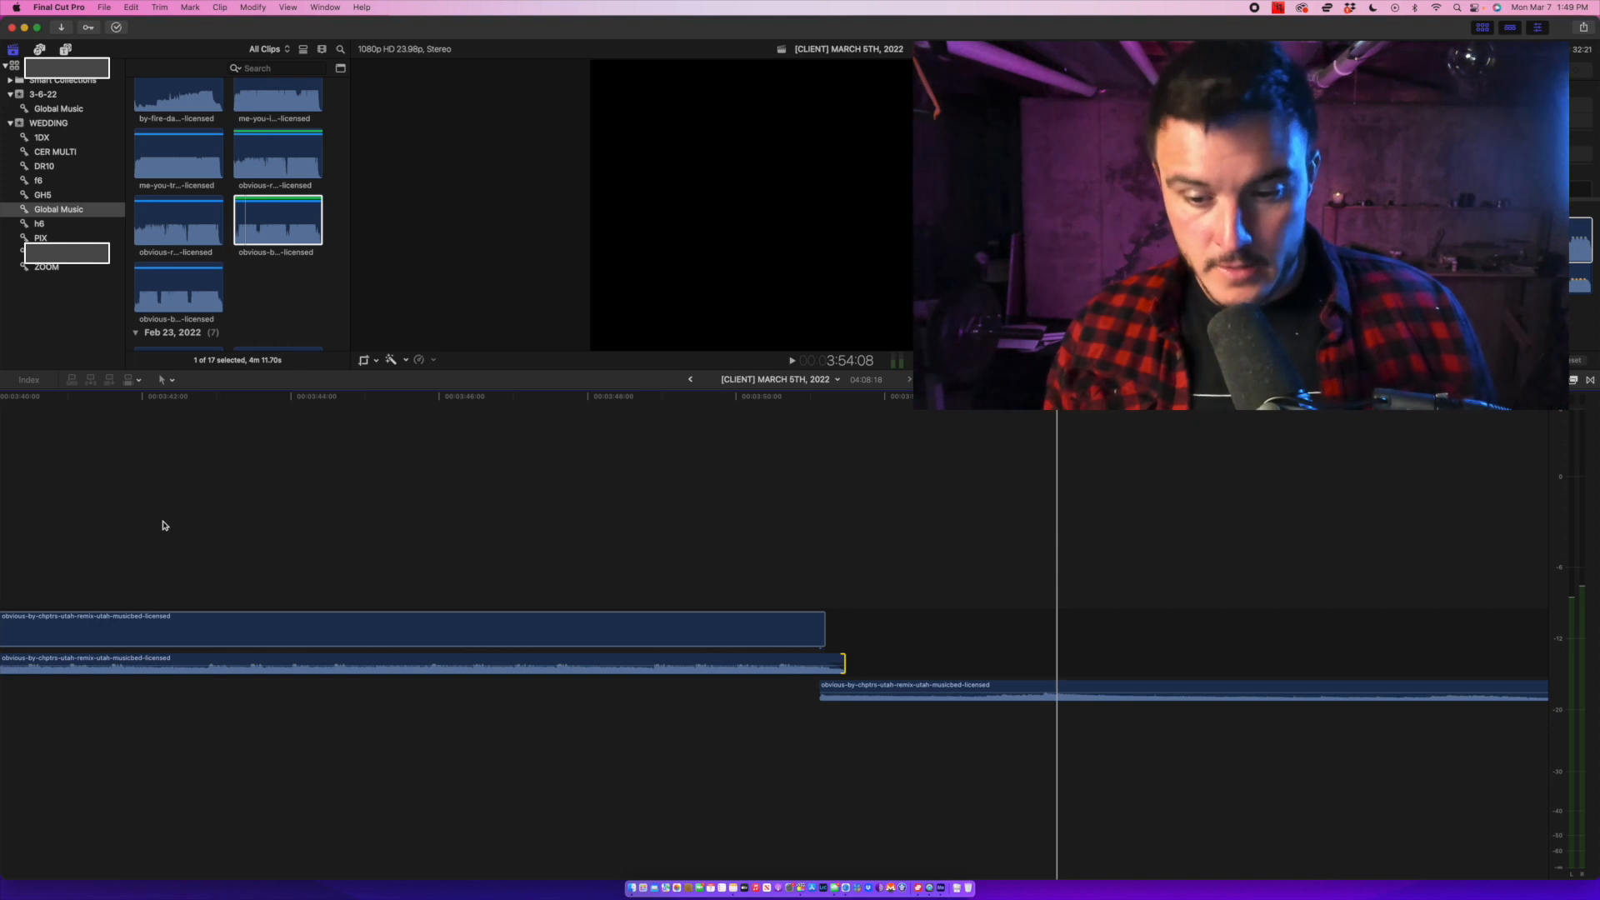
# Move the ending section about 1.3 seconds earlier and place a marker on its beat at about 3:52.
pyautogui.moveTo(1058, 687); pyautogui.dragTo(918, 686)
pyautogui.press('space')
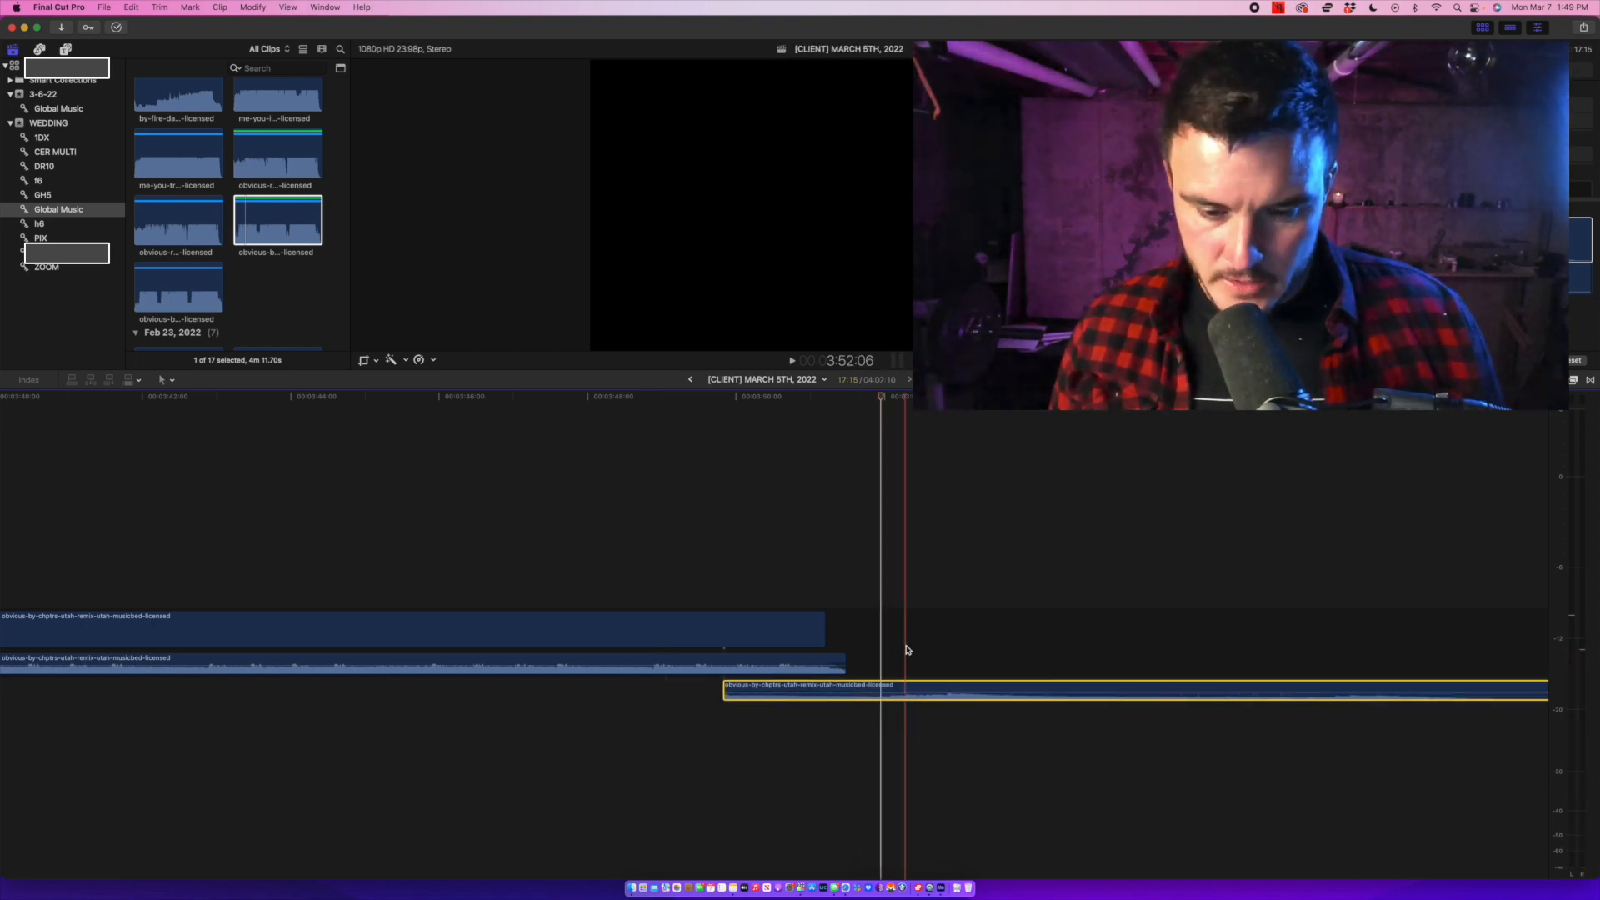
pyautogui.press('space')
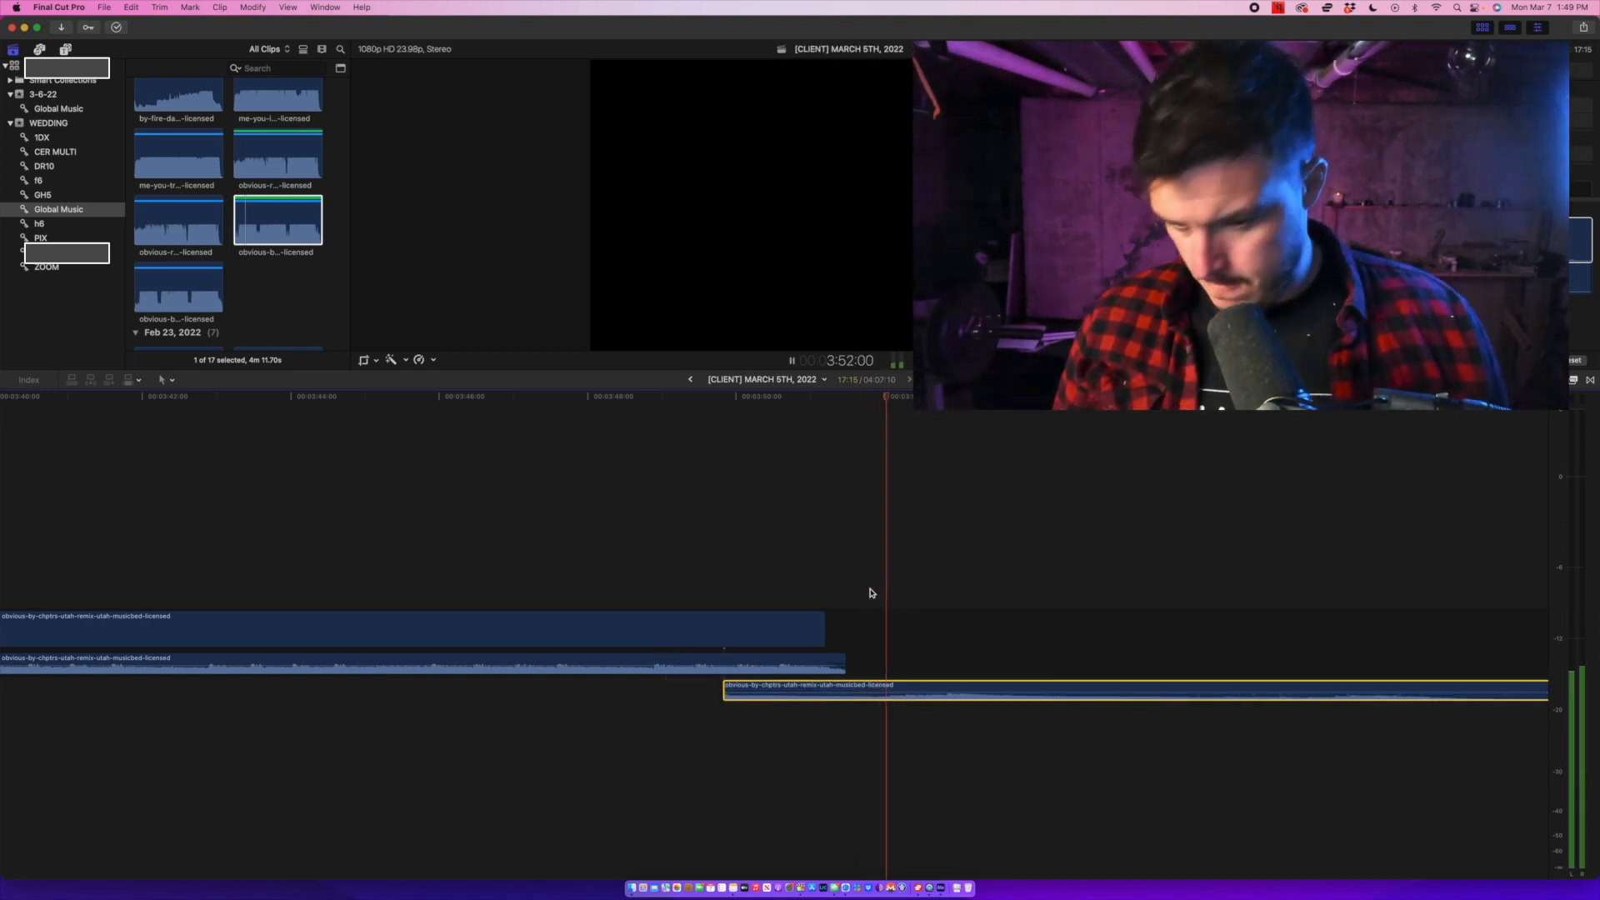
pyautogui.press('space')
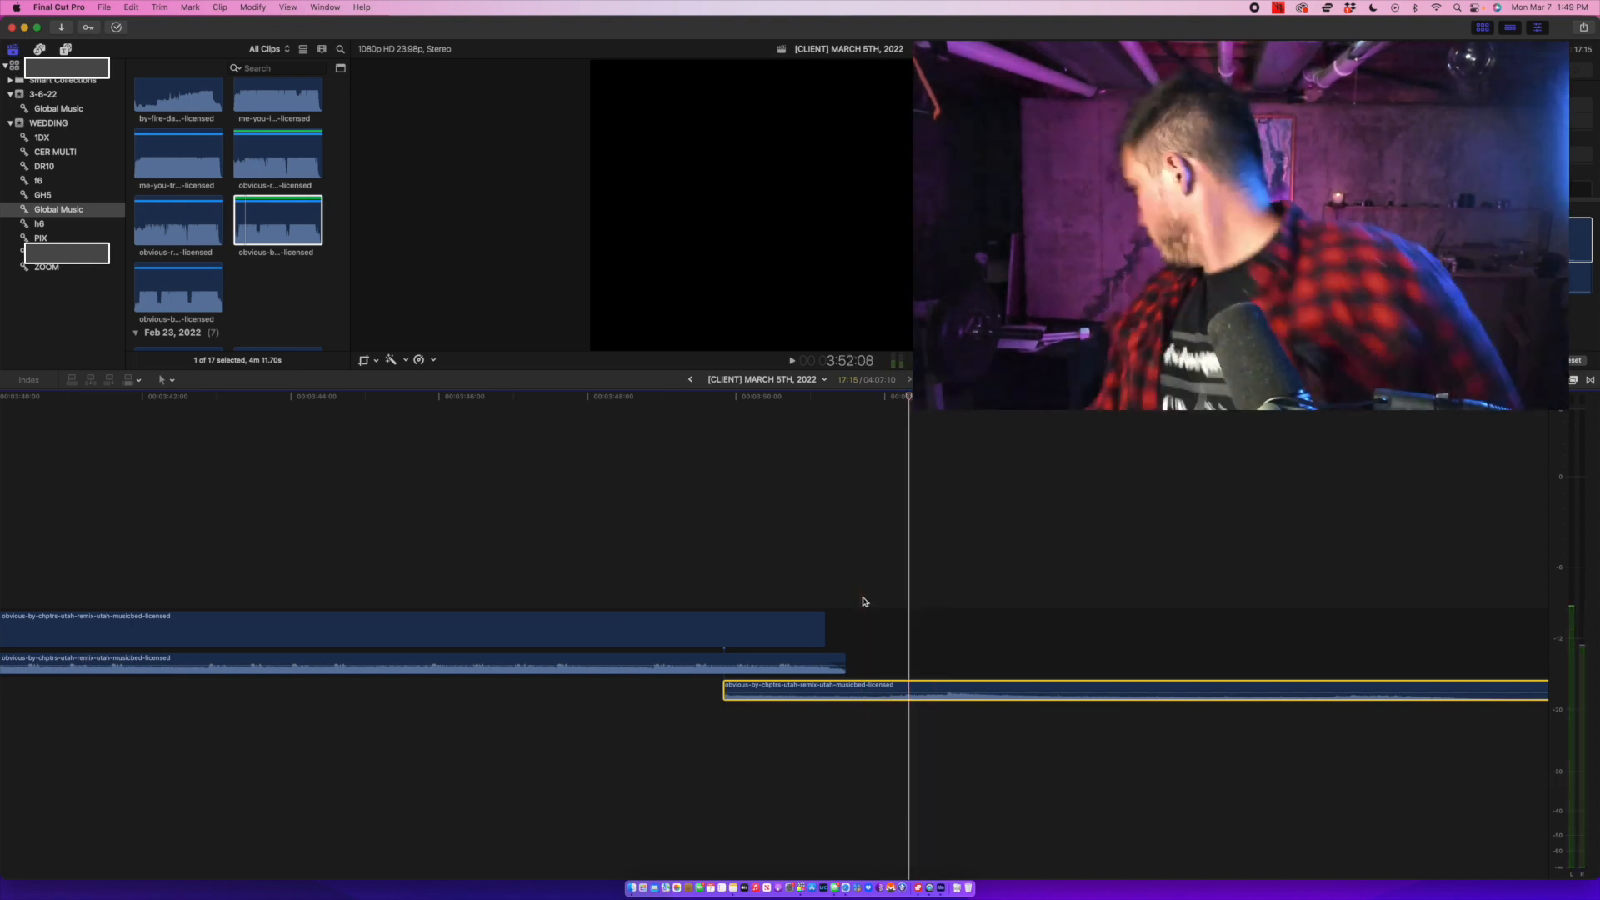
pyautogui.press('space')
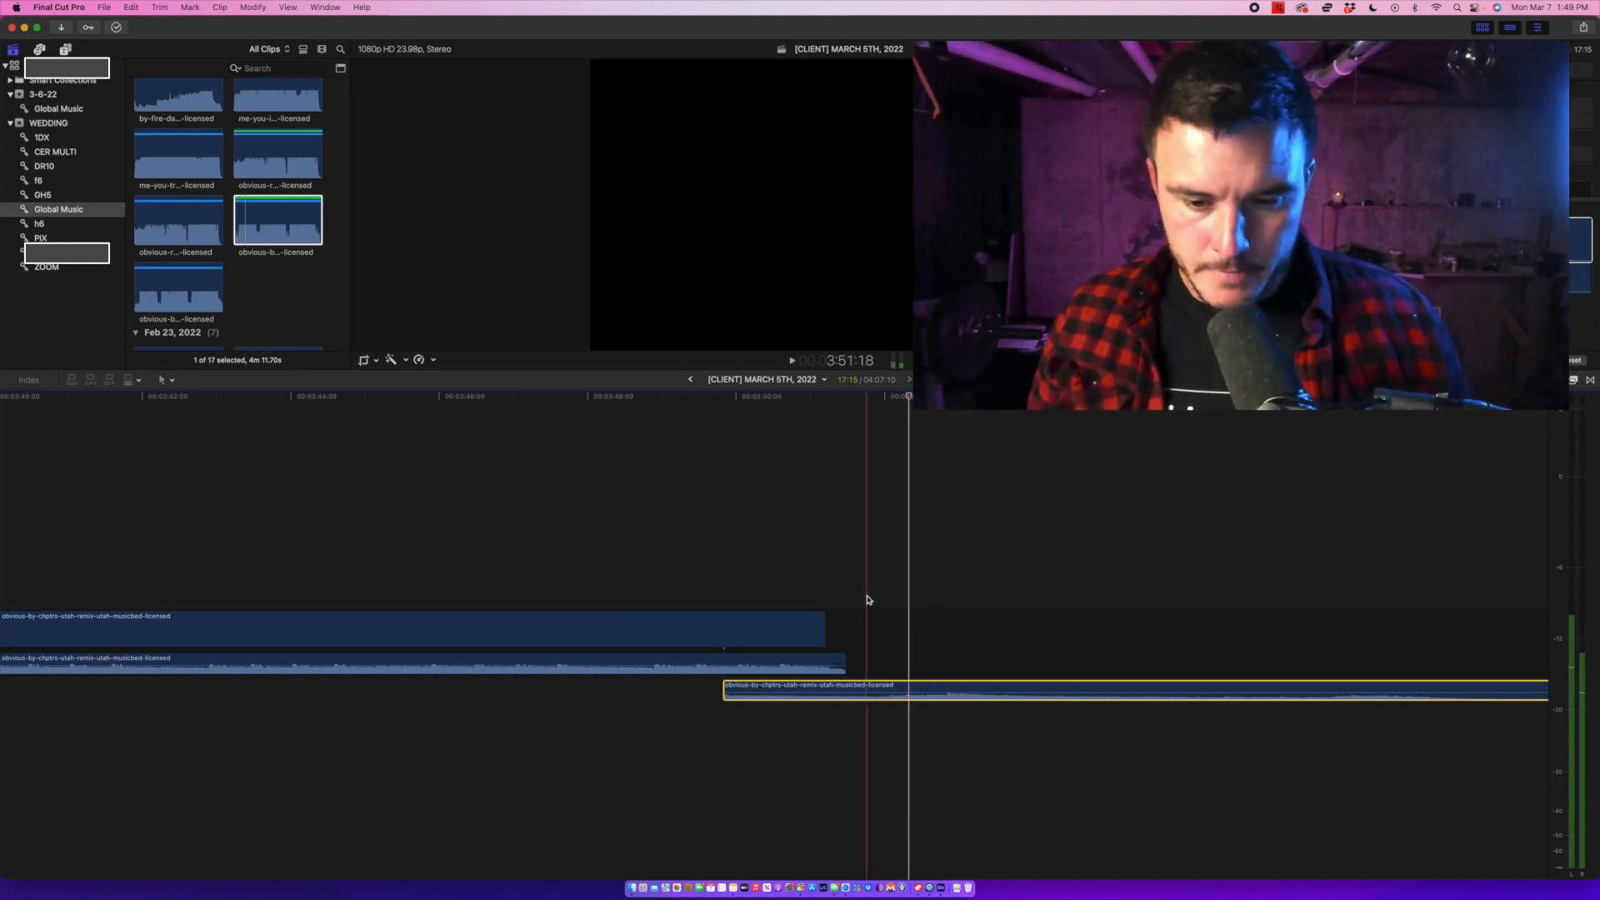
pyautogui.press('space')
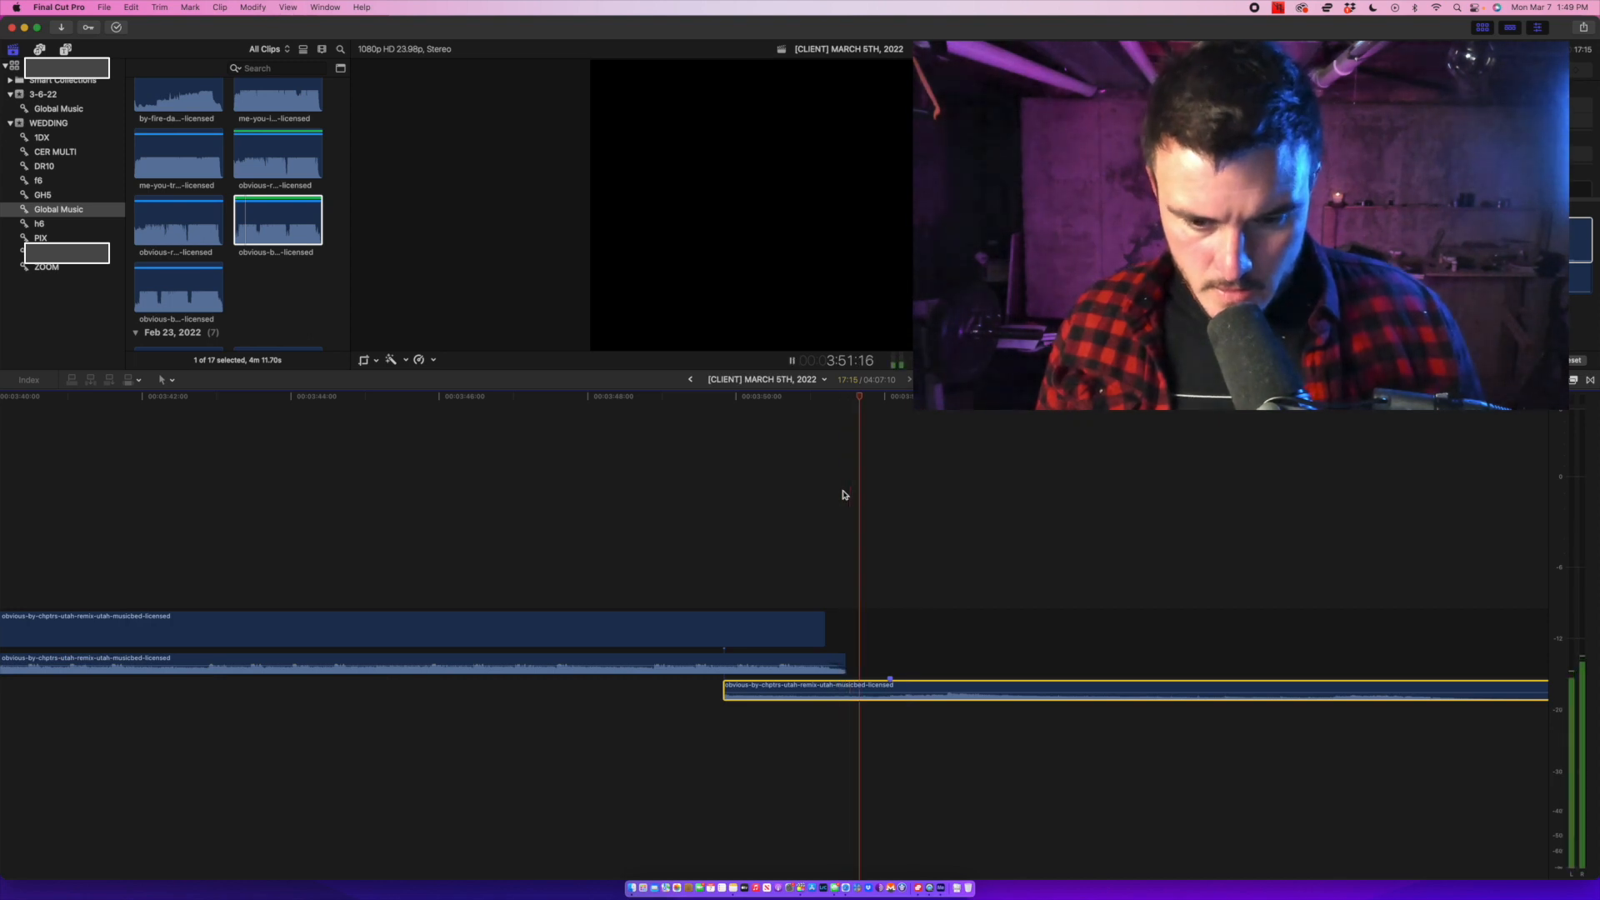
# Trim the ending section's start to just before its marker, leaving a length of 15:16, and slide it clear of the opening section.
pyautogui.moveTo(761, 693); pyautogui.dragTo(929, 704)
pyautogui.press('space')
pyautogui.press('space')
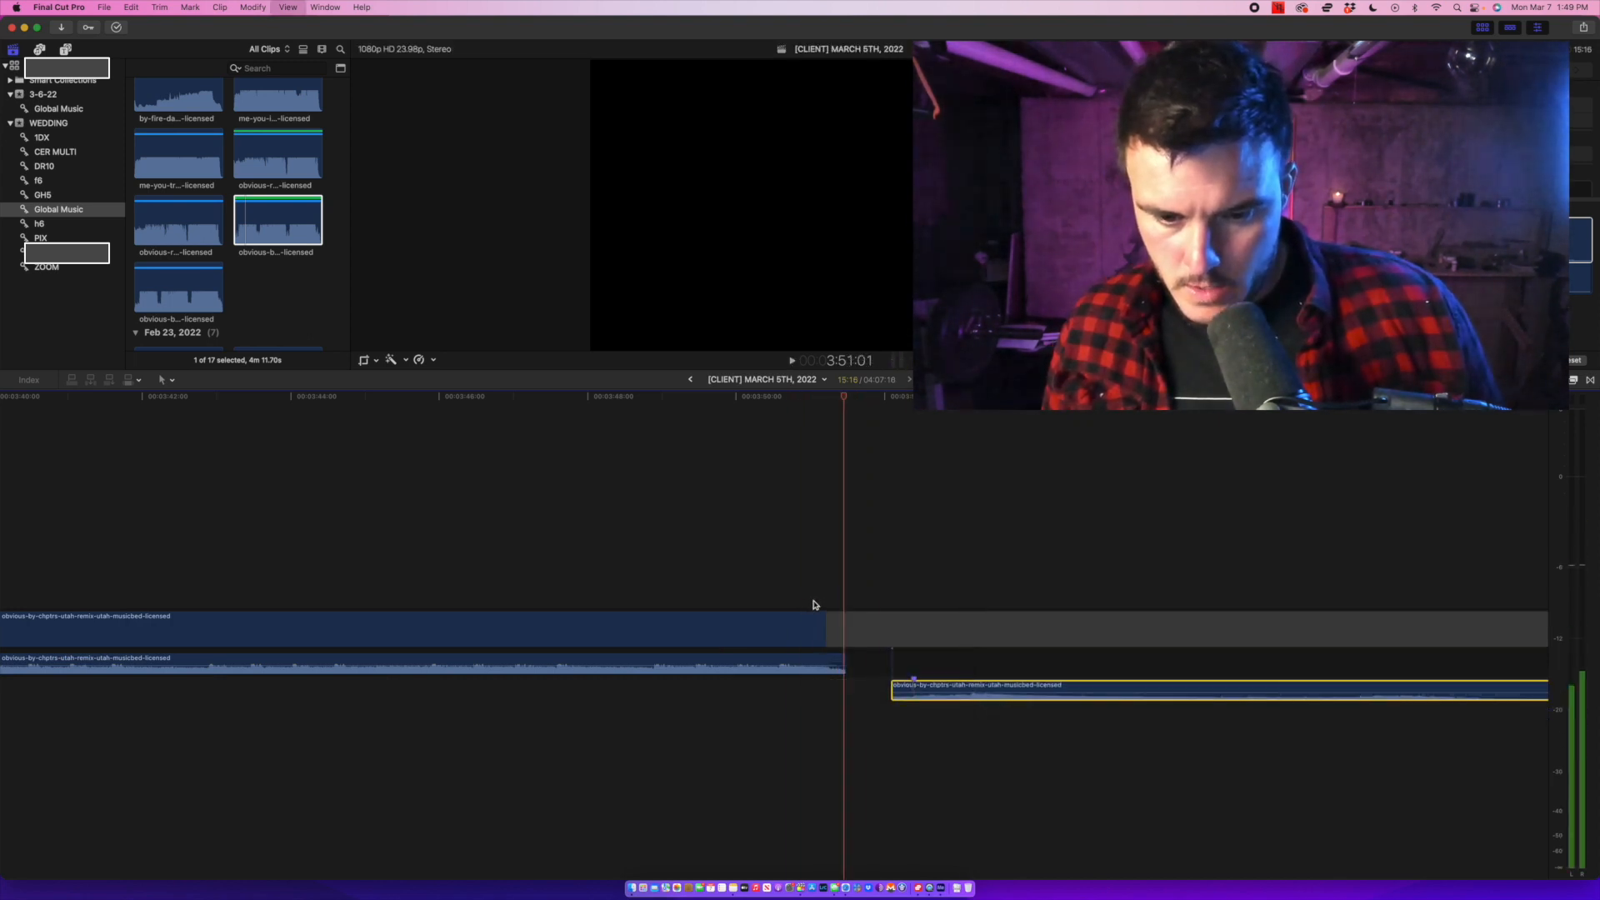
# Replay the end of the opening section and place a marker on its matching beat at about 3:51.
pyautogui.press('space')
pyautogui.press('space')
pyautogui.press('space')
pyautogui.press('space')
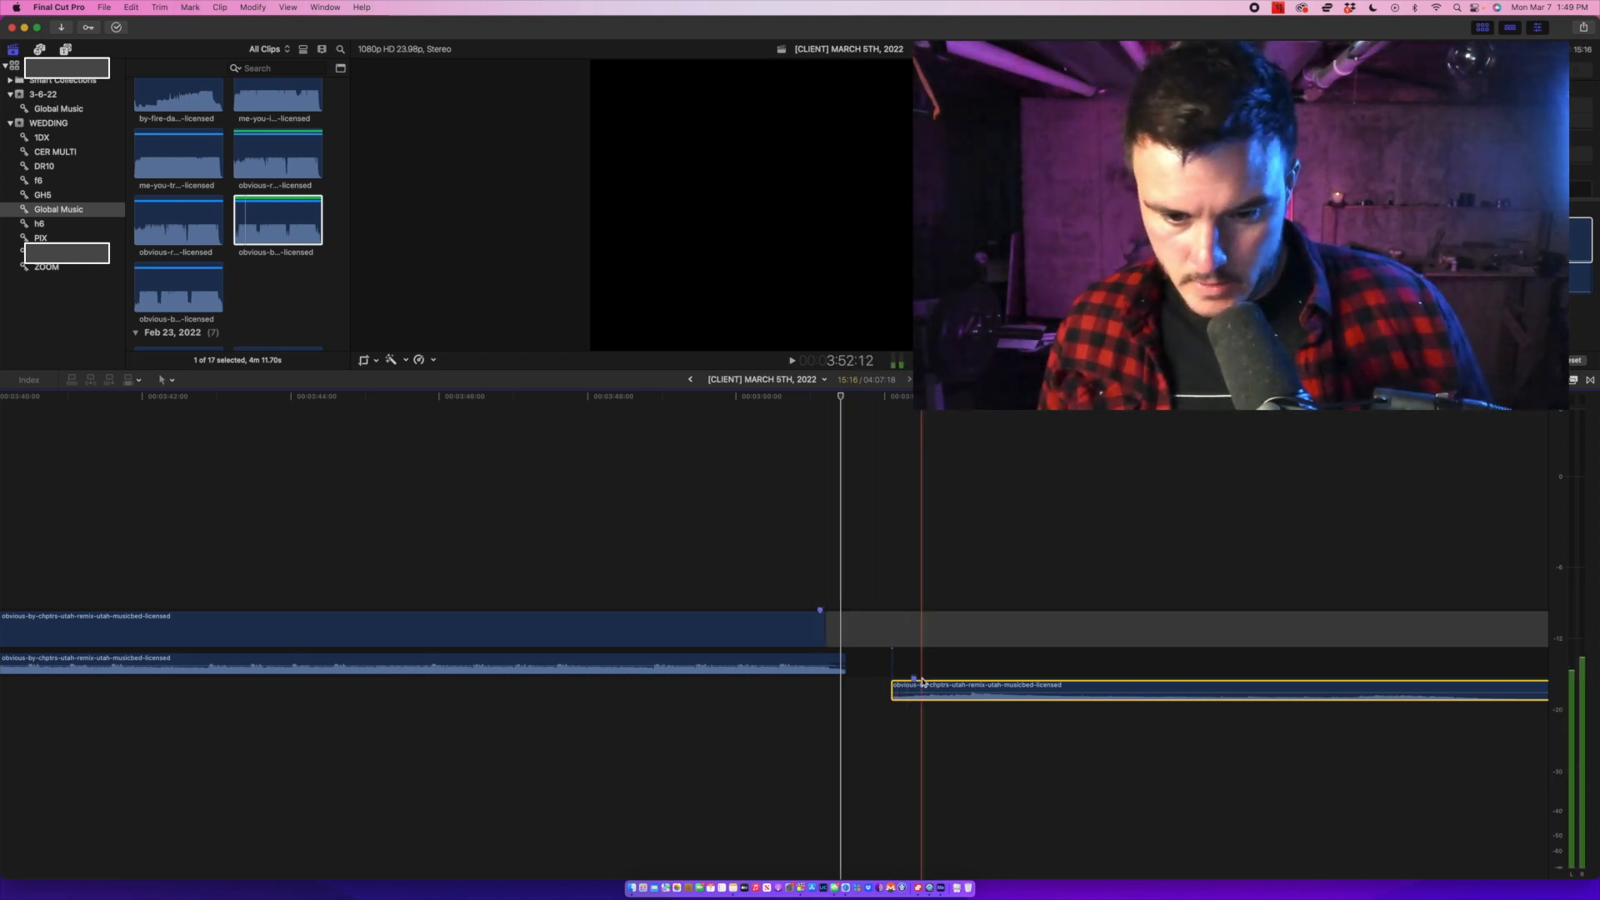
# Slide the ending section back so its marker lines up with the opening section's marker, and replay the join.
pyautogui.moveTo(921, 686); pyautogui.dragTo(829, 699)
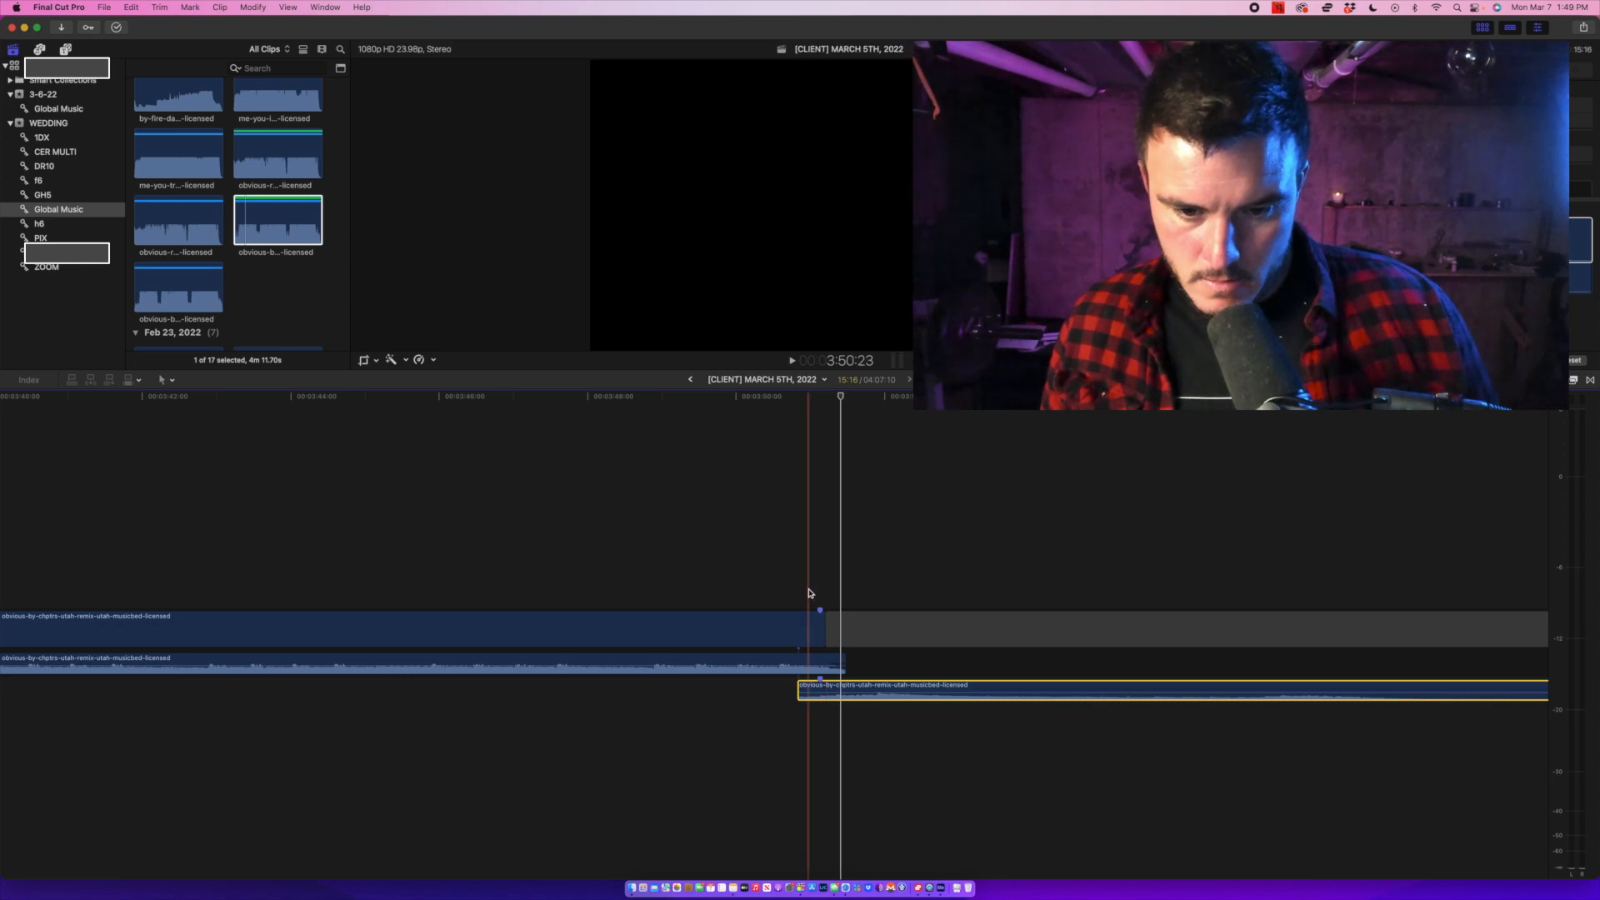
pyautogui.press('space')
pyautogui.press('space')
pyautogui.press('space')
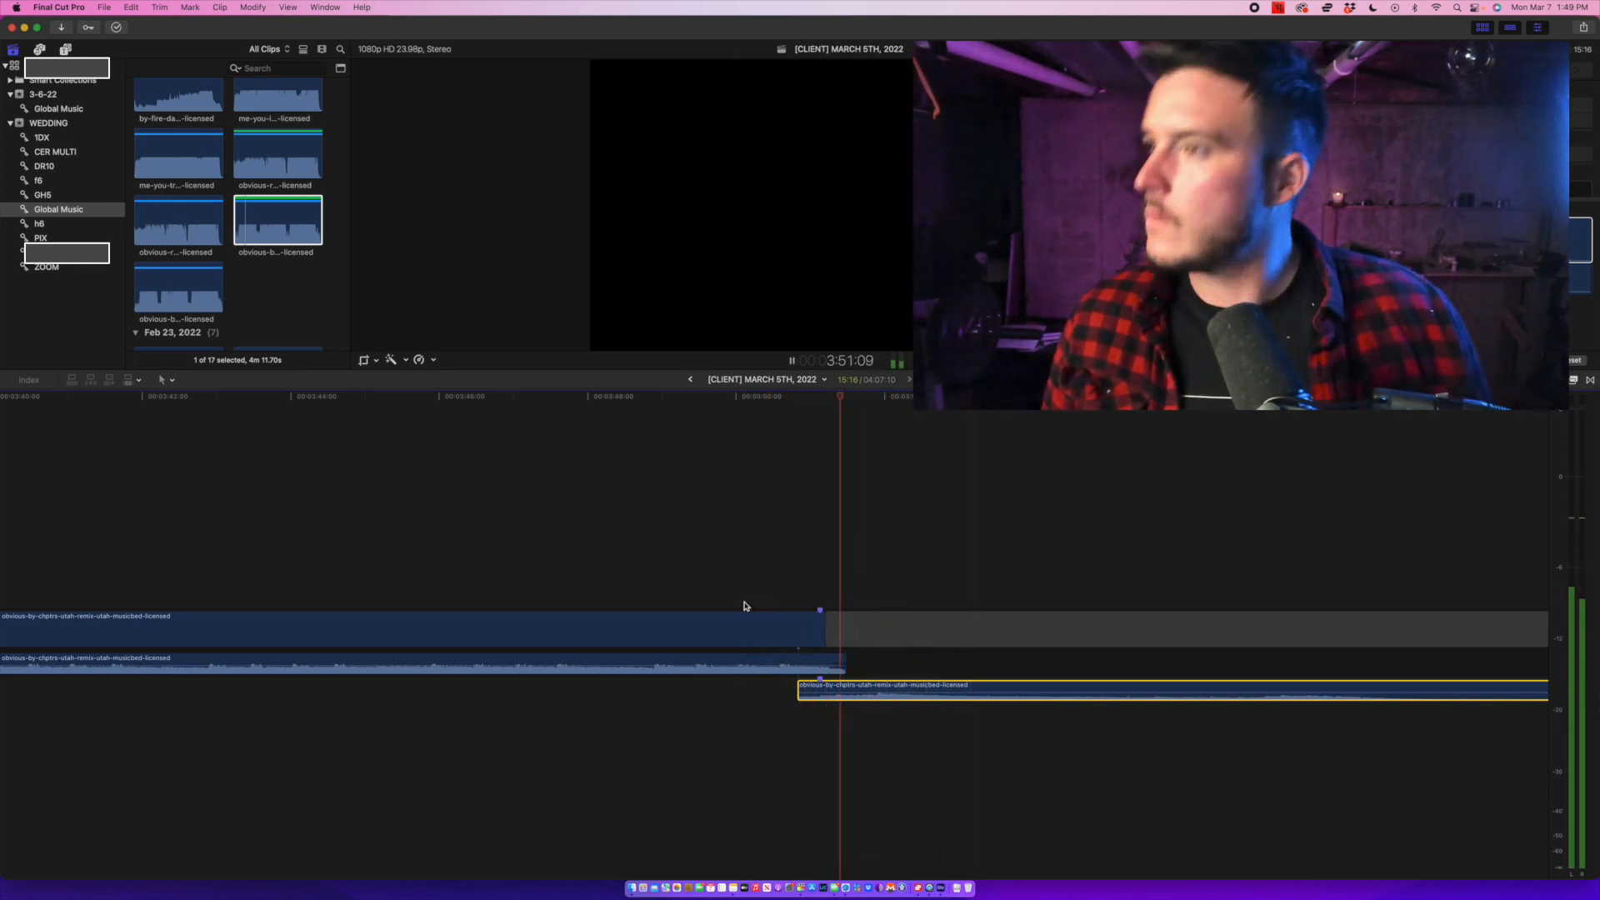
pyautogui.press('space')
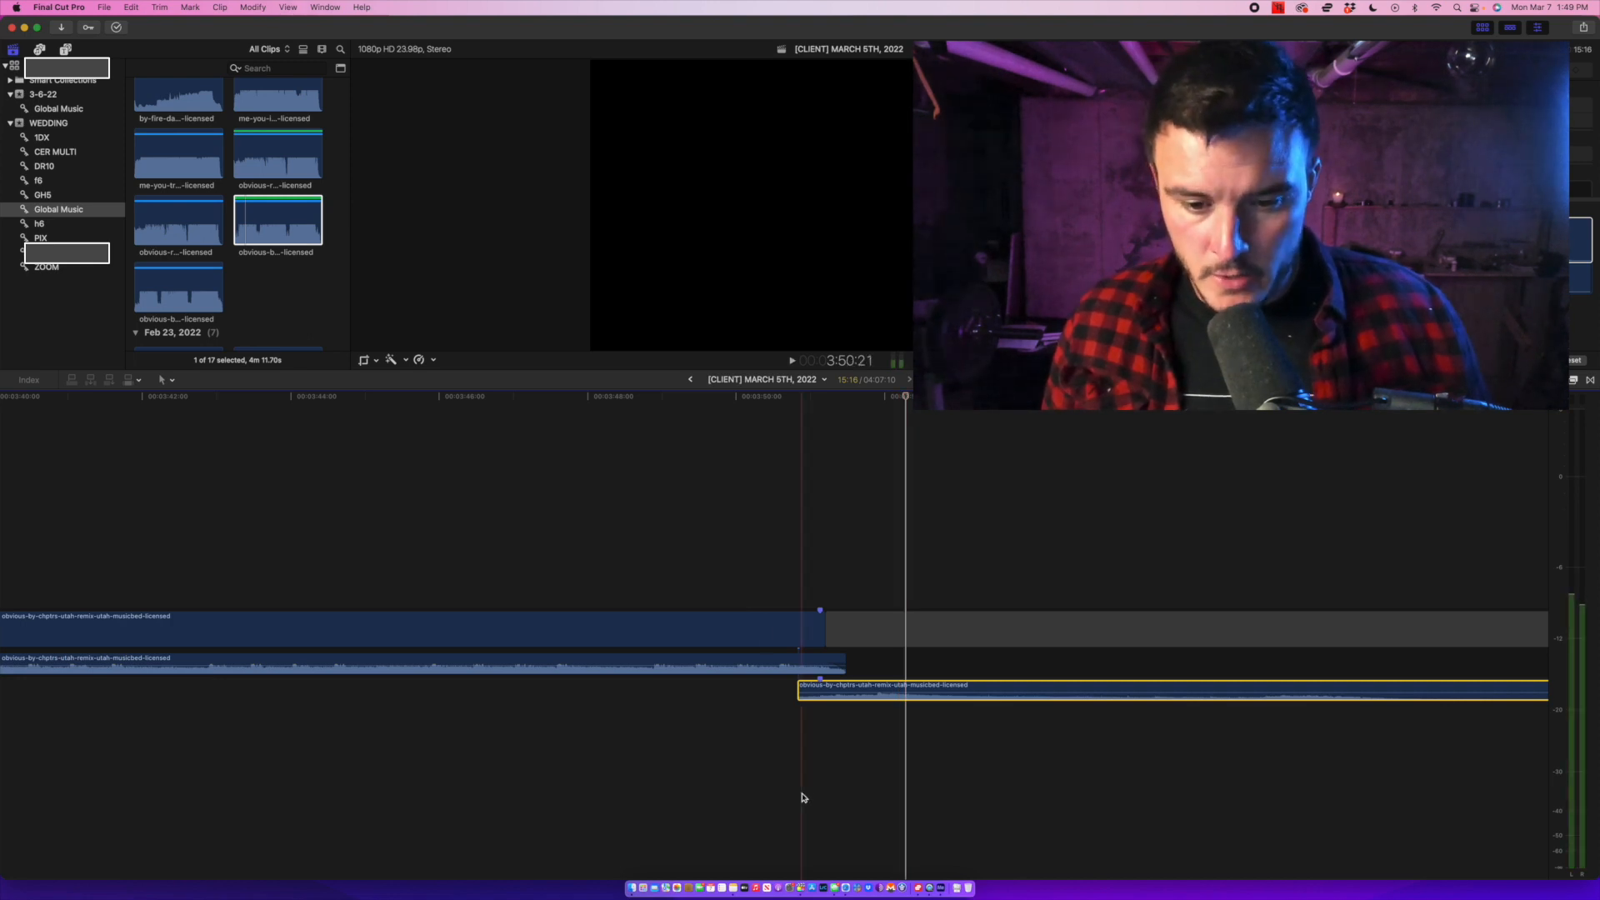
# Add a short fade-in at the start of the obvious remix's ending section, where it overlaps the opening section.
pyautogui.press('XF86AudioRaiseVolume')
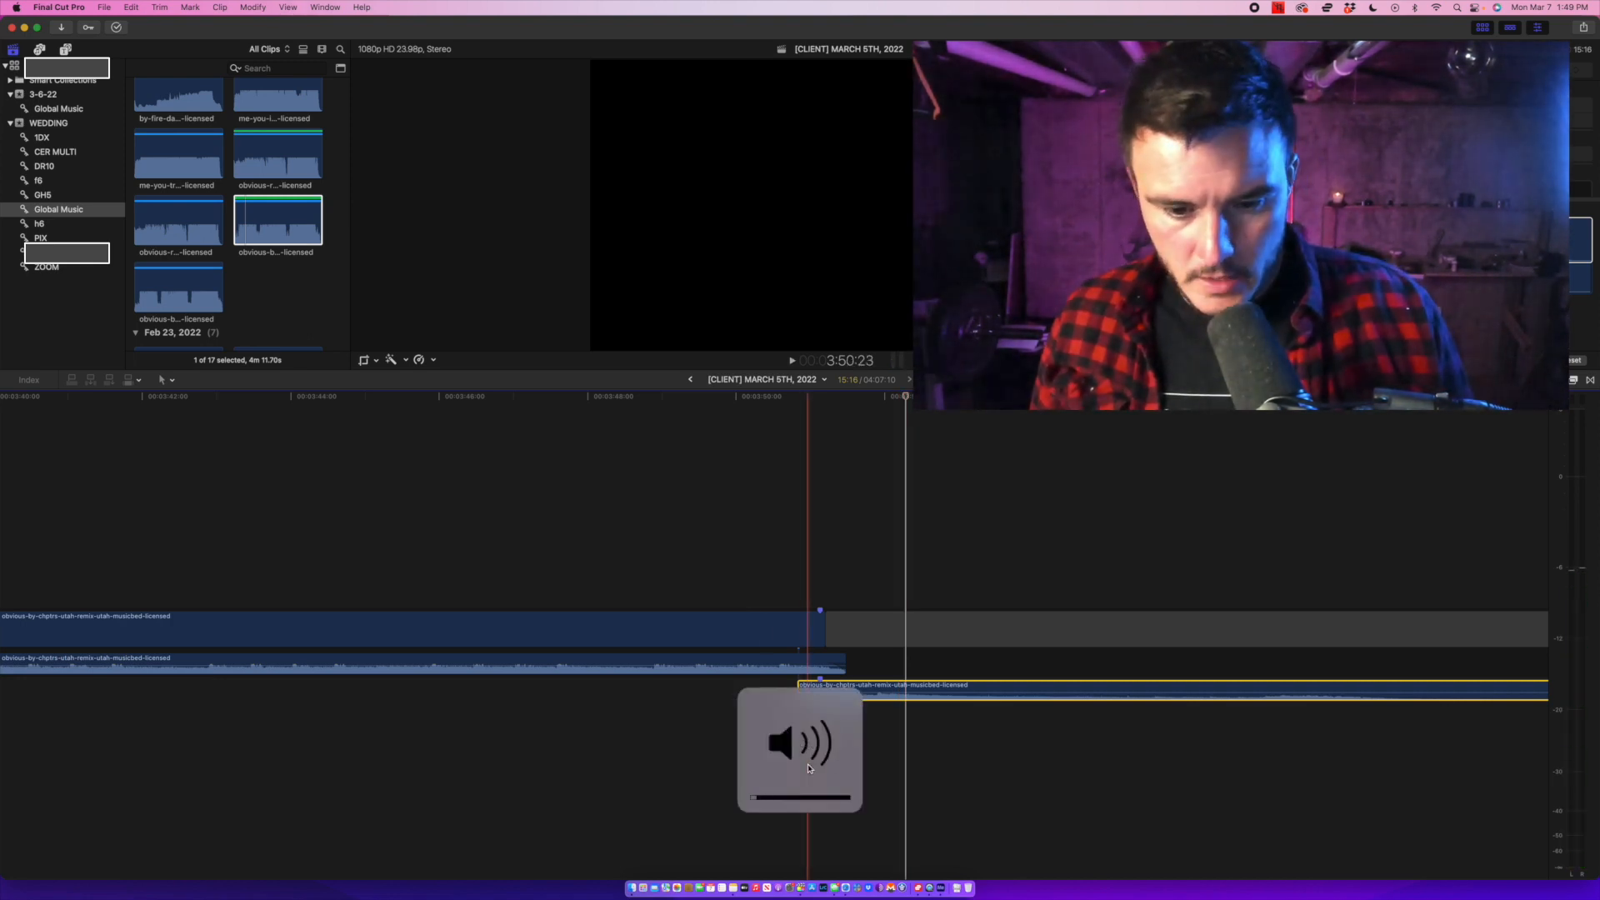
pyautogui.press('XF86AudioLowerVolume')
pyautogui.click(740, 754)
pyautogui.click(680, 733)
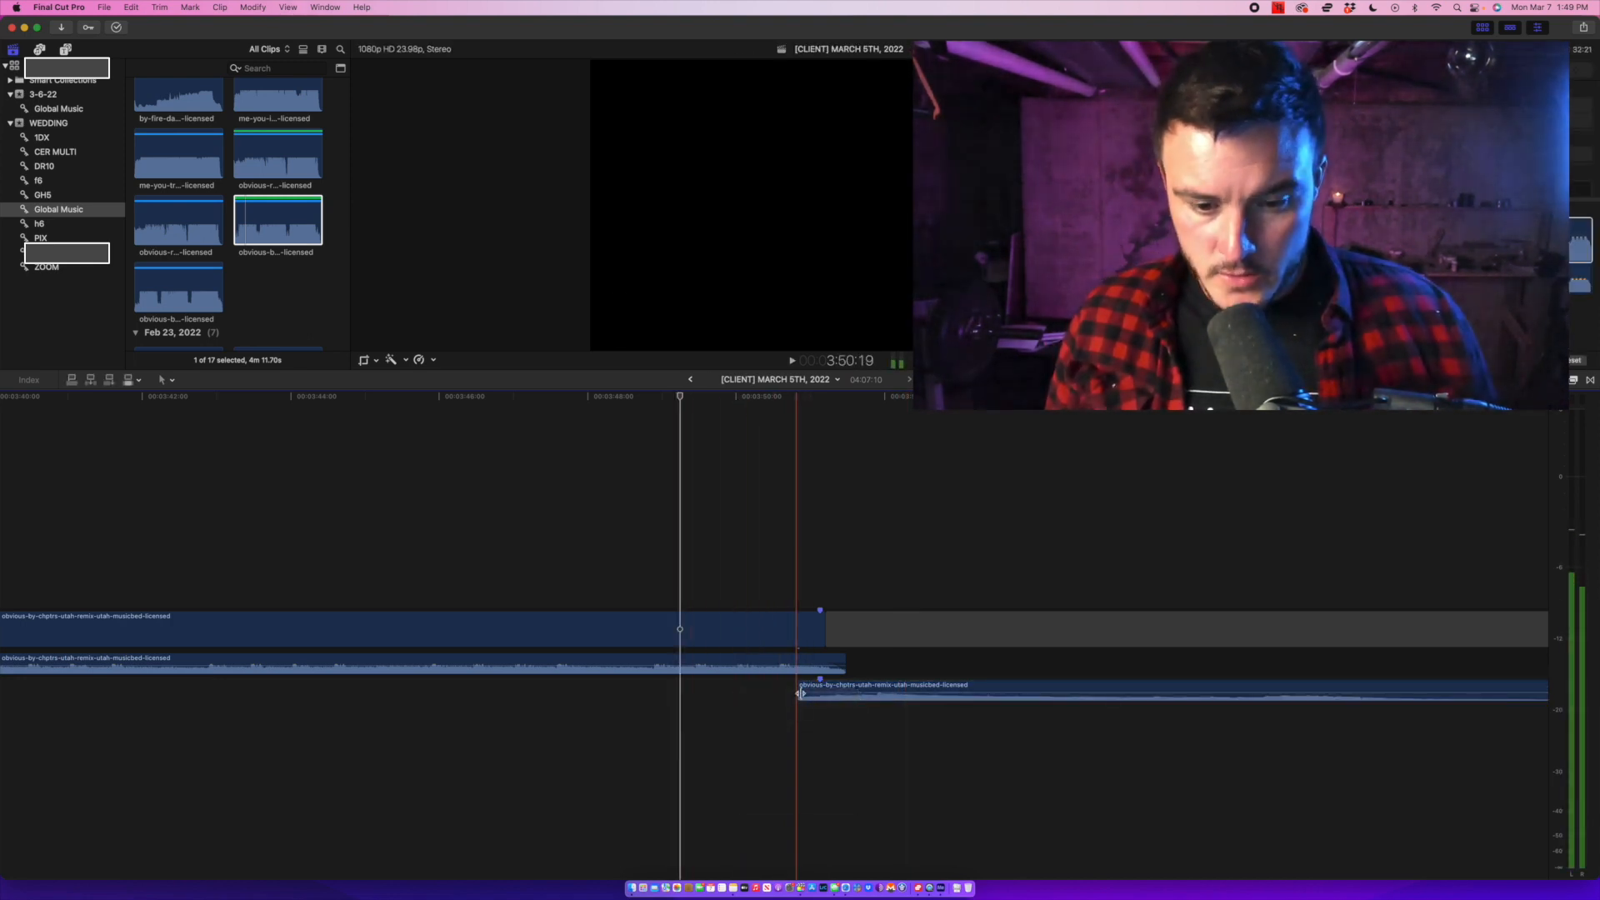
pyautogui.moveTo(801, 692); pyautogui.dragTo(833, 690)
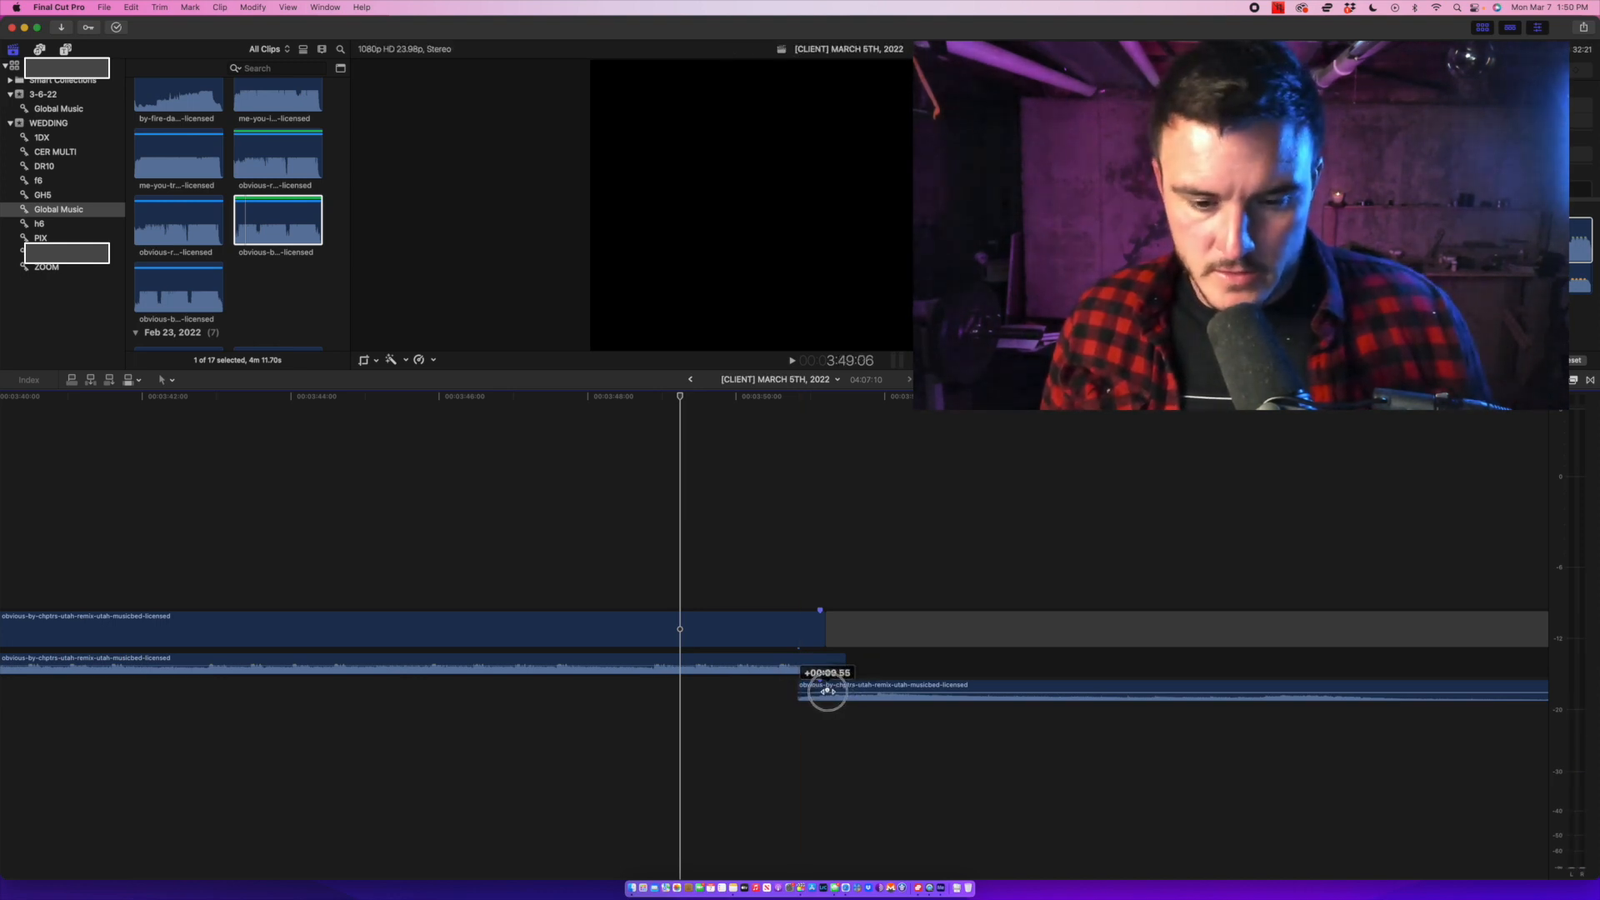
pyautogui.moveTo(827, 692); pyautogui.dragTo(819, 690)
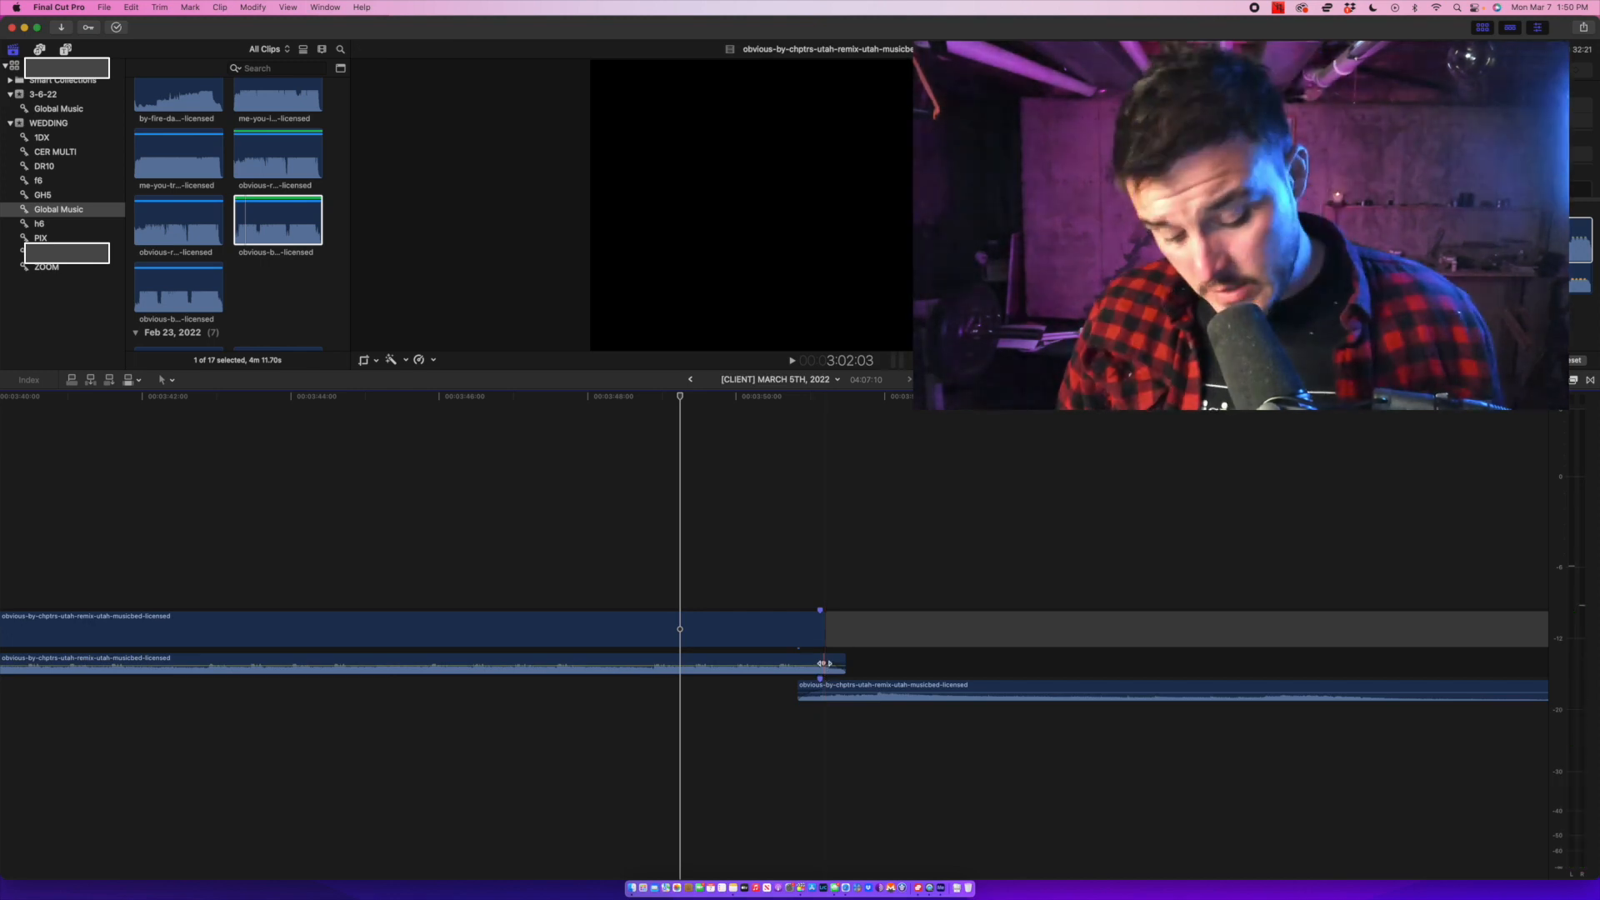
# Adjust the fade-out at the end of the remix's opening section and check its fade curve options.
pyautogui.rightClick(823, 664)
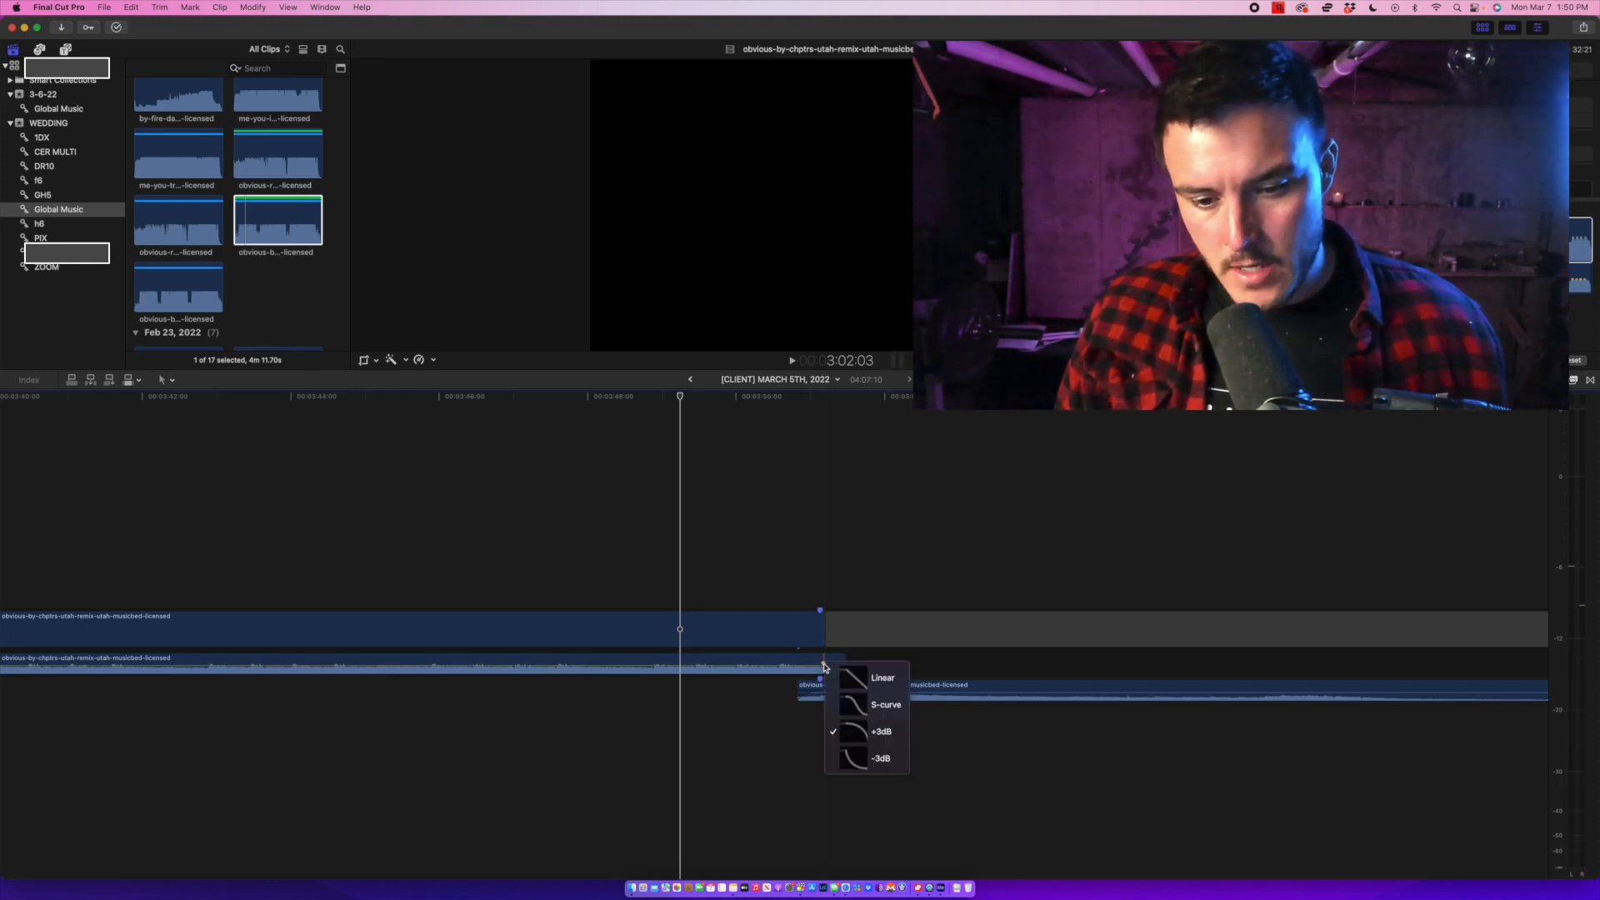
pyautogui.click(824, 667)
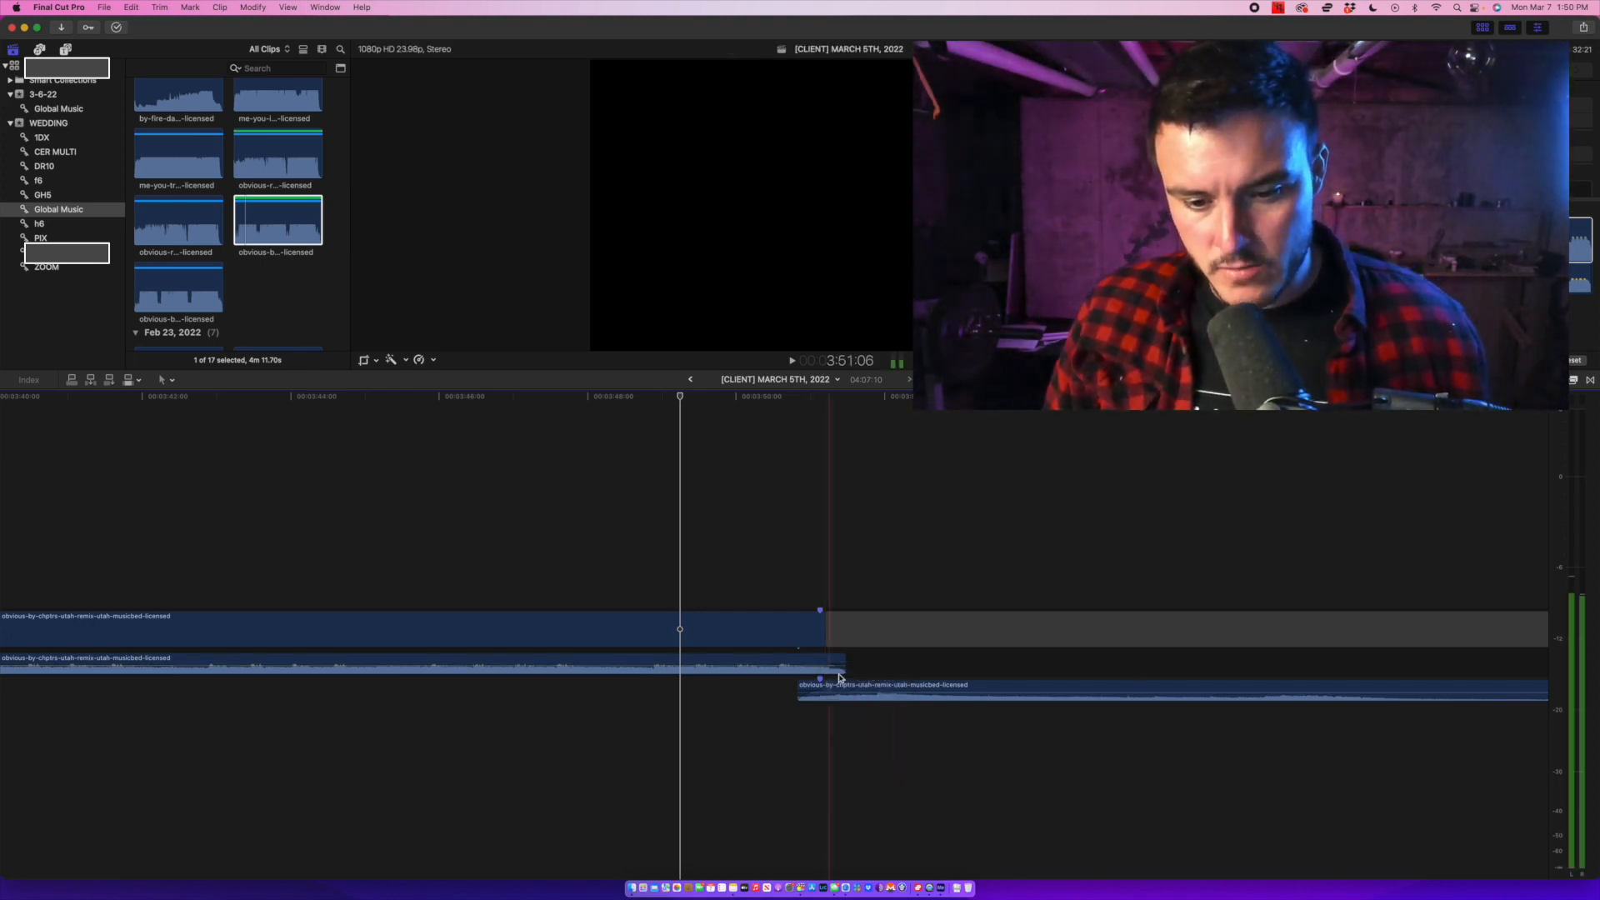
pyautogui.moveTo(823, 665)
pyautogui.mouseDown()
pyautogui.moveTo(850, 664)
pyautogui.moveTo(829, 666)
pyautogui.mouseUp()
pyautogui.rightClick(825, 664)
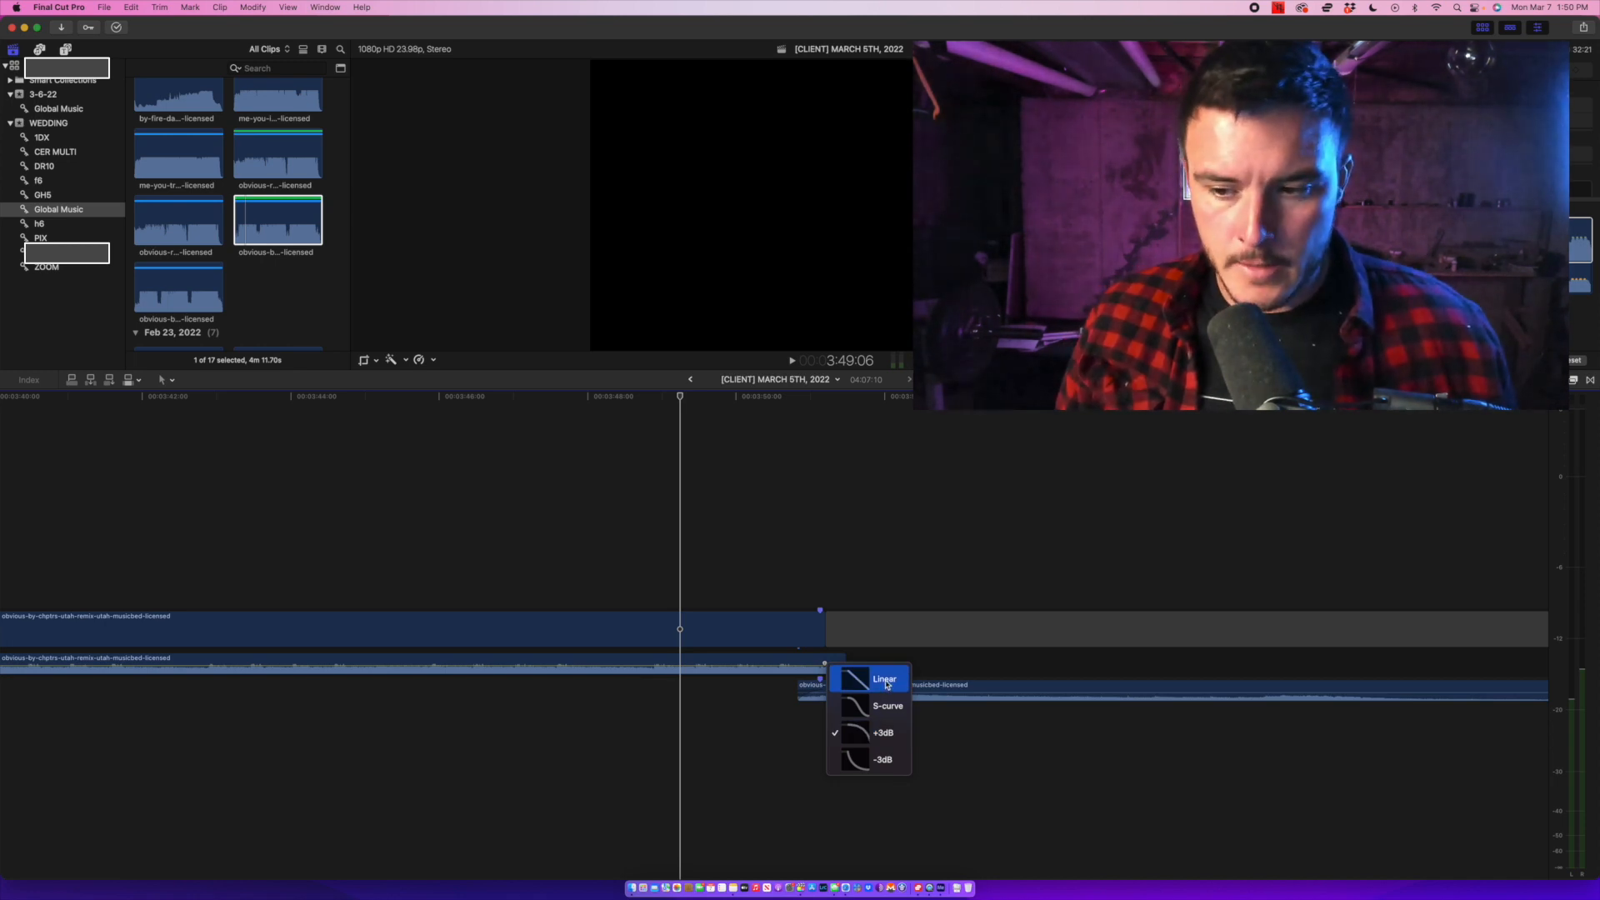
pyautogui.click(885, 503)
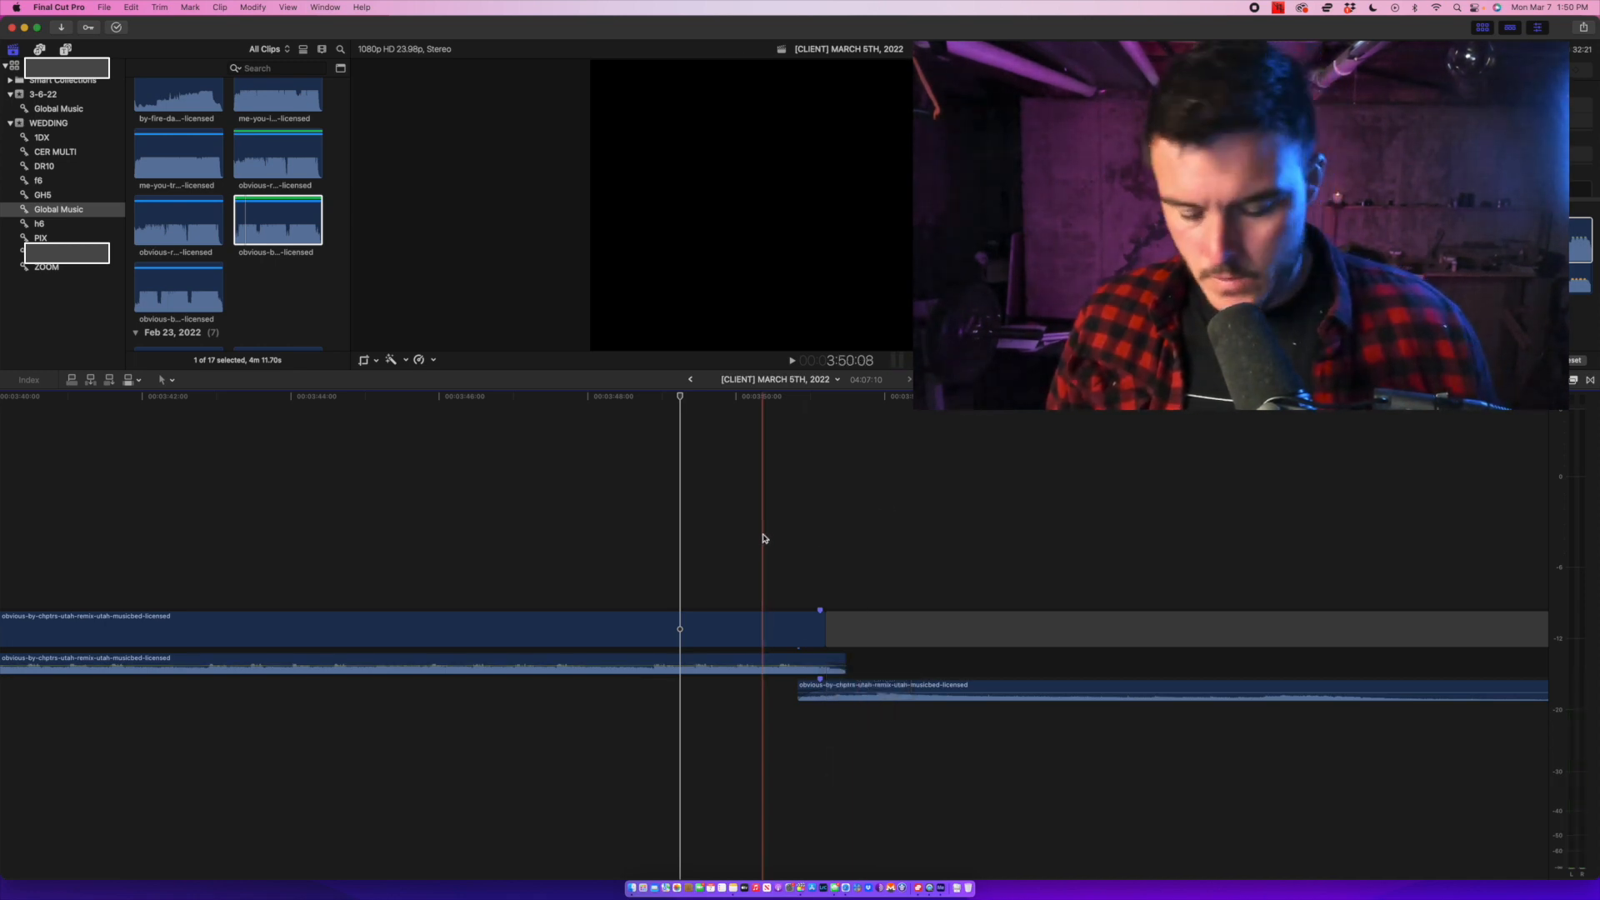
# Replay the join between the obvious remix's opening and ending sections, restarting from several seconds before the overlap.
pyautogui.press('space')
pyautogui.press('space')
pyautogui.click(672, 553)
pyautogui.click(452, 546)
pyautogui.press('XF86AudioLowerVolume')
pyautogui.press('space')
pyautogui.press('XF86AudioRaiseVolume')
pyautogui.press('XF86AudioRaiseVolume')
pyautogui.press('XF86AudioRaiseVolume')
pyautogui.press('XF86AudioRaiseVolume')
pyautogui.press('XF86AudioRaiseVolume')
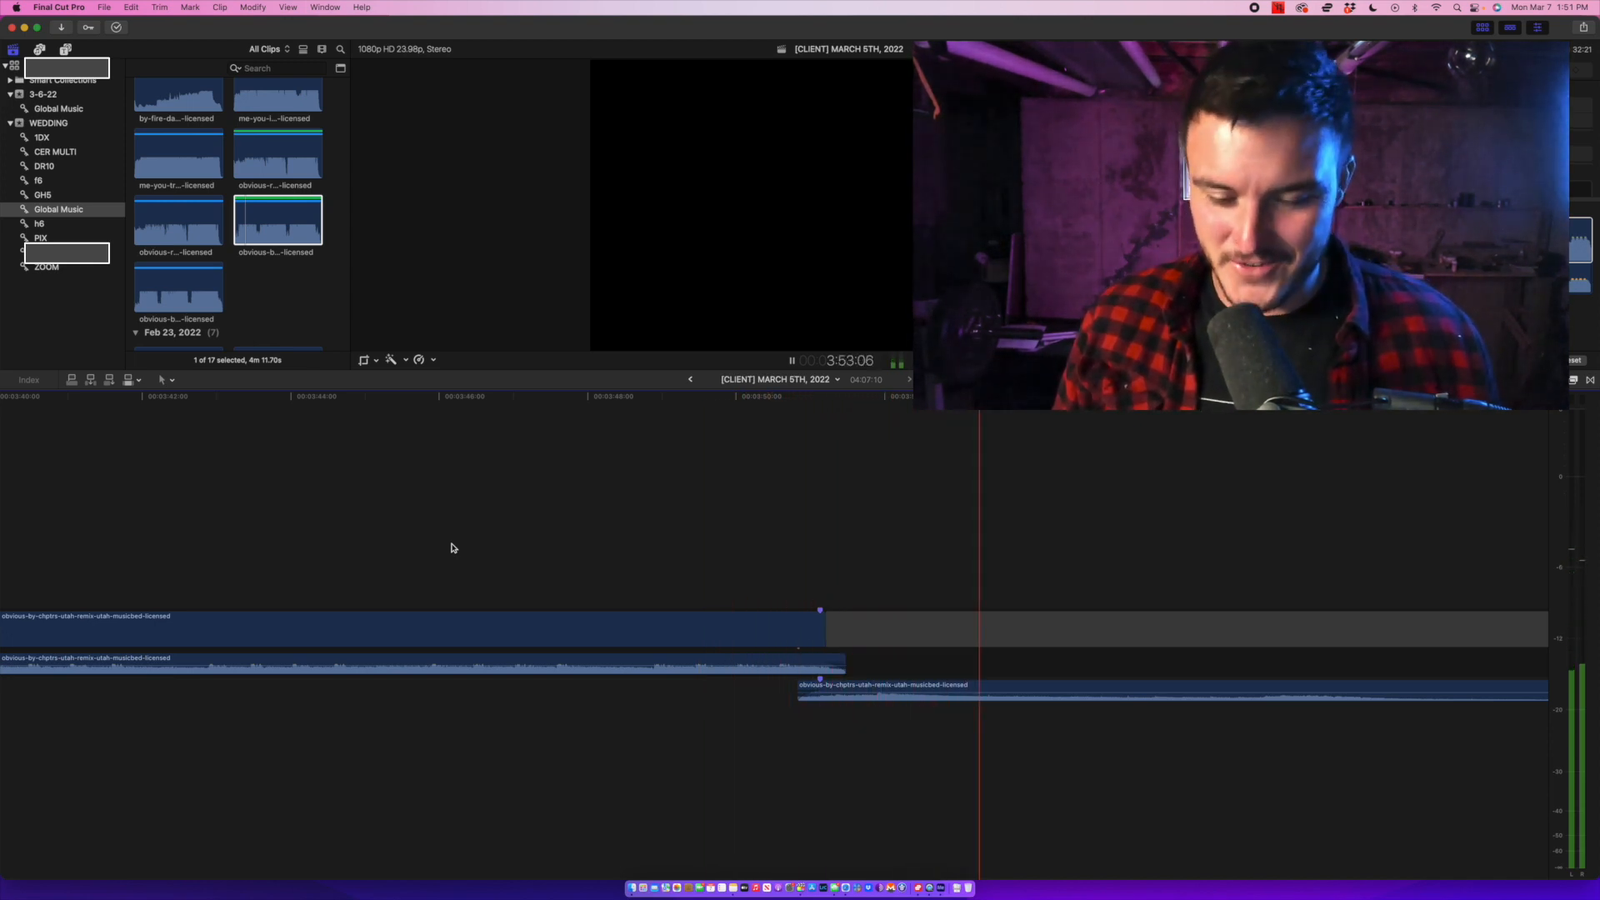
pyautogui.press('space')
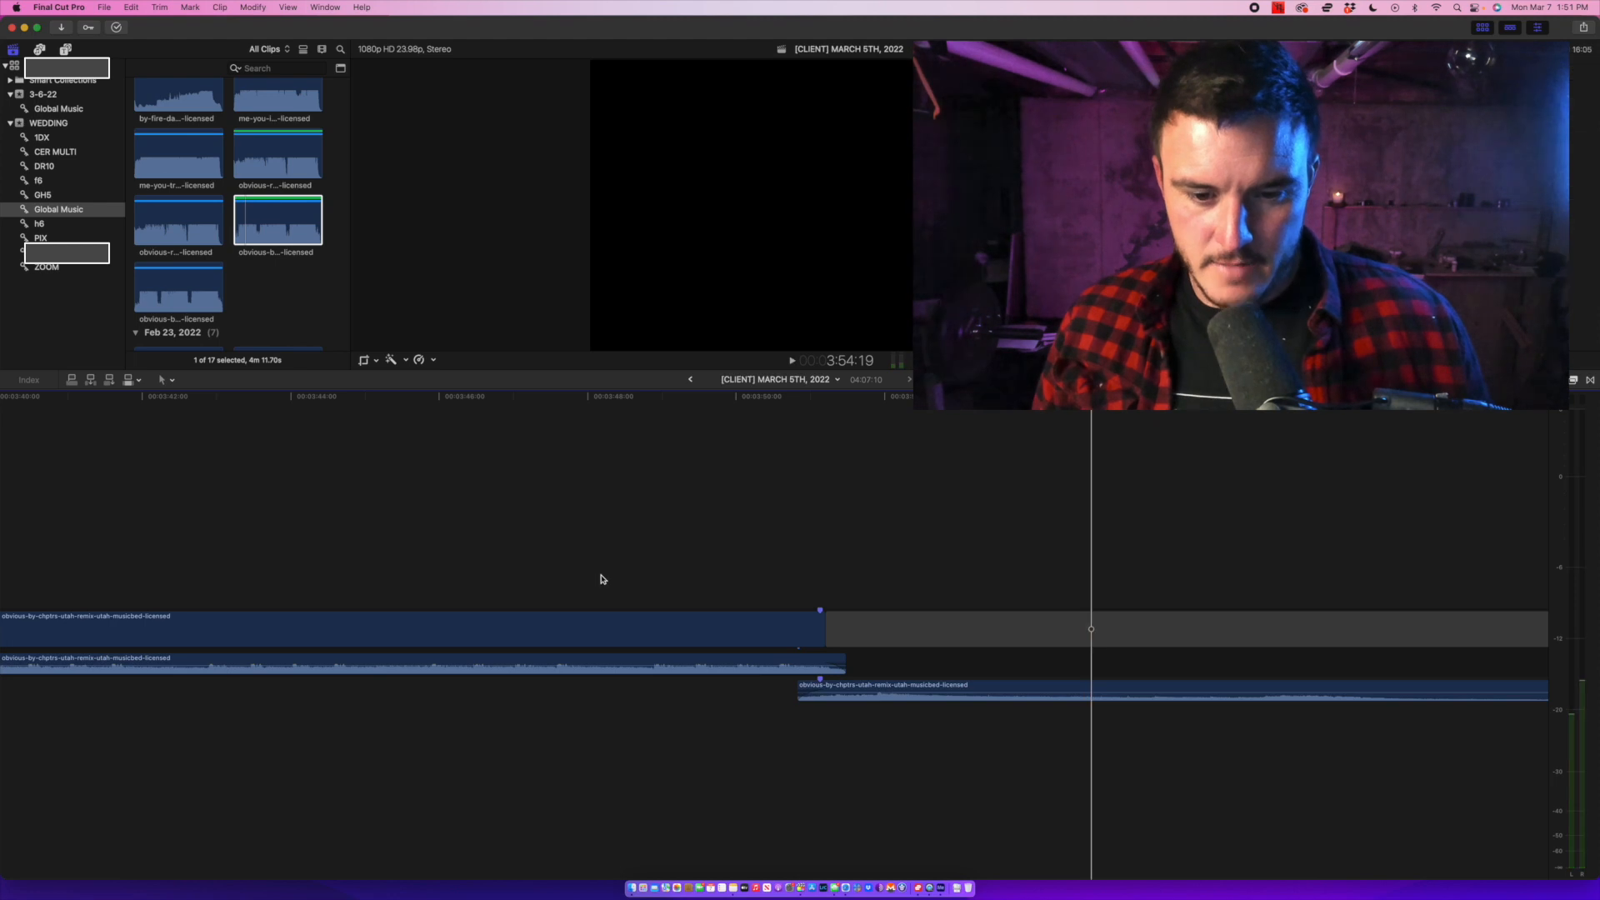
pyautogui.click(698, 535)
pyautogui.press('space')
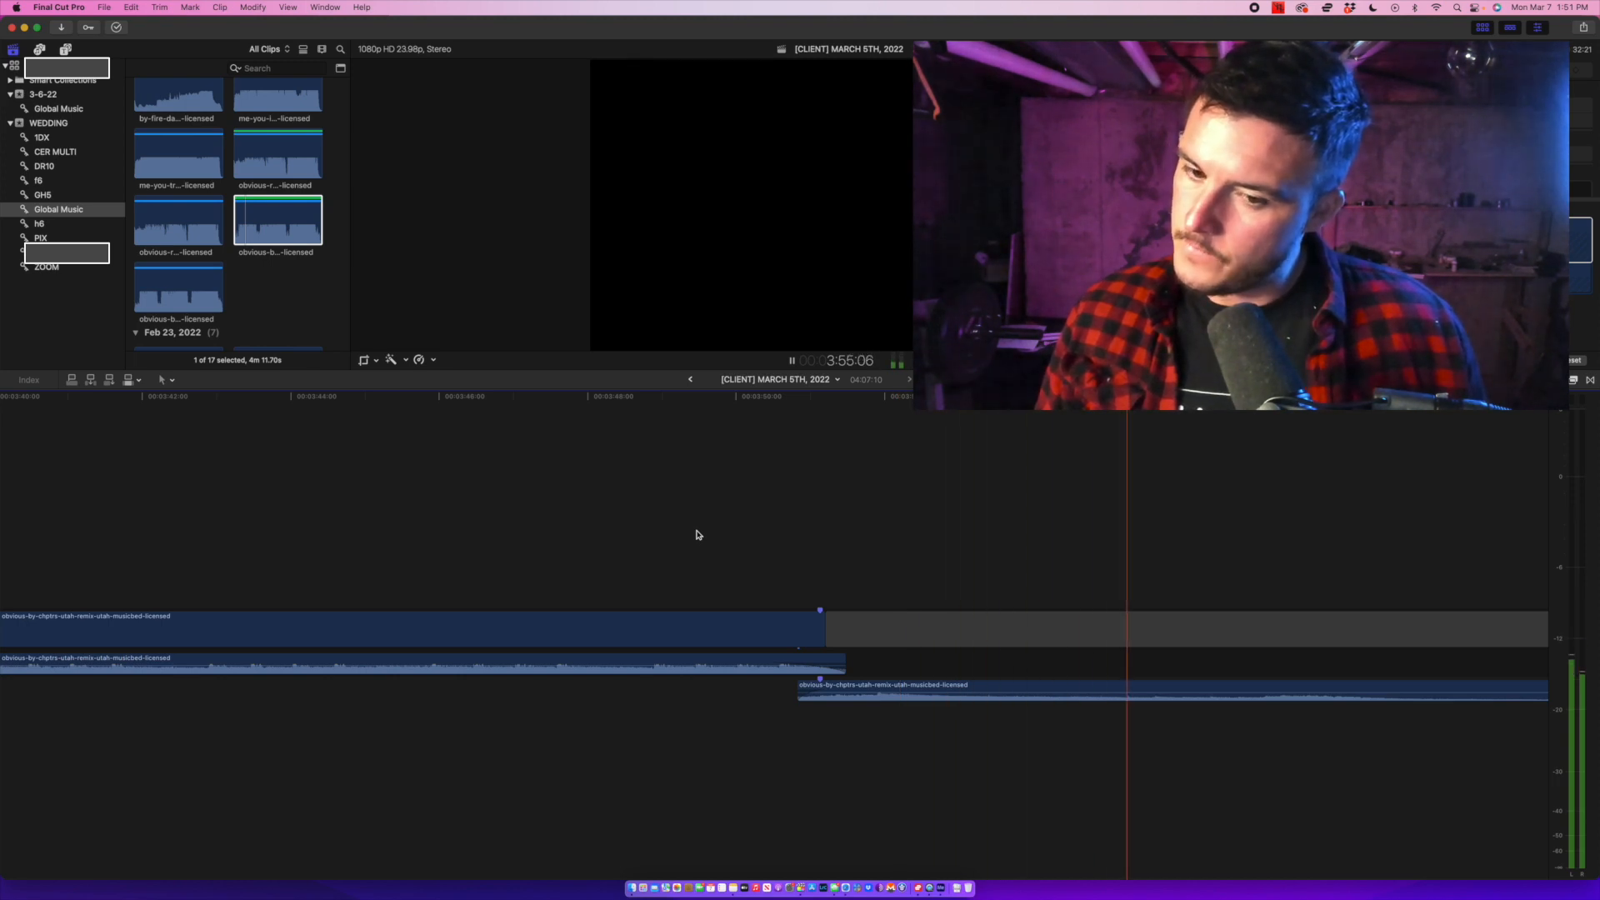
pyautogui.press('space')
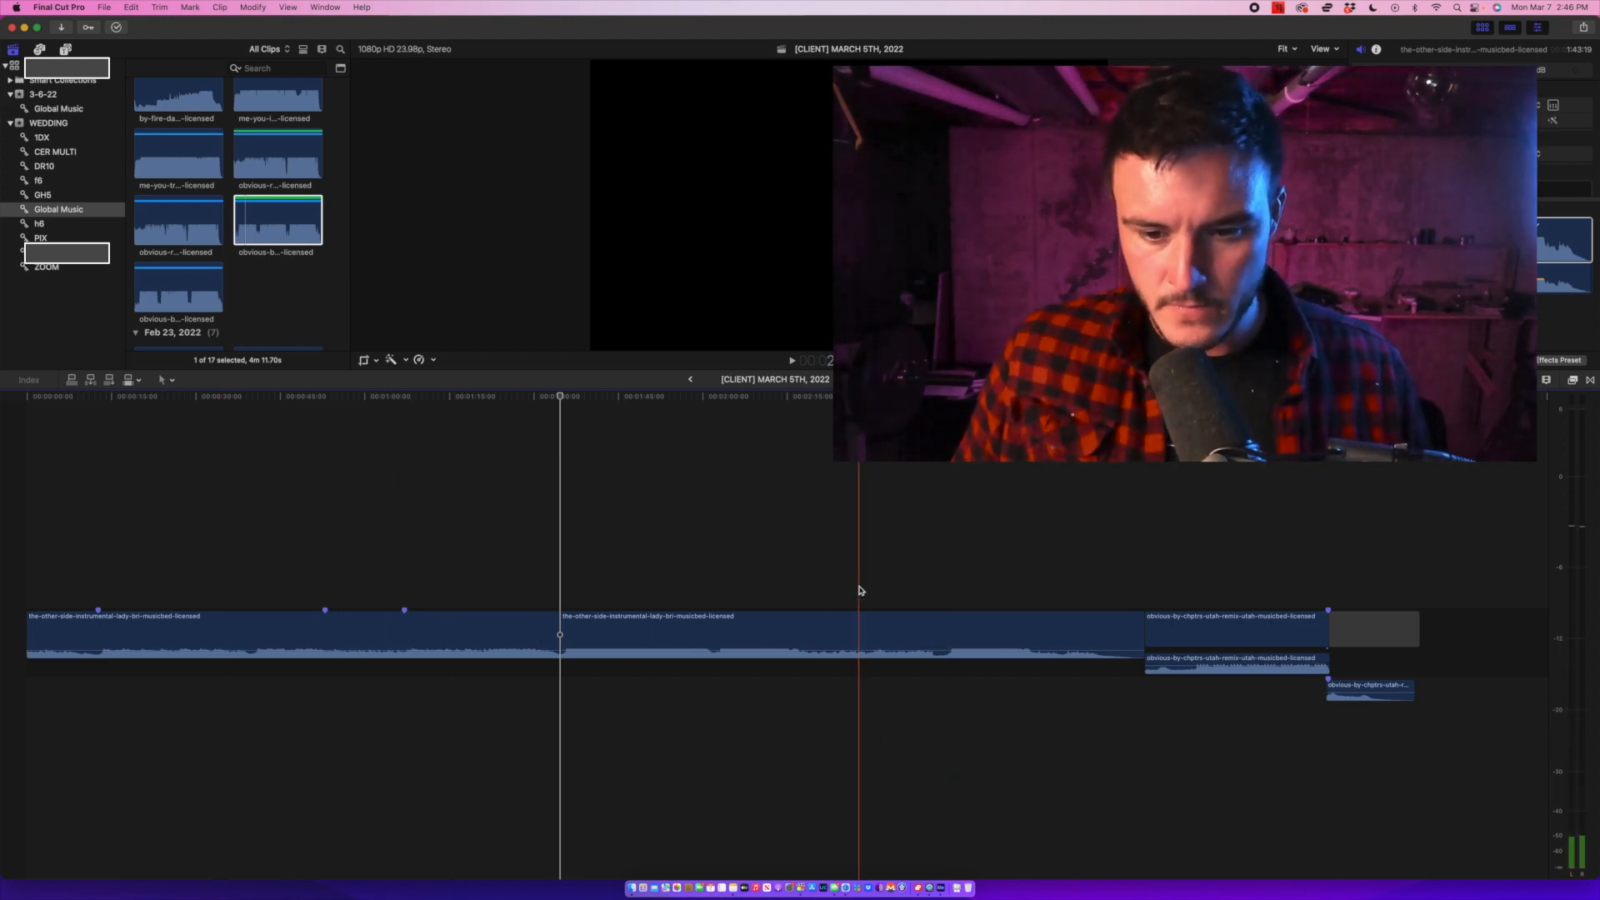
# Replay The Other Side instrumental's final loud passage from about 2:43.
pyautogui.press('space')
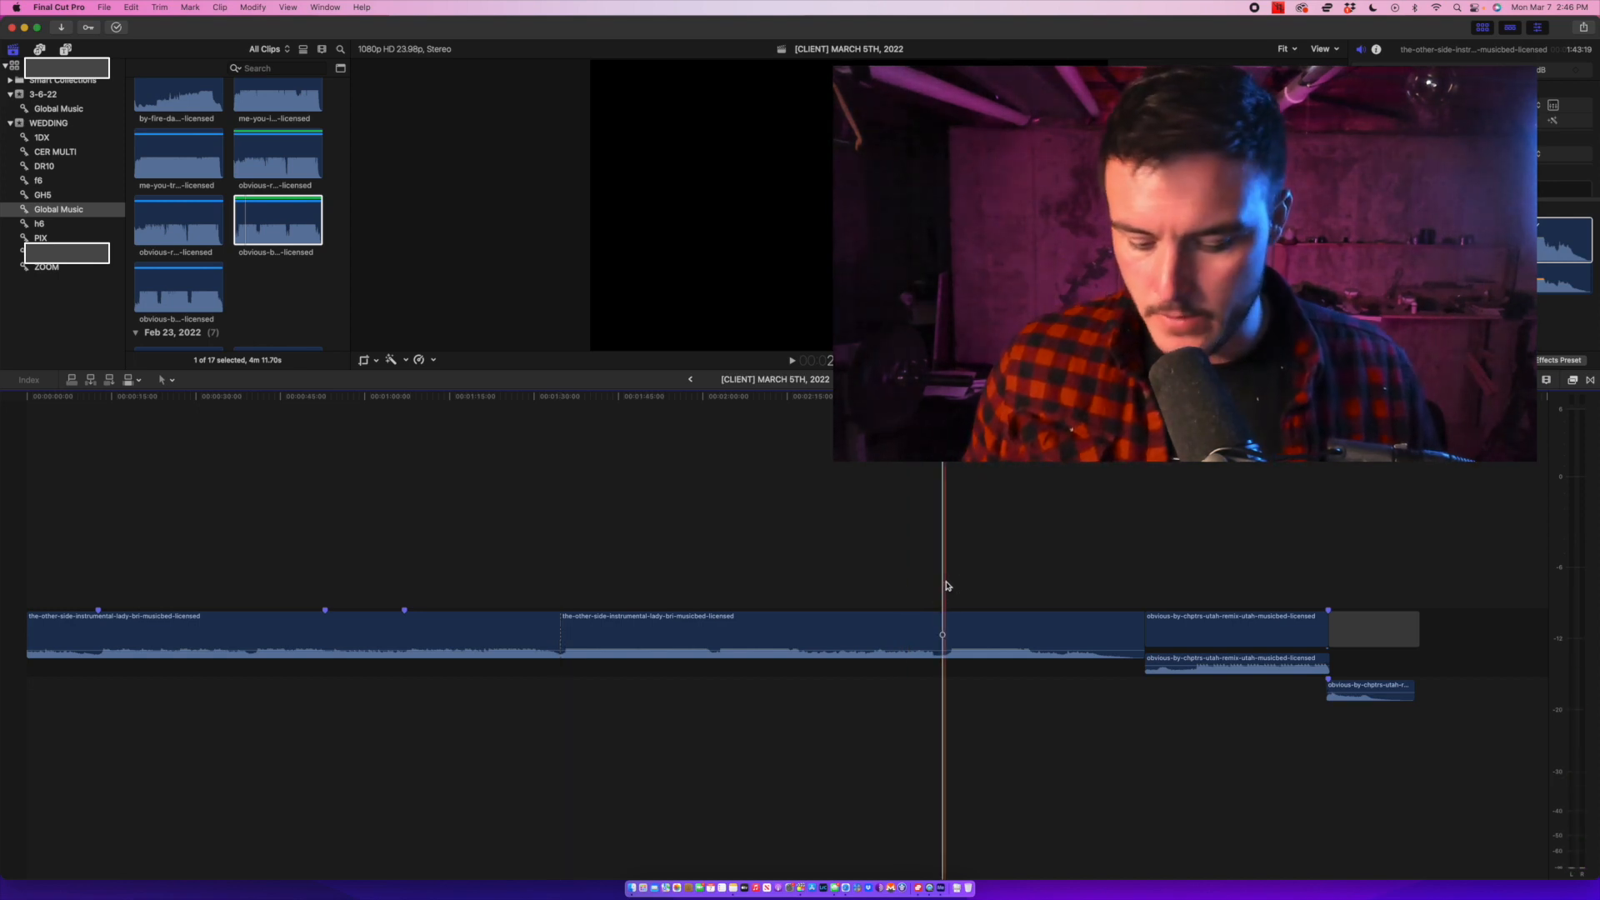
pyautogui.press('XF86AudioRaiseVolume')
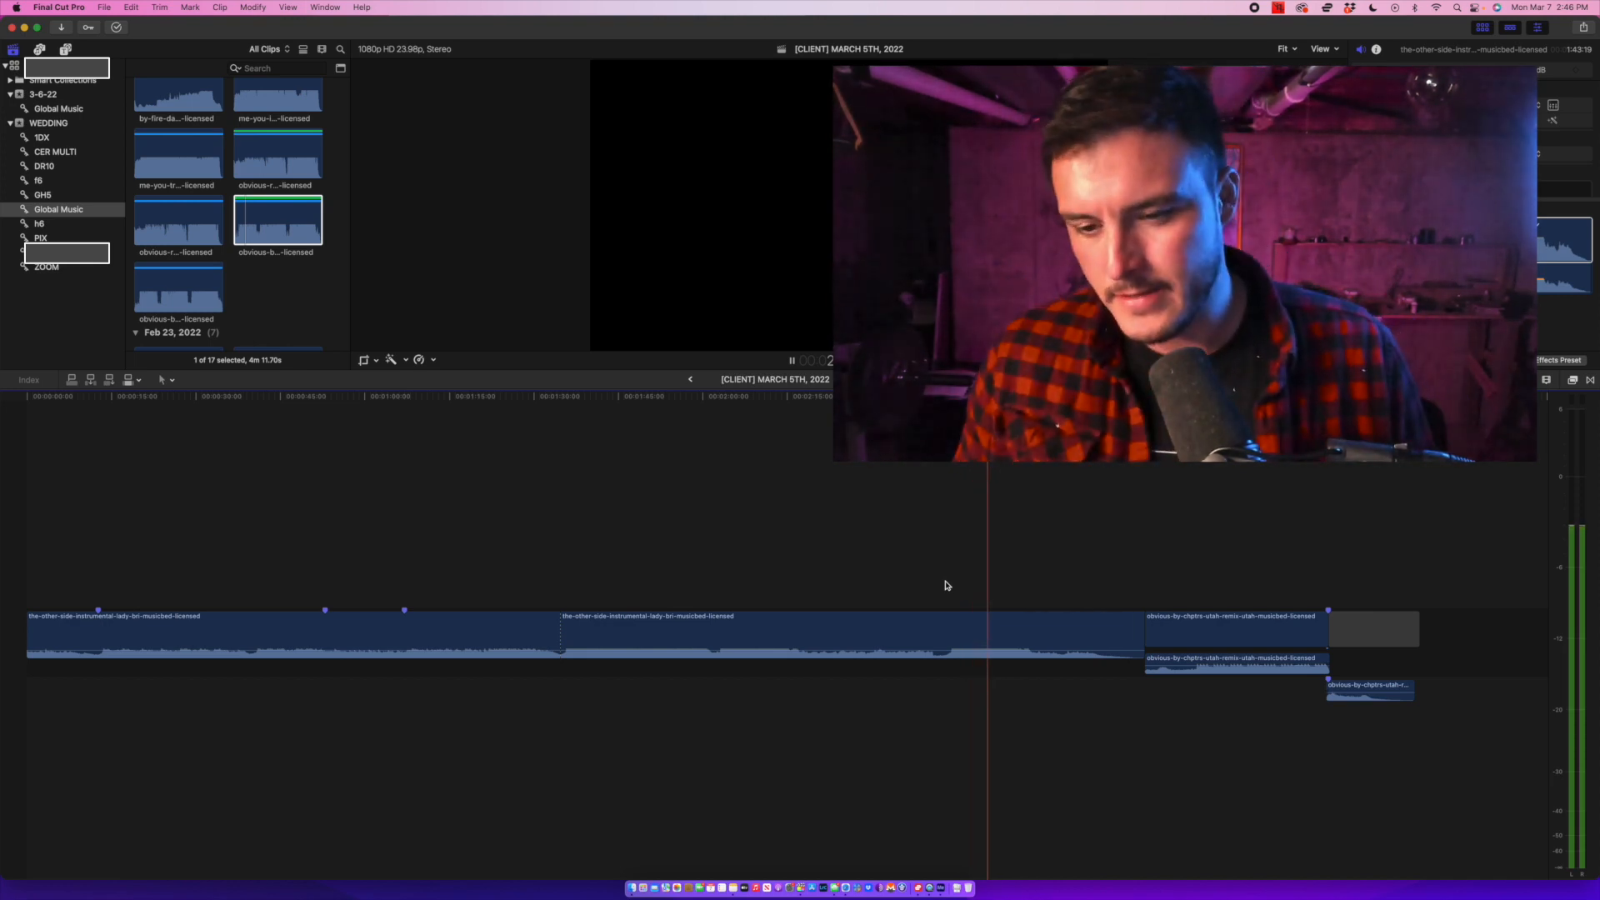
pyautogui.press('space')
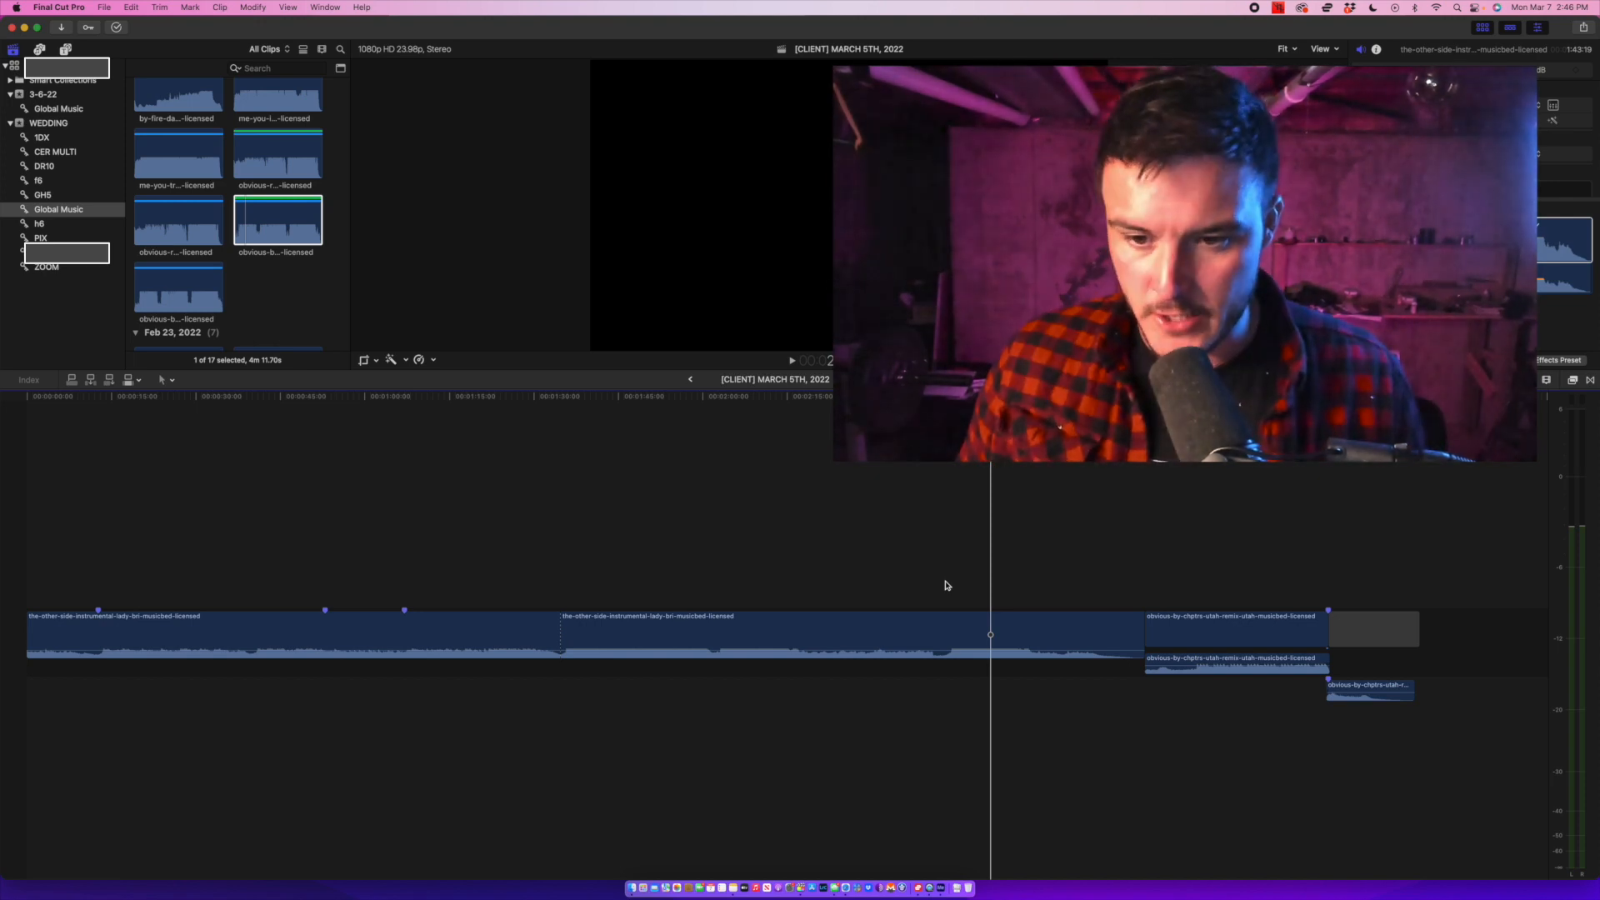
pyautogui.click(941, 589)
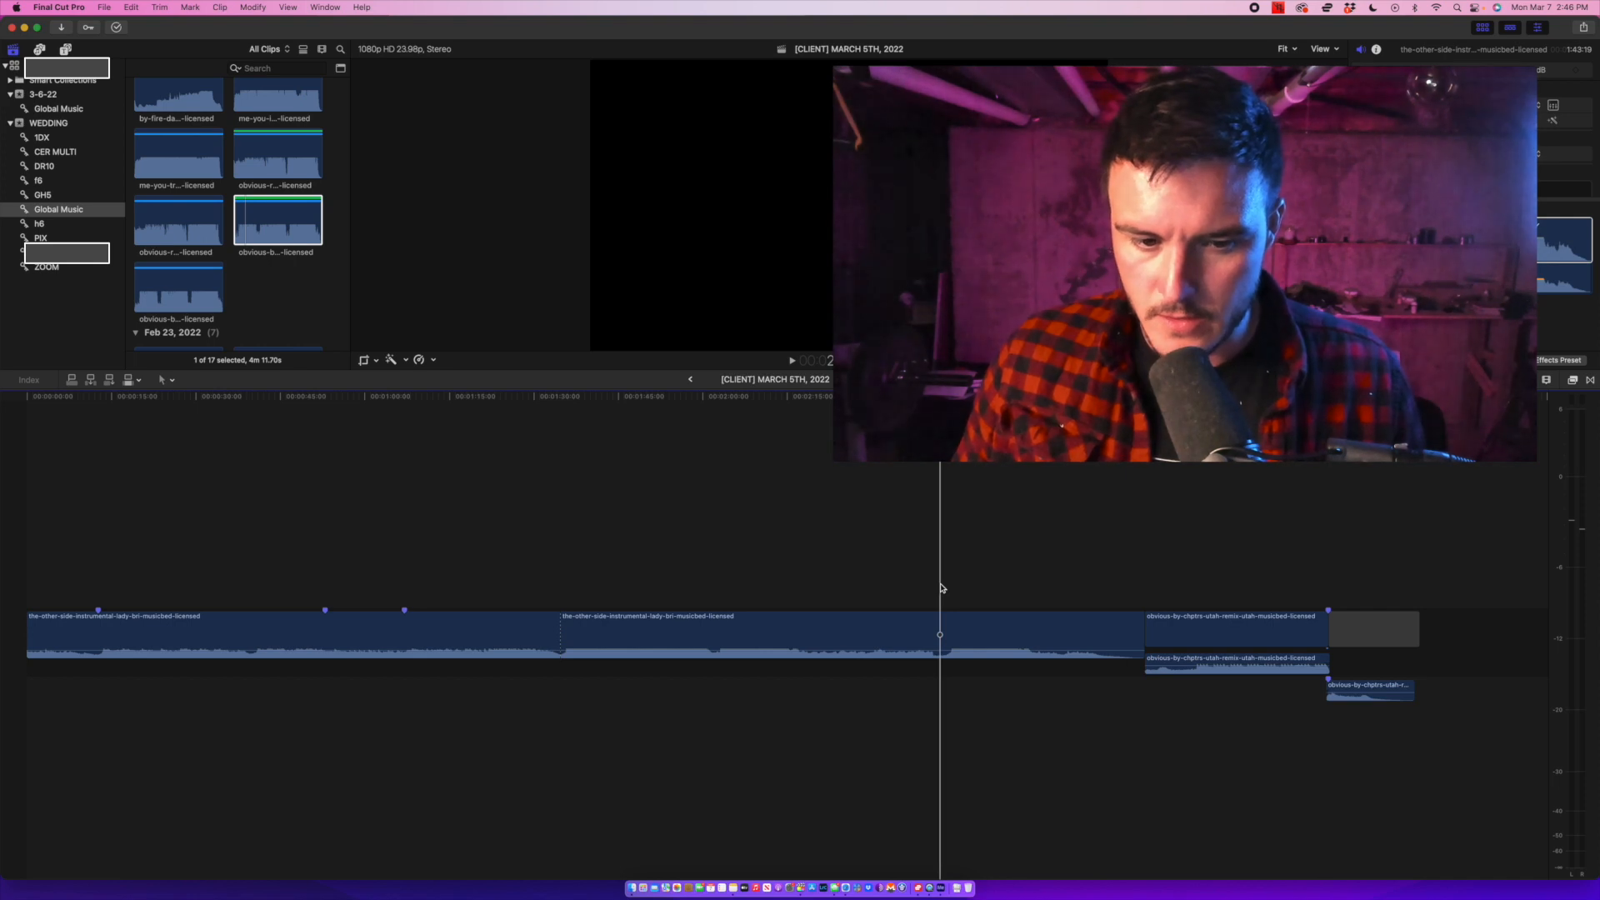
pyautogui.press('XF86AudioMute')
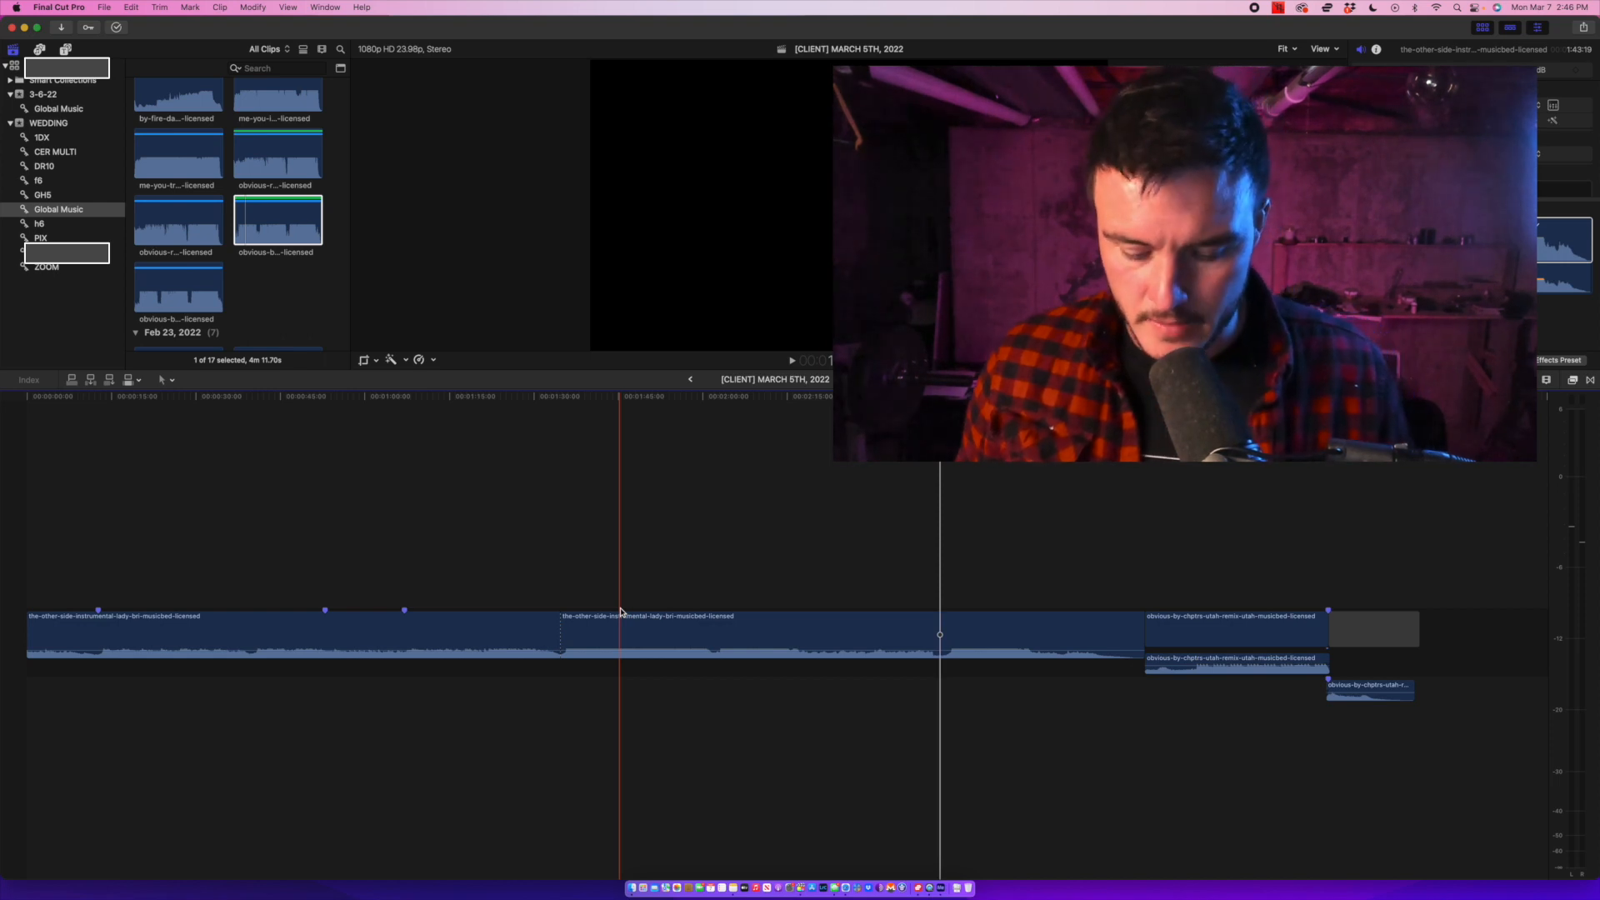
pyautogui.press('XF86AudioMute')
# Split the second section of The Other Side instrumental at about 1:49, so its first piece is 14:17 long.
pyautogui.click(625, 632)
pyautogui.press('/')
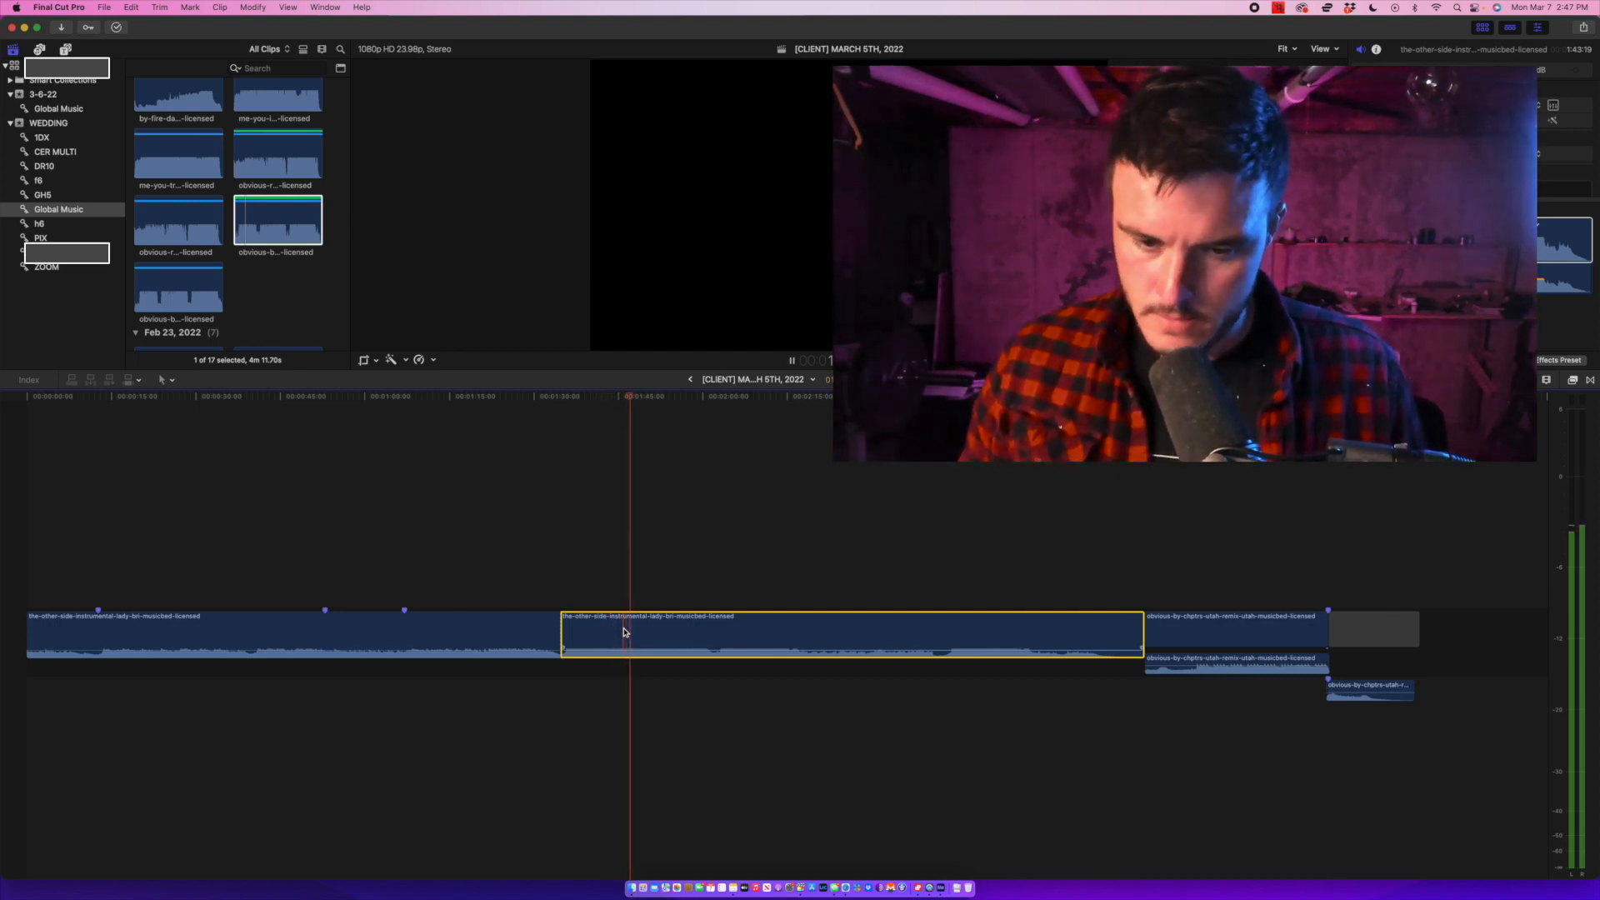
pyautogui.press('super+b')
pyautogui.click(697, 587)
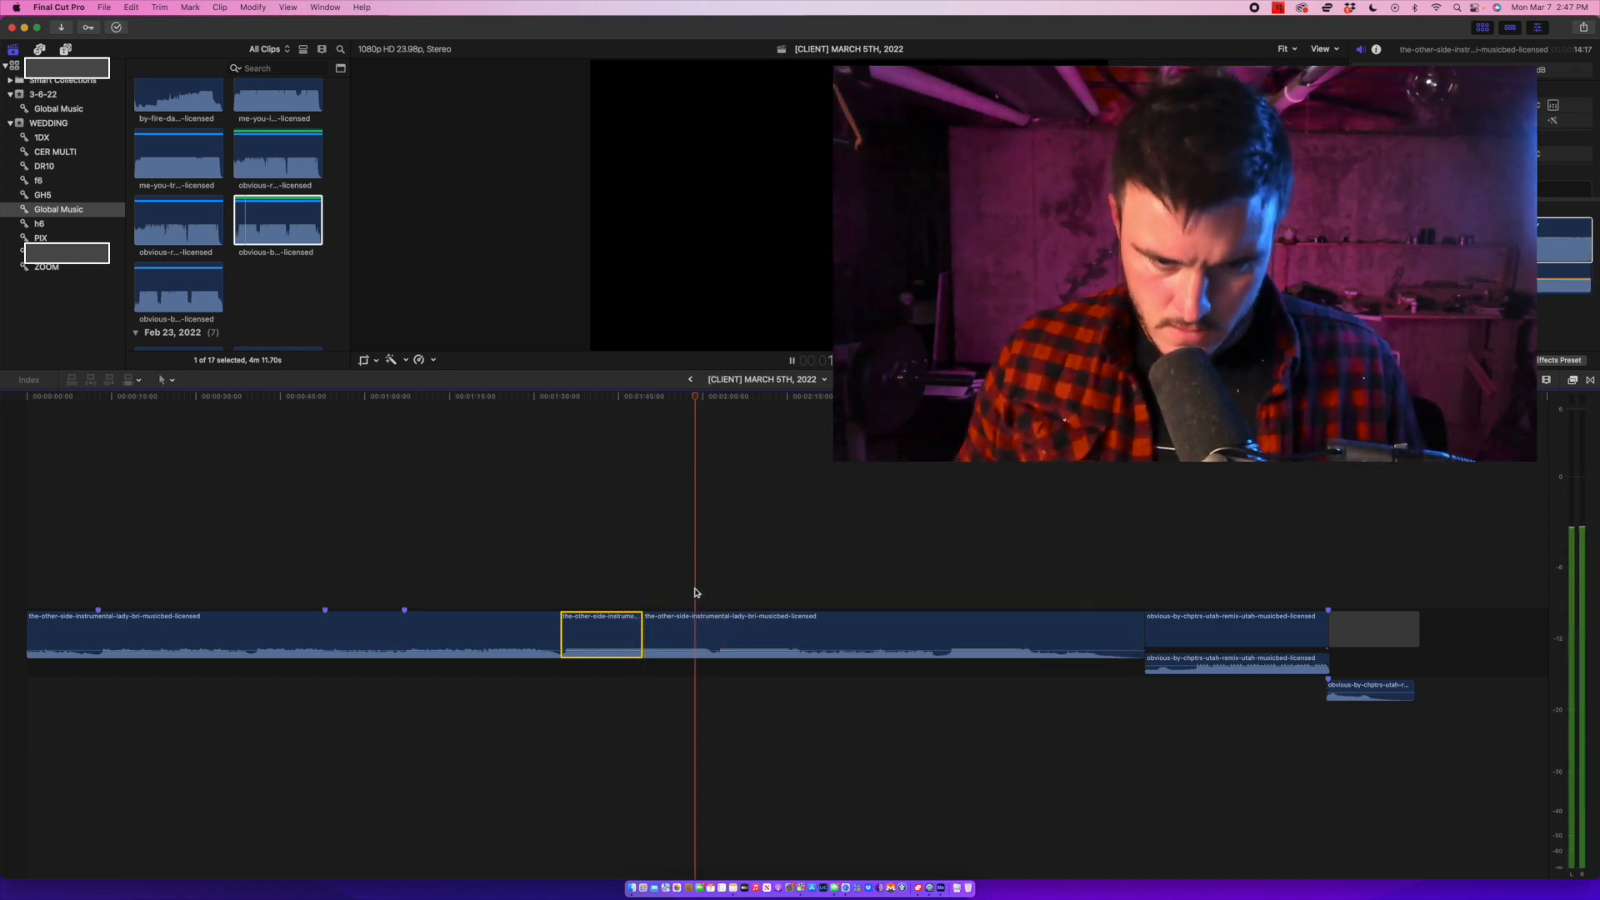
# Replay the end of The Other Side's first section and try disabling the 14:17 piece that follows it.
pyautogui.click(503, 596)
pyautogui.press('XF86AudioLowerVolume')
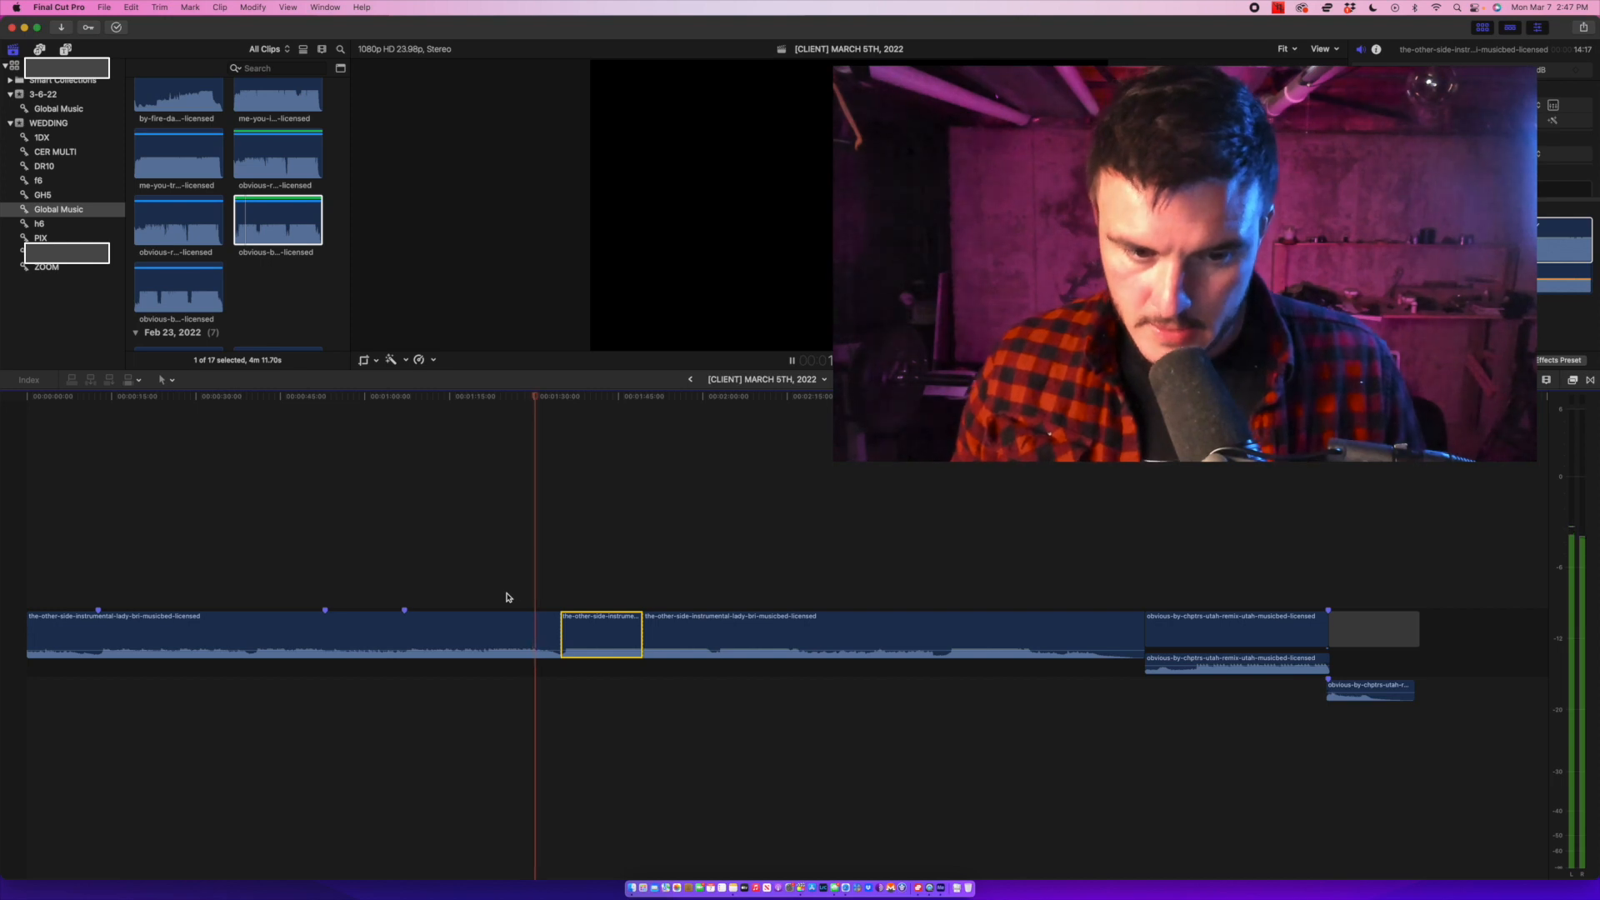
pyautogui.click(473, 607)
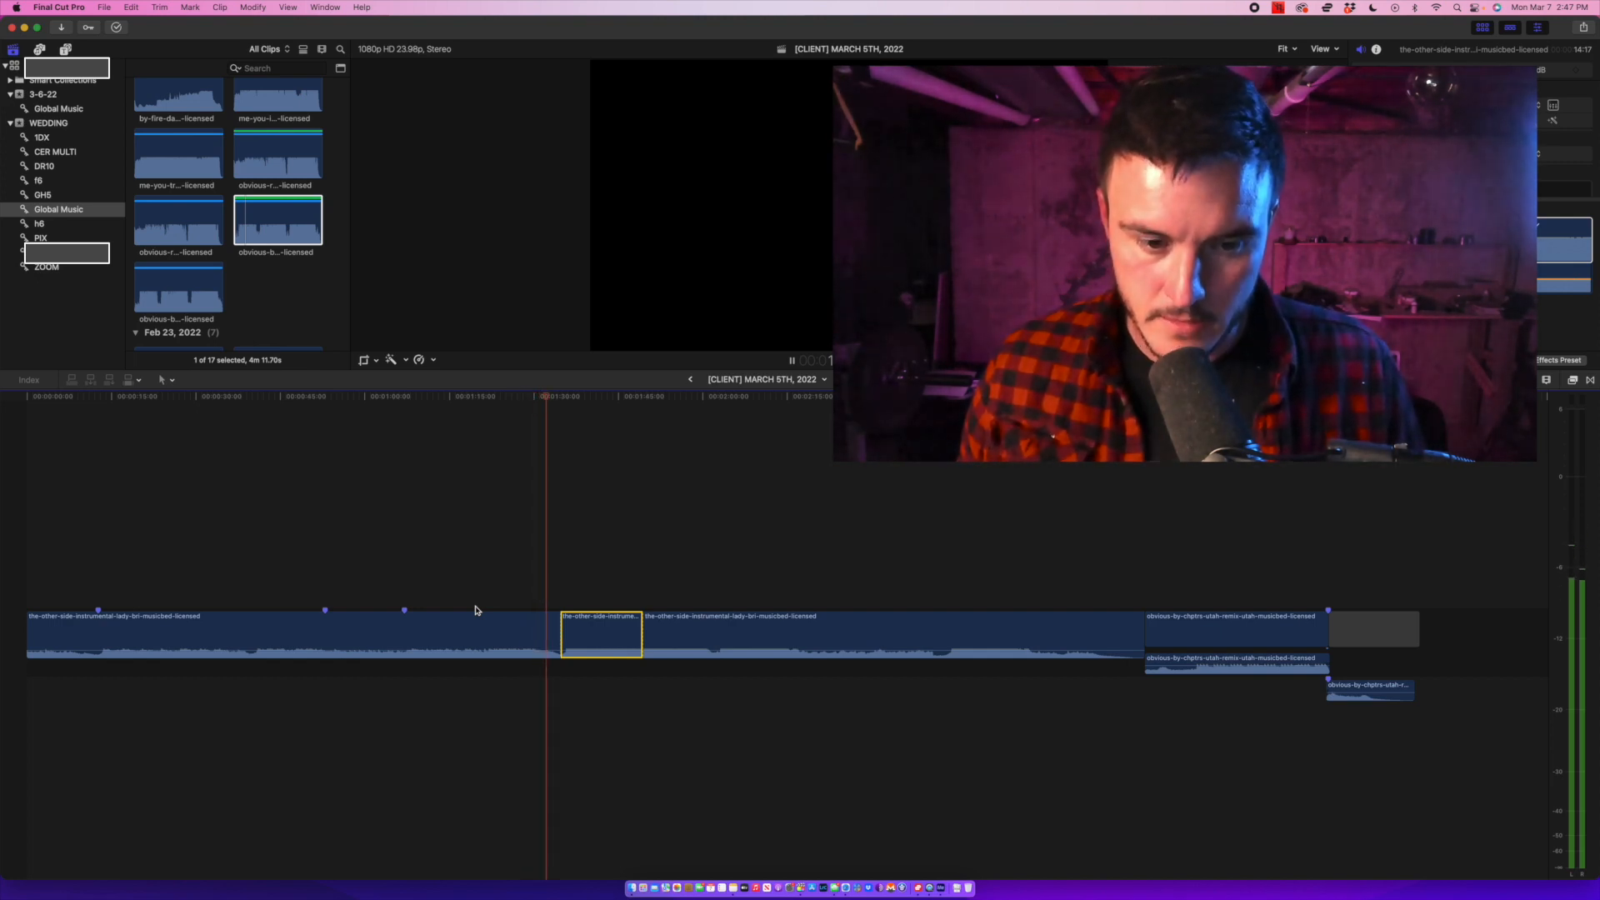
pyautogui.press('v')
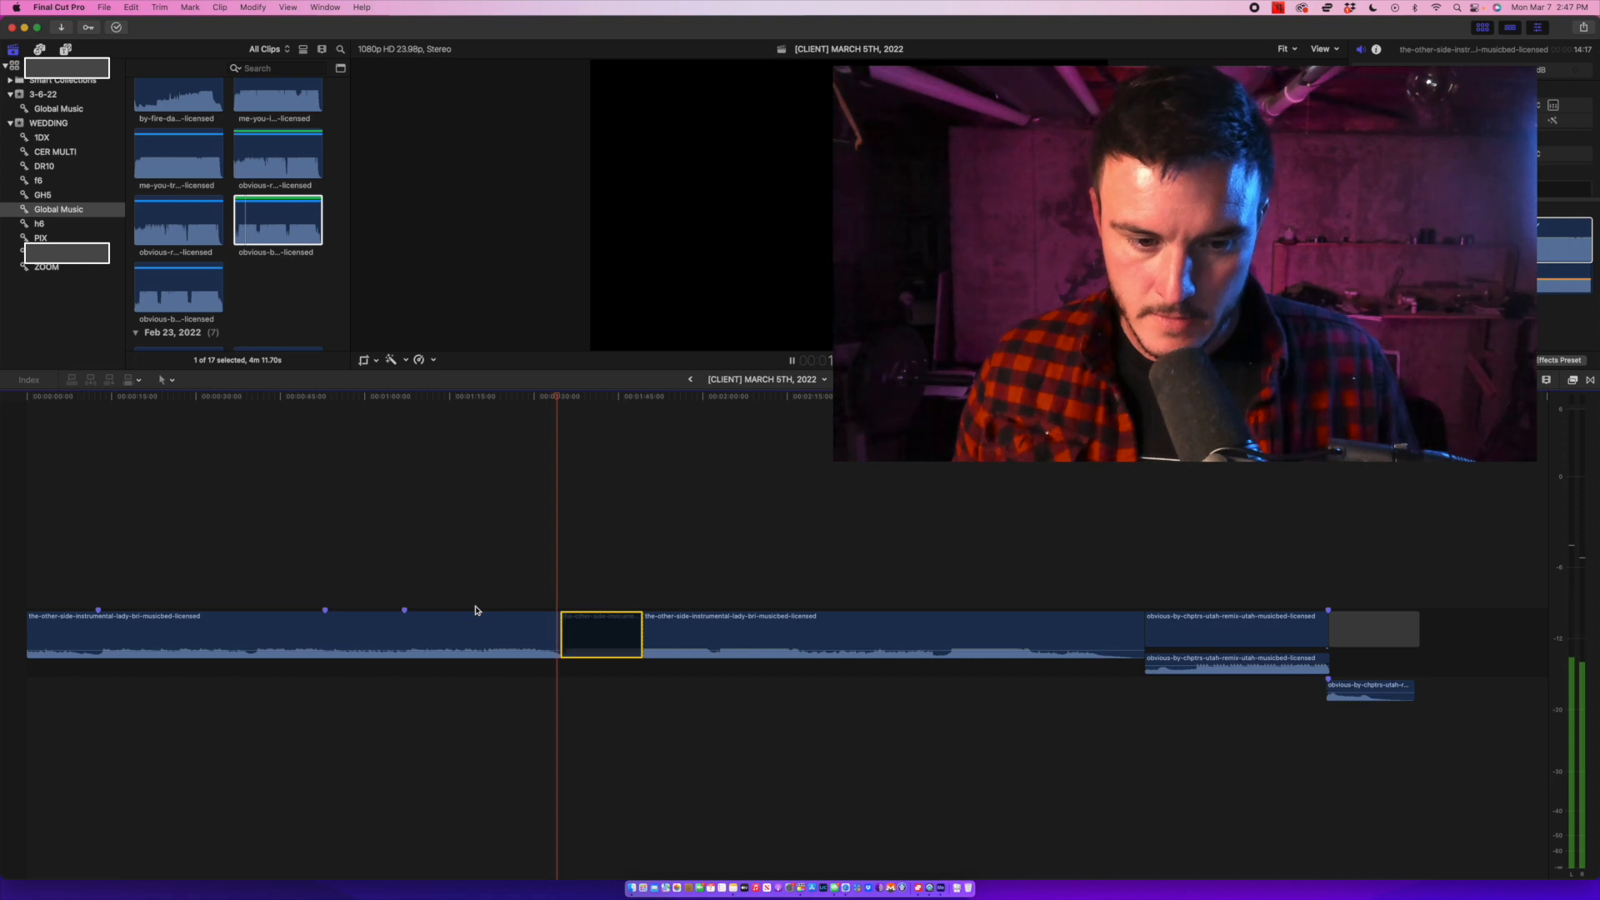
pyautogui.press('space')
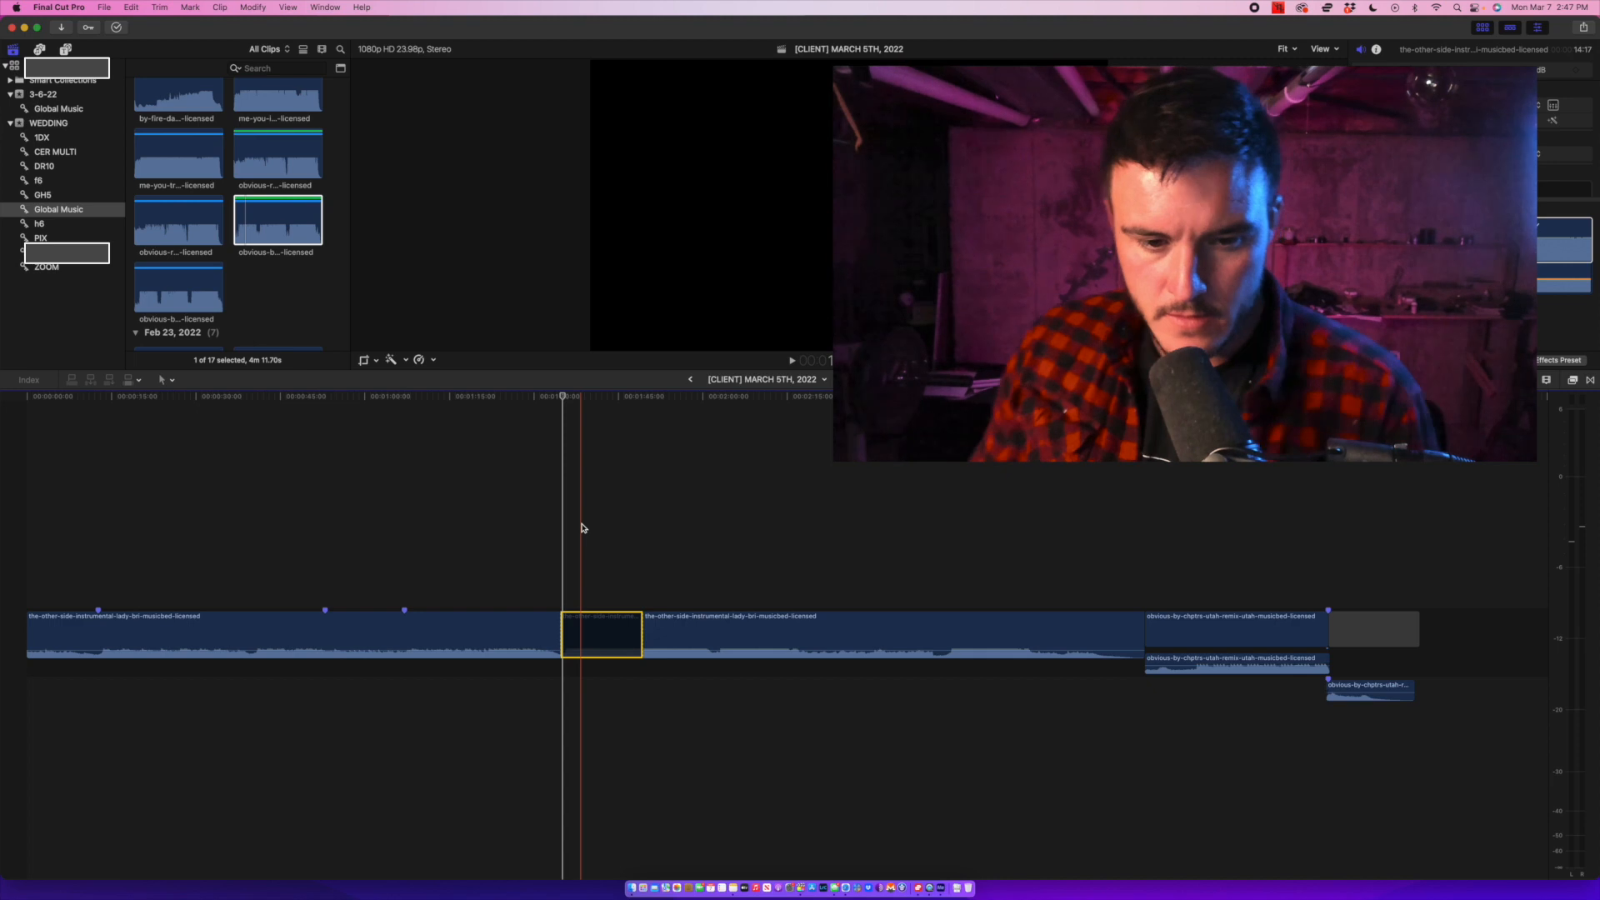
# Disable both later pieces of The Other Side and move the obvious remix clips ahead of them, directly after the first section.
pyautogui.moveTo(592, 525); pyautogui.dragTo(734, 676)
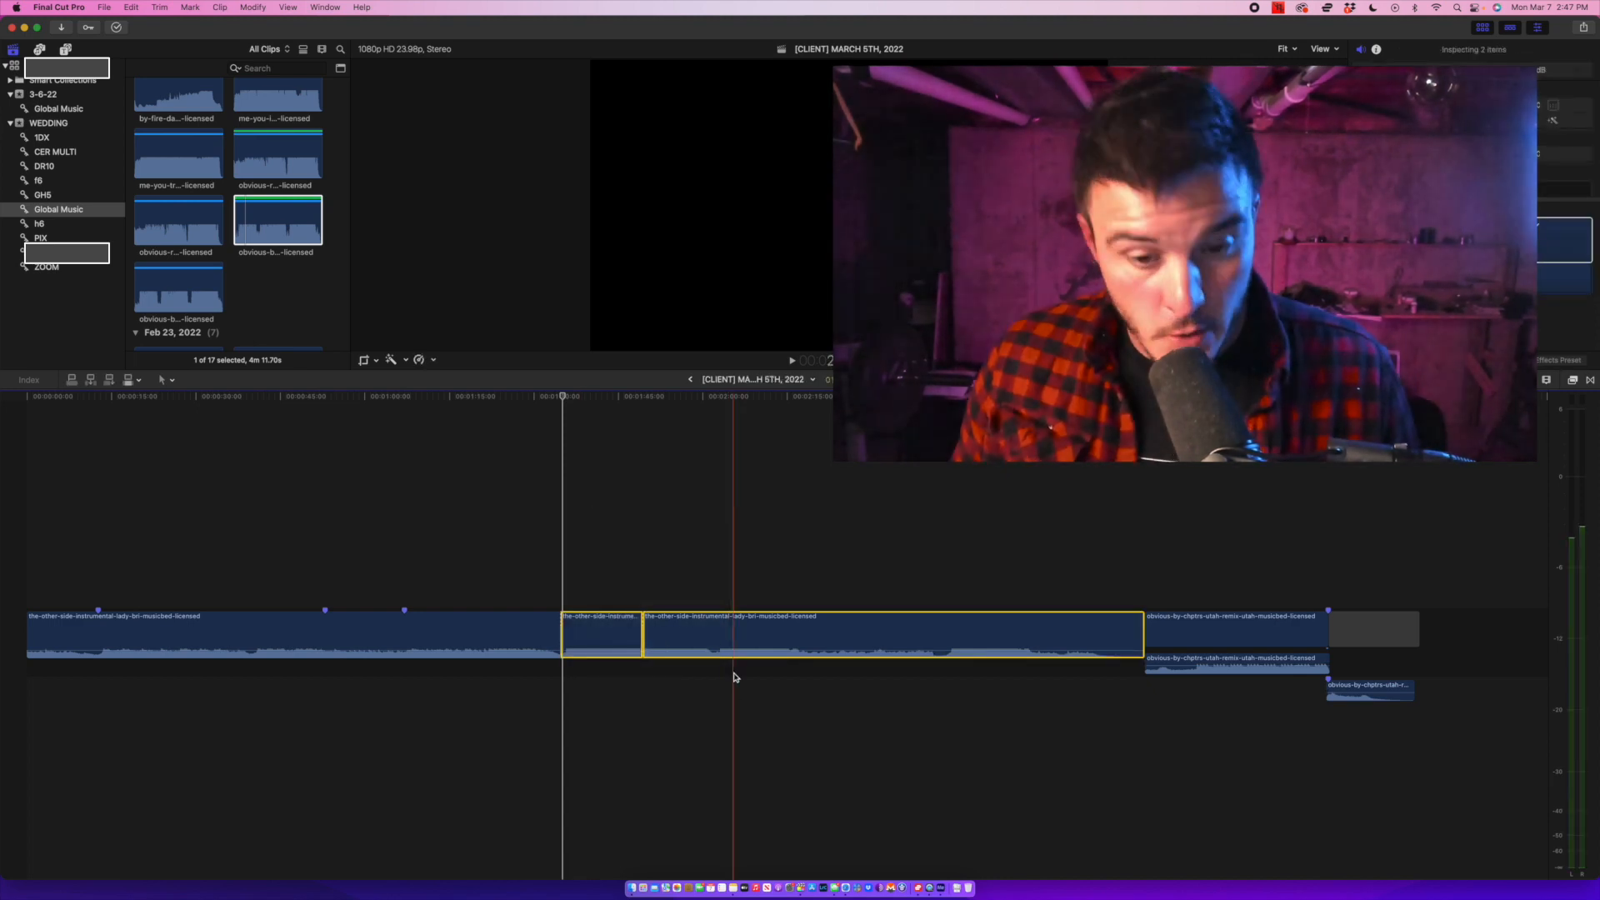
pyautogui.press('v')
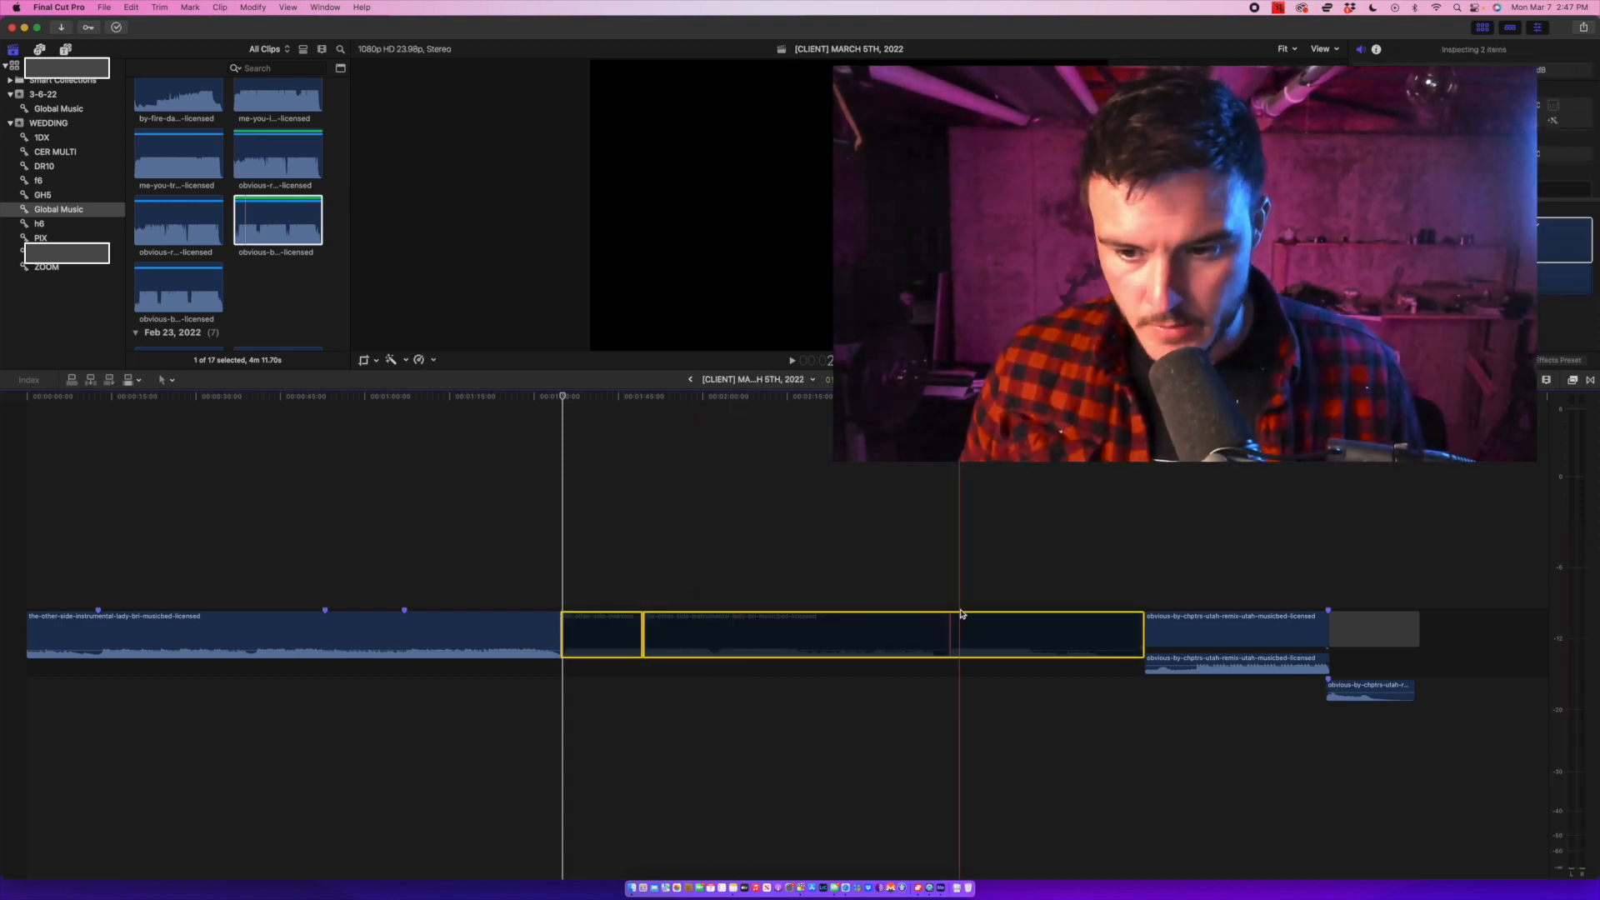
pyautogui.moveTo(1257, 572); pyautogui.dragTo(1470, 708)
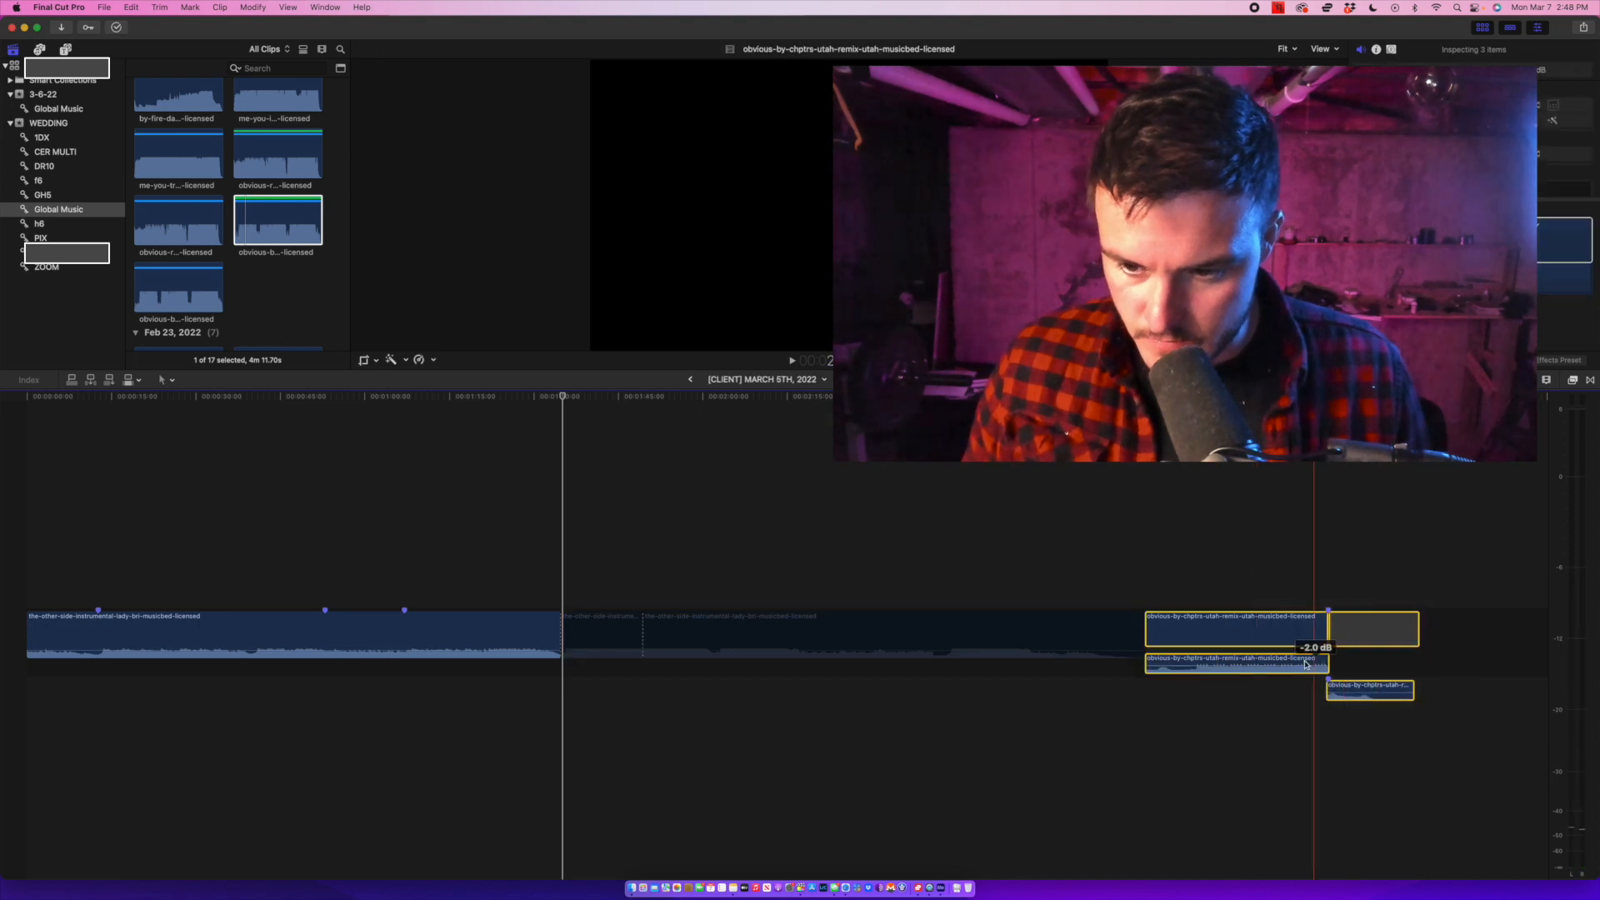
pyautogui.moveTo(1252, 652); pyautogui.dragTo(573, 661)
# Replay the new transition from The Other Side's first section into the obvious remix.
pyautogui.press('space')
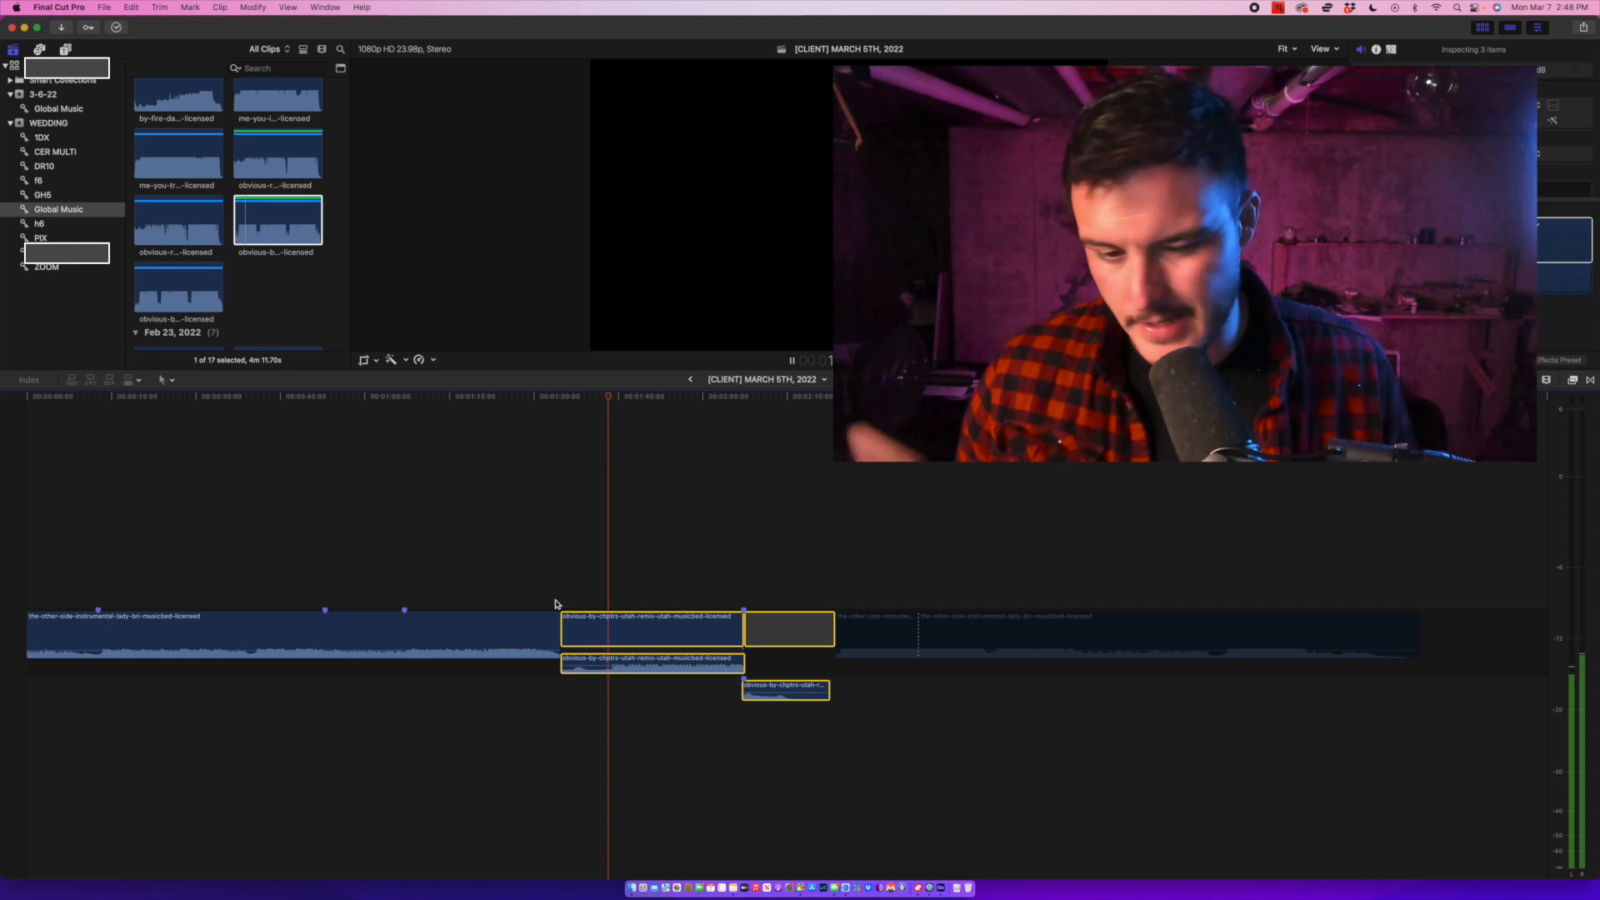
pyautogui.press('space')
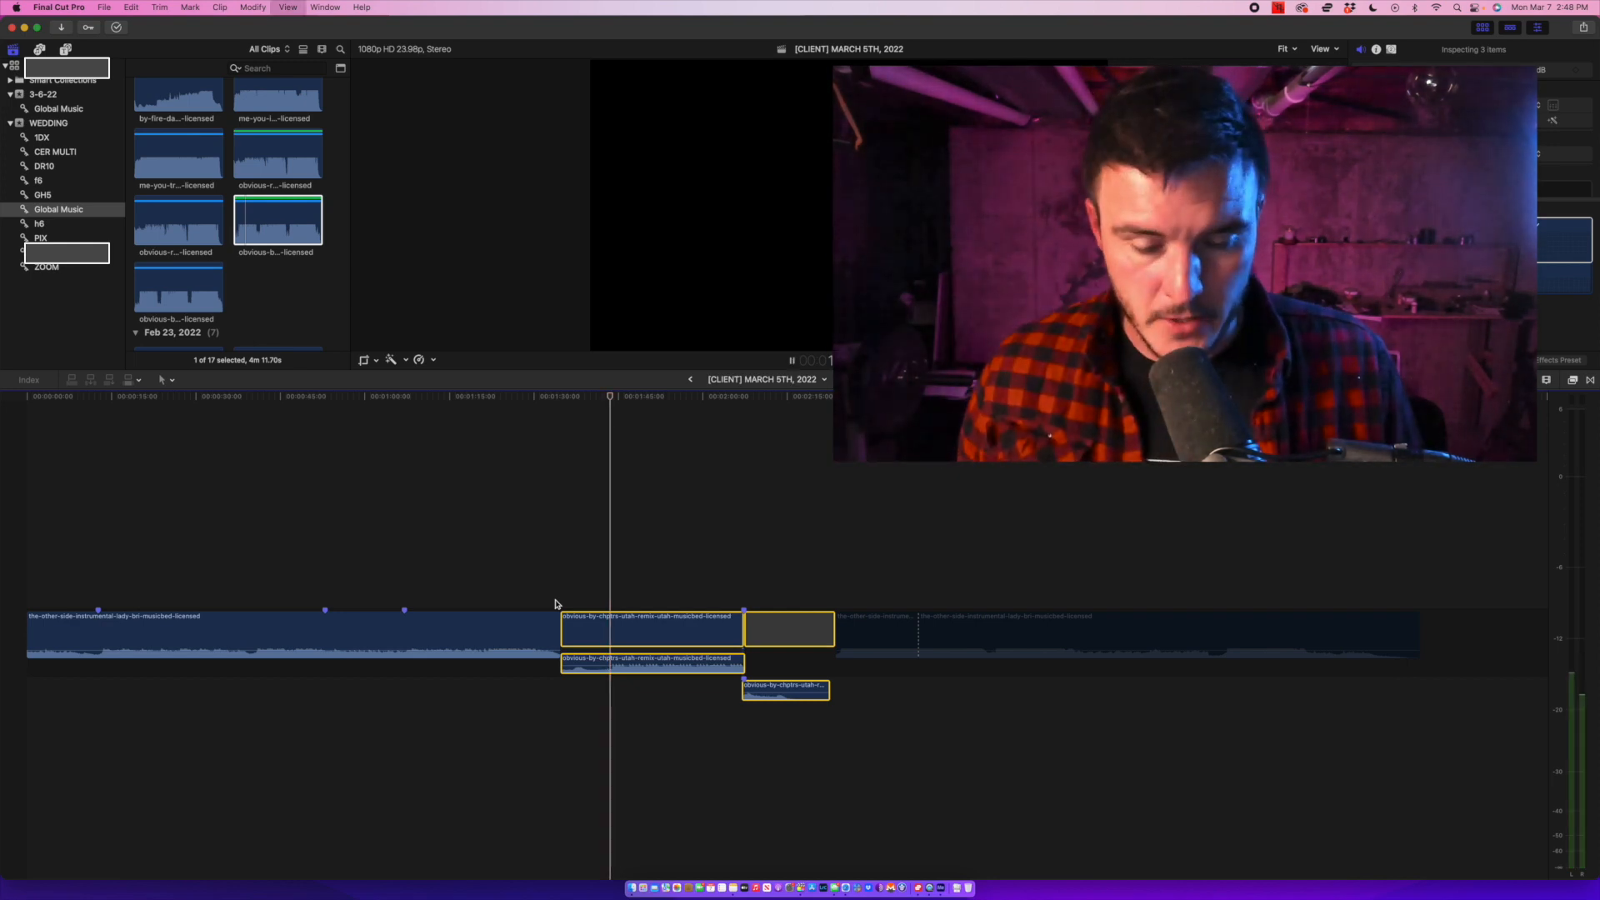
pyautogui.press('space')
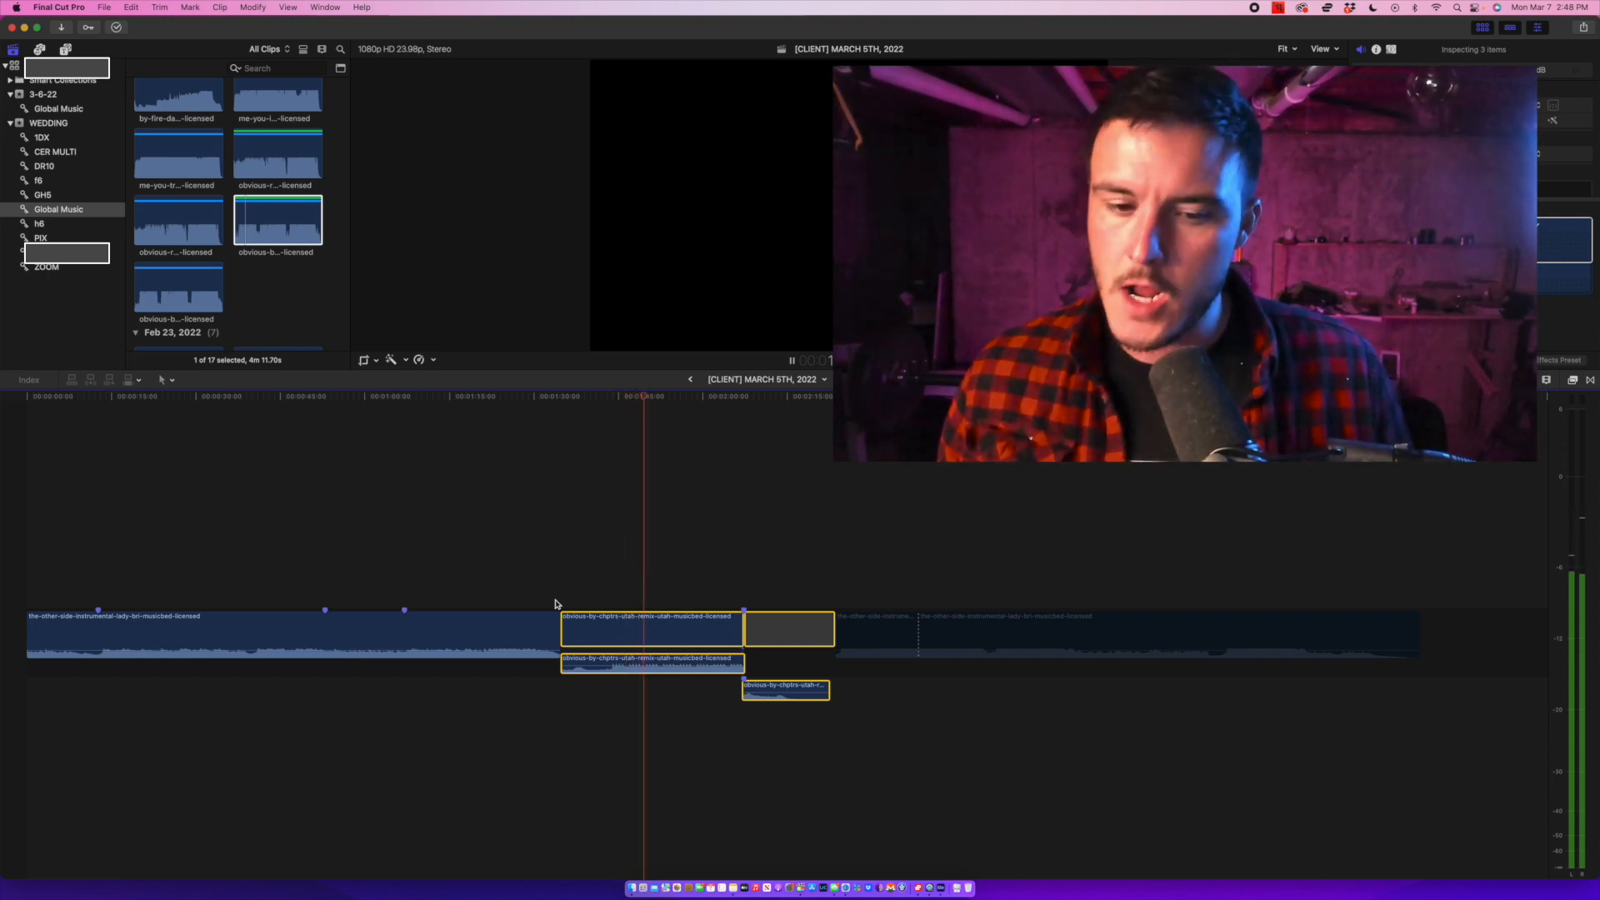
pyautogui.press('space')
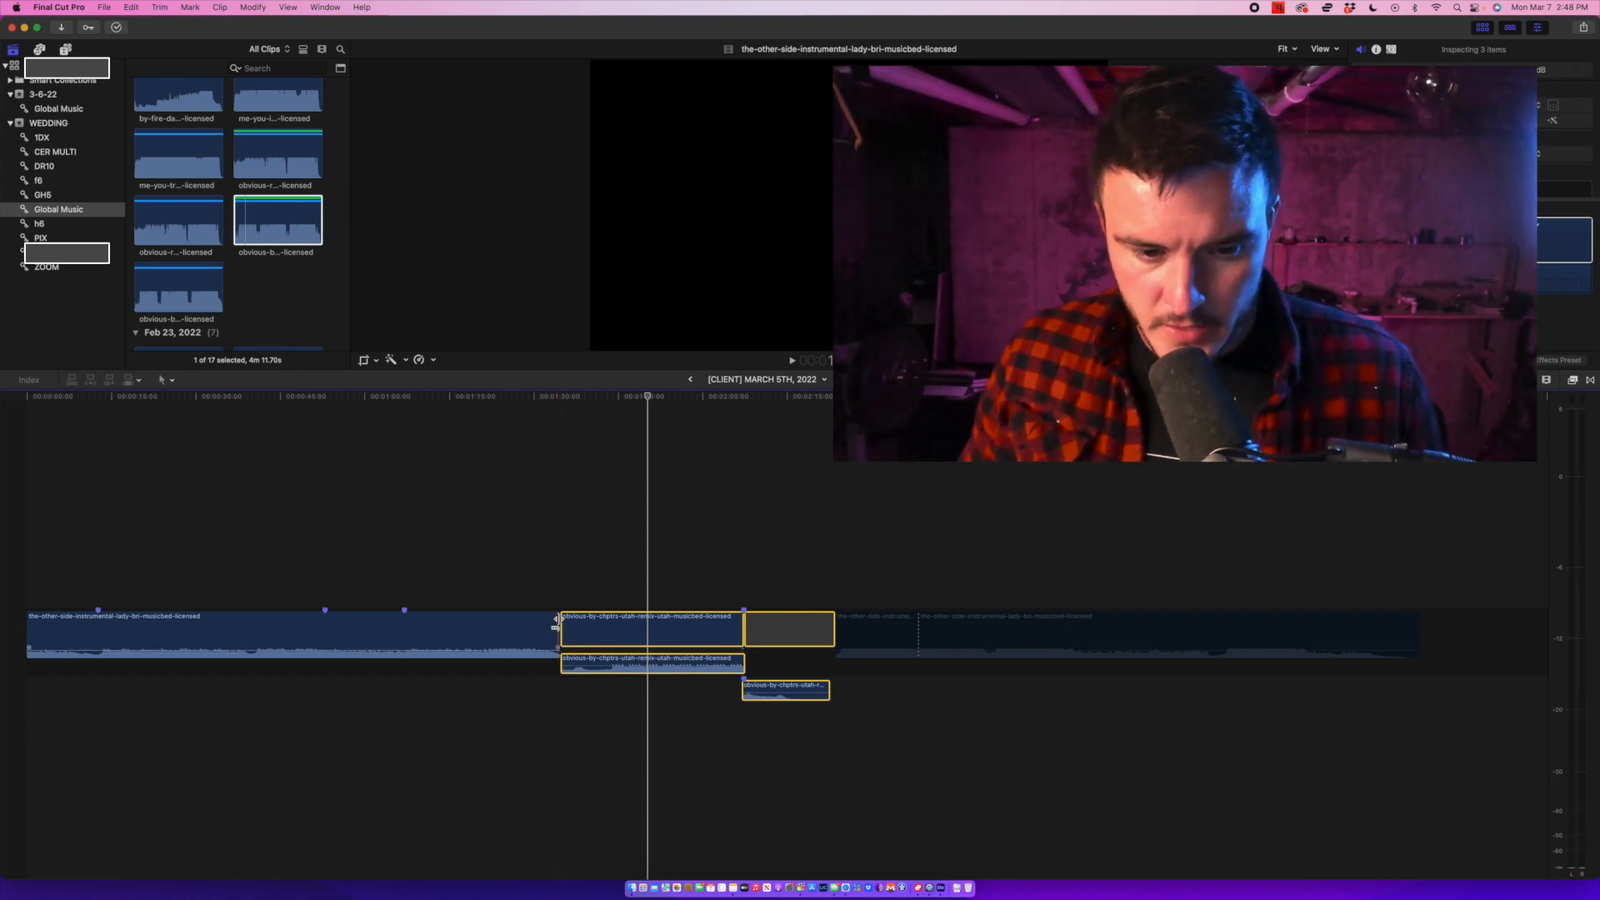
# Expand the audio of The Other Side's first section and trim its video end slightly earlier so its audio overlaps the obvious remix.
pyautogui.click(543, 623)
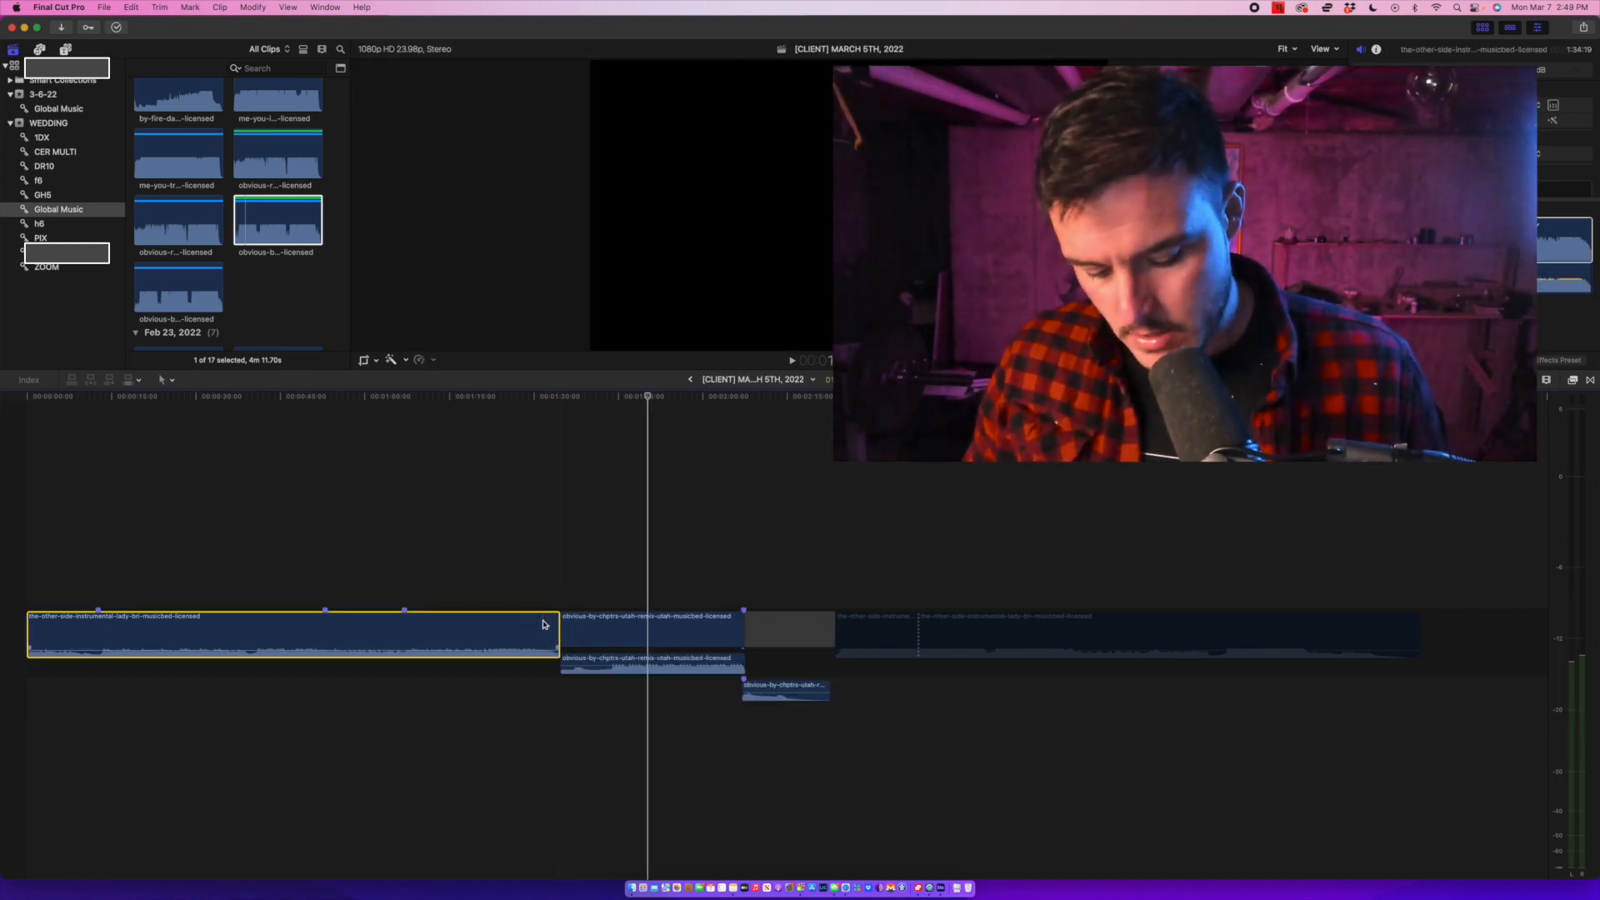
pyautogui.hotkey('ctrl', 's')
pyautogui.moveTo(554, 621); pyautogui.dragTo(550, 620)
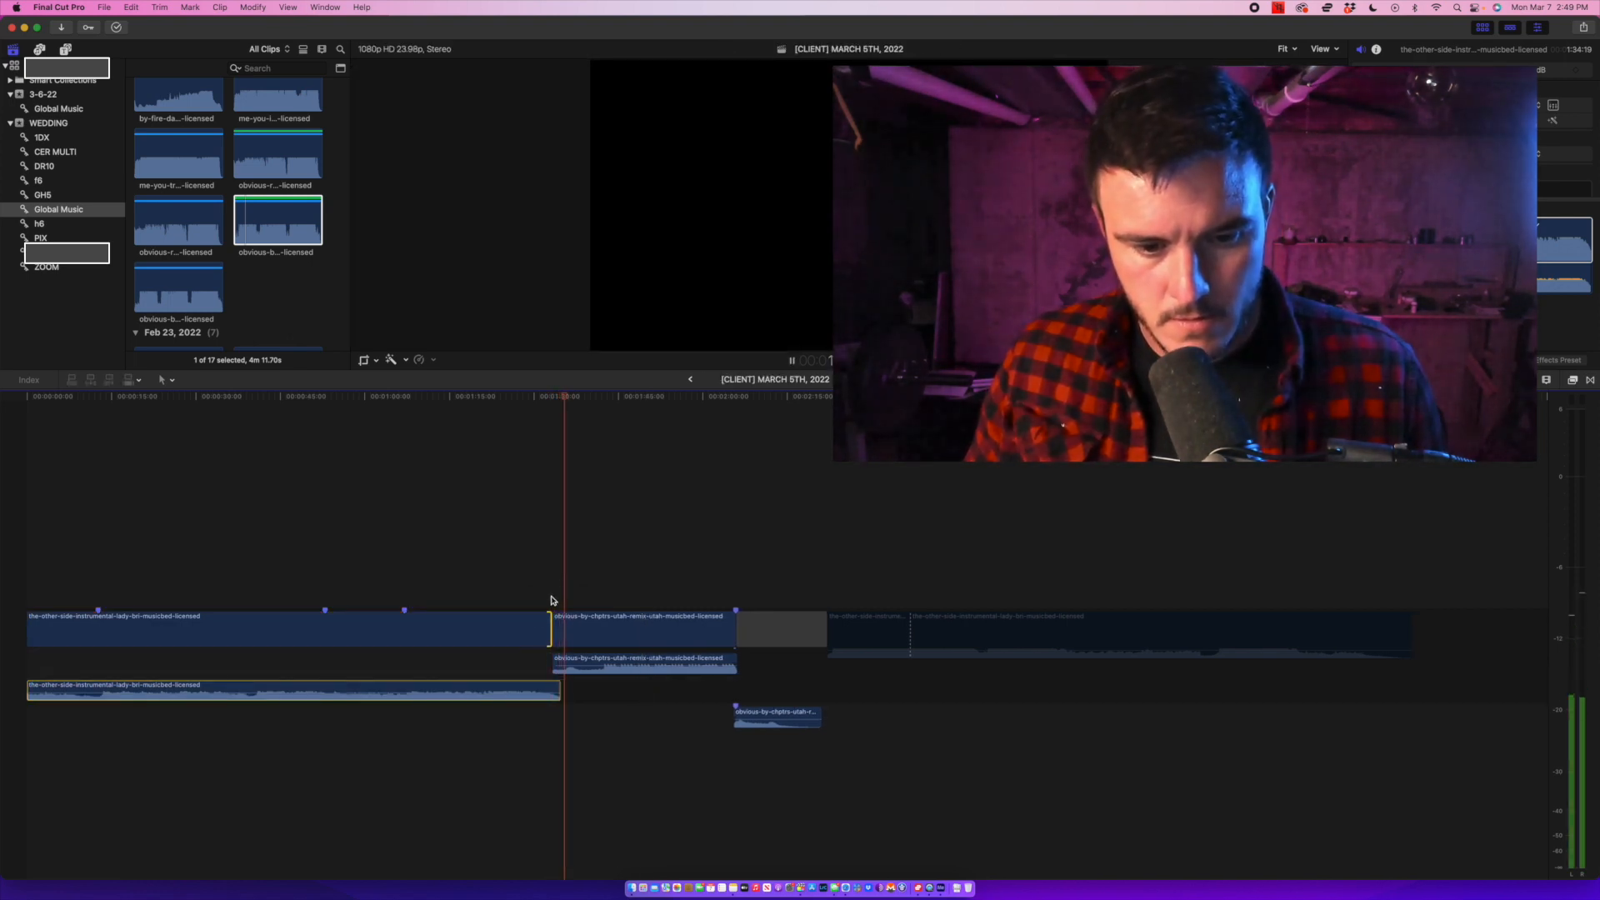
# Replay the overlap between The Other Side's audio tail and the obvious remix's start several times to judge the timing.
pyautogui.press('space')
pyautogui.press('space')
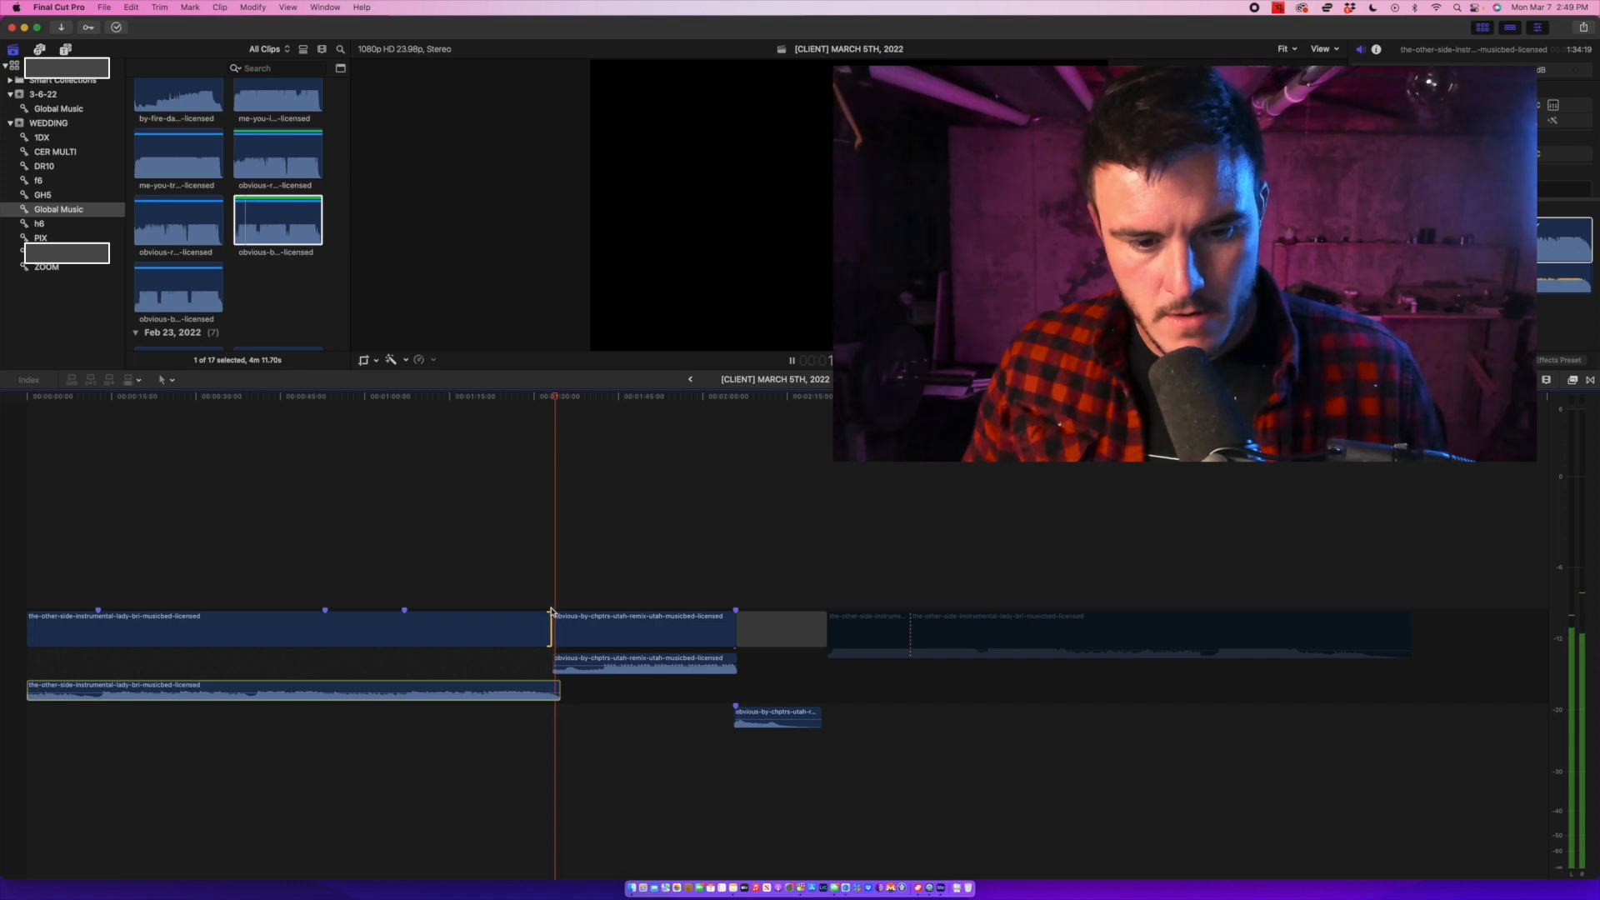
pyautogui.press('space')
pyautogui.press('space')
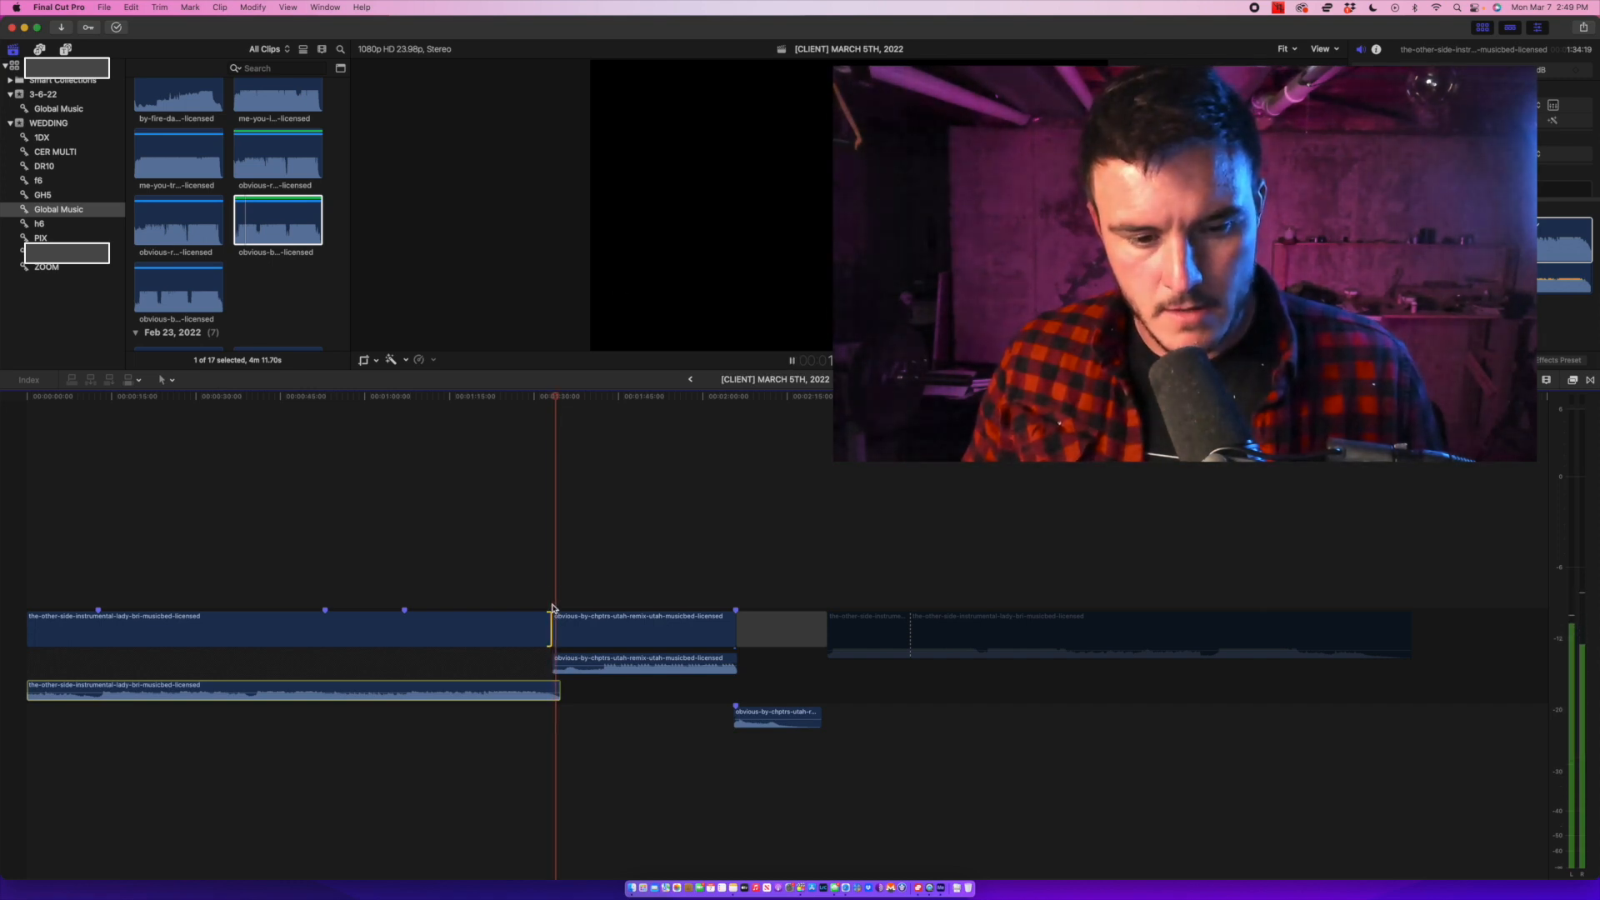
pyautogui.press('space')
pyautogui.press('space')
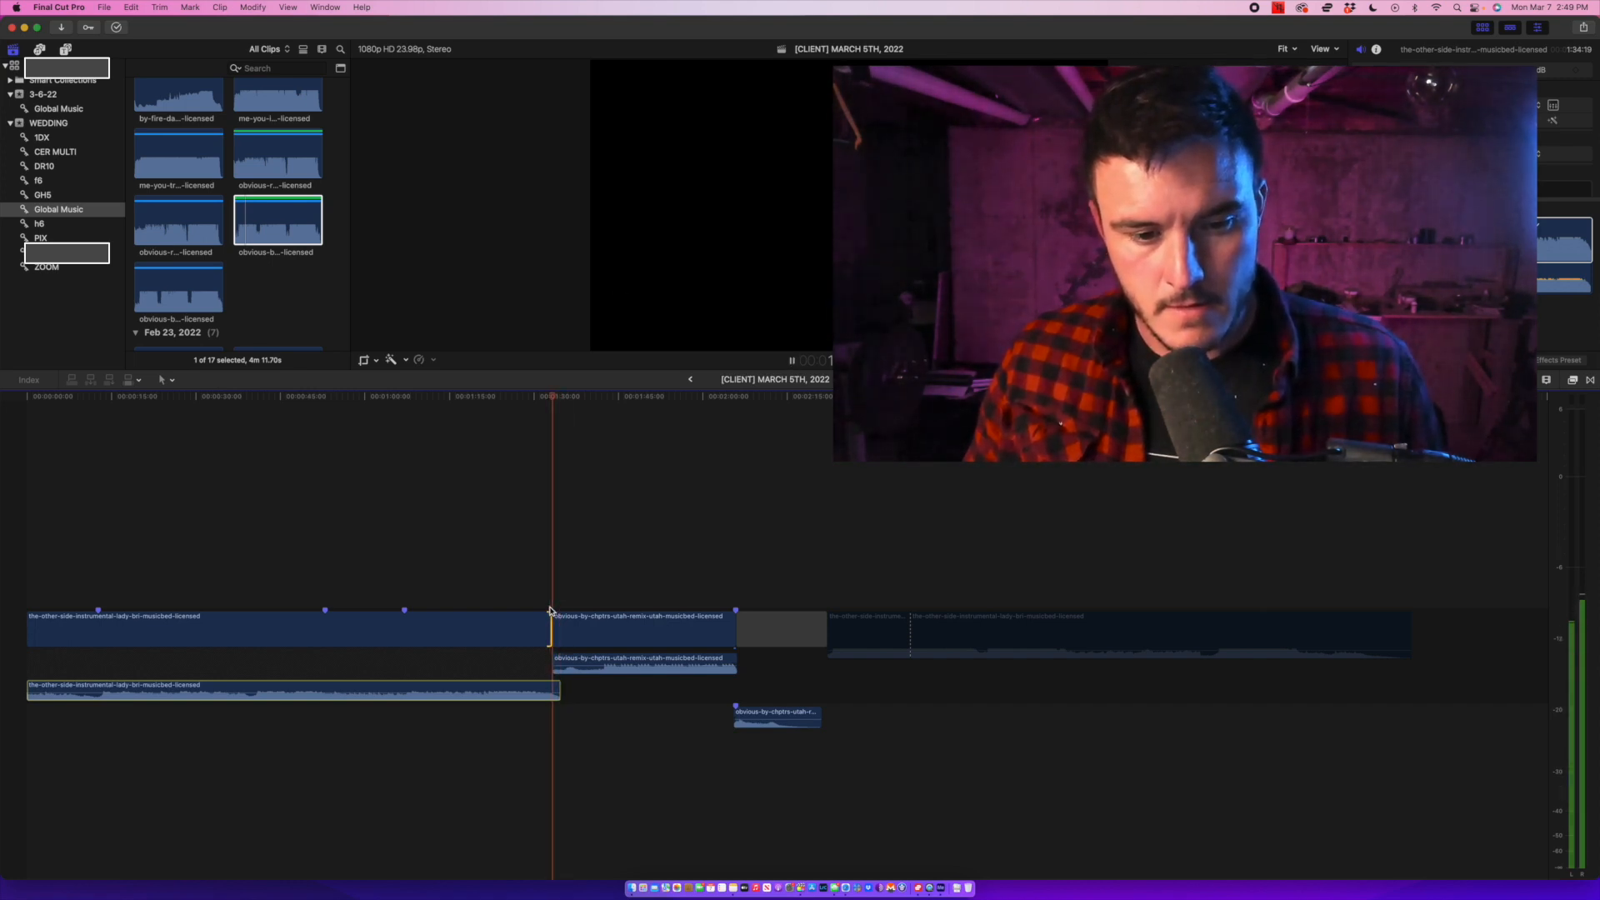
# Hide the inspector and select the obvious remix's connected tail clip on the timeline.
pyautogui.press('space')
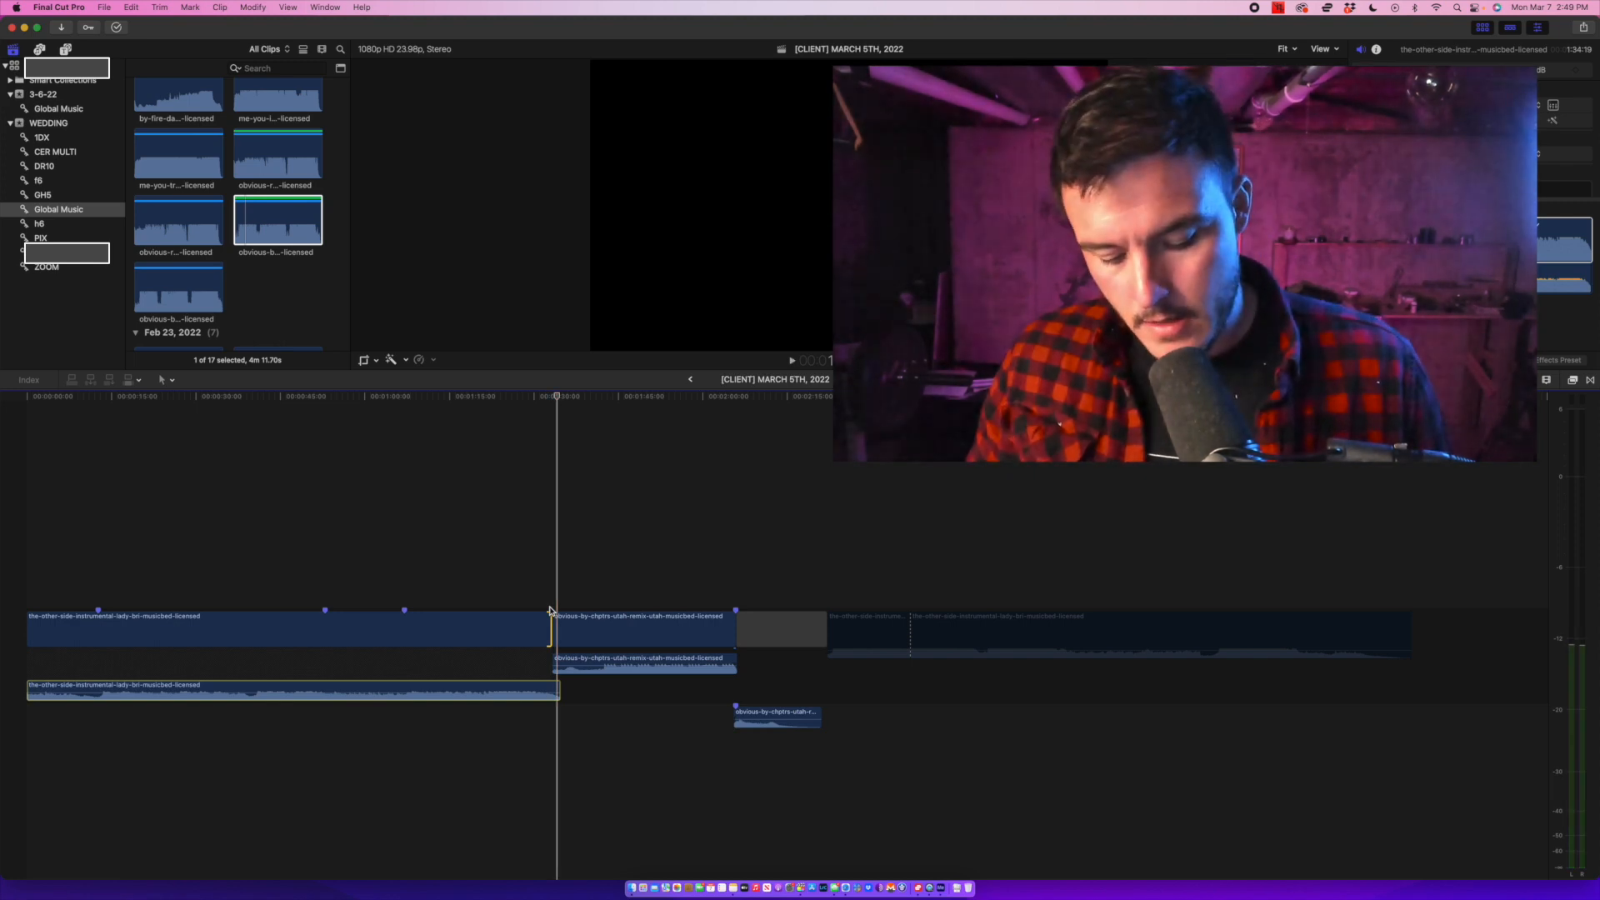
pyautogui.press('super+4')
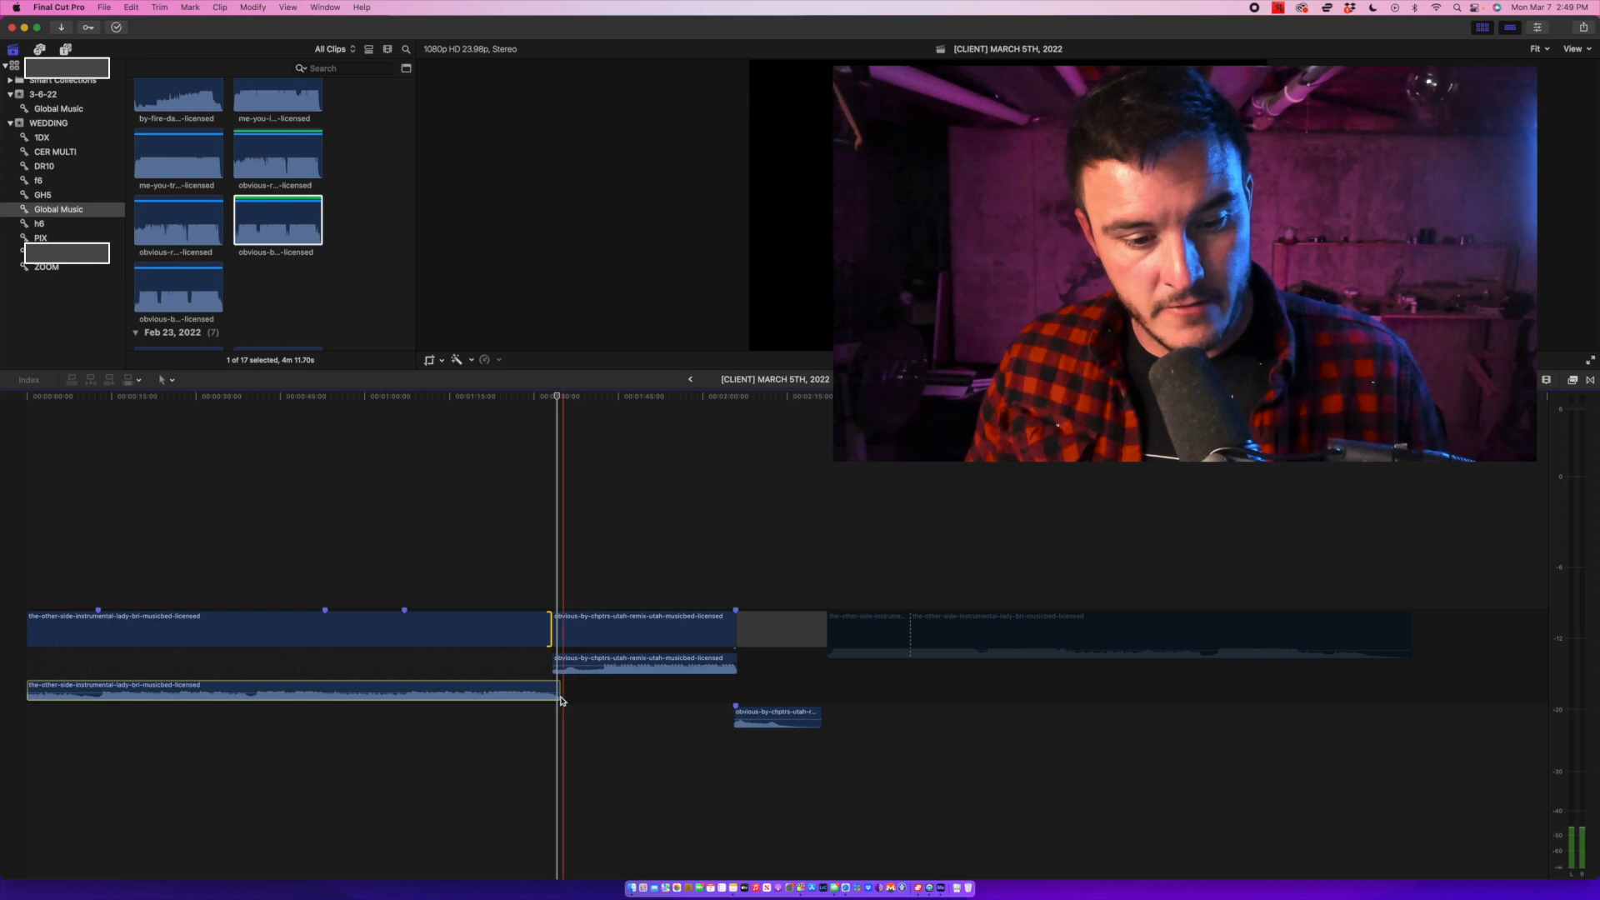
pyautogui.click(530, 697)
pyautogui.click(562, 667)
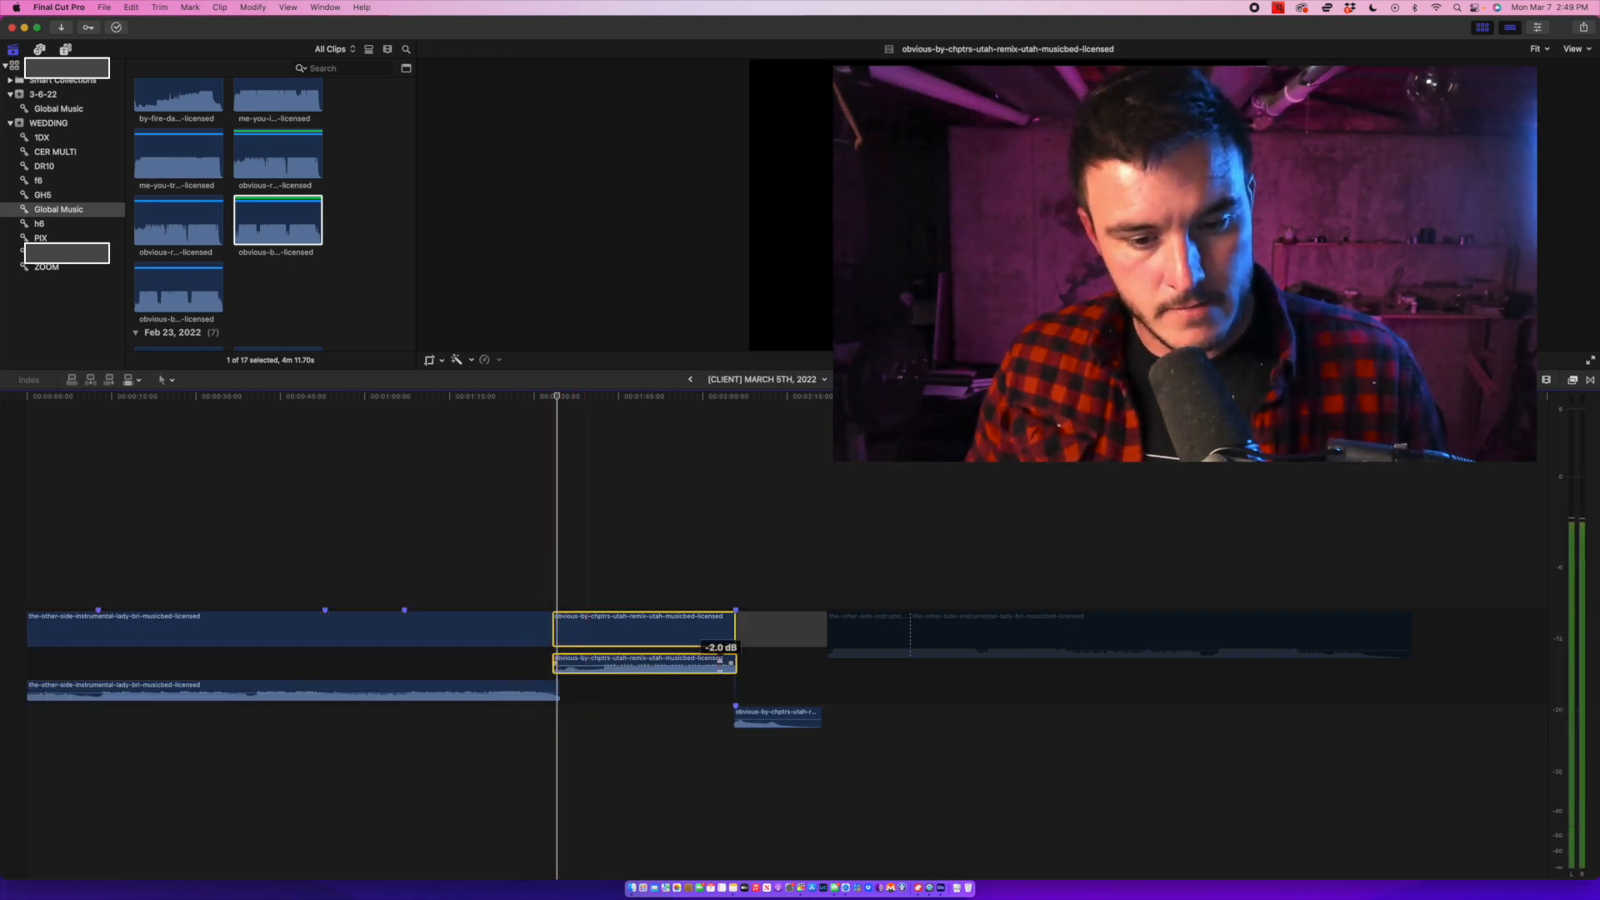
pyautogui.click(813, 720)
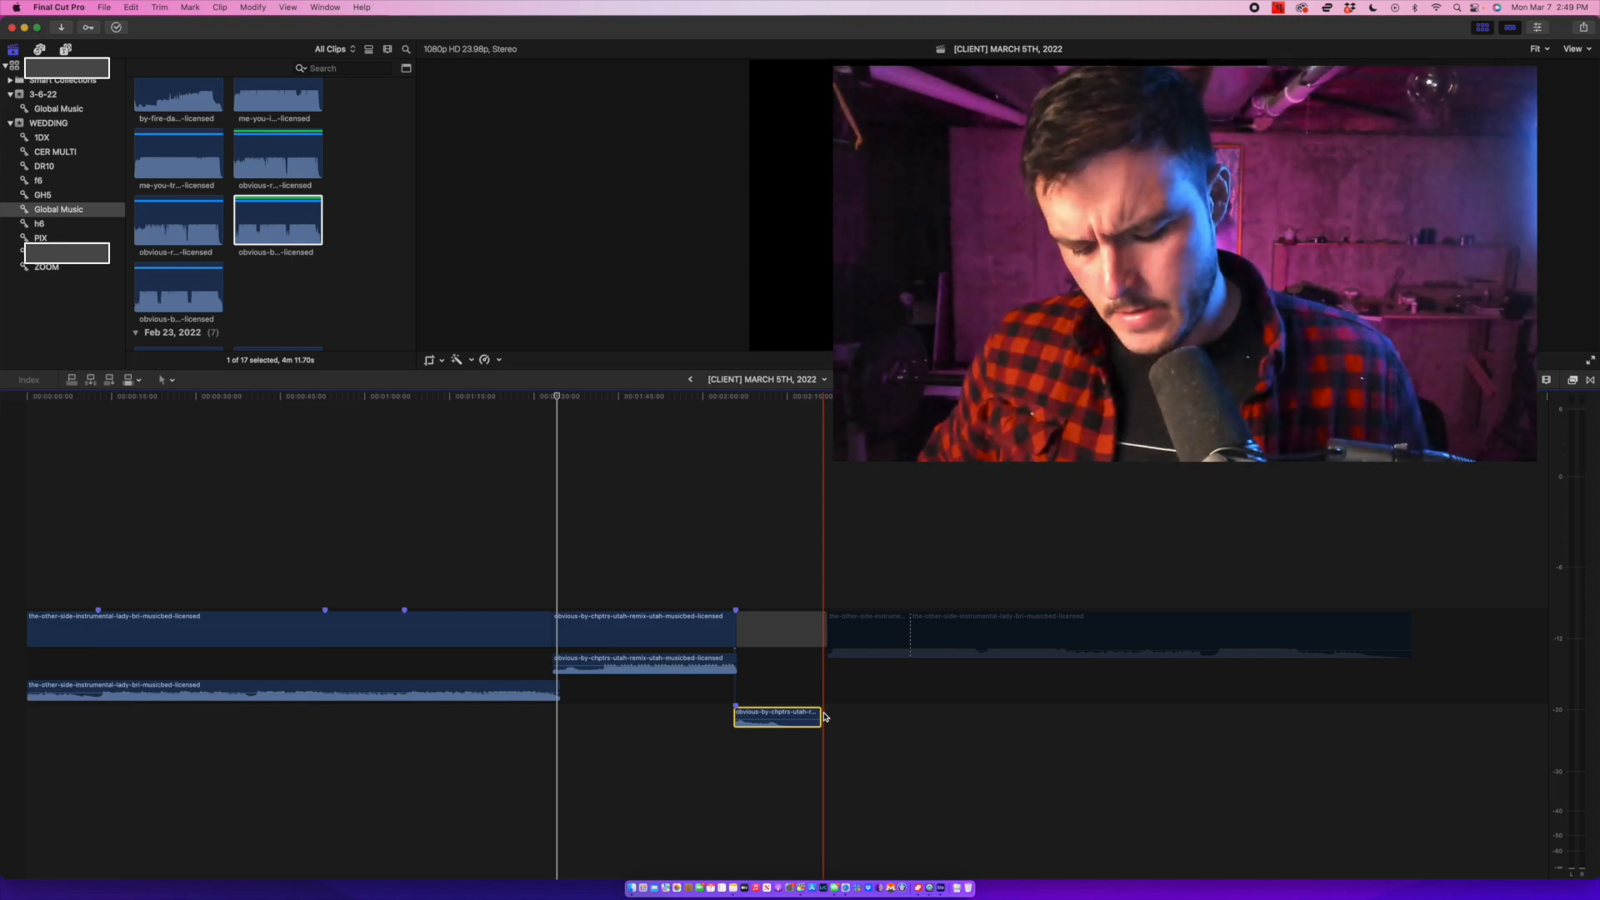
# Insert a short opening piece of The Other Side followed by the obvious remix at the timeline's start, and play it from the beginning.
pyautogui.moveTo(845, 567); pyautogui.dragTo(1086, 708)
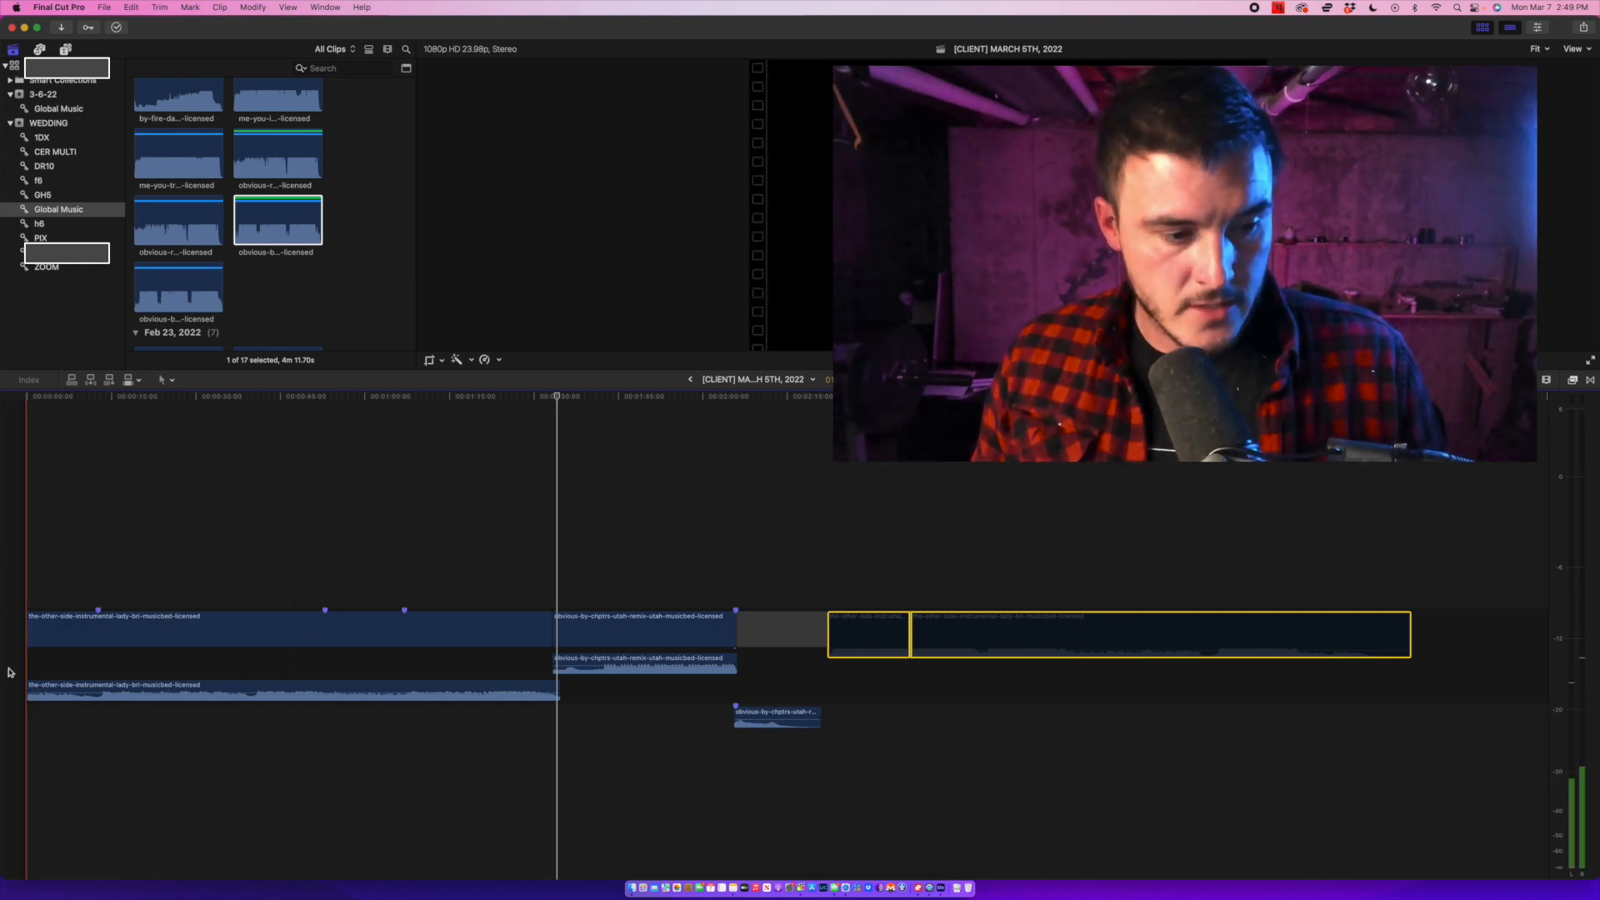
pyautogui.press('space')
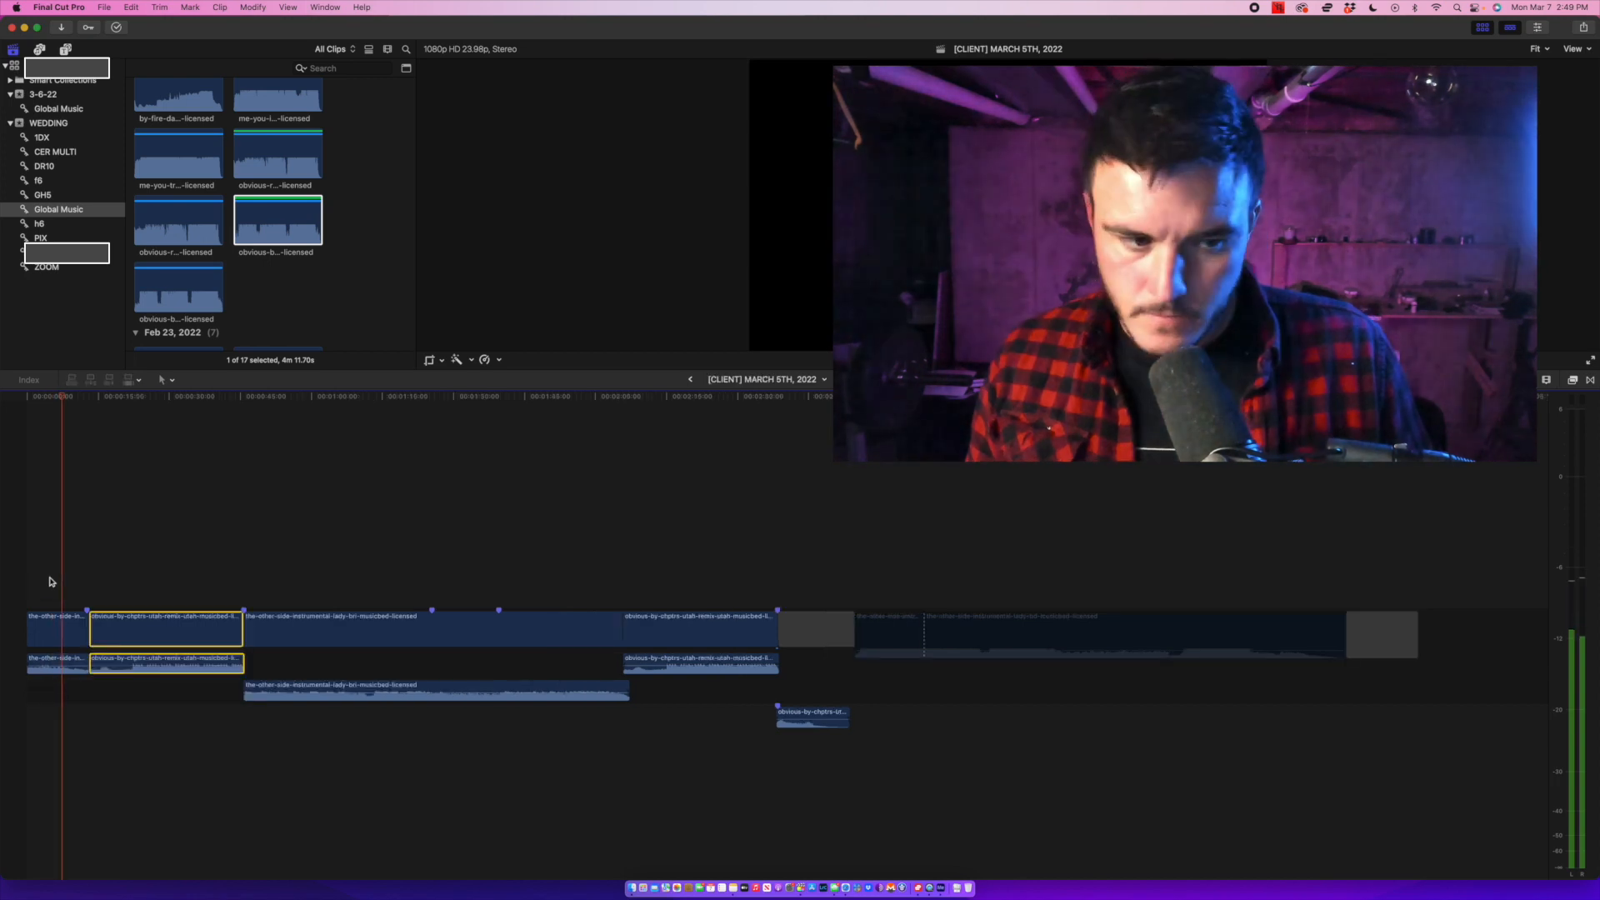
pyautogui.press('space')
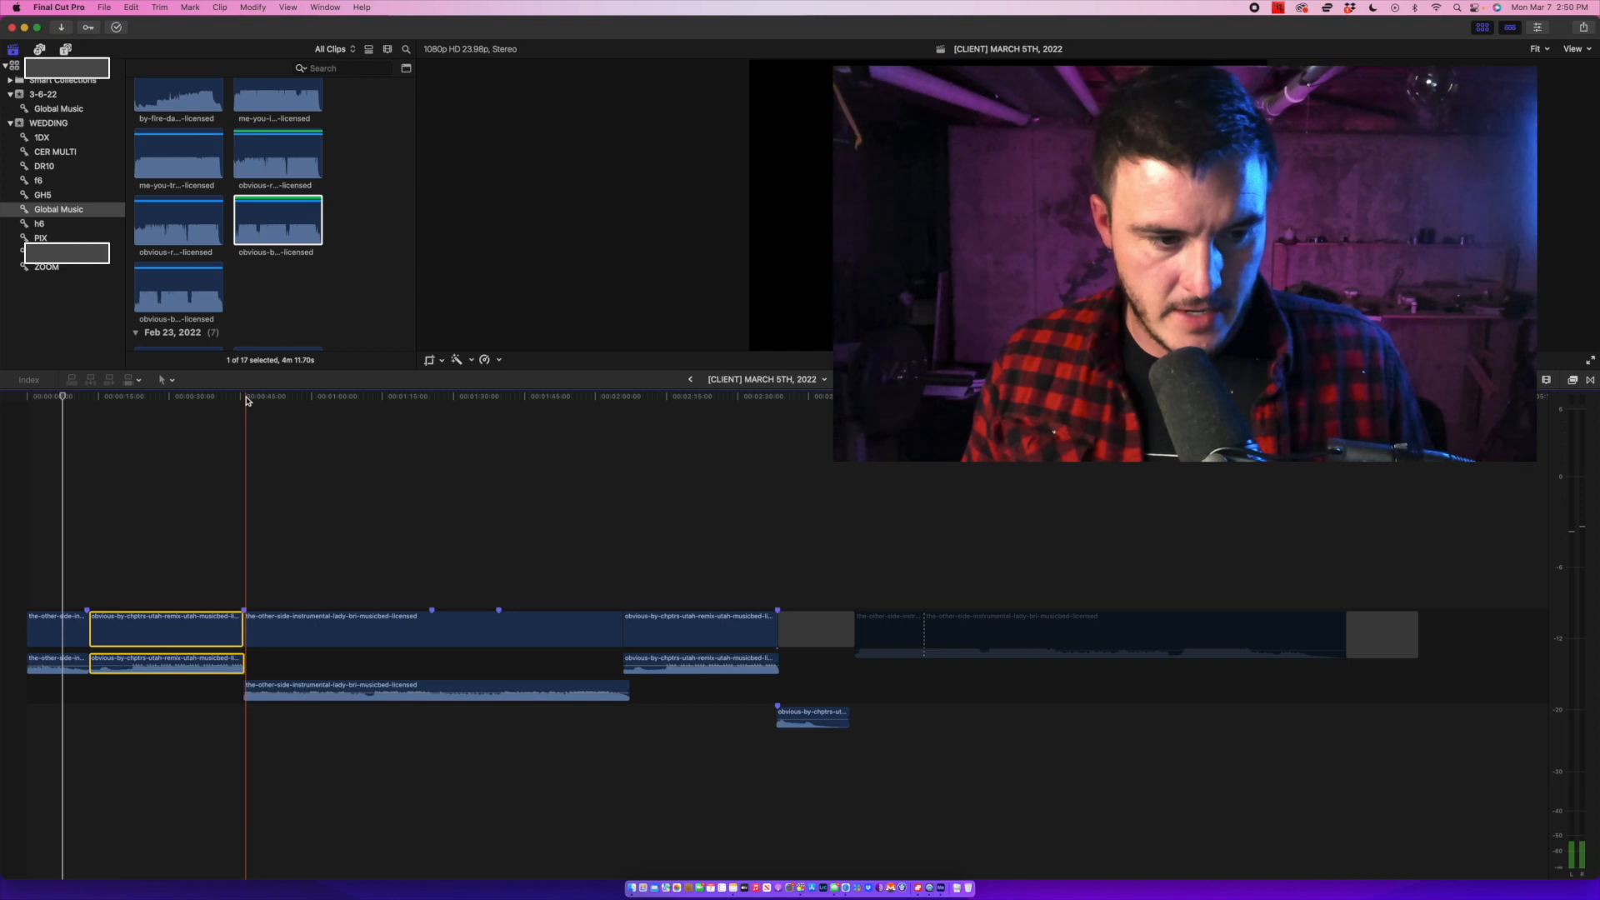
# Disable the obvious remix near the timeline's start and the long The Other Side section that follows it.
pyautogui.press('v')
pyautogui.moveTo(386, 760); pyautogui.dragTo(335, 559)
pyautogui.press('v')
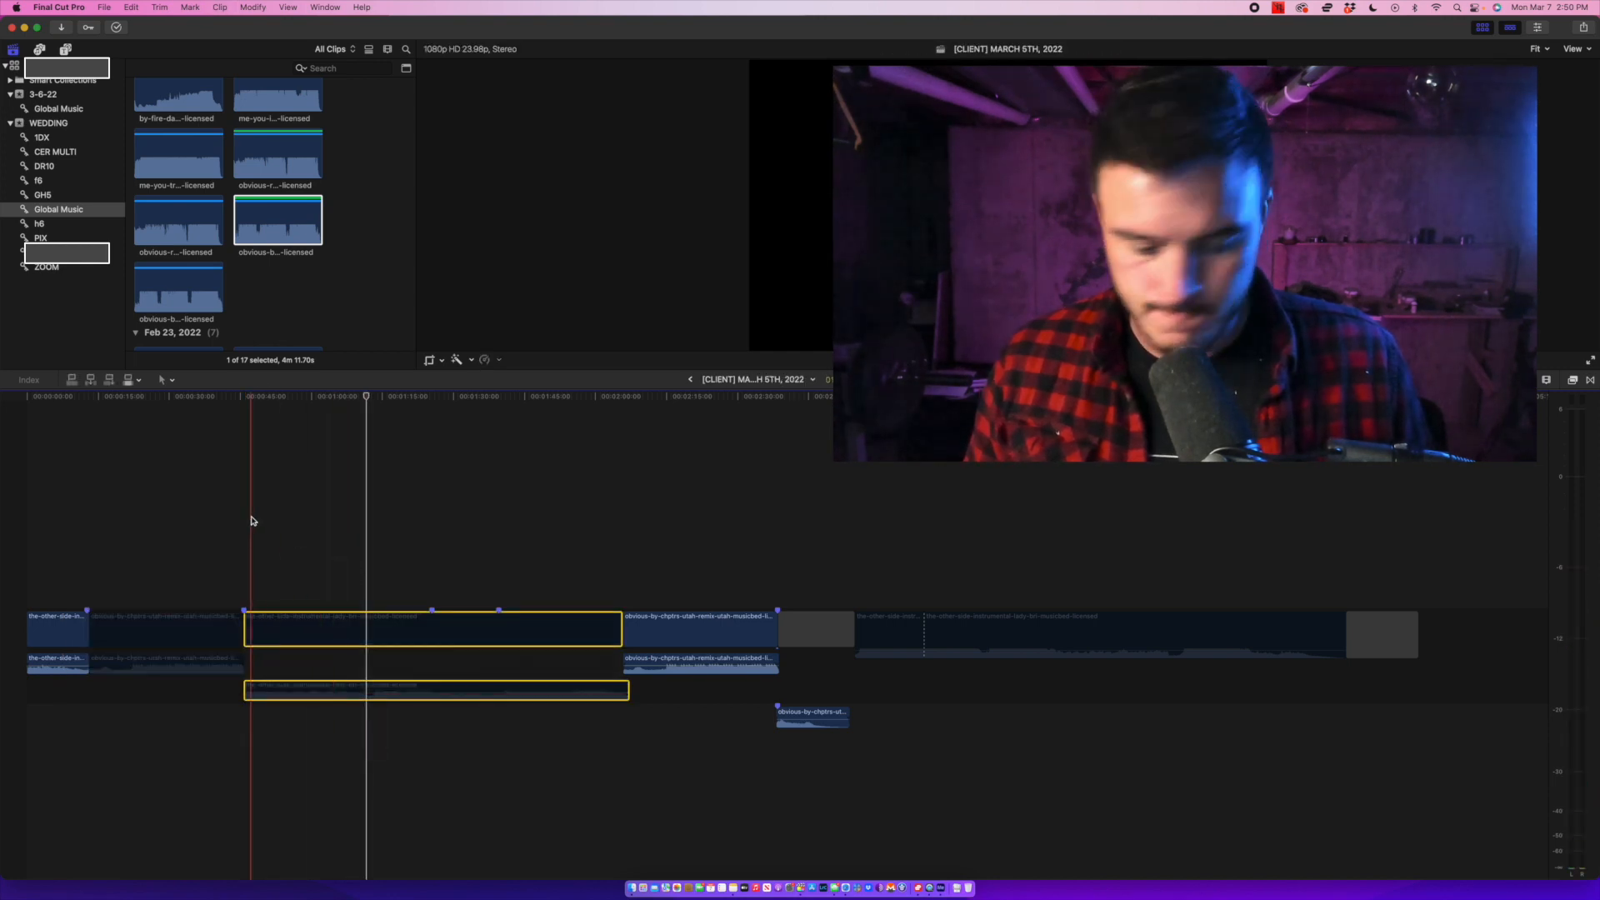
pyautogui.press('XF86AudioLowerVolume')
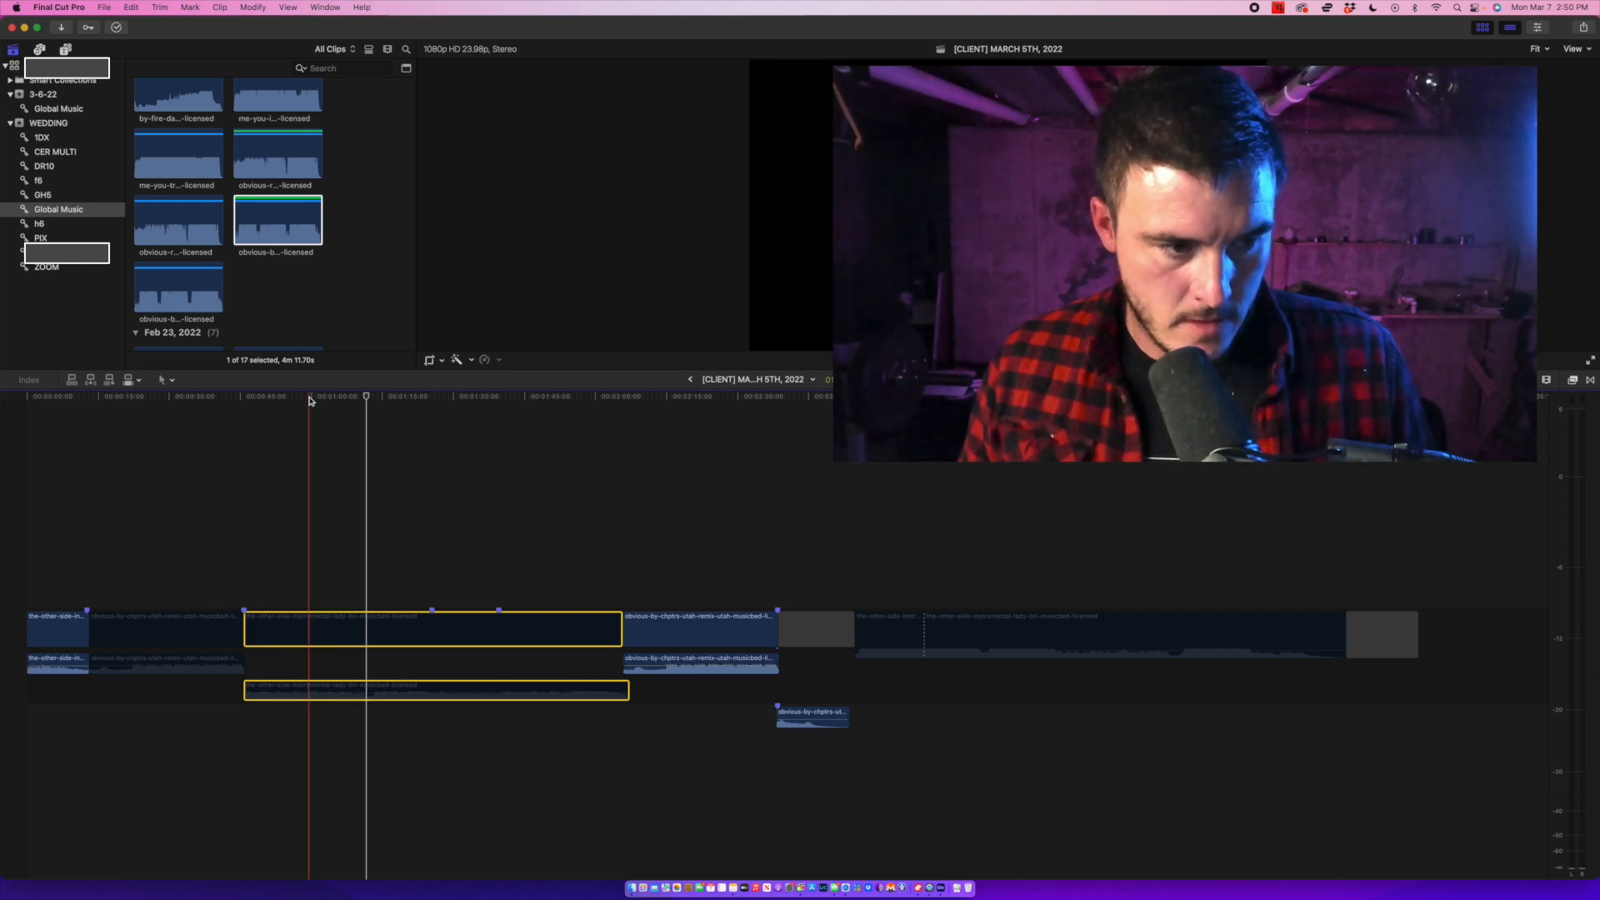
# Move the end gap clip to the timeline's start and connect The Other Side's opening piece and the first obvious remix beneath it.
pyautogui.click(1387, 631)
pyautogui.moveTo(1450, 628); pyautogui.dragTo(305, 621)
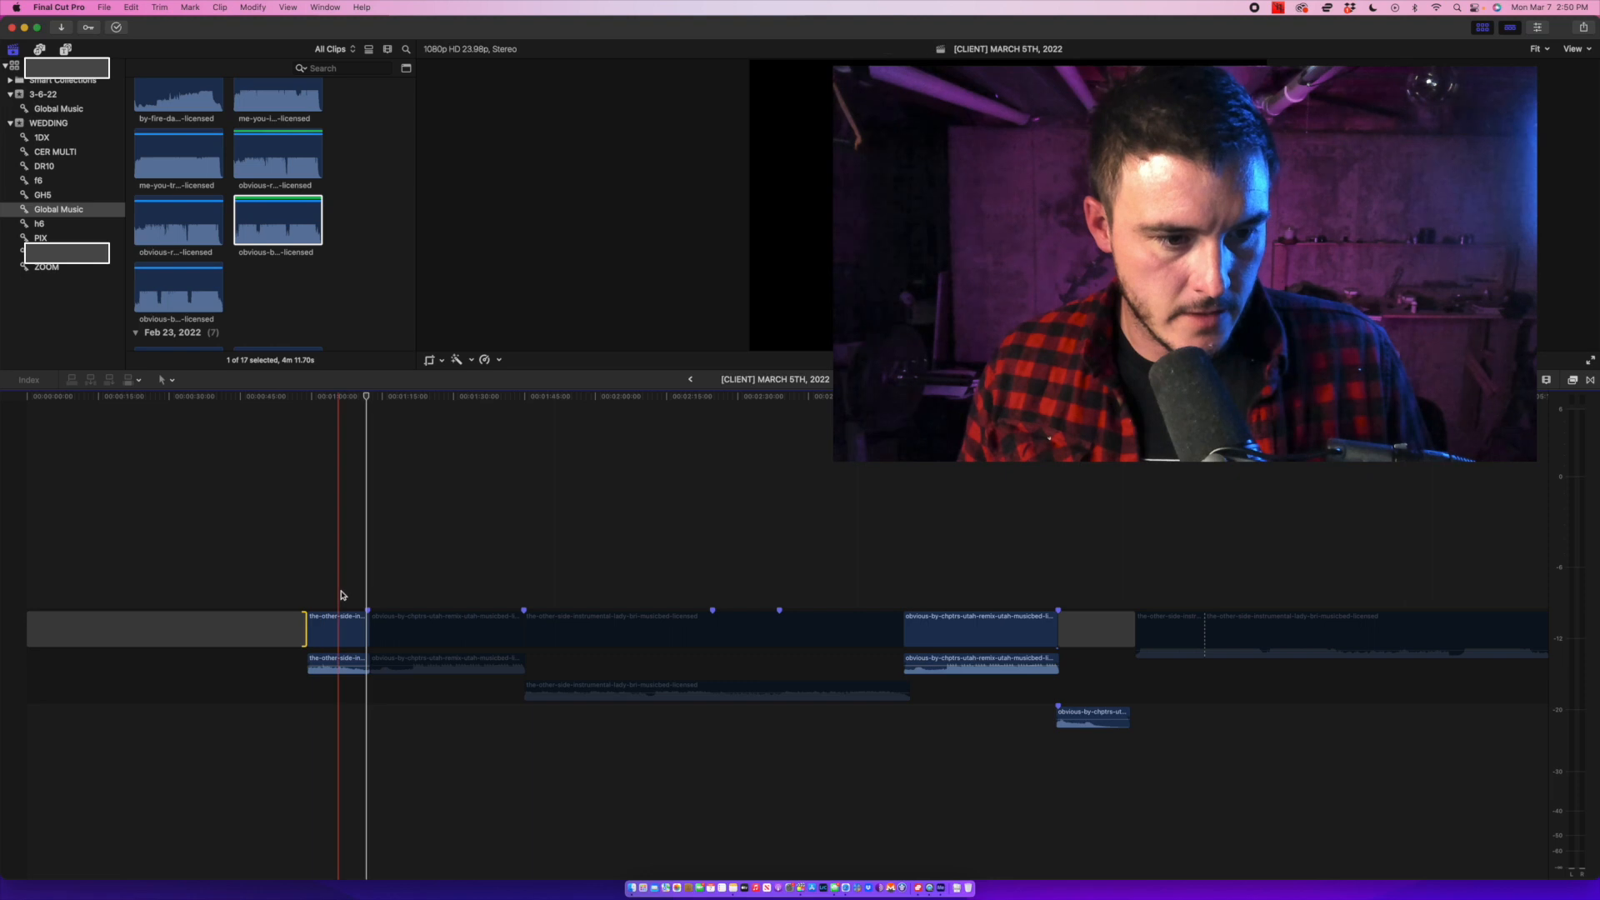
pyautogui.click(347, 609)
pyautogui.moveTo(332, 635); pyautogui.dragTo(21, 713)
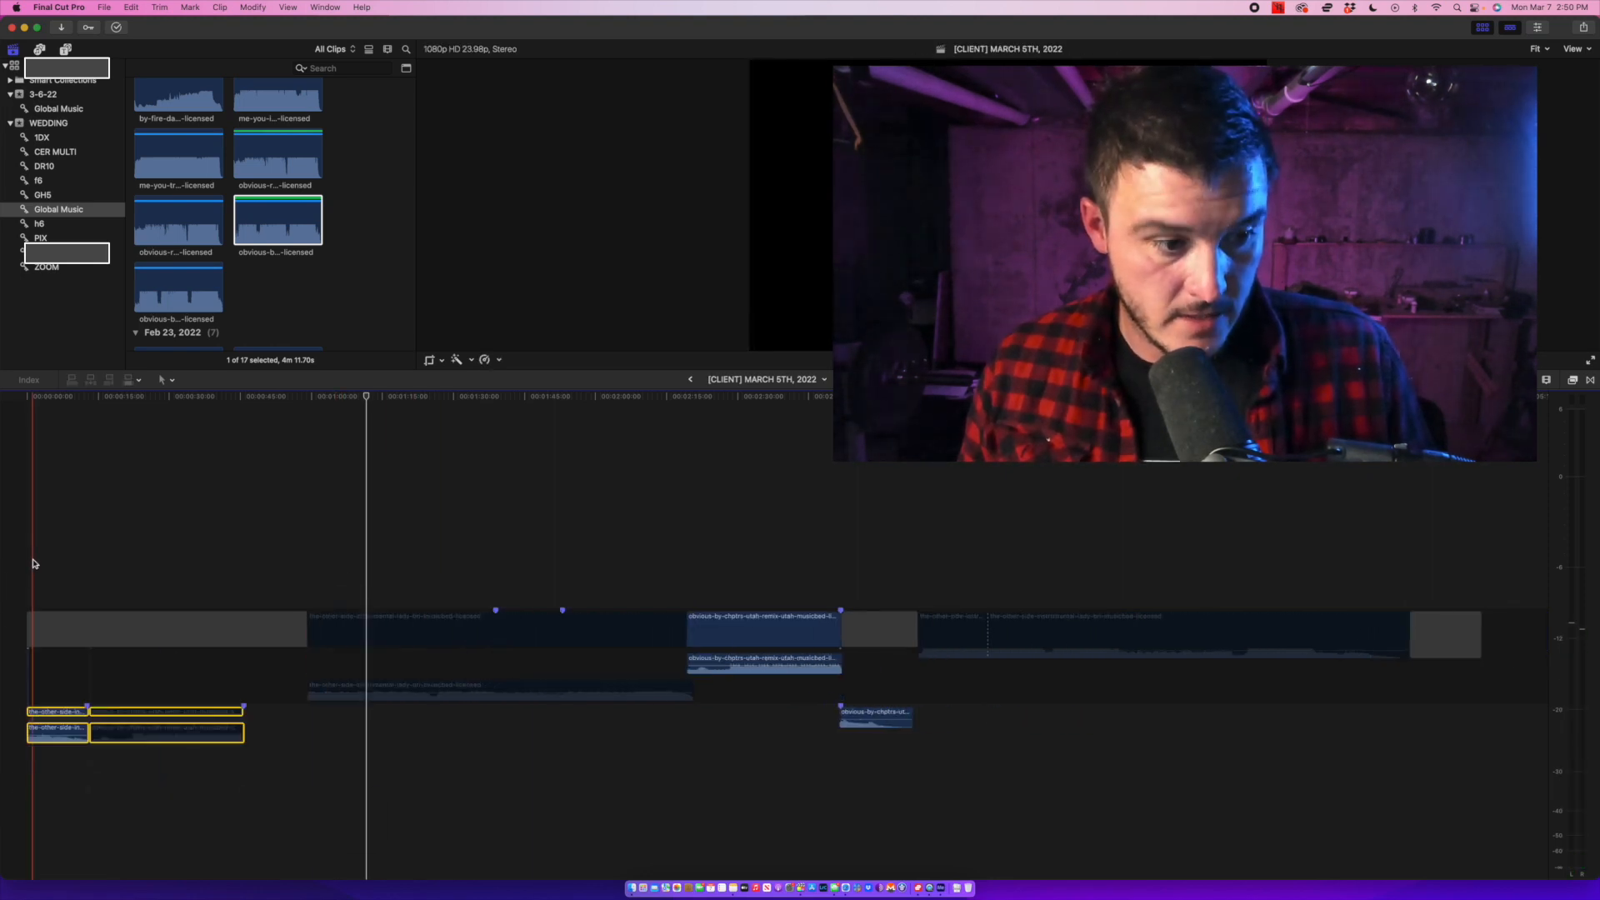
# Re-enable the connected obvious remix and play the opening piece of The Other Side.
pyautogui.click(83, 758)
pyautogui.click(112, 735)
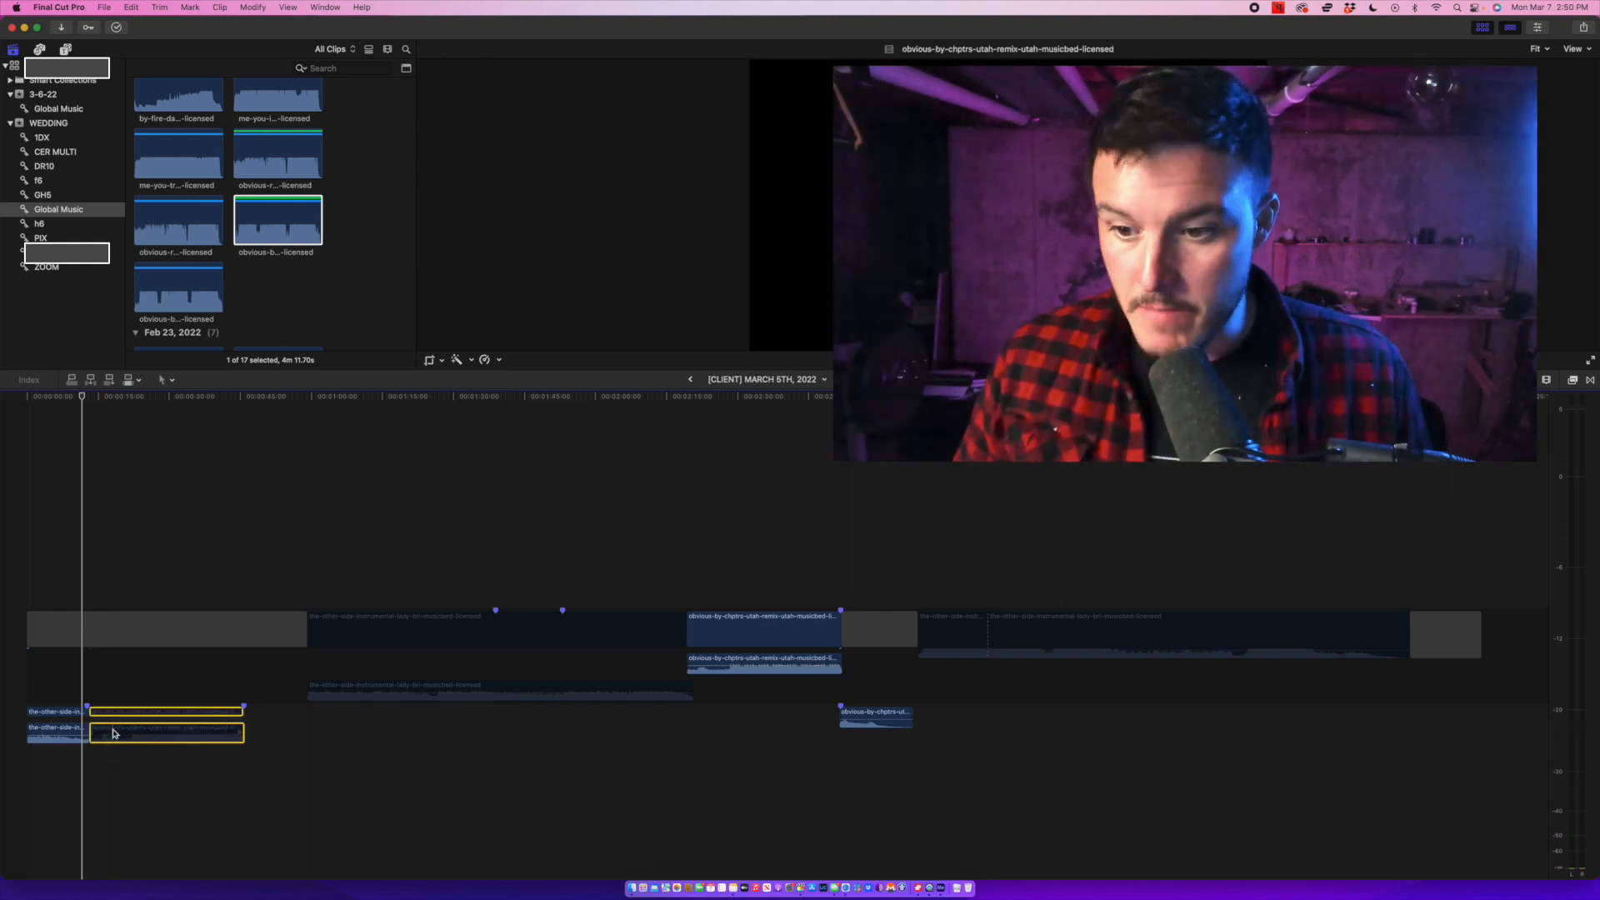
pyautogui.press('v')
pyautogui.press('space')
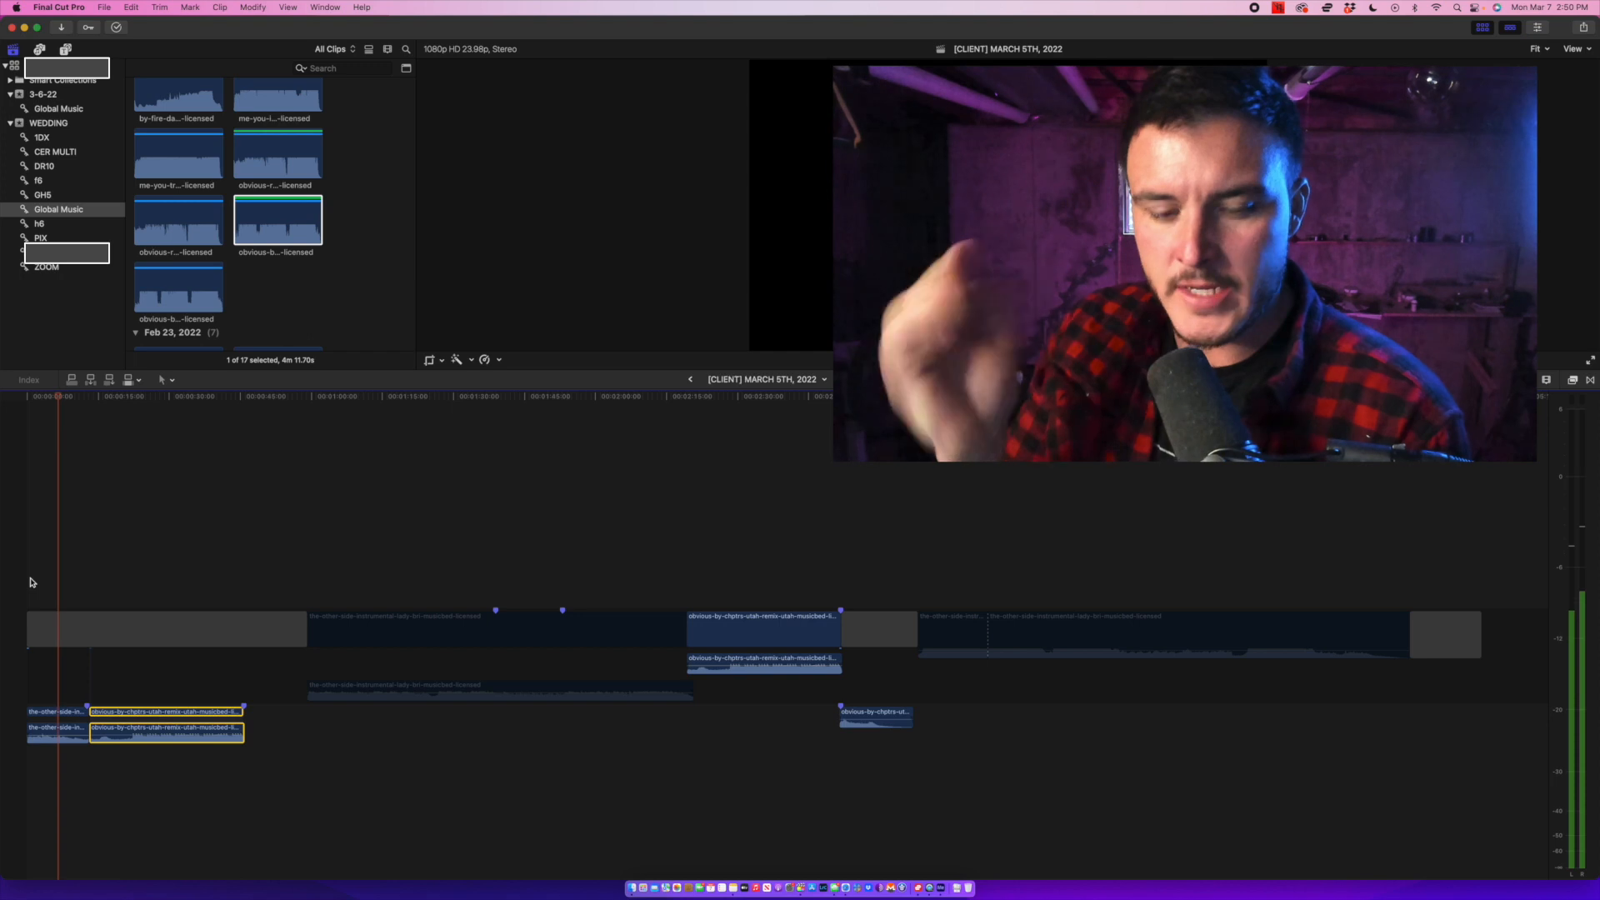
pyautogui.press('space')
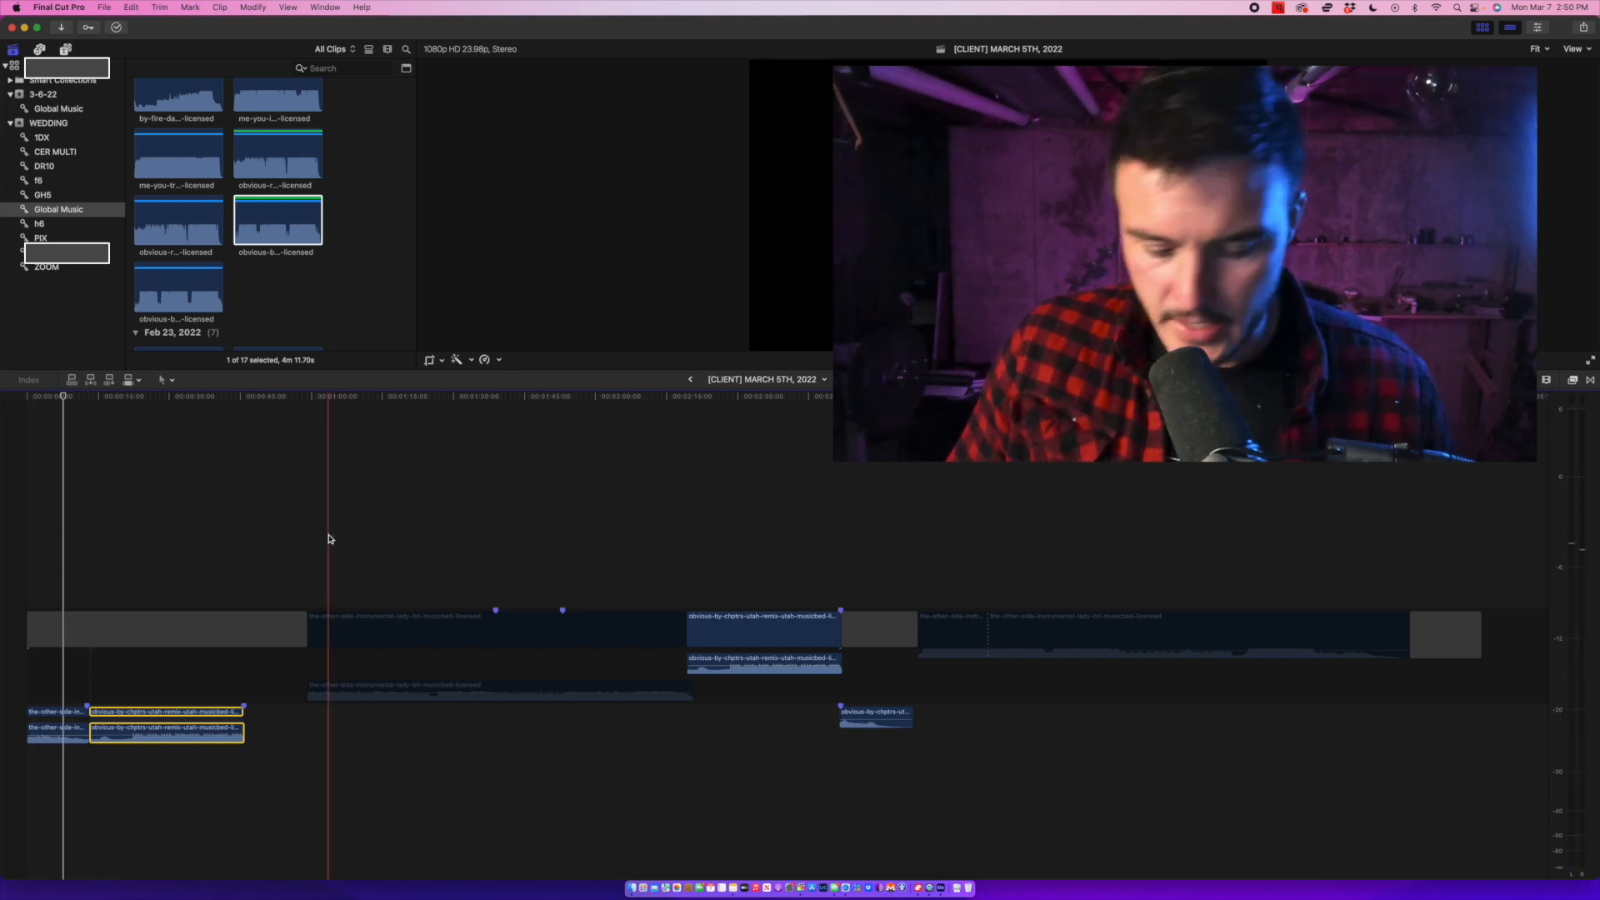
# Replay the cut from The Other Side's opening piece into the connected obvious remix.
pyautogui.press('XF86AudioMute')
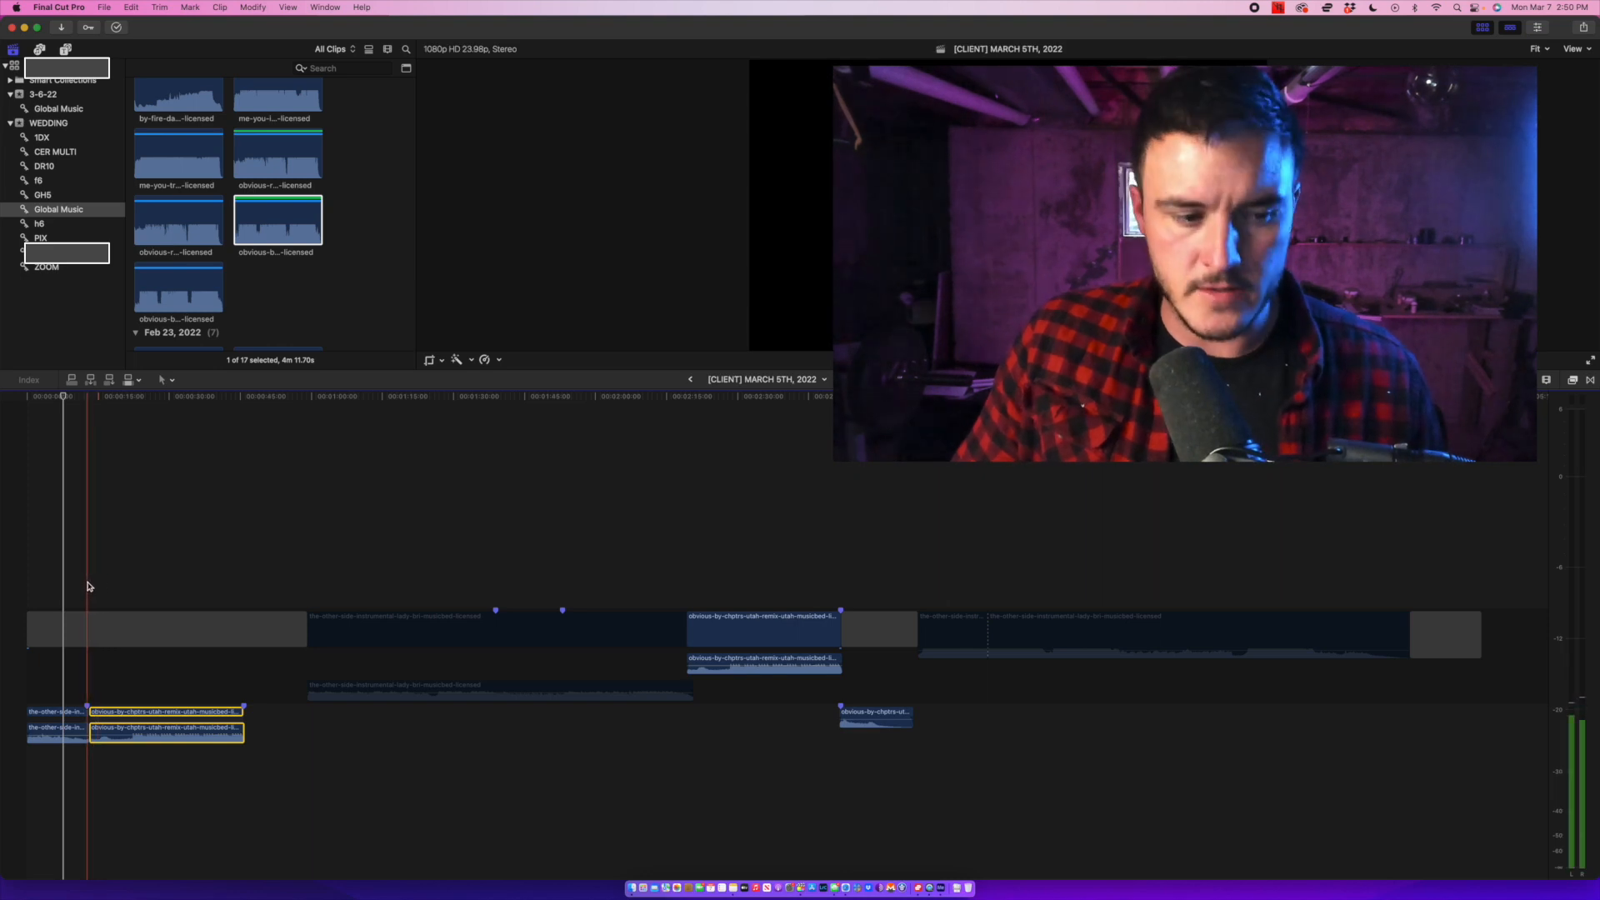
pyautogui.click(85, 586)
pyautogui.press('space')
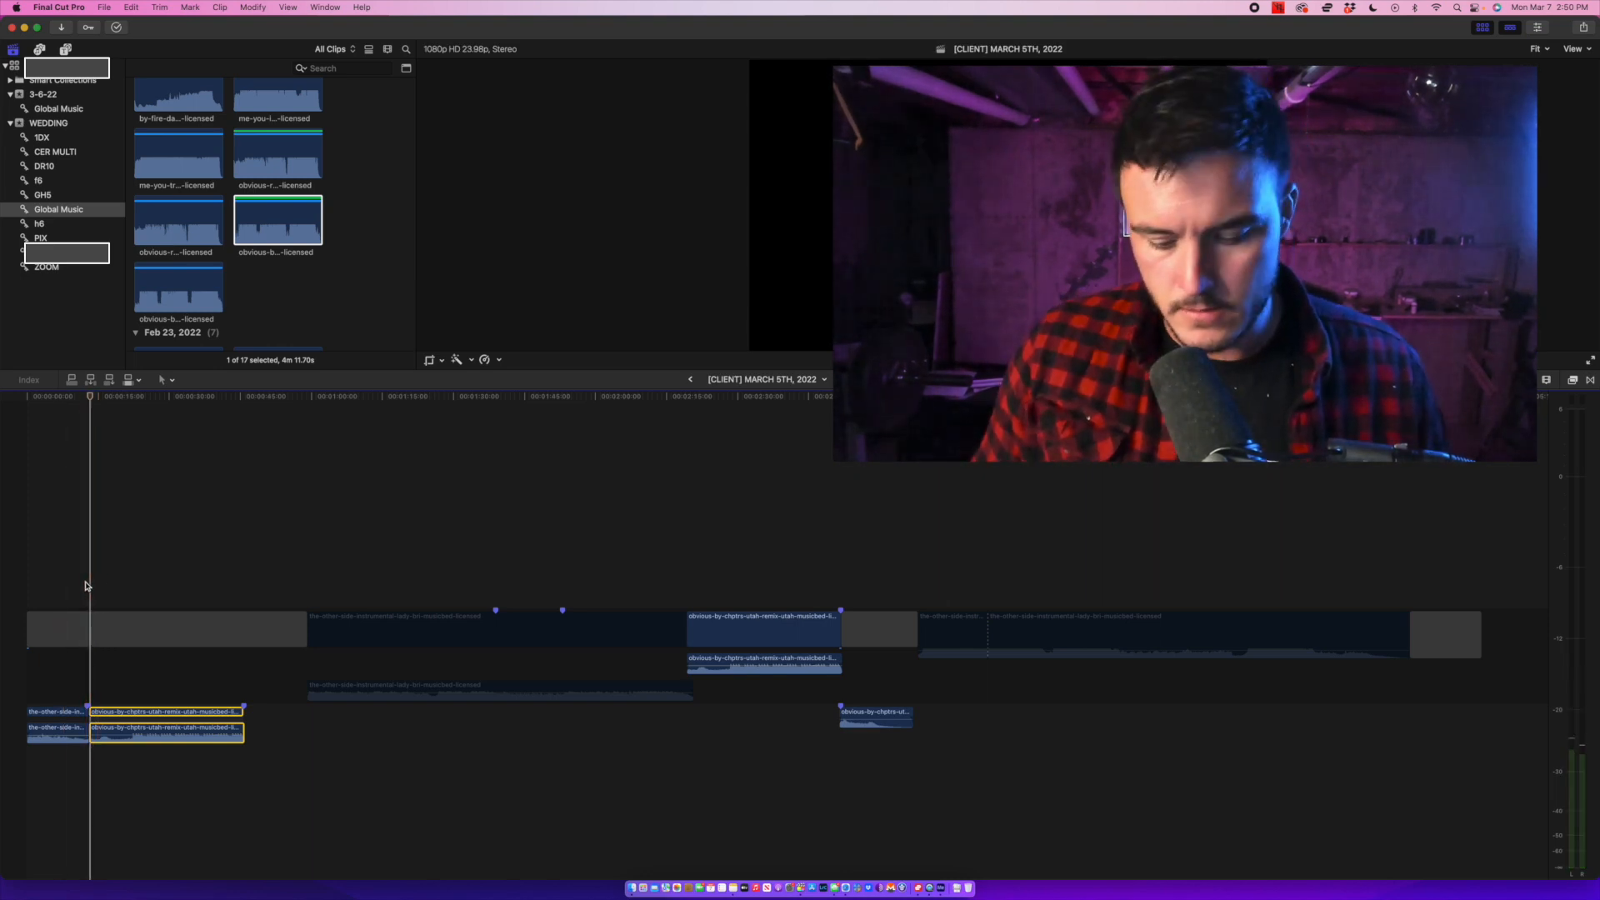
pyautogui.press('XF86AudioMute')
pyautogui.click(85, 586)
pyautogui.press('space')
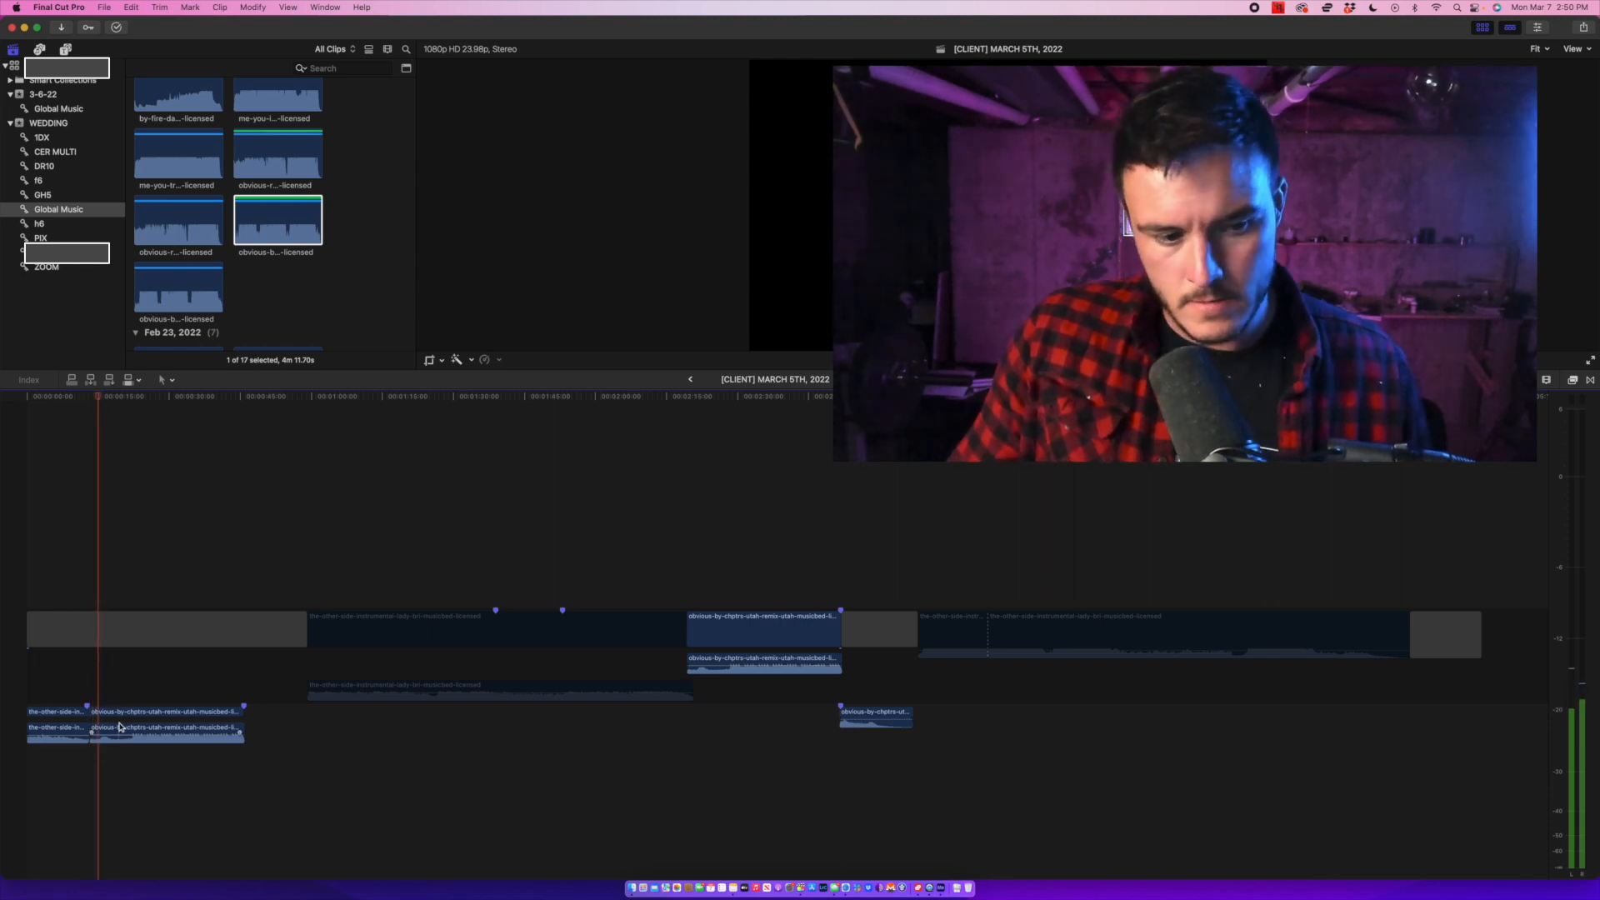
# Move the connected obvious remix earlier, to about 10.5 seconds, so it overlaps the end of The Other Side's opening piece.
pyautogui.press('space')
pyautogui.moveTo(111, 718); pyautogui.dragTo(97, 760)
pyautogui.press('space')
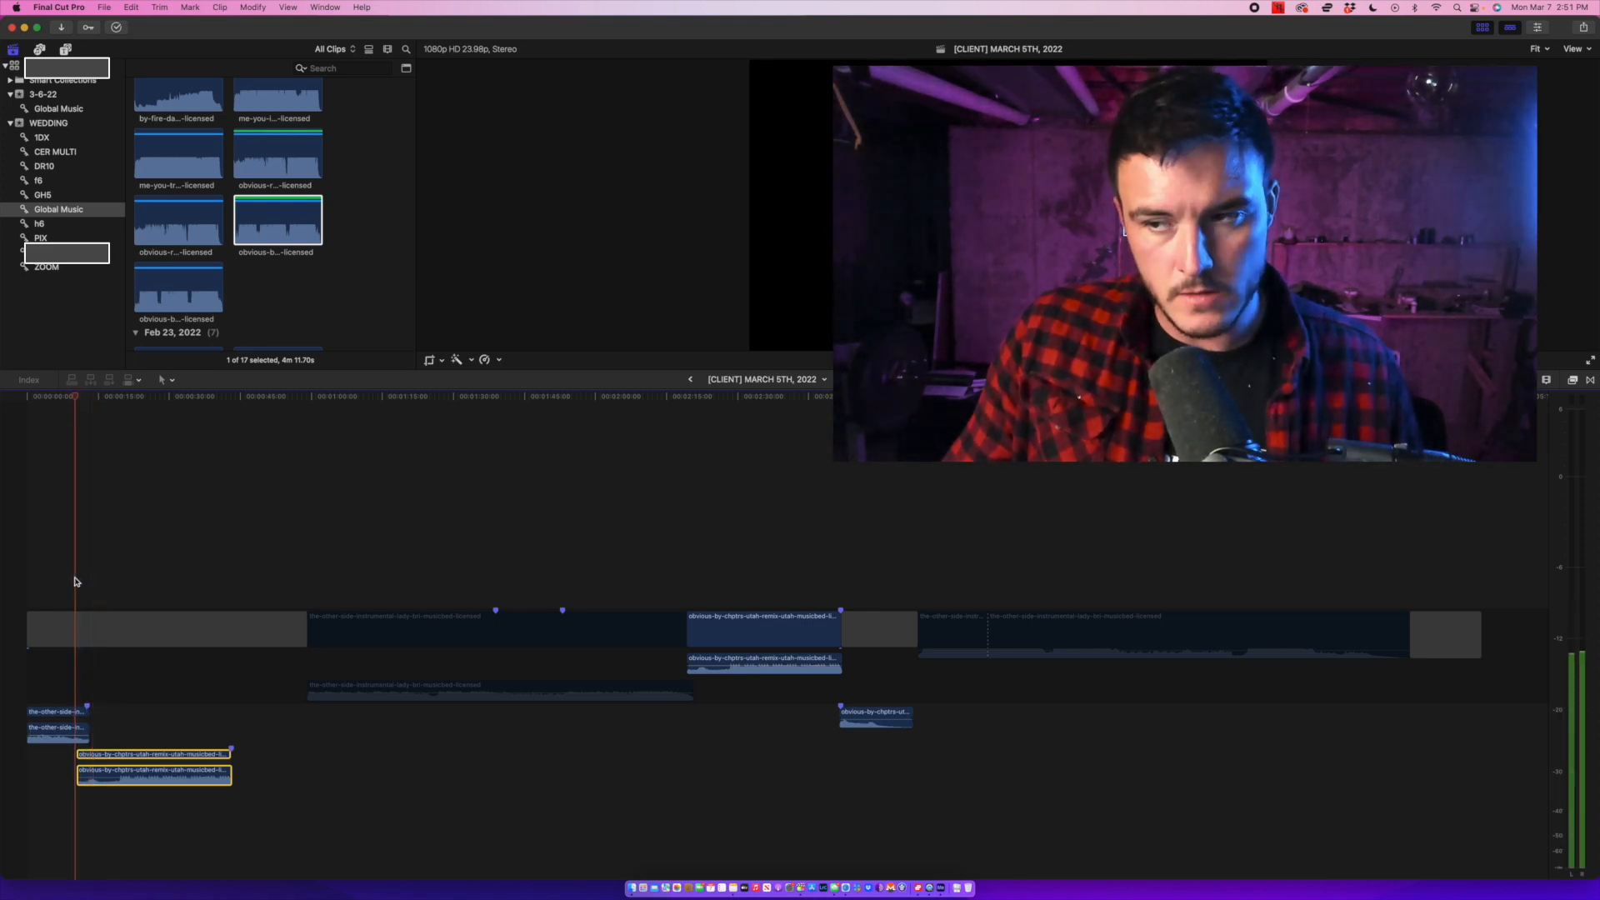
# Play the opening piece and its overlap with the obvious remix several times to judge where the remix should enter.
pyautogui.press('super+equal')
pyautogui.press('super+equal')
pyautogui.press('super+equal')
pyautogui.hscroll(-3, 45, 551)
pyautogui.hscroll(-3, 45, 550)
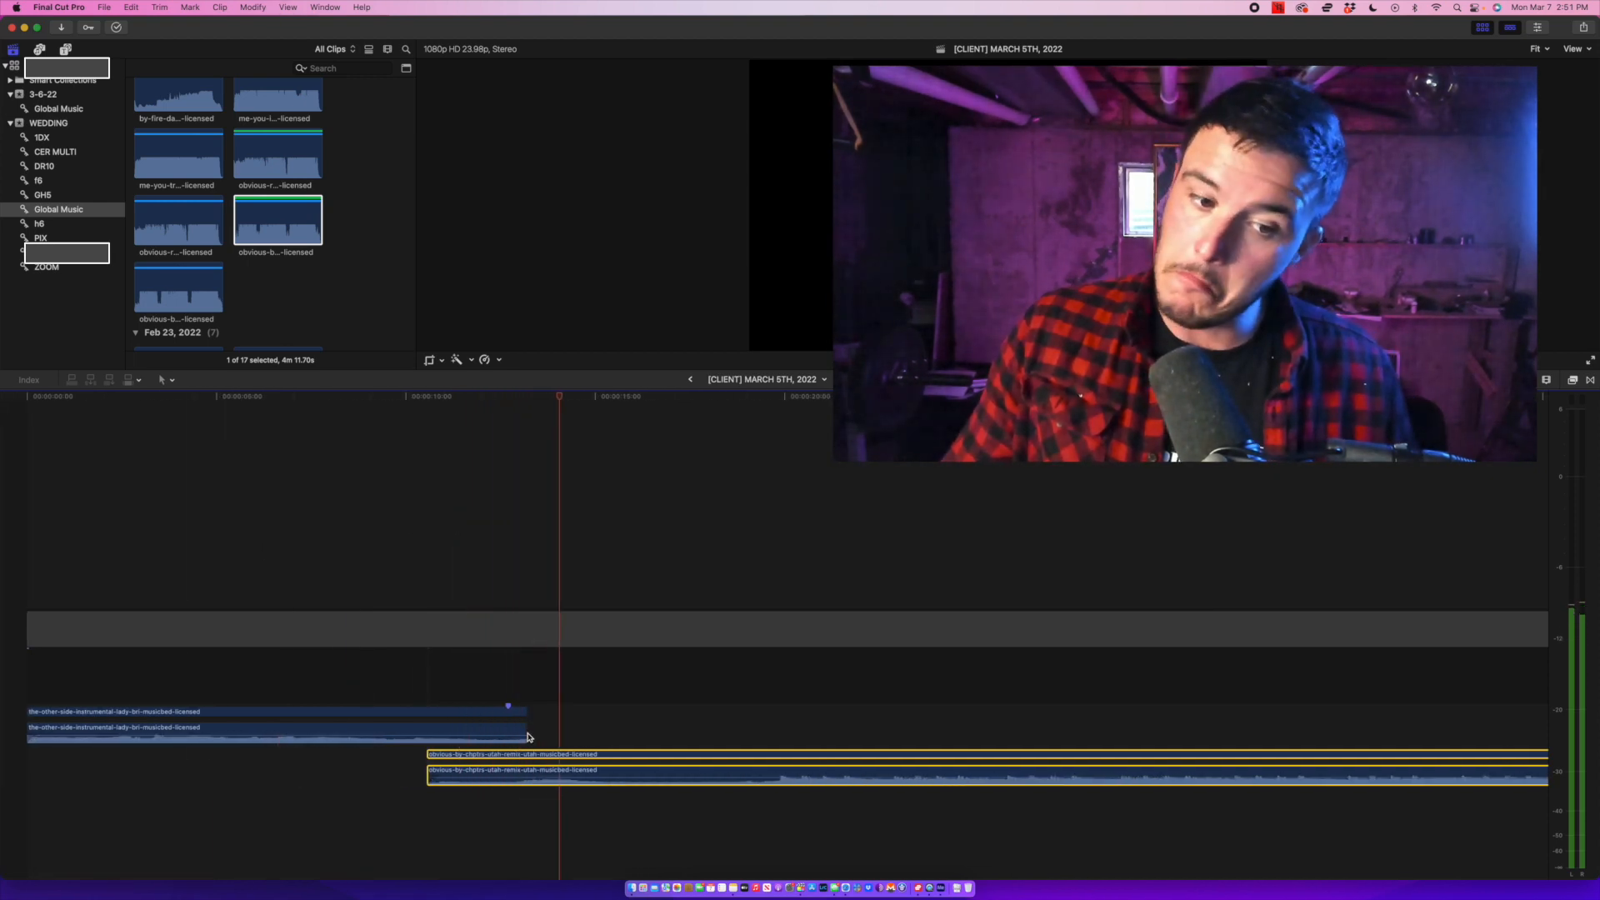
pyautogui.click(425, 541)
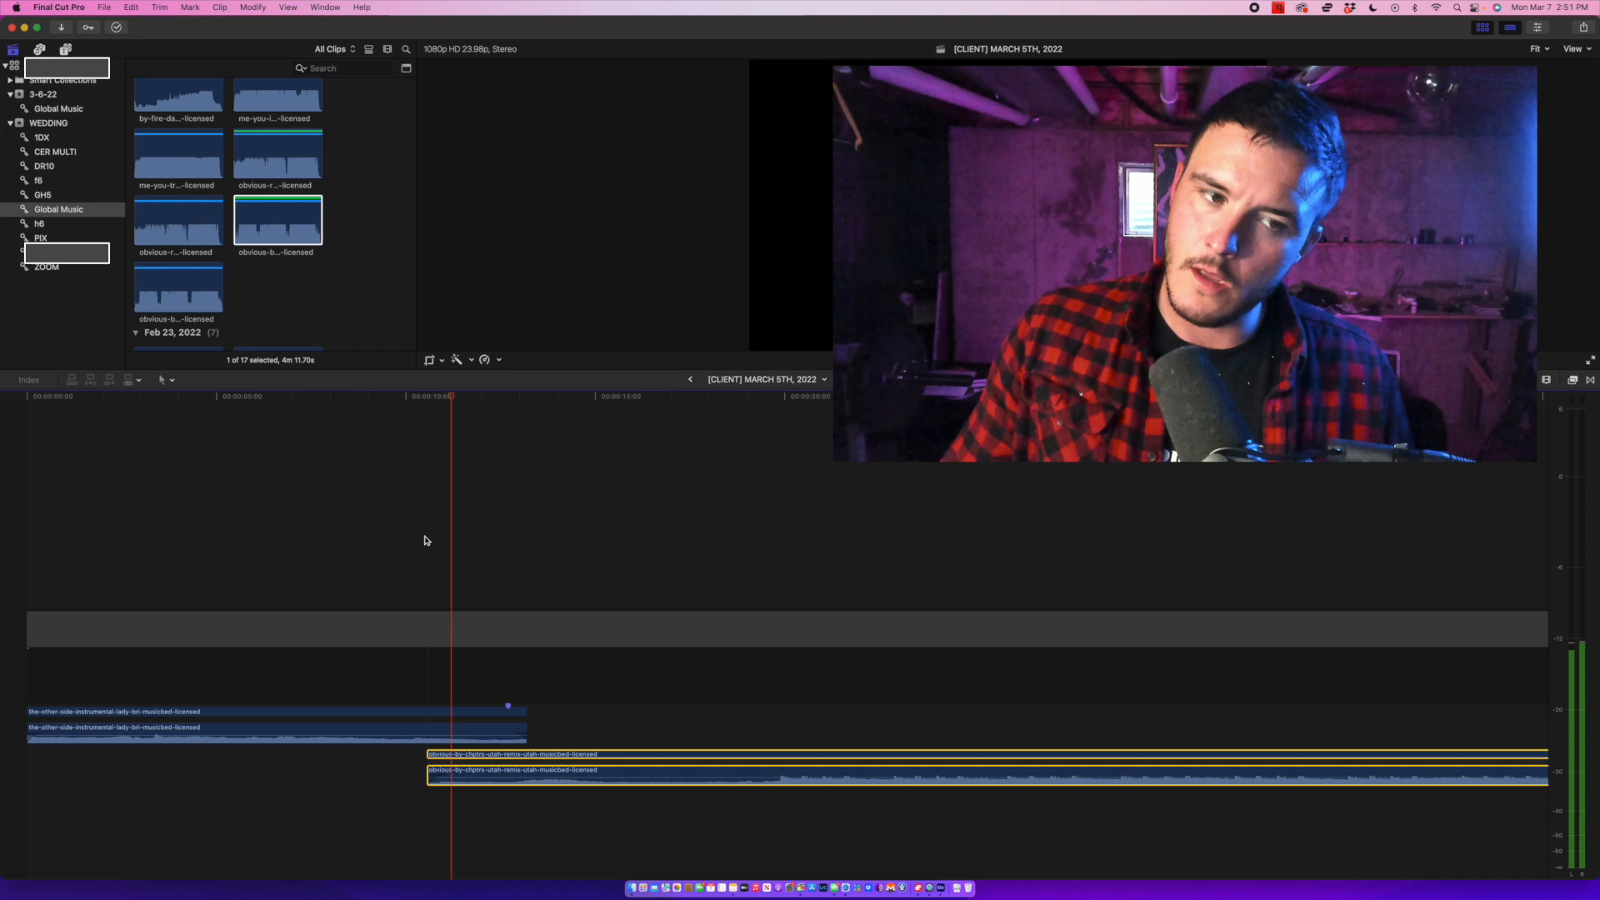
pyautogui.click(25, 530)
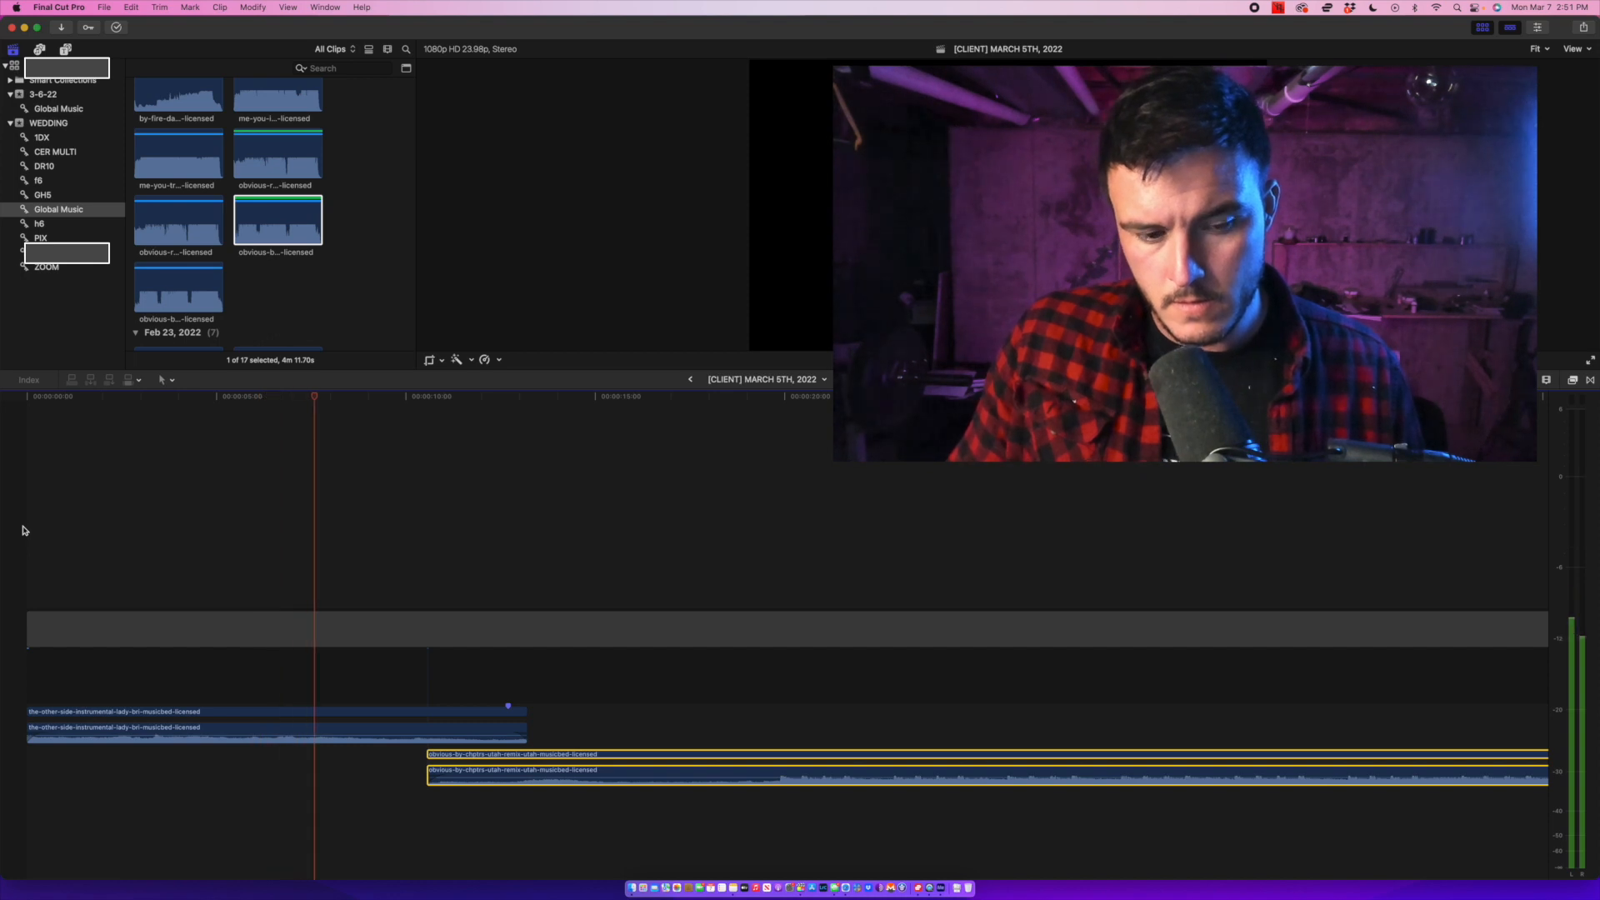
pyautogui.press('space')
pyautogui.press('space')
pyautogui.press('space')
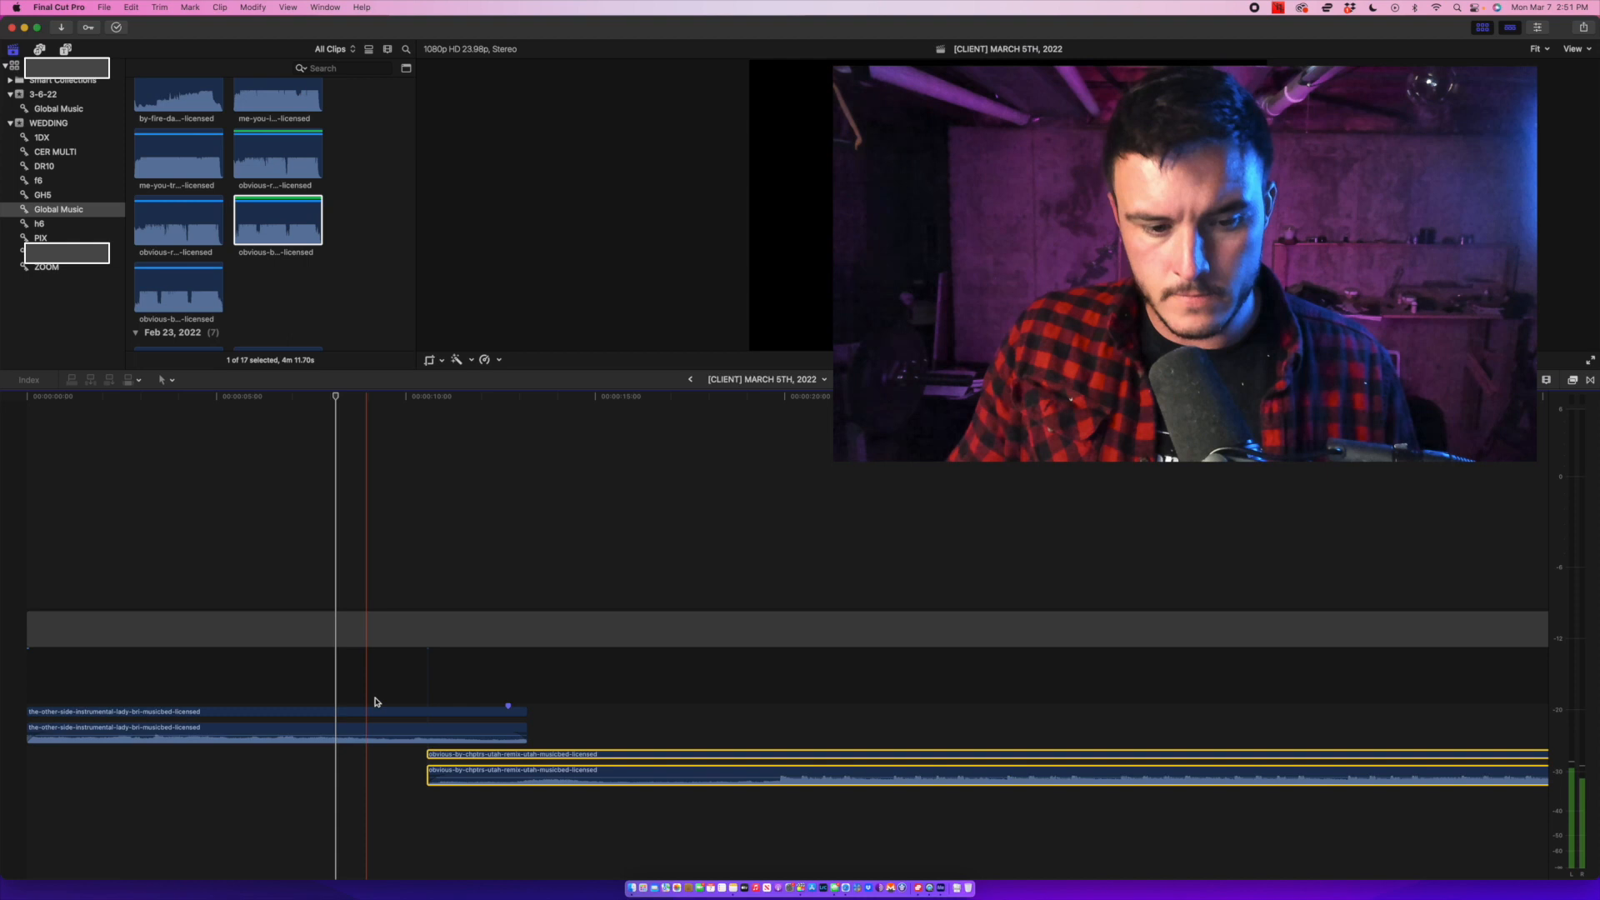
# Move the obvious remix further back to start at about 7 seconds and play the new overlap.
pyautogui.moveTo(442, 775); pyautogui.dragTo(302, 776)
pyautogui.press('space')
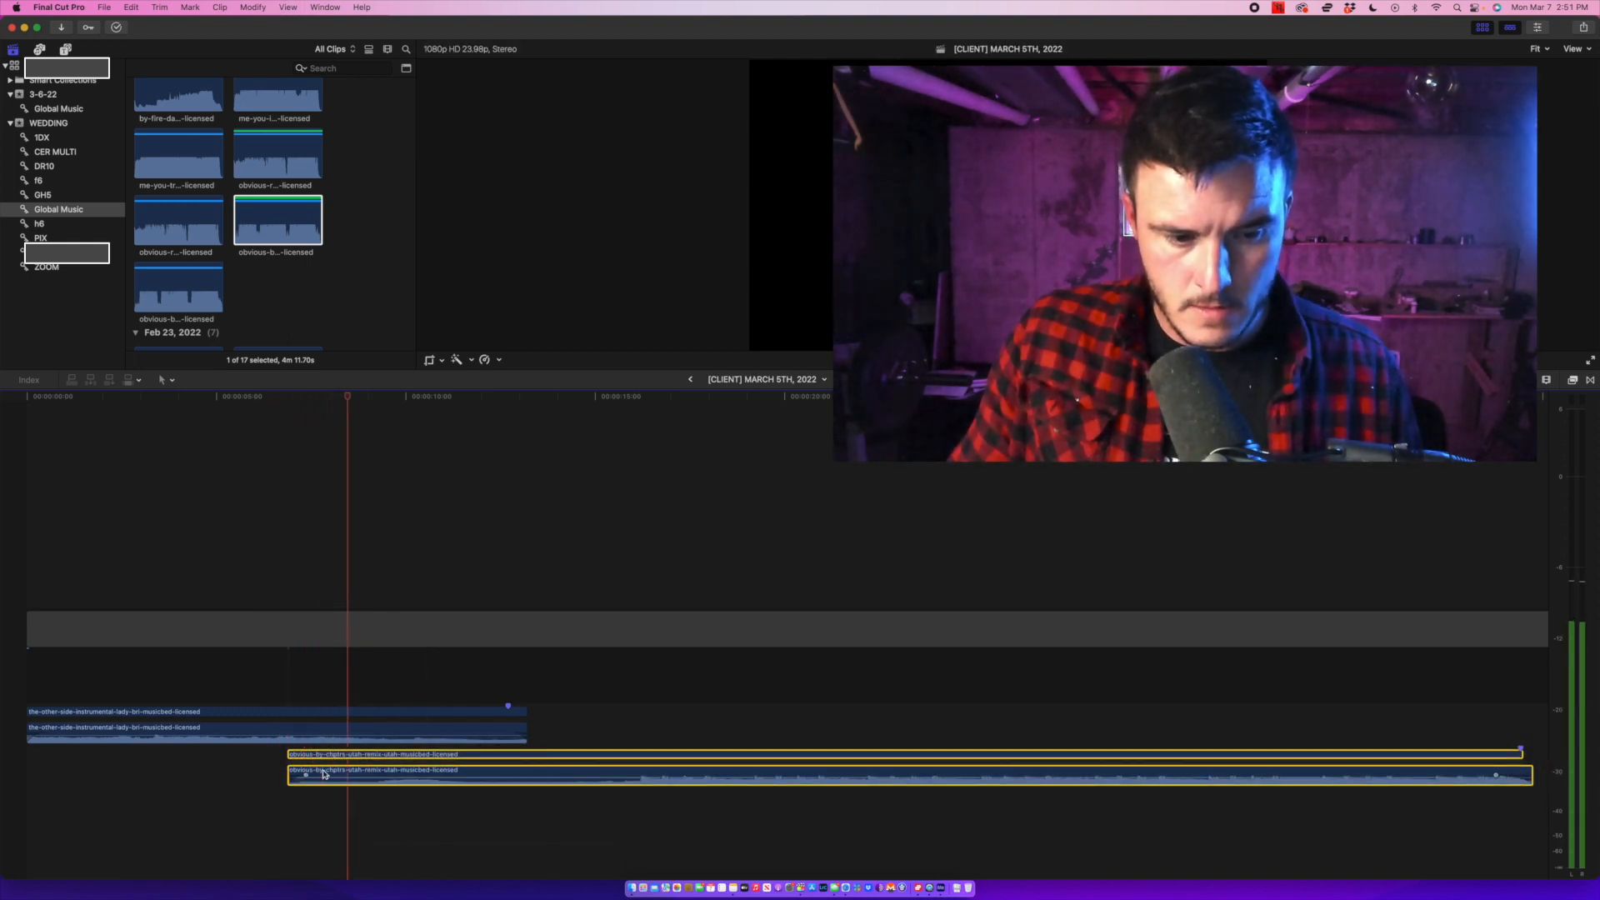
pyautogui.press('space')
# Trim the obvious remix's audio and video starts to about the 9-second mark and solo the clip.
pyautogui.moveTo(289, 775); pyautogui.dragTo(374, 774)
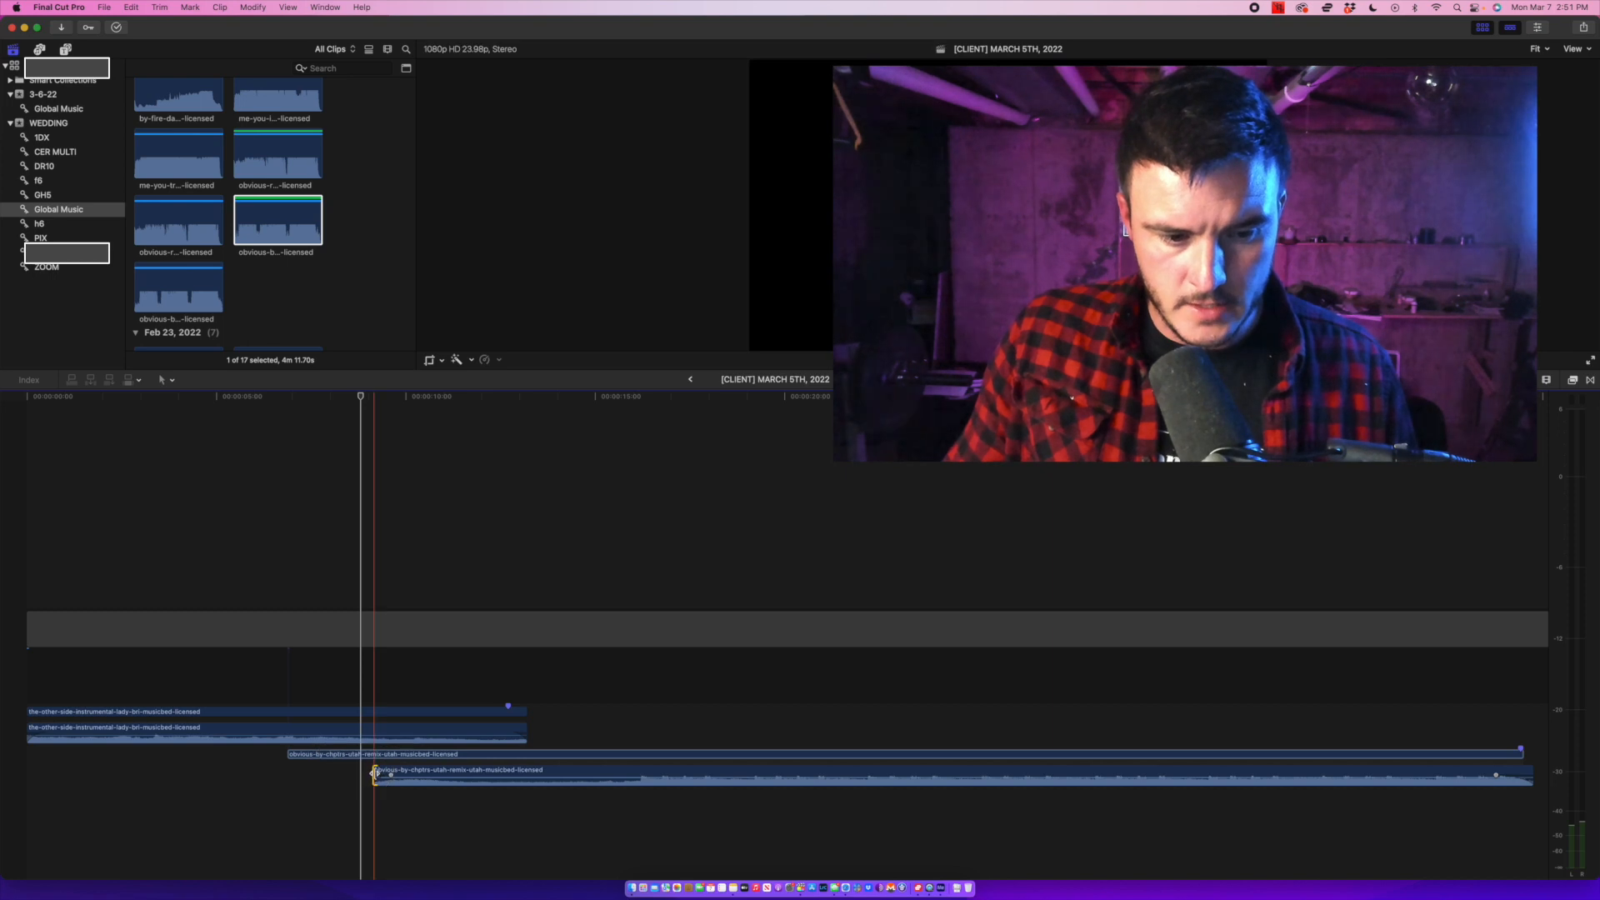
pyautogui.click(387, 777)
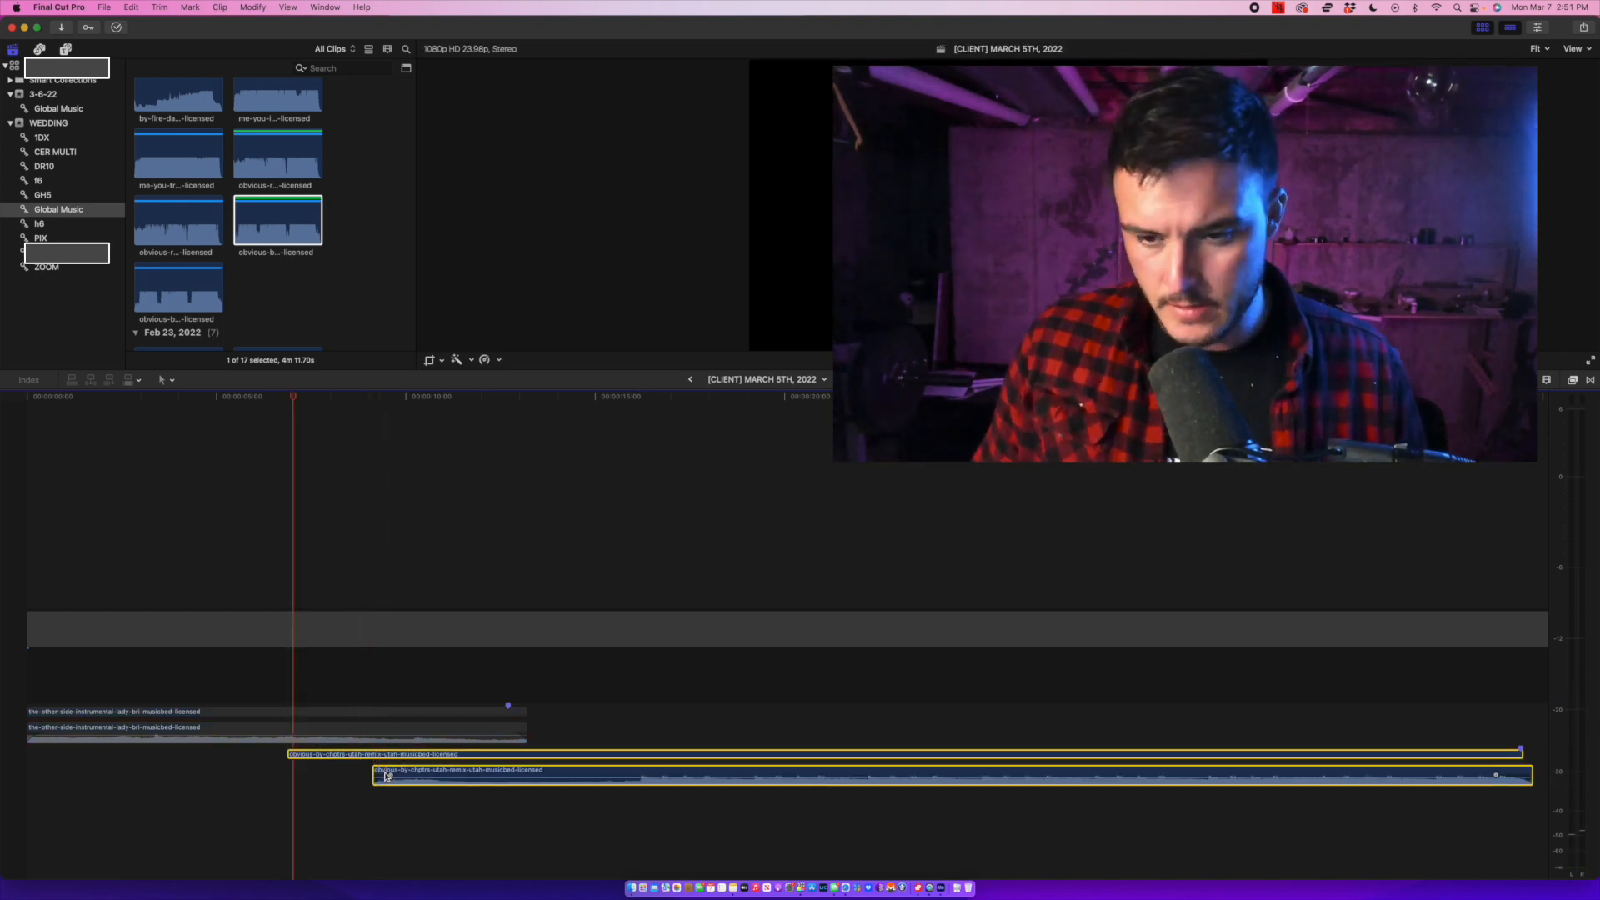
pyautogui.click(338, 766)
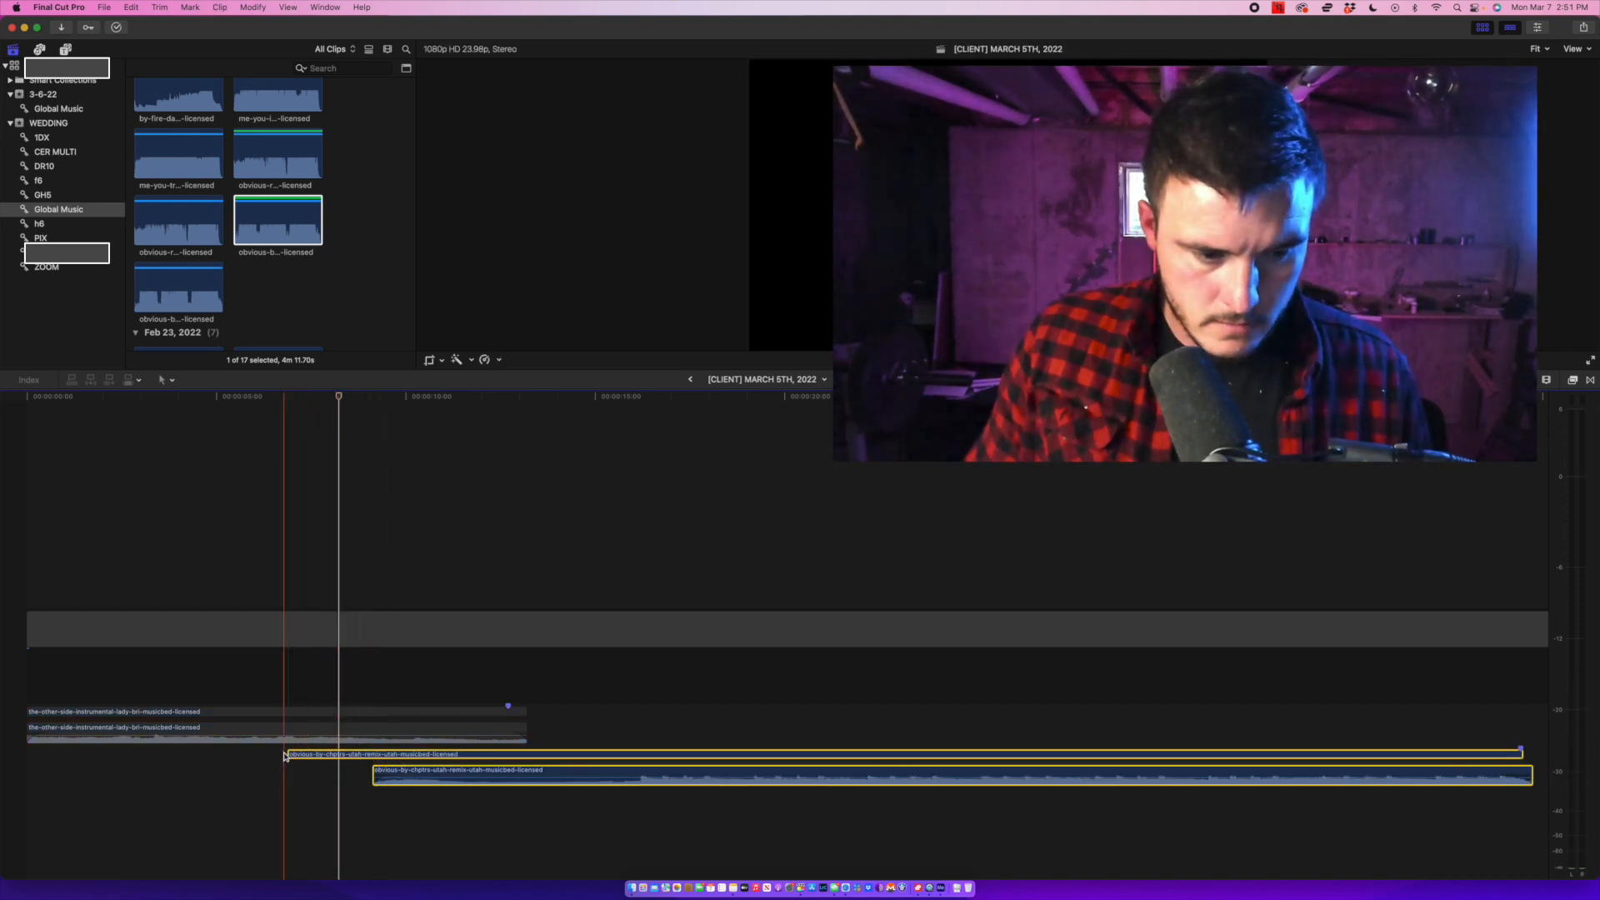
pyautogui.moveTo(285, 756); pyautogui.dragTo(373, 755)
# Play the trimmed start of the soloed obvious remix repeatedly to judge how it begins.
pyautogui.press('space')
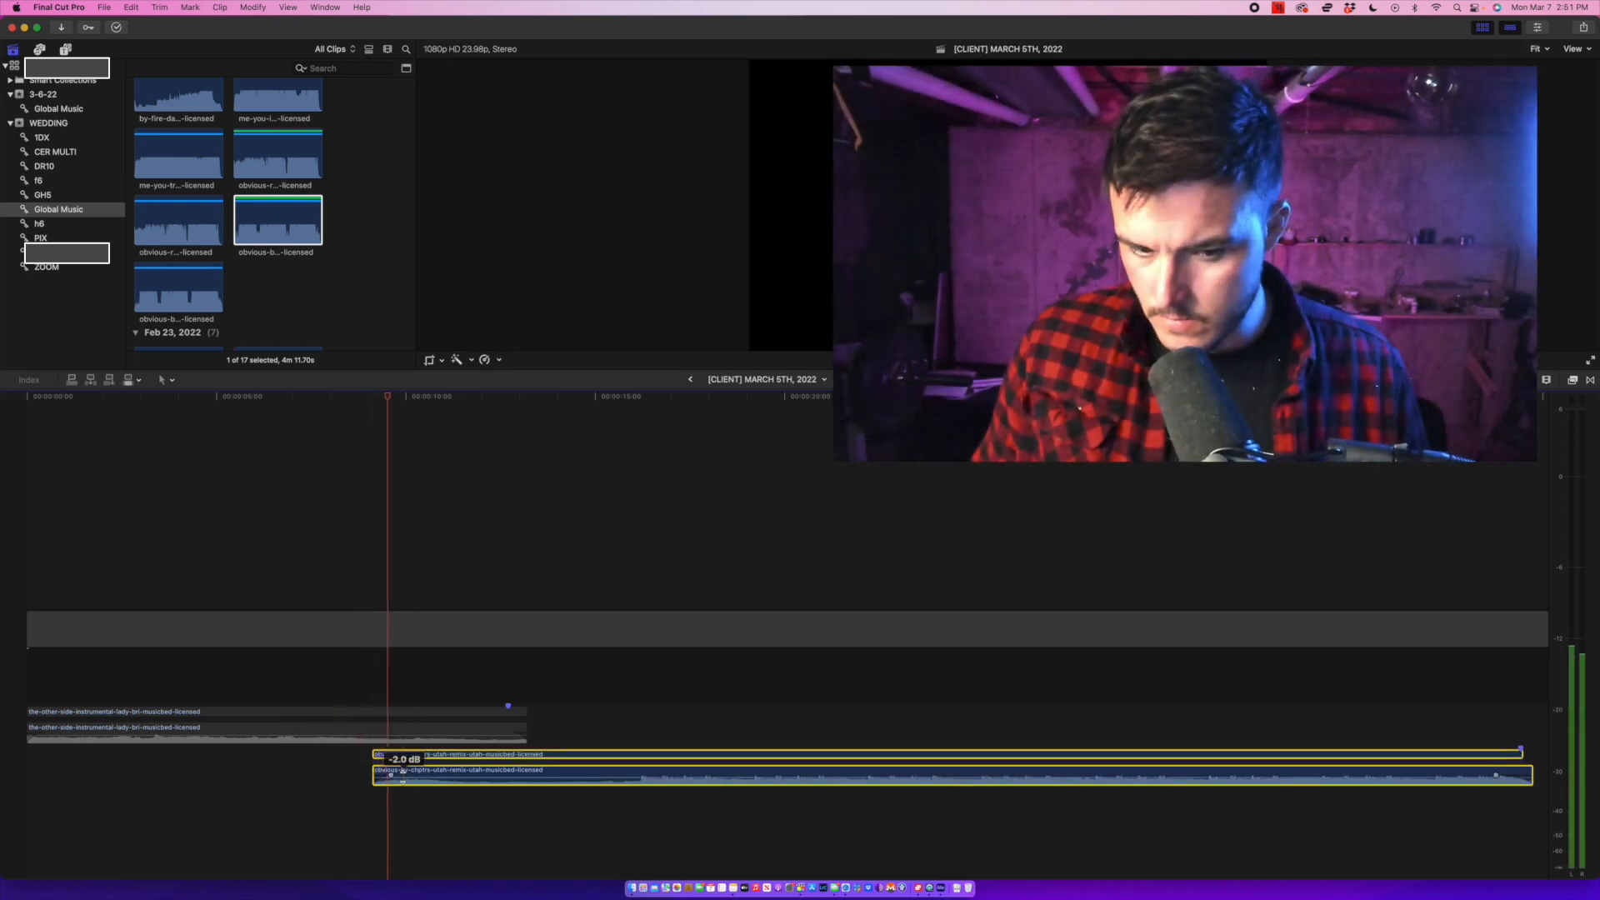
pyautogui.press('space')
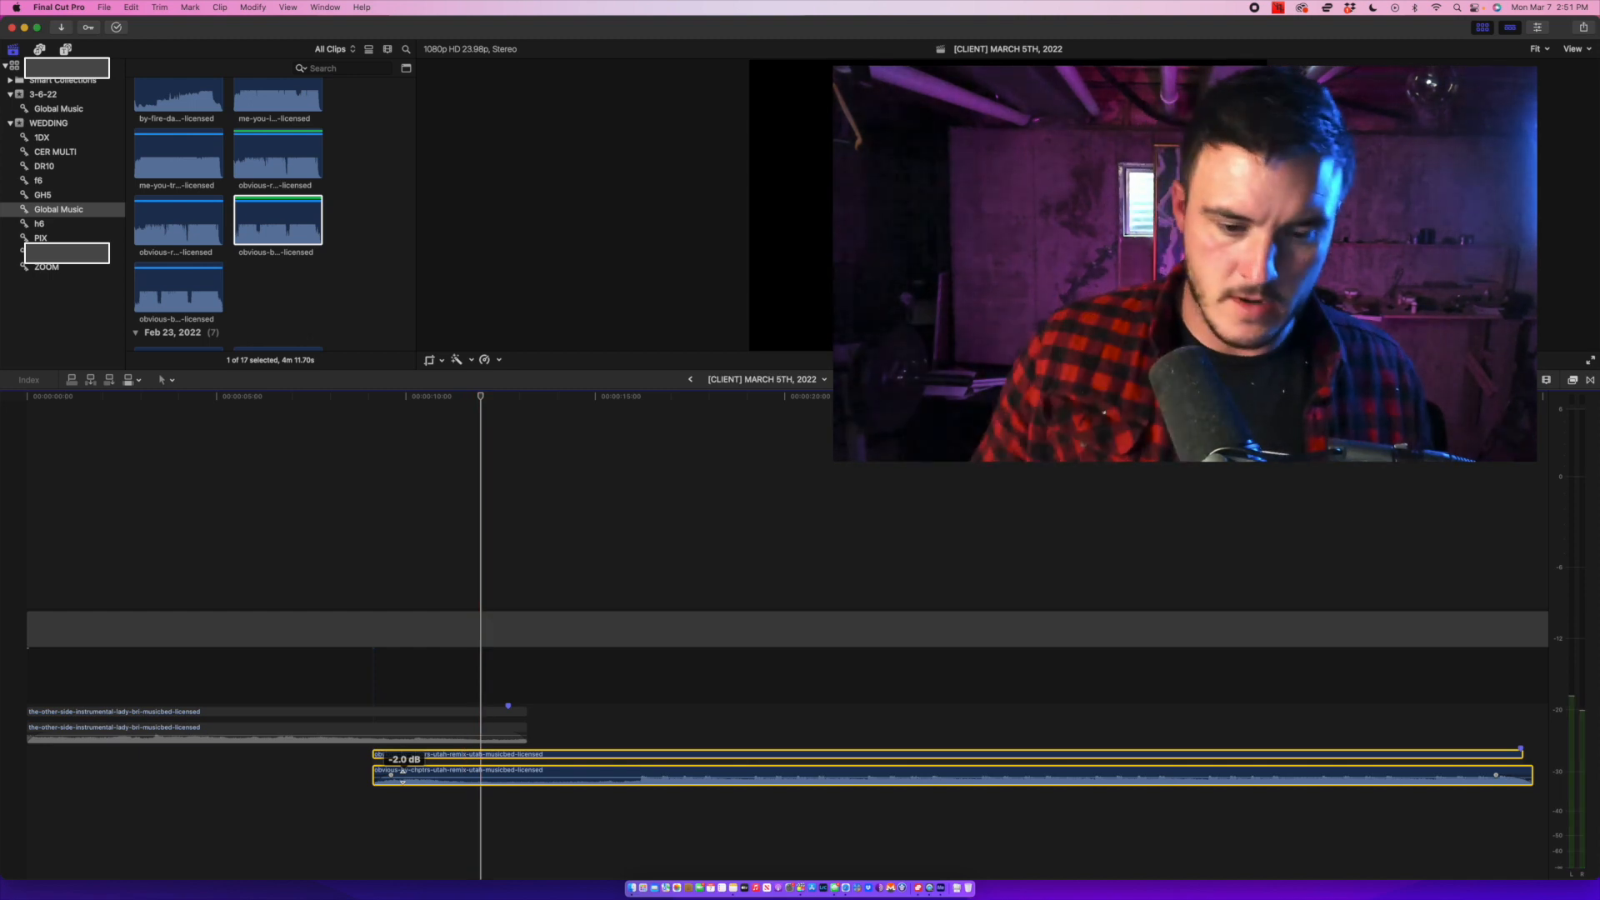
pyautogui.press('Up')
pyautogui.press('space')
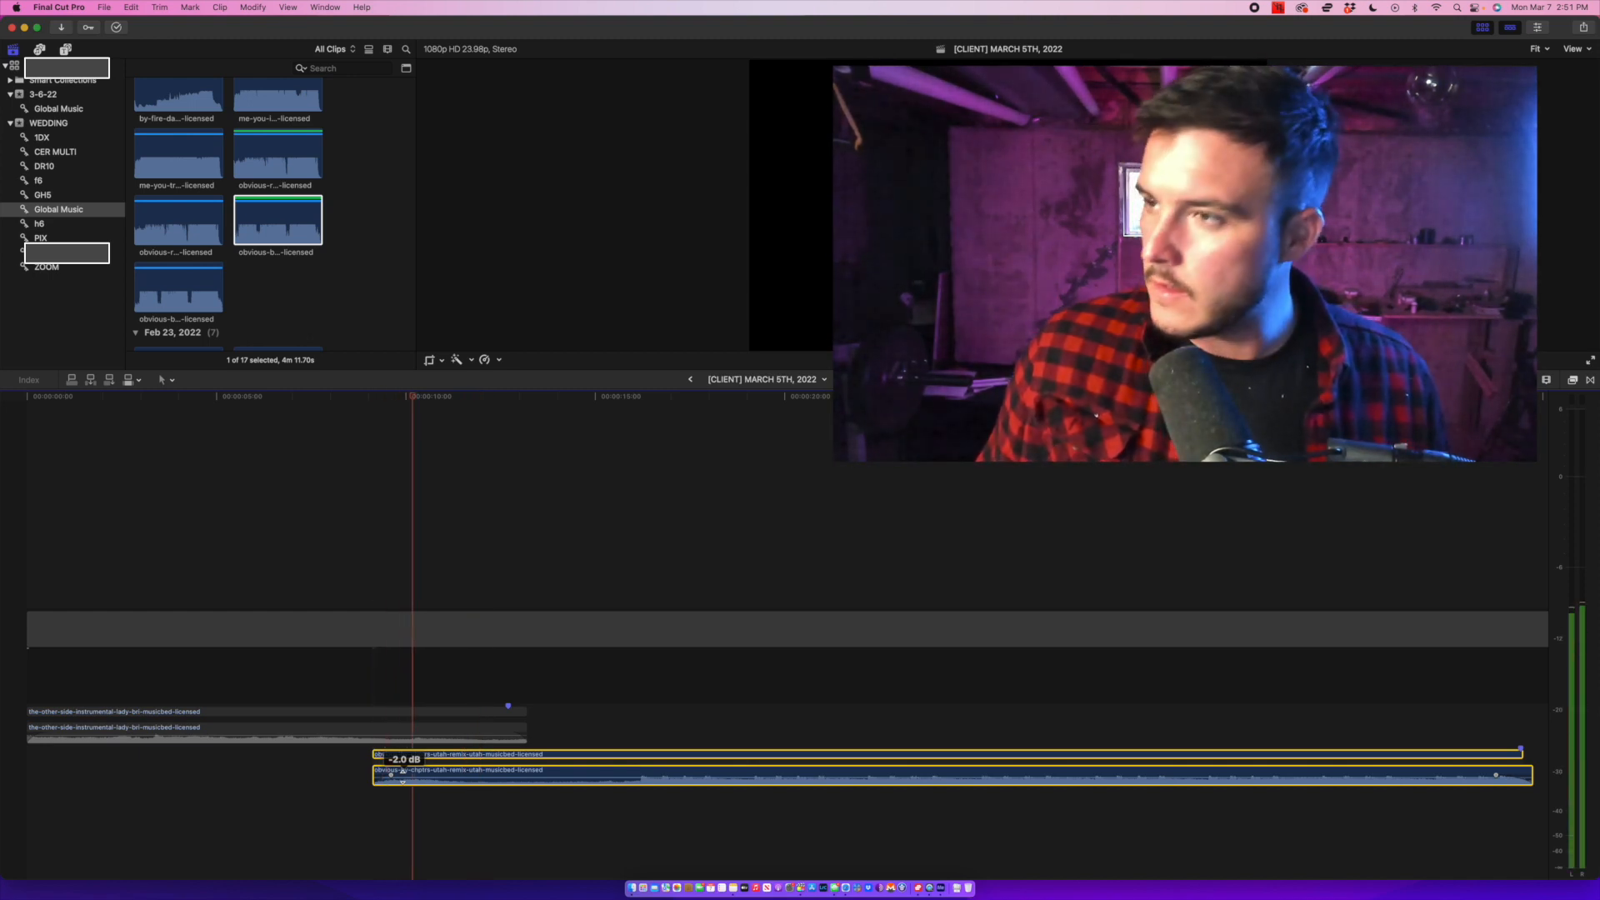
pyautogui.press('Up')
pyautogui.press('space')
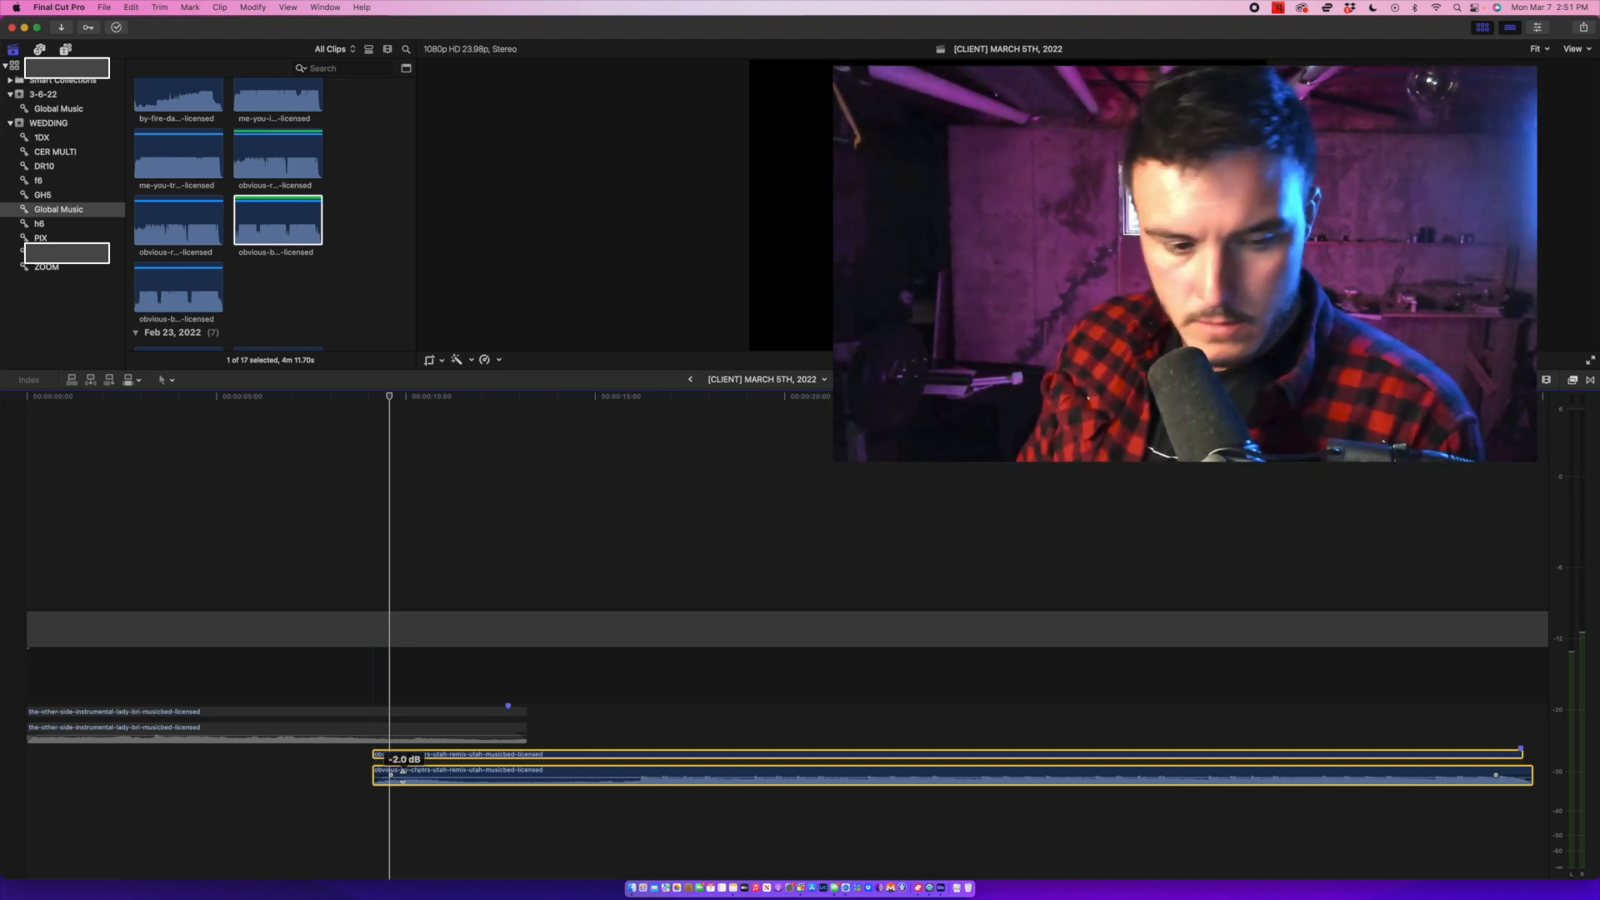
pyautogui.press('space')
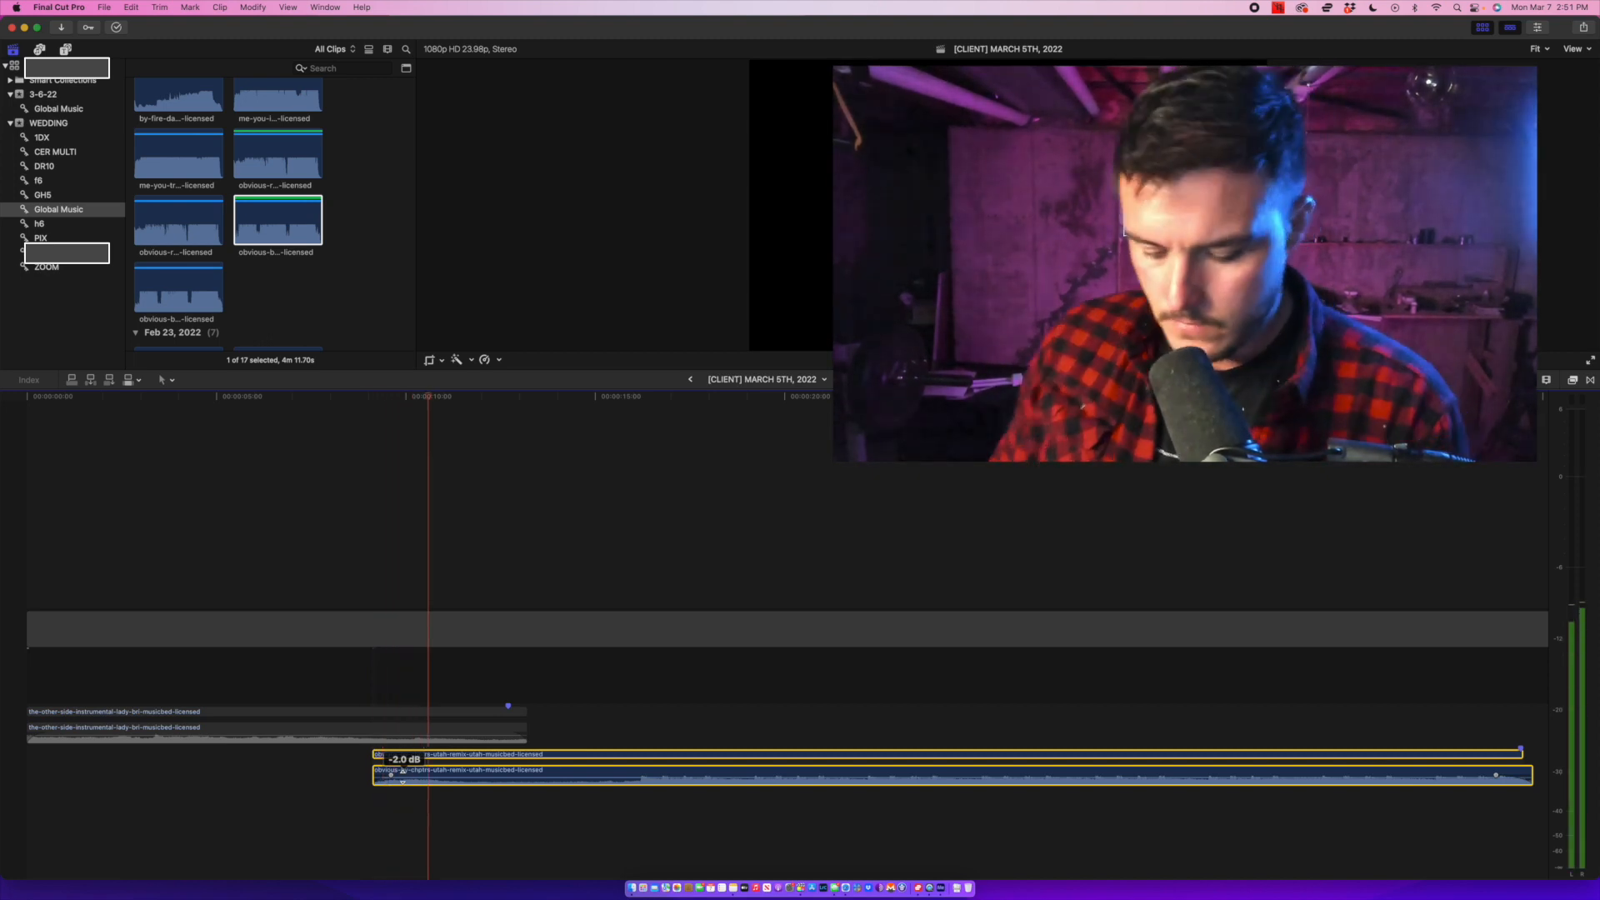
pyautogui.press('space')
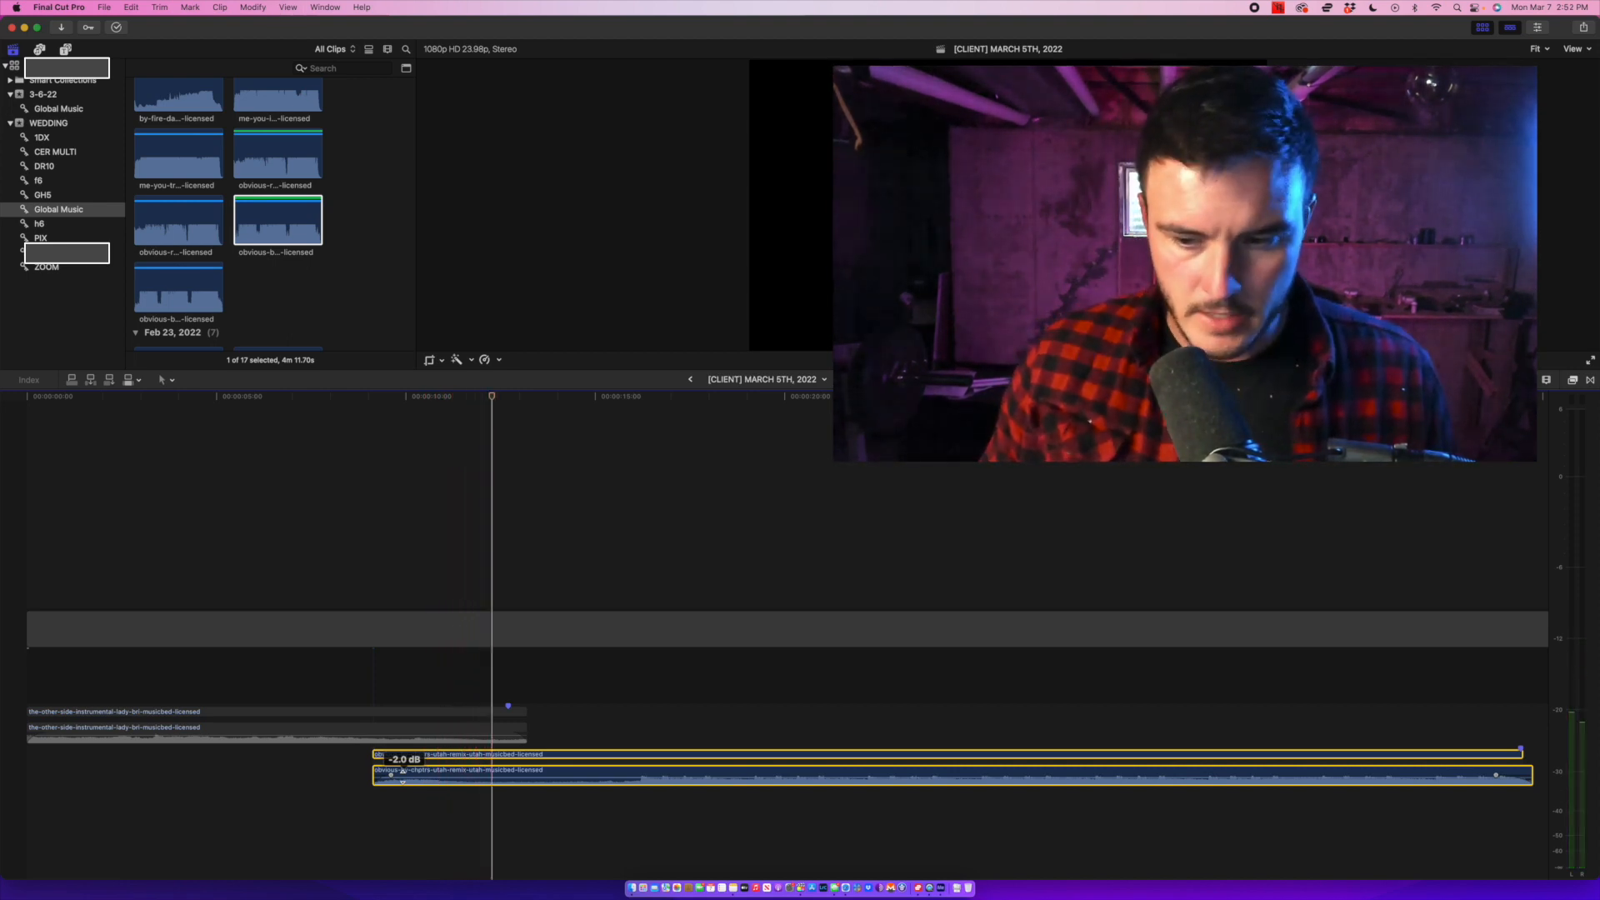
# Turn off the solo, lower The Other Side's opening audio with keyframes near 10 seconds, and replay the overlap.
pyautogui.click(222, 757)
pyautogui.click(222, 733)
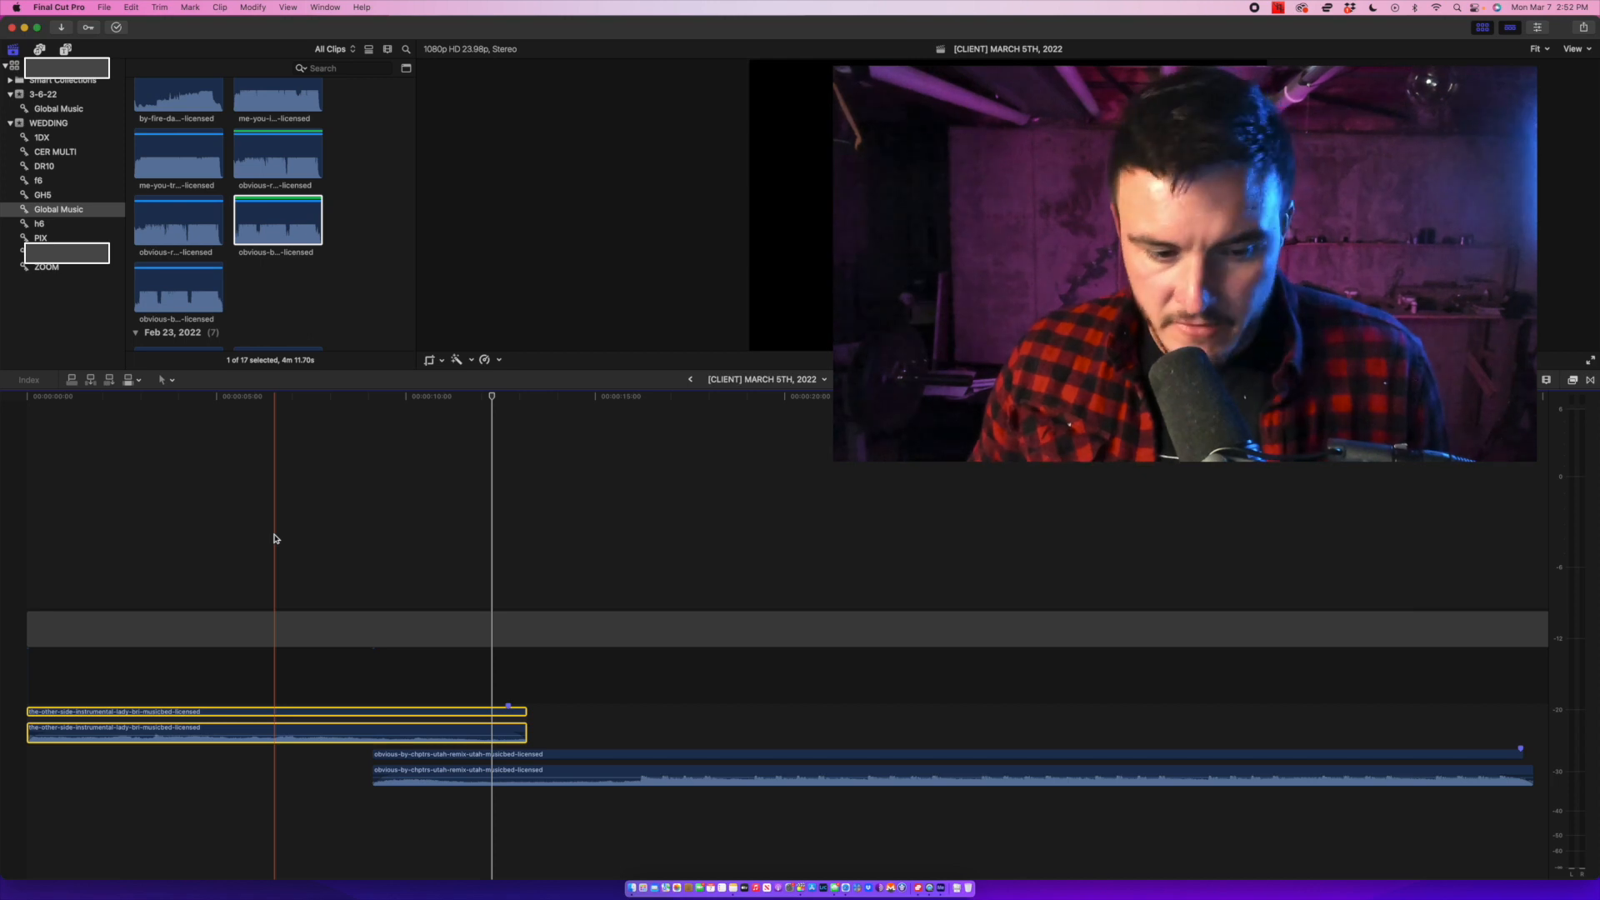
pyautogui.press('space')
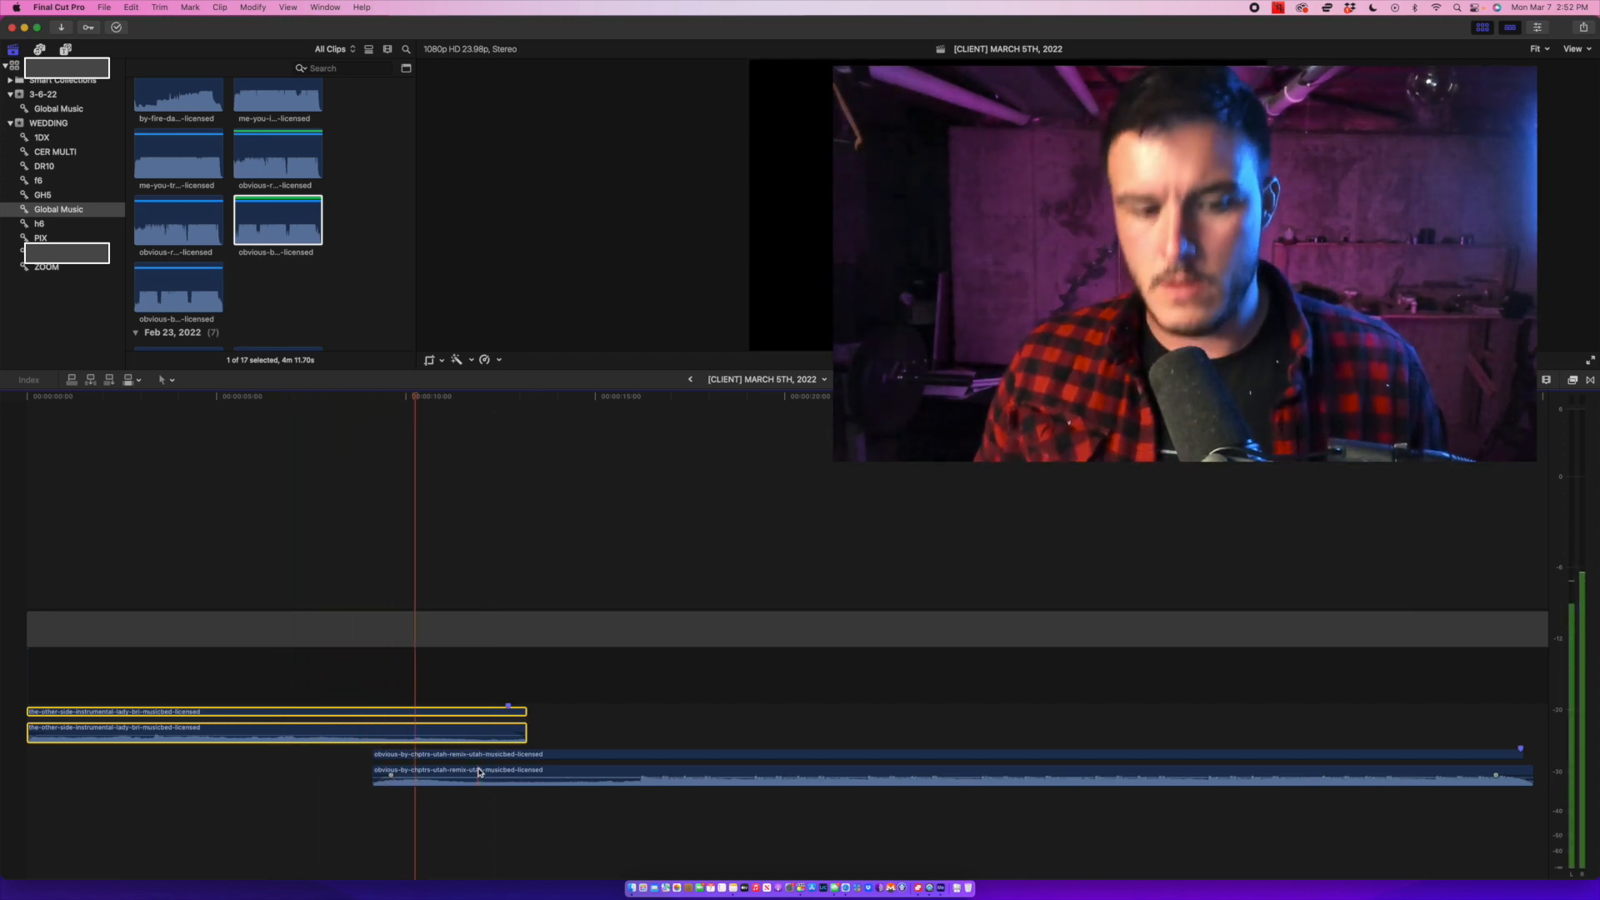
pyautogui.press('space')
pyautogui.press('space')
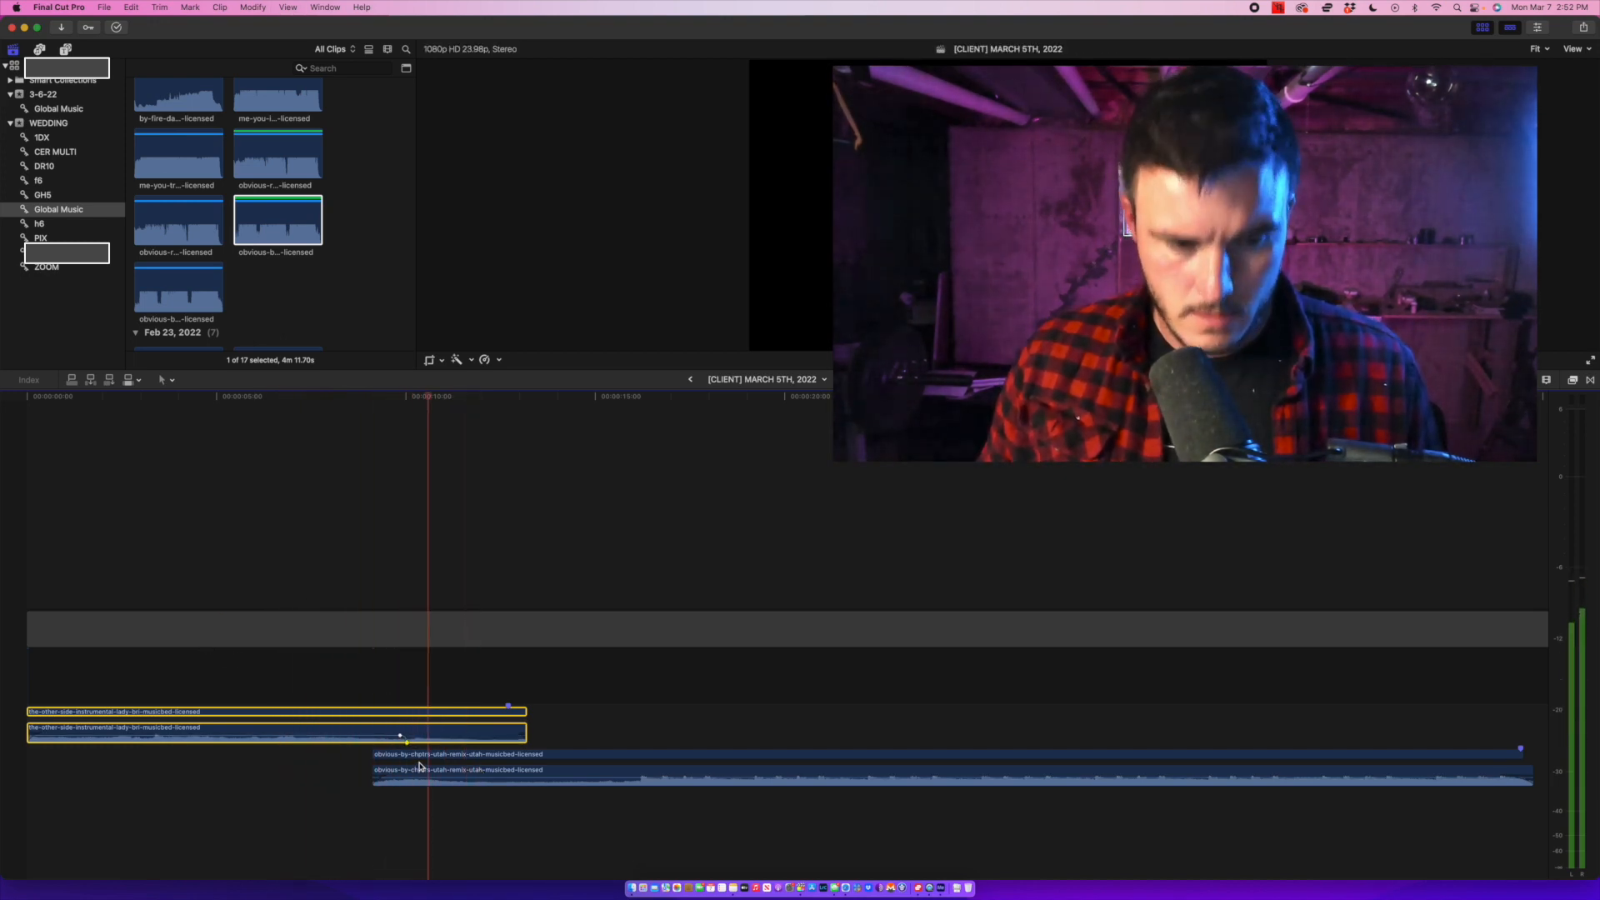
# Lengthen the fade on The Other Side's opening audio by moving its volume keyframes to about 9 and 10.6 seconds.
pyautogui.press('space')
pyautogui.press('space')
pyautogui.click(398, 735)
pyautogui.moveTo(398, 734); pyautogui.dragTo(407, 743)
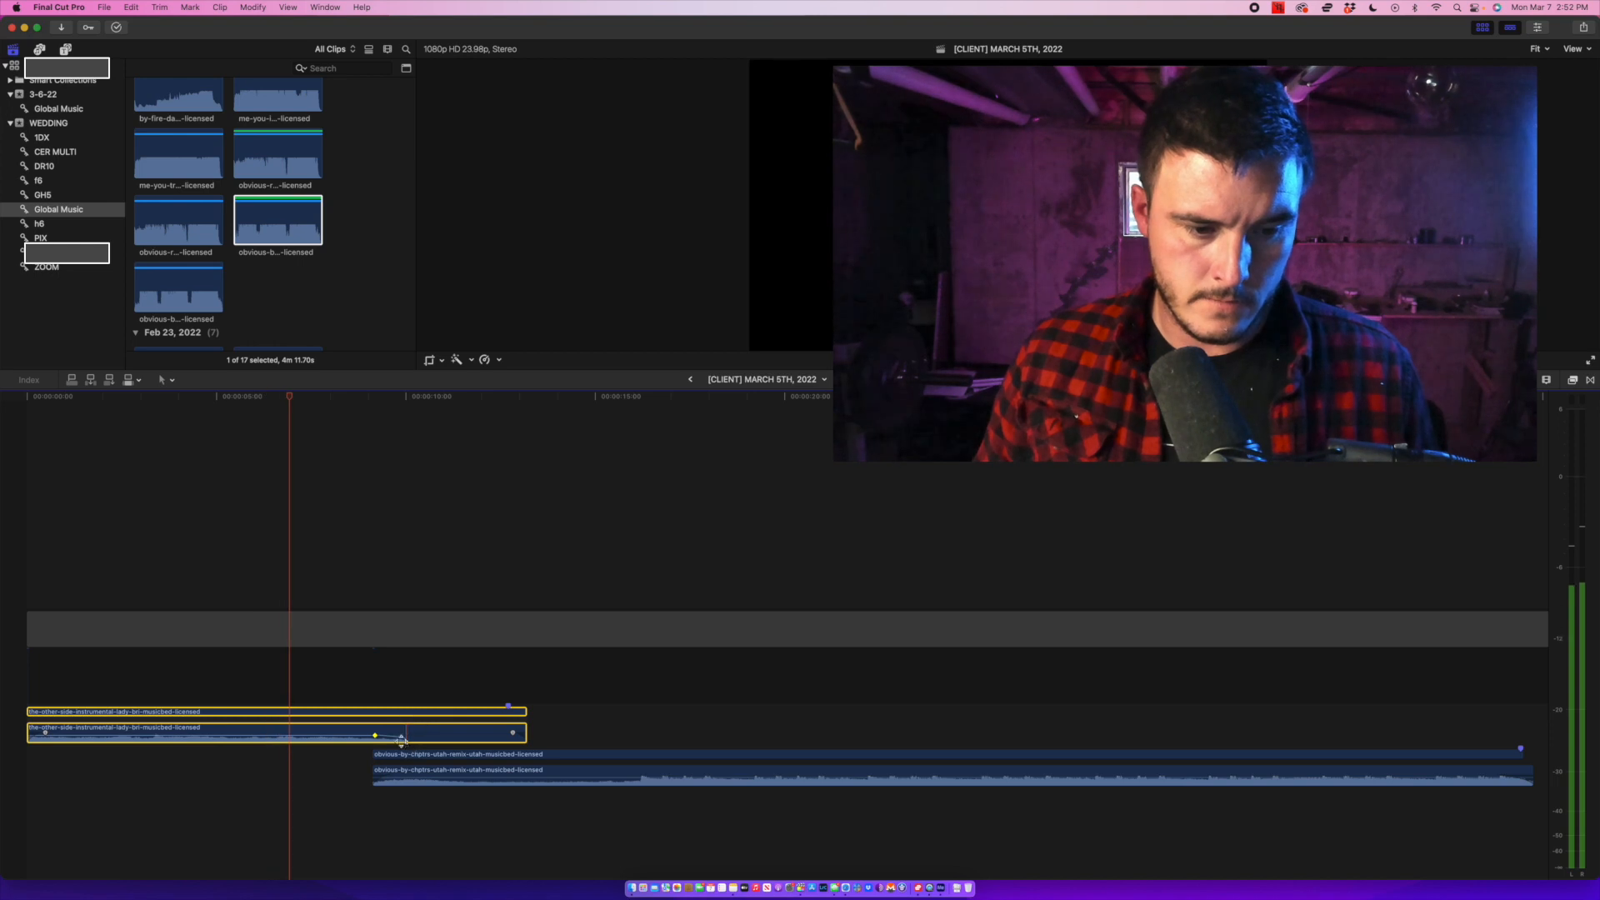
pyautogui.moveTo(407, 743); pyautogui.dragTo(431, 741)
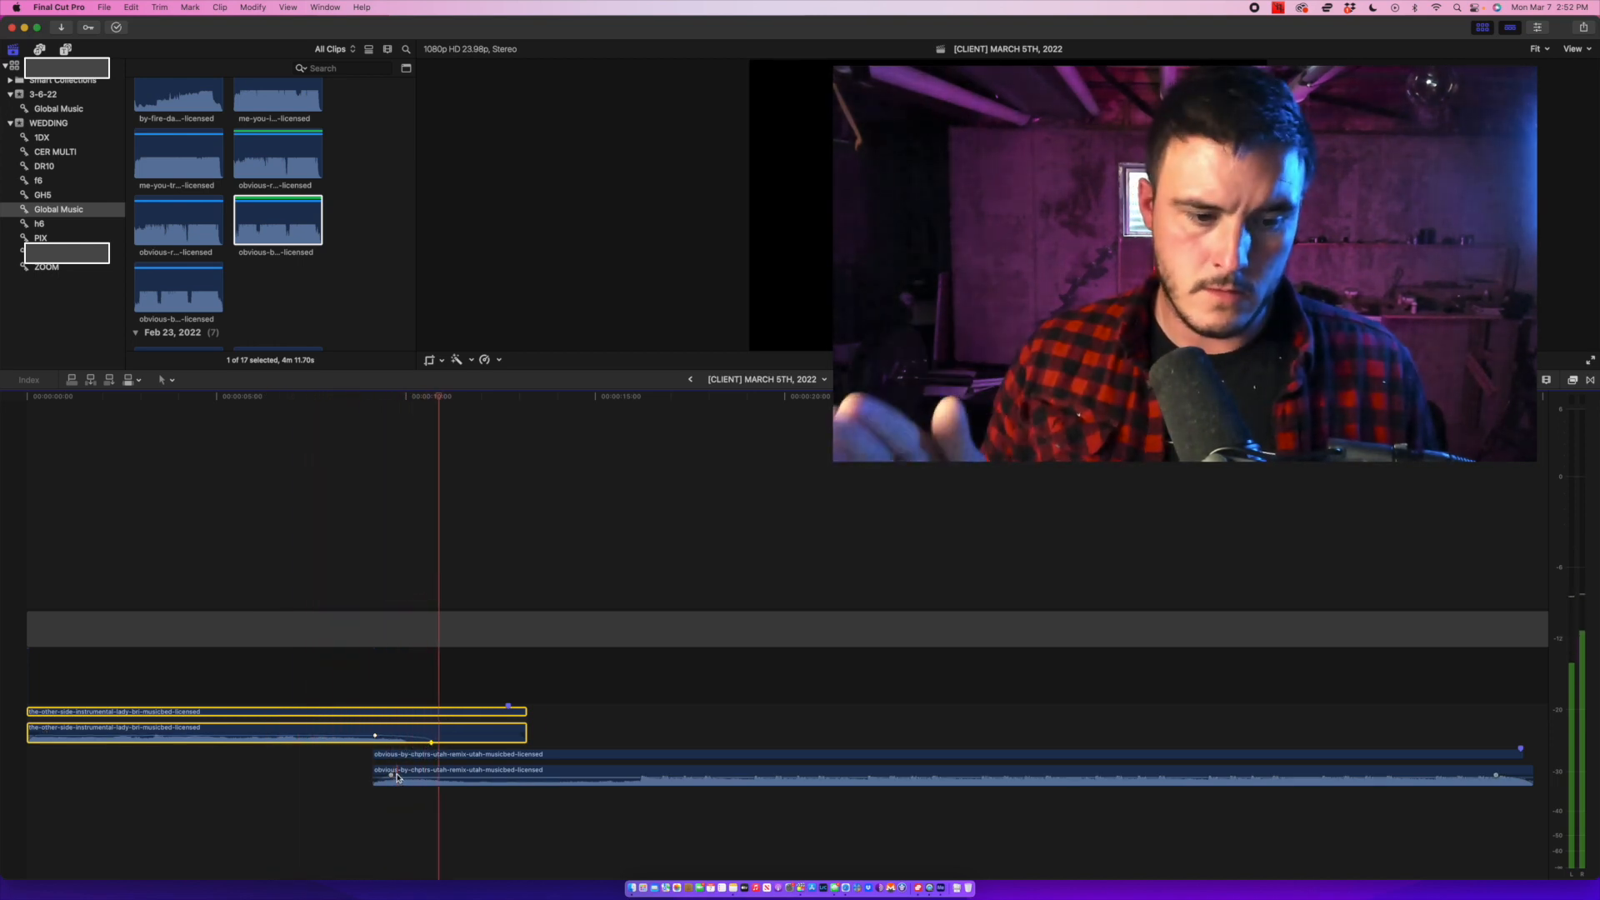
# Play the overlap between The Other Side's opening and the obvious remix repeatedly to judge the longer fade.
pyautogui.press('space')
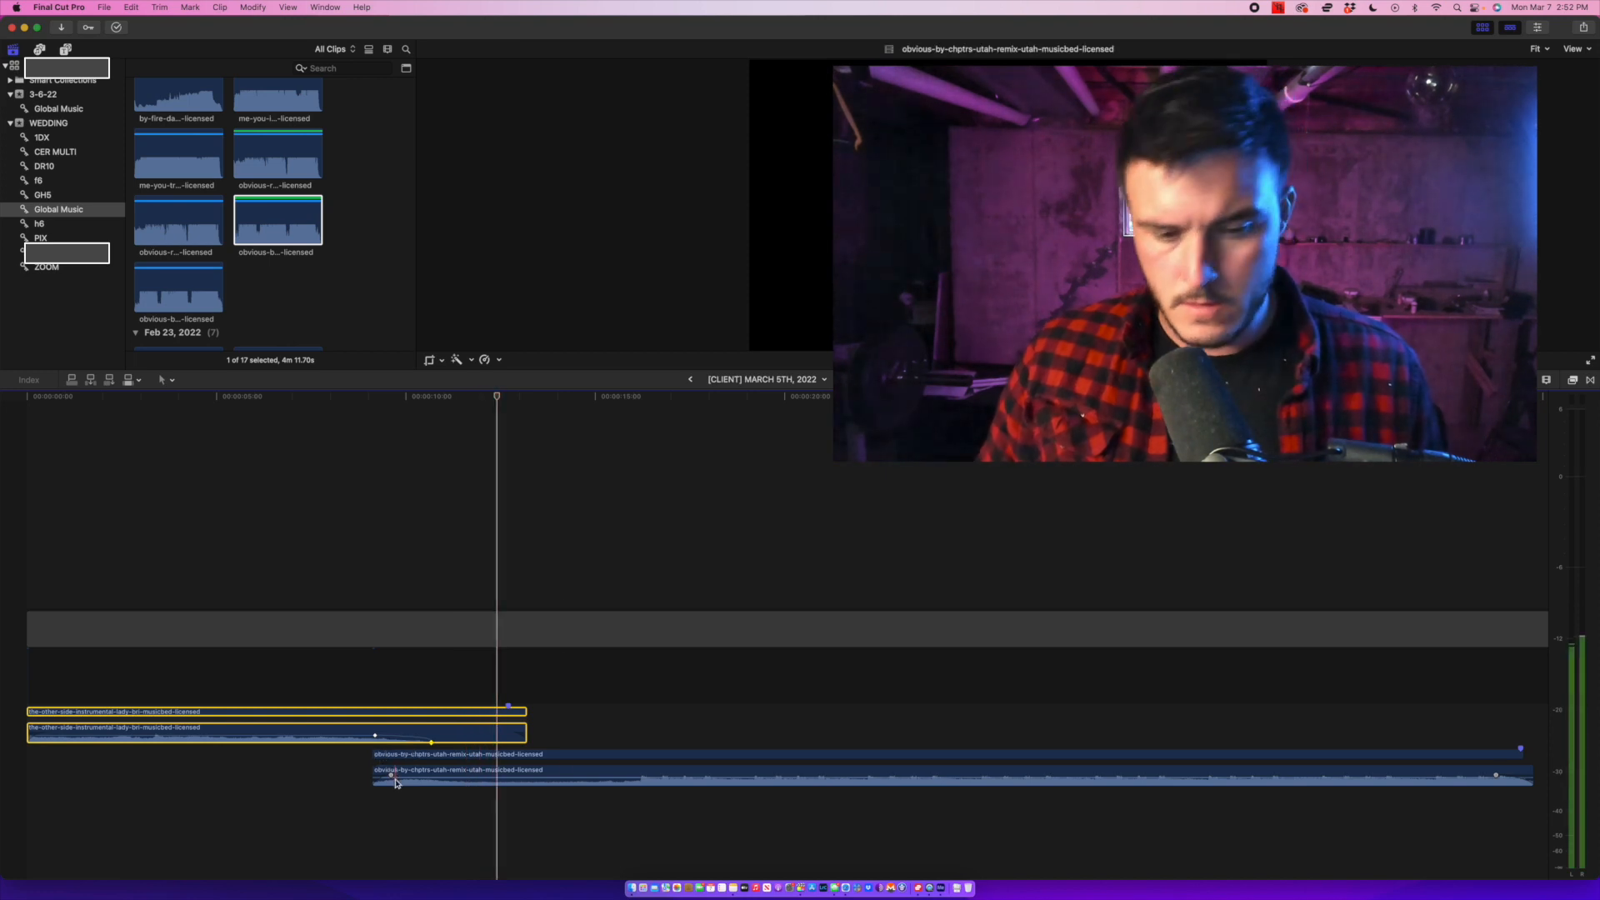
pyautogui.press('space')
pyautogui.press('space')
pyautogui.press('space')
pyautogui.press('space')
pyautogui.press('space')
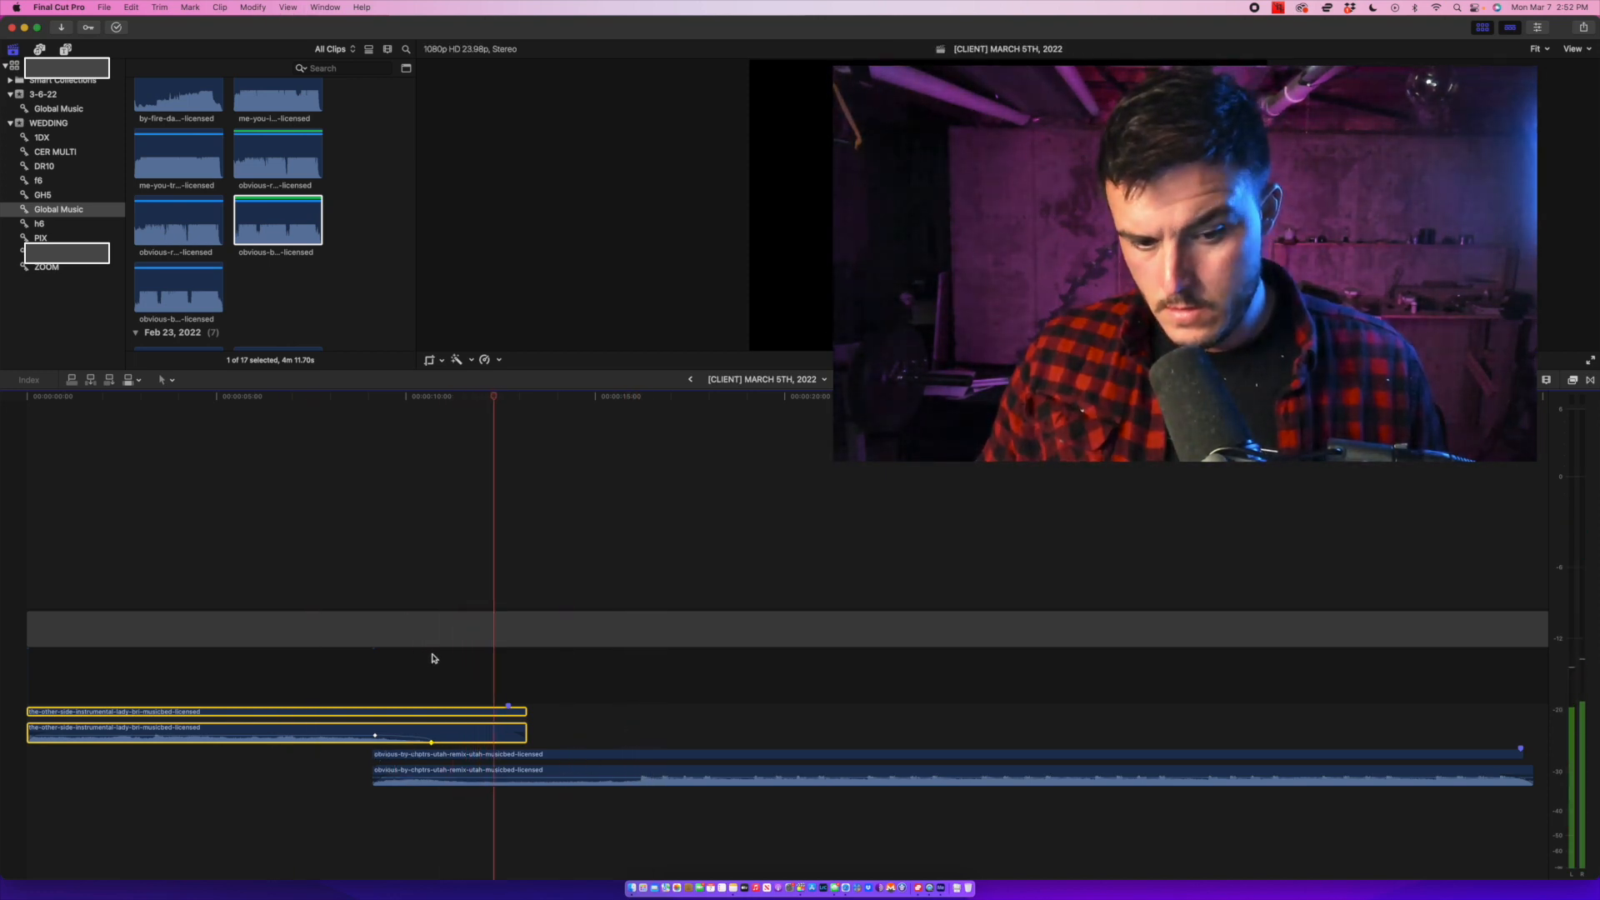
pyautogui.press('space')
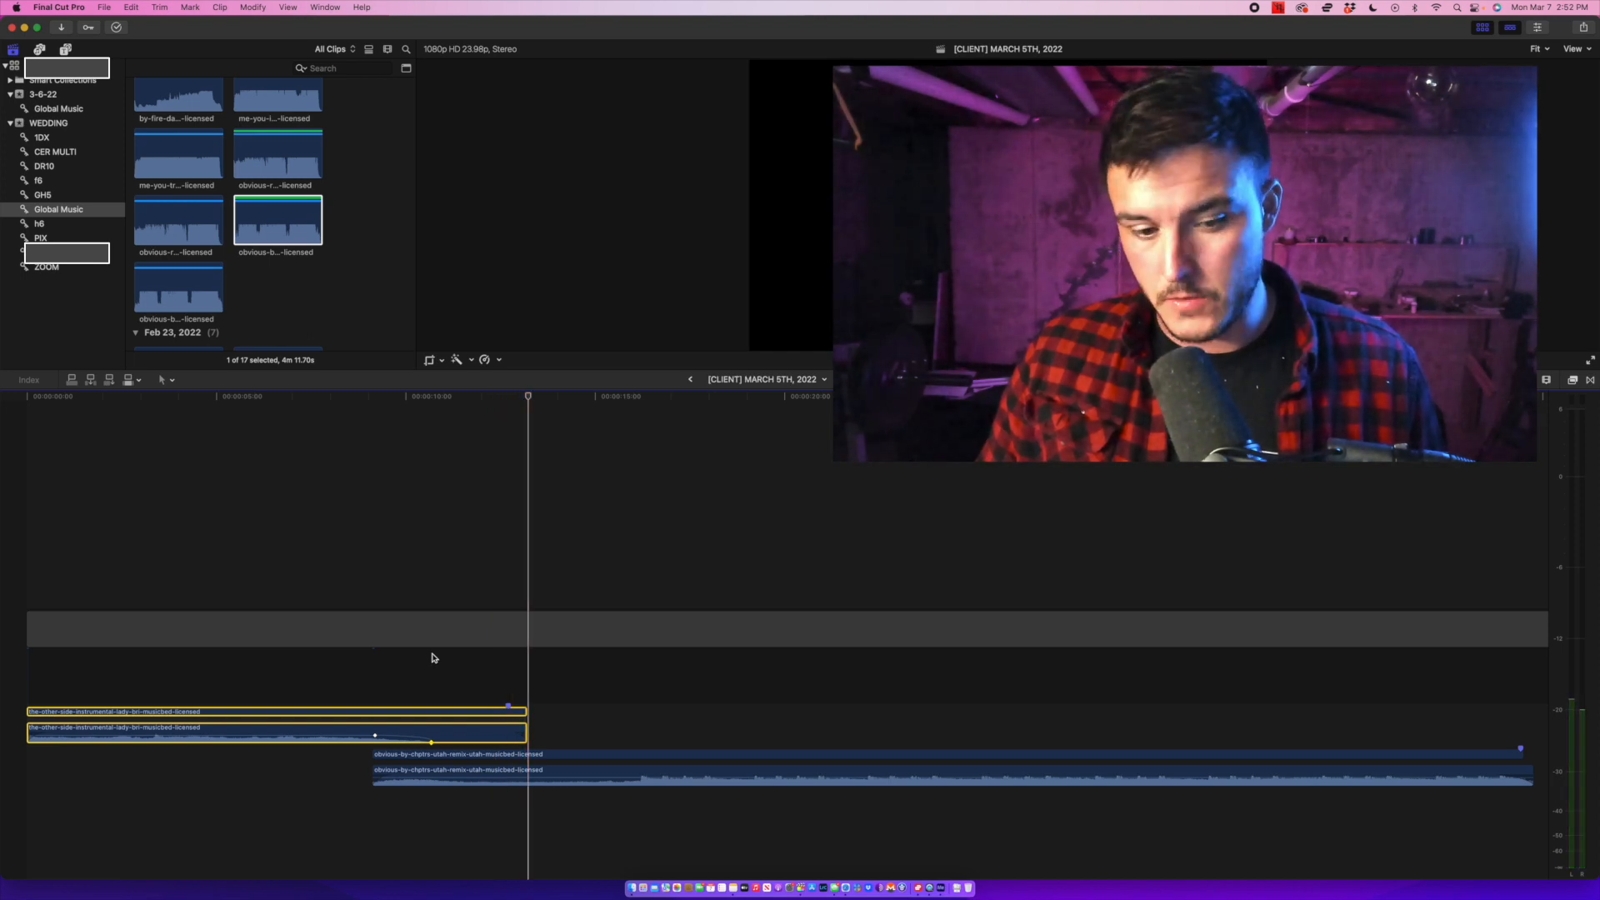
# Fit the whole project in view, select all clips and play the opening blend from the beginning.
pyautogui.hotkey('shift', 'z')
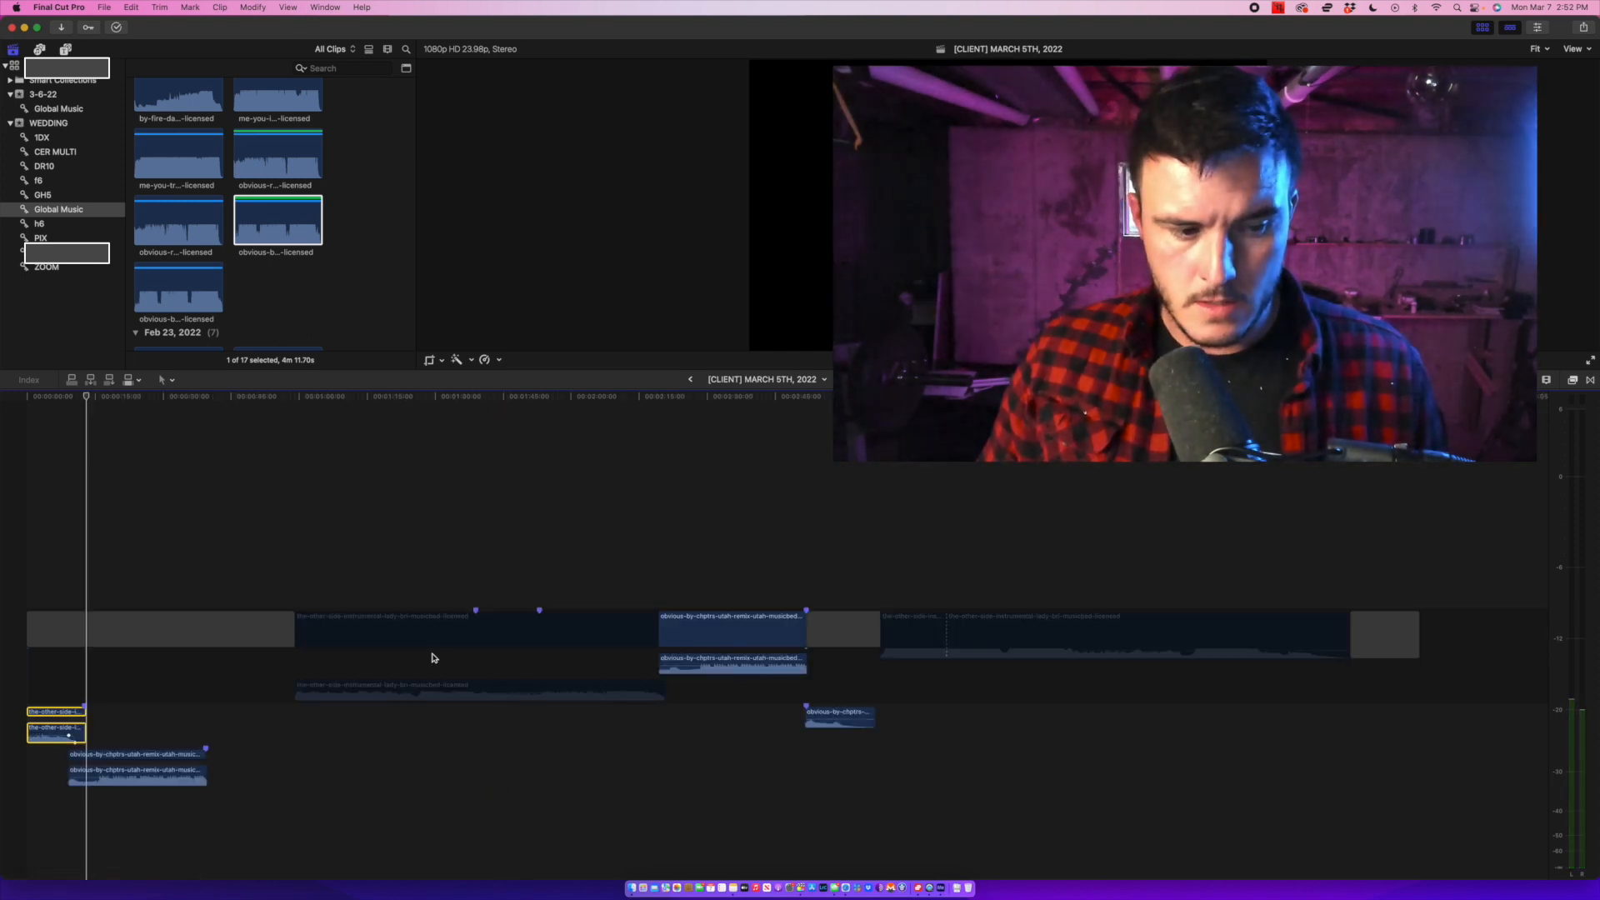
pyautogui.press('super+a')
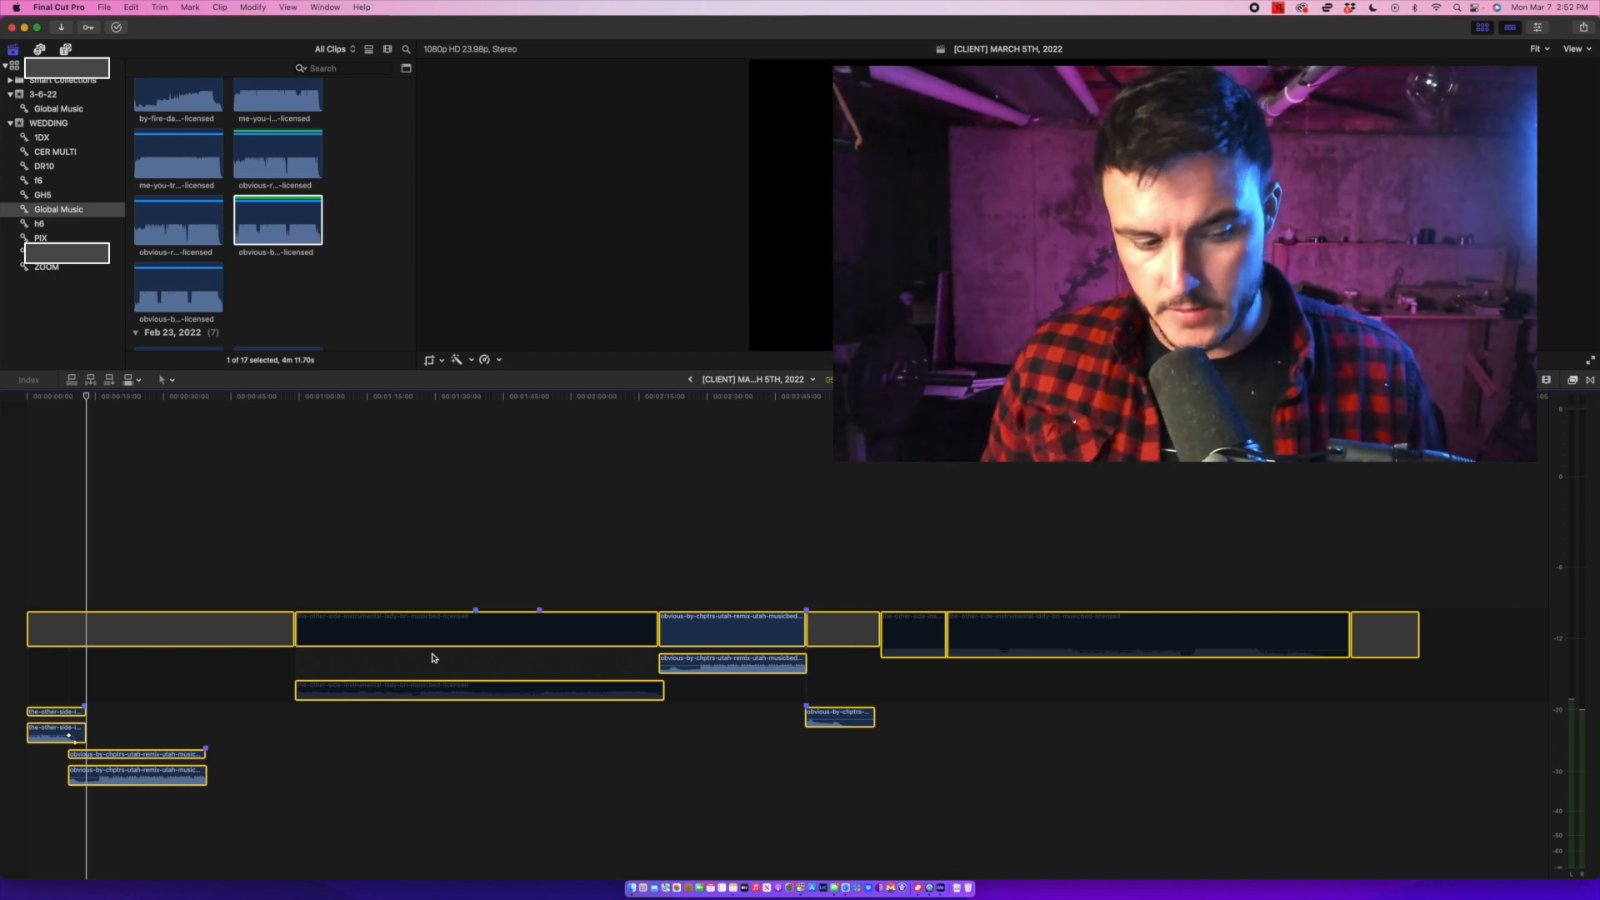
pyautogui.press('Home')
pyautogui.press('space')
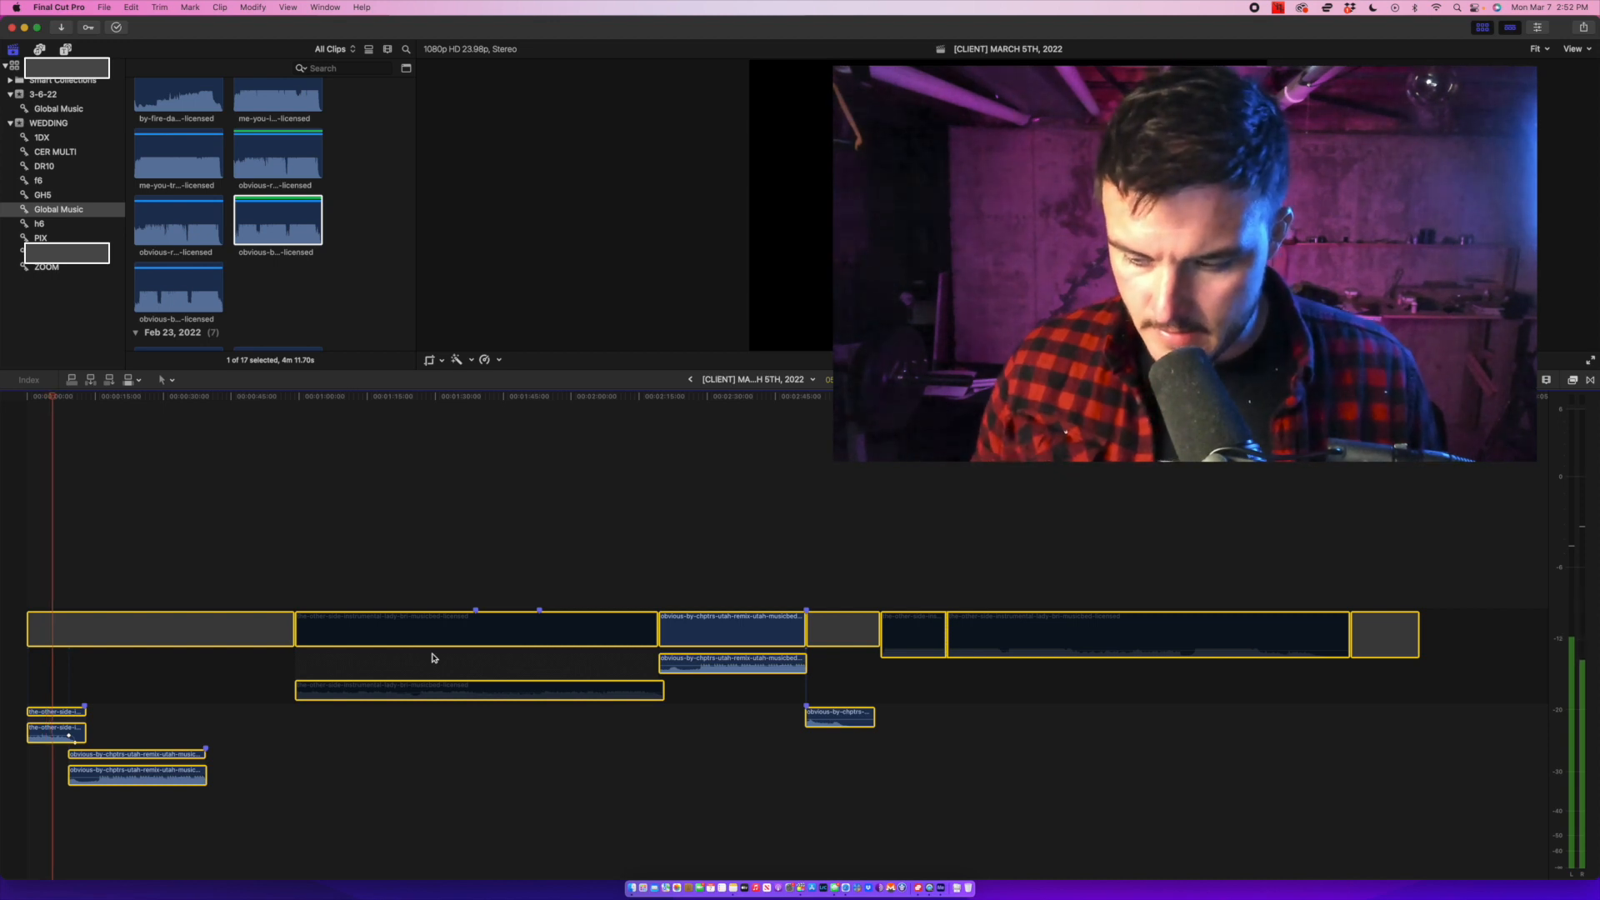
pyautogui.press('Home')
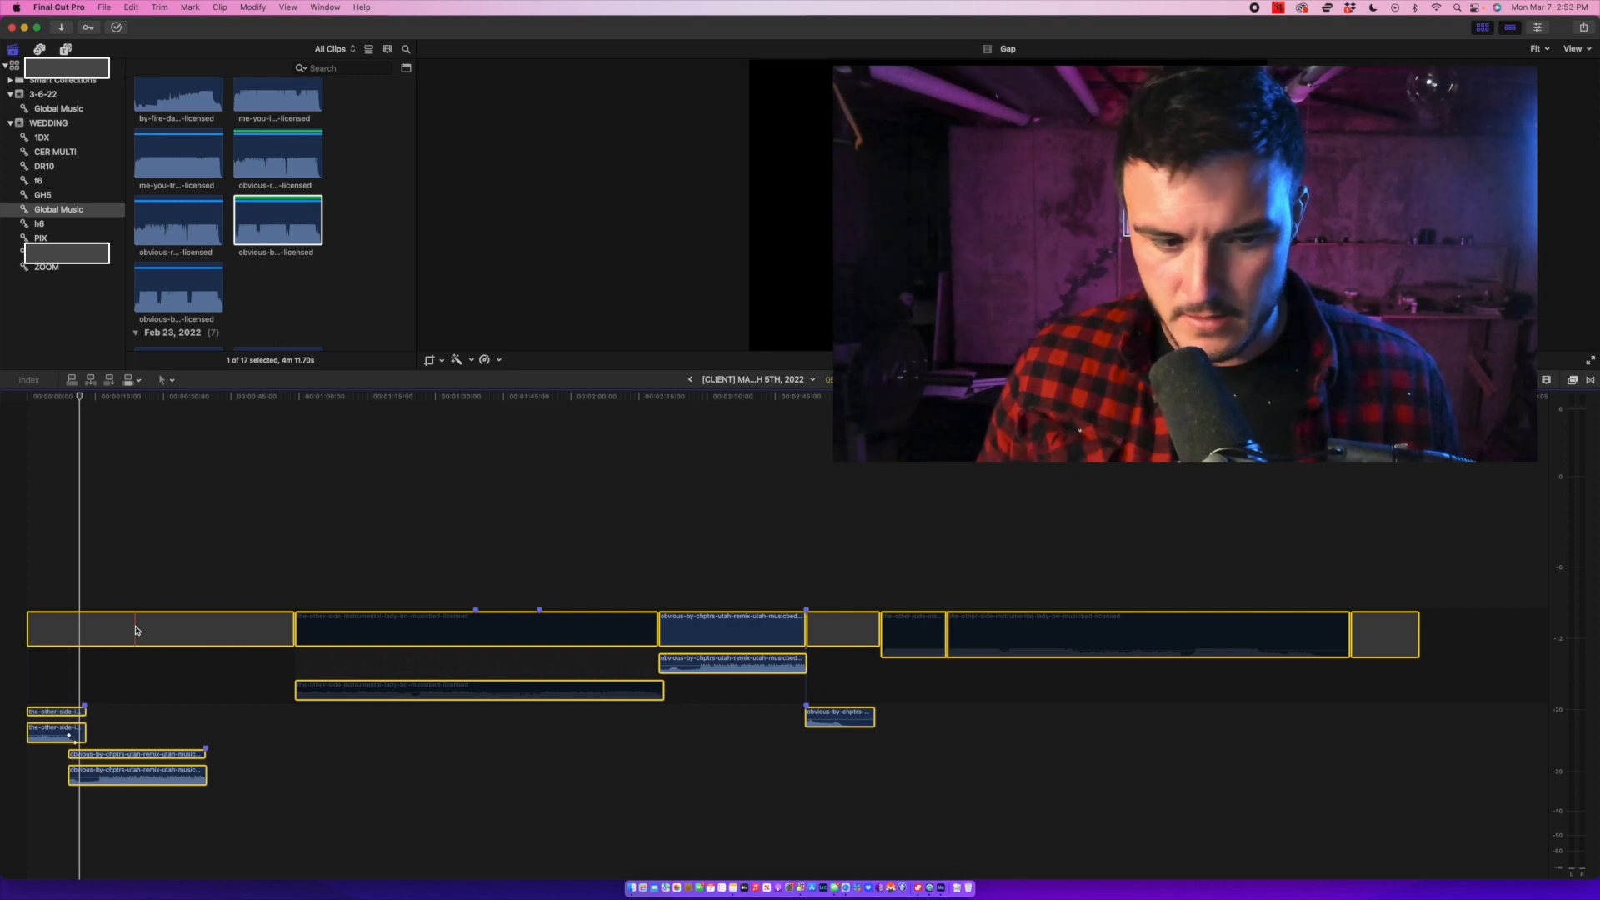
# Enable the disabled middle The Other Side clip with its separate audio and place the playhead at about 1:09.
pyautogui.click(439, 510)
pyautogui.press('space')
pyautogui.click(338, 546)
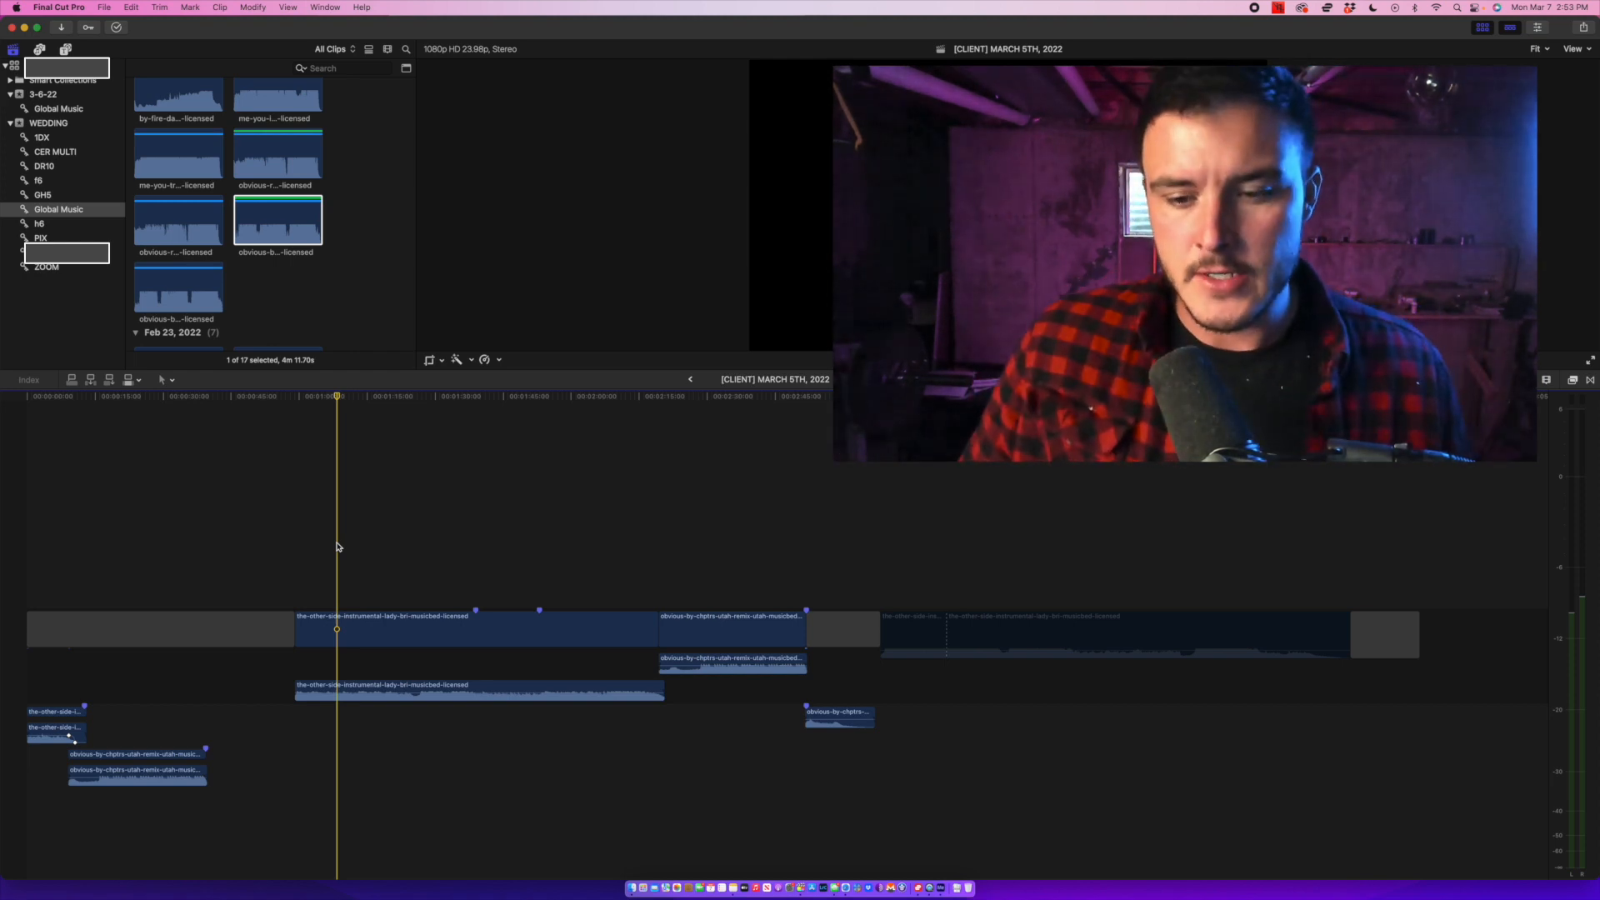
pyautogui.press('XF86AudioMute')
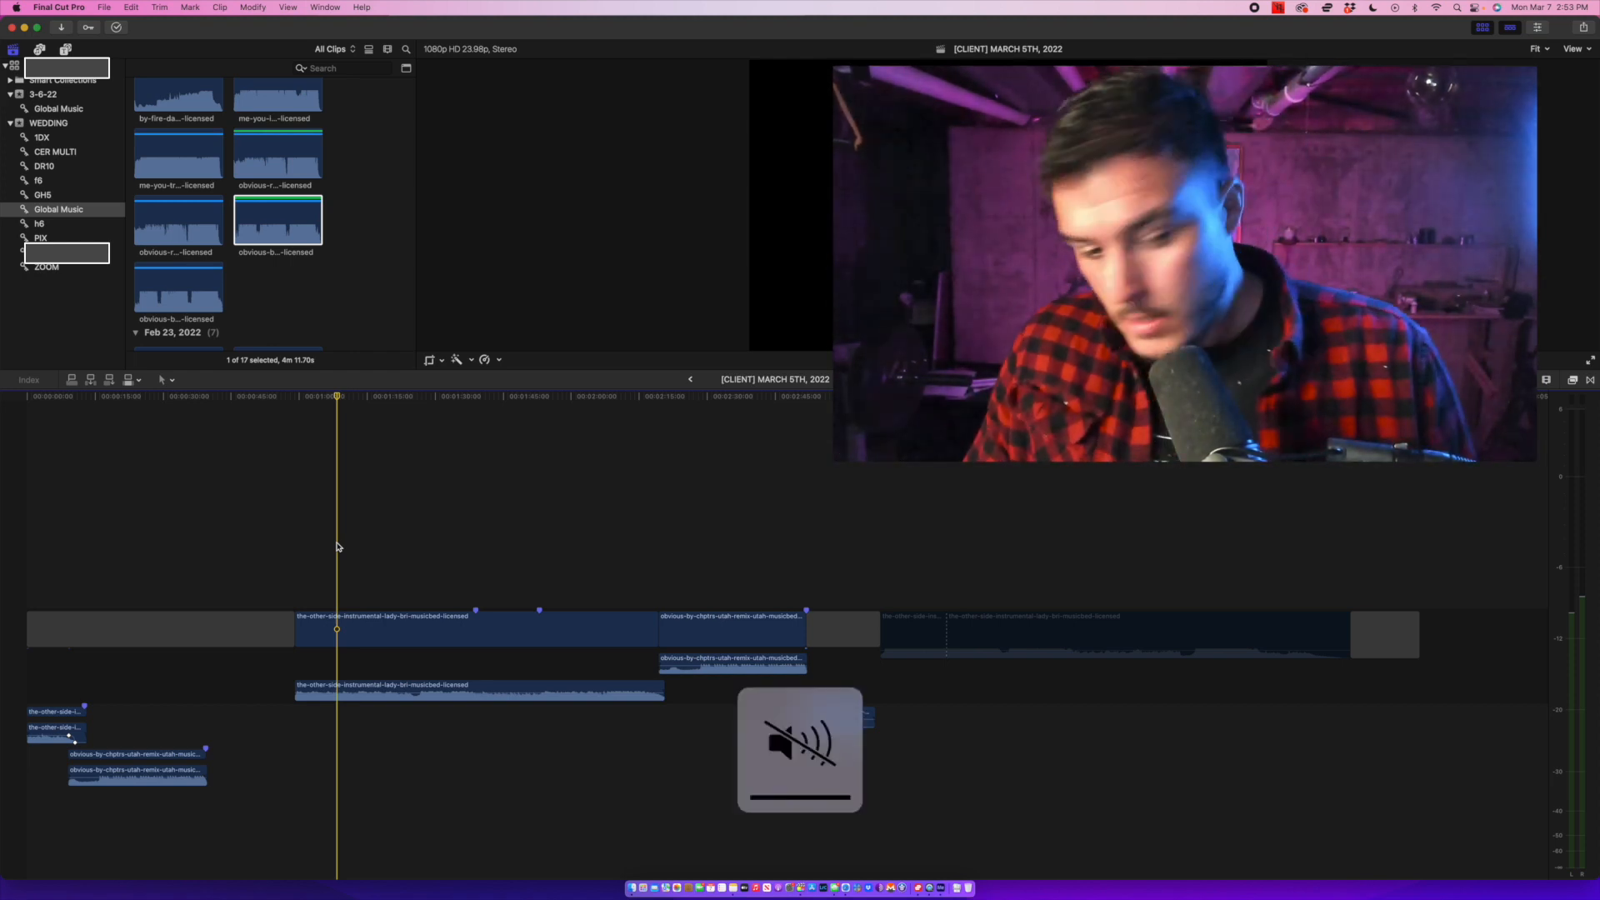
pyautogui.press('XF86AudioMute')
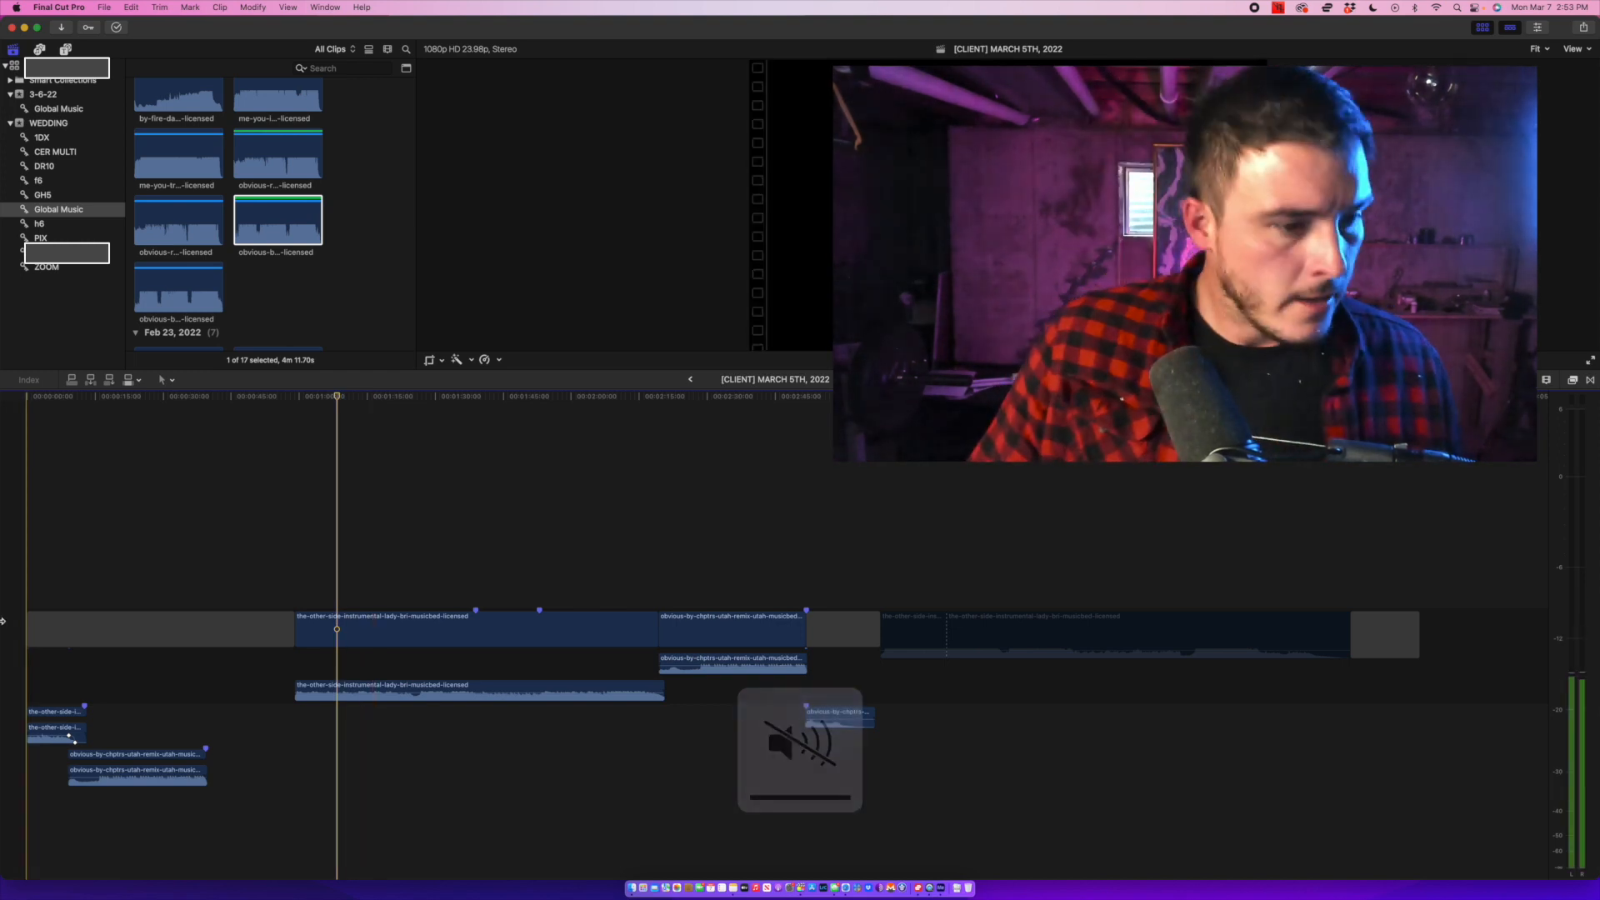
# Try enabling the two disabled The Other Side clips near the end of the project.
pyautogui.hscroll(1, 293, 583)
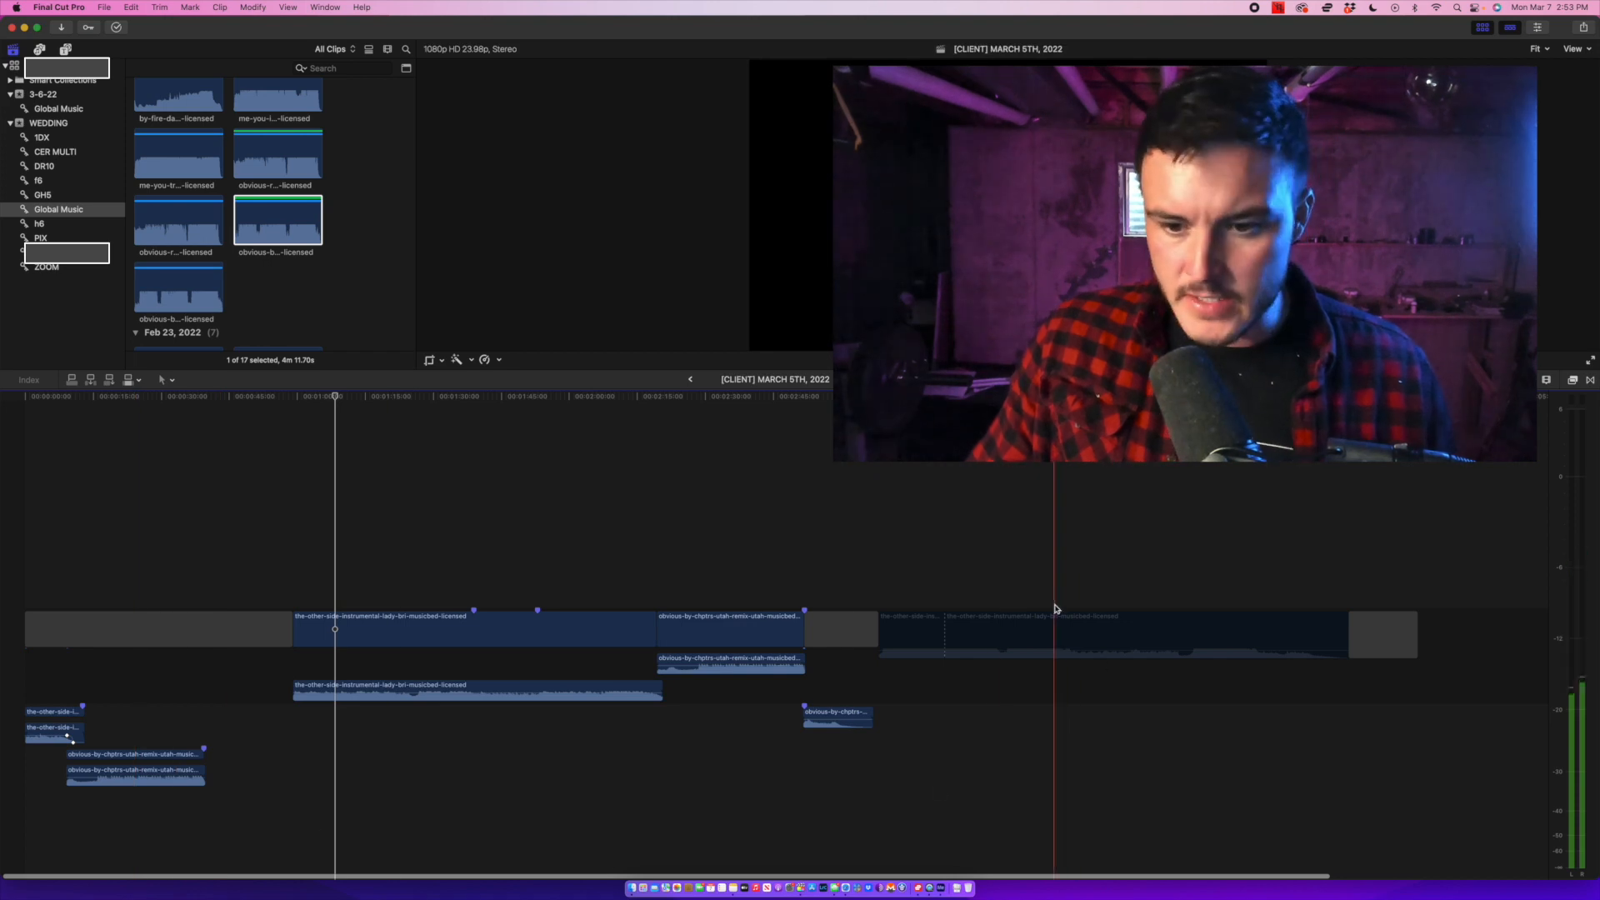
pyautogui.click(1042, 638)
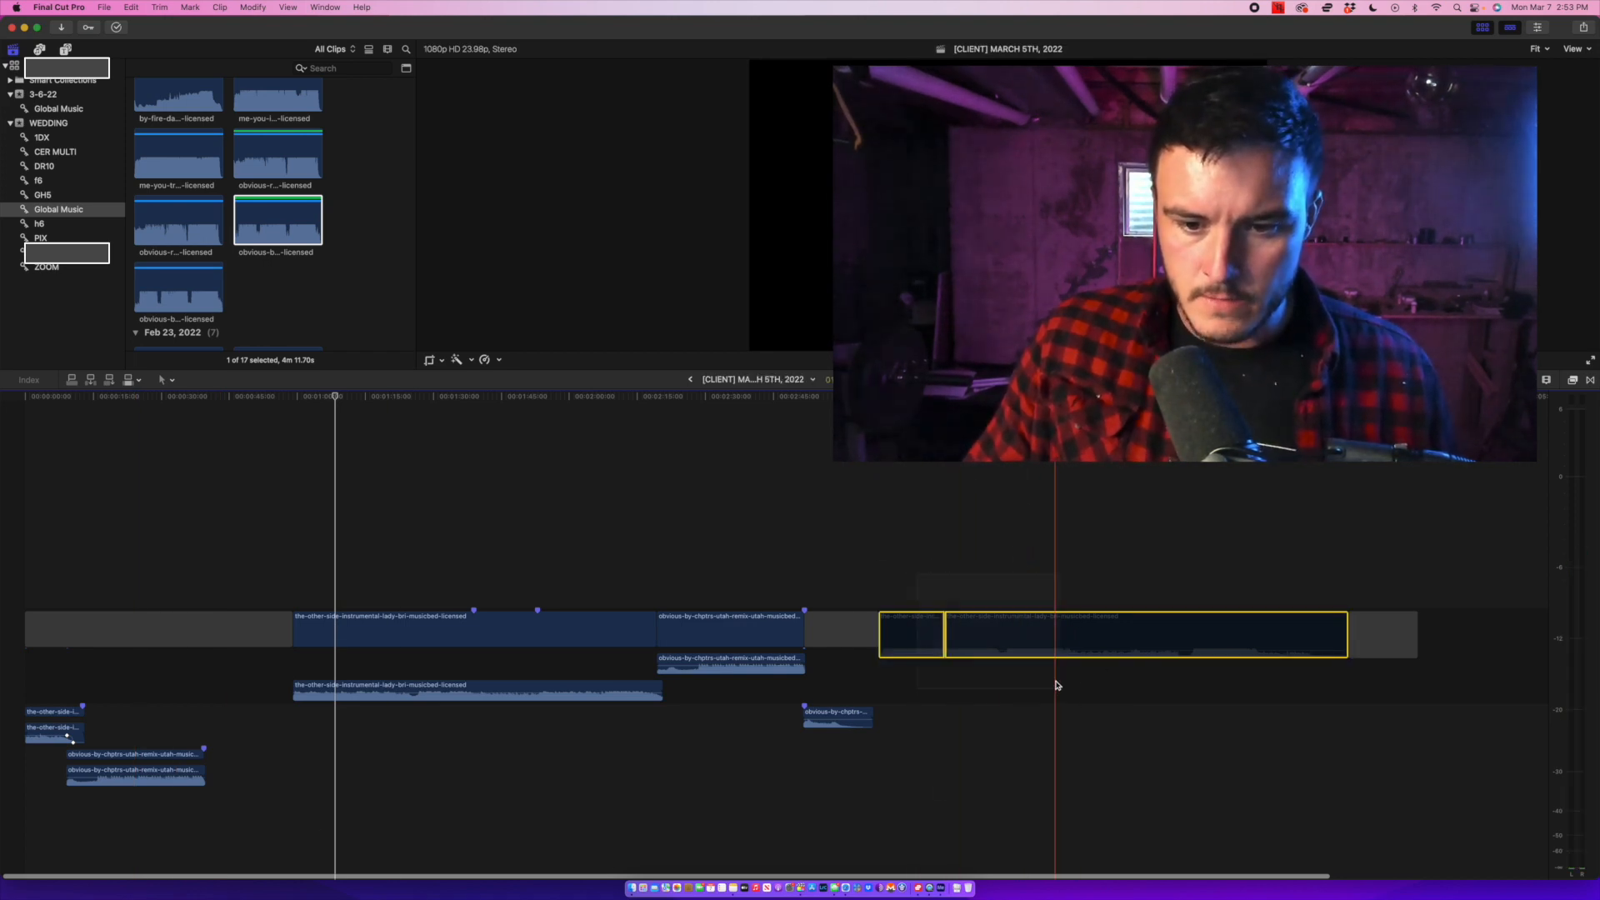
pyautogui.press('v')
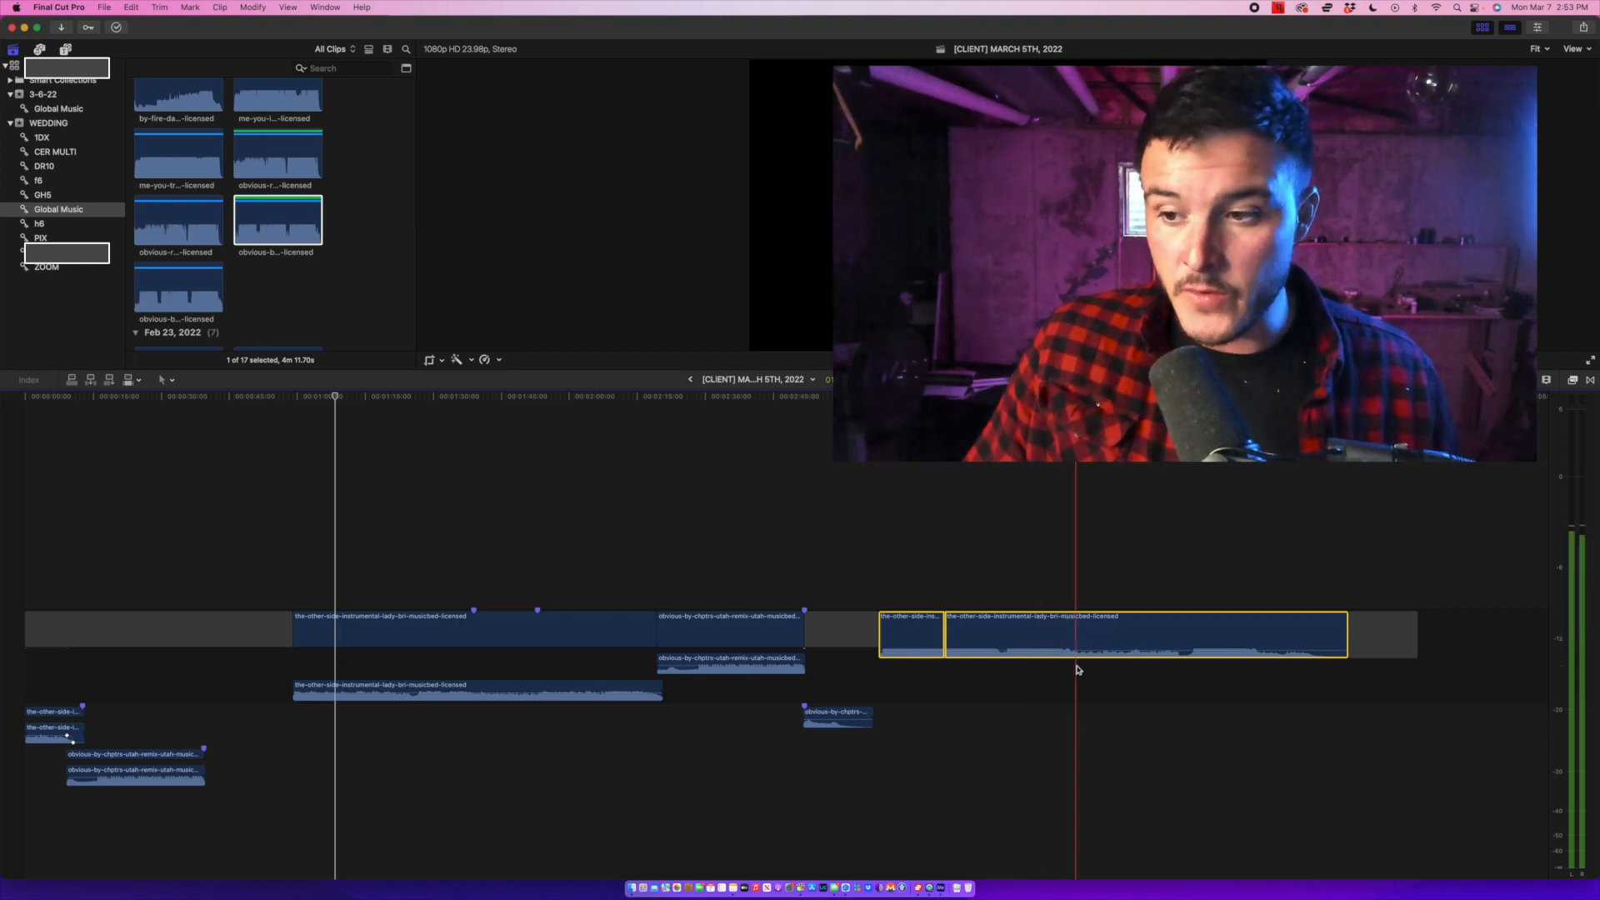
pyautogui.press('v')
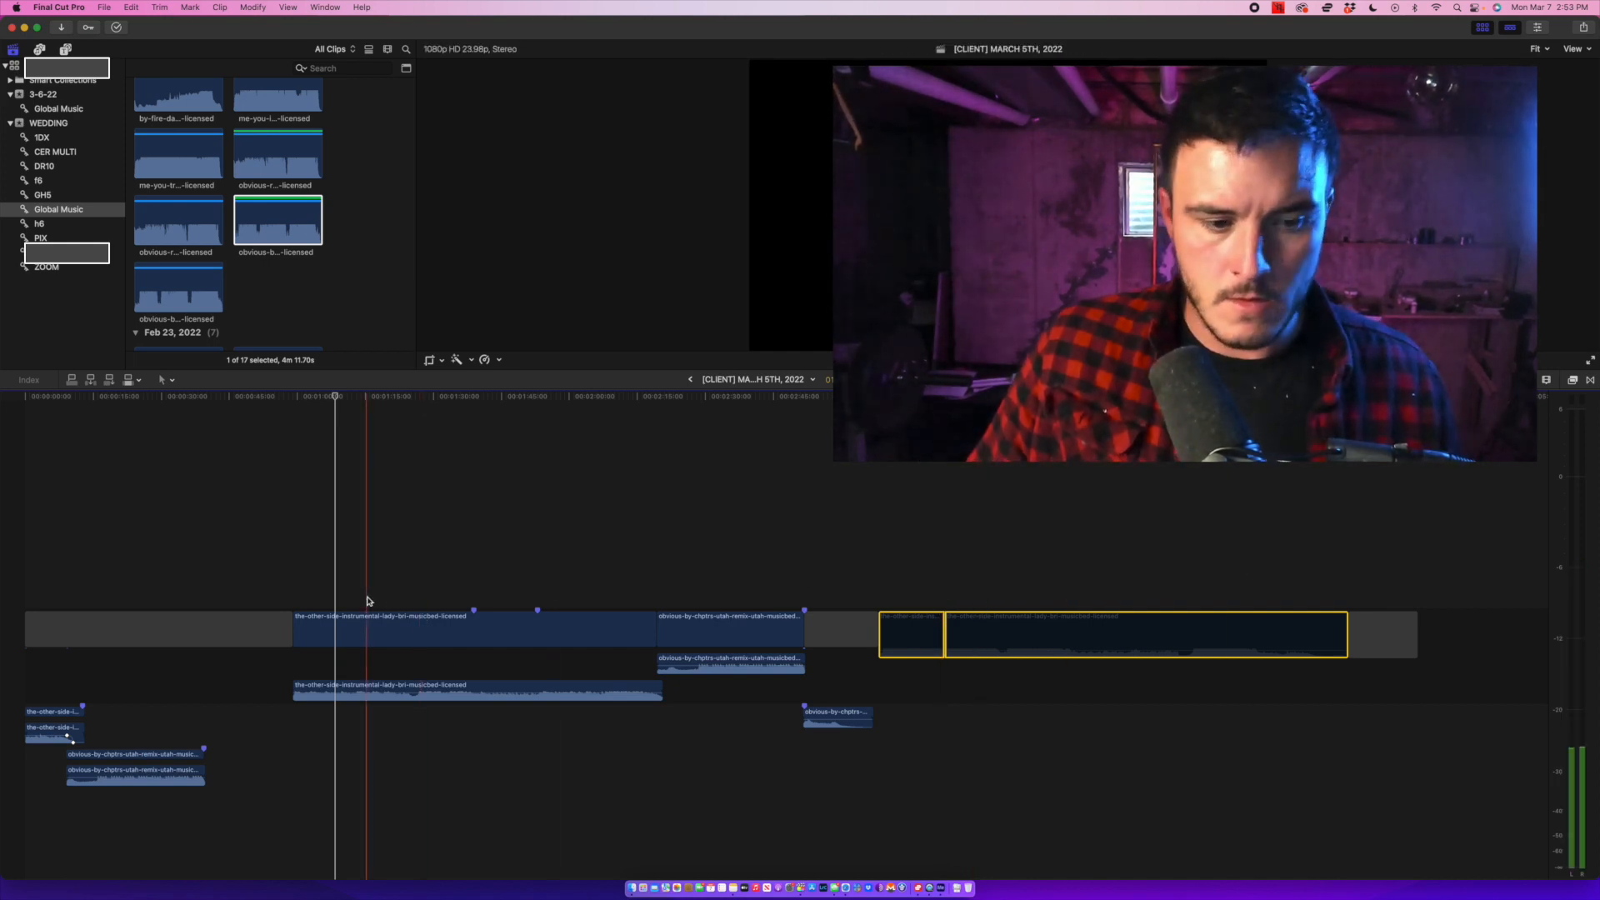
# Play the sequence from the beginning through the transition into the obvious remix.
pyautogui.click(115, 575)
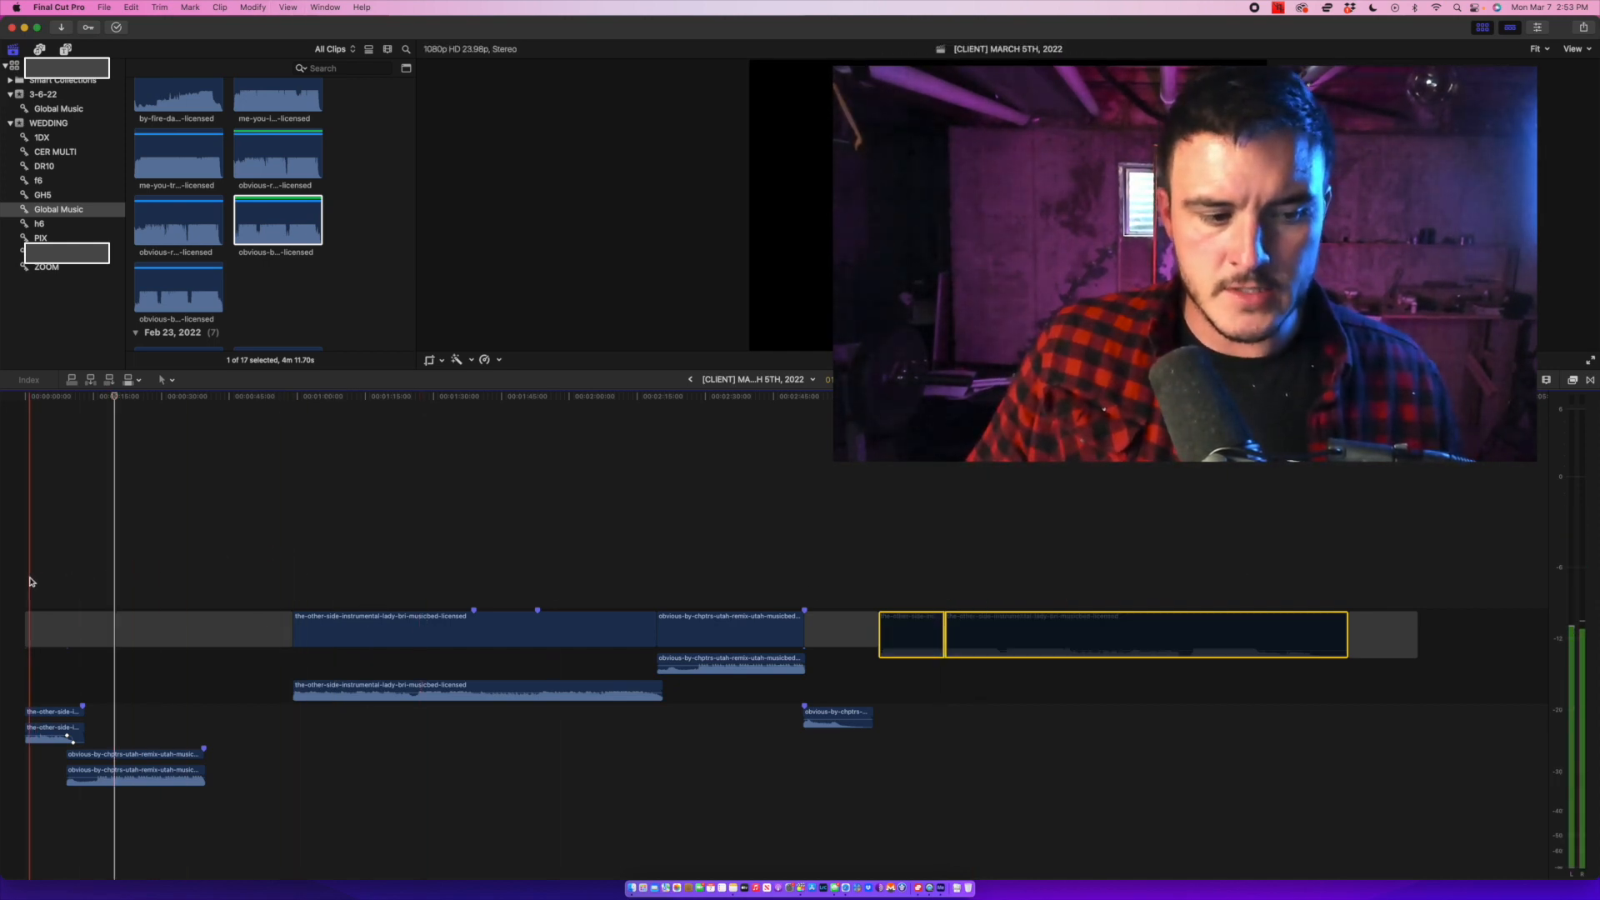
pyautogui.press('space')
pyautogui.press('XF86AudioRaiseVolume')
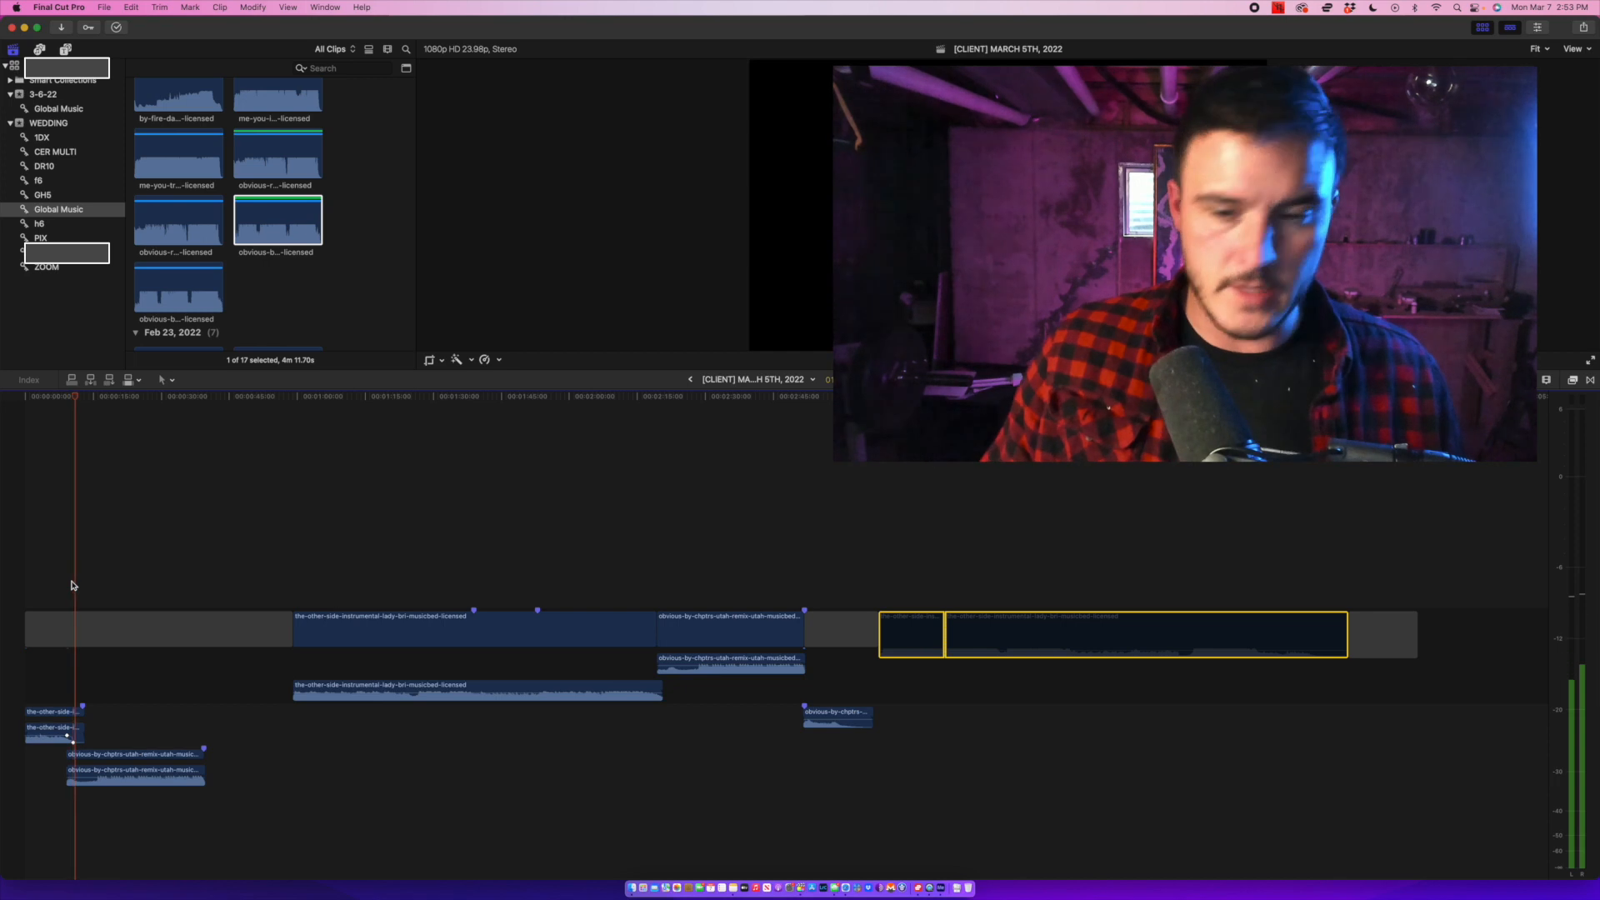
pyautogui.press('space')
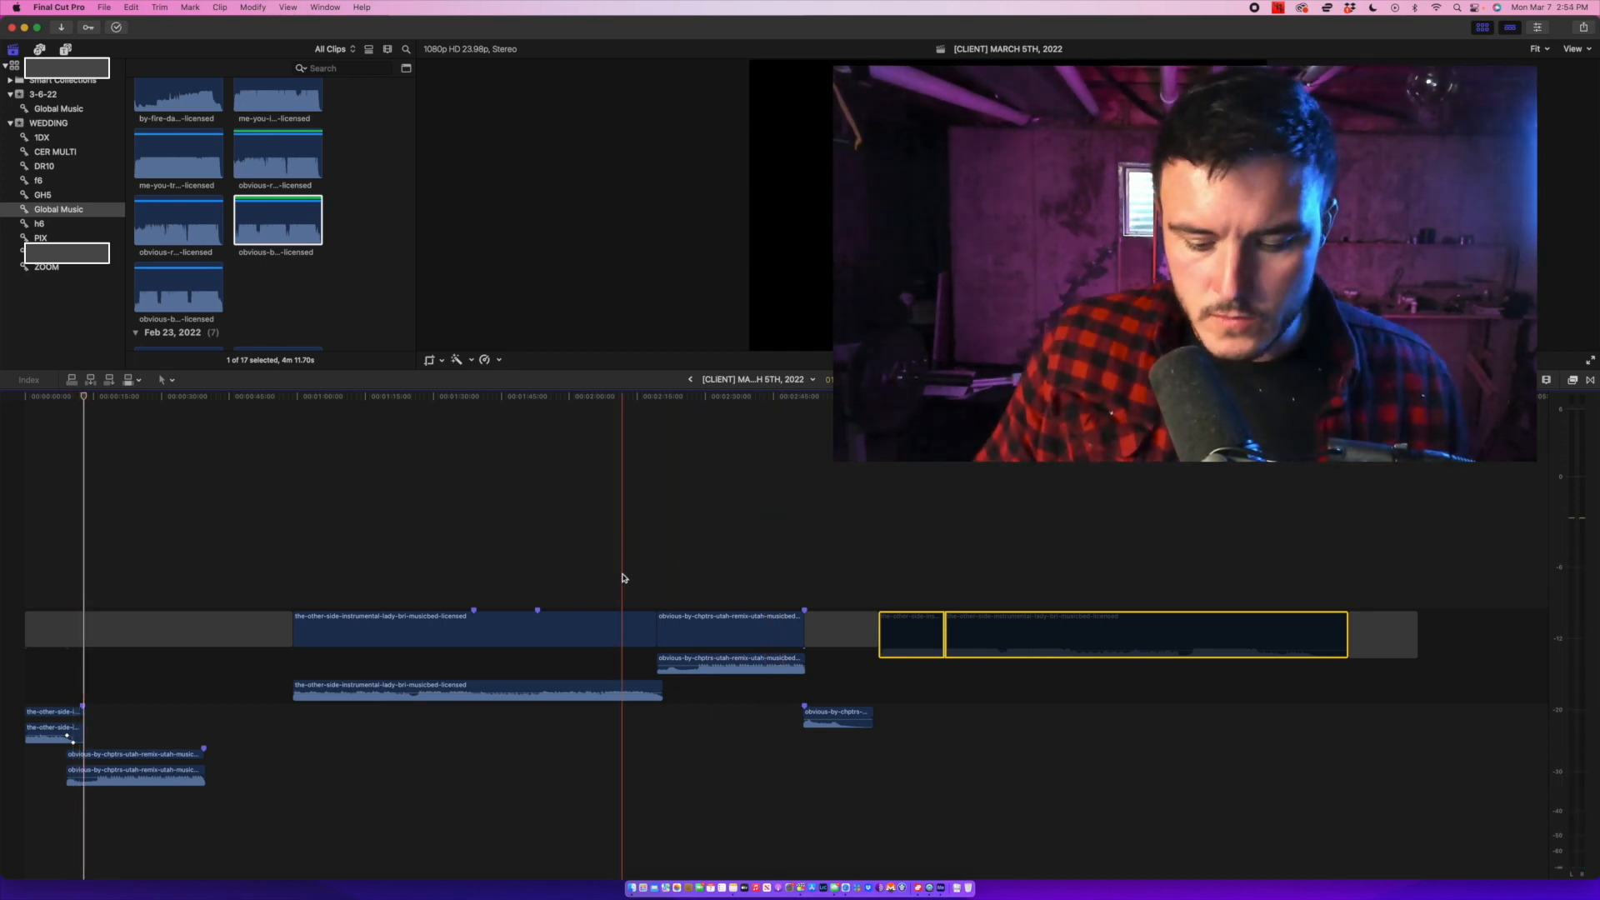
# Play the middle The Other Side clip past its marker near 1:40 to find a suitable cut point.
pyautogui.press('XF86AudioMute')
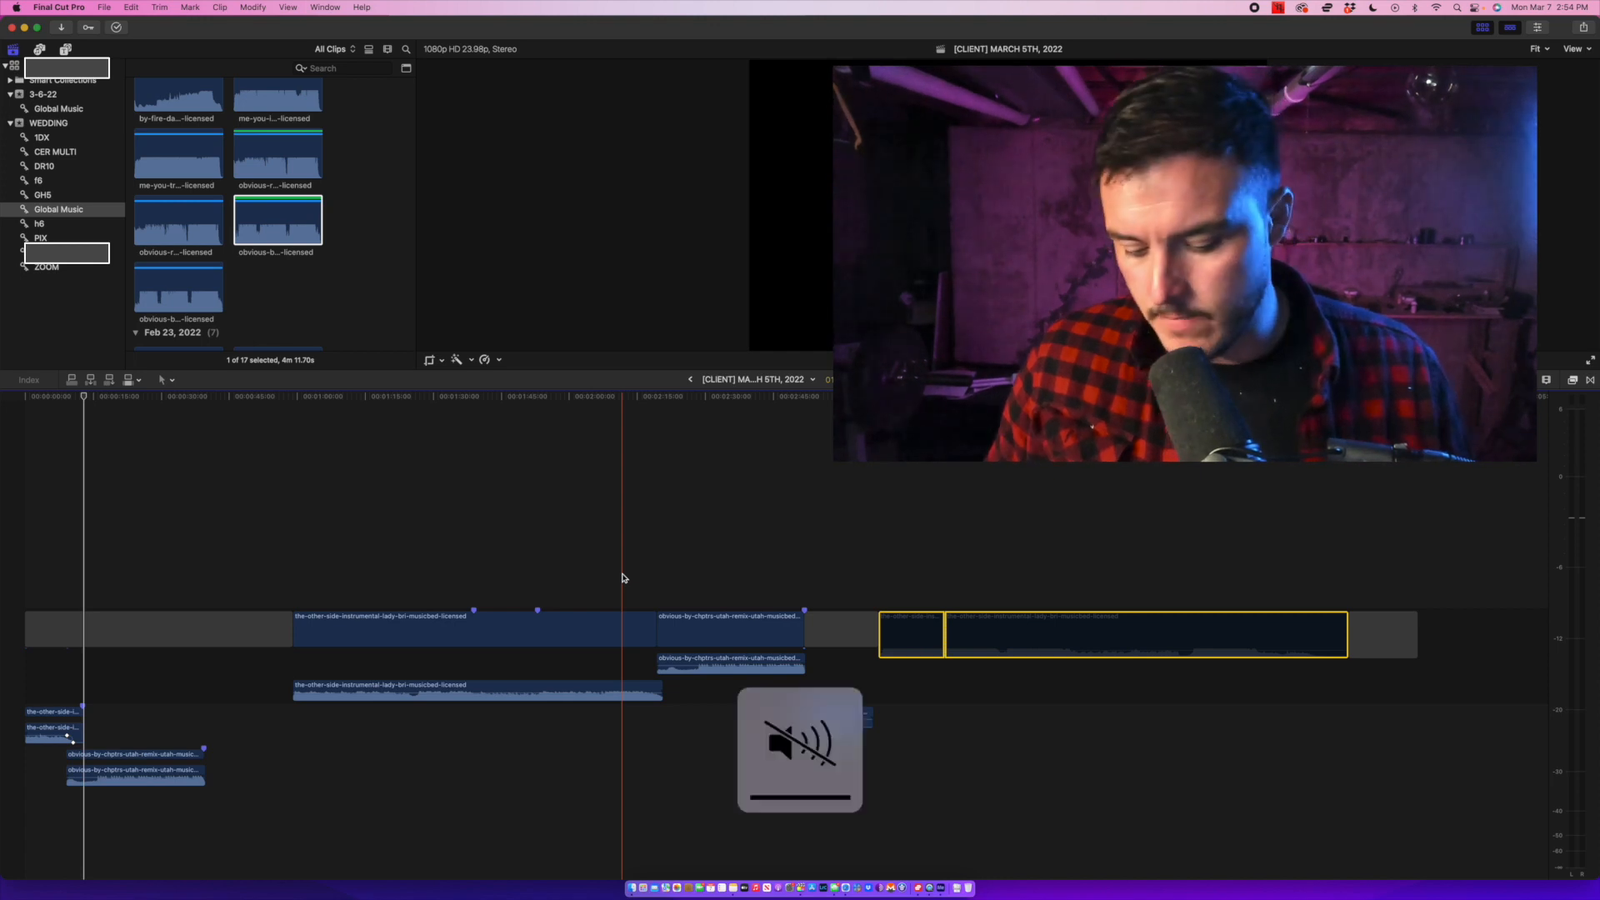
pyautogui.press('XF86AudioMute')
pyautogui.press('space')
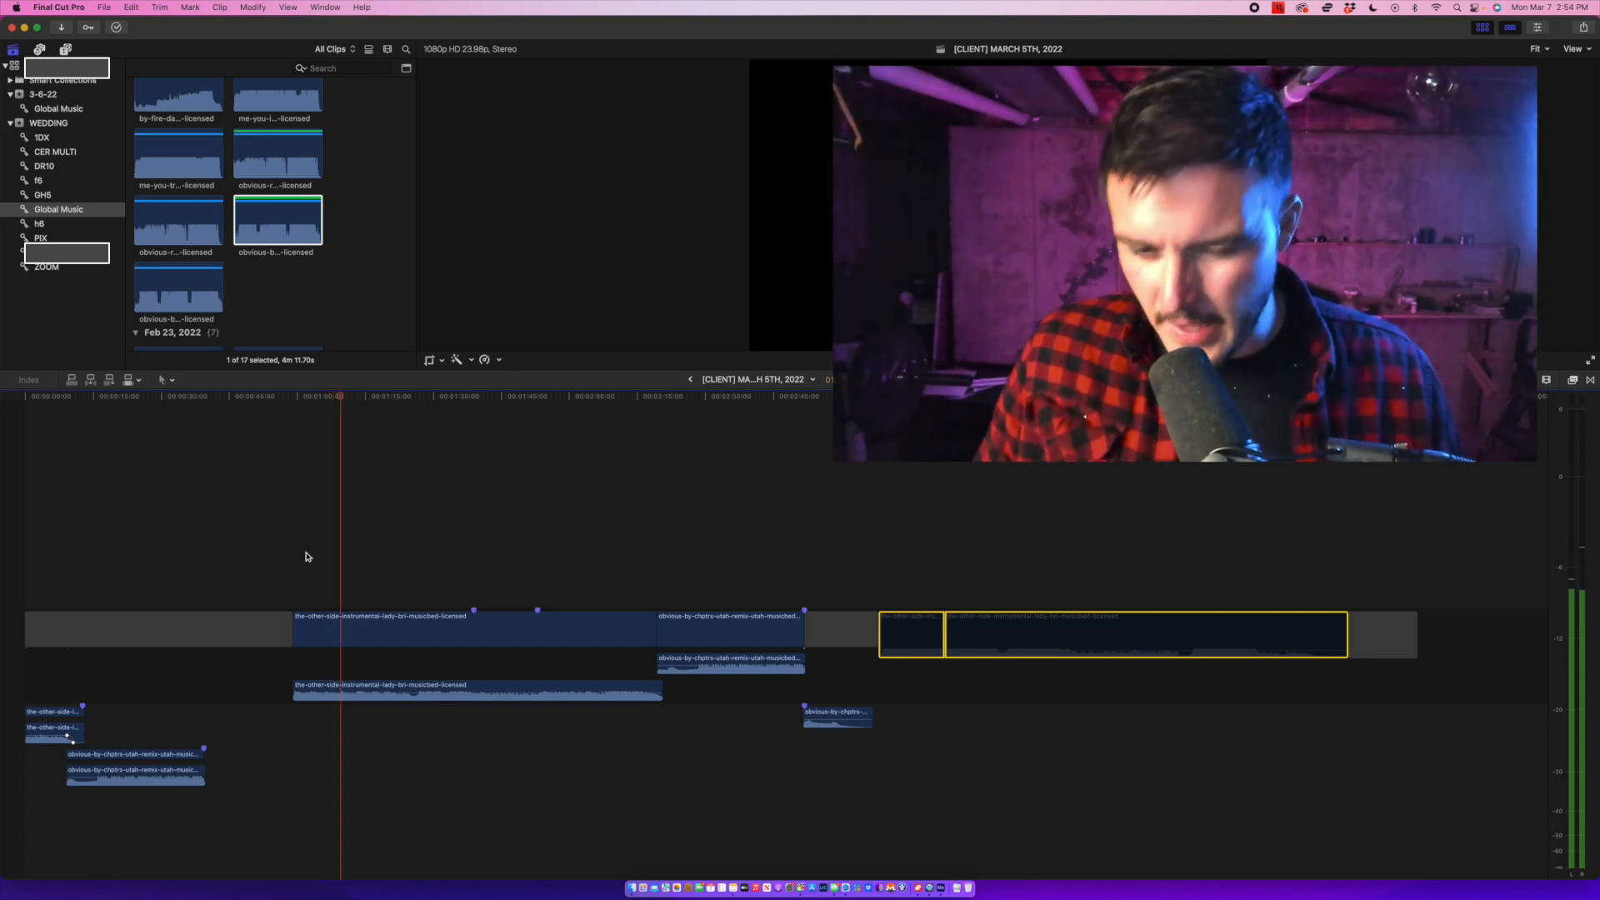
pyautogui.press('XF86AudioLowerVolume')
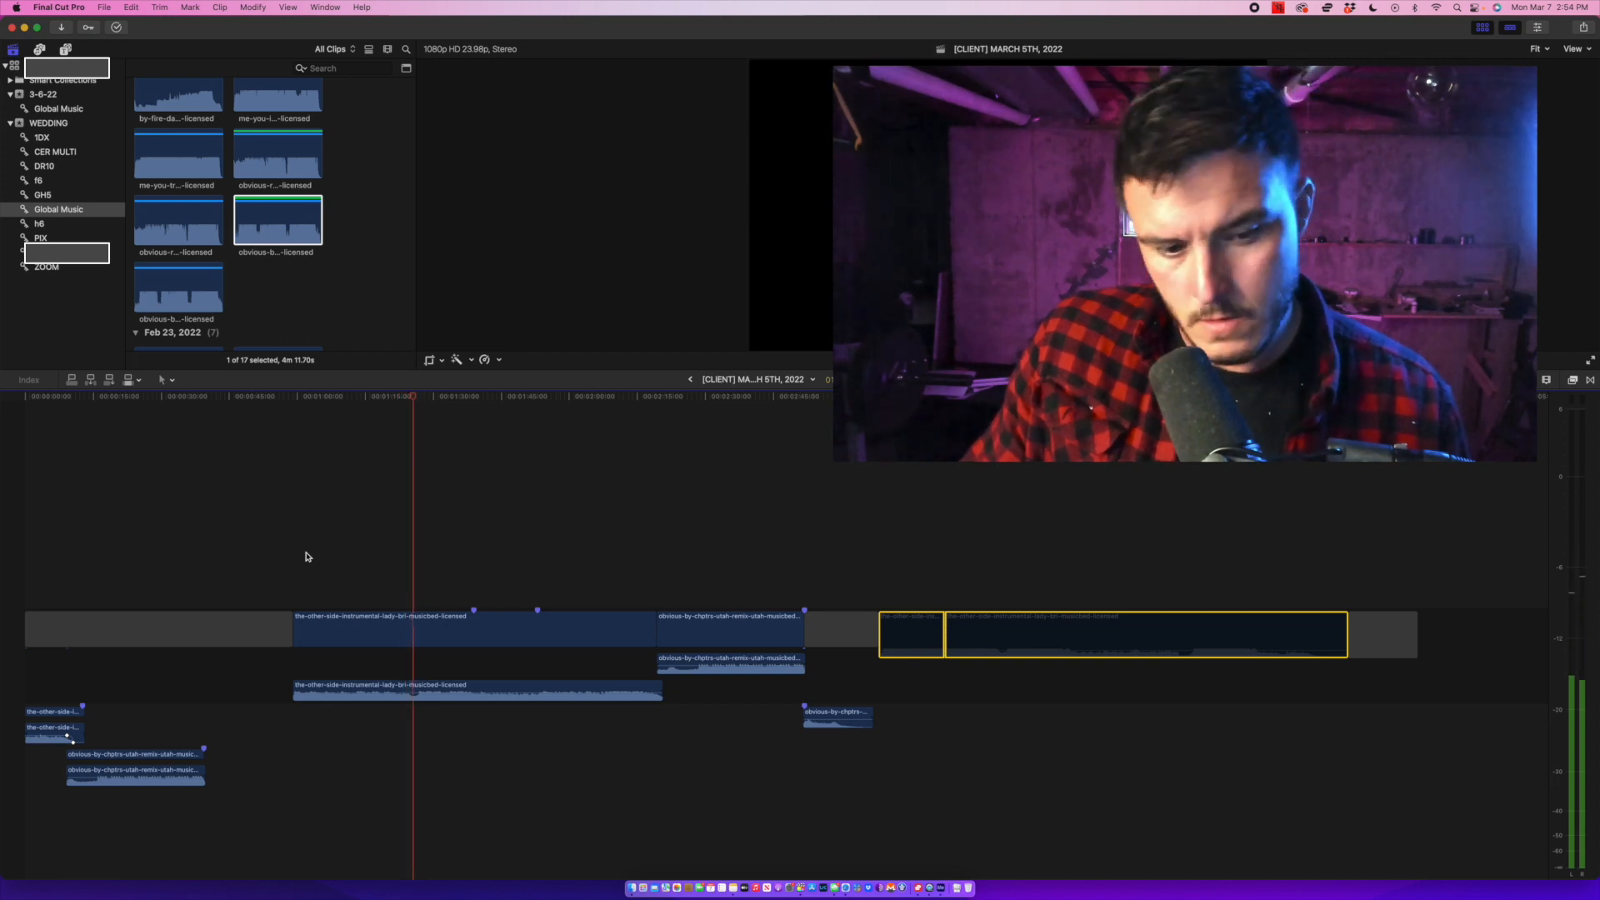
pyautogui.press('XF86AudioLowerVolume')
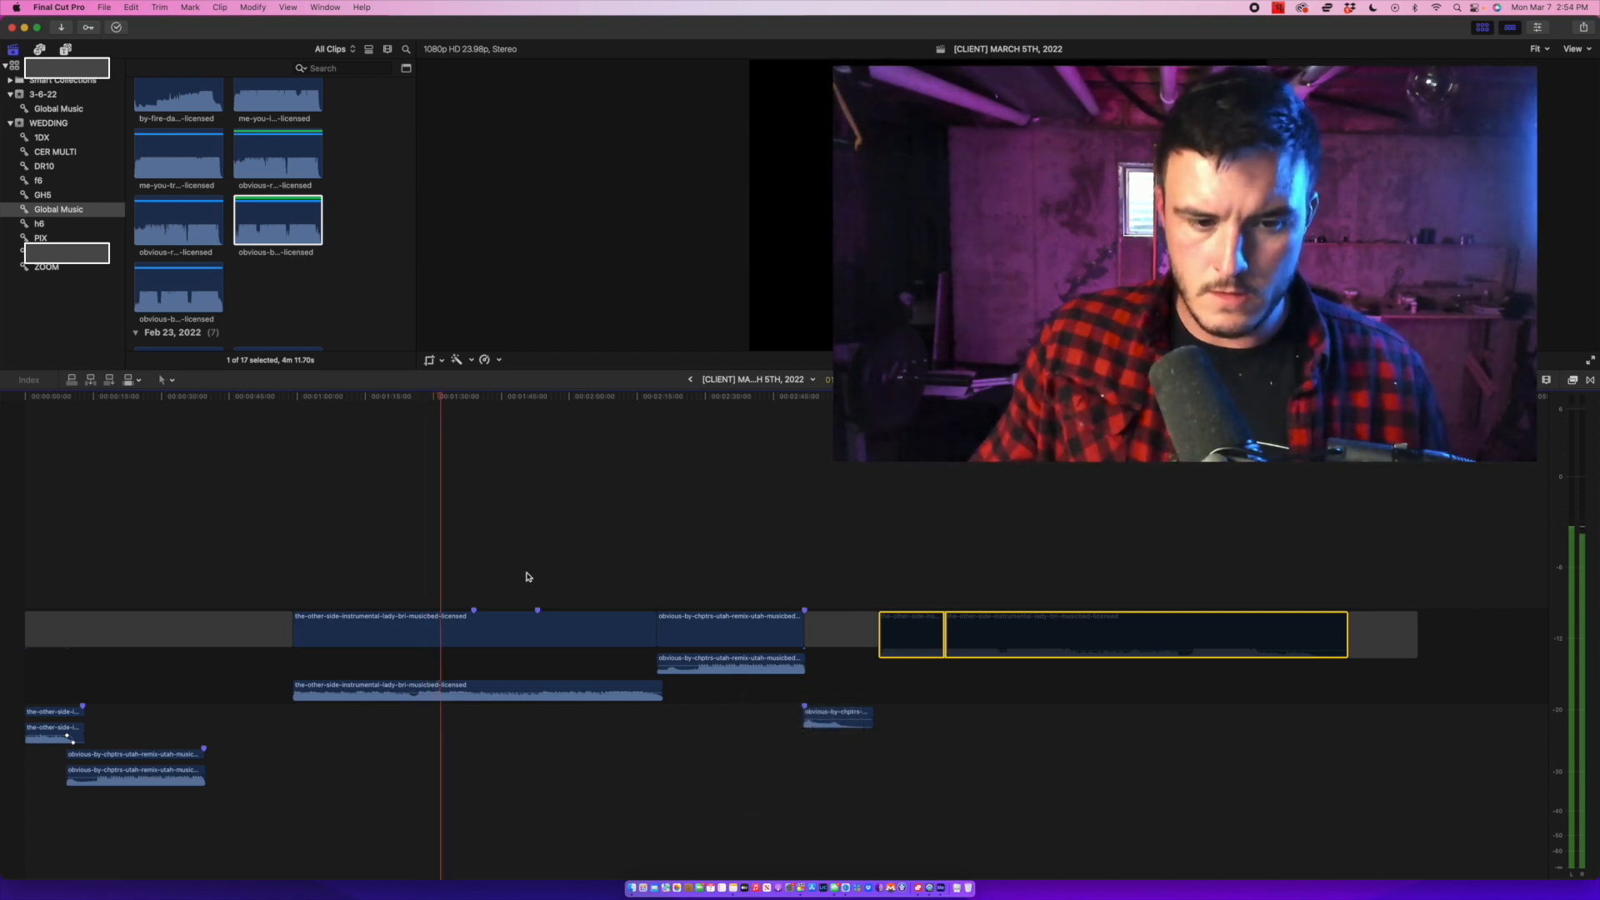
pyautogui.press('s')
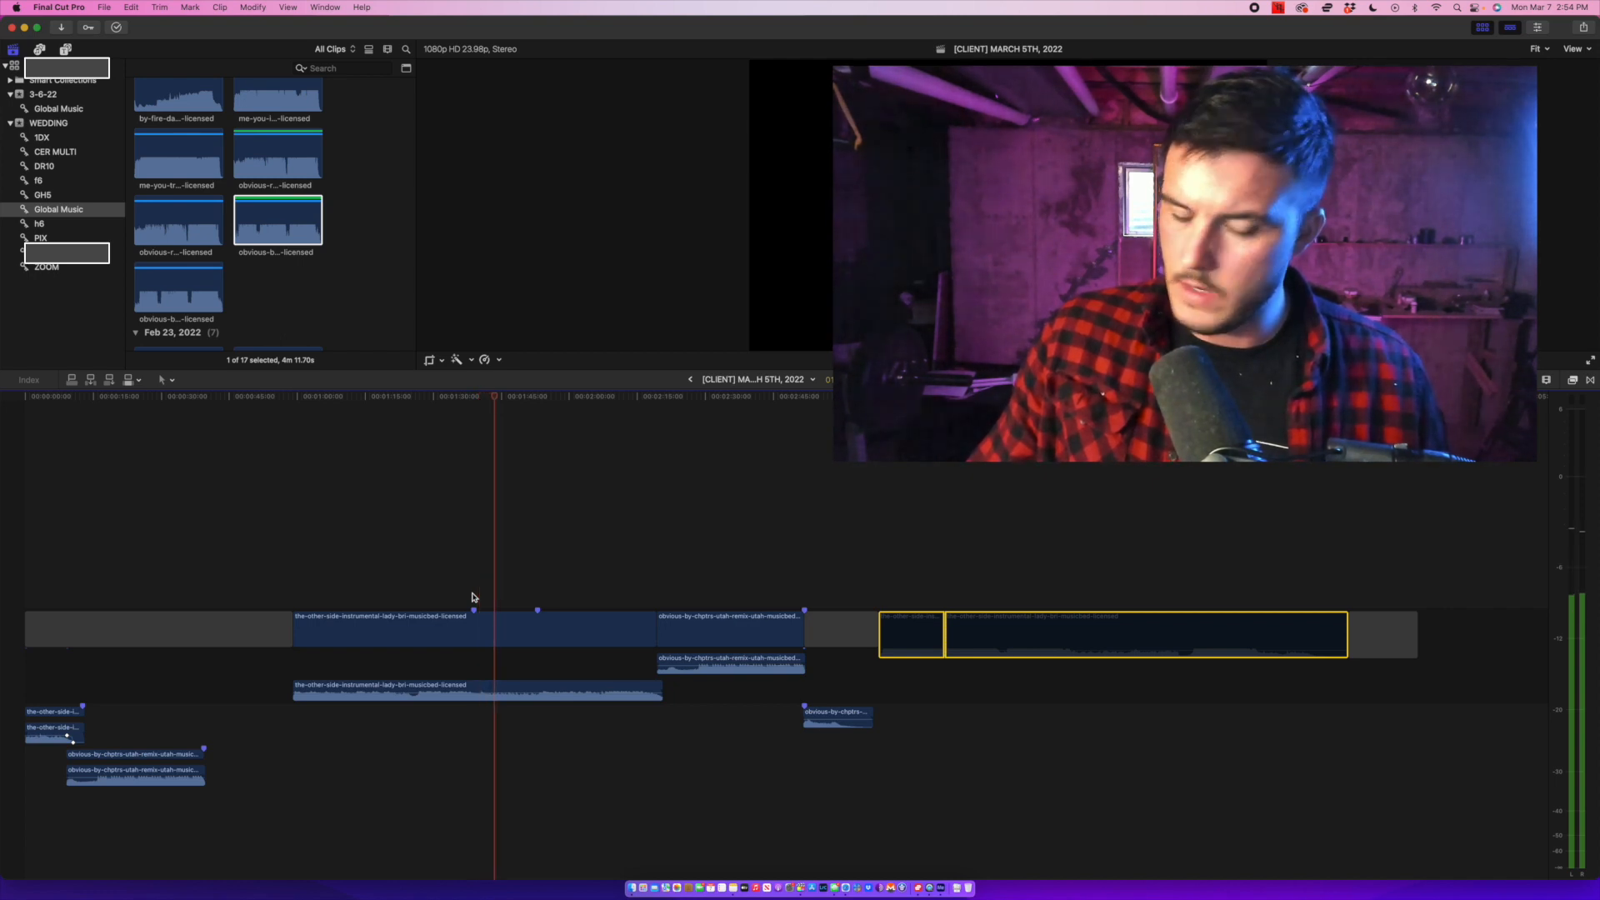
pyautogui.press('space')
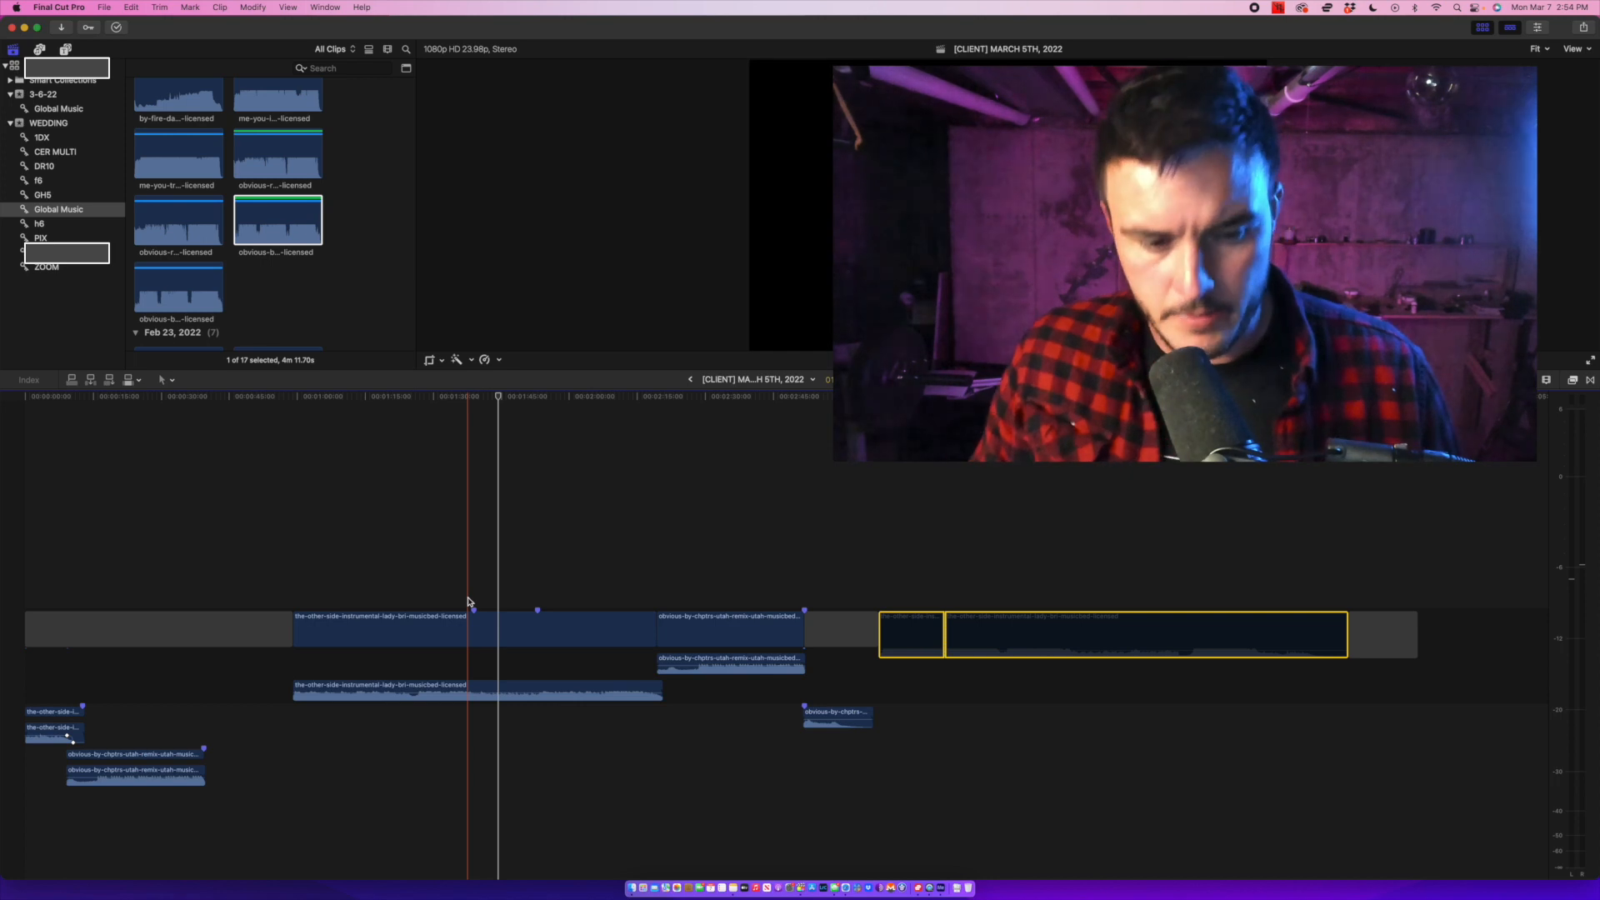
pyautogui.press('space')
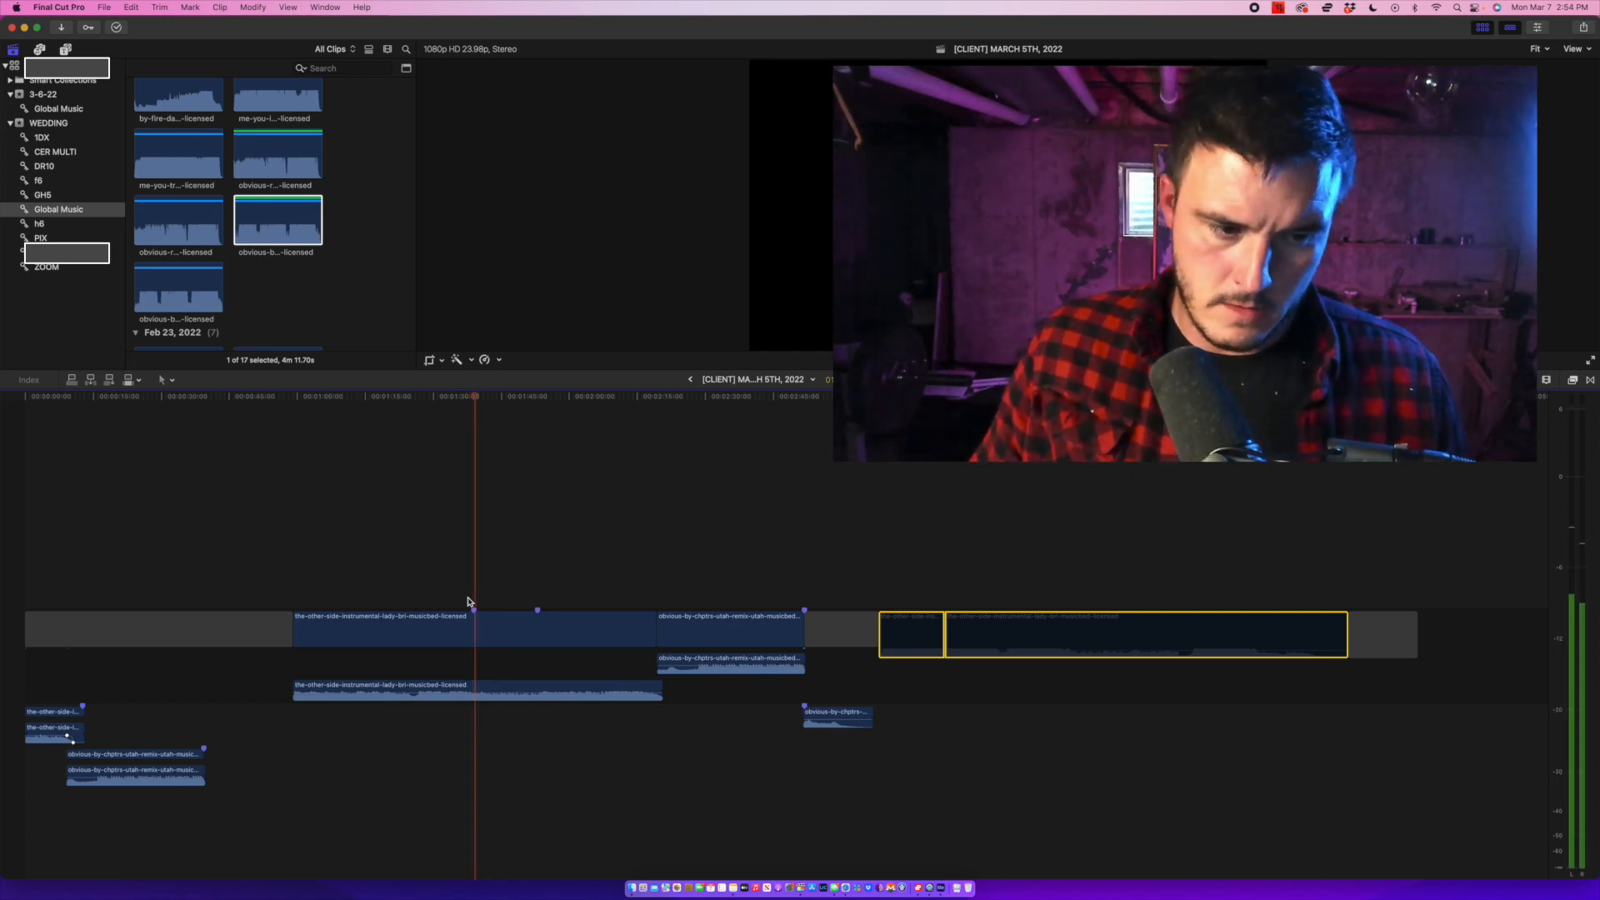
pyautogui.press('space')
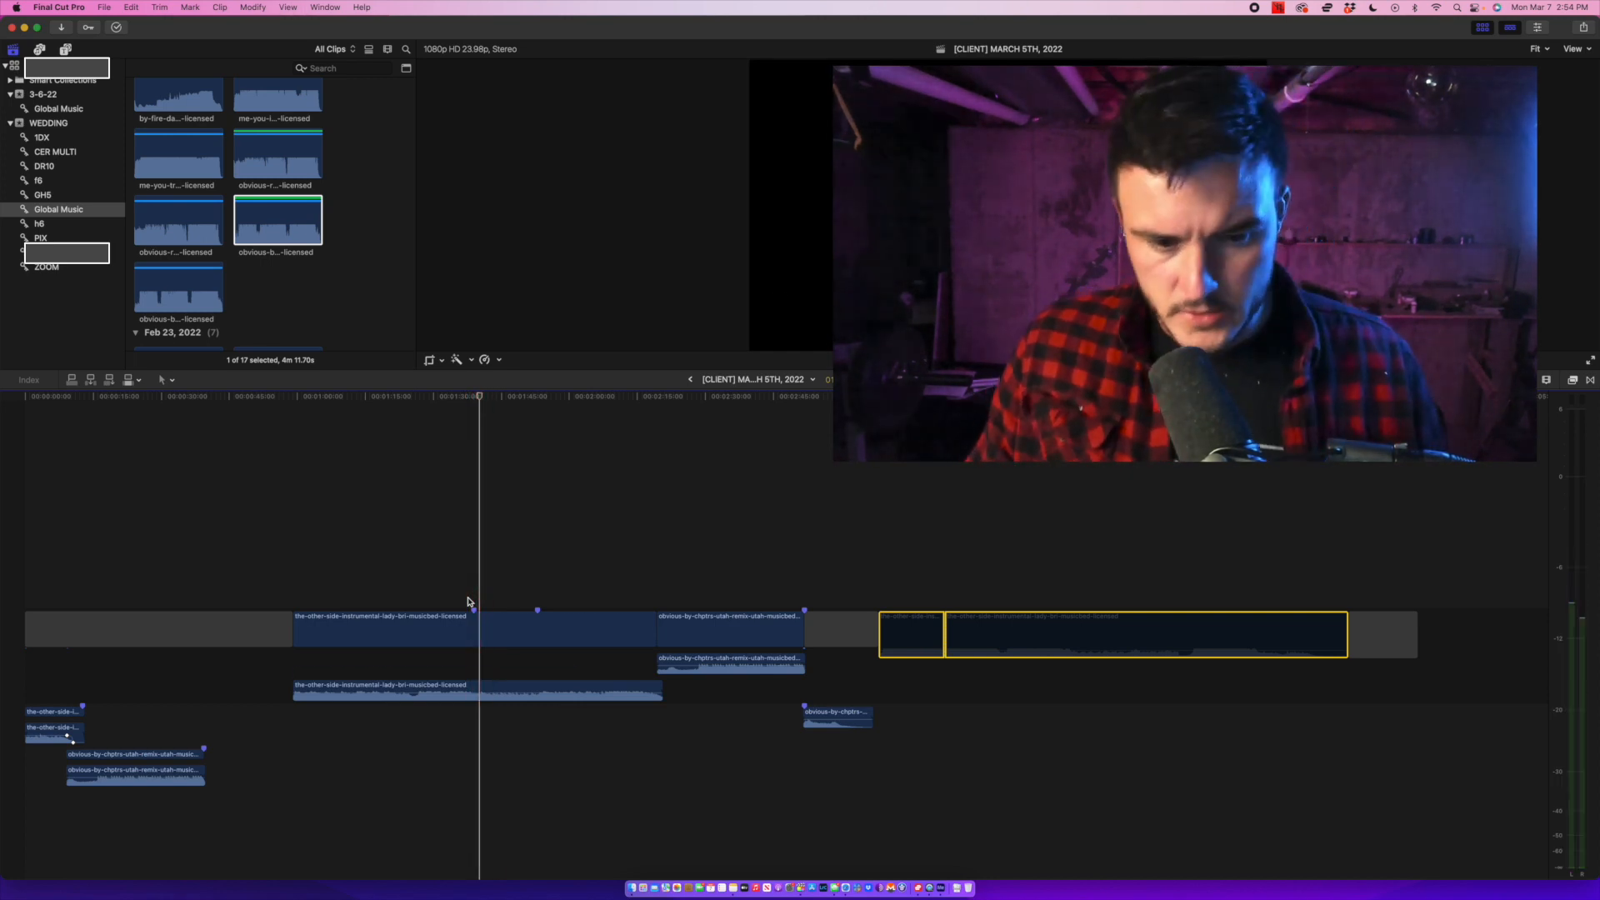
# Split the middle The Other Side clip at about 1:41 and place a copy of its second half at about 48 seconds.
pyautogui.press('super+b')
pyautogui.moveTo(525, 630); pyautogui.dragTo(304, 725)
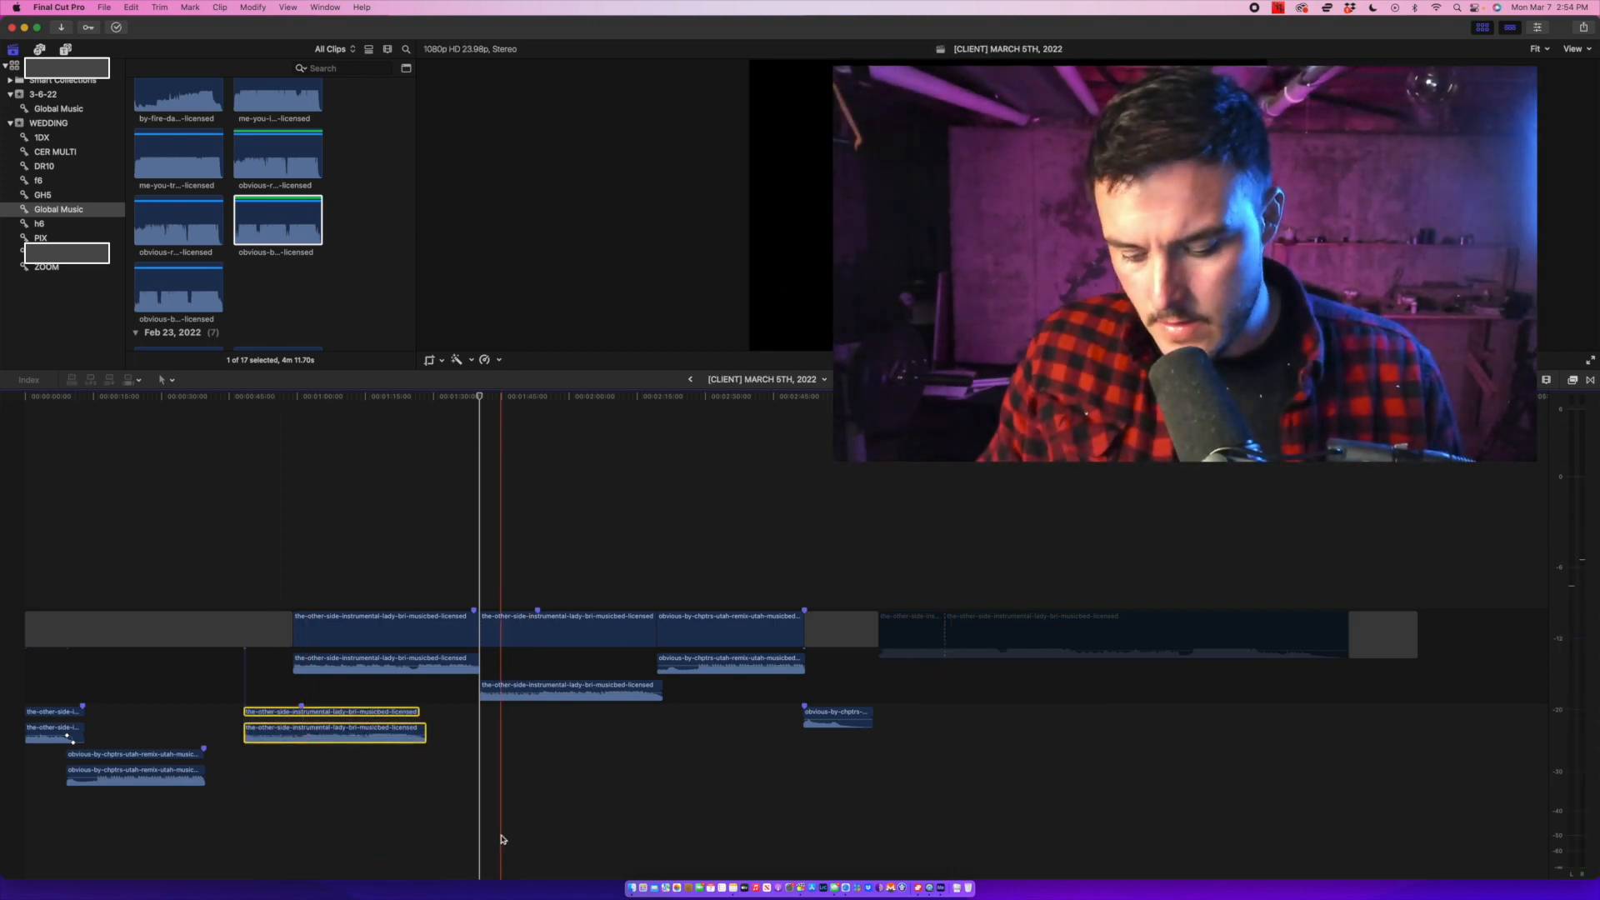
pyautogui.press('XF86AudioMute')
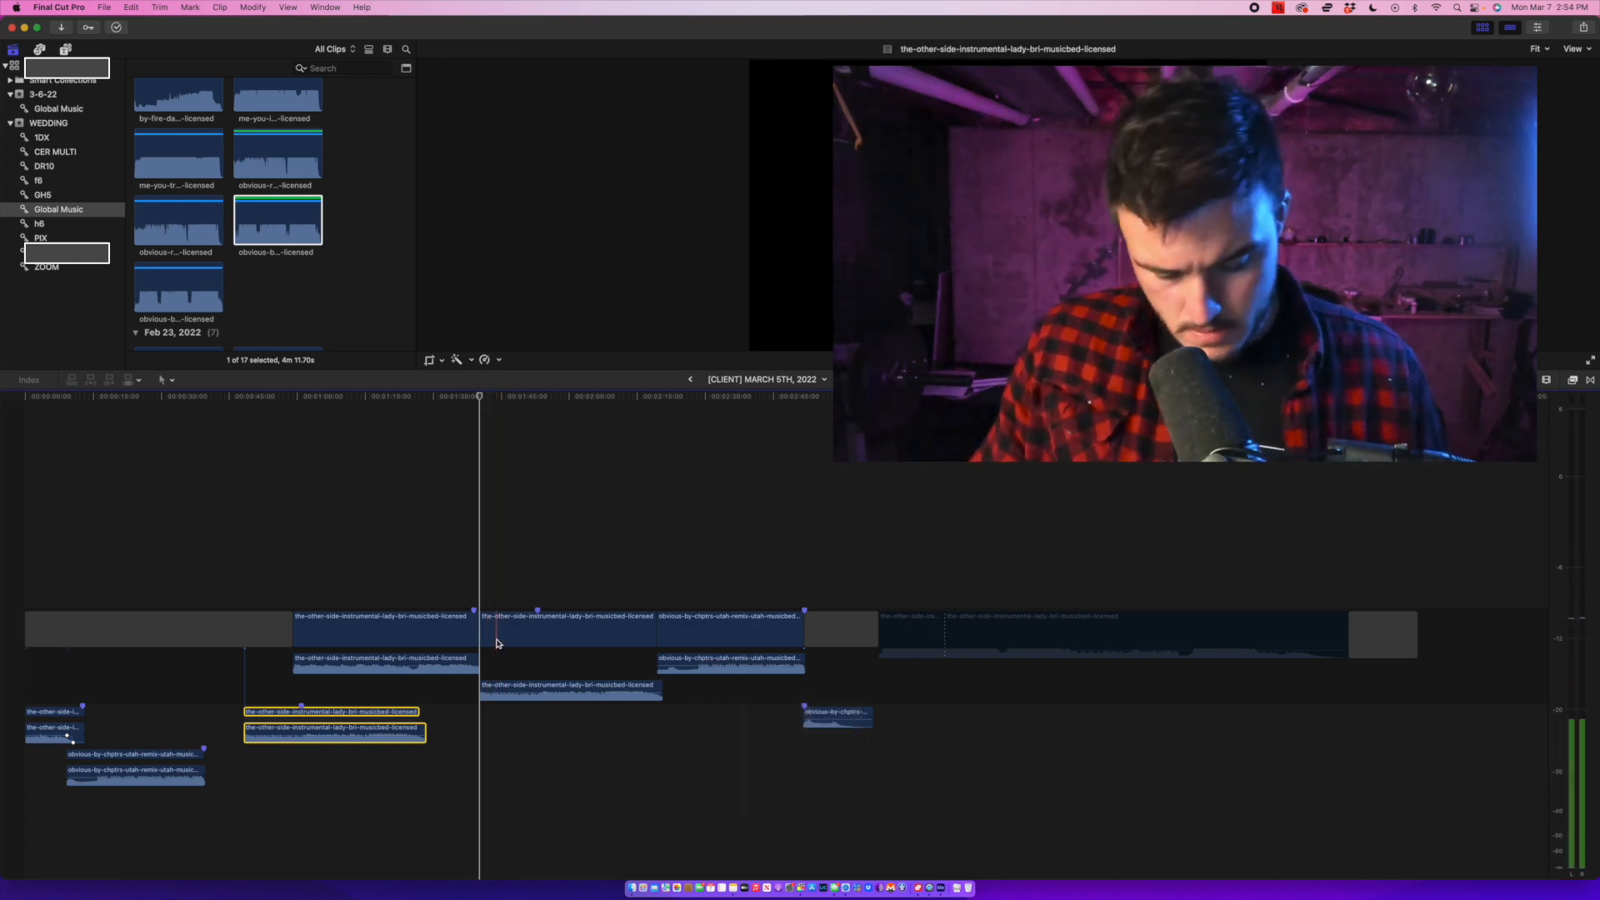
# Try placing further copies of The Other Side's second half at about 2:04 and 3:06.
pyautogui.press('super+v')
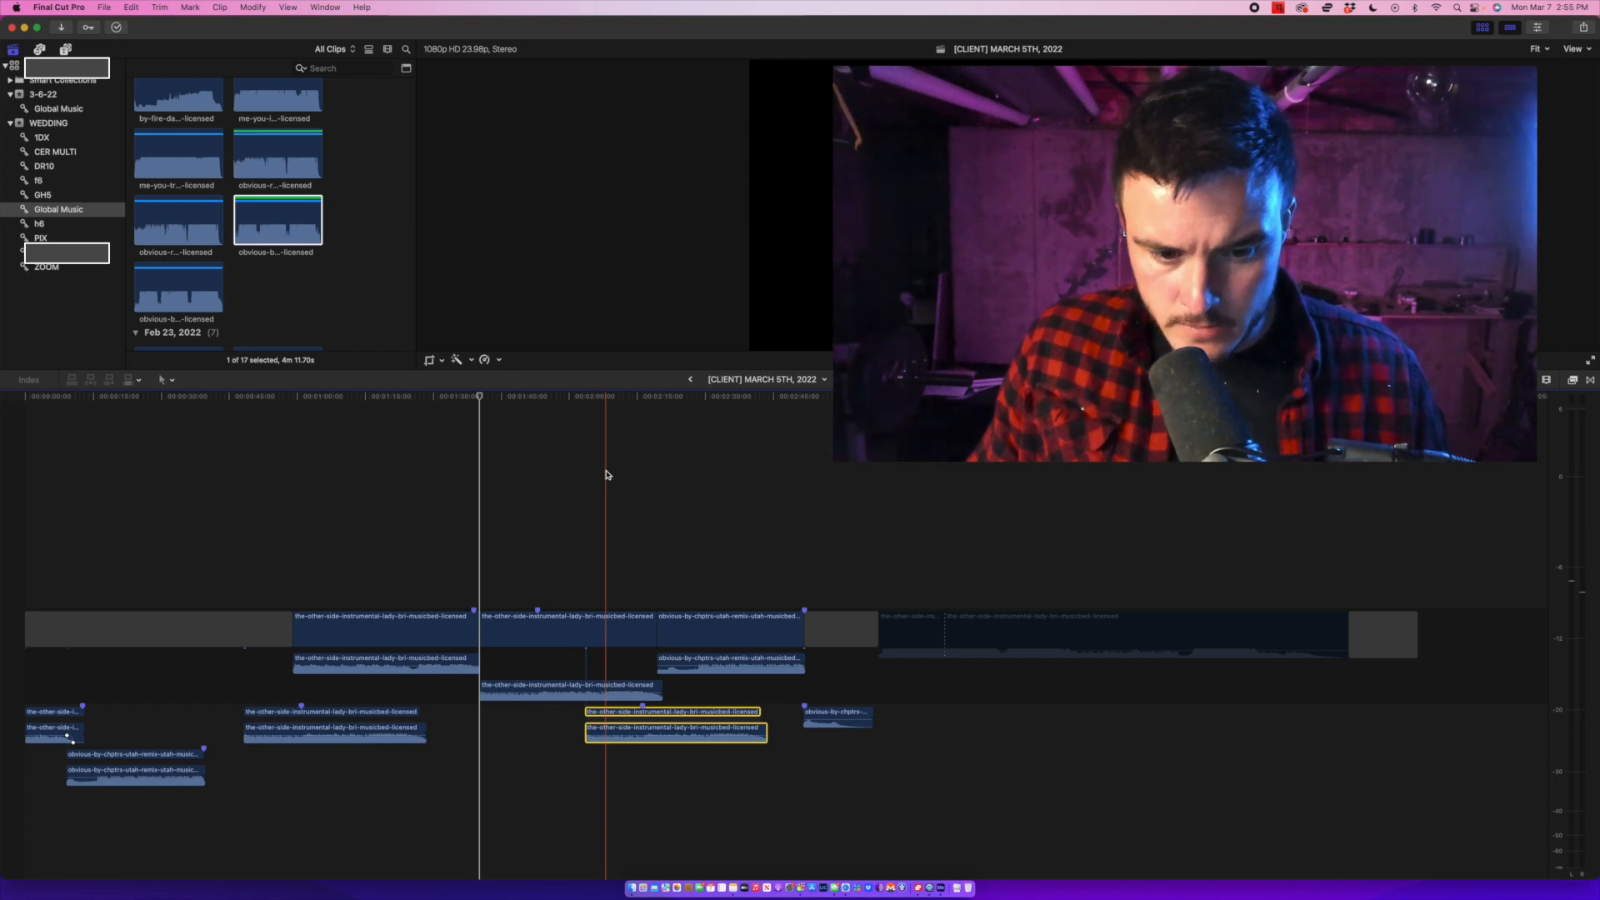
pyautogui.press('Delete')
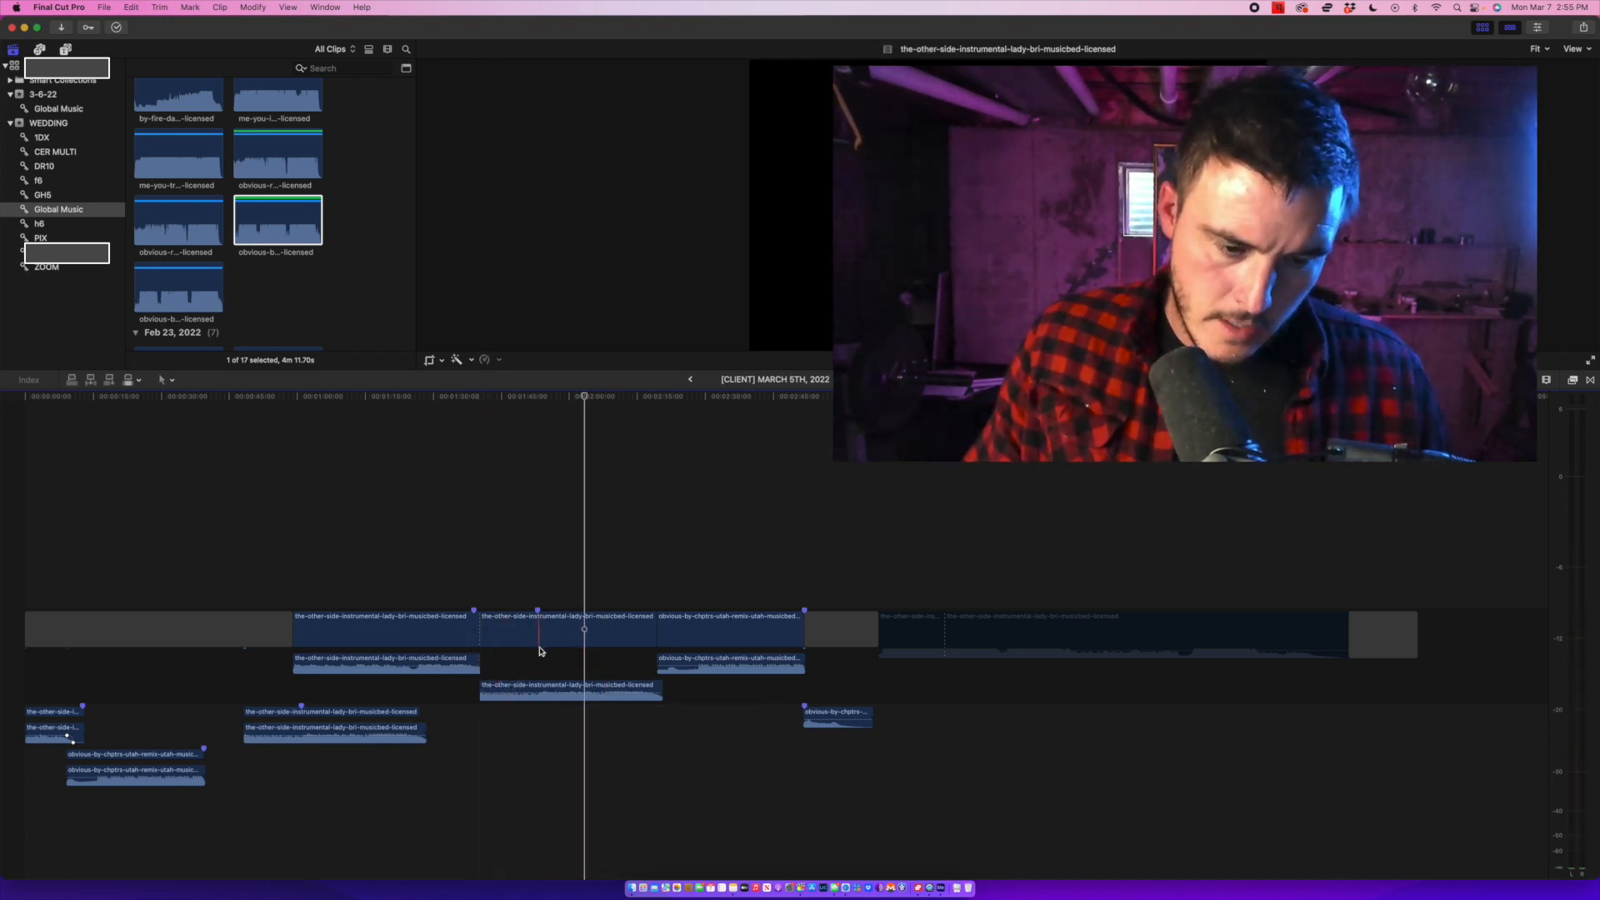
pyautogui.moveTo(539, 650); pyautogui.dragTo(930, 475)
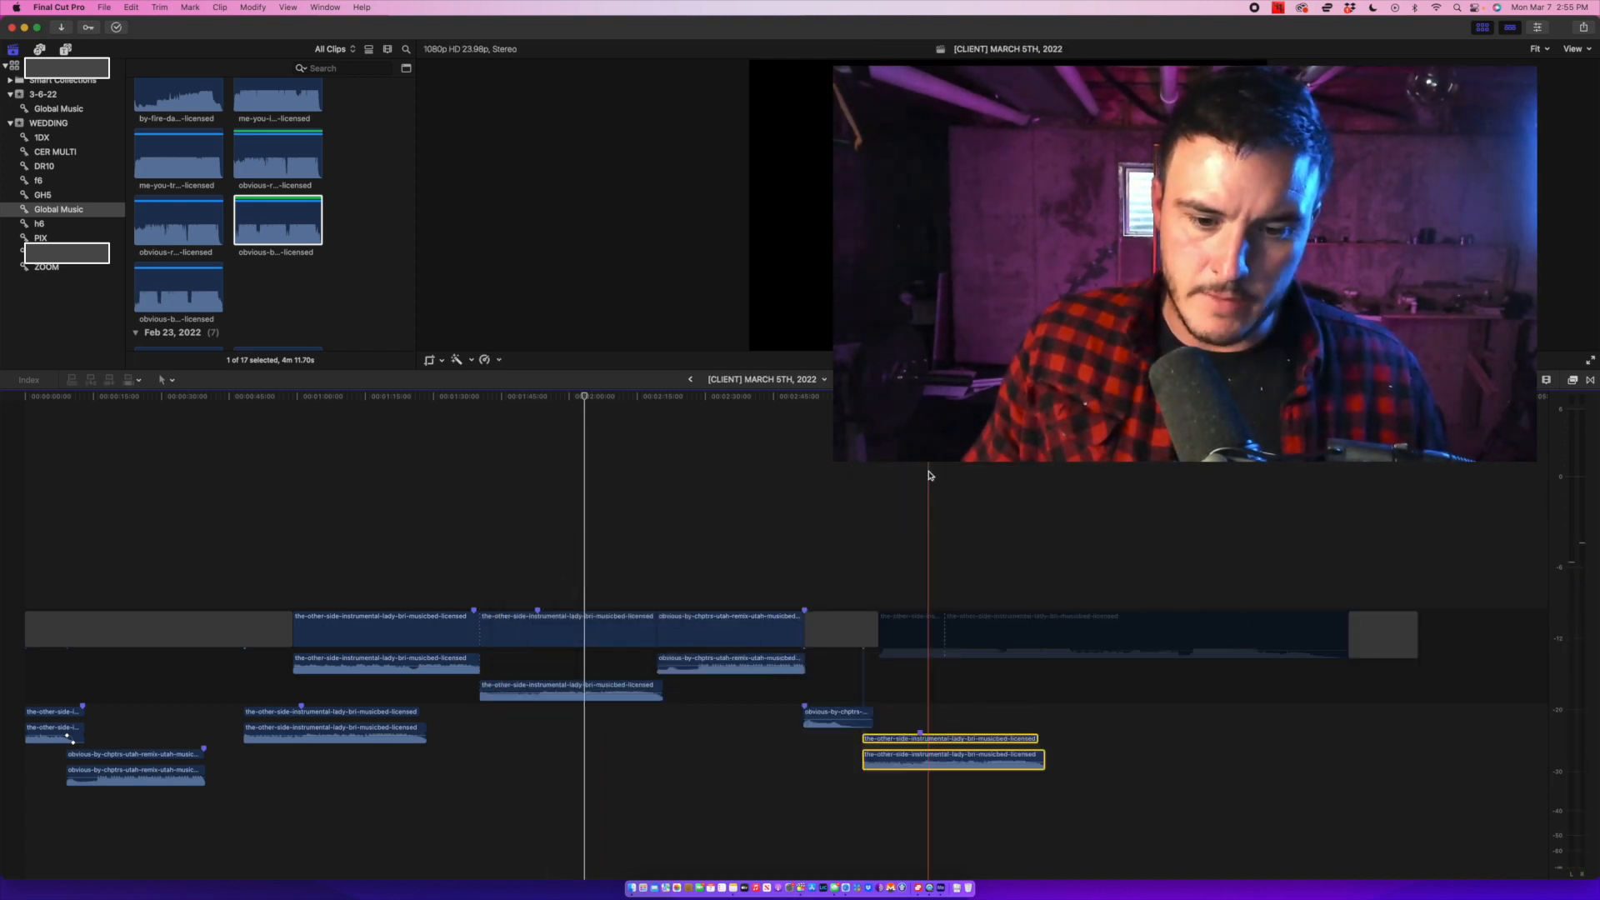
pyautogui.press('super+z')
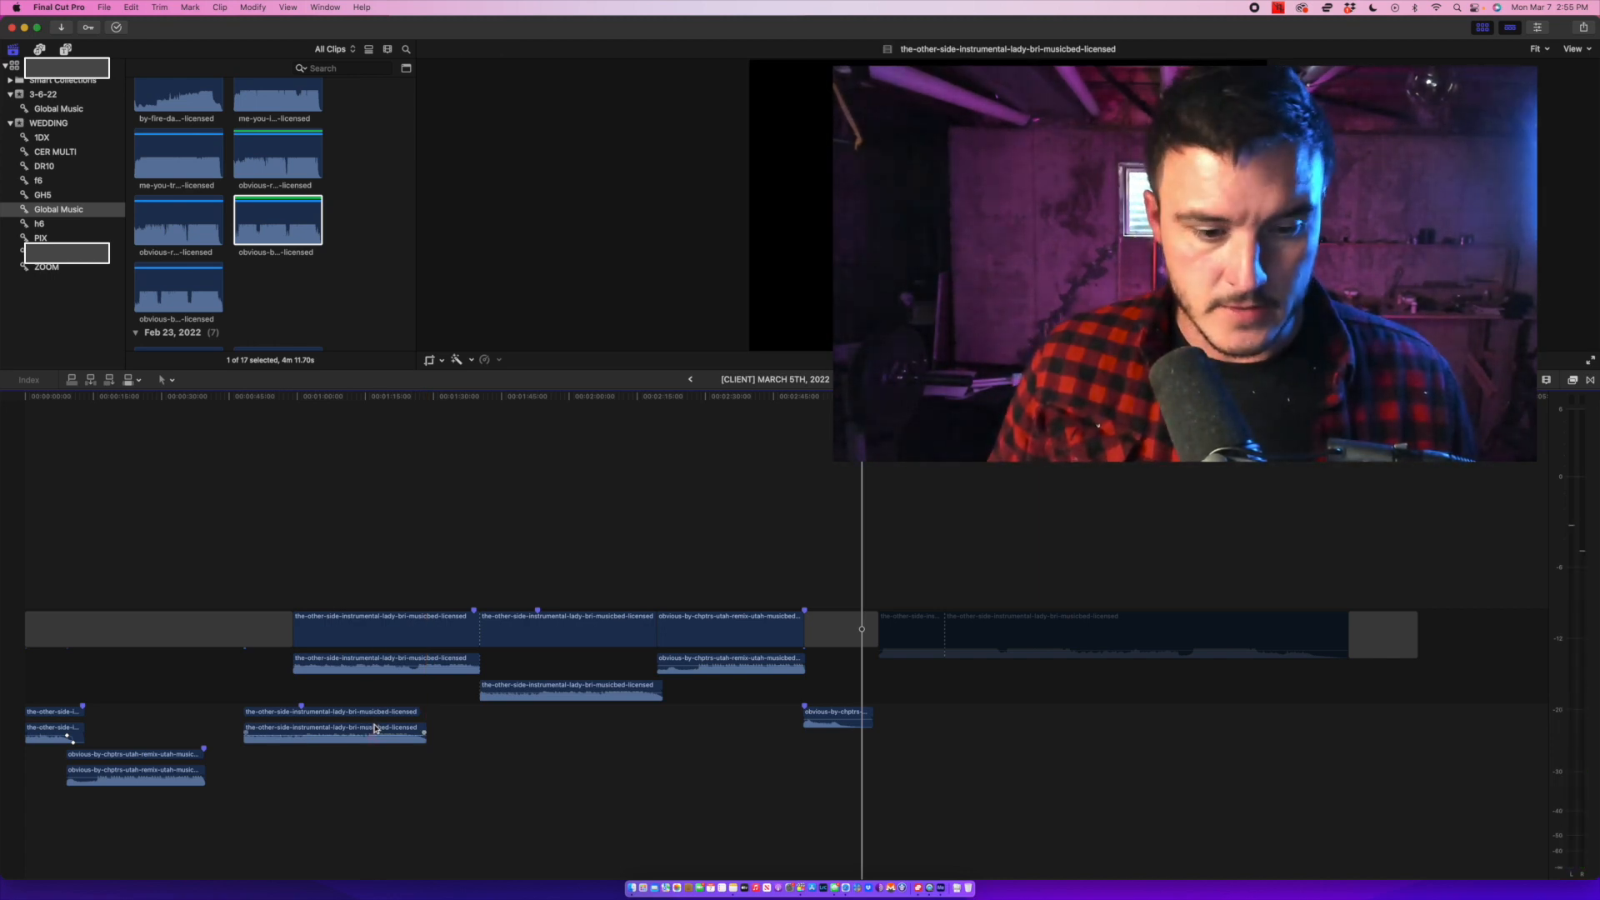
# Move the copied The Other Side section earlier to start at about 43 seconds and play the sequence from the beginning.
pyautogui.moveTo(374, 729)
pyautogui.mouseDown()
pyautogui.moveTo(350, 795)
pyautogui.moveTo(349, 729)
pyautogui.mouseUp()
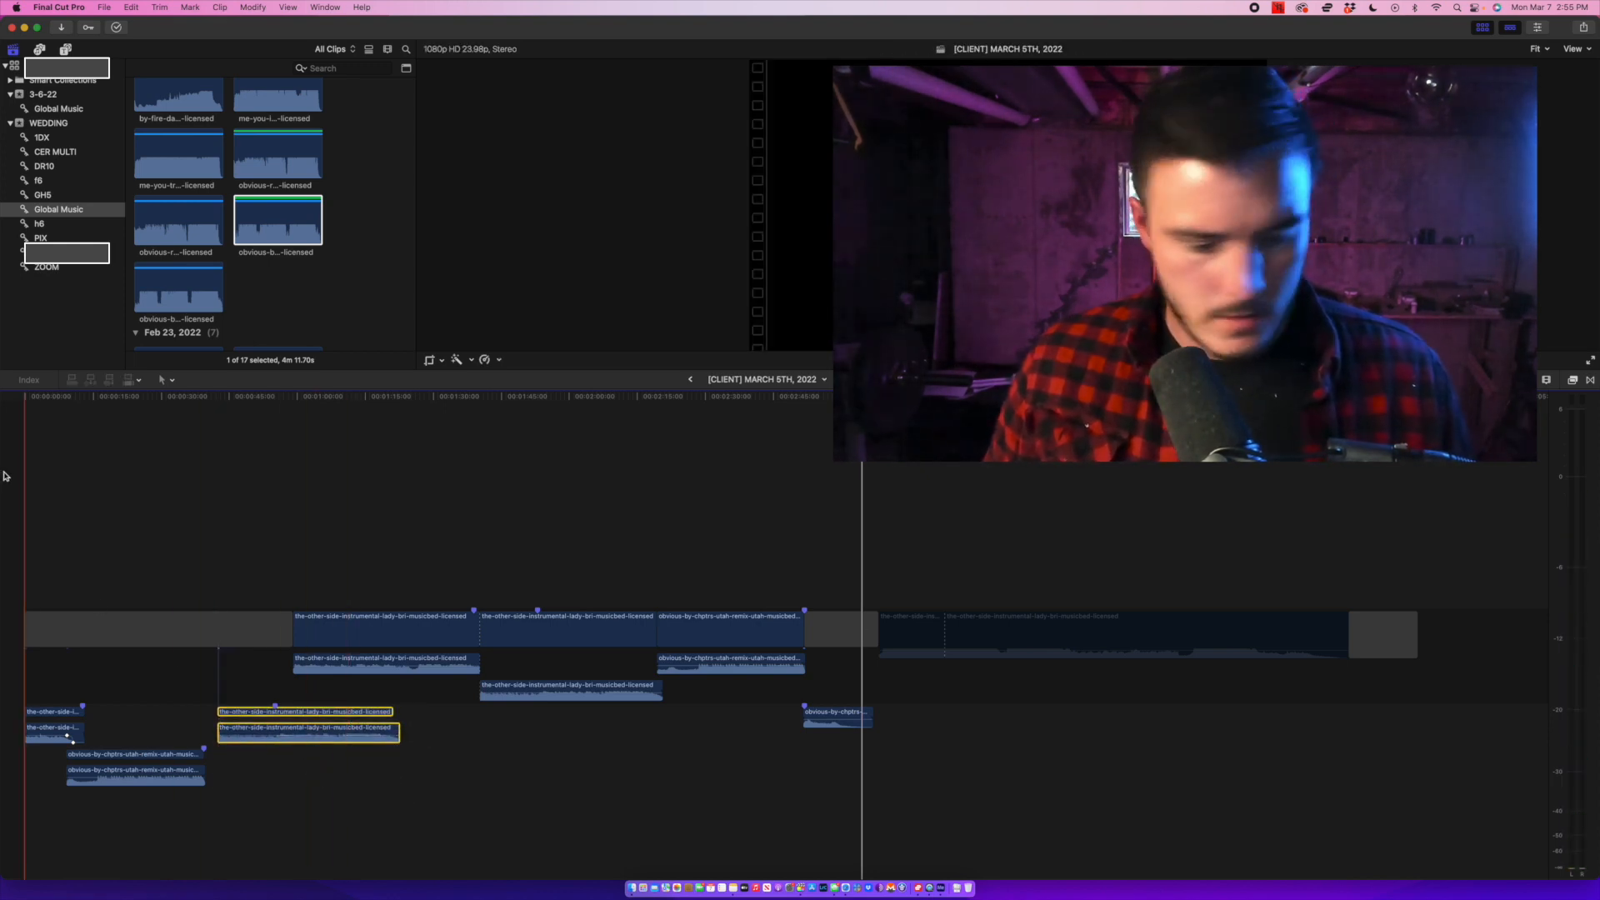
pyautogui.press('F12')
pyautogui.press('space')
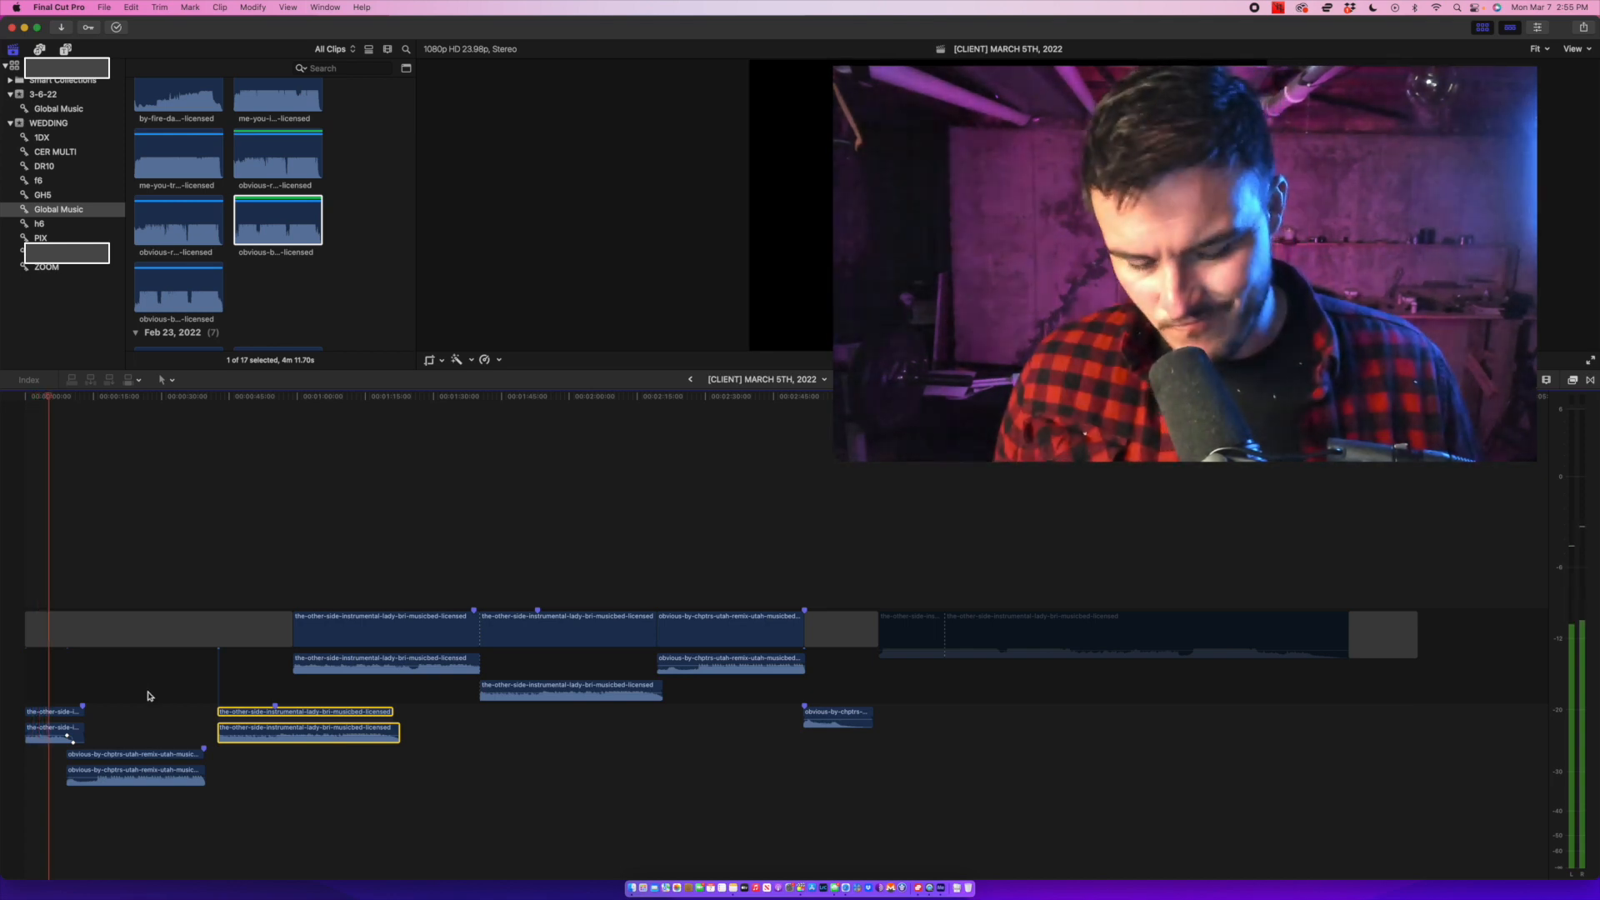
# Play the sequence from the beginning and disable the opening The Other Side clip.
pyautogui.press('XF86AudioLowerVolume')
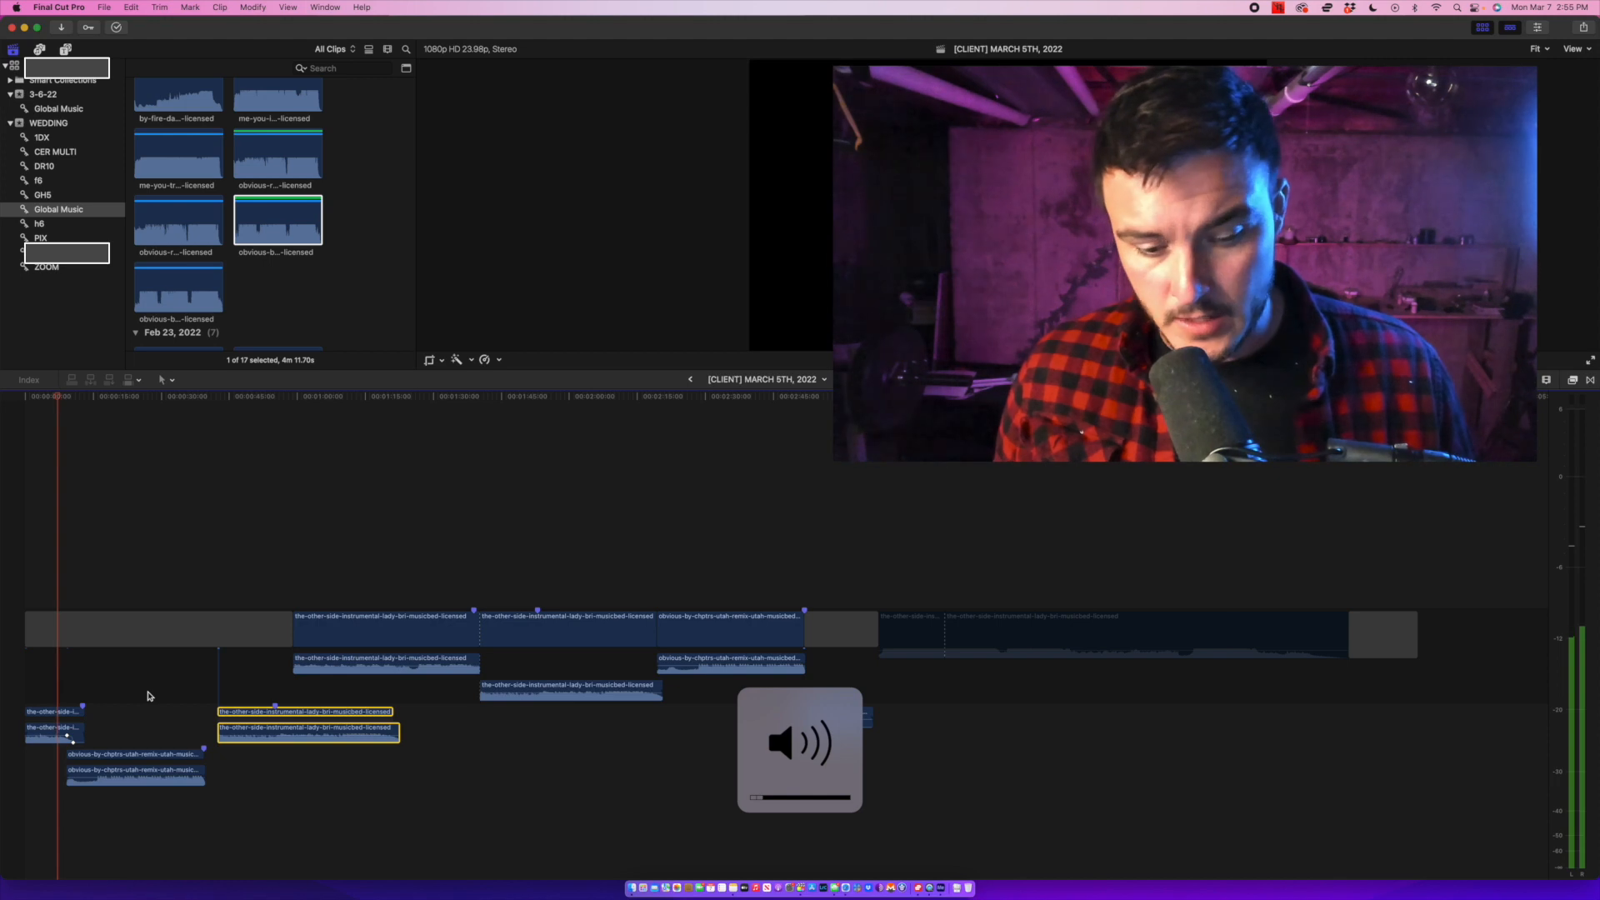
pyautogui.press('XF86AudioRaiseVolume')
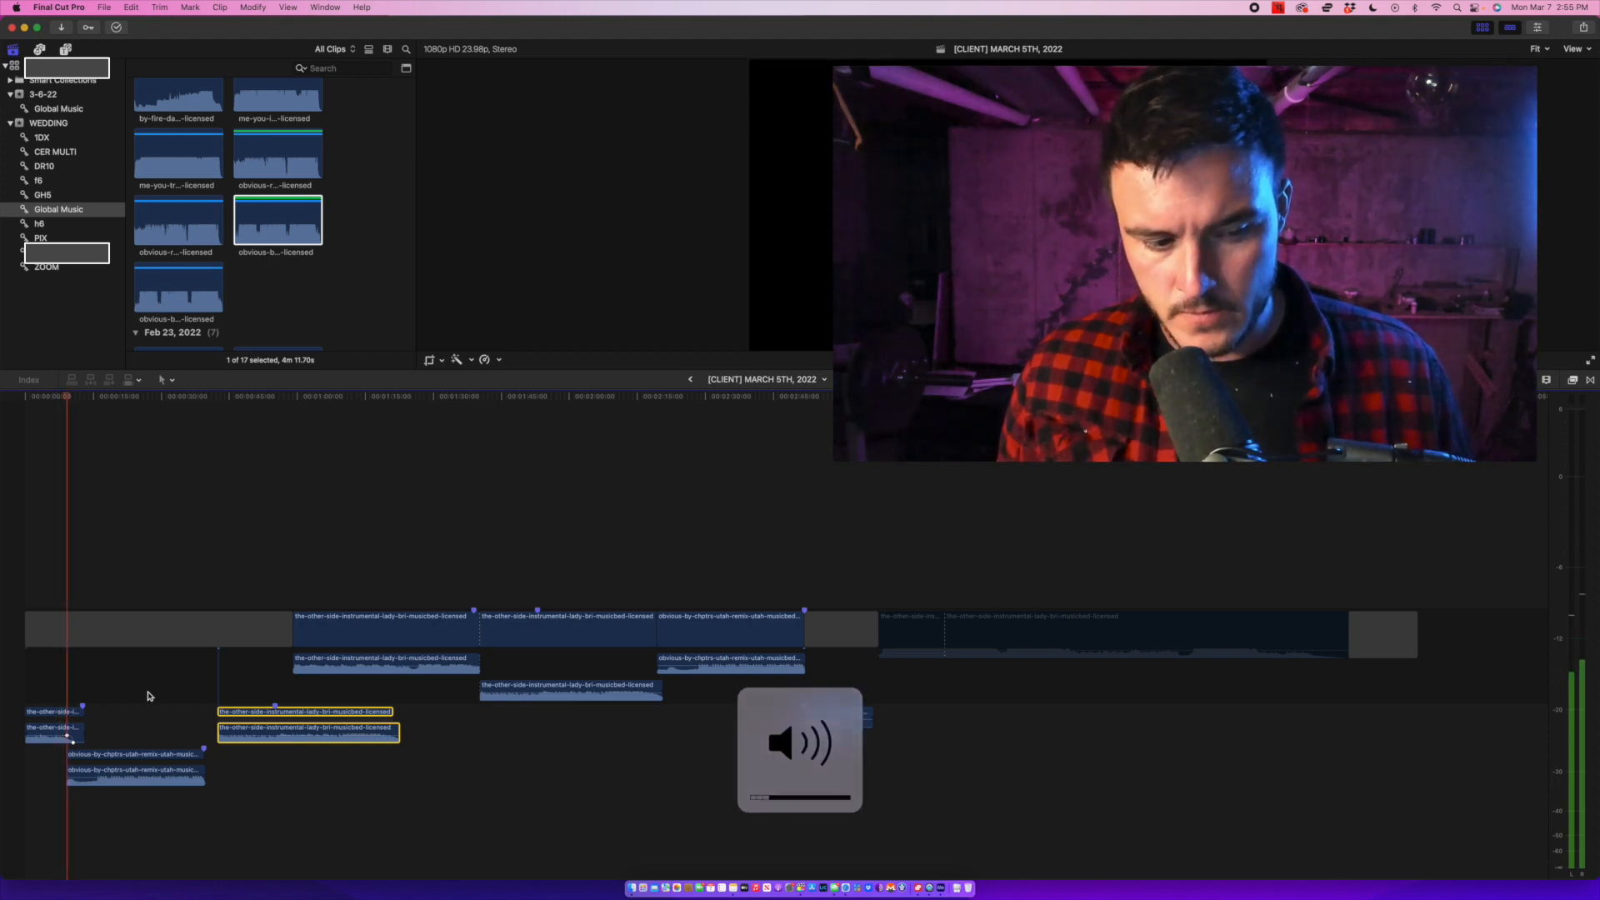
pyautogui.moveTo(104, 725); pyautogui.dragTo(70, 712)
pyautogui.press('v')
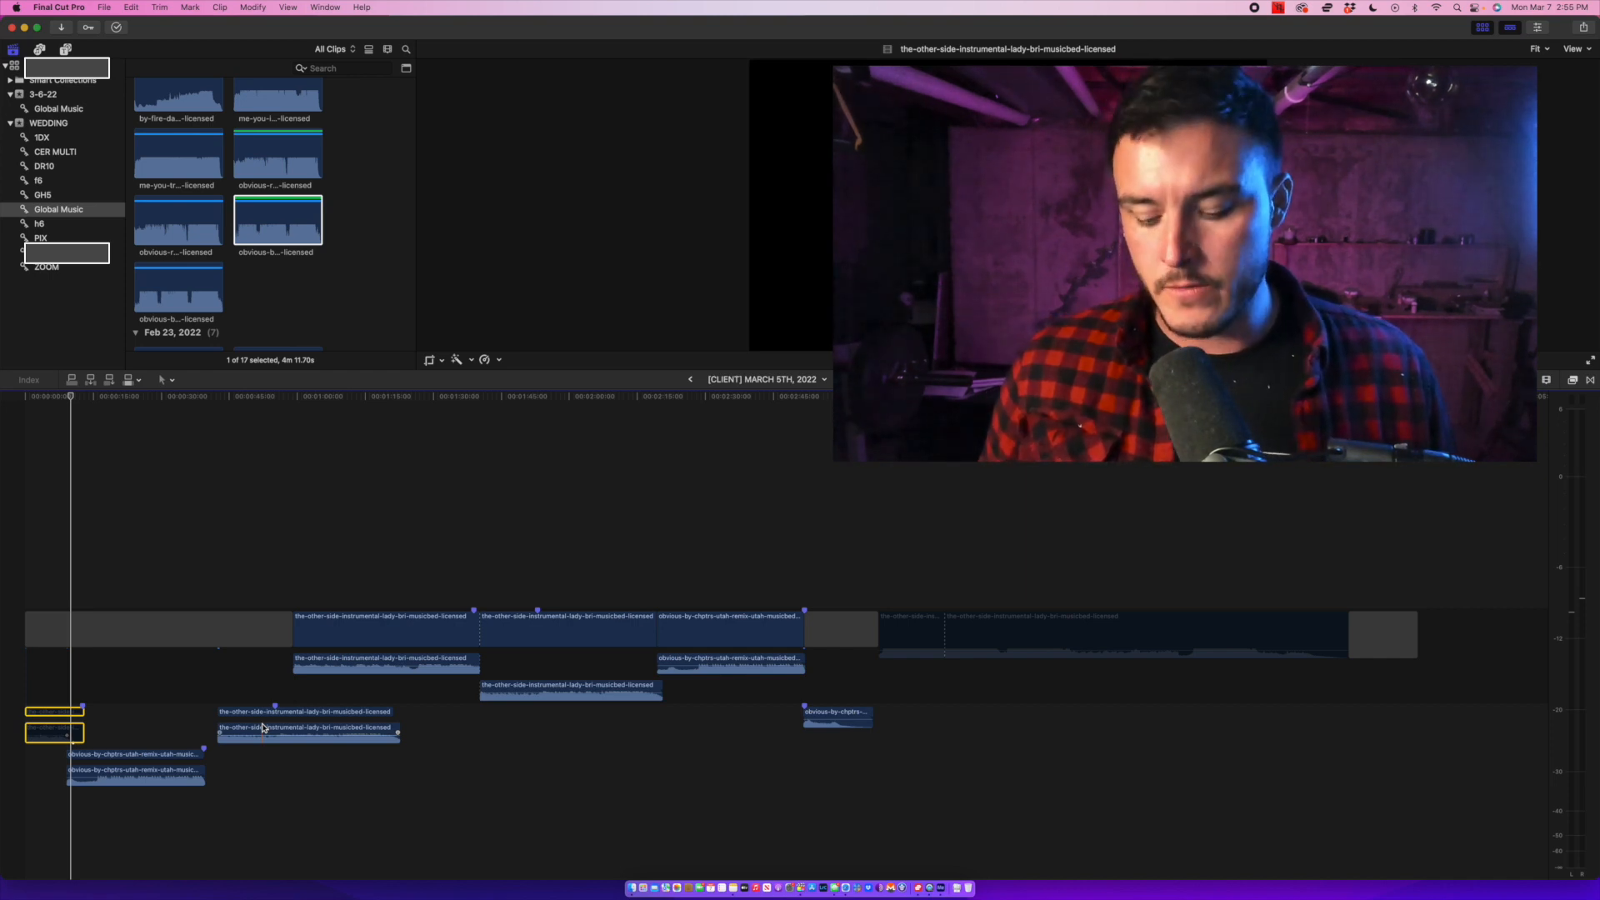
pyautogui.press('v')
pyautogui.press('Home')
pyautogui.press('space')
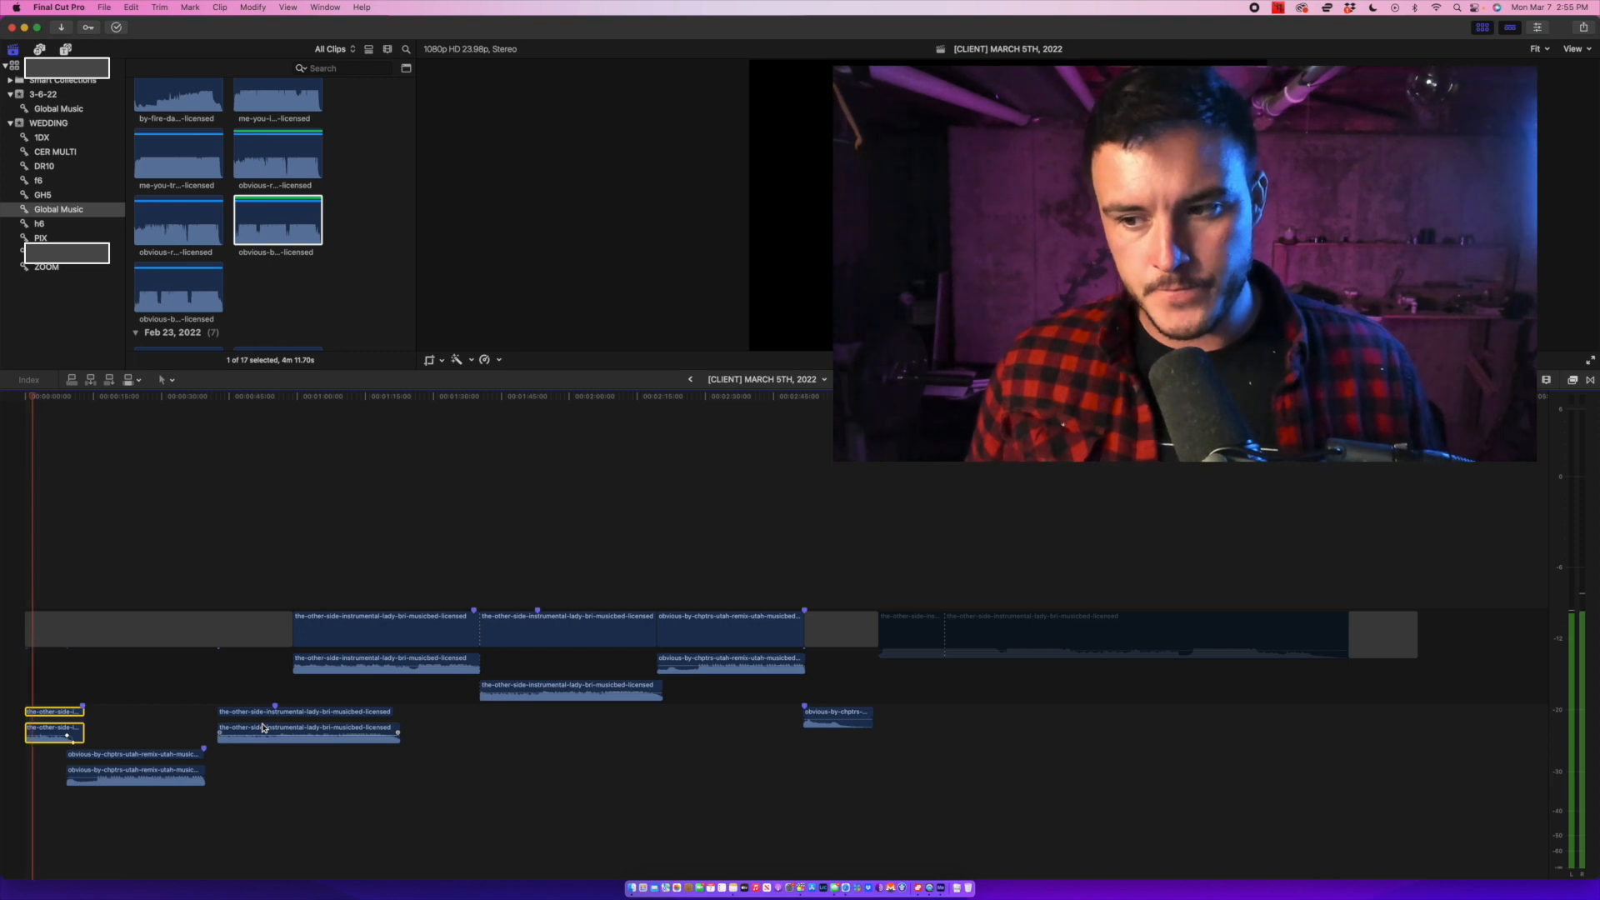
pyautogui.press('v')
pyautogui.press('space')
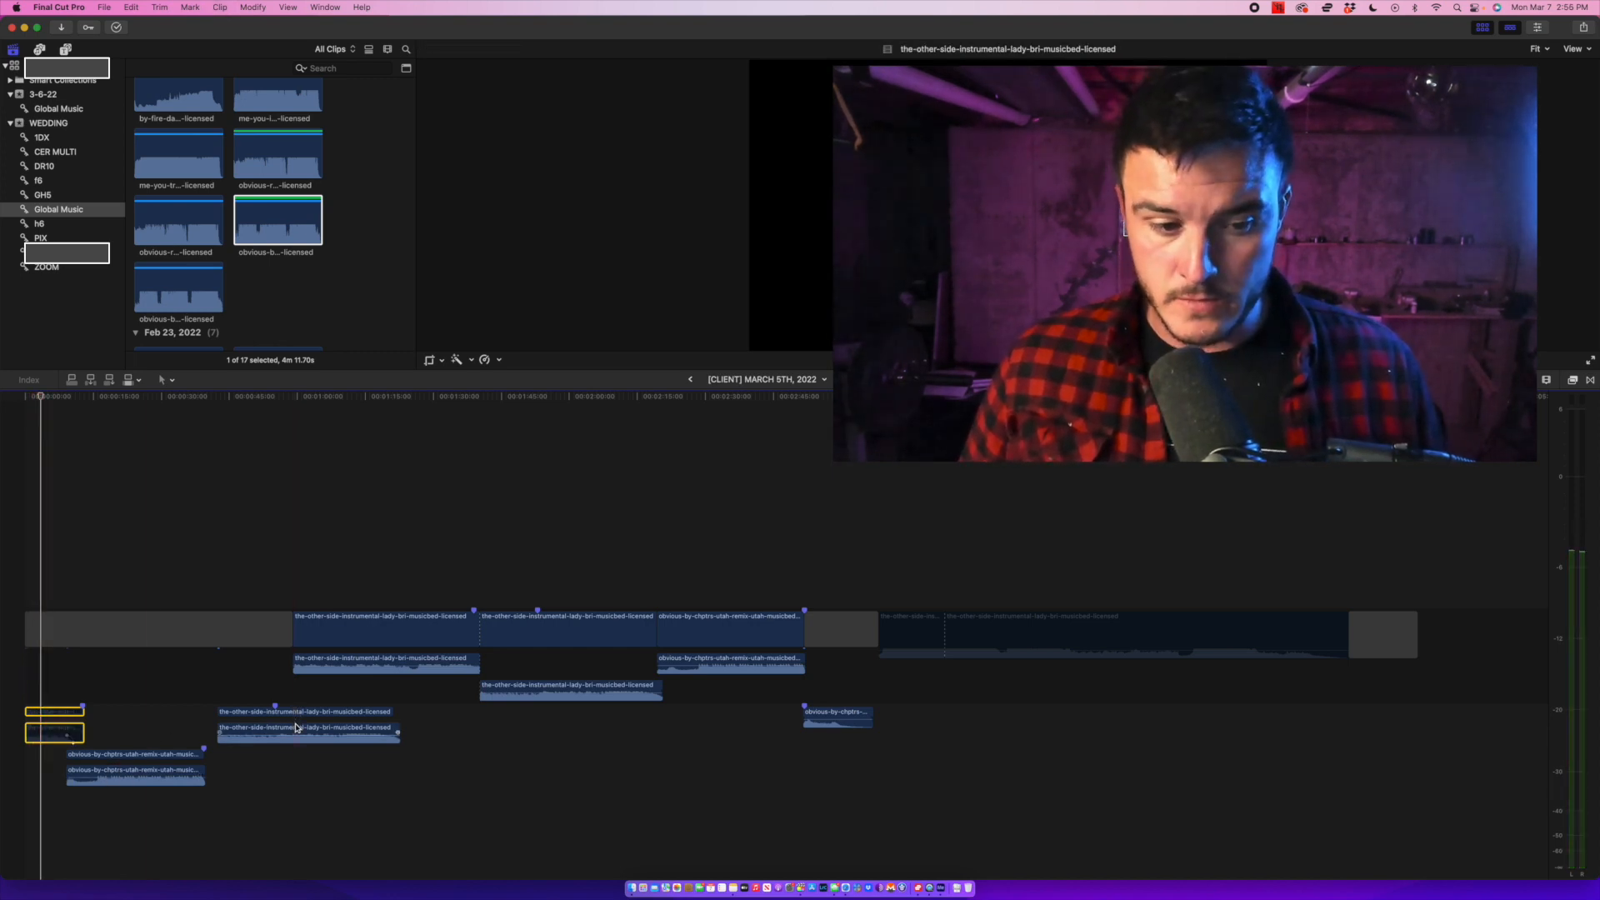
# Move the copied The Other Side section to the start of the timeline and disable the obvious remix clip above it.
pyautogui.moveTo(296, 728); pyautogui.dragTo(102, 811)
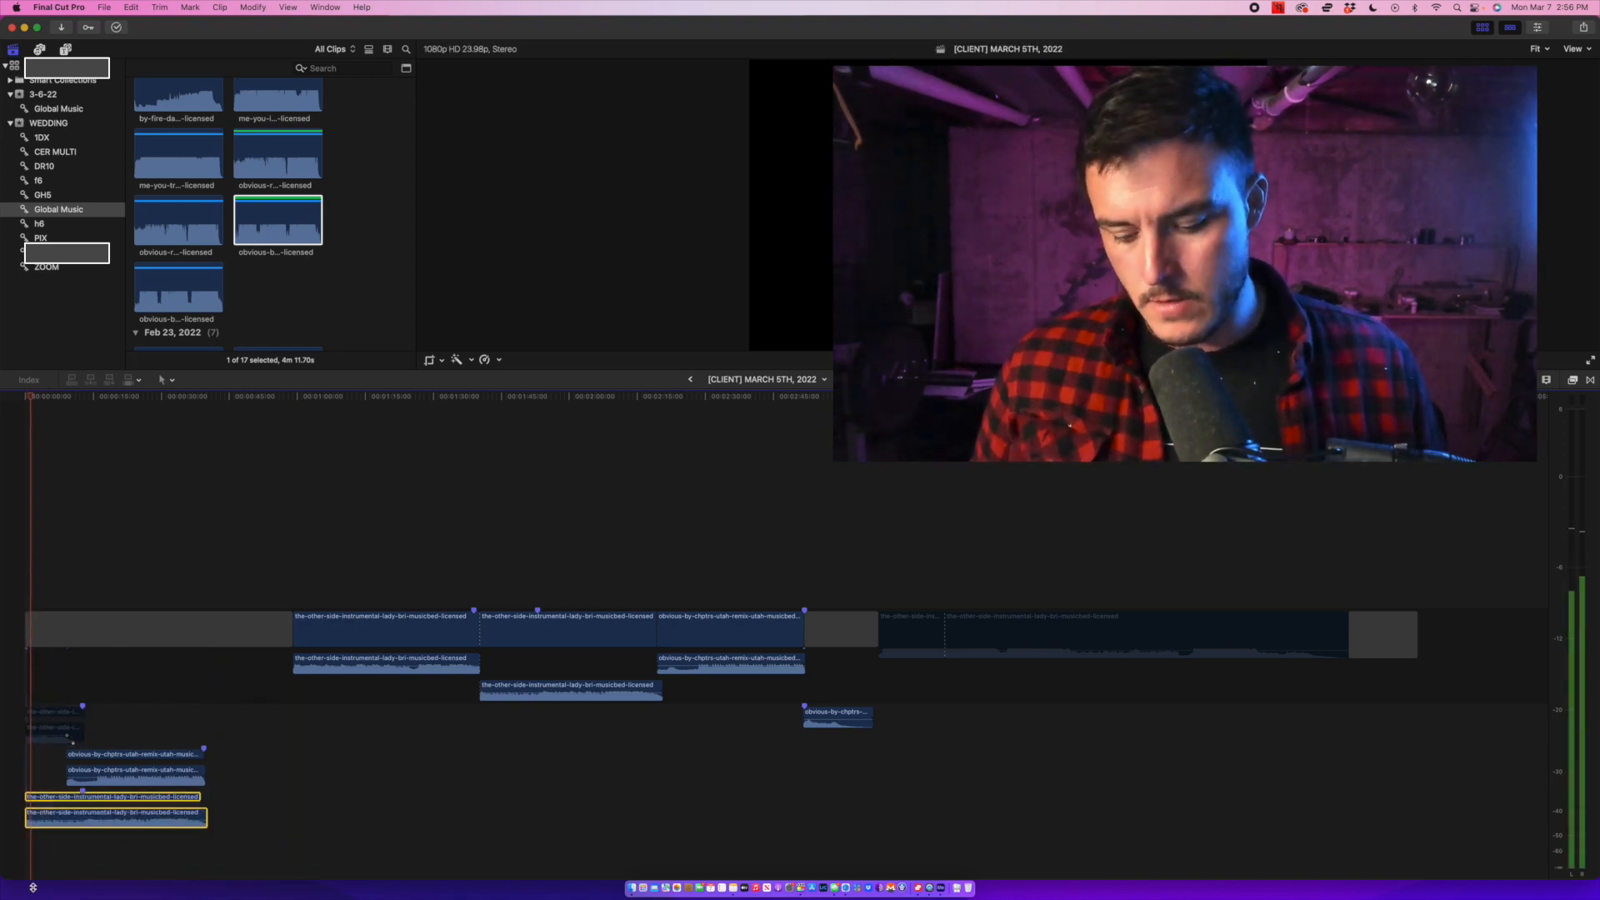
pyautogui.press('super+equal')
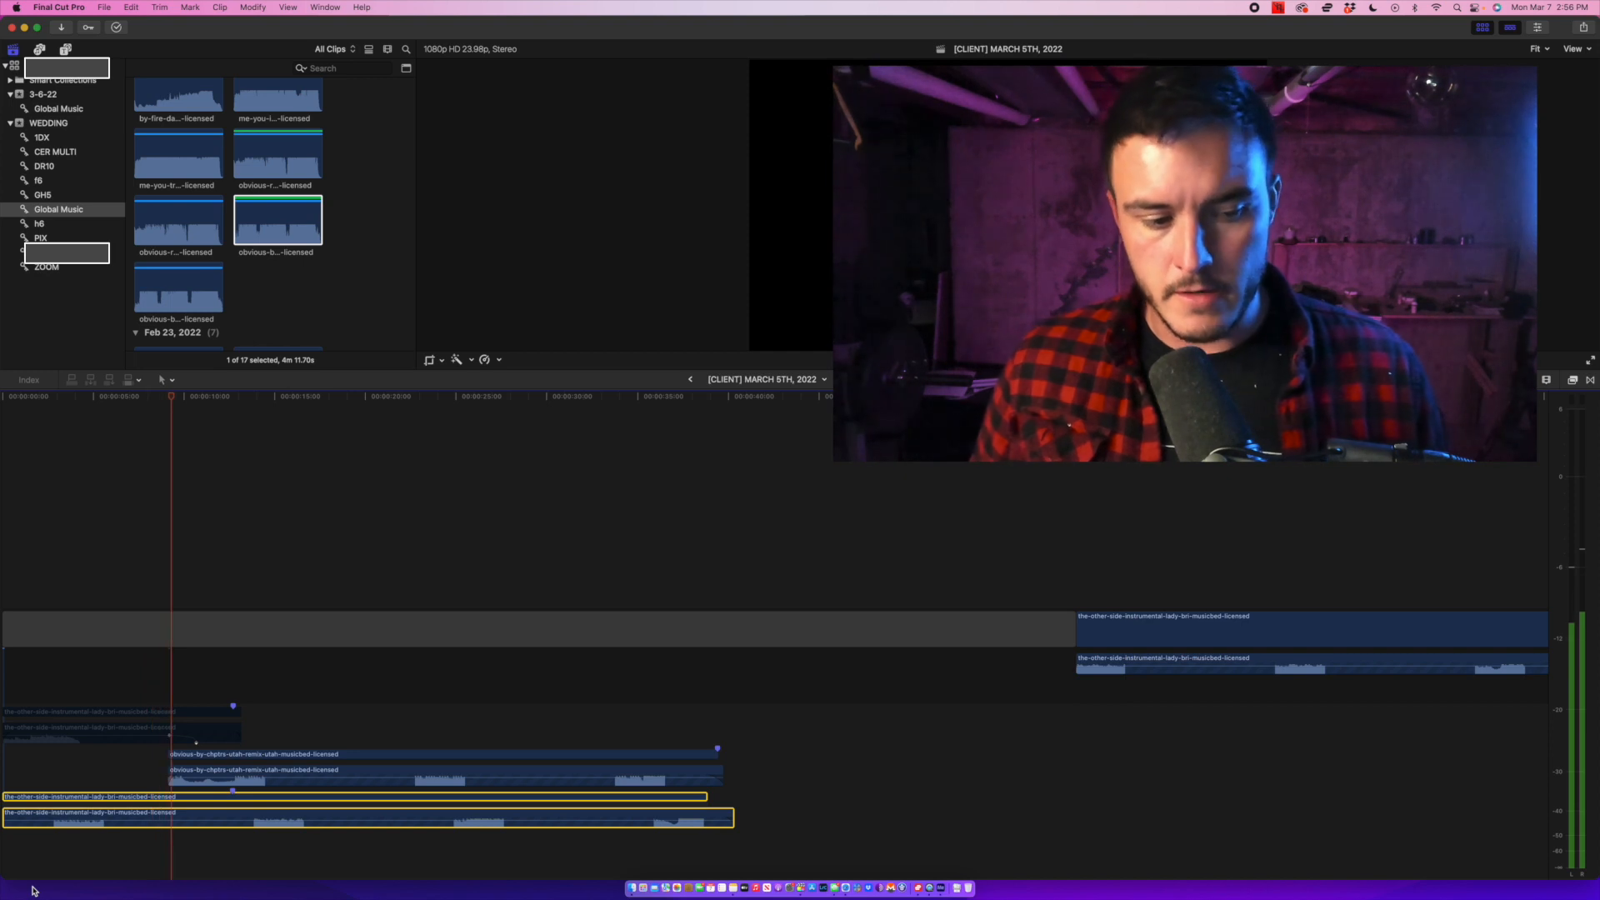
pyautogui.press('space')
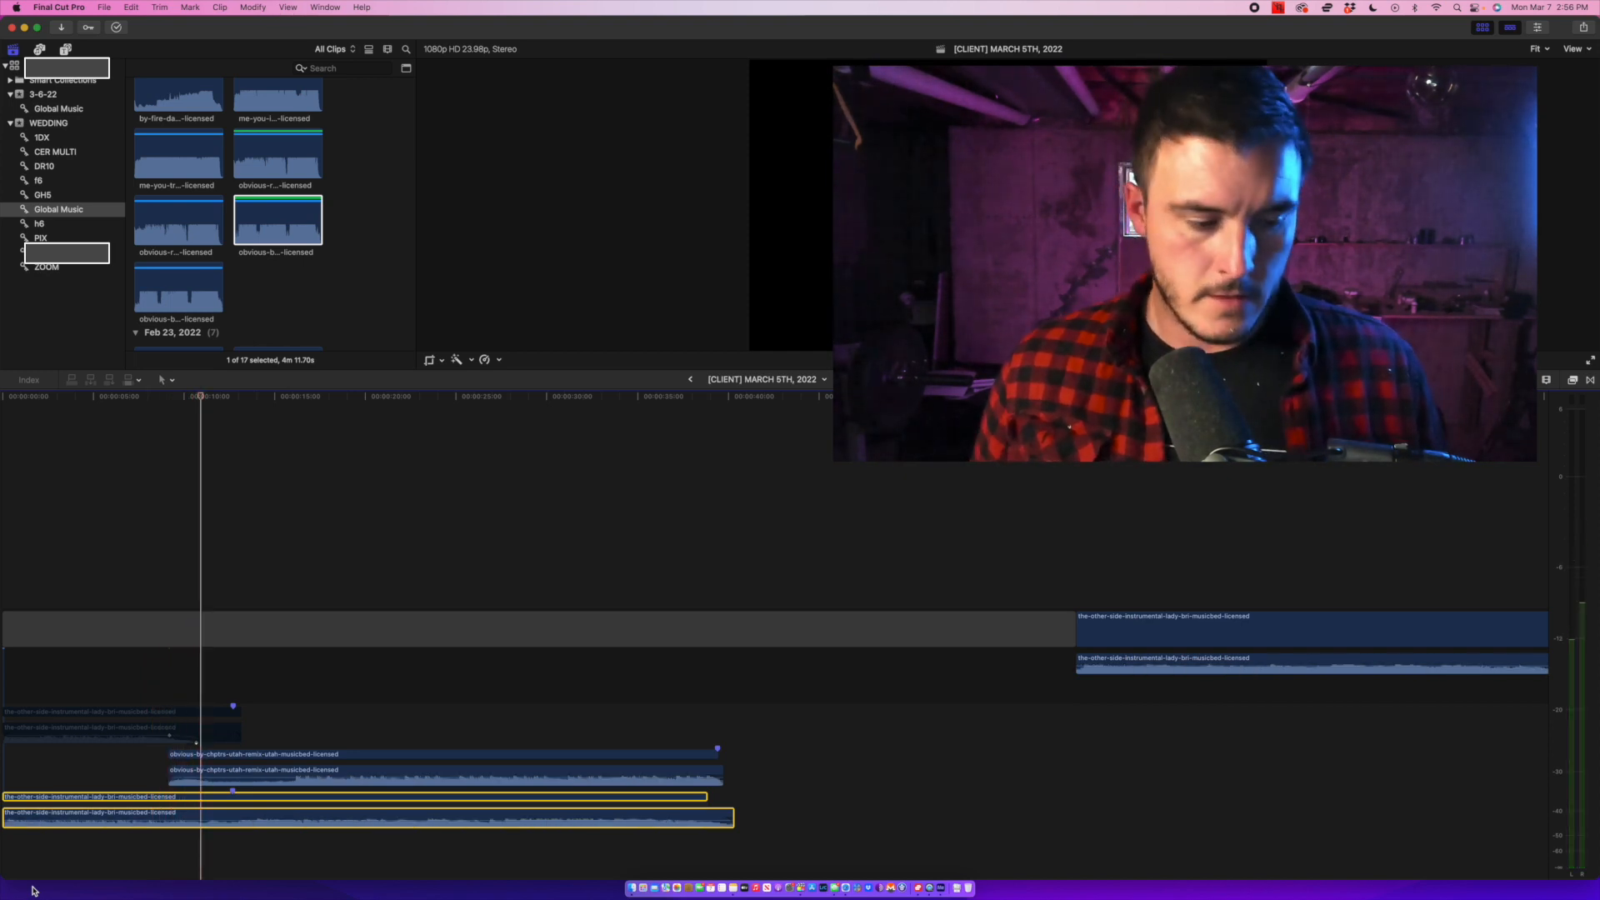
pyautogui.click(261, 772)
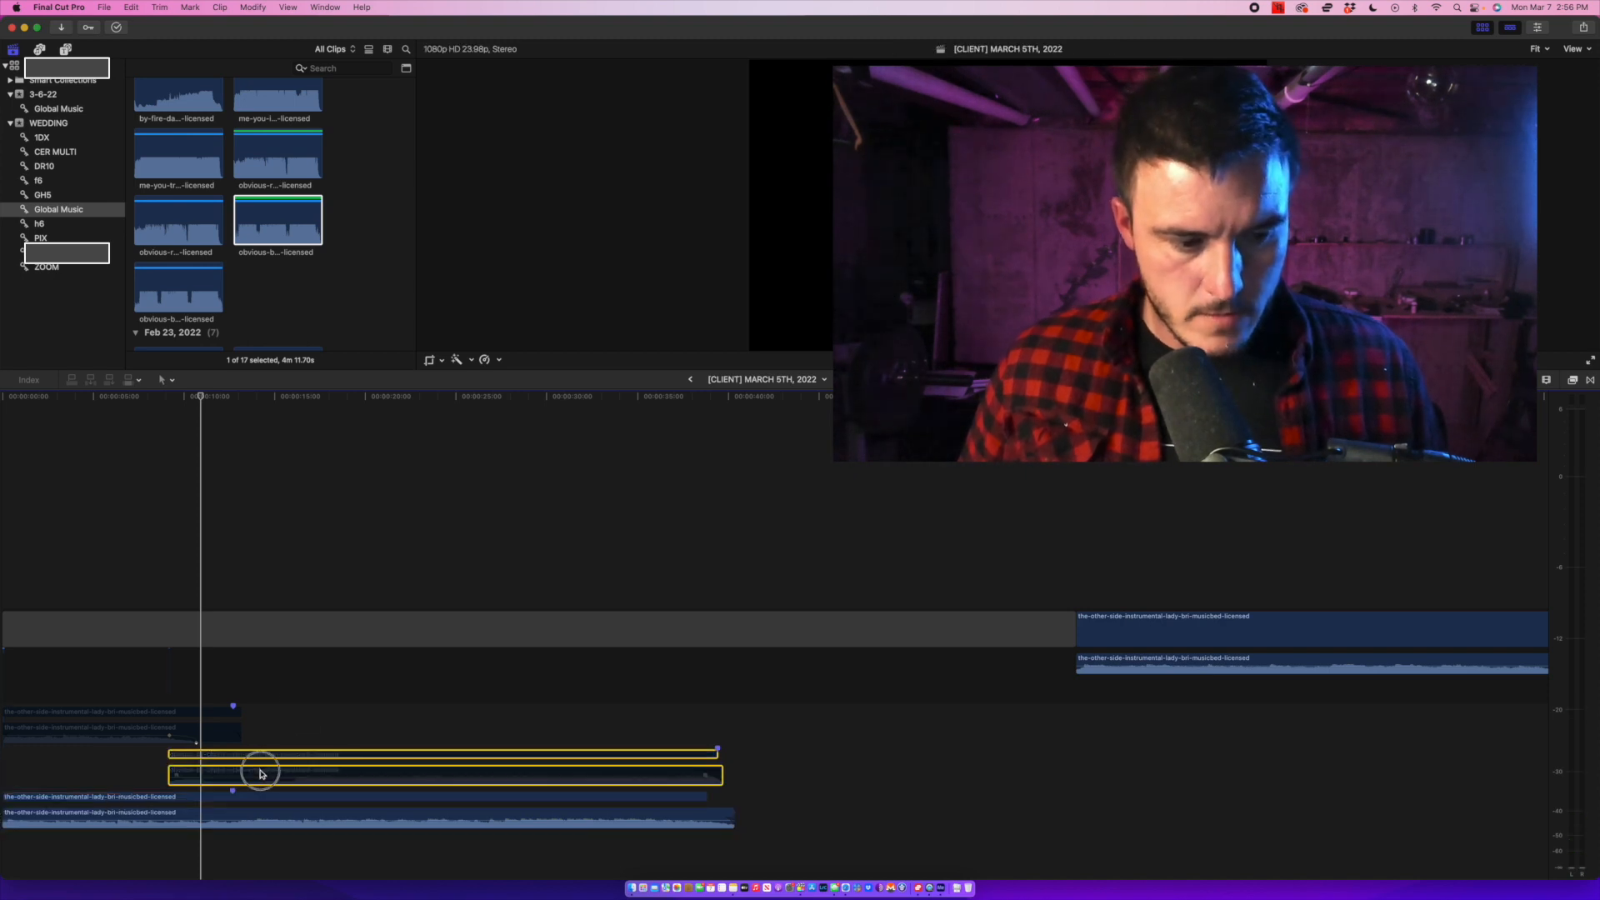
# Try inserting a copy of the obvious remix clip into the main storyline at about 1:00.
pyautogui.moveTo(260, 773); pyautogui.dragTo(317, 705)
pyautogui.press('super+z')
pyautogui.hscroll(-1, 284, 734)
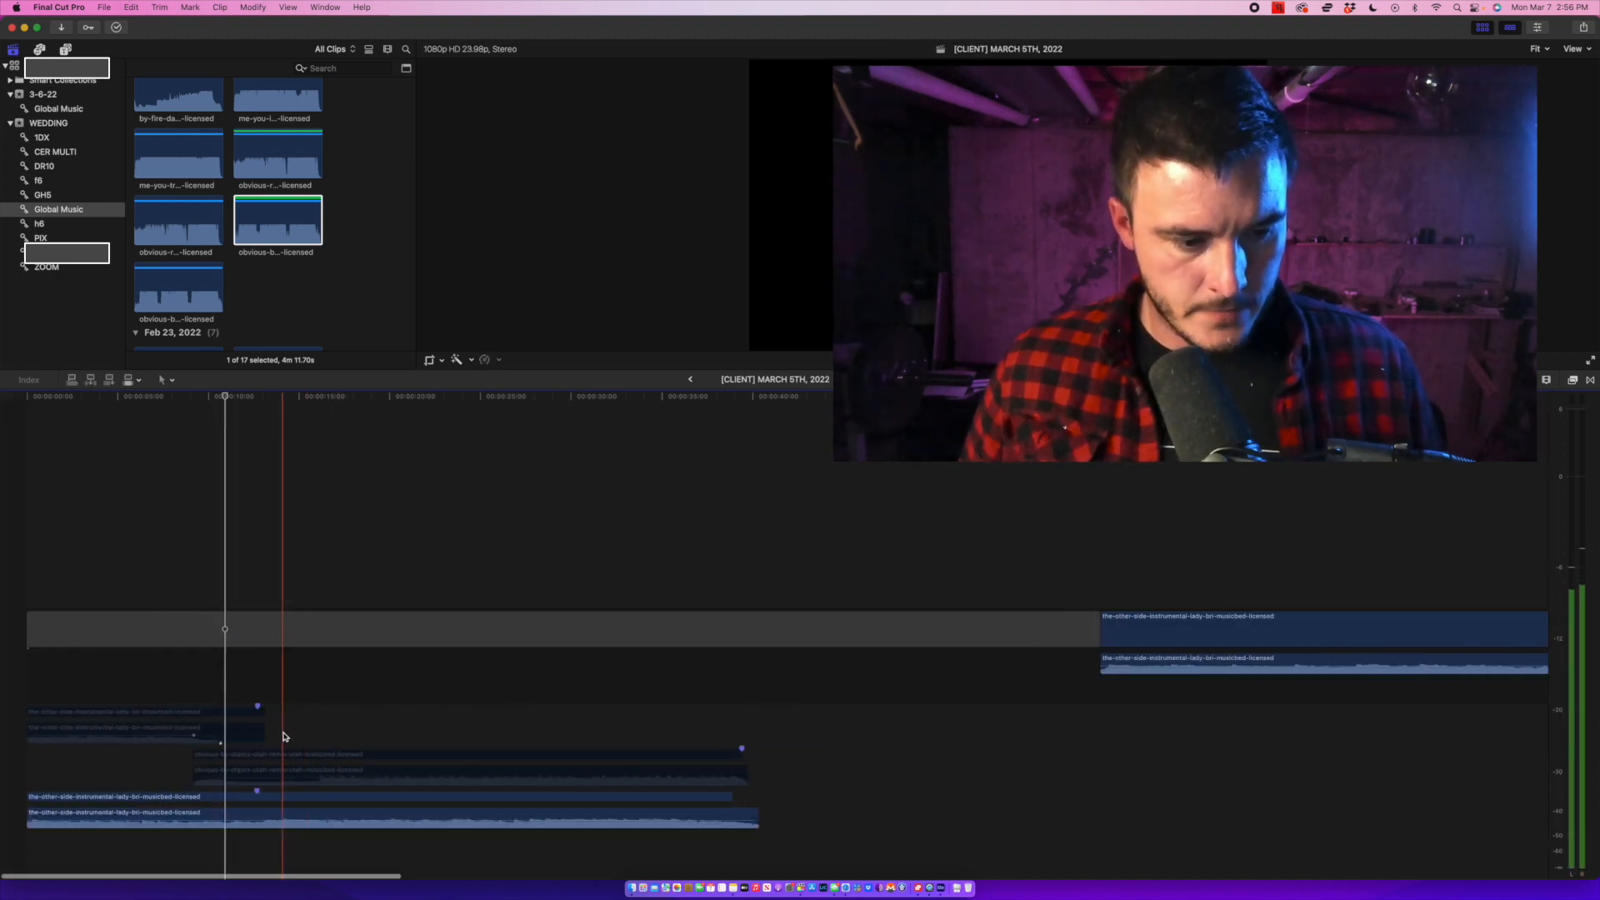
pyautogui.press('super+minus')
pyautogui.press('super+minus')
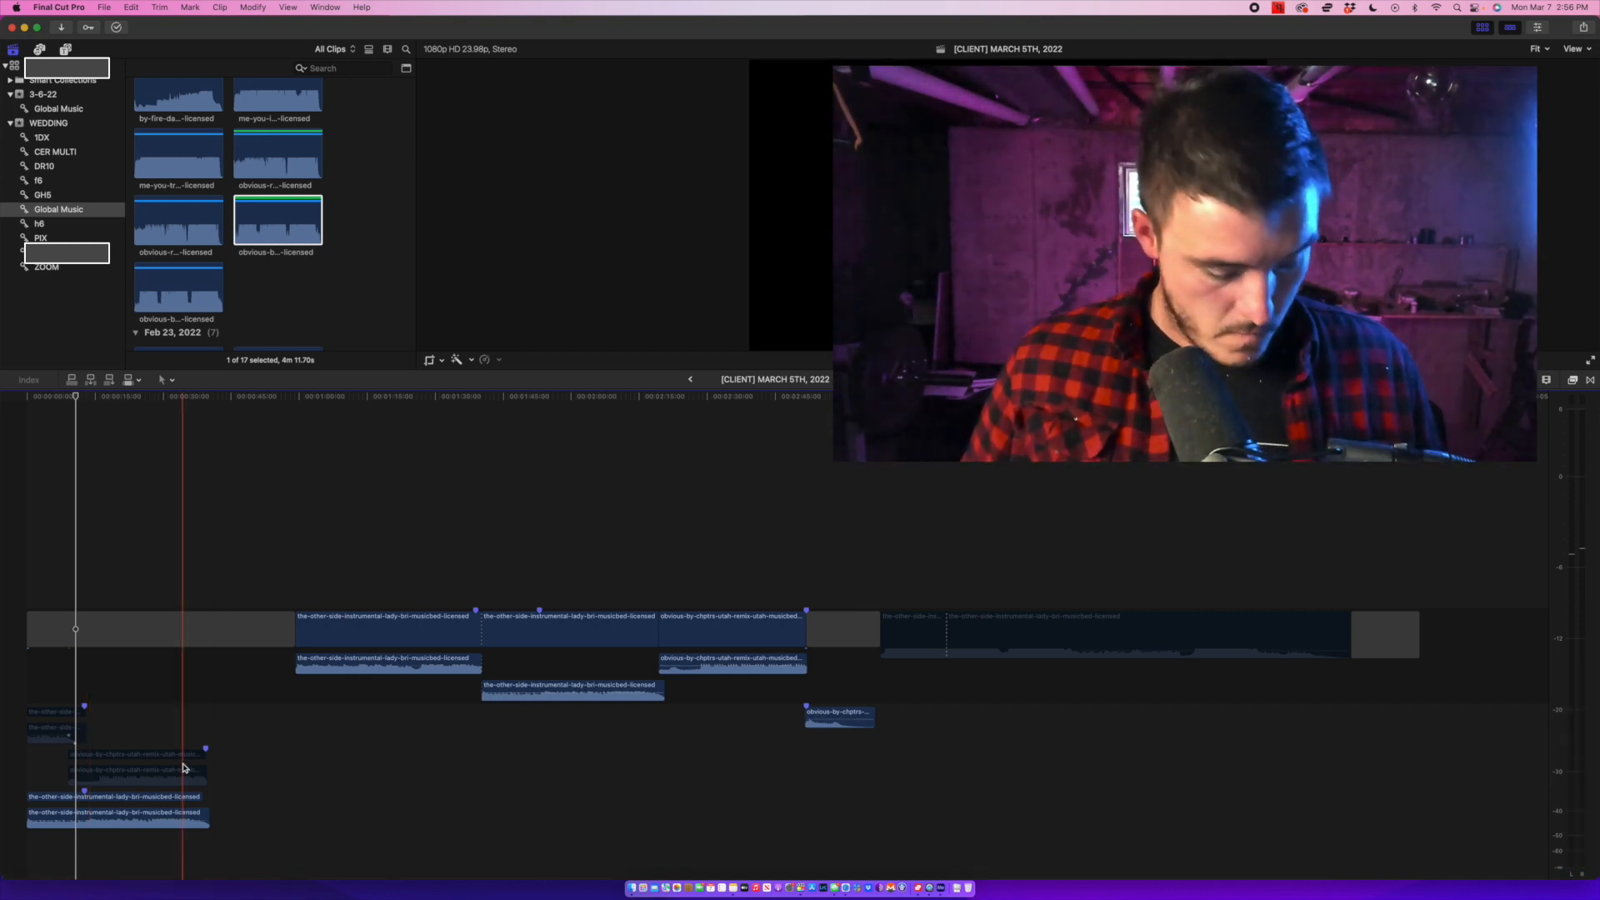
pyautogui.moveTo(142, 757); pyautogui.dragTo(356, 623)
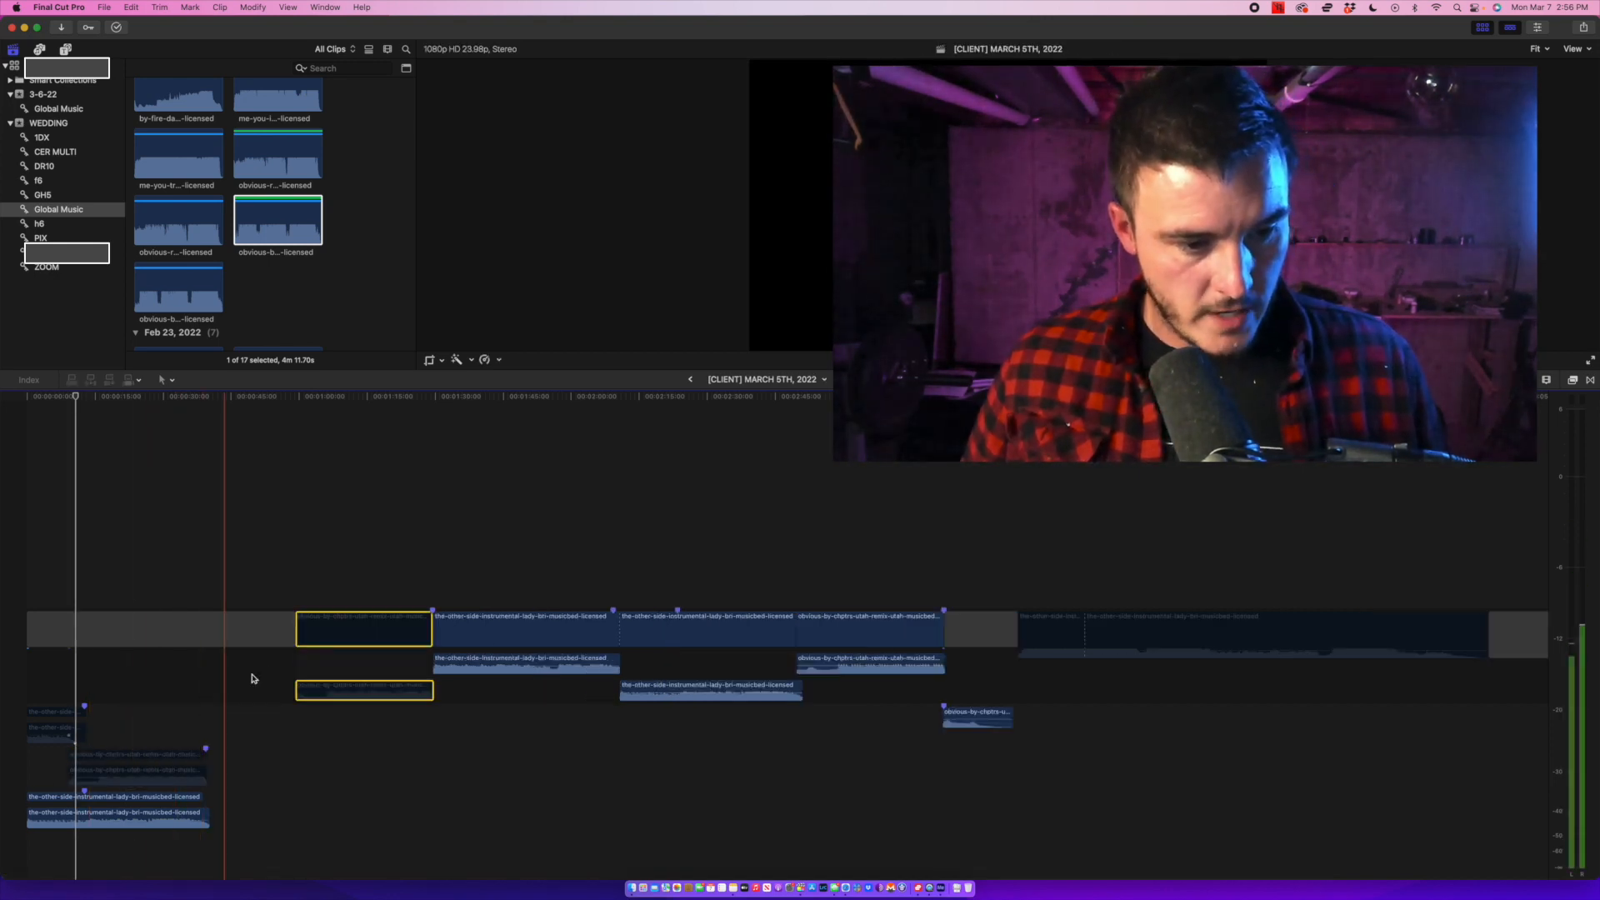
pyautogui.press('super+z')
# Place a copy of the obvious remix below The Other Side section at about 14.5 seconds and enable the copy.
pyautogui.moveTo(129, 775); pyautogui.dragTo(154, 504)
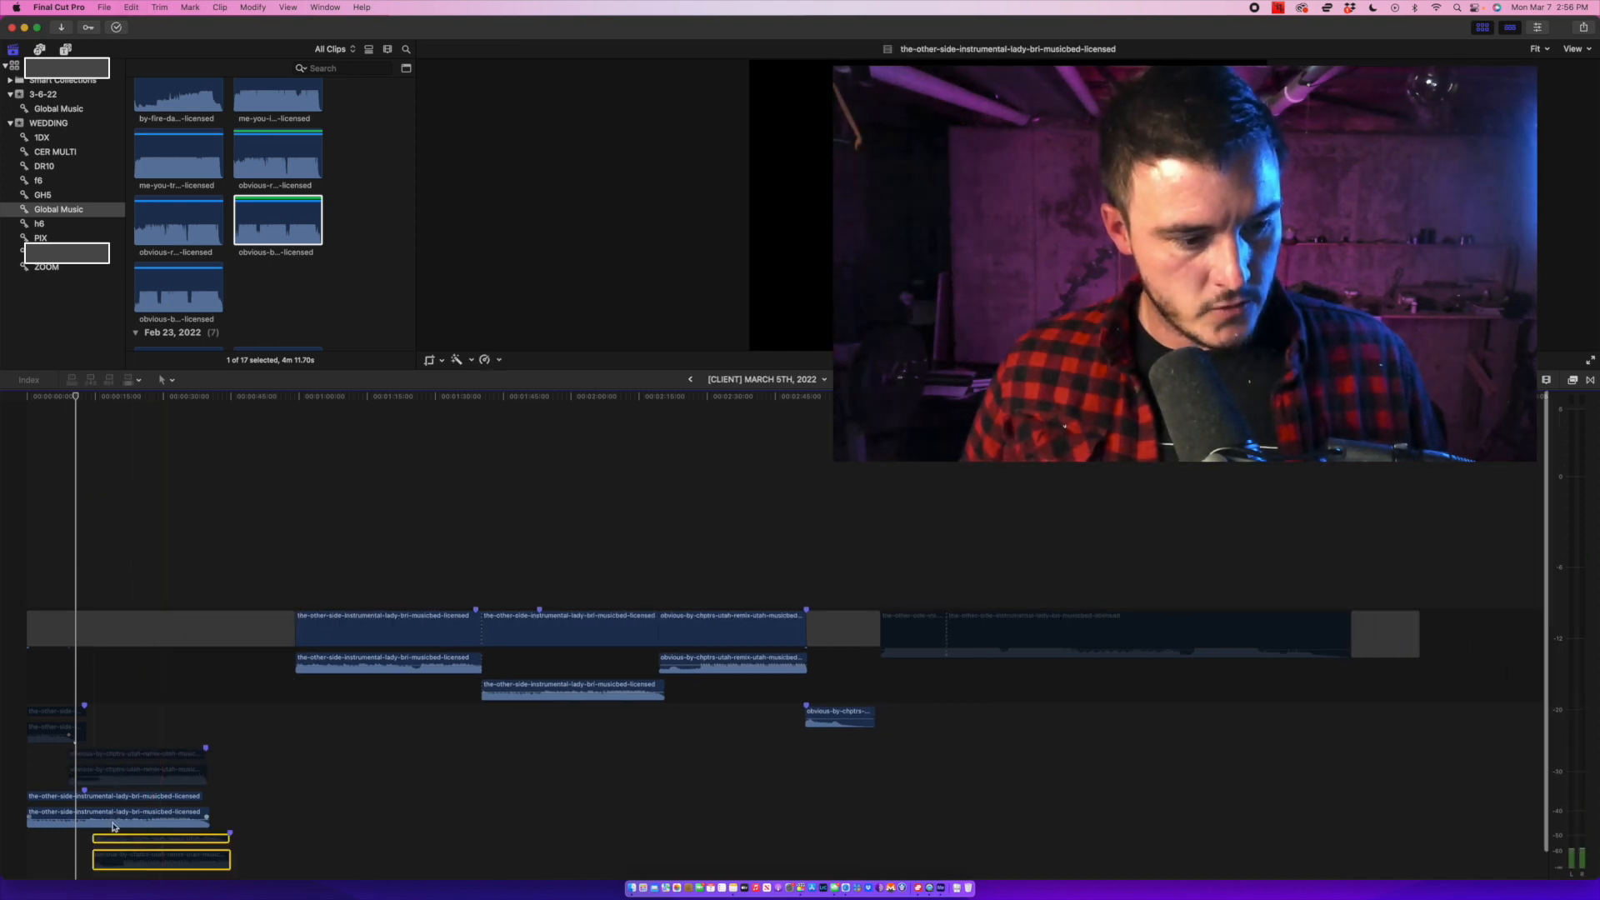
pyautogui.press('v')
pyautogui.click(82, 855)
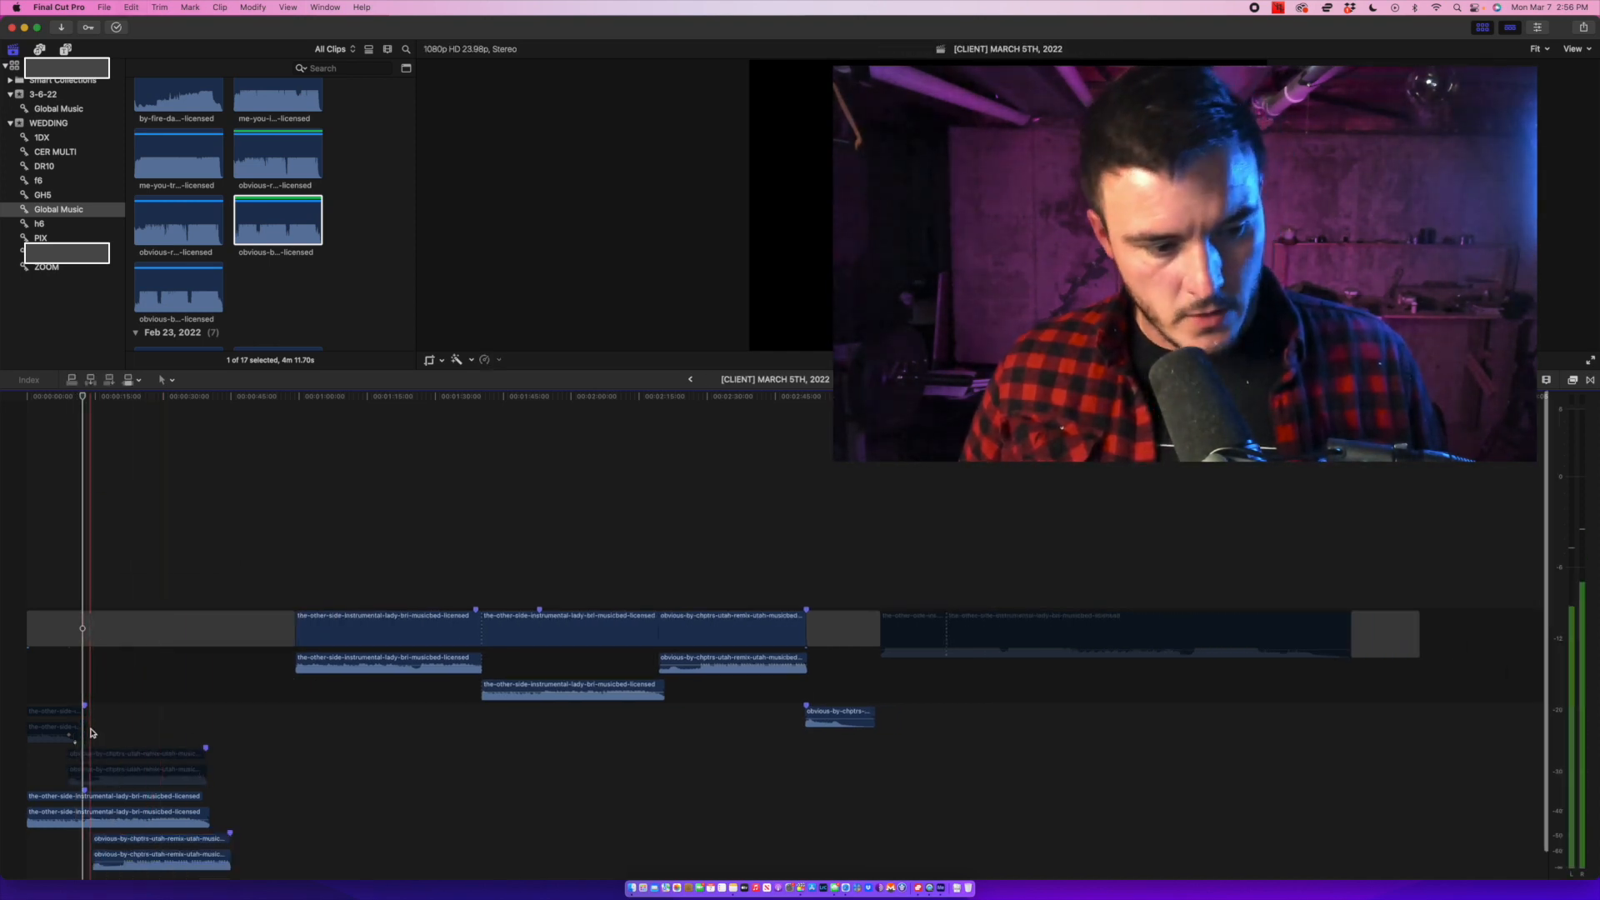
pyautogui.press('XF86AudioMute')
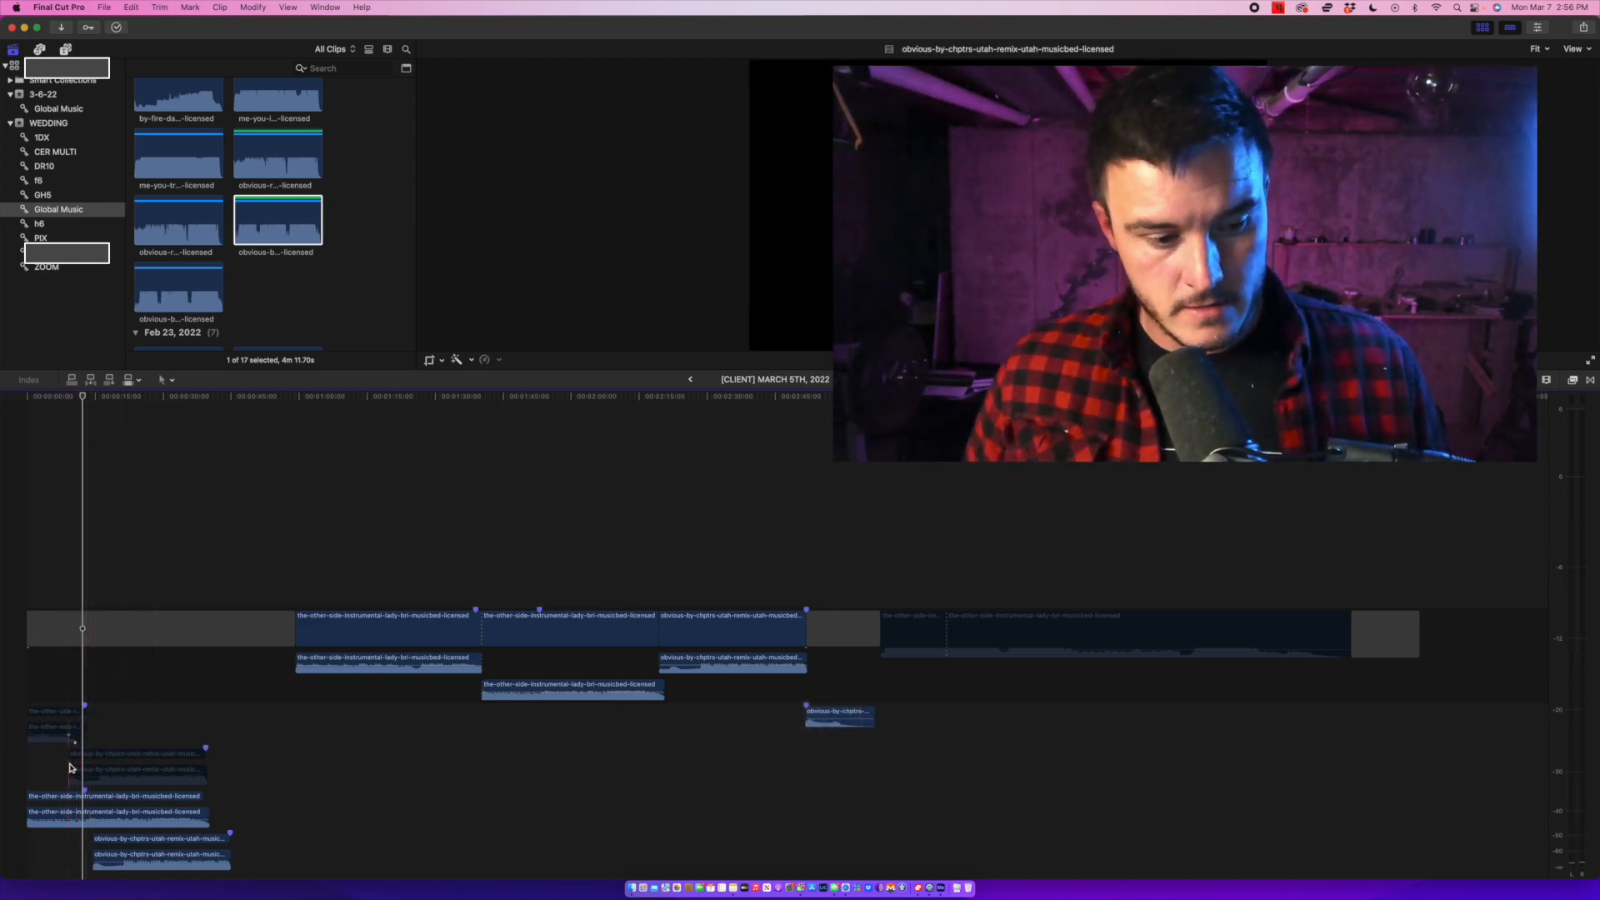
# Play The Other Side section repeatedly up to about 14 seconds to find the beat where the remix should enter.
pyautogui.click(37, 813)
pyautogui.press('super+a')
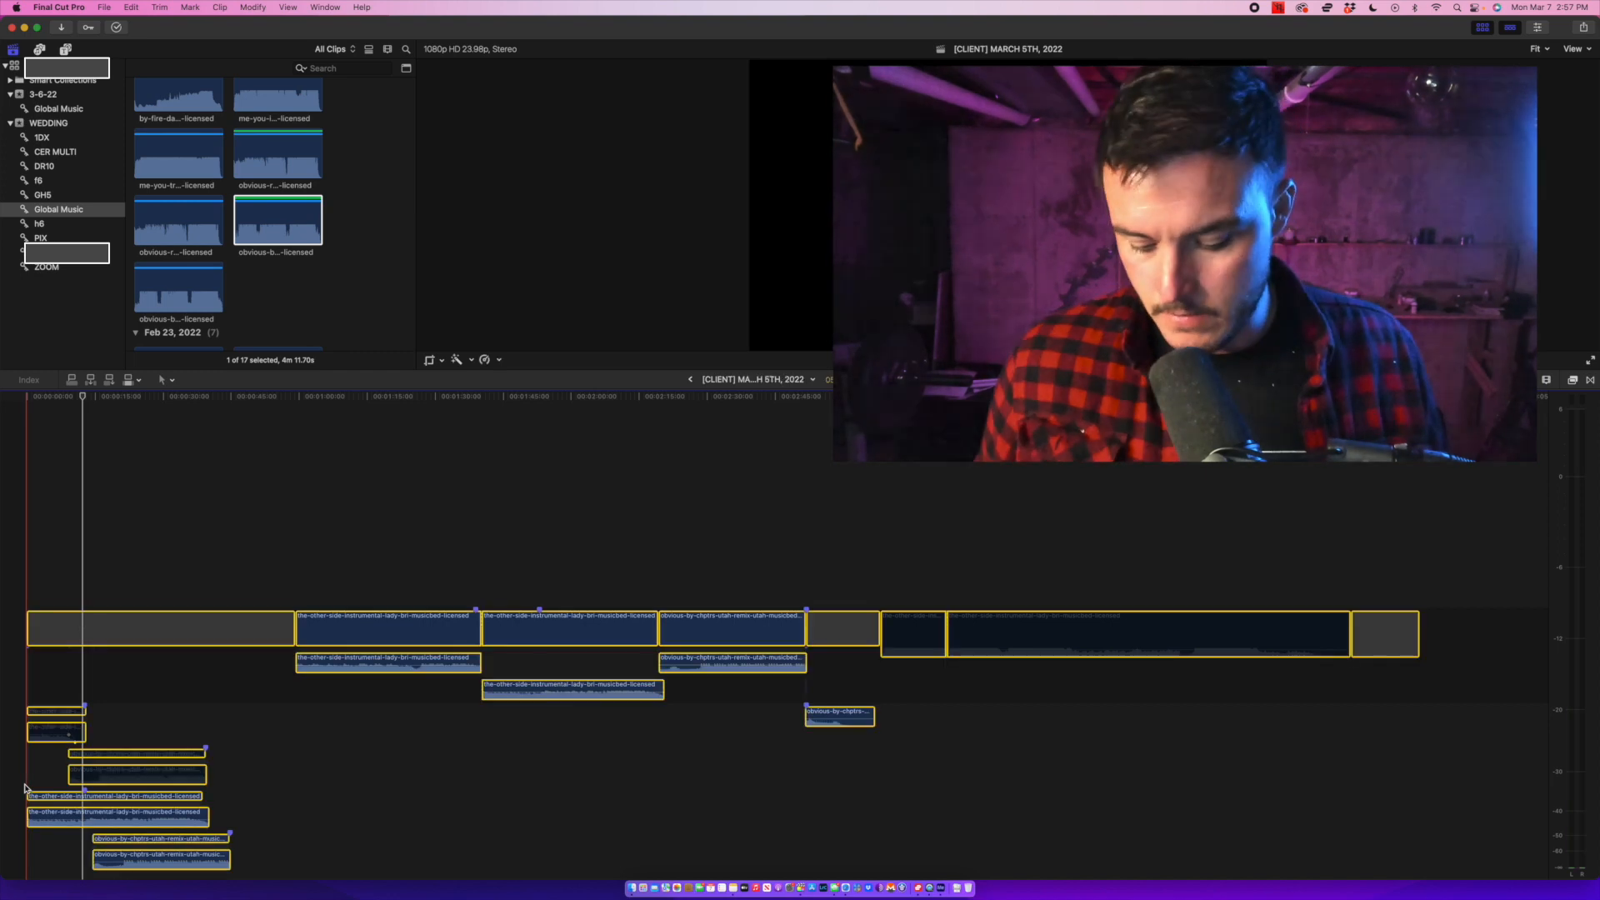
pyautogui.press('XF86AudioRaiseVolume')
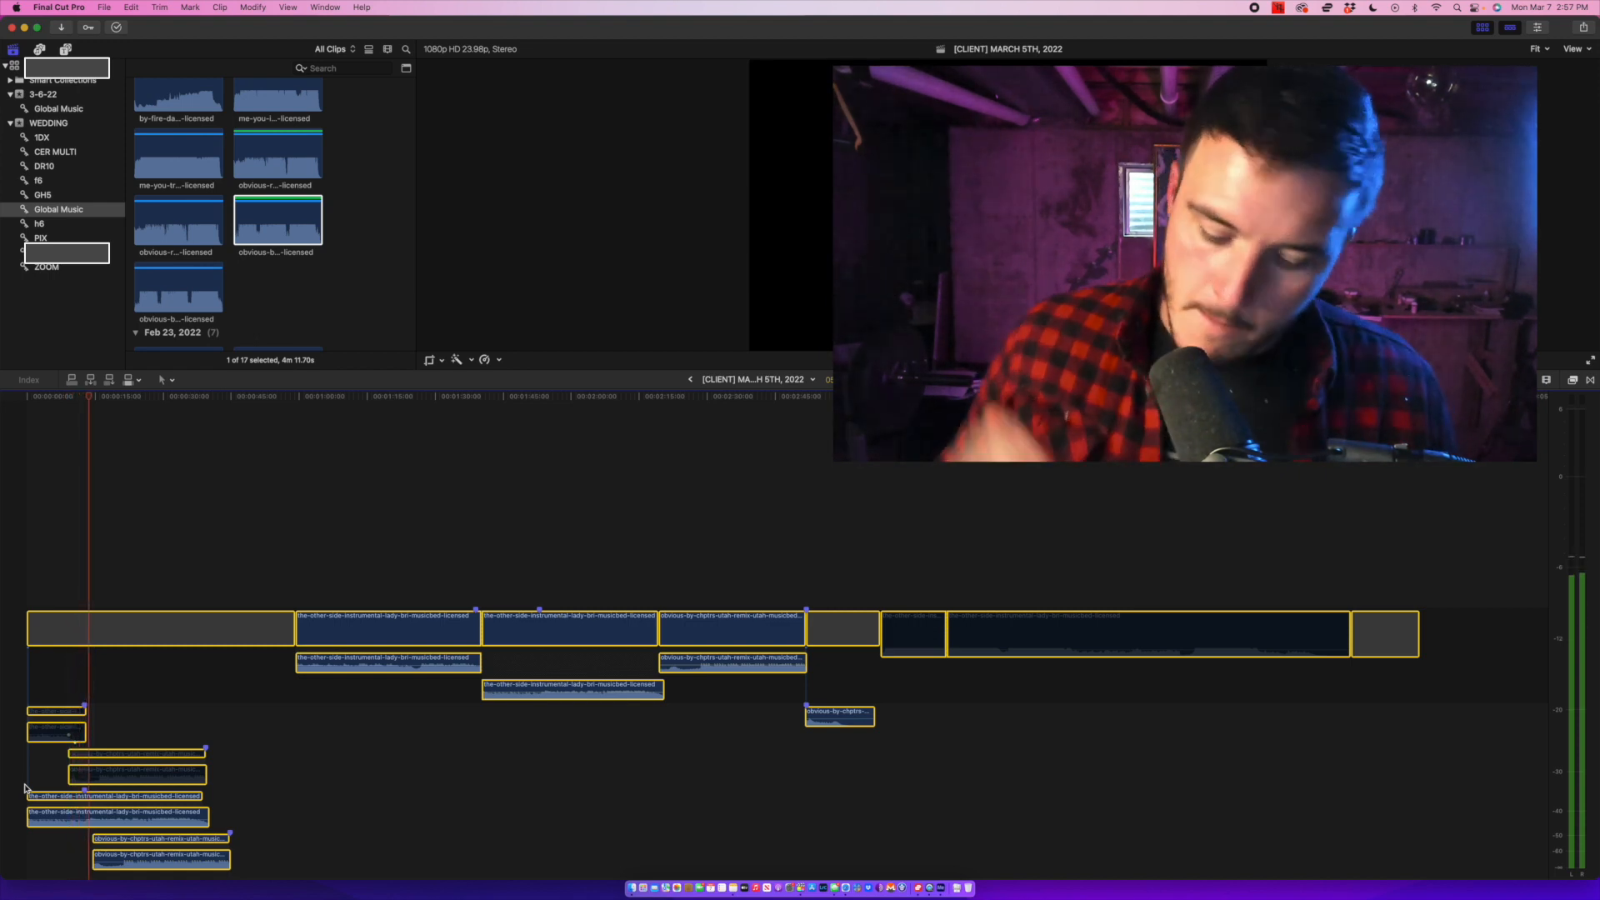
pyautogui.press('super+equal')
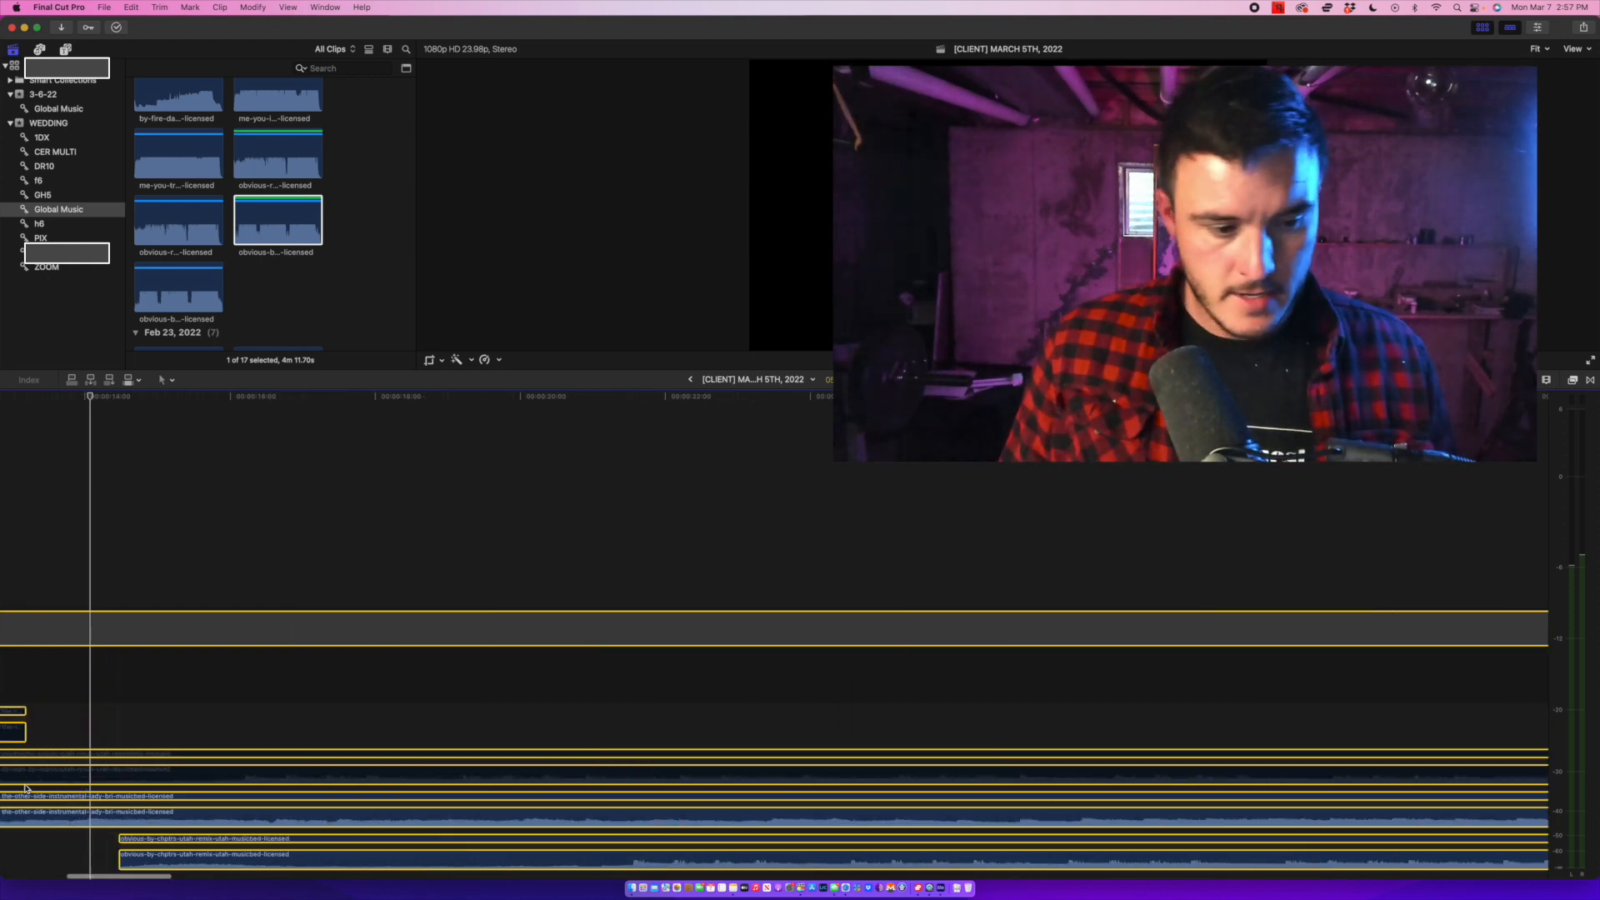
pyautogui.hscroll(-5, 480, 819)
pyautogui.scroll(-2, 480, 819)
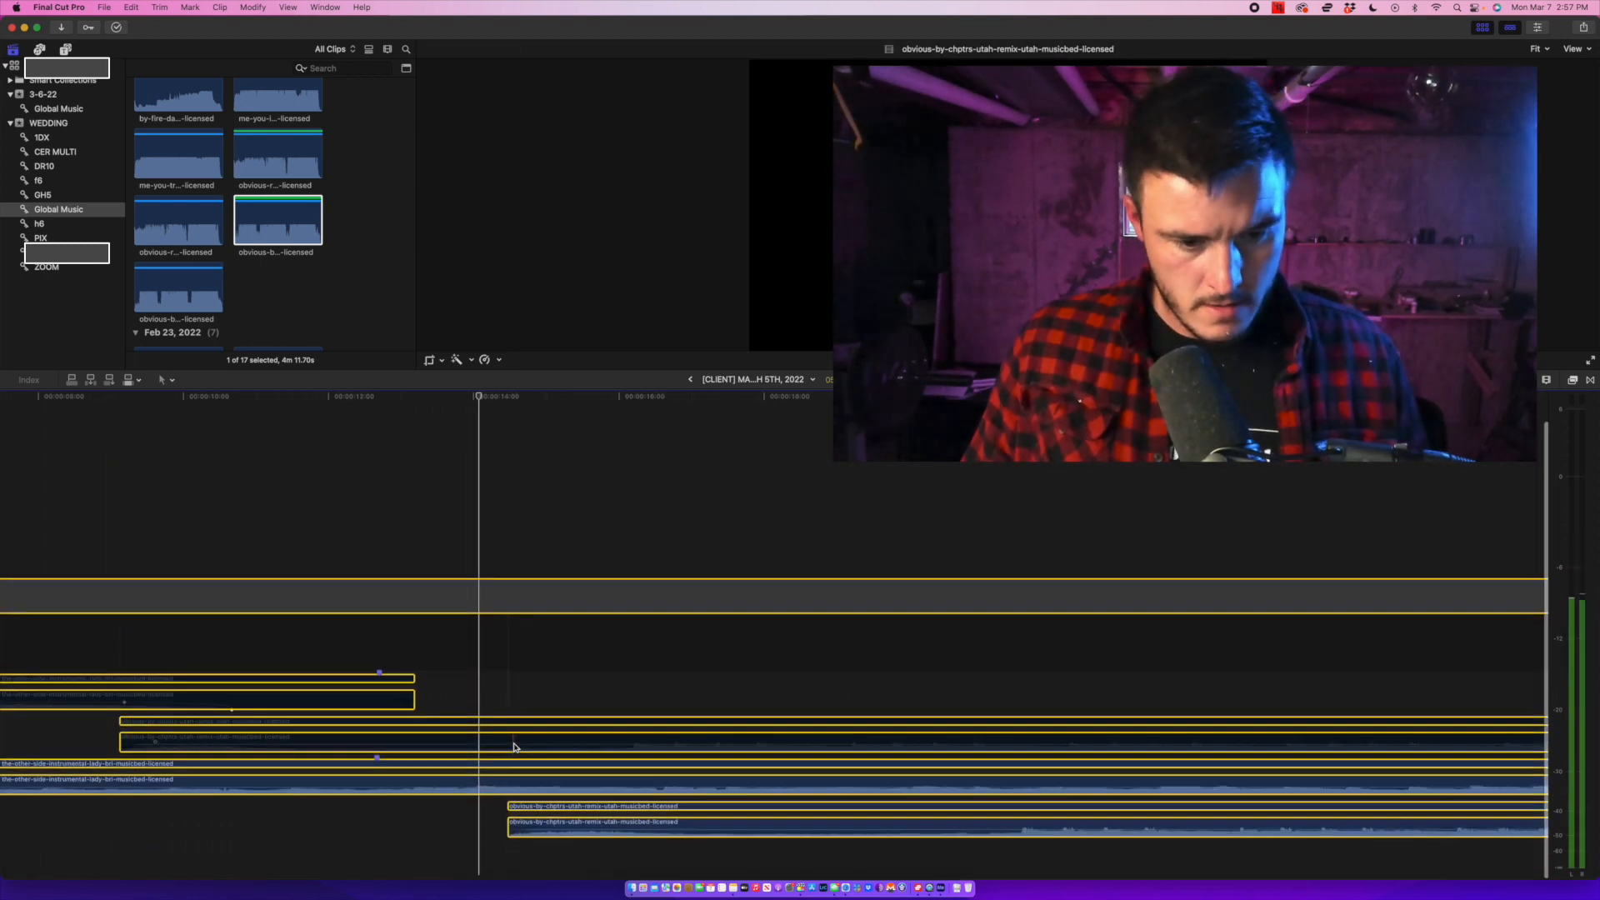
pyautogui.click(408, 830)
pyautogui.press('space')
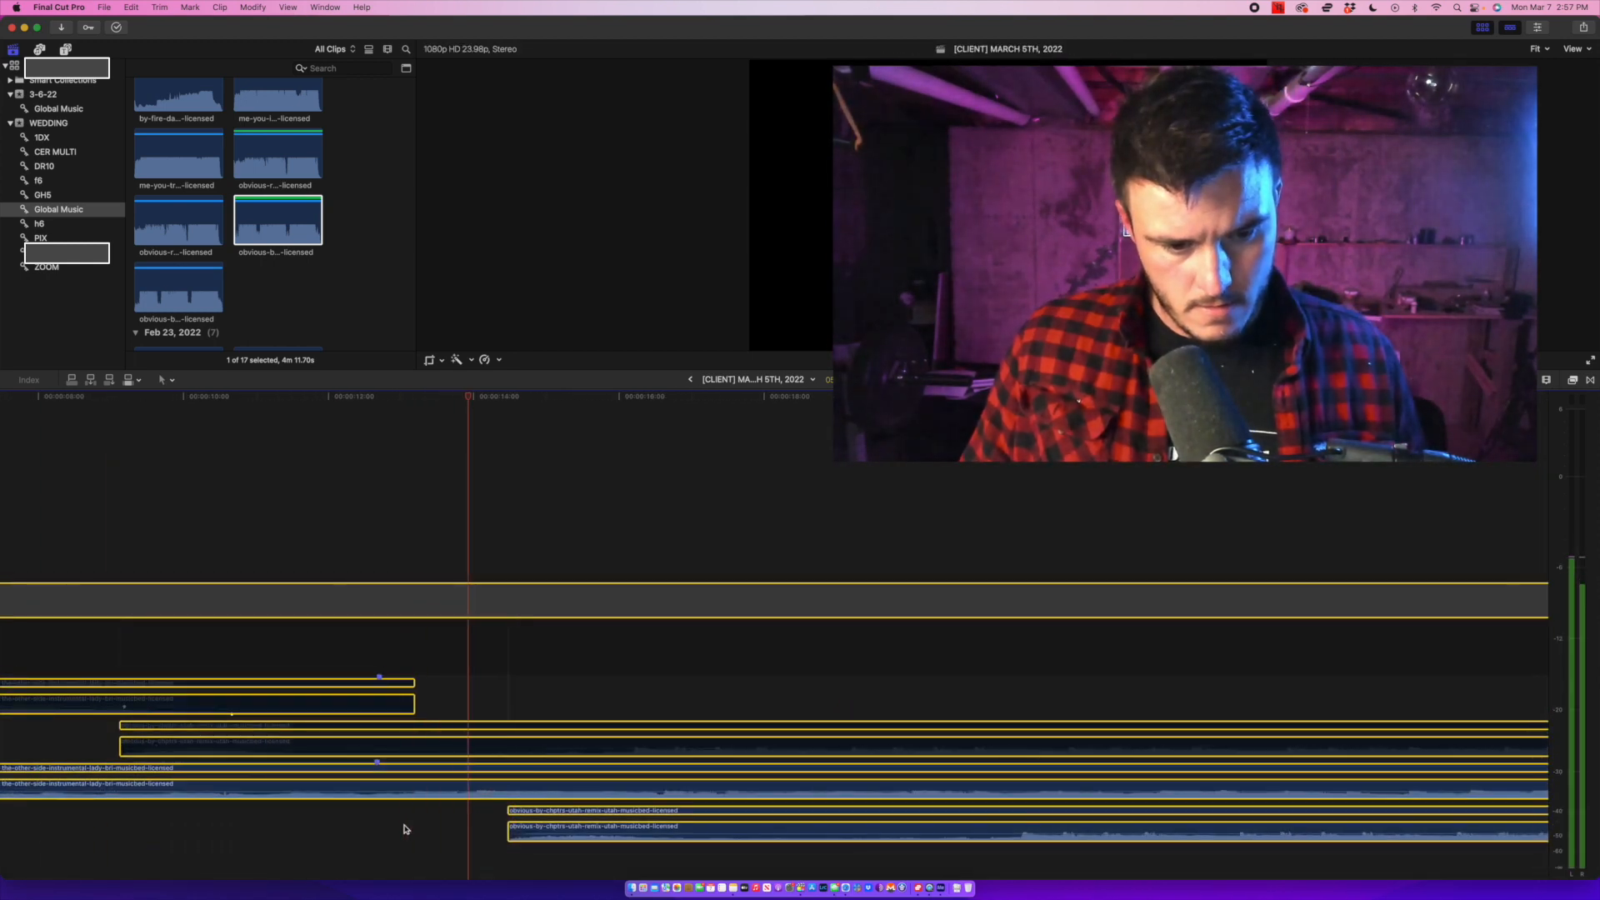
pyautogui.click(414, 829)
pyautogui.press('space')
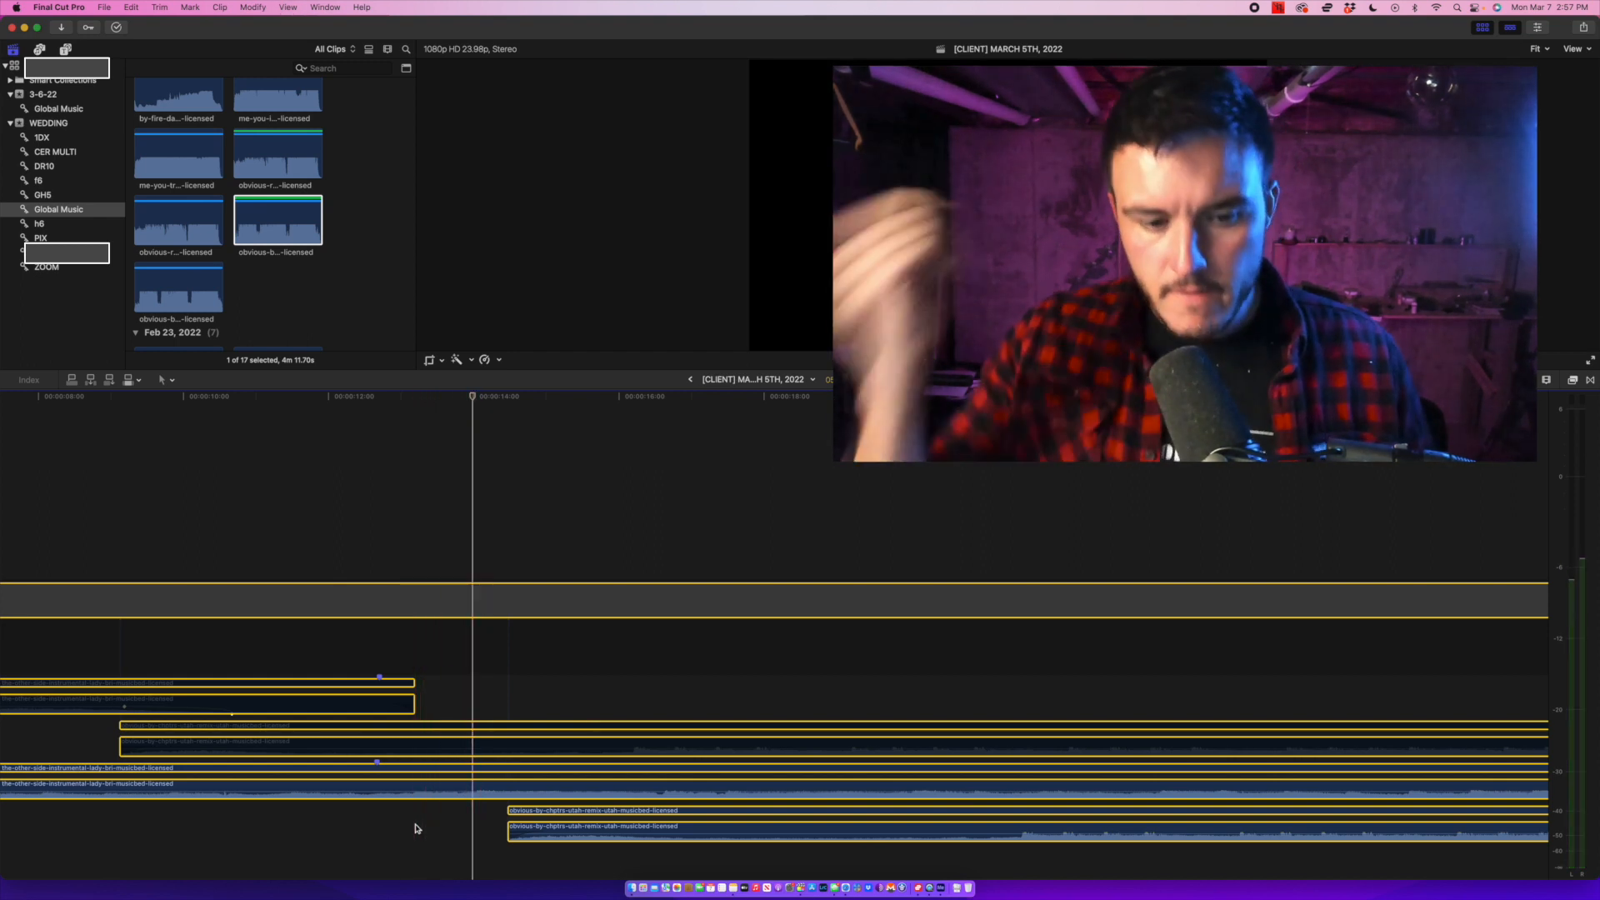
pyautogui.click(416, 826)
pyautogui.press('space')
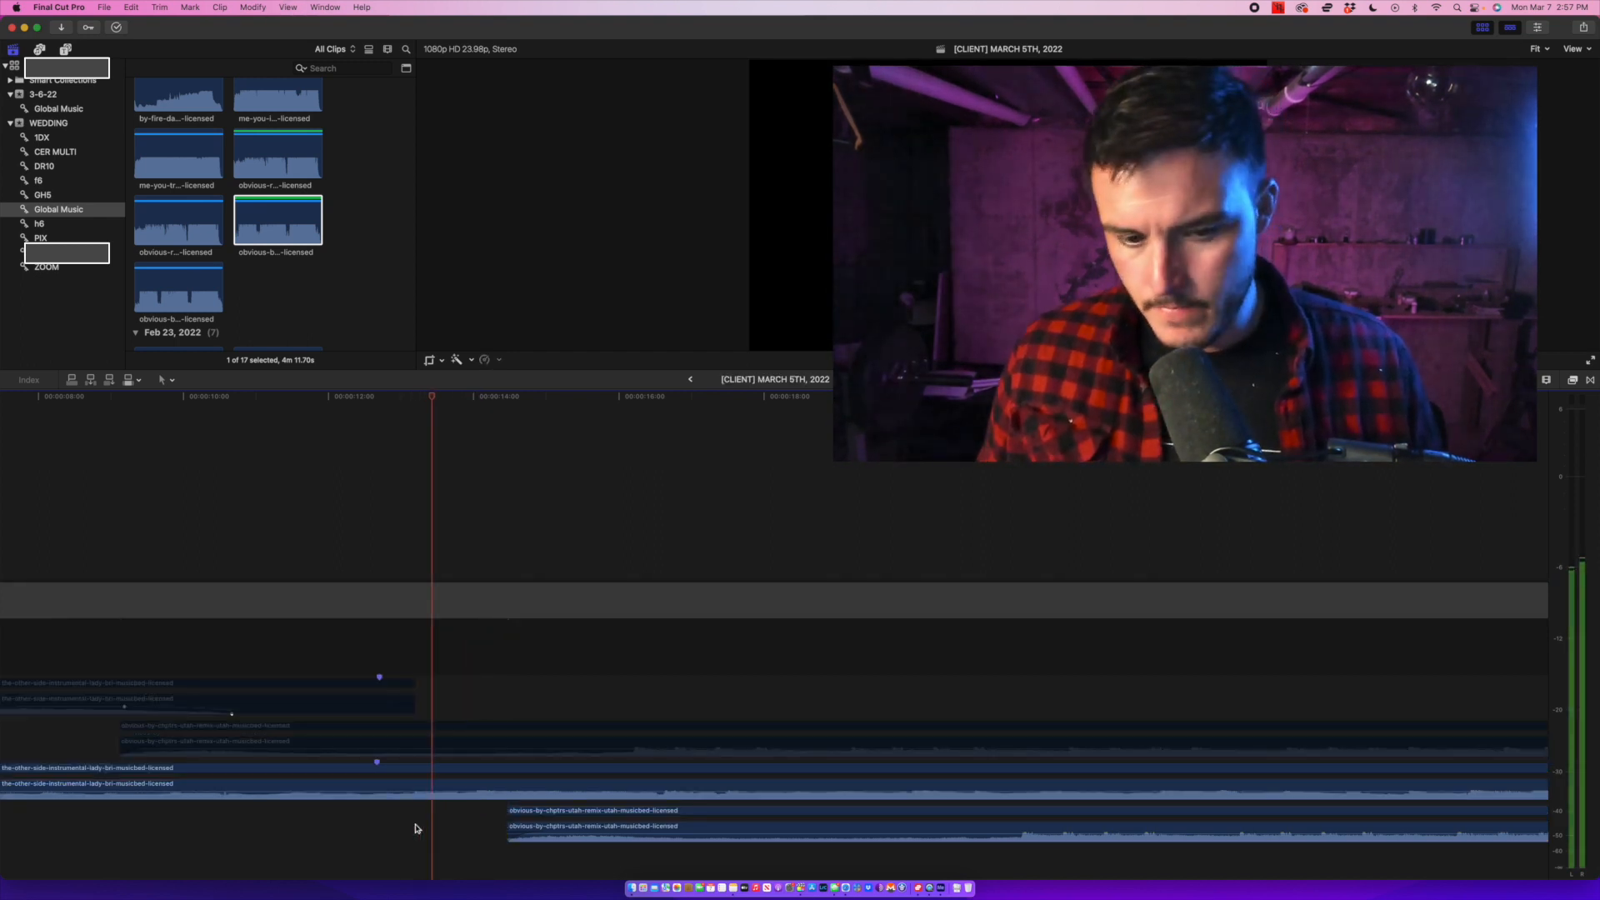
# Mark the beat at about 14 seconds on The Other Side section and delete the stray marker from the gap clip.
pyautogui.click(417, 829)
pyautogui.press('space')
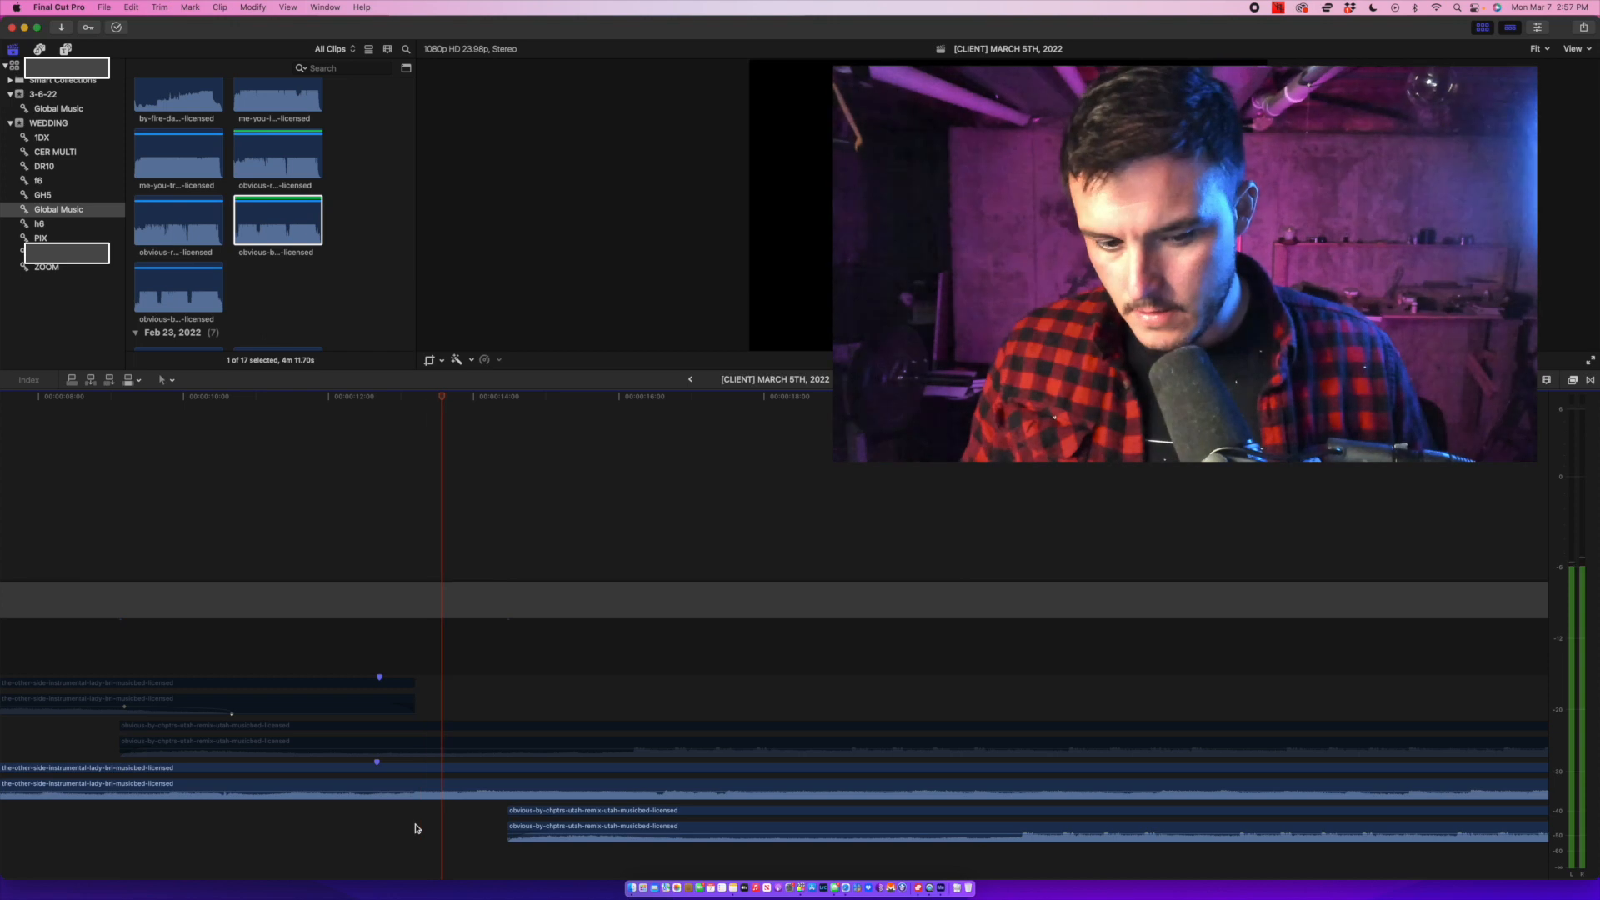
pyautogui.press('space')
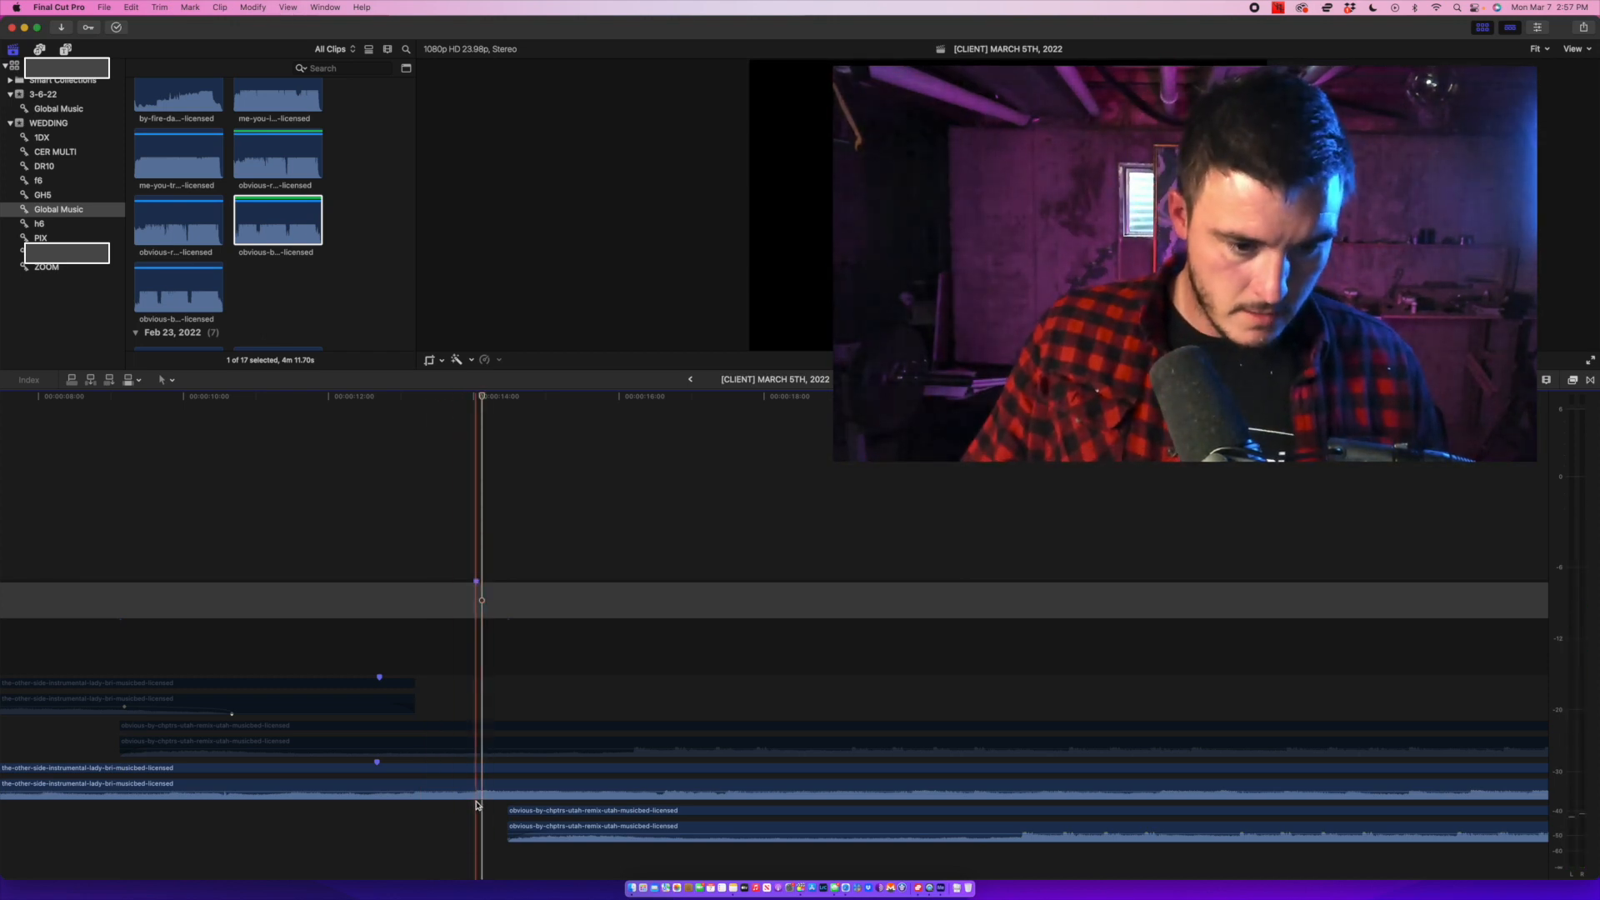
pyautogui.click(476, 789)
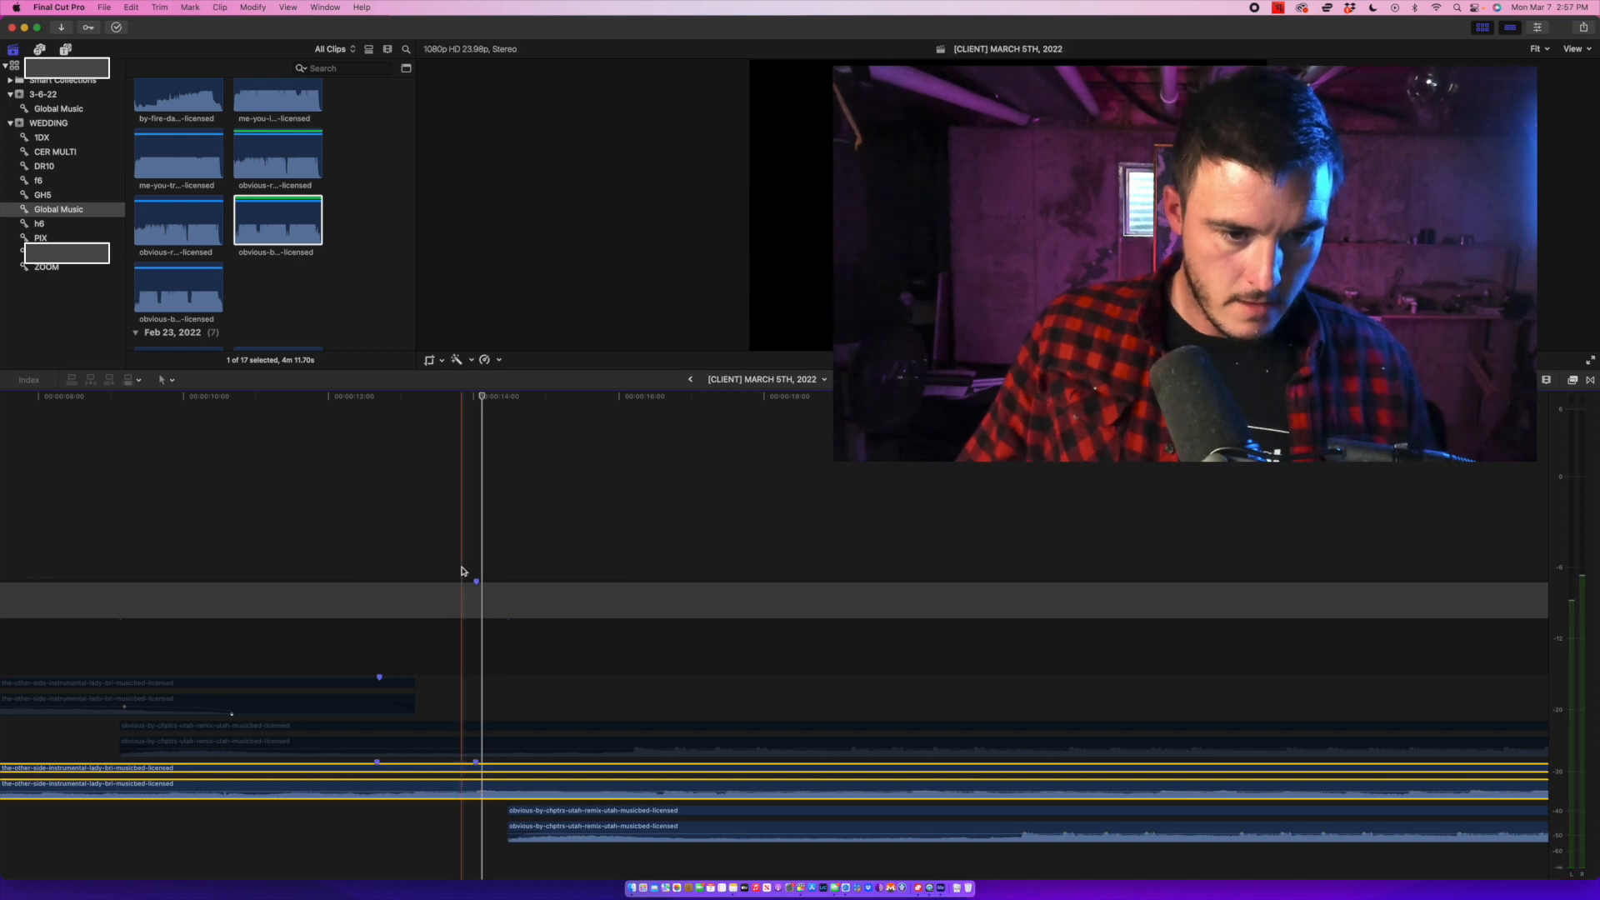
pyautogui.rightClick(477, 582)
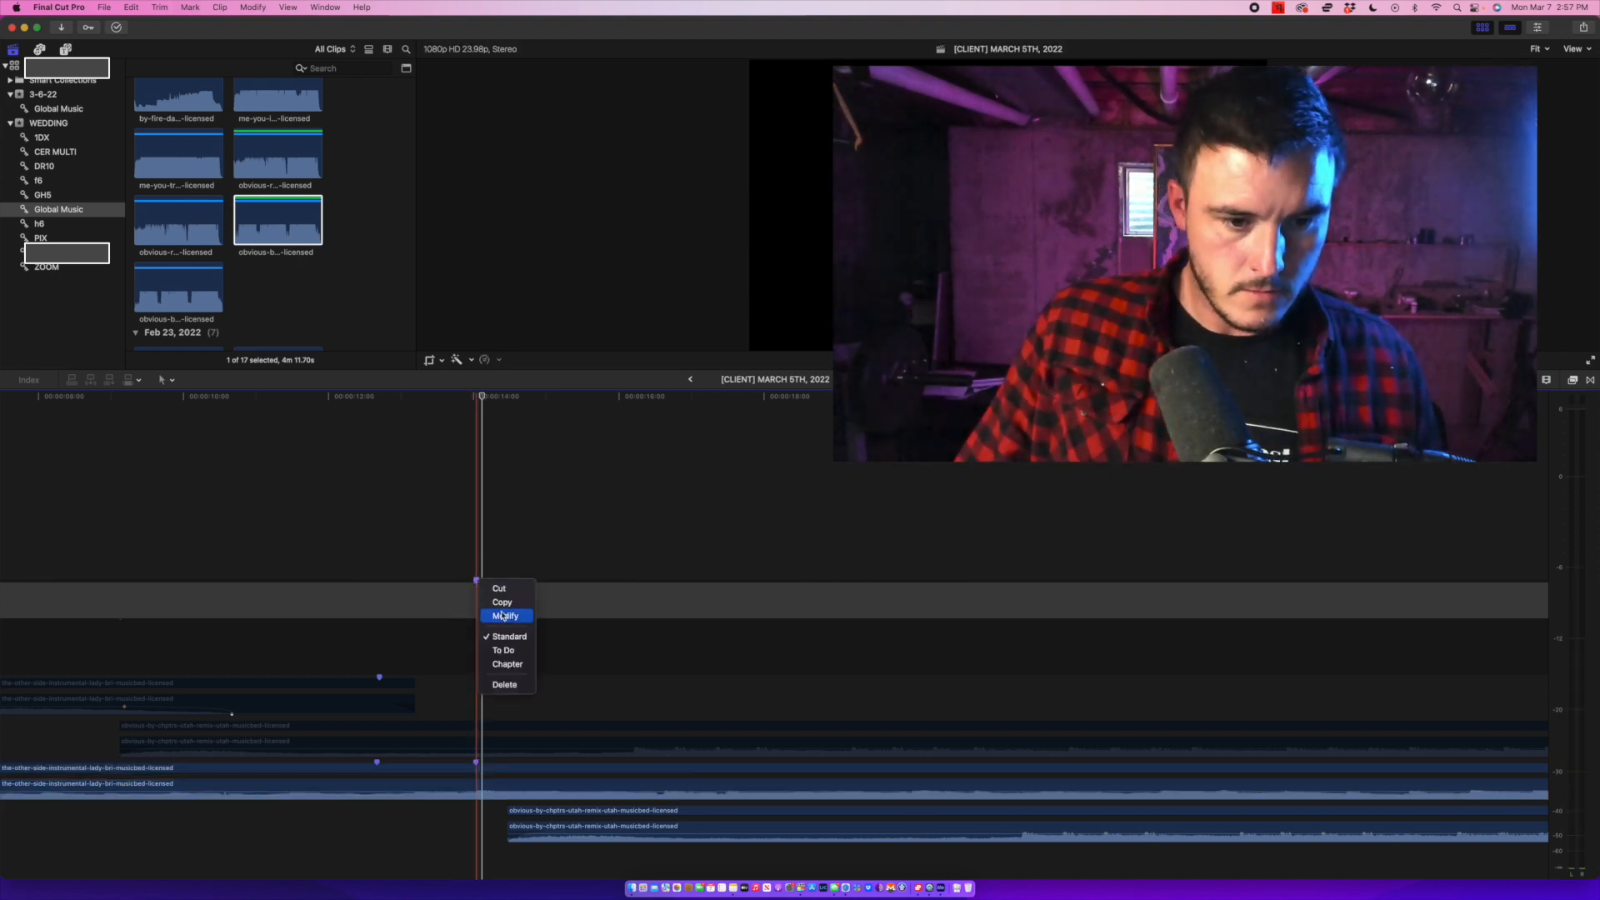
pyautogui.click(513, 687)
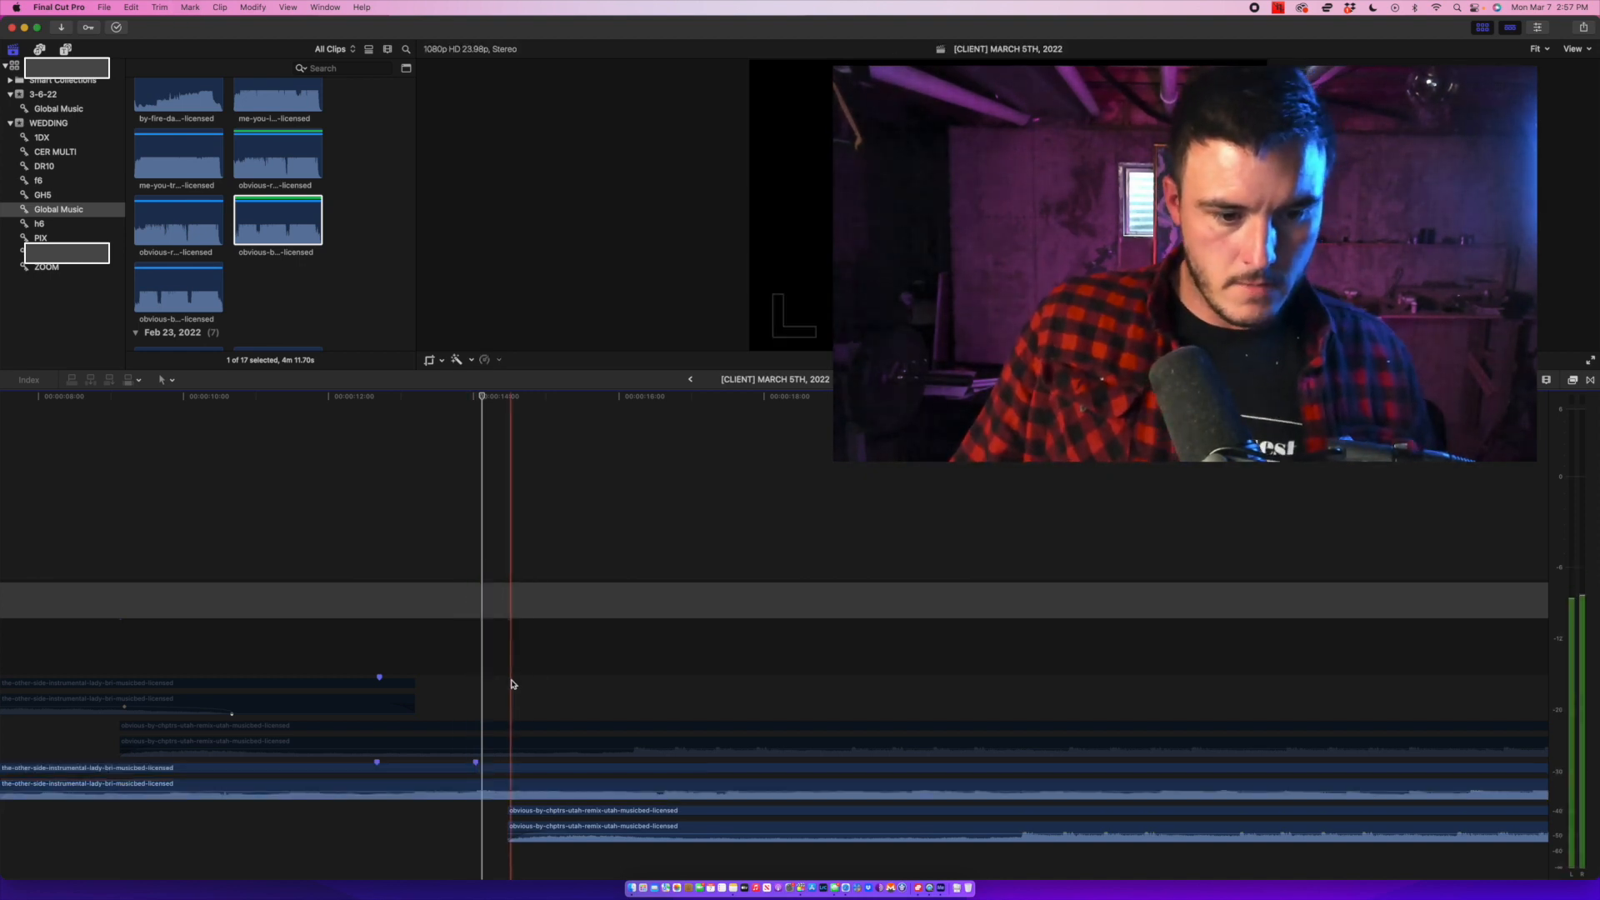
# Move the obvious remix copy earlier to start at about 13.6 seconds, just before The Other Side marker.
pyautogui.click(521, 673)
pyautogui.press('space')
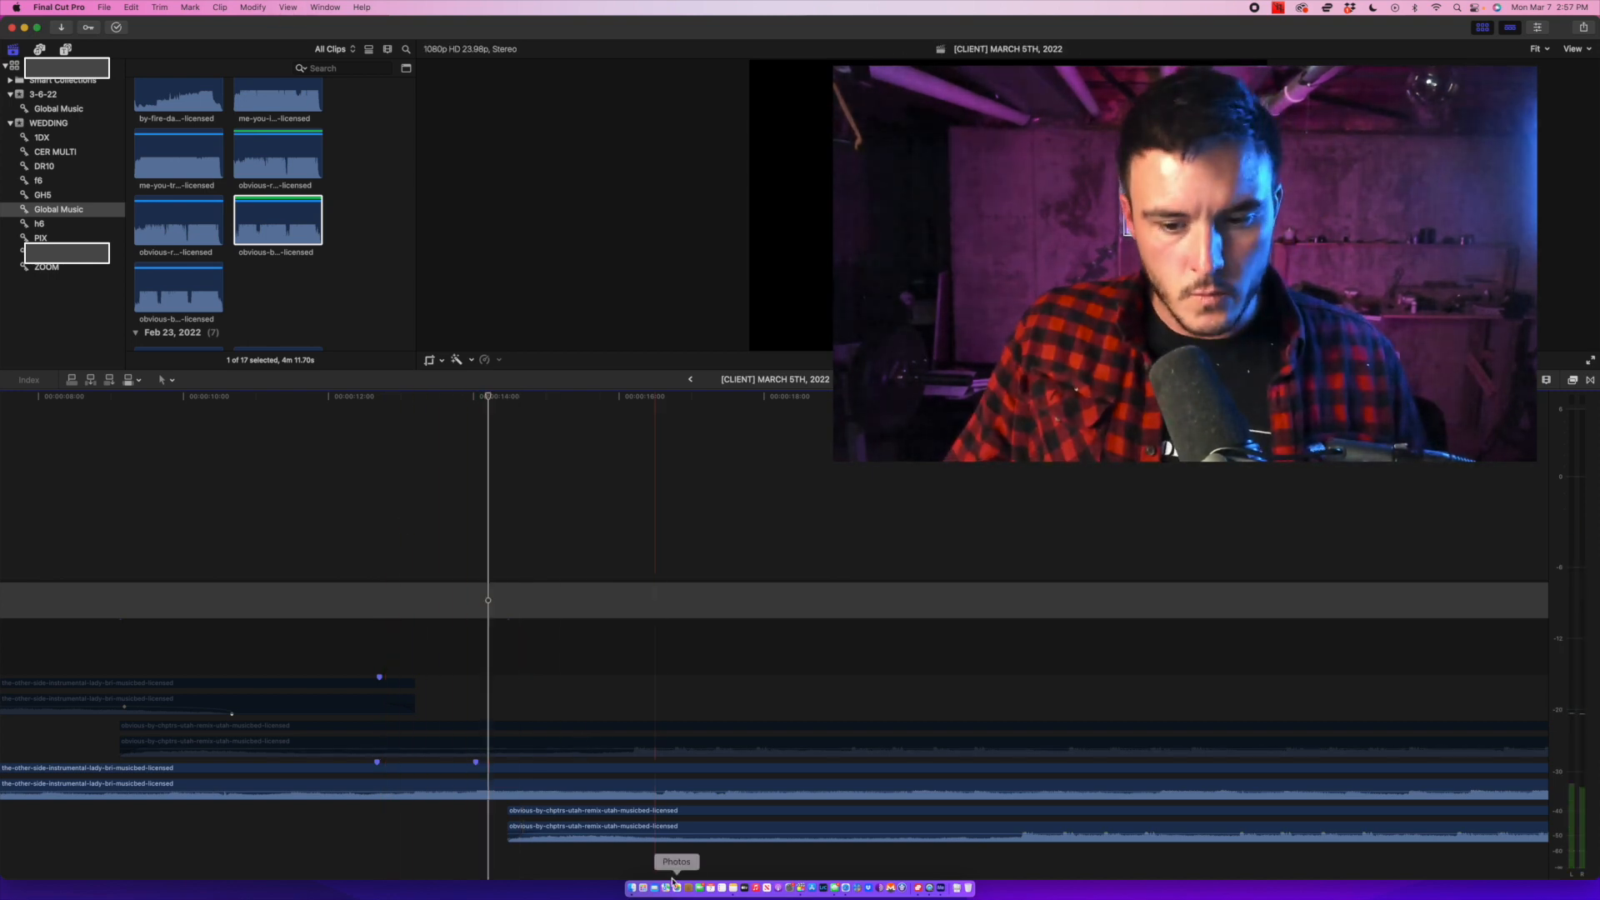
pyautogui.click(542, 829)
pyautogui.press('space')
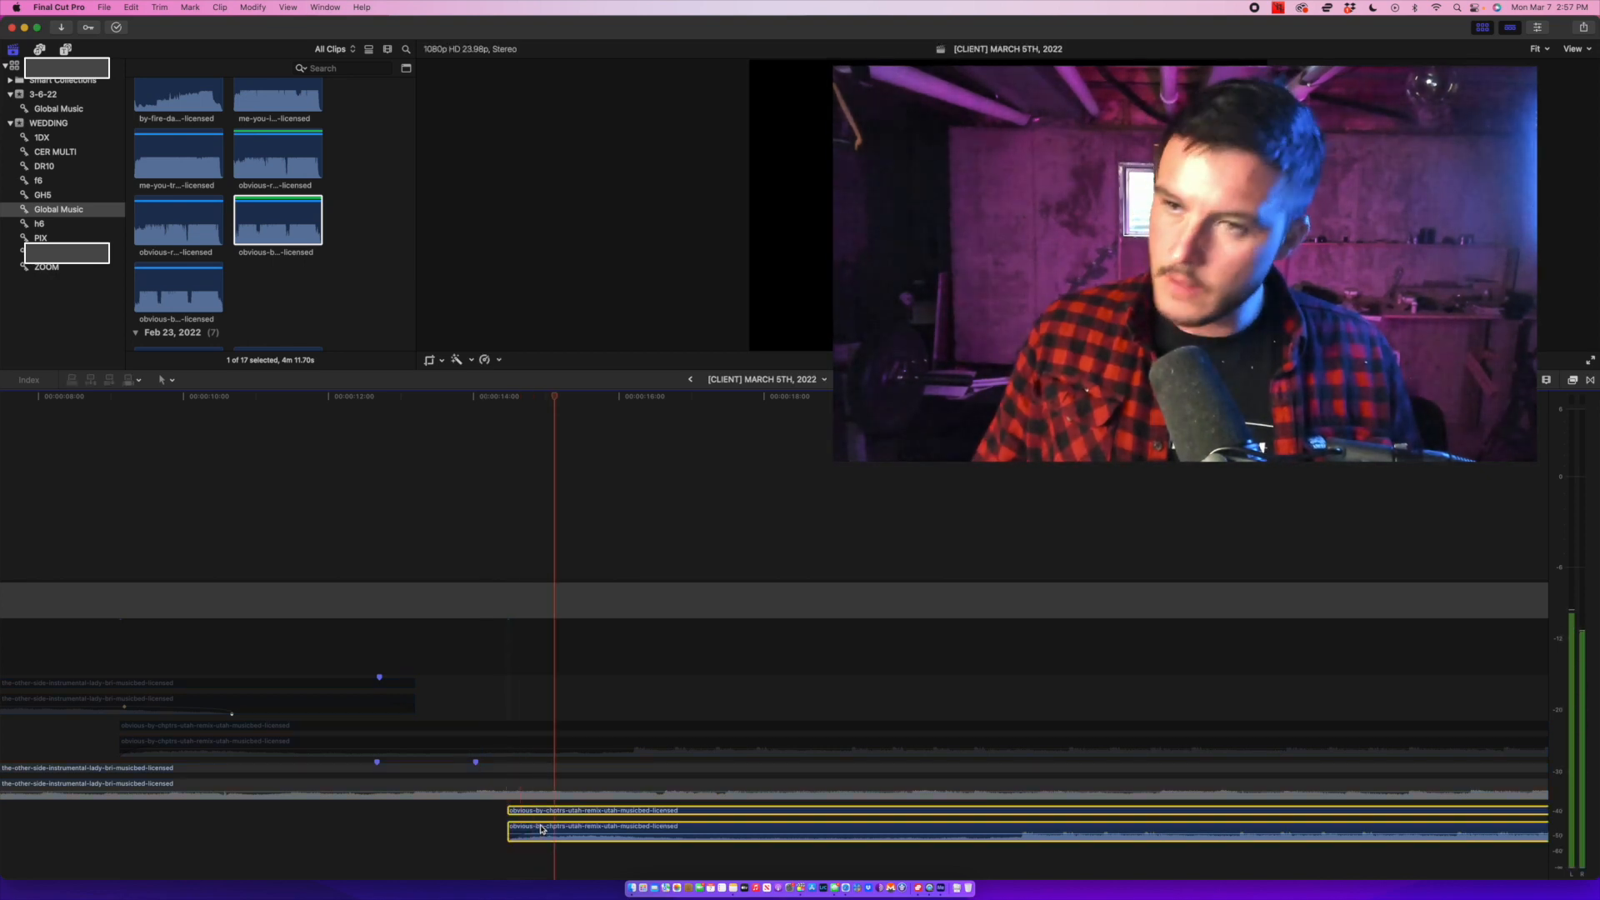
pyautogui.press('space')
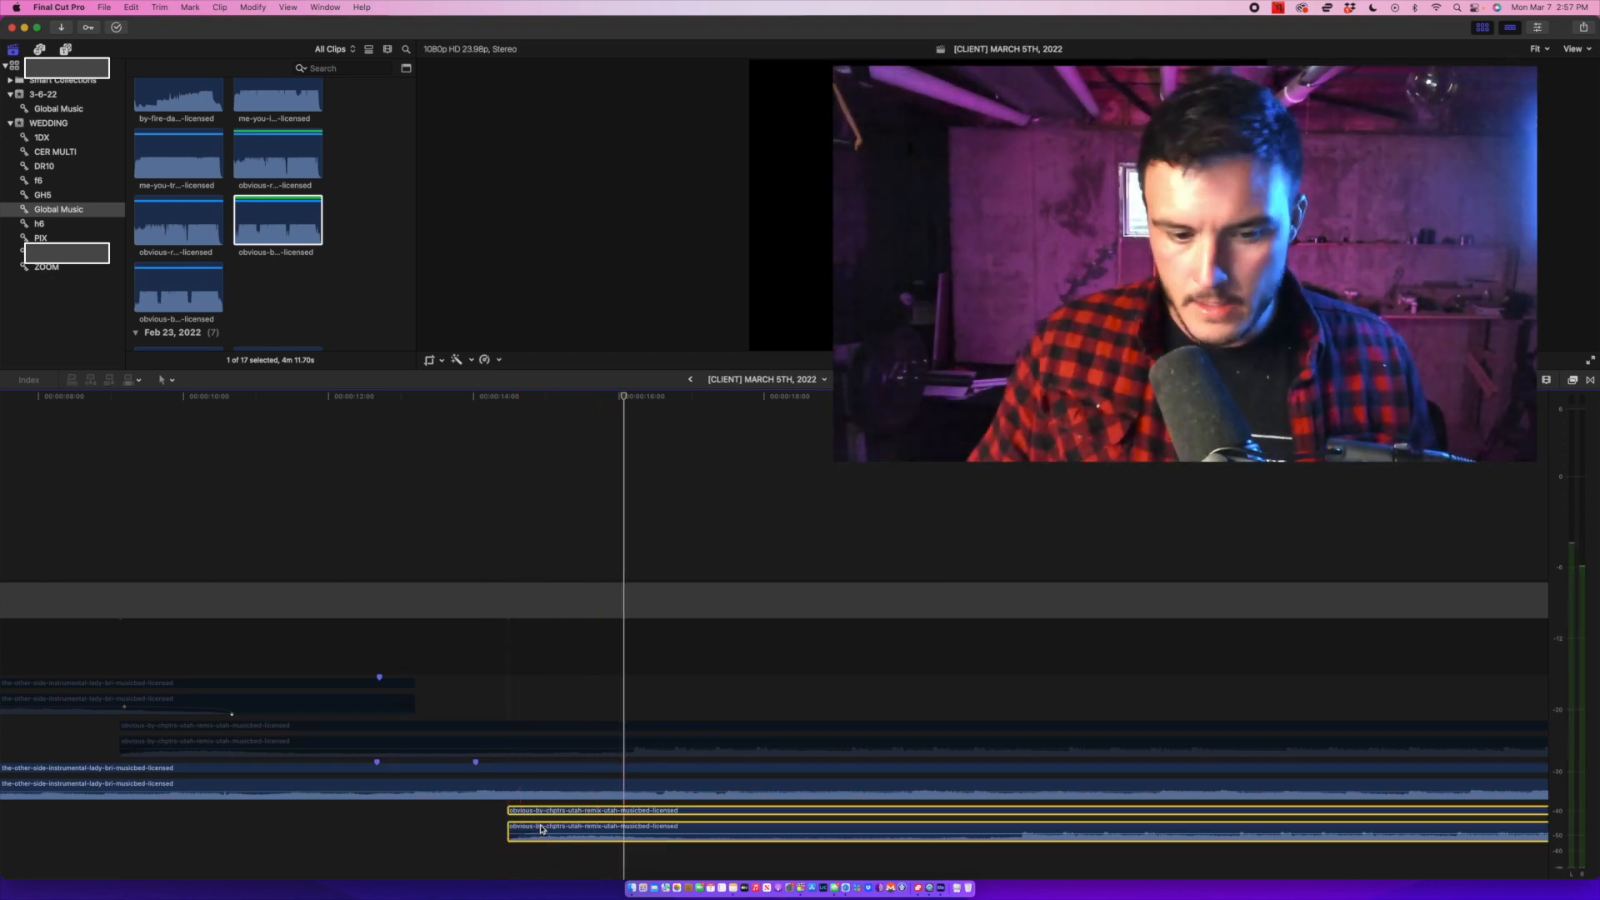
pyautogui.moveTo(541, 830); pyautogui.dragTo(492, 833)
pyautogui.press('space')
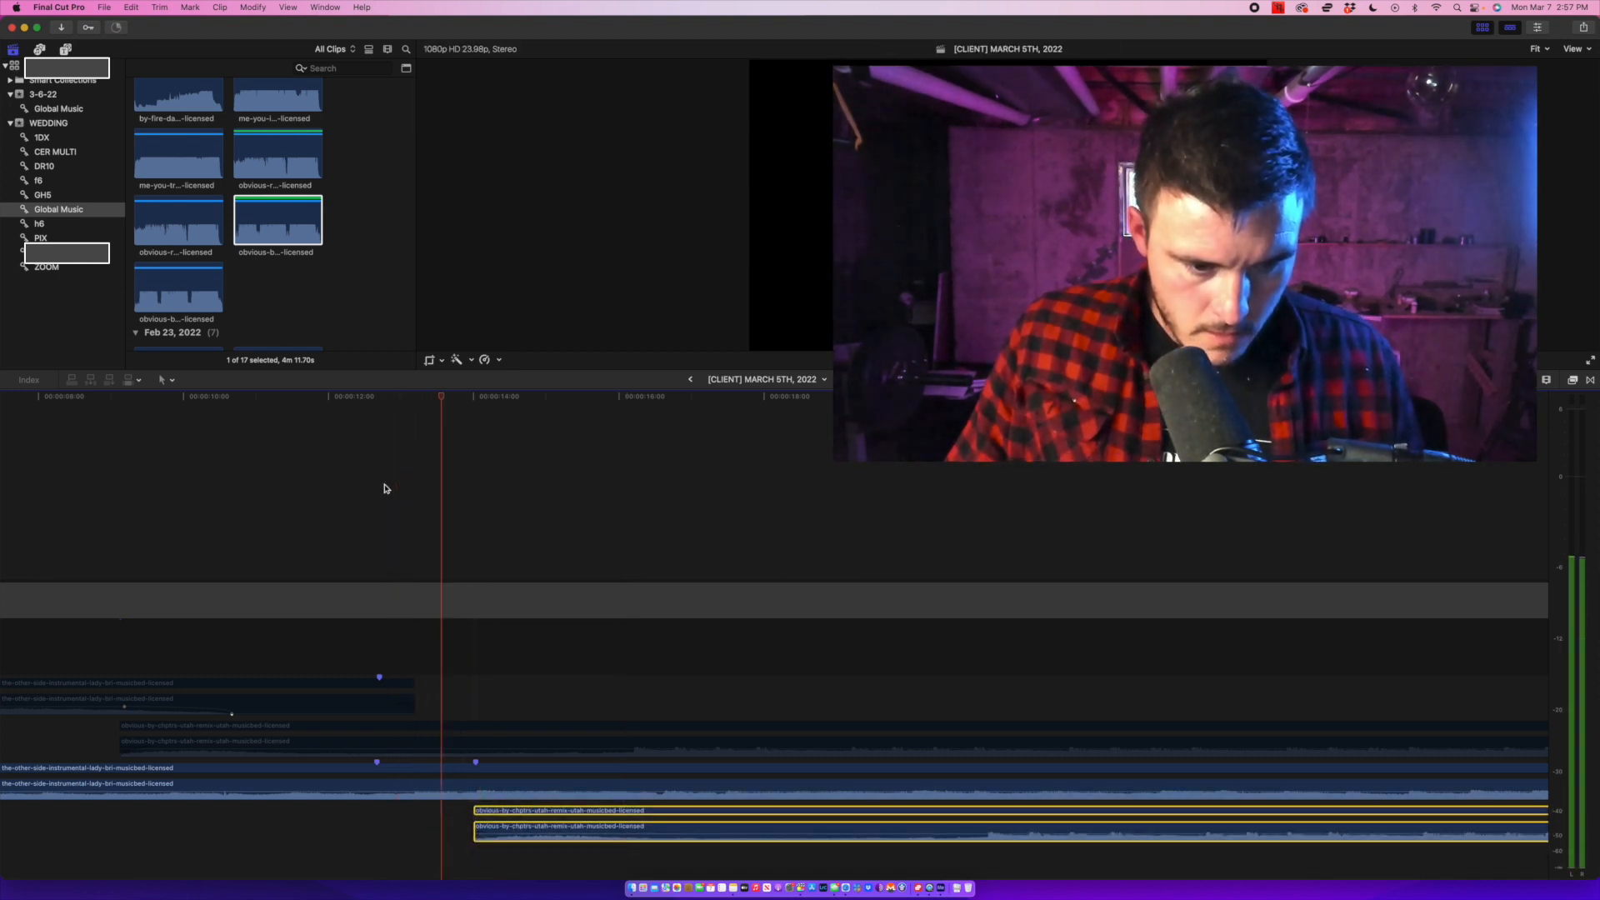
pyautogui.press('space')
pyautogui.moveTo(491, 832); pyautogui.dragTo(463, 832)
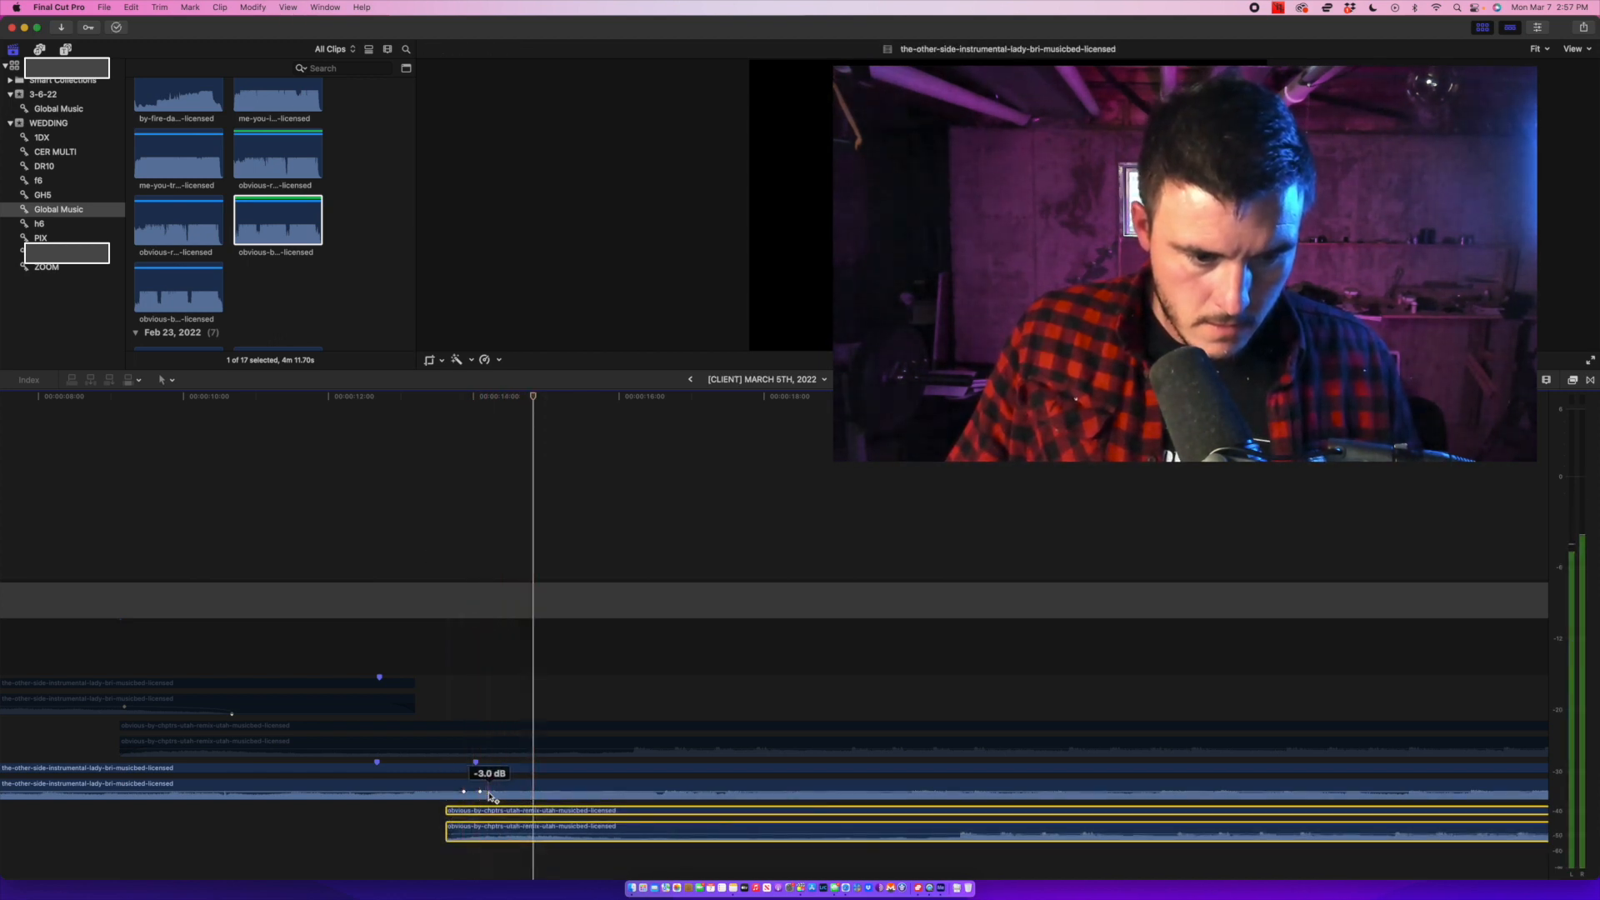
# Add volume keyframes to The Other Side section near its 14-second marker and pull its volume down from there.
pyautogui.keyDown('alt'); pyautogui.click(479, 792); pyautogui.keyUp('alt')
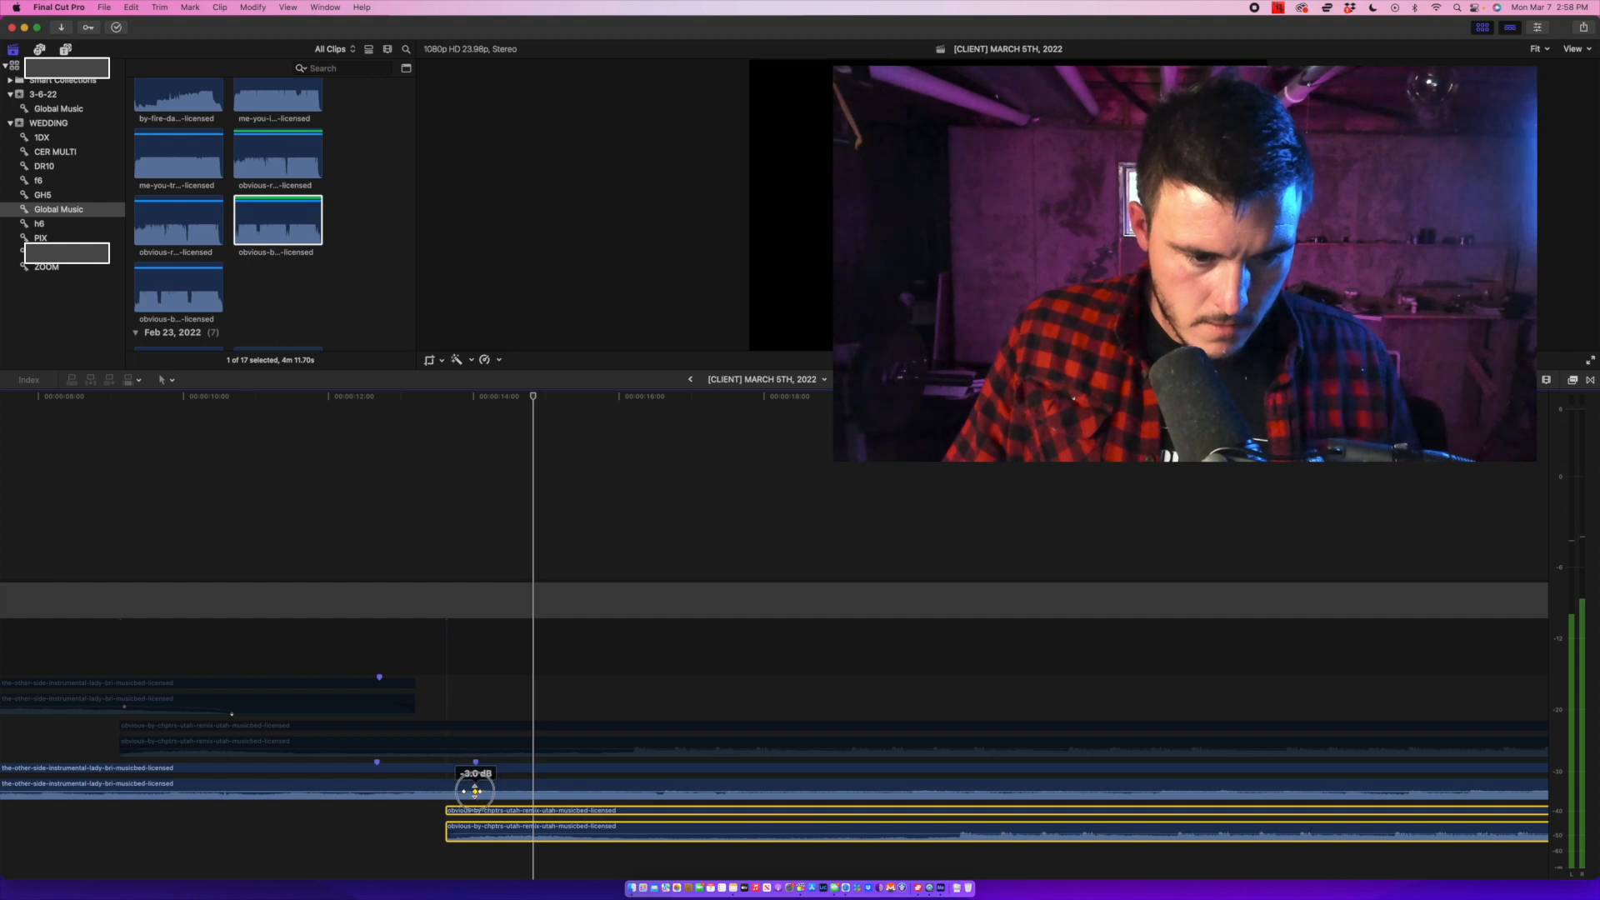
pyautogui.moveTo(479, 793); pyautogui.dragTo(480, 799)
pyautogui.press('space')
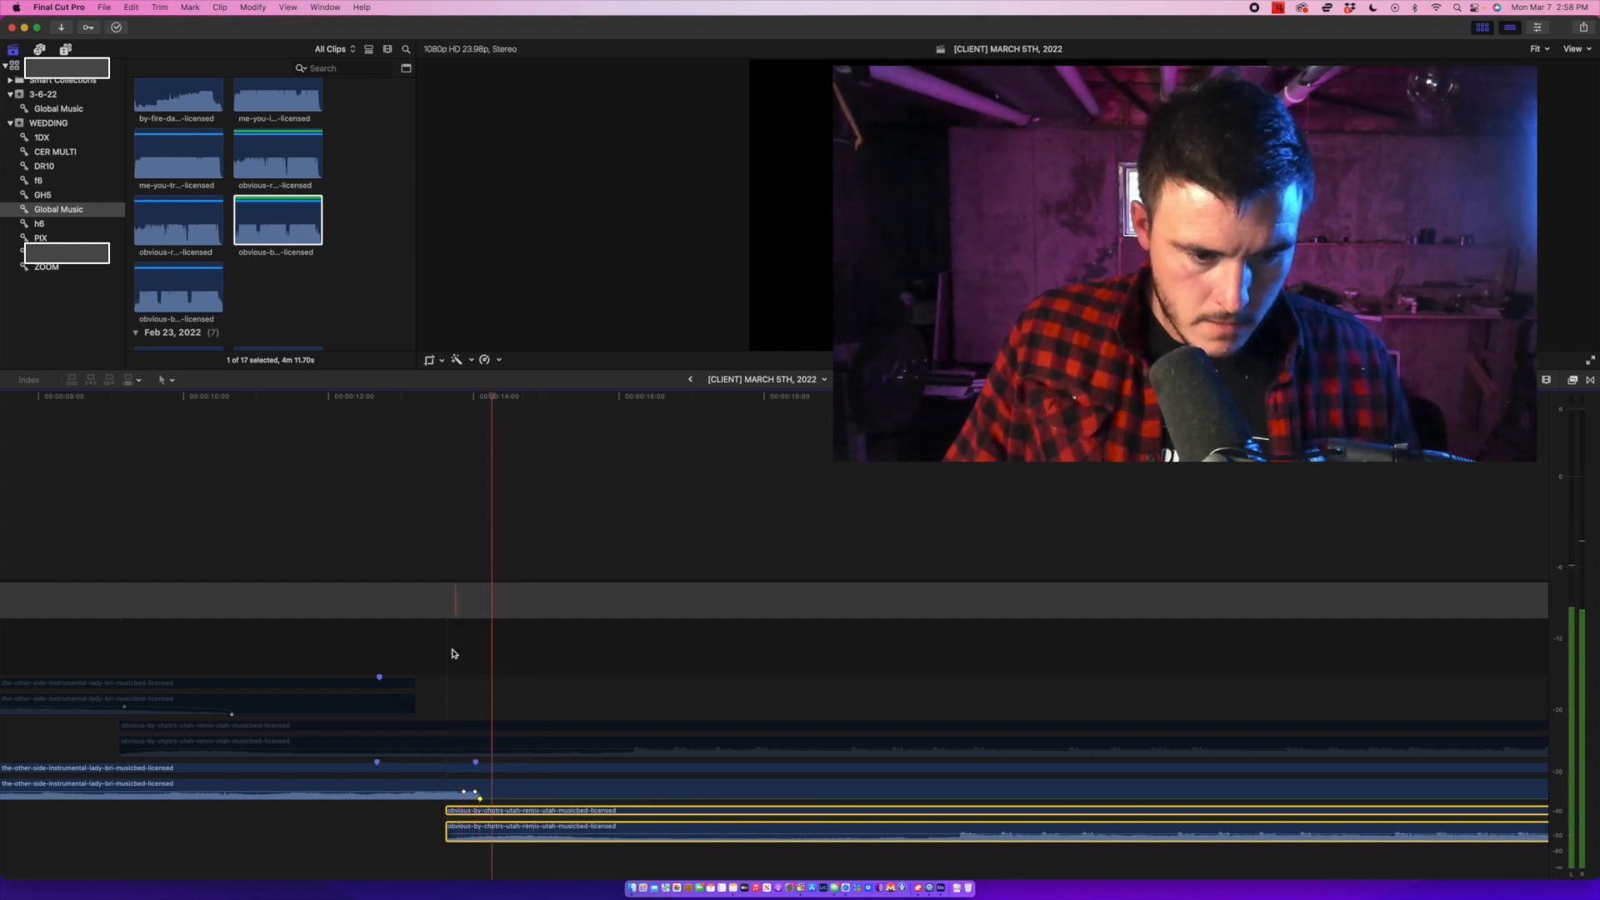
# Play the transition from The Other Side into the remix from about 13, 11 and 10 seconds to judge the blend.
pyautogui.click(422, 610)
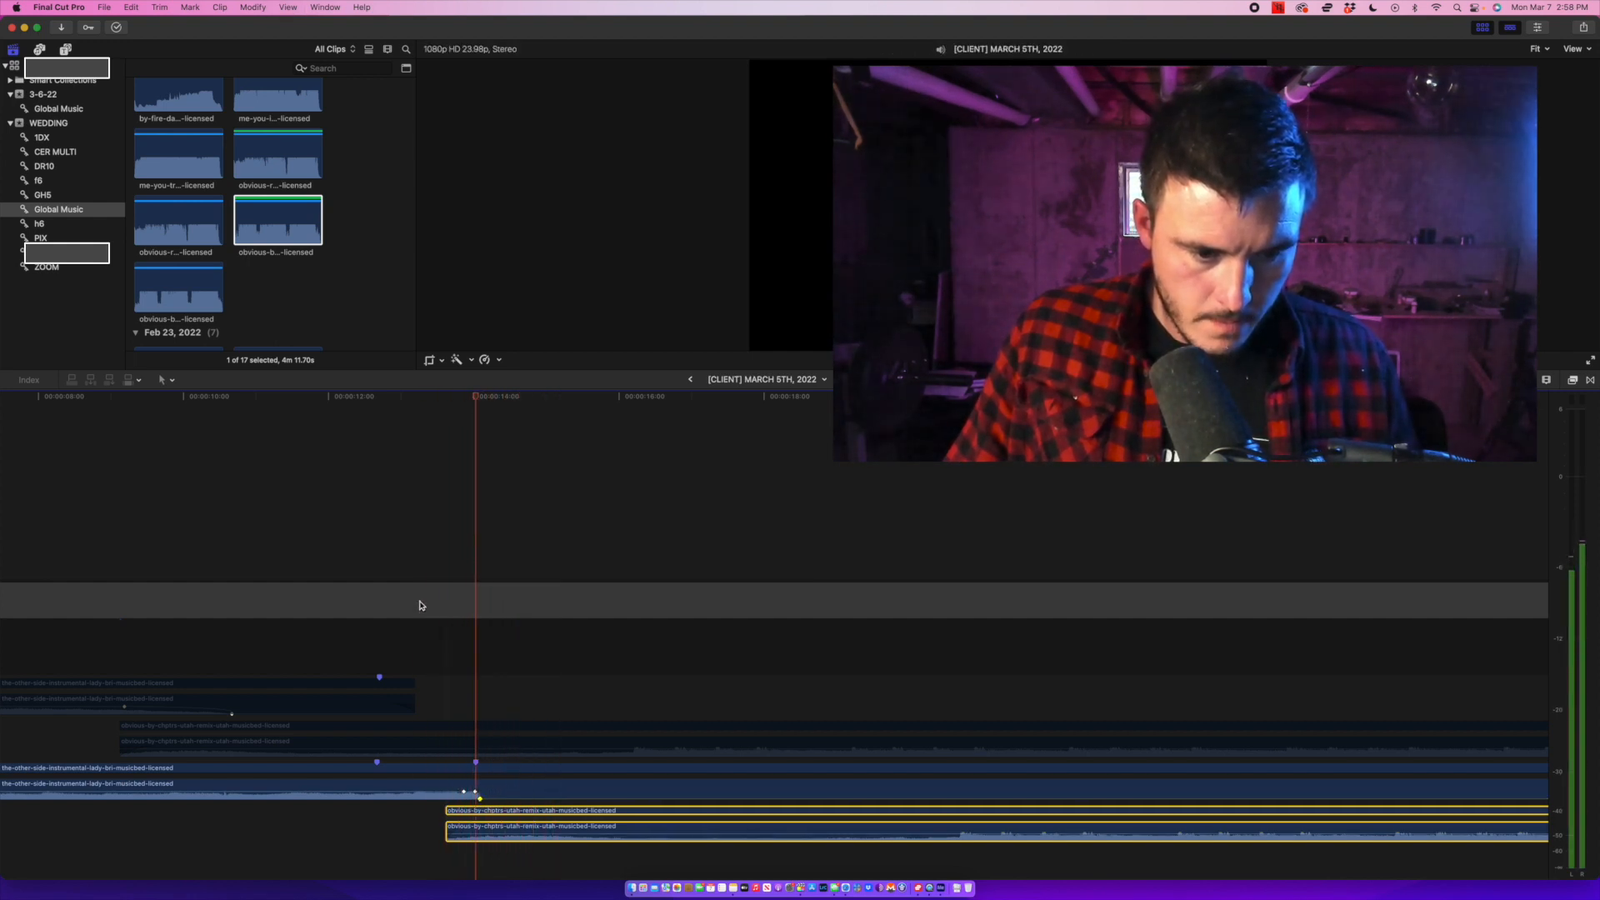
pyautogui.click(268, 528)
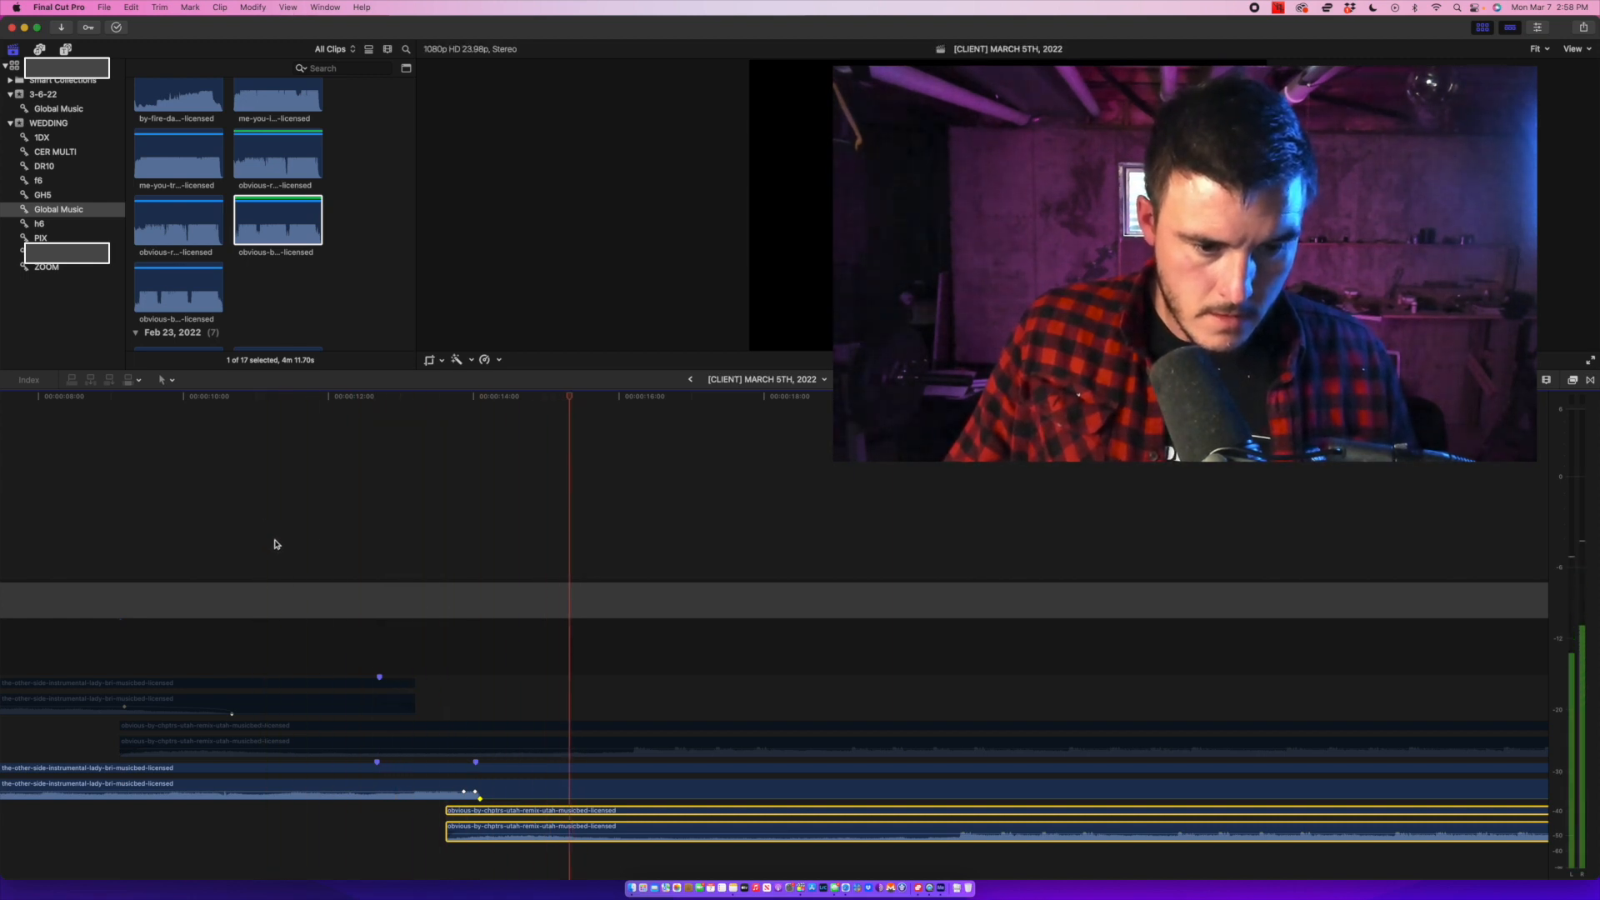
pyautogui.press('space')
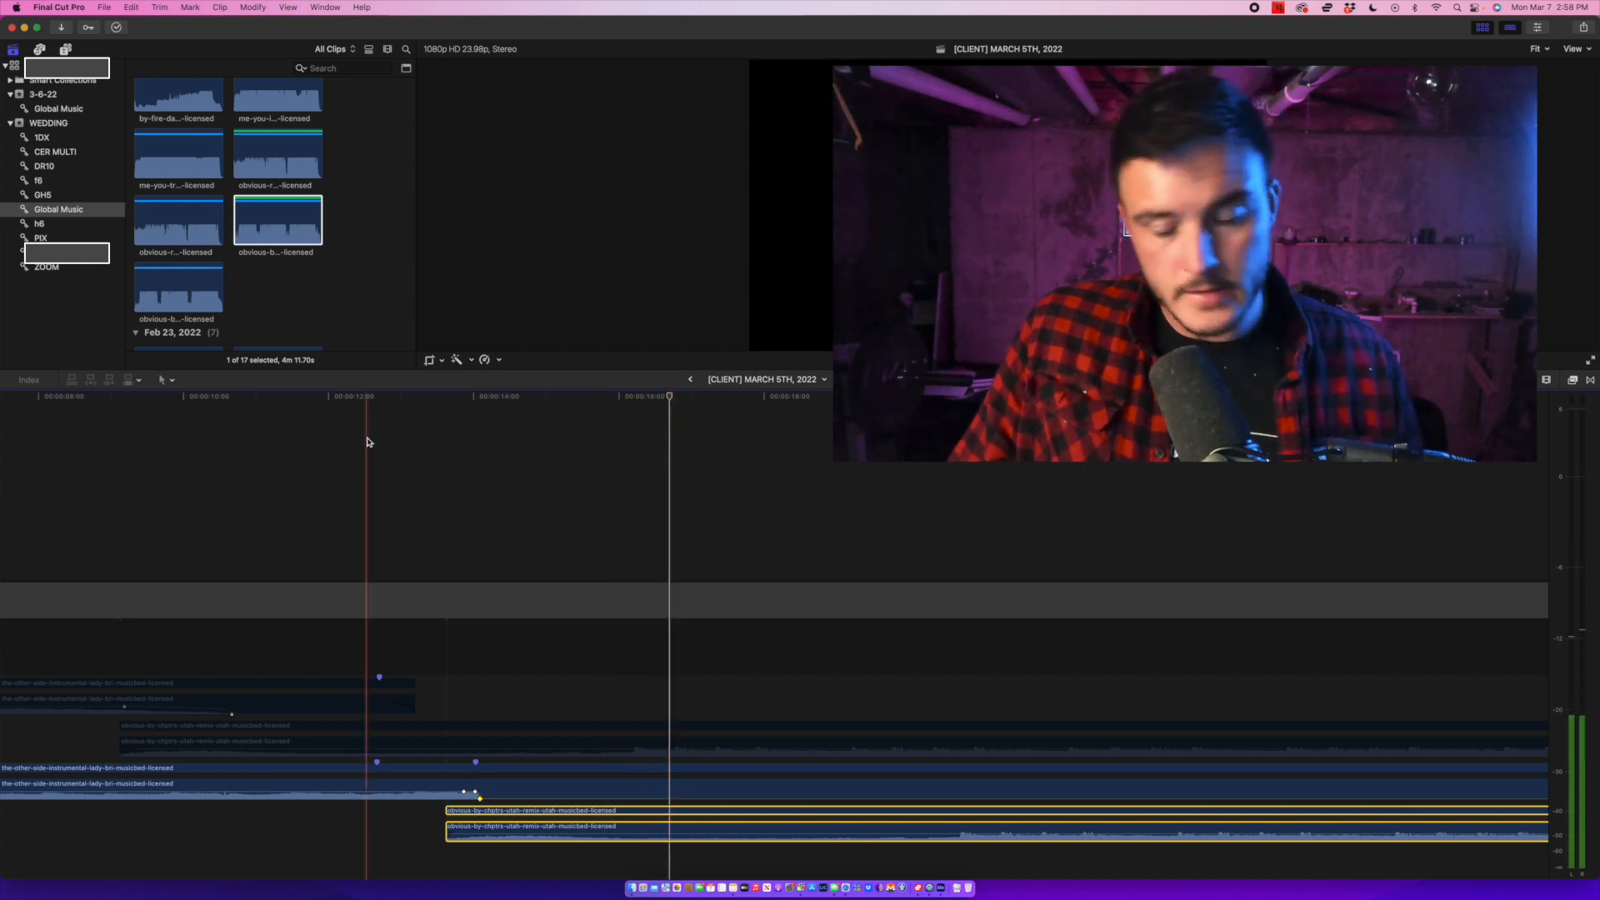
pyautogui.click(173, 484)
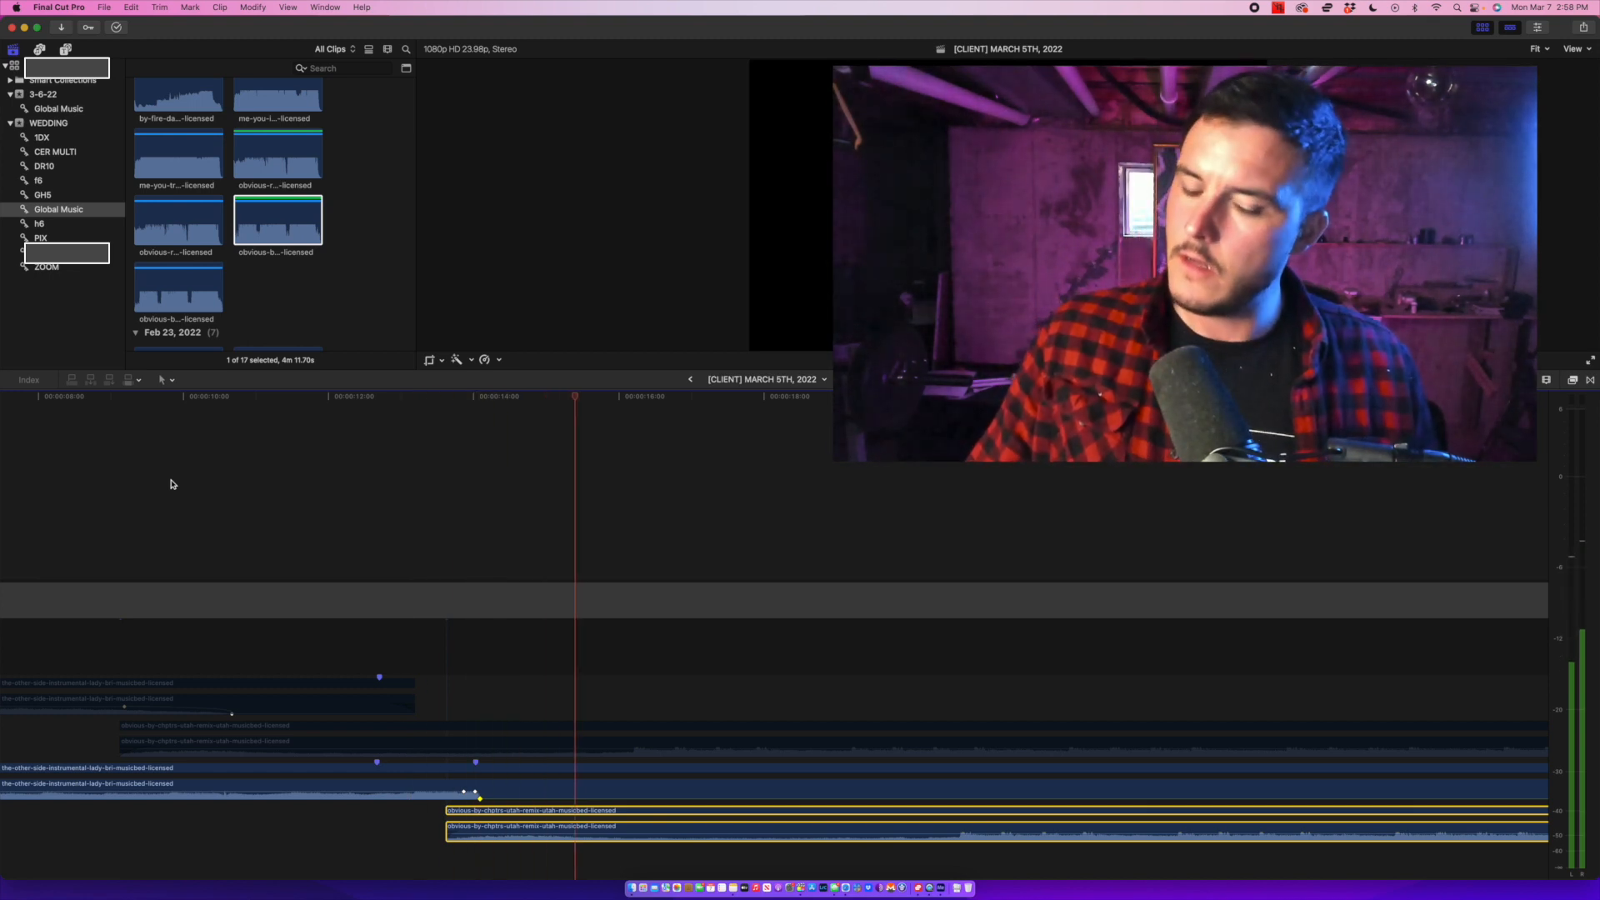
pyautogui.press('space')
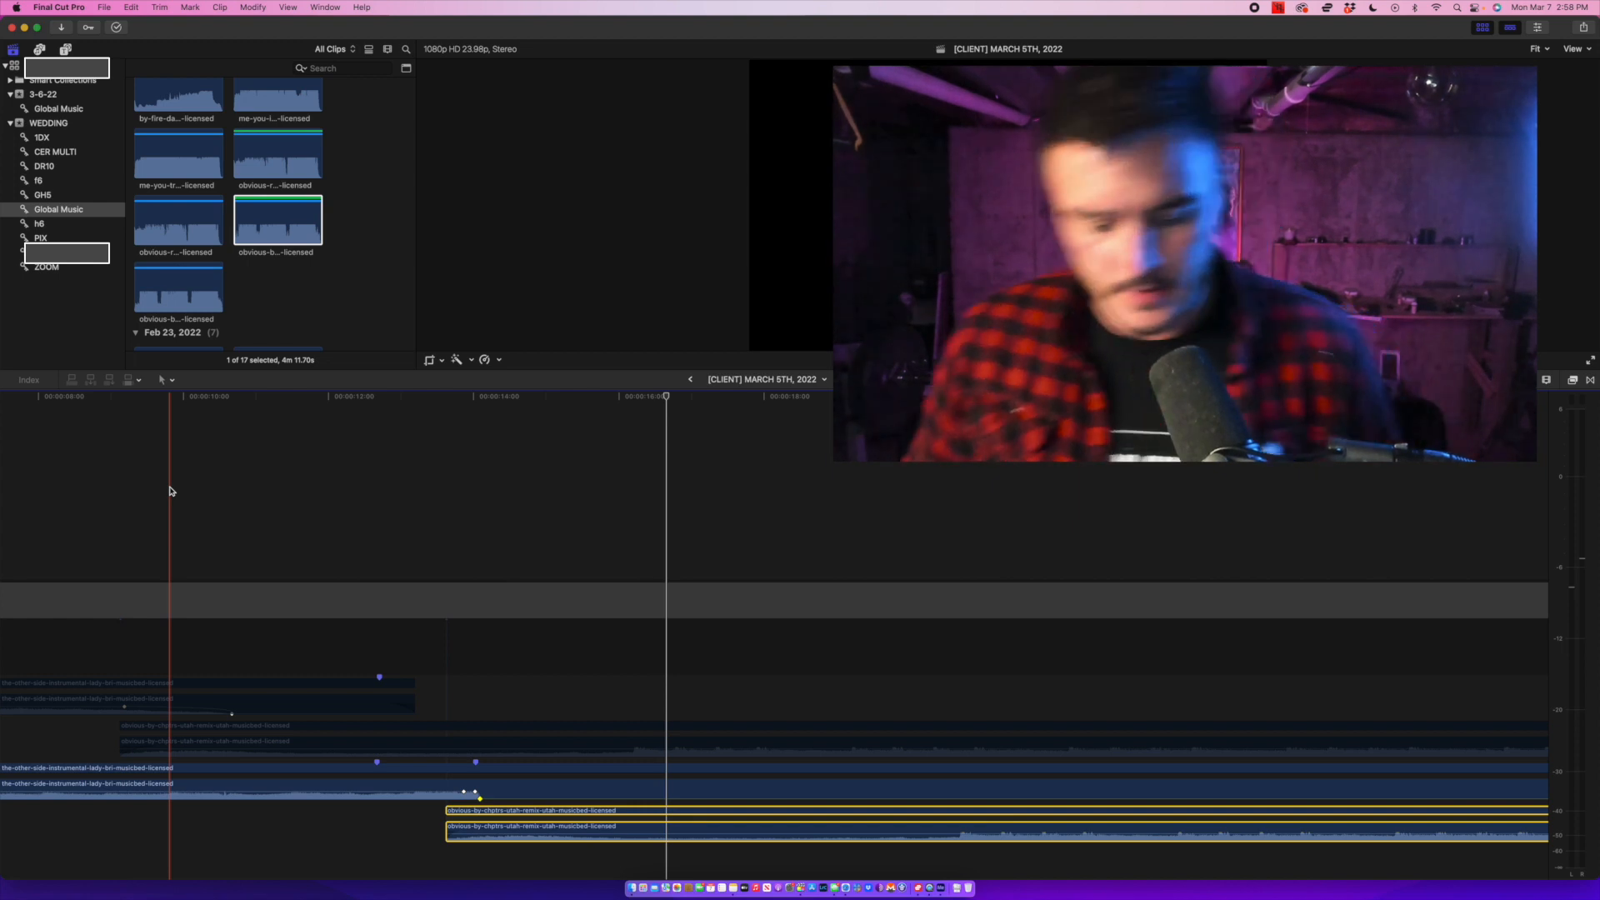
# Play back the transition from the-other-side instrumental into the connected obvious-by-chptrs remix clip around the 10-second mark.
pyautogui.press('super+a')
pyautogui.press('Home')
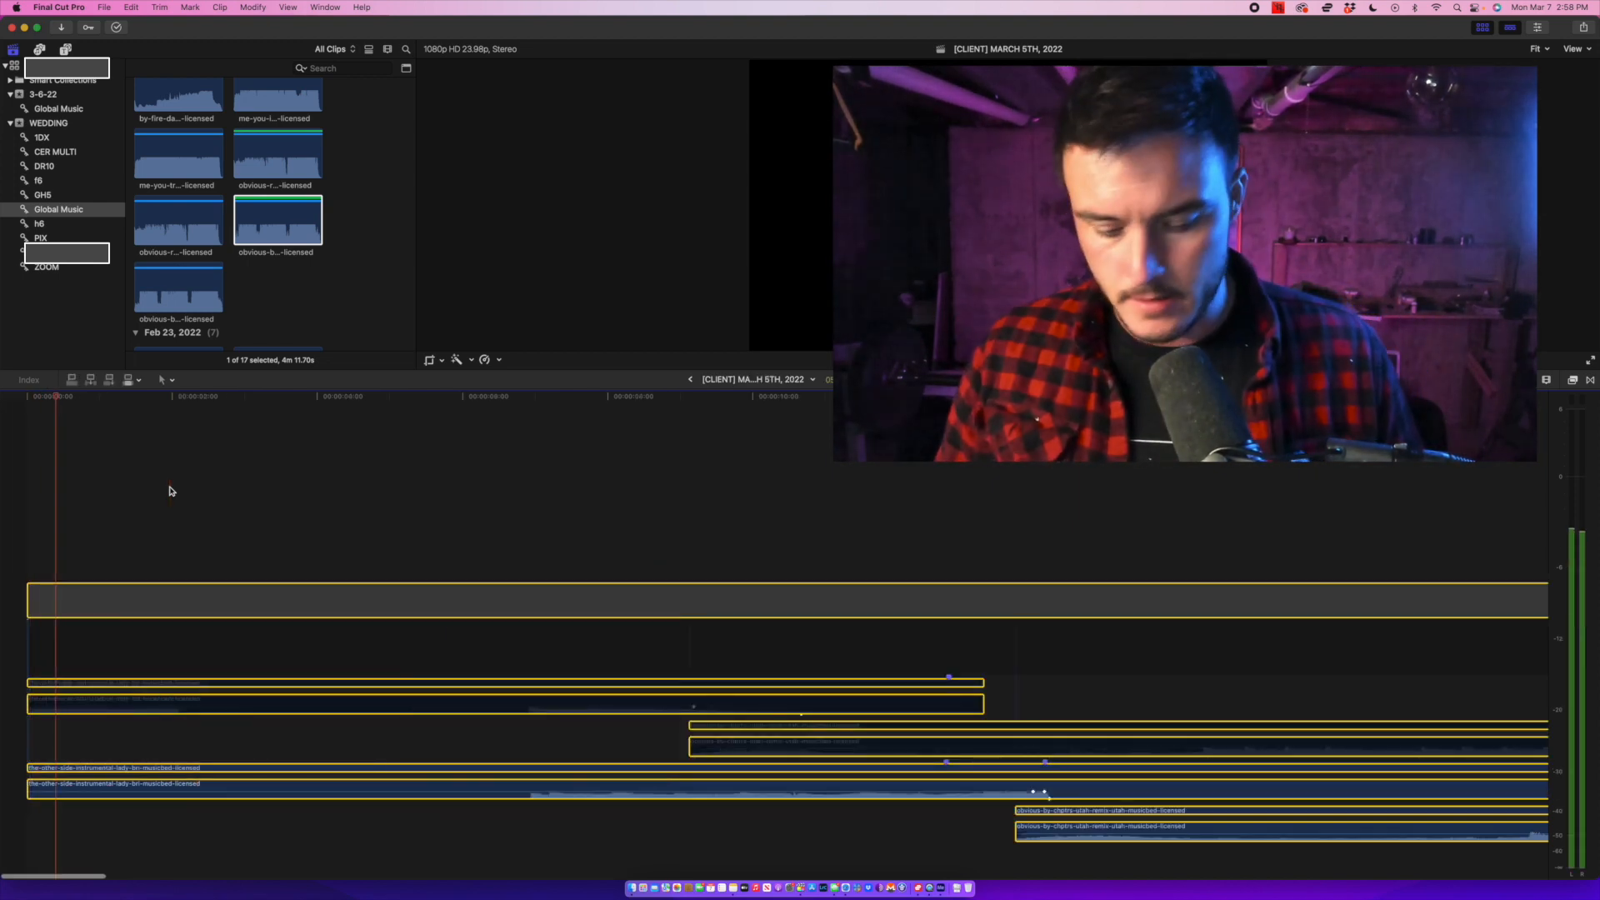
pyautogui.press('super+minus')
pyautogui.press('super+minus')
pyautogui.press('super+minus')
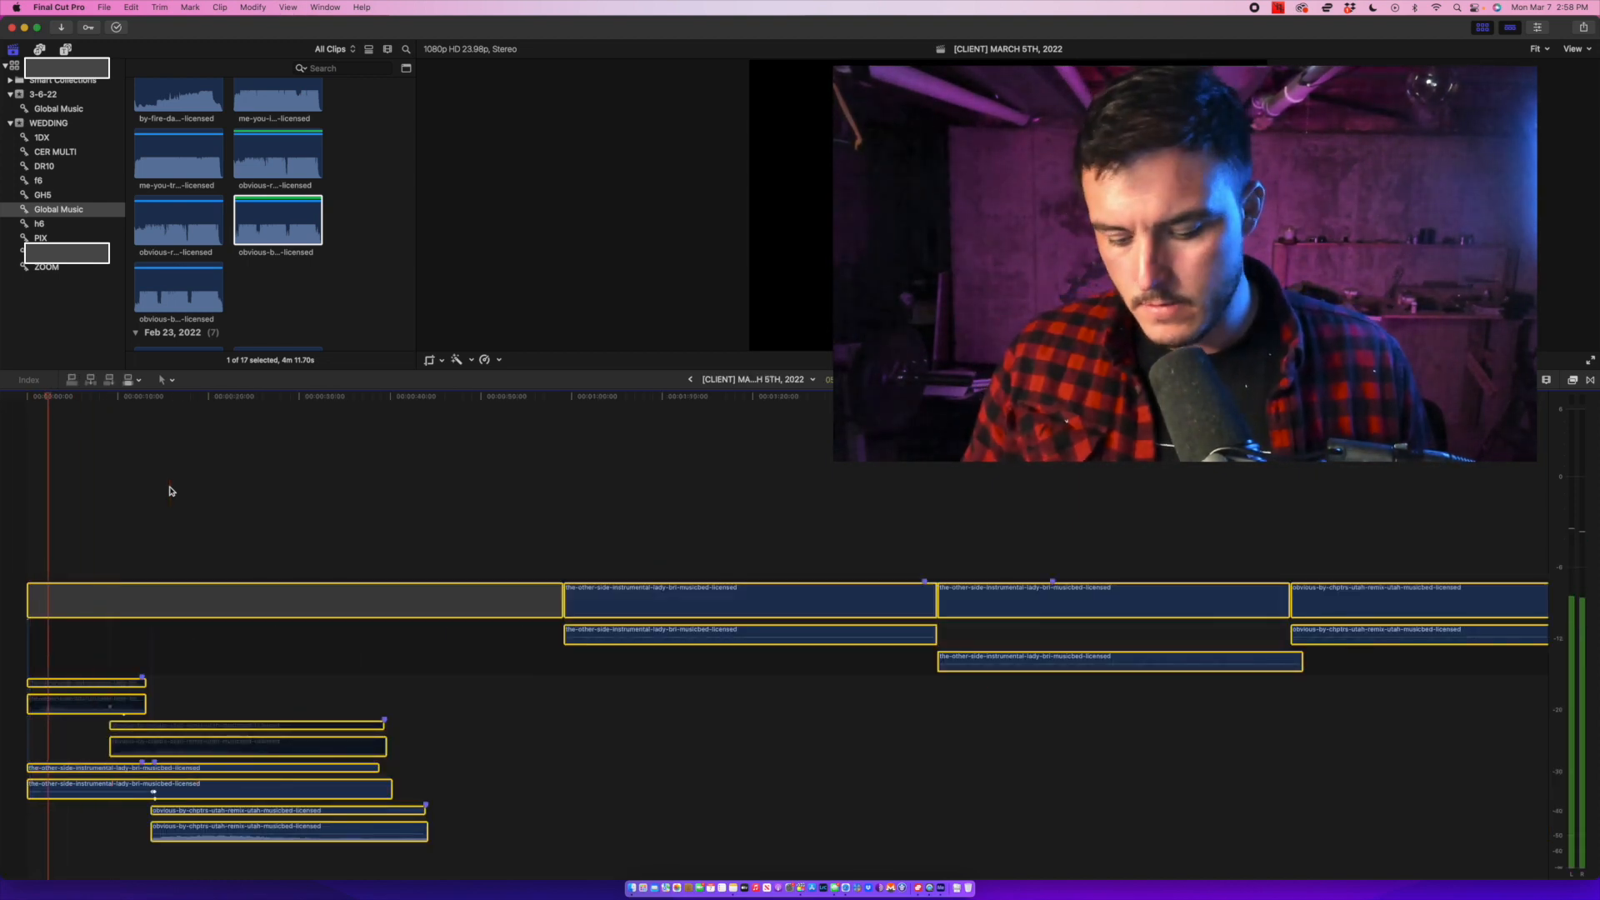
pyautogui.press('super+equal')
pyautogui.press('super+equal')
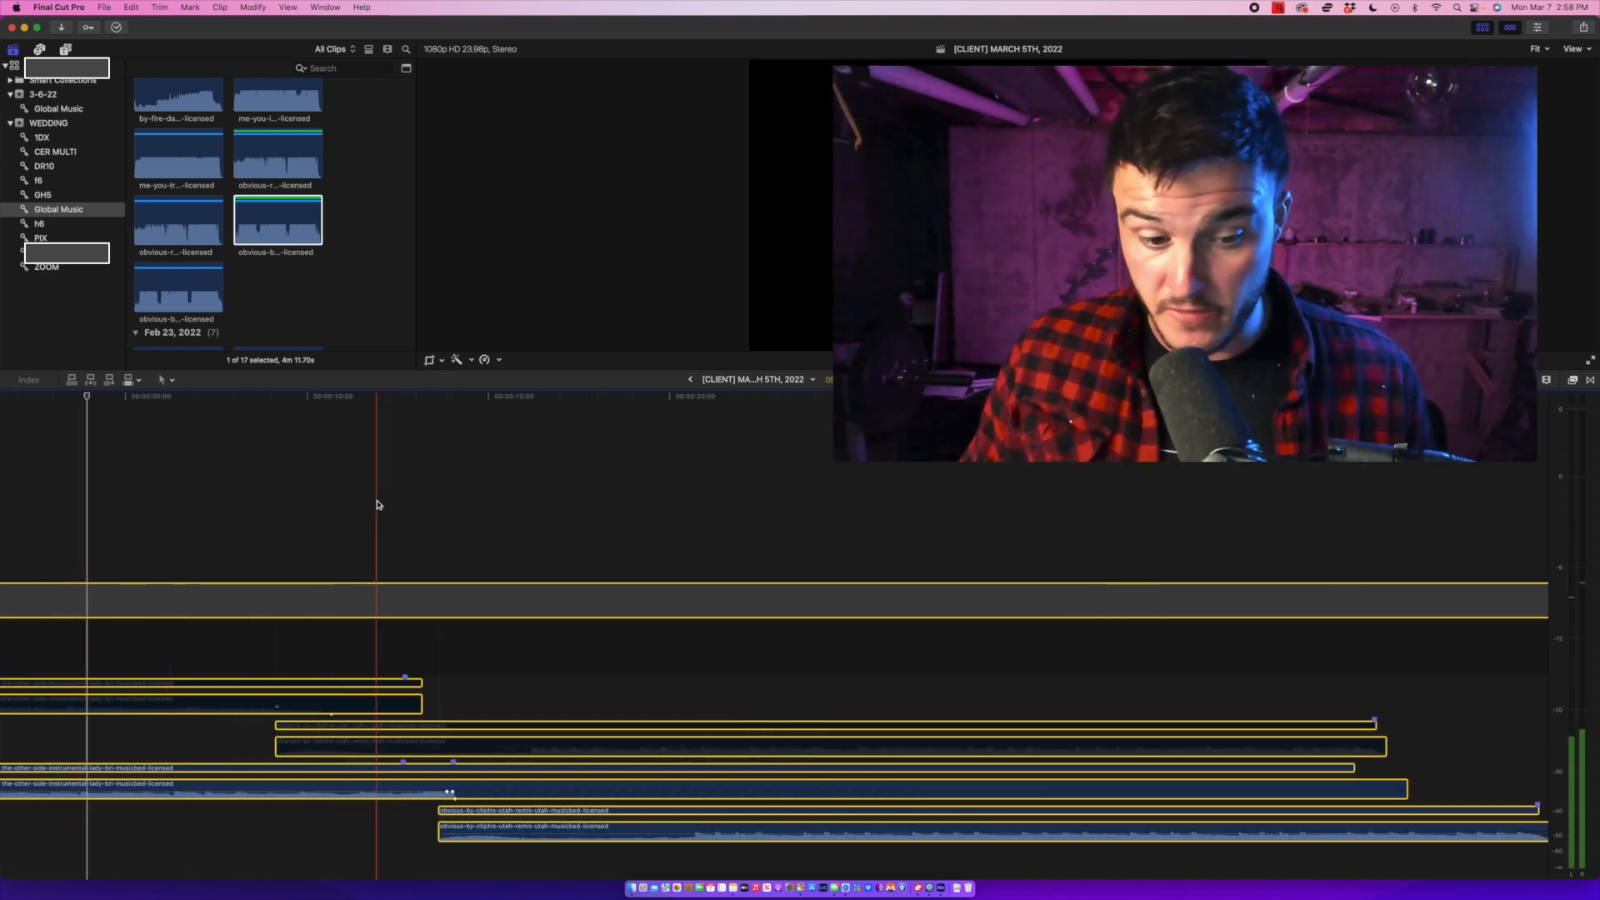
pyautogui.click(321, 505)
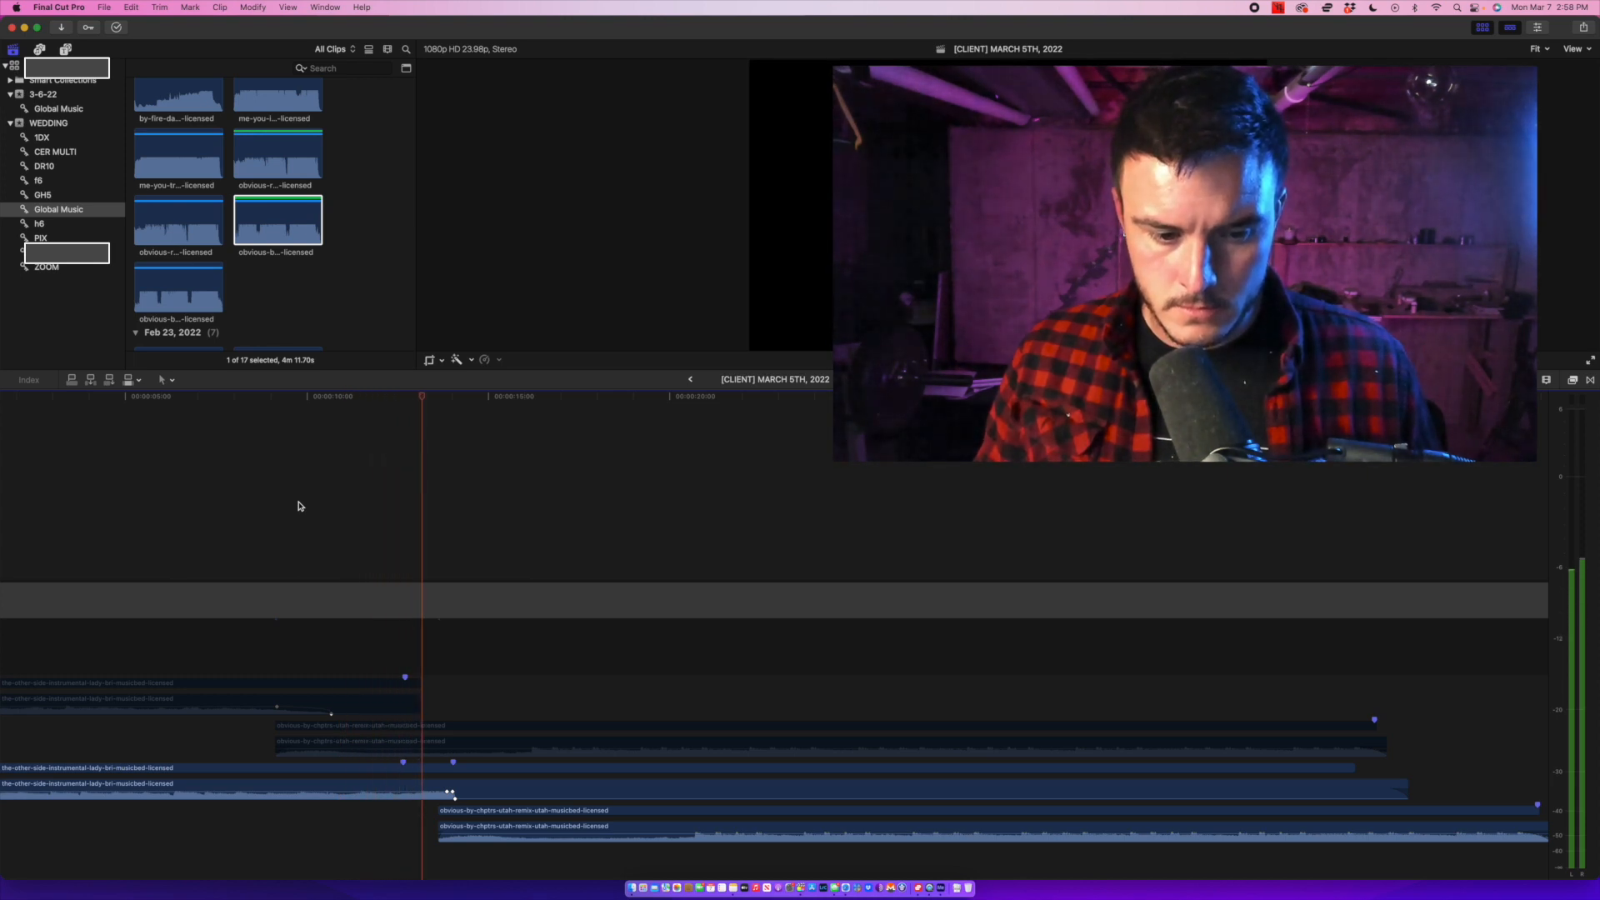
pyautogui.press('space')
pyautogui.click(300, 505)
pyautogui.press('space')
# Disable the connected obvious-by-chptrs clip and add keyframes lowering the-other-side audio near 15 seconds, and play it back.
pyautogui.click(472, 831)
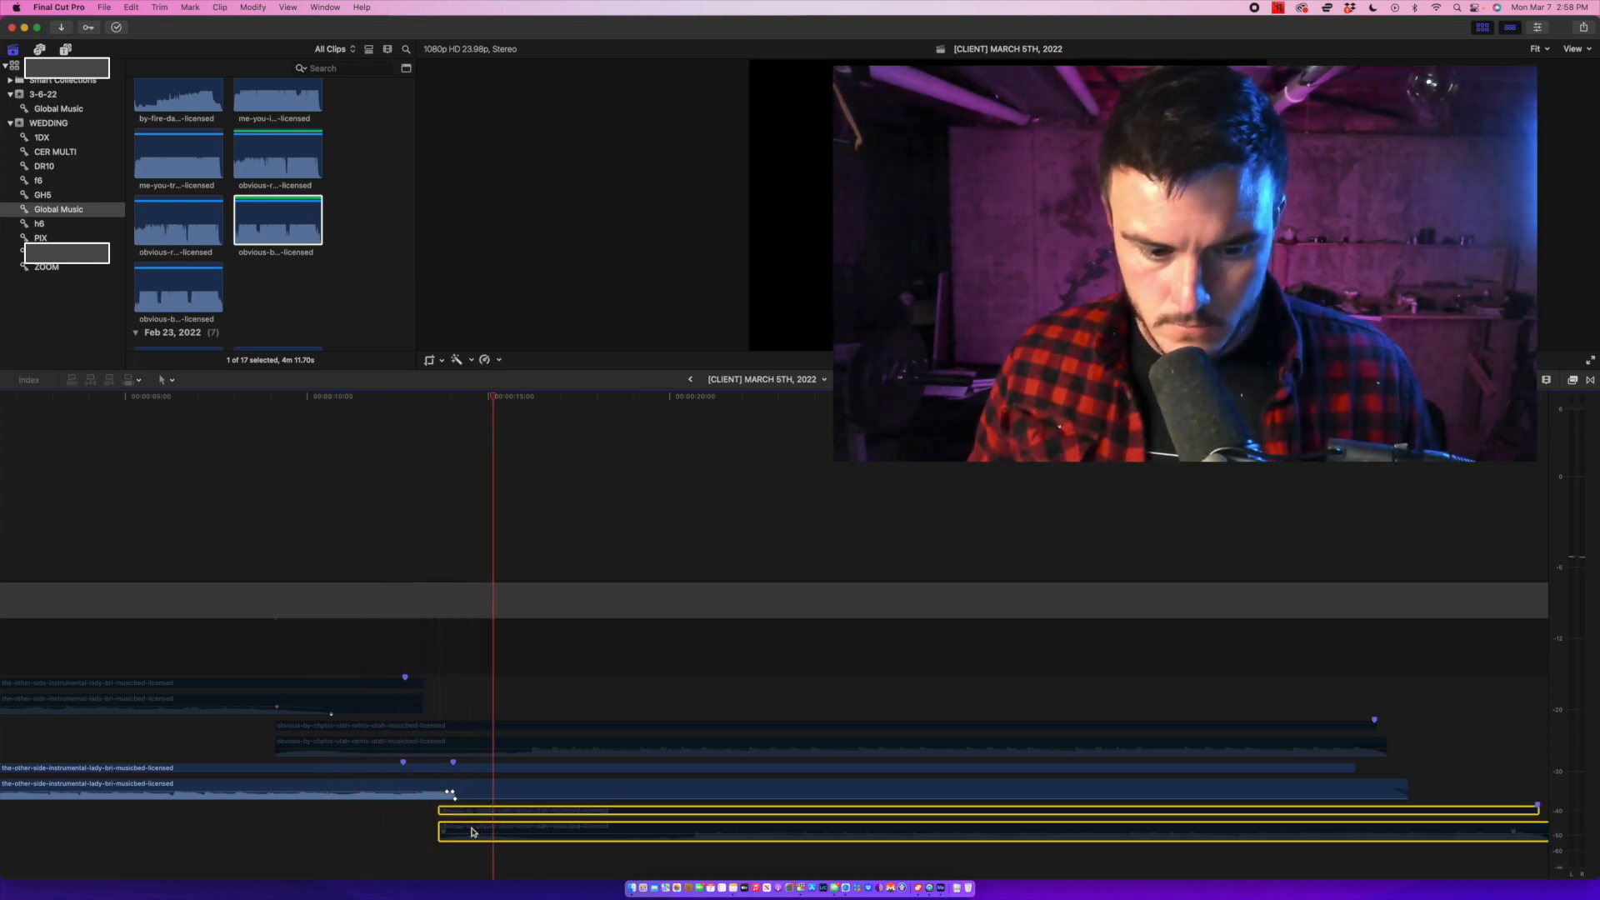
pyautogui.moveTo(500, 802); pyautogui.dragTo(483, 791)
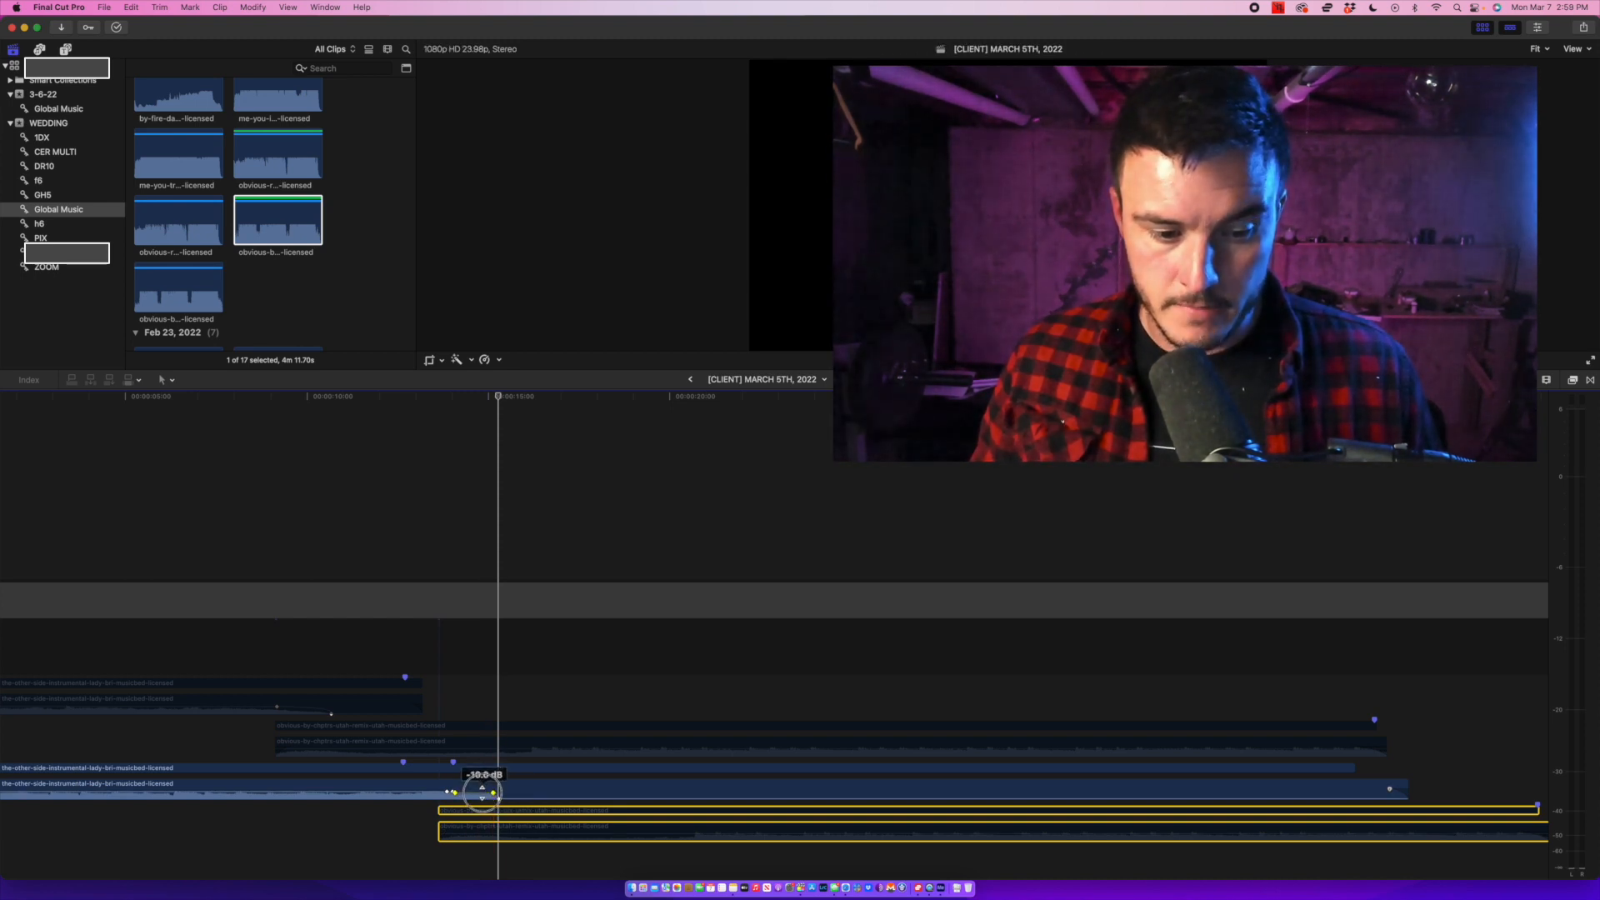
pyautogui.press('space')
pyautogui.click(420, 561)
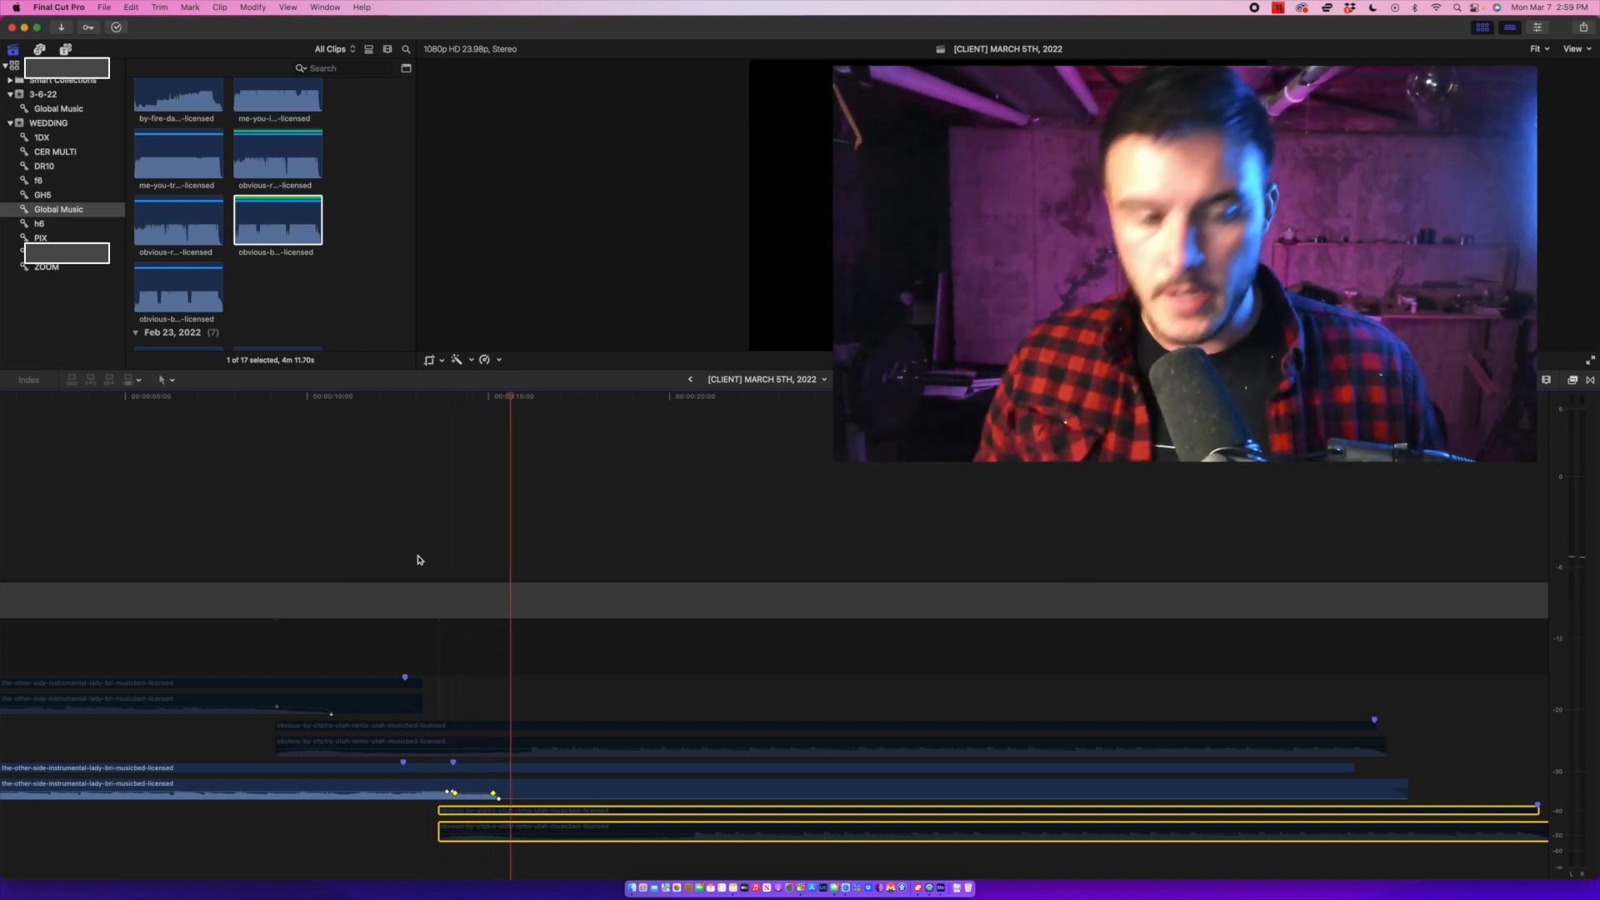
pyautogui.click(420, 560)
# Move the last fade keyframe on the-other-side audio to about 16 seconds and listen to the longer fade.
pyautogui.click(498, 798)
pyautogui.moveTo(497, 798); pyautogui.dragTo(520, 799)
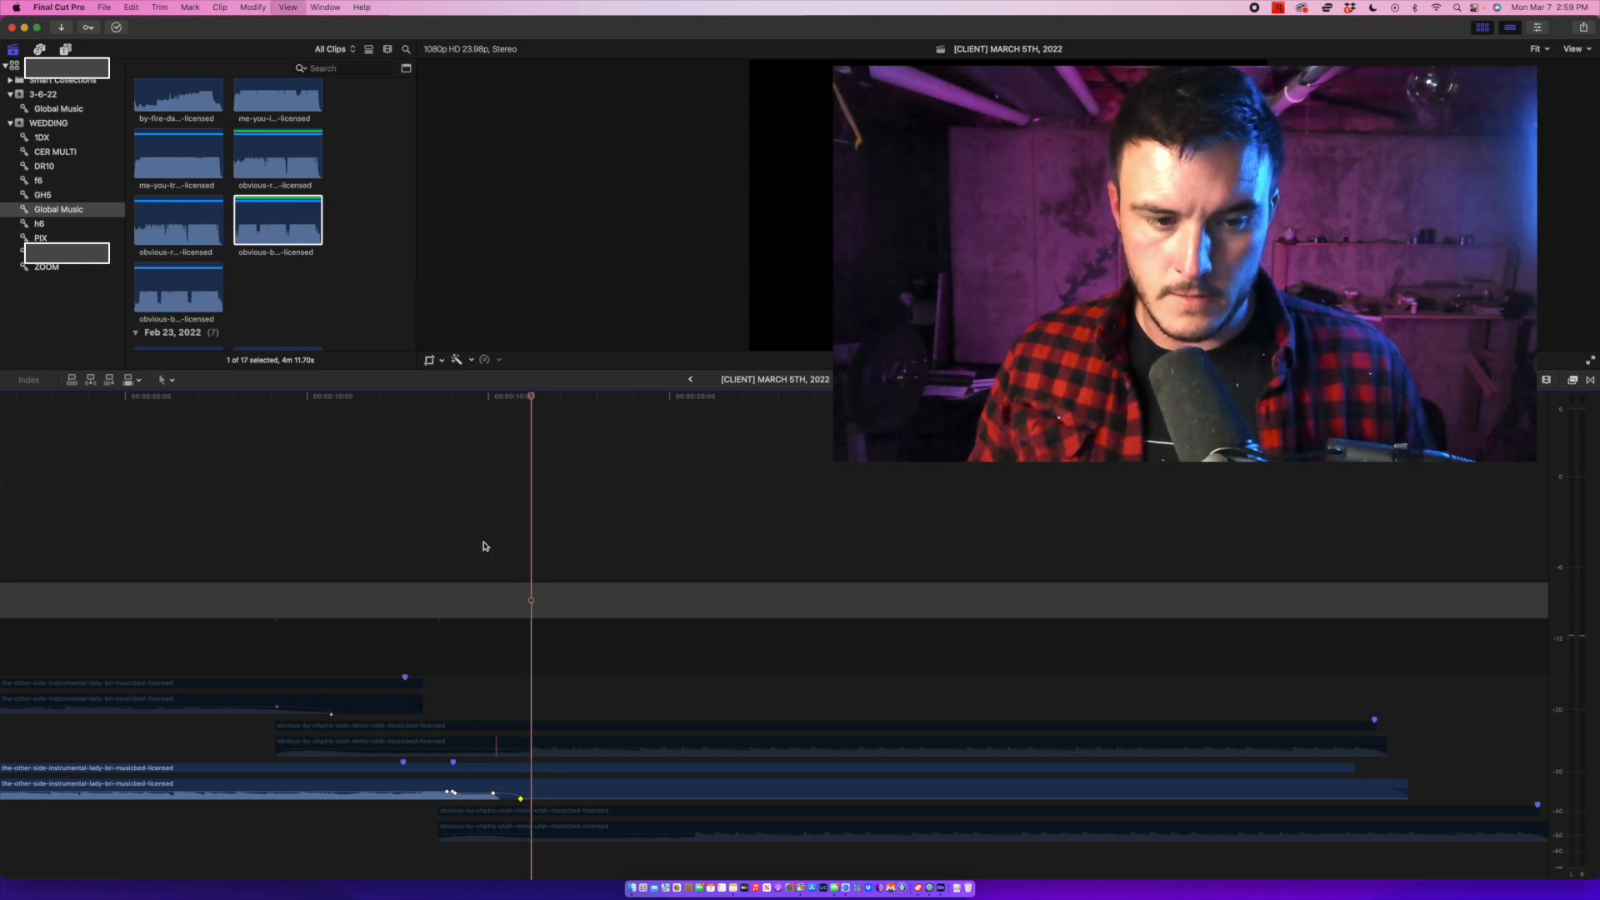
pyautogui.click(422, 535)
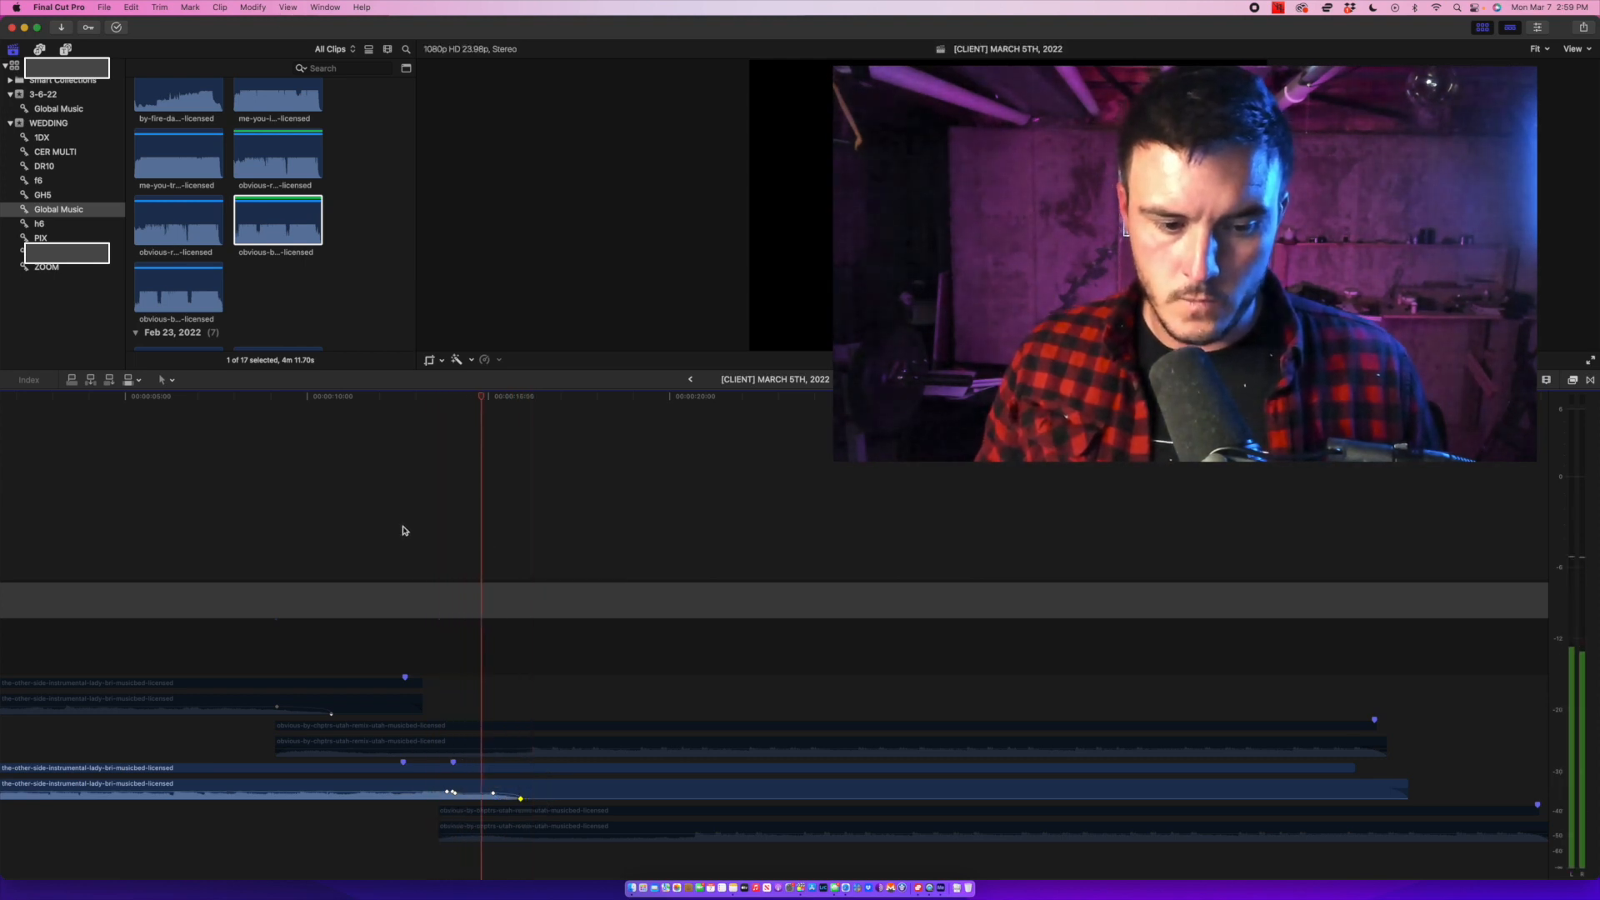
pyautogui.press('space')
# Spread out the early fade keyframes on the-other-side audio, placing the first at about 13.5 seconds.
pyautogui.click(454, 793)
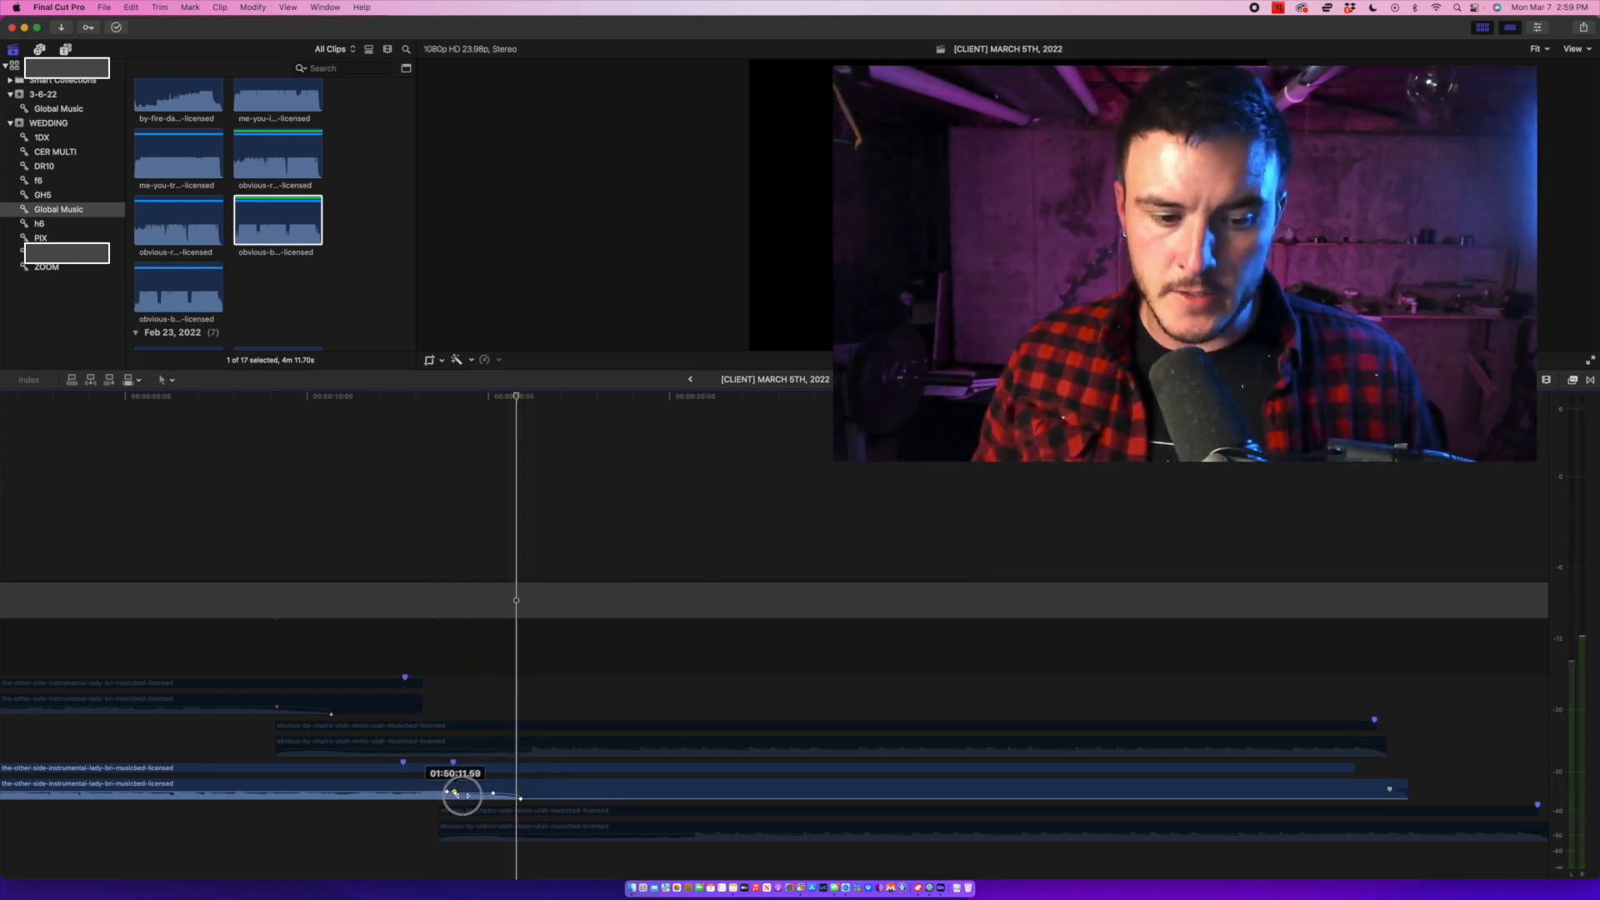
pyautogui.moveTo(450, 794)
pyautogui.mouseDown()
pyautogui.moveTo(464, 793)
pyautogui.moveTo(433, 793)
pyautogui.mouseUp()
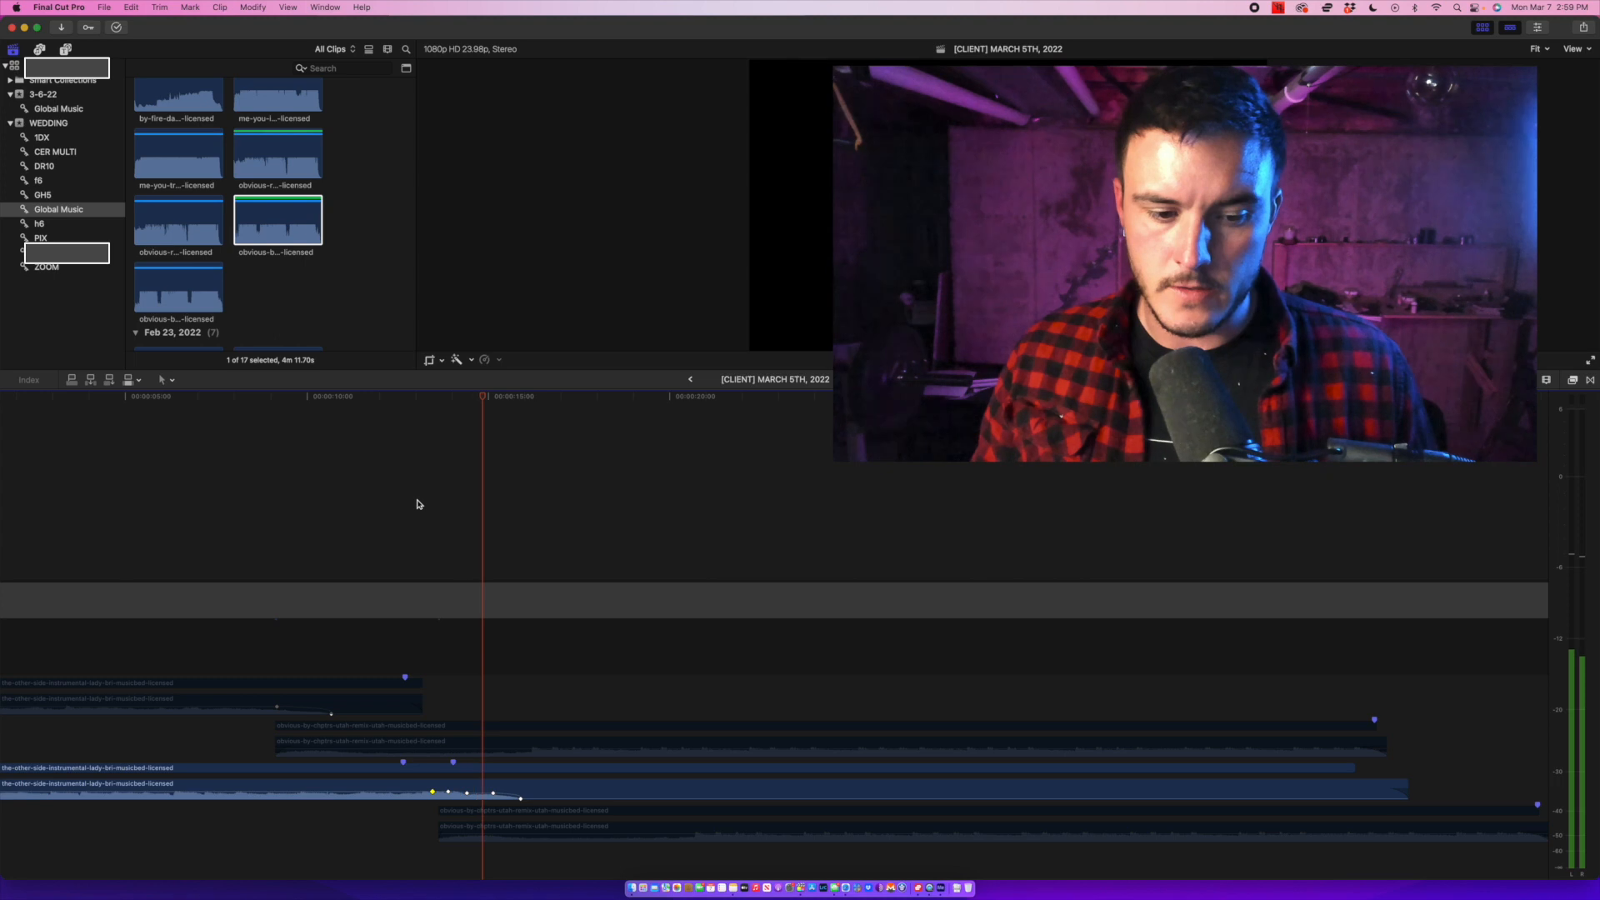
pyautogui.click(417, 504)
# Re-enable the connected obvious-by-chptrs clip and play back its overlap with the fading the-other-side audio.
pyautogui.click(466, 831)
pyautogui.click(339, 507)
pyautogui.press('space')
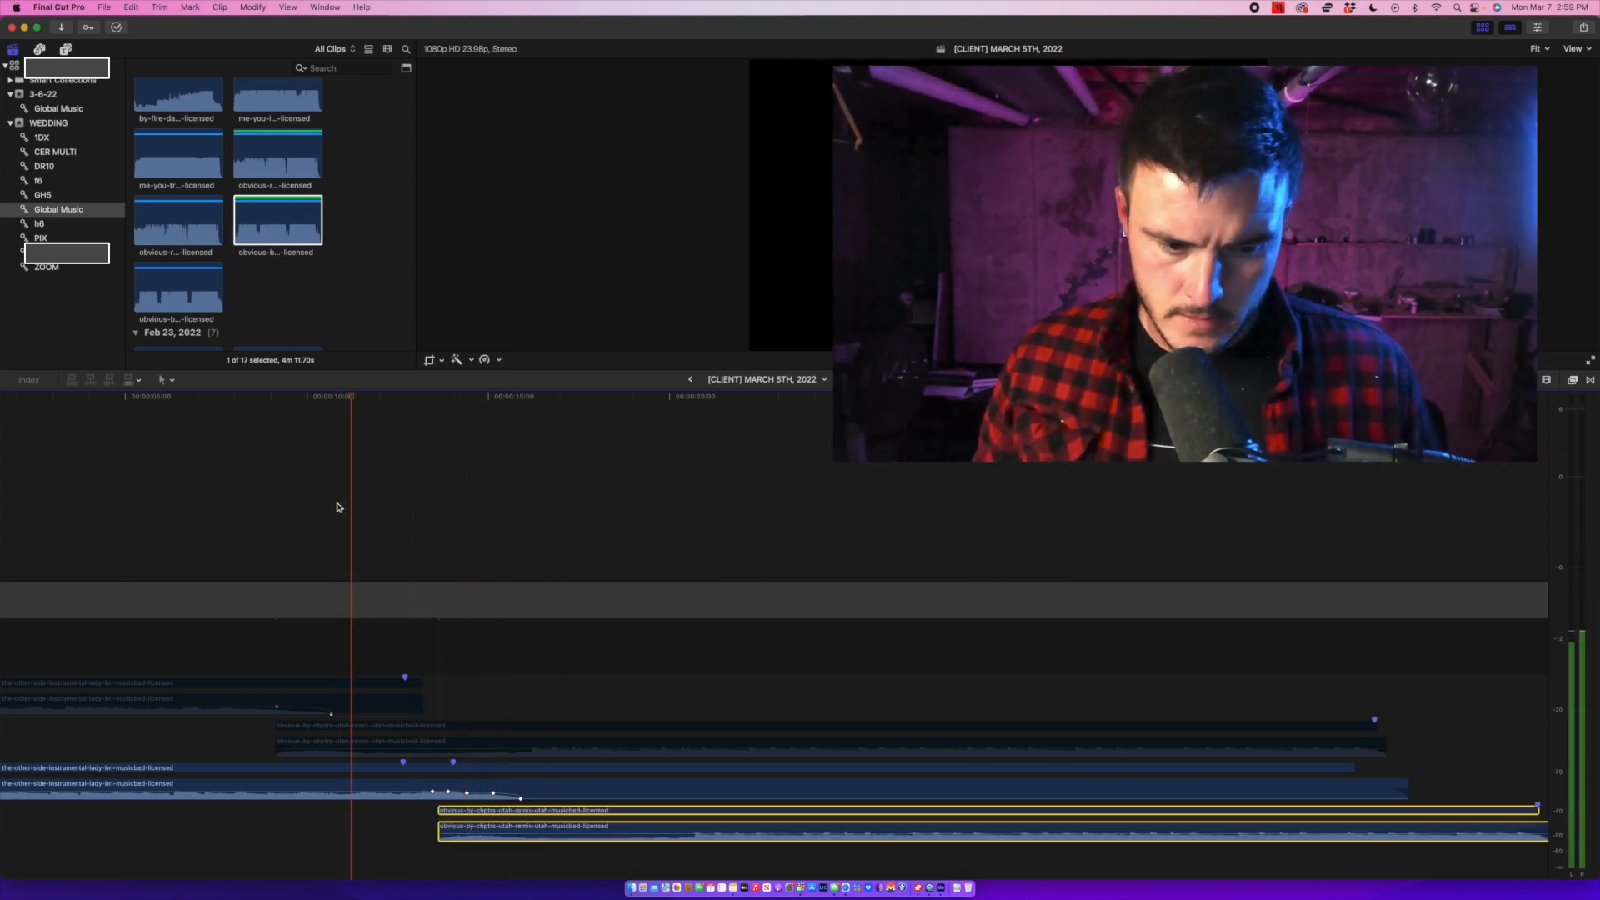
pyautogui.click(388, 551)
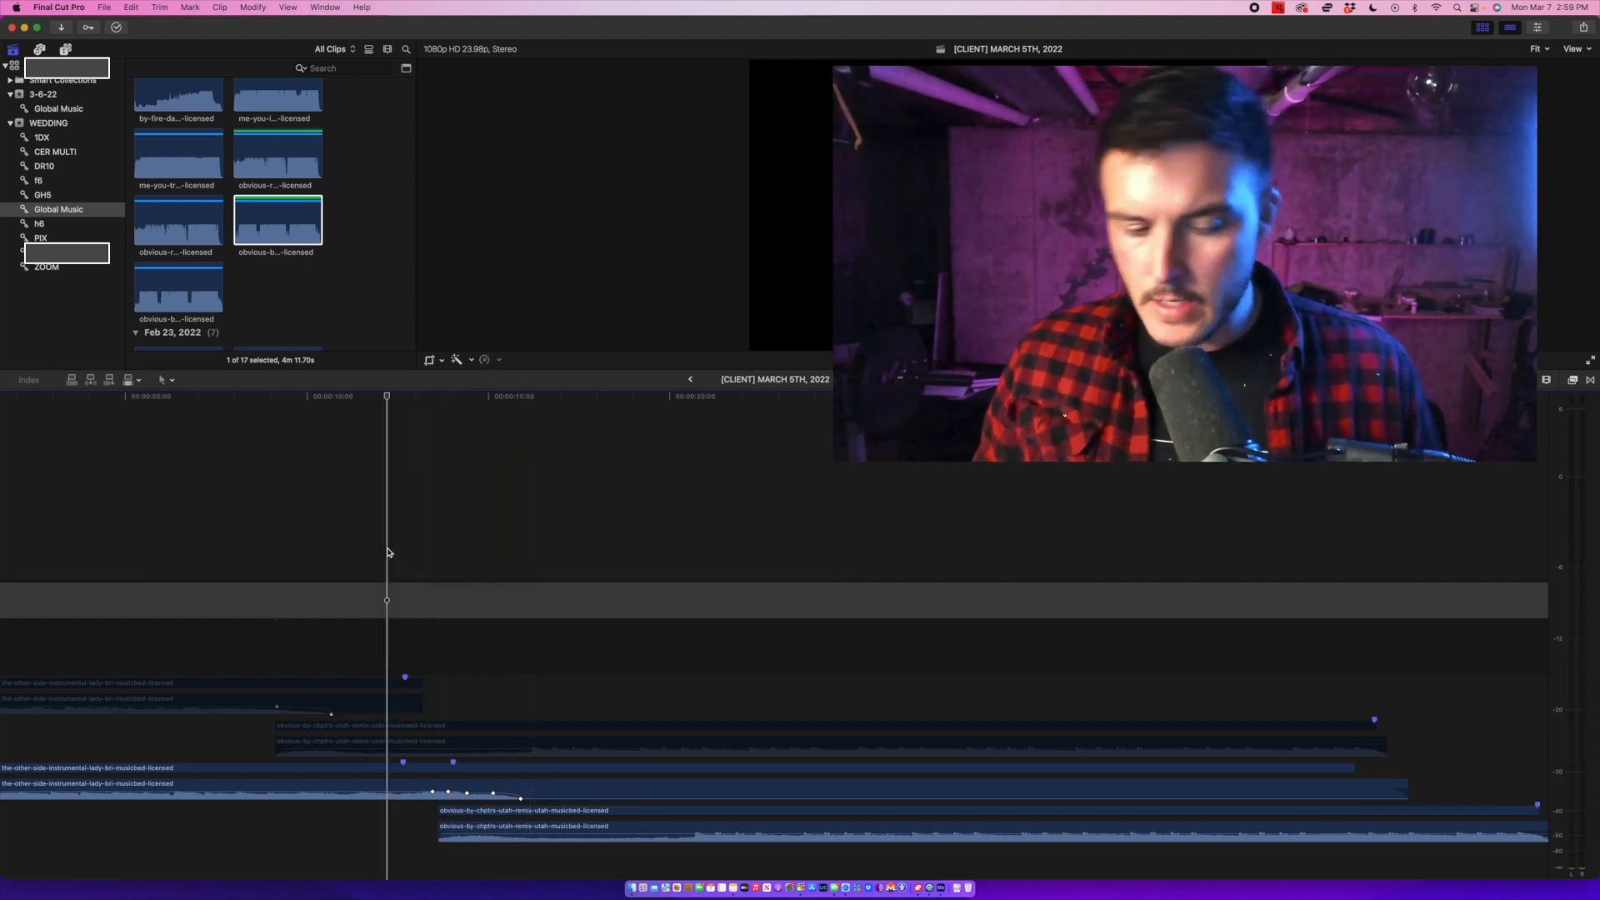
pyautogui.press('space')
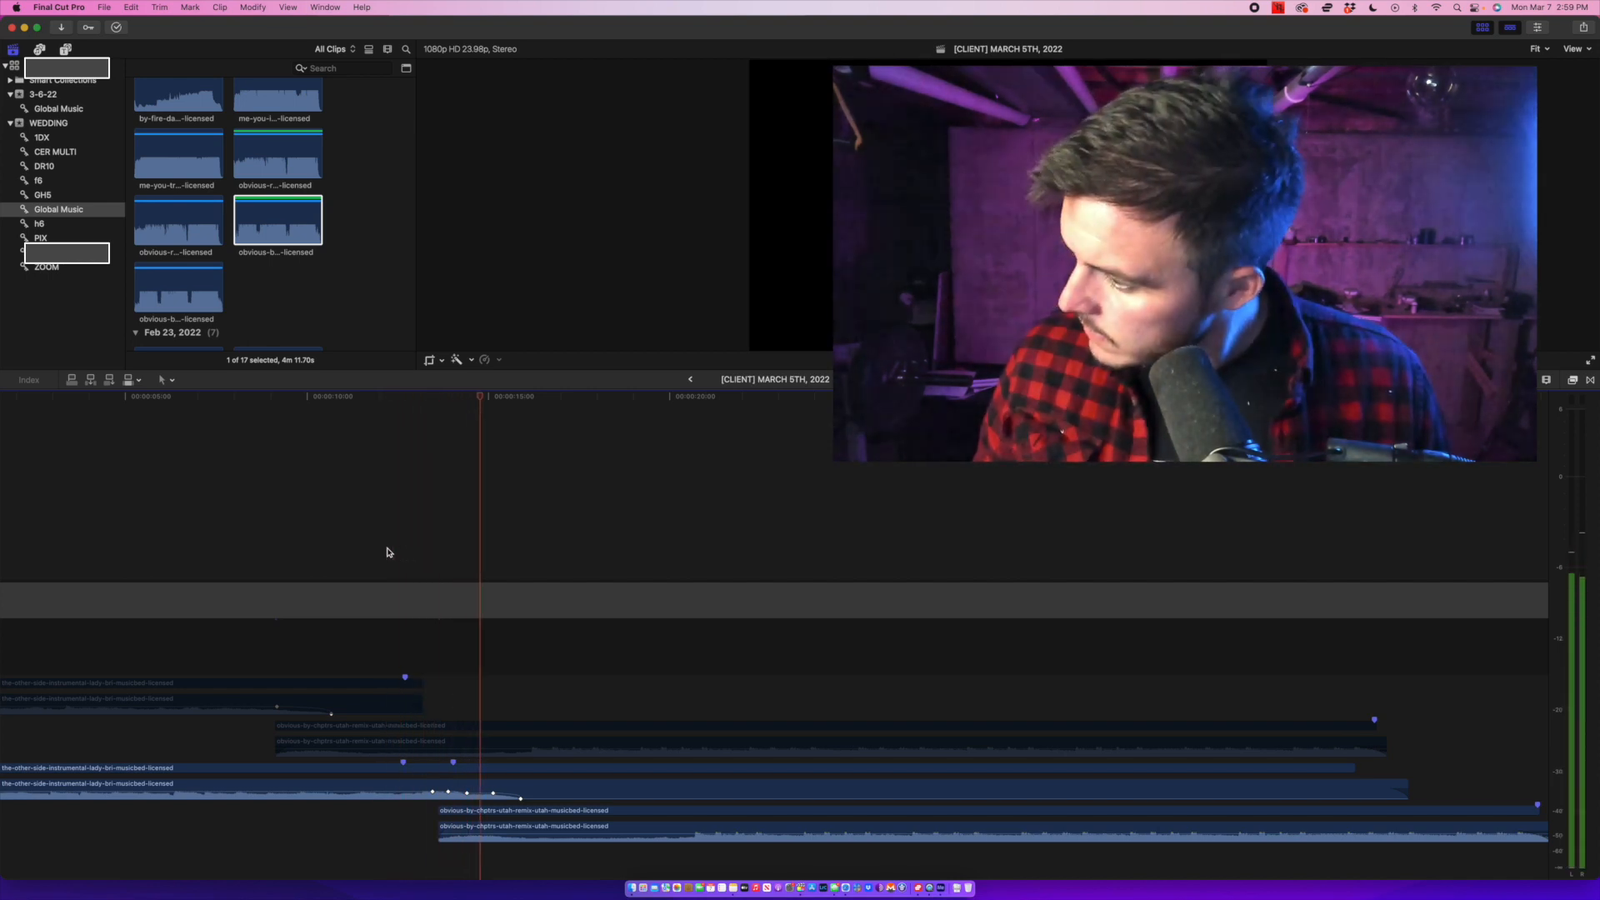
pyautogui.click(388, 551)
# Disable the obvious-by-chptrs clip and move the middle fade keyframes on the-other-side audio later, up to the final keyframe.
pyautogui.click(454, 829)
pyautogui.press('space')
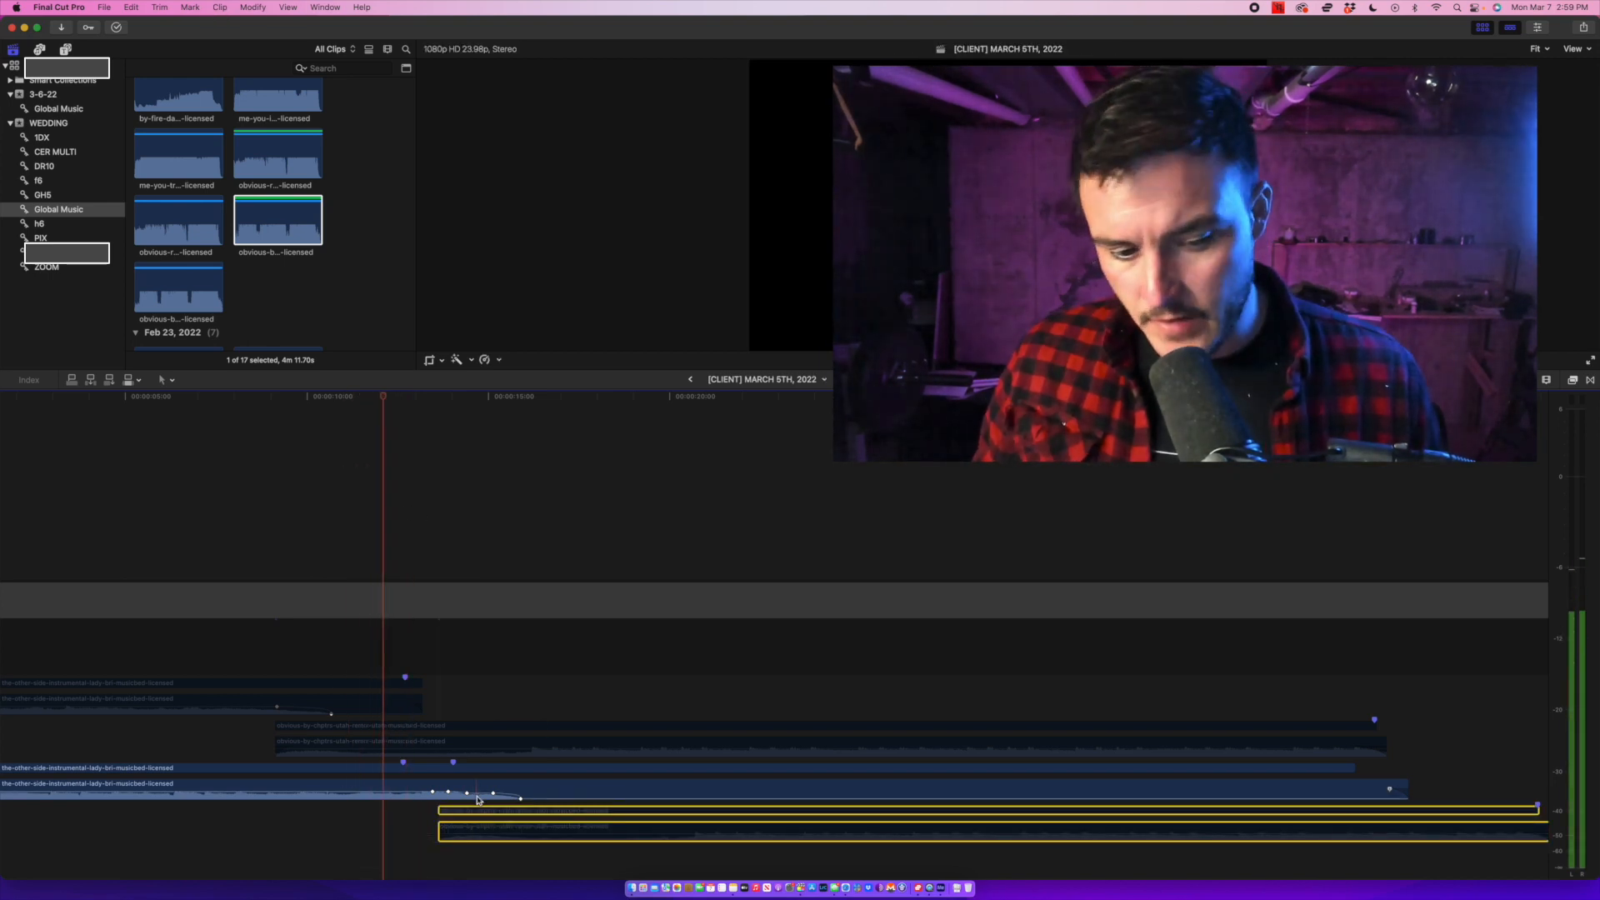
pyautogui.moveTo(468, 794); pyautogui.dragTo(513, 795)
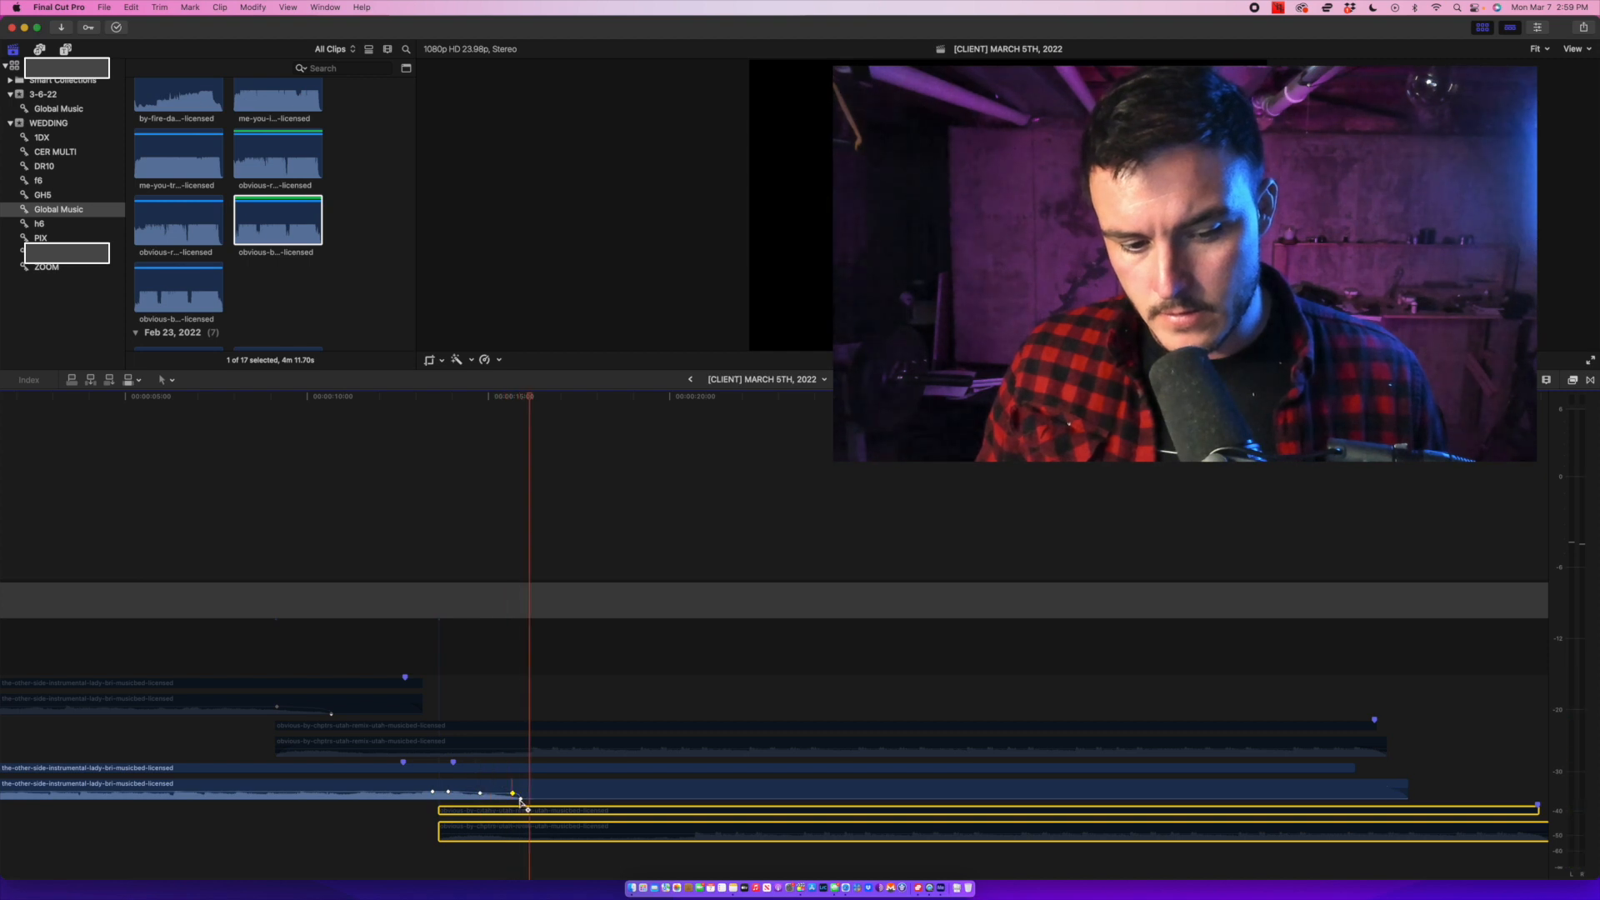
pyautogui.press('space')
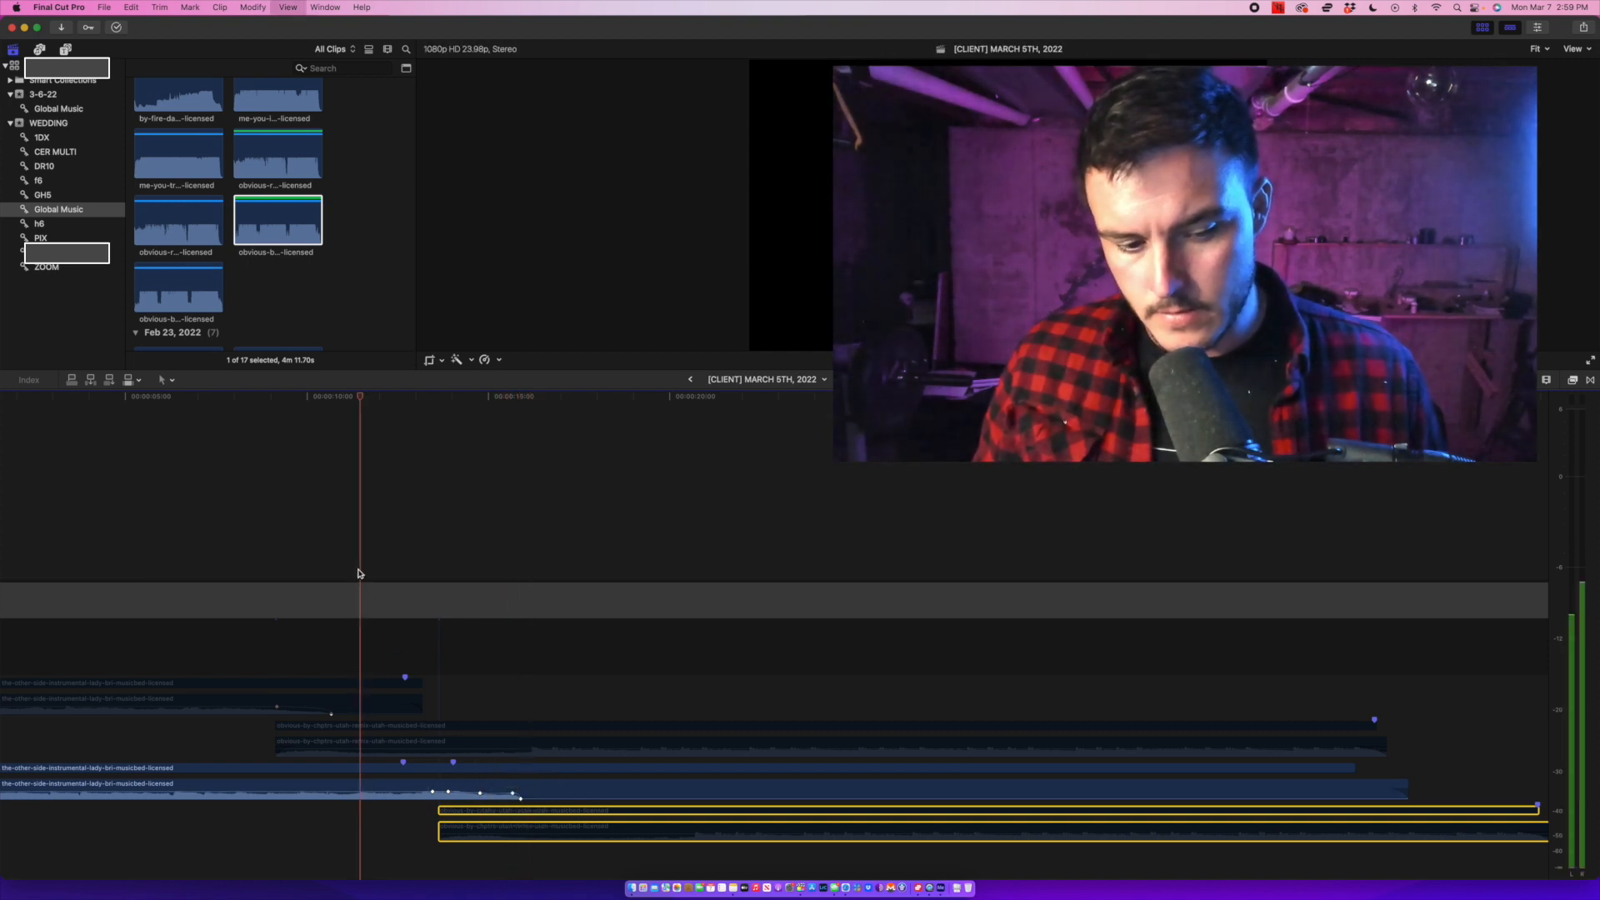
# Re-enable the obvious-by-chptrs clip, slide it to start at about 14.7 seconds, and play back the transition.
pyautogui.press('v')
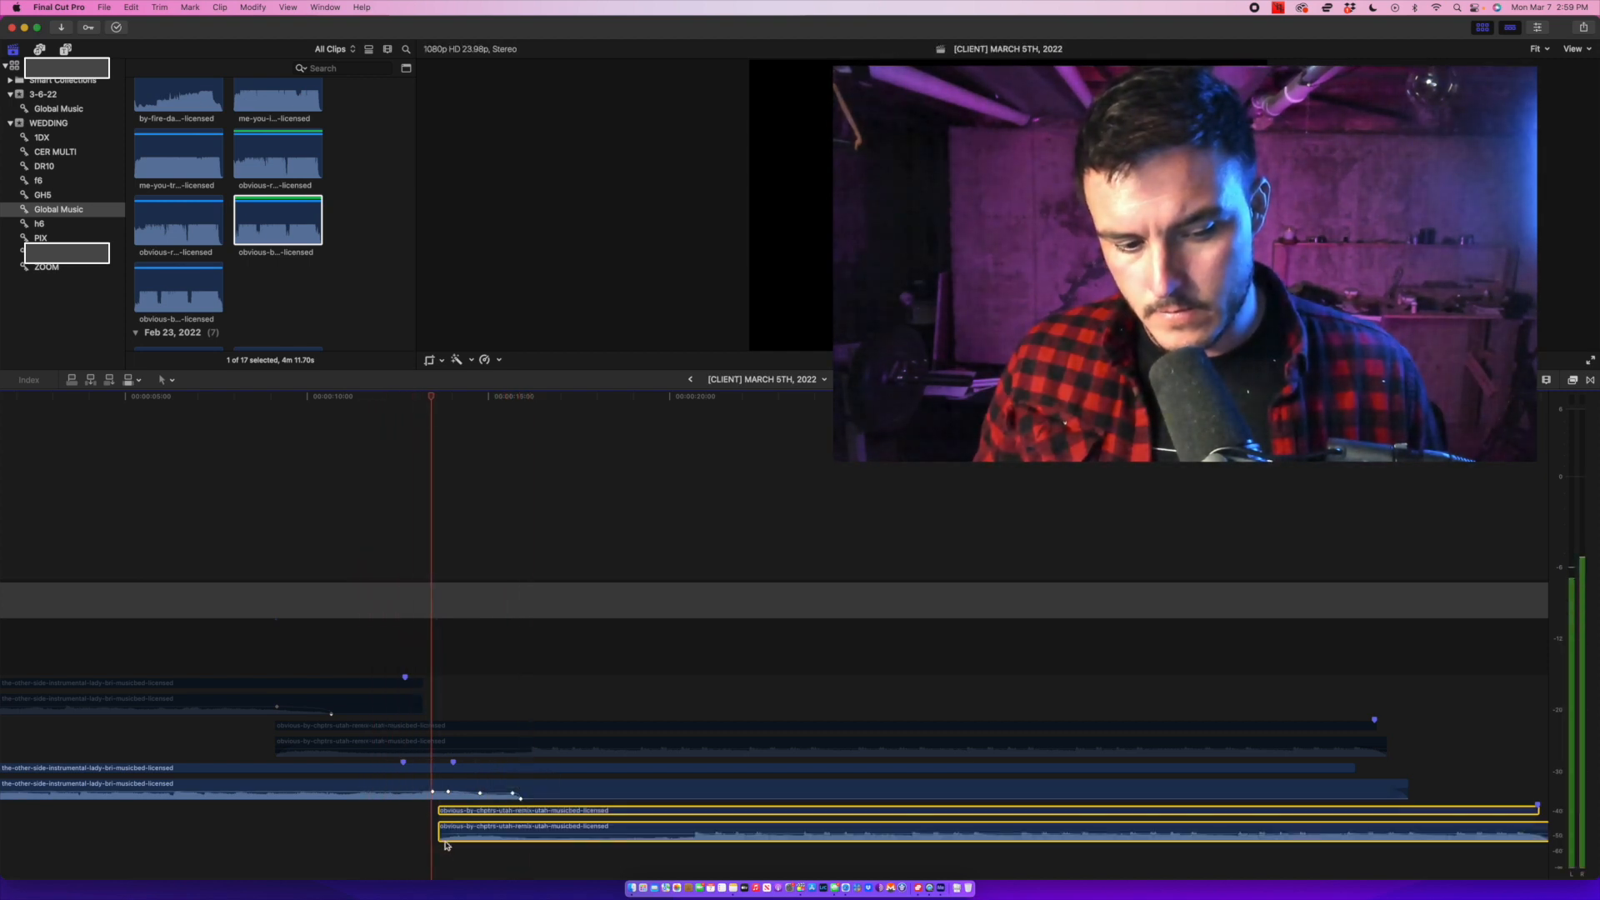
pyautogui.press('space')
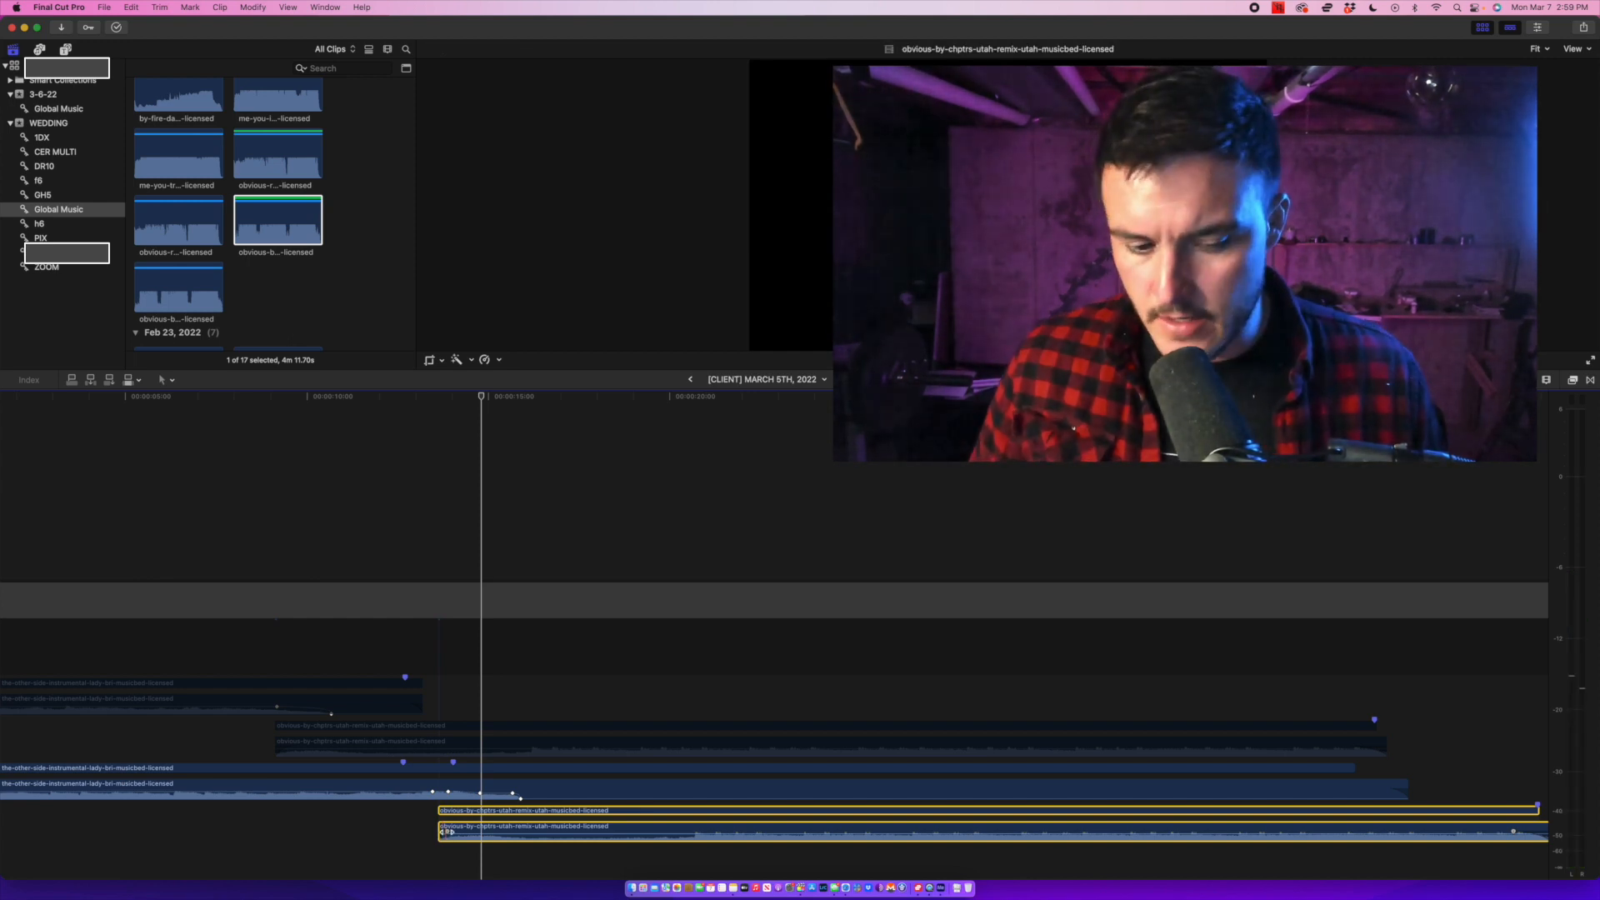
pyautogui.moveTo(449, 833); pyautogui.dragTo(488, 833)
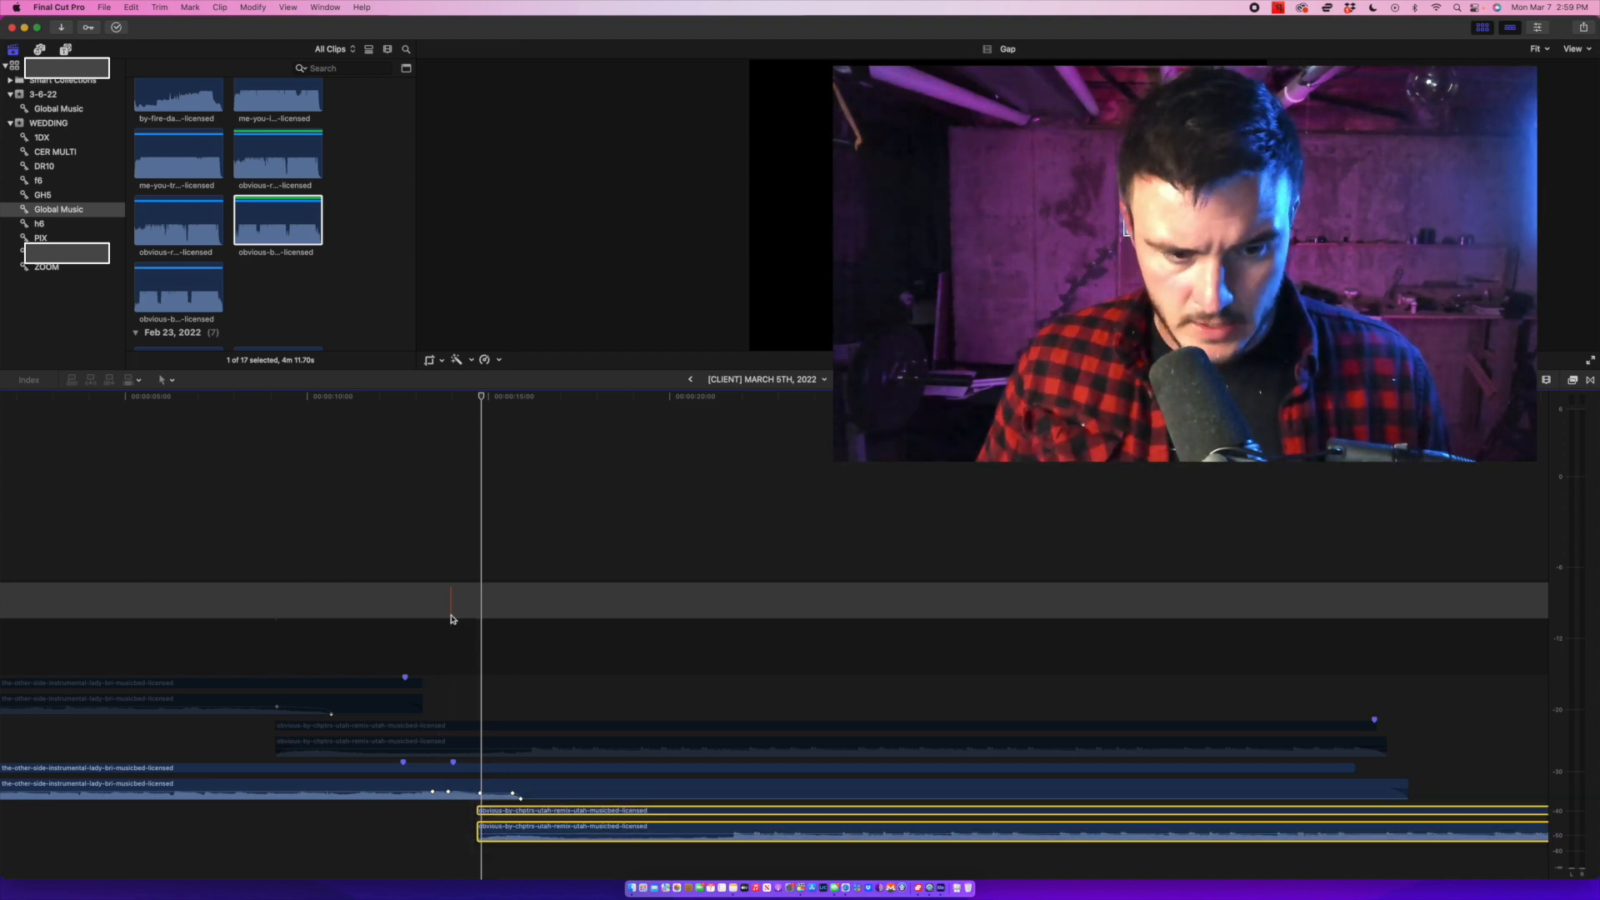
pyautogui.press('space')
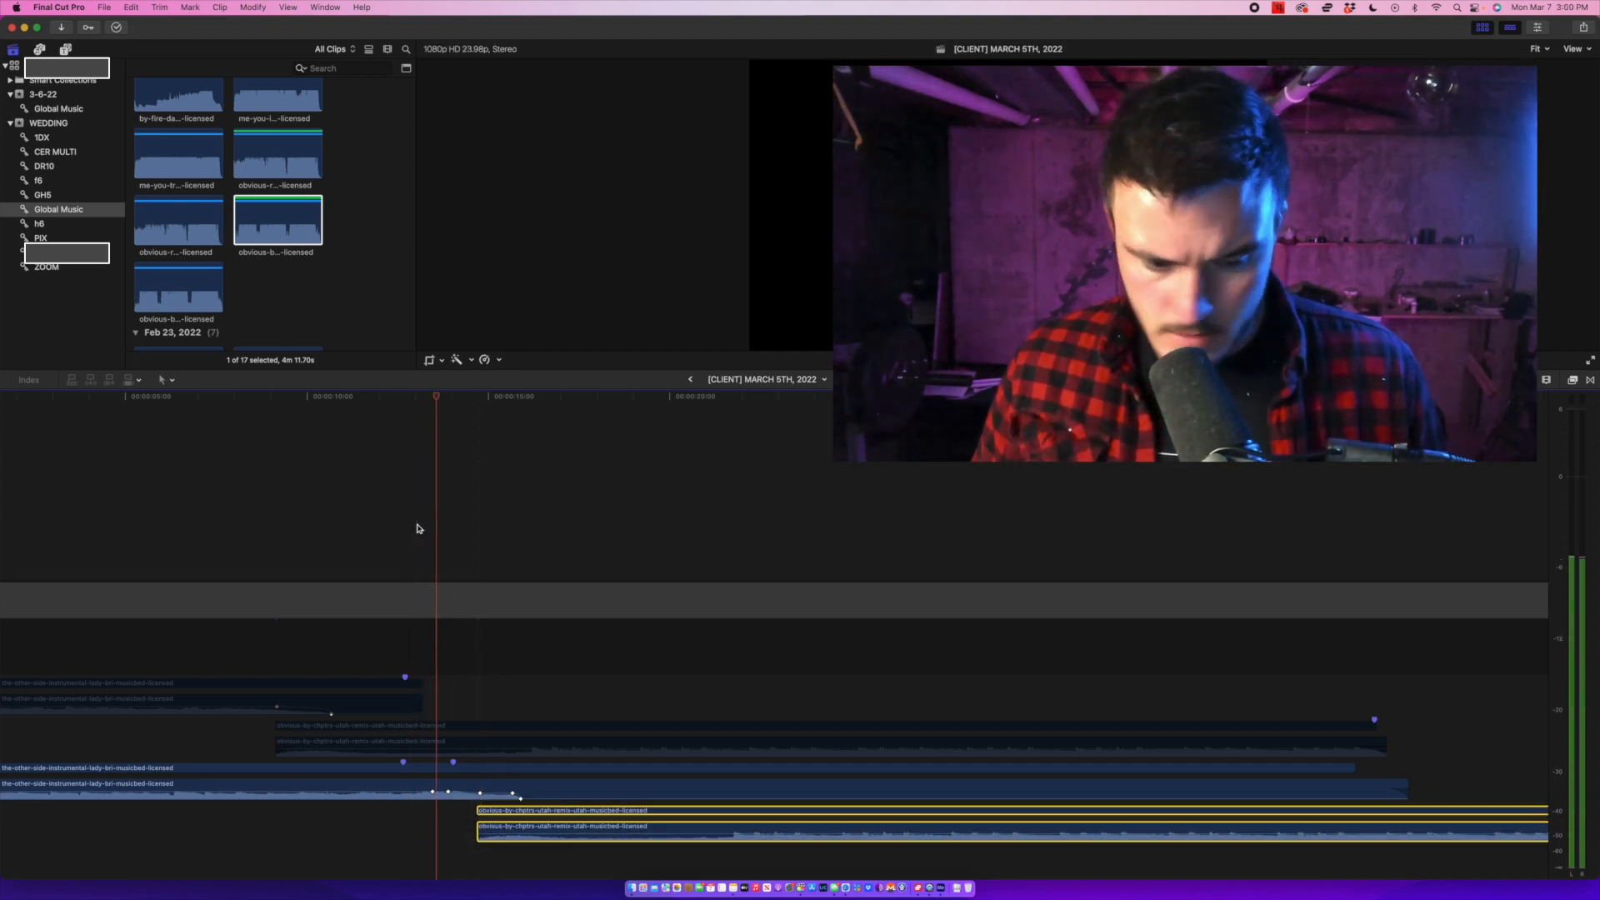
pyautogui.press('space')
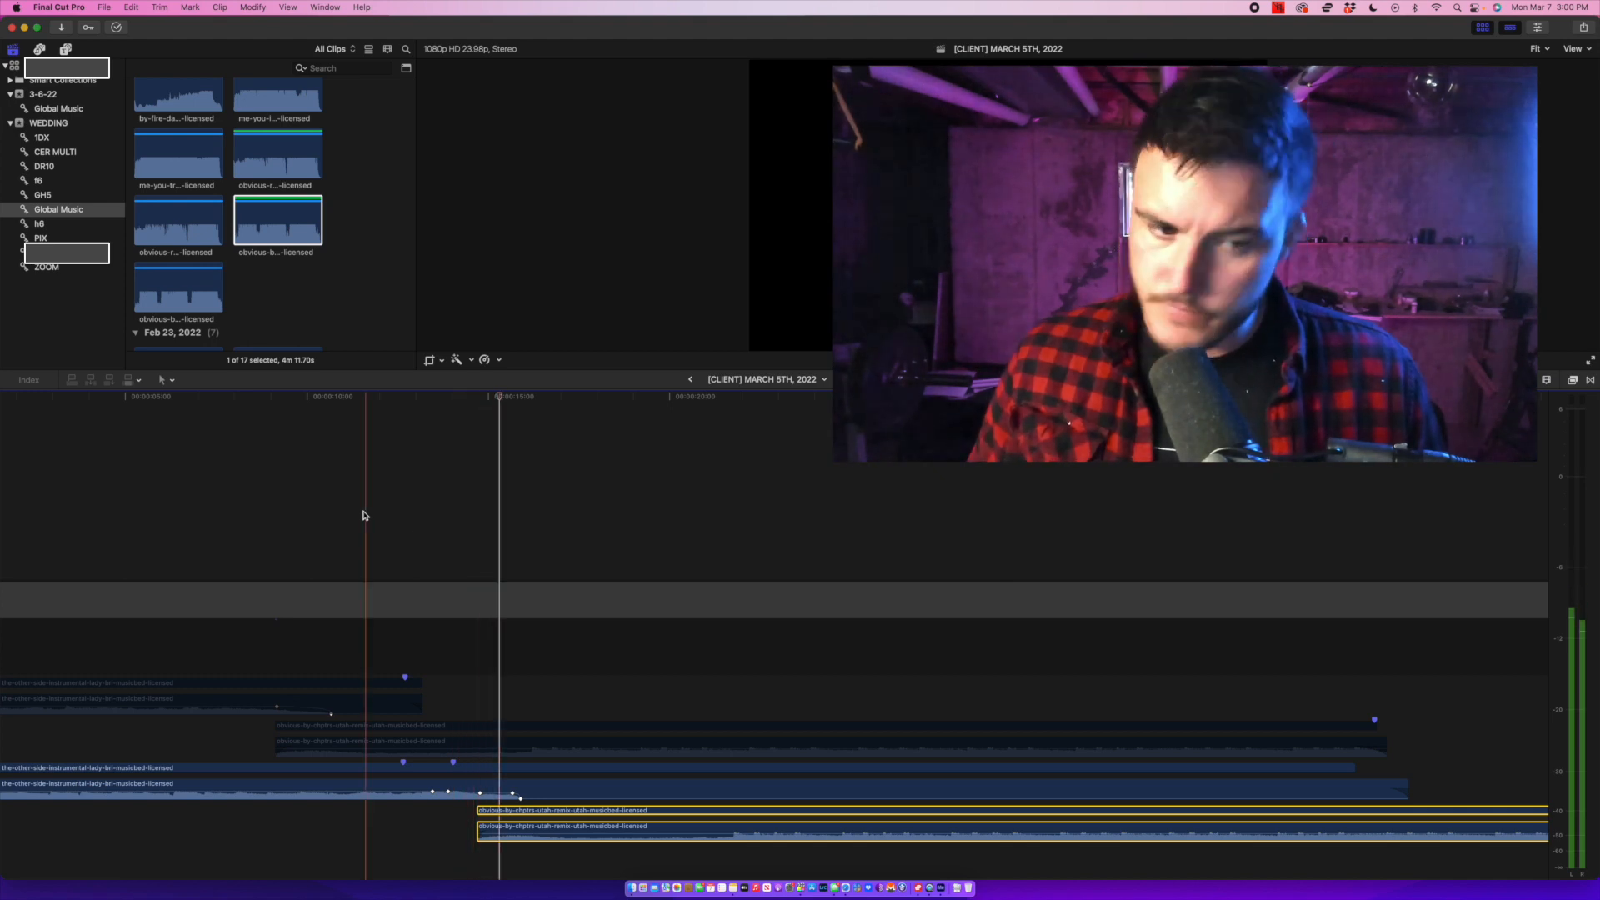
pyautogui.press('space')
# Slide the obvious-by-chptrs clip further along to start at about 17 seconds, playing back the transition between moves.
pyautogui.moveTo(540, 834); pyautogui.dragTo(561, 834)
pyautogui.moveTo(565, 834); pyautogui.dragTo(579, 833)
pyautogui.press('space')
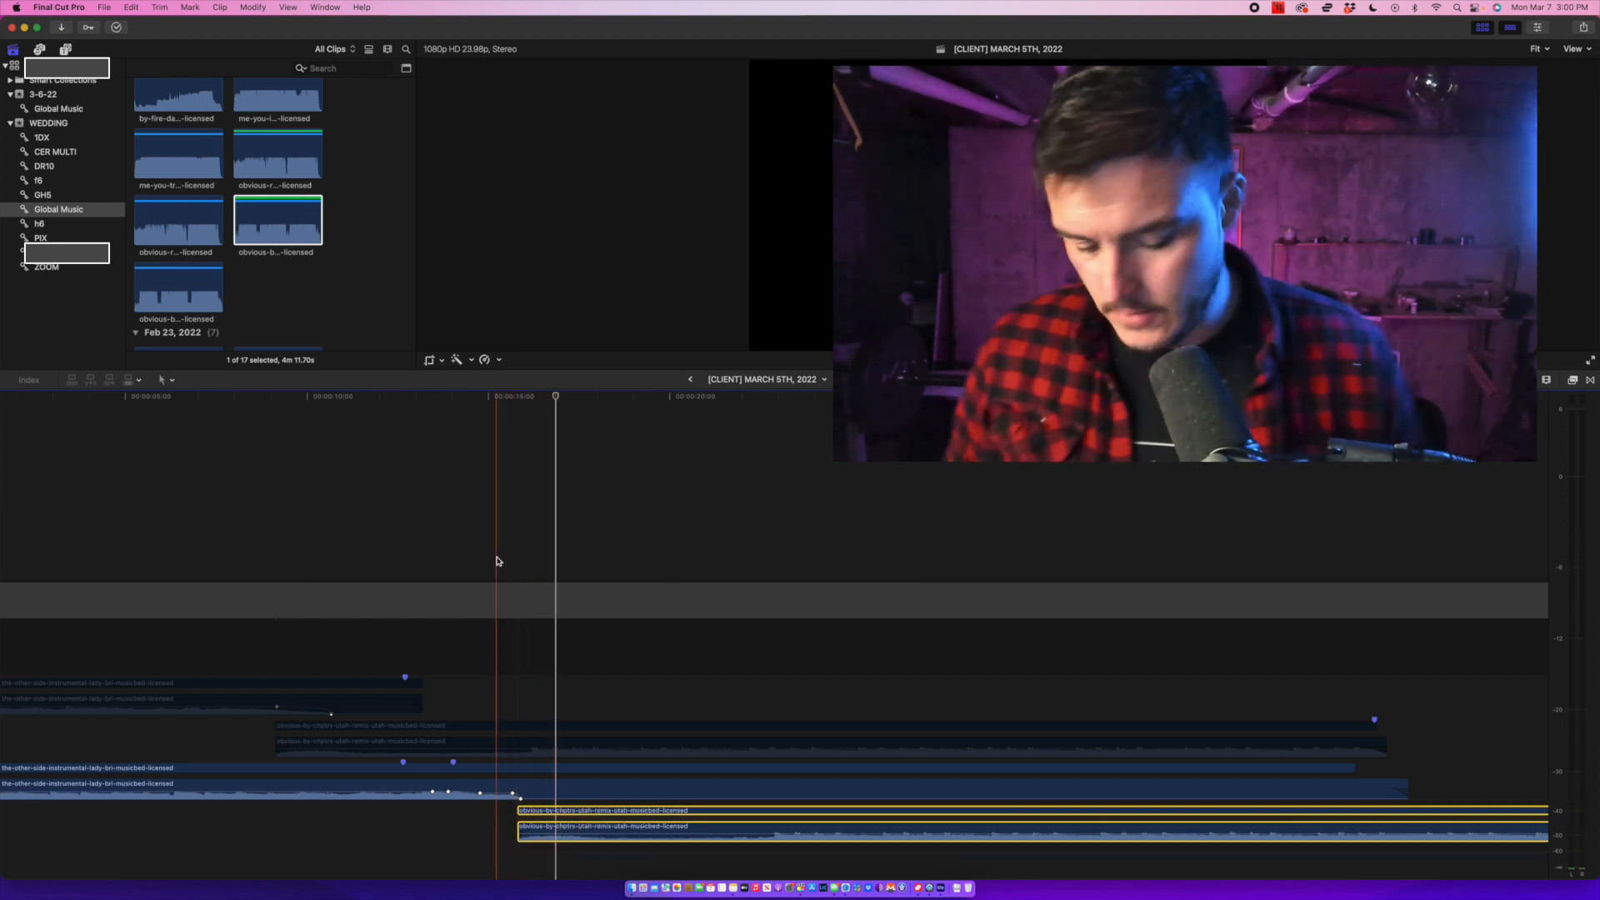
pyautogui.press('space')
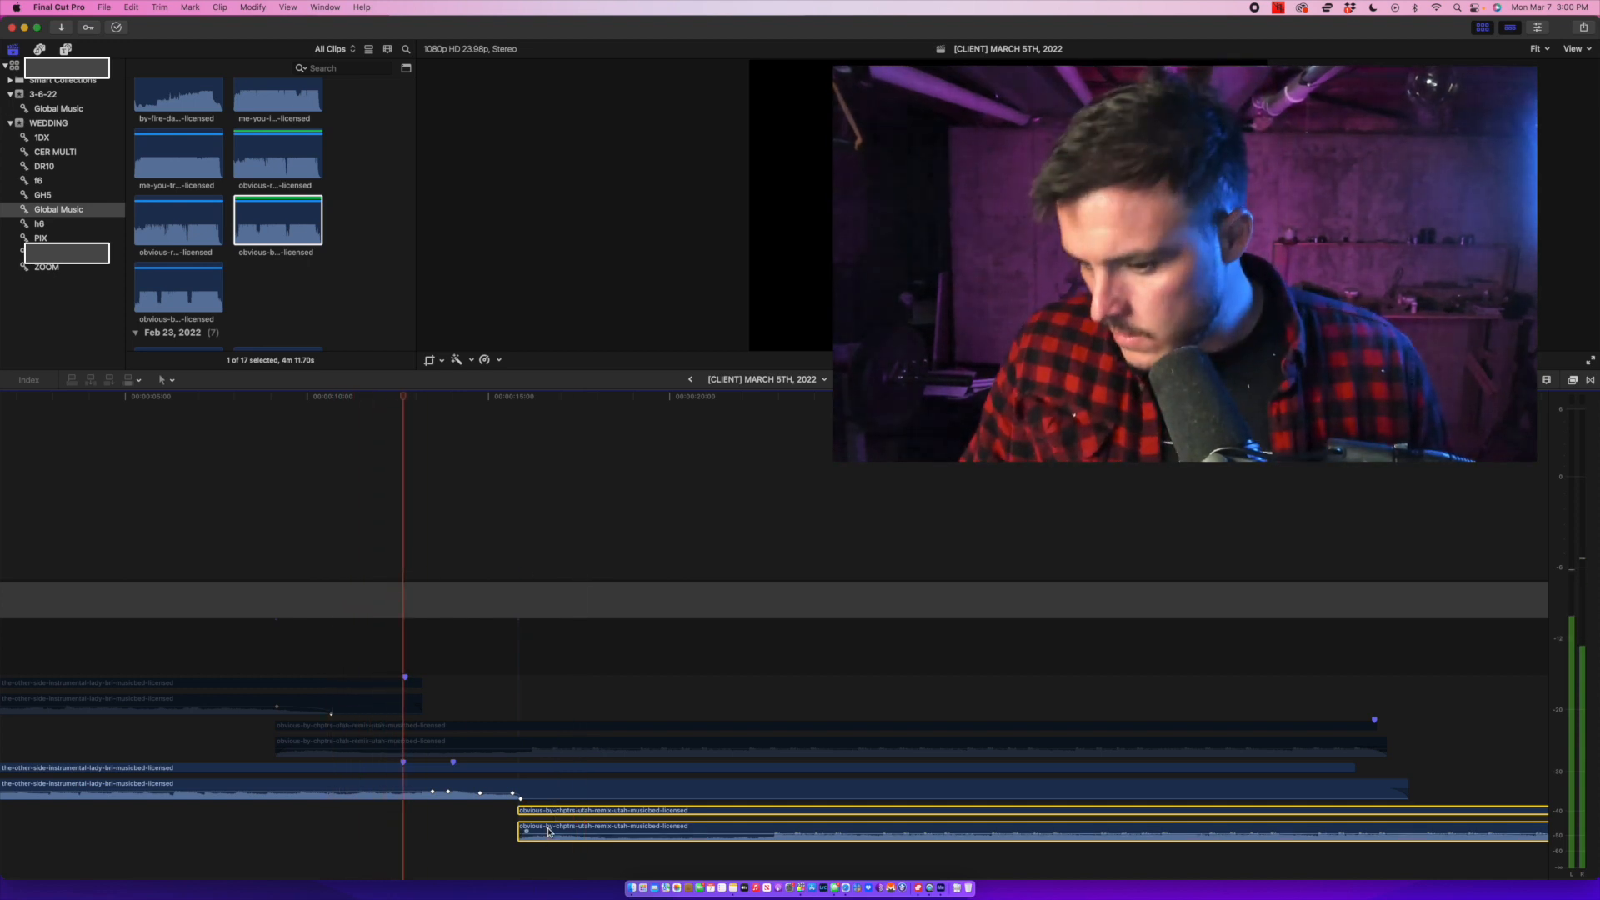
pyautogui.moveTo(567, 831); pyautogui.dragTo(599, 831)
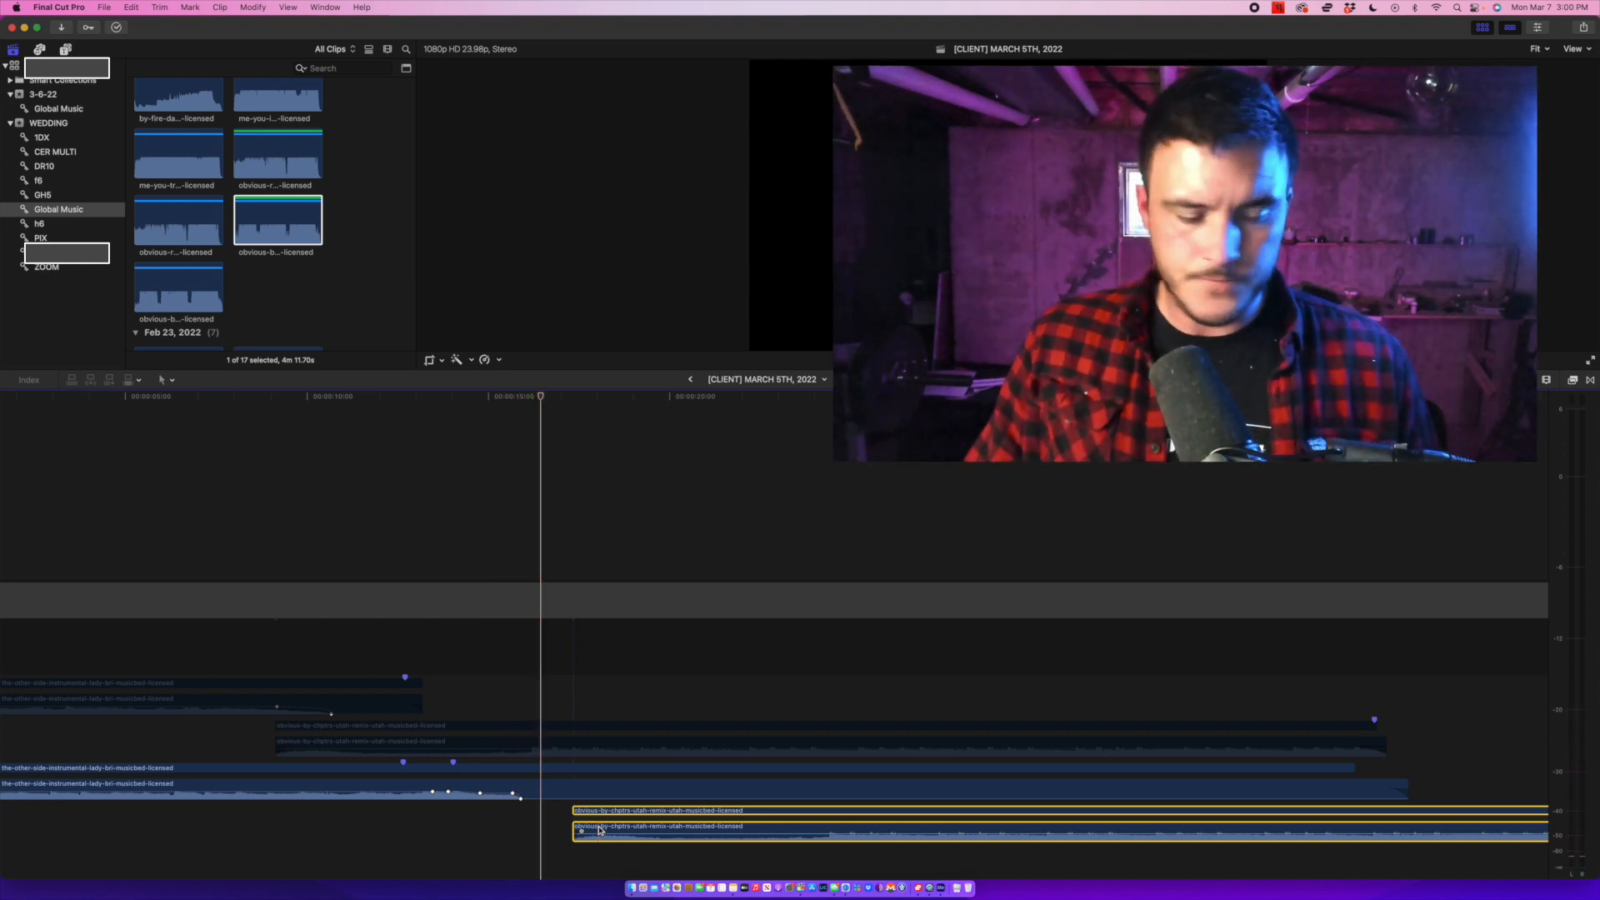
# Duplicate the disabled the-other-side clip from the timeline's opening to about 15 seconds beneath the other music clips and enable the copy.
pyautogui.hotkey('shift', 'z')
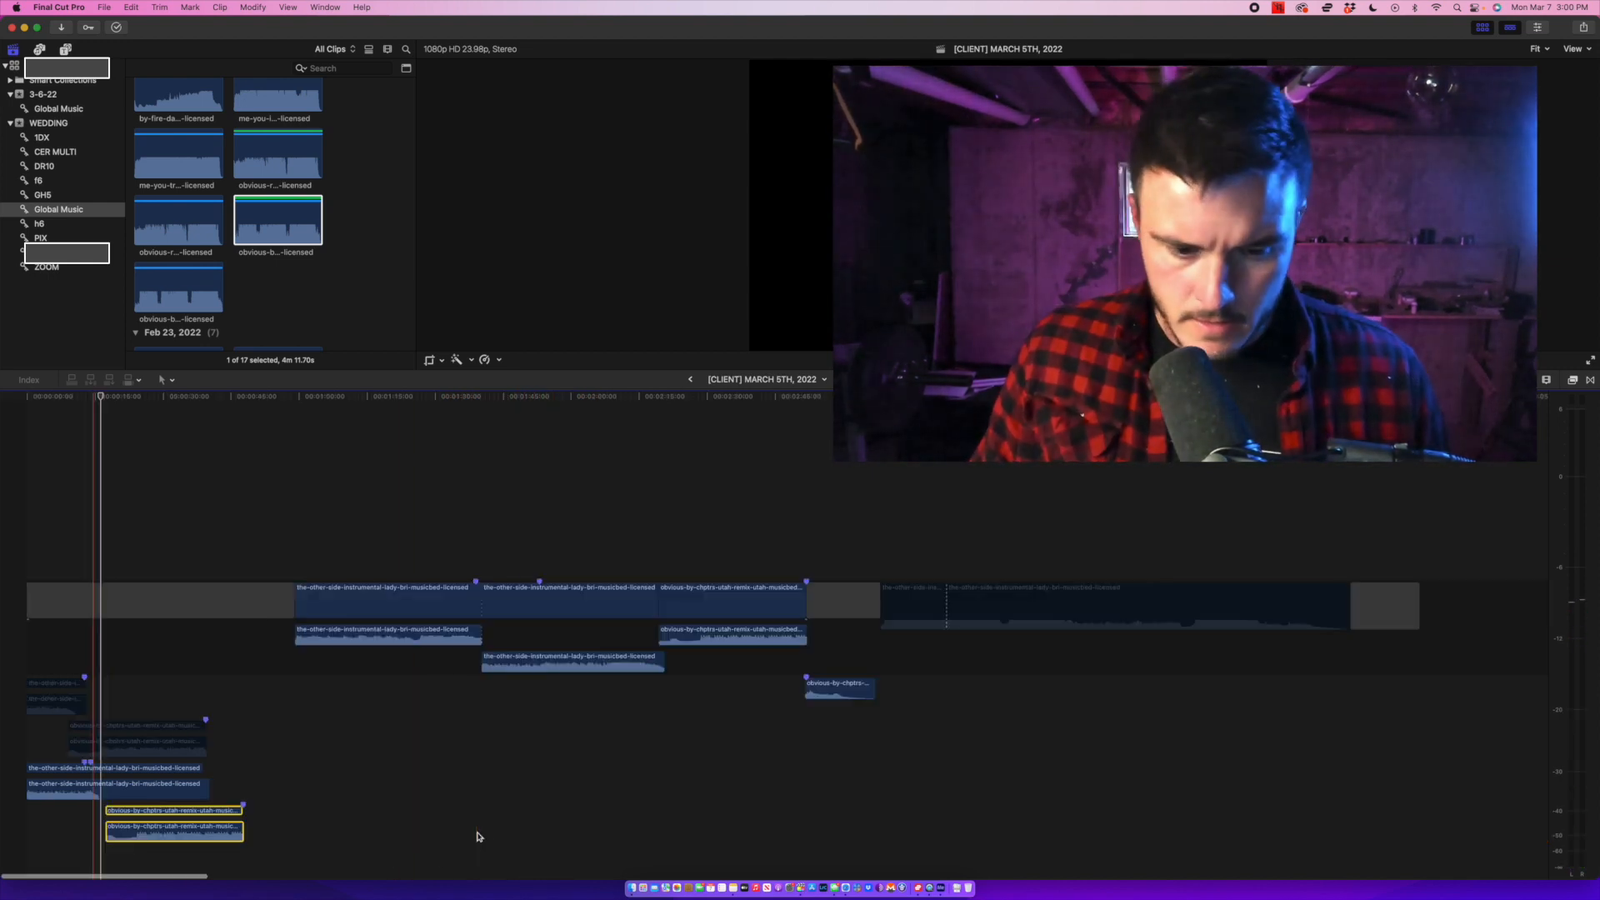
pyautogui.press('super+a')
pyautogui.press('Home')
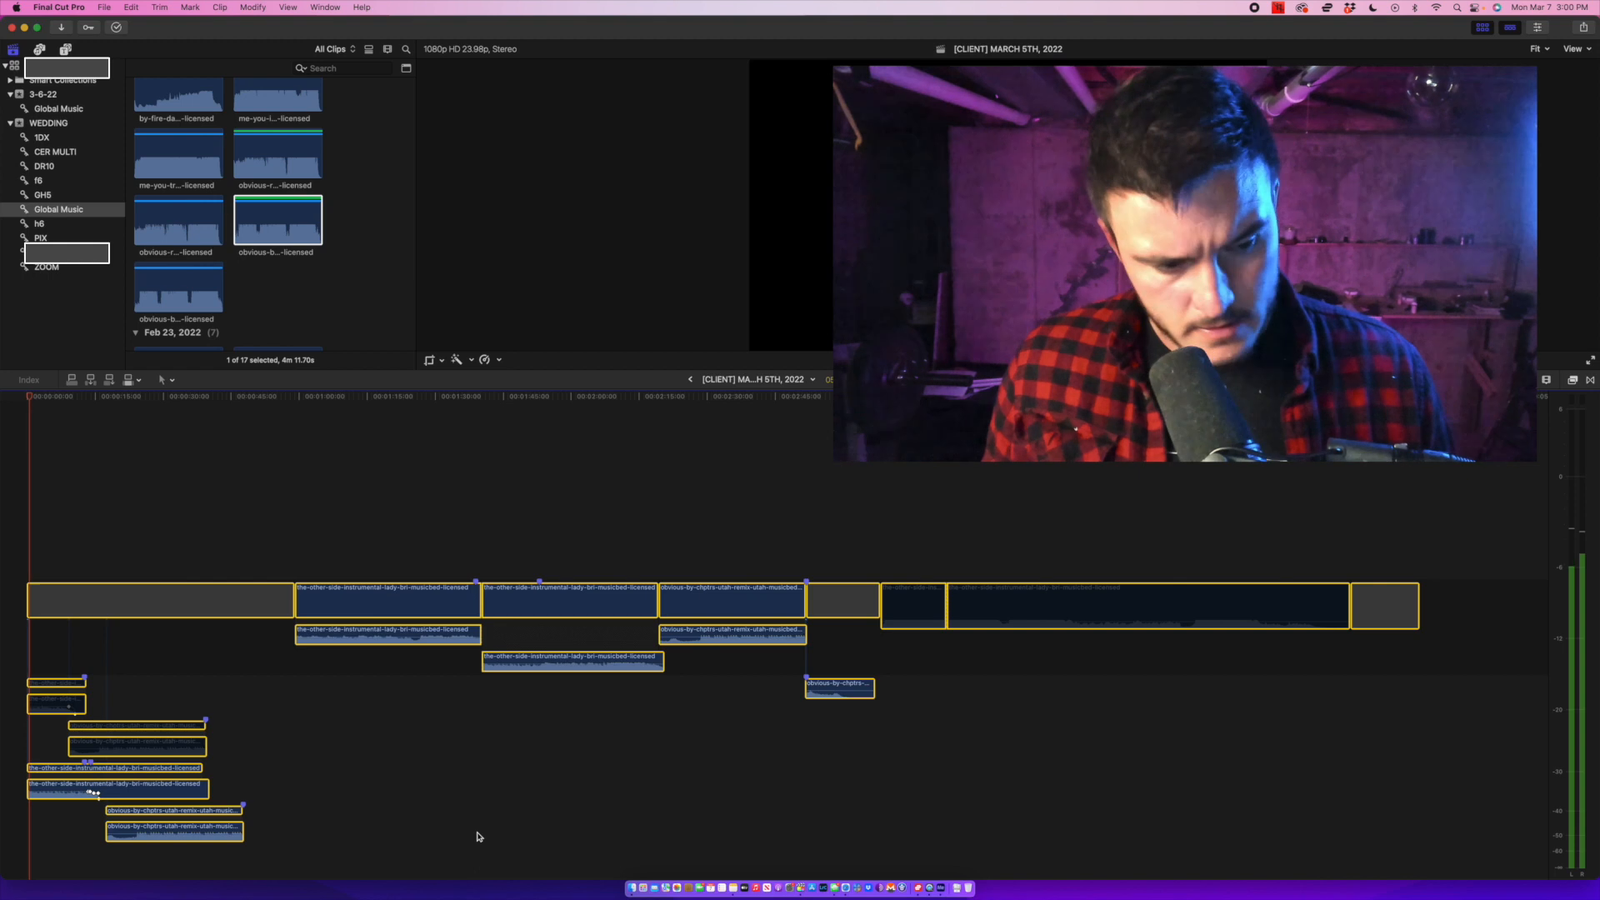
pyautogui.press('super+equal')
pyautogui.press('super+equal')
pyautogui.press('super+equal')
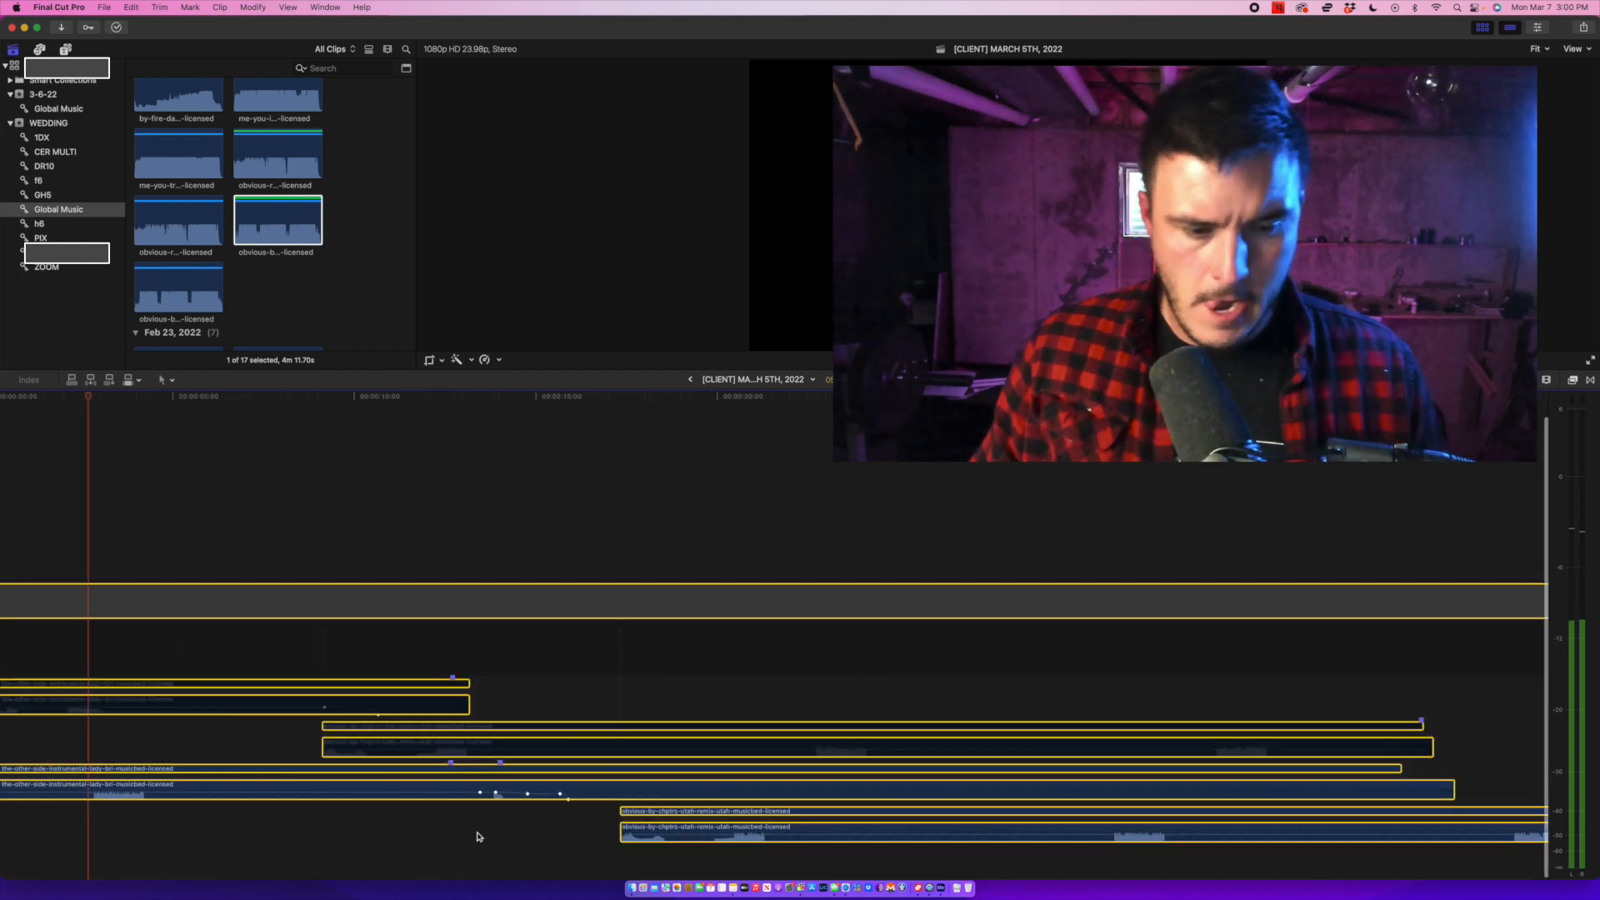
pyautogui.click(210, 700)
pyautogui.moveTo(209, 700); pyautogui.dragTo(764, 870)
pyautogui.press('v')
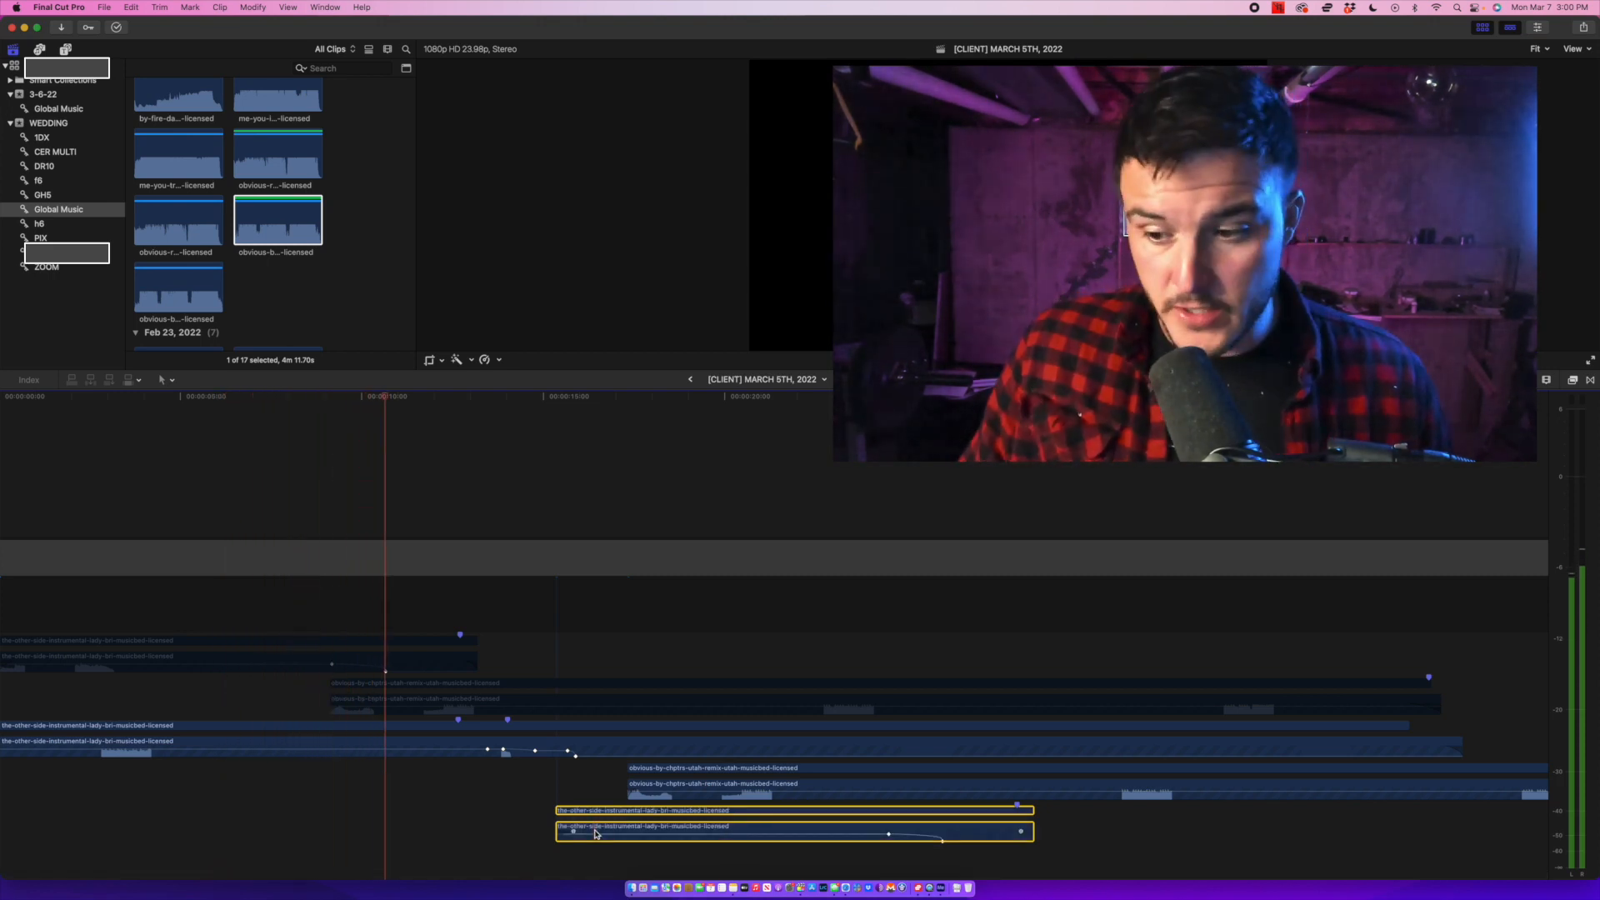
# Shift the duplicated the-other-side clip to start at about 14.6 seconds and extend its audio start back to about 6 seconds.
pyautogui.moveTo(596, 833); pyautogui.dragTo(572, 842)
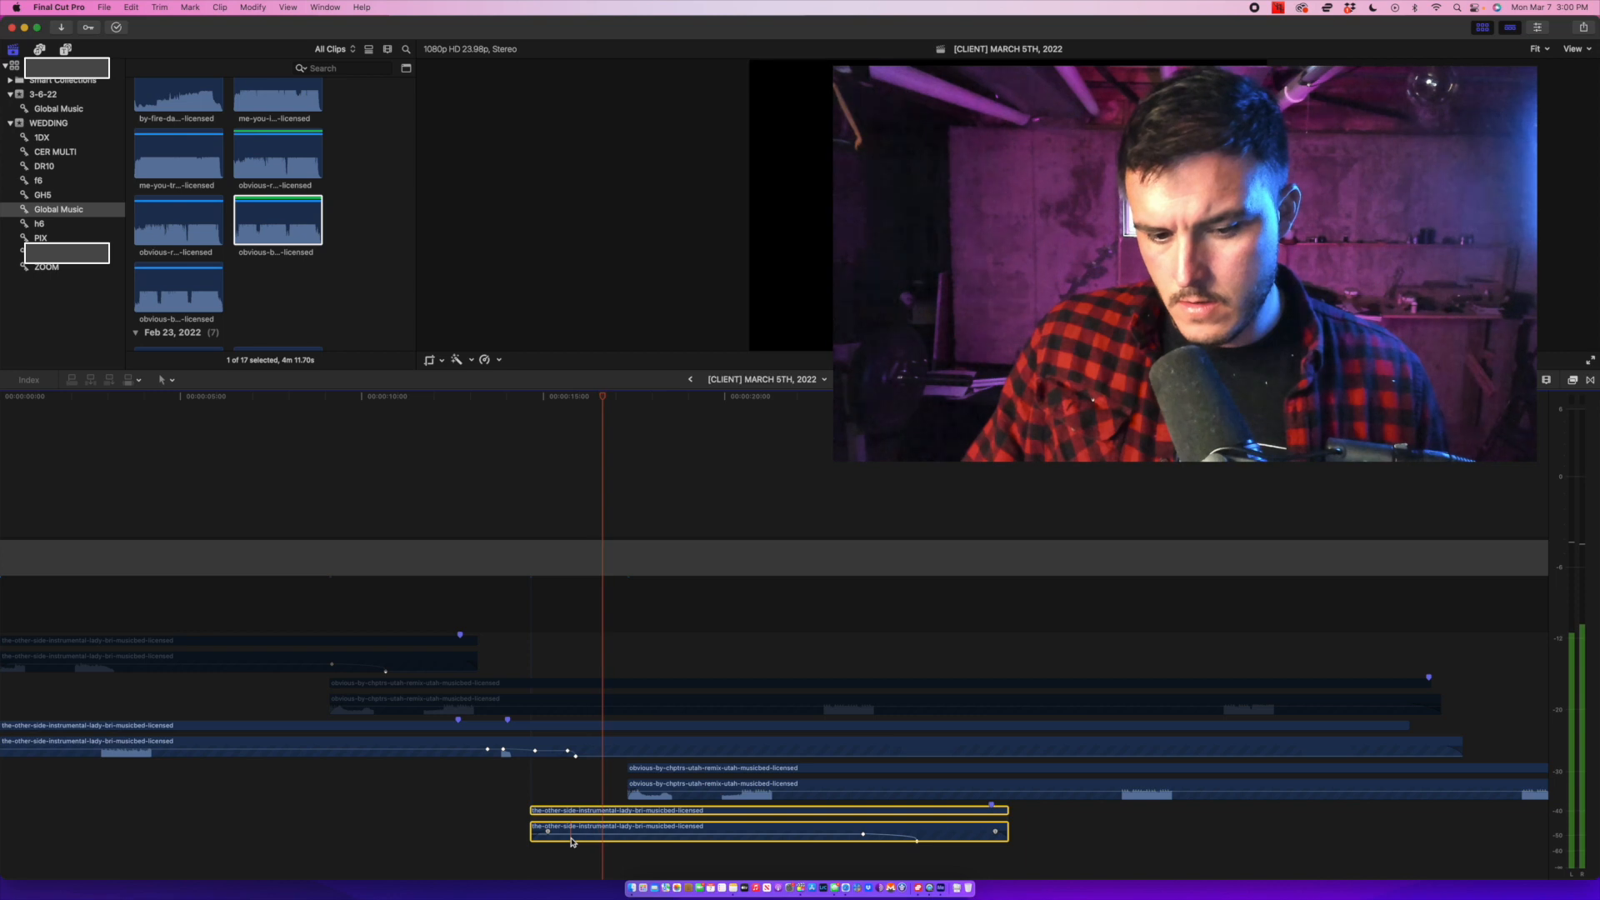
pyautogui.press('space')
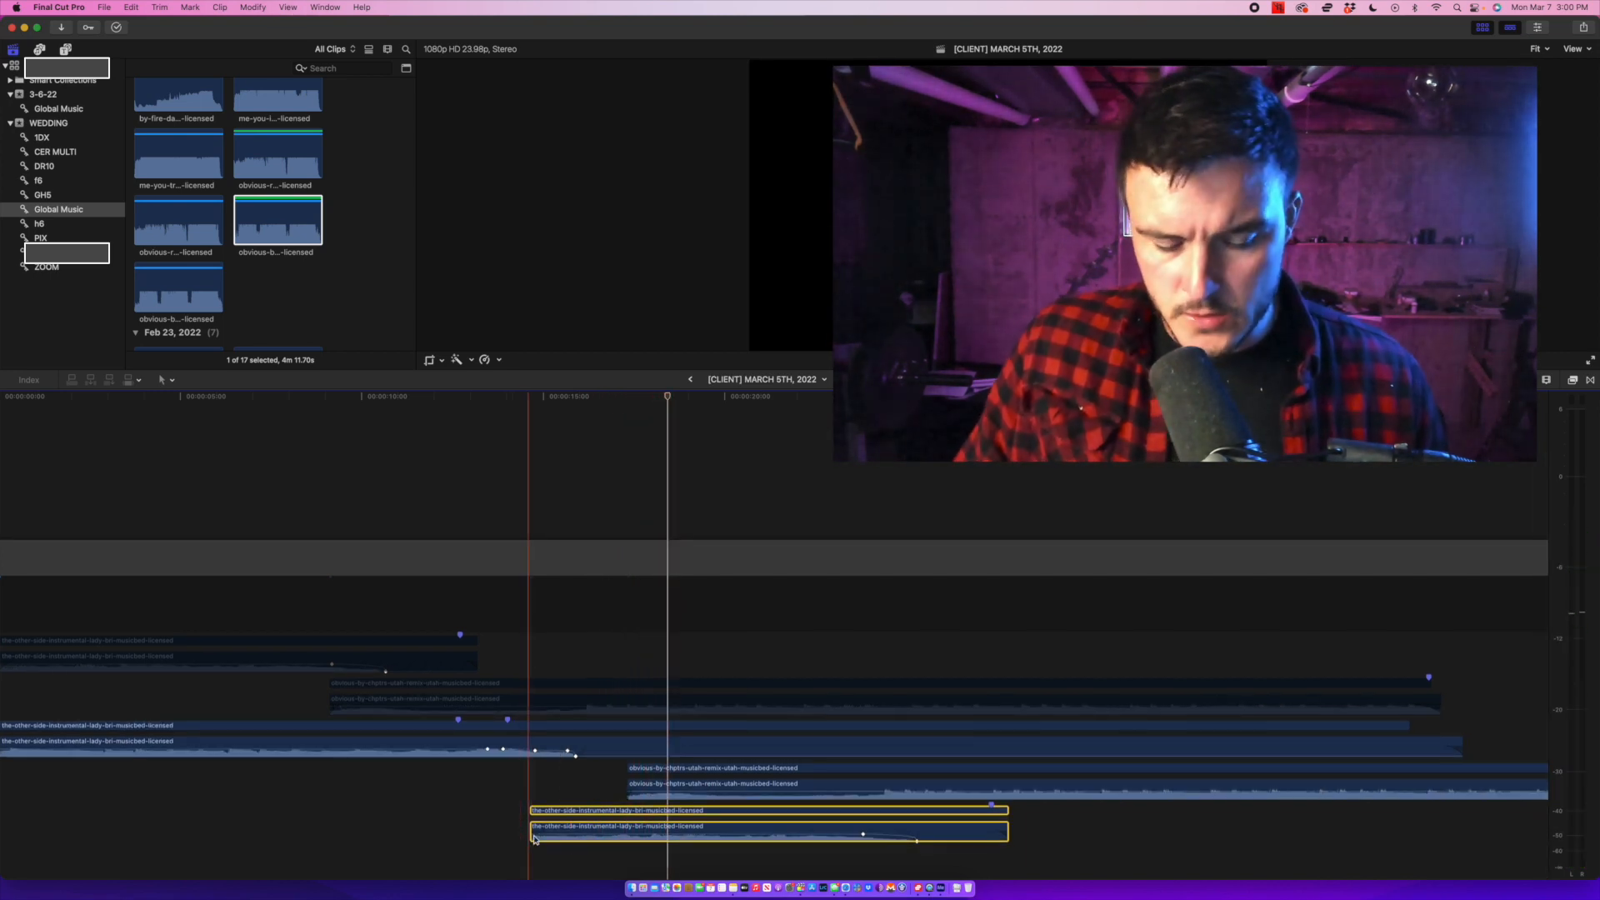
pyautogui.press('XF86AudioMute')
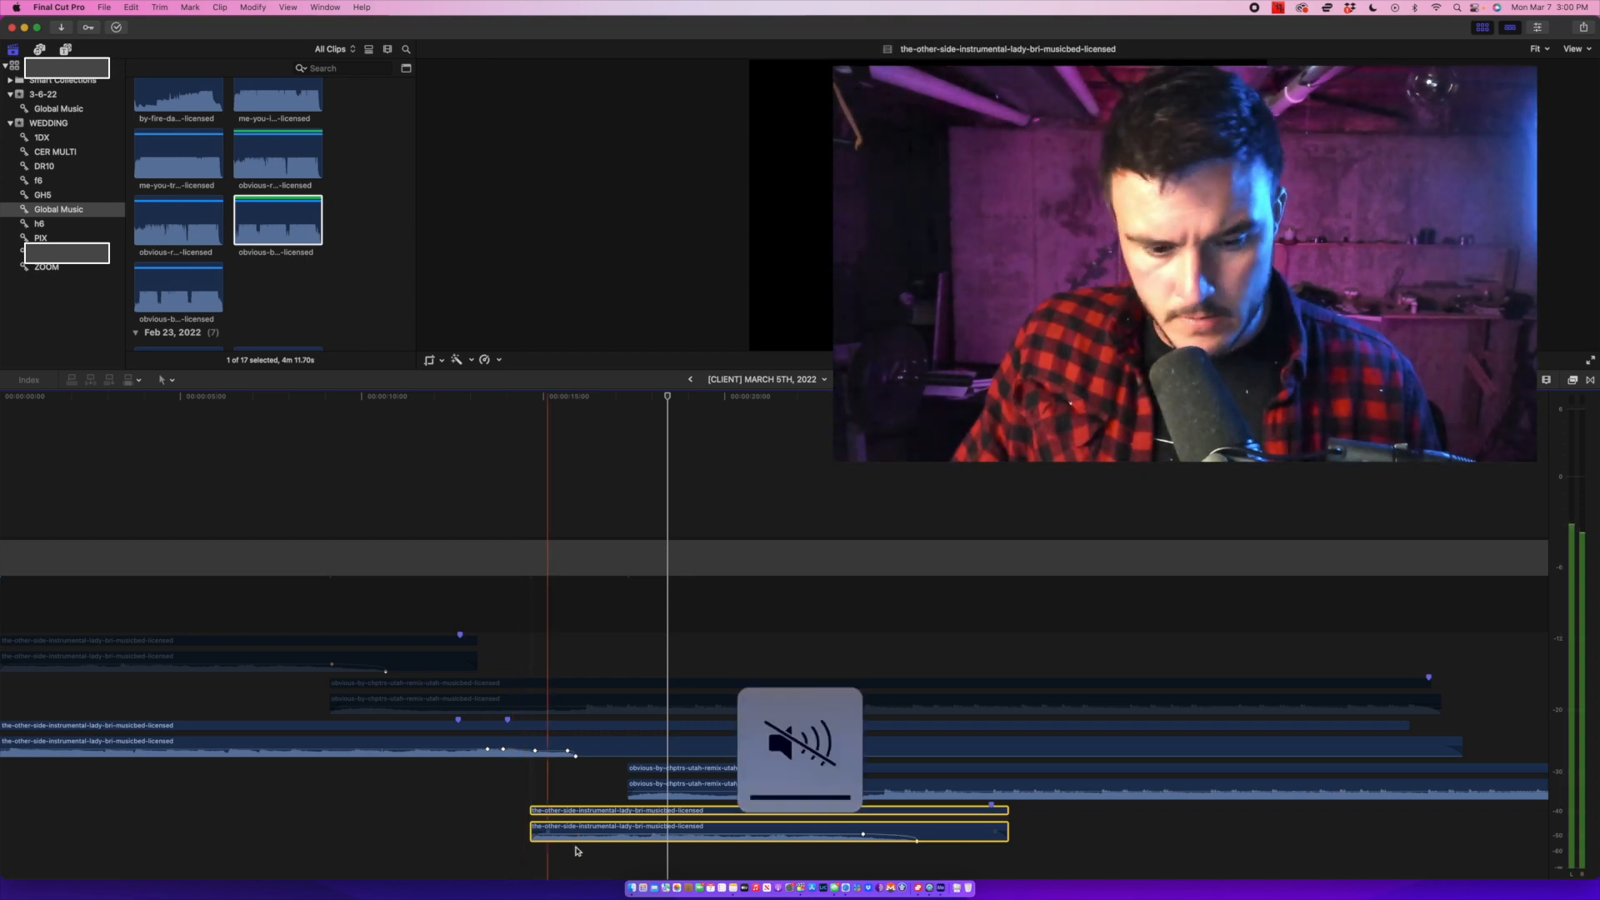
pyautogui.moveTo(531, 831); pyautogui.dragTo(208, 834)
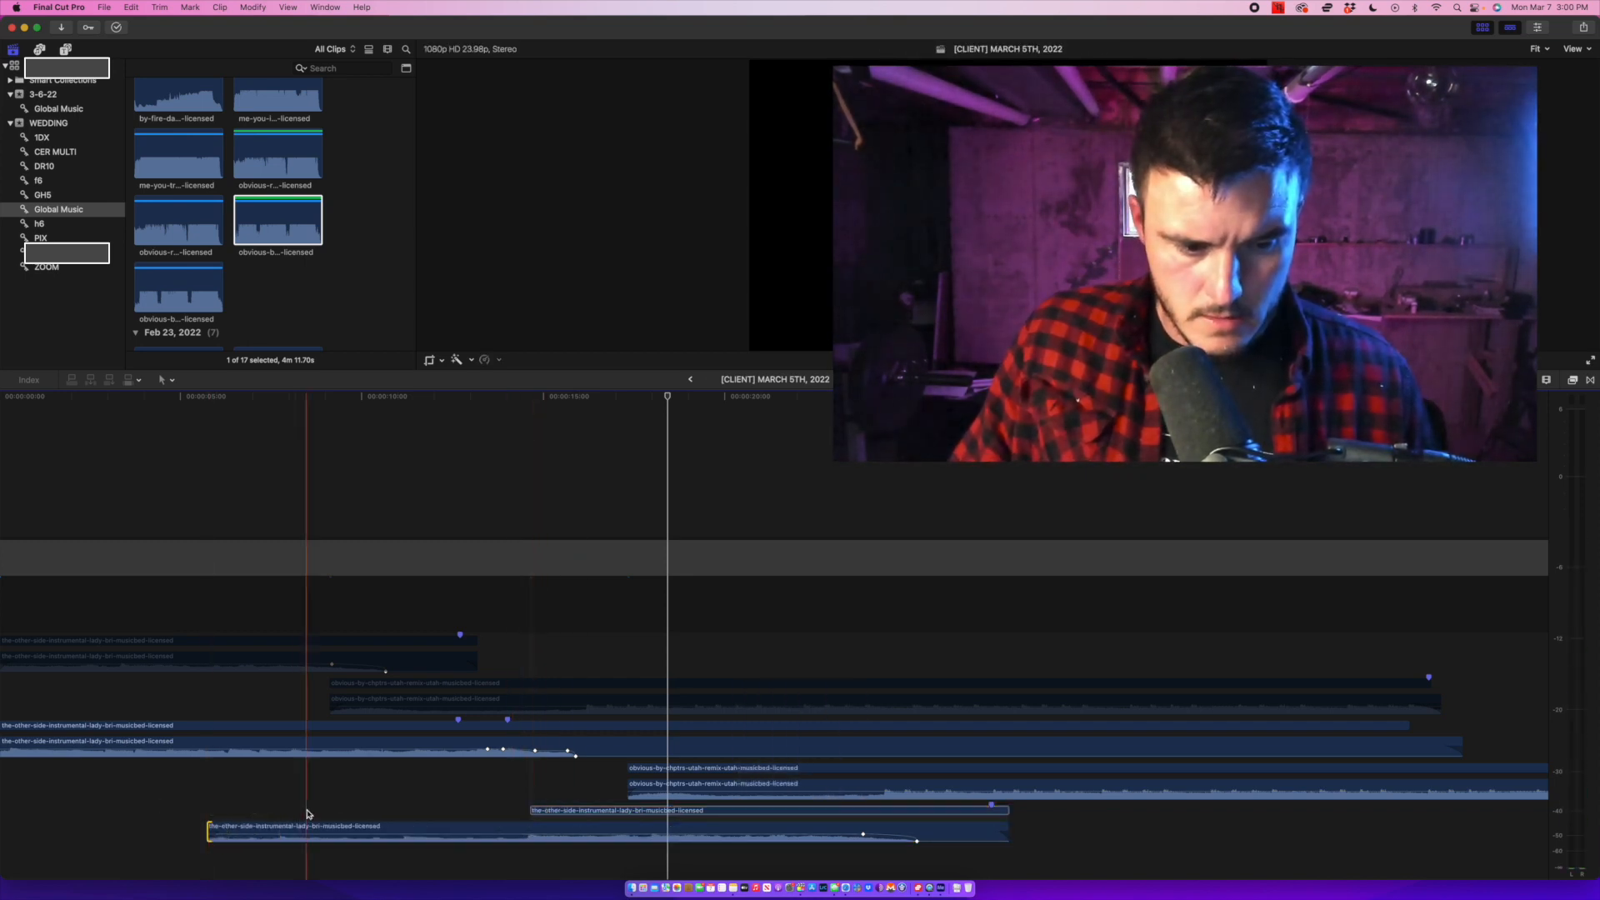
# Solo the duplicated the-other-side clip and play it back with the system sound unmuted and turned up.
pyautogui.hotkey('alt', 's')
pyautogui.press('space')
pyautogui.press('space')
pyautogui.press('space')
pyautogui.press('XF86AudioMute')
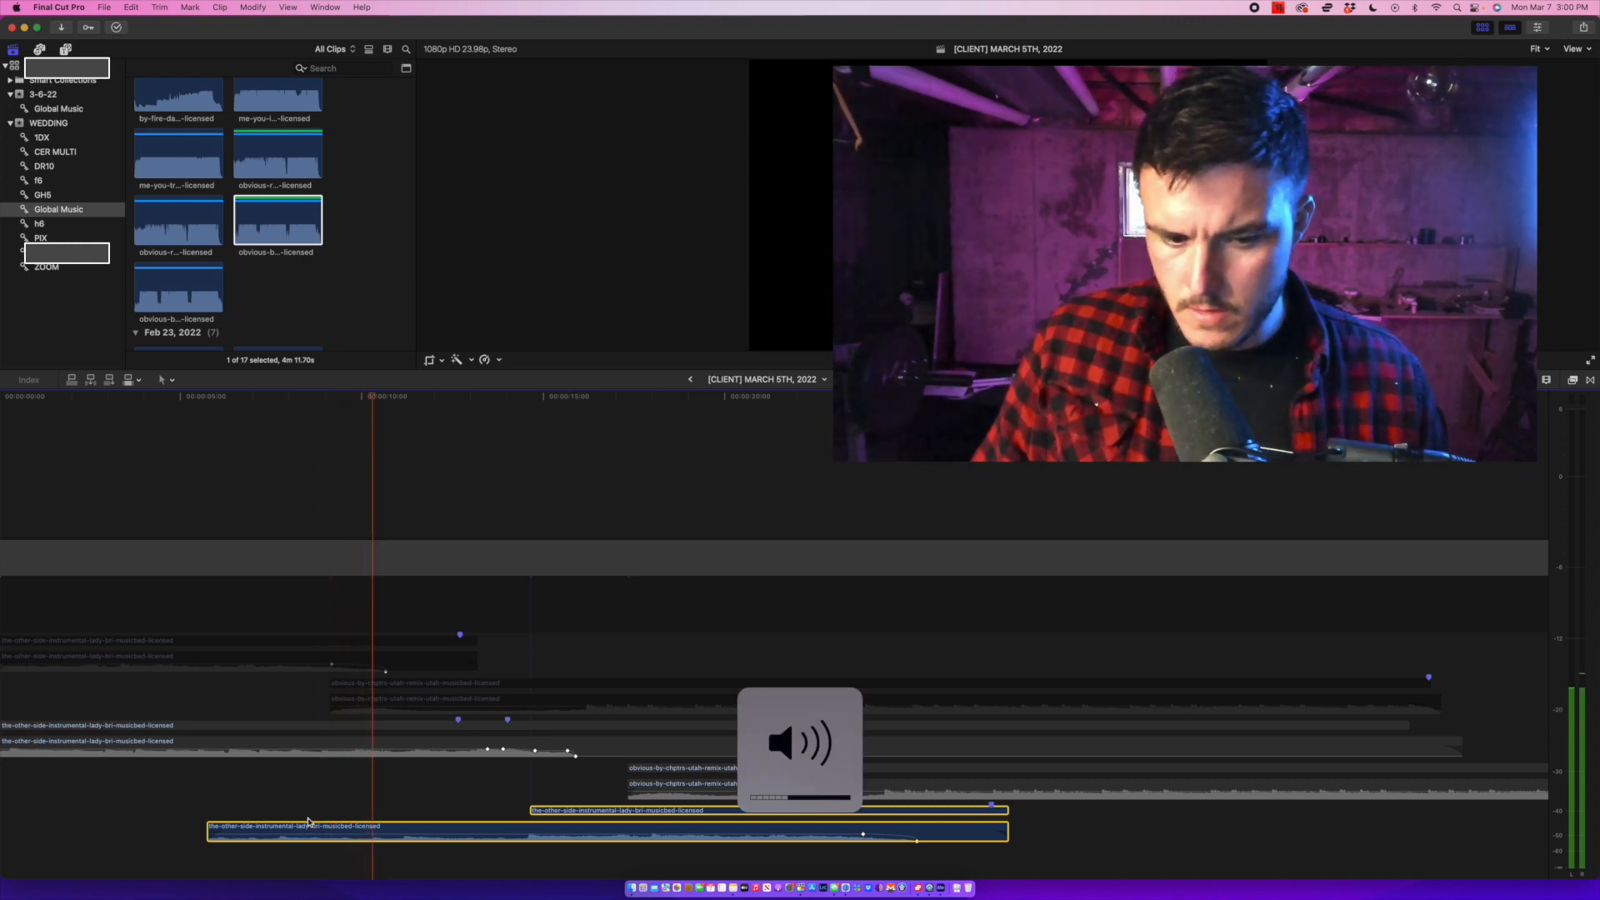
pyautogui.press('XF86AudioRaiseVolume')
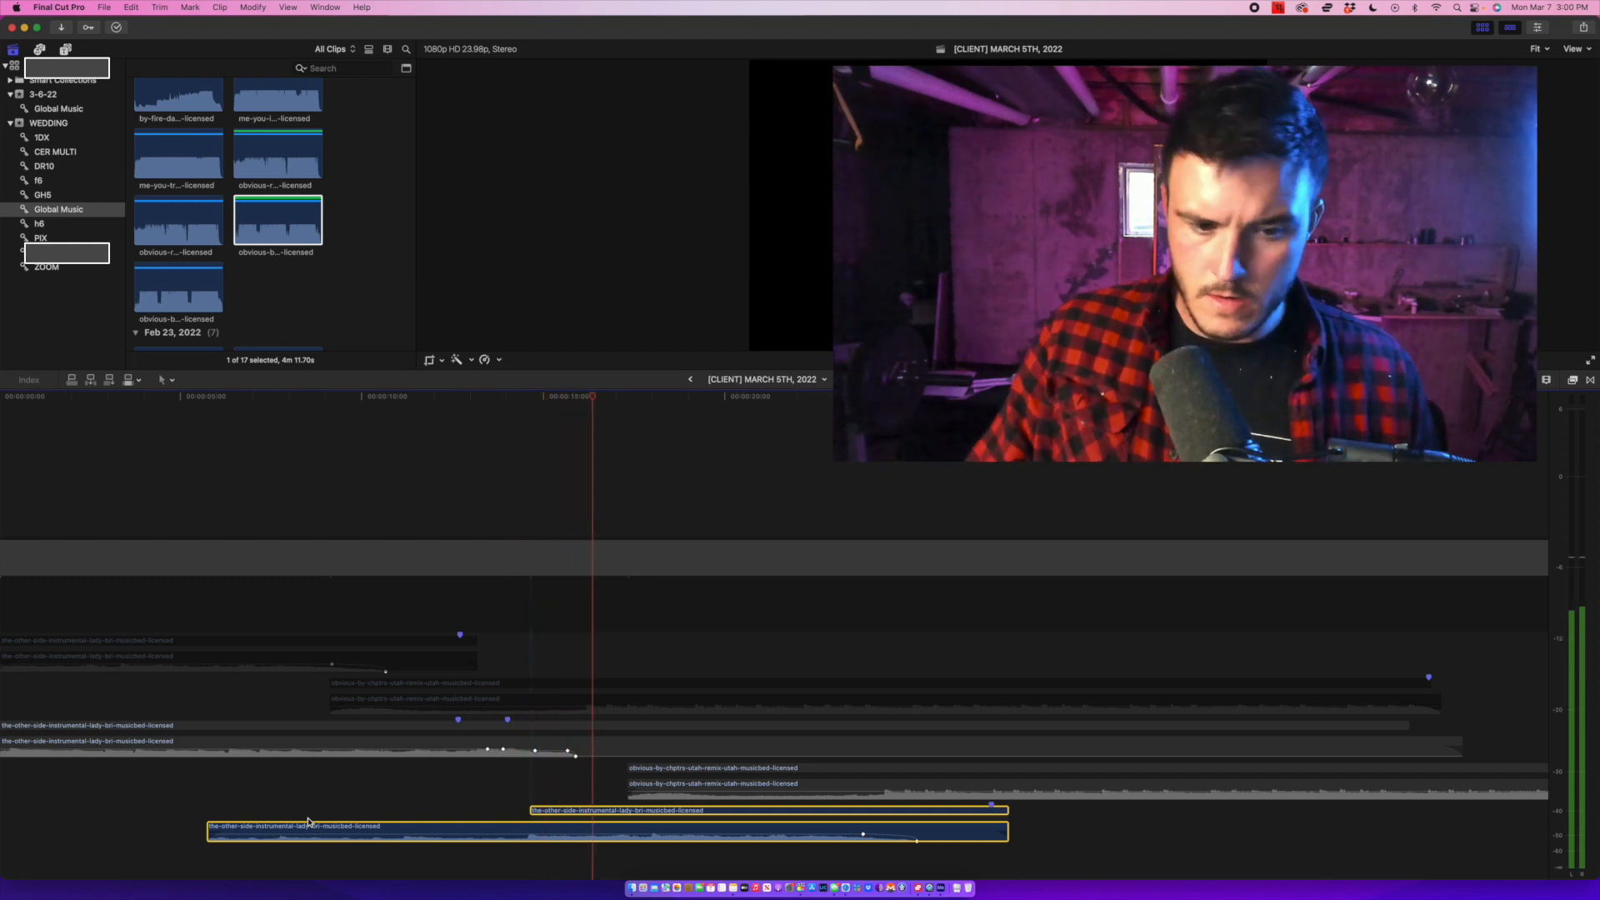
# Trim the soloed the-other-side copy's audio start to about 13.7 seconds and shift the clip to start at about 13.9 seconds, checking by playback.
pyautogui.press('space')
pyautogui.moveTo(211, 828); pyautogui.dragTo(496, 838)
pyautogui.press('space')
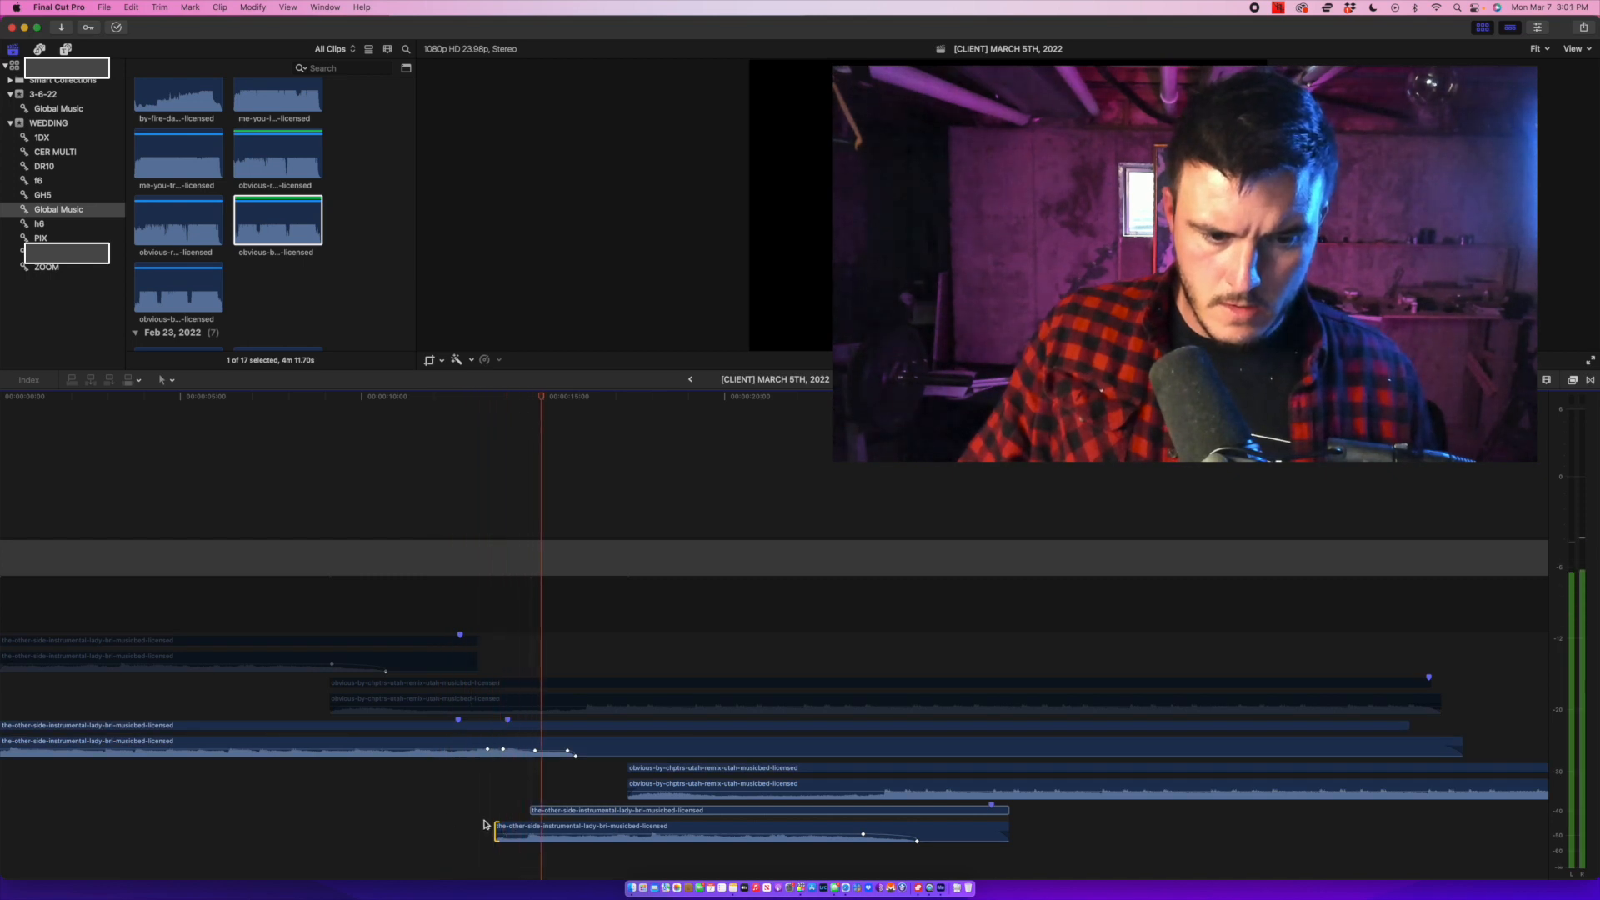
pyautogui.click(514, 830)
pyautogui.moveTo(514, 830); pyautogui.dragTo(490, 830)
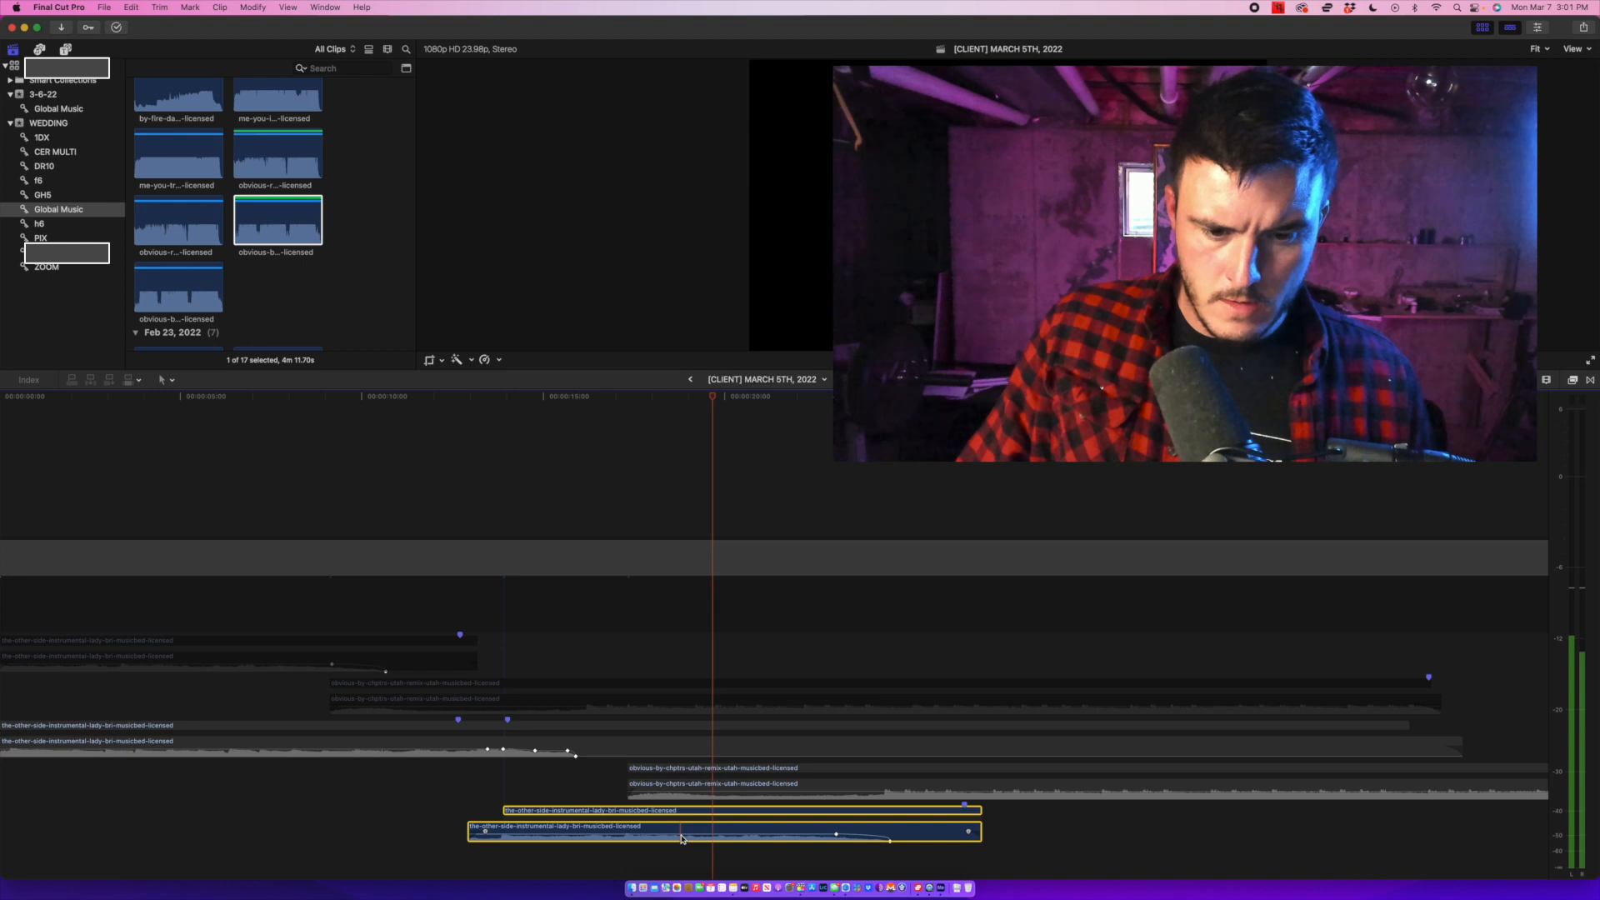
pyautogui.press('space')
pyautogui.press('space')
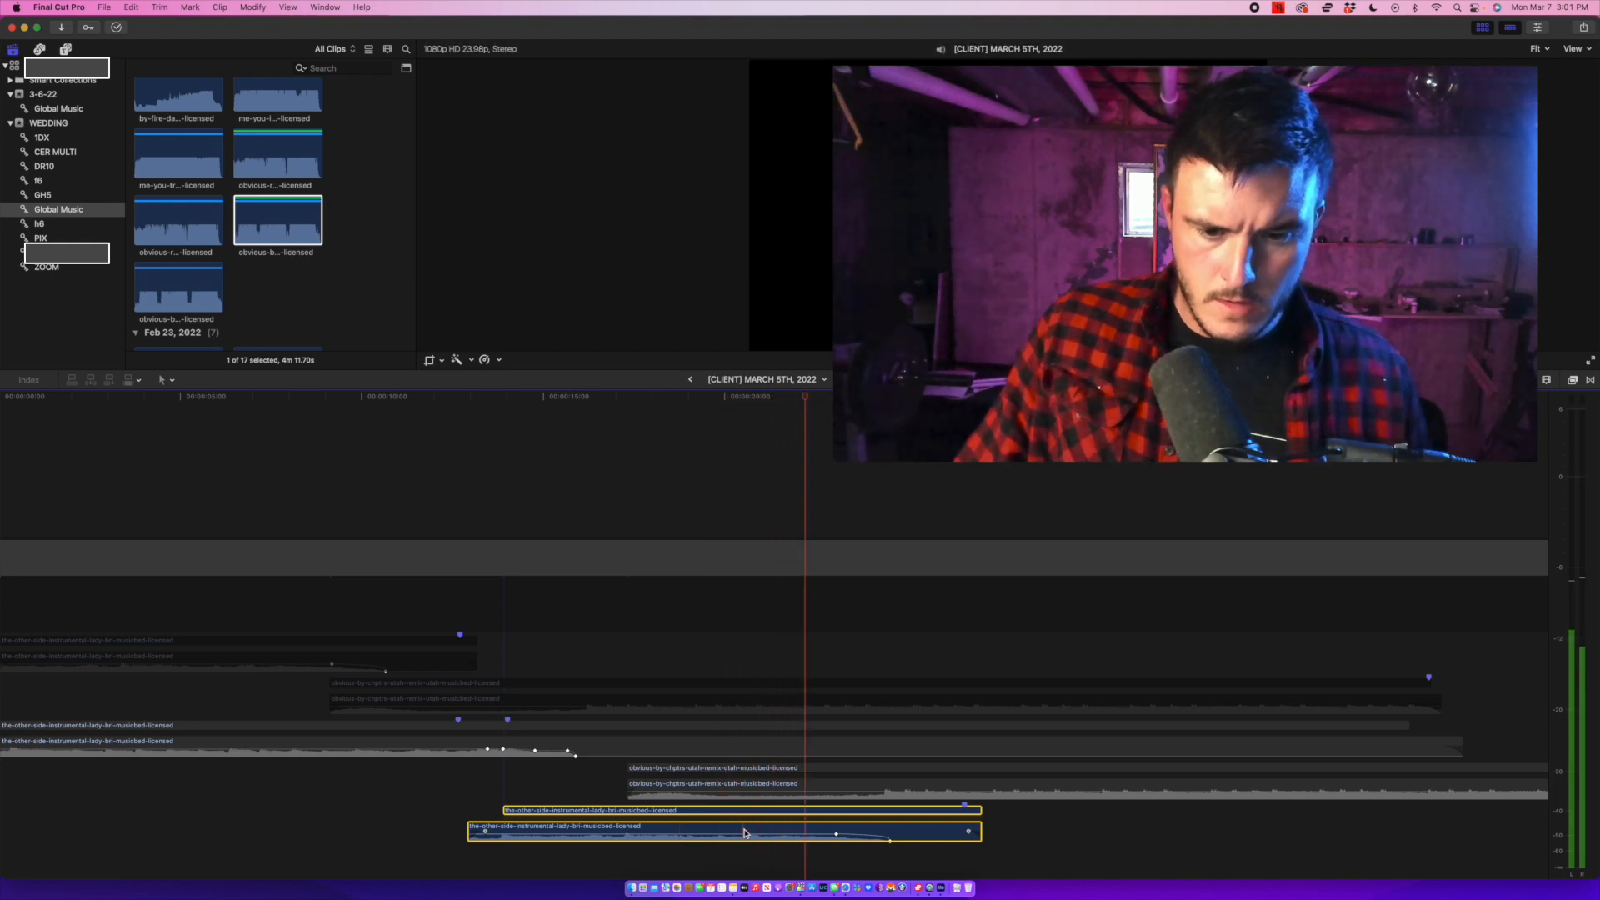
# Move the last volume keyframe on the the-other-side copy to about 26 seconds and play back the lengthened fade-out.
pyautogui.moveTo(893, 845); pyautogui.dragTo(942, 840)
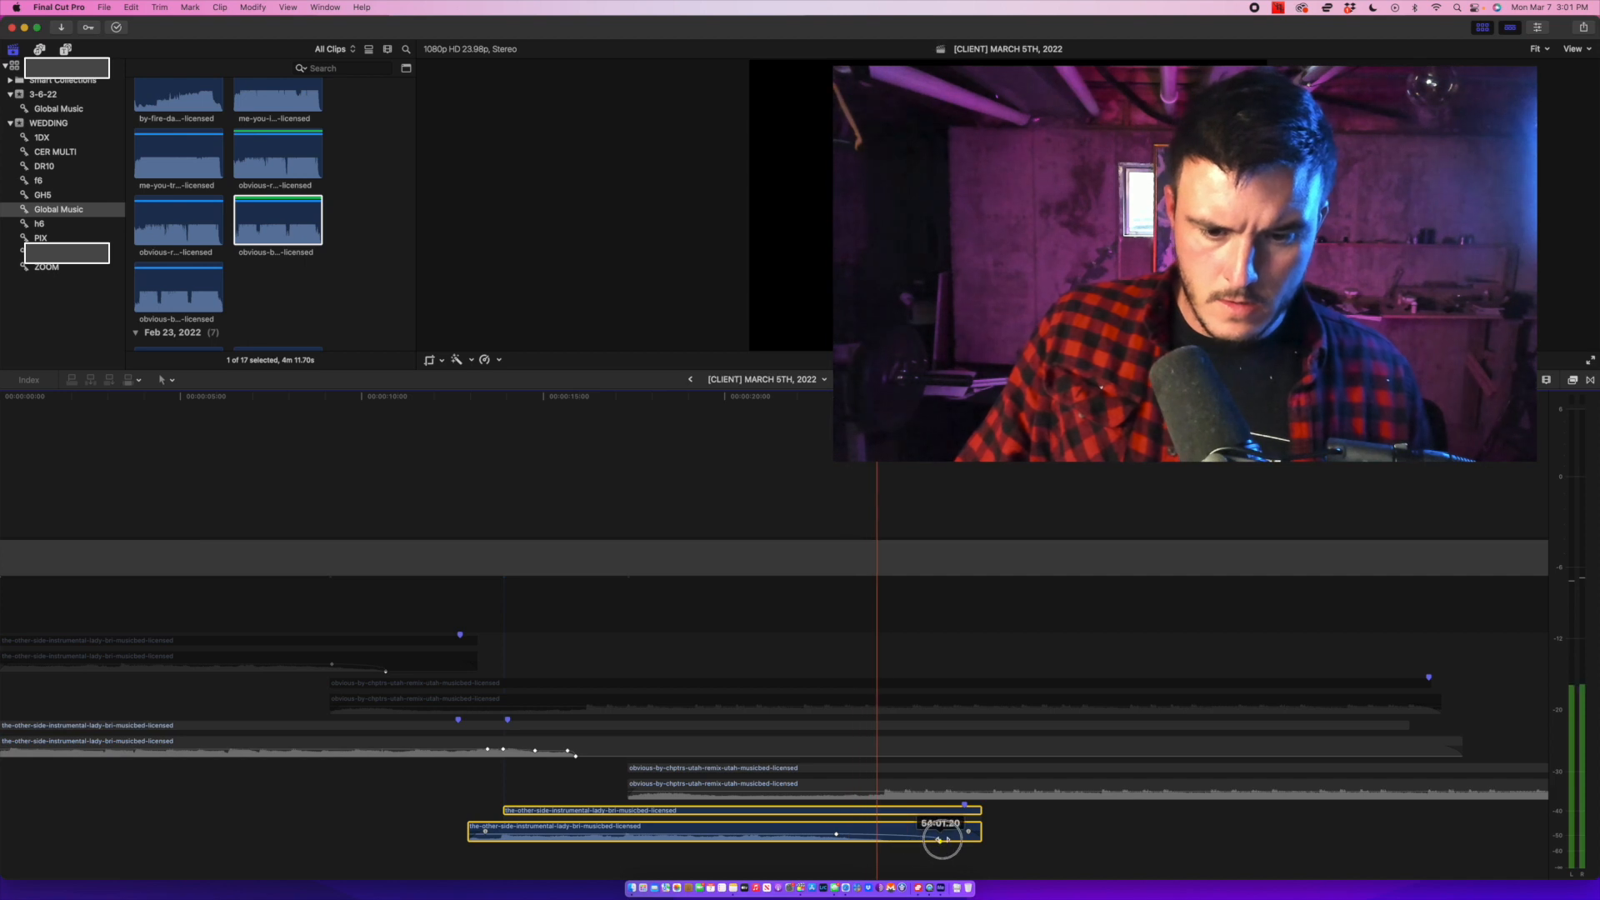
pyautogui.press('space')
pyautogui.press('space')
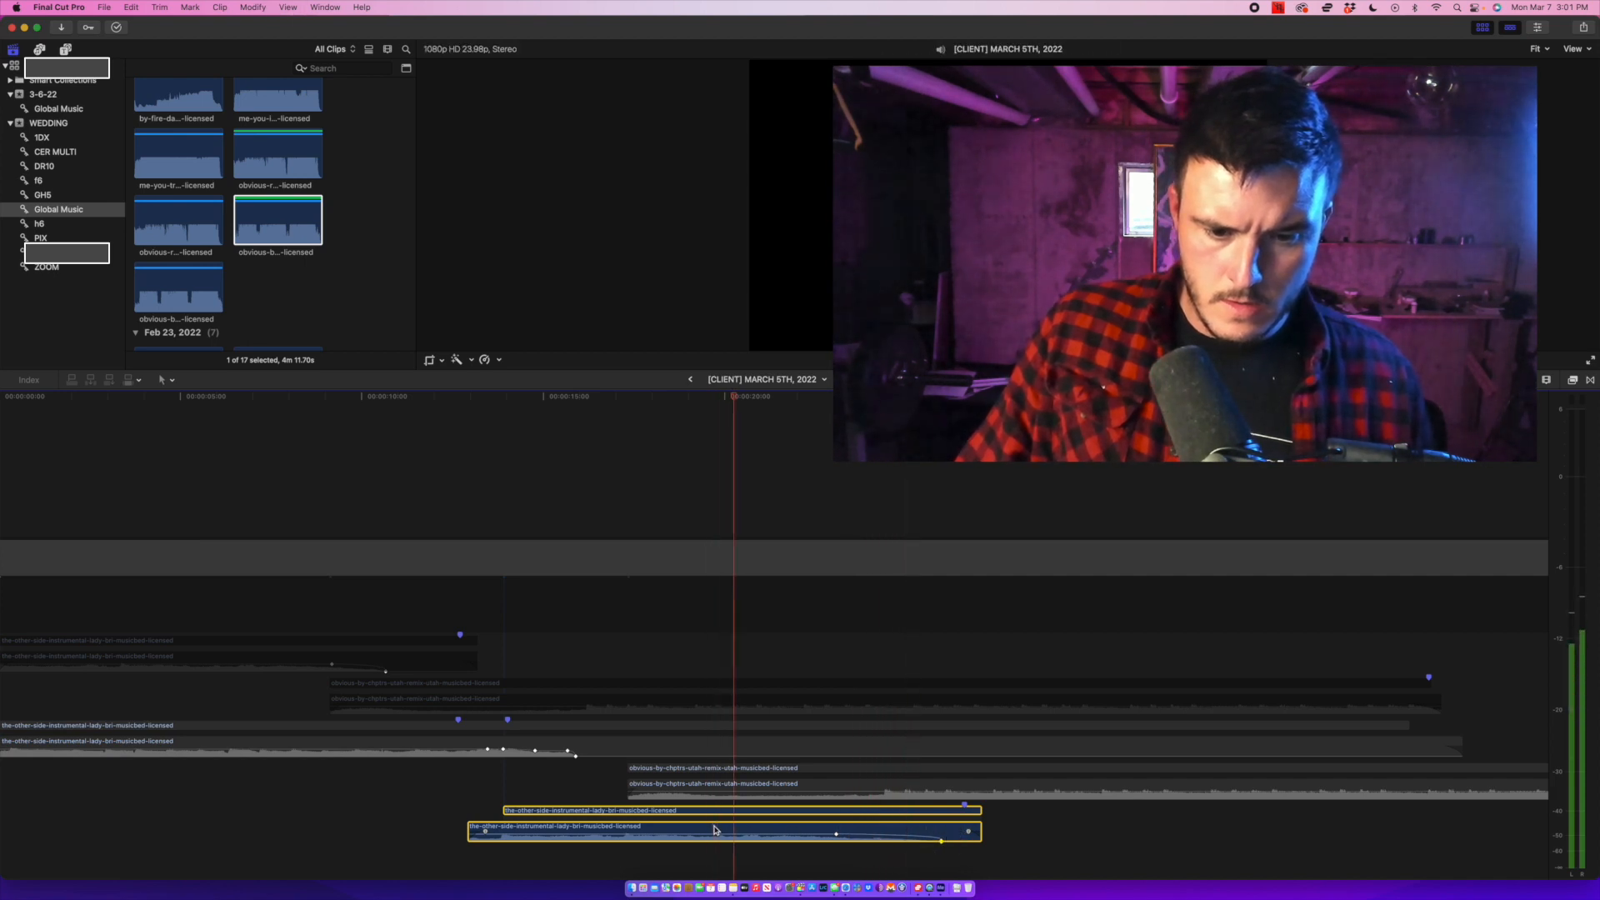
pyautogui.press('space')
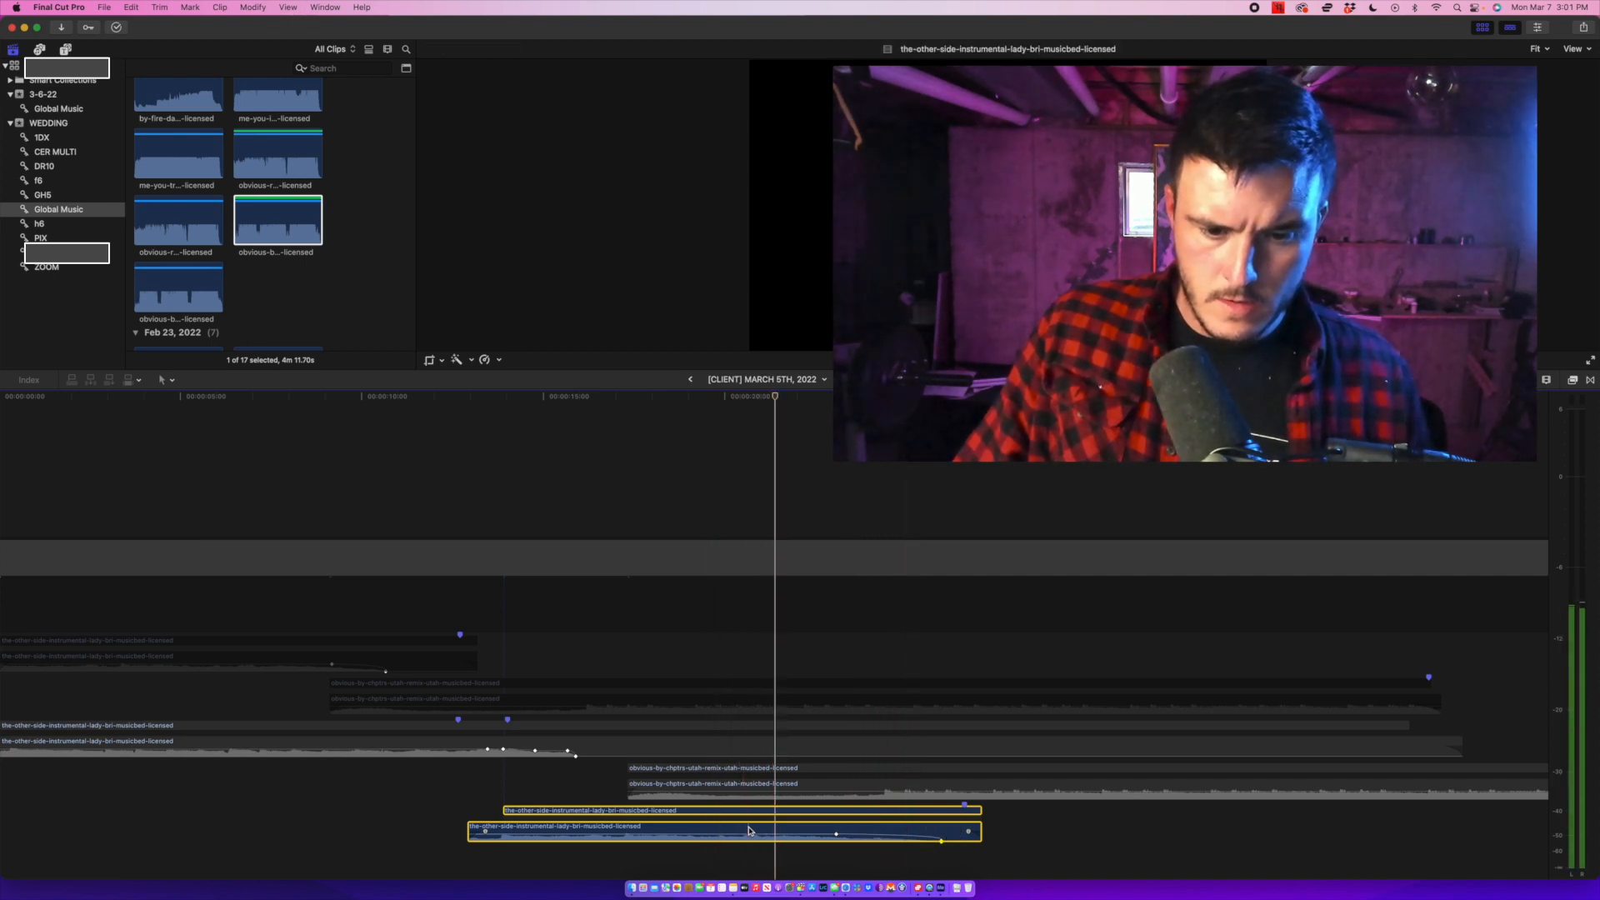
pyautogui.press('space')
pyautogui.press('space')
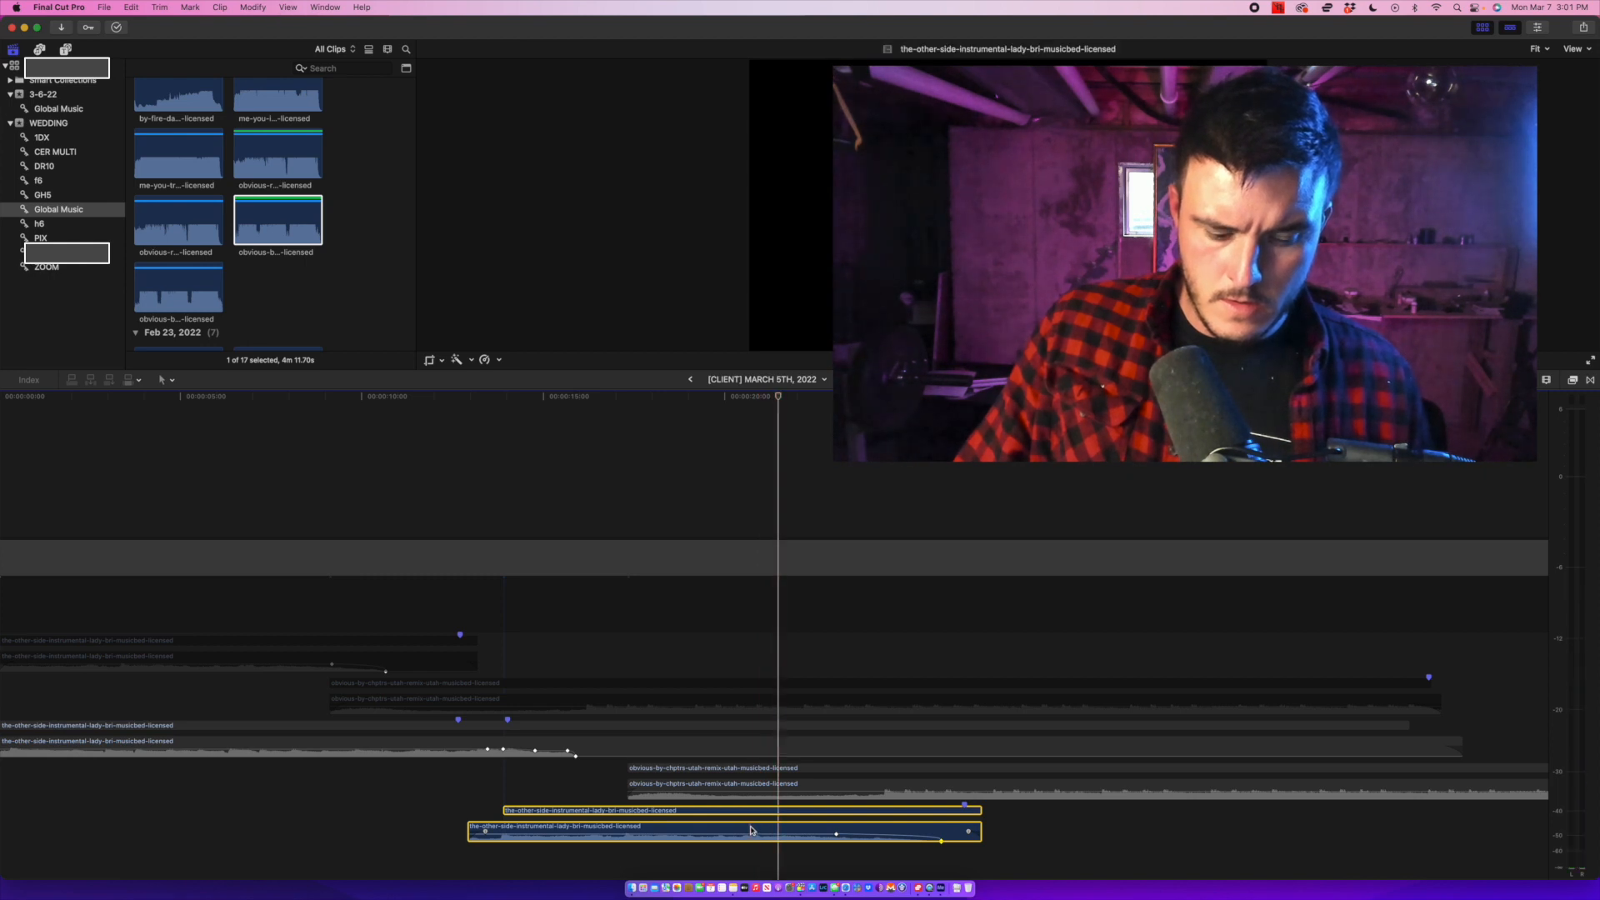
# Trim the copy's audio start to about 20.7 seconds, slide the clip earlier so the audio begins at about 13.9 seconds, and play it back.
pyautogui.hotkey('alt', '[')
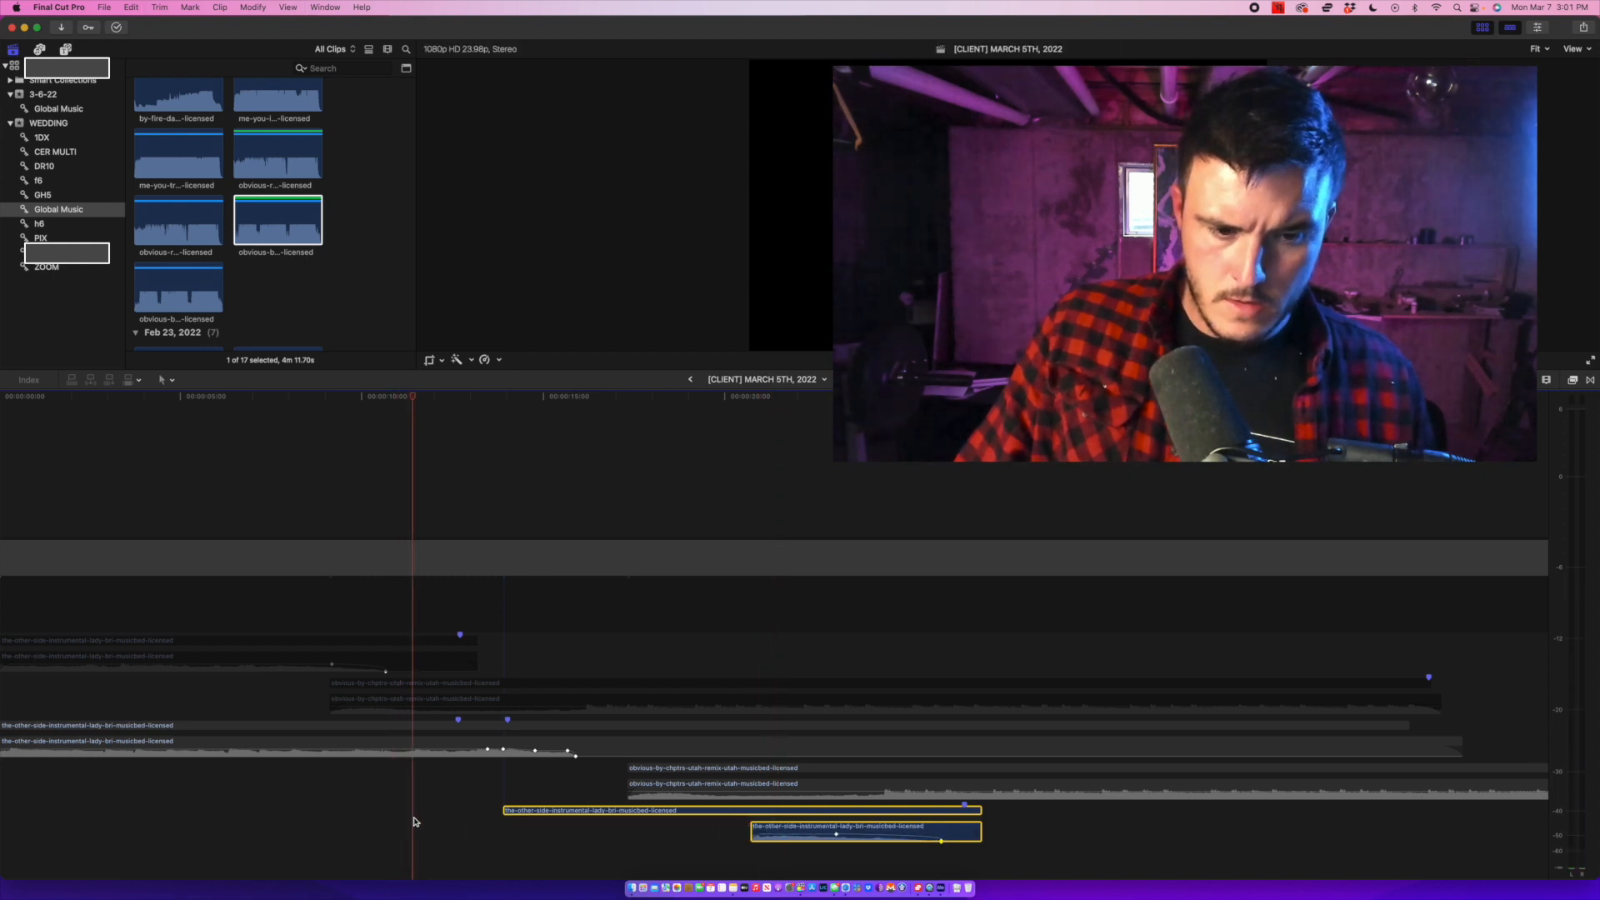
pyautogui.press('space')
pyautogui.click(673, 815)
pyautogui.moveTo(673, 815); pyautogui.dragTo(460, 816)
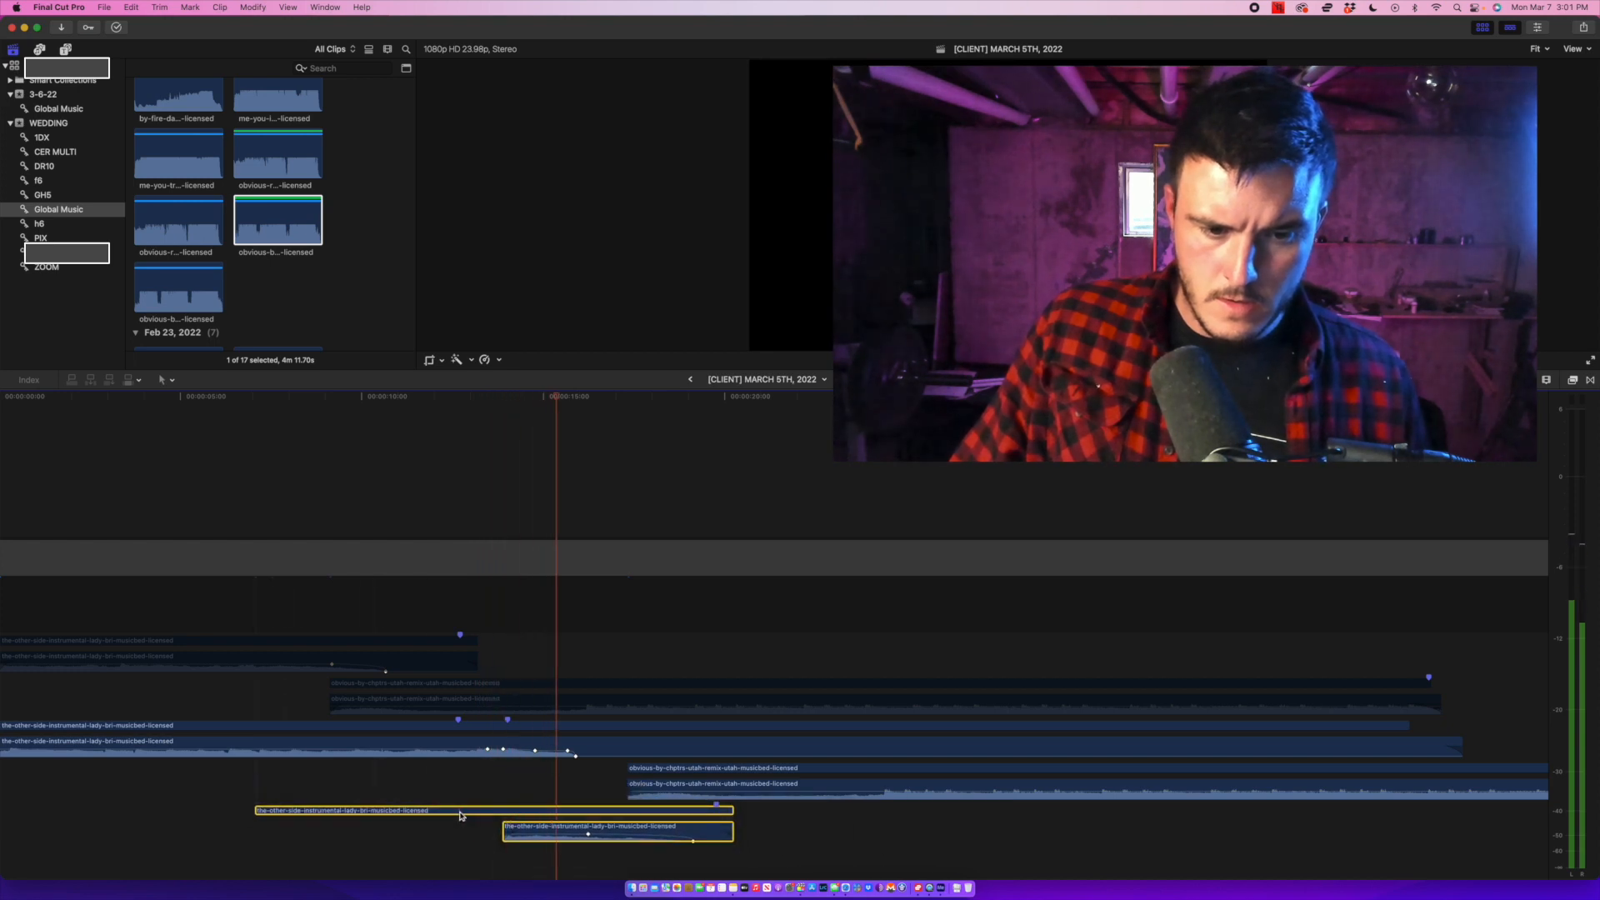
pyautogui.press('space')
pyautogui.press('space')
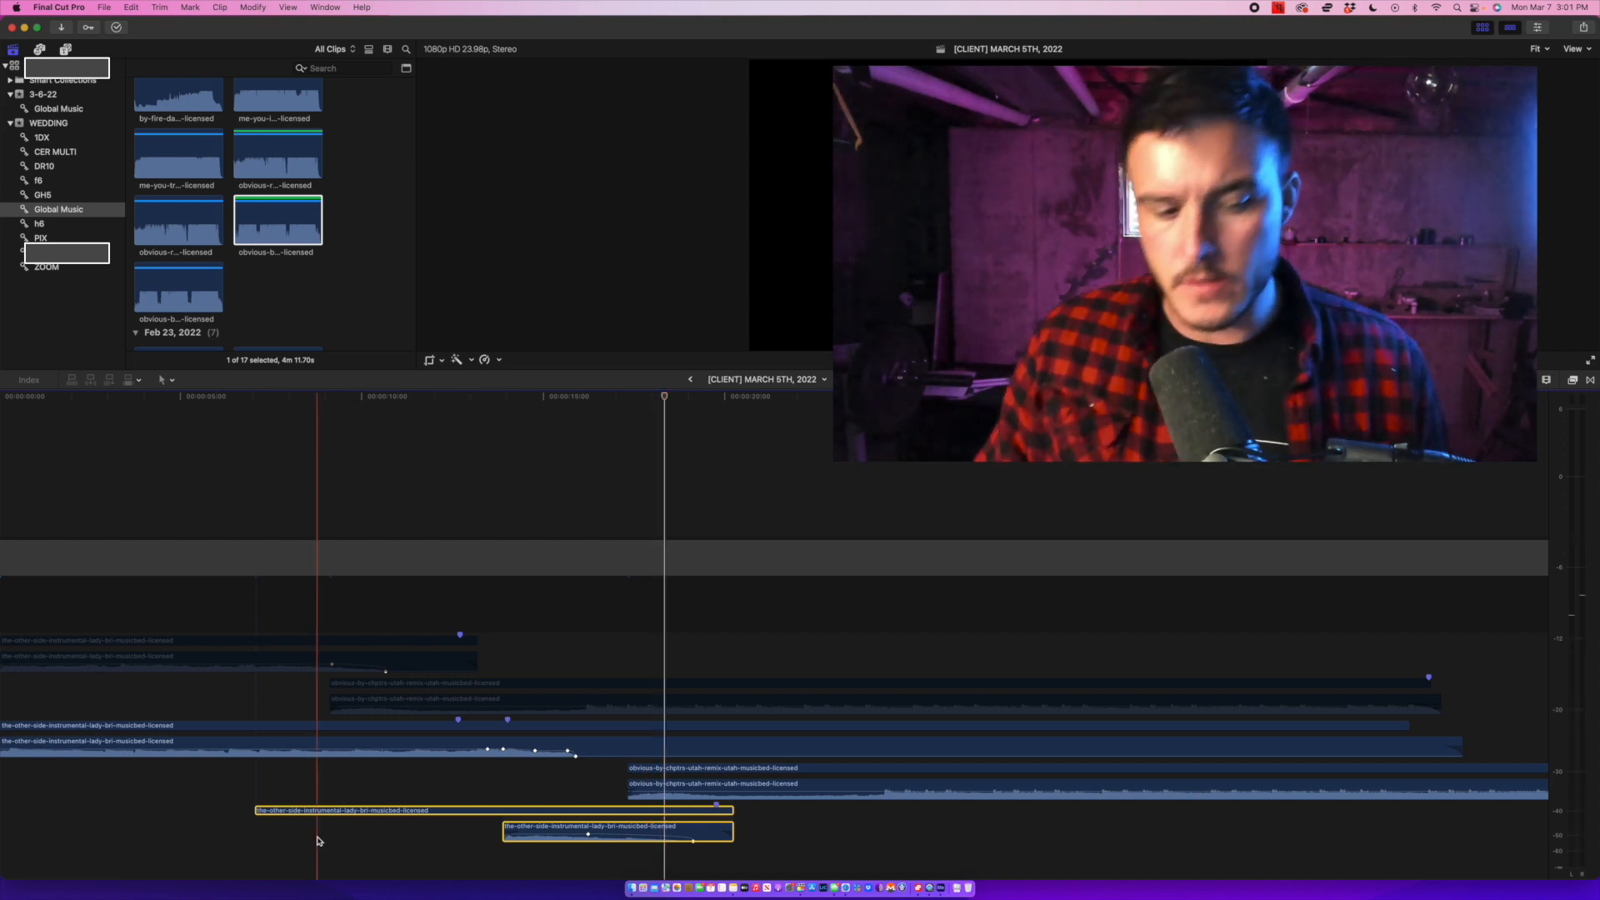
# Trim the copy's video start to line up with its audio at about 13.9 seconds and play back the layered music.
pyautogui.moveTo(256, 810); pyautogui.dragTo(510, 809)
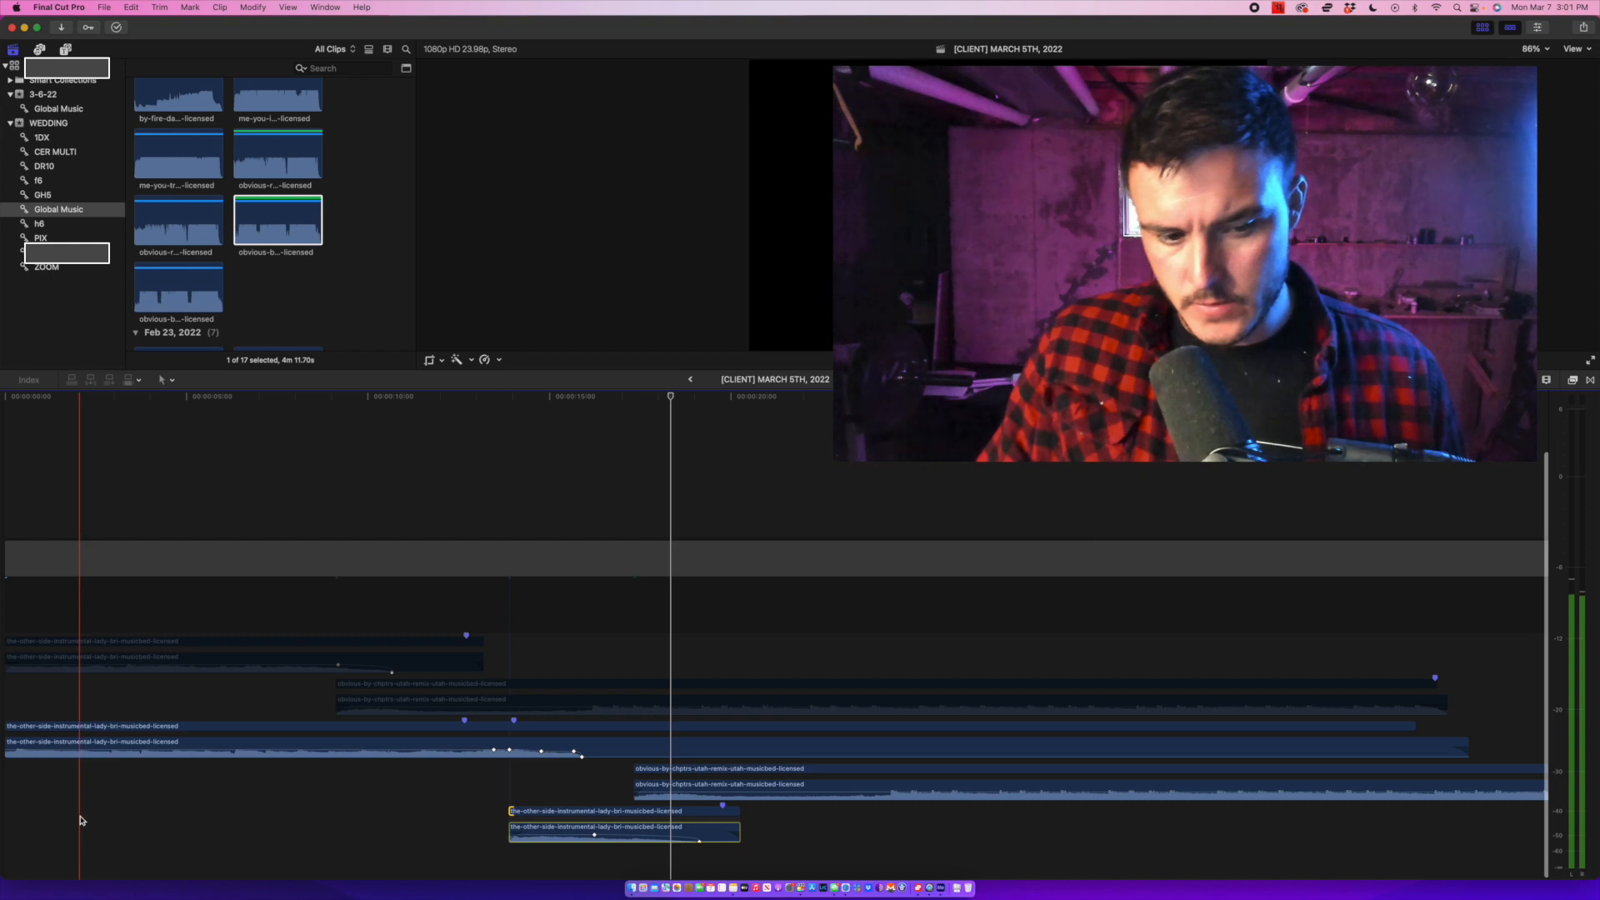
pyautogui.hotkey('shift', 'z')
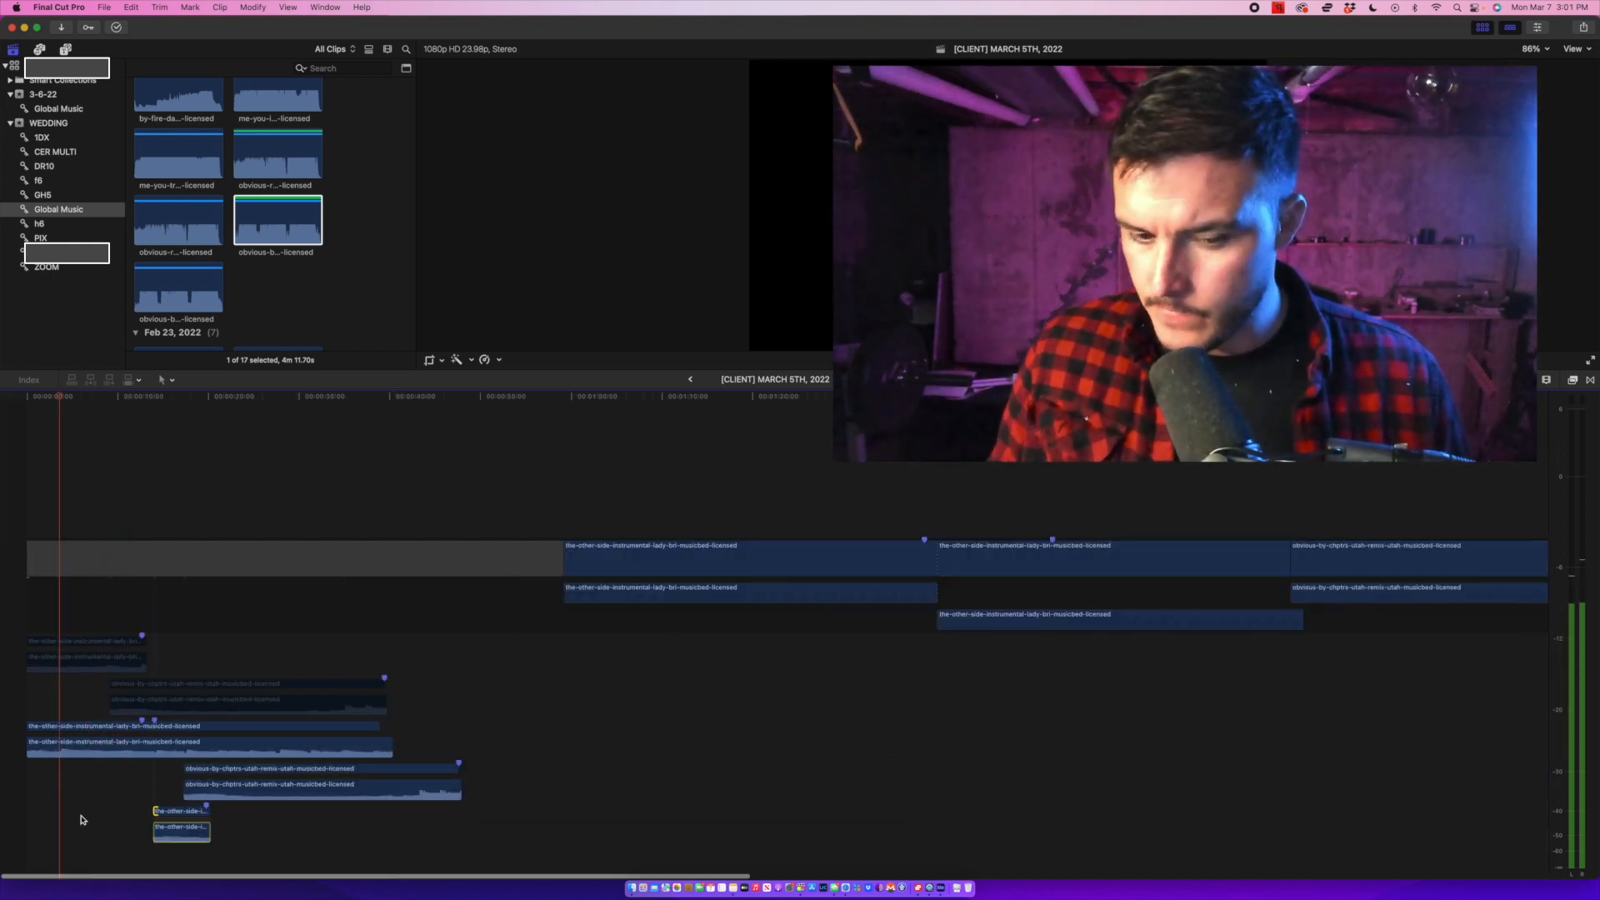
pyautogui.press('super+equal')
pyautogui.press('super+equal')
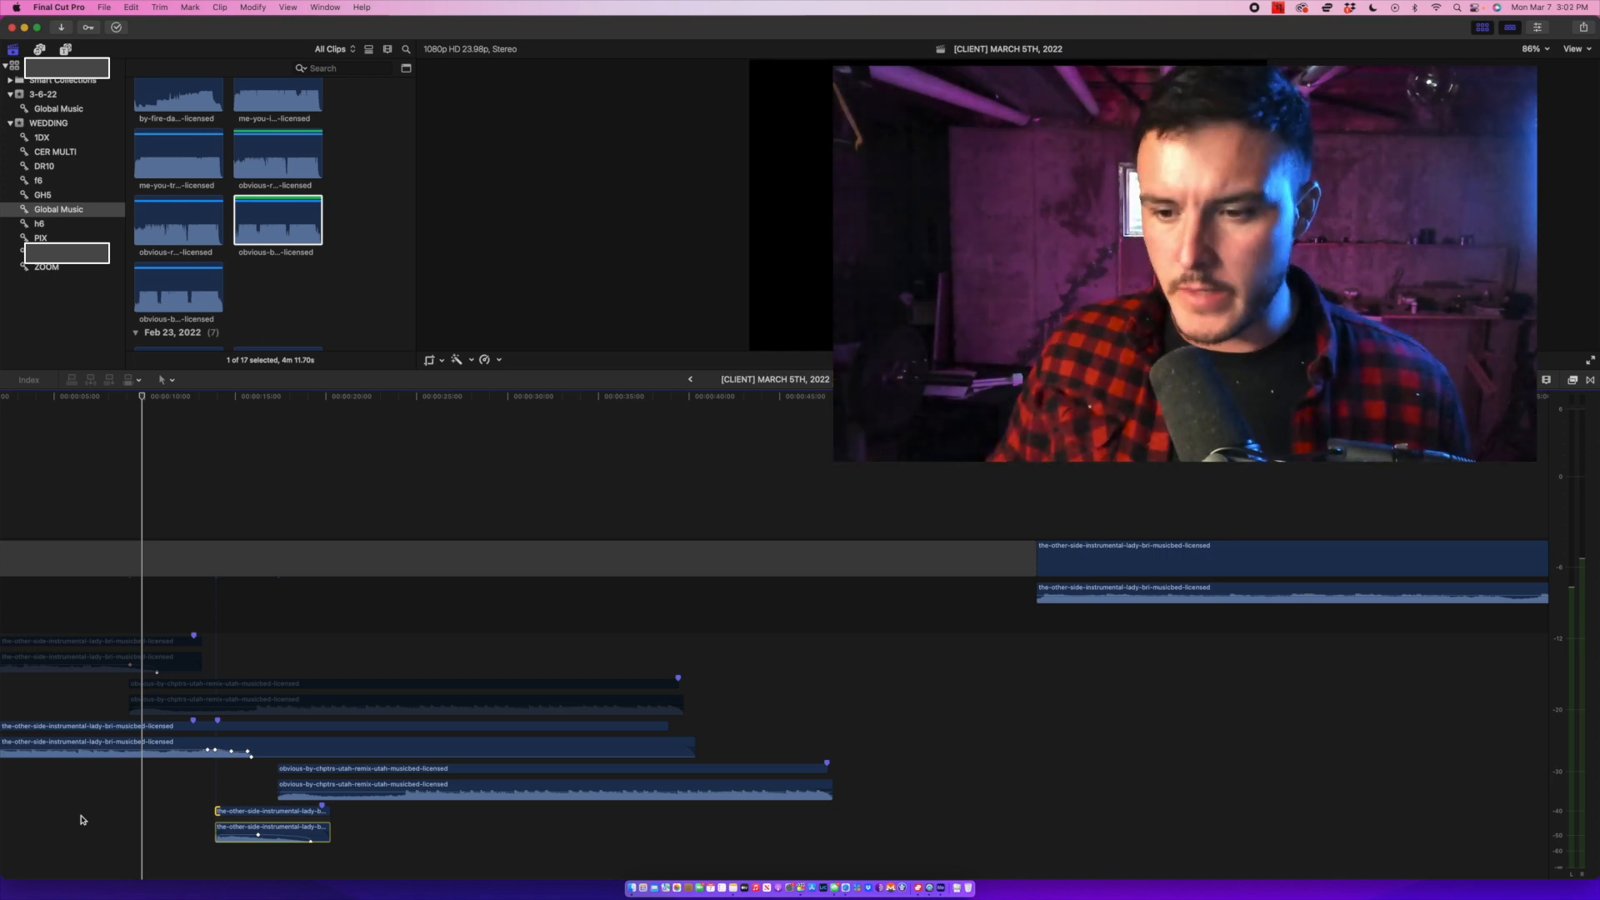
pyautogui.press('space')
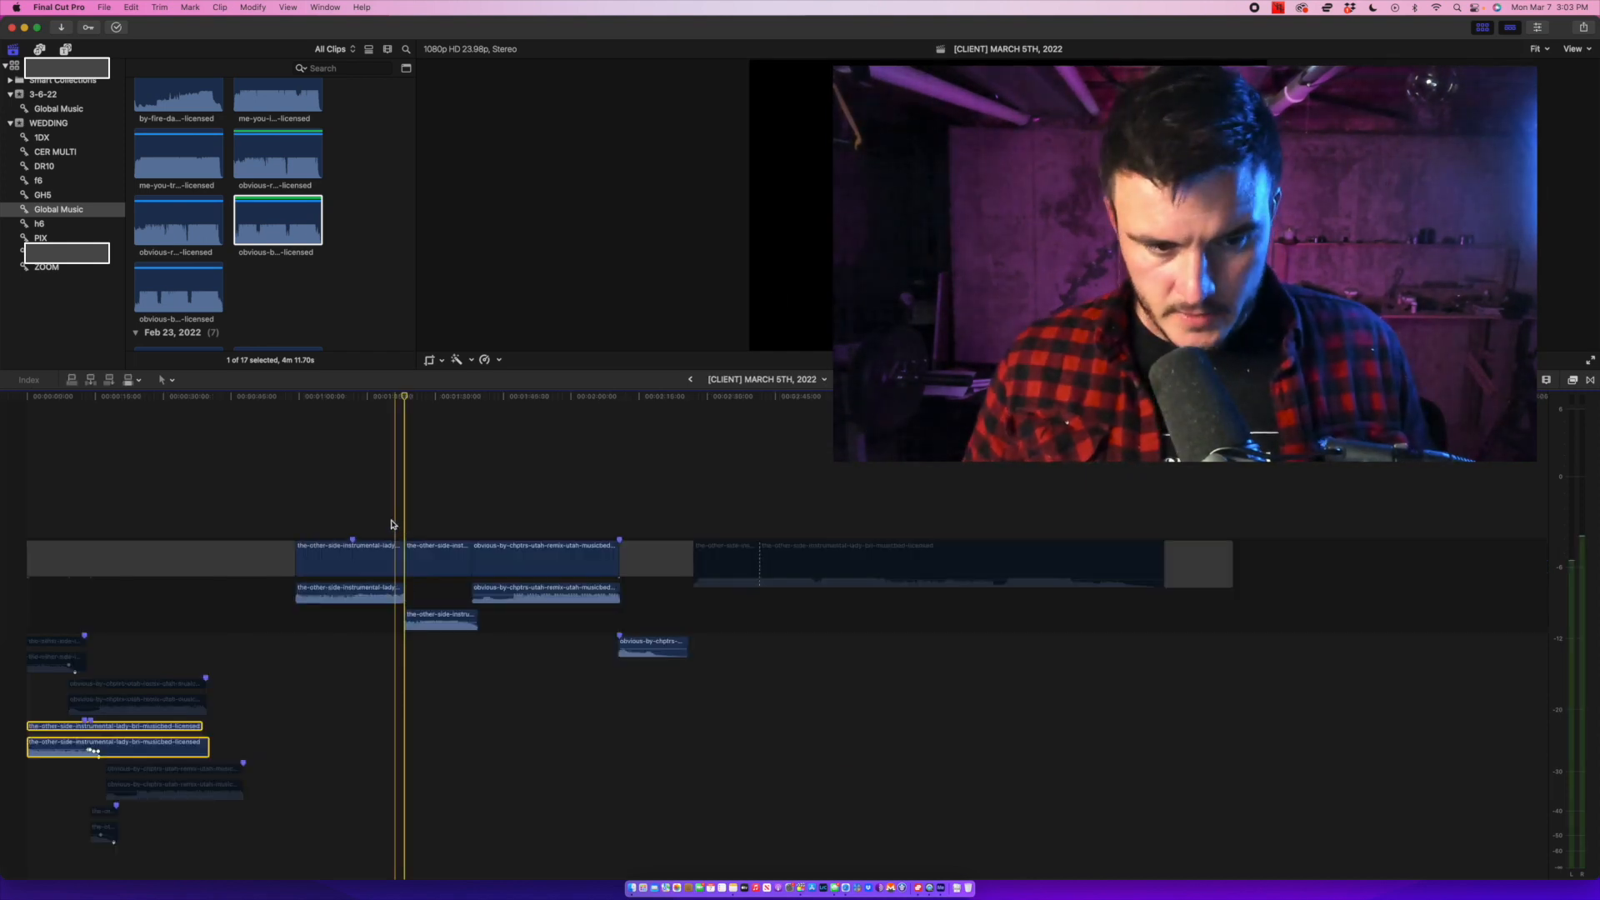
# Delete the first the-other-side clip from the primary storyline and select the one that follows it.
pyautogui.click(379, 558)
pyautogui.press('Delete')
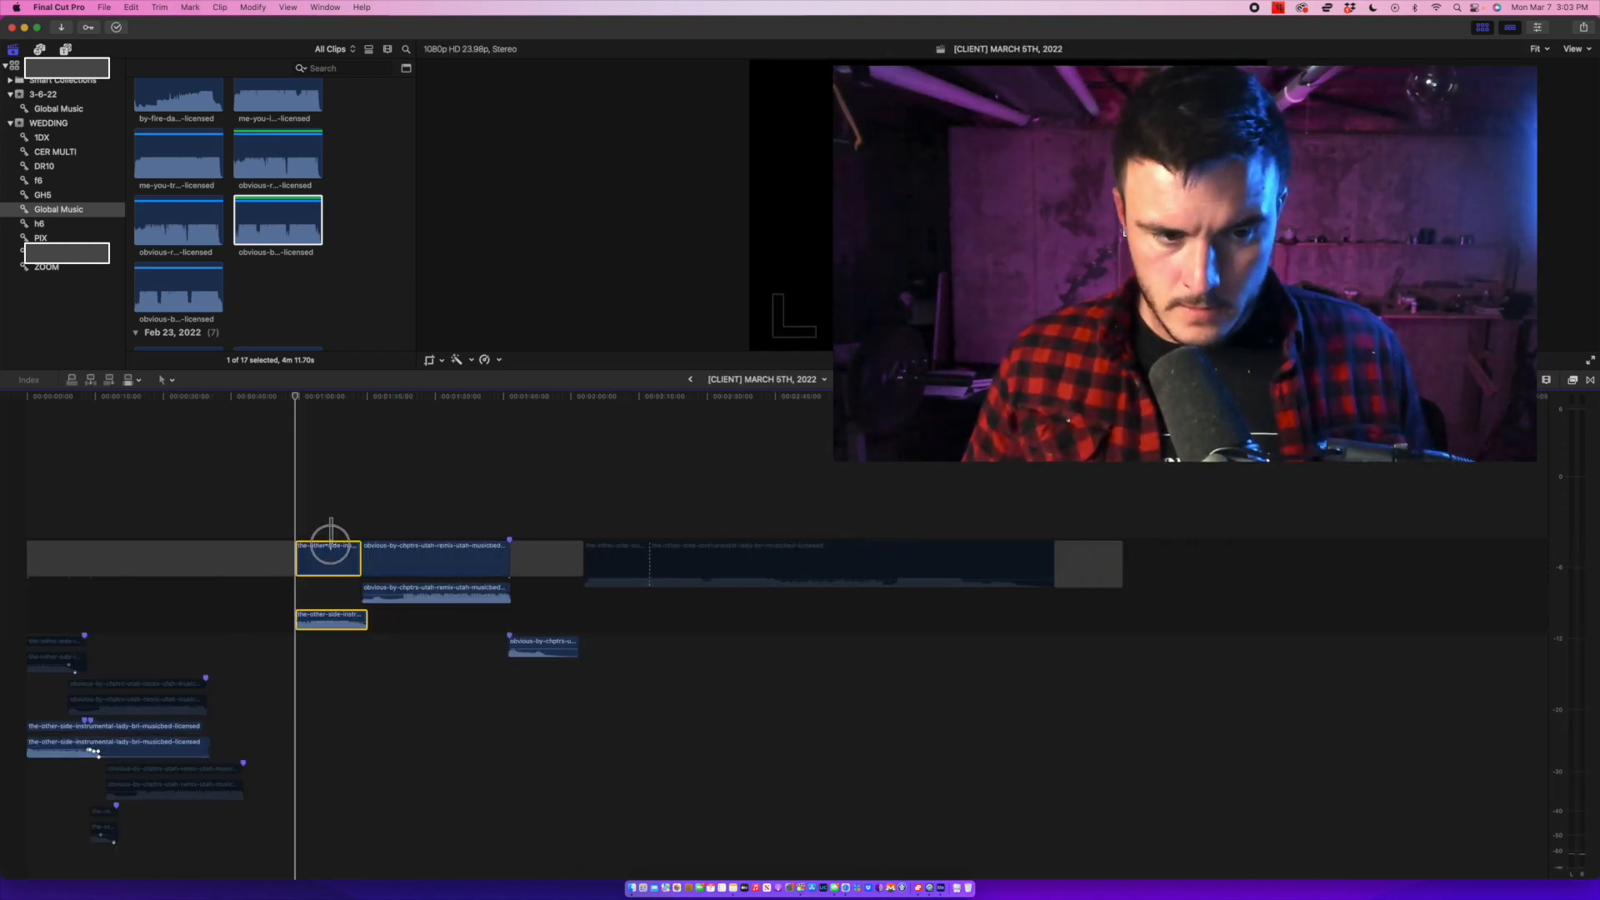
pyautogui.click(331, 550)
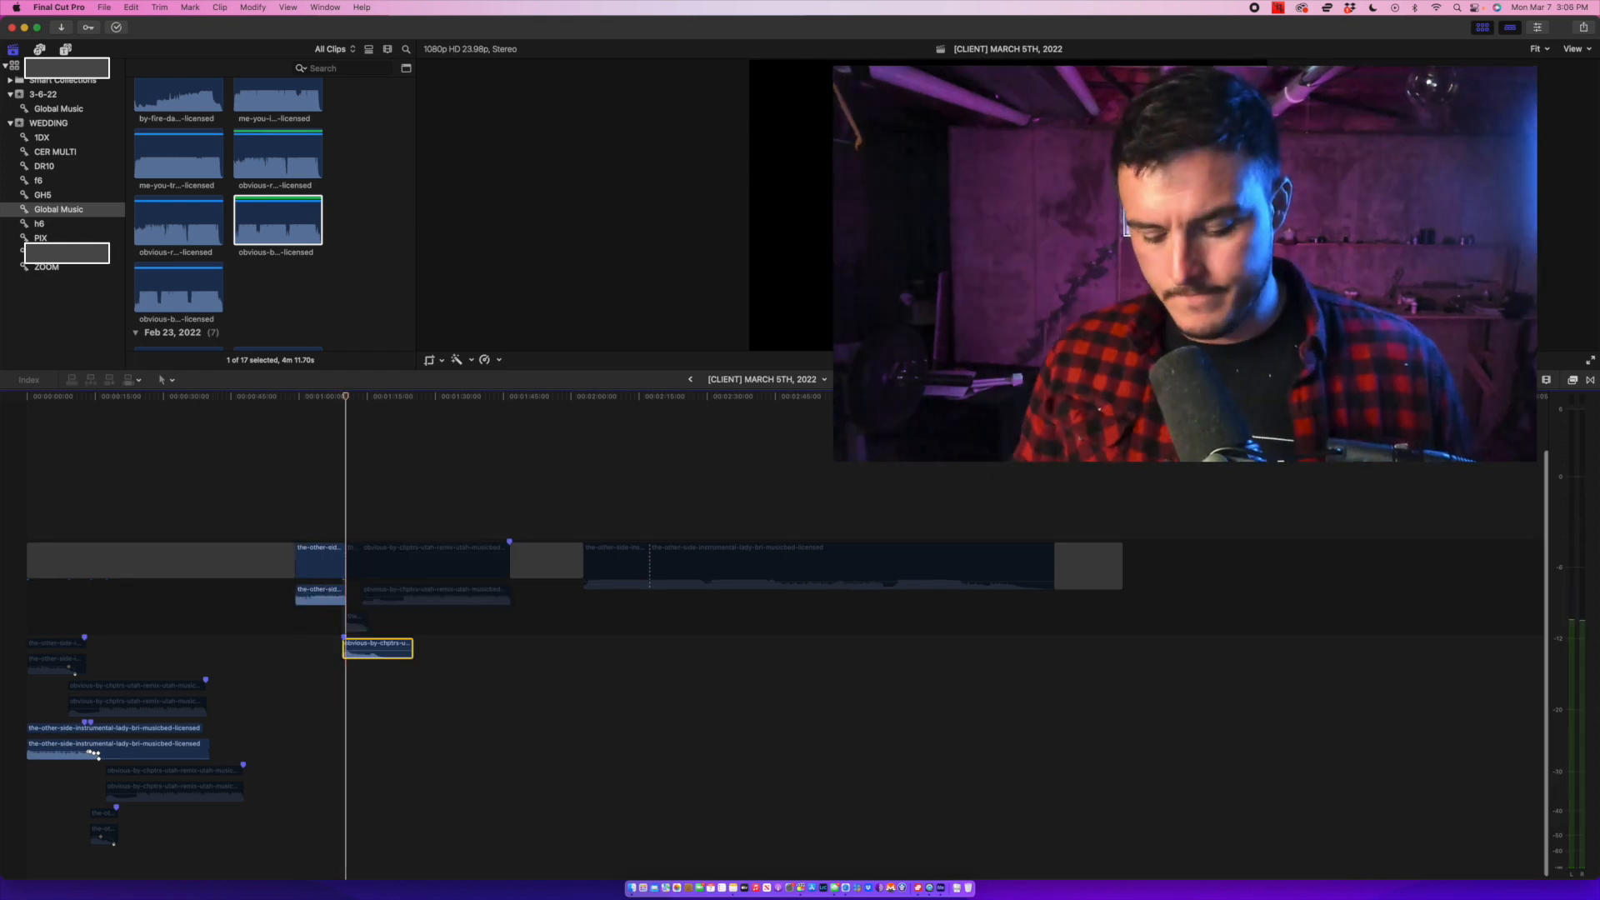
# Play back the cut at about 1:10 and adjust the position of the connected obvious-by-chptrs clip beneath it.
pyautogui.press('super+equal')
pyautogui.press('super+equal')
pyautogui.press('space')
pyautogui.moveTo(371, 647); pyautogui.dragTo(380, 649)
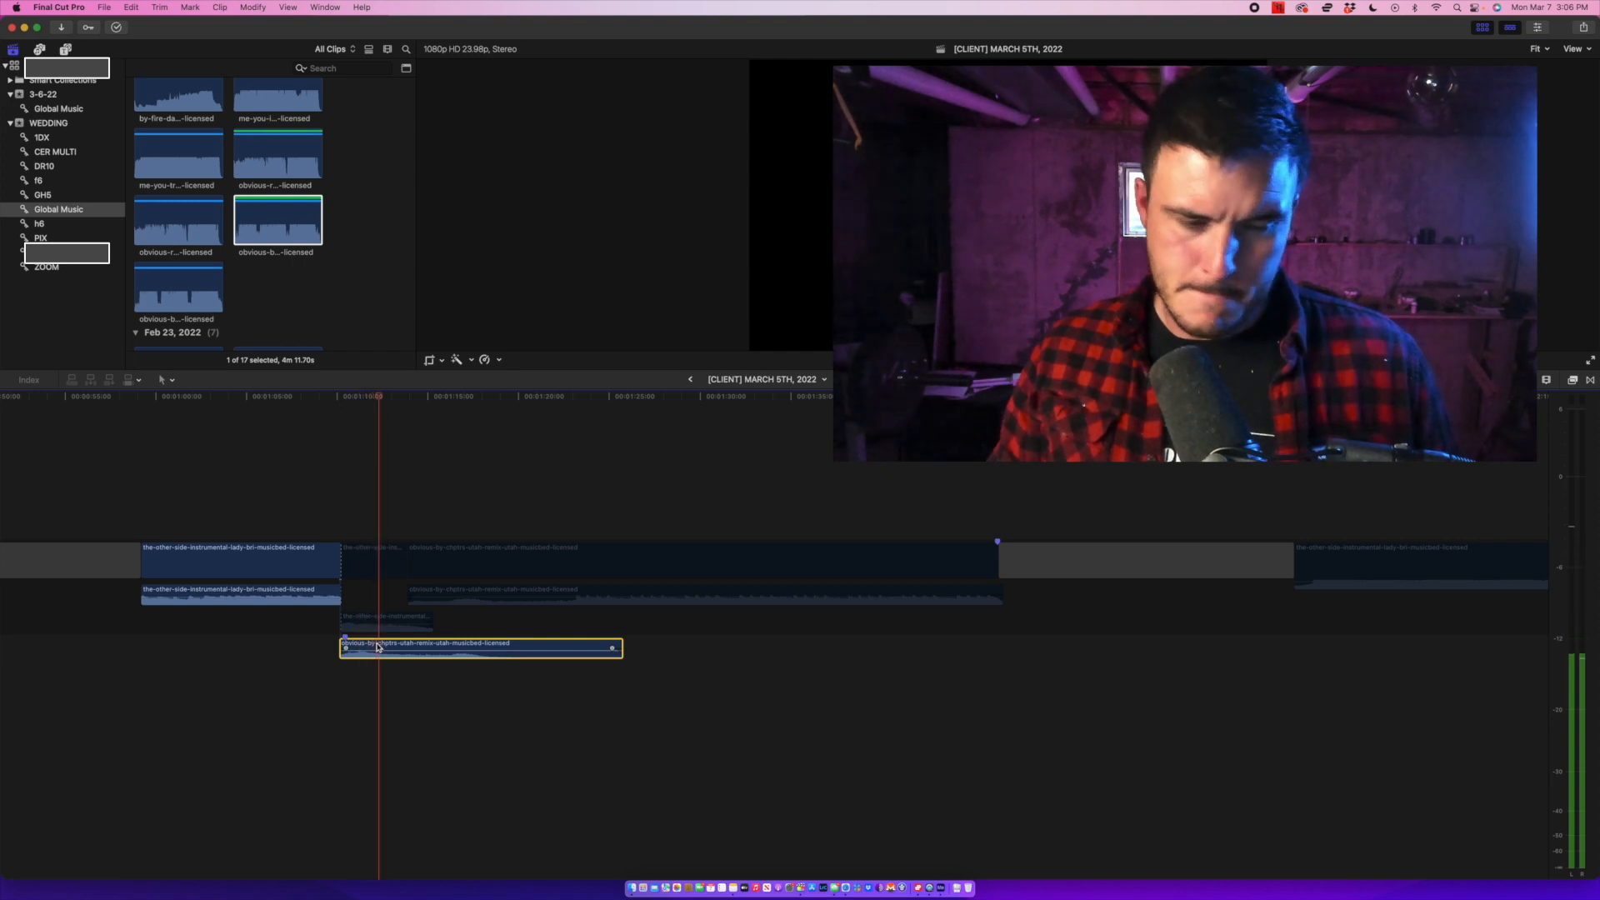
# Enable the short the-other-side clip after the cut, trim its audio end to about 1:10.8, and play back the transition.
pyautogui.click(362, 624)
pyautogui.press('v')
pyautogui.press('space')
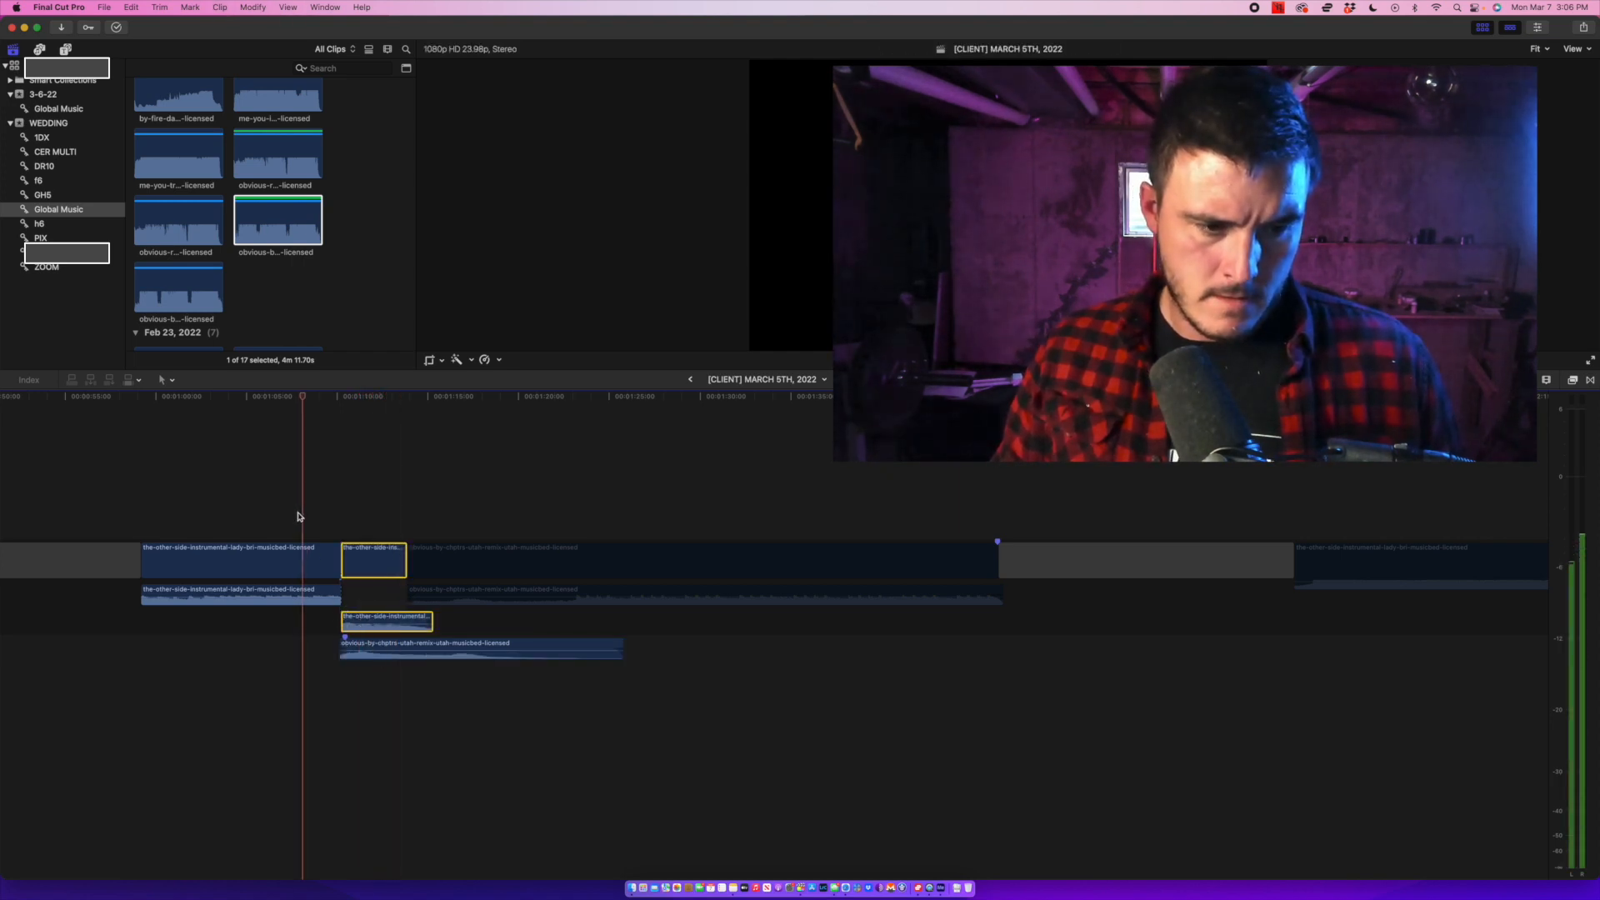
pyautogui.moveTo(431, 624); pyautogui.dragTo(351, 623)
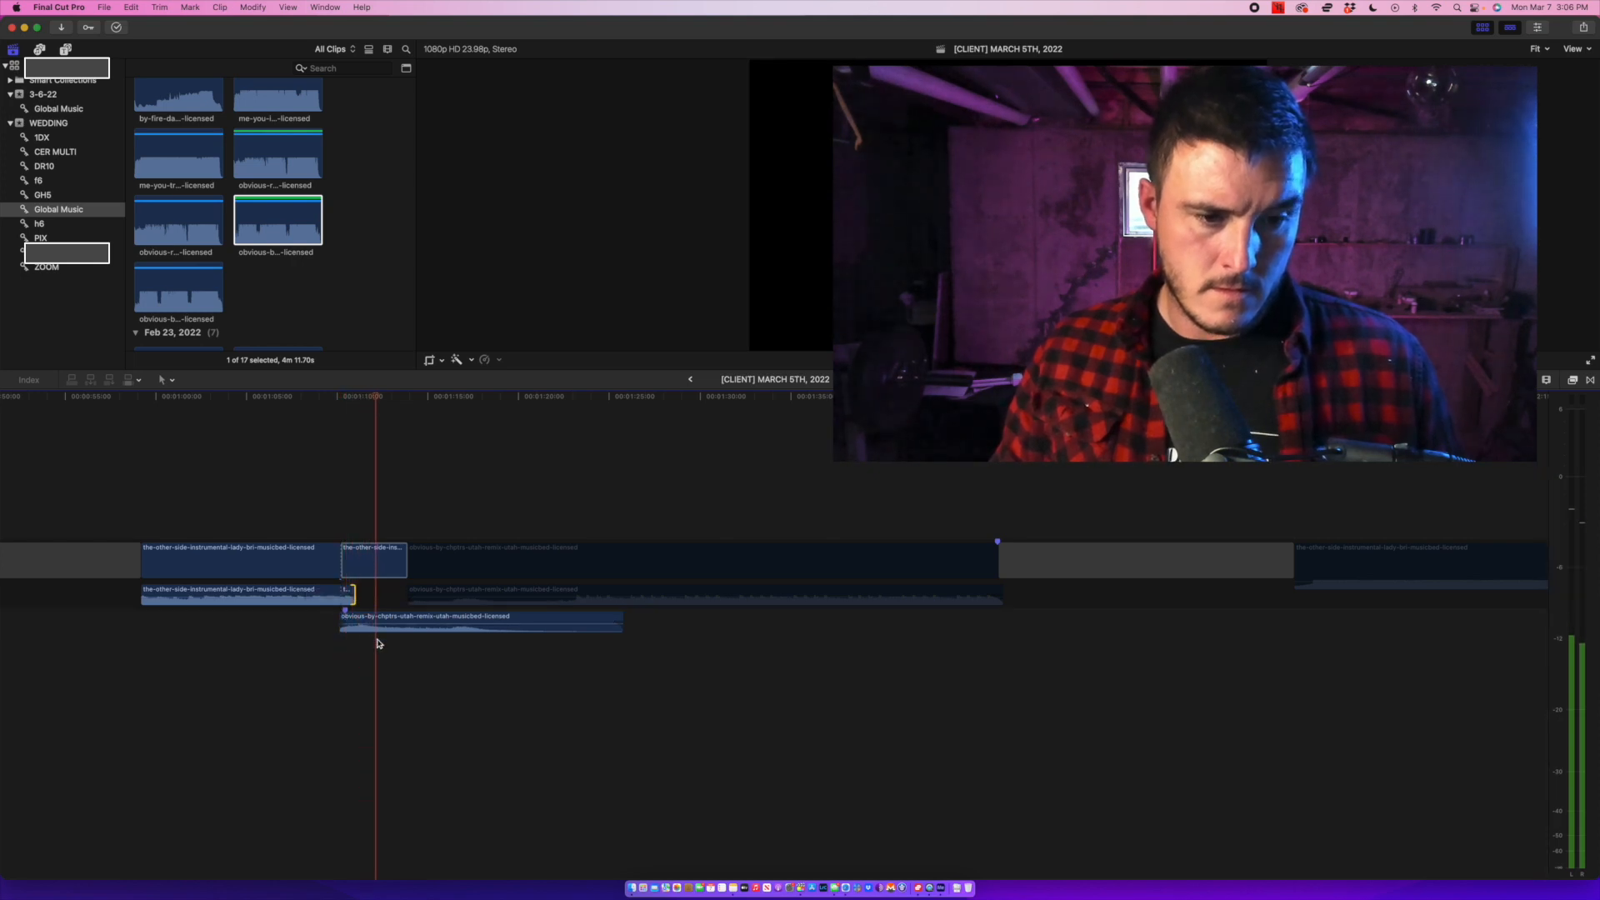
pyautogui.click(332, 522)
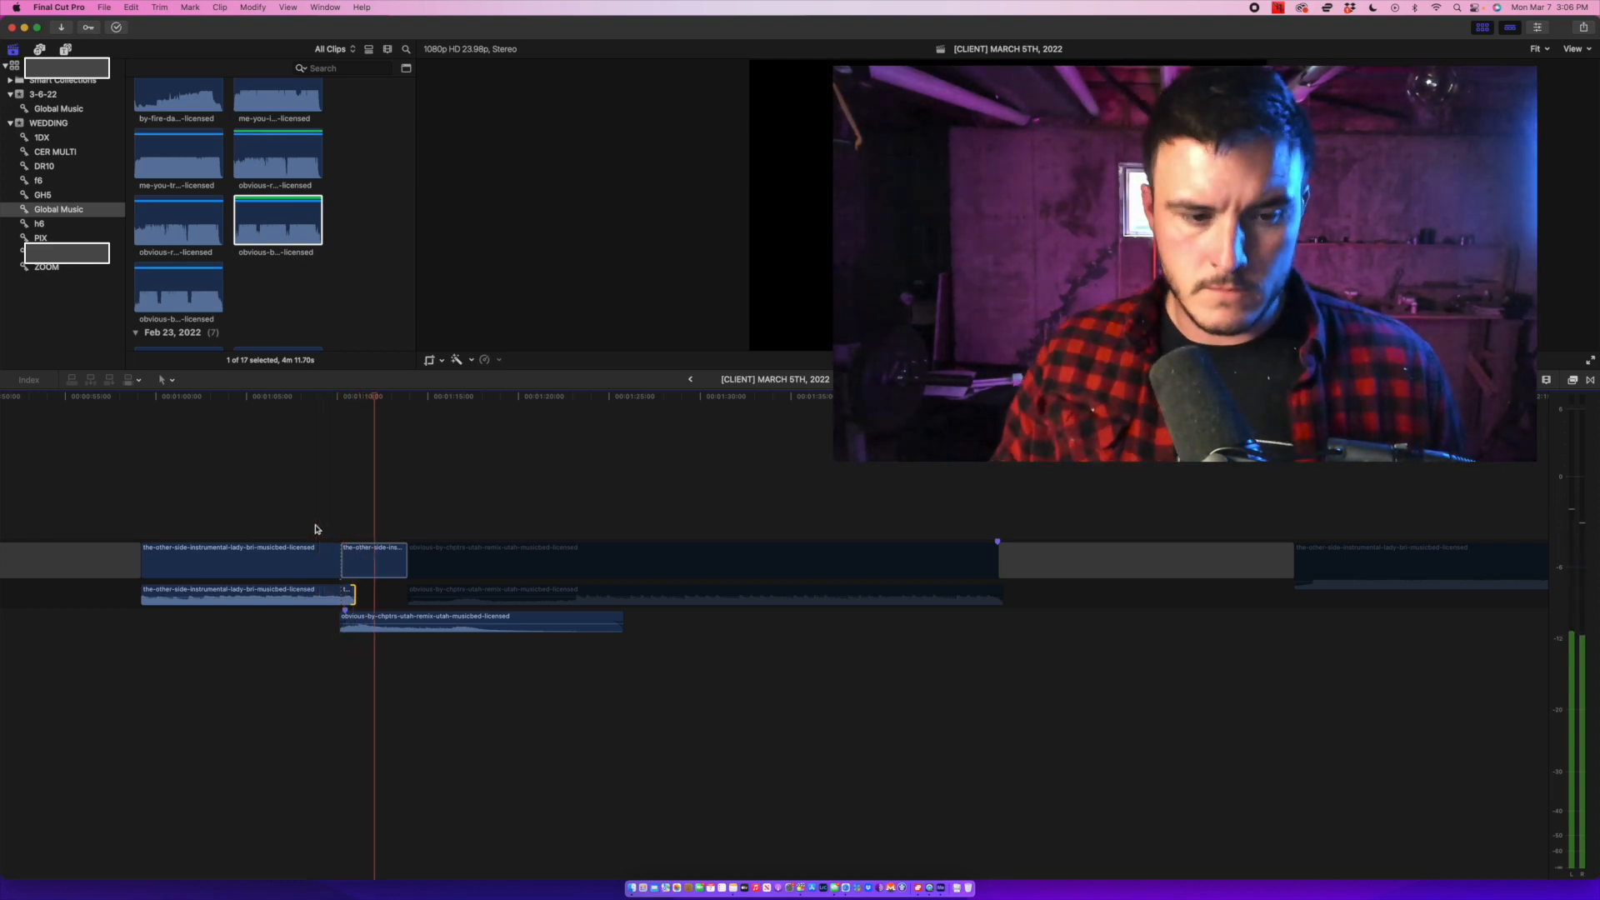
pyautogui.click(323, 527)
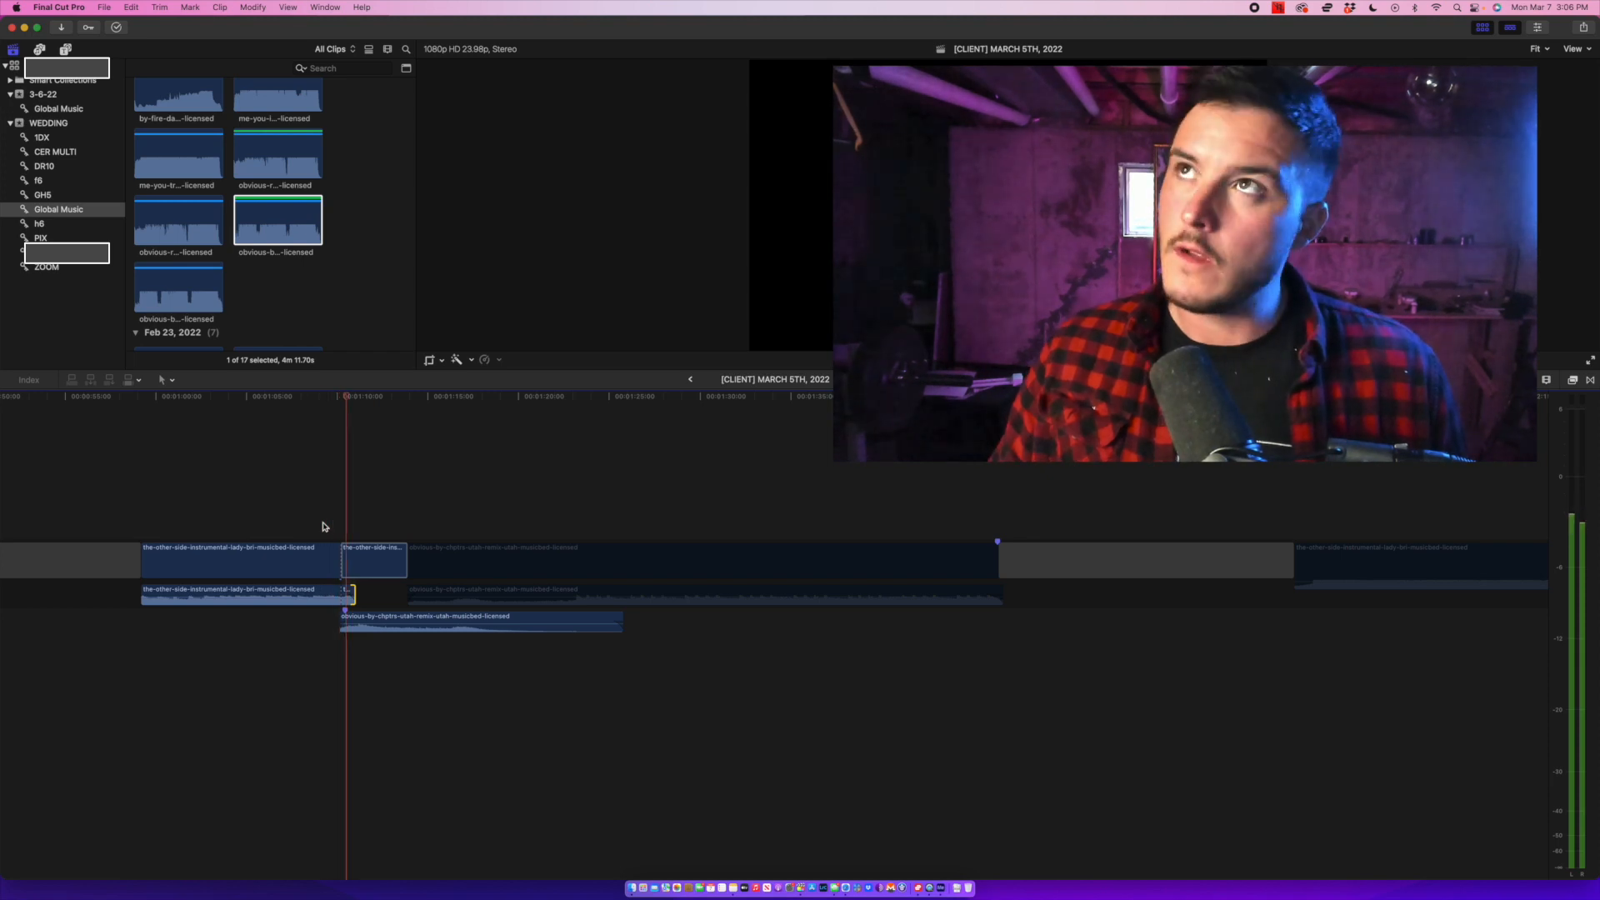
pyautogui.click(175, 528)
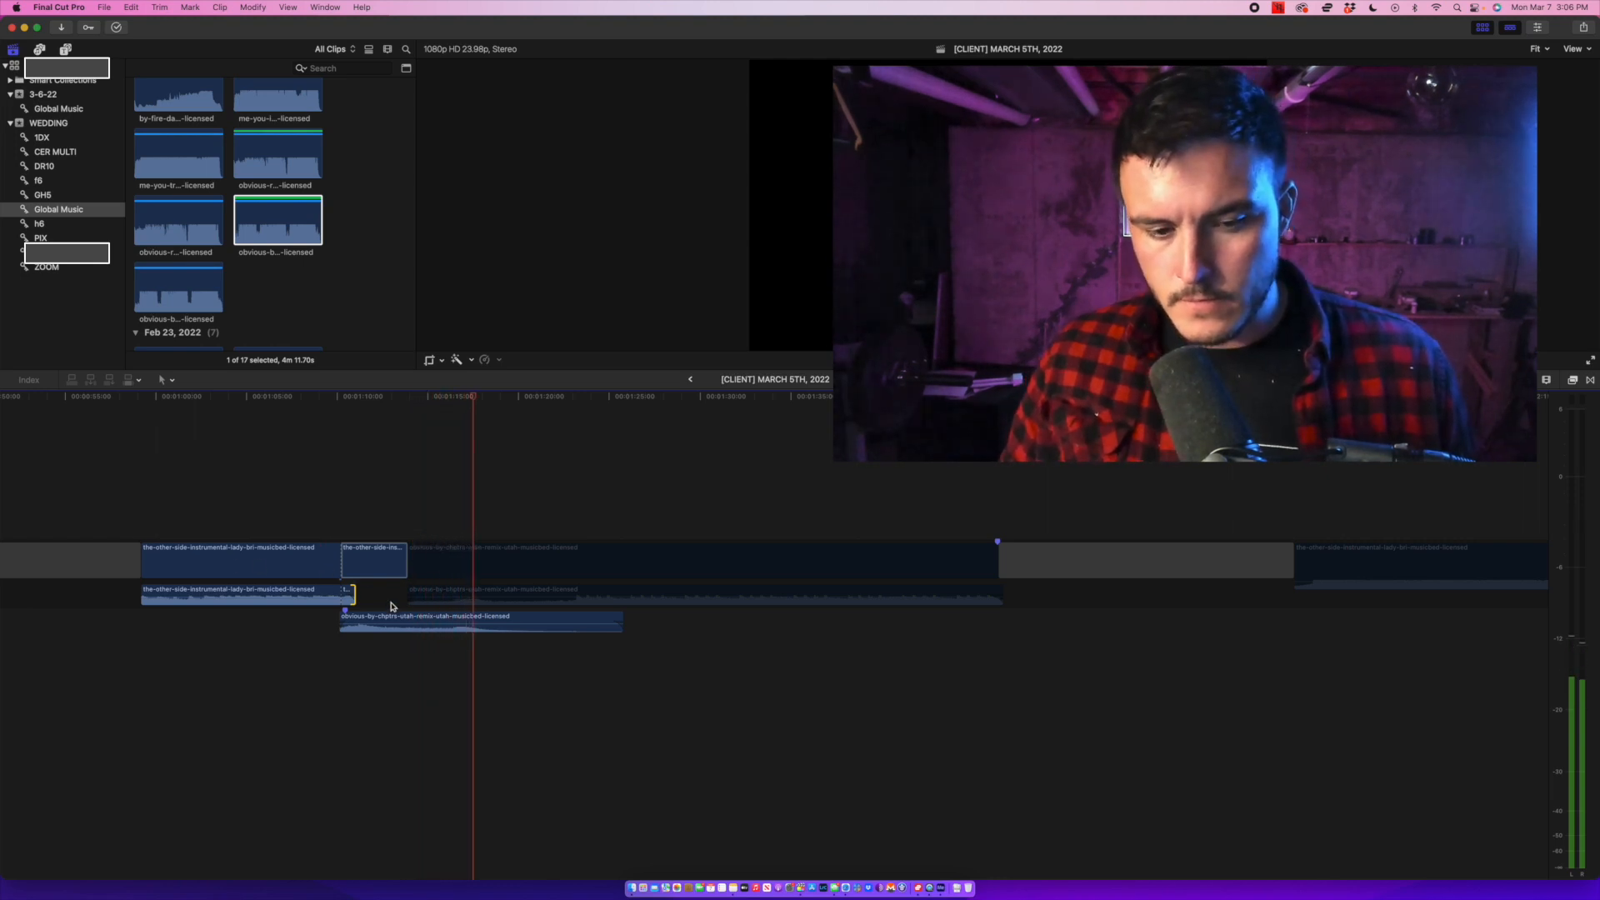
# Duplicate the connected obvious-by-chptrs clip slightly later on the lane below and disable the original.
pyautogui.moveTo(387, 621); pyautogui.dragTo(408, 648)
pyautogui.click(432, 623)
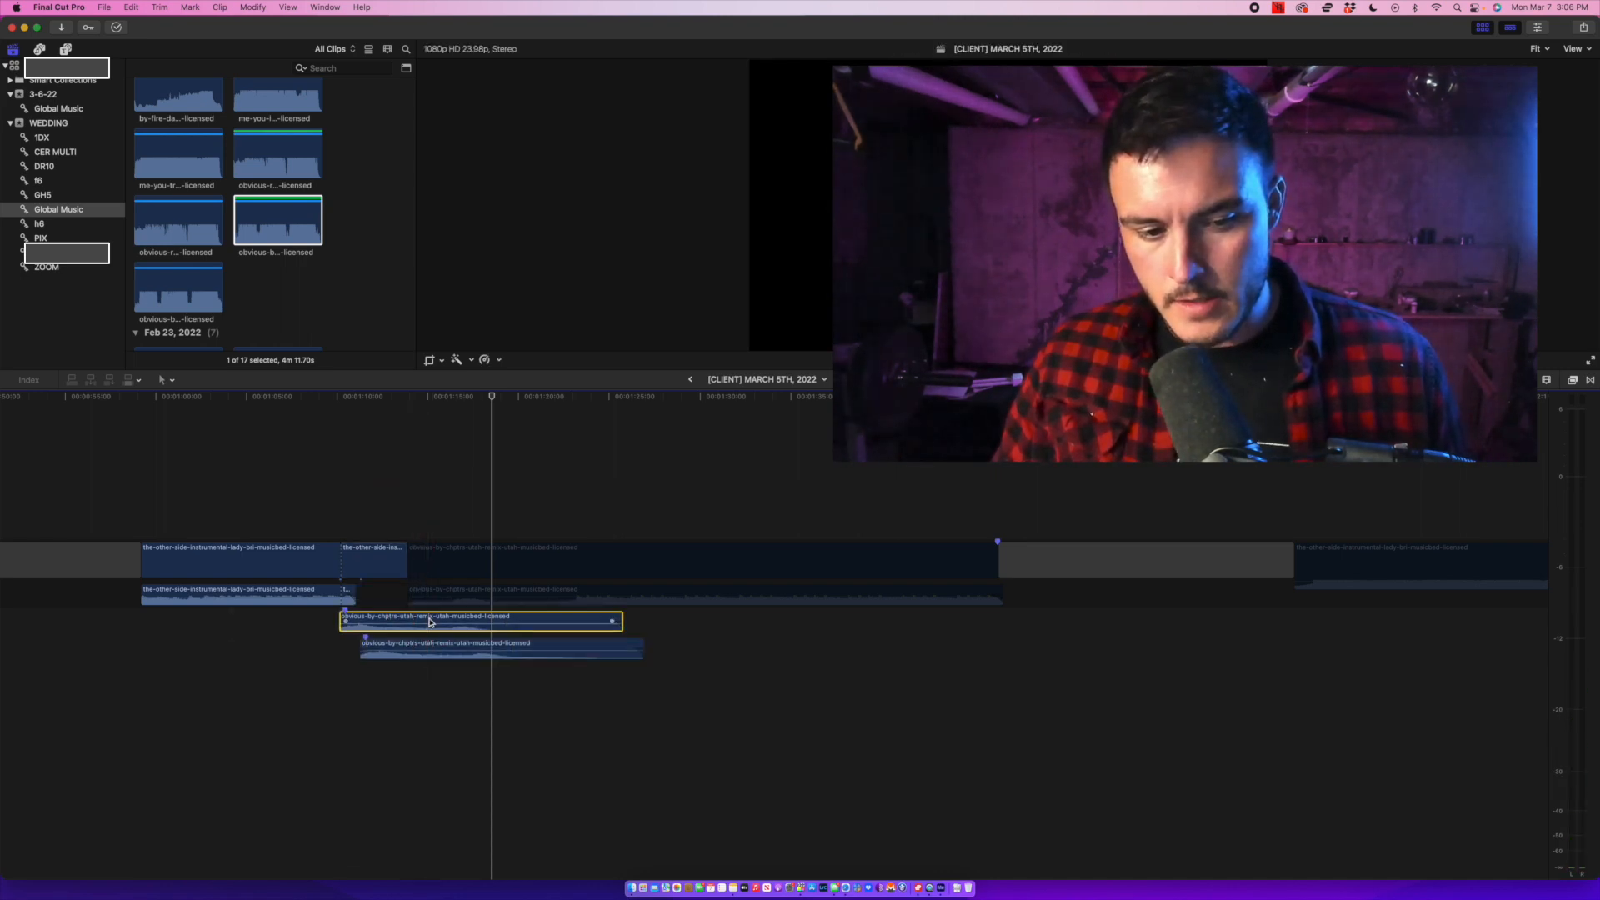
pyautogui.press('v')
pyautogui.press('space')
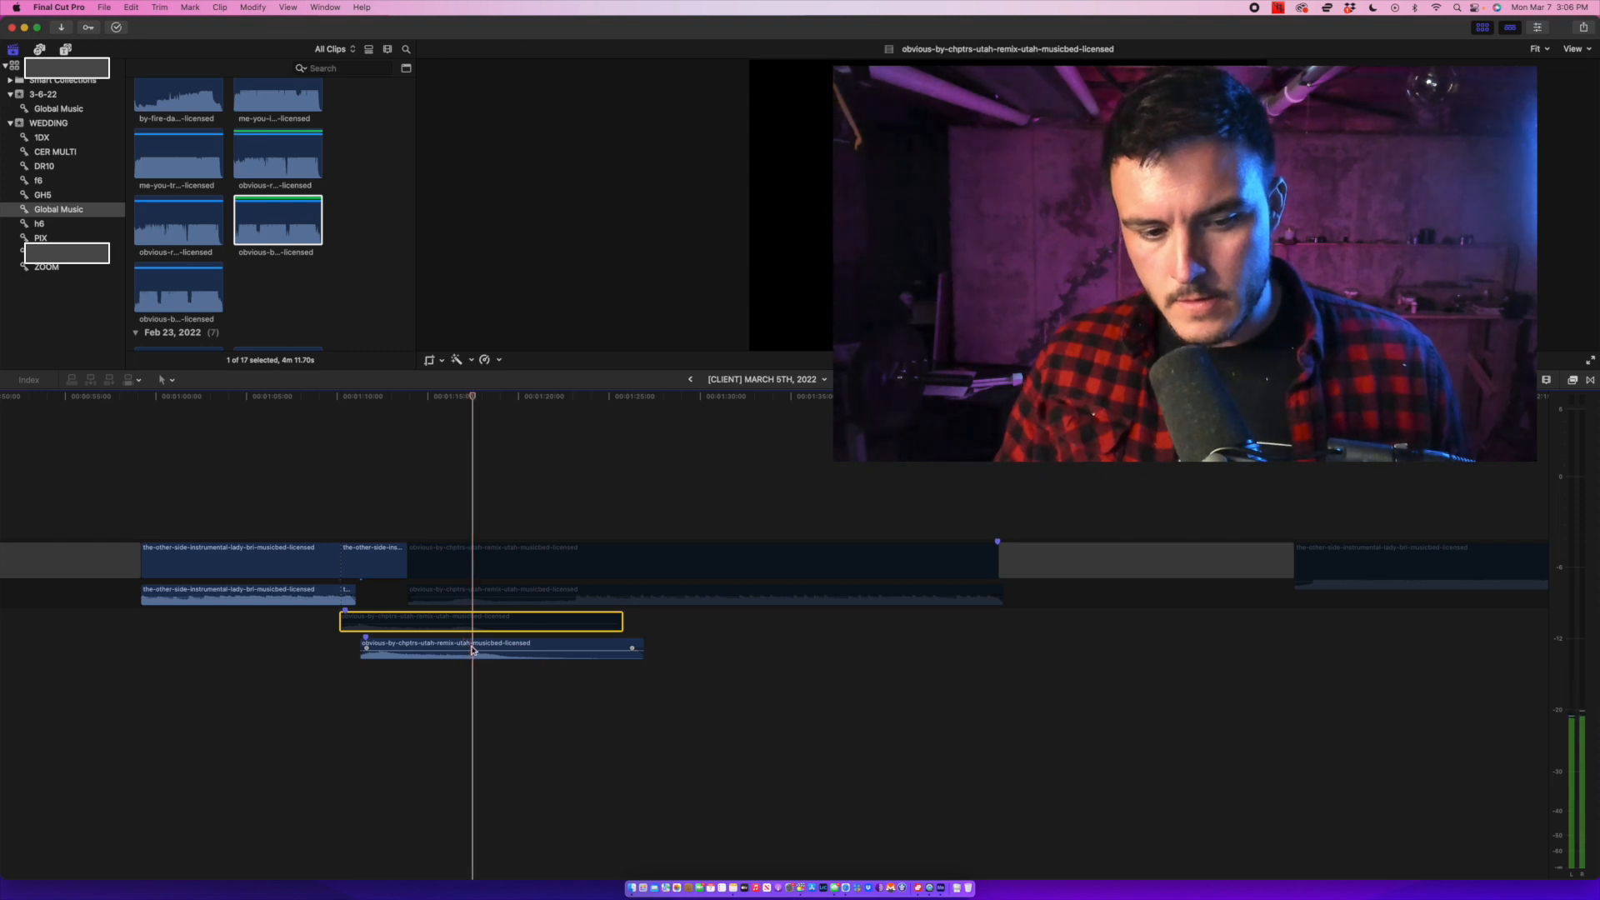
# Find the beat at about 1:17, trim the duplicate obvious-by-chptrs clip's start there, and slide it back to start at about 1:10.
pyautogui.press('space')
pyautogui.press('space')
pyautogui.press('space')
pyautogui.press('space')
pyautogui.press('space')
pyautogui.press('space')
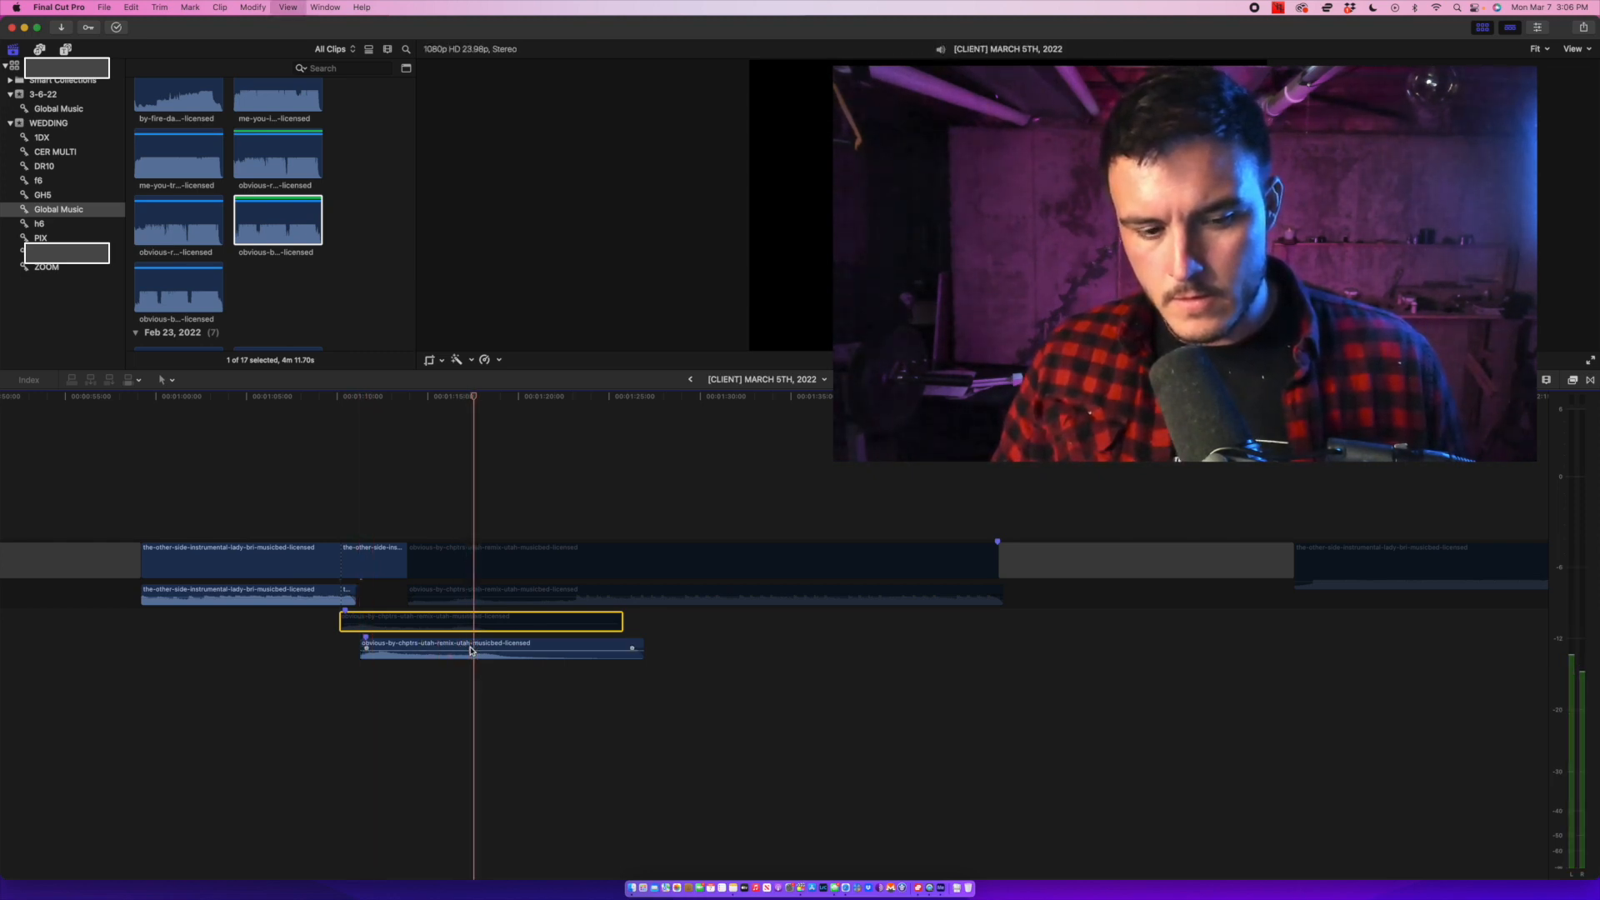
pyautogui.moveTo(472, 647); pyautogui.dragTo(359, 649)
# Play back the transition from the the-other-side clip into the trimmed obvious-by-chptrs duplicate.
pyautogui.click(314, 481)
pyautogui.press('space')
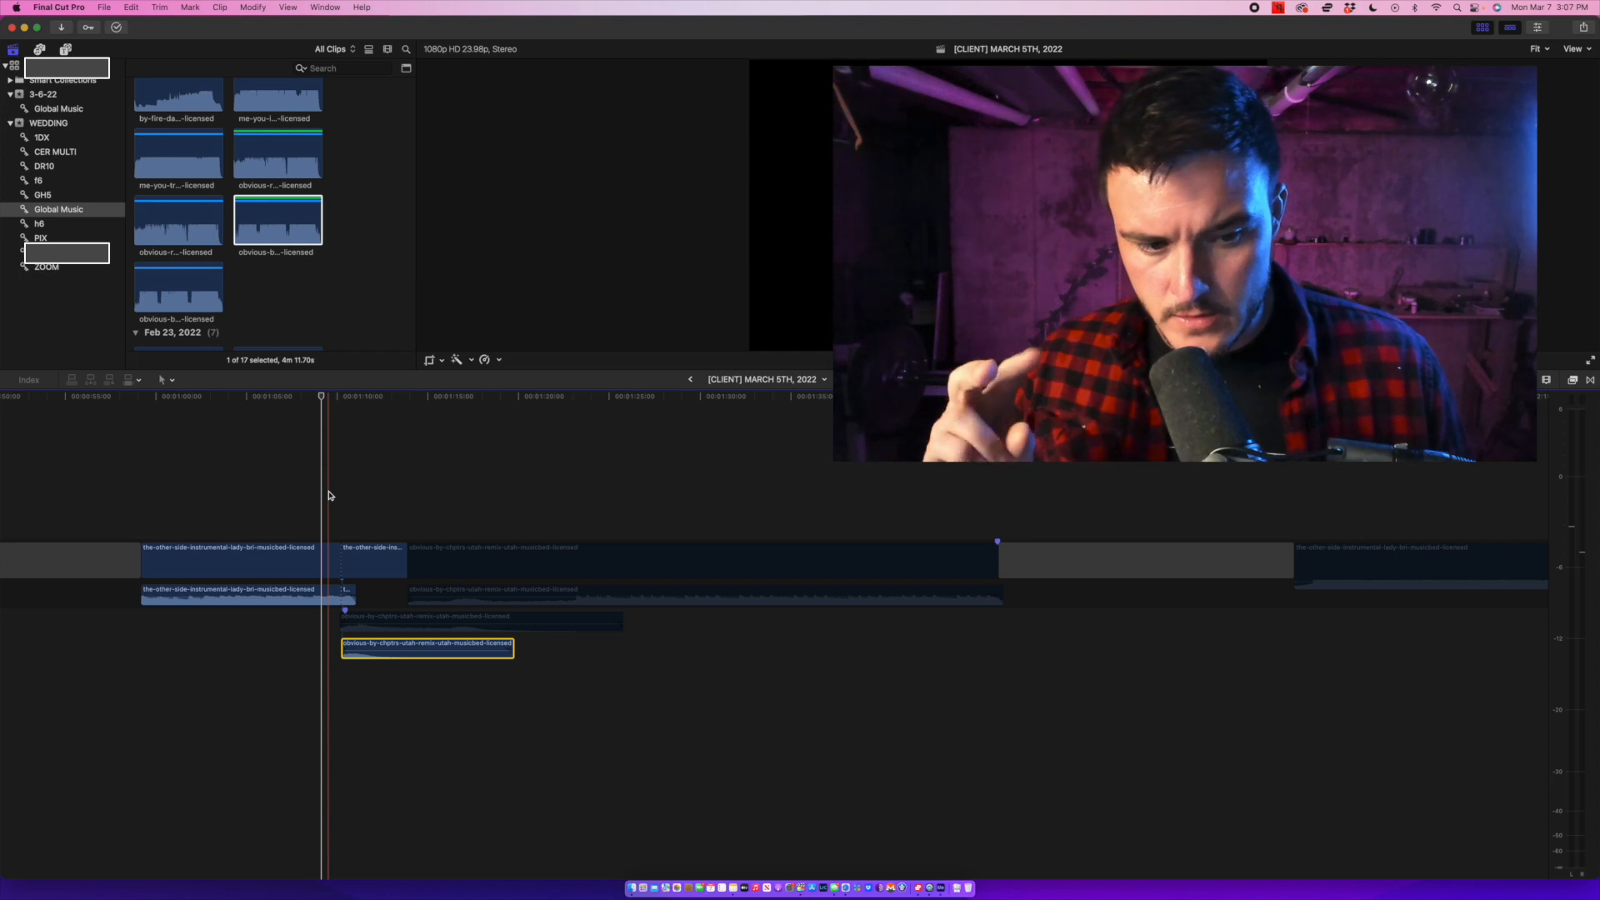
pyautogui.press('space')
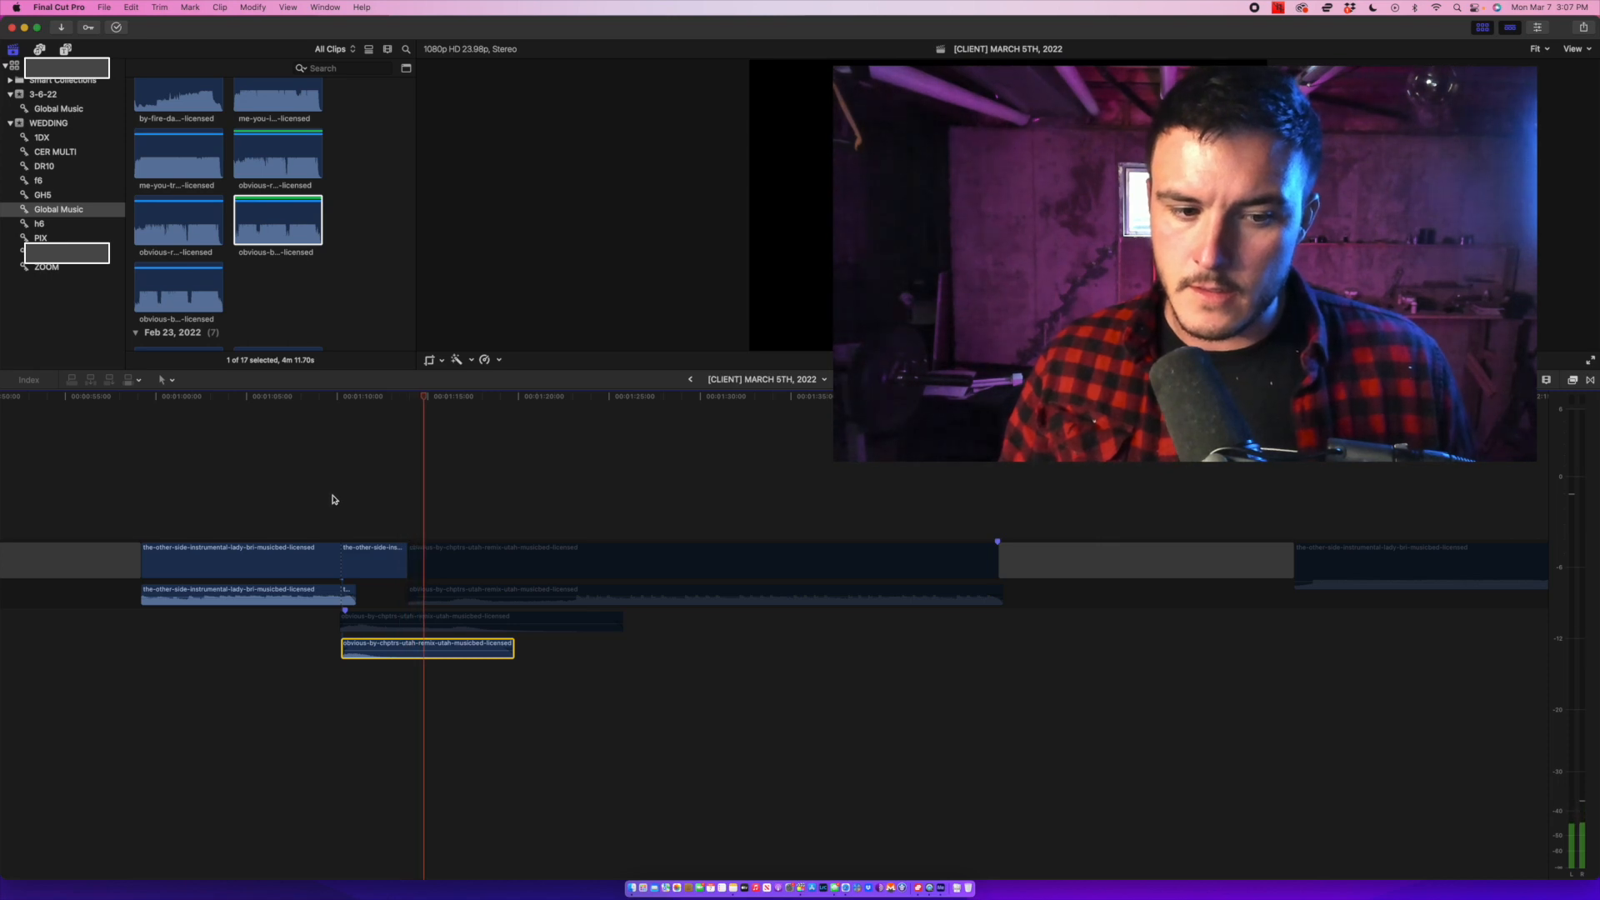
pyautogui.press('space')
pyautogui.press('space')
pyautogui.hscroll(1, 335, 511)
pyautogui.scroll(1, 350, 672)
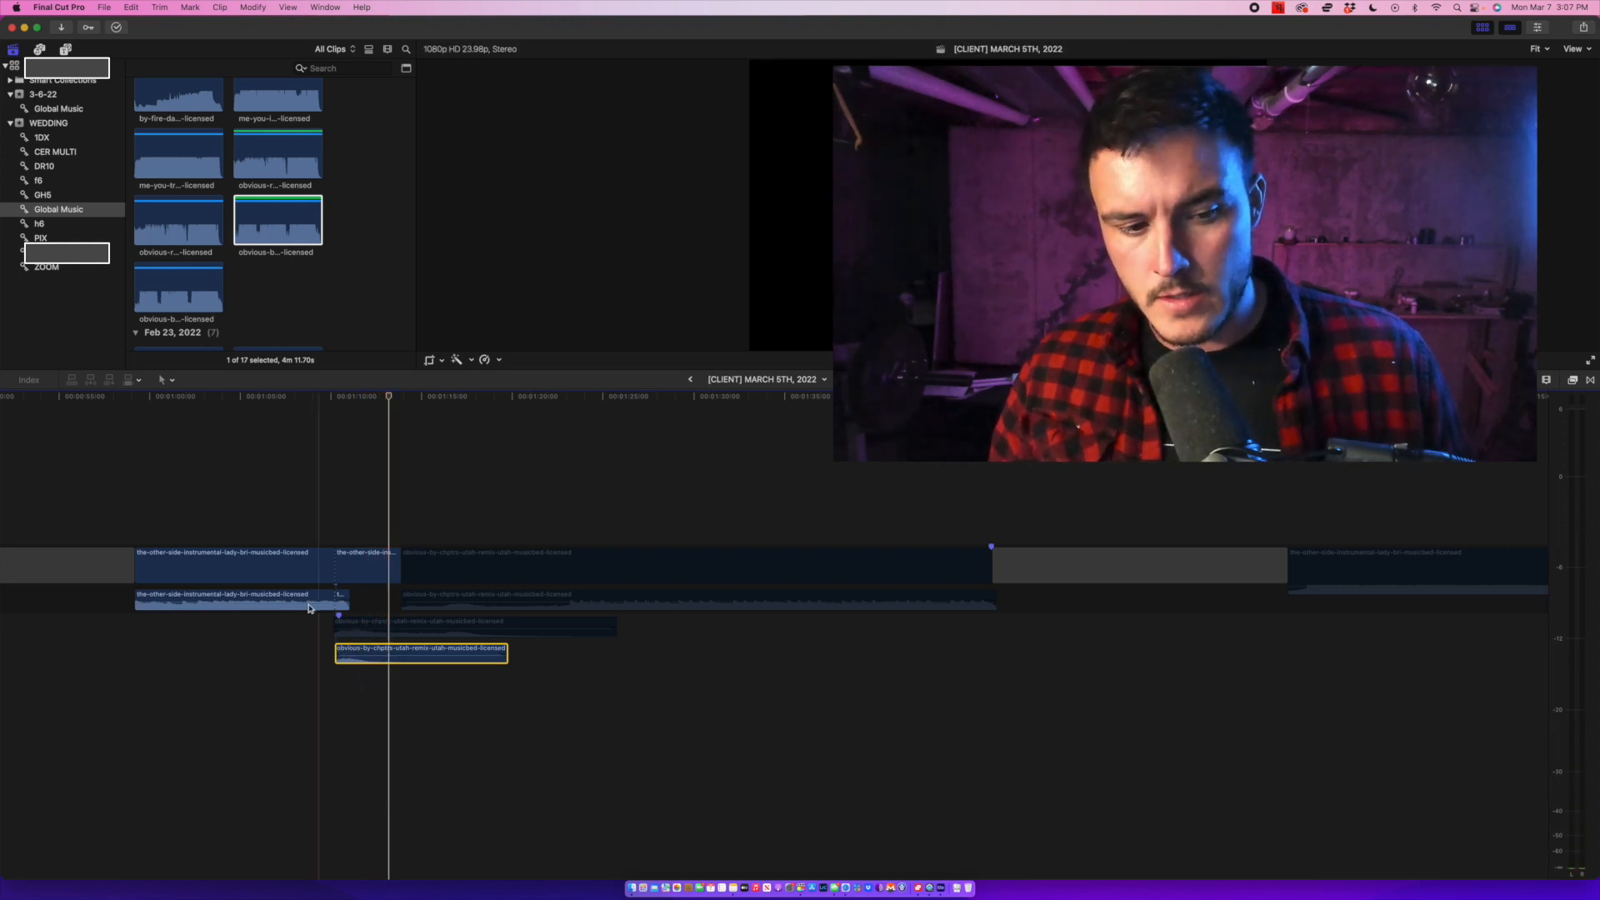
pyautogui.moveTo(345, 656); pyautogui.dragTo(346, 630)
pyautogui.press('space')
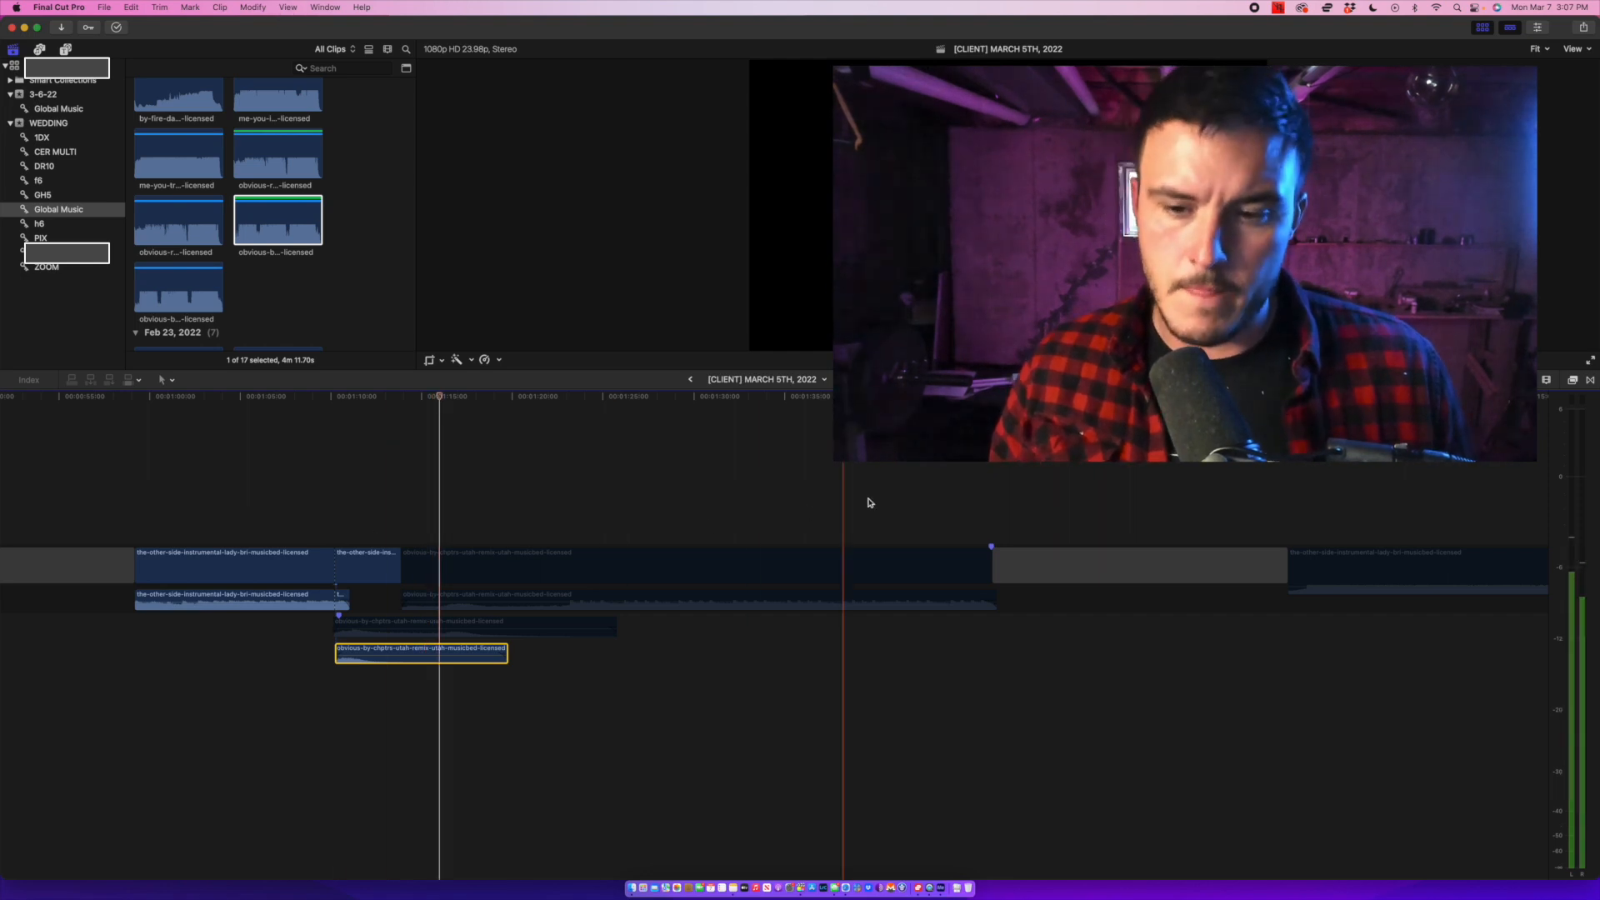
# Delete the middle gap and the three disabled music clips from the end of the primary storyline, and play back the remaining transition.
pyautogui.click(1167, 567)
pyautogui.press('Delete')
pyautogui.press('super+minus')
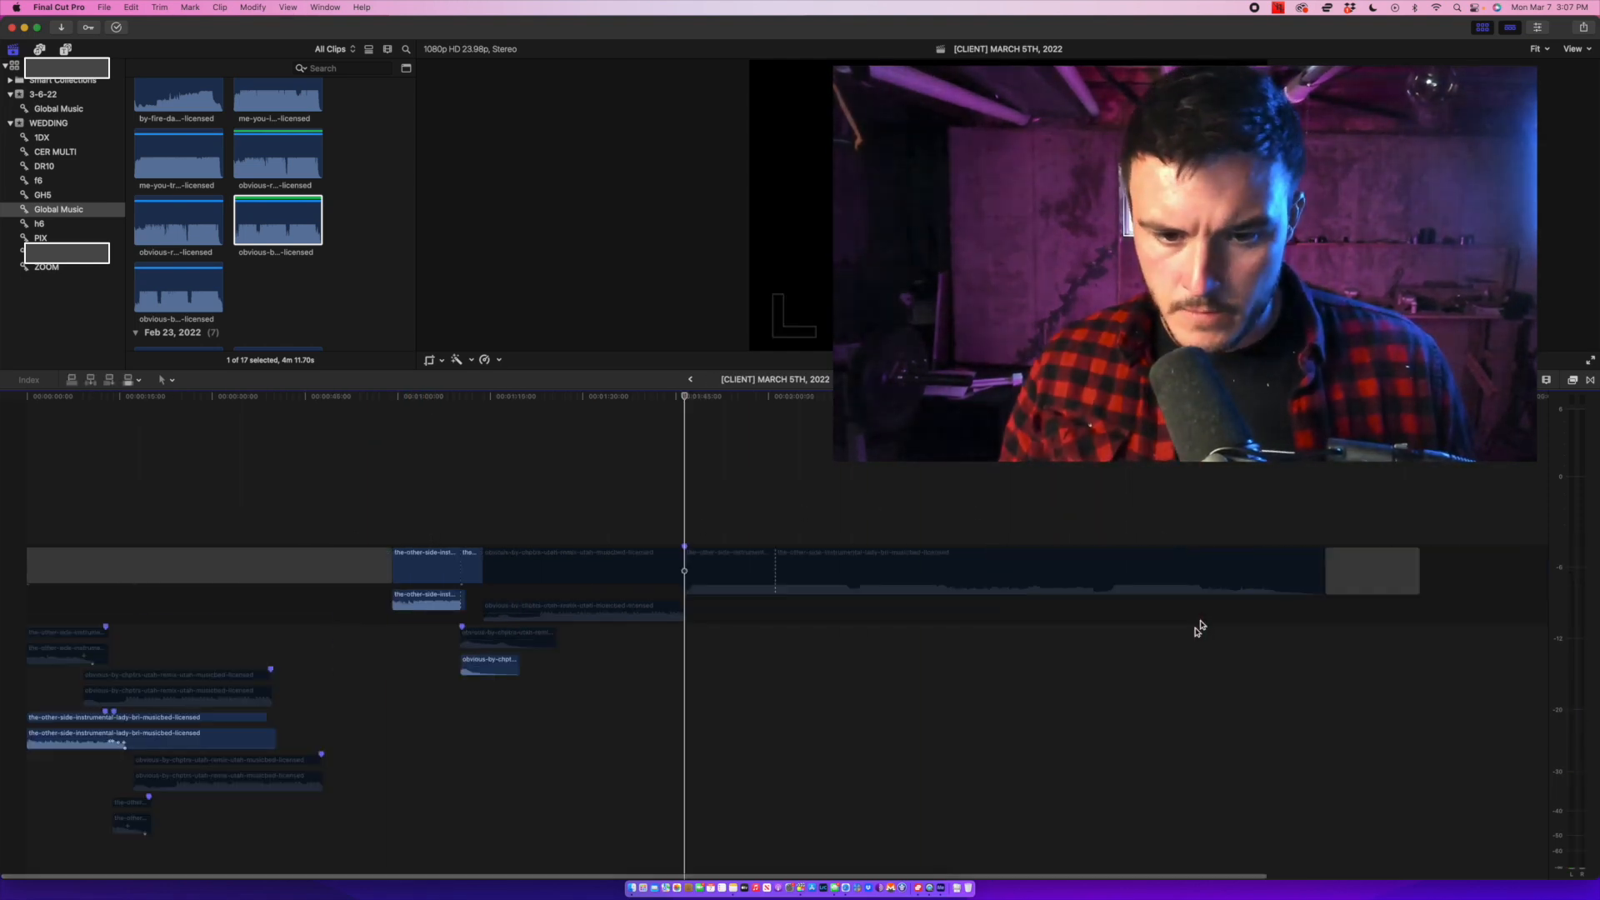
pyautogui.moveTo(645, 526); pyautogui.dragTo(885, 640)
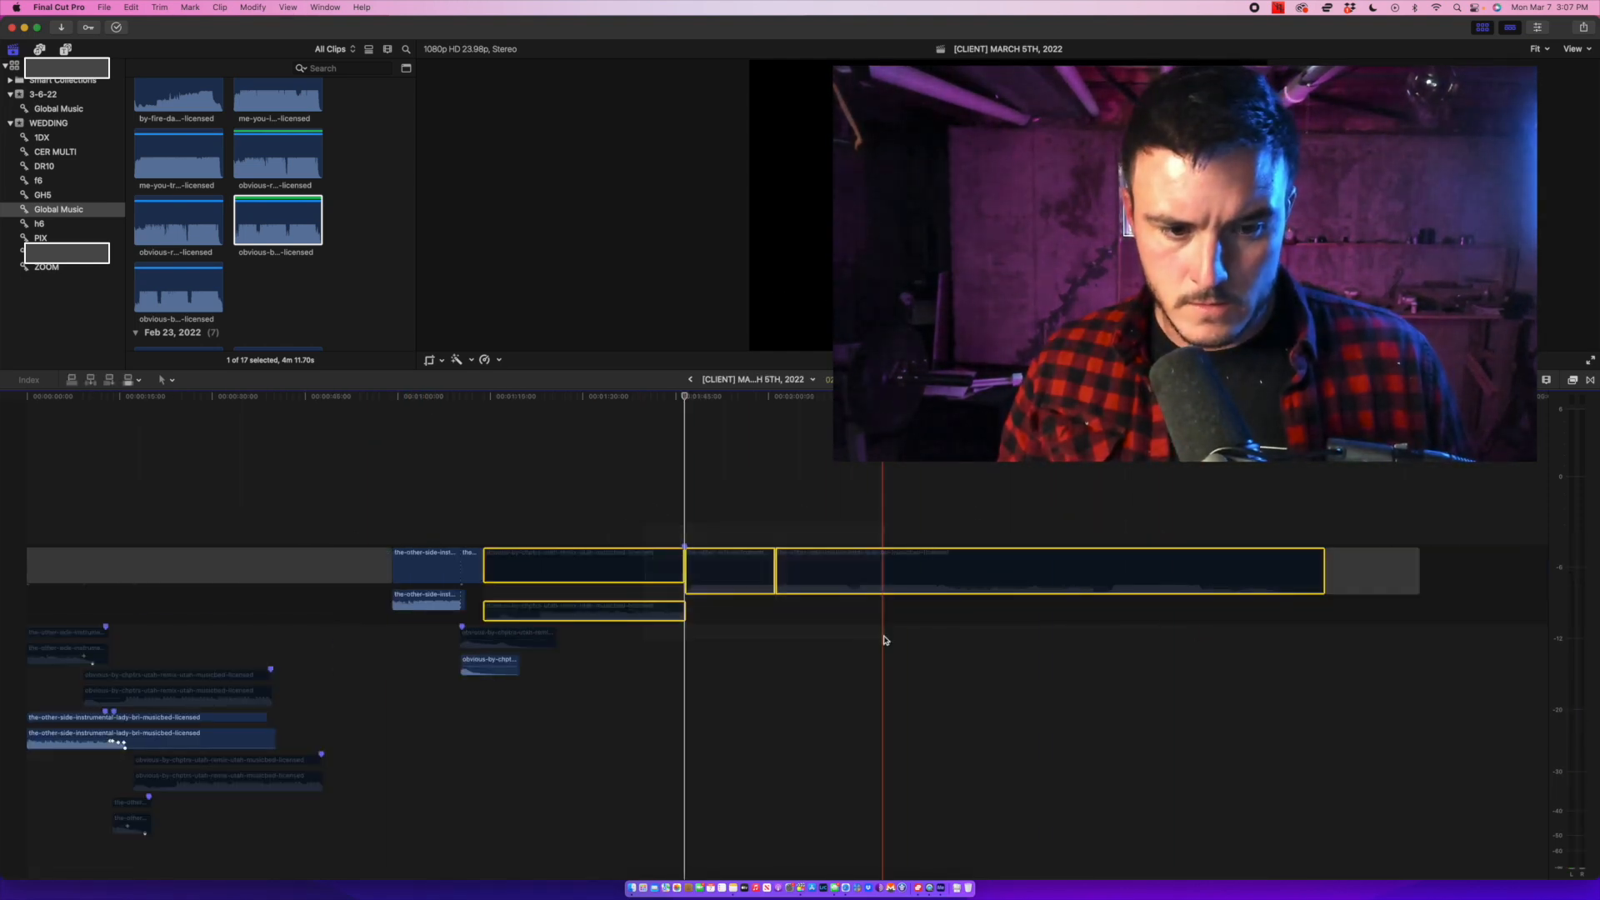
pyautogui.press('Delete')
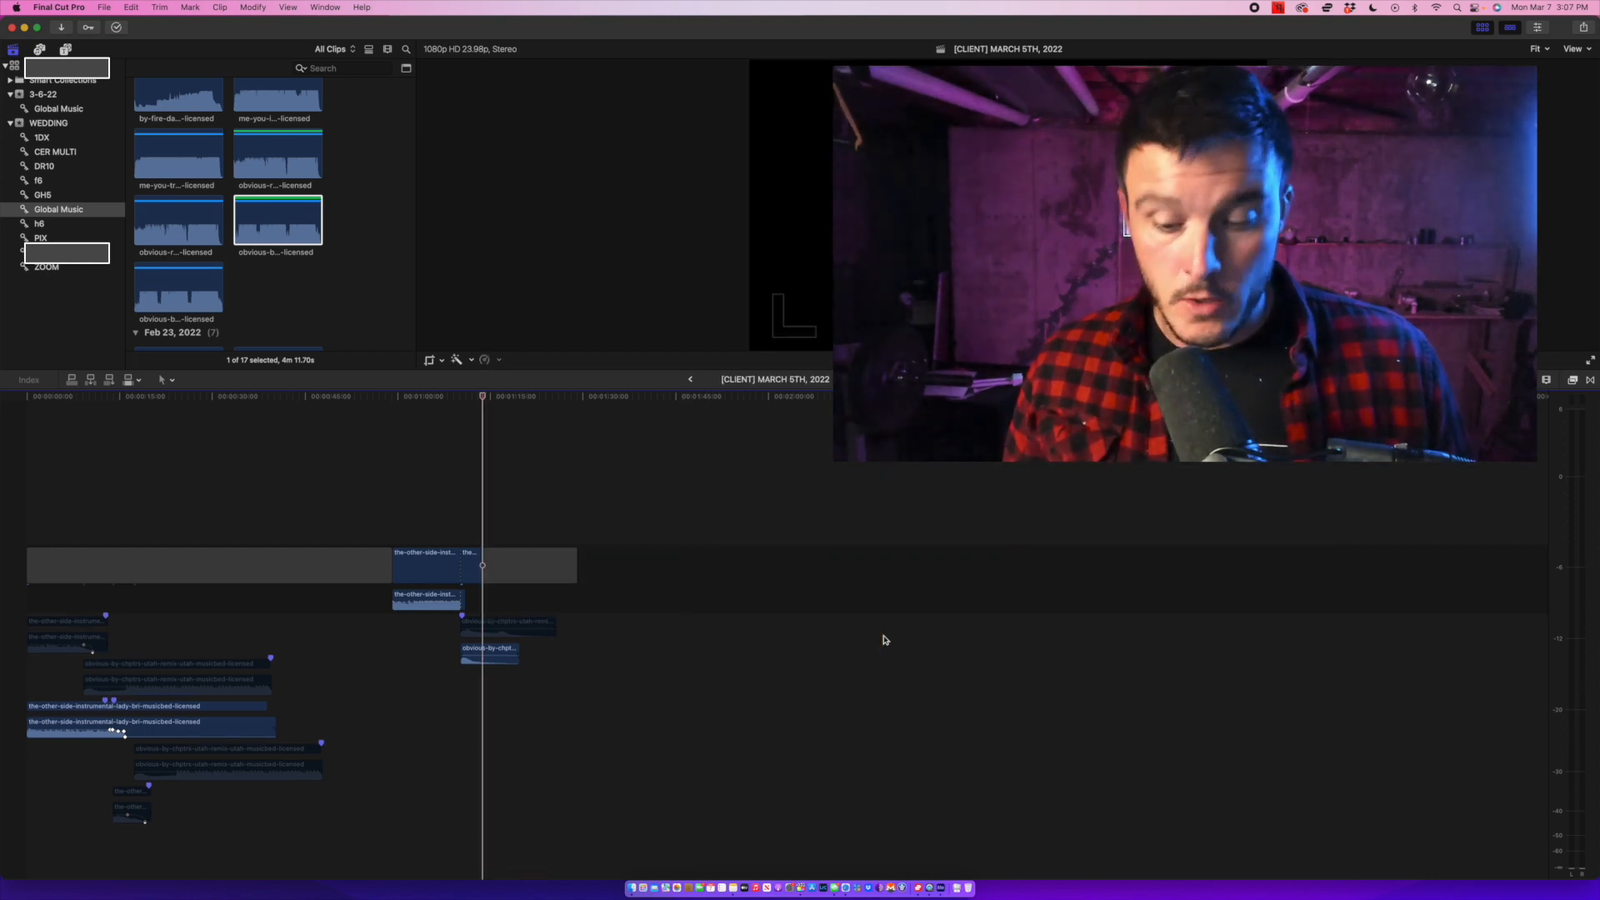
pyautogui.hotkey('shift', 'z')
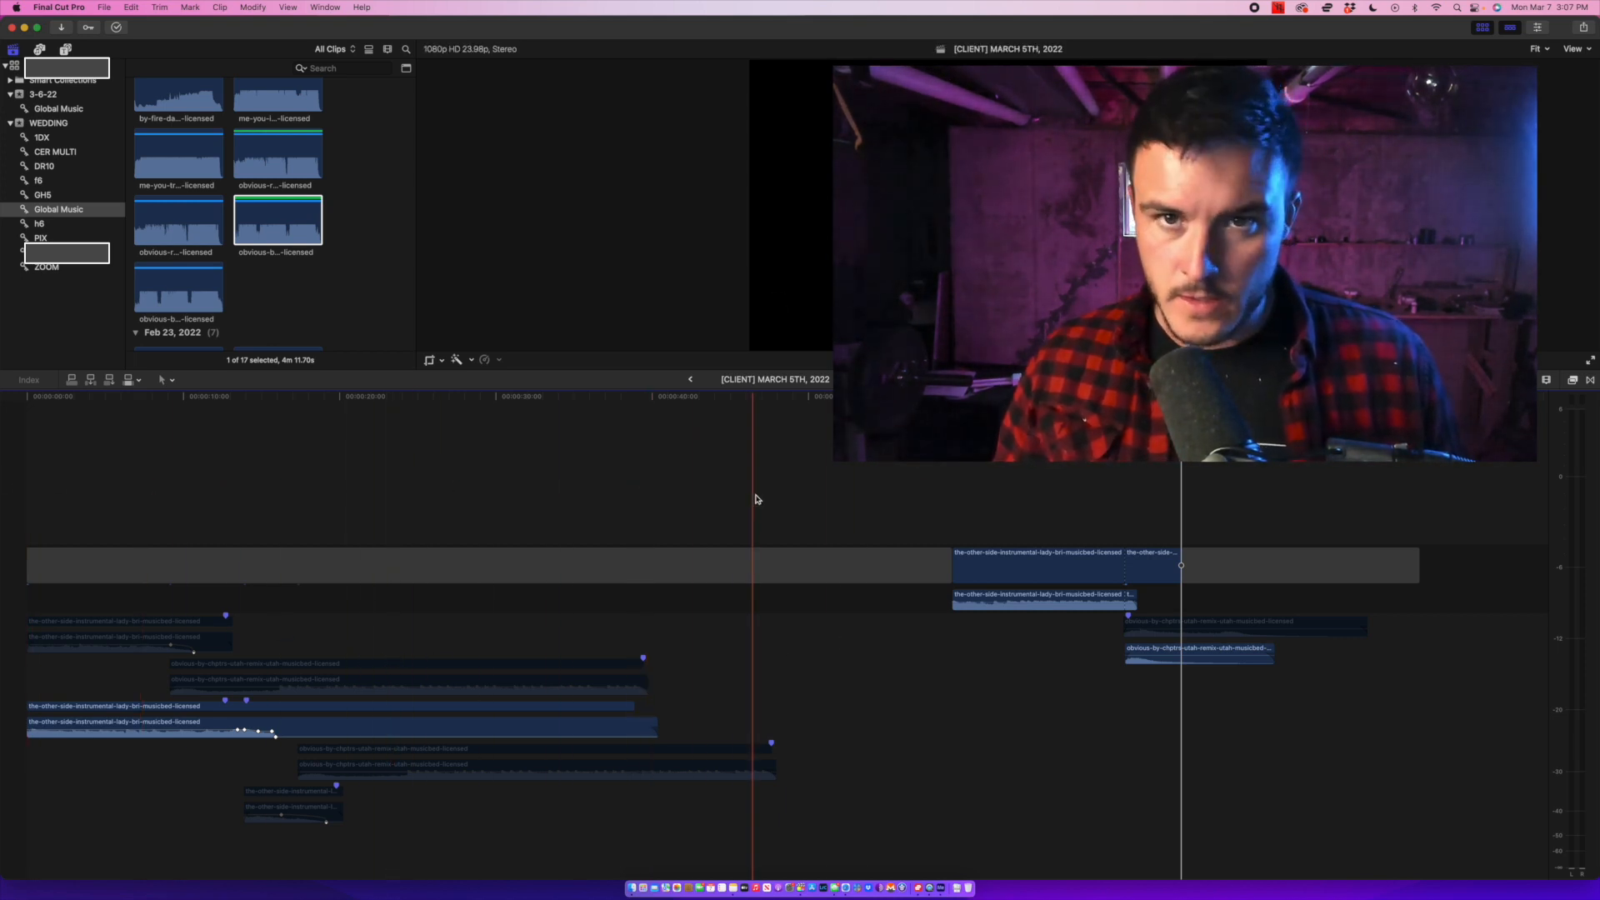
pyautogui.click(1077, 475)
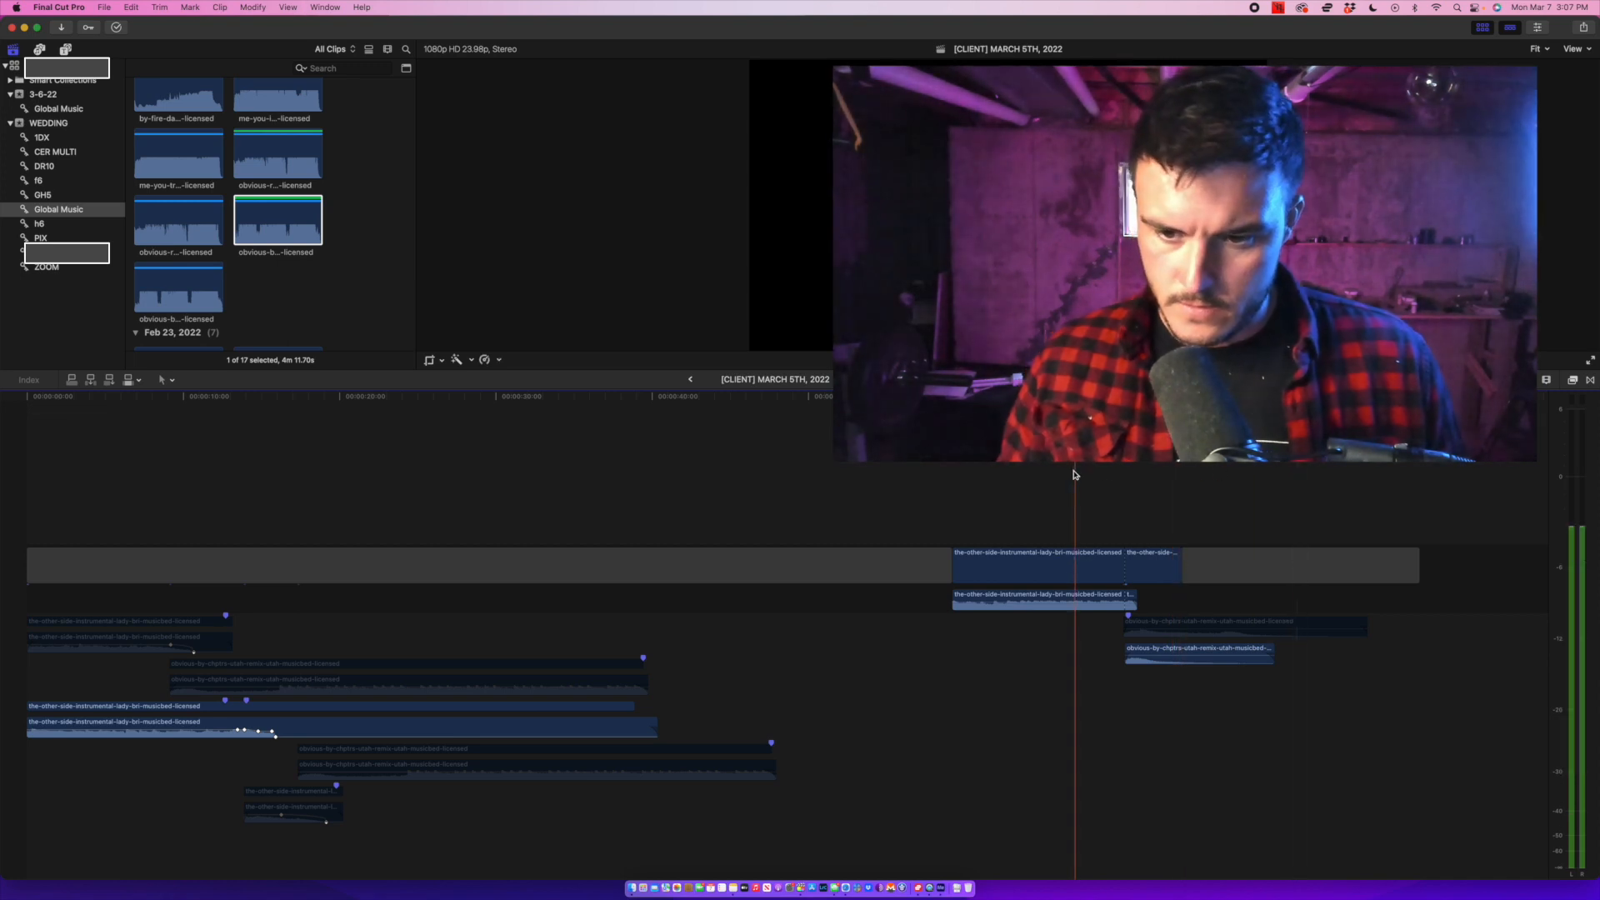
pyautogui.press('space')
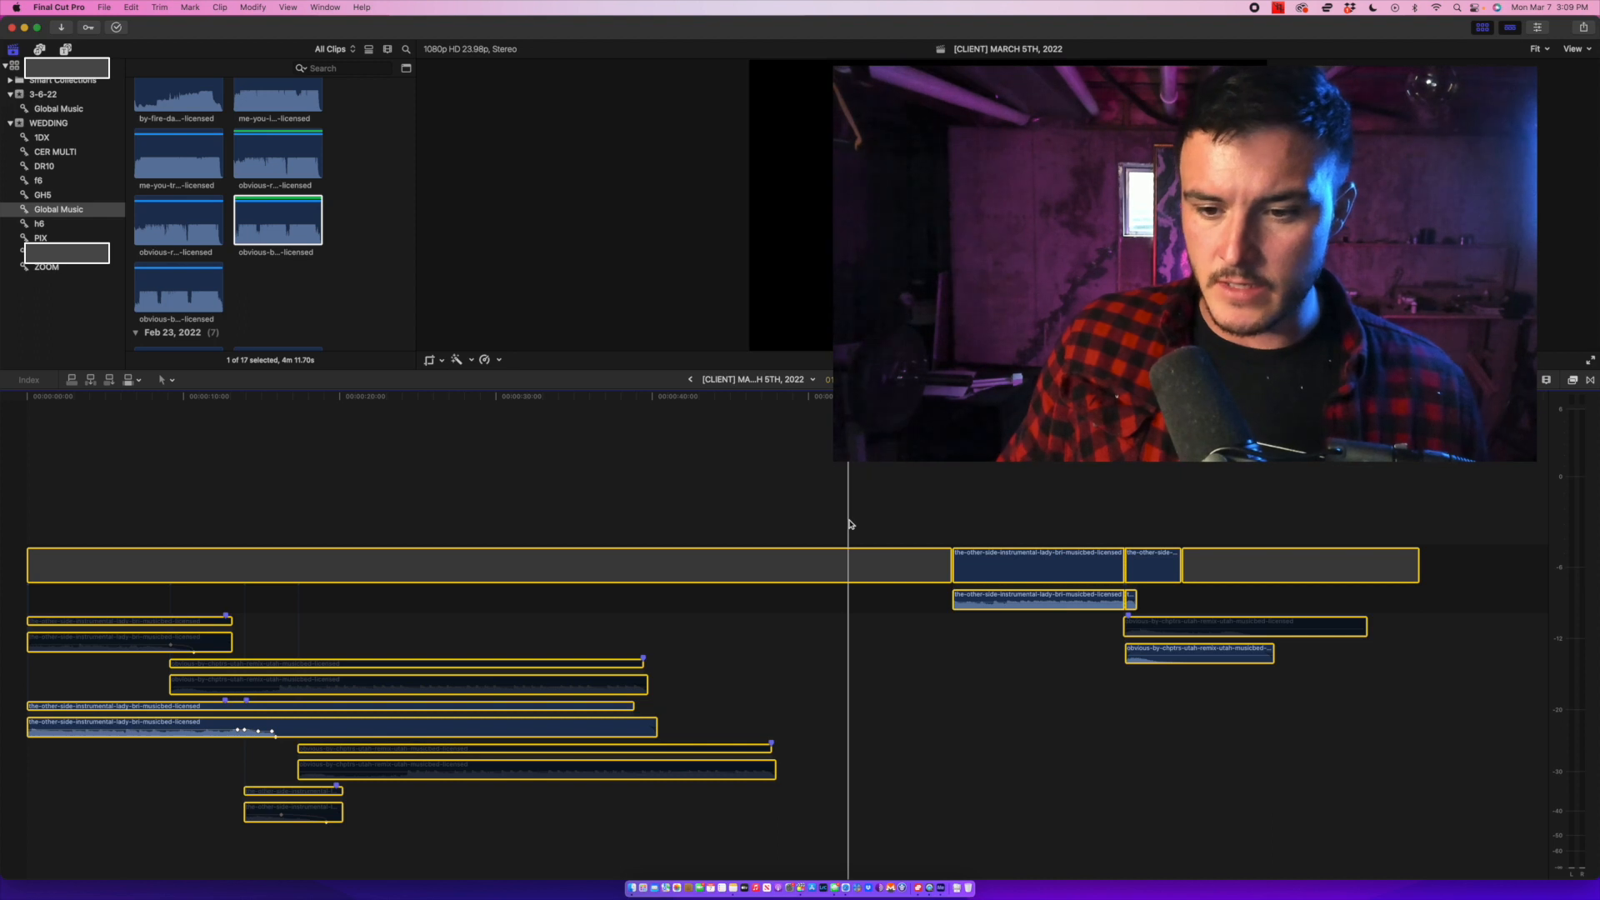
# Enable the obvious-by-chptrs clip starting at about 0:09 and play back its blend with the long the-other-side clip.
pyautogui.press('space')
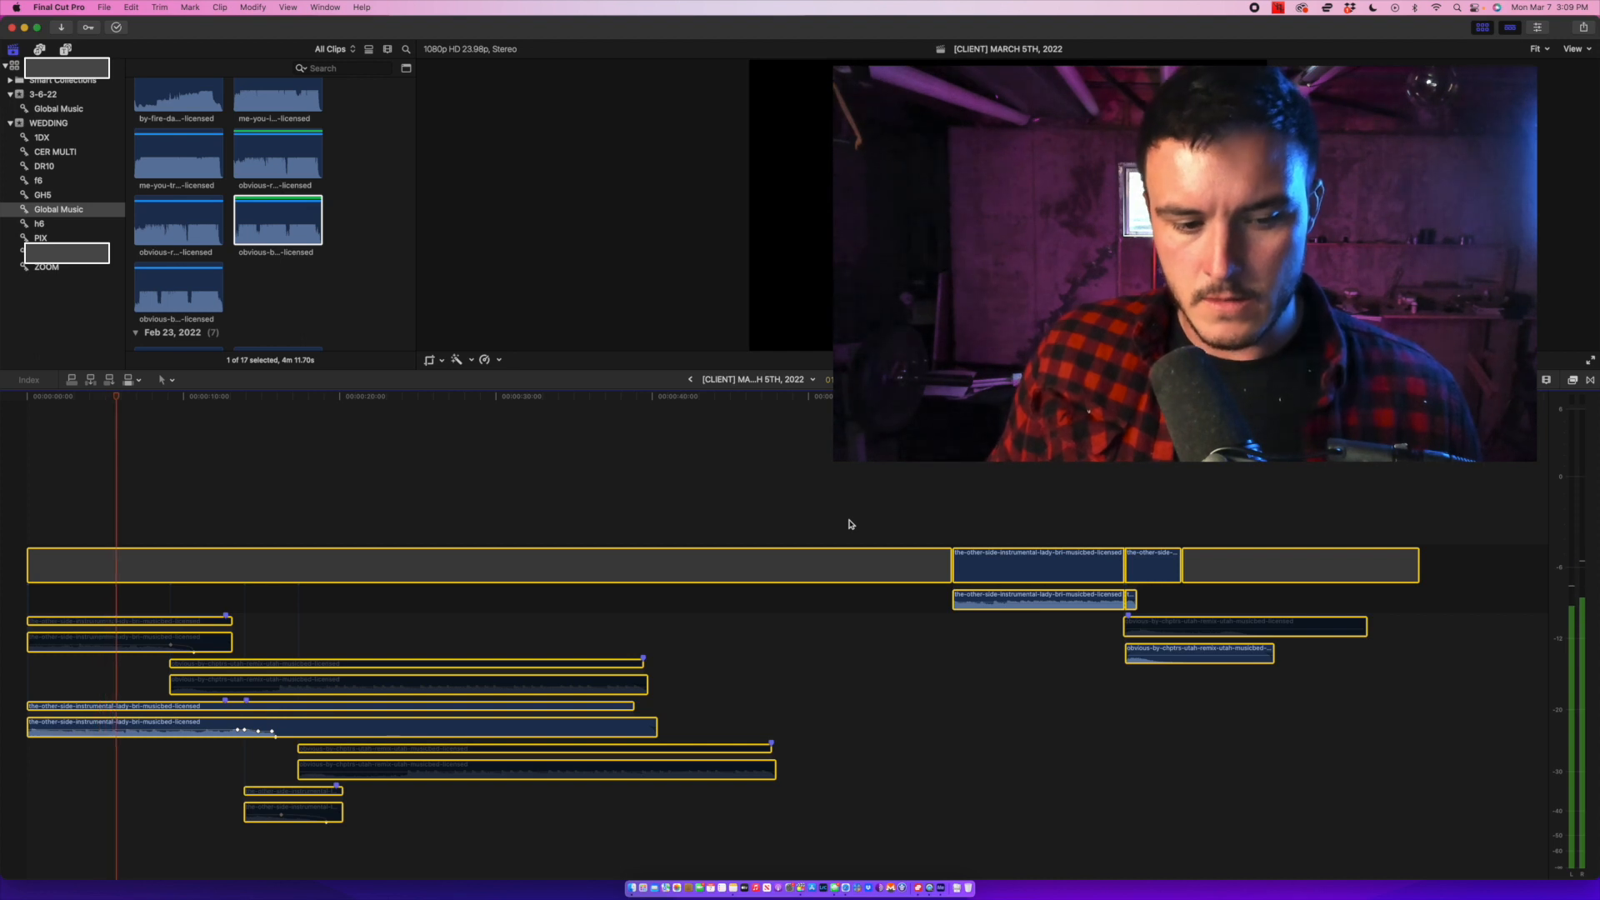
pyautogui.press('space')
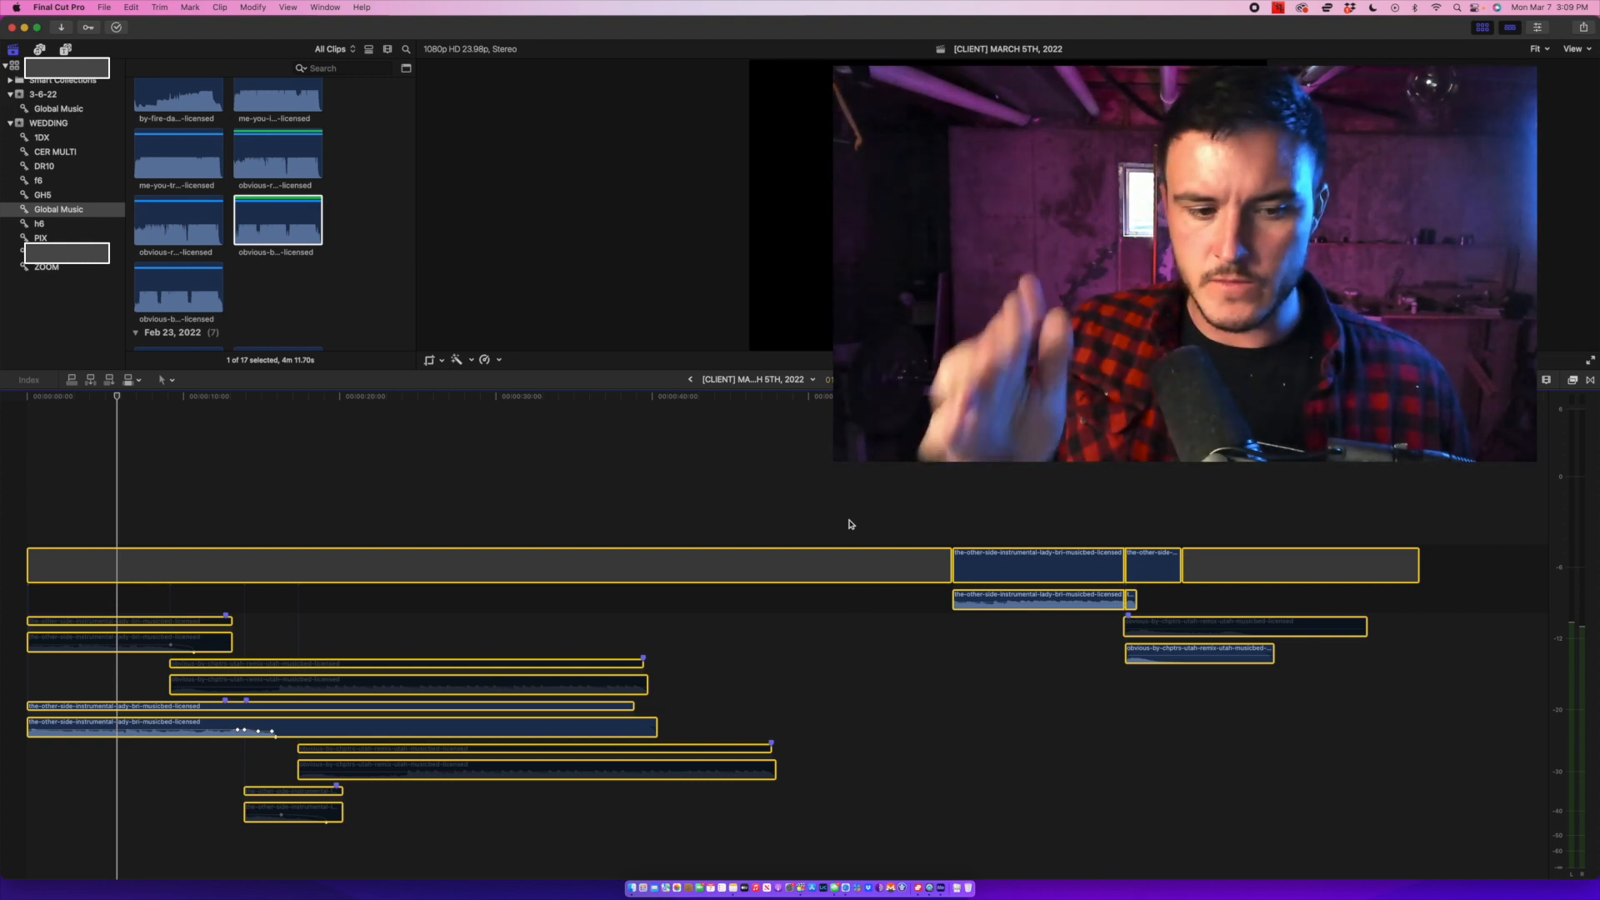
pyautogui.click(655, 676)
pyautogui.click(643, 682)
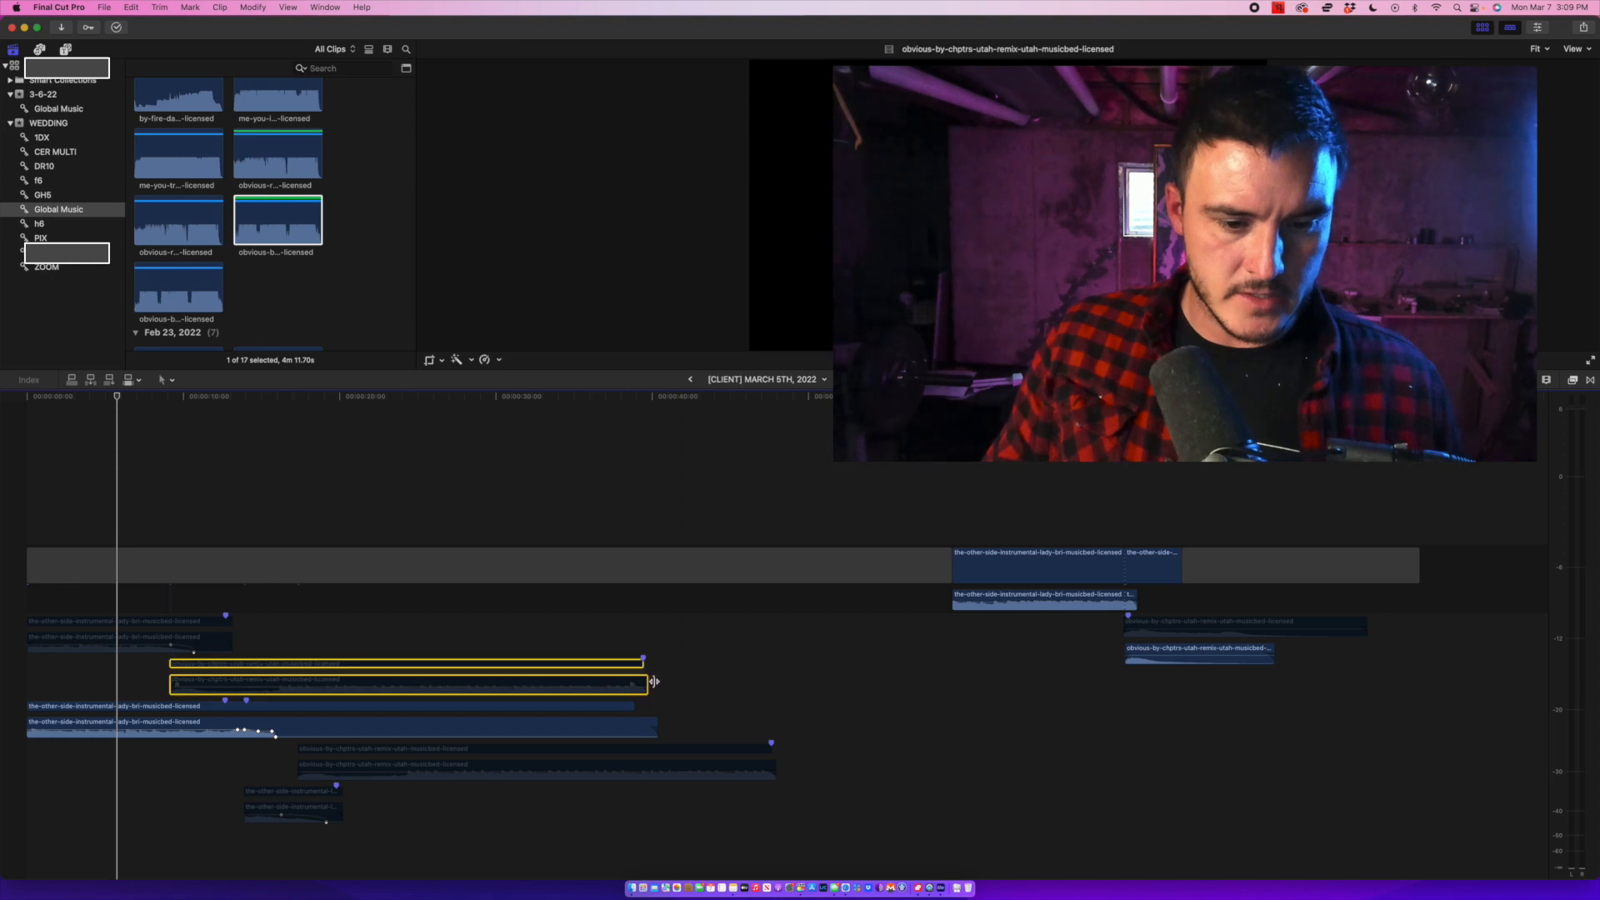
pyautogui.press('space')
pyautogui.press('space')
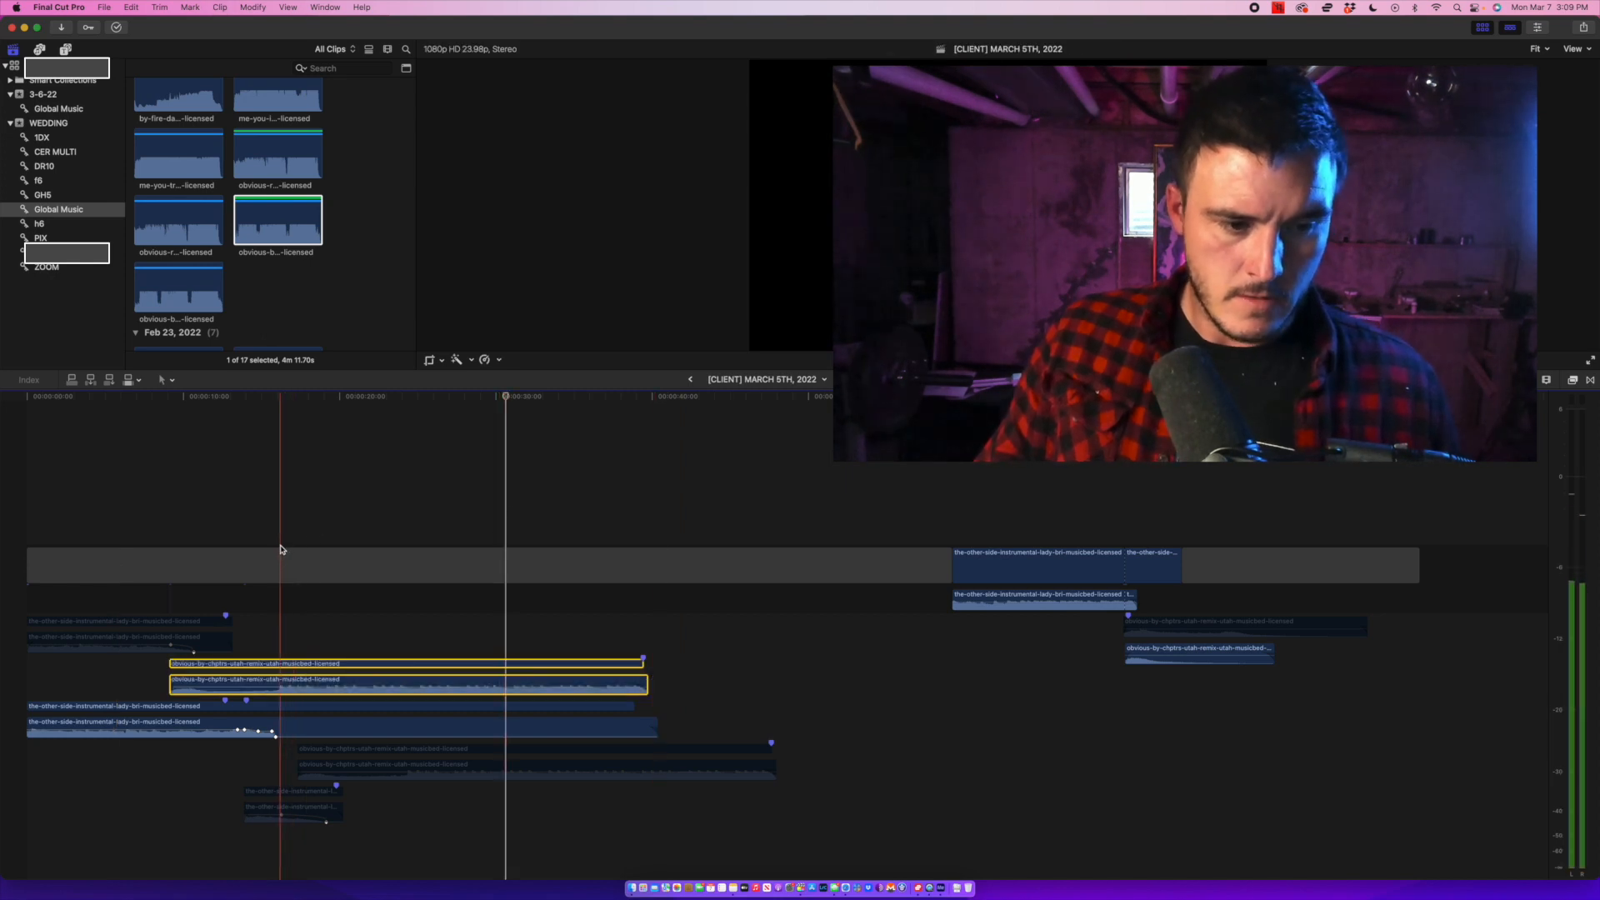
pyautogui.press('space')
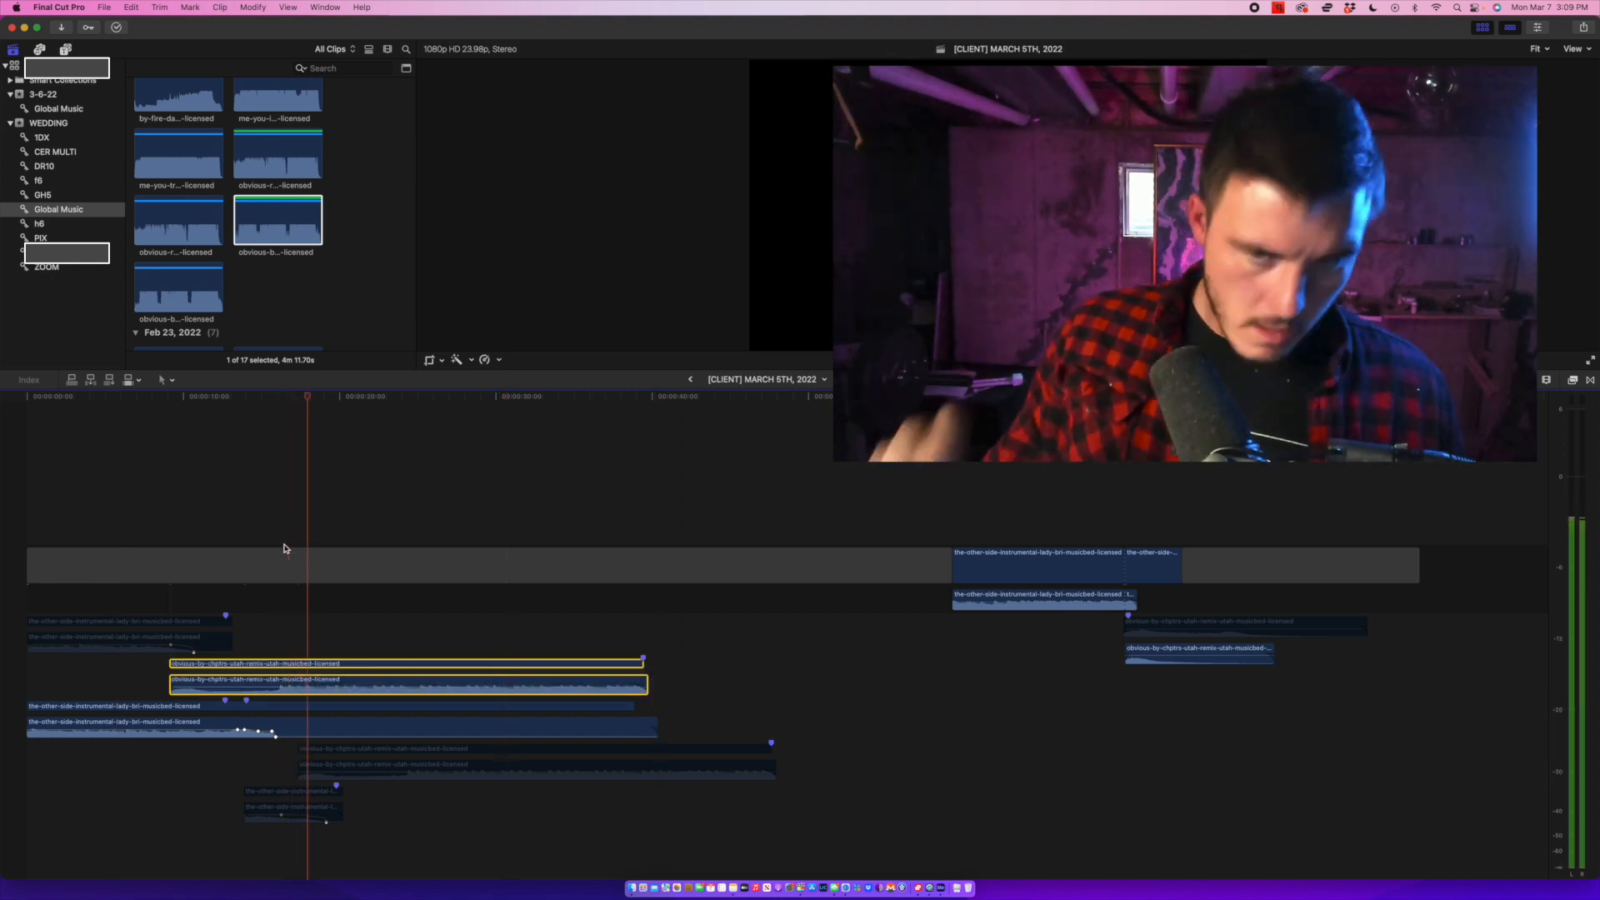
# Shorten the opening gap so the primary music clips start at about 0:39, and undo the last connected-clip move.
pyautogui.moveTo(953, 565); pyautogui.dragTo(643, 562)
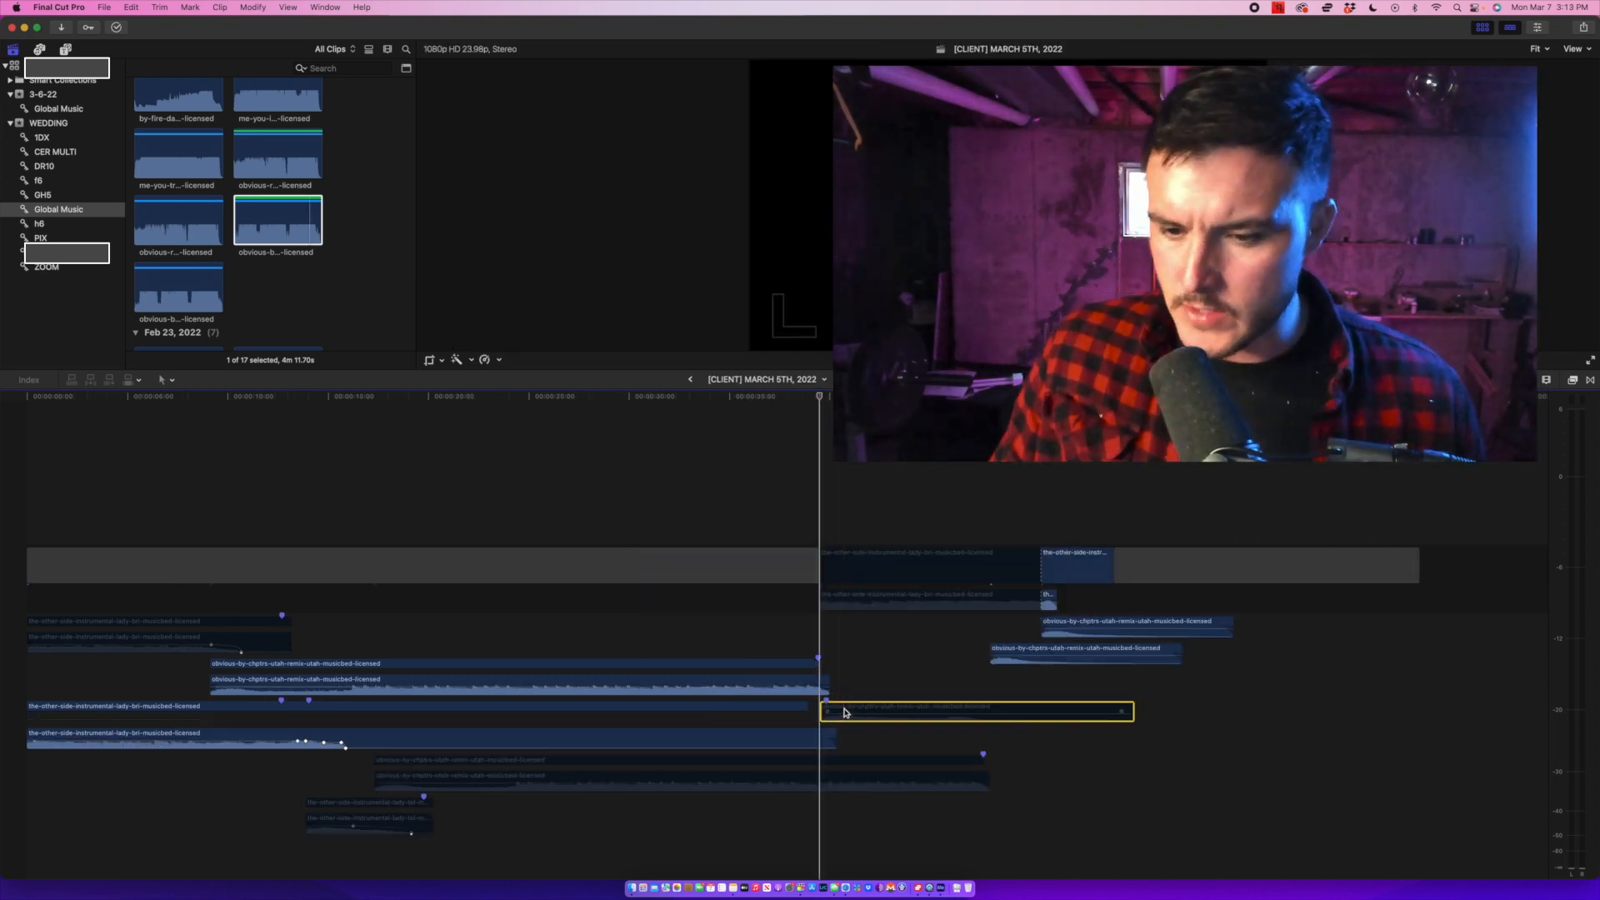
pyautogui.press('super+z')
pyautogui.click(1014, 725)
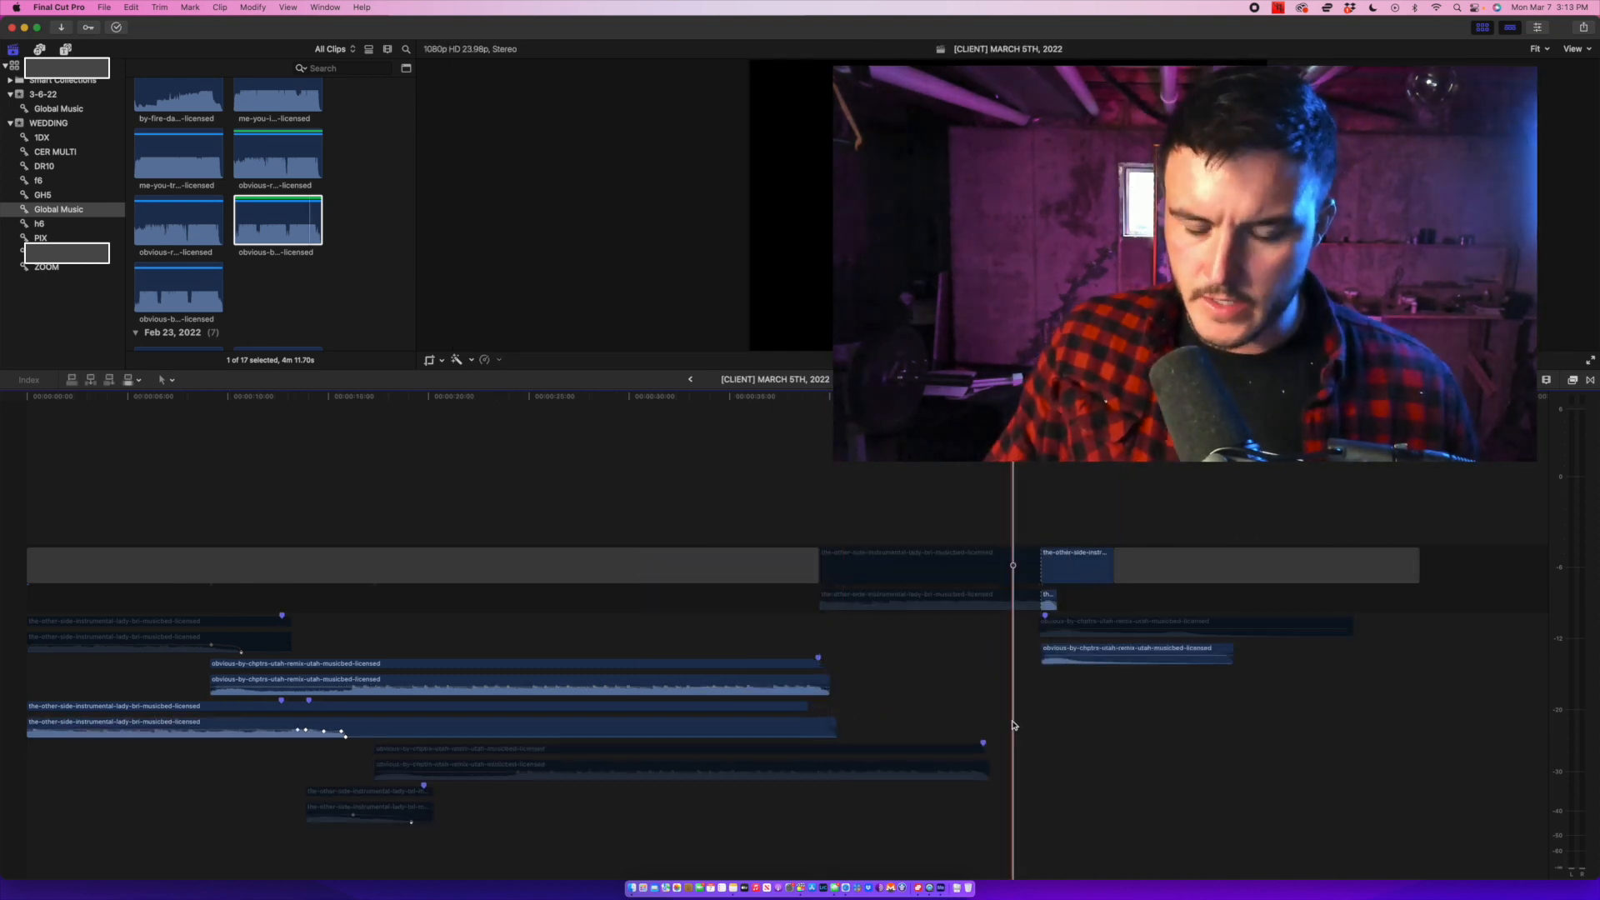
# Enable the first the-other-side clip in the primary storyline and play it back.
pyautogui.click(1013, 566)
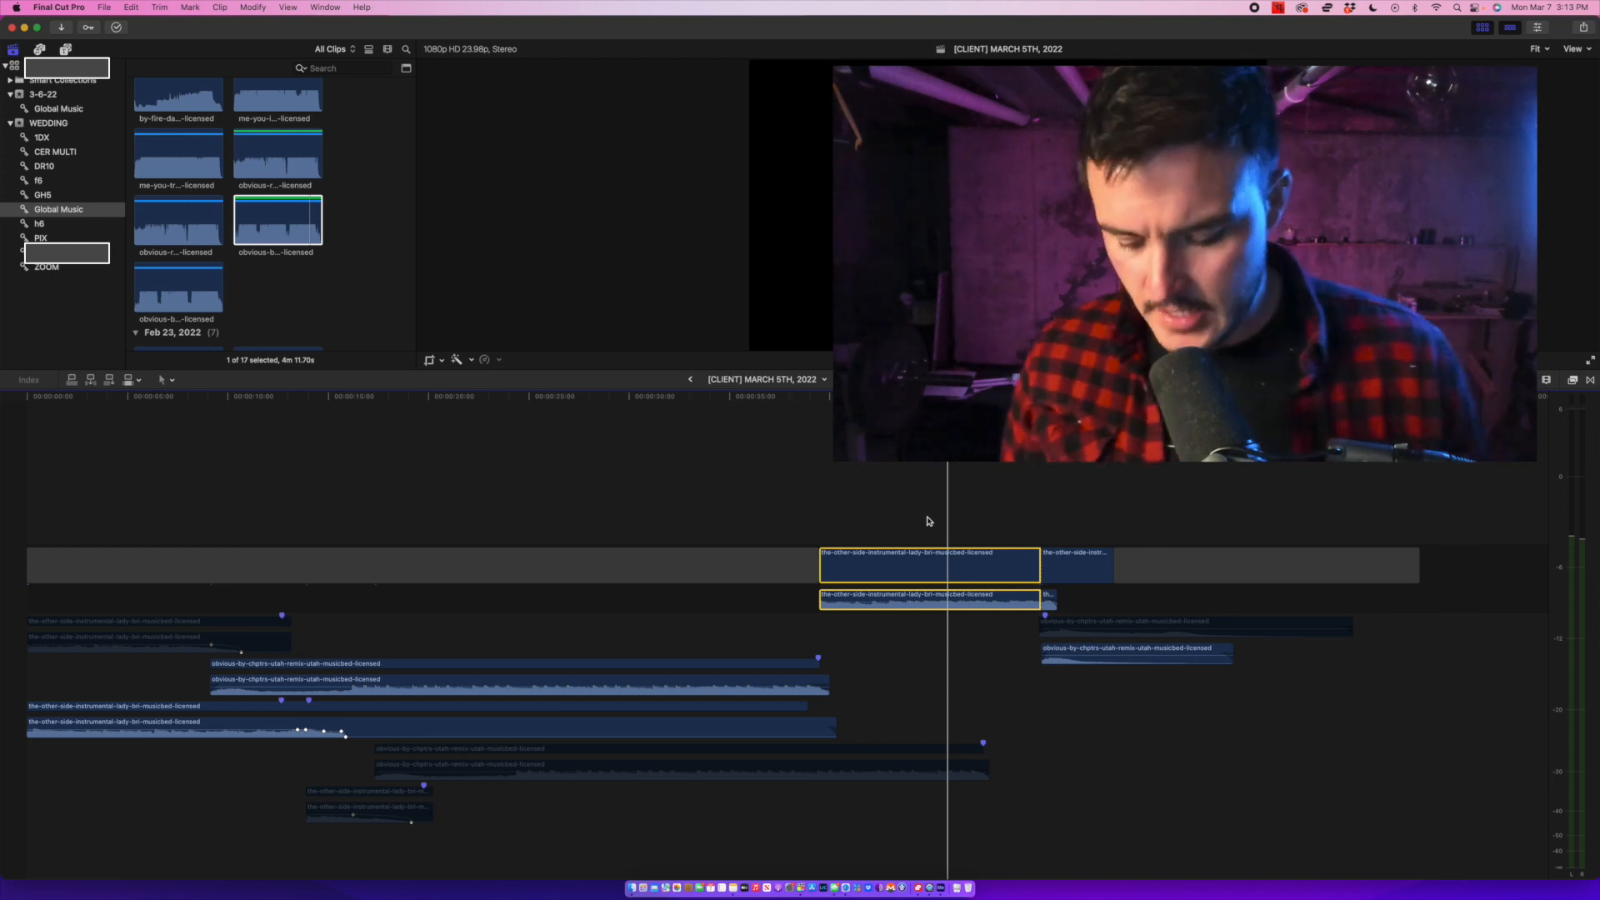
pyautogui.press('Up')
pyautogui.press('space')
pyautogui.press('Up')
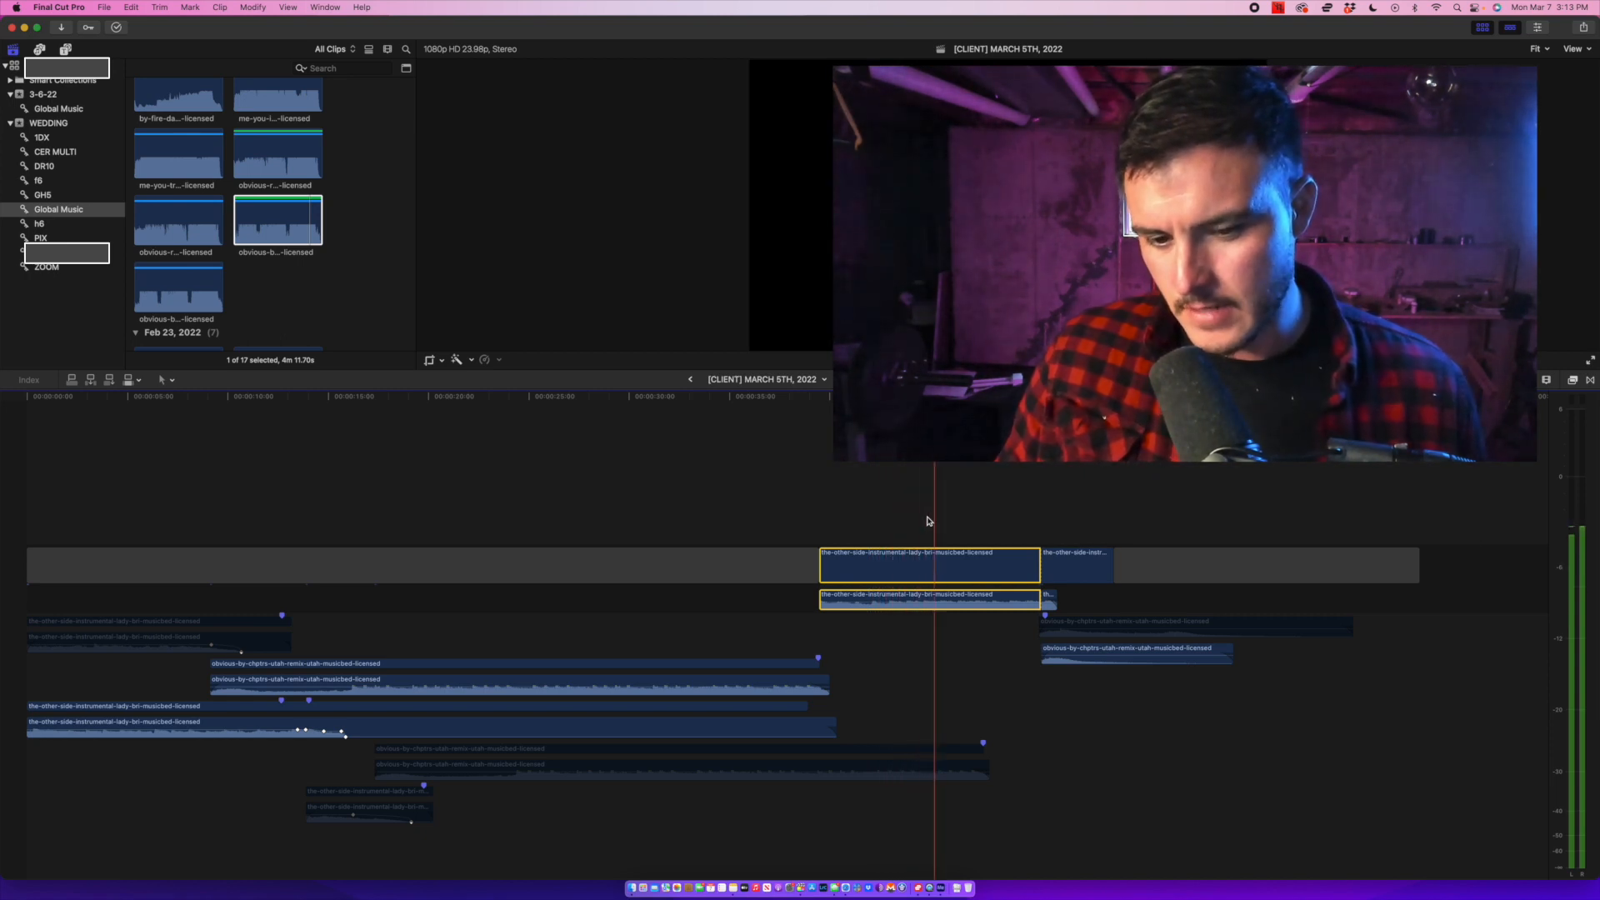
pyautogui.press('space')
# Play back the layered opening from about 0:09 and again from near the timeline's start.
pyautogui.press('space')
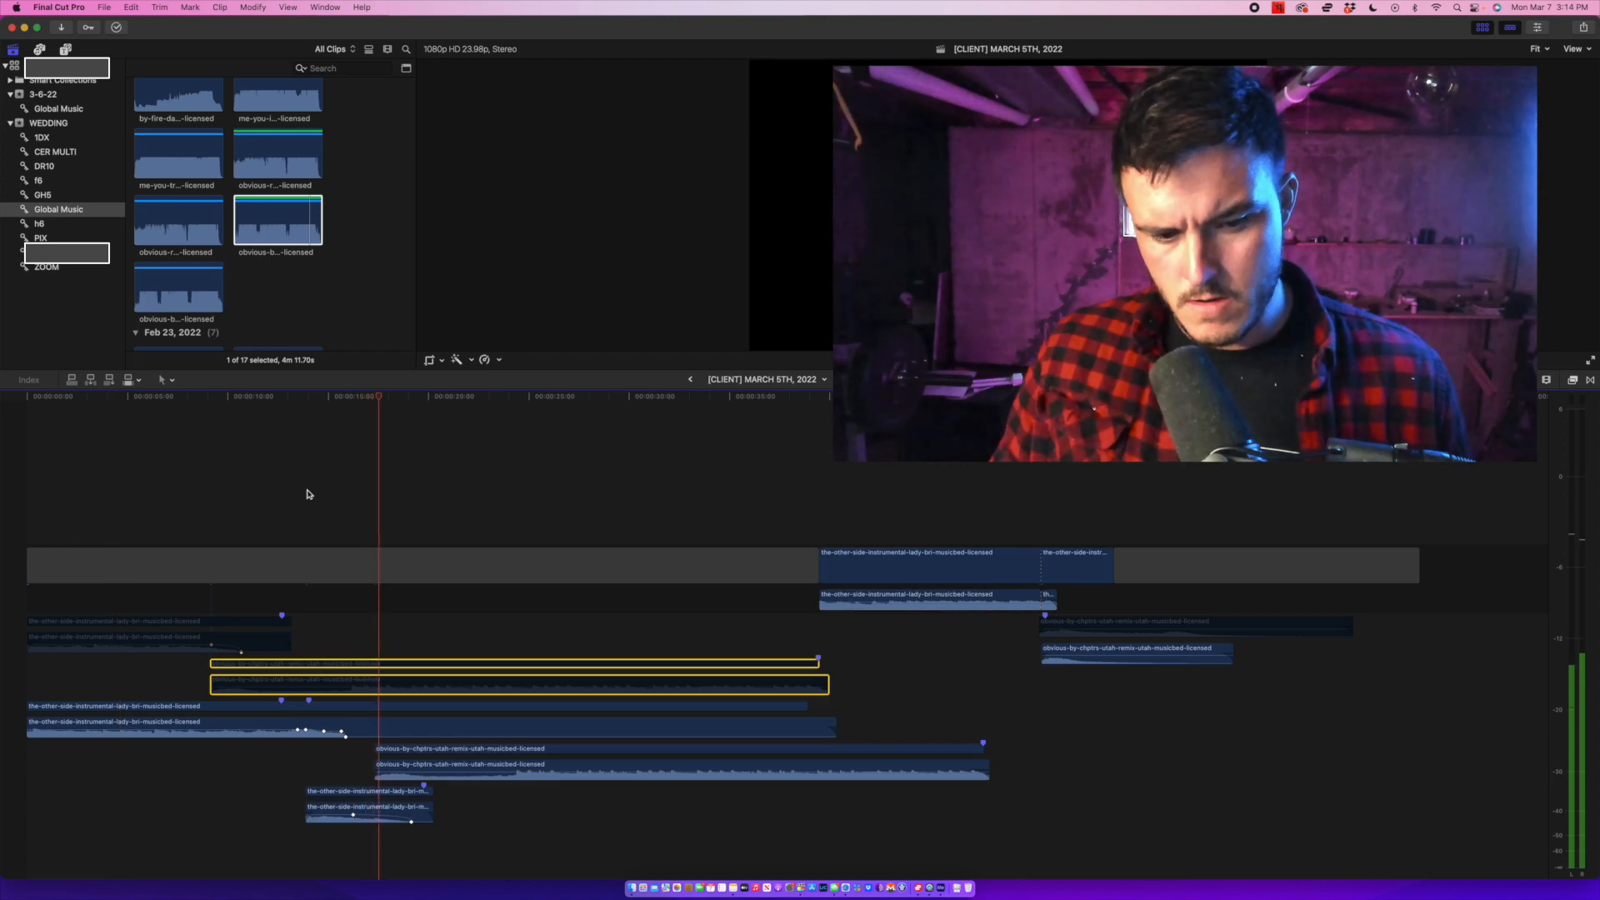
pyautogui.click(212, 518)
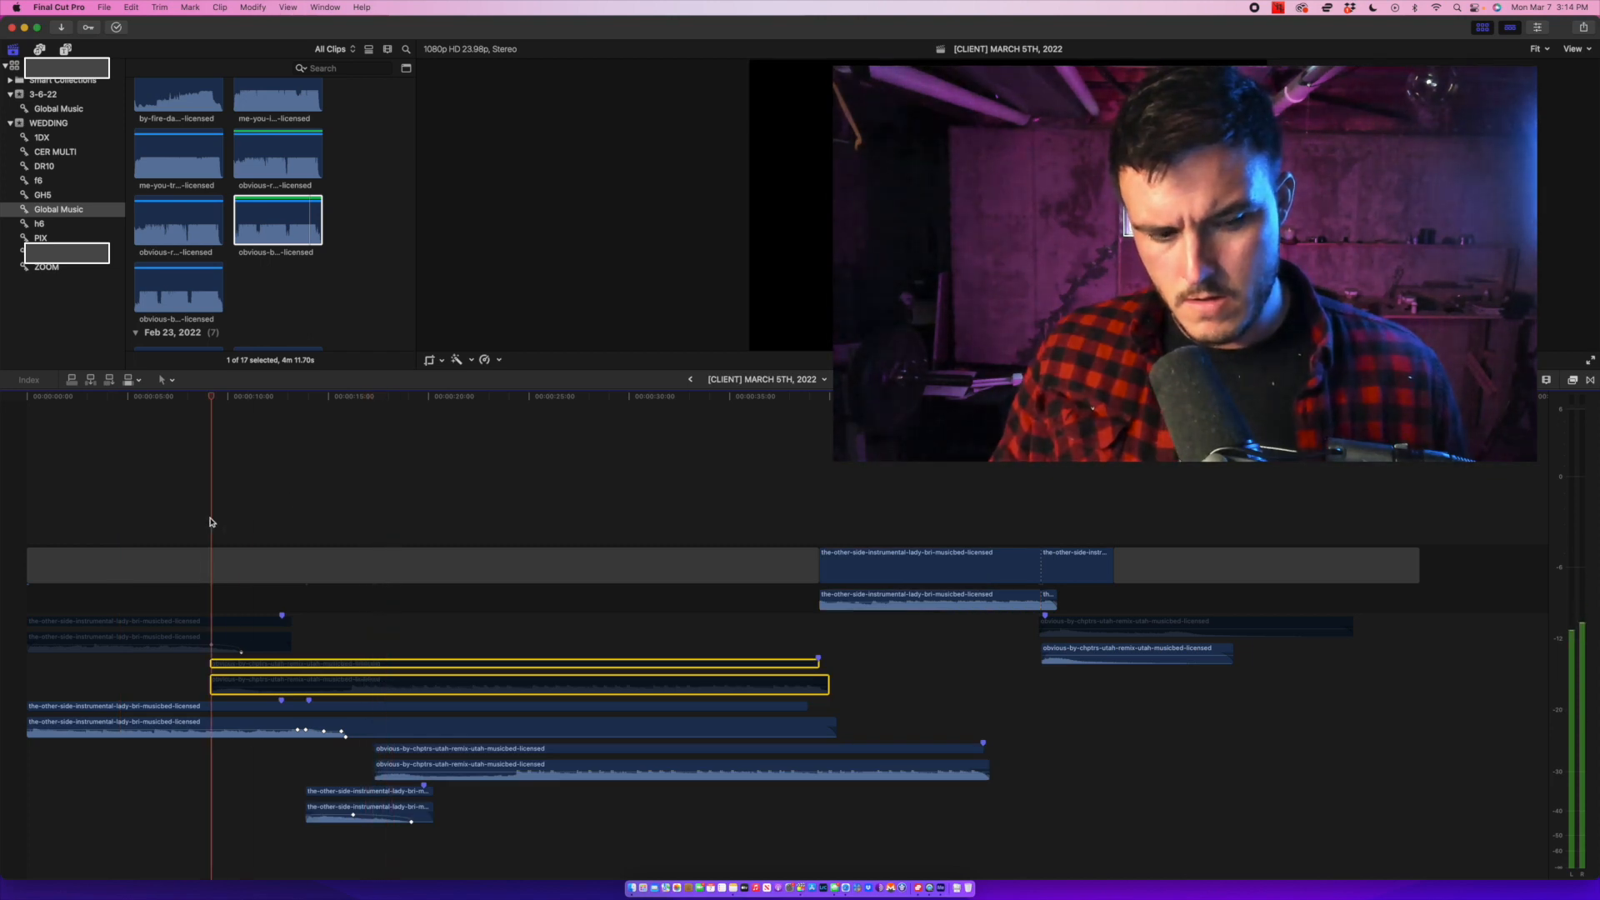
pyautogui.click(70, 531)
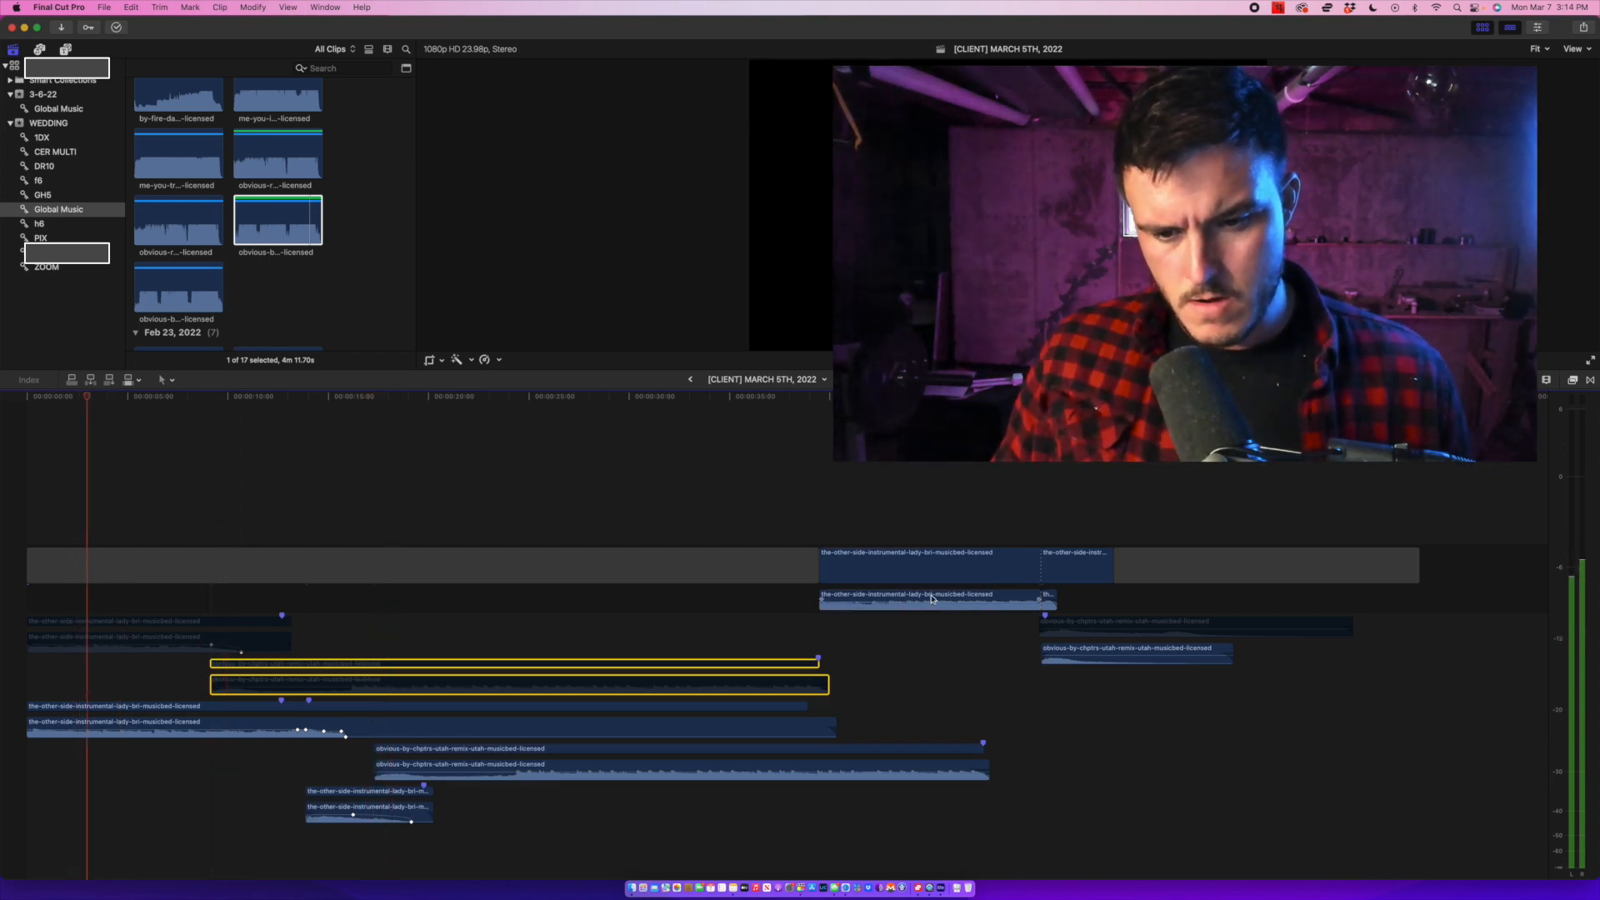
# Duplicate the first primary-storyline the-other-side clip as a connected clip and place the duplicate at the timeline's start.
pyautogui.click(916, 565)
pyautogui.moveTo(936, 492); pyautogui.dragTo(945, 503)
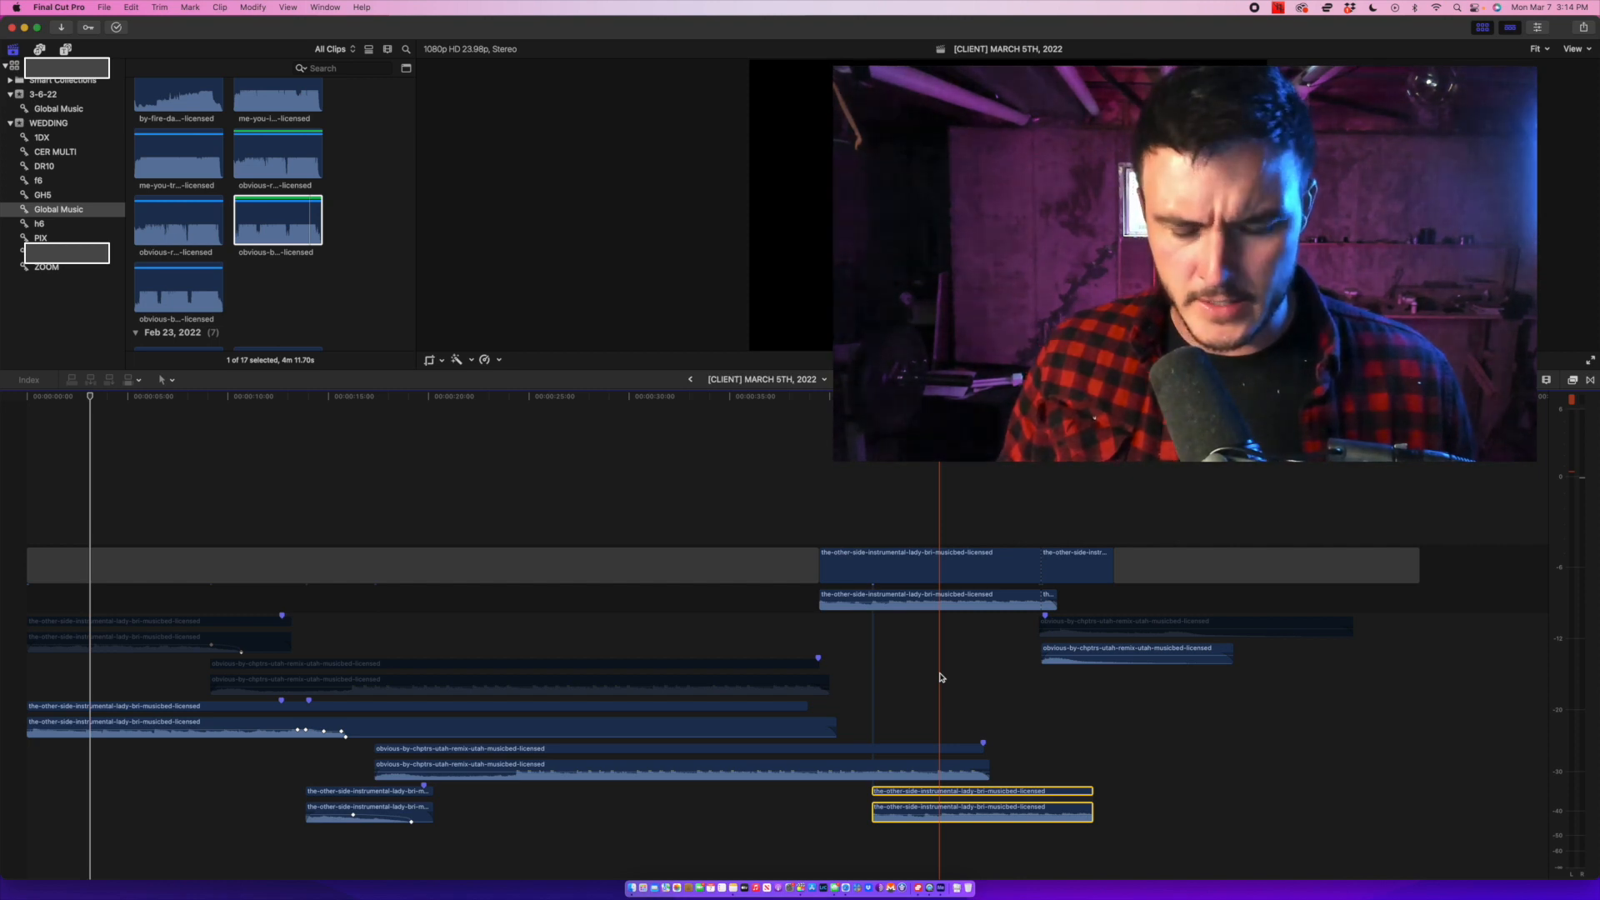
pyautogui.moveTo(1008, 794); pyautogui.dragTo(9, 841)
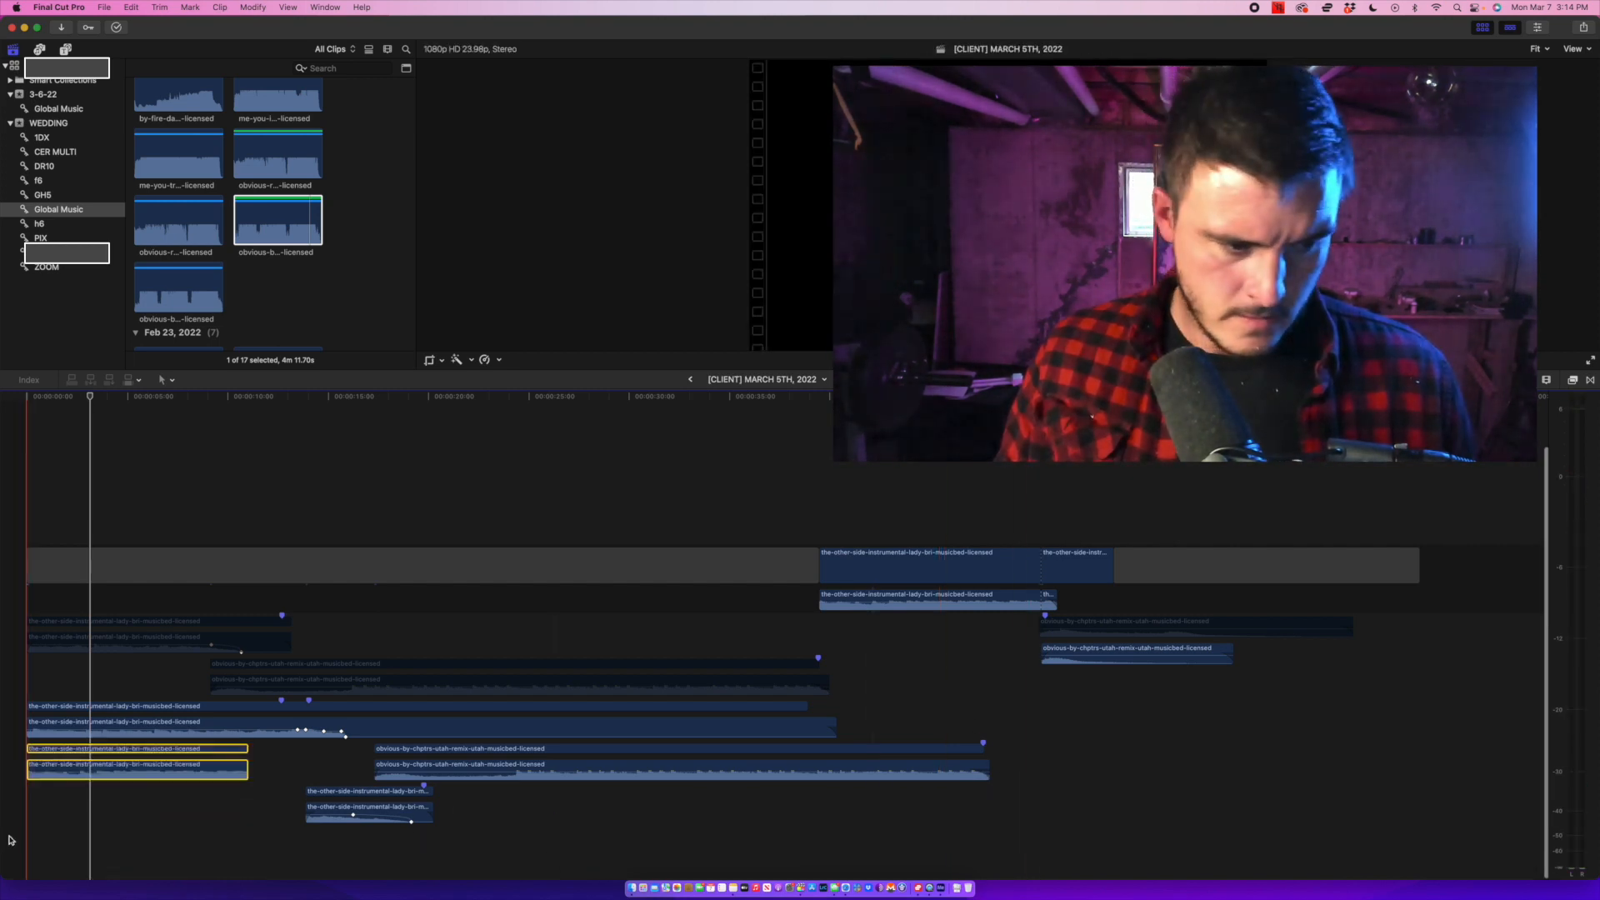
# Disable the long the-other-side clip at the start, keep its new shorter duplicate enabled, and play the duplicate through its end.
pyautogui.click(35, 725)
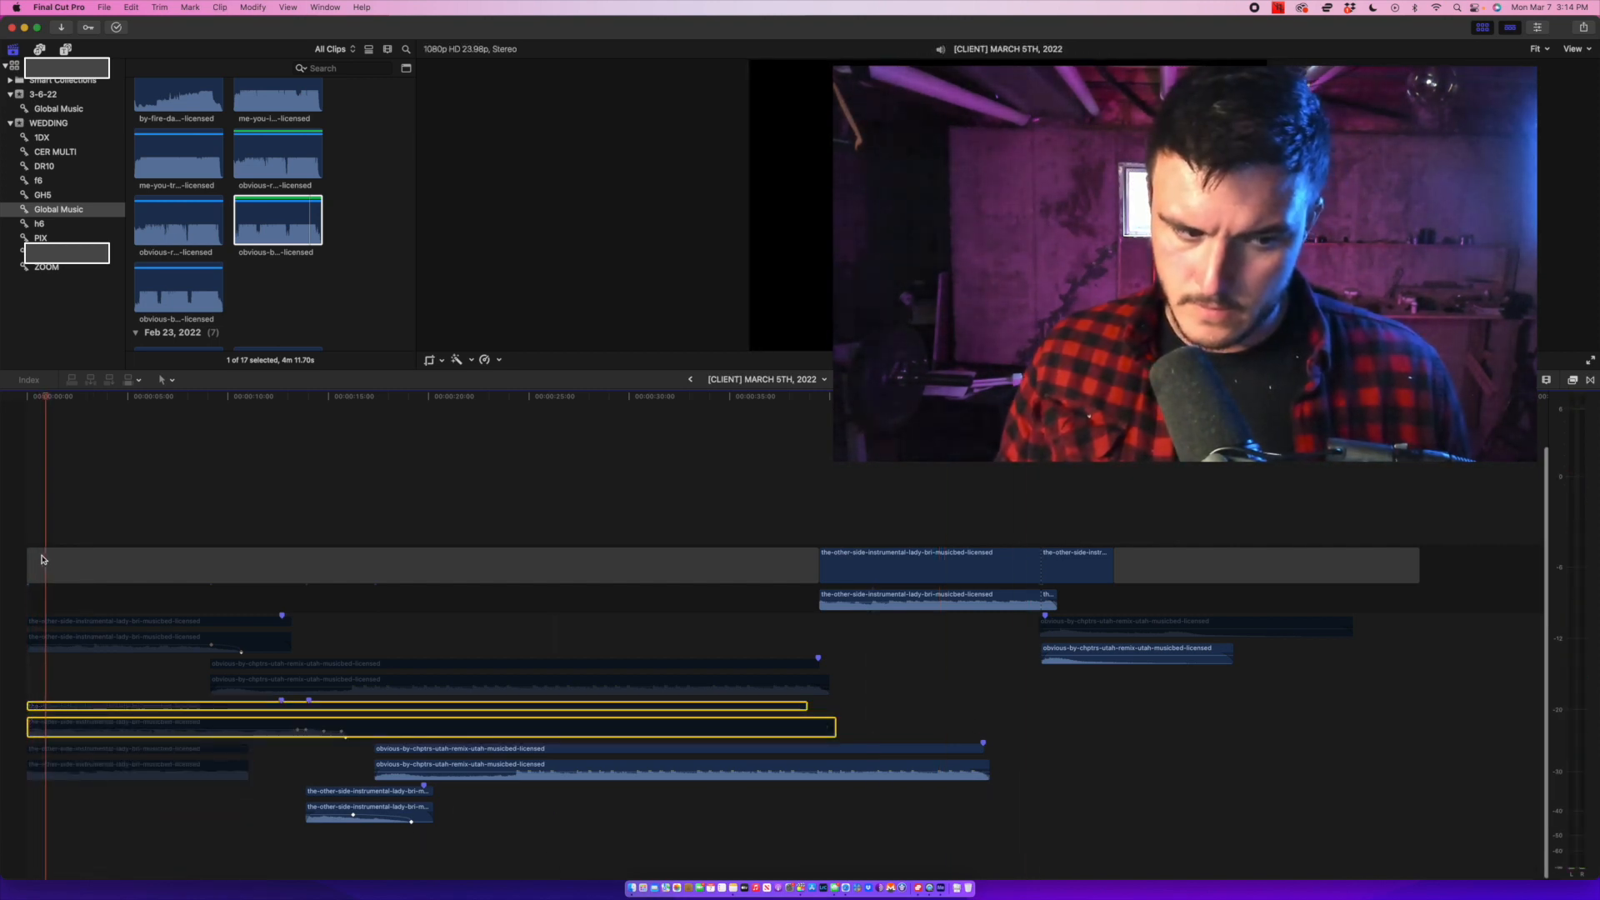
pyautogui.press('space')
pyautogui.click(125, 775)
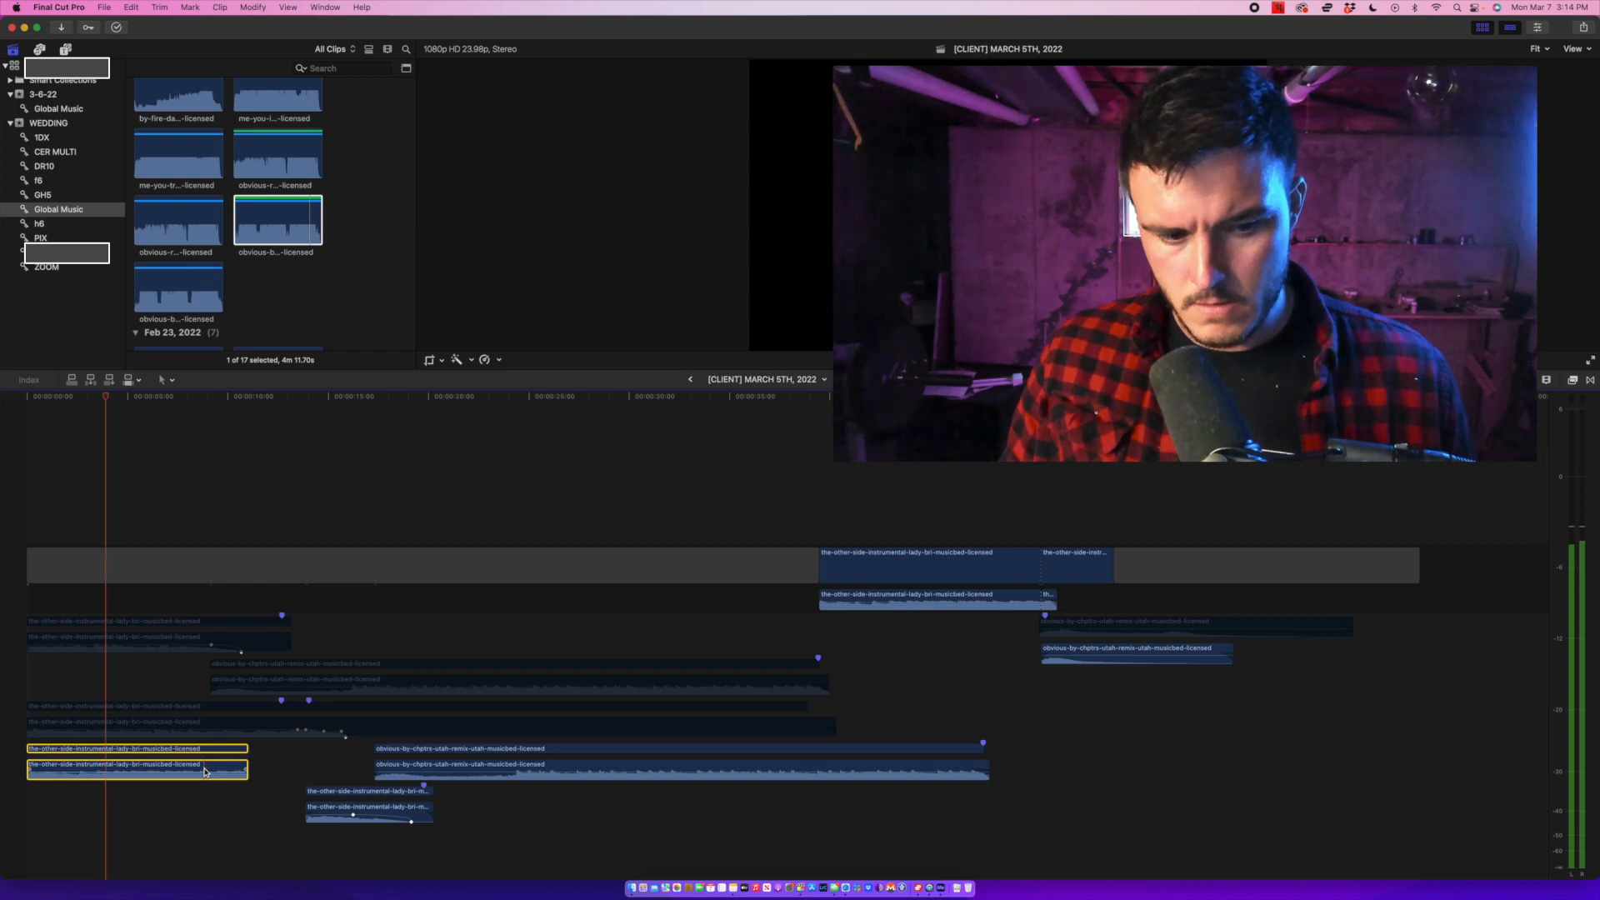
pyautogui.moveTo(204, 772)
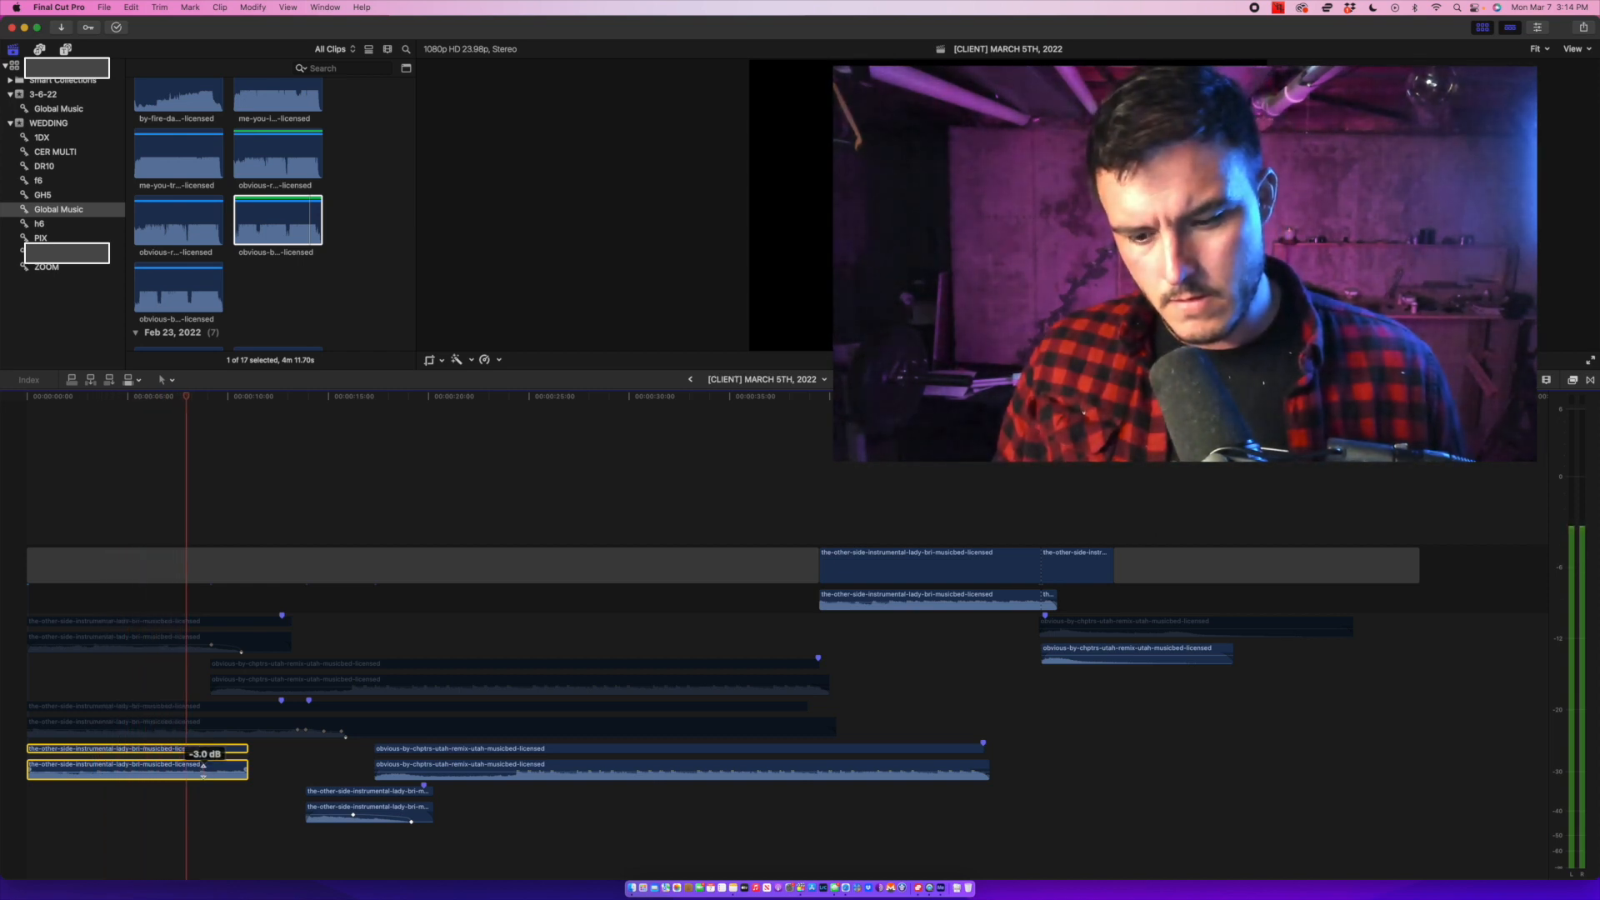
pyautogui.press('XF86AudioRaiseVolume')
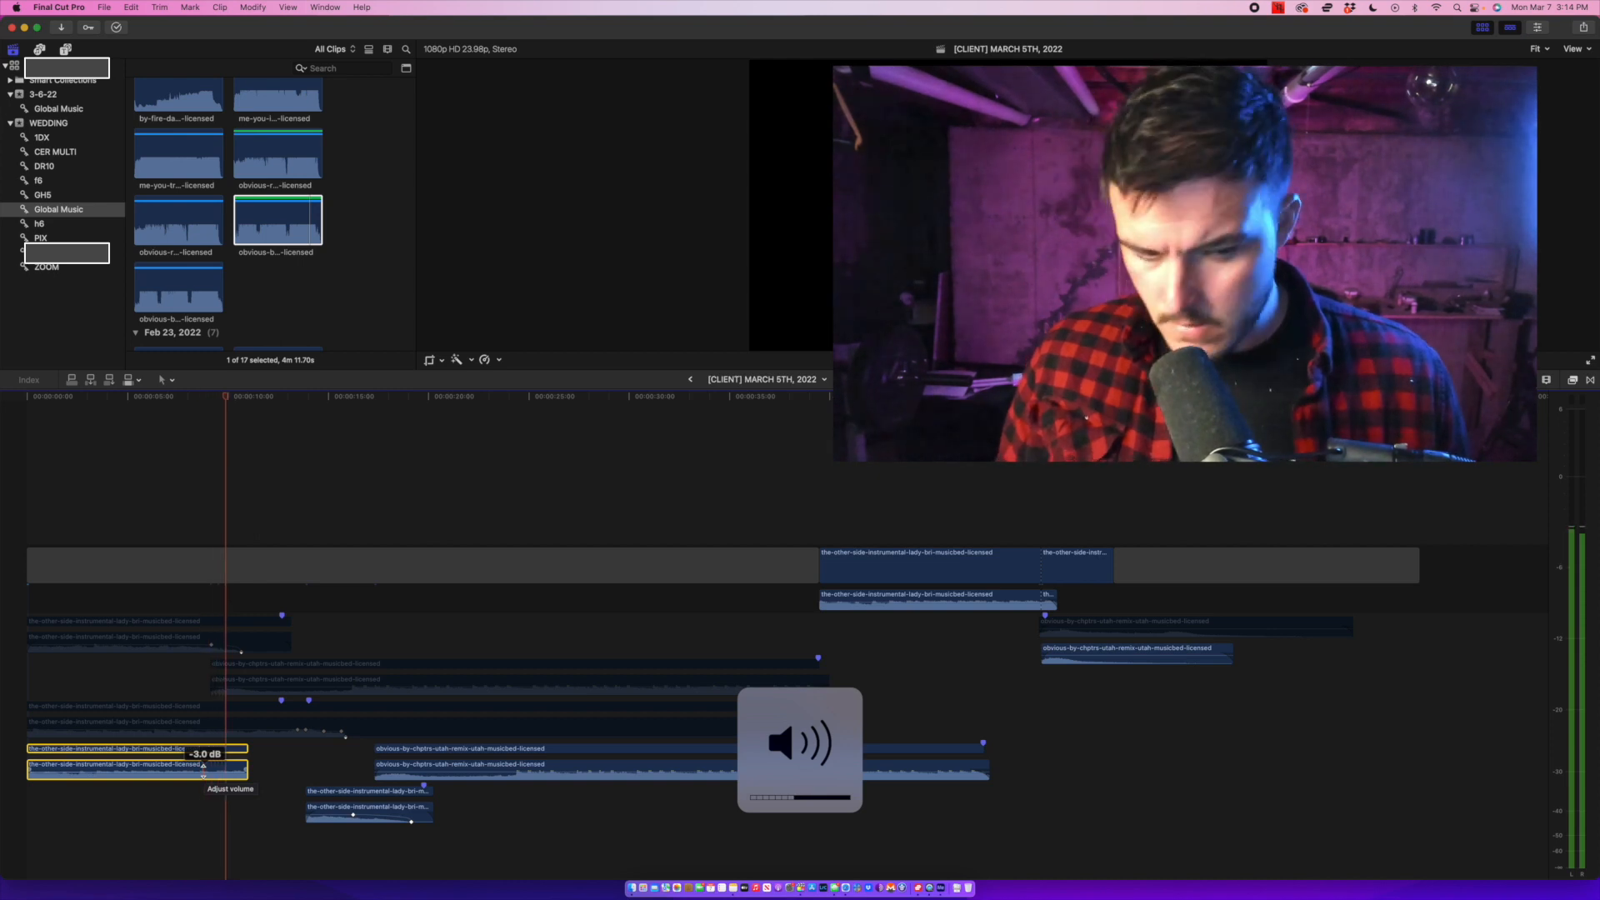
pyautogui.press('space')
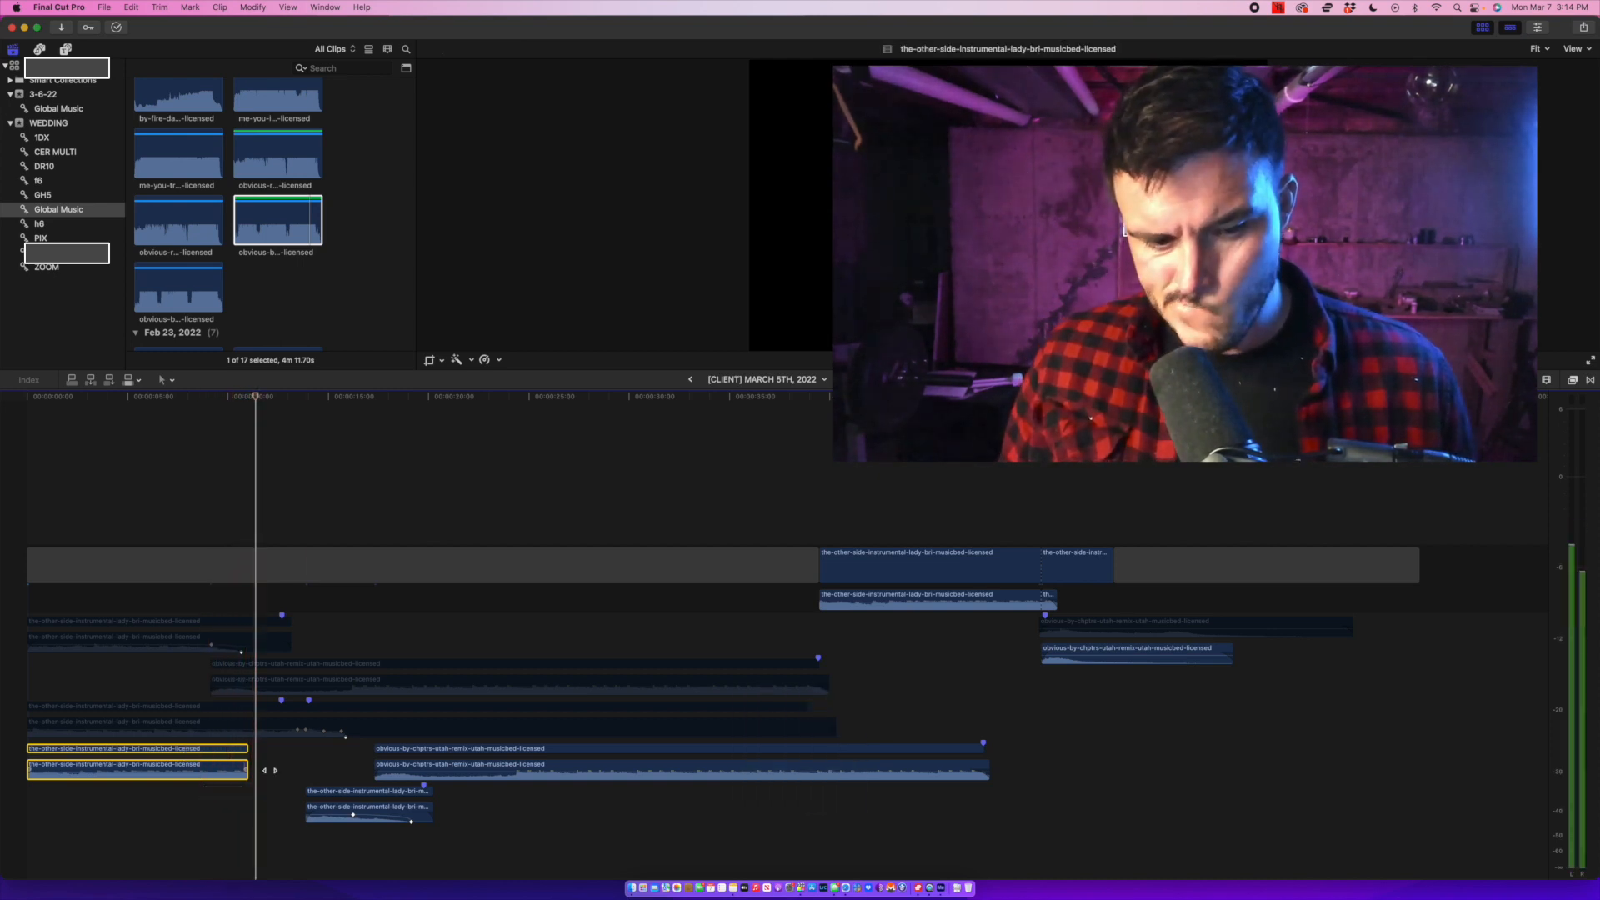
# Slide the short the-other-side clip back to start at about 0:10, overlapping the duplicate's end, and play back the join.
pyautogui.press('space')
pyautogui.moveTo(315, 806); pyautogui.dragTo(251, 807)
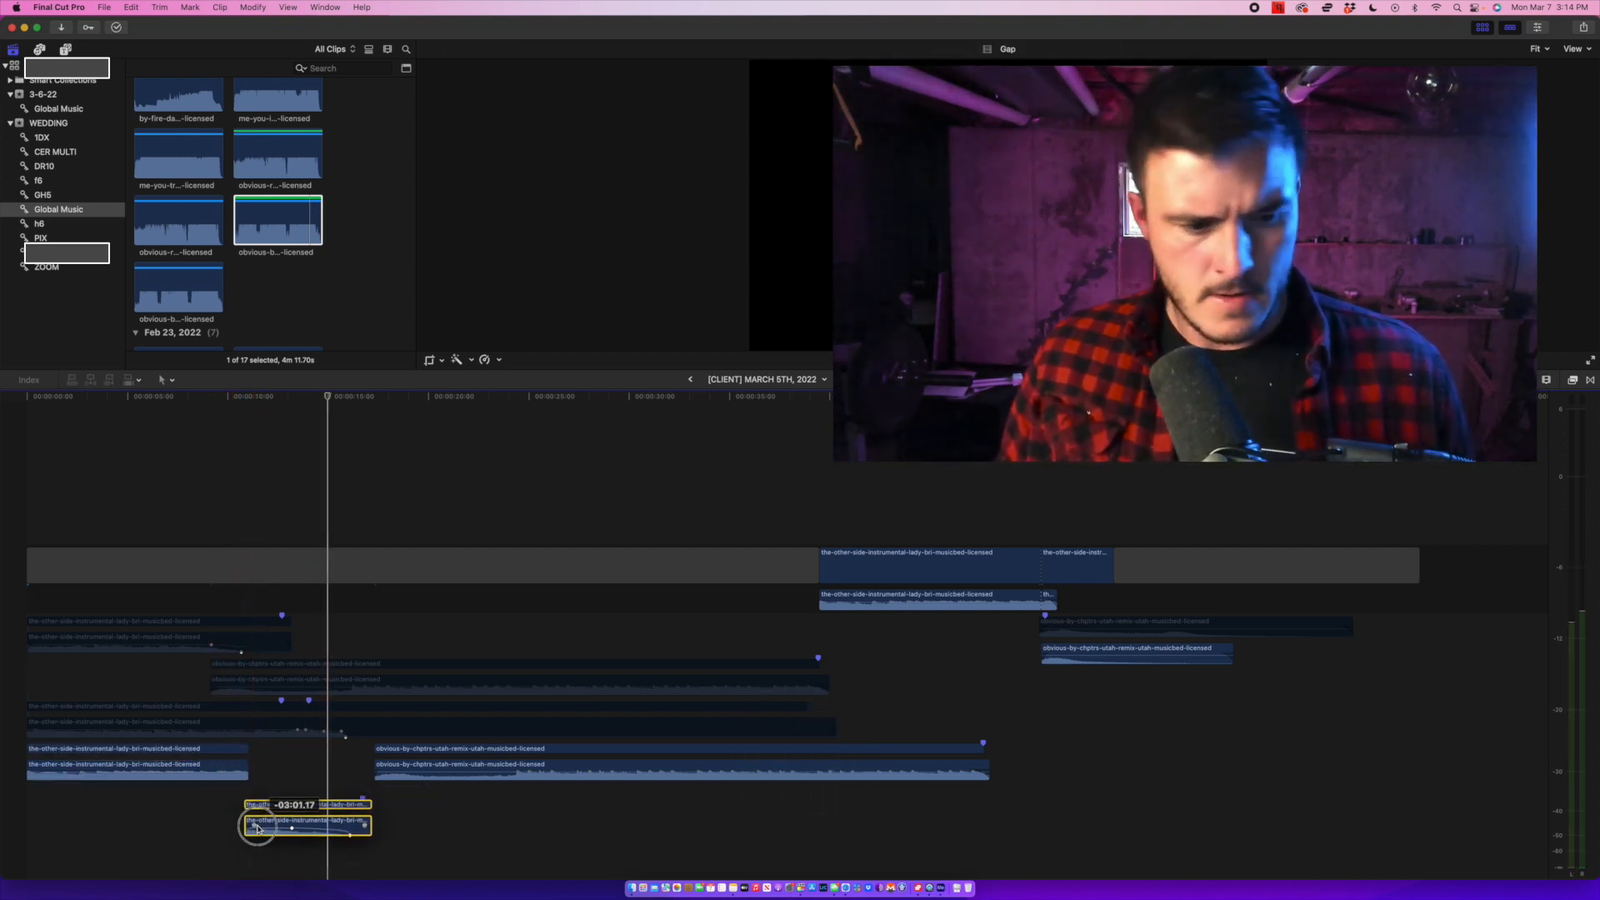
pyautogui.press('space')
pyautogui.press(',')
pyautogui.press(',')
pyautogui.press(',')
pyautogui.press(',')
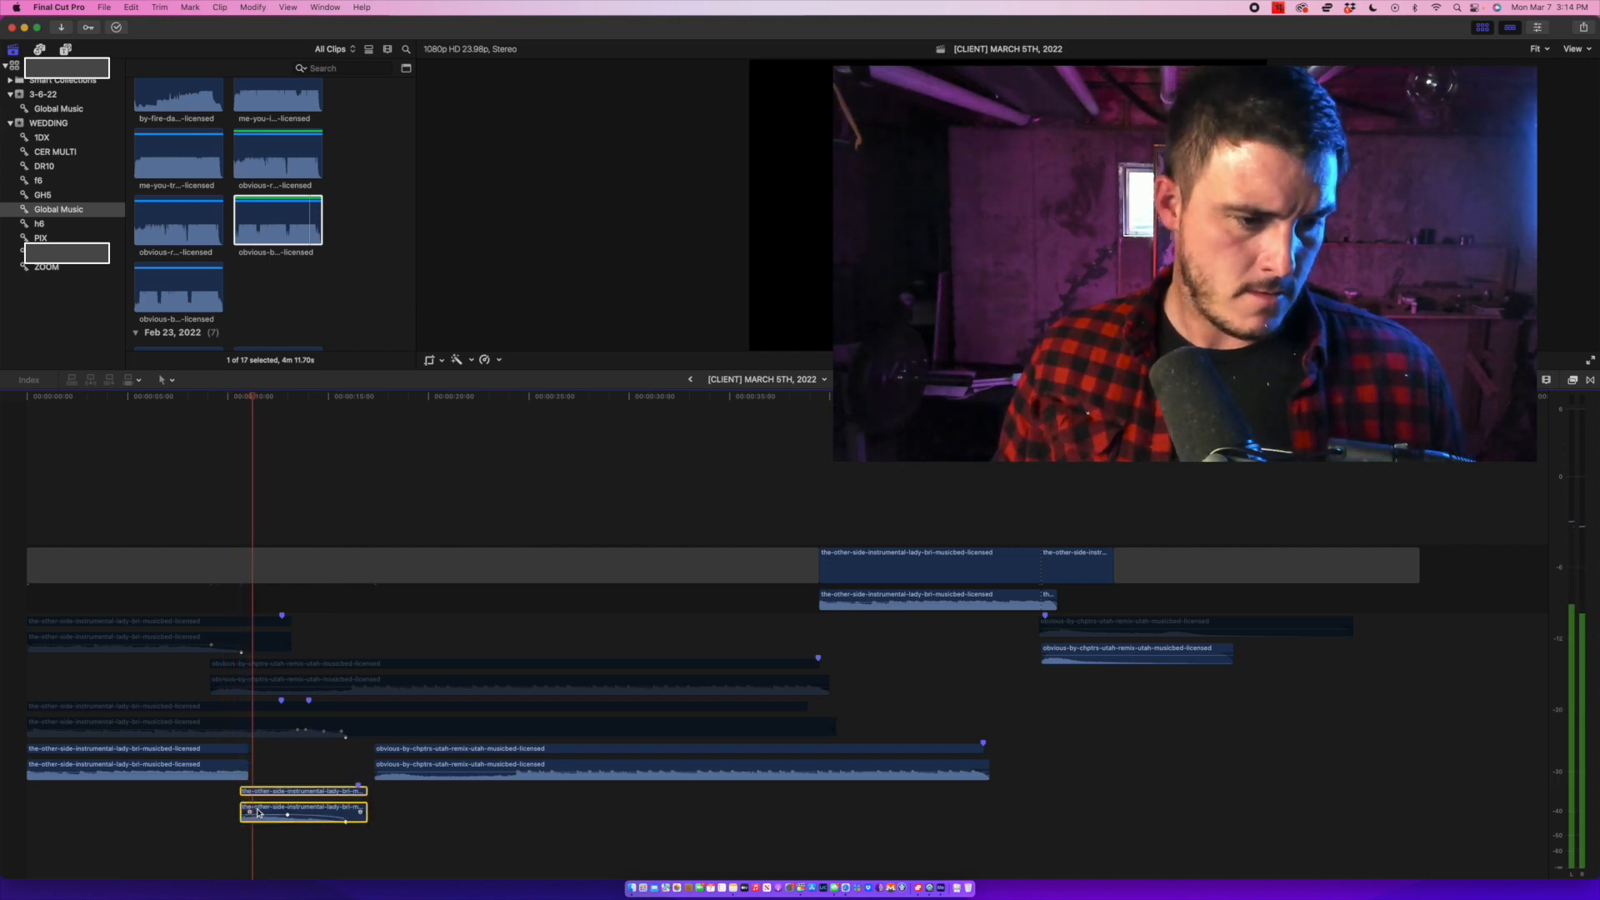
pyautogui.press('space')
pyautogui.moveTo(254, 813); pyautogui.dragTo(250, 813)
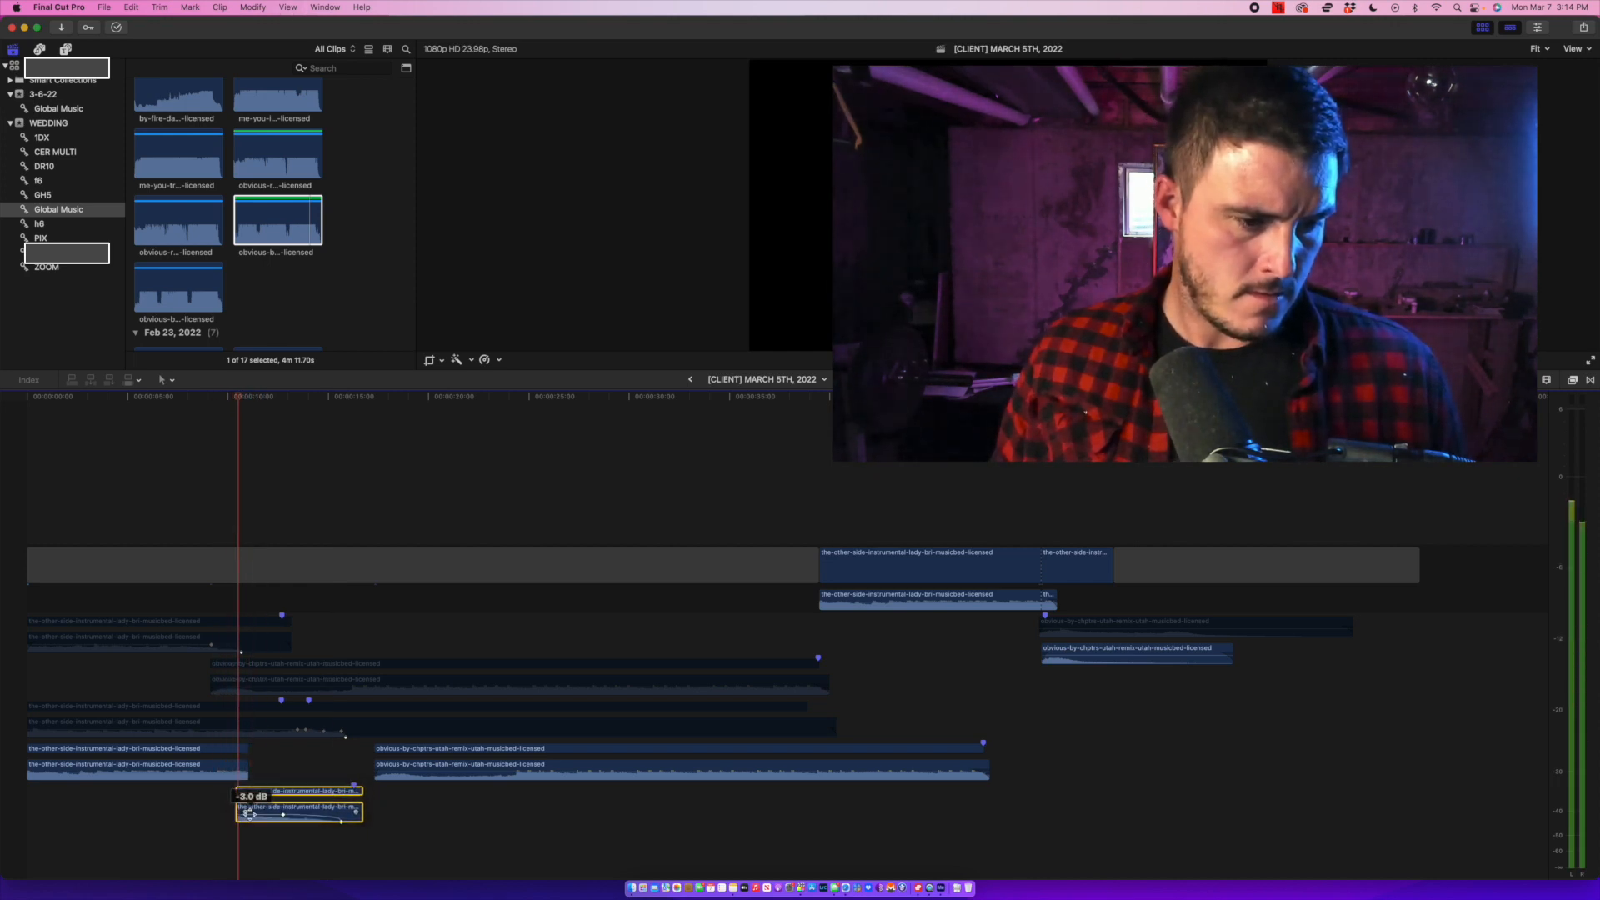
pyautogui.moveTo(246, 770); pyautogui.dragTo(243, 771)
pyautogui.press('space')
pyautogui.press('space')
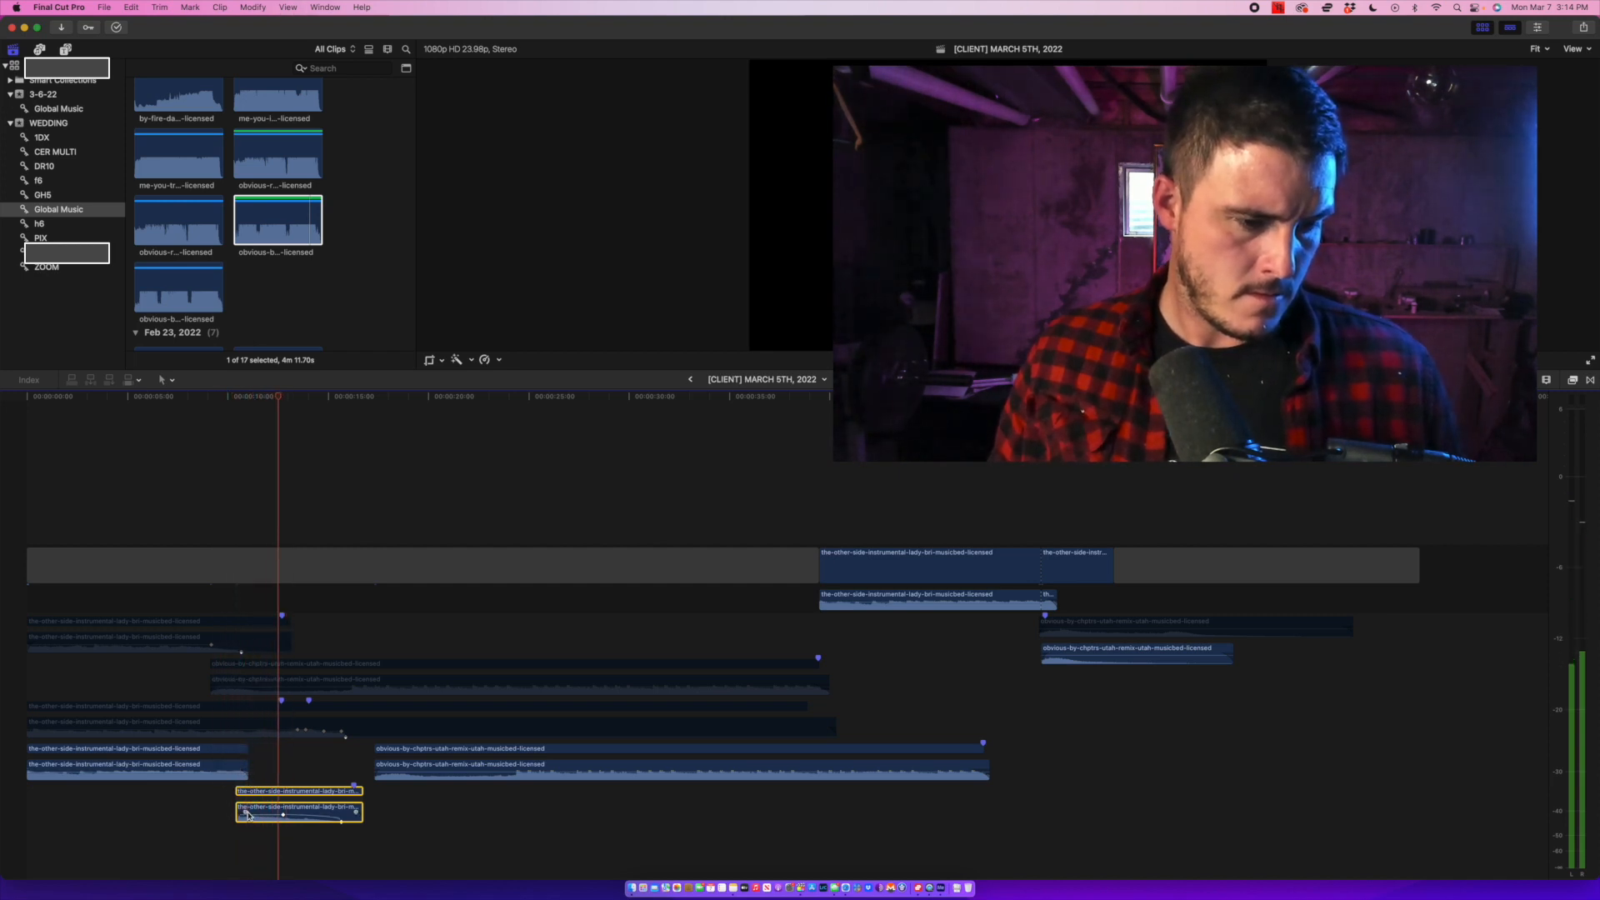
# Play back the opening from the start and replay around 0:14 to 0:18 to judge where obvious-by-chptrs should enter.
pyautogui.press('super+a')
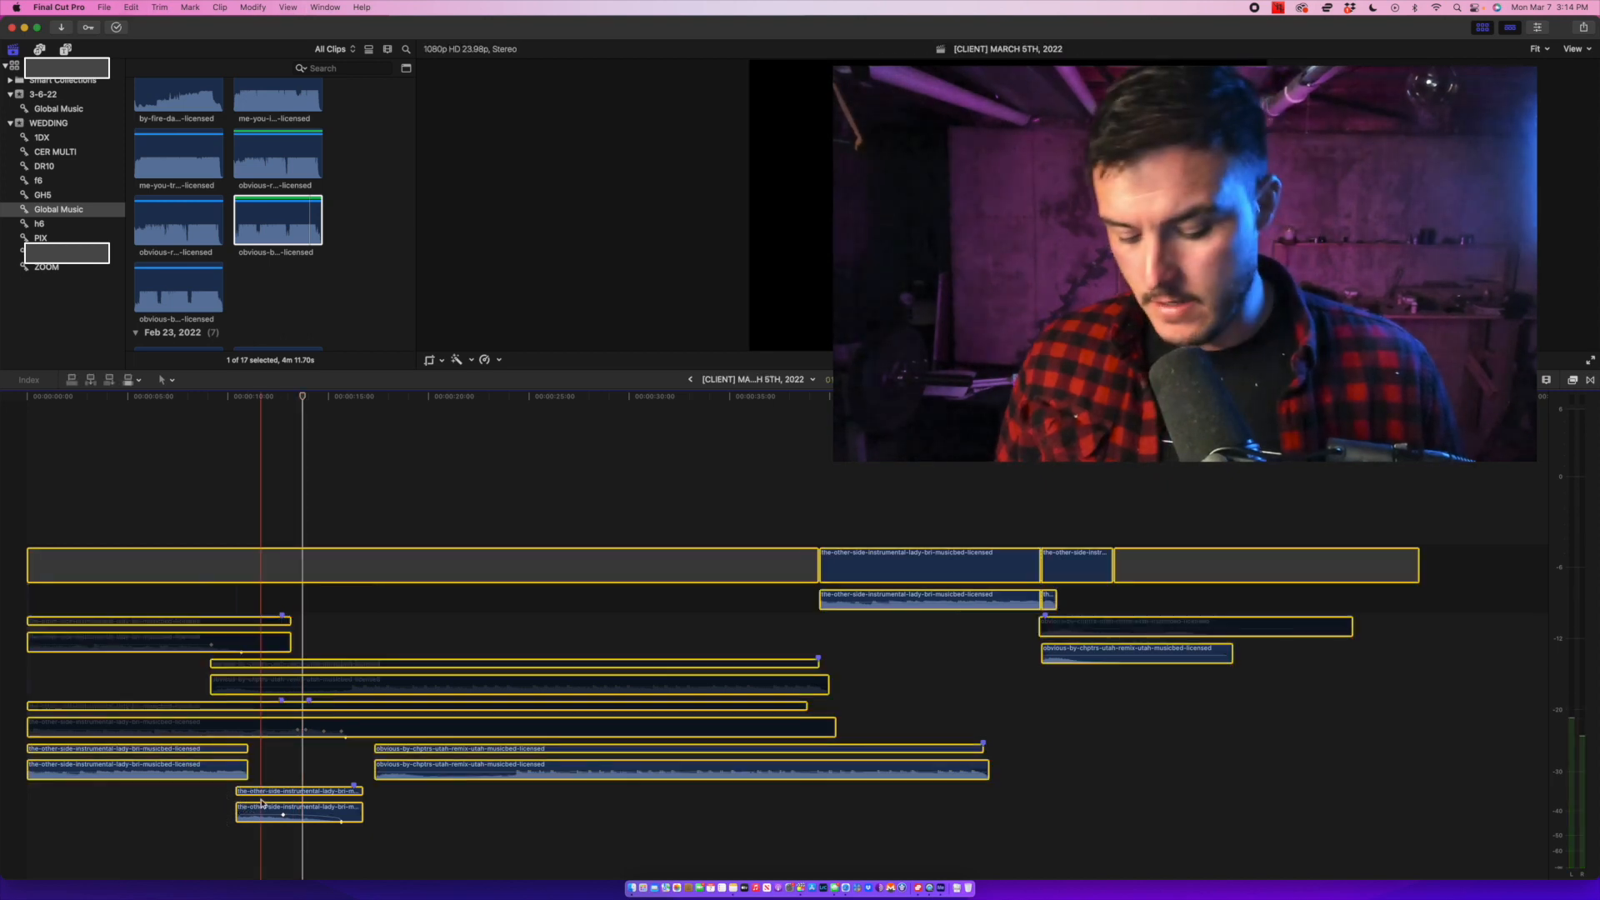
pyautogui.press('Home')
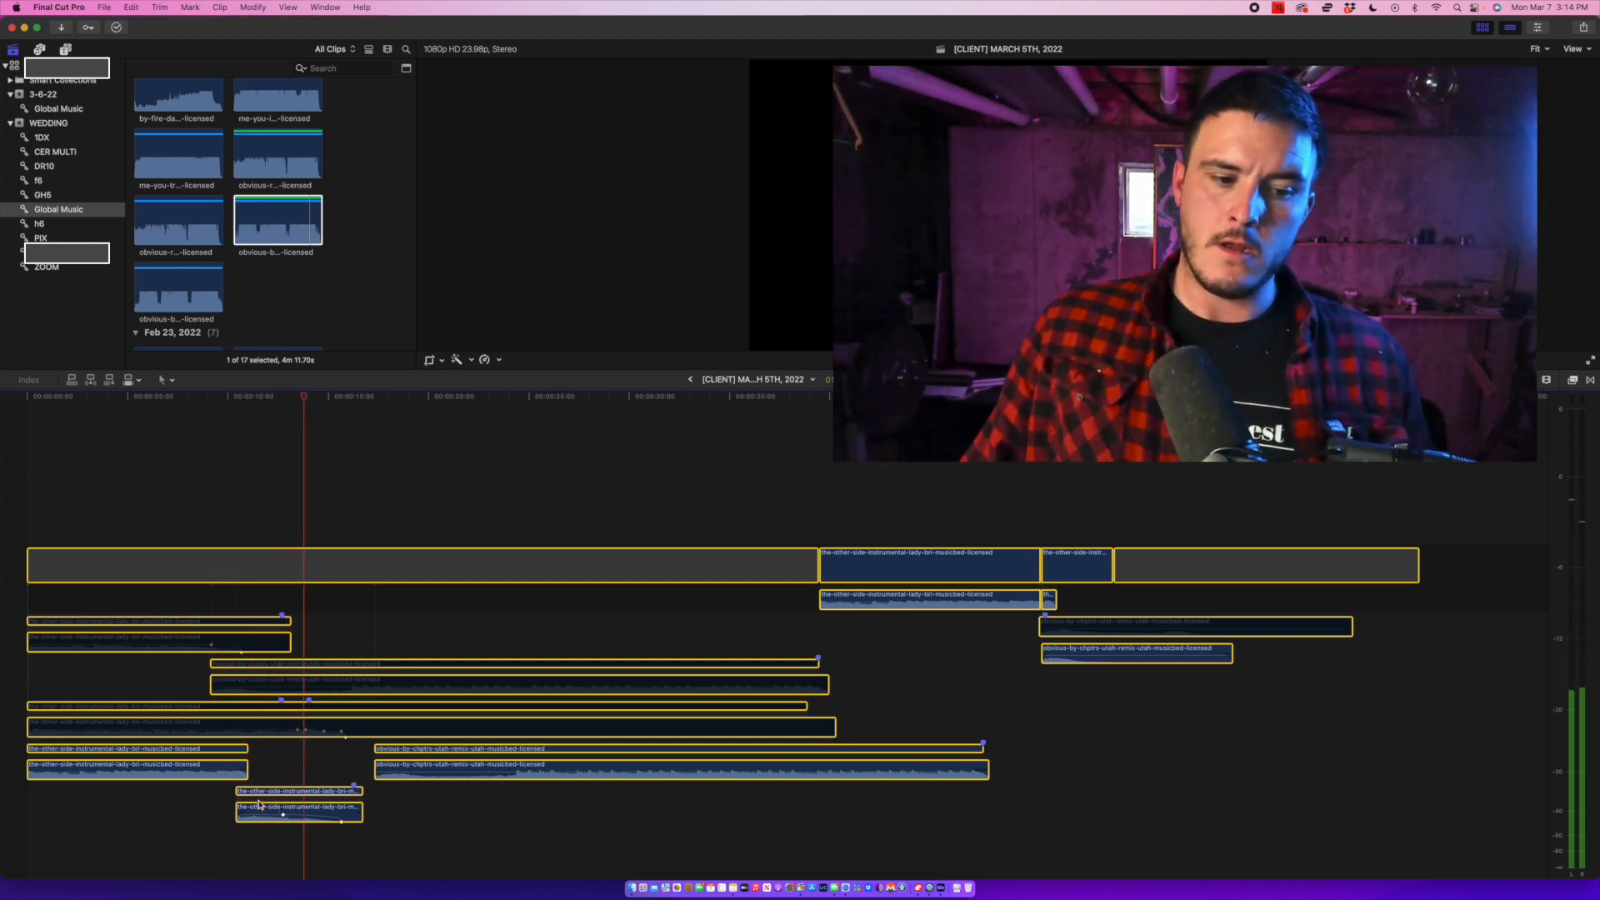
pyautogui.press('space')
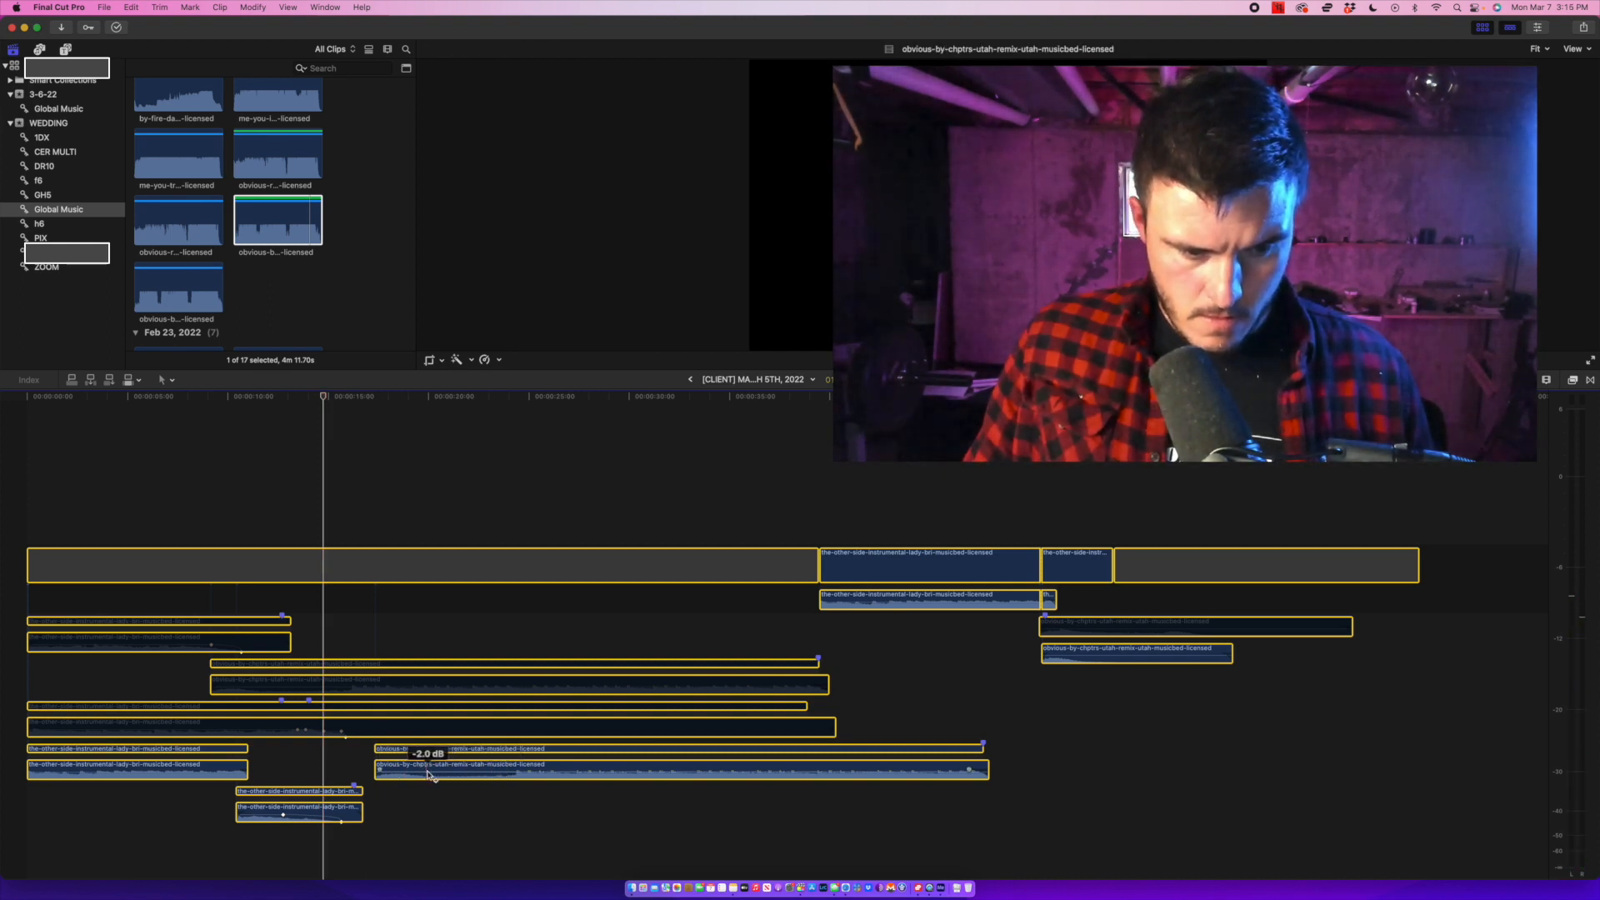
pyautogui.click(386, 825)
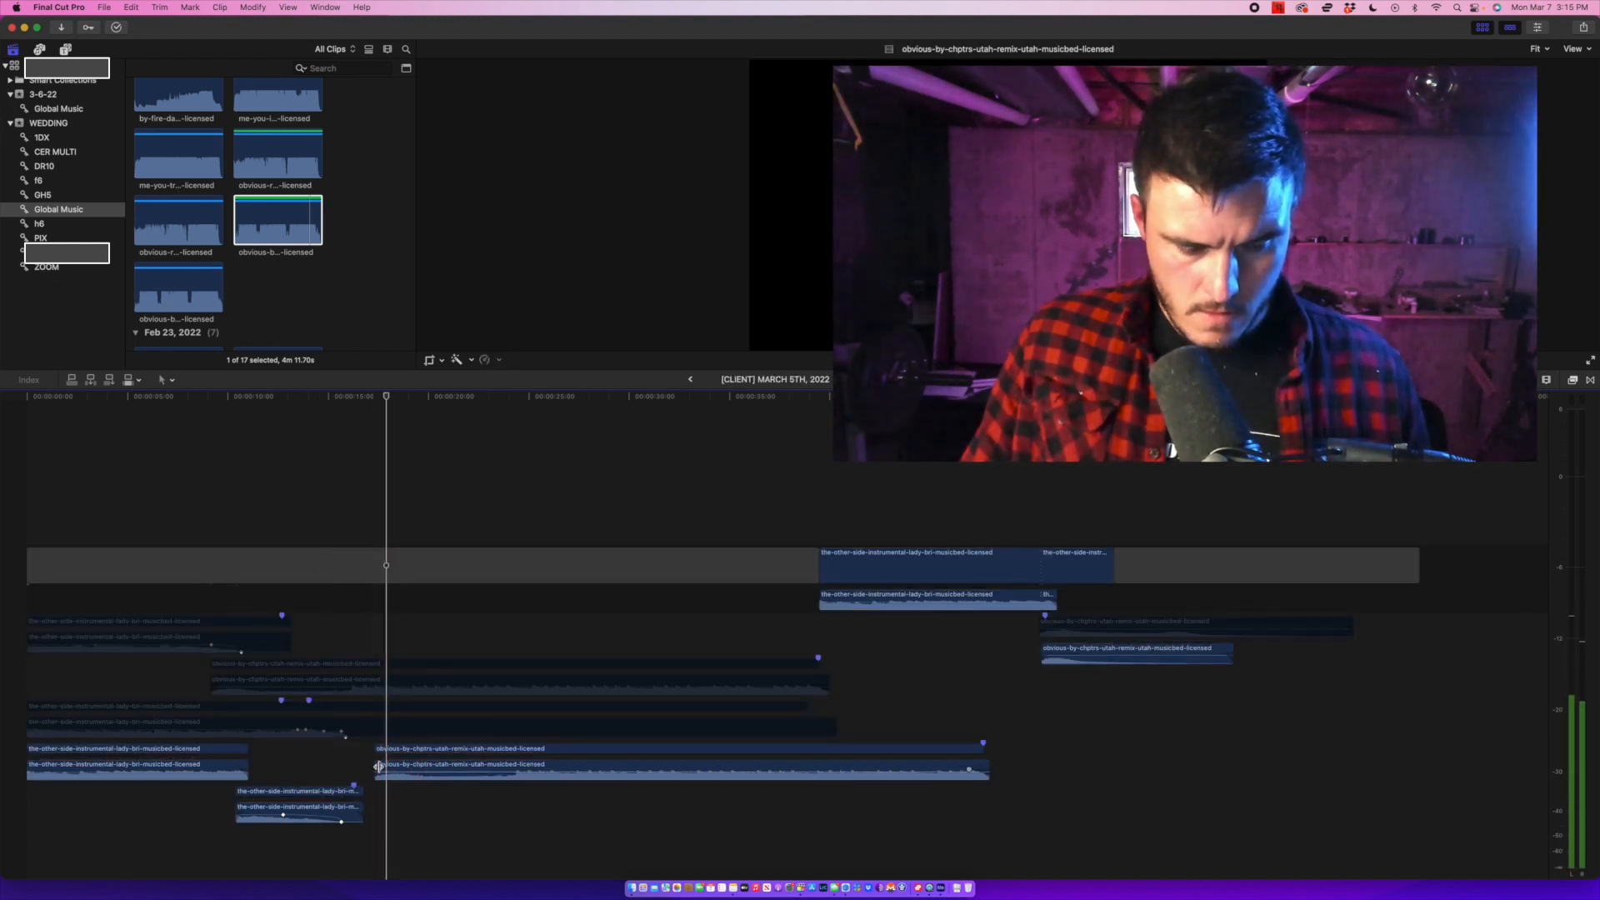
pyautogui.press('space')
pyautogui.press('space')
pyautogui.press('space')
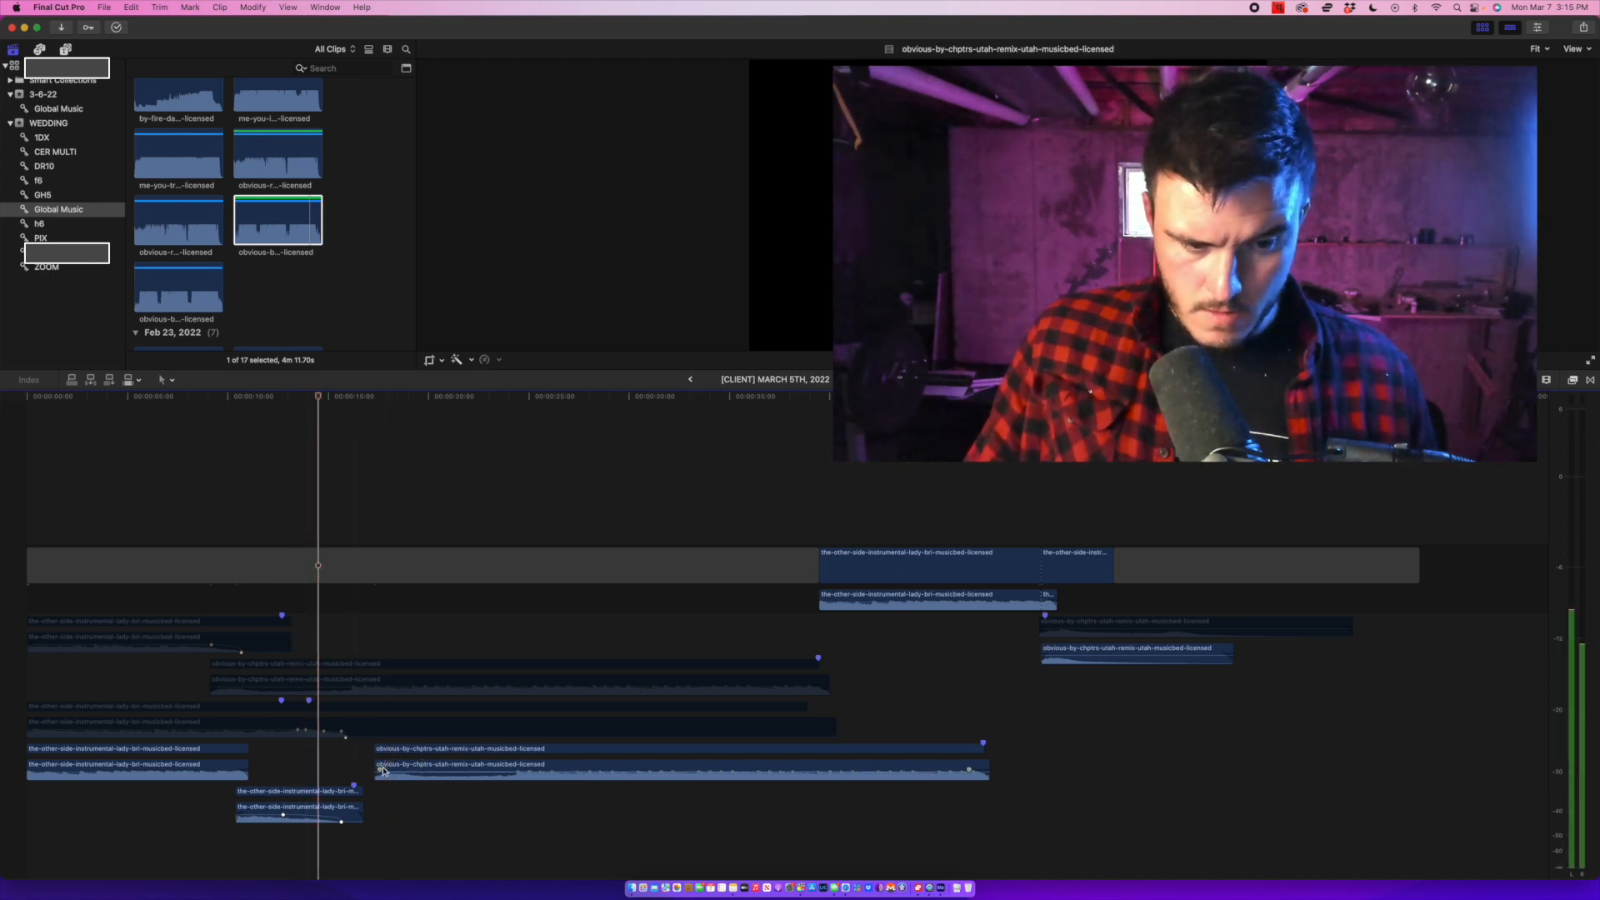
pyautogui.press('space')
pyautogui.press('space')
pyautogui.press('space')
# Undo the trim on the obvious-by-chptrs clip's audio end, collapse its expanded audio, and play back its start.
pyautogui.hotkey('alt', ']')
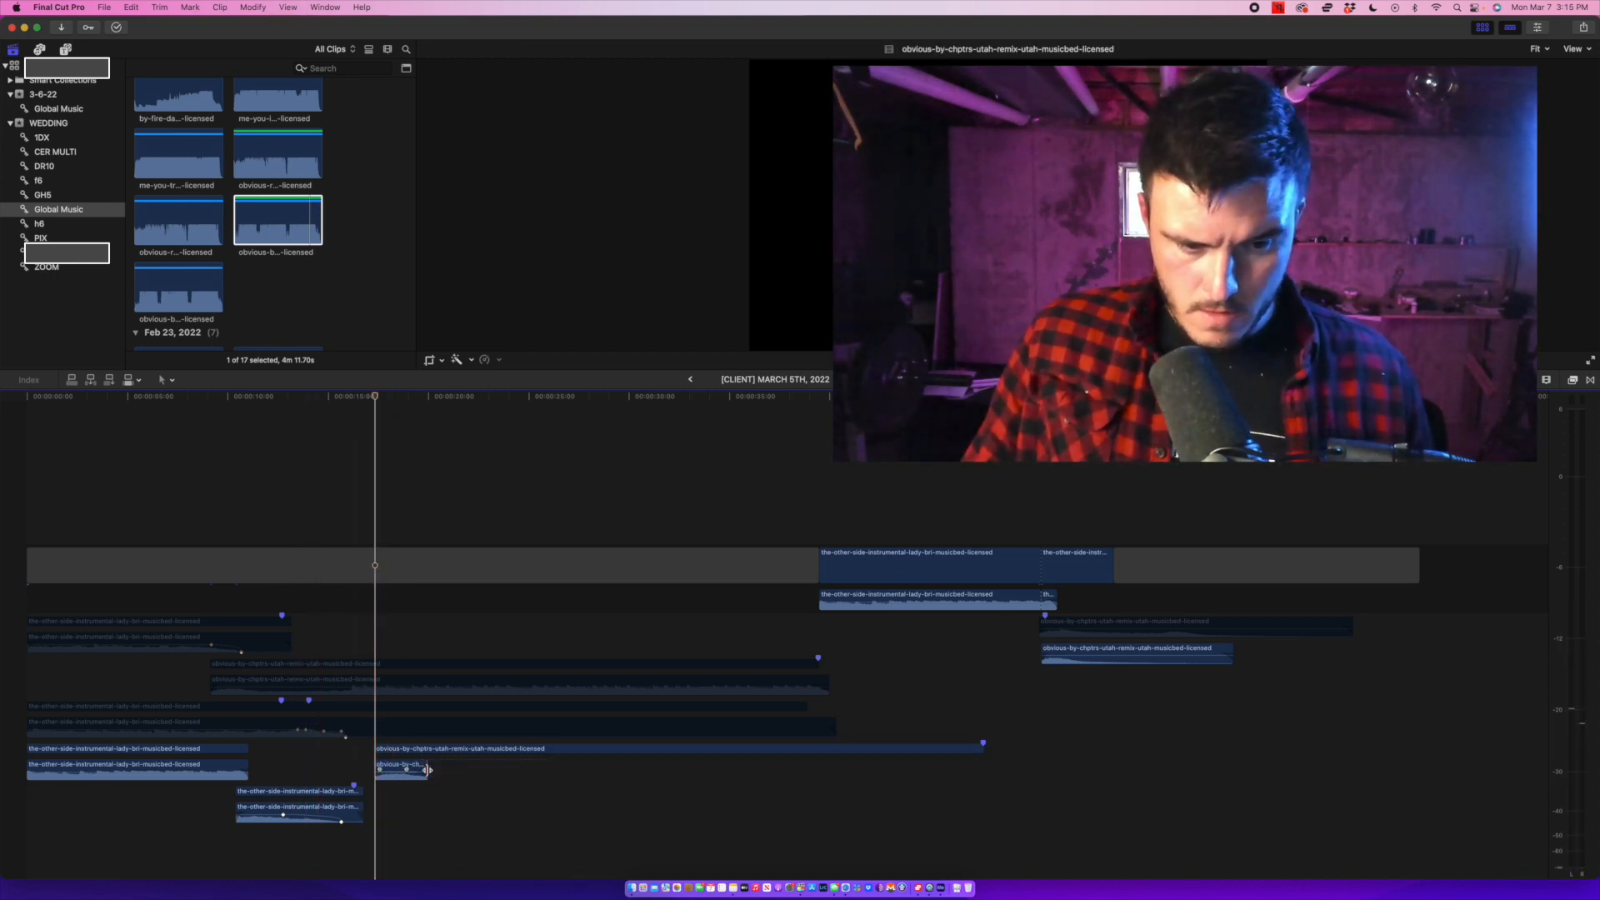
pyautogui.press('super+z')
pyautogui.doubleClick(427, 772)
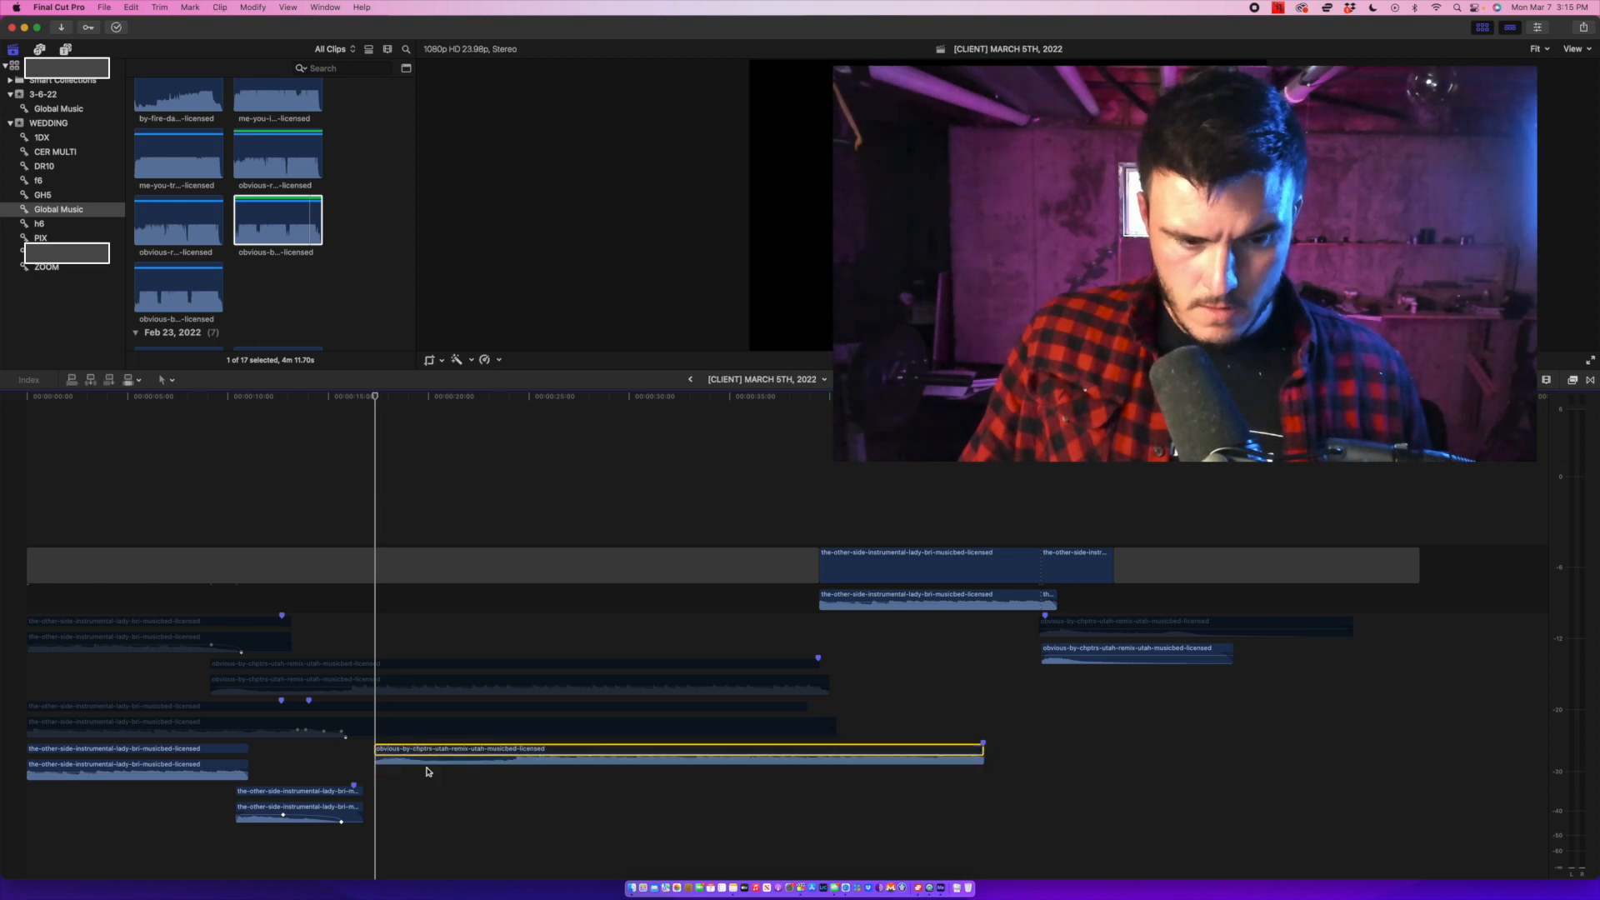
pyautogui.press('space')
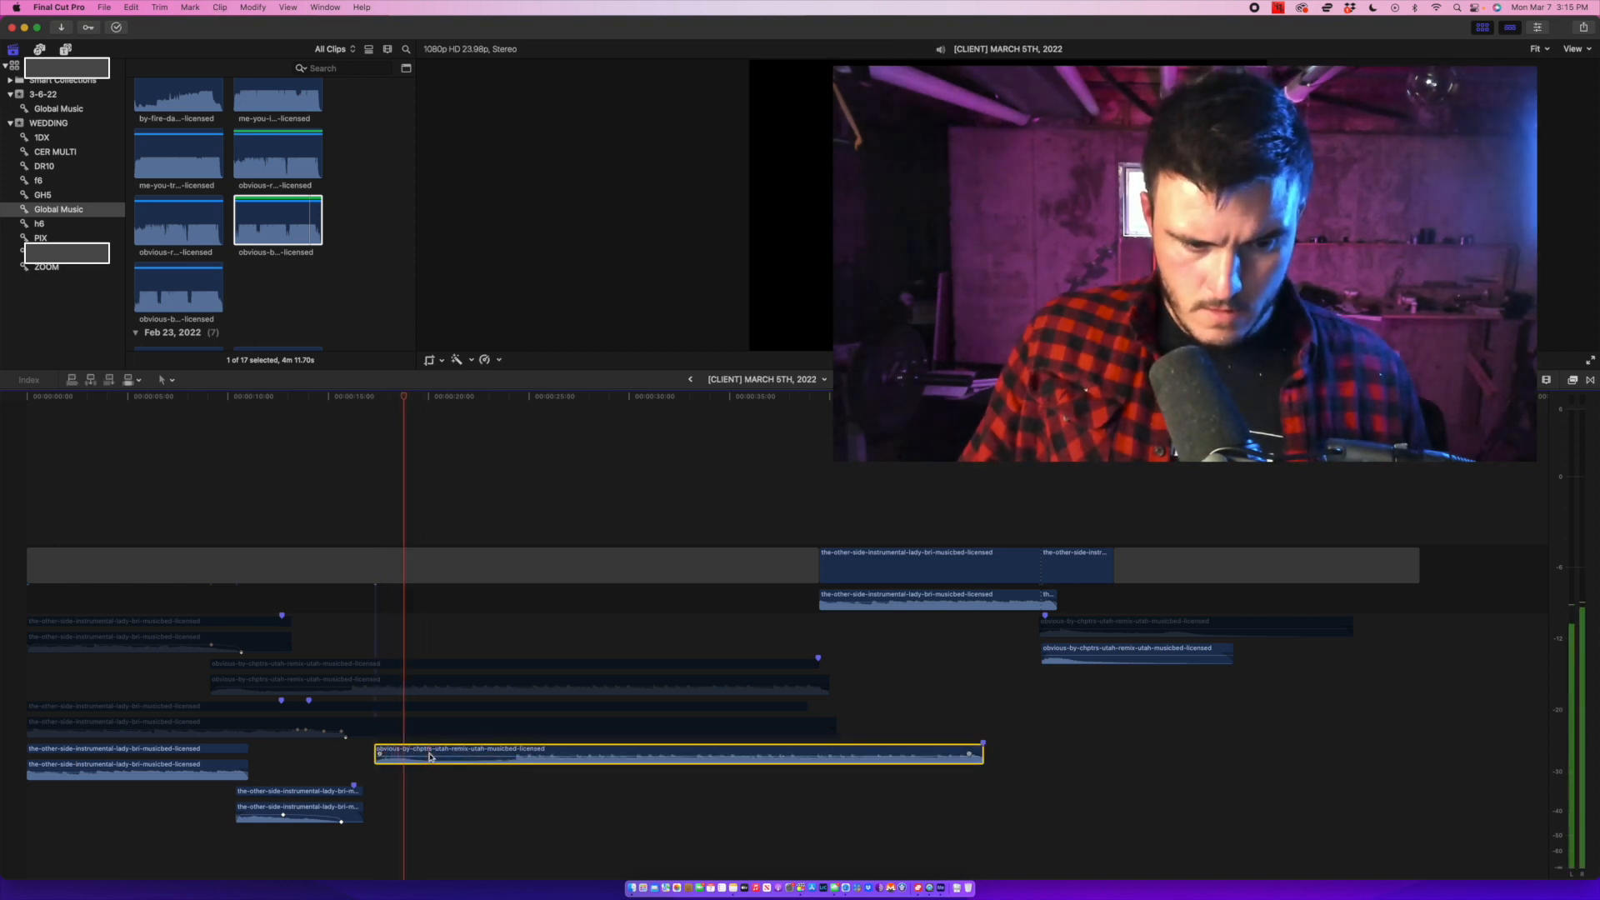
# Trim the start of the obvious-by-chptrs clip, move it to the lowest lane starting at about 0:14, and adjust its fade-in.
pyautogui.moveTo(425, 755); pyautogui.dragTo(365, 840)
pyautogui.press('space')
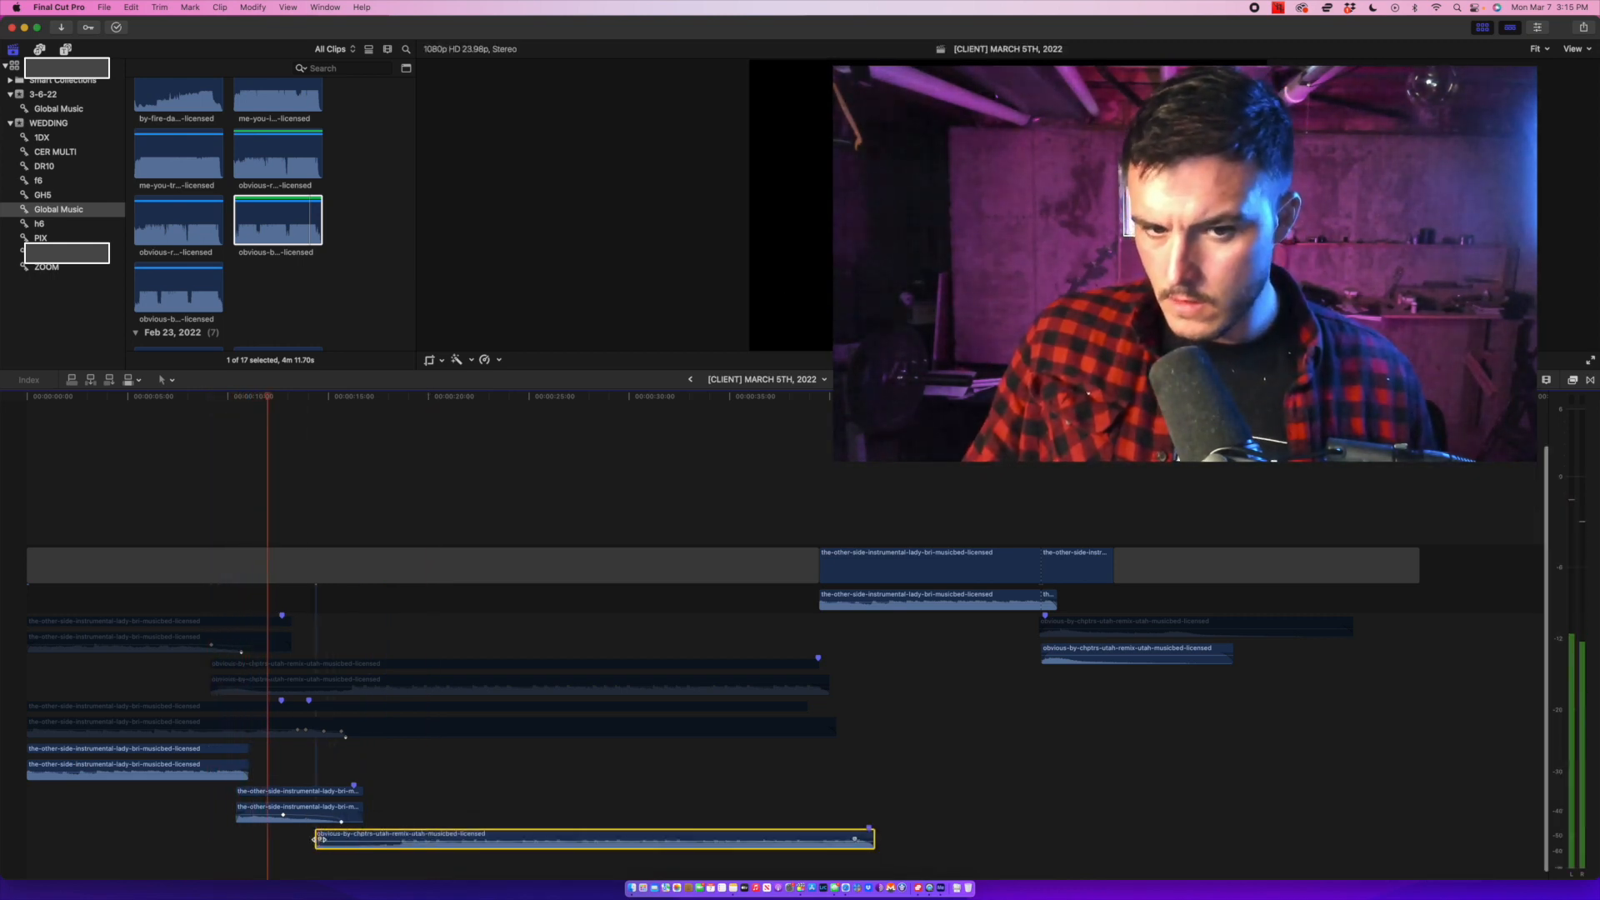
pyautogui.moveTo(321, 837); pyautogui.dragTo(336, 838)
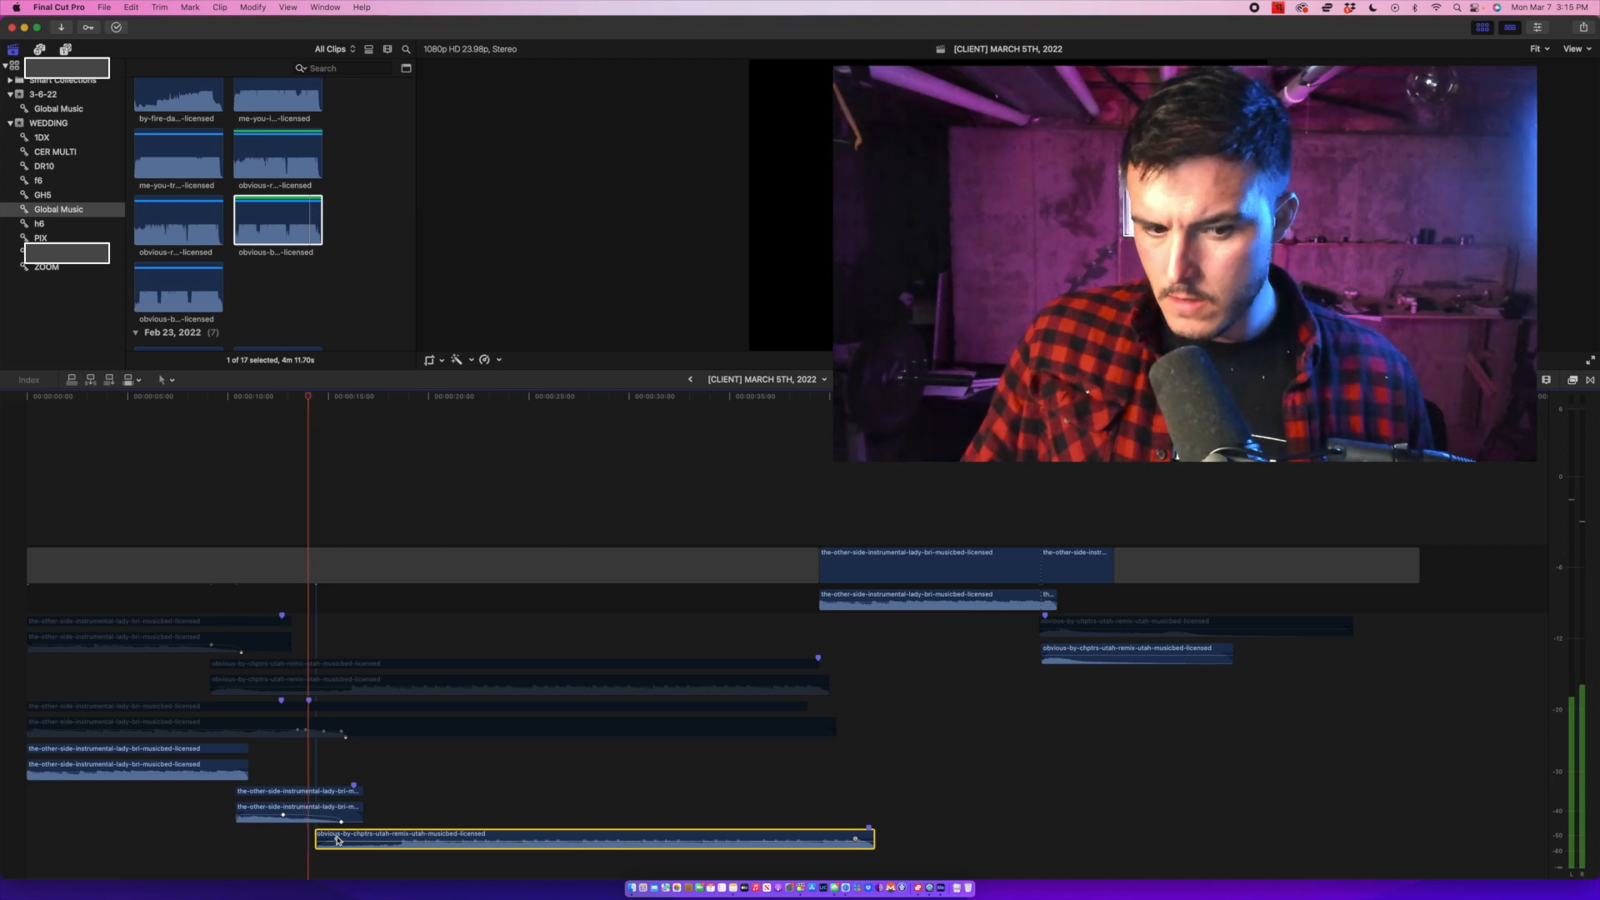
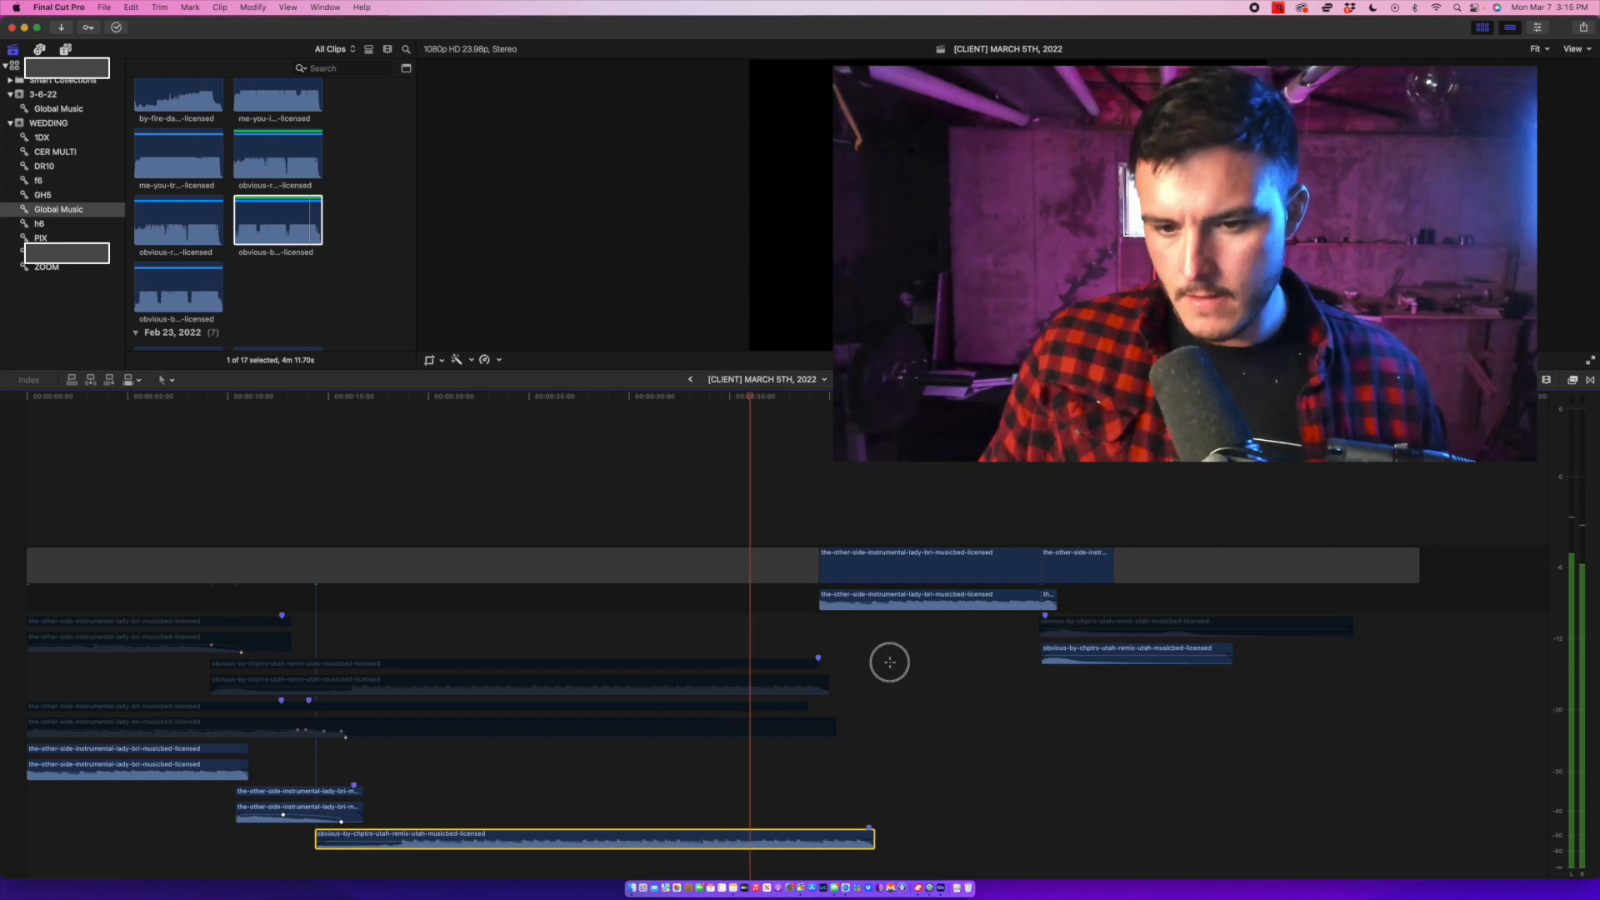
# Disable the first the-other-side clip in the primary storyline.
pyautogui.moveTo(890, 664); pyautogui.dragTo(1032, 507)
pyautogui.press('v')
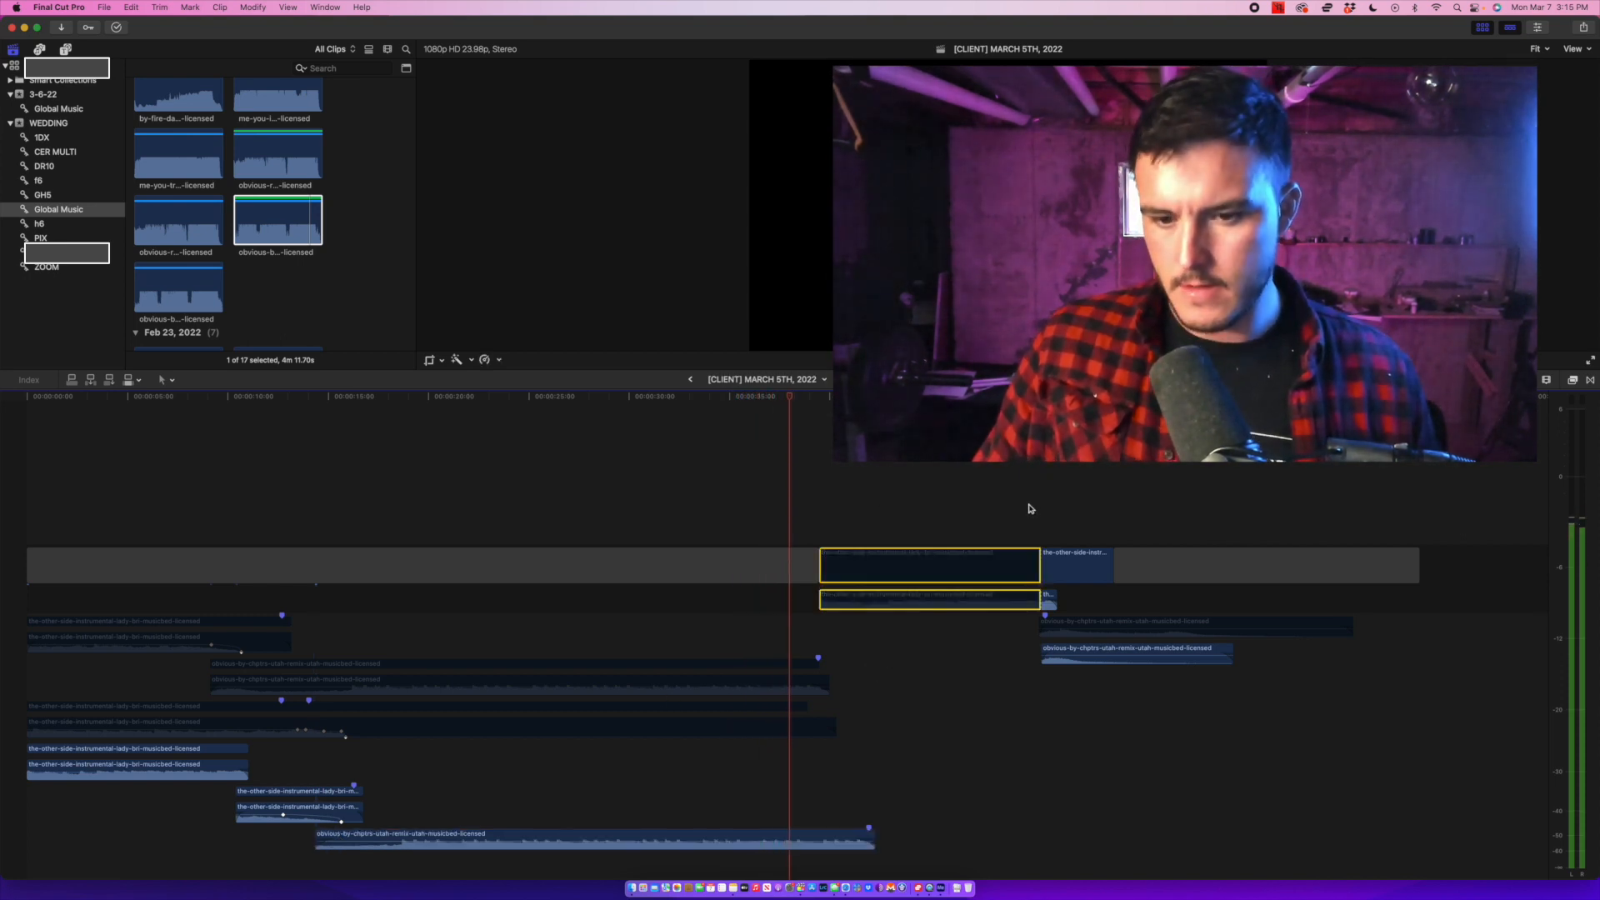
# Delete the disabled first the-other-side clip from the primary storyline and lengthen the preceding gap so the remaining clips start at about 0:42.
pyautogui.press('Delete')
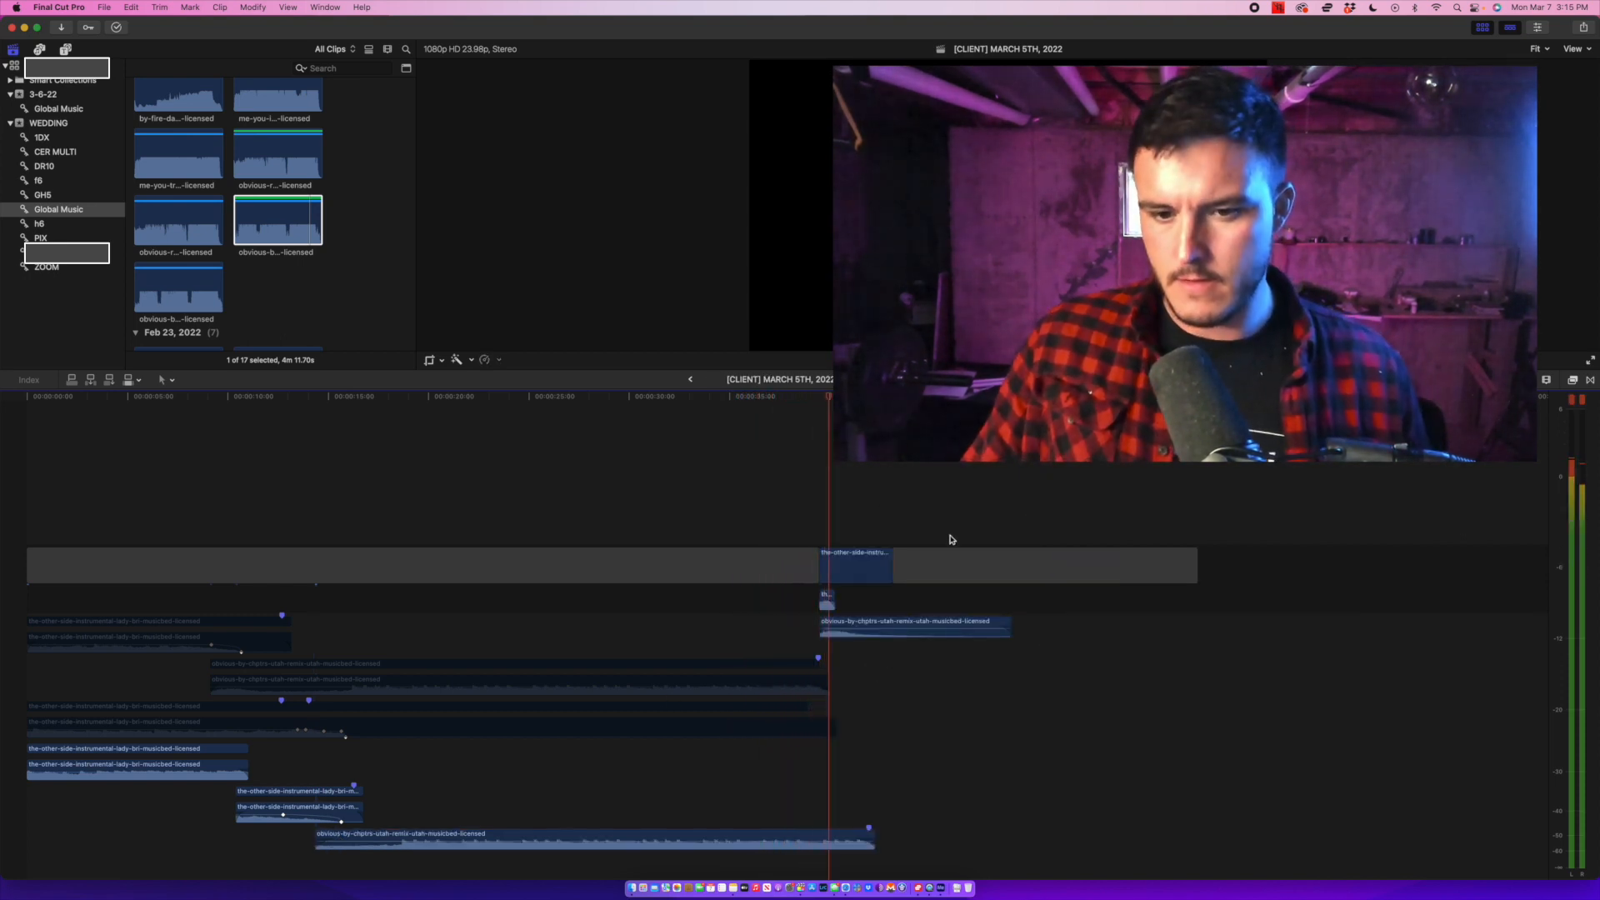
pyautogui.moveTo(813, 555); pyautogui.dragTo(865, 557)
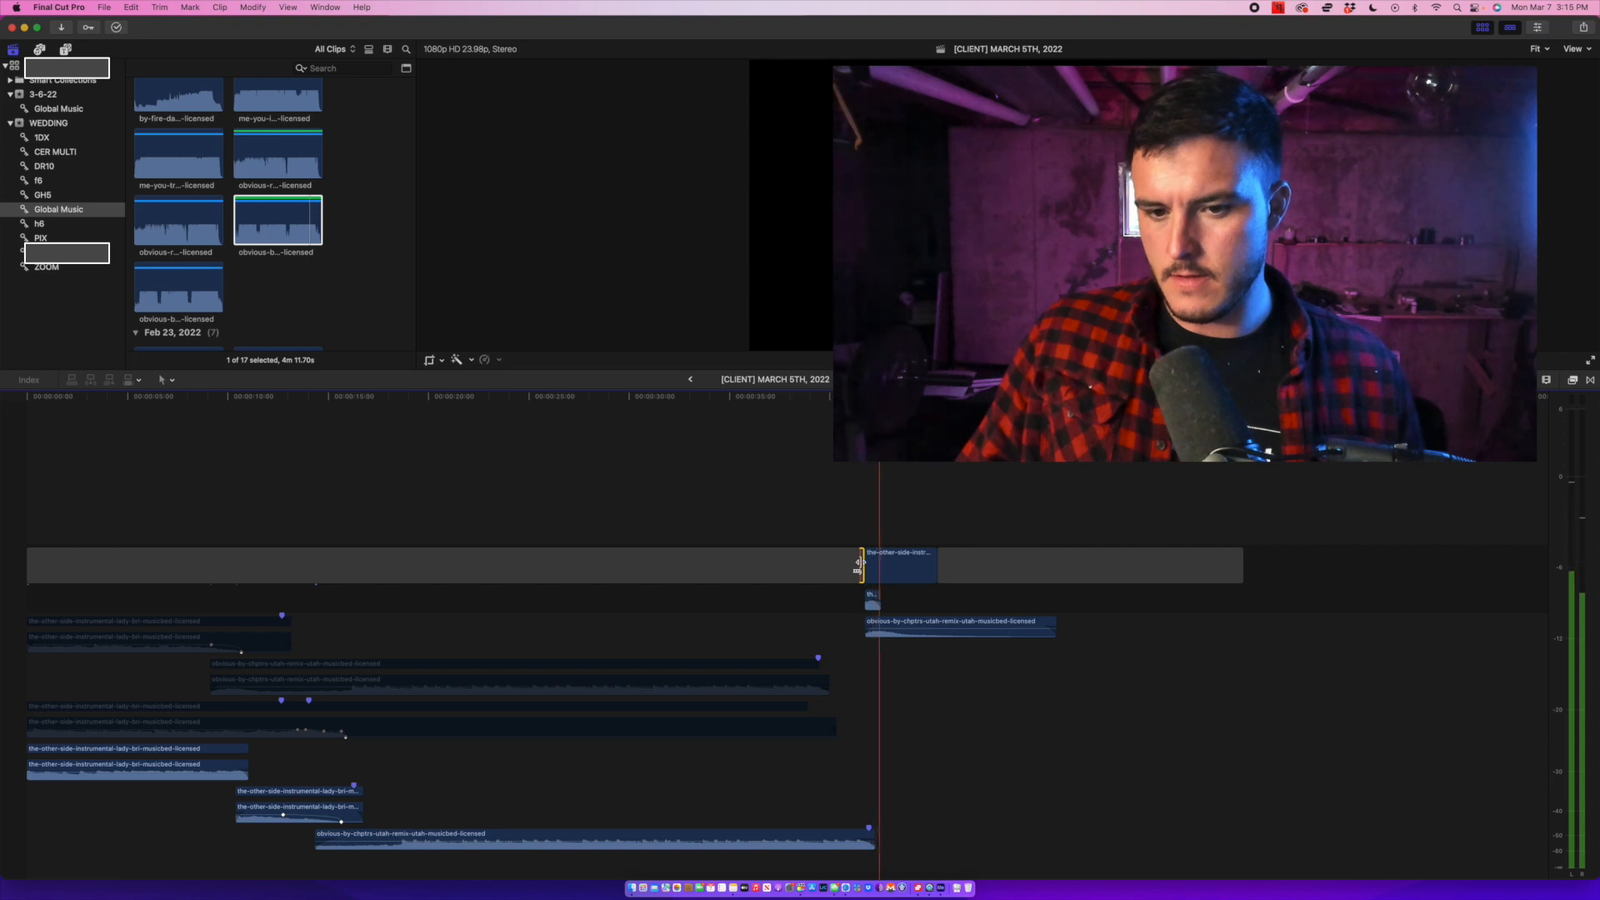
# Disable the remaining the-other-side clip in the primary storyline and play back the end of the lowest obvious-by-chptrs clip.
pyautogui.click(872, 601)
pyautogui.keyDown('super'); pyautogui.click(870, 573); pyautogui.keyUp('super')
pyautogui.press('v')
pyautogui.press('space')
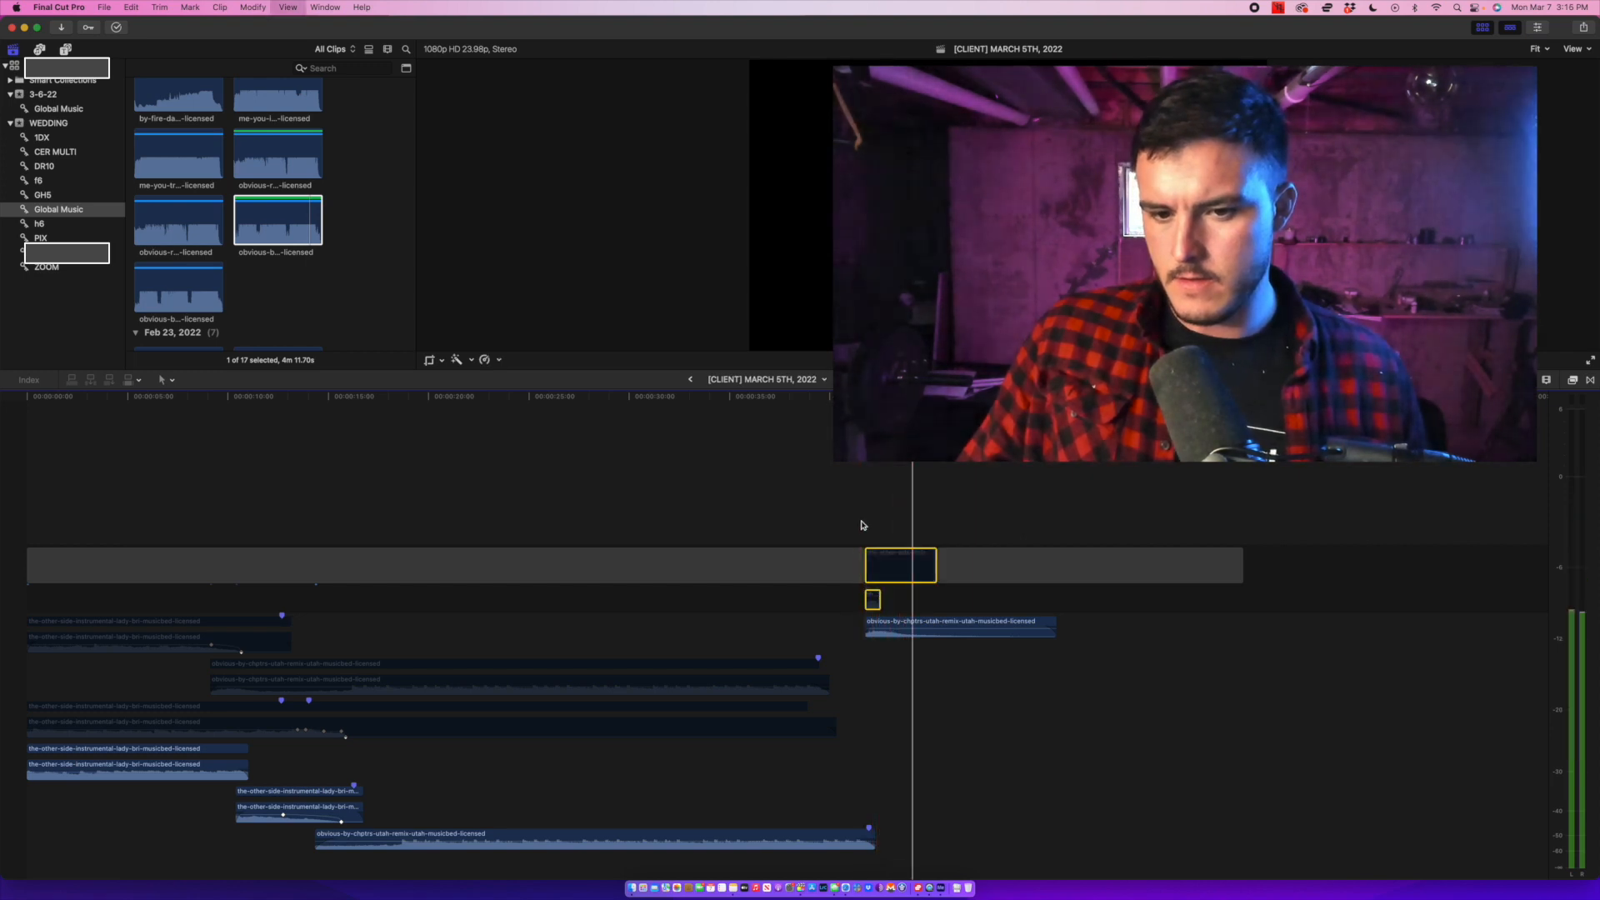
pyautogui.press('space')
pyautogui.press('space')
pyautogui.press('space')
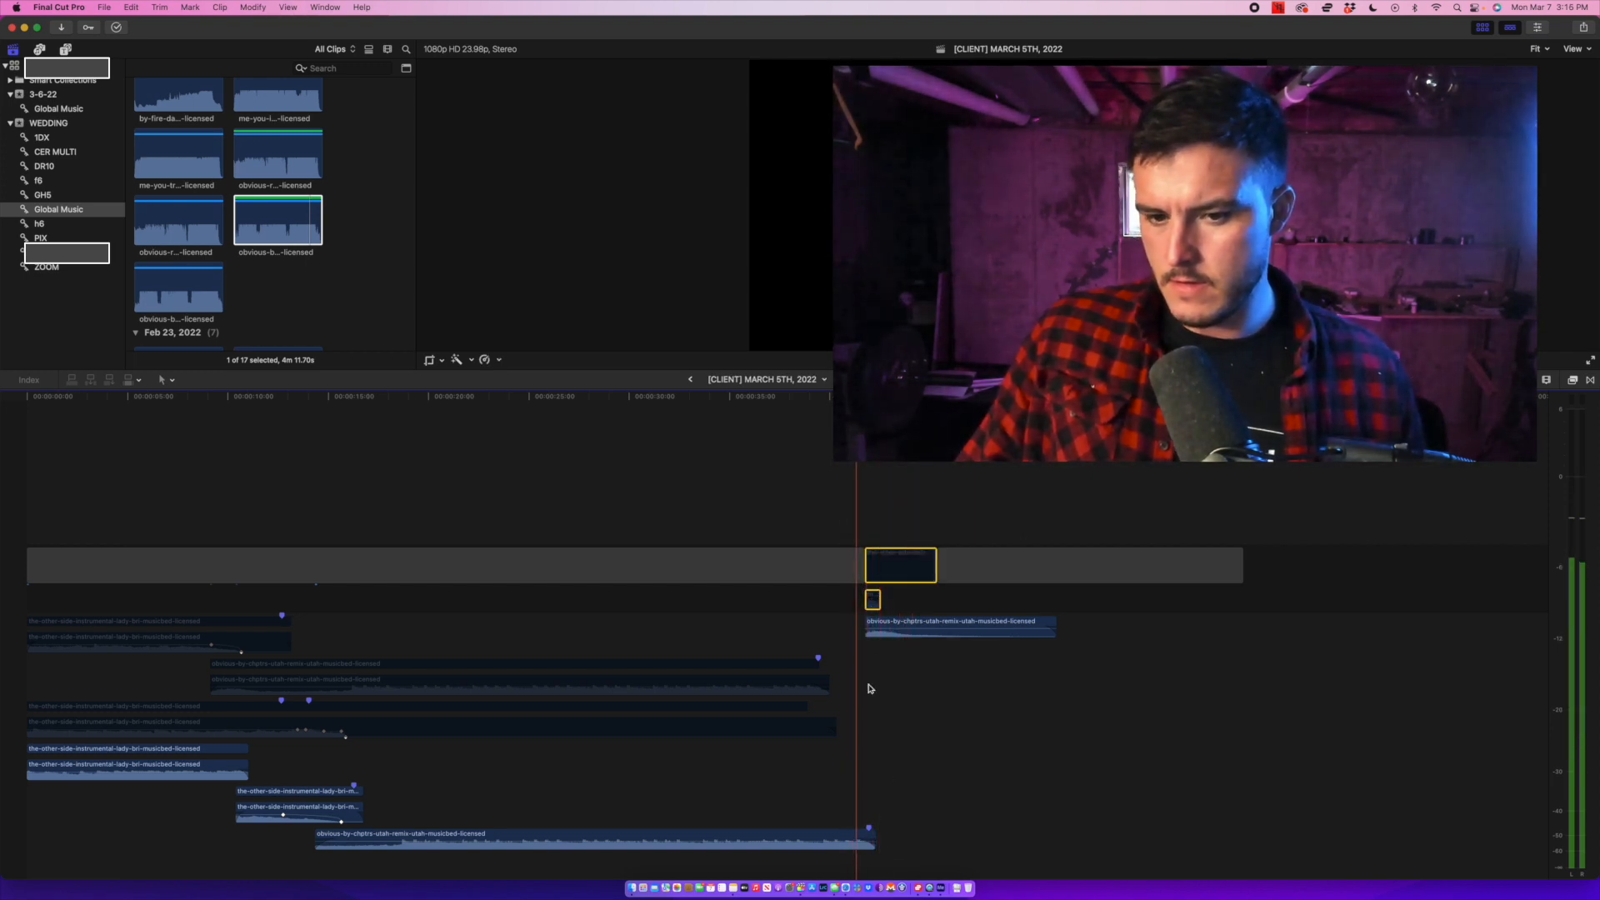
# Extend the end of the lowest obvious-by-chptrs clip to about 0:43 and play back the overlap with the ending.
pyautogui.moveTo(874, 837)
pyautogui.mouseDown()
pyautogui.moveTo(900, 836)
pyautogui.moveTo(885, 837)
pyautogui.mouseUp()
pyautogui.press('space')
pyautogui.press('space')
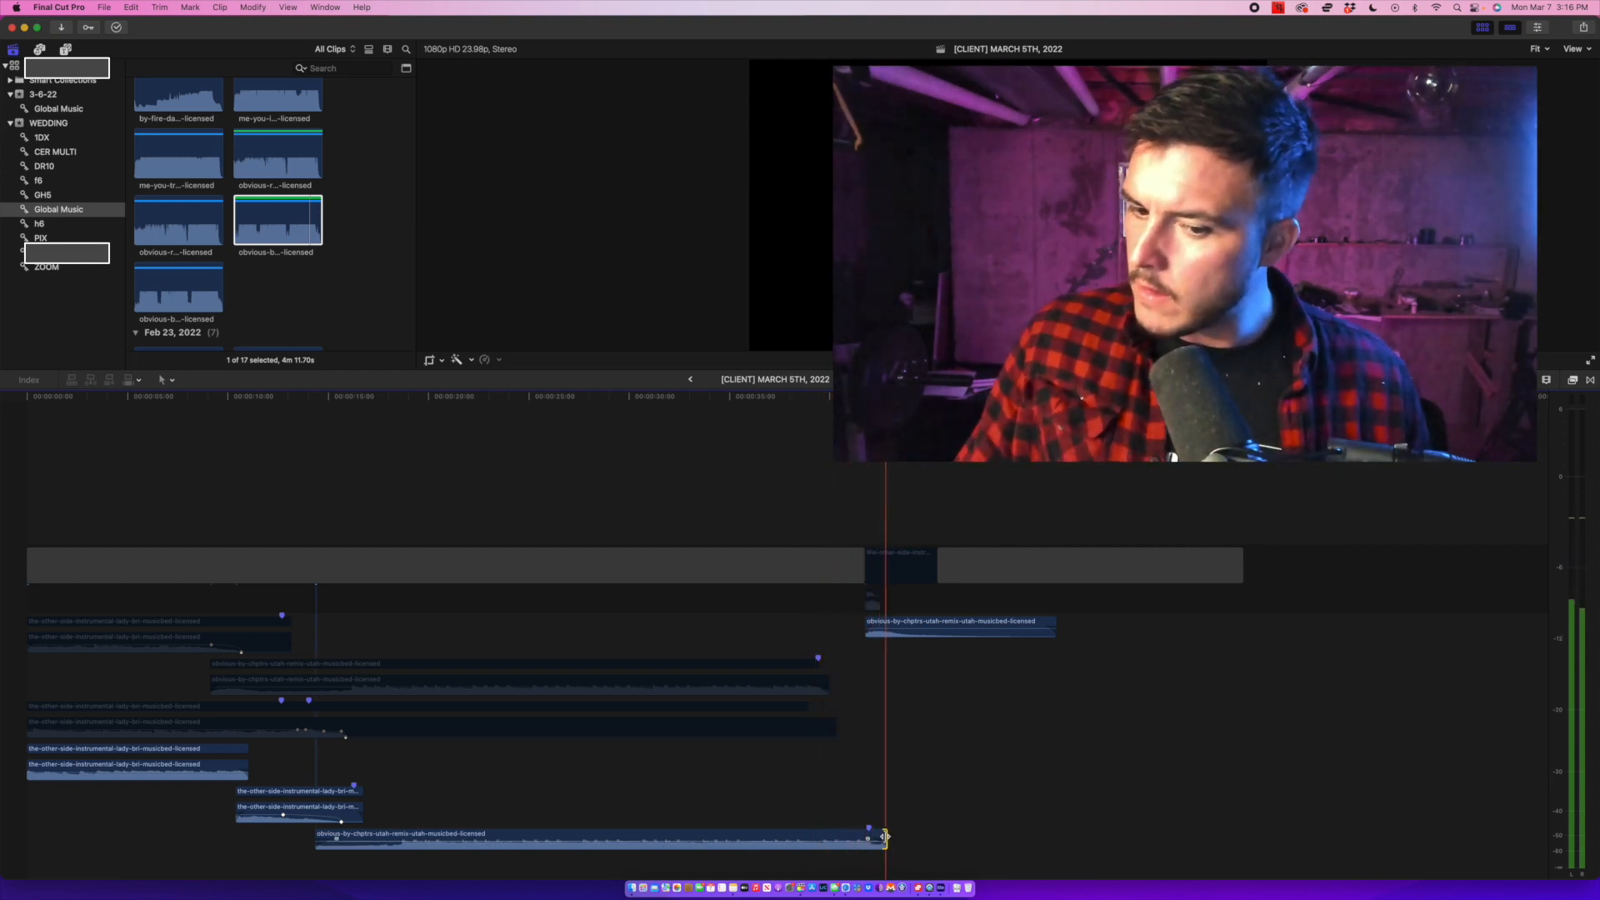
pyautogui.press('space')
pyautogui.press('space')
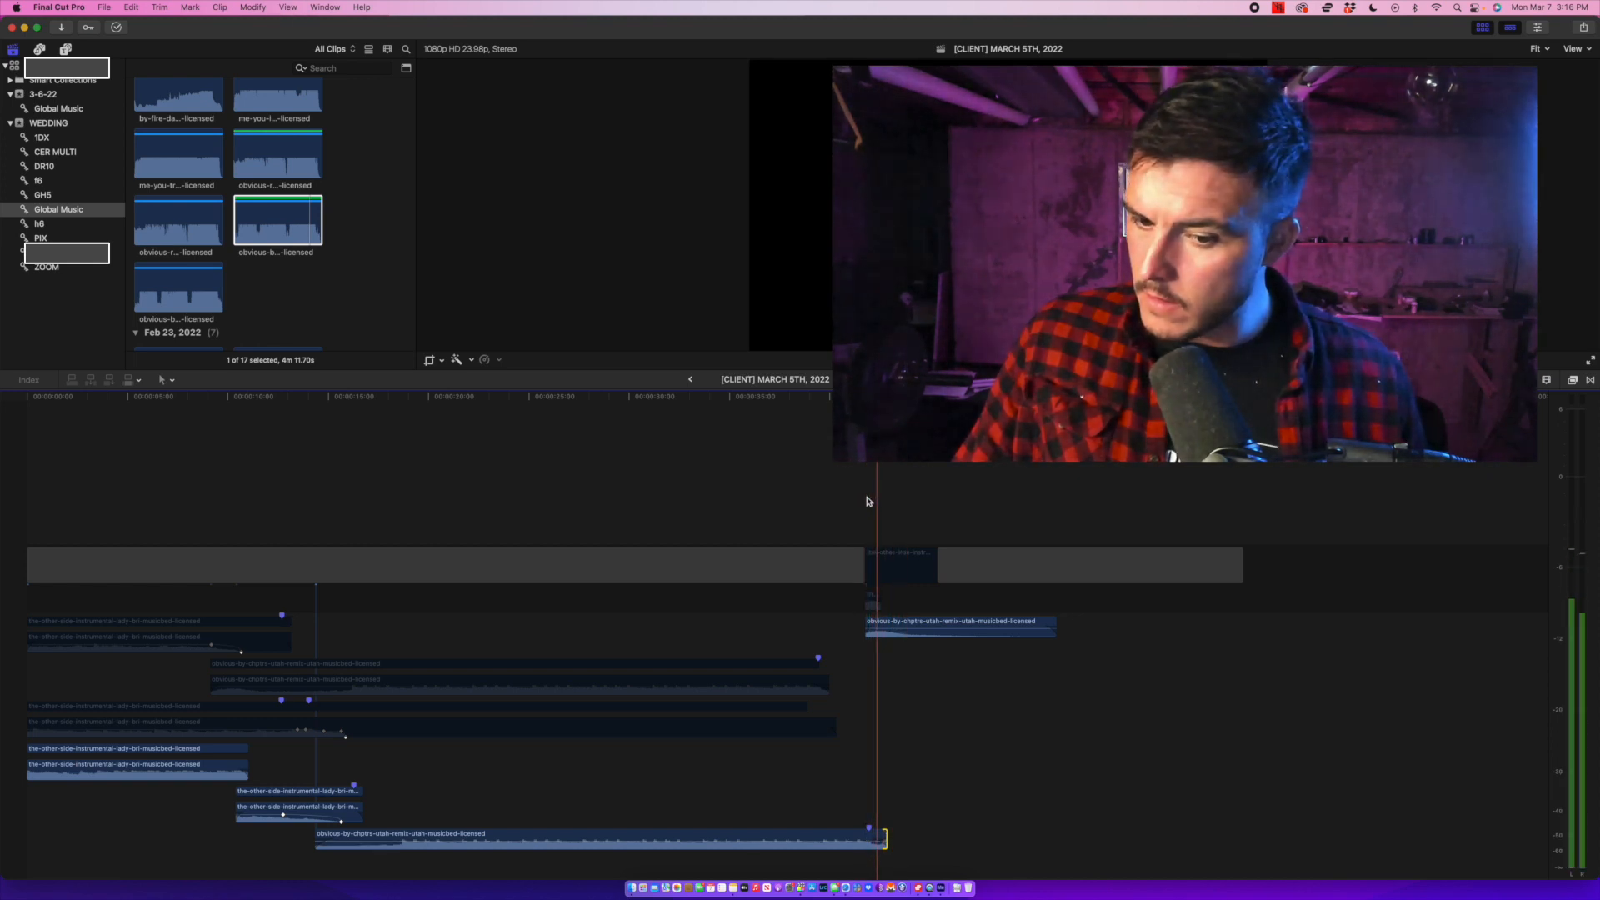
# Add volume keyframes near the end of the lowest obvious-by-chptrs clip, shape them into a quick fade-out, and play it back.
pyautogui.press('super+equal')
pyautogui.press('super+equal')
pyautogui.press('super+equal')
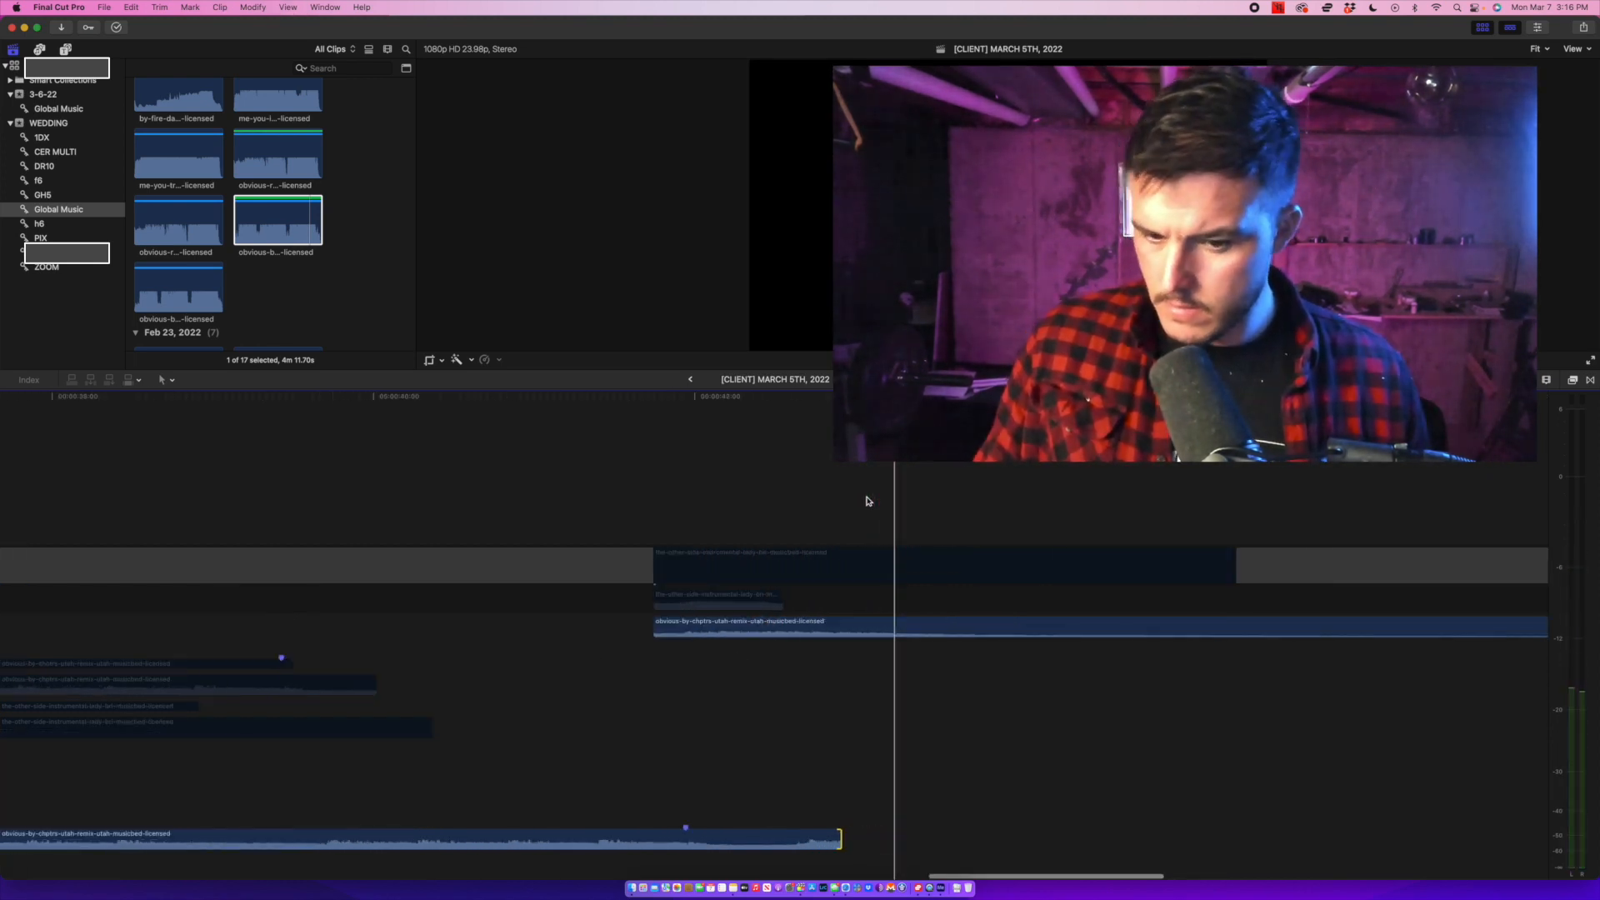
pyautogui.press('space')
pyautogui.press('space')
pyautogui.keyDown('alt'); pyautogui.click(796, 842); pyautogui.keyUp('alt')
pyautogui.keyDown('alt'); pyautogui.click(805, 842); pyautogui.keyUp('alt')
pyautogui.keyDown('alt'); pyautogui.click(816, 842); pyautogui.keyUp('alt')
pyautogui.moveTo(804, 842)
pyautogui.mouseDown()
pyautogui.moveTo(805, 868)
pyautogui.moveTo(780, 845)
pyautogui.mouseUp()
pyautogui.press('space')
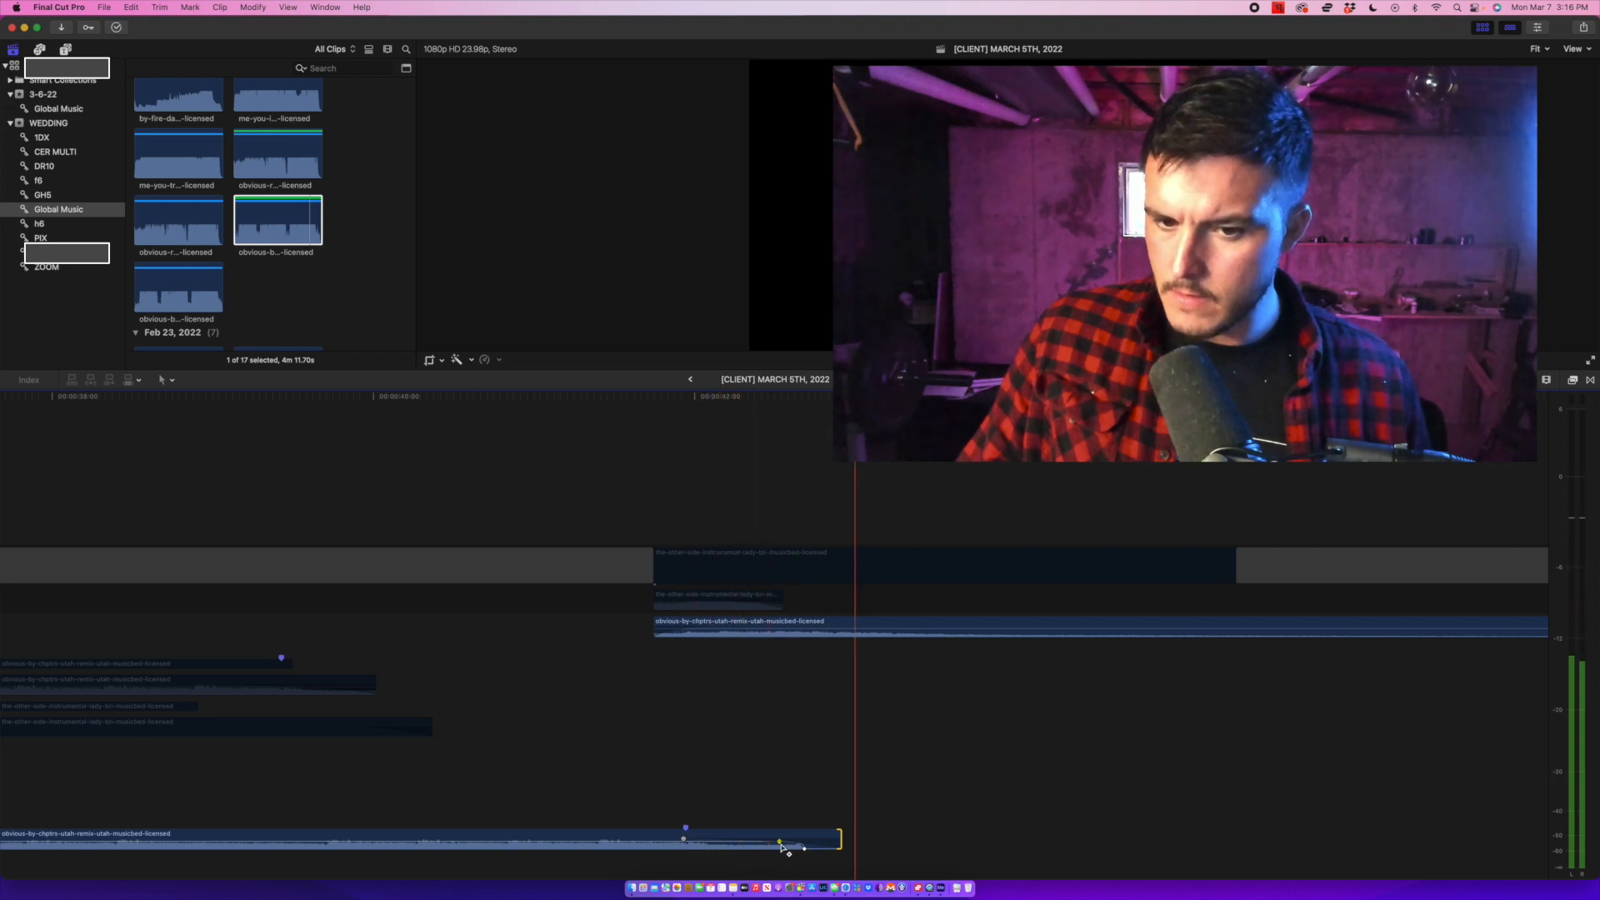
pyautogui.click(377, 538)
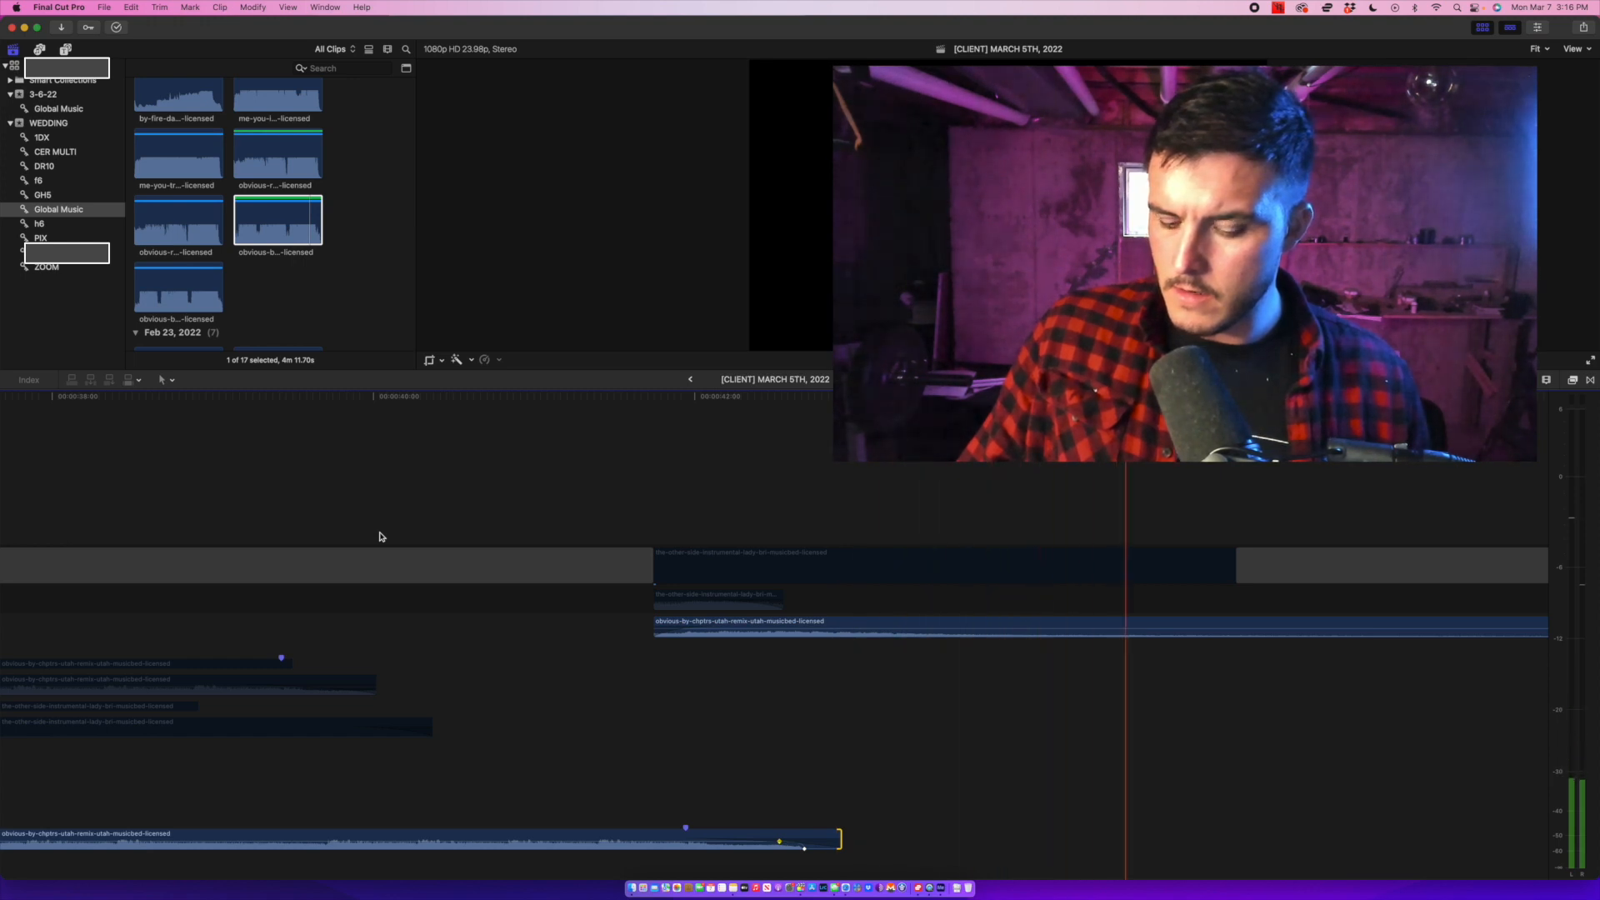
# Shorten the final gap and the closing obvious-by-chptrs clip so both end at about 0:48.
pyautogui.hotkey('shift', 'z')
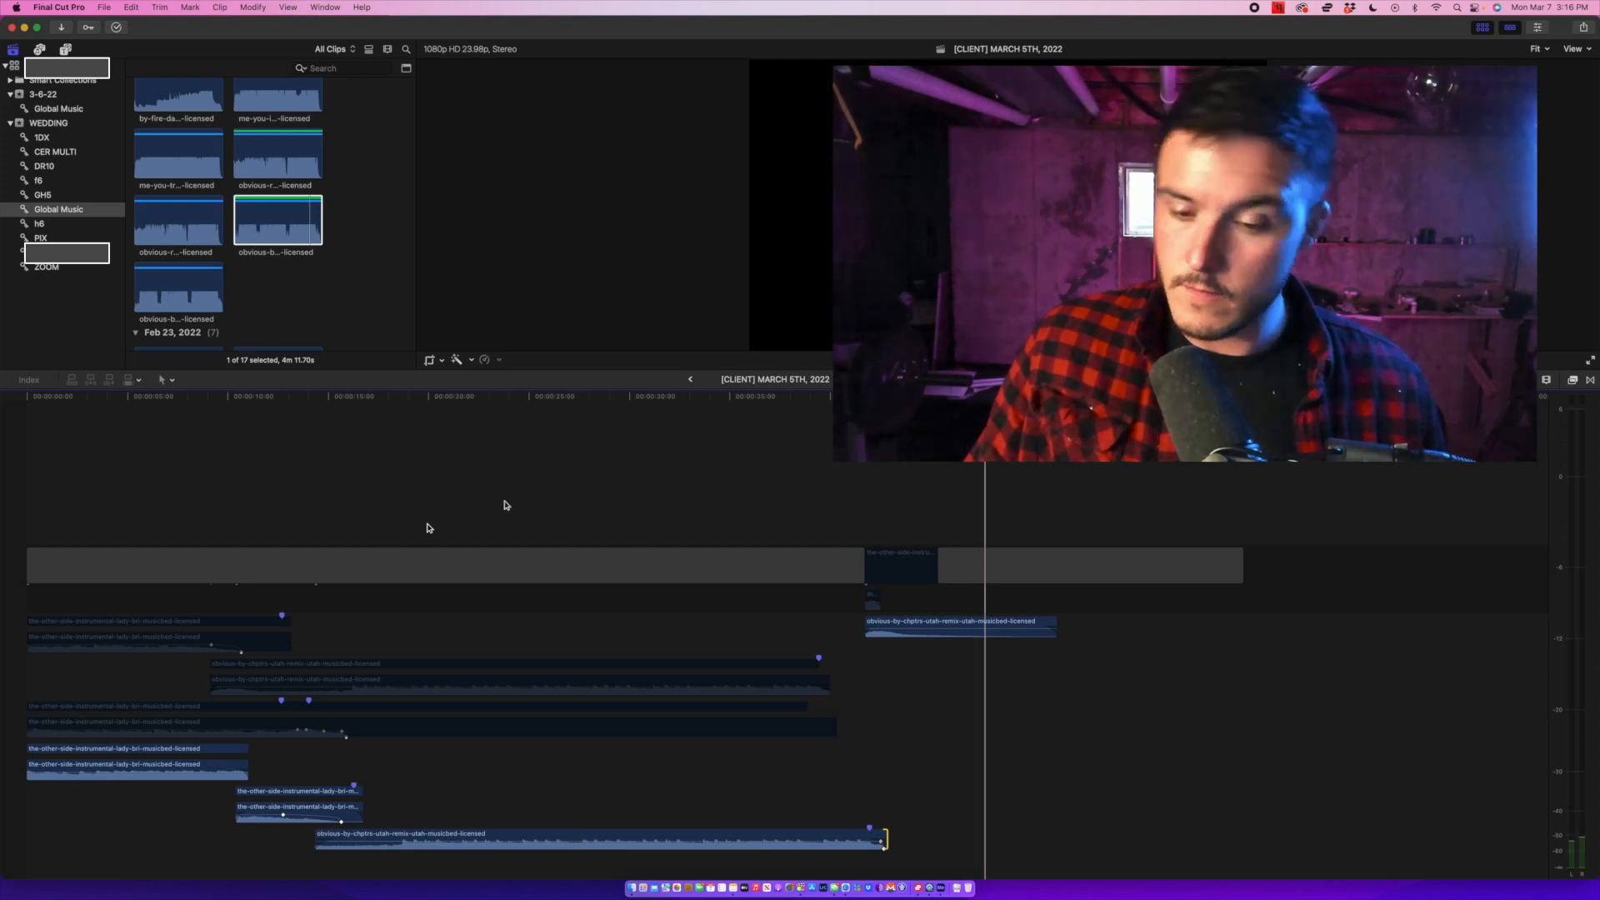
pyautogui.moveTo(1242, 557); pyautogui.dragTo(988, 575)
pyautogui.moveTo(1053, 626); pyautogui.dragTo(982, 631)
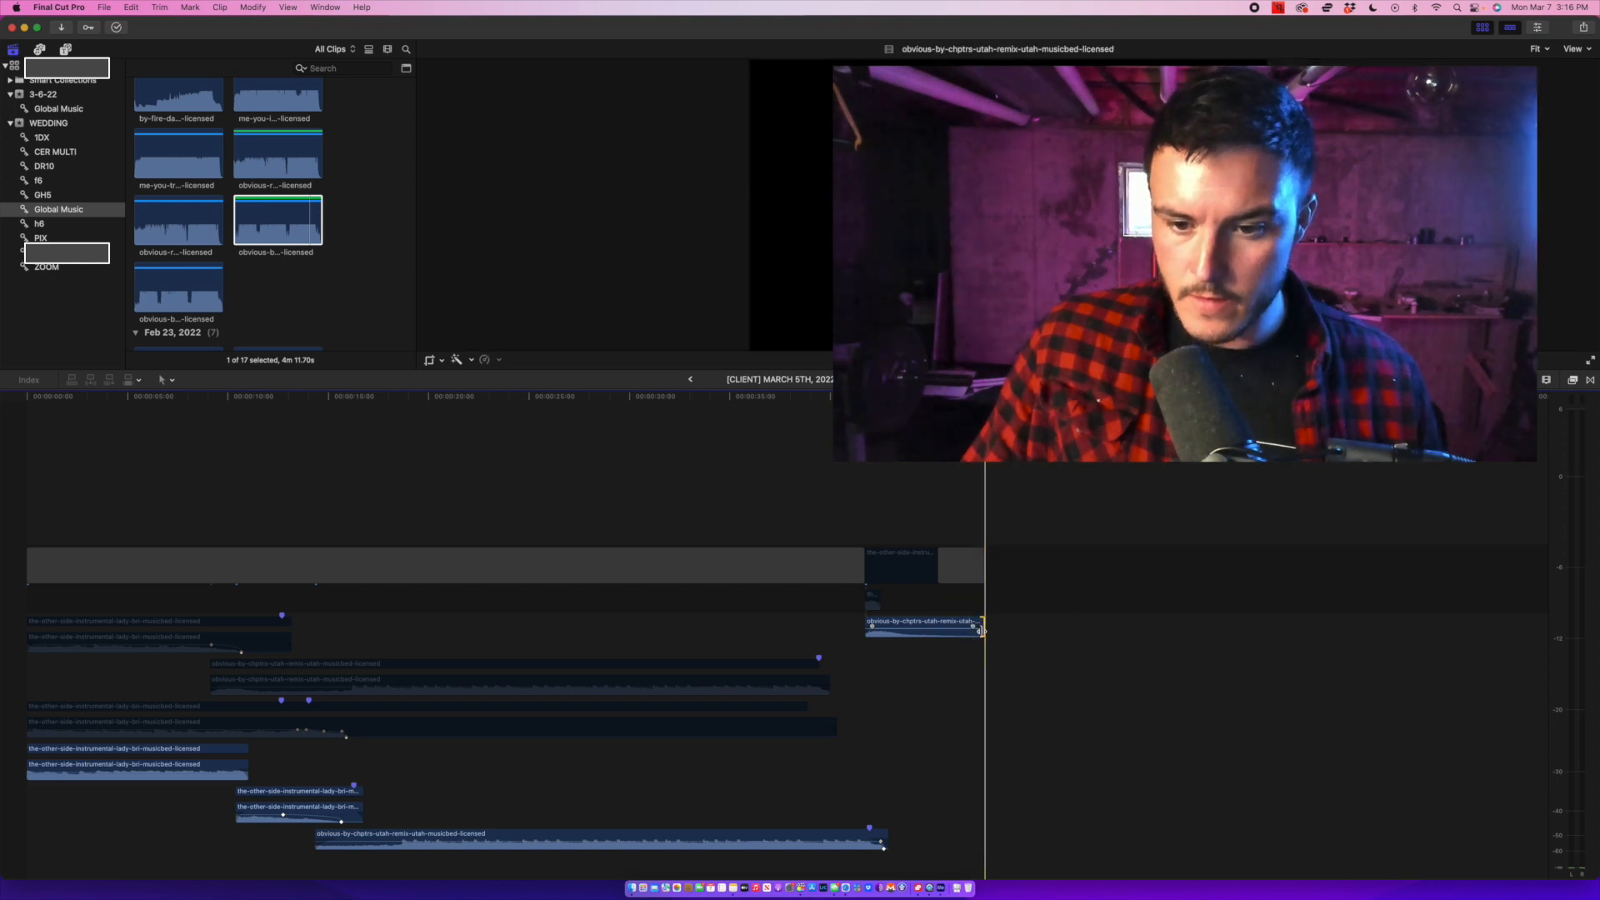
pyautogui.click(1020, 643)
pyautogui.press('super+equal')
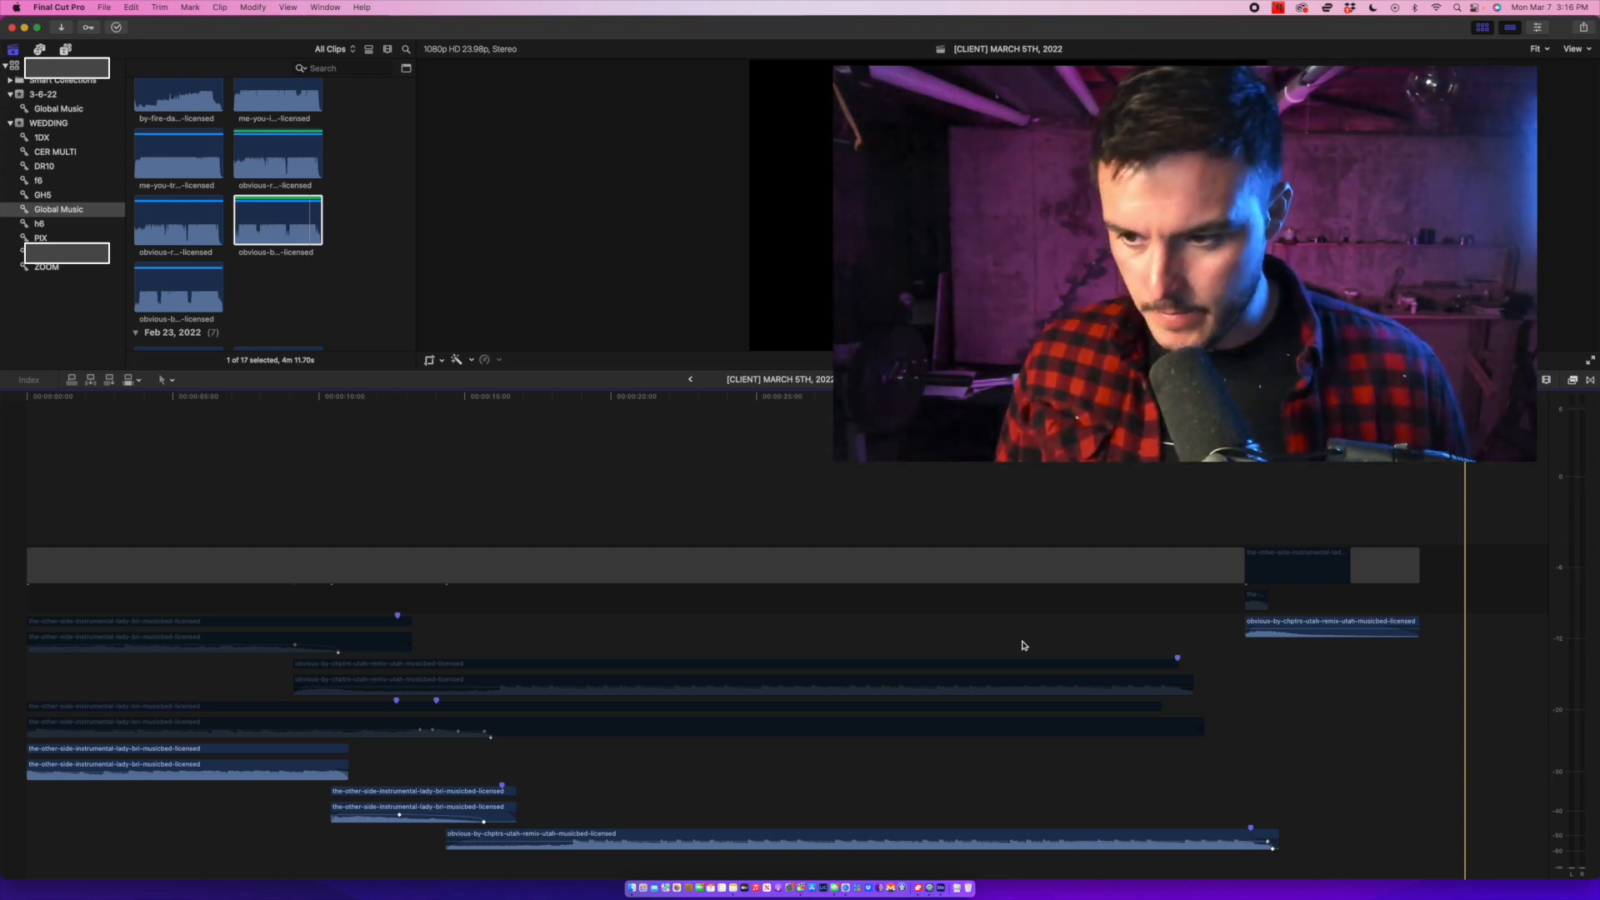
# Select all timeline clips and play back the music edit from the start.
pyautogui.press('super+a')
pyautogui.press('Home')
pyautogui.press('space')
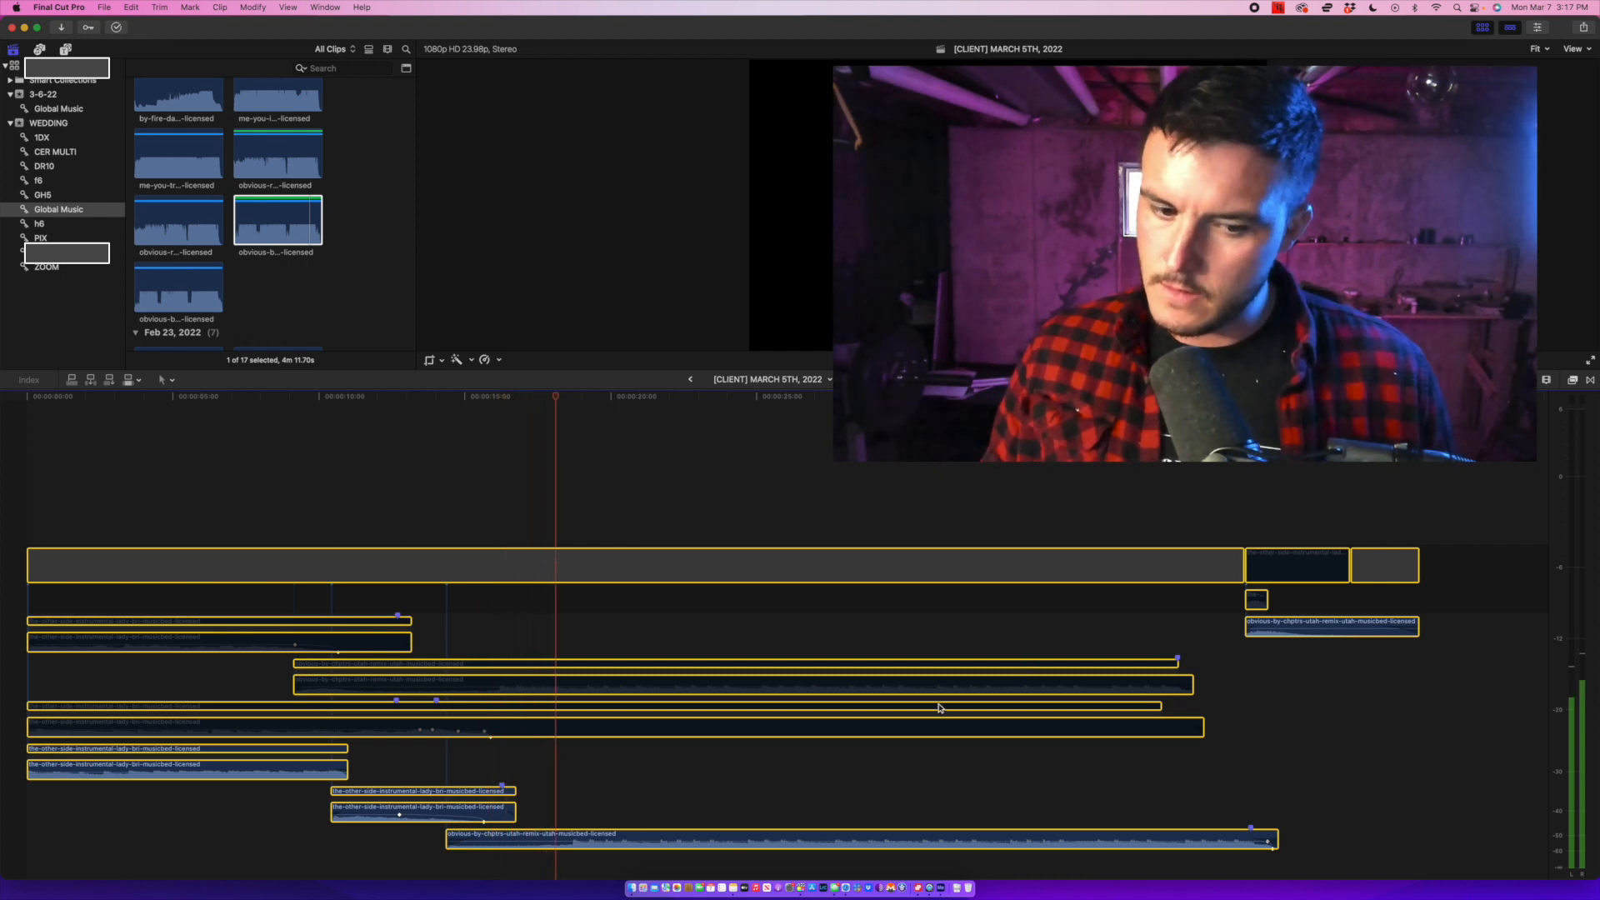
# Delete the three disabled music clips in the lanes directly beneath the primary storyline.
pyautogui.moveTo(878, 764); pyautogui.dragTo(426, 638)
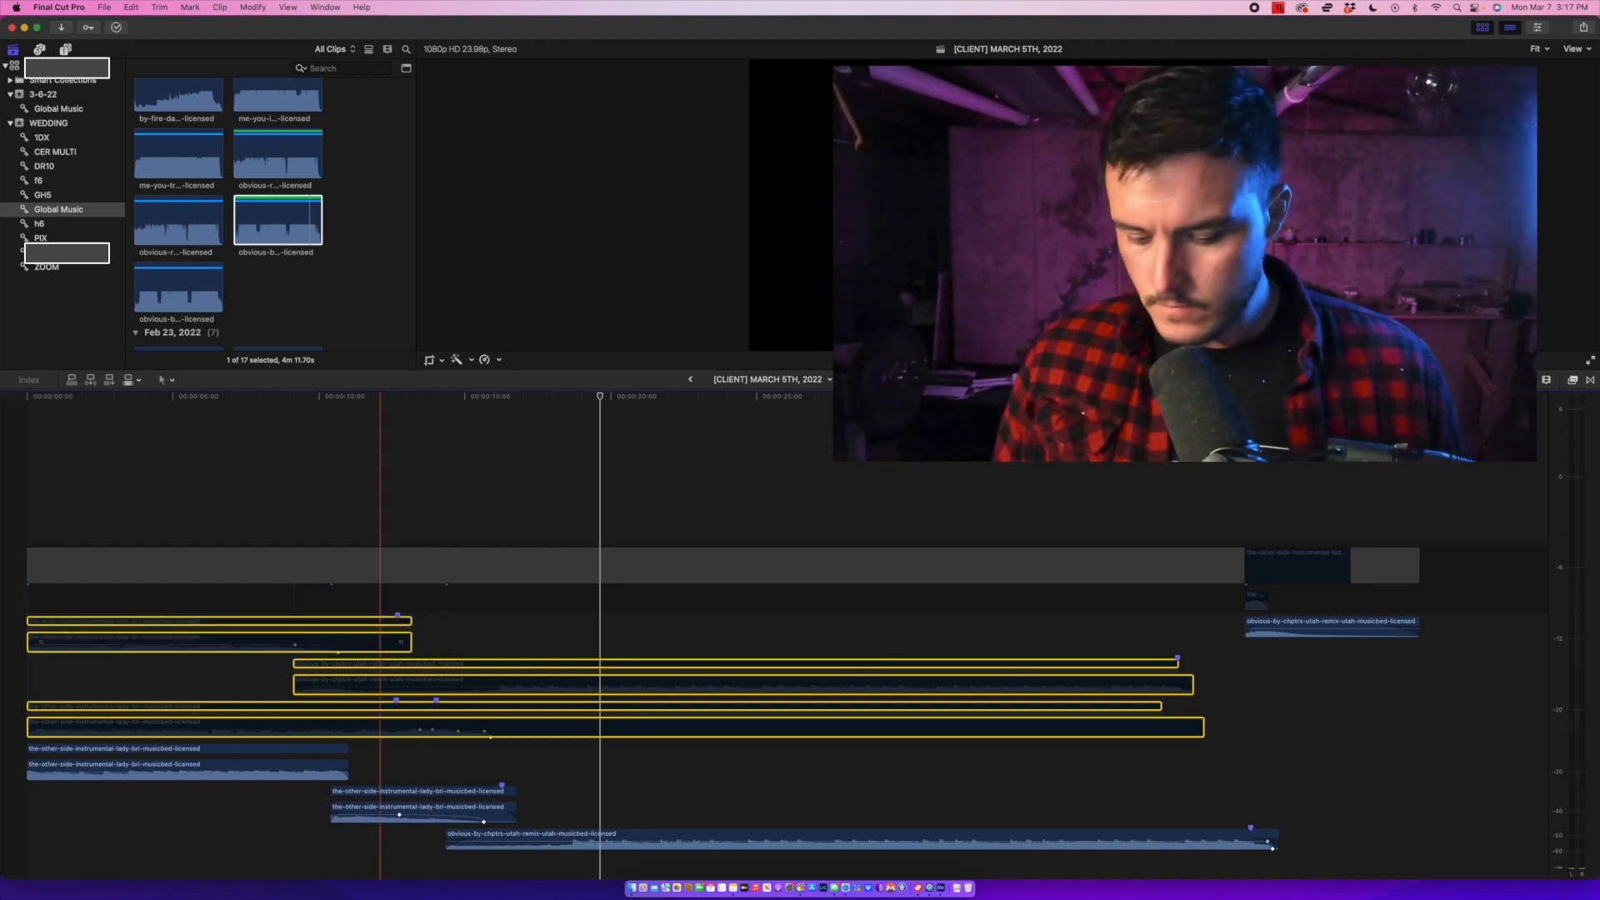
pyautogui.press('Delete')
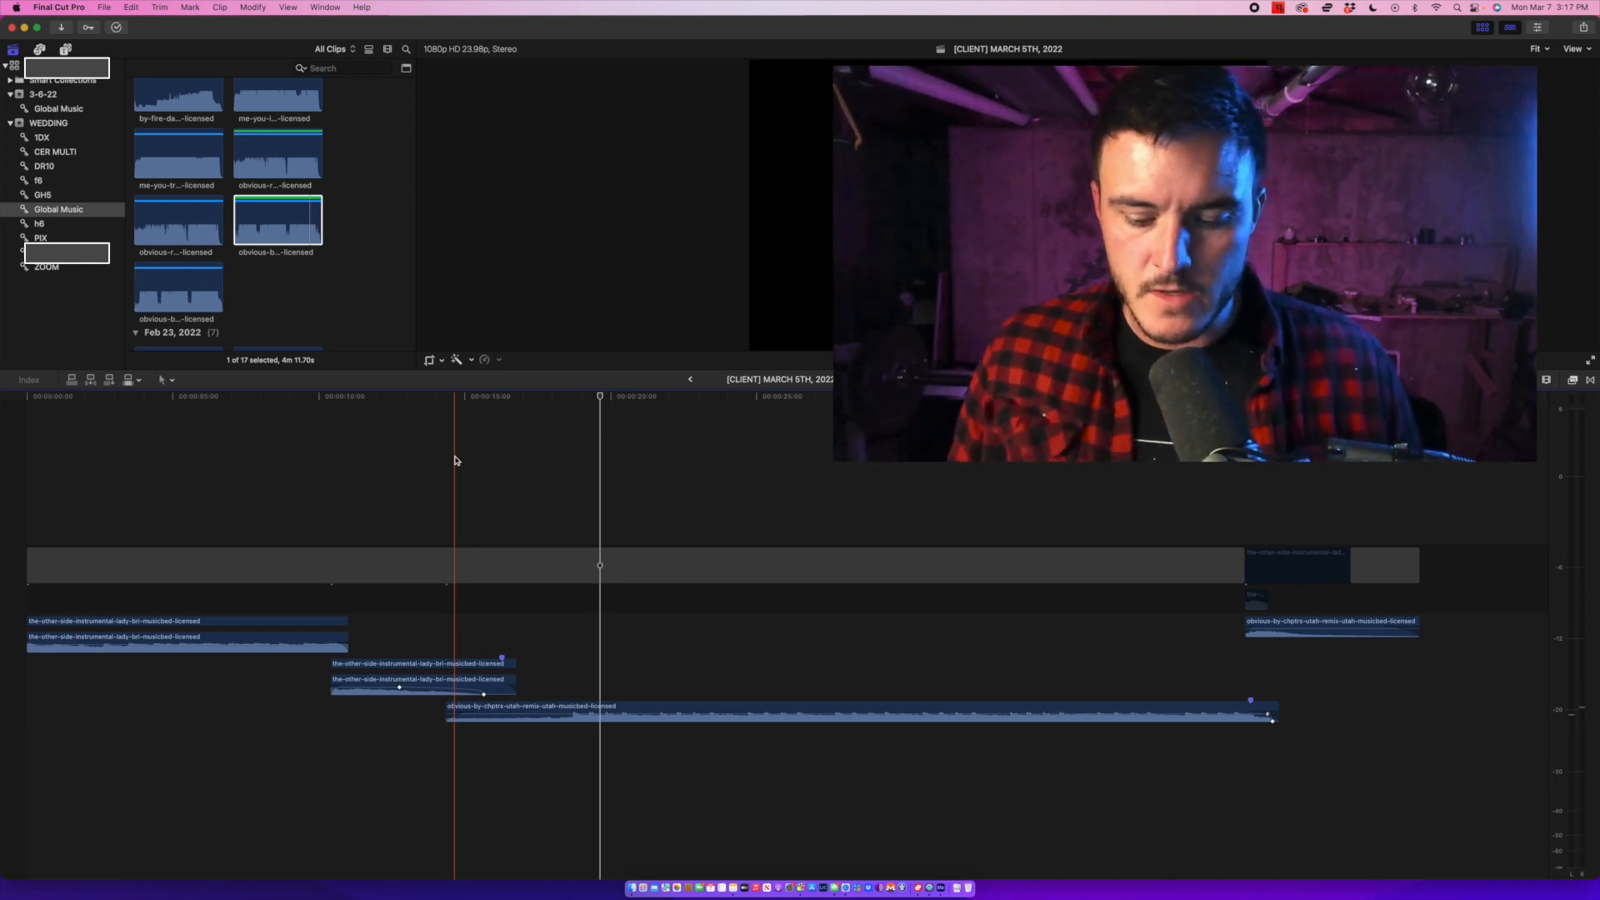
pyautogui.press('super+z')
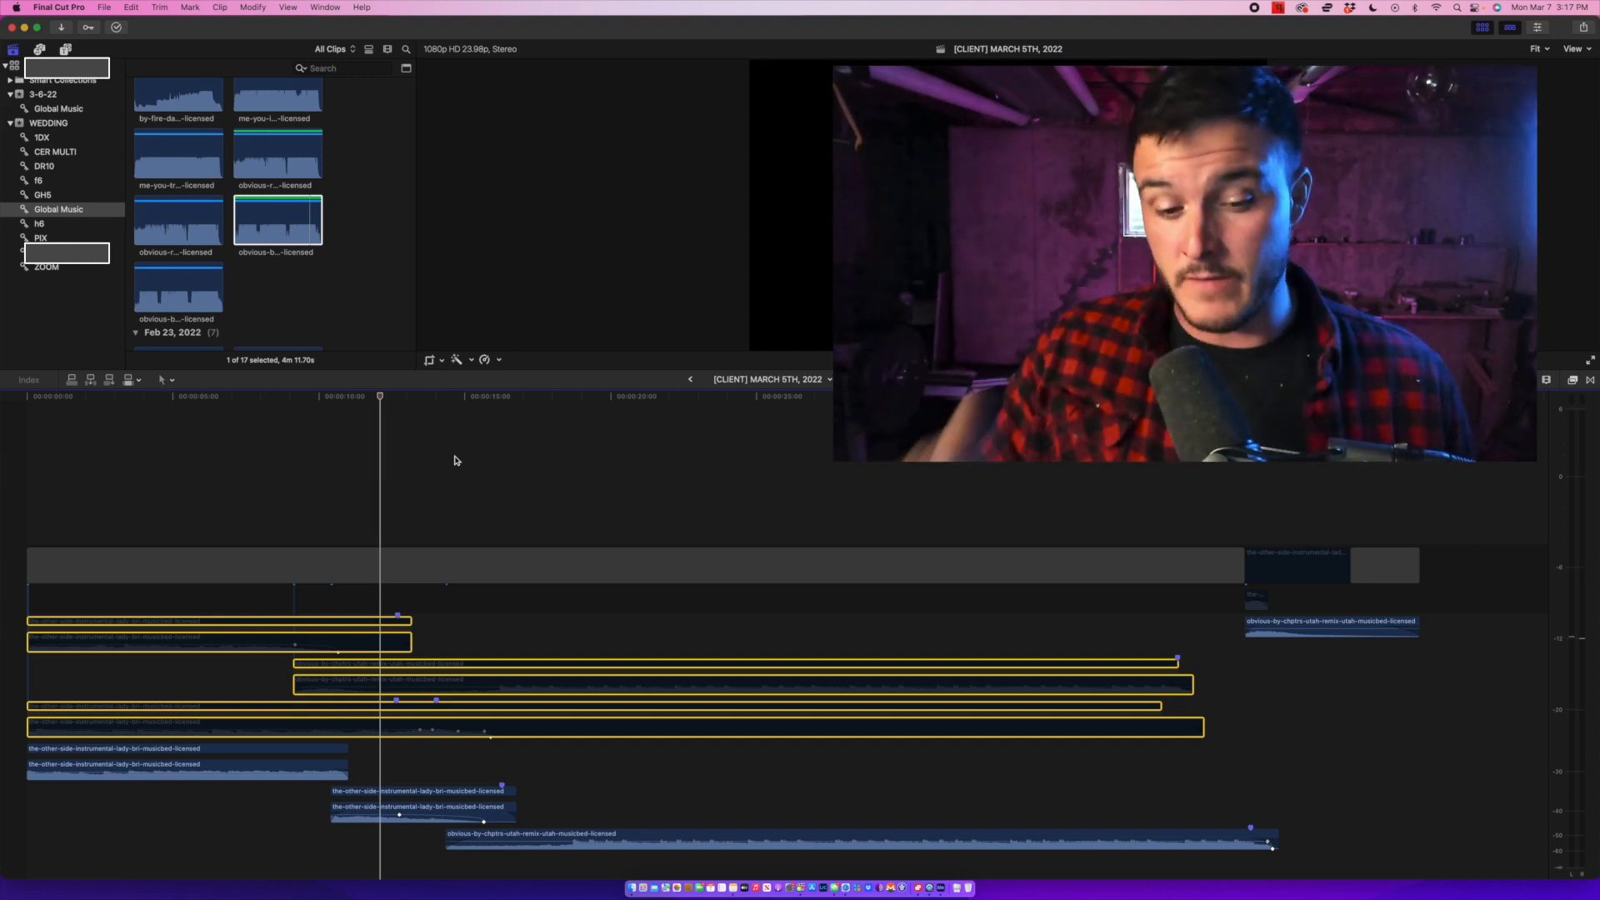
pyautogui.press('Delete')
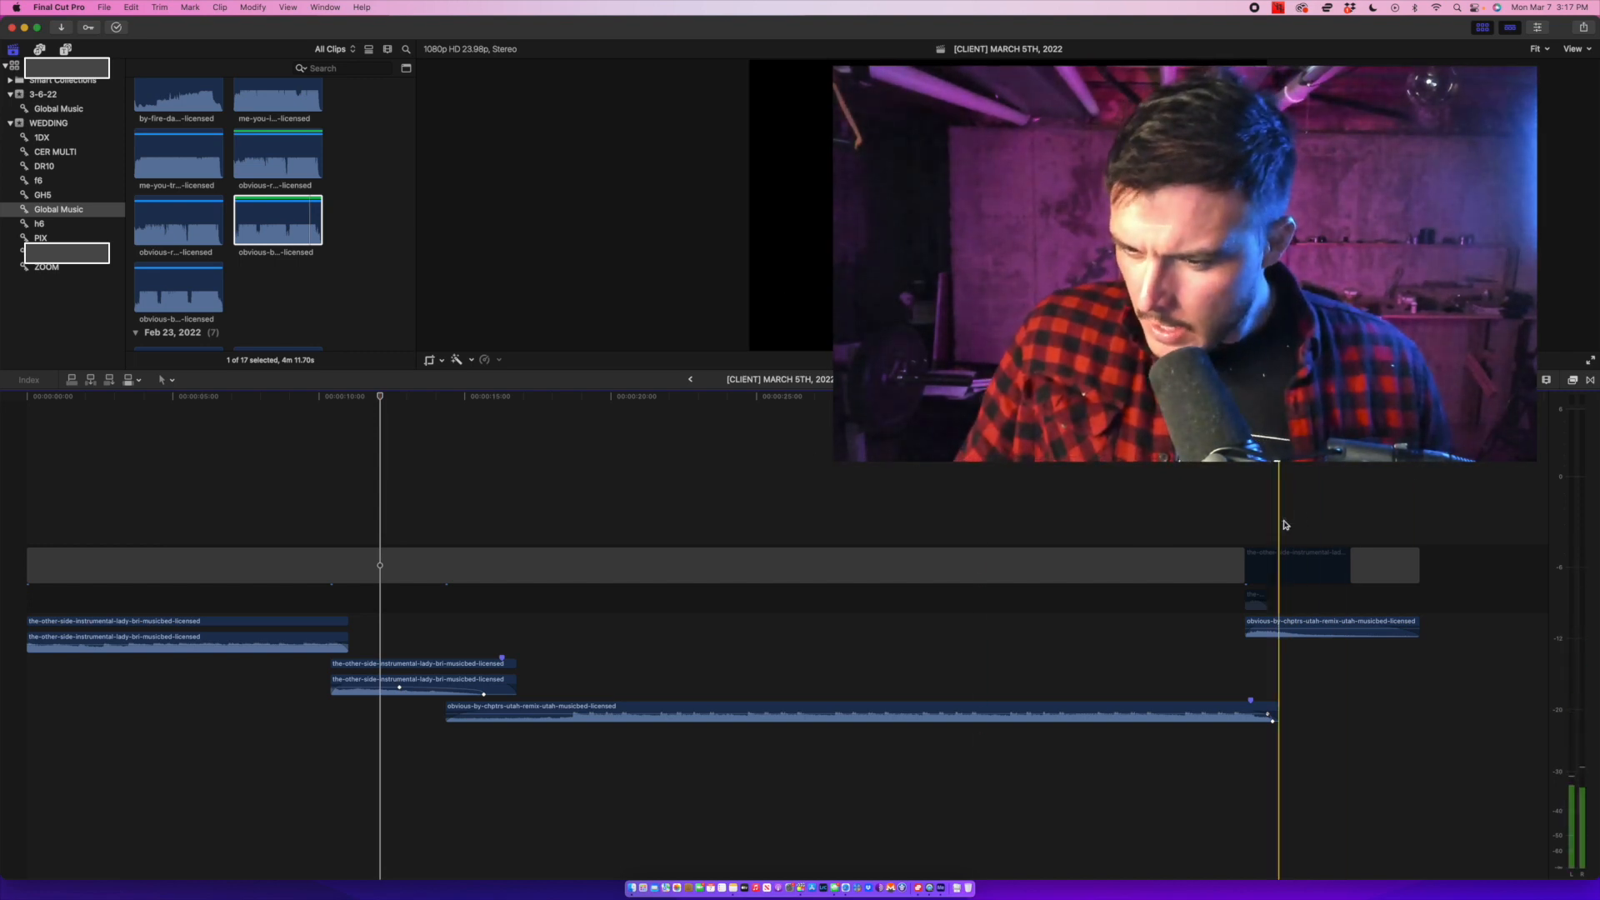
# Lift the disabled the-other-side clip near 0:42 out of the primary storyline and enable it.
pyautogui.click(1271, 627)
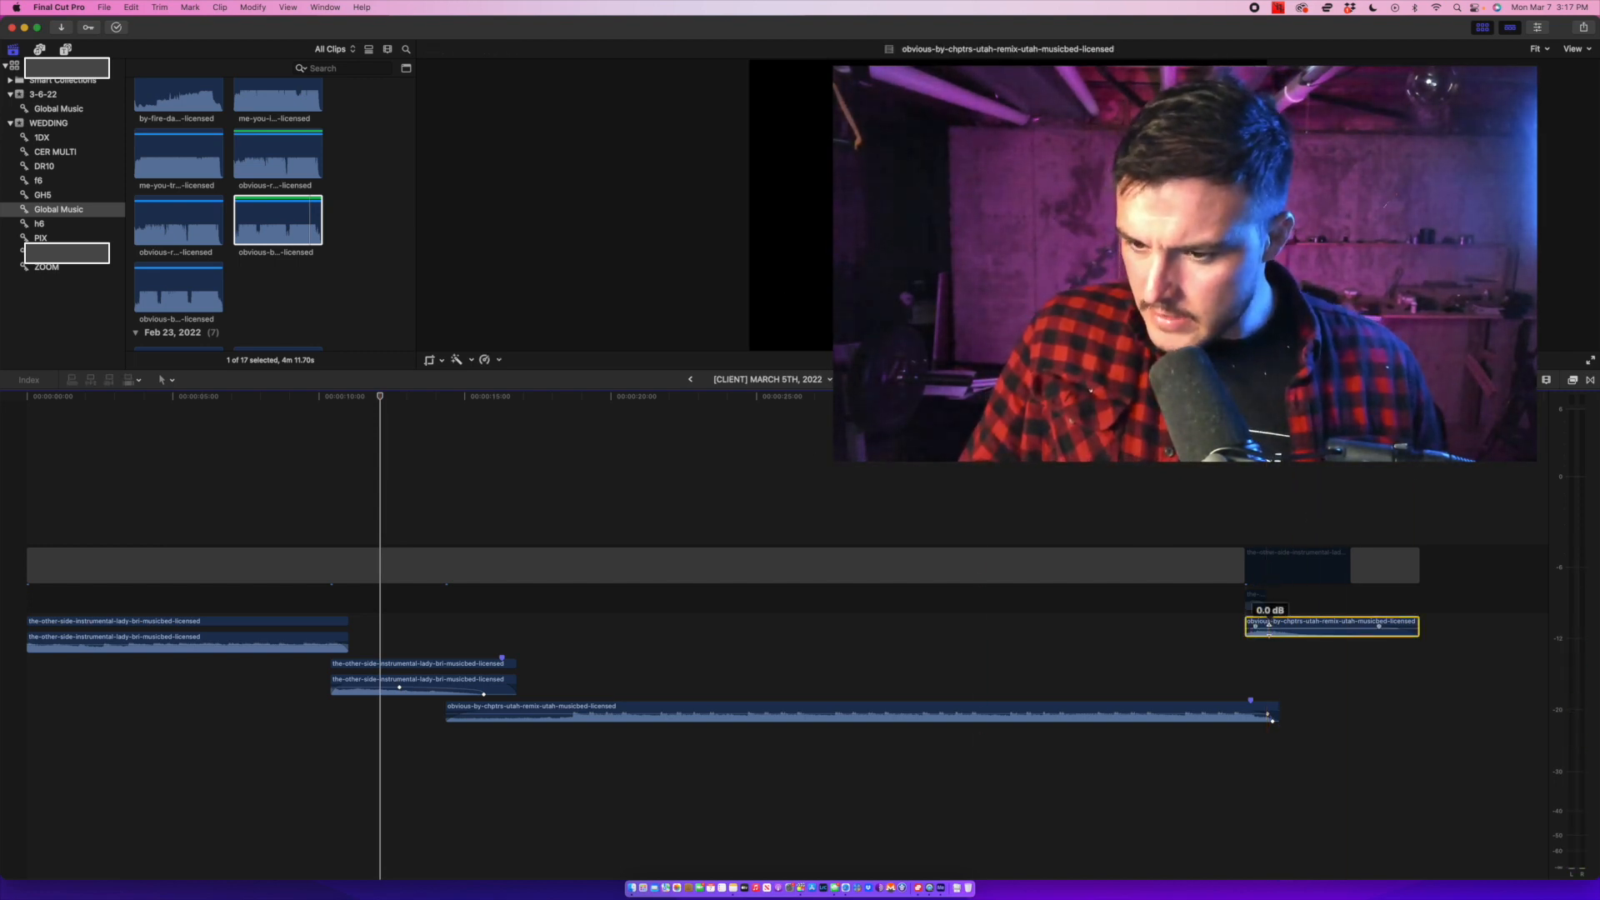
pyautogui.click(1265, 574)
pyautogui.press('alt+super+Up')
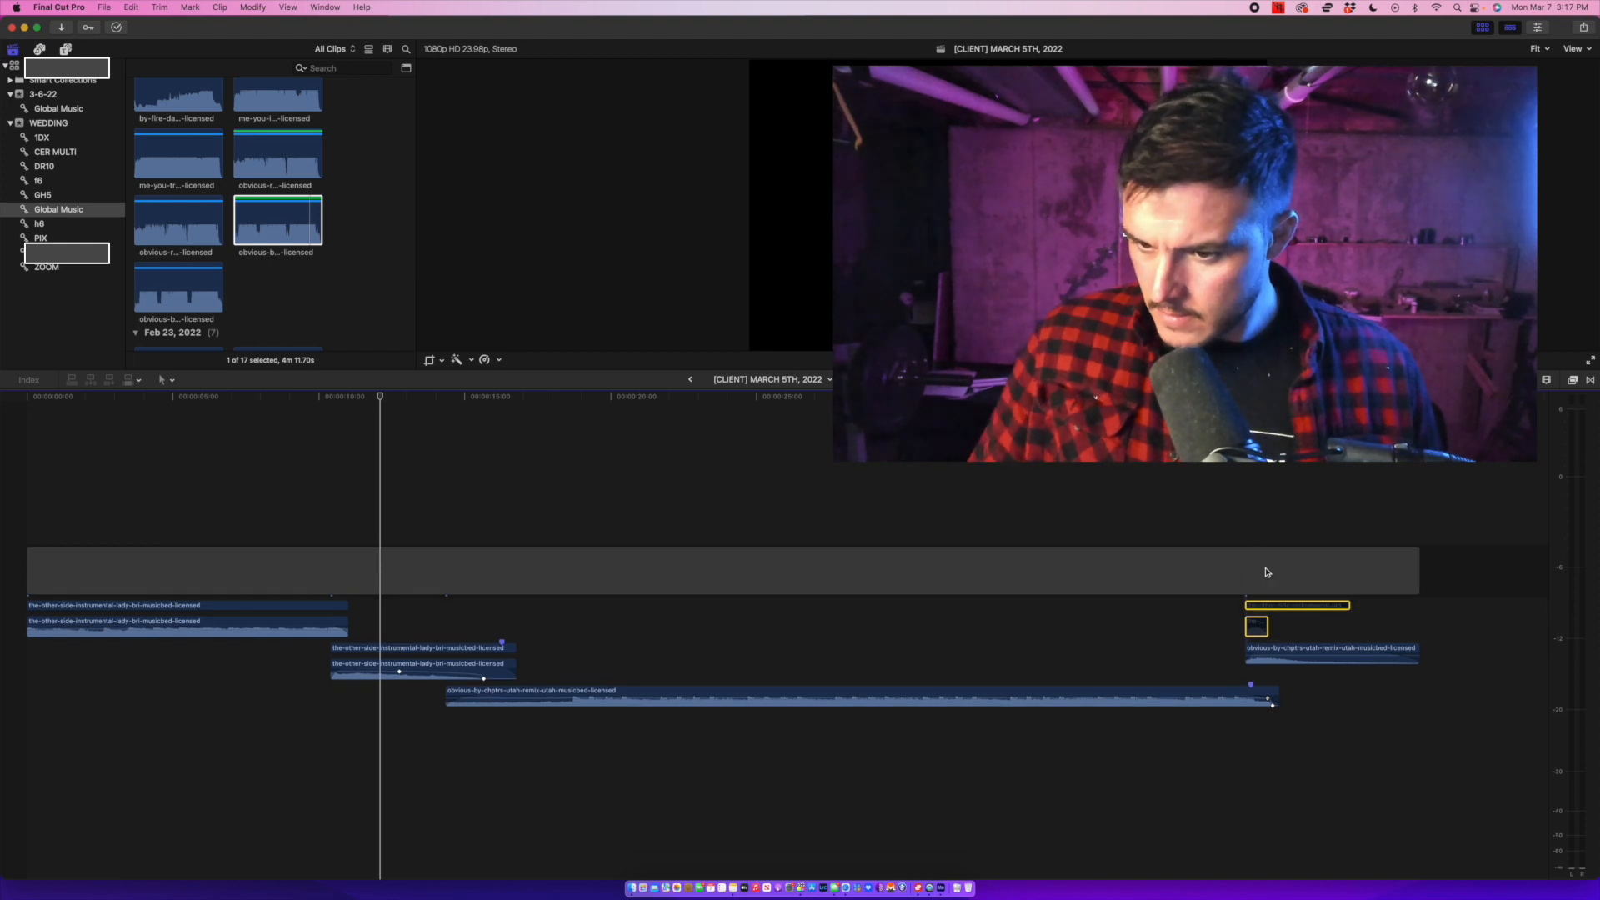
pyautogui.press('super+v')
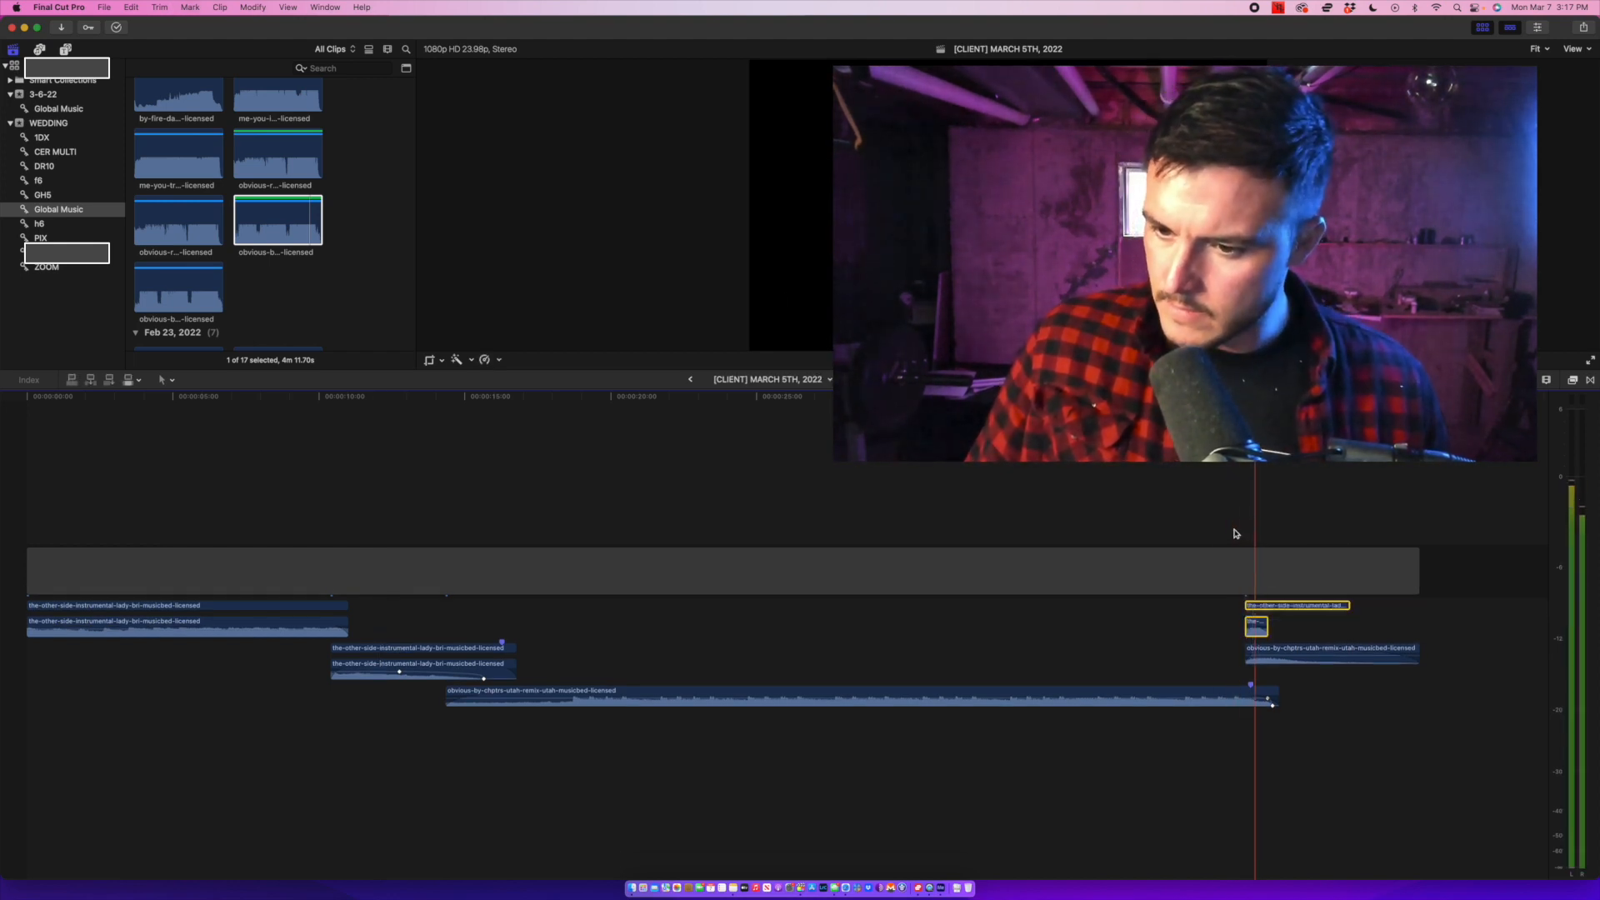
# Play back the transition around 0:42 several times and listen to the obvious-by-chptrs clip around 0:30 for comparison.
pyautogui.press('space')
pyautogui.press('space')
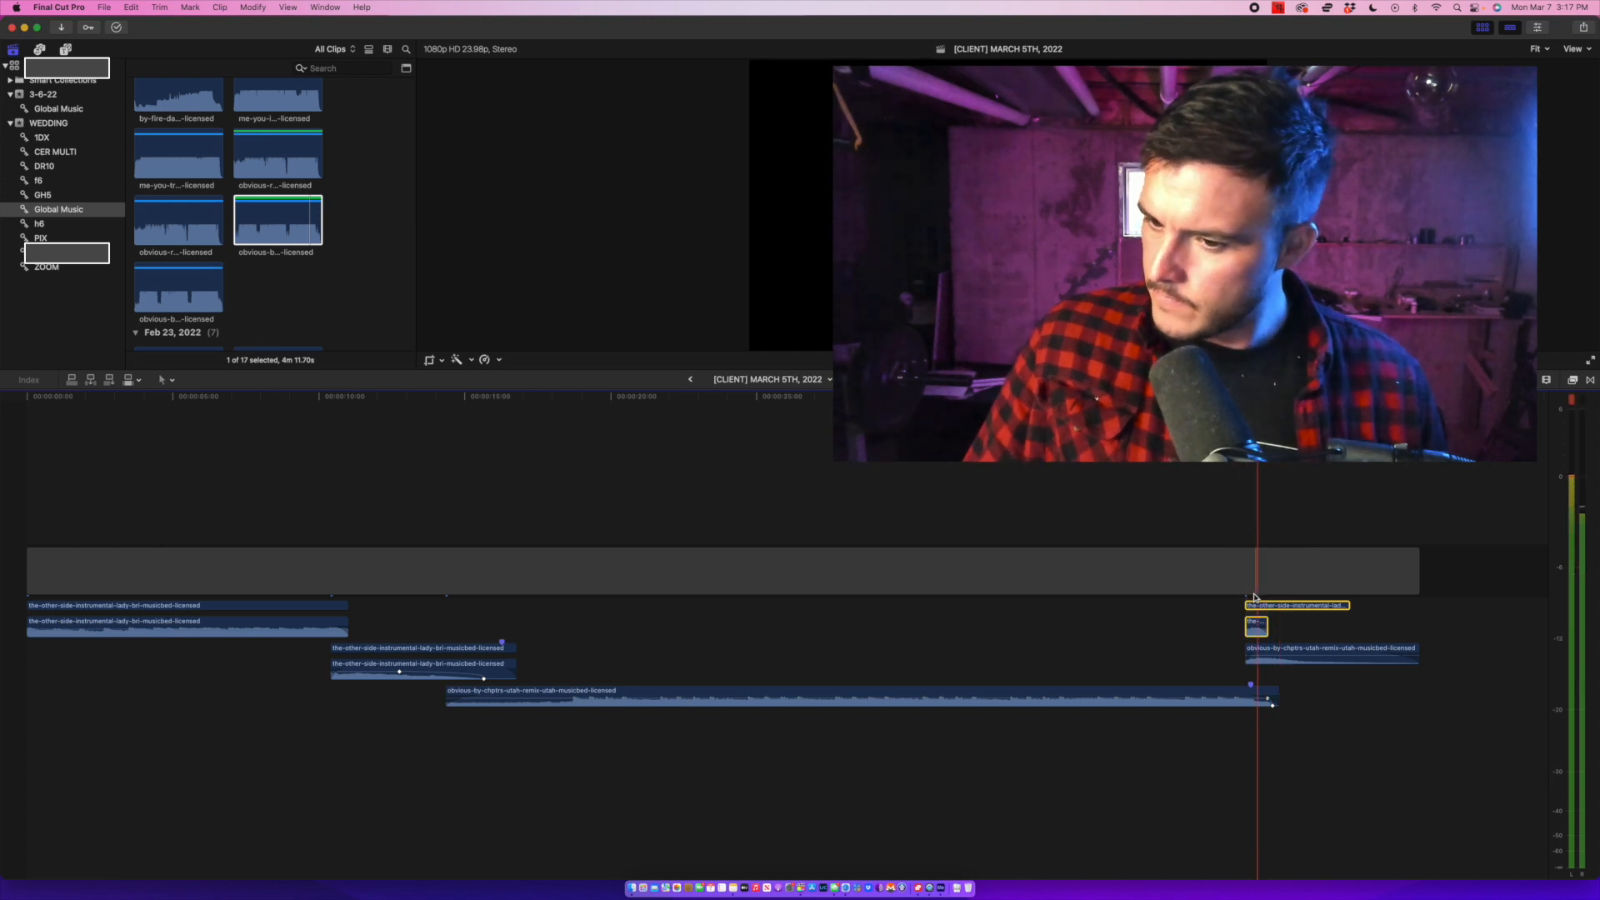
pyautogui.press('space')
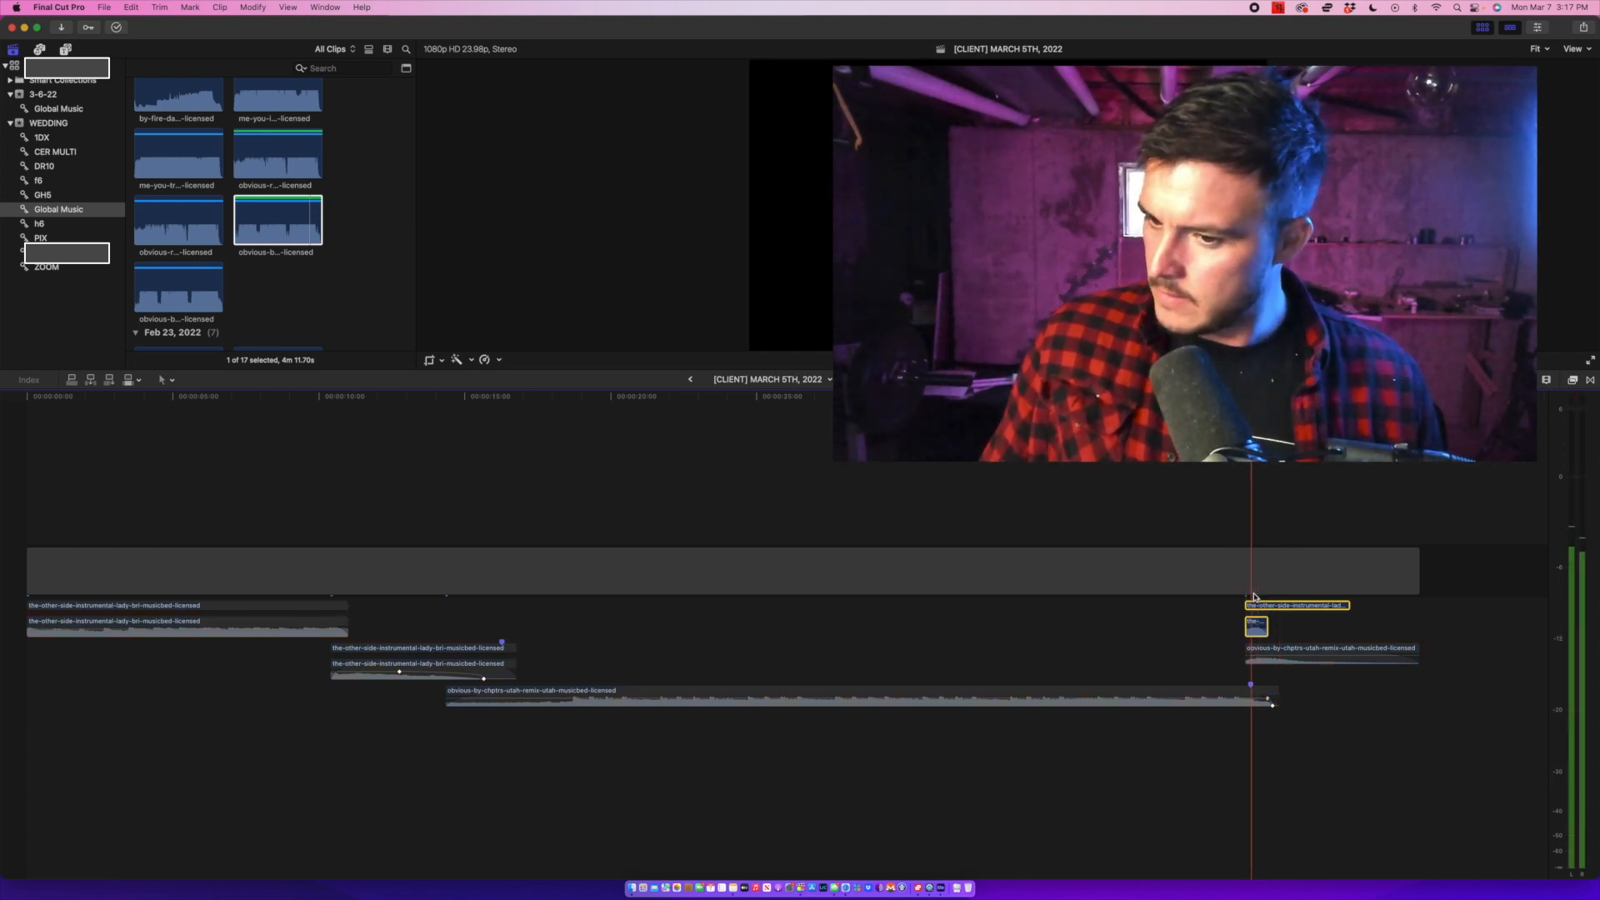
pyautogui.press('space')
pyautogui.press('space')
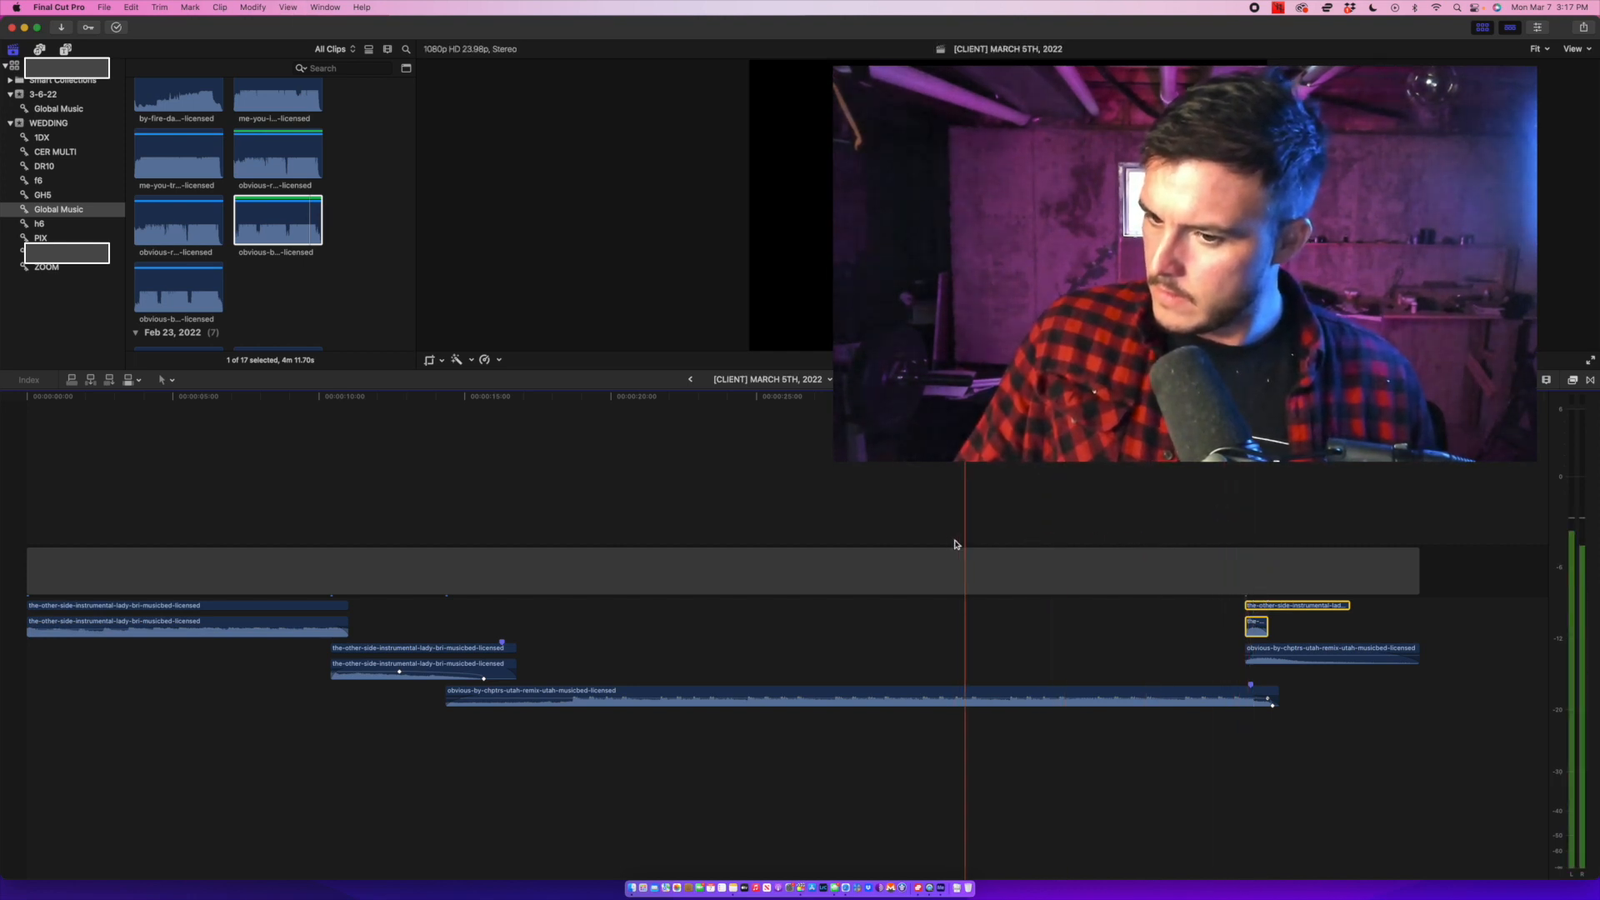
pyautogui.press('space')
pyautogui.press('space')
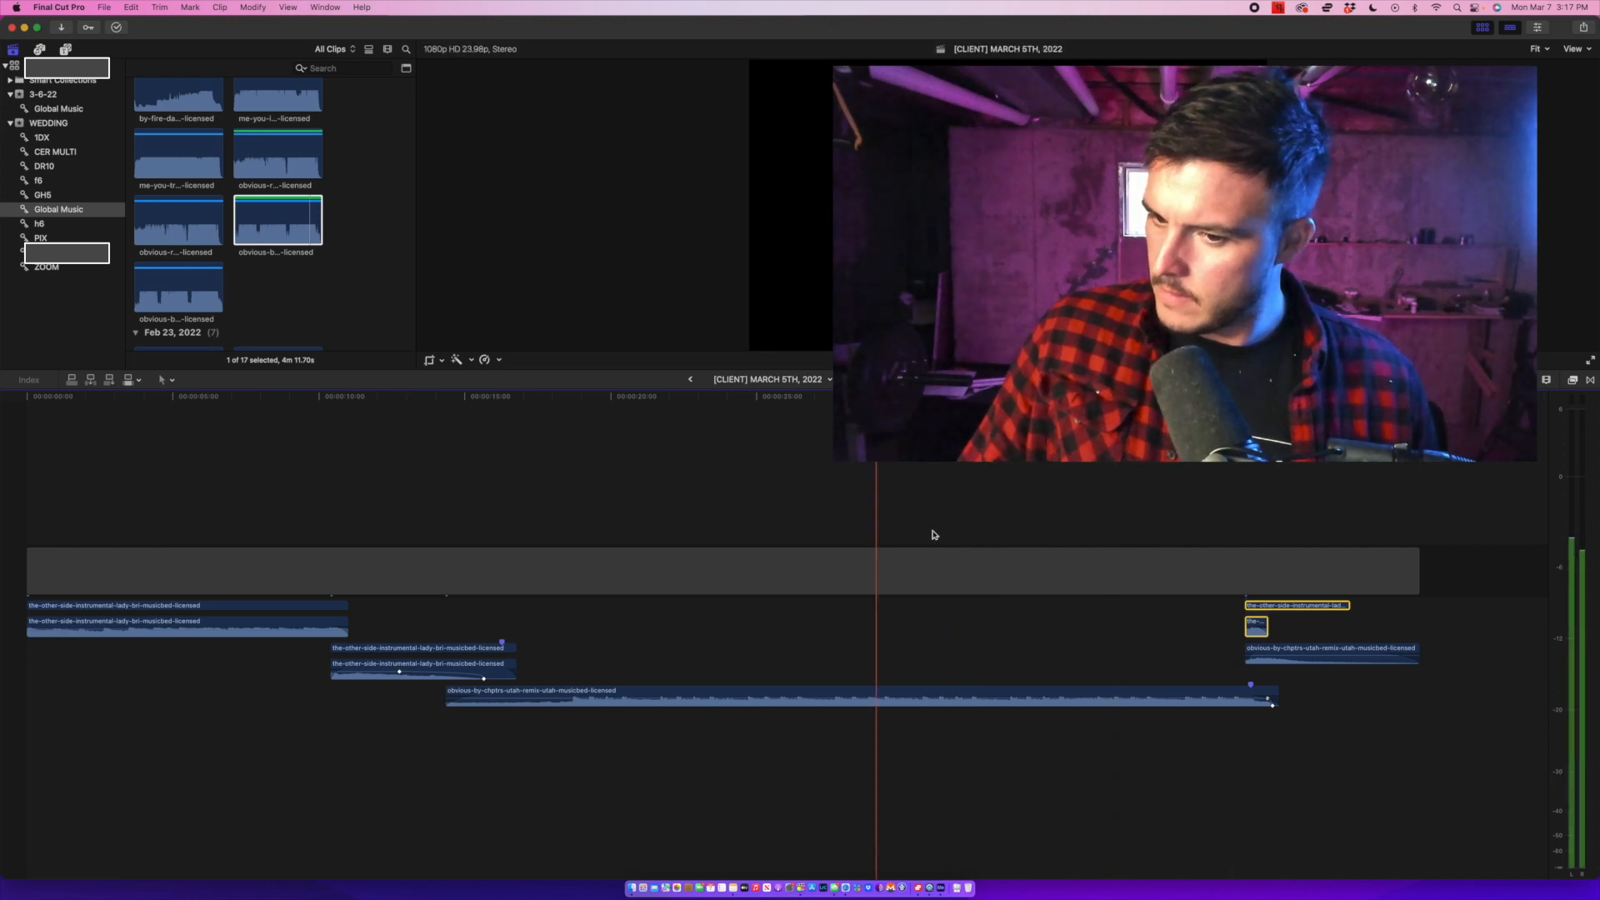
pyautogui.press('space')
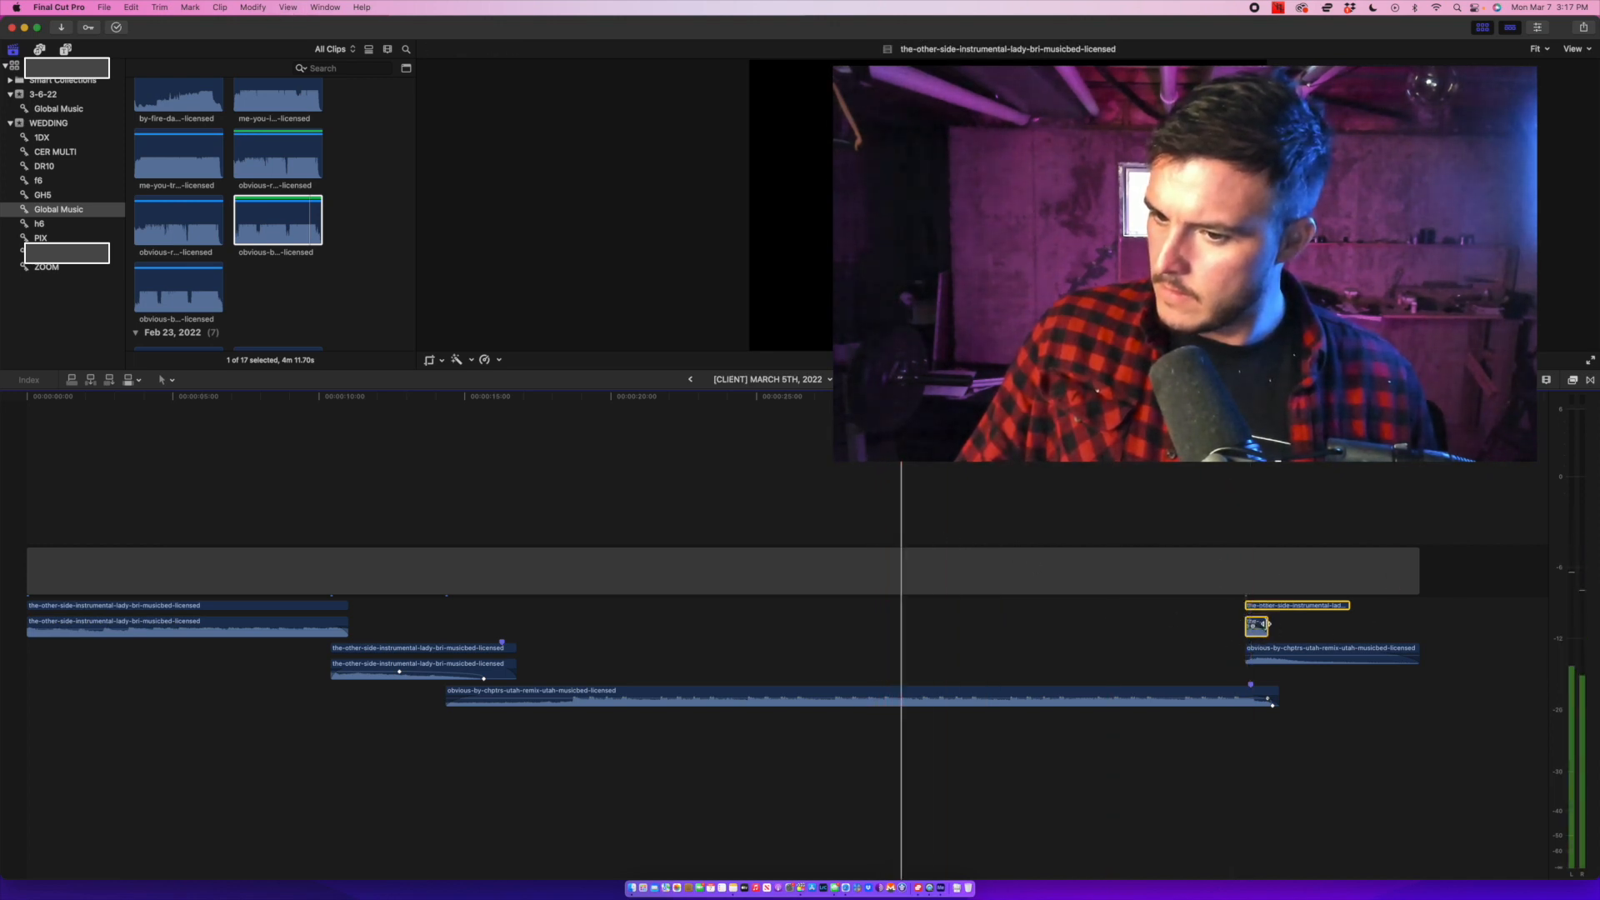
# Extend the audio end of the lifted the-other-side clip to about 0:49 and play back its ending.
pyautogui.moveTo(1268, 623); pyautogui.dragTo(1355, 623)
pyautogui.press('space')
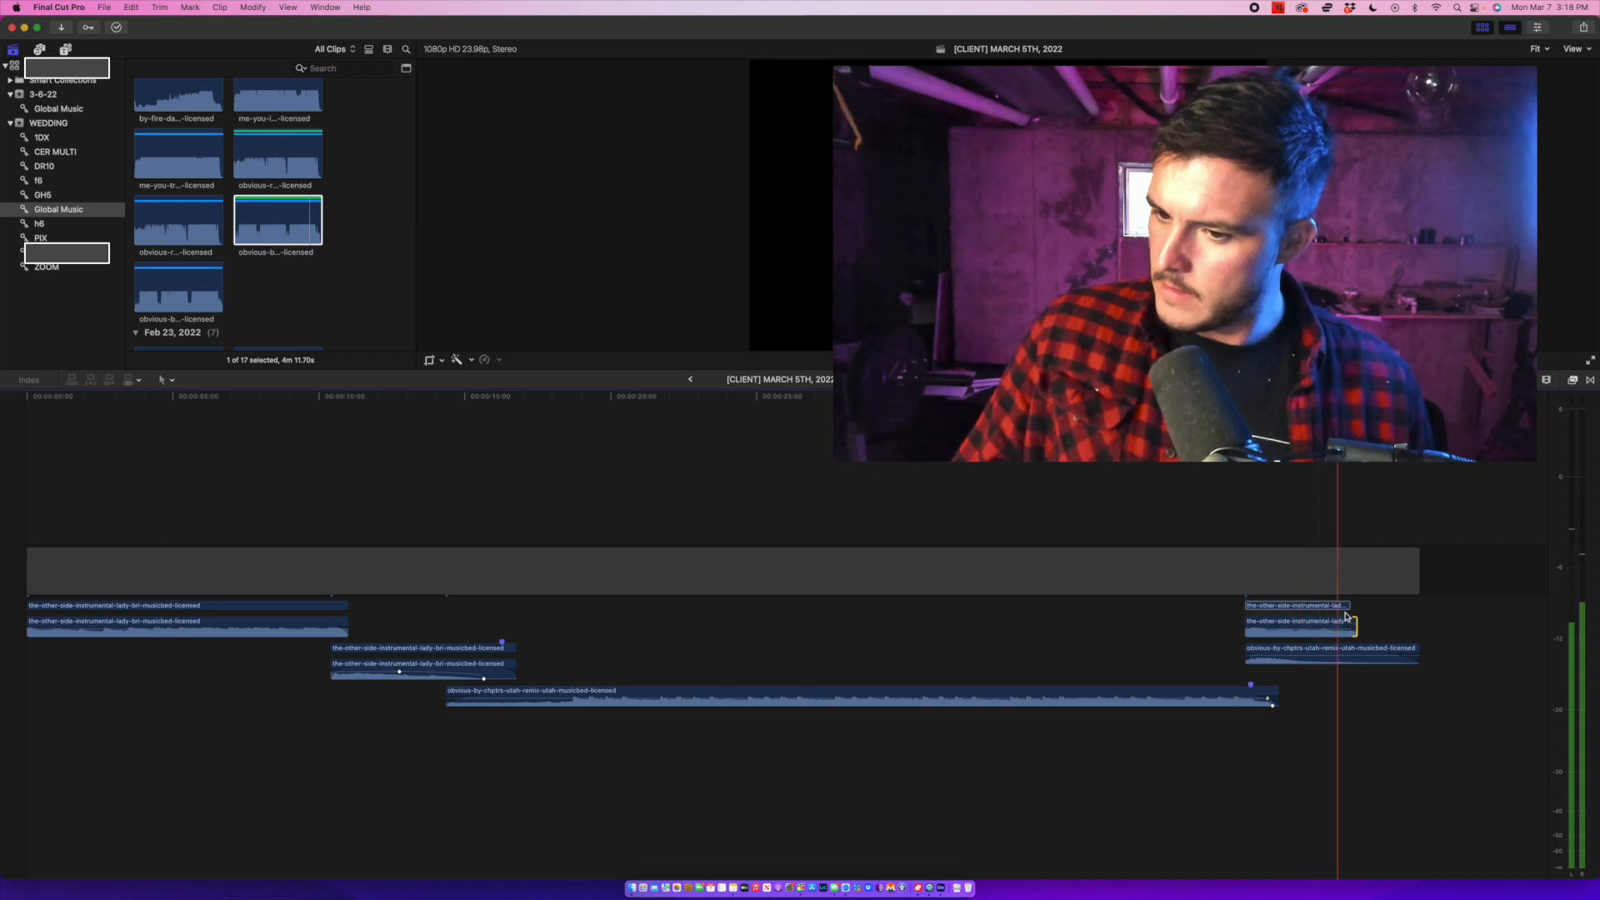
pyautogui.moveTo(1354, 623); pyautogui.dragTo(1467, 625)
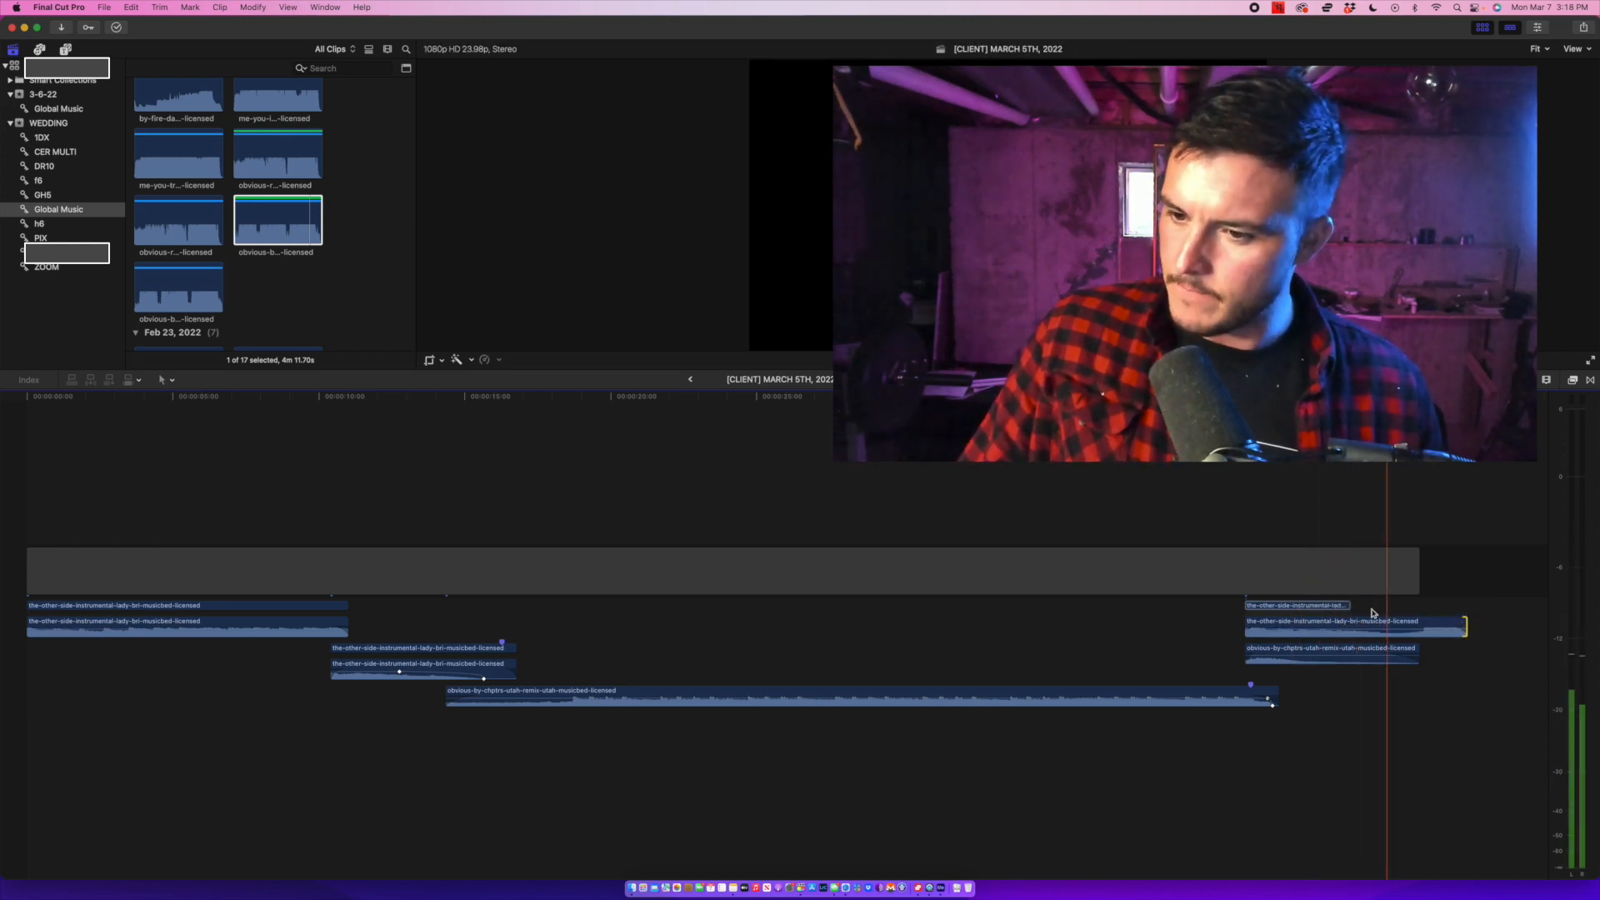
pyautogui.click(1327, 536)
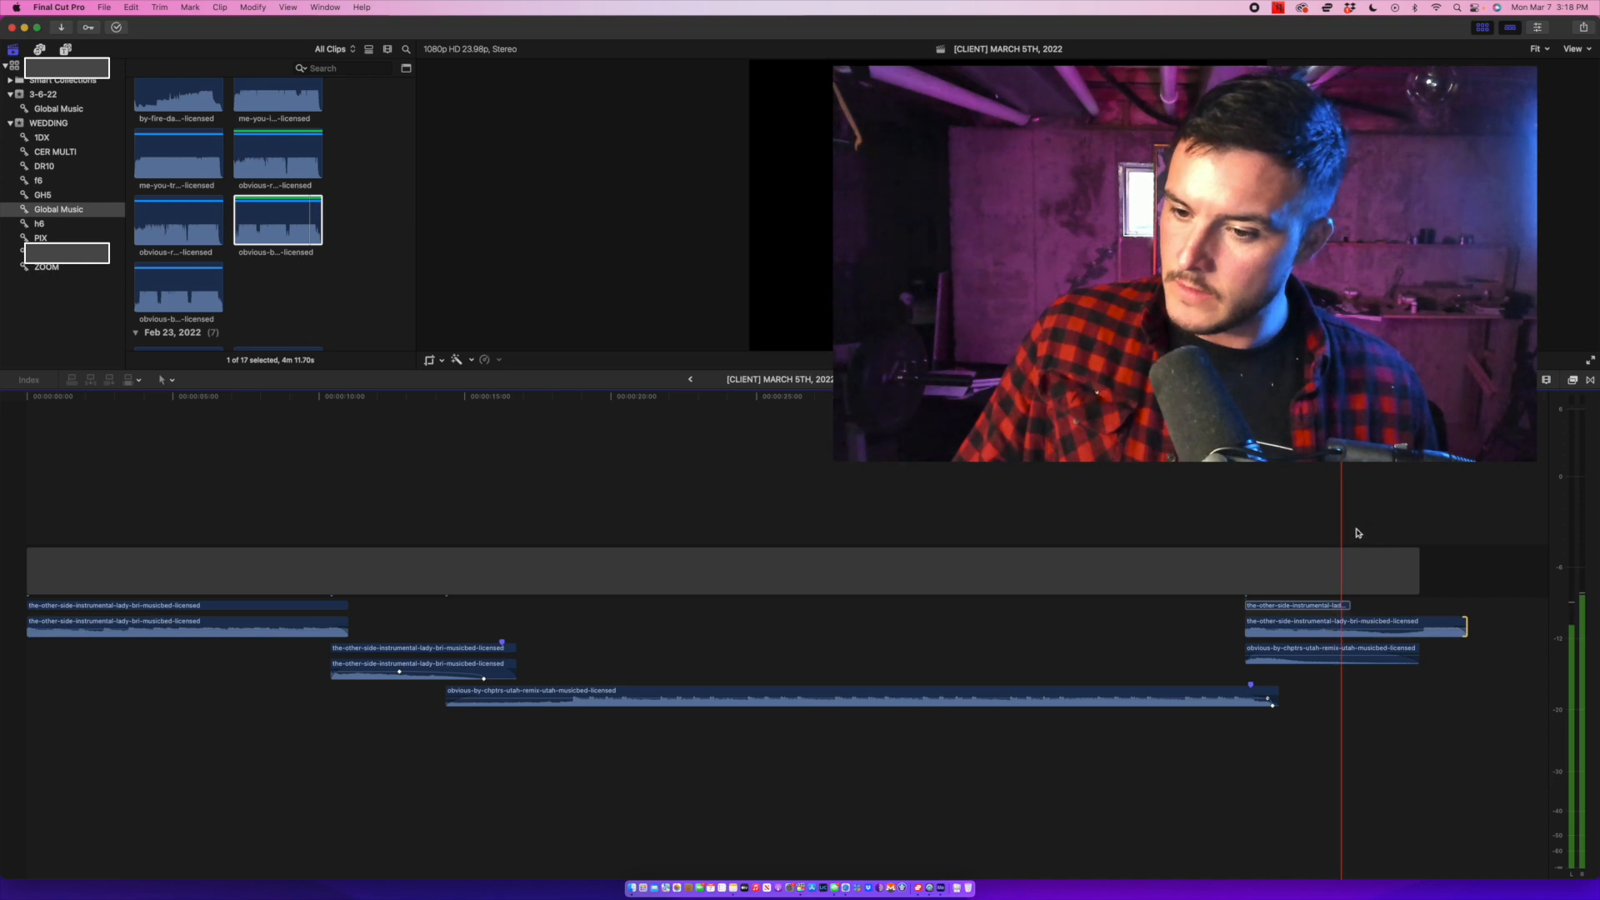
# Add two volume keyframes near 0:47 on the lifted the-other-side clip's audio and lower the last one to fade it out.
pyautogui.keyDown('alt'); pyautogui.click(1415, 629); pyautogui.keyUp('alt')
pyautogui.keyDown('alt'); pyautogui.click(1408, 631); pyautogui.keyUp('alt')
pyautogui.moveTo(1415, 629); pyautogui.dragTo(1432, 678)
pyautogui.press('space')
# Move the lifted the-other-side clip earlier to about 0:37, trim its audio start to about 0:40, and play back the transition.
pyautogui.moveTo(1246, 626); pyautogui.dragTo(1139, 638)
pyautogui.press('space')
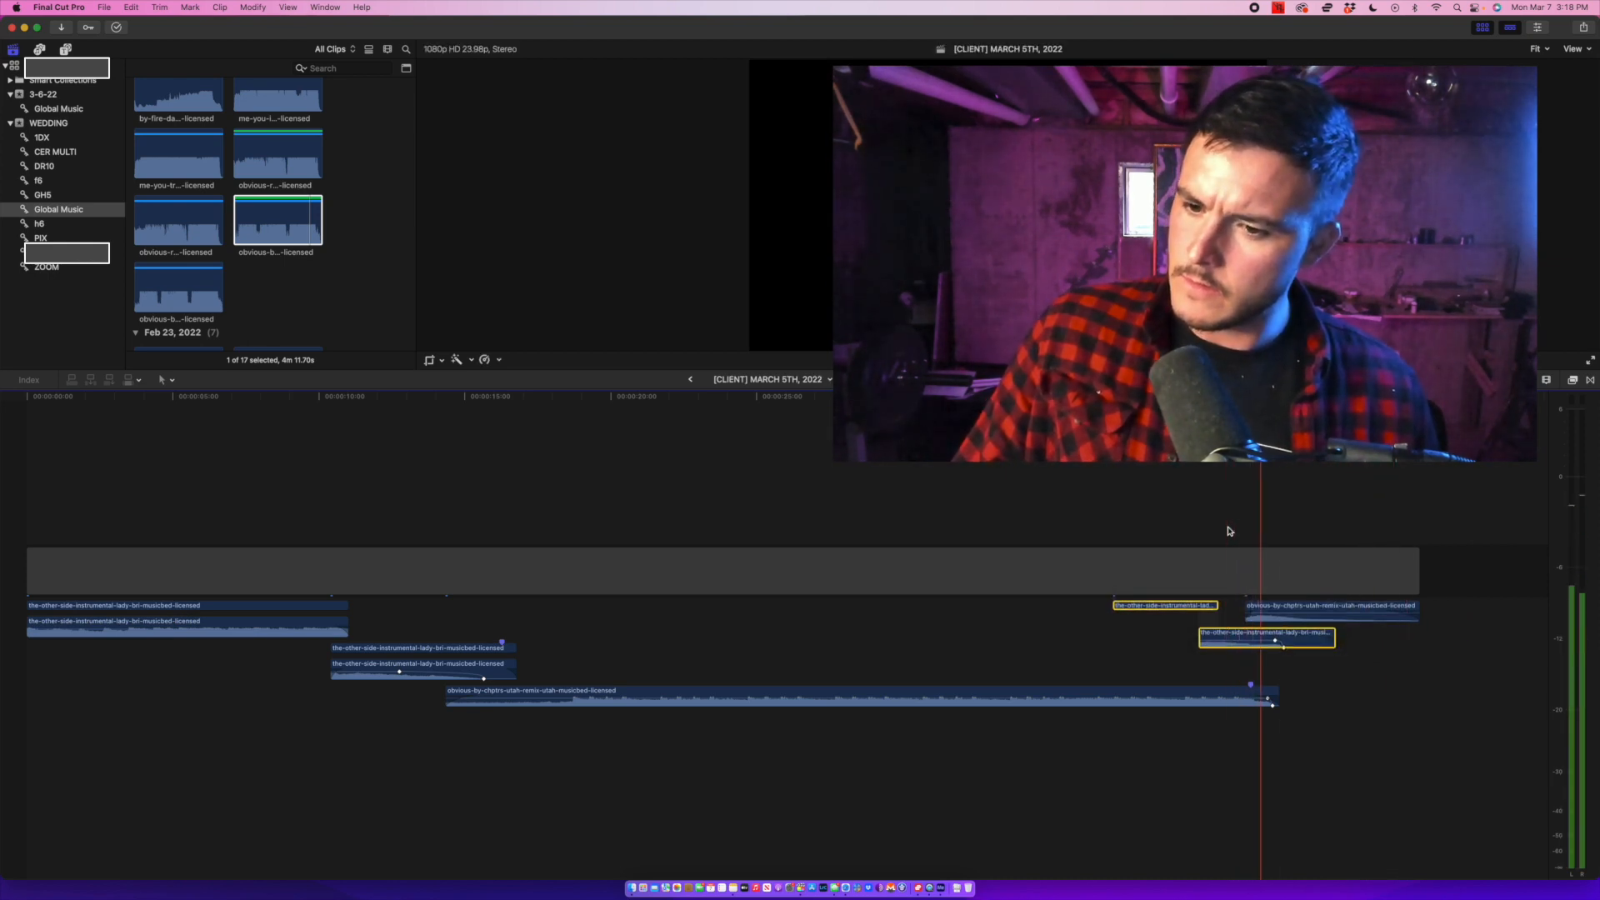
pyautogui.press('space')
# Trim the moved the-other-side clip's start to about 0:40, add a short fade-in to its audio, and play back the transition.
pyautogui.moveTo(1117, 605); pyautogui.dragTo(1208, 602)
pyautogui.press('space')
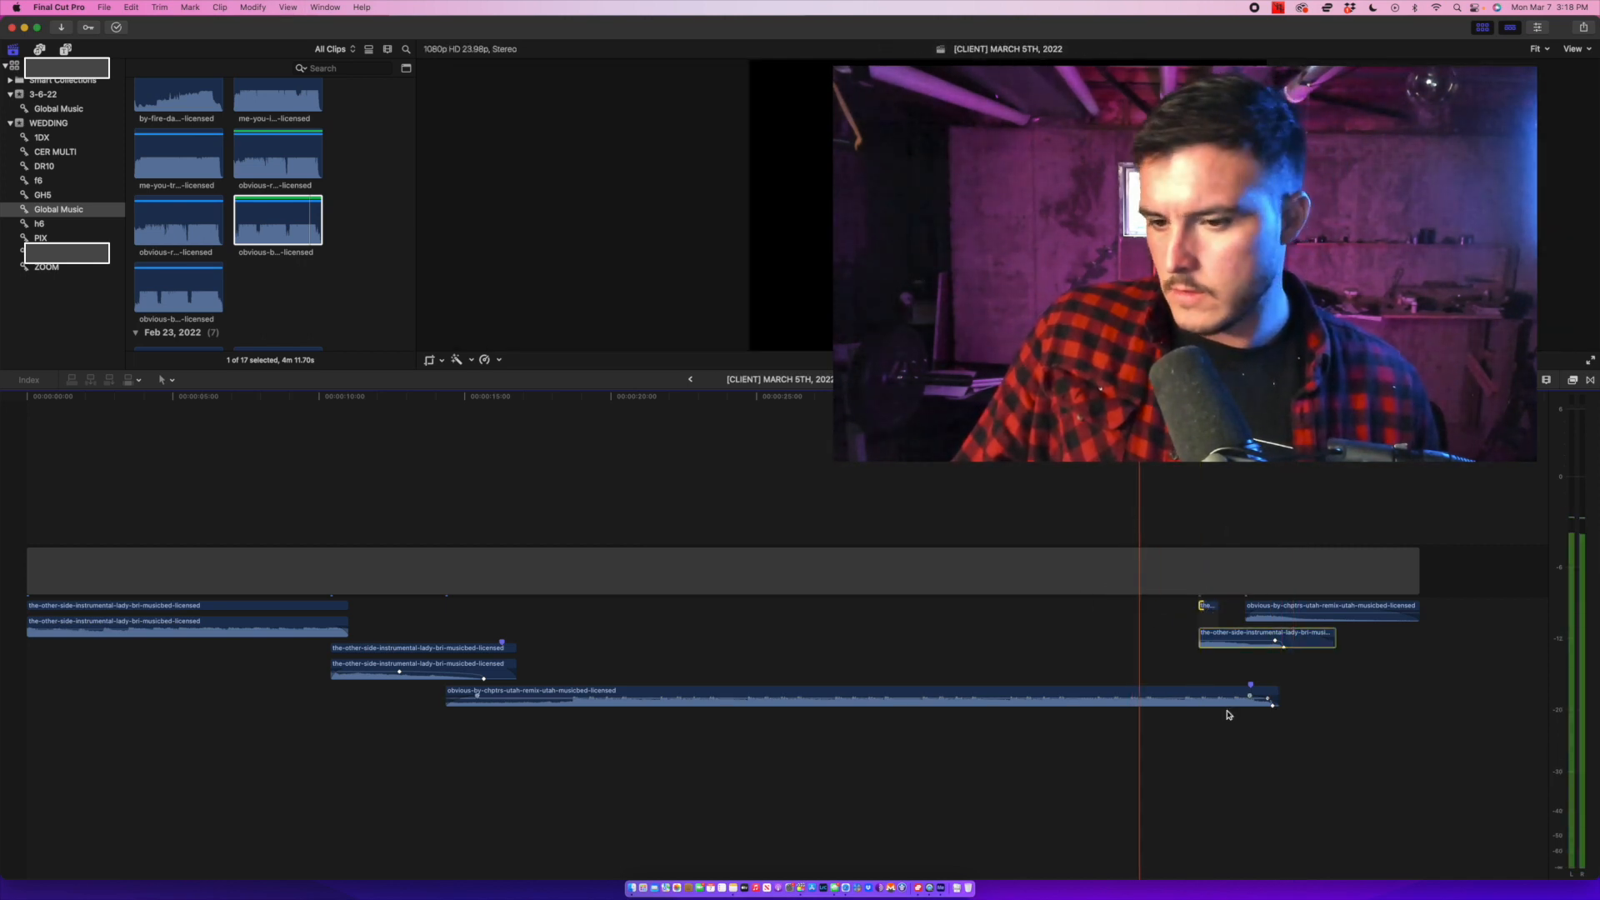
pyautogui.moveTo(1202, 638); pyautogui.dragTo(1235, 638)
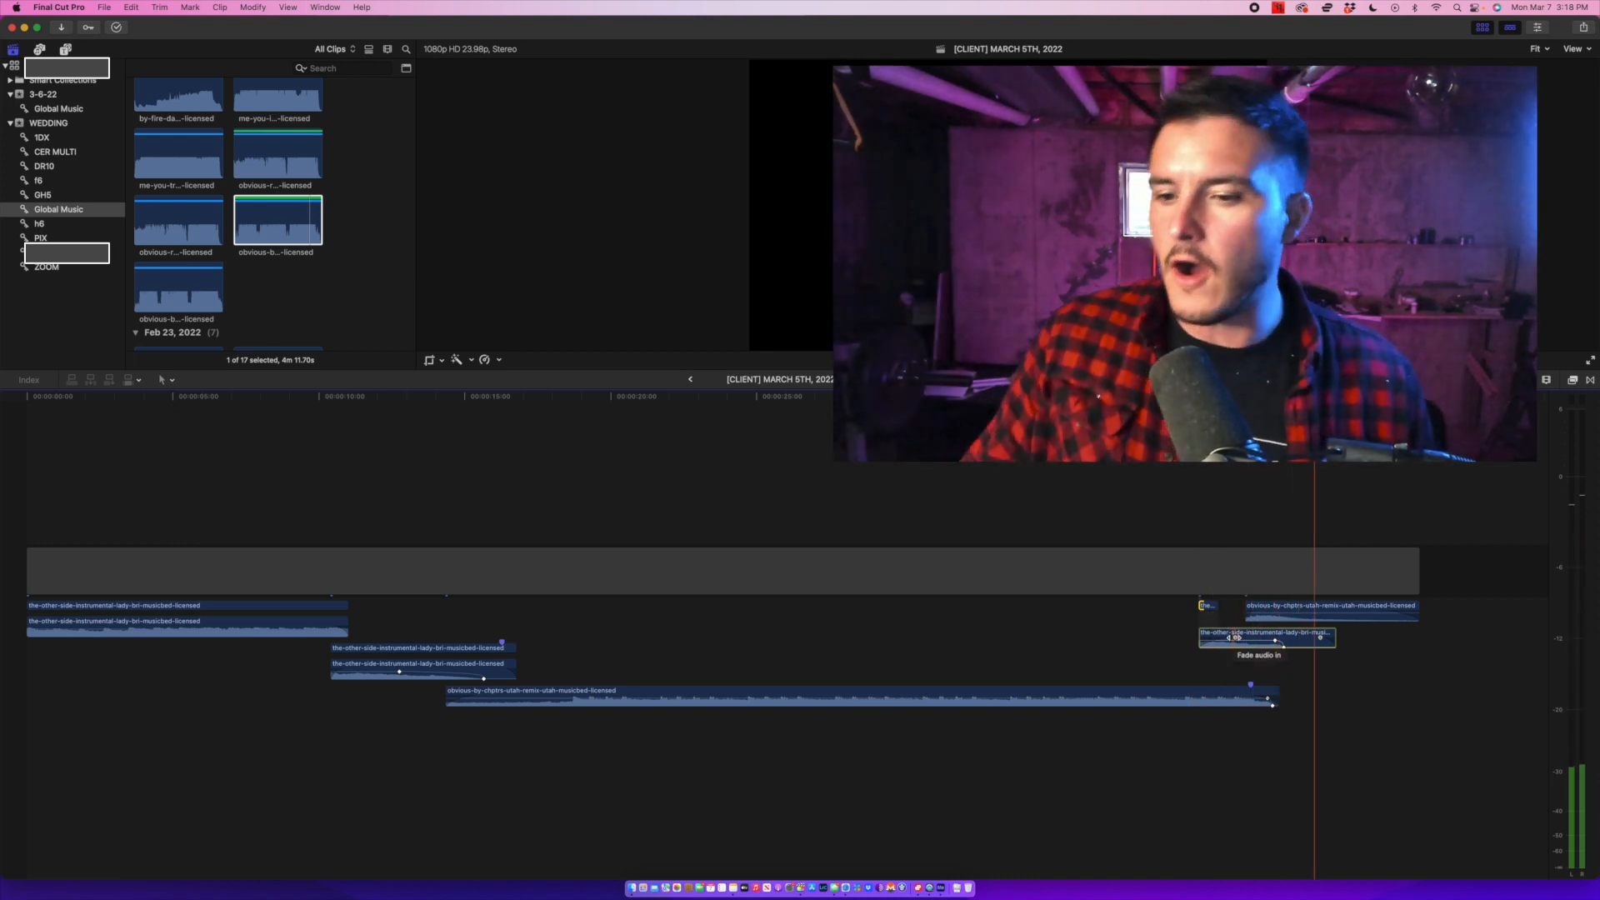
pyautogui.click(1218, 591)
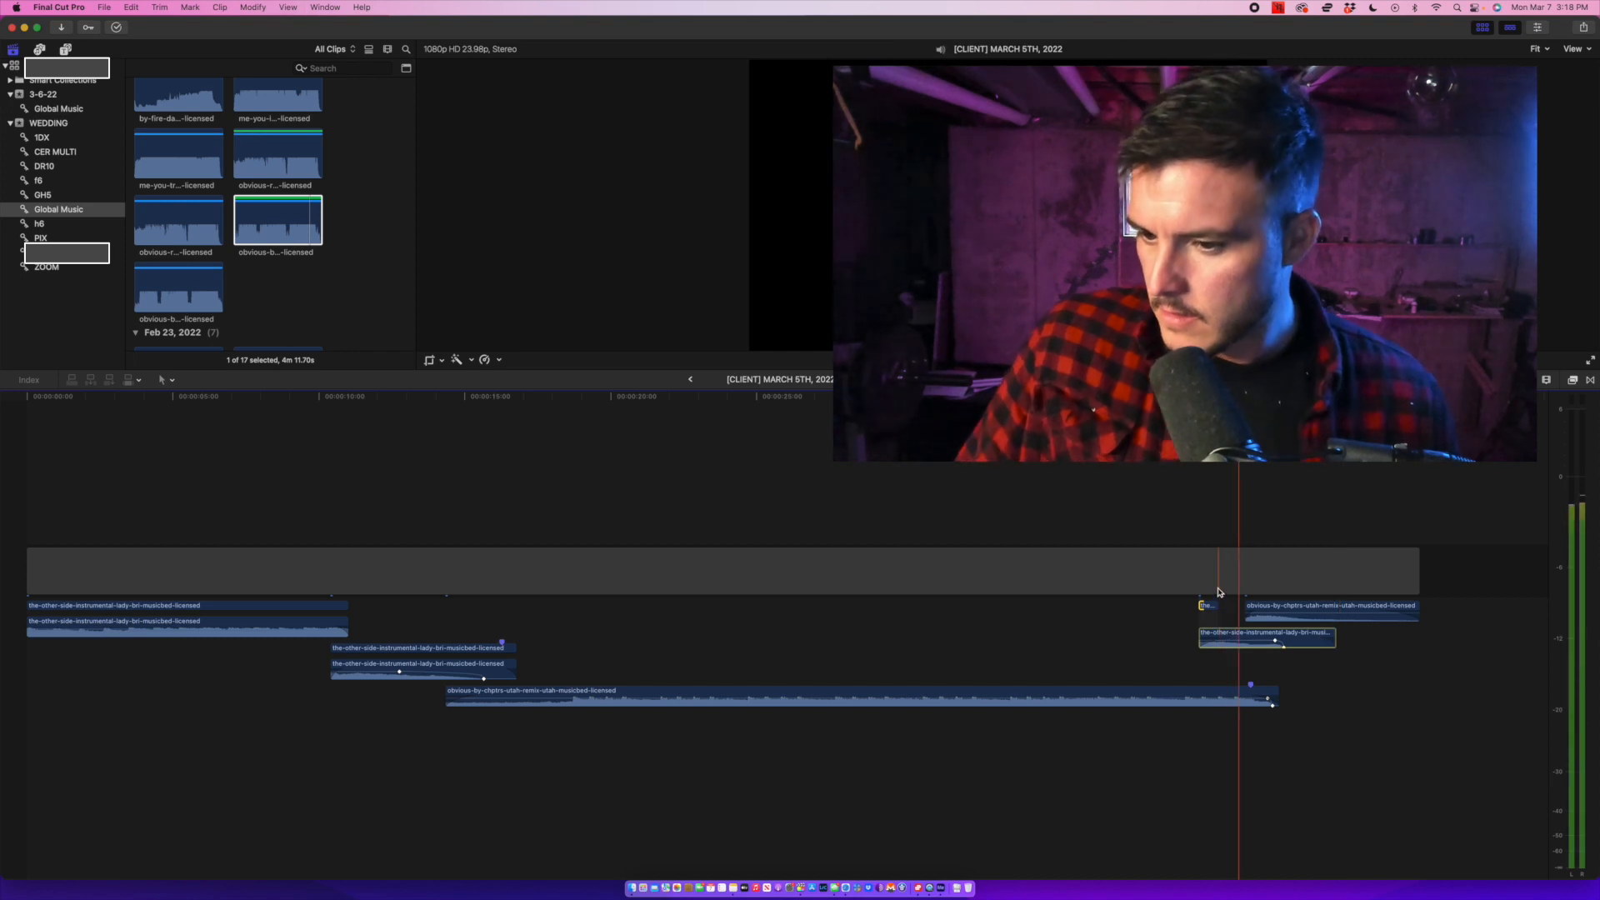
pyautogui.press('space')
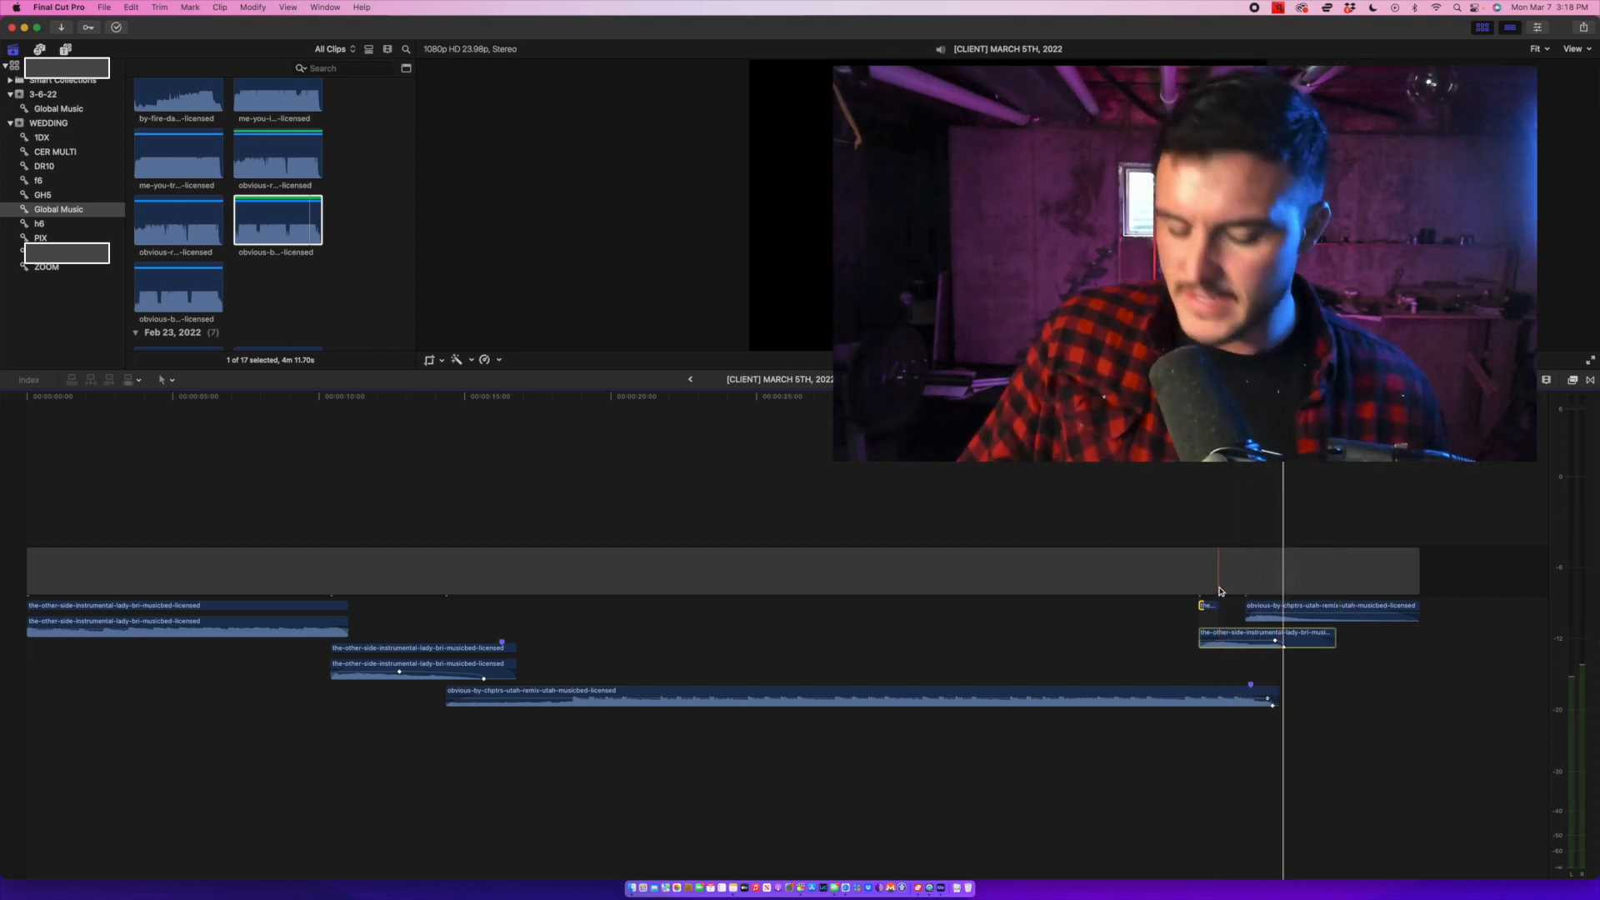
# Solo the the-other-side clip that starts at about 0:40.
pyautogui.click(1221, 531)
pyautogui.hotkey('alt', 's')
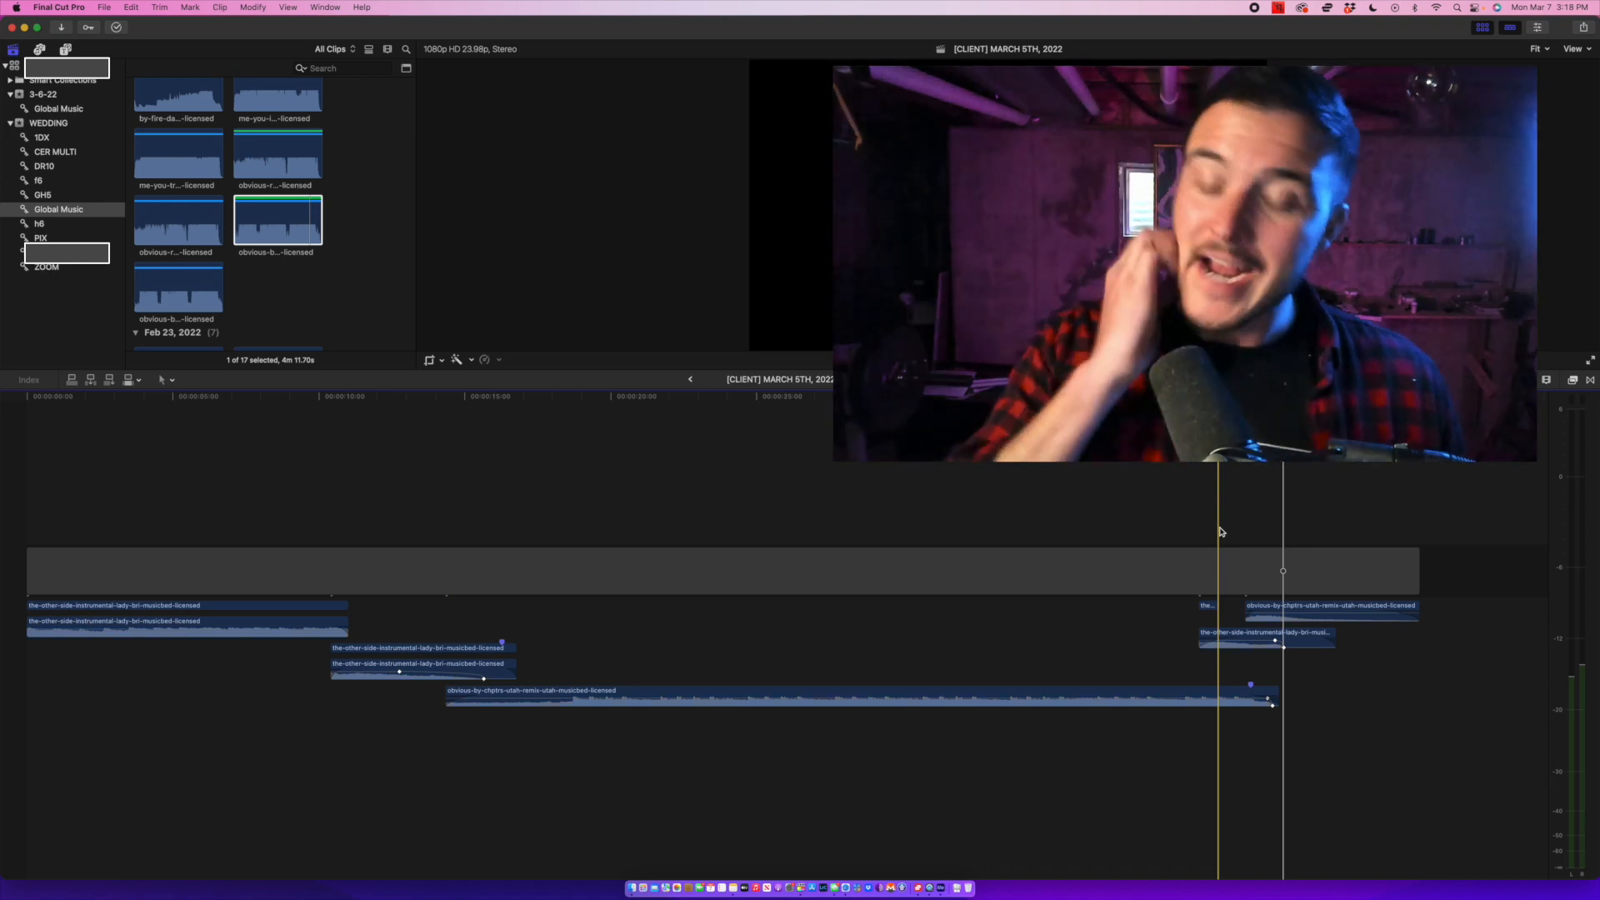
pyautogui.click(1230, 635)
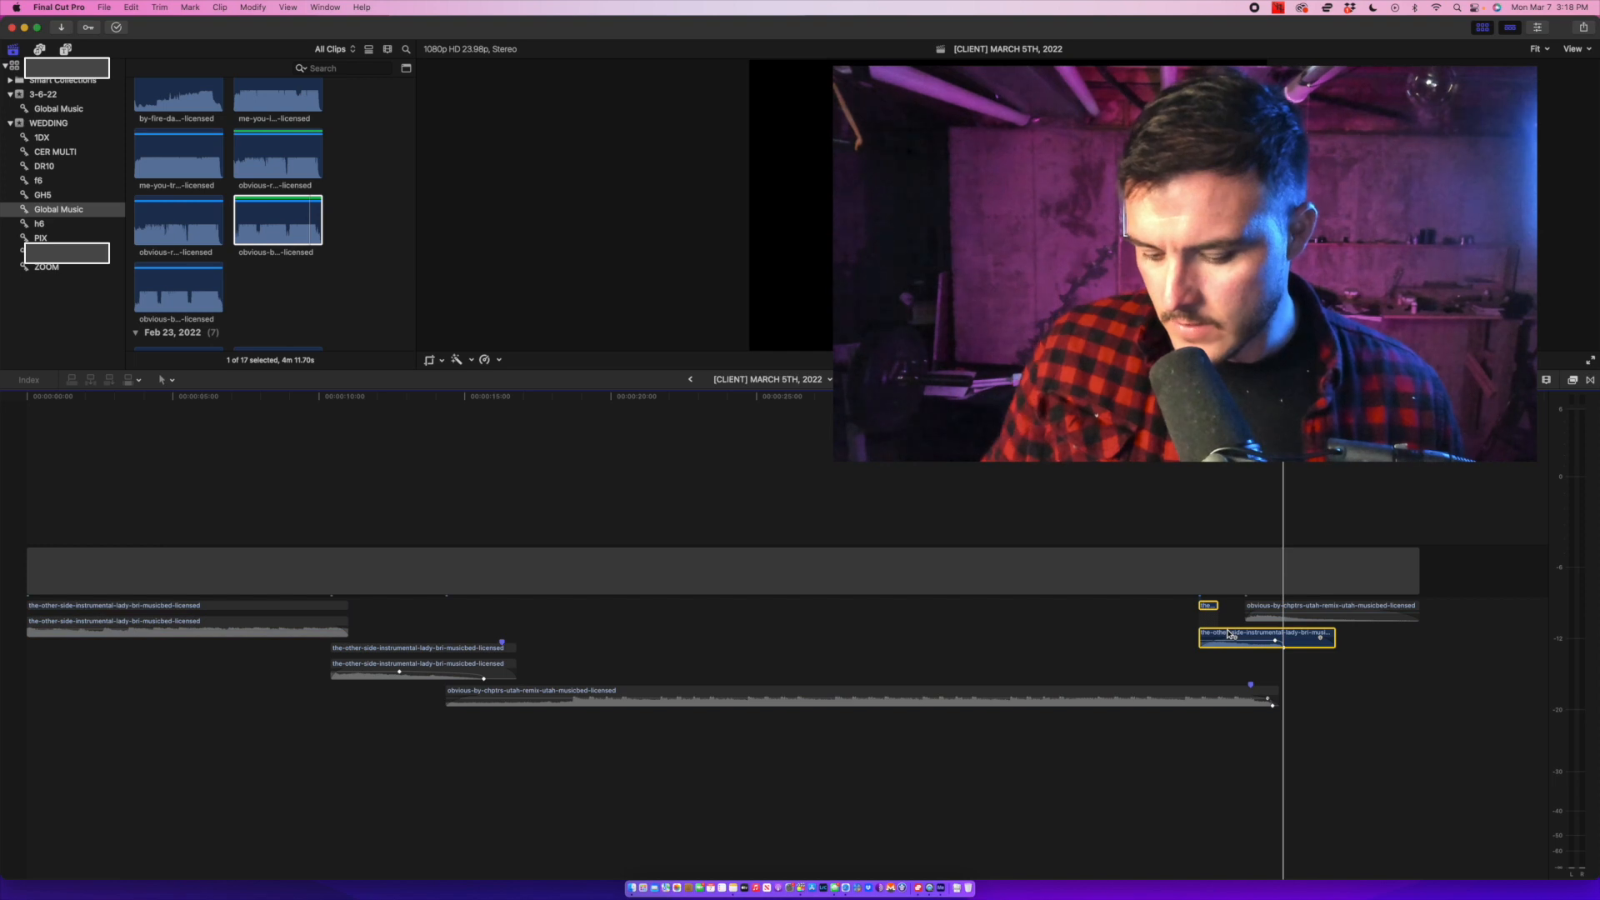
# Move the final fade-out volume keyframe on the soloed the-other-side clip later to about 0:43 and play back the fade.
pyautogui.press('/')
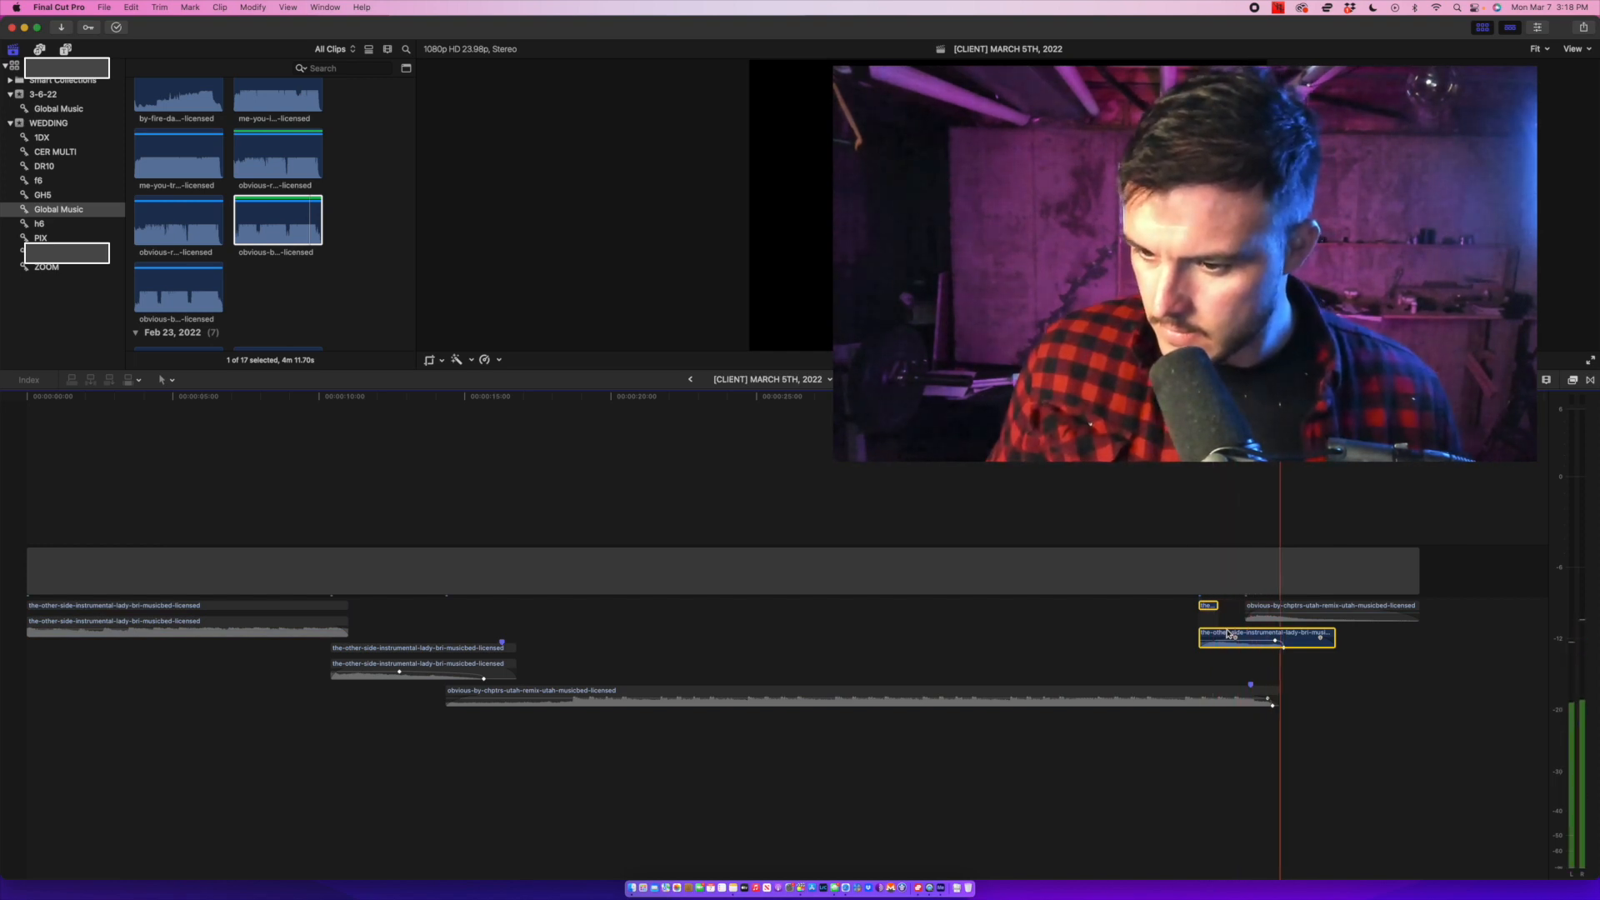
pyautogui.press('super+equal')
pyautogui.press('super+equal')
pyautogui.press('super+equal')
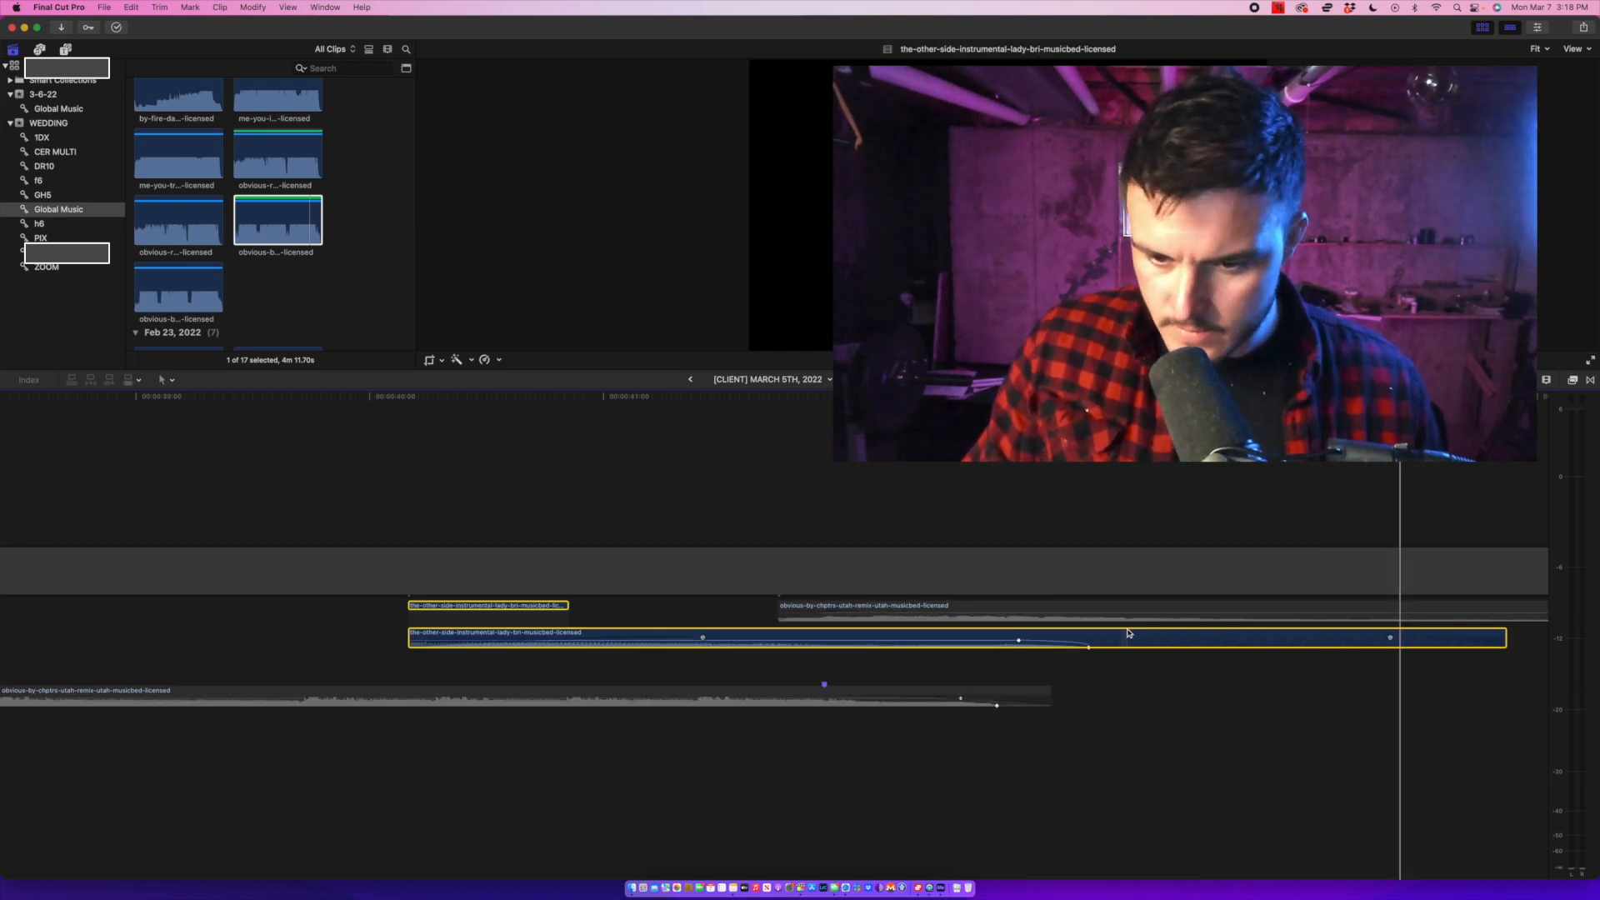
pyautogui.moveTo(1089, 646); pyautogui.dragTo(1159, 650)
pyautogui.press('space')
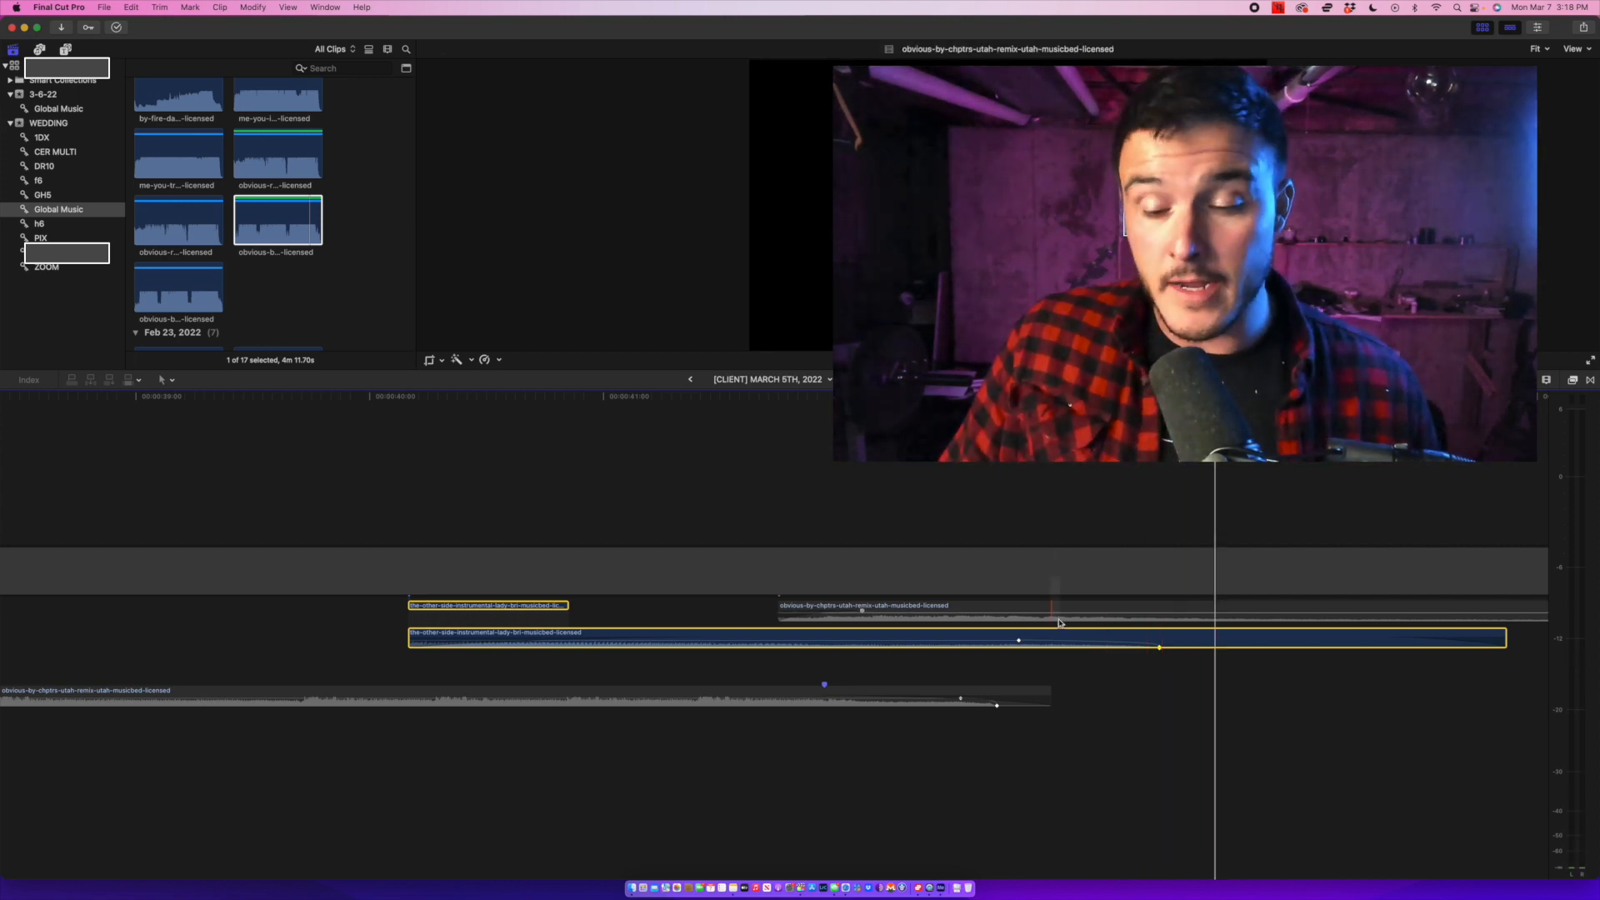
pyautogui.rightClick(931, 889)
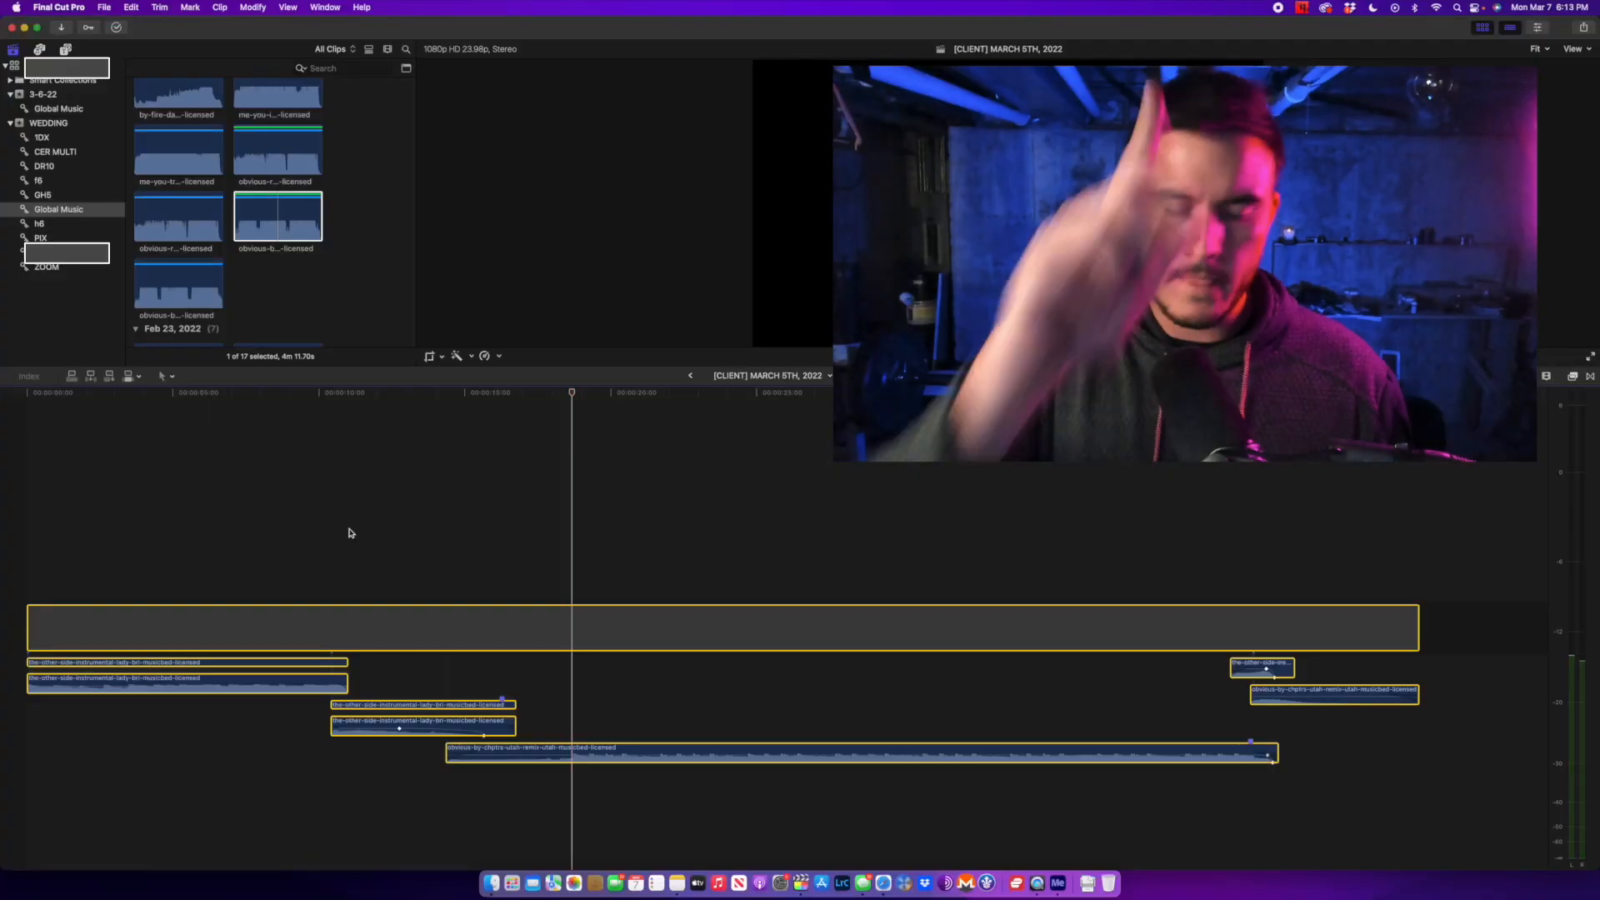
pyautogui.click(349, 532)
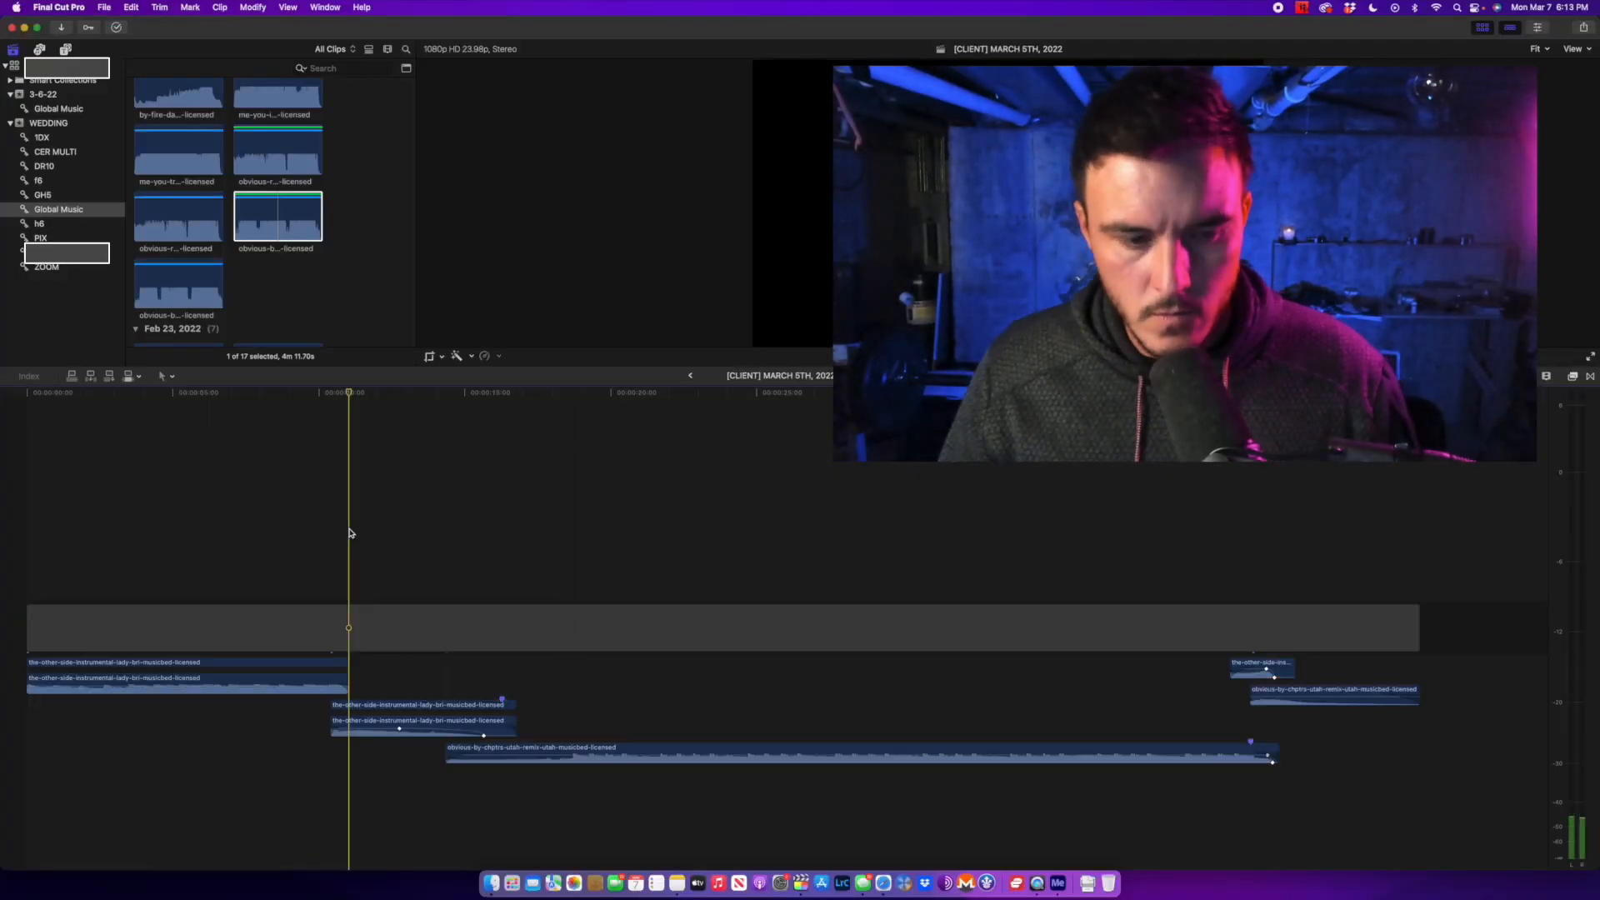
pyautogui.press('XF86AudioMute')
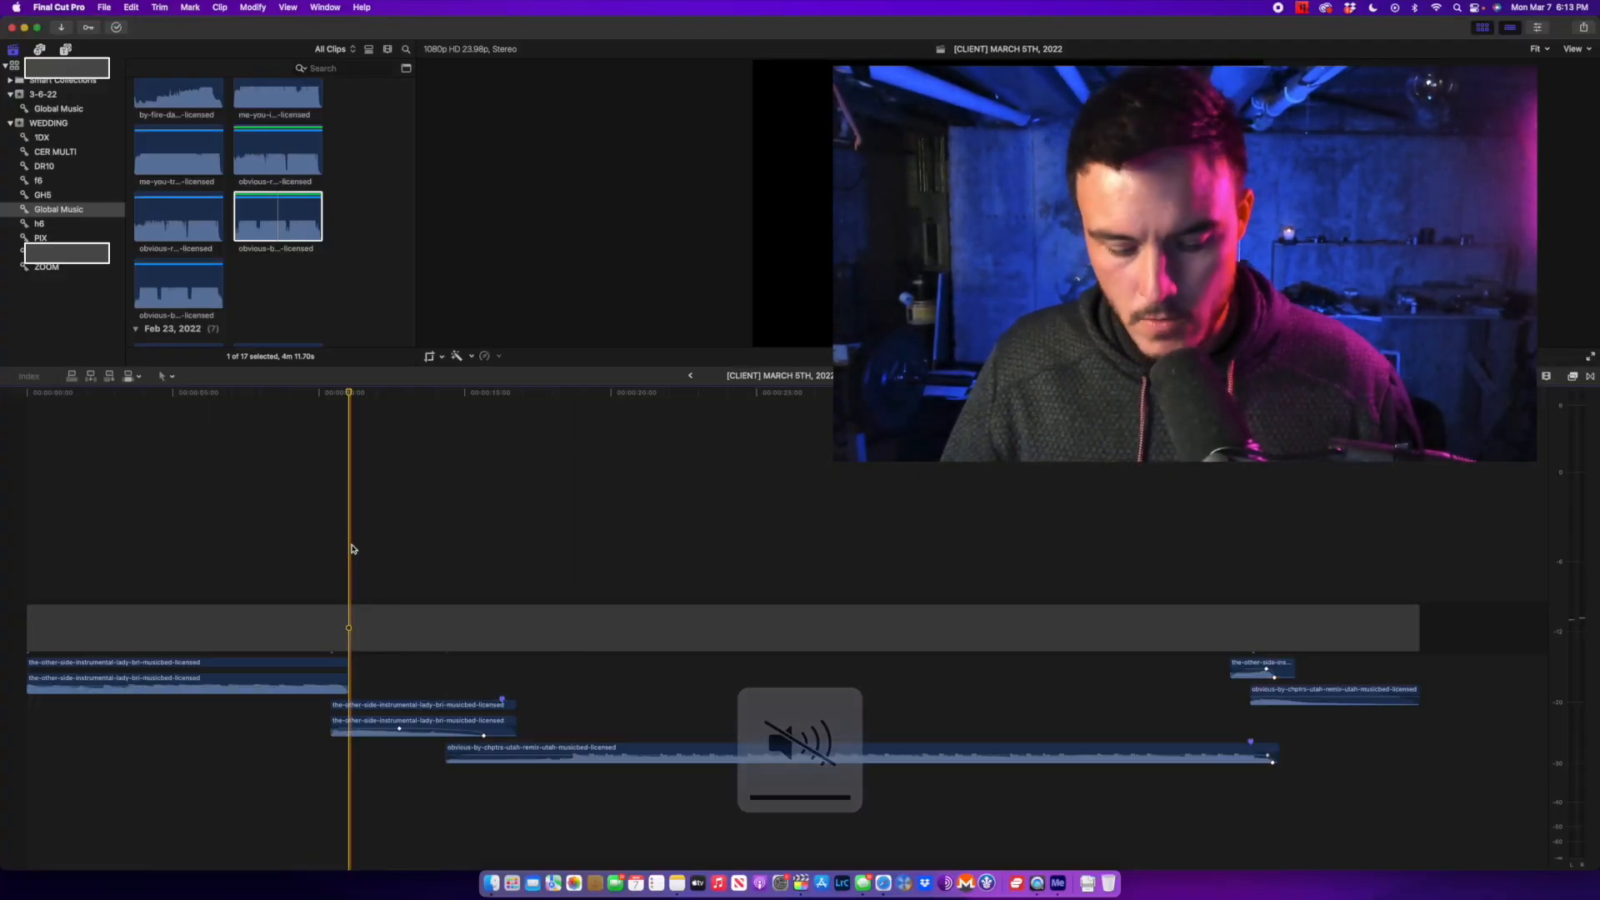
pyautogui.press('t')
pyautogui.click(331, 621)
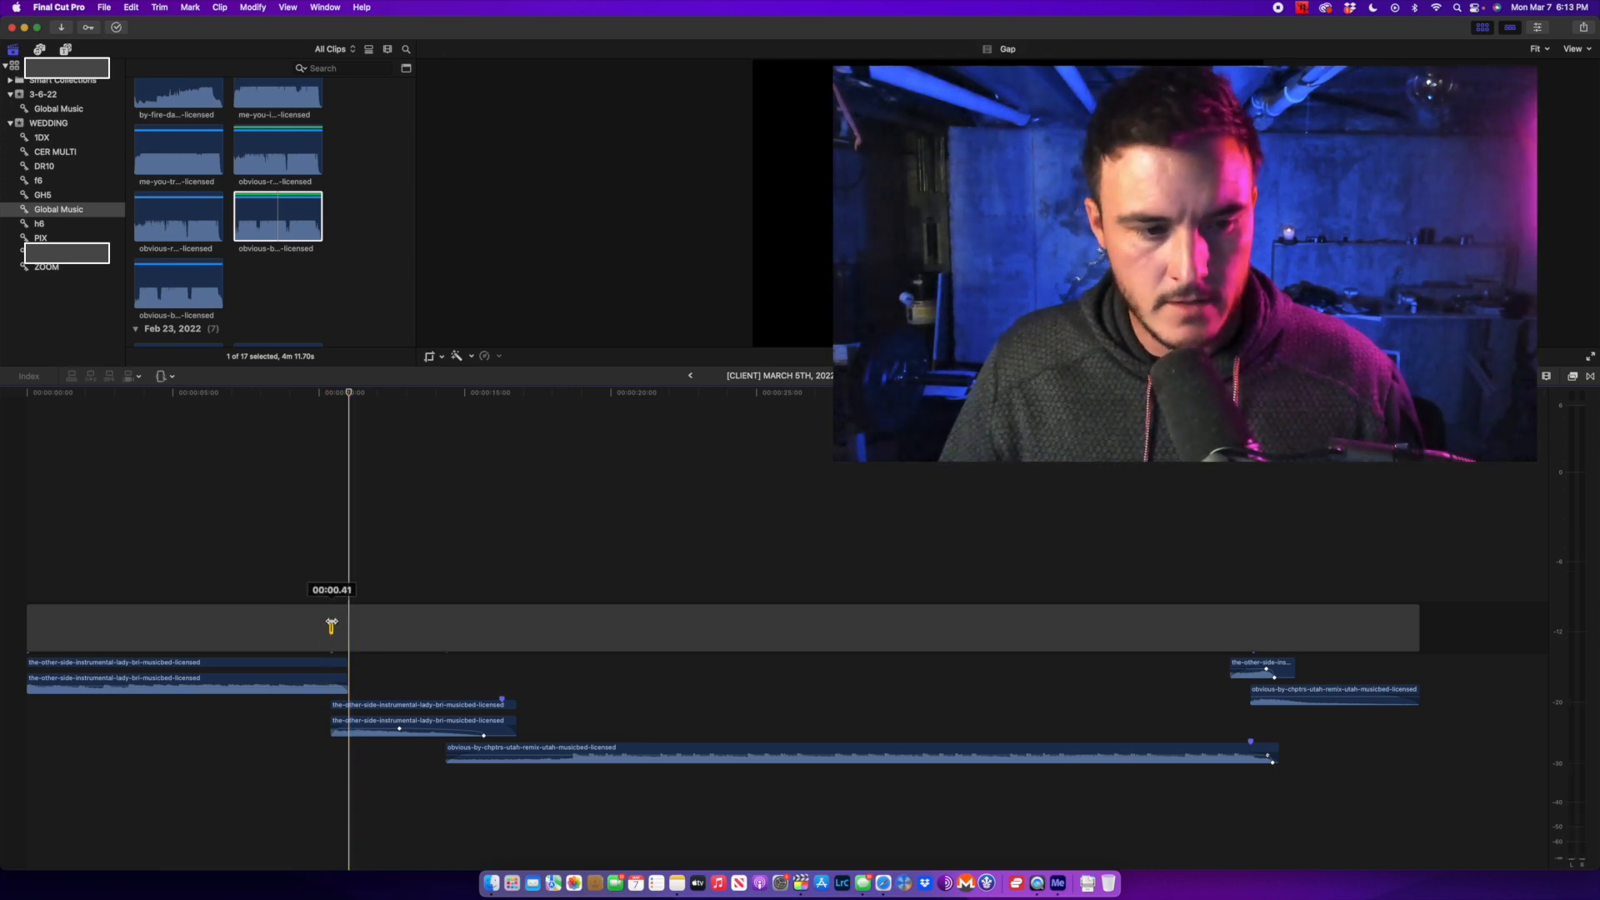
pyautogui.moveTo(332, 622); pyautogui.dragTo(327, 598)
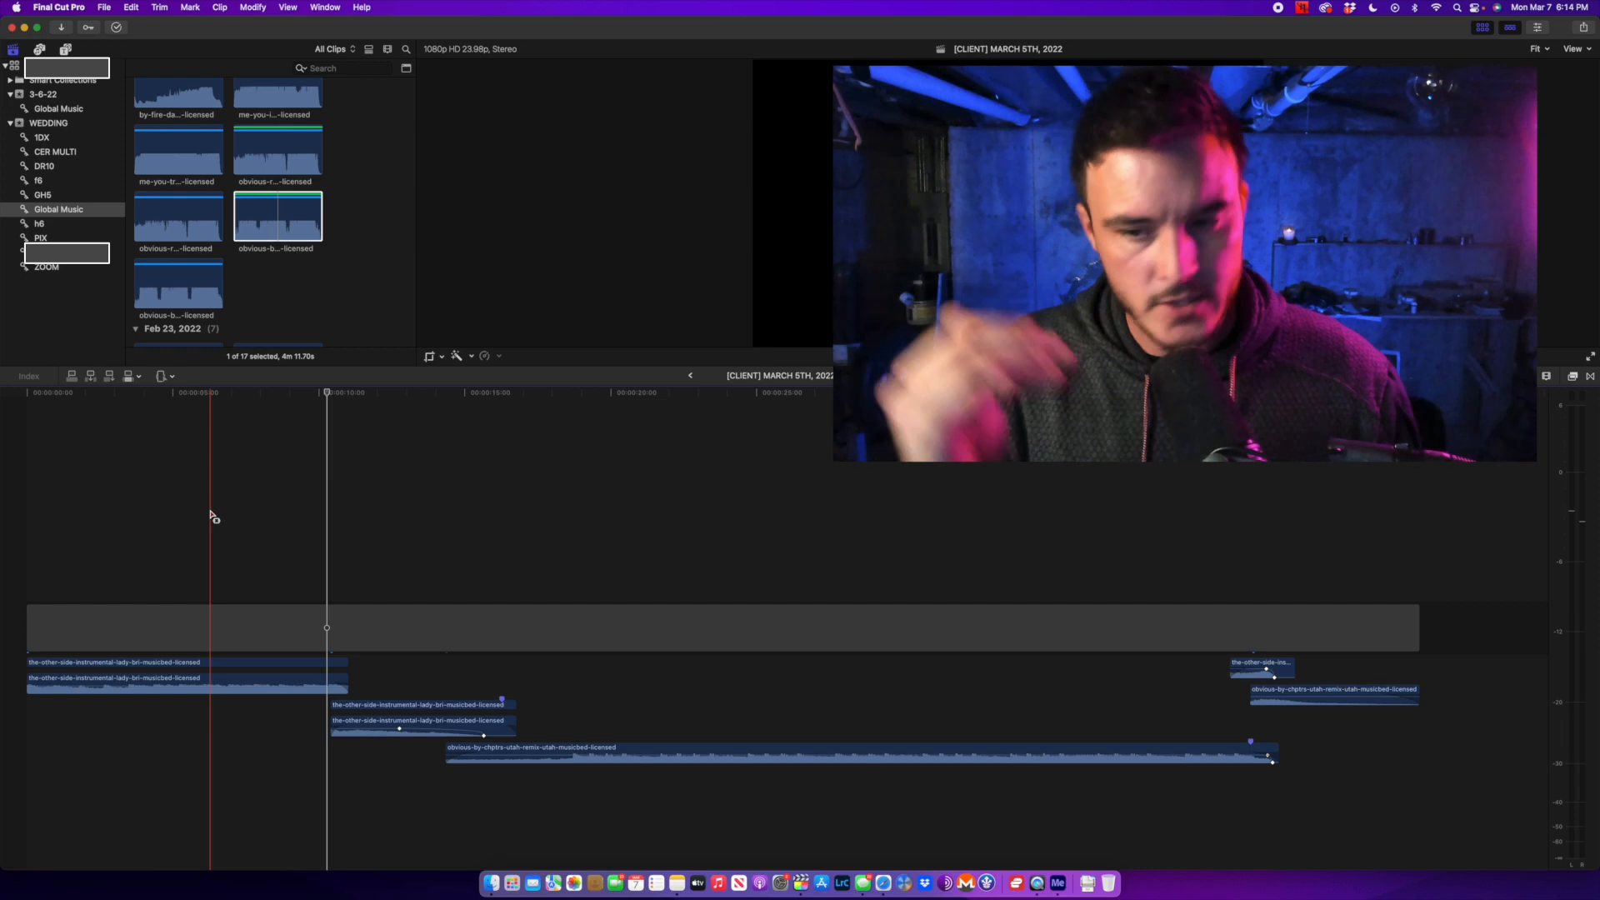
pyautogui.press('a')
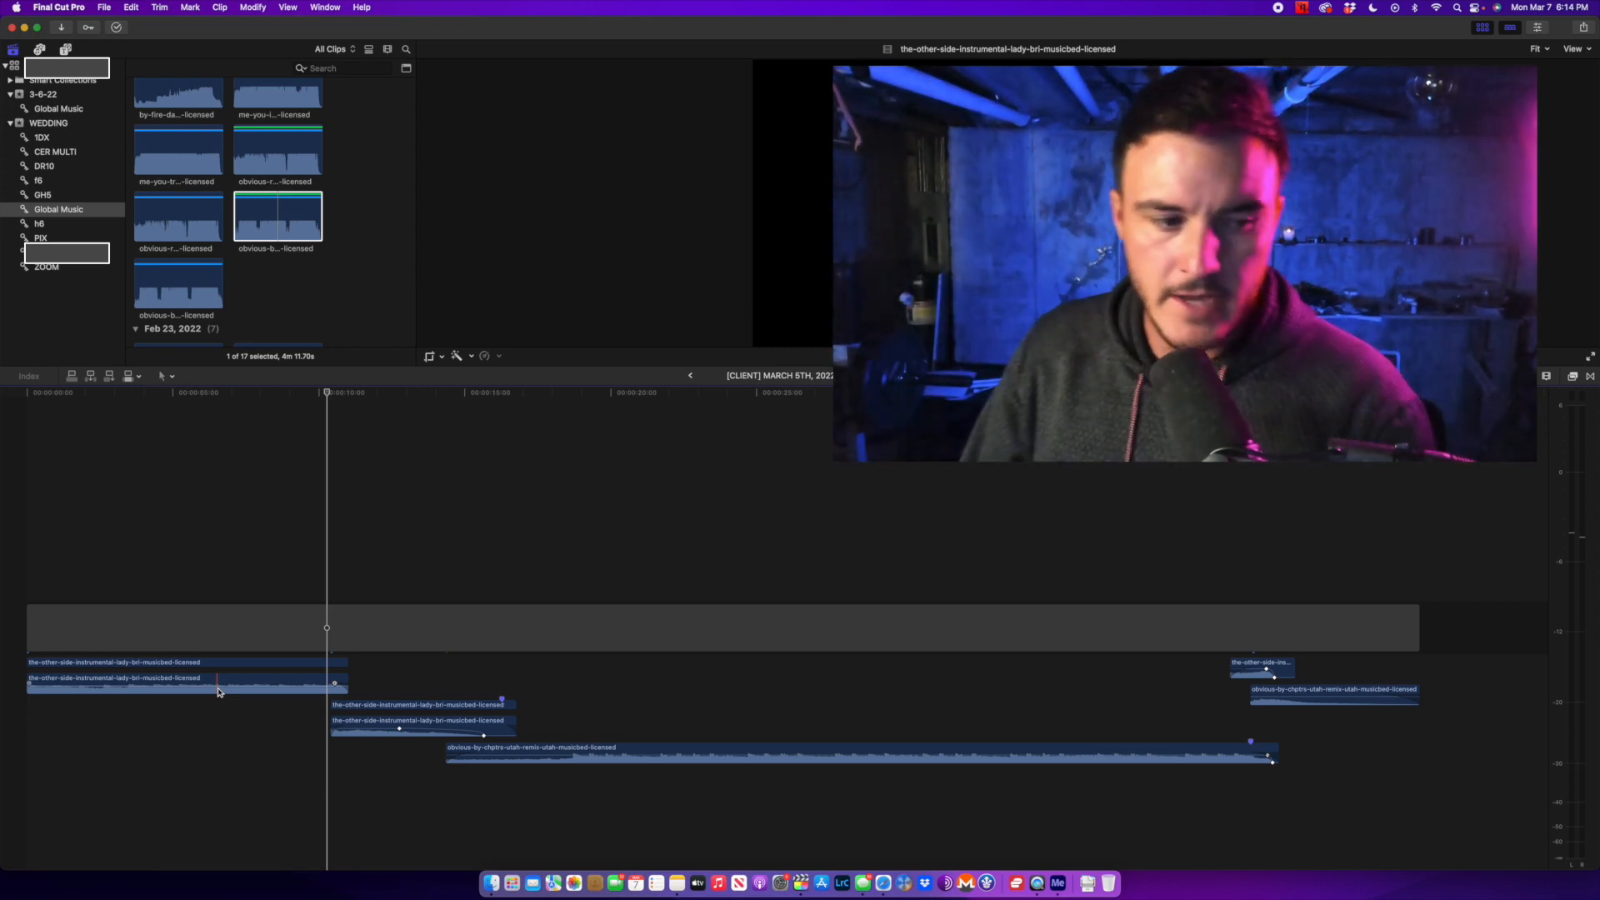
# Solo the first the-other-side clip and cue the playhead near its ending at about 0:10.
pyautogui.click(331, 684)
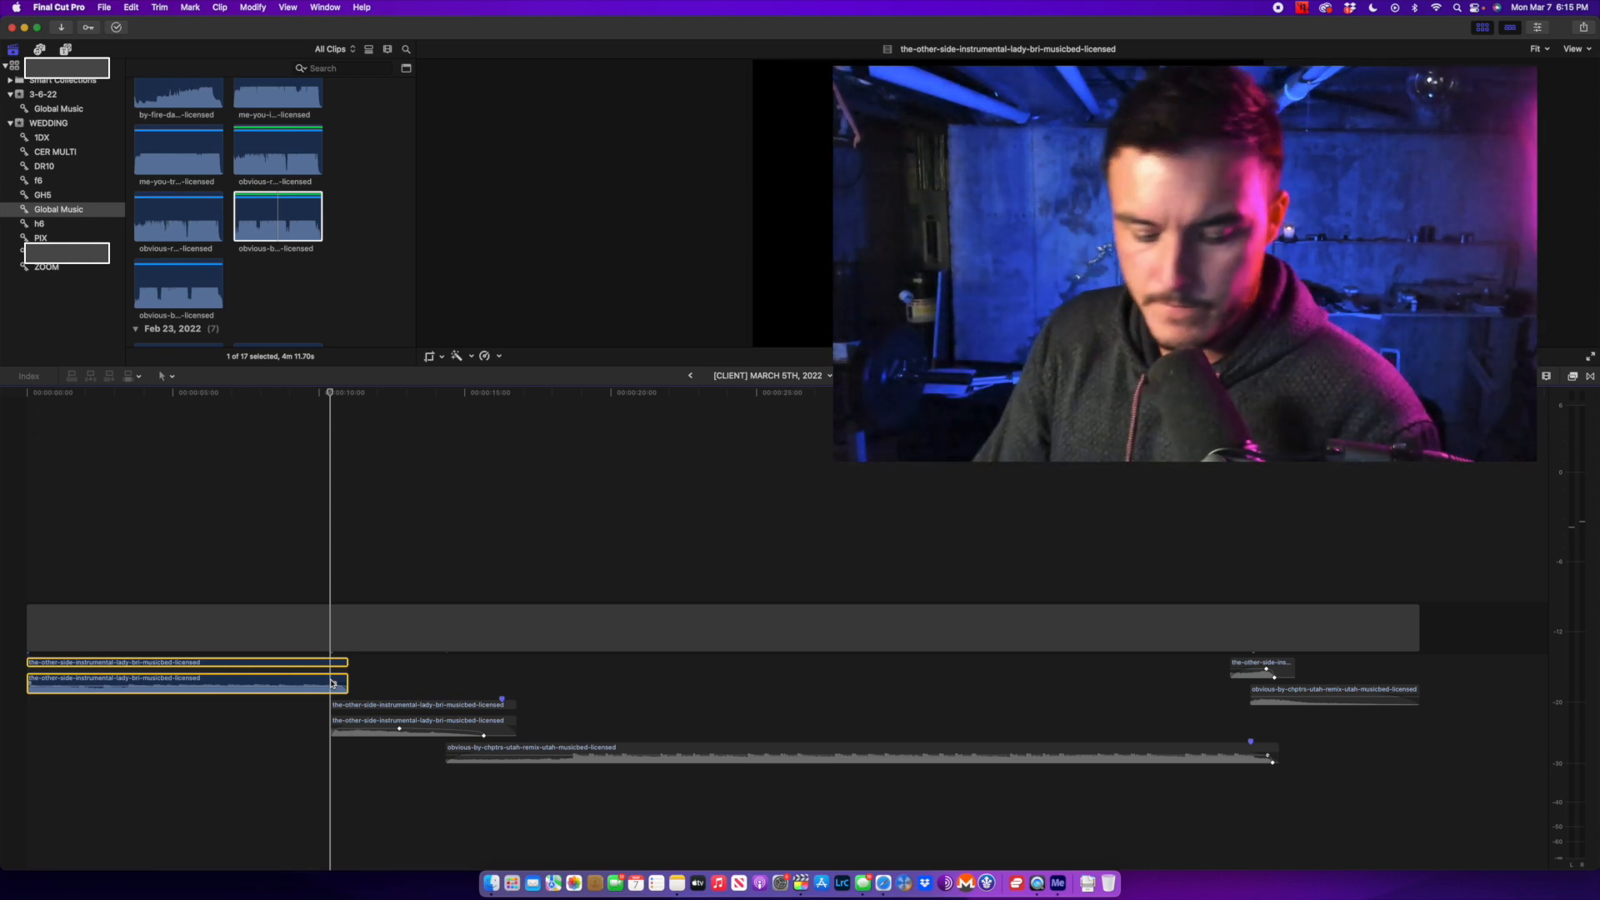
pyautogui.press('XF86AudioMute')
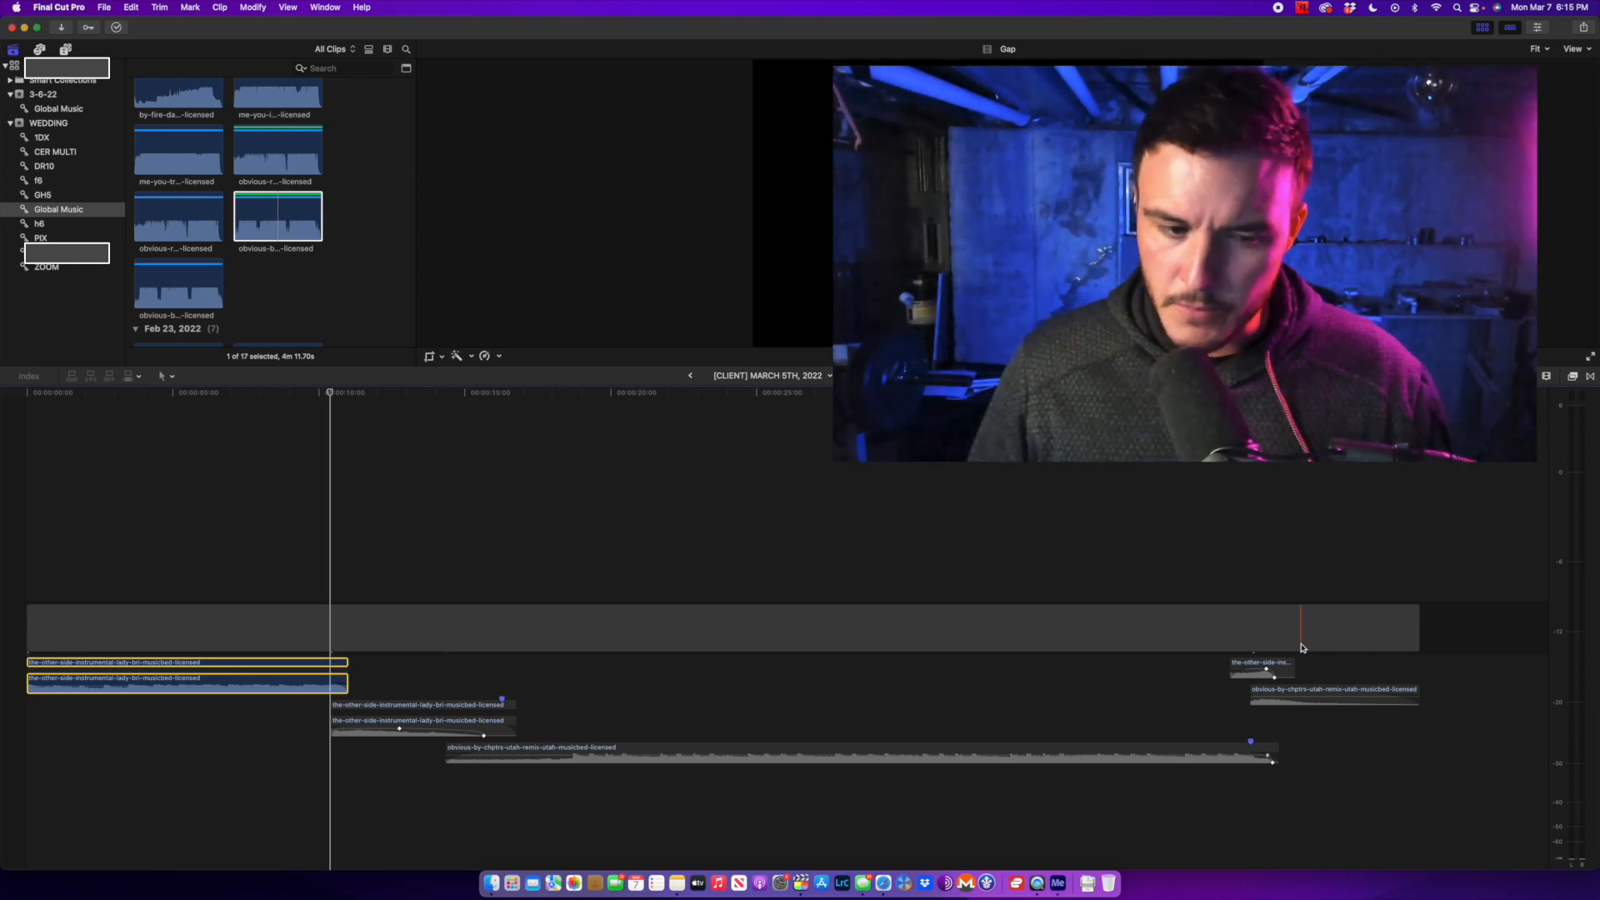
pyautogui.click(343, 500)
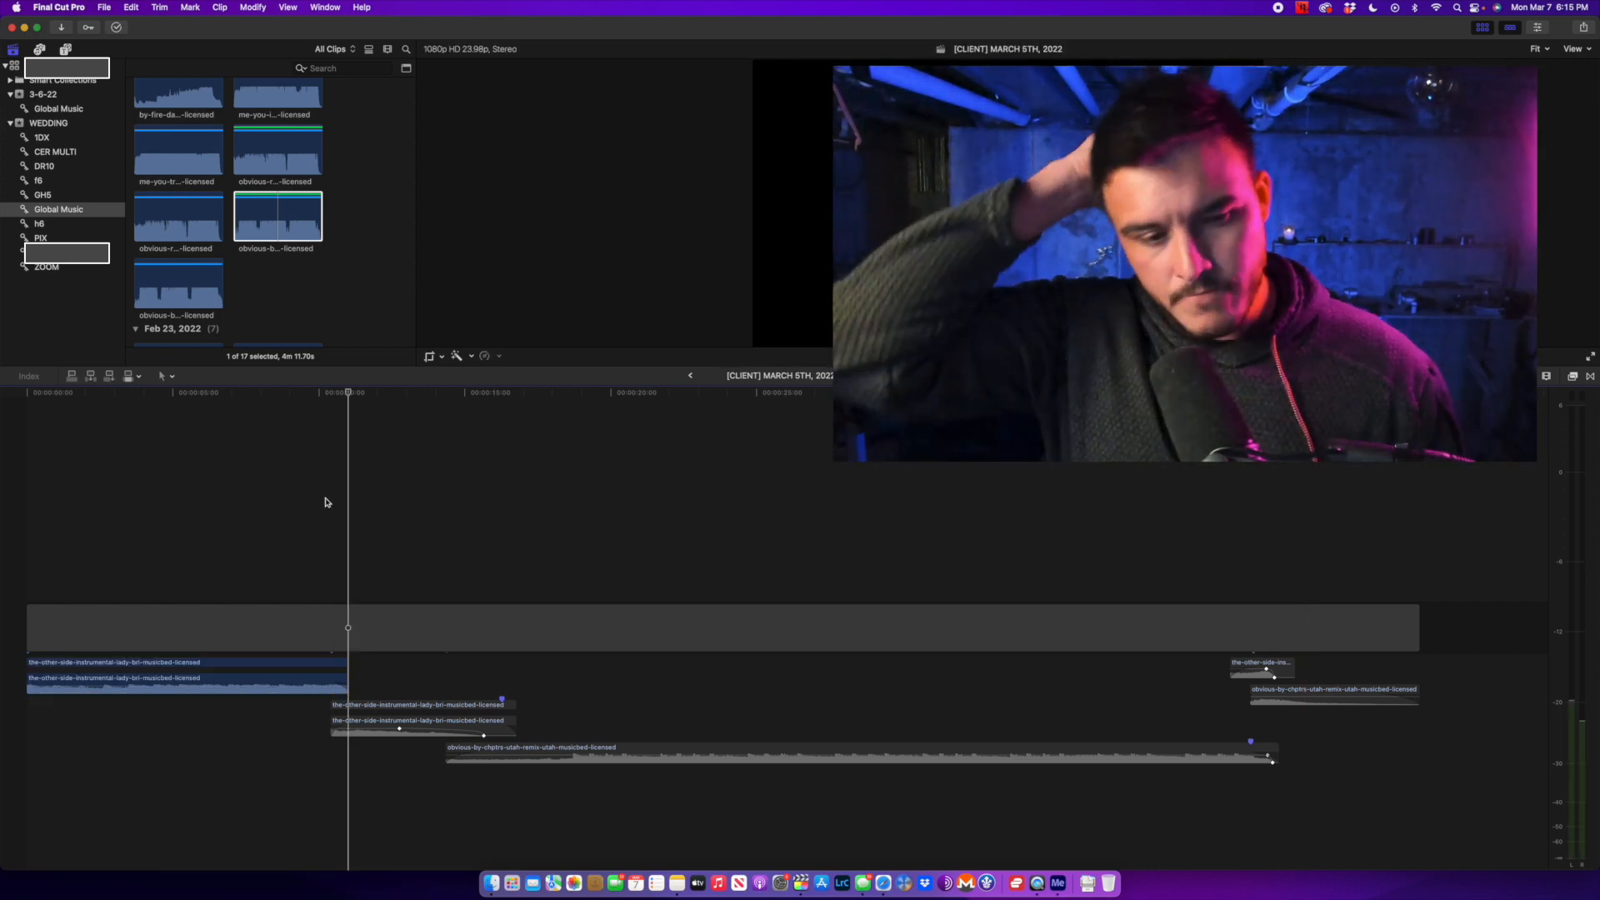
pyautogui.click(327, 500)
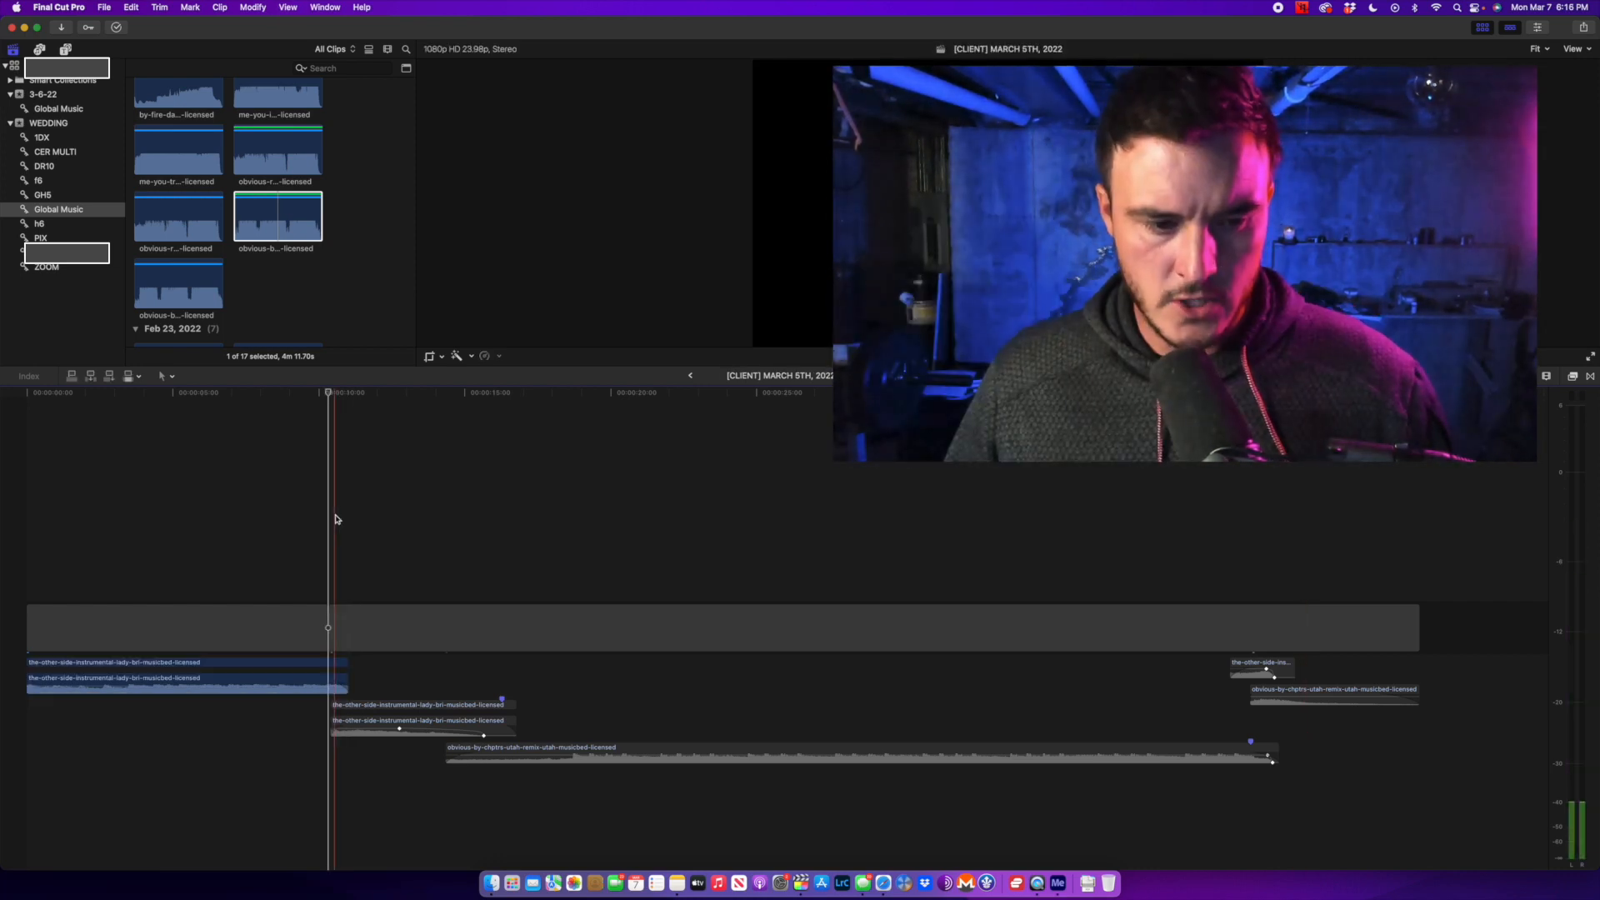
# Blade the first the-other-side clip's speed near 0:10, slow its final segment to end at about 0:12.5, and play it back.
pyautogui.click(335, 682)
pyautogui.hotkey('shift', 'b')
pyautogui.moveTo(345, 666); pyautogui.dragTo(350, 668)
pyautogui.click(306, 560)
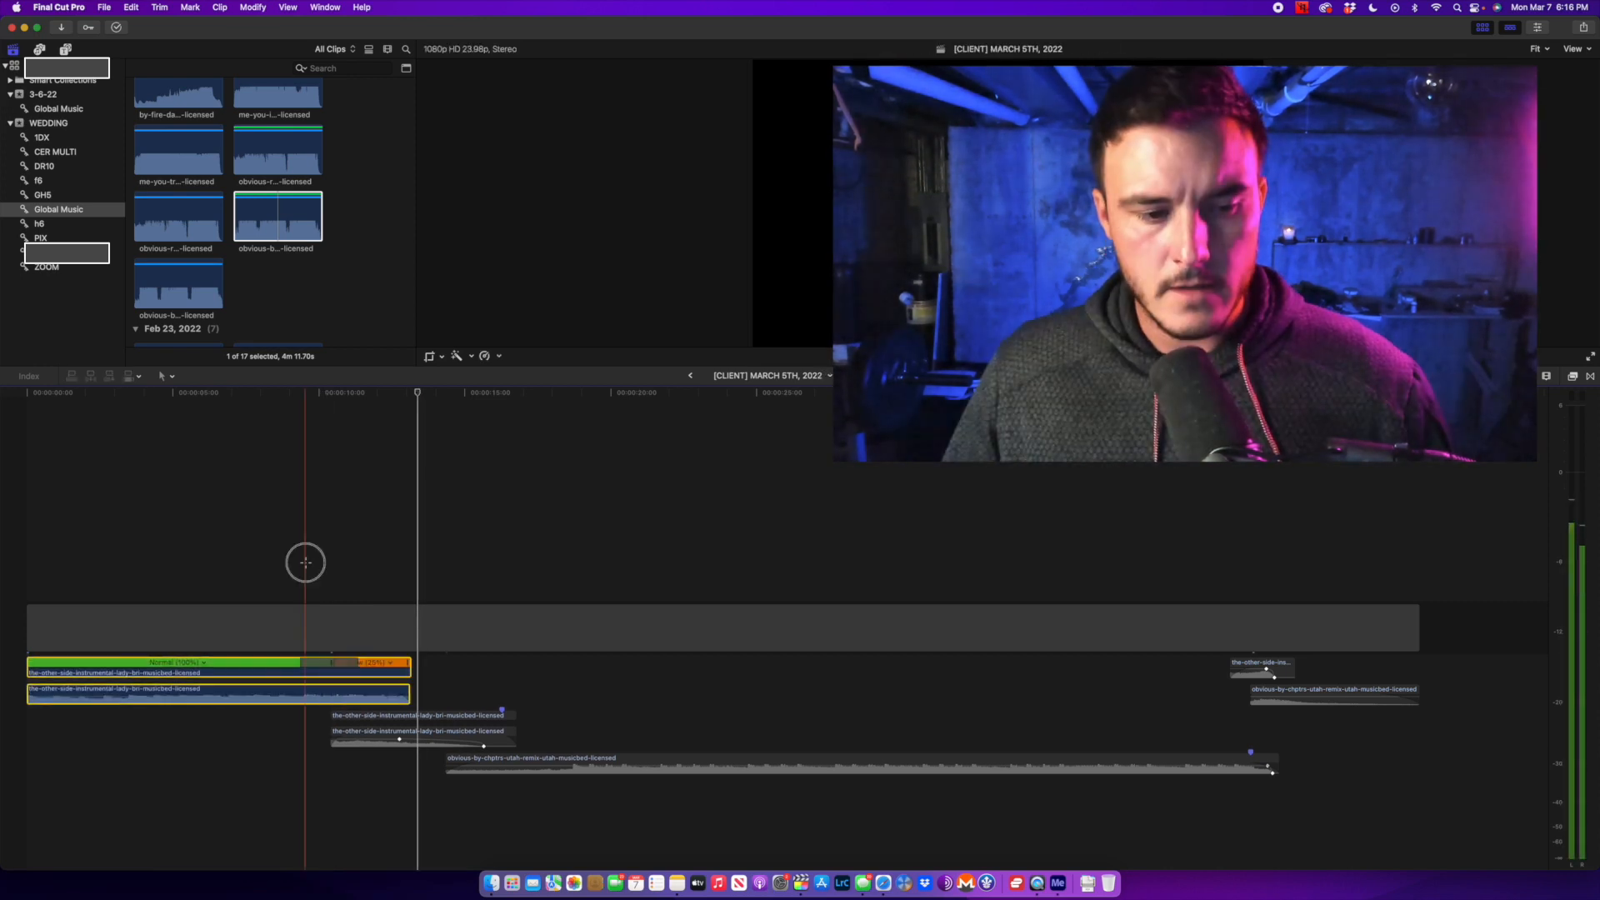
pyautogui.moveTo(396, 695)
pyautogui.mouseDown()
pyautogui.moveTo(359, 696)
pyautogui.moveTo(393, 664)
pyautogui.mouseUp()
pyautogui.press('space')
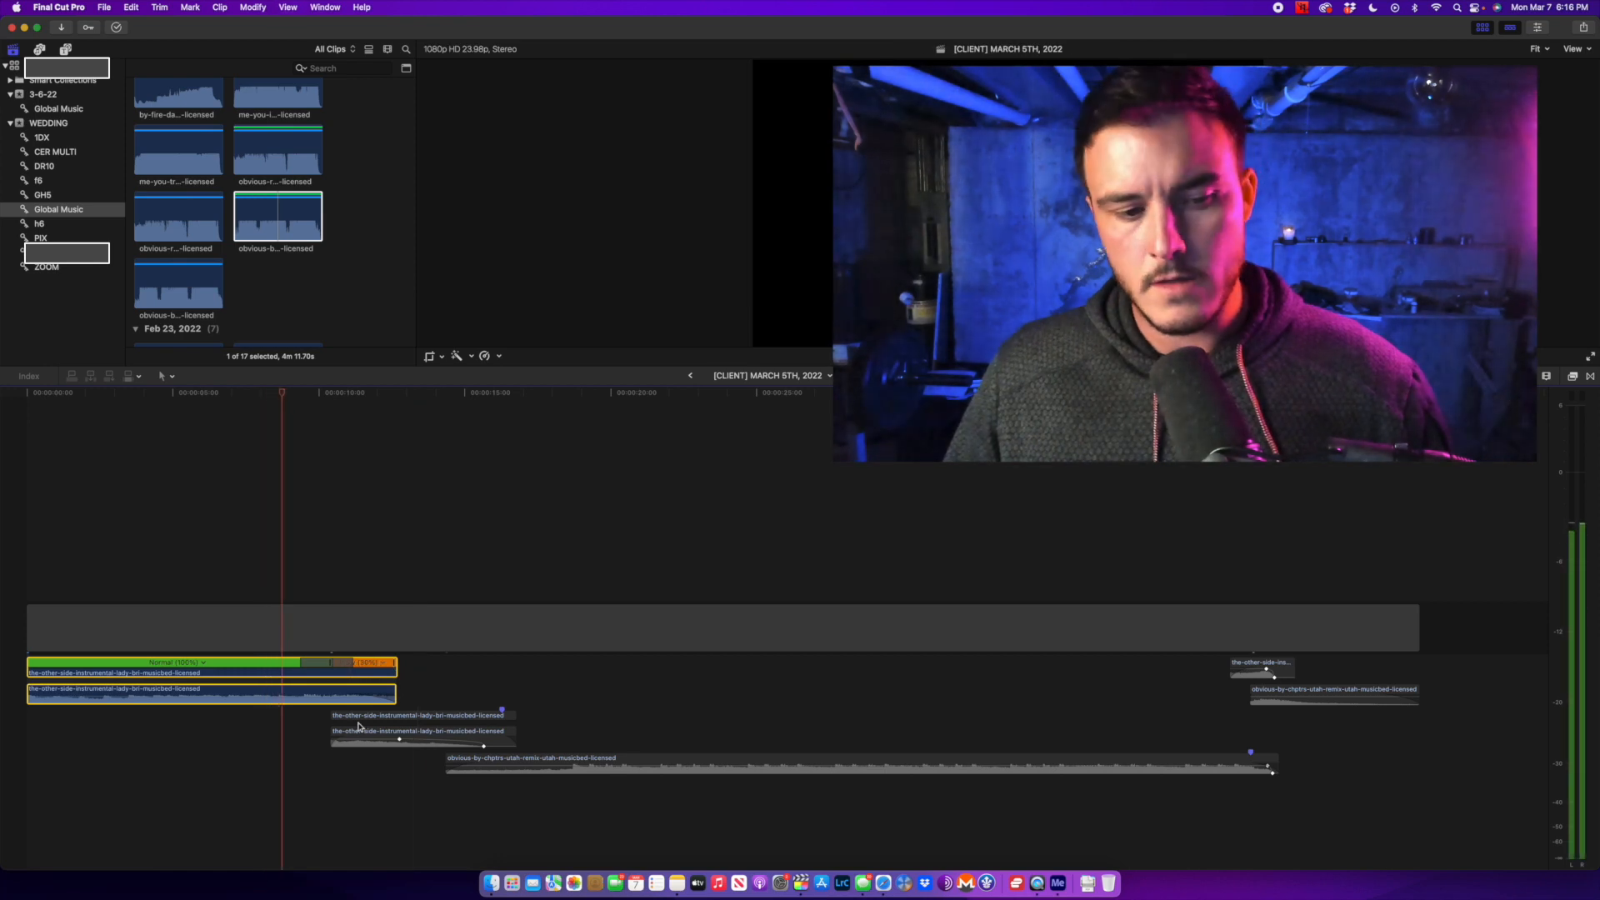
# Turn off solo, lower the first the-other-side clip's volume slightly, and play back its transition into the next clips.
pyautogui.click(347, 755)
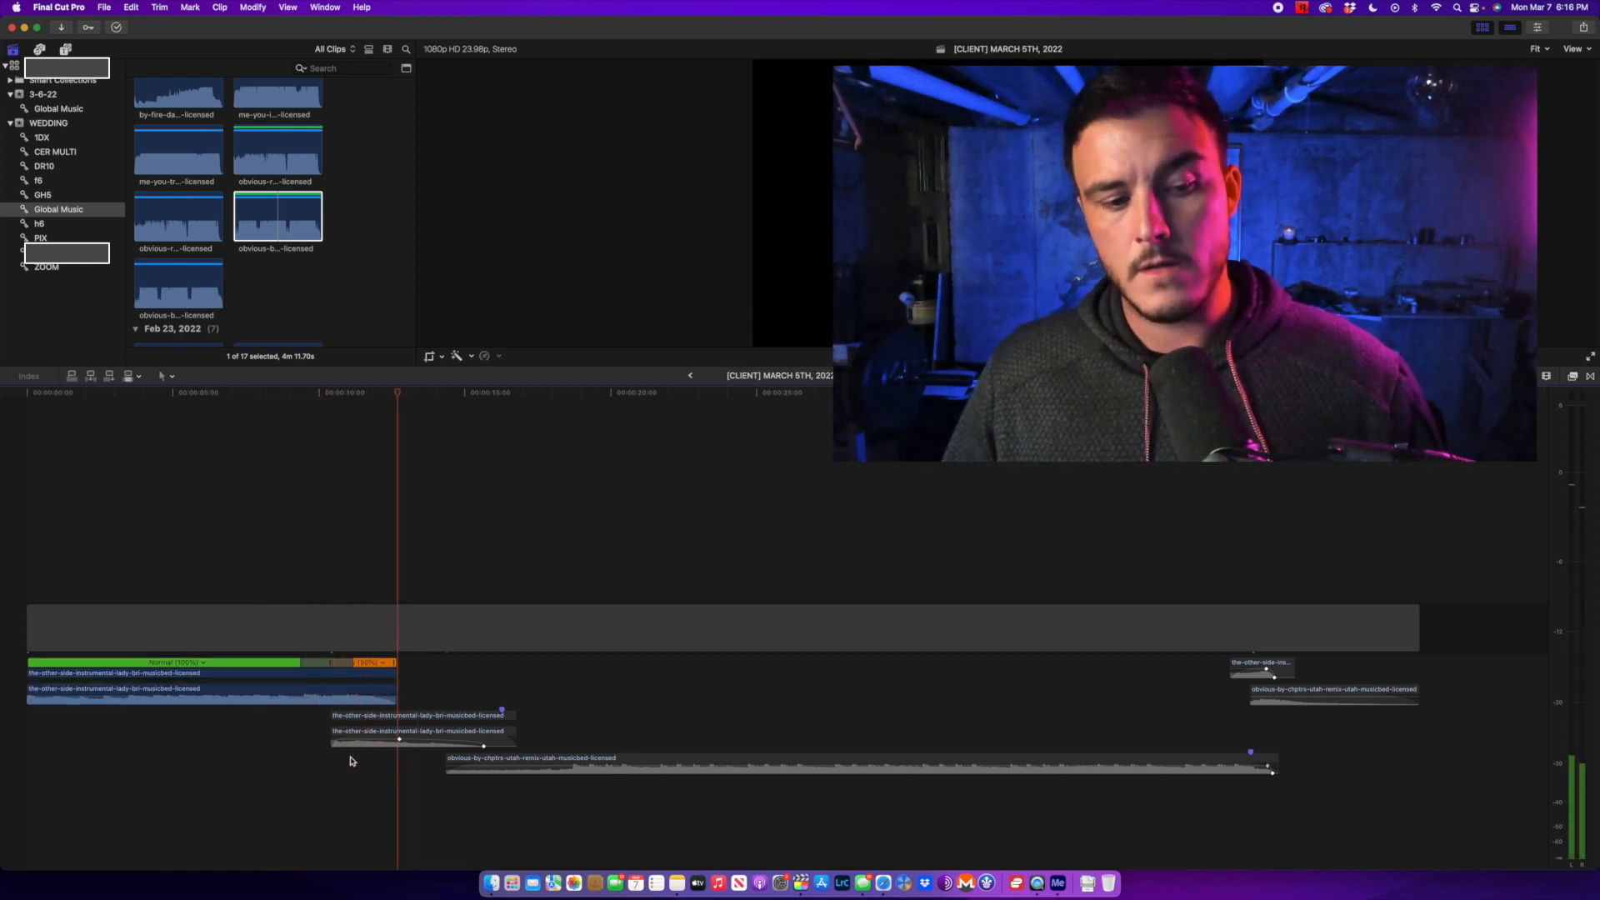
pyautogui.click(356, 747)
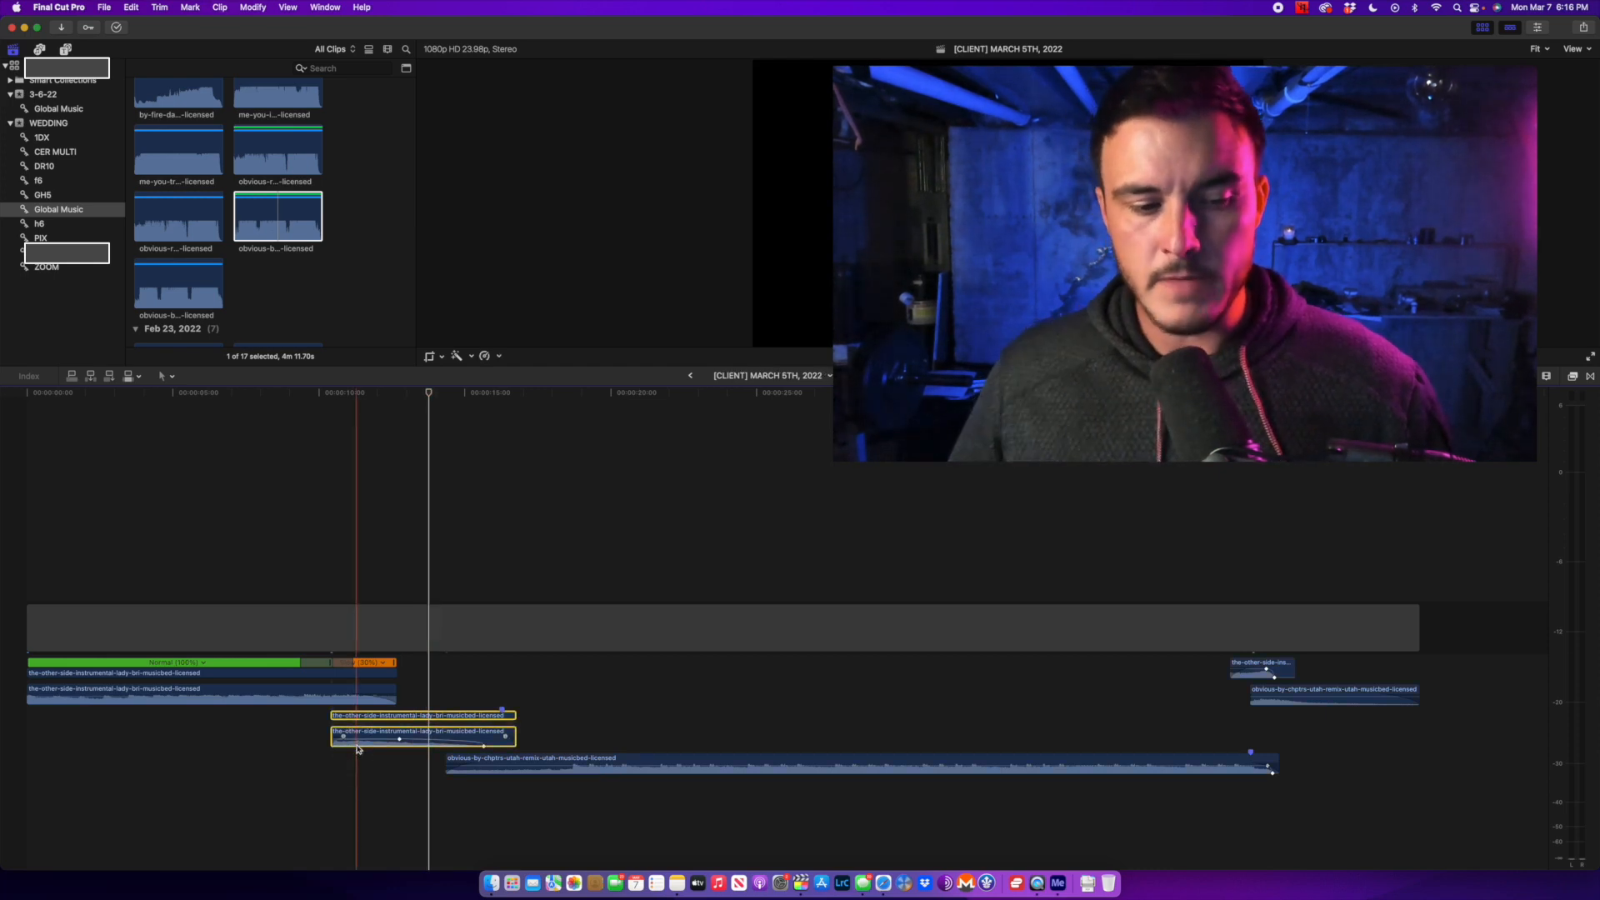
pyautogui.moveTo(281, 693); pyautogui.dragTo(281, 698)
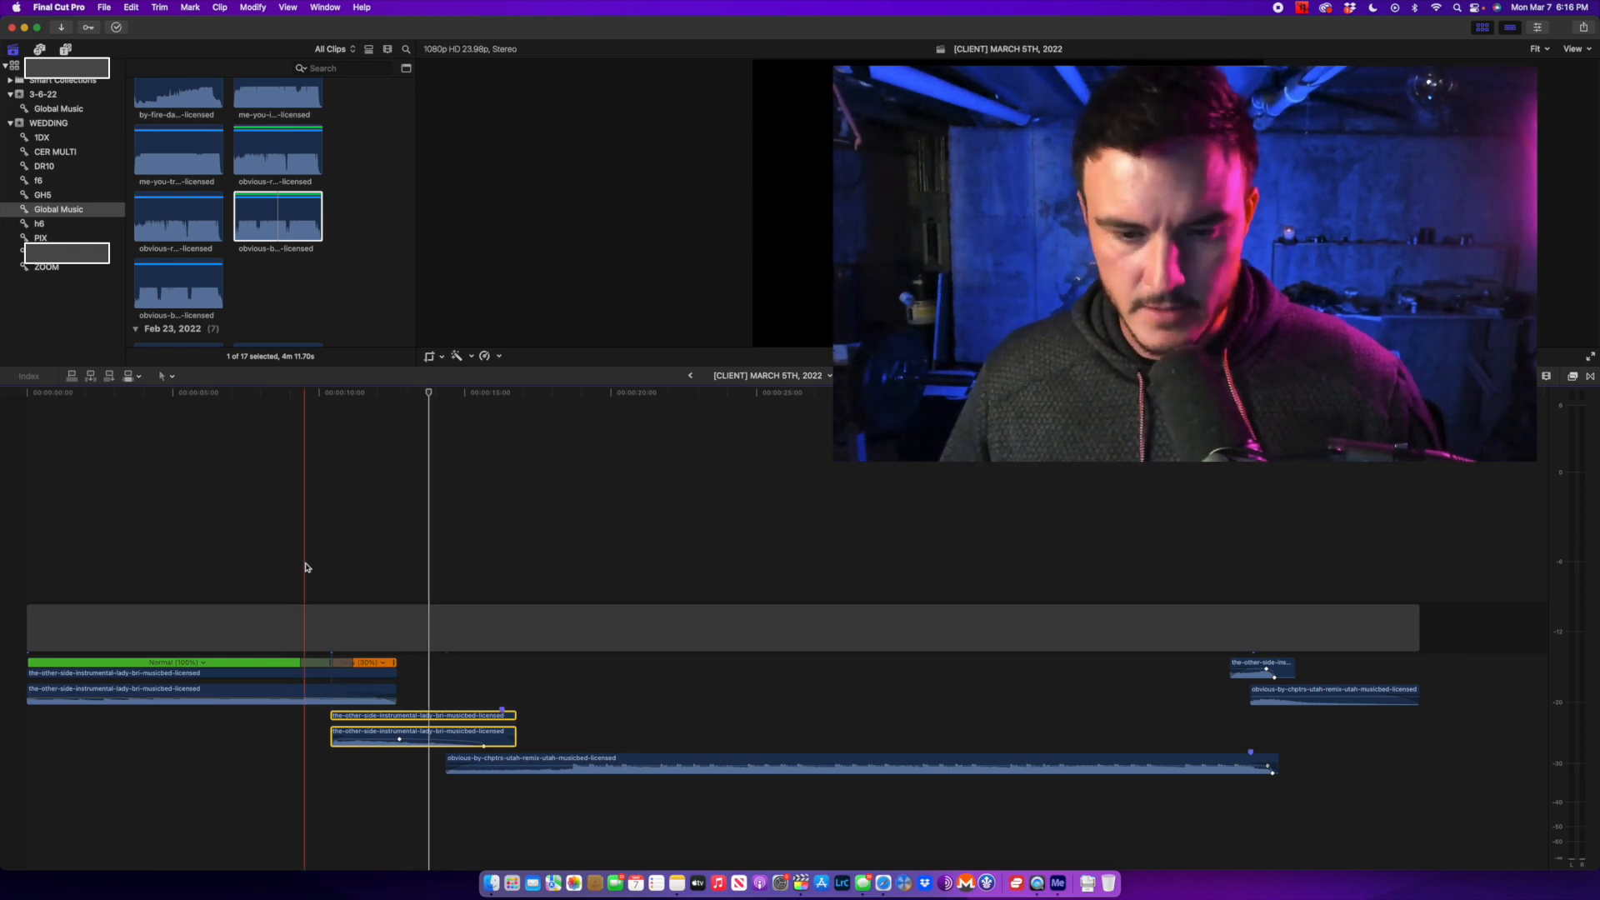
pyautogui.press('space')
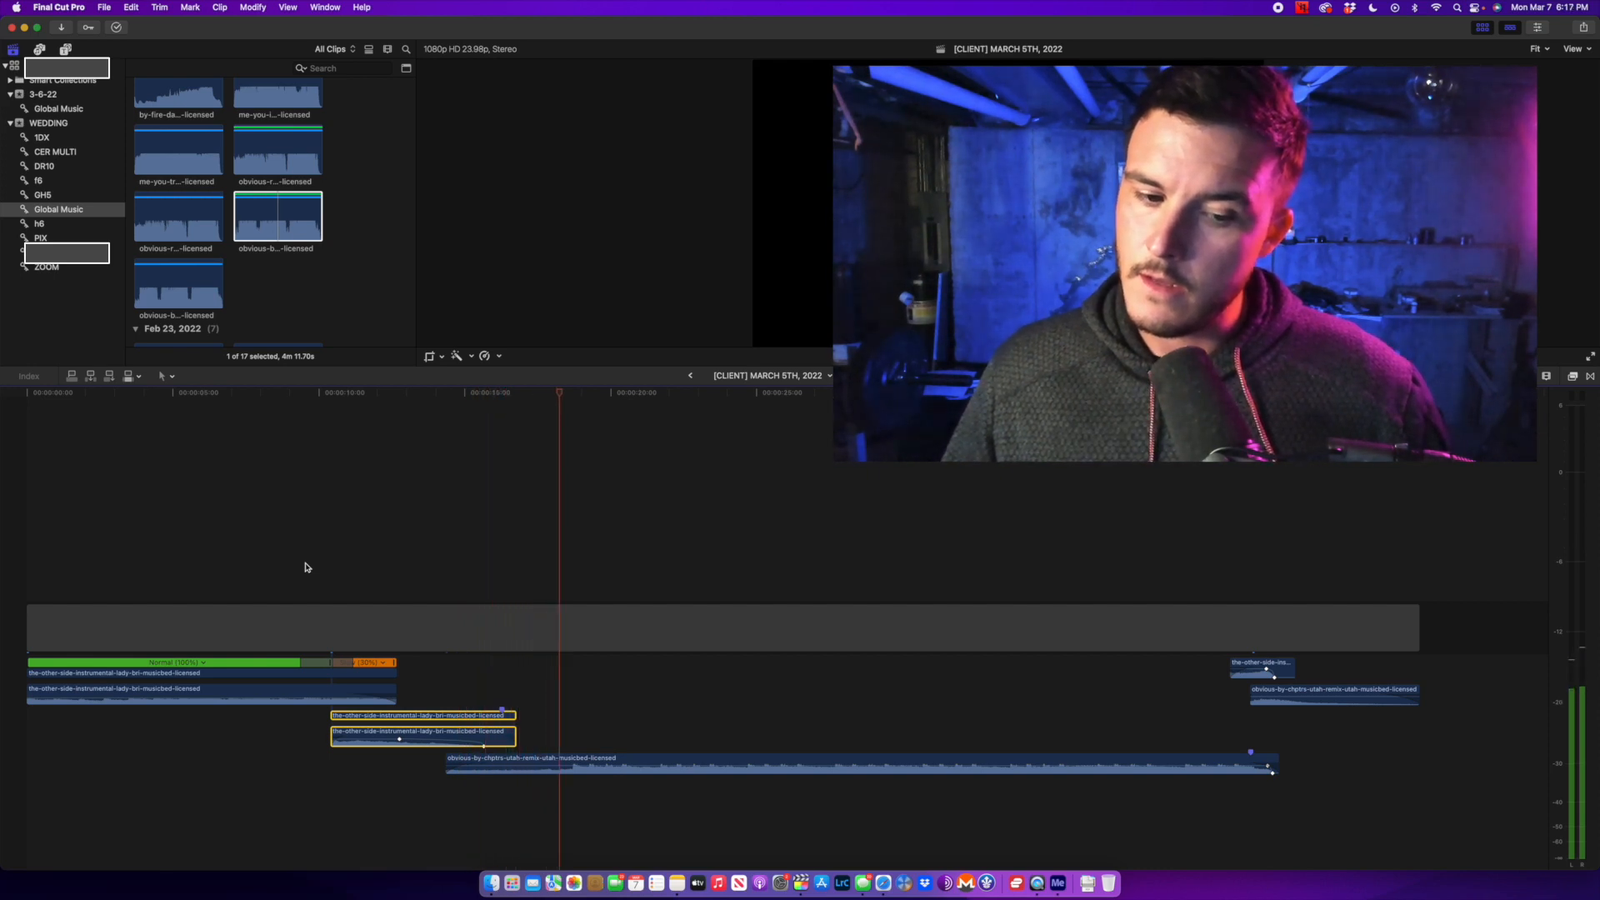
pyautogui.press('space')
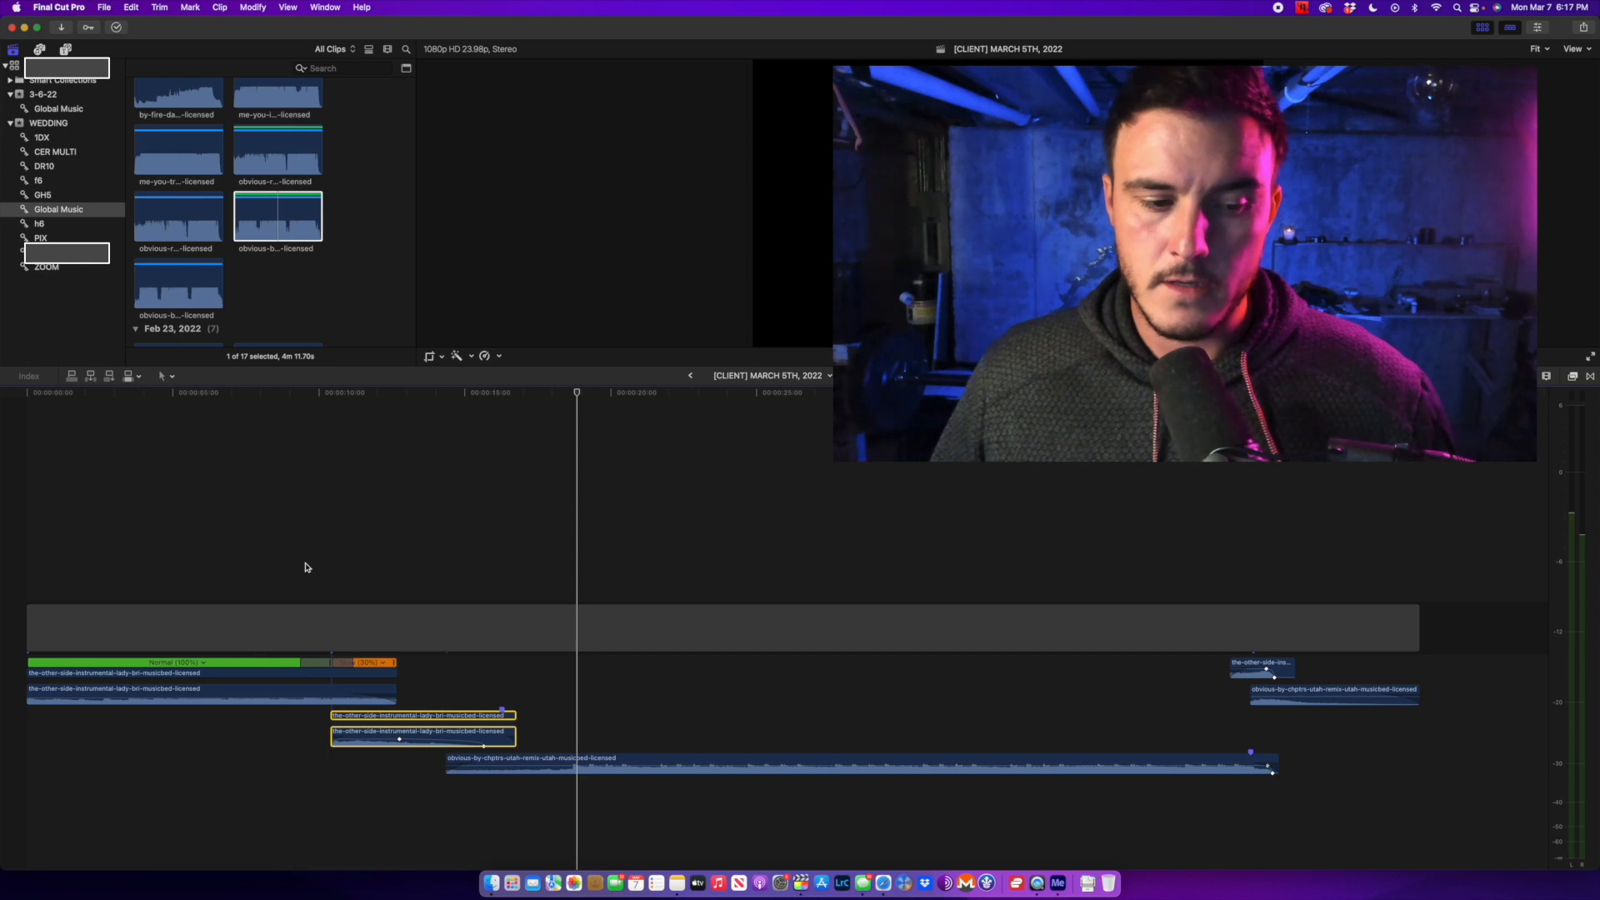
# Adjust the second the-other-side clip's volume ahead of its fade keyframe and play back the overlap from about 0:10.
pyautogui.click(306, 567)
pyautogui.press('space')
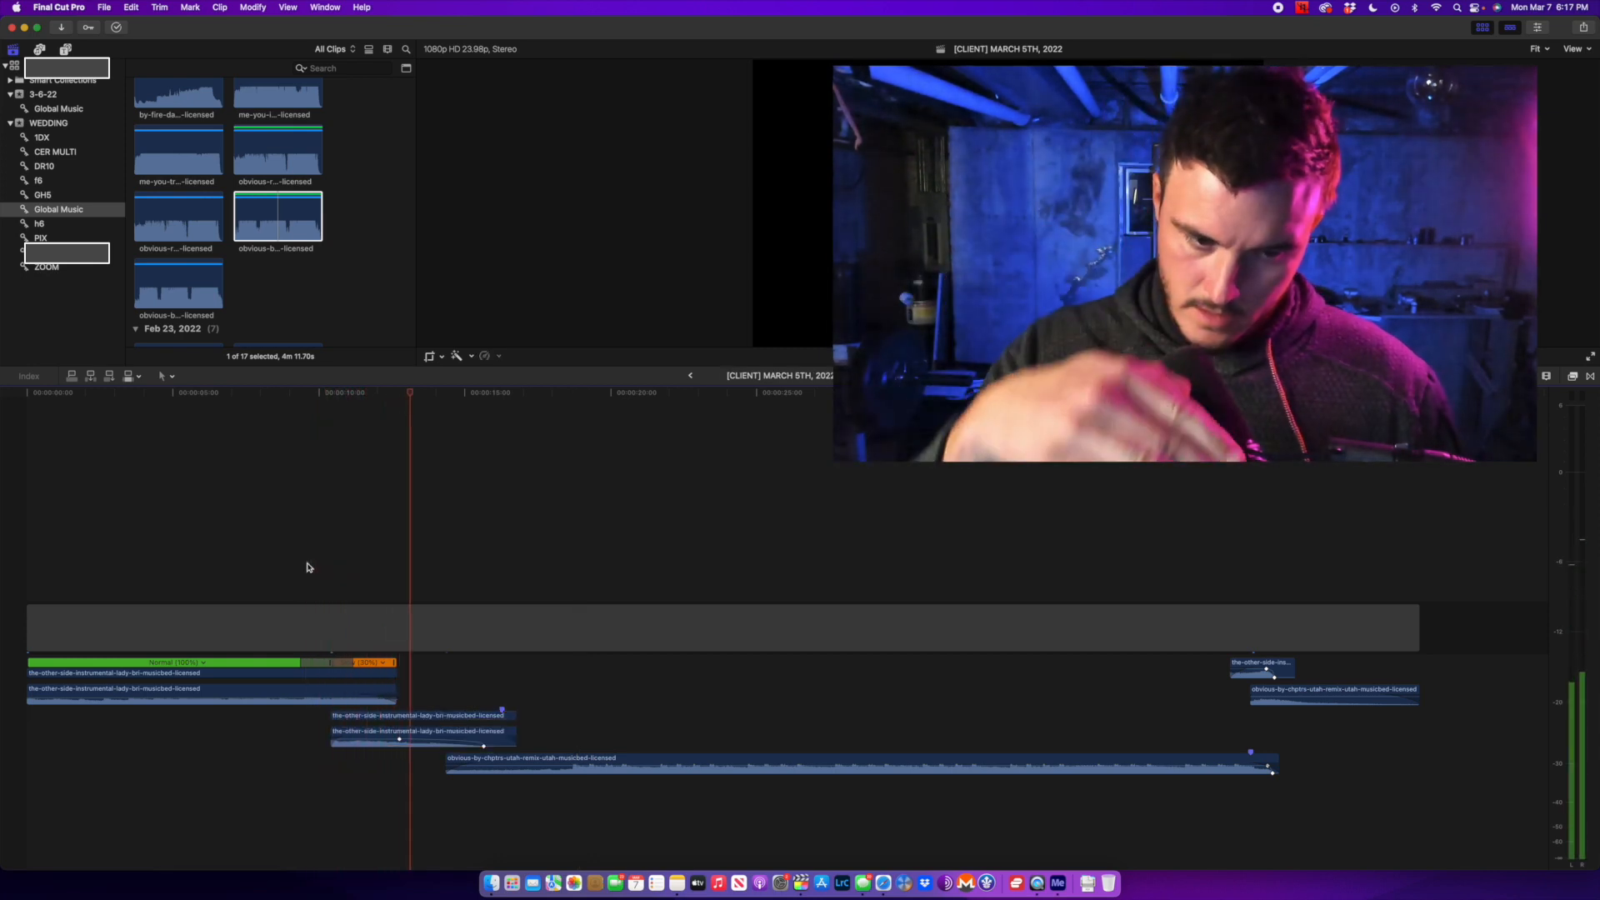
pyautogui.press('space')
pyautogui.moveTo(380, 735); pyautogui.dragTo(380, 740)
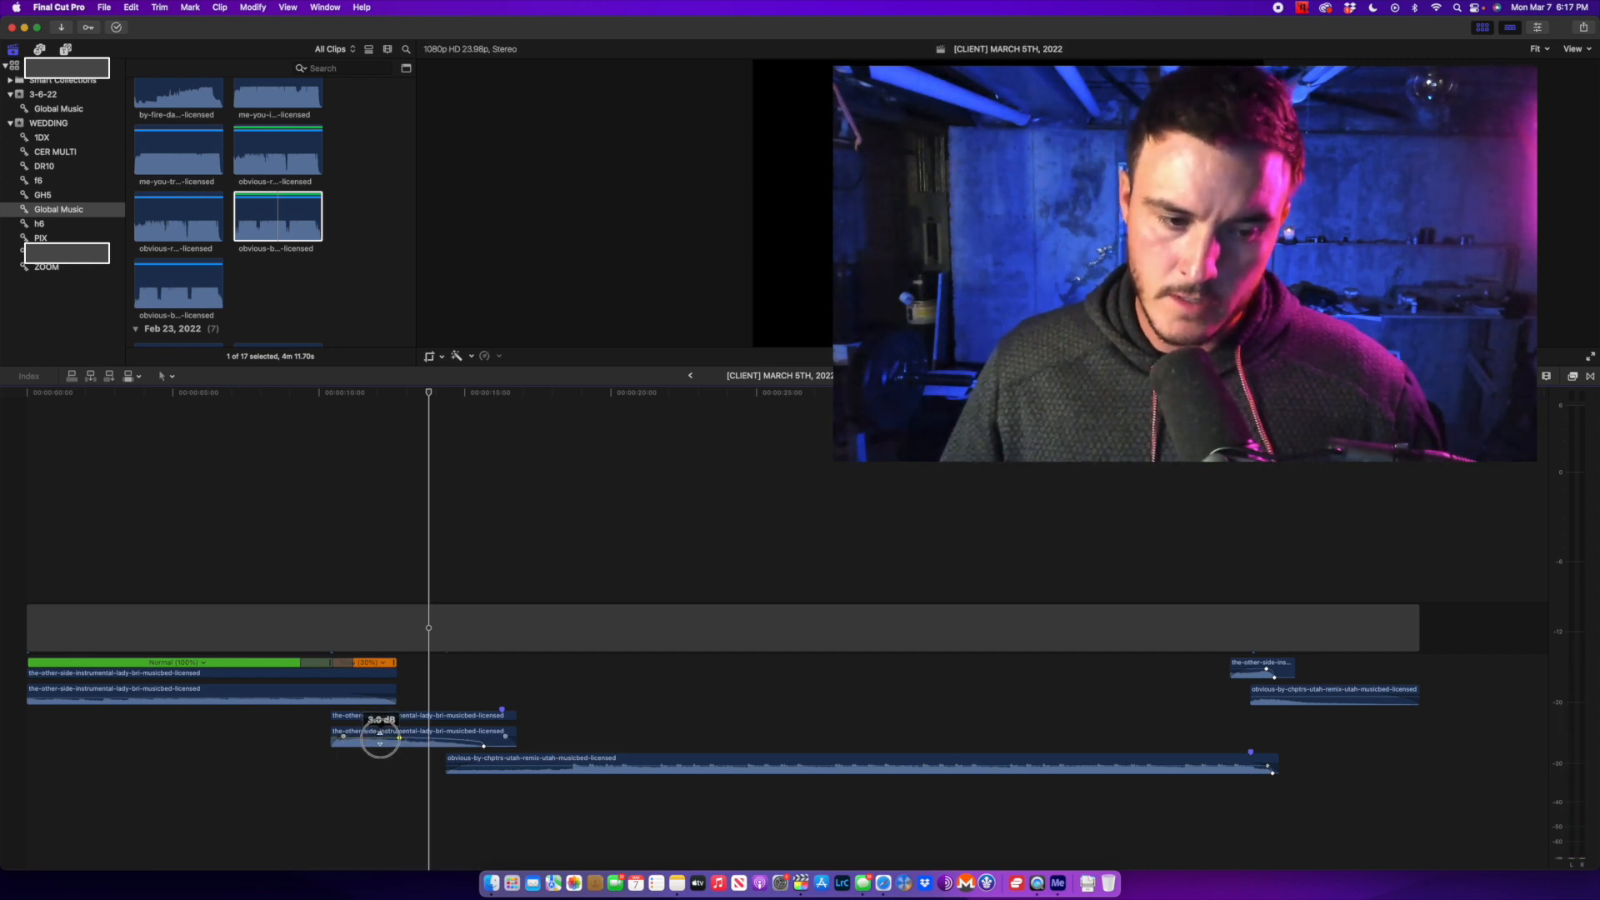
pyautogui.press('space')
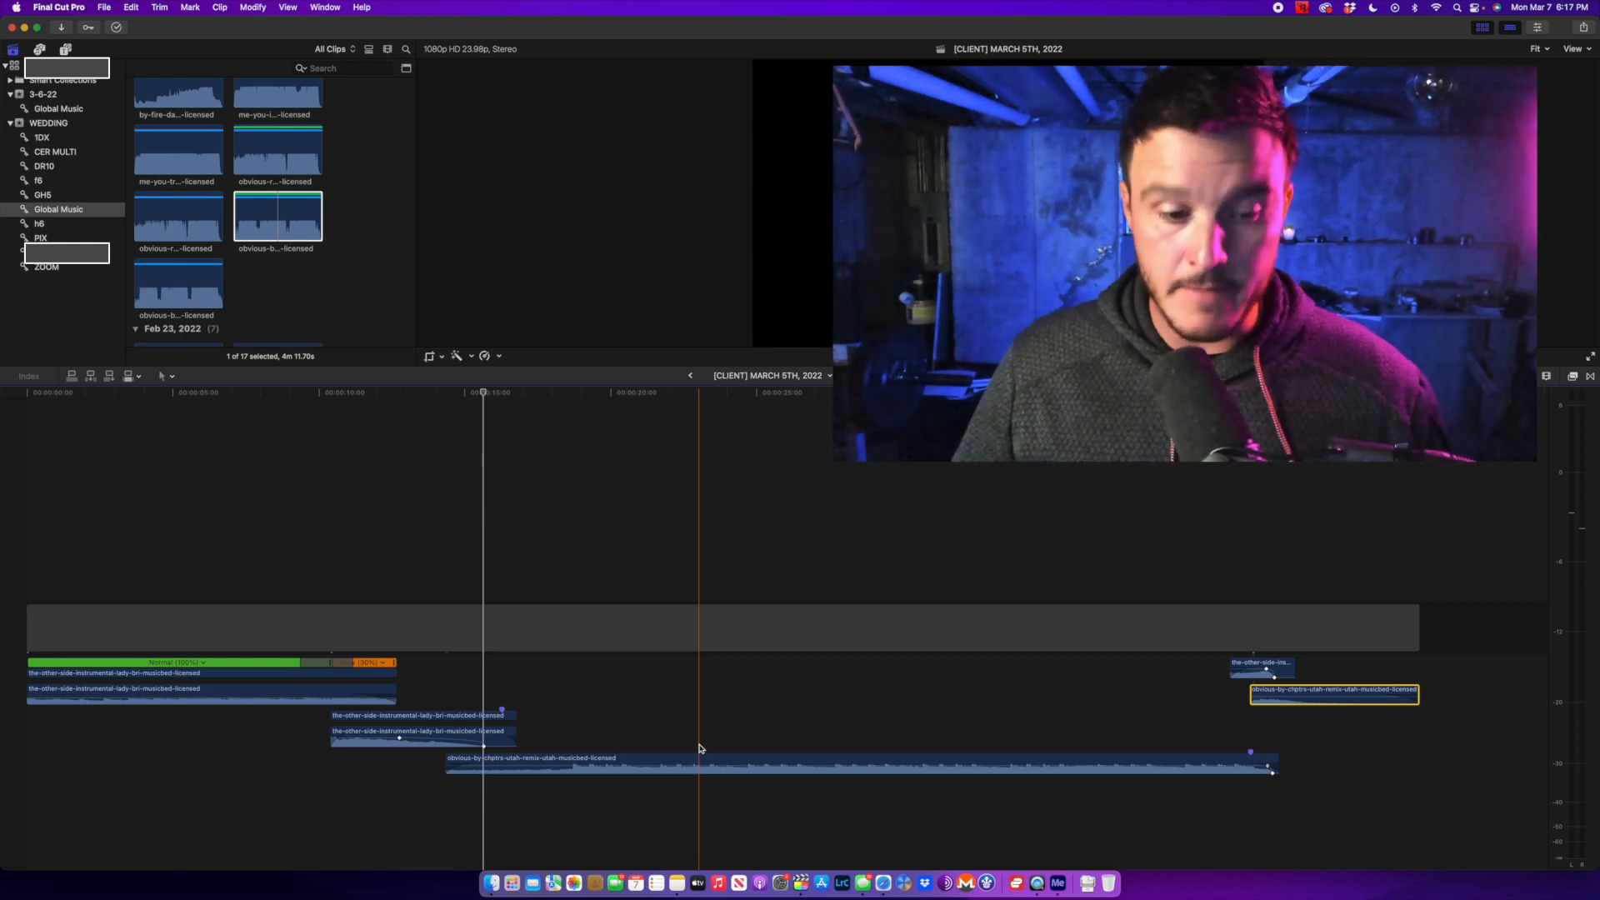
# Select all timeline clips and play the music edit from the beginning to review the first transitions.
pyautogui.press('XF86AudioMute')
pyautogui.press('super+a')
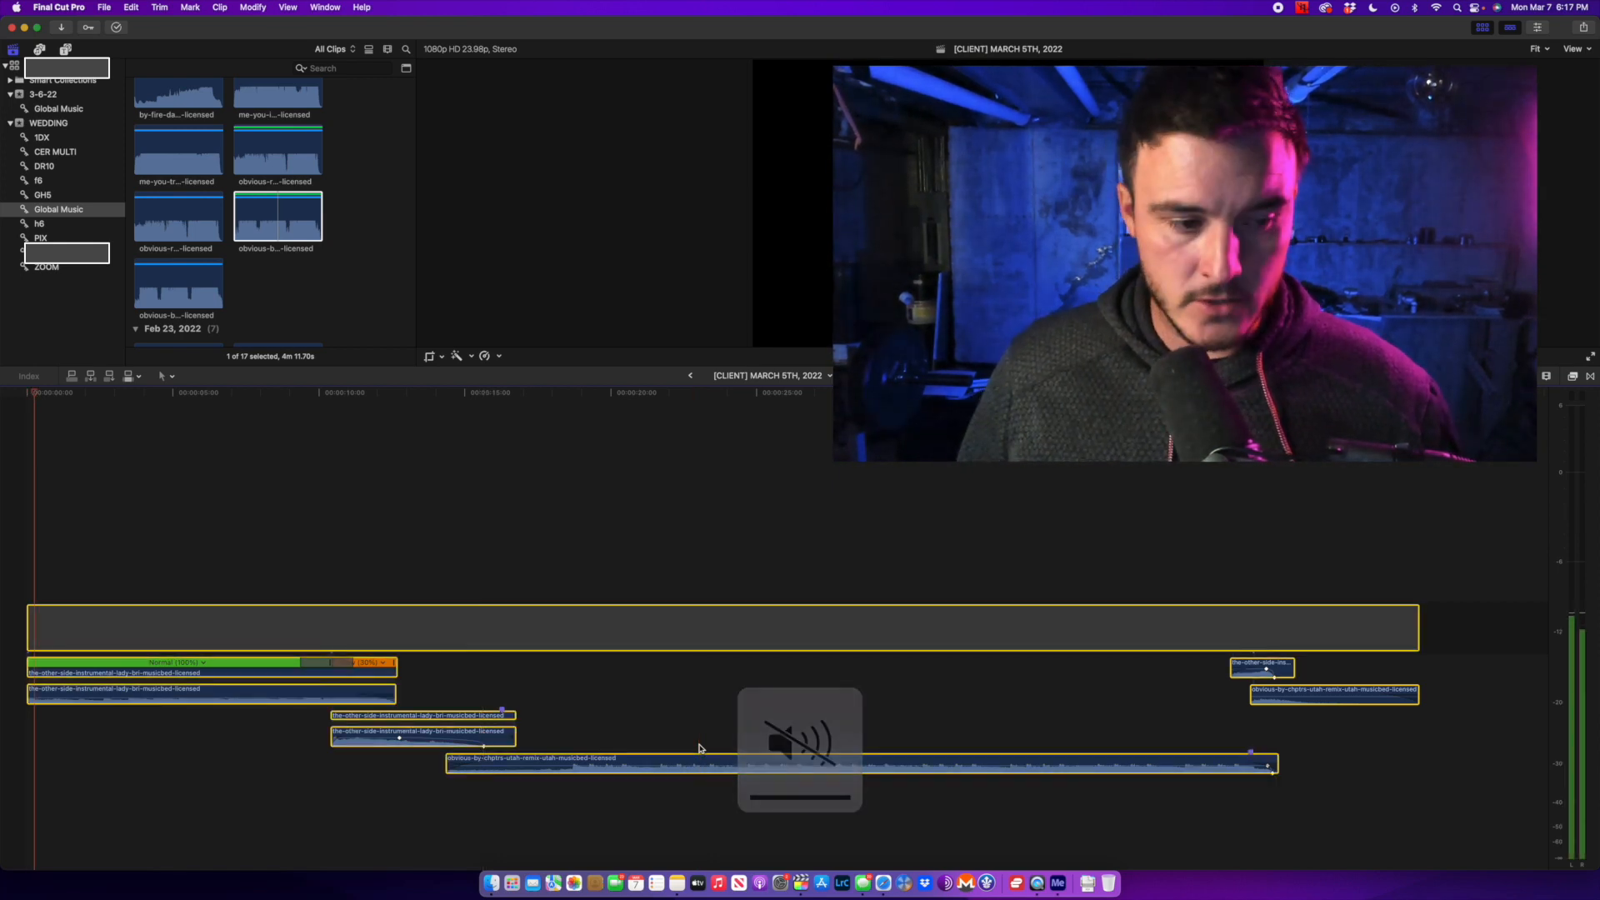
pyautogui.press('Home')
pyautogui.press('space')
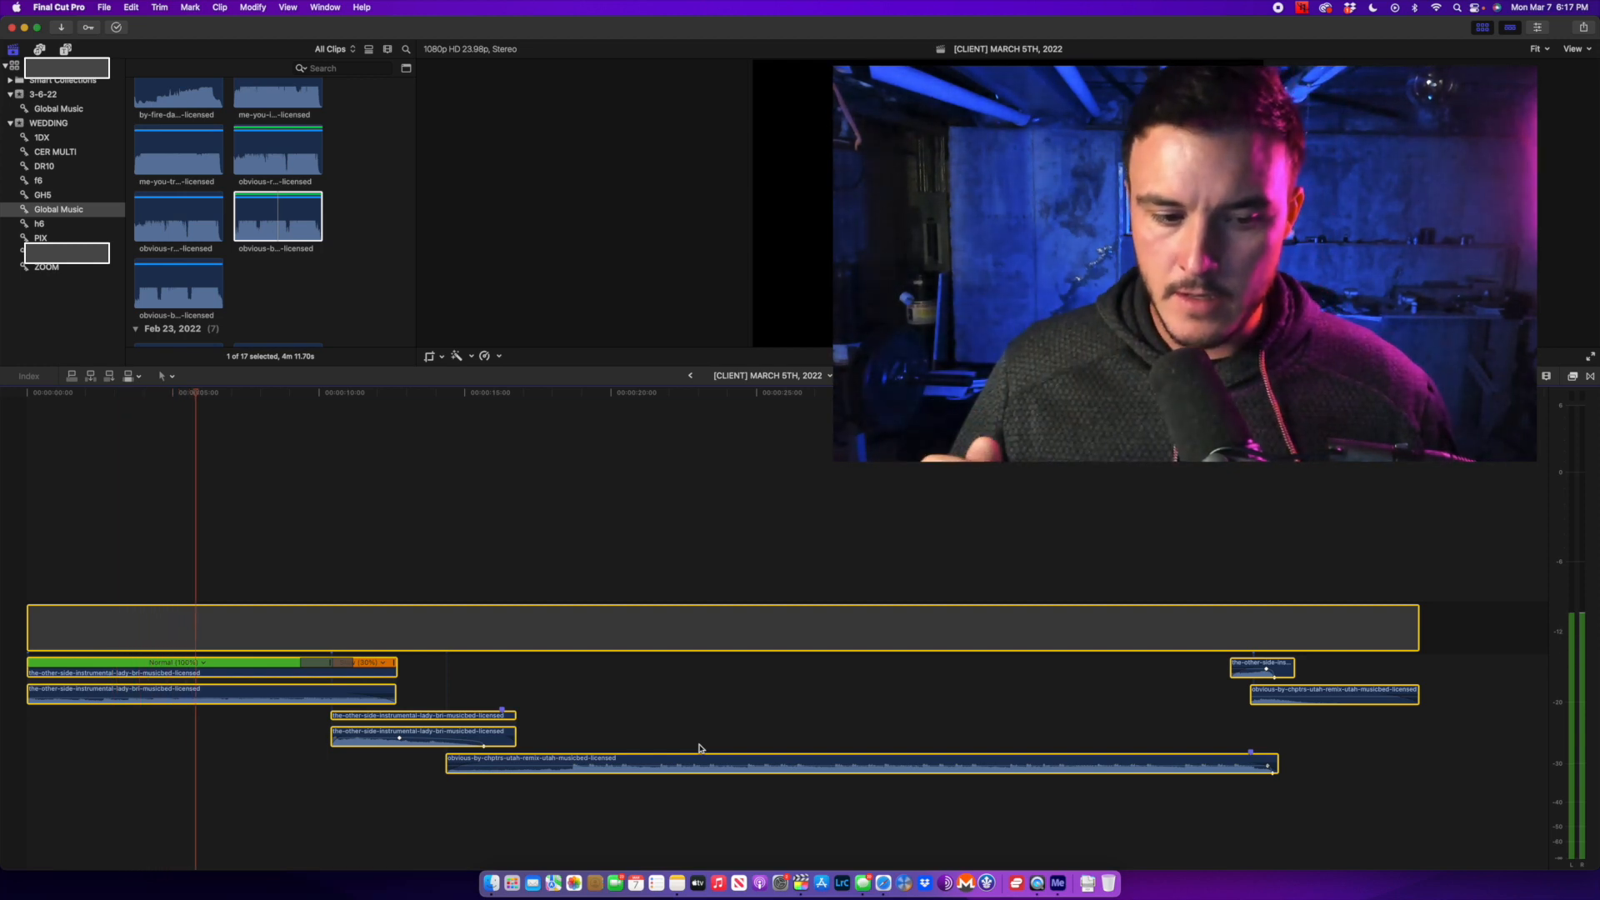
pyautogui.press('XF86AudioRaiseVolume')
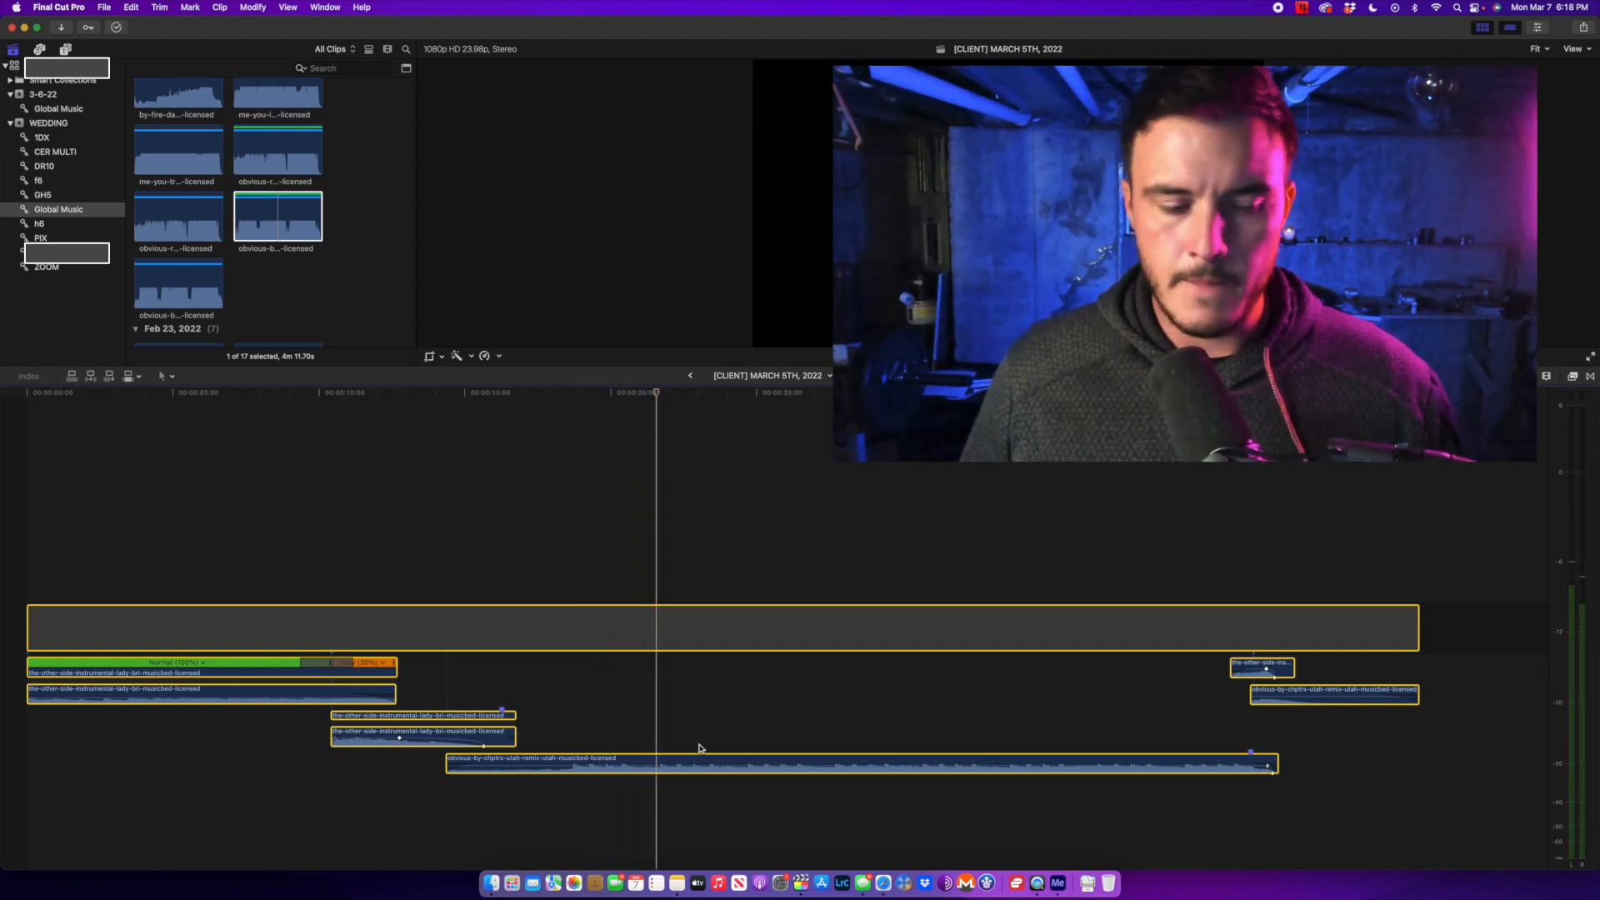
# Replay the transition into the long obvious track up to about 0:20 several times to check how the songs blend.
pyautogui.press('space')
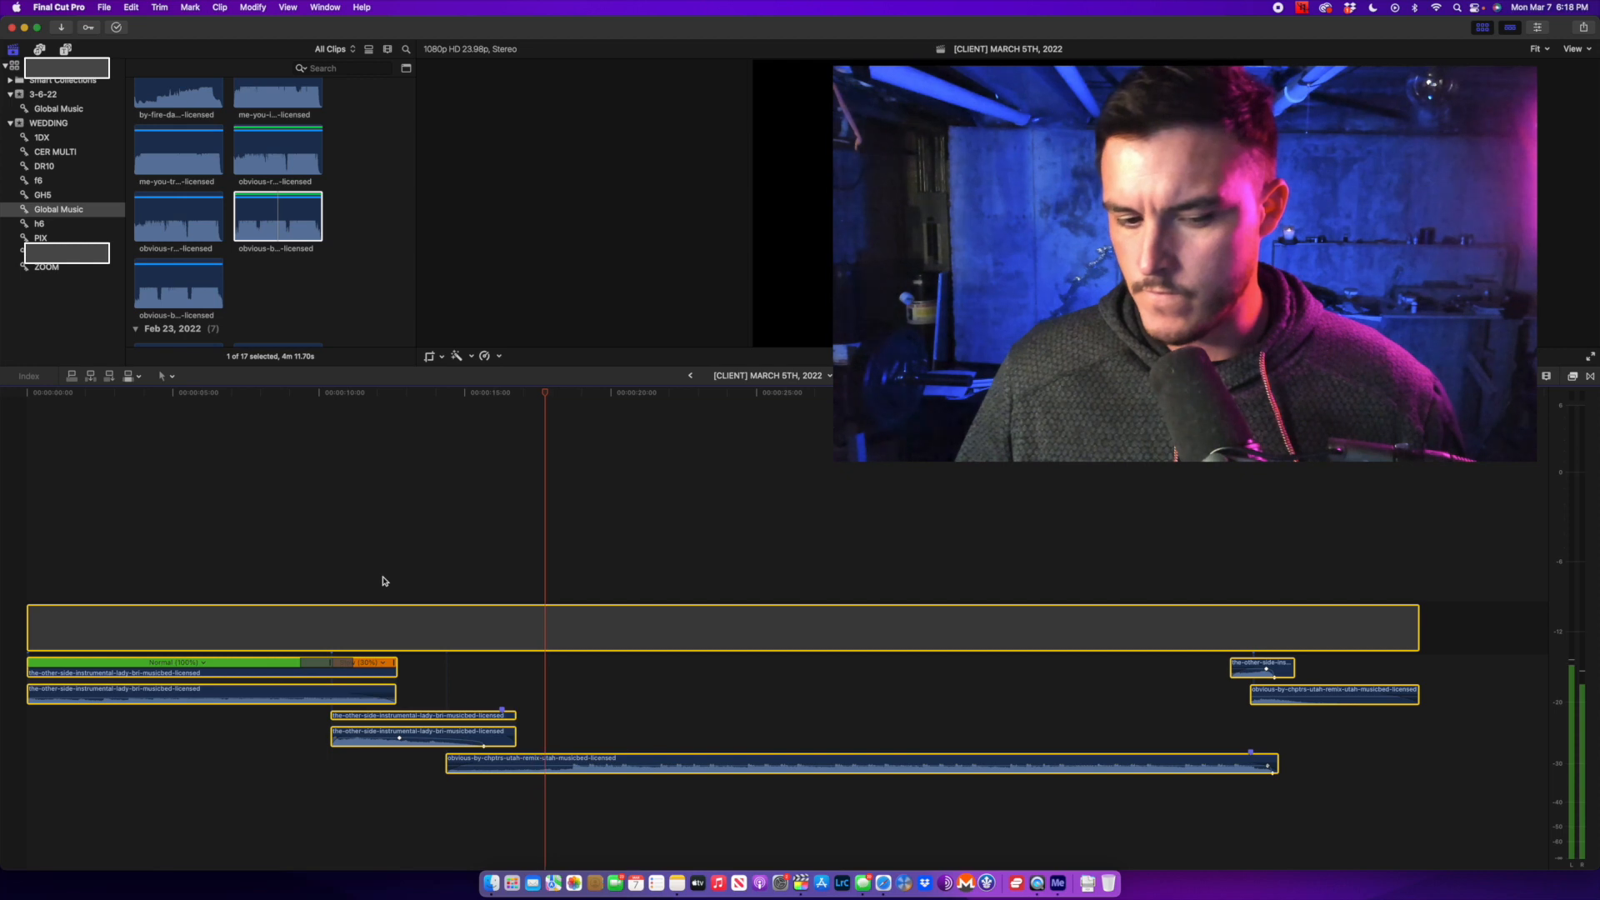
pyautogui.press('space')
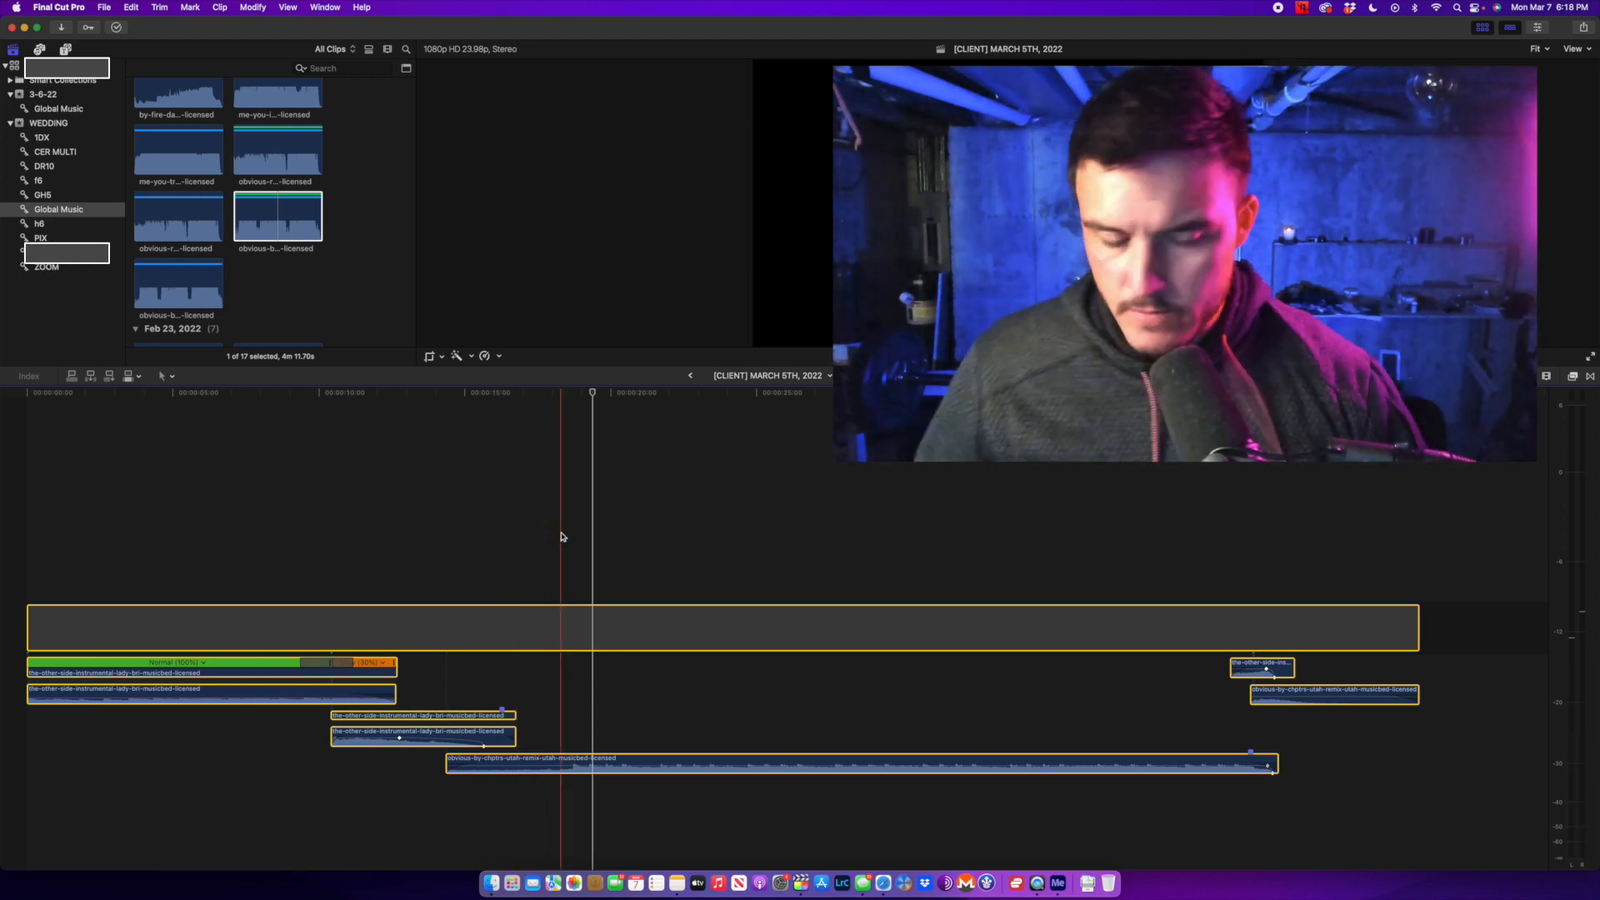
pyautogui.press('space')
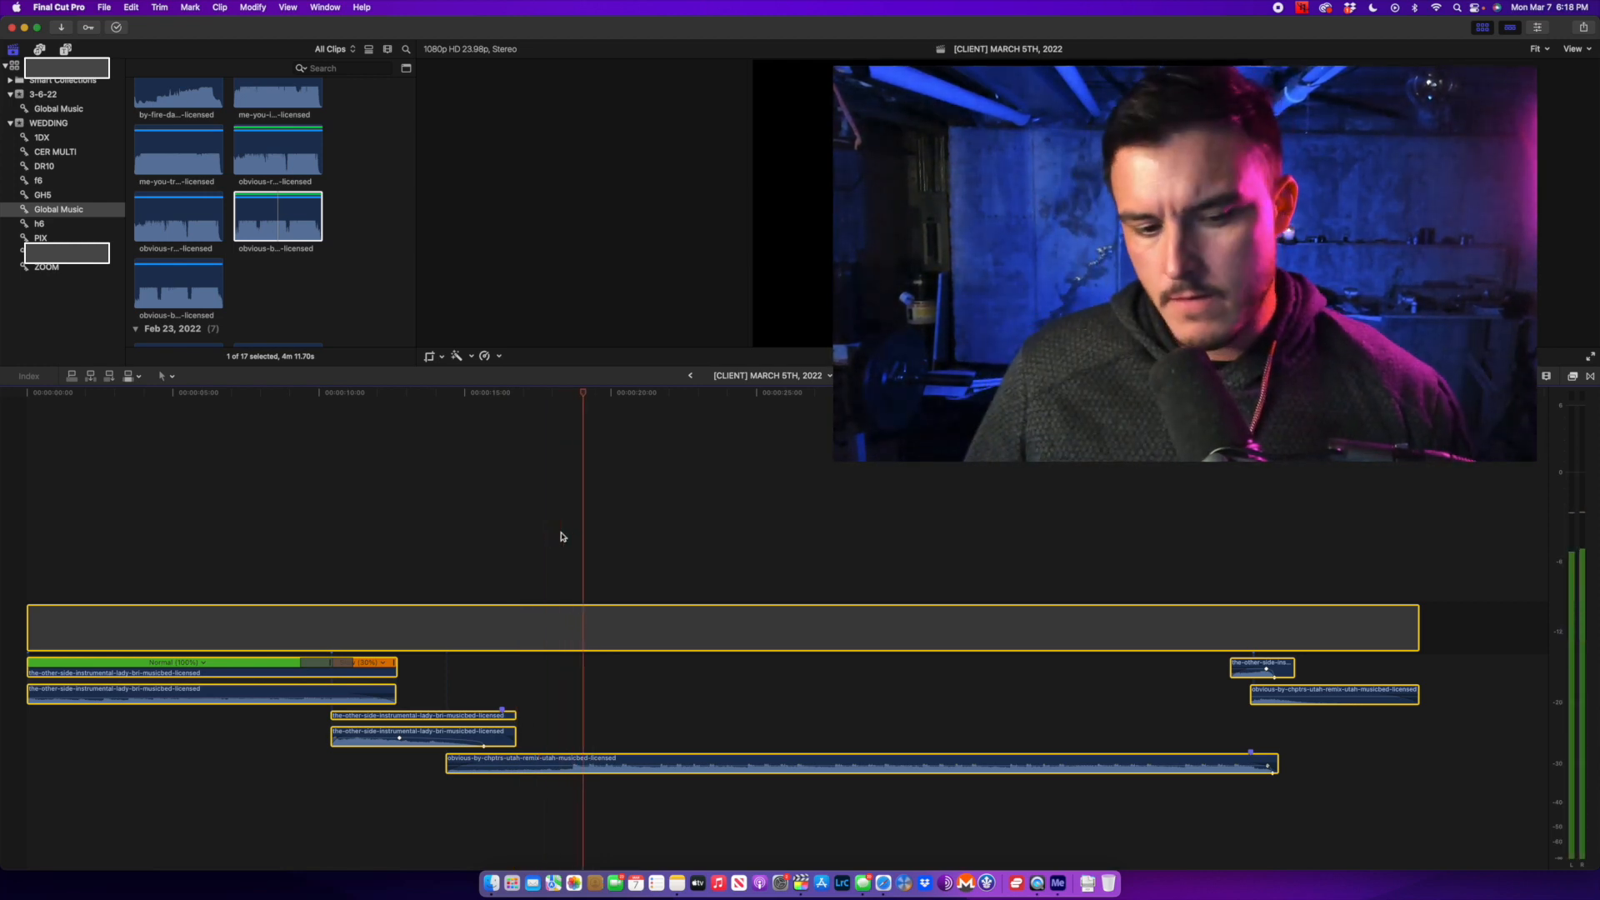
pyautogui.press('space')
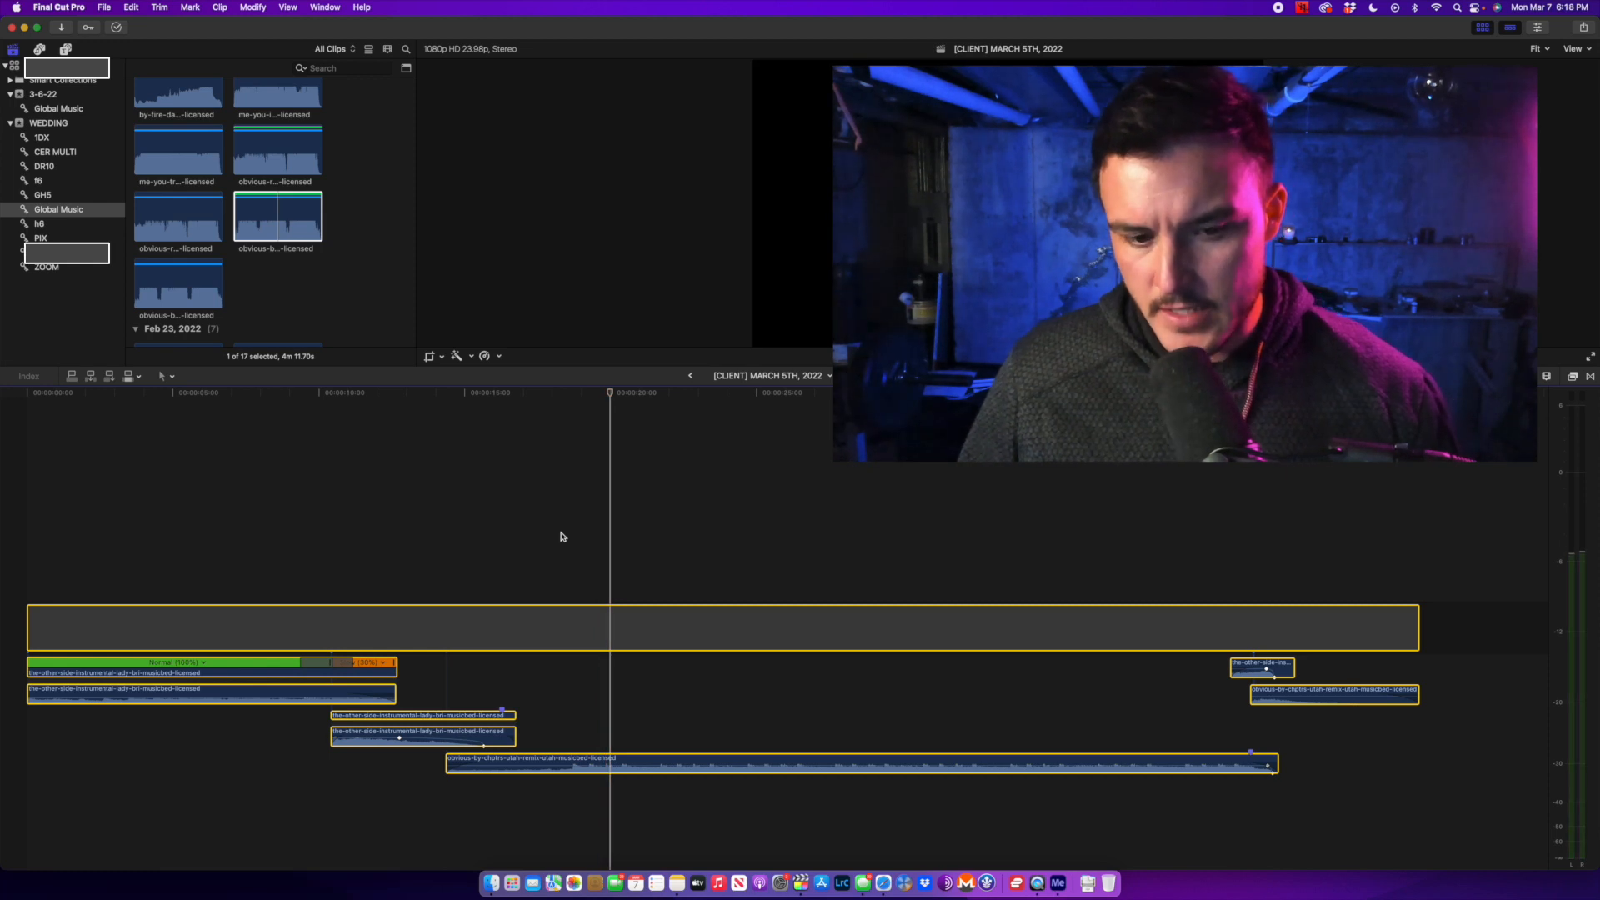
pyautogui.click(553, 536)
pyautogui.press('space')
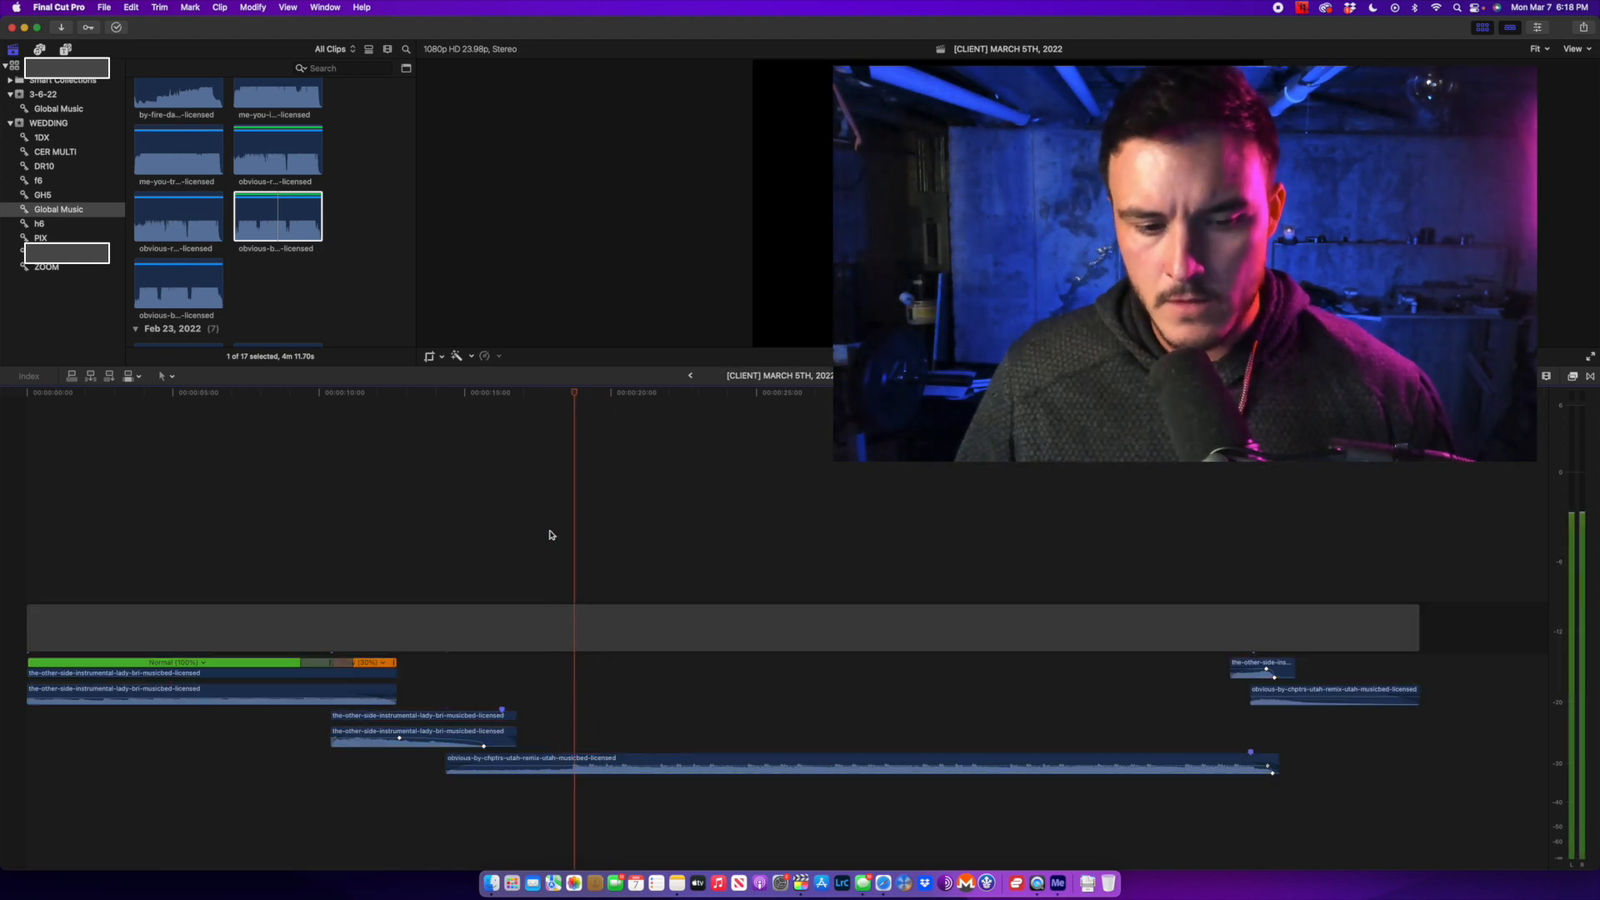
pyautogui.press('space')
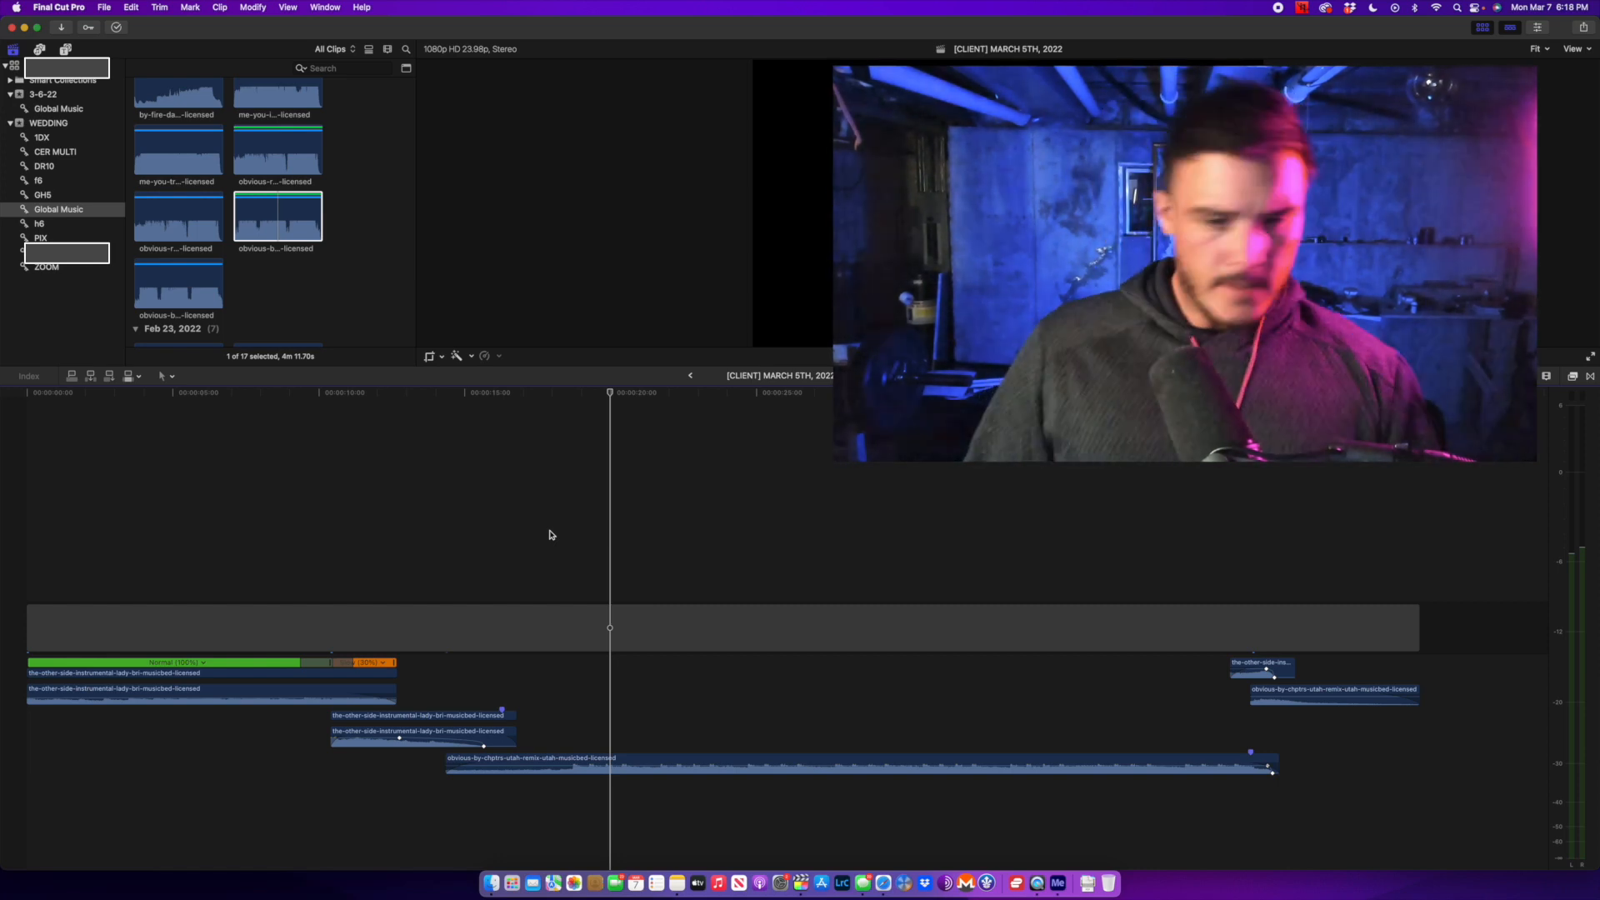
pyautogui.click(554, 536)
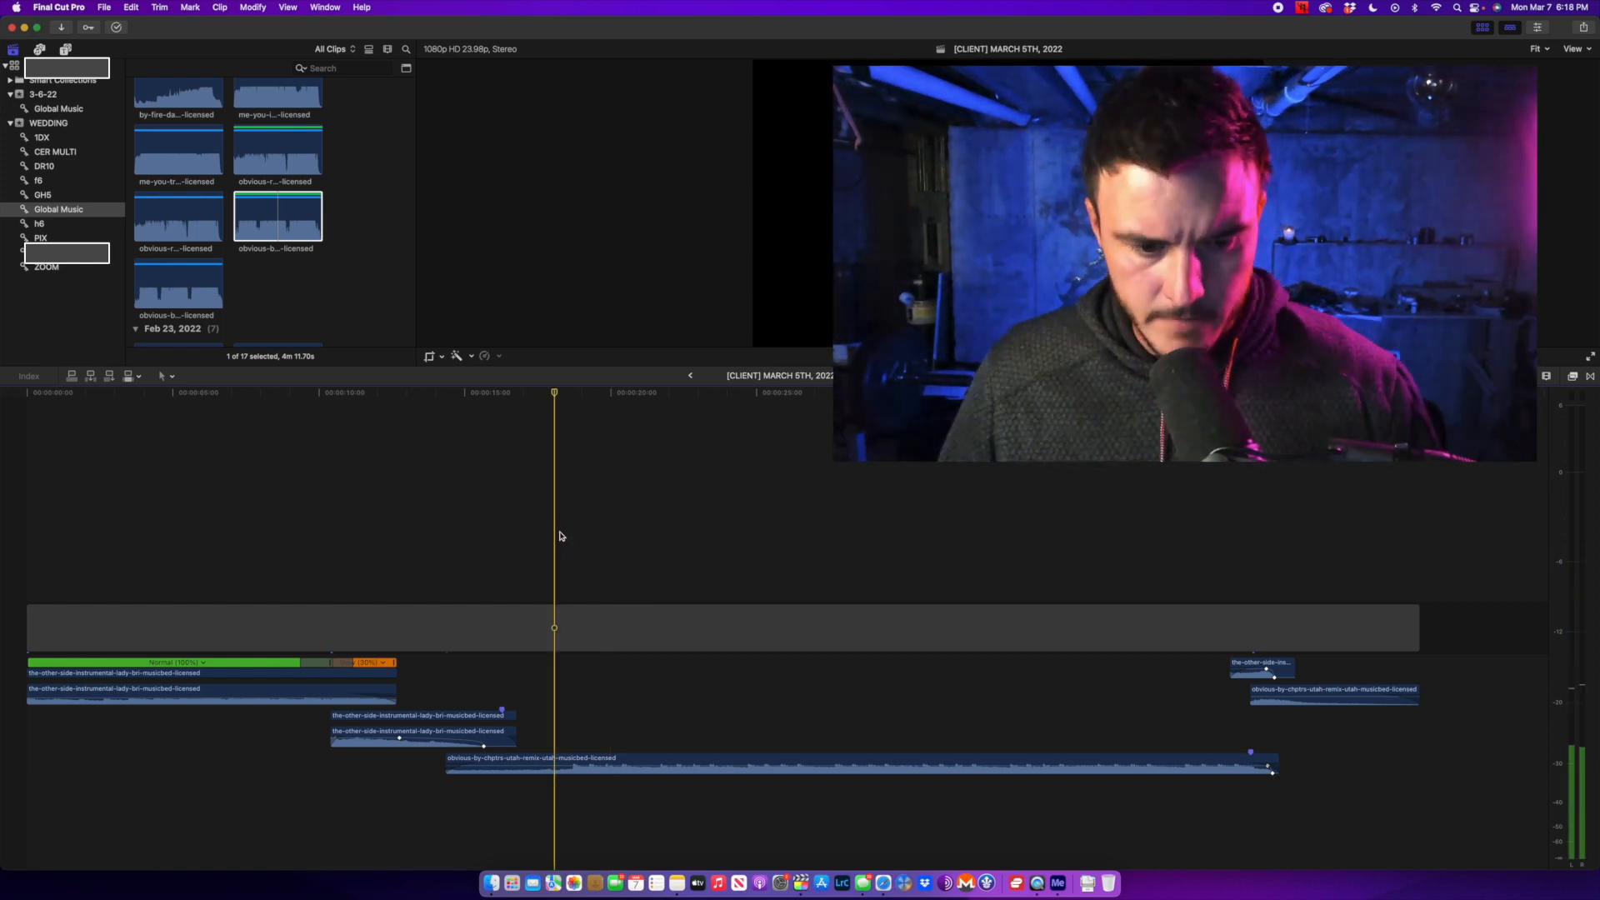
pyautogui.click(570, 536)
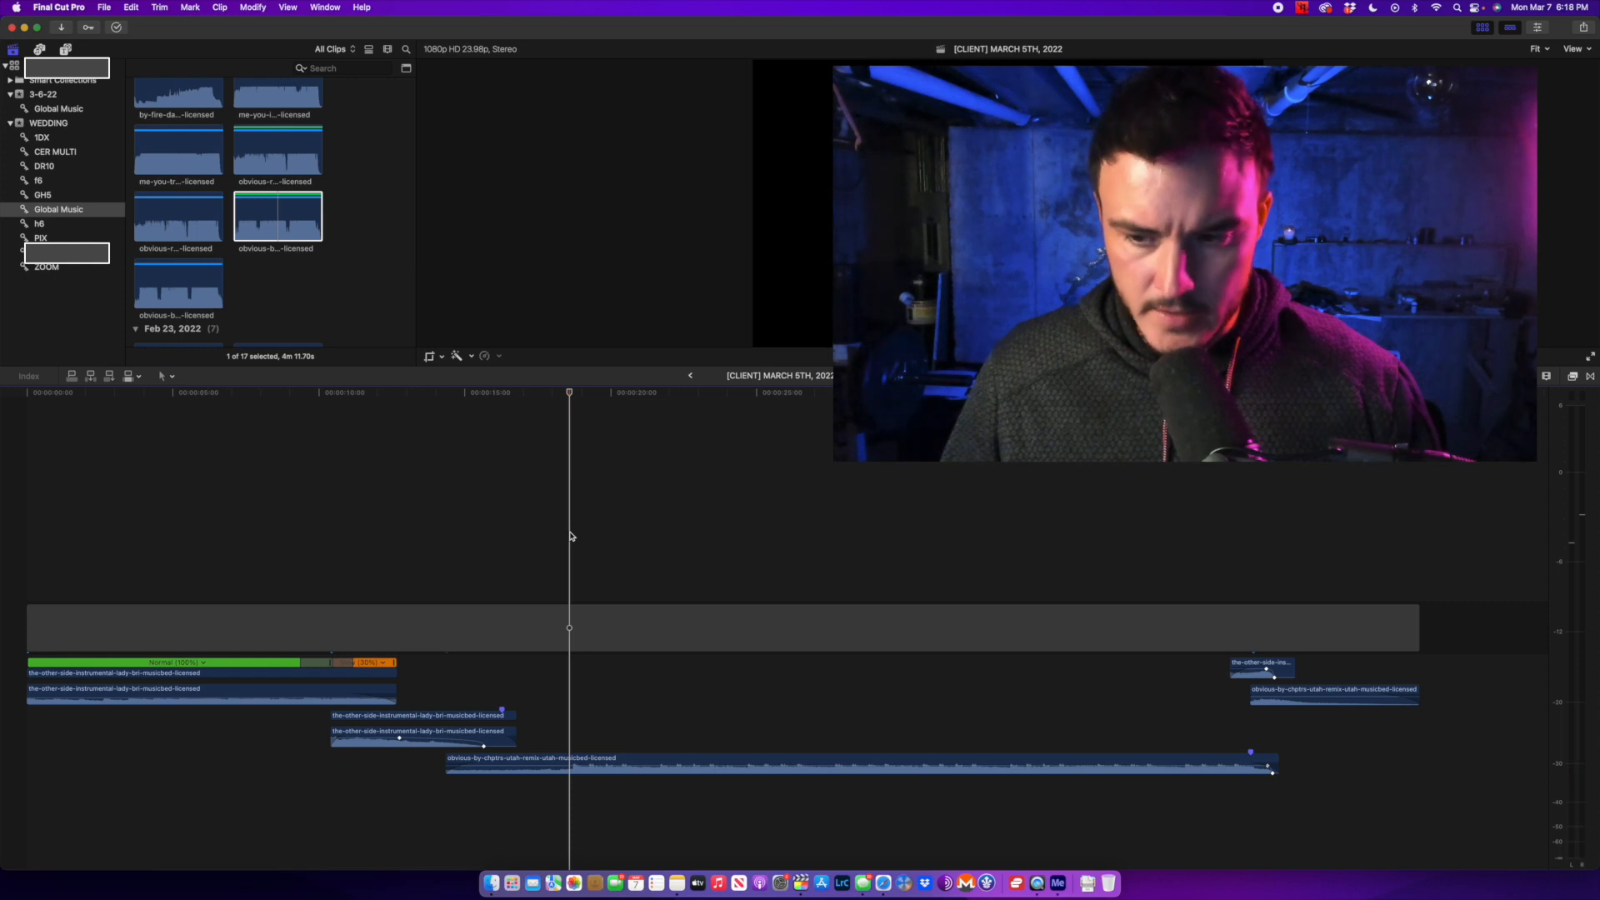
pyautogui.press('space')
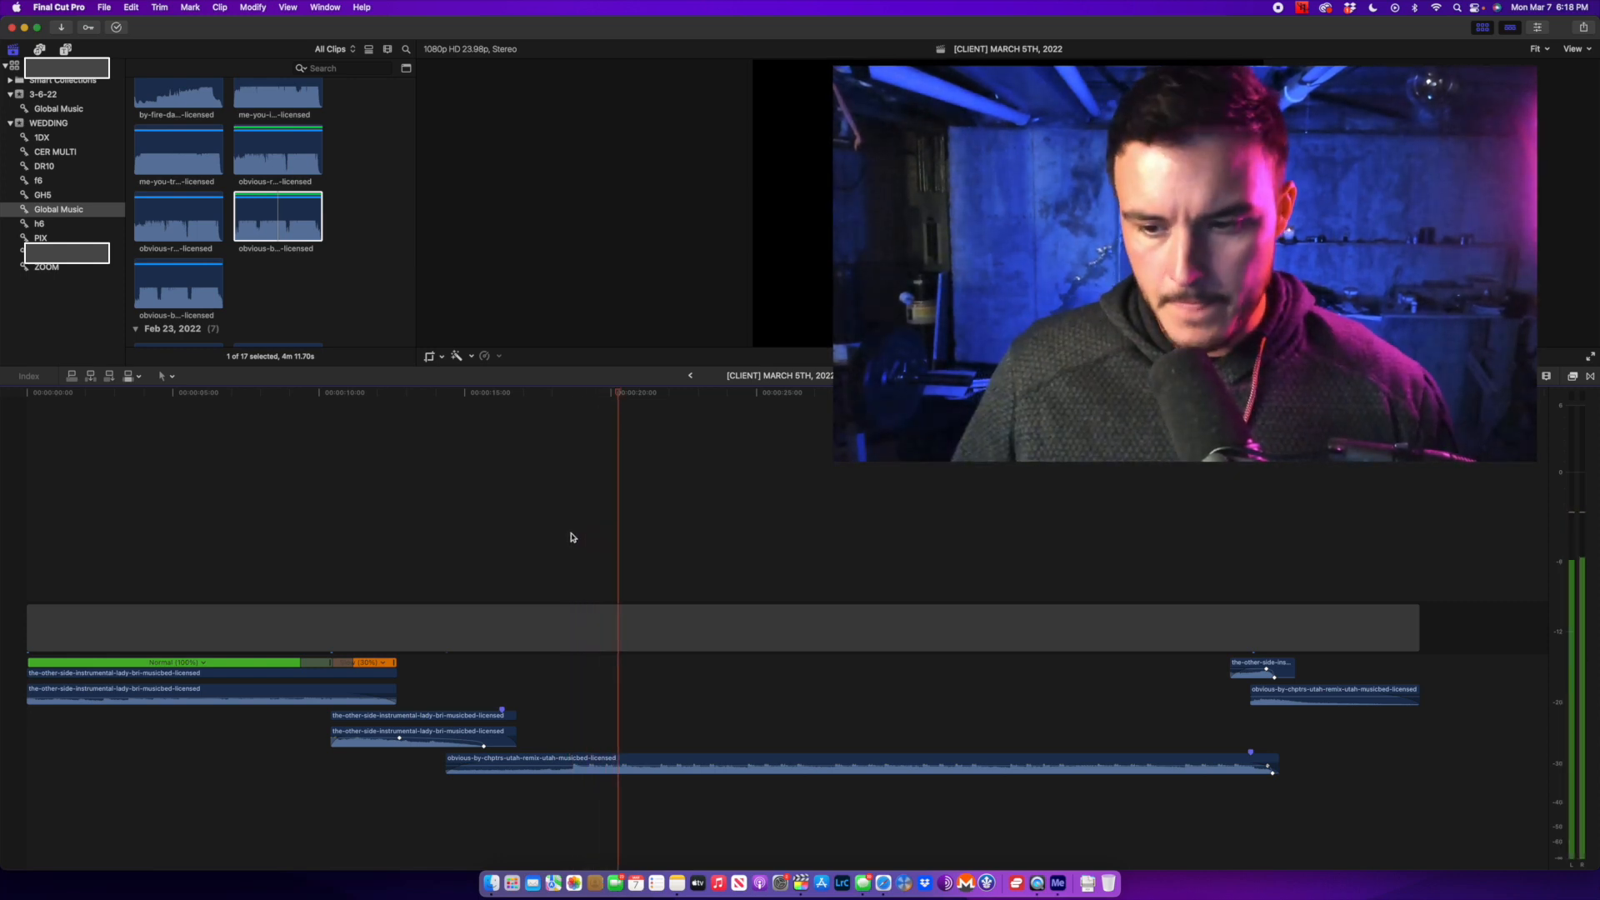
# Add a placeholder clip above the gap at about 0:18, on the obvious track's beat, and play back across it.
pyautogui.press('space')
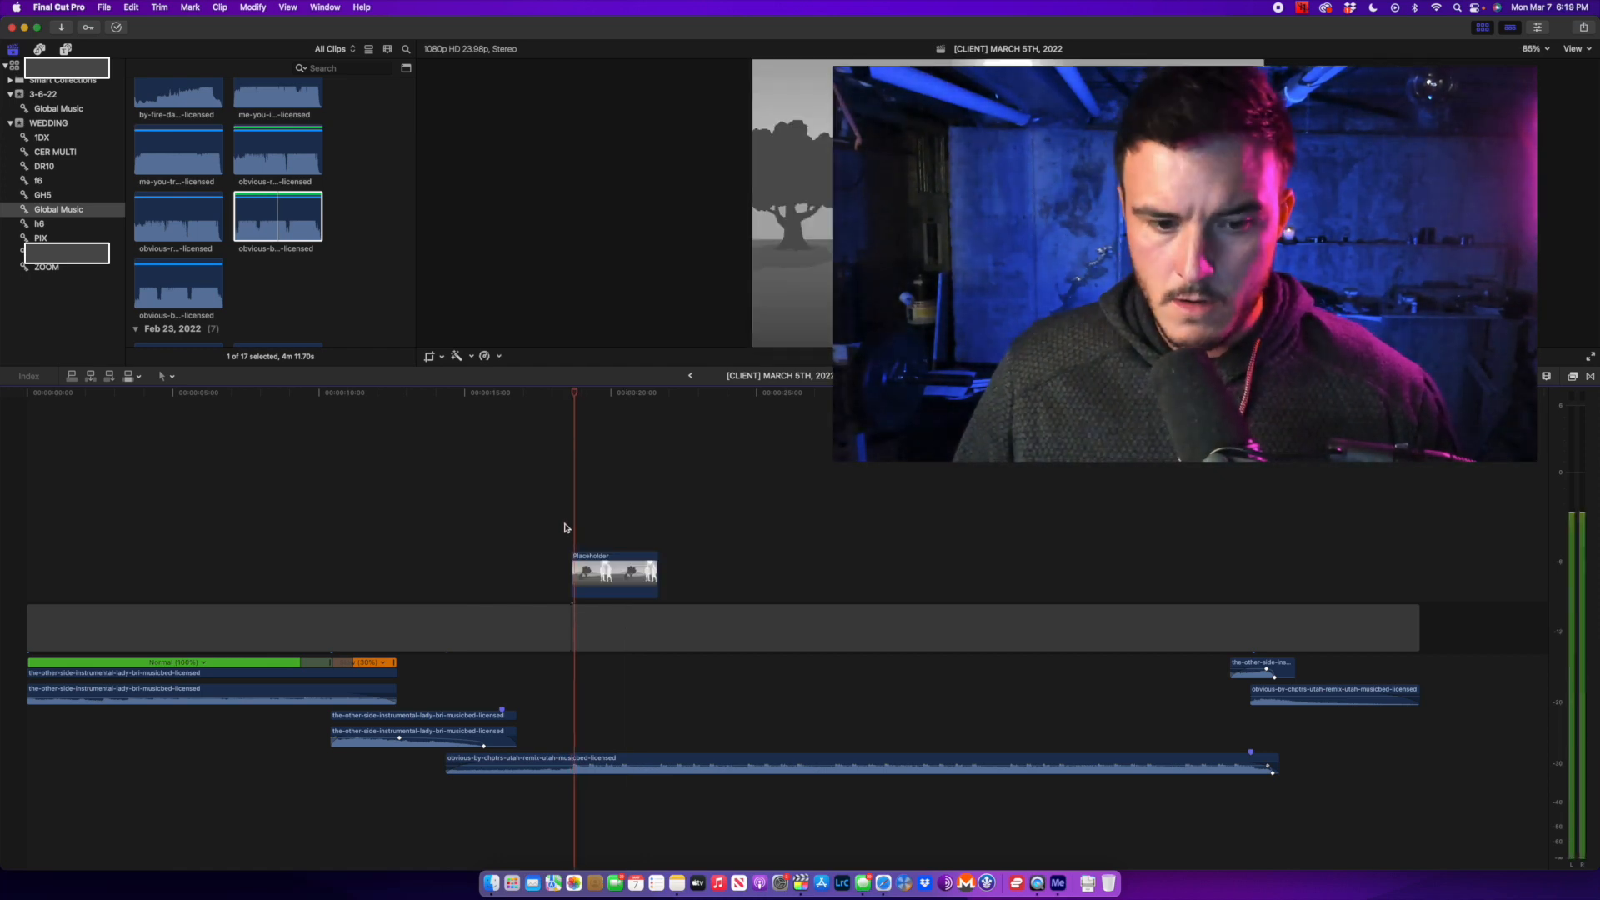
pyautogui.press('space')
pyautogui.click(602, 570)
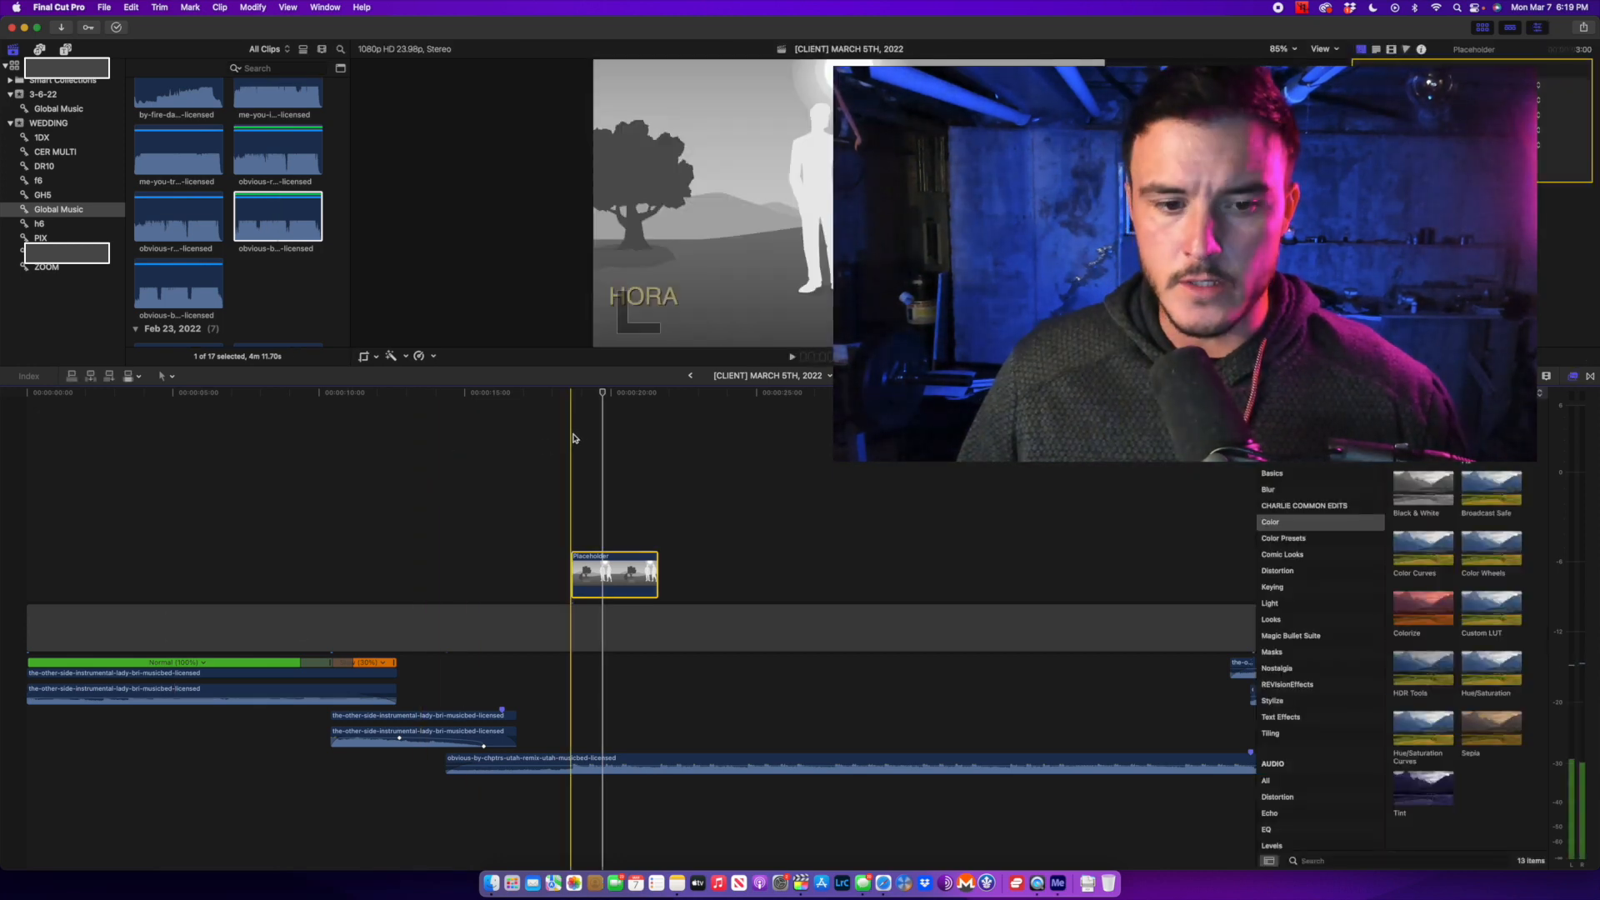
pyautogui.press('space')
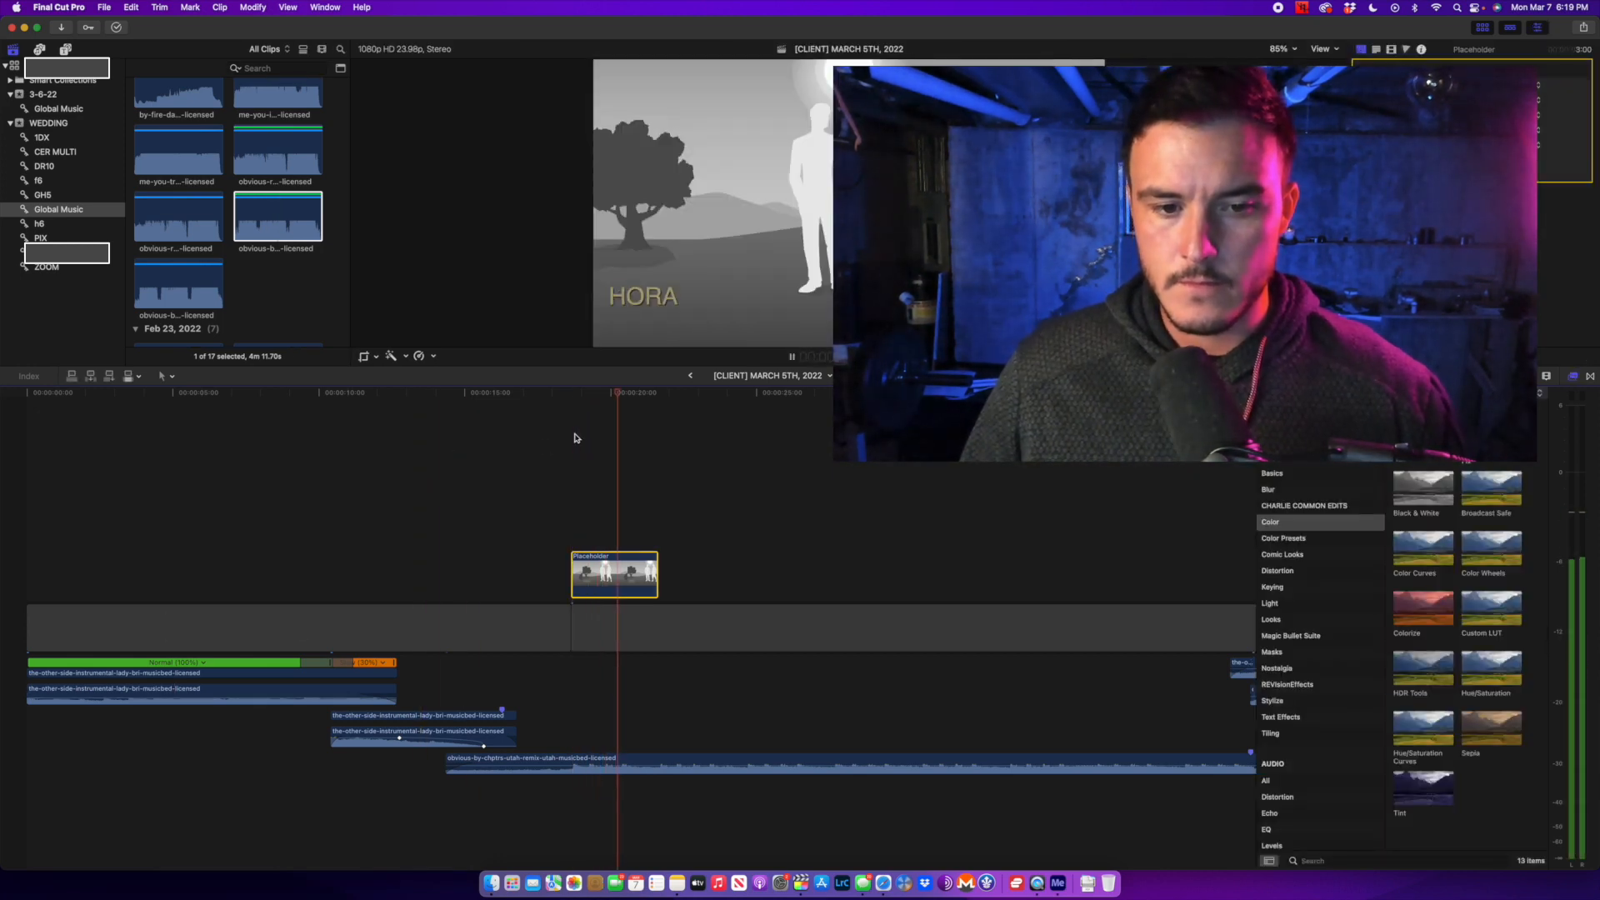
pyautogui.press('space')
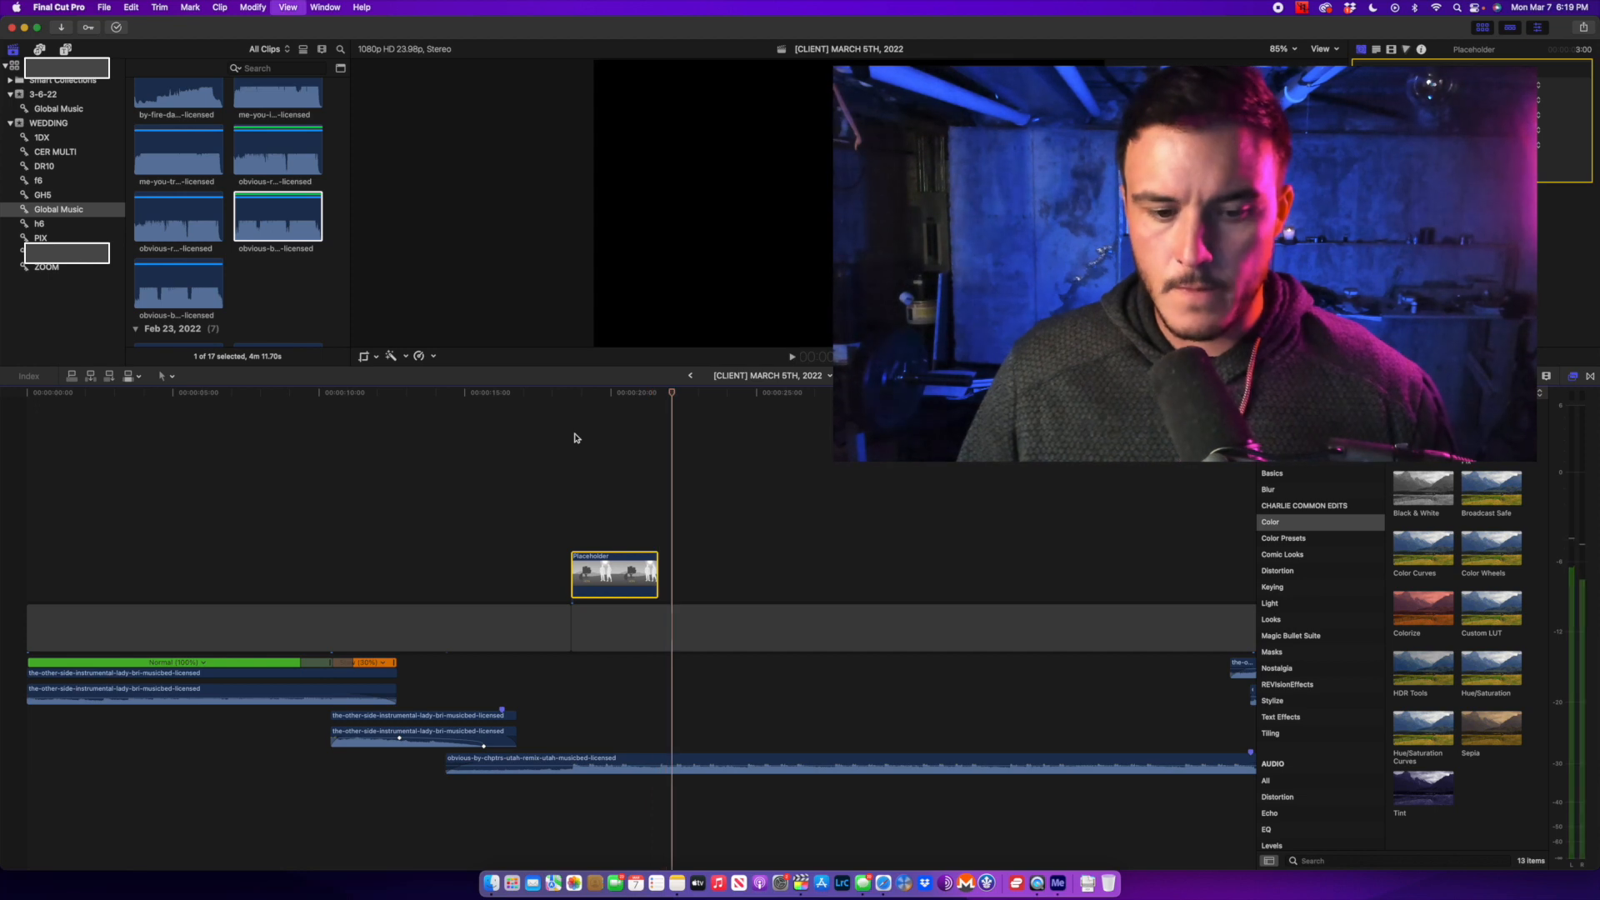
pyautogui.click(575, 437)
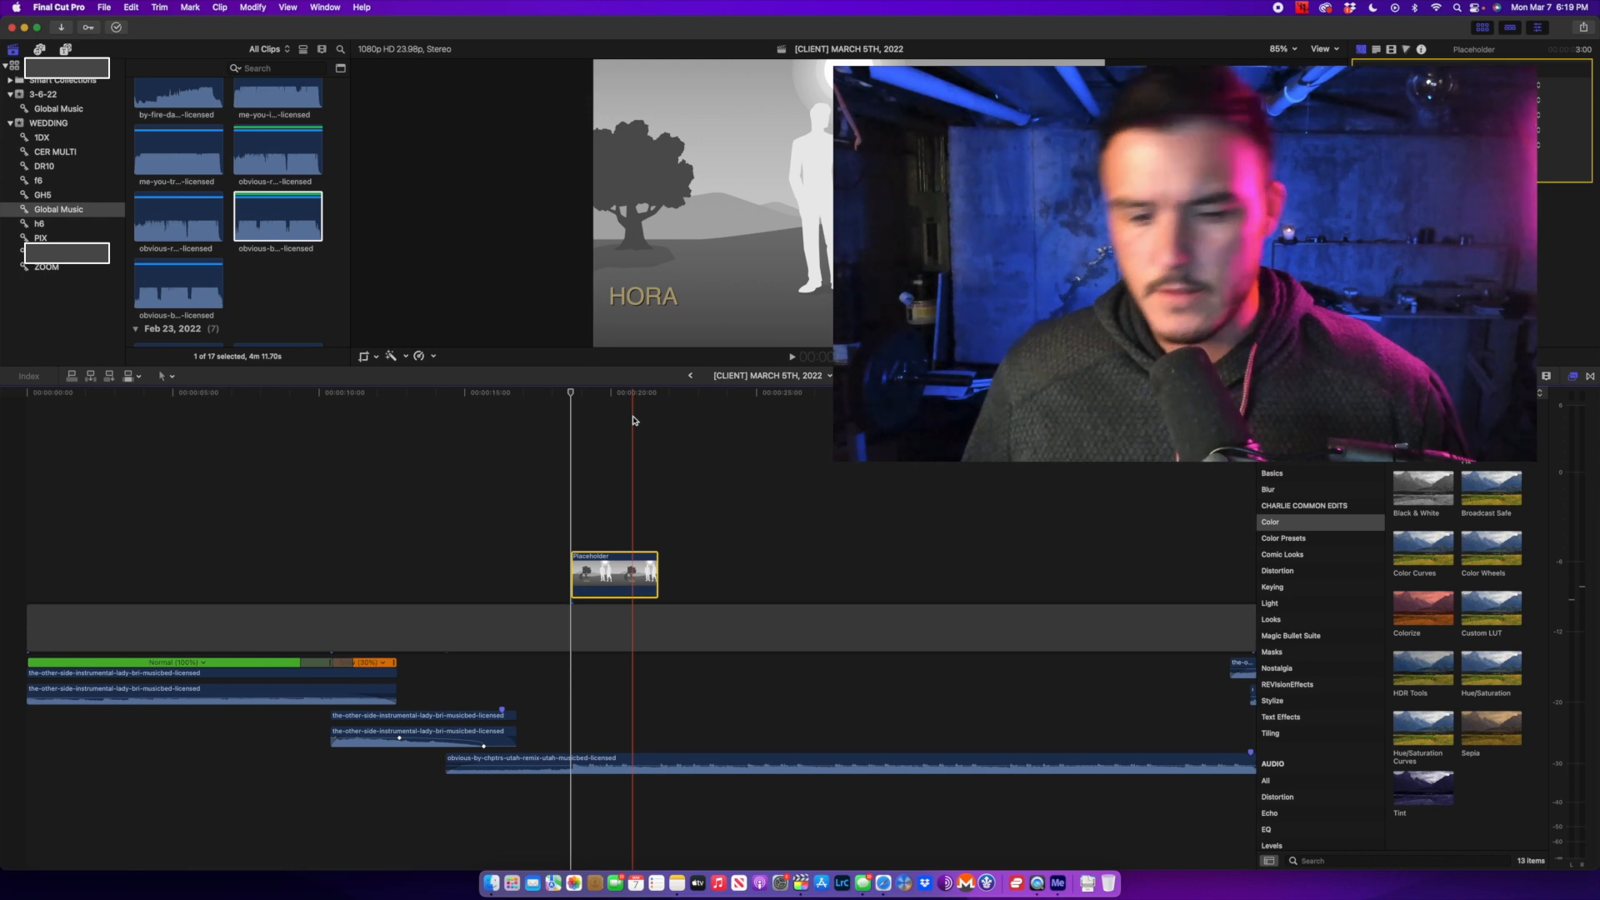
# Paste copies of the placeholder above the gap at about 0:25, 0:31 and 0:37 while playing the obvious track through to its end transition.
pyautogui.press('space')
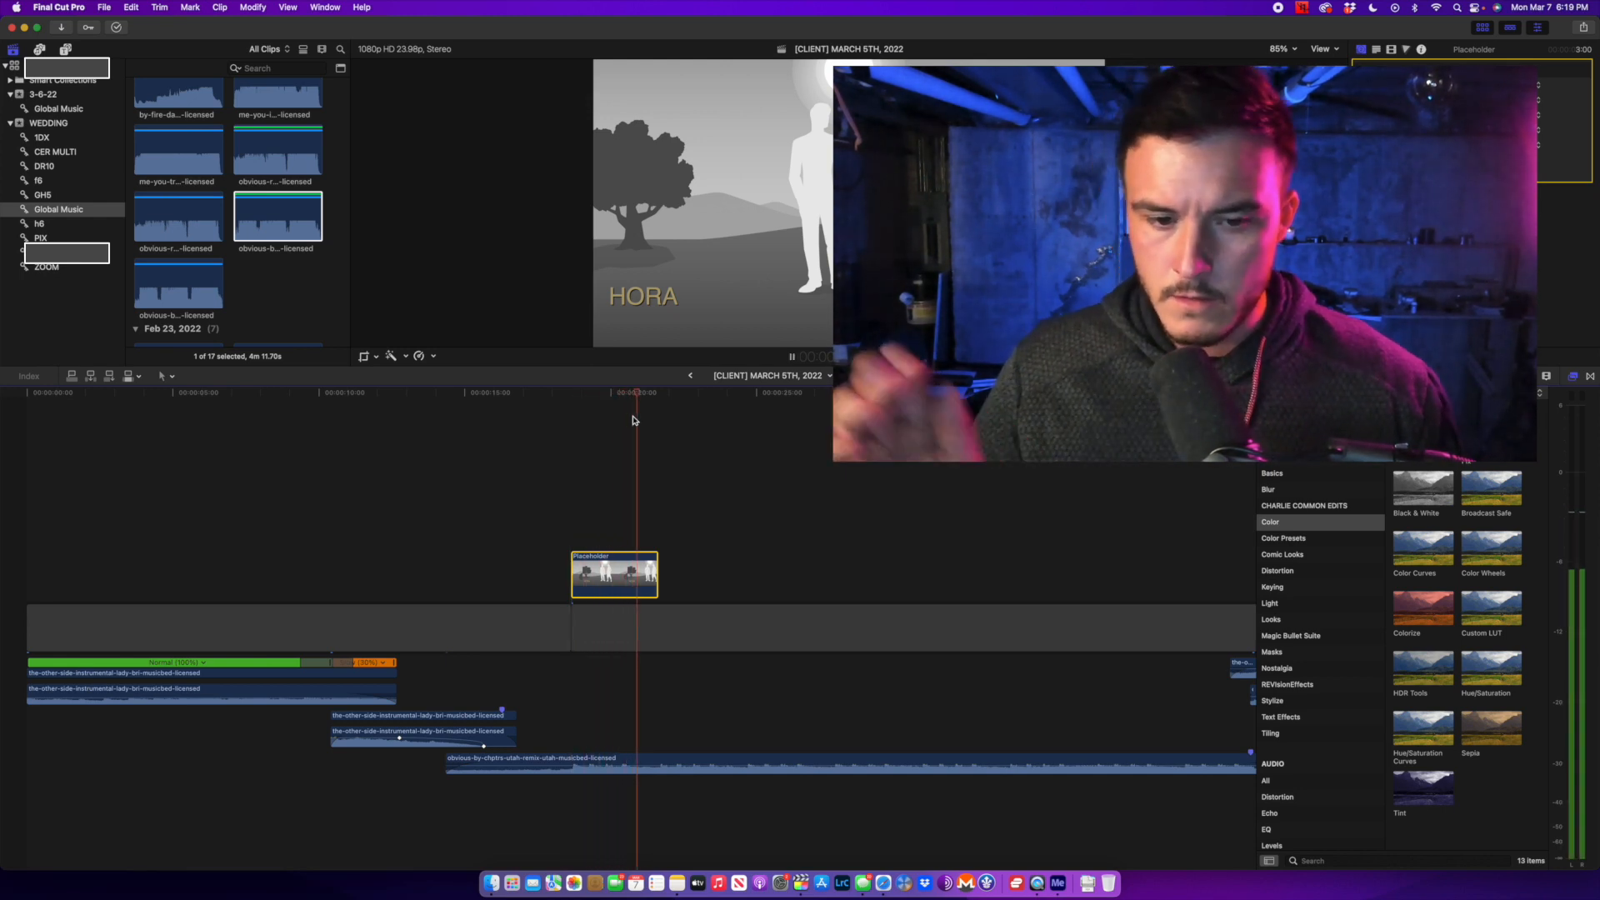
pyautogui.press('space')
pyautogui.press('space')
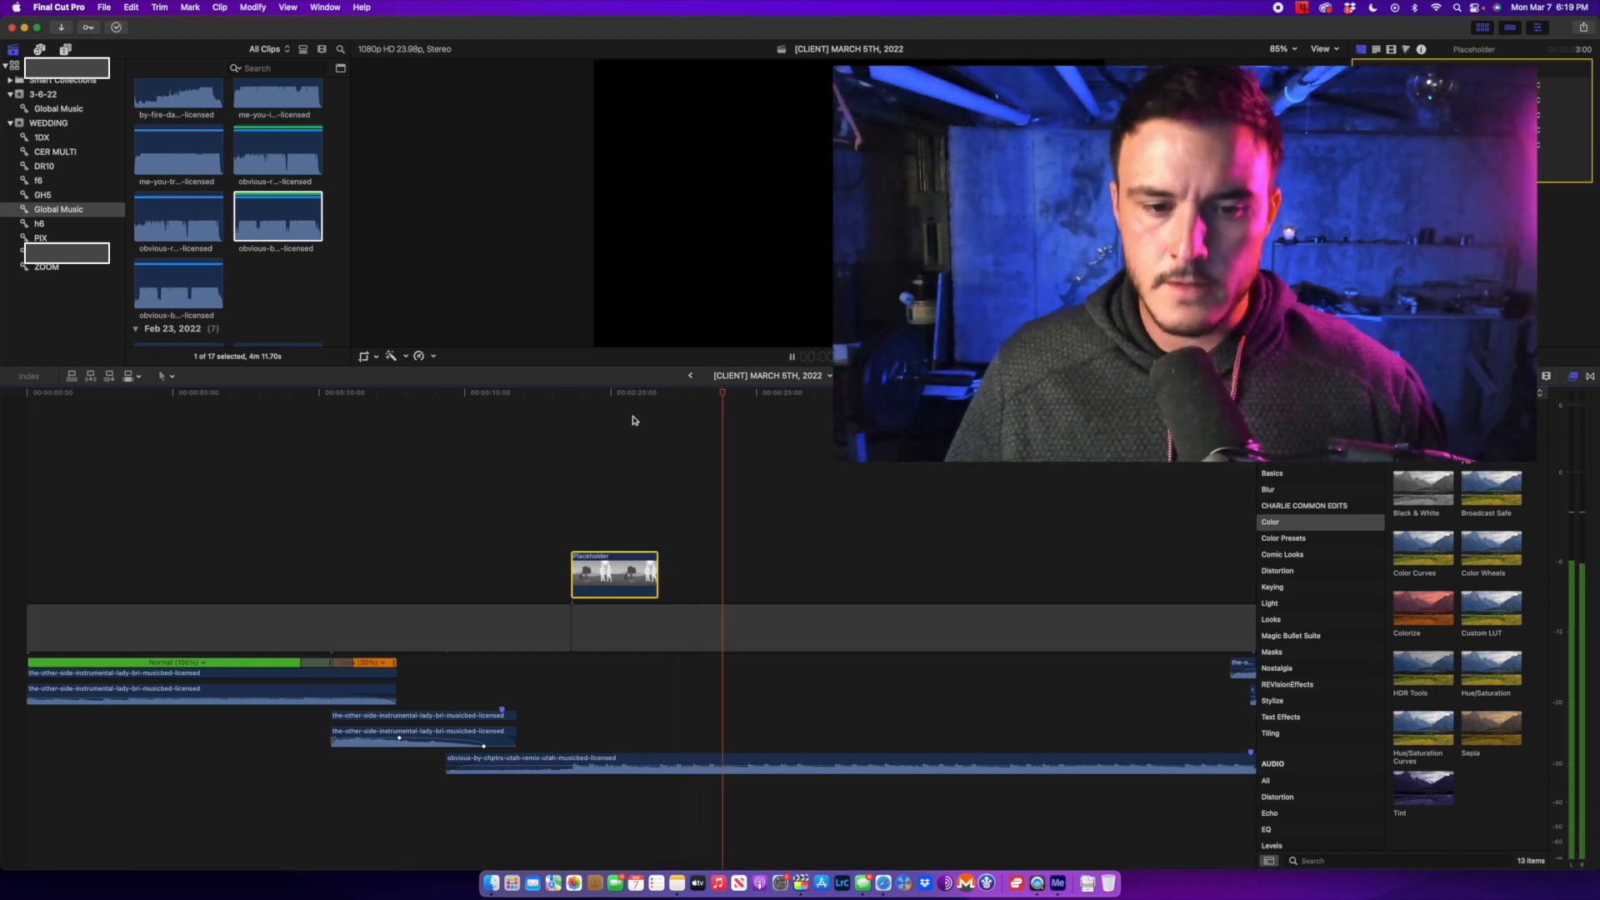
pyautogui.press('space')
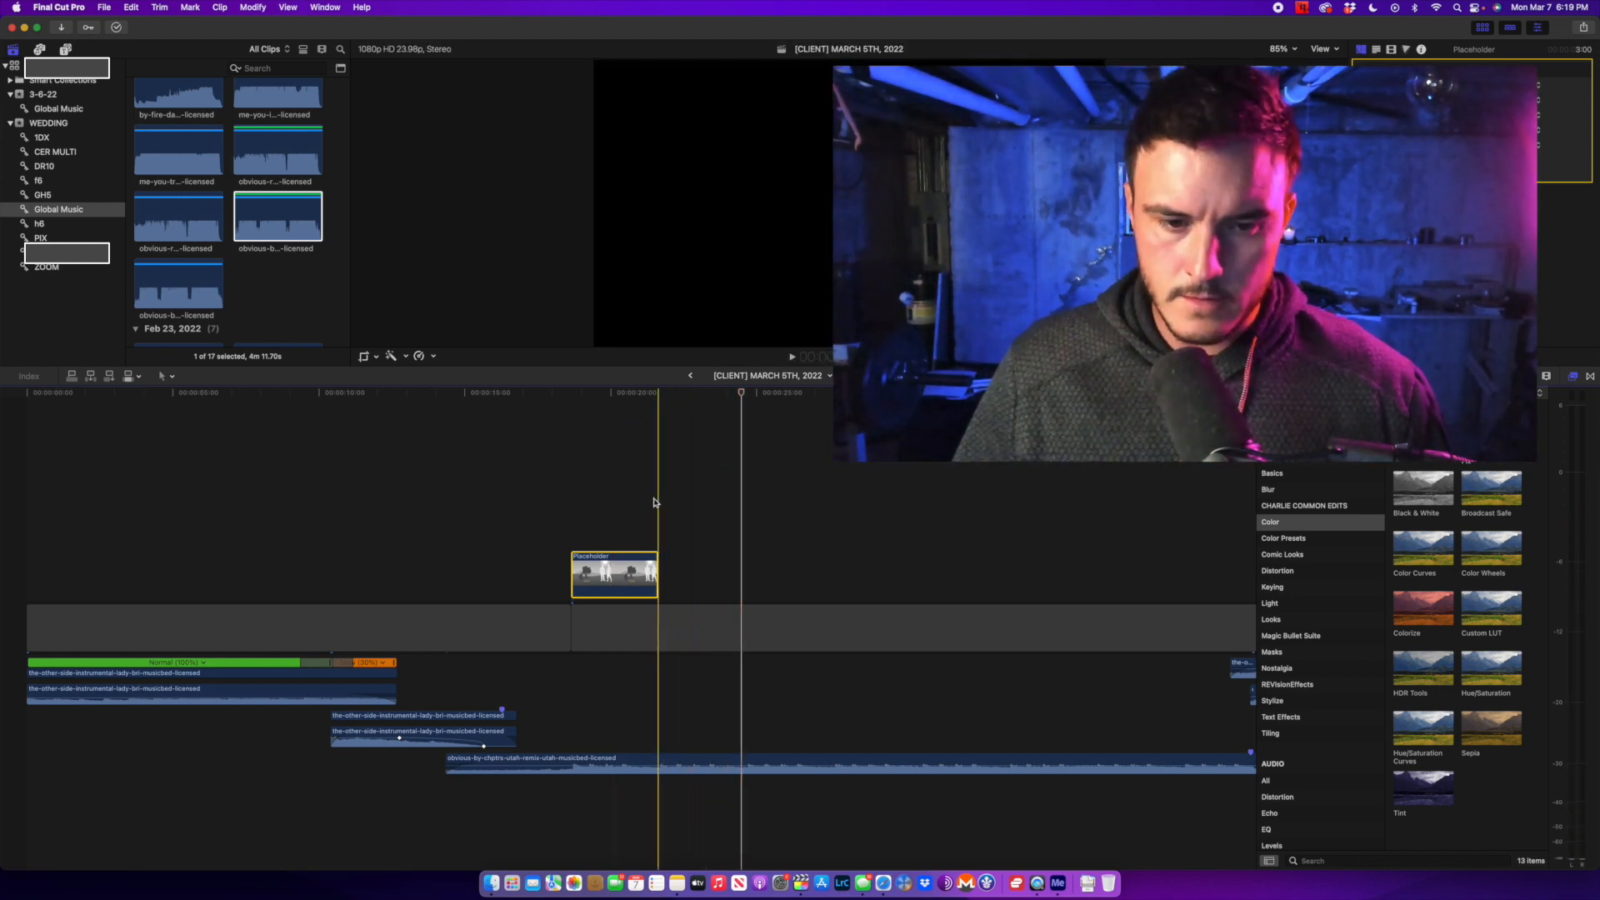
pyautogui.press('space')
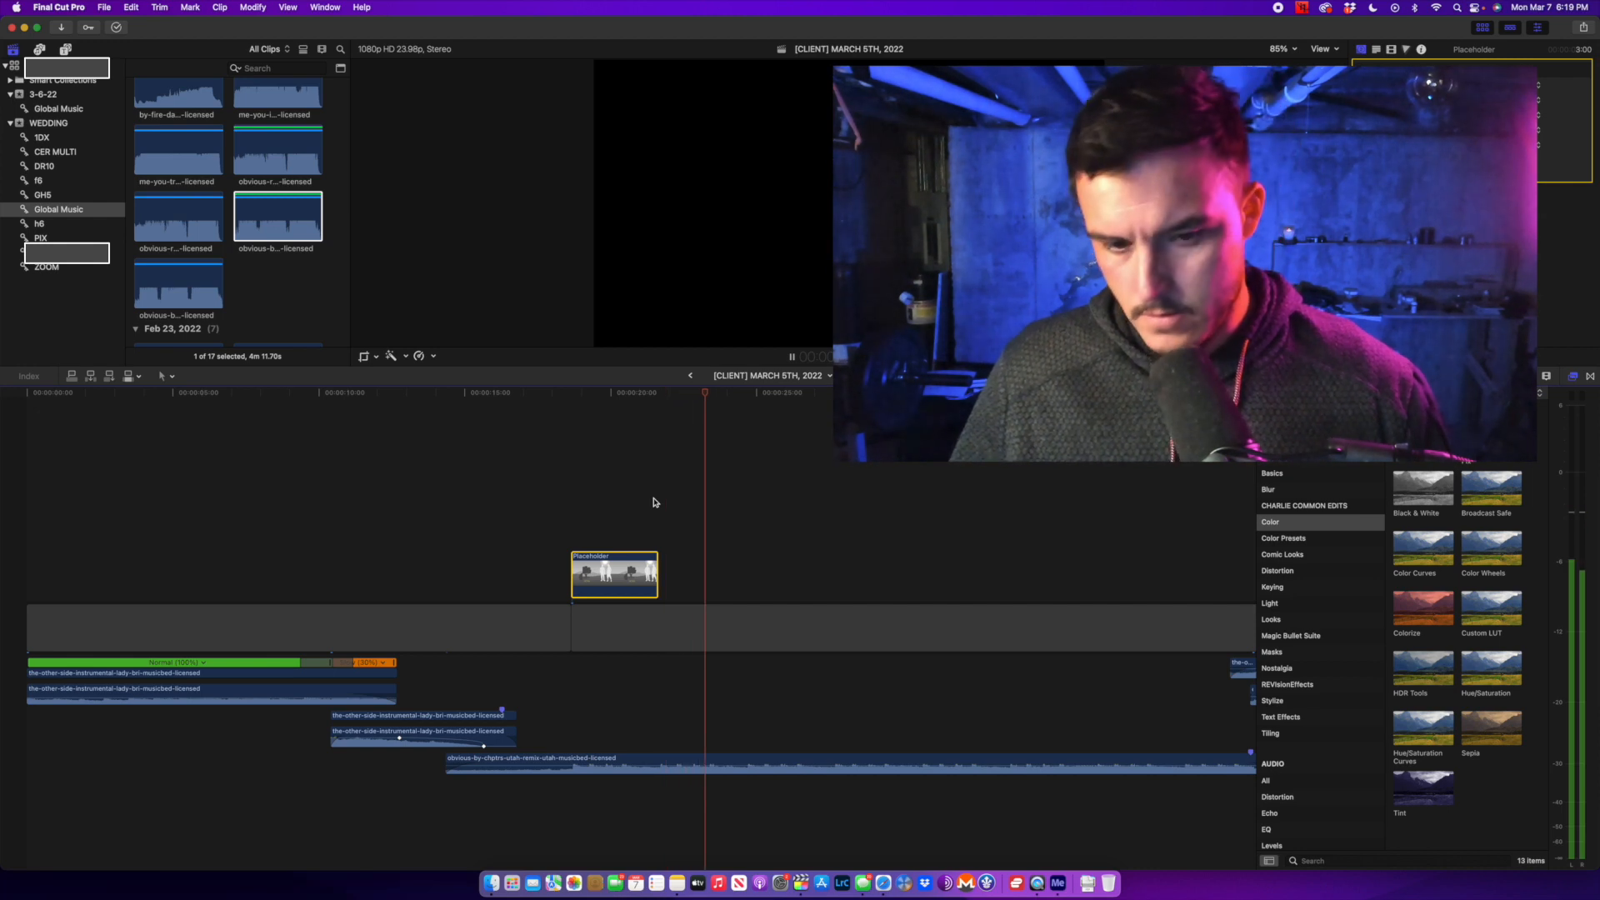
pyautogui.hotkey('alt', 'v')
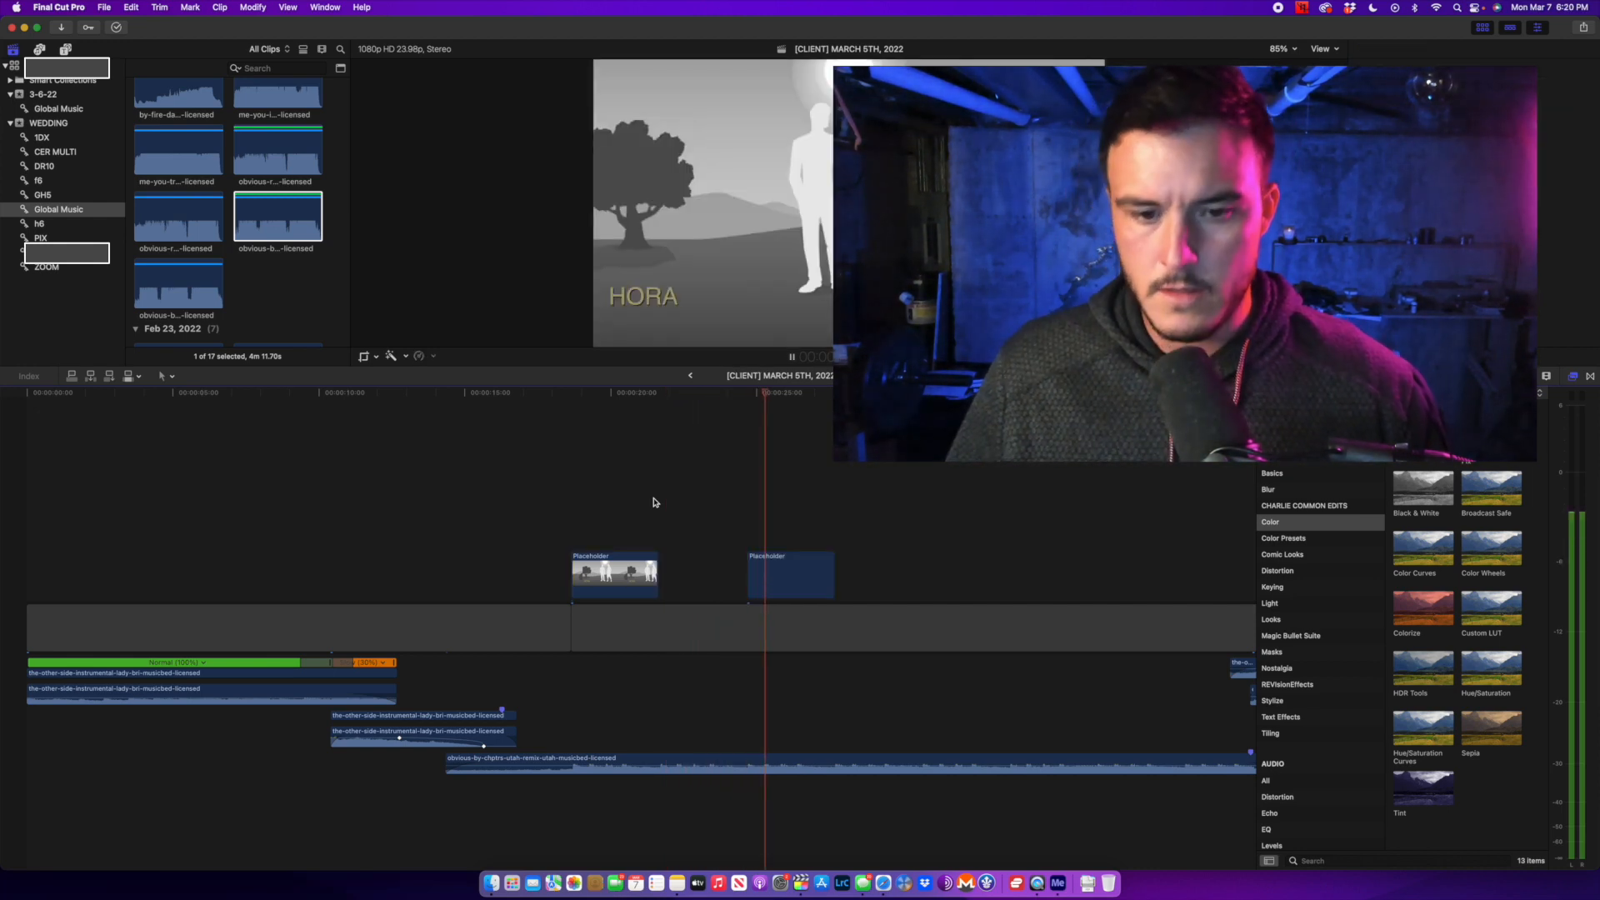
pyautogui.click(792, 581)
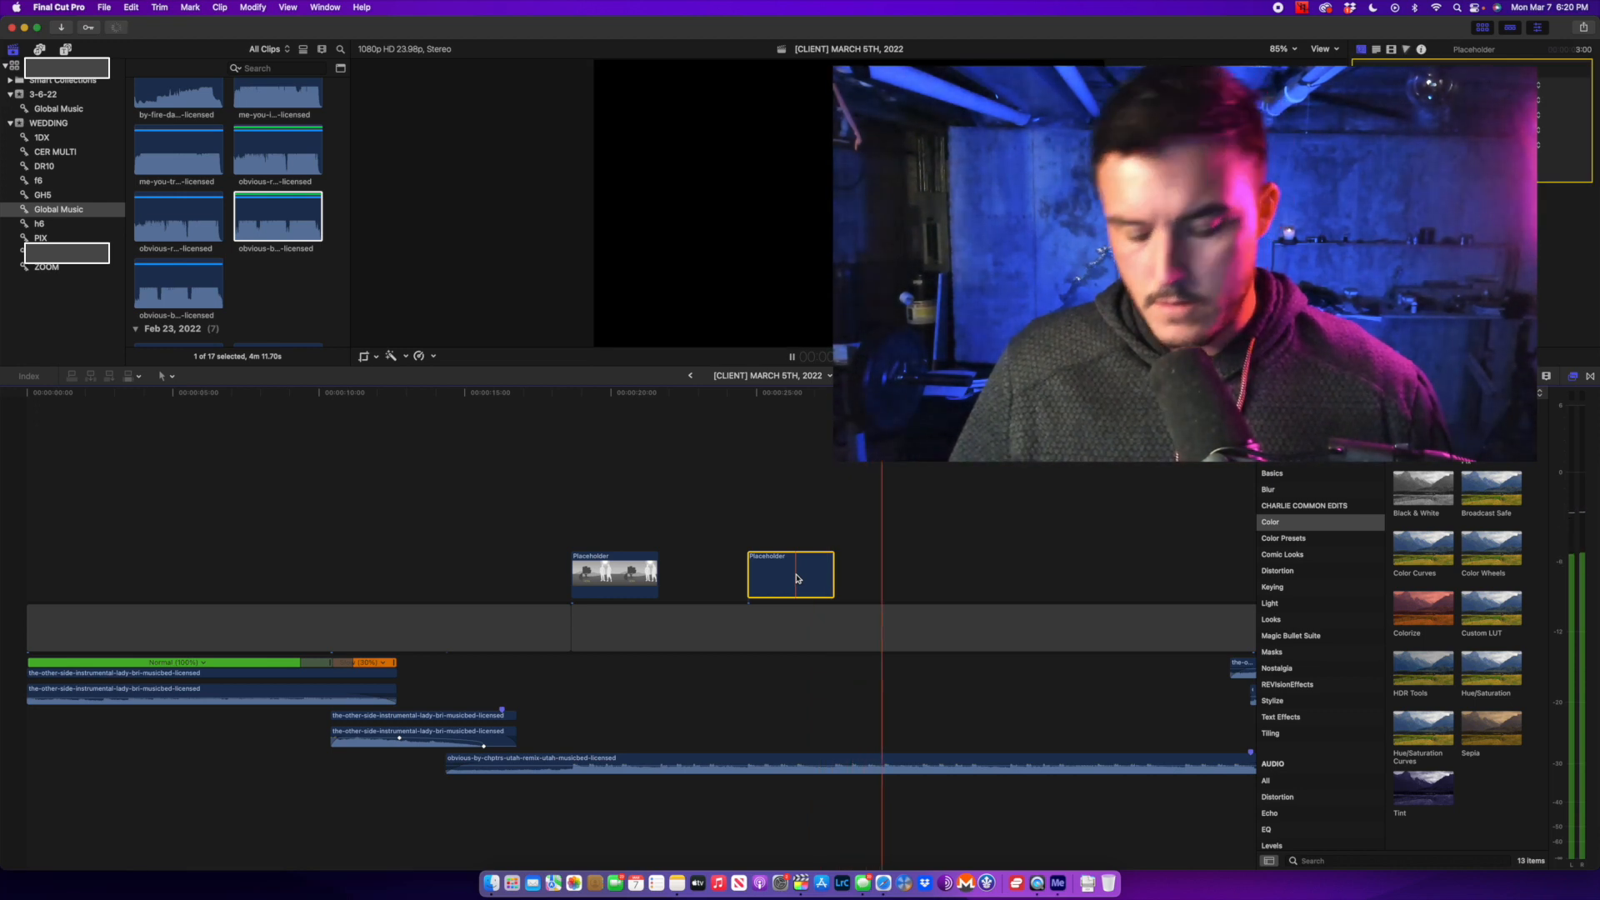
pyautogui.hotkey('alt', 'v')
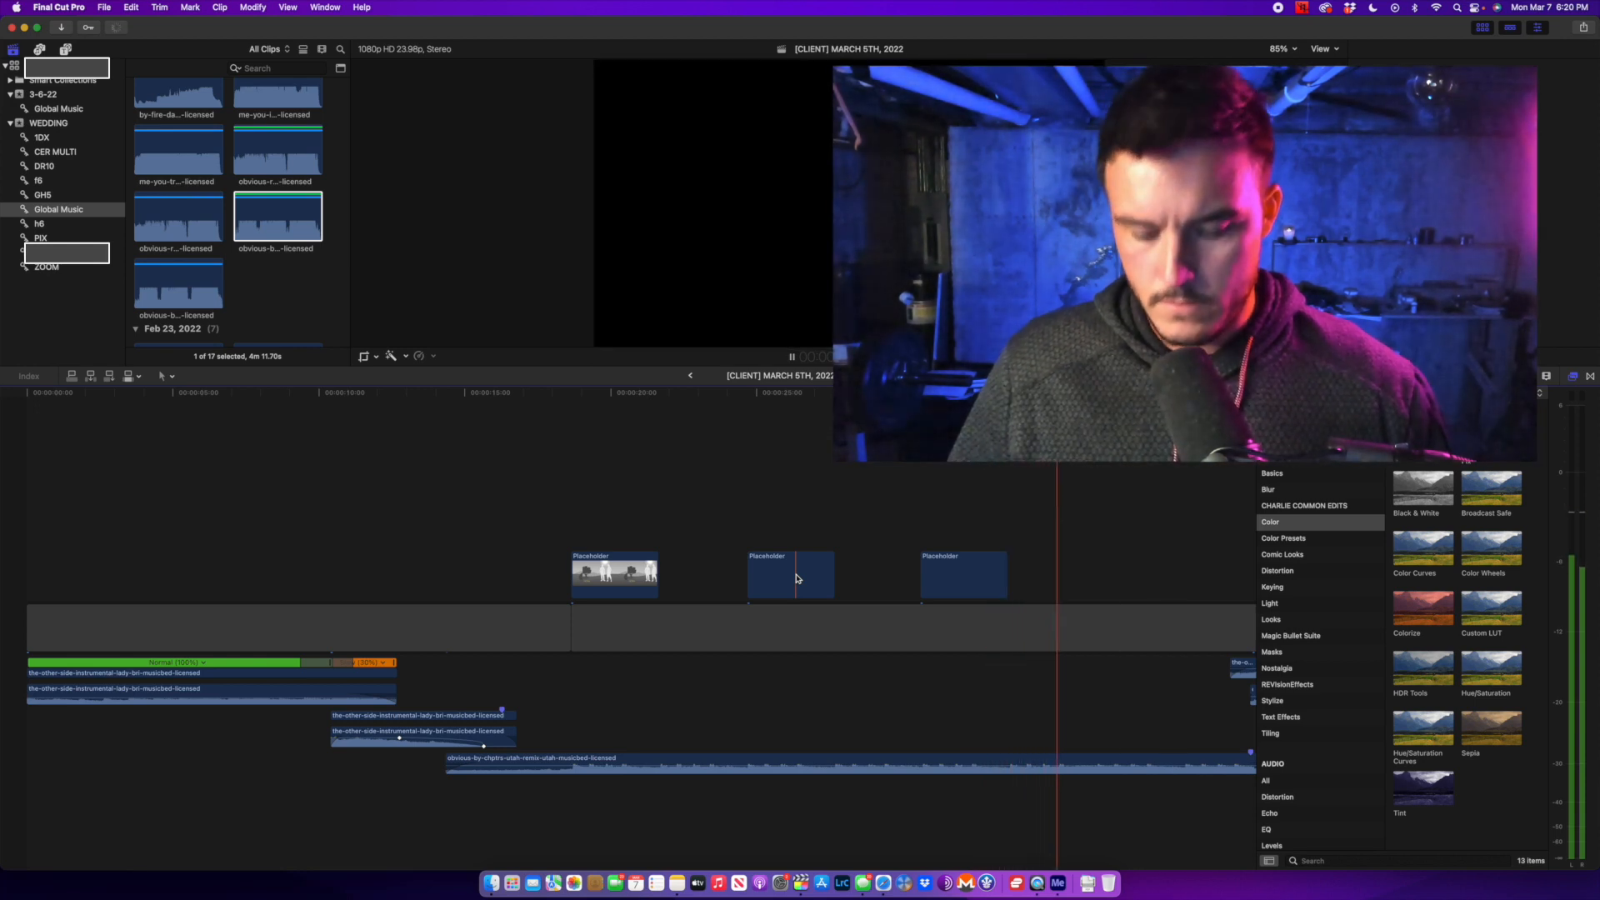
pyautogui.press('super+v')
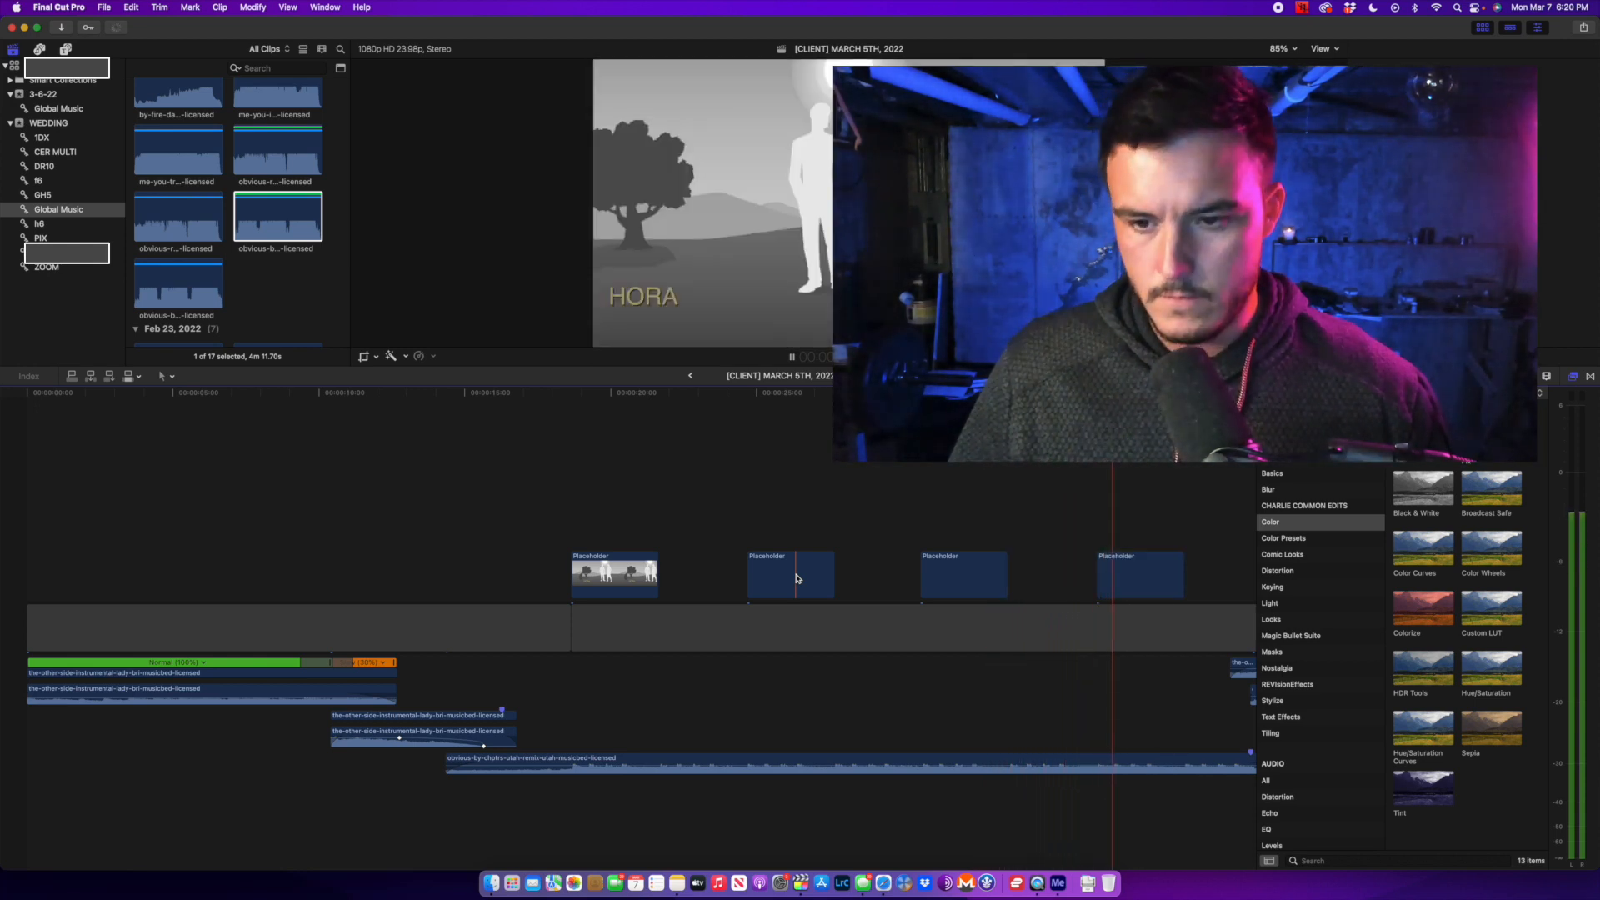
pyautogui.hscroll(4, 753, 575)
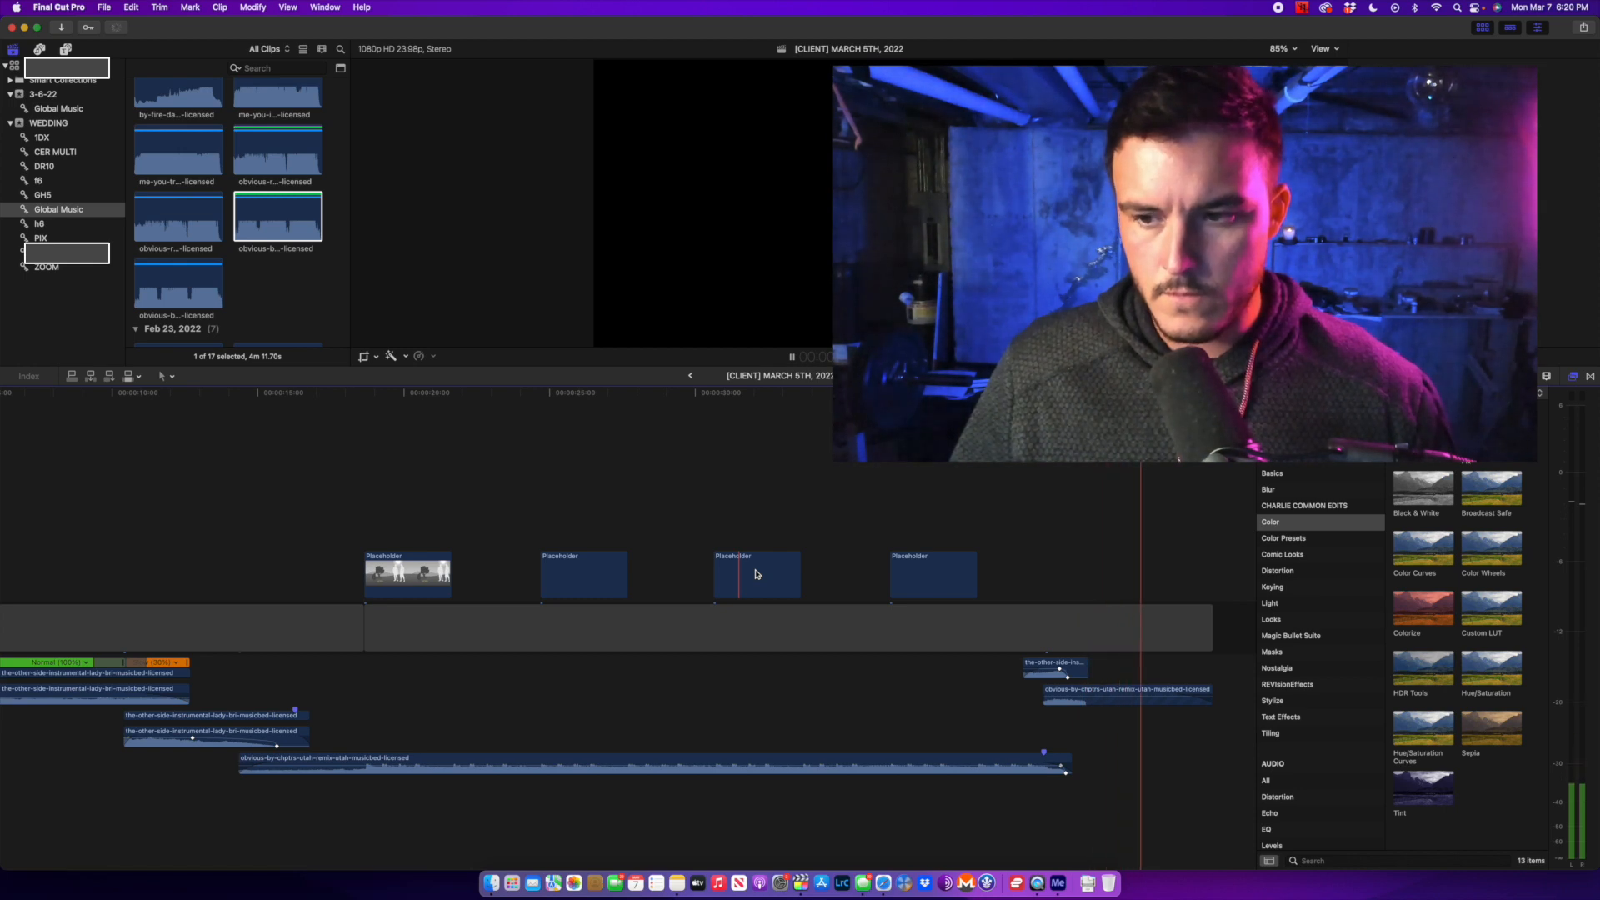
pyautogui.press('space')
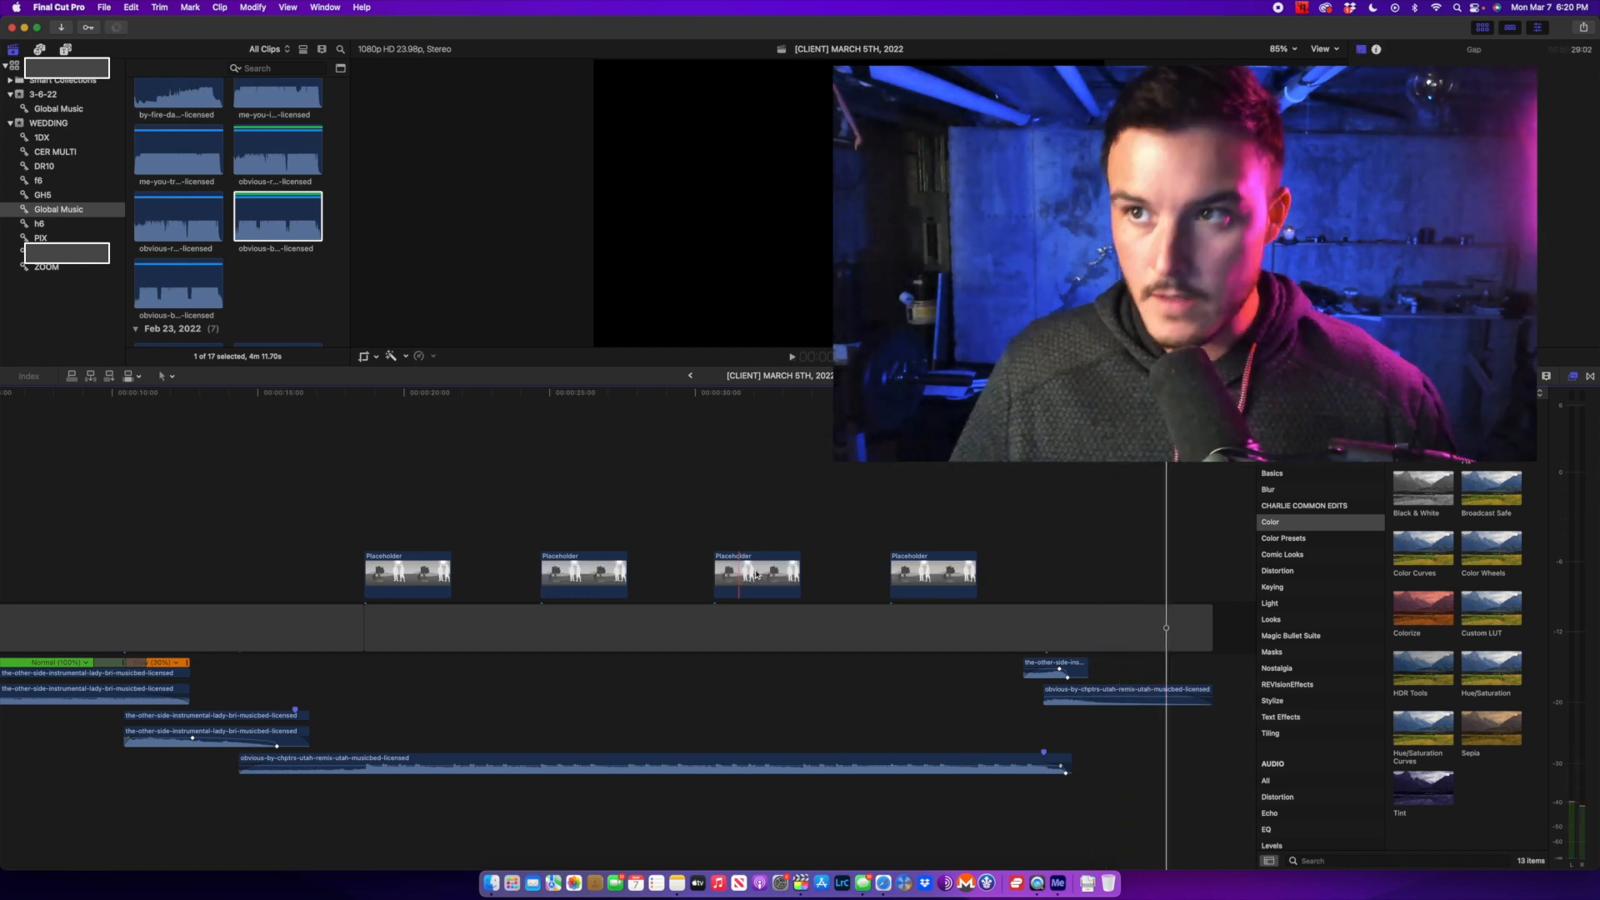
# Check the second placeholder's start against the obvious track at about 0:25 with the whole music edit in view.
pyautogui.hotkey('shift', 'z')
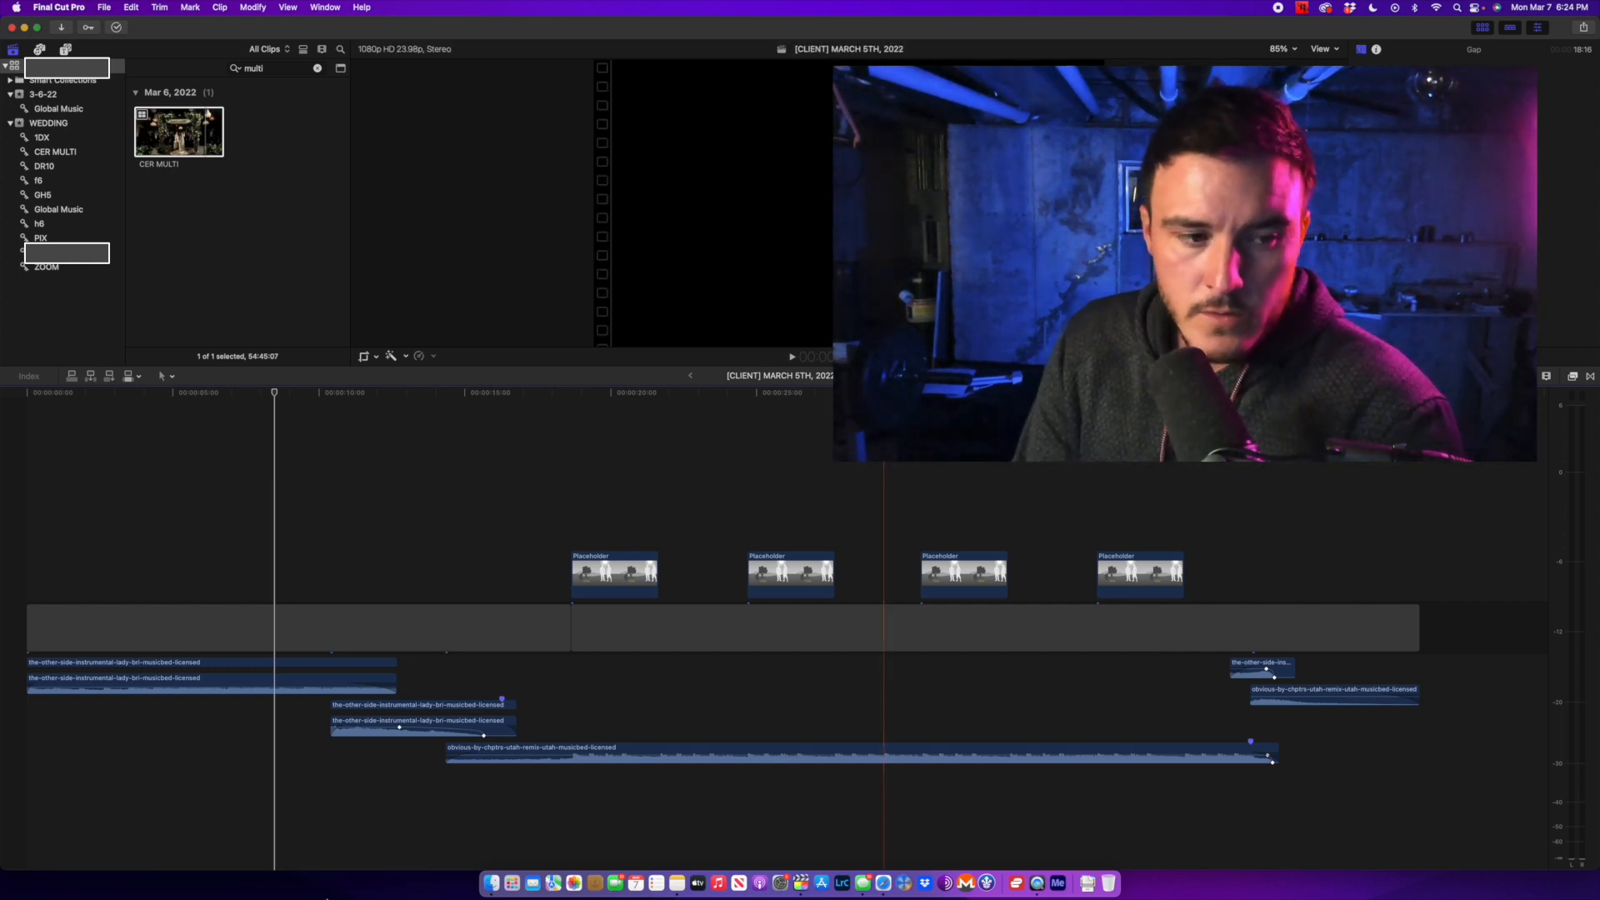
pyautogui.click(697, 520)
pyautogui.click(749, 517)
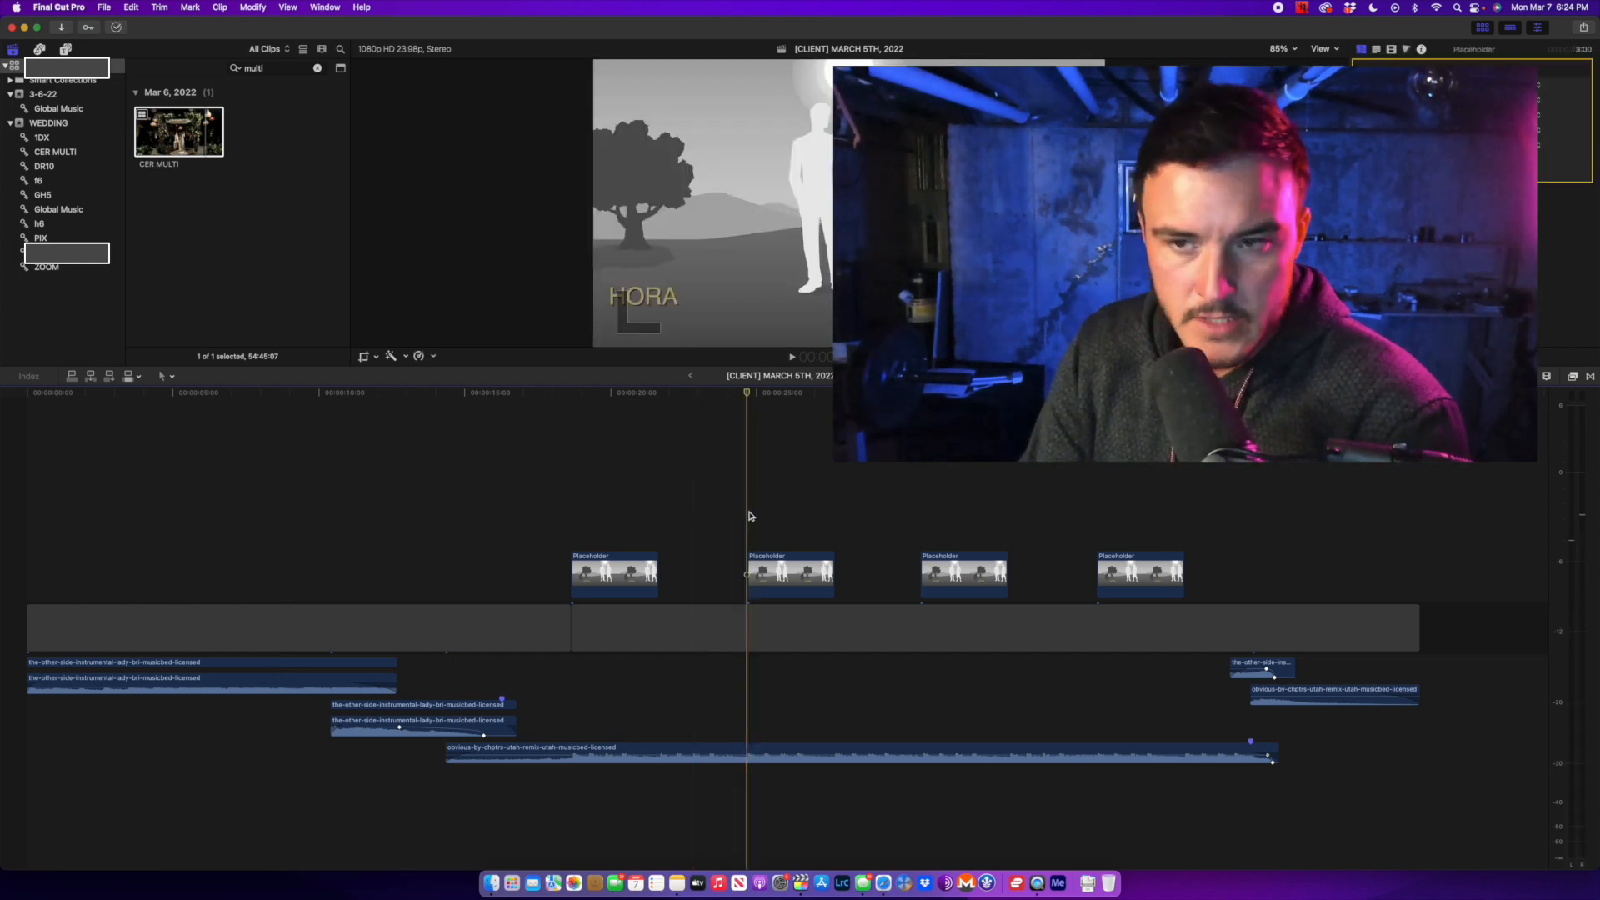
pyautogui.click(825, 508)
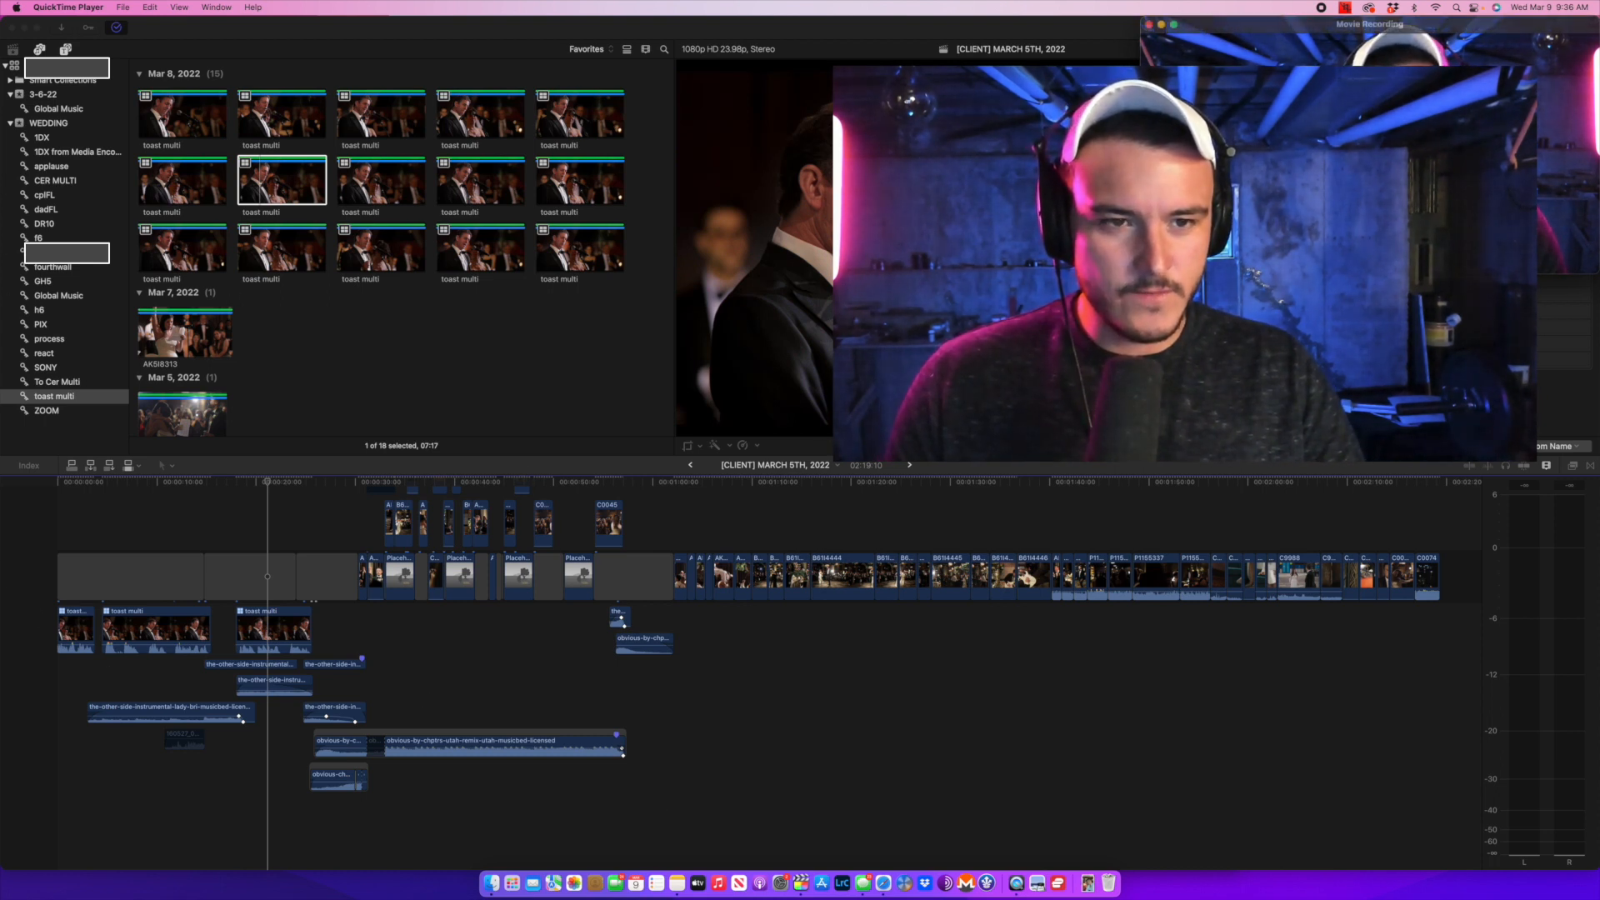
# Switch back to the Final Cut Pro project and place the playhead just before the third toast multi clip.
pyautogui.click(1003, 31)
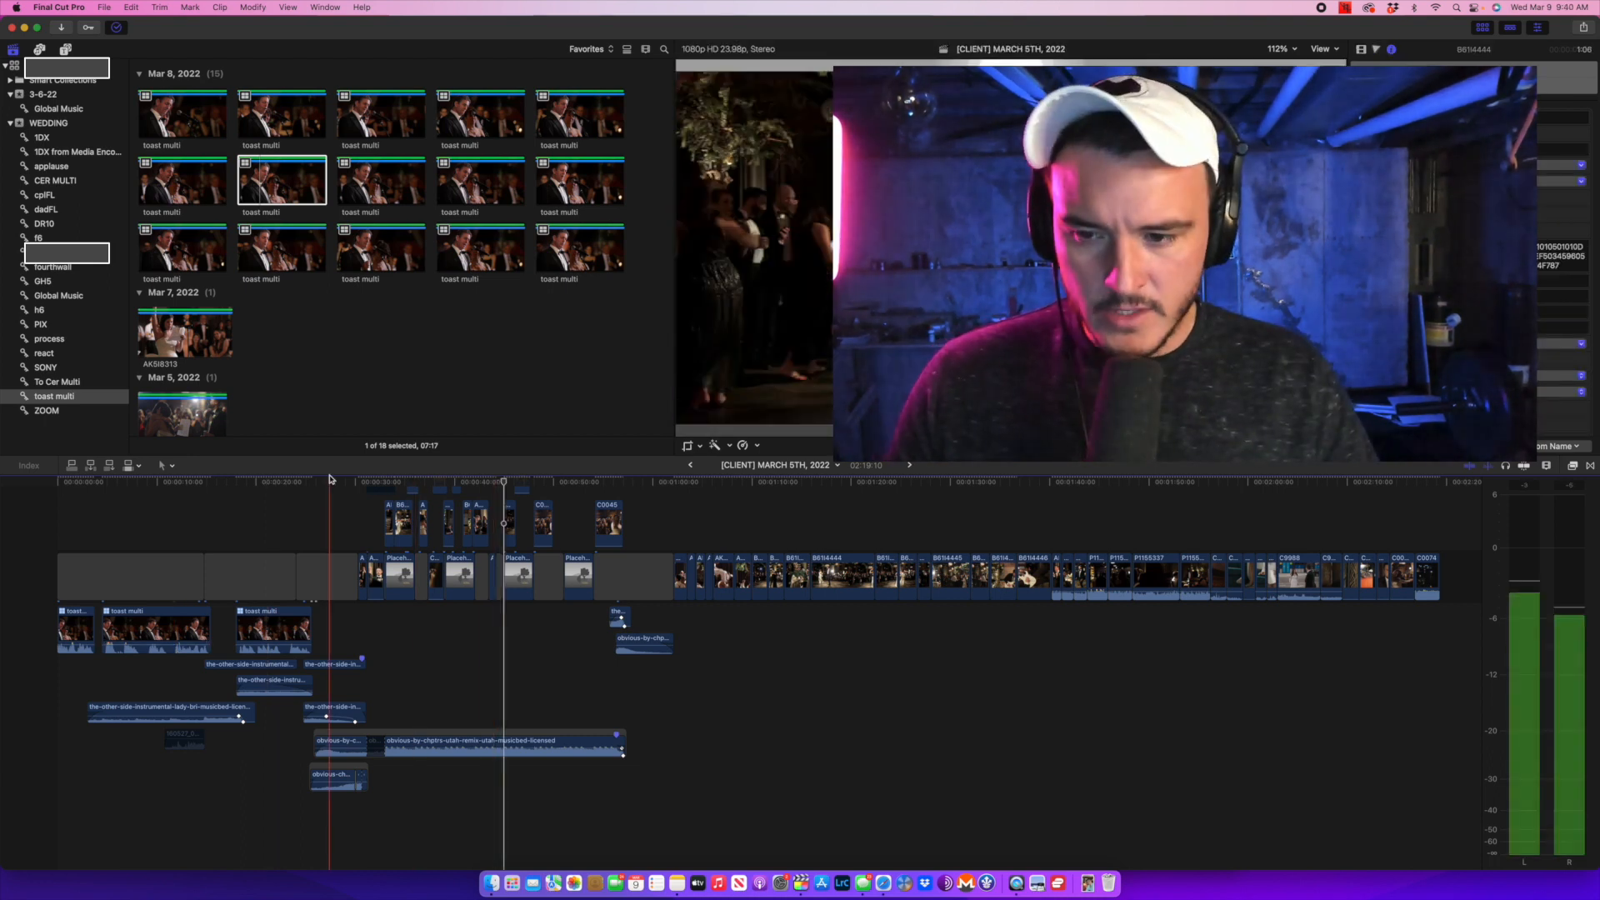
pyautogui.press('XF86AudioMute')
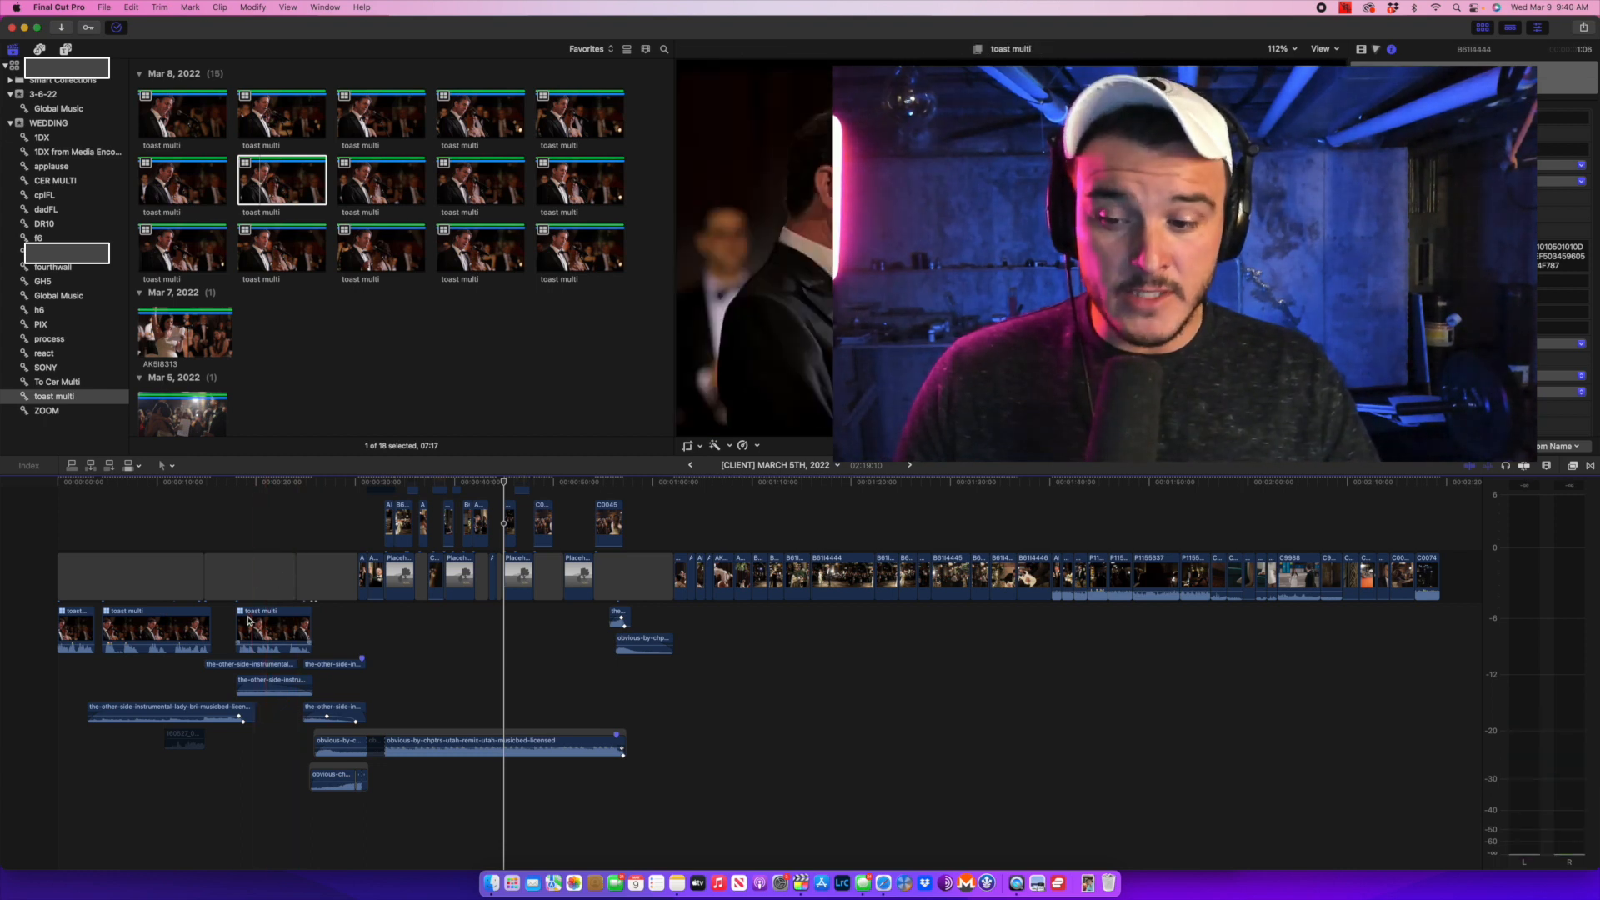
pyautogui.click(231, 646)
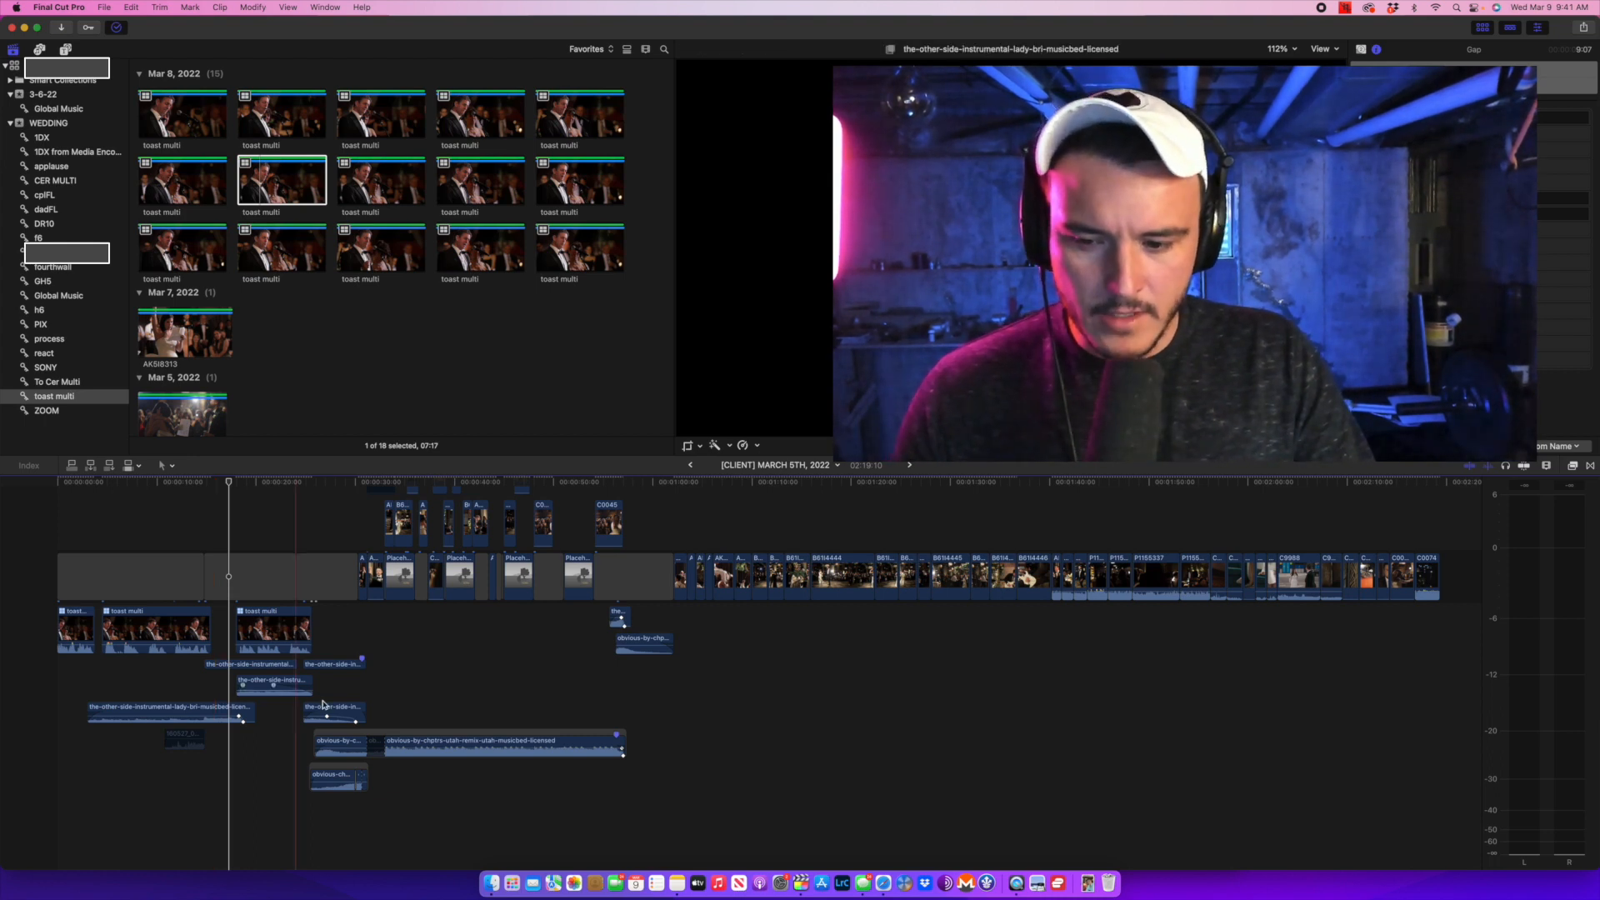
# Enlarge the timeline area and examine how the toast multi clips overlap the the-other-side and obvious tracks, up to the first dance clips.
pyautogui.scroll(3, 250, 720)
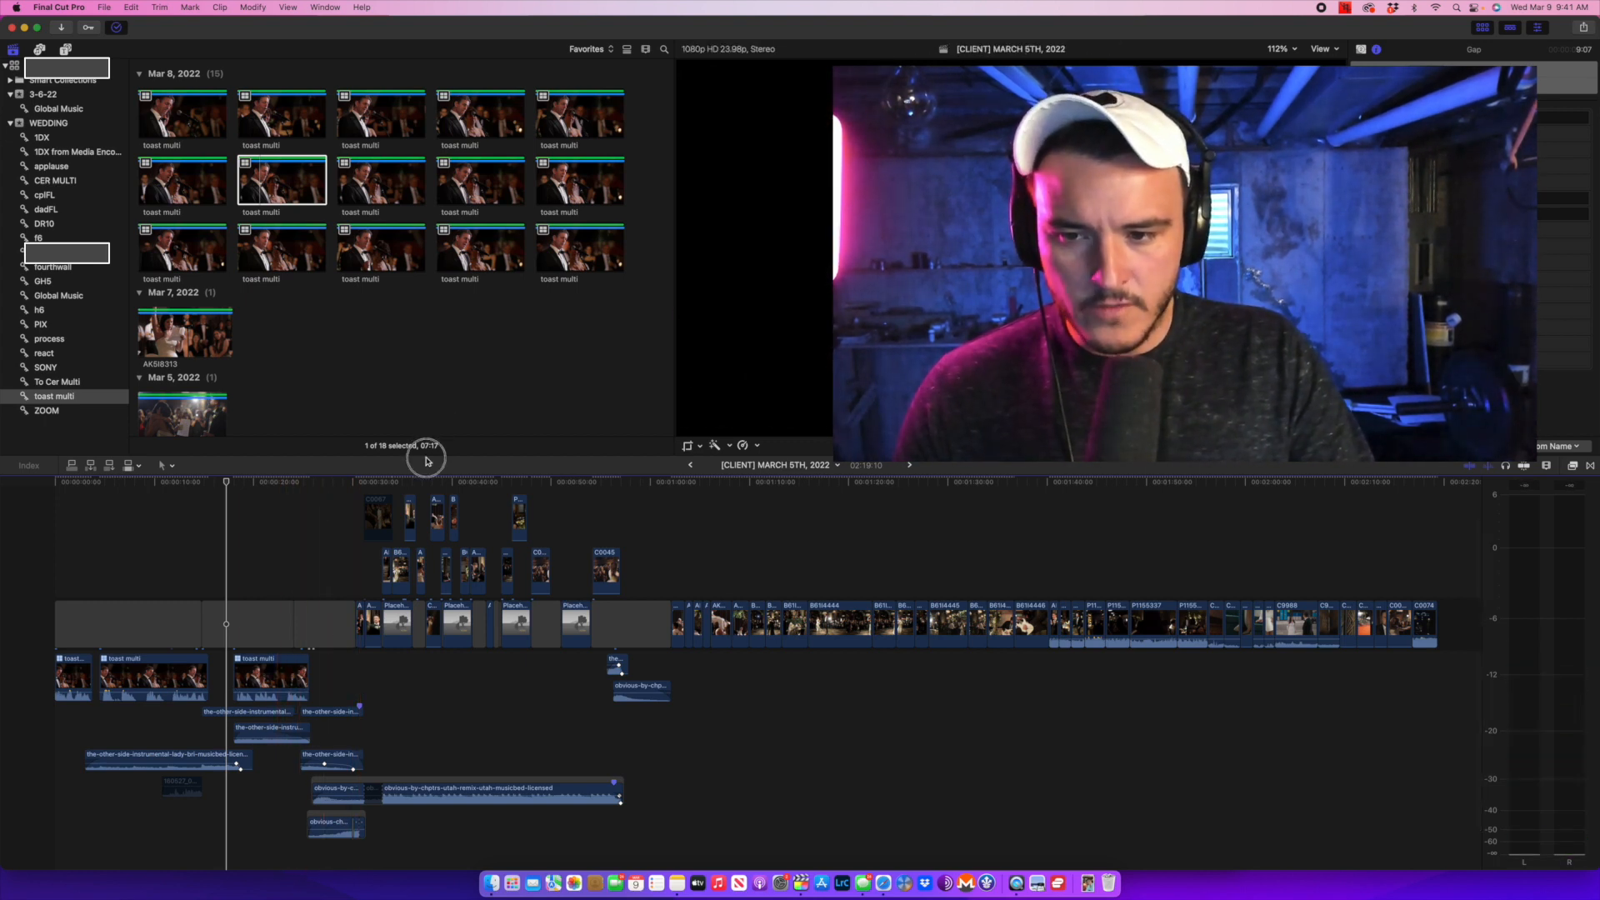
pyautogui.moveTo(427, 457); pyautogui.dragTo(430, 369)
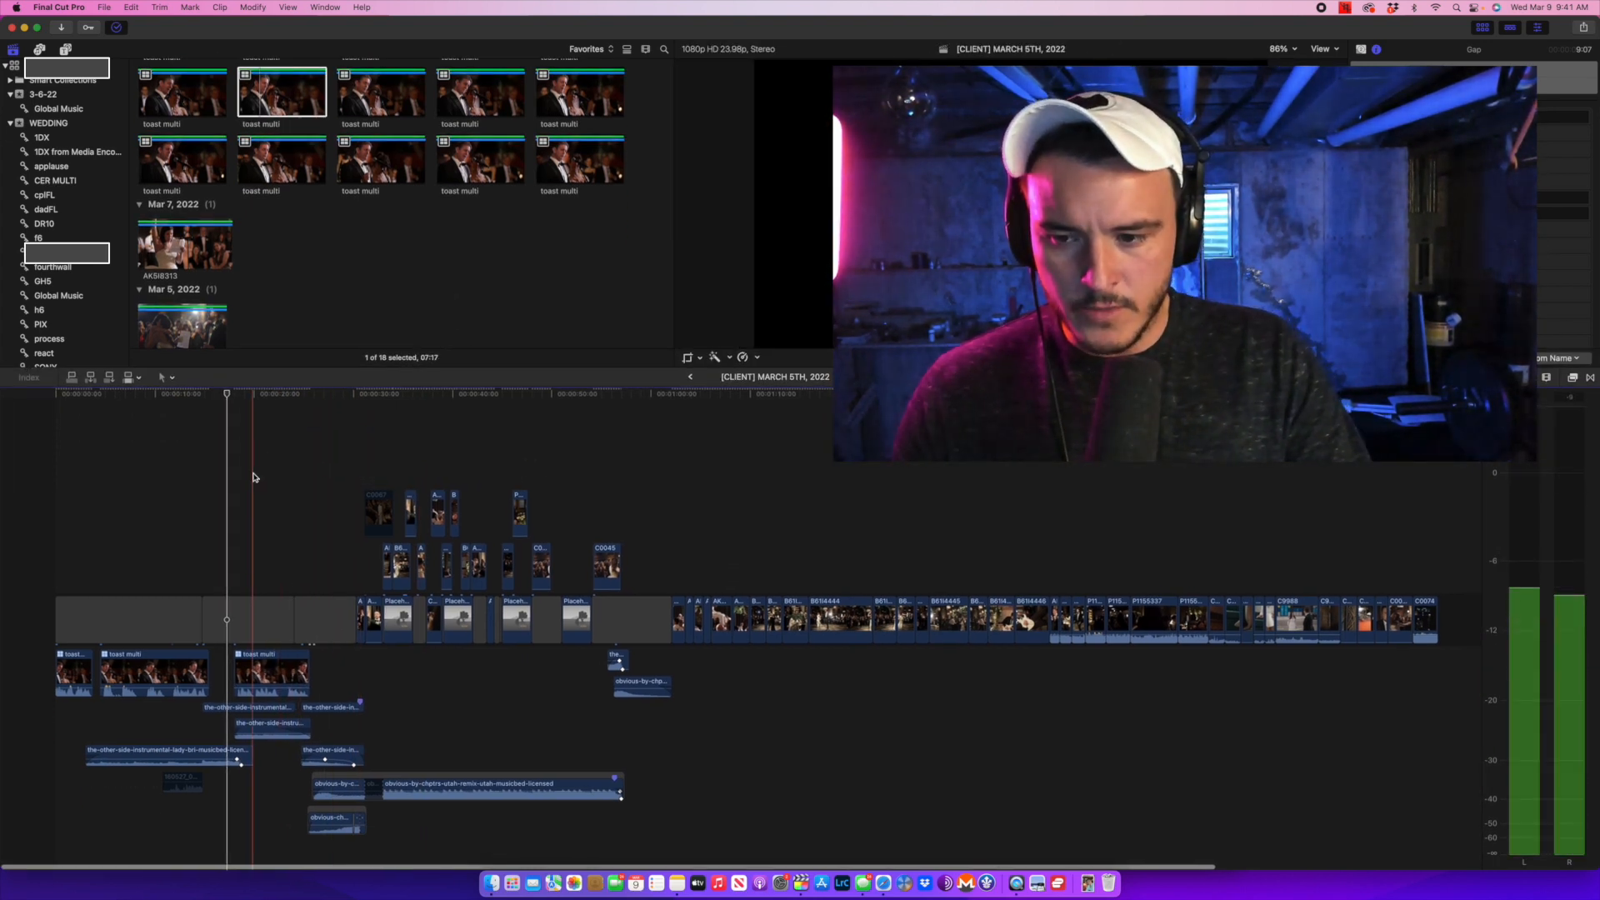
pyautogui.press('super+equal')
pyautogui.press('super+equal')
pyautogui.hscroll(-6, 367, 467)
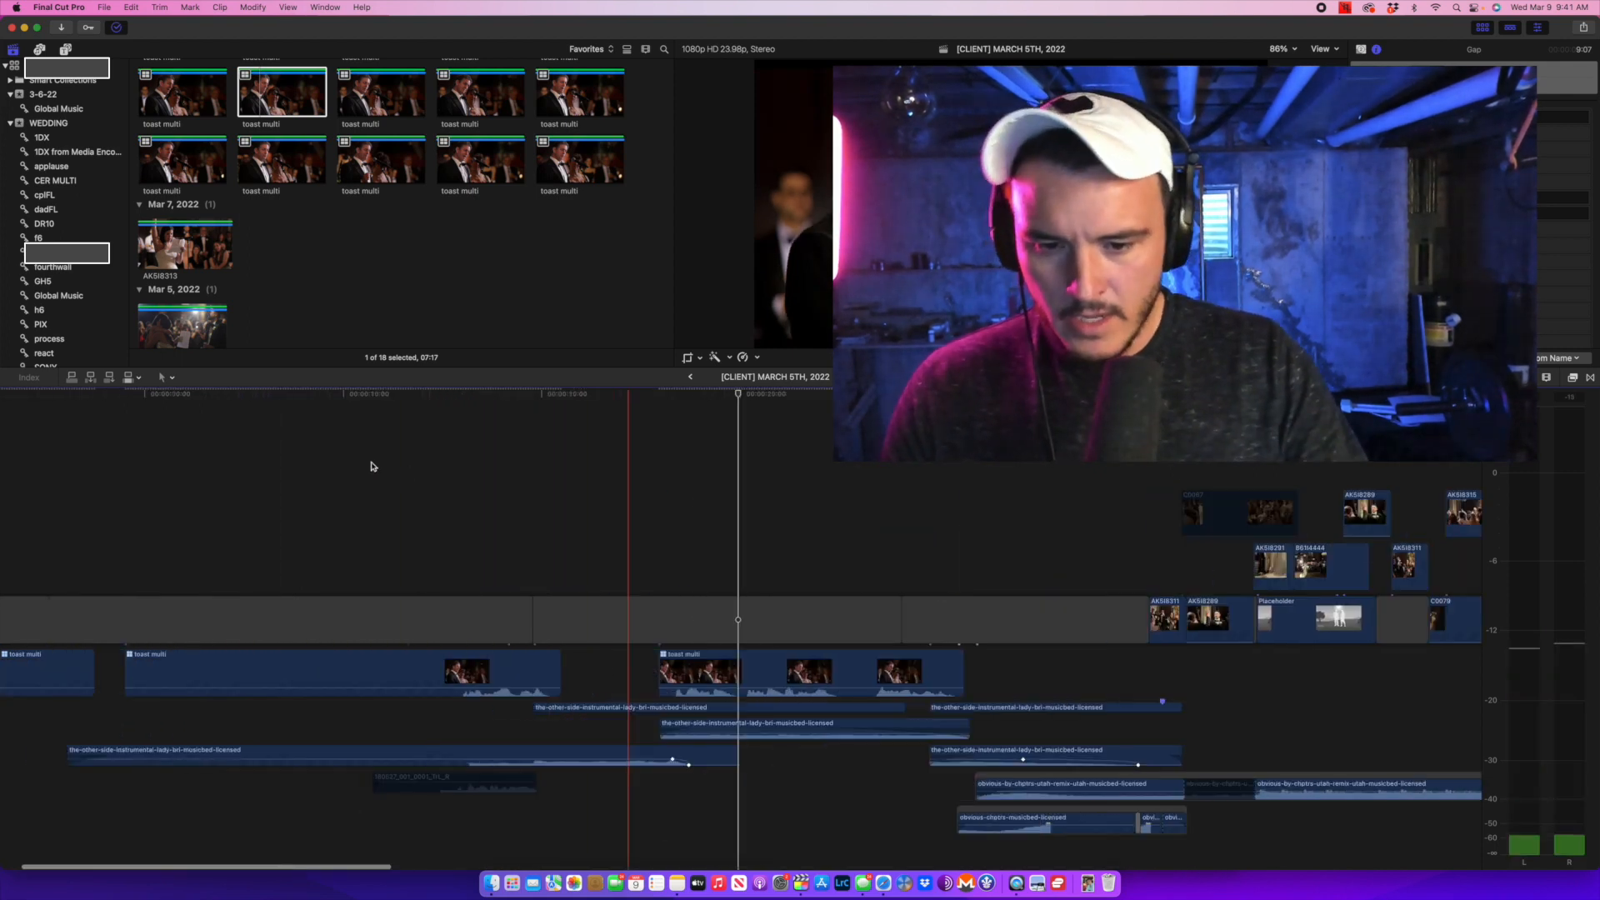
pyautogui.hscroll(1, 440, 458)
pyautogui.hscroll(1, 440, 457)
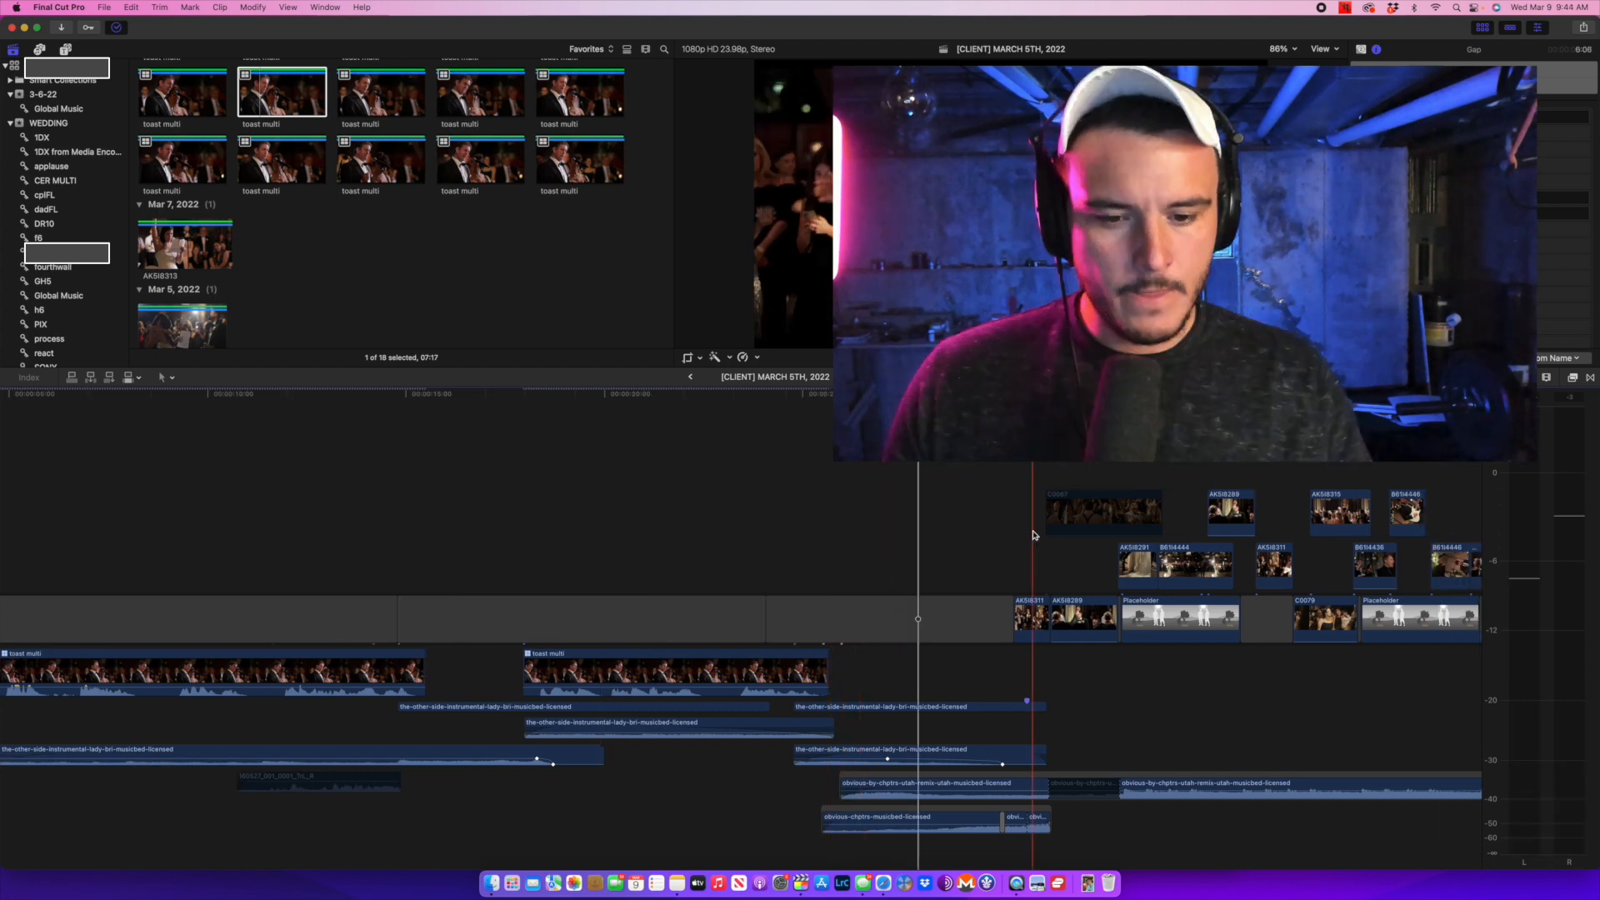
pyautogui.click(1033, 535)
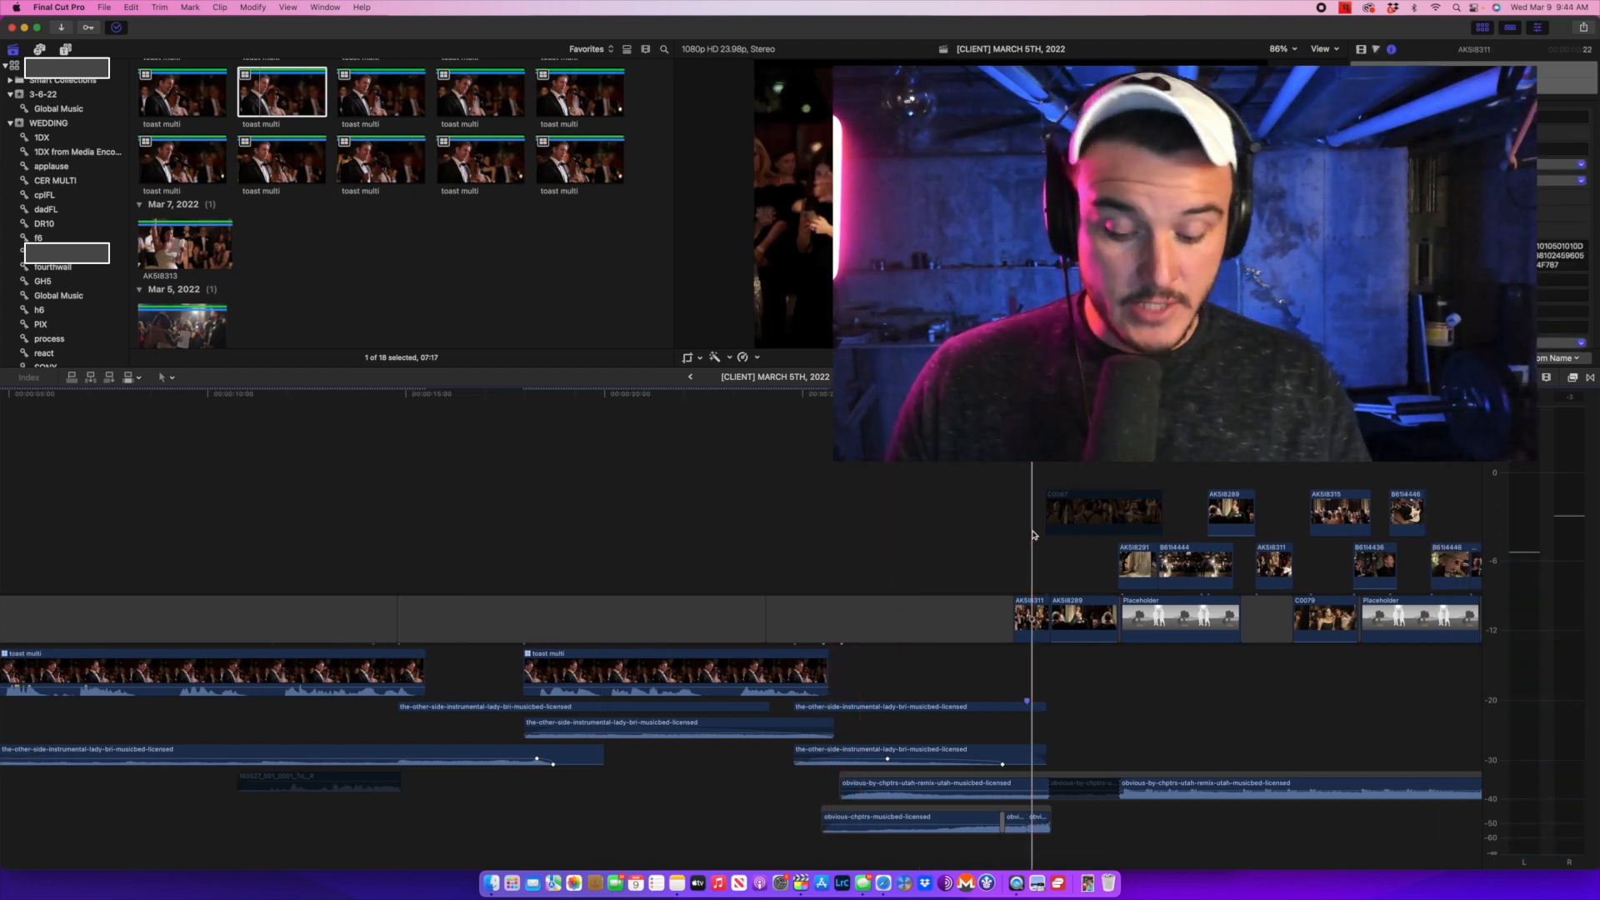
# Mark the main storyline's first minute with the Range Selection tool, clear it, and briefly select the clips from about 1:06 to the end.
pyautogui.hotkey('shift', 'z')
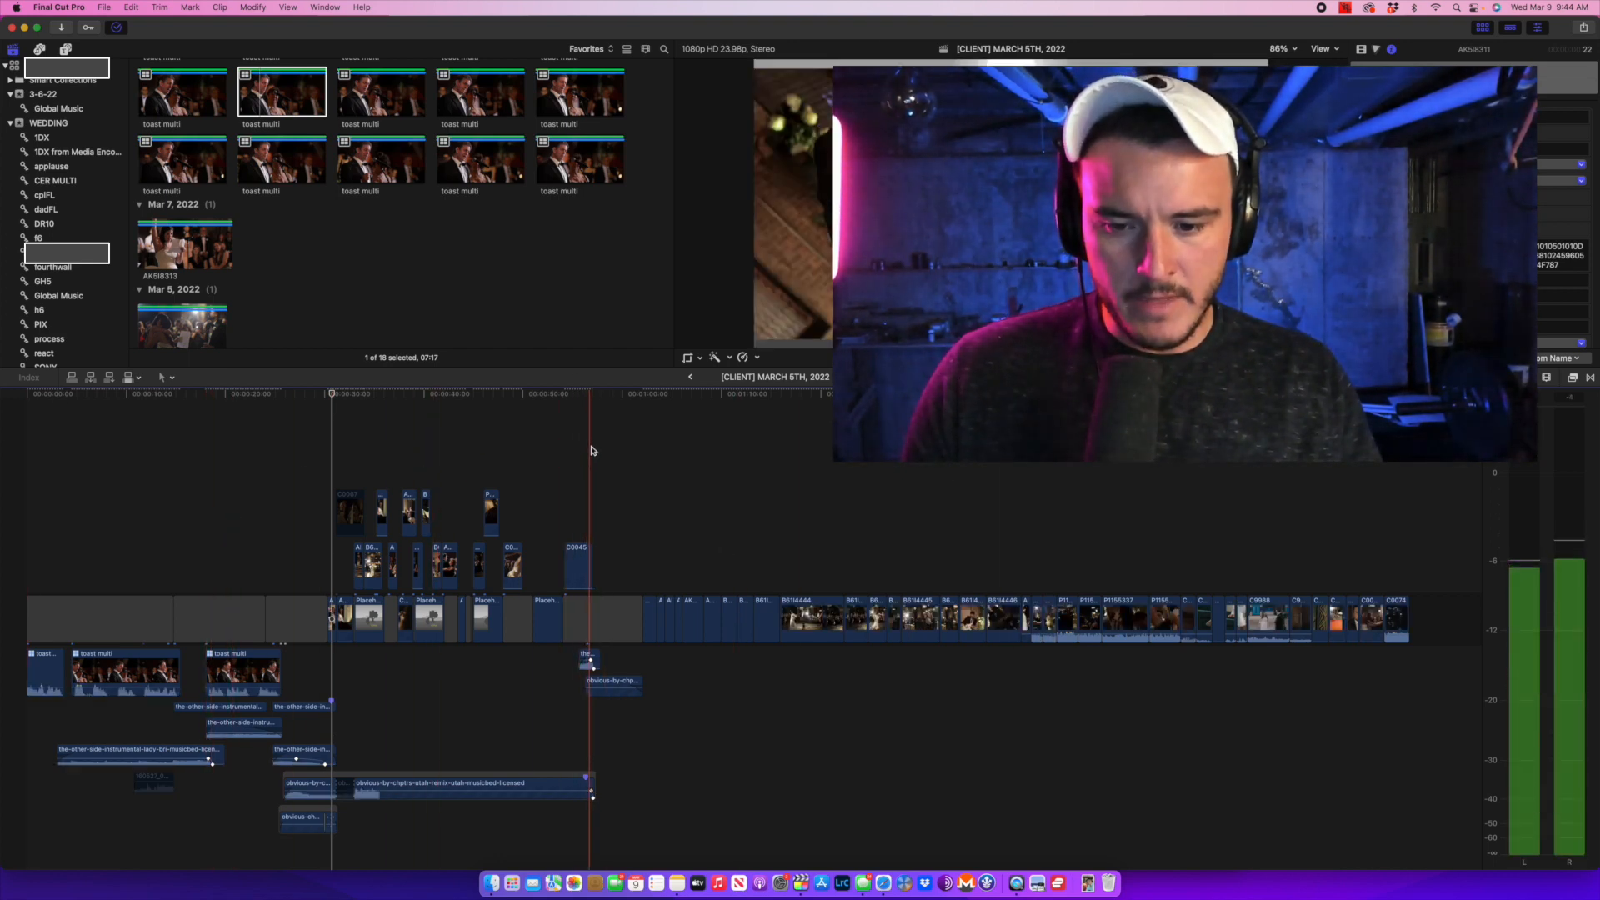
pyautogui.press('r')
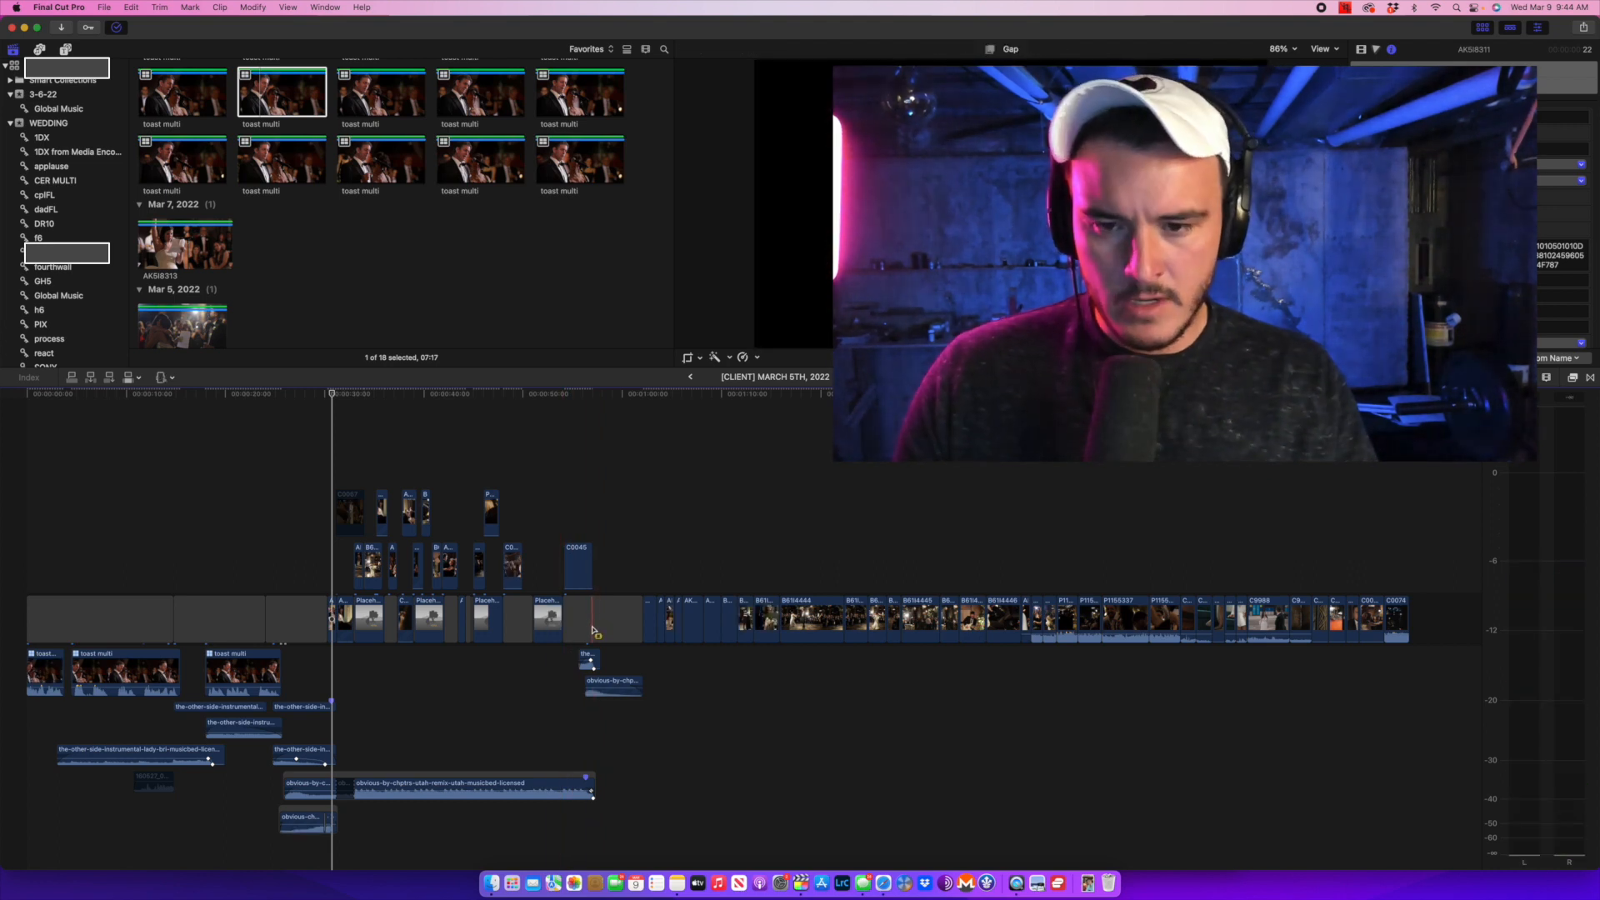
pyautogui.moveTo(622, 619); pyautogui.dragTo(5, 624)
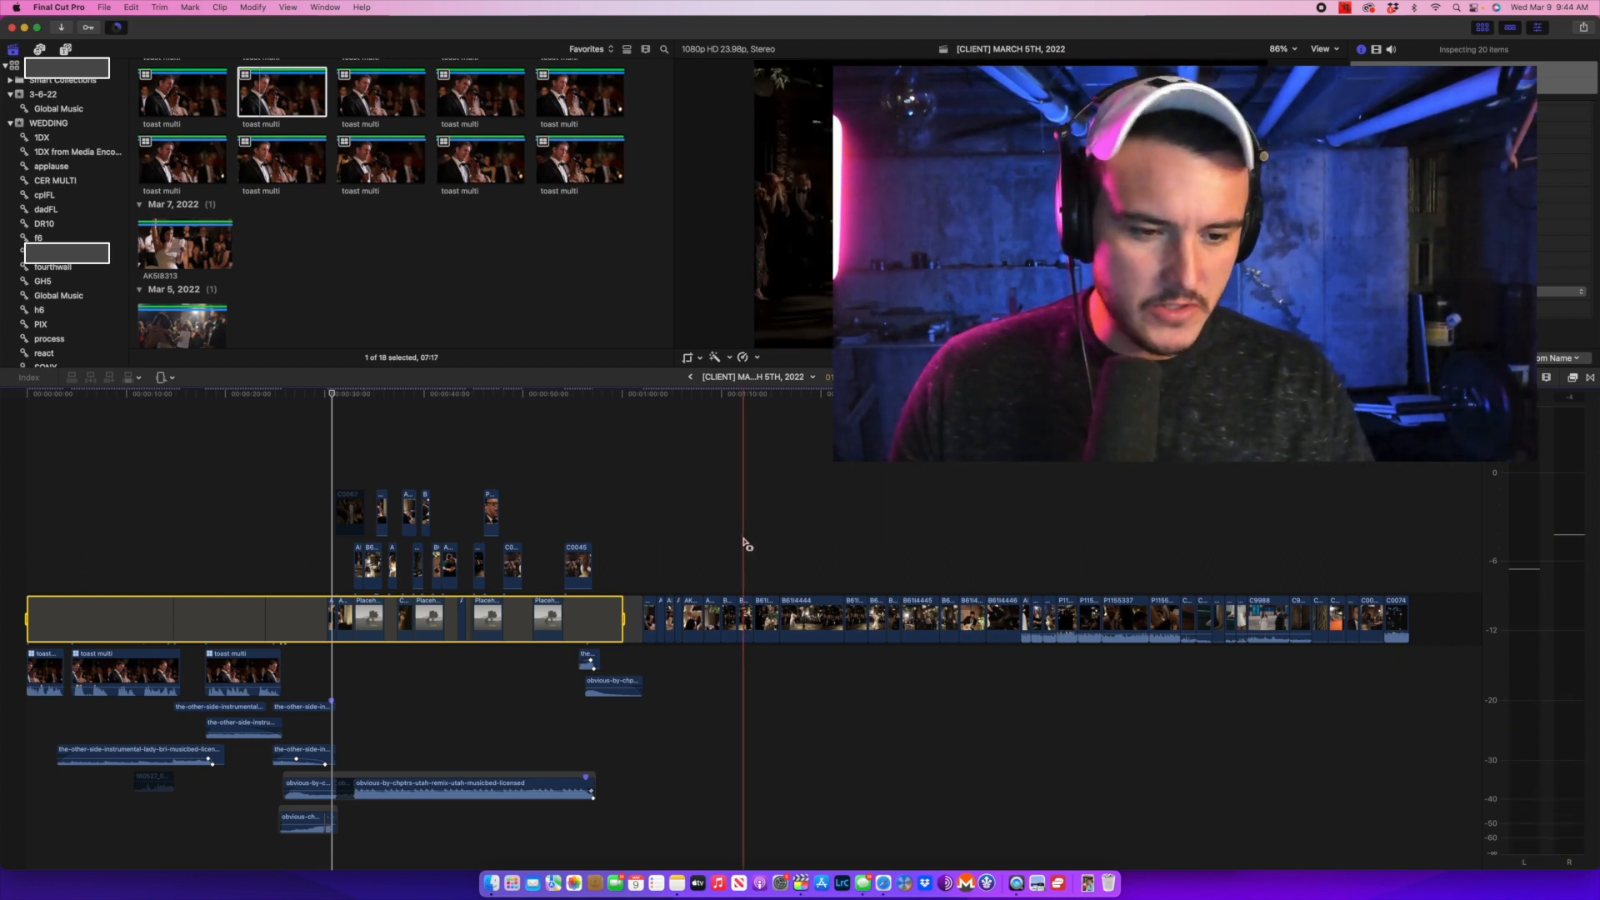
pyautogui.click(685, 550)
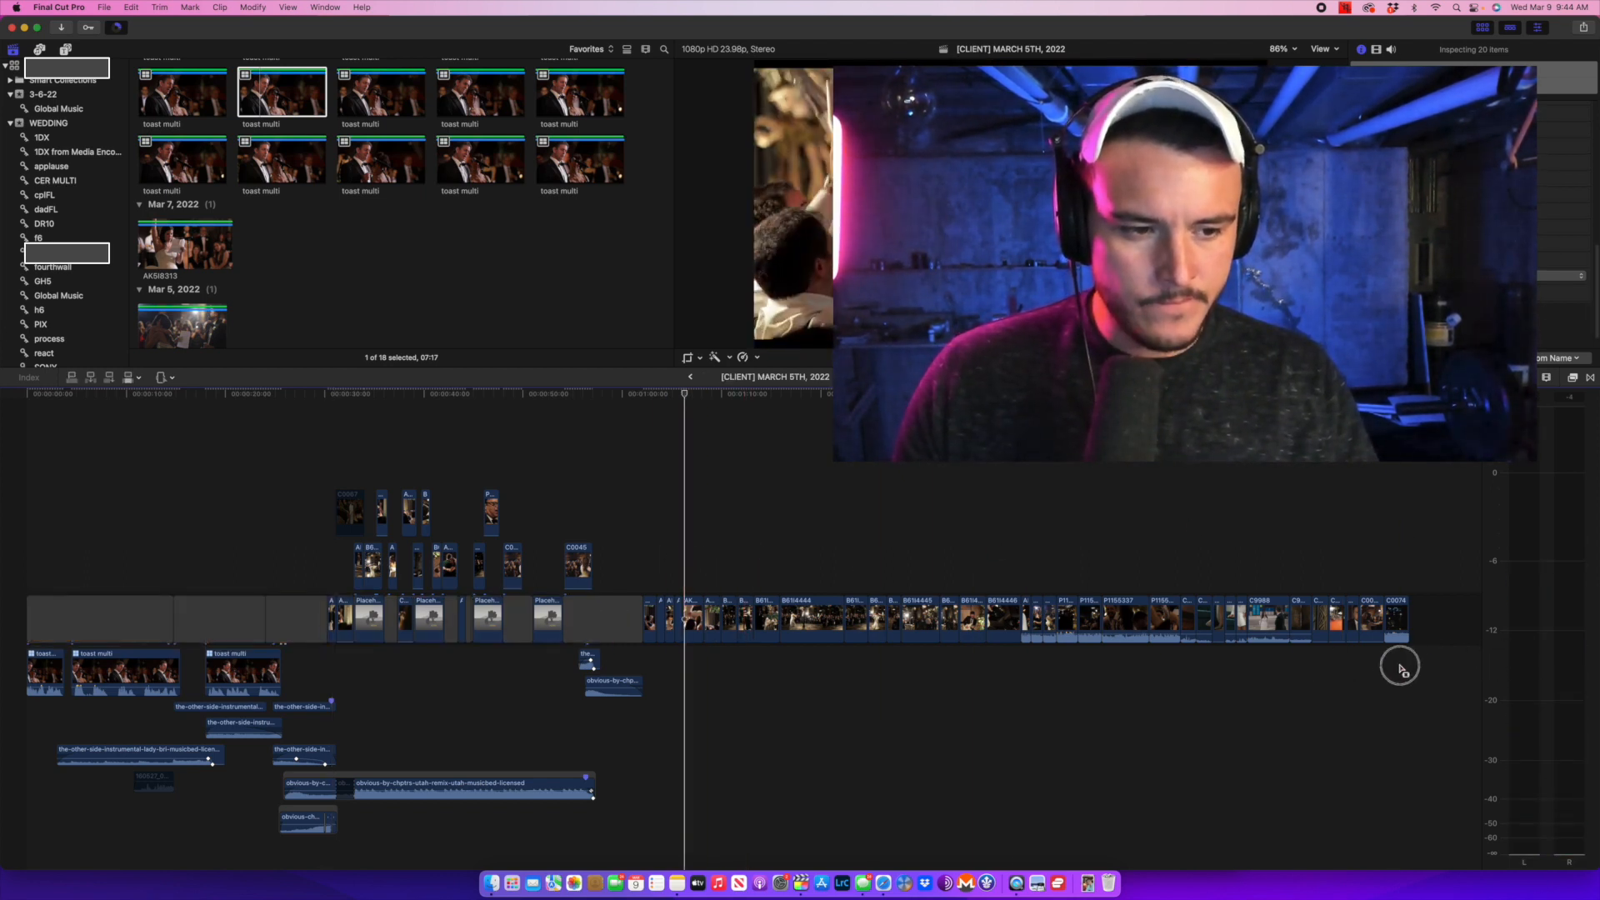
pyautogui.moveTo(709, 561); pyautogui.dragTo(1444, 763)
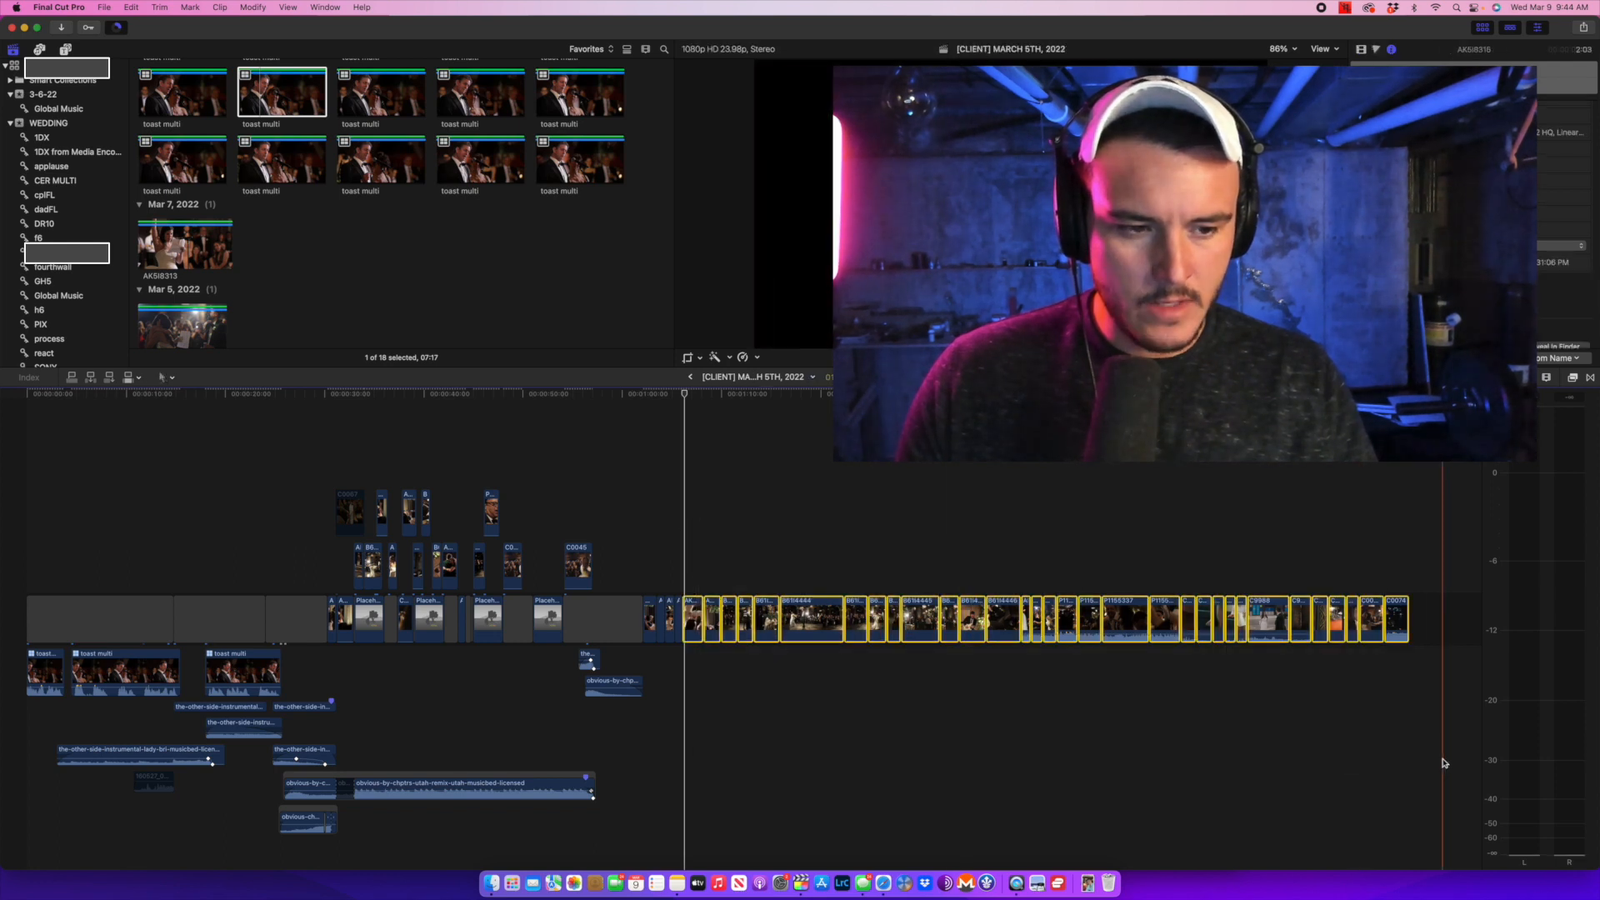
pyautogui.click(1262, 562)
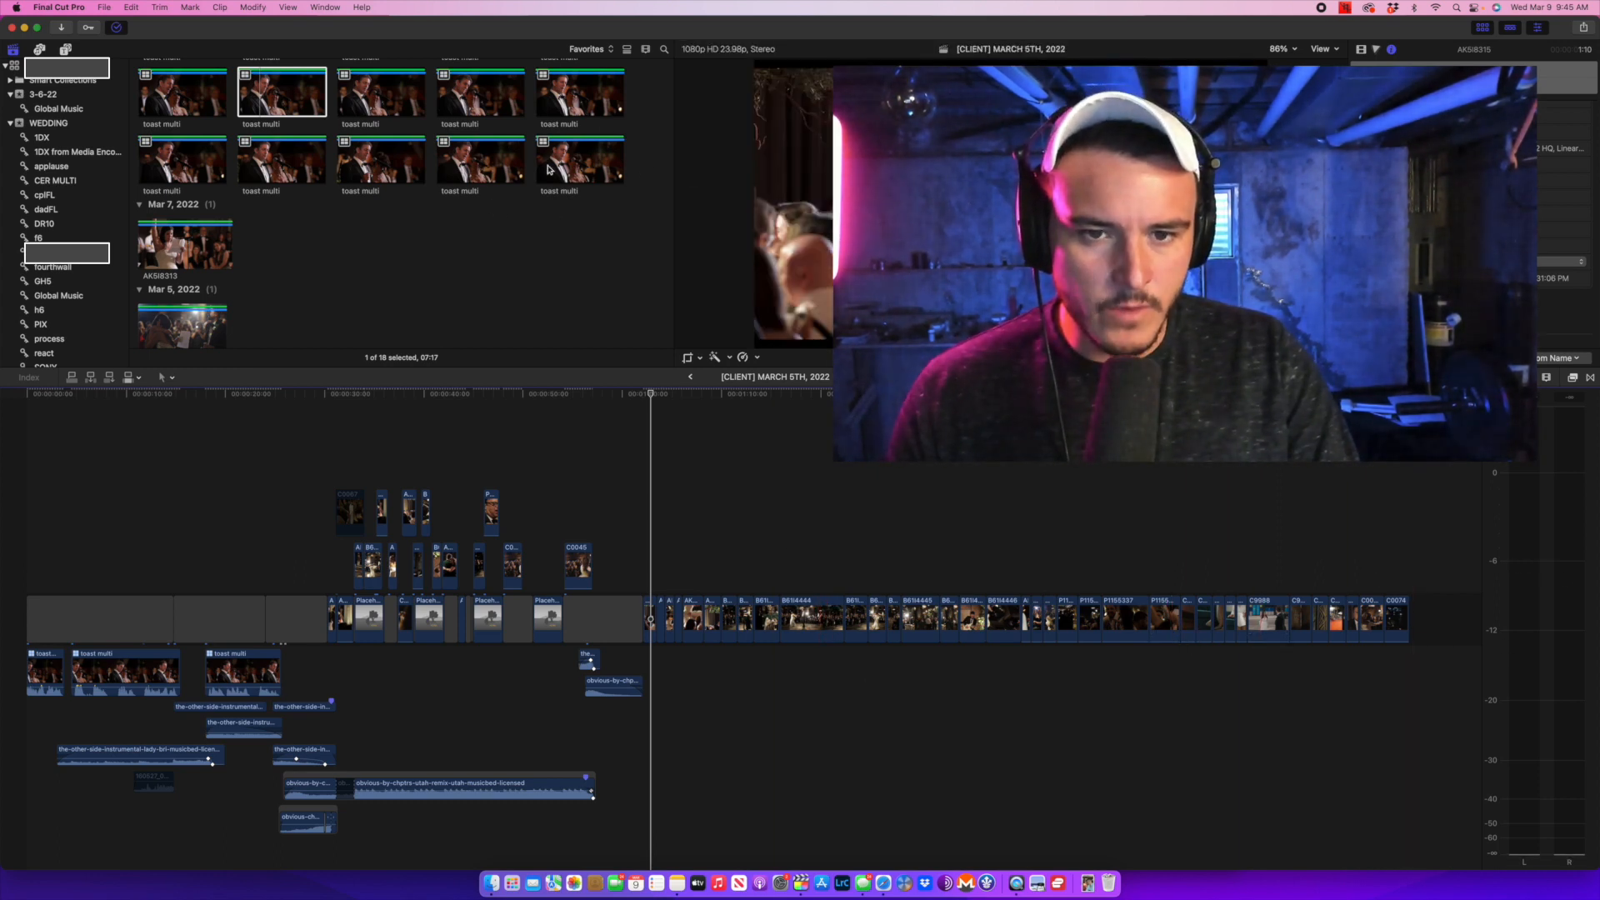
# Browse the favorited clips from the toast multi shots to the May 27, 2016 audio recordings, and return to the timeline near 1:03.
pyautogui.scroll(-10, 534, 184)
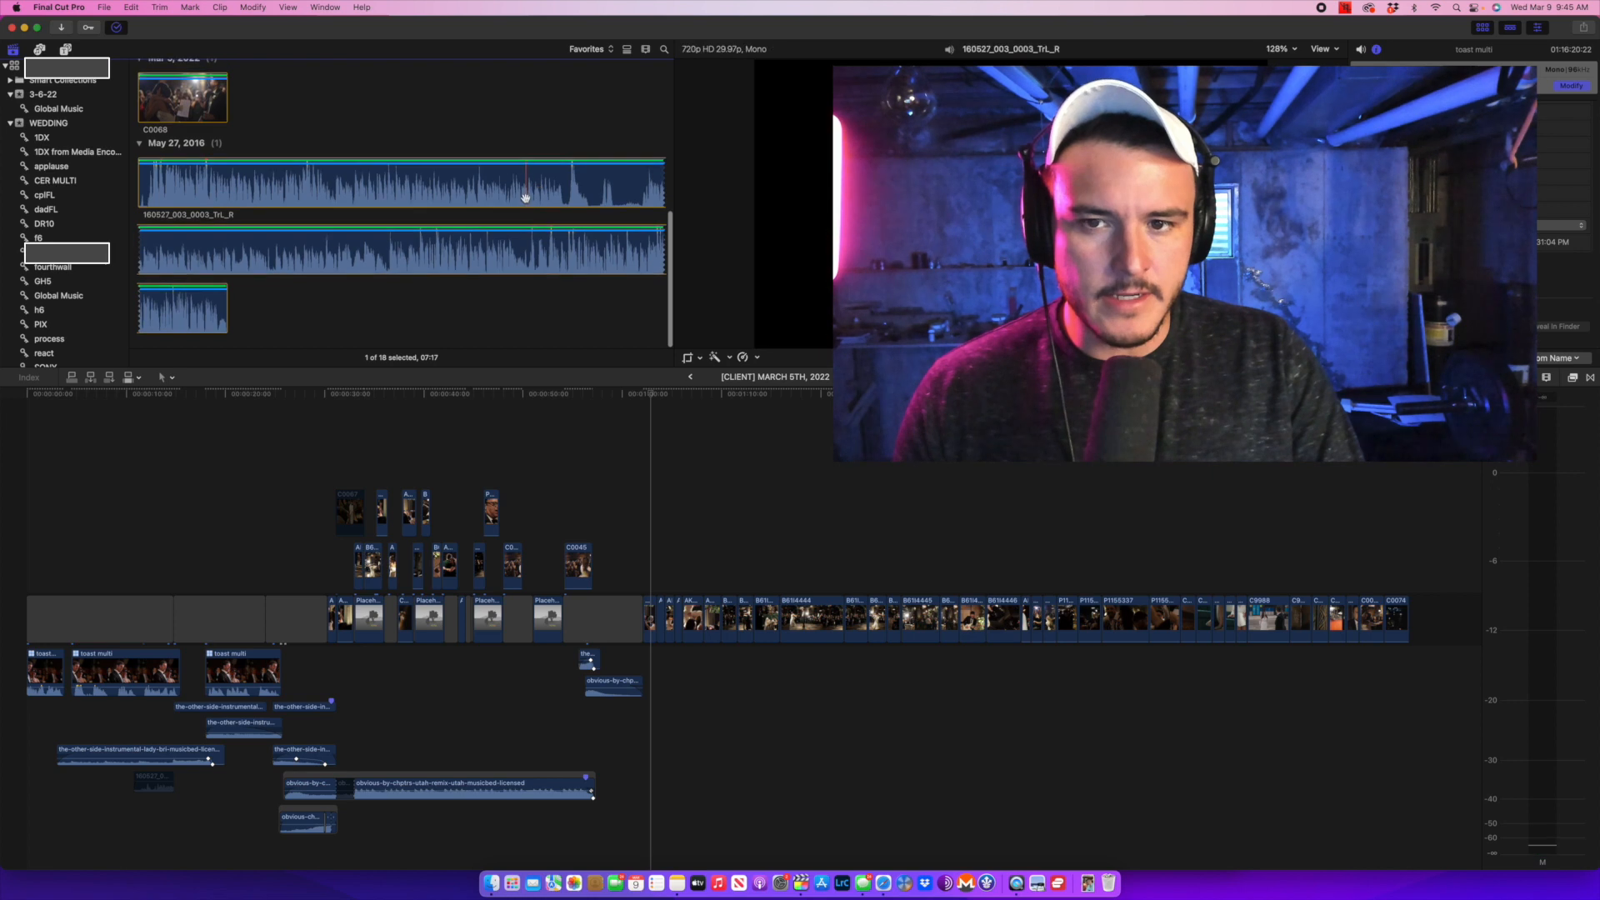
pyautogui.scroll(10, 525, 150)
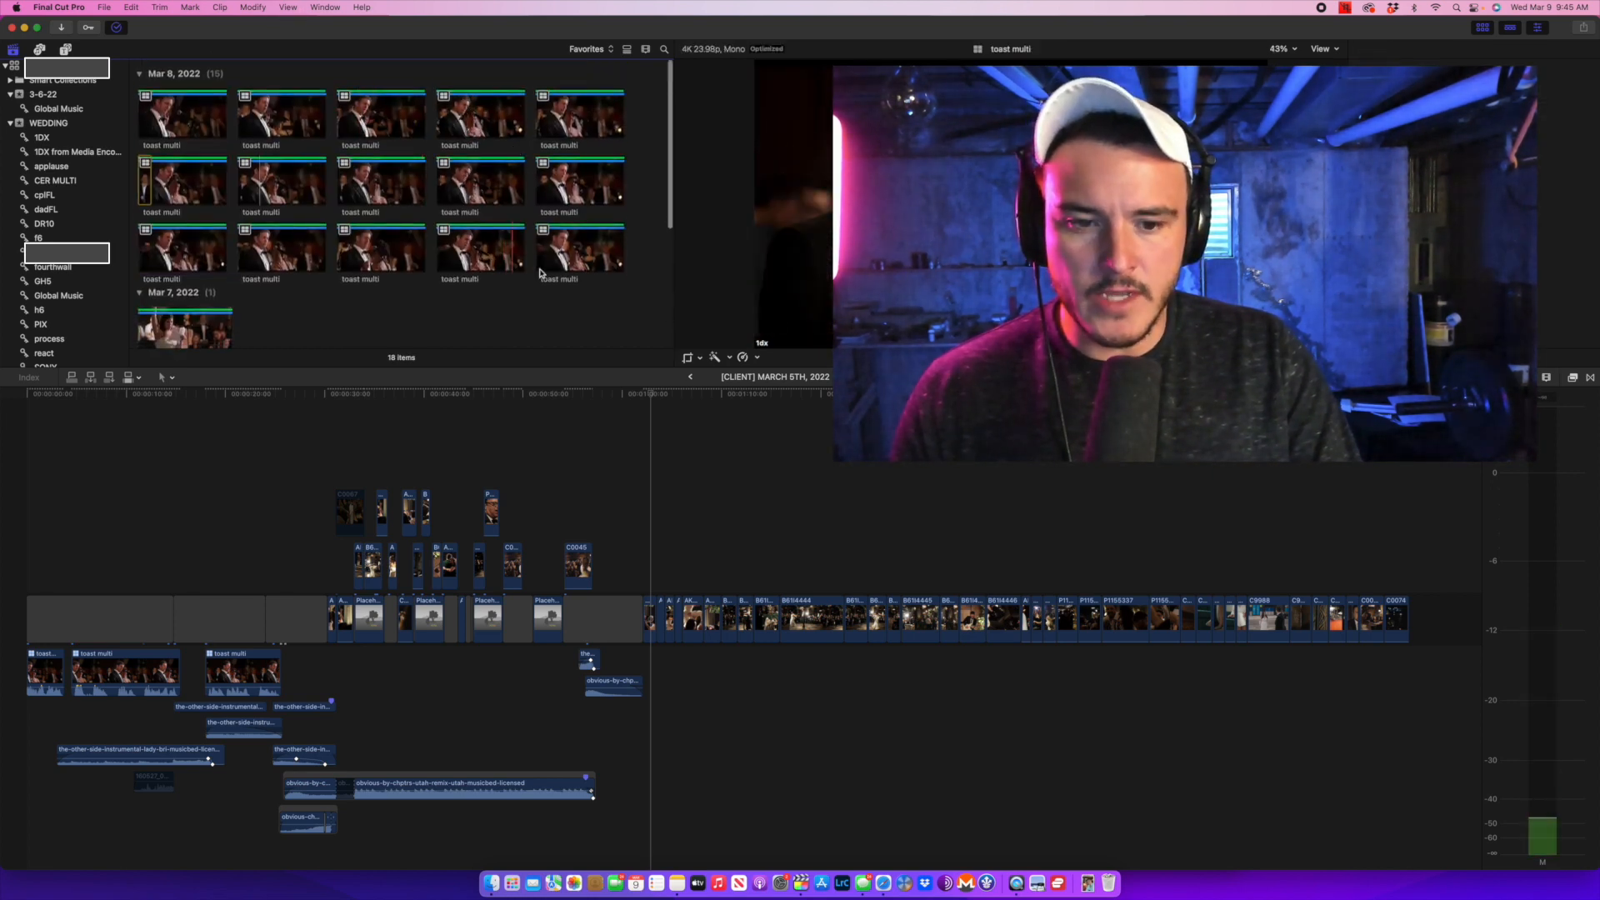
pyautogui.click(664, 503)
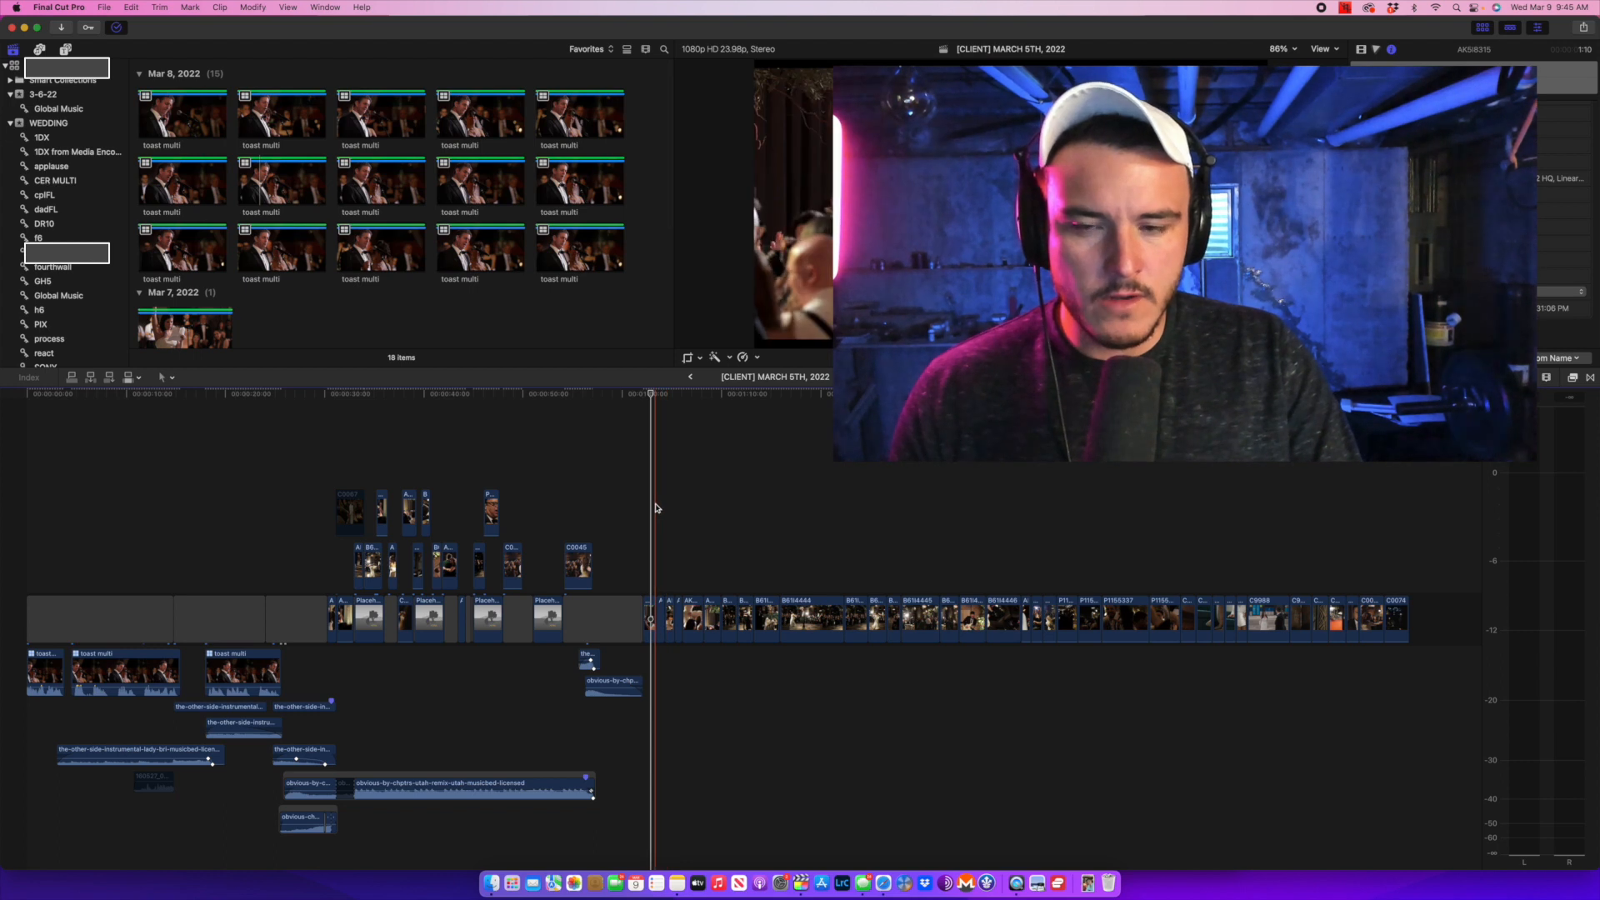
# Select the dance clips from about 1:03 to the end, clear the selection, and place the playhead near 1:44.
pyautogui.moveTo(651, 573); pyautogui.dragTo(1404, 667)
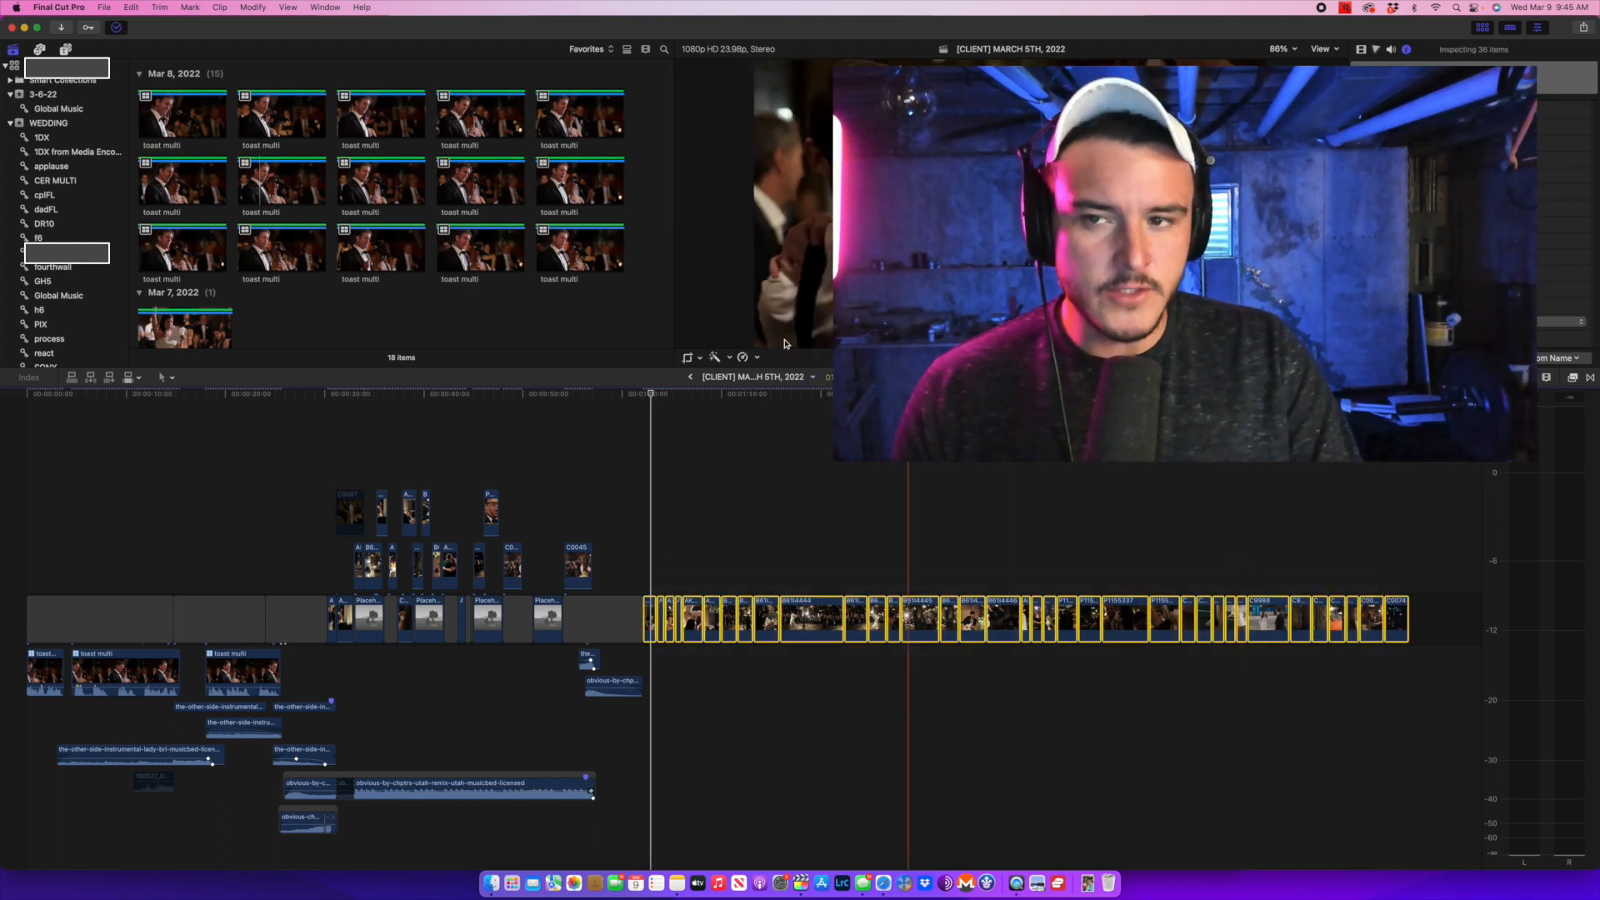
pyautogui.click(534, 327)
pyautogui.press('super+2')
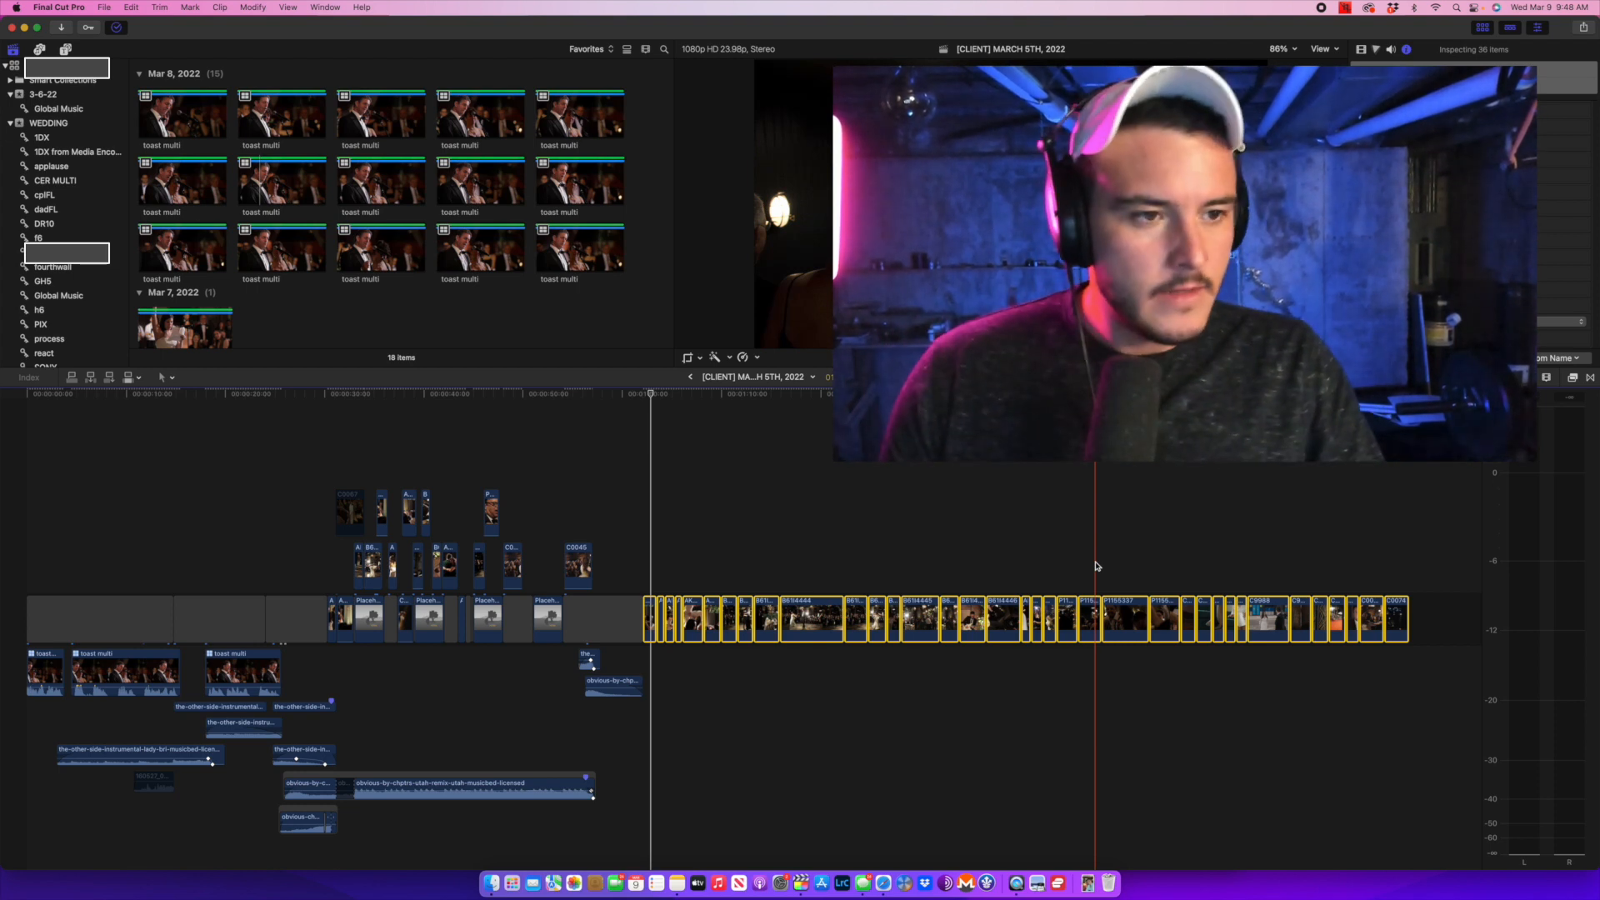
pyautogui.click(1073, 547)
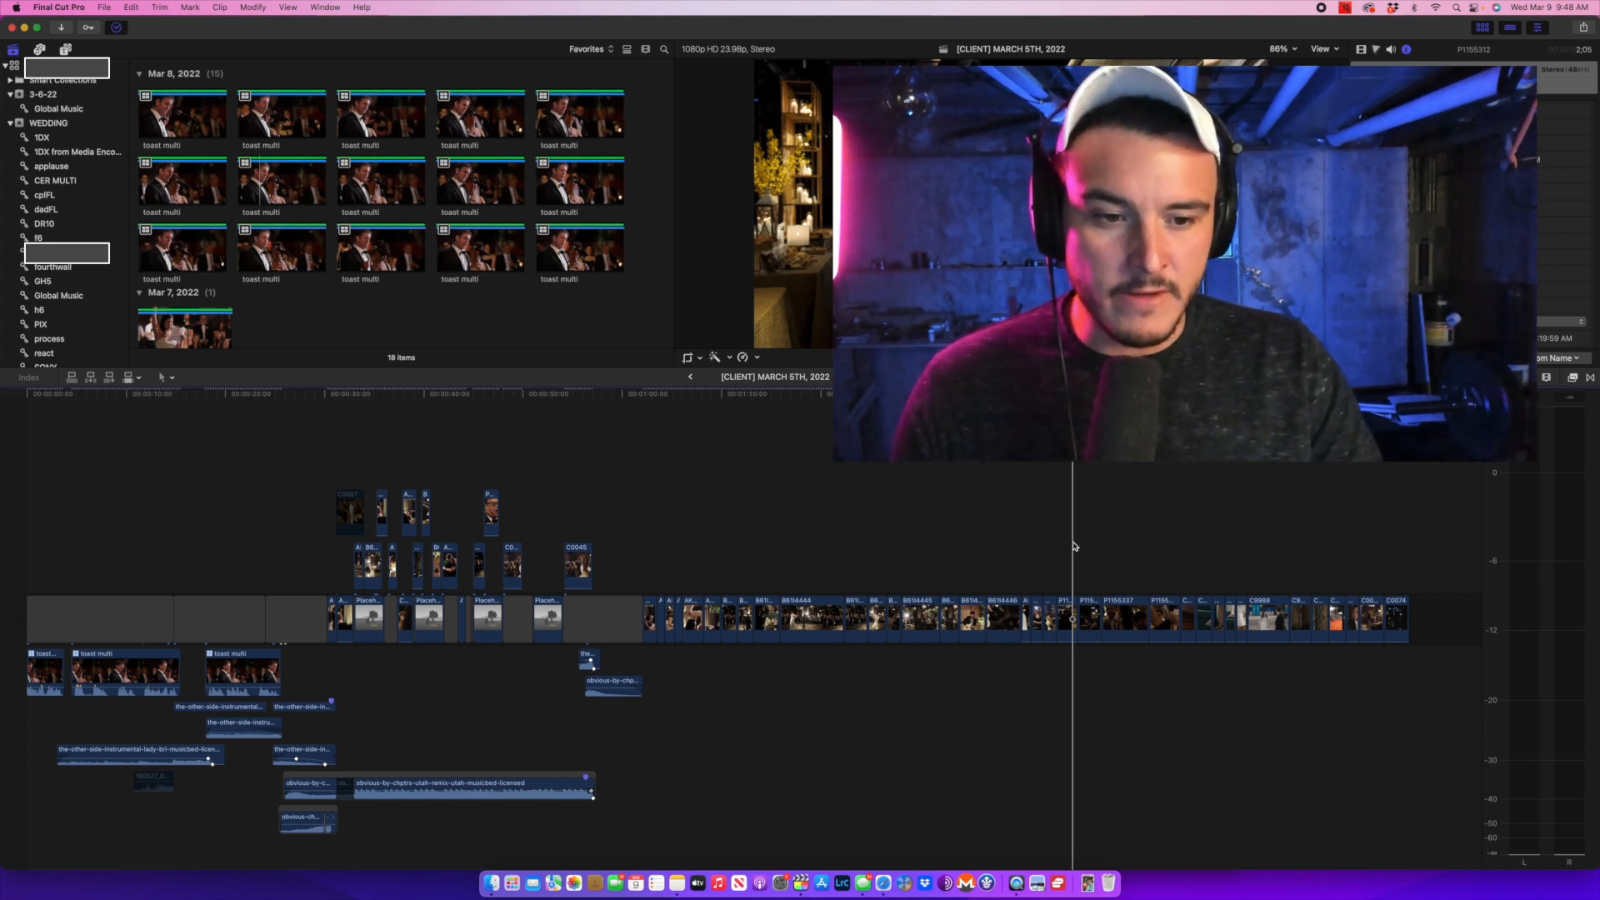
pyautogui.click(1071, 547)
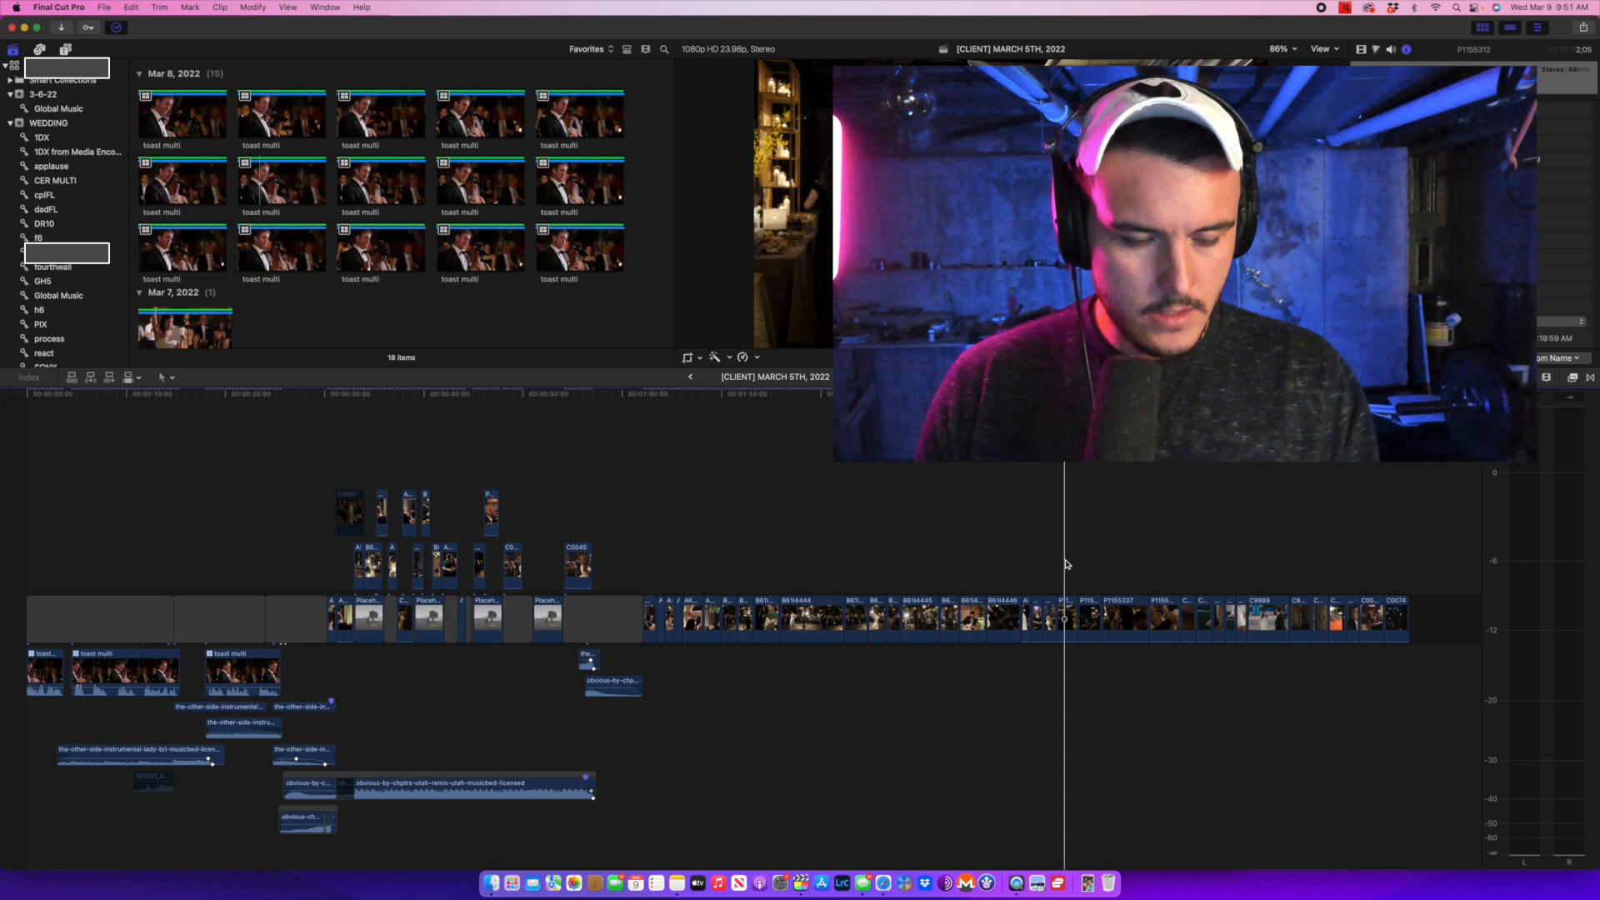
# Play the project from the beginning through the toasts and music, and place the playhead near 1:06 among the first dance clips.
pyautogui.press('super+a')
pyautogui.press('Home')
pyautogui.press('space')
pyautogui.press('XF86AudioRaiseVolume')
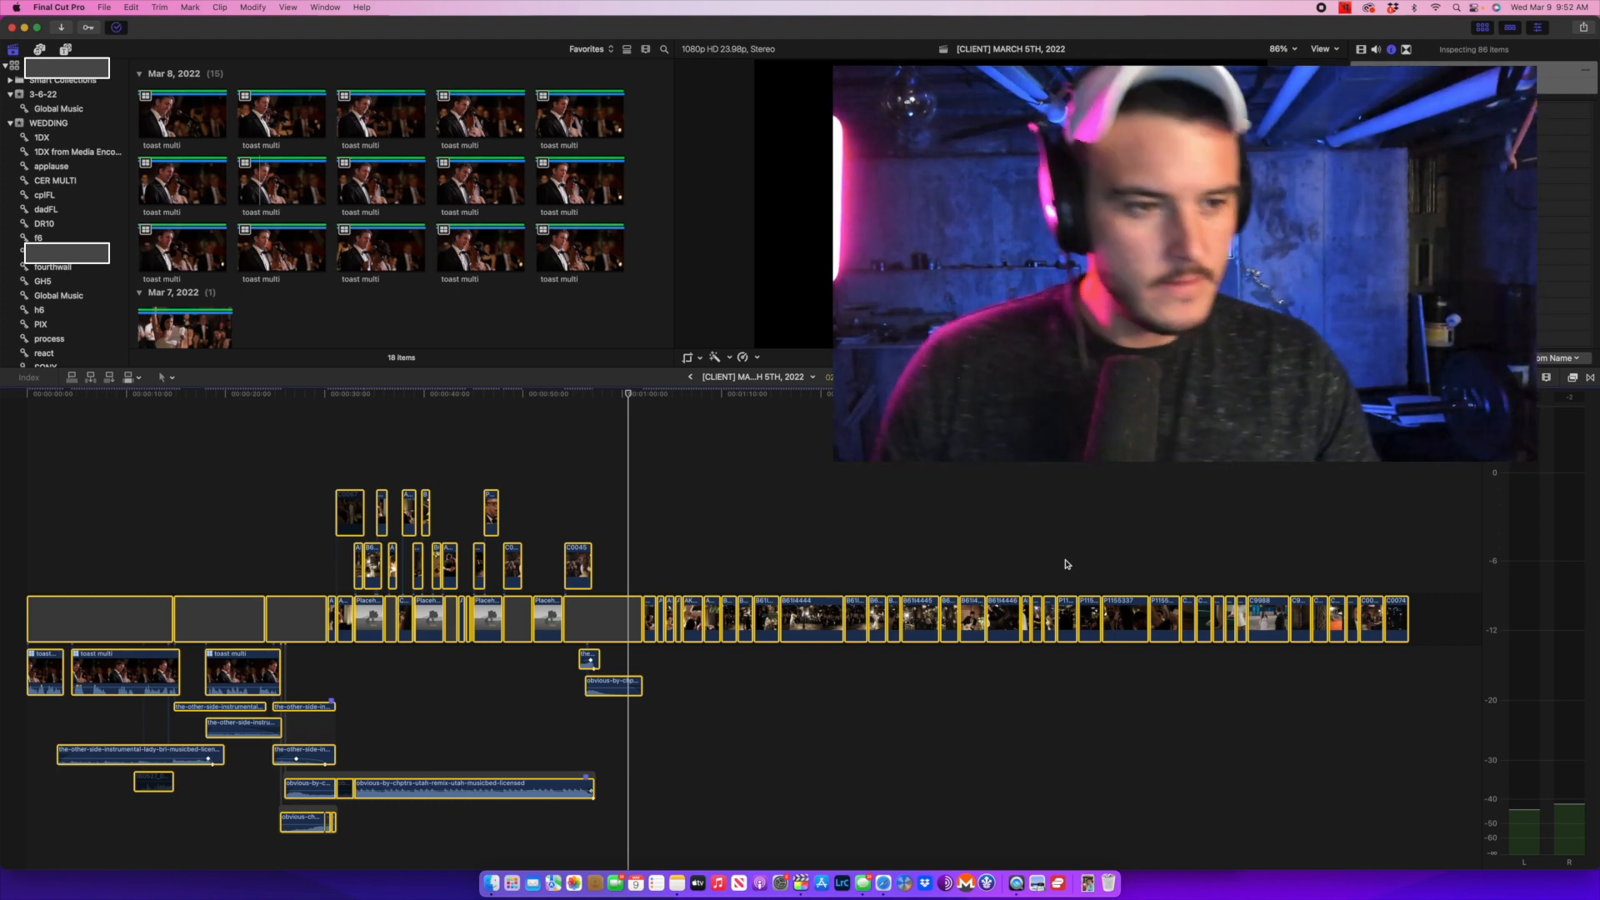
pyautogui.click(982, 511)
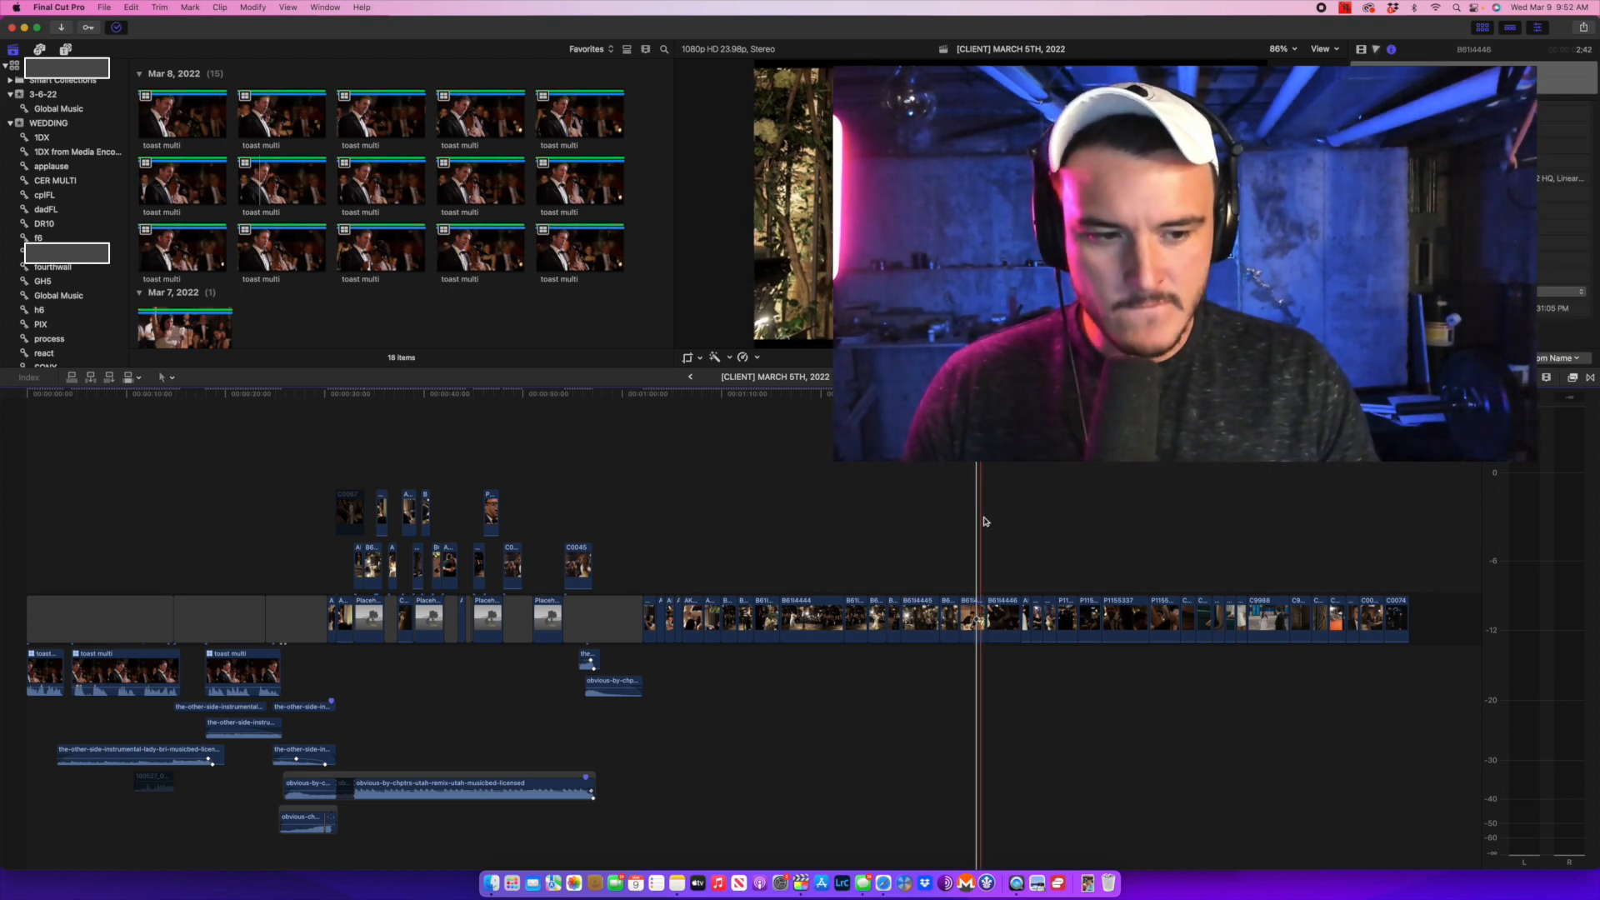
pyautogui.click(667, 535)
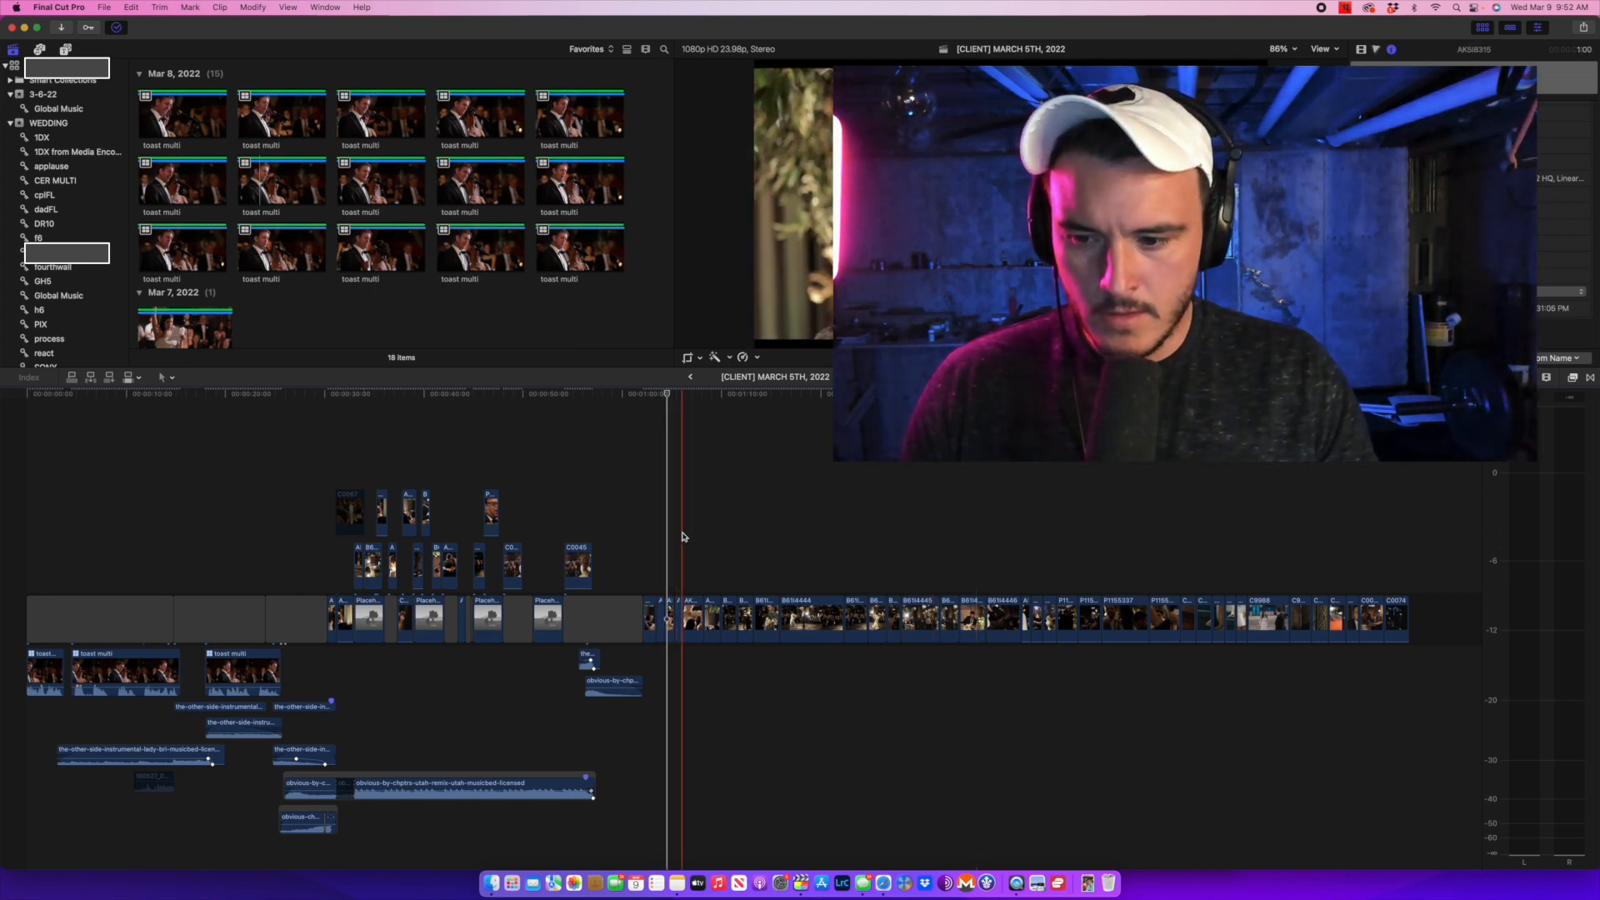
pyautogui.click(682, 536)
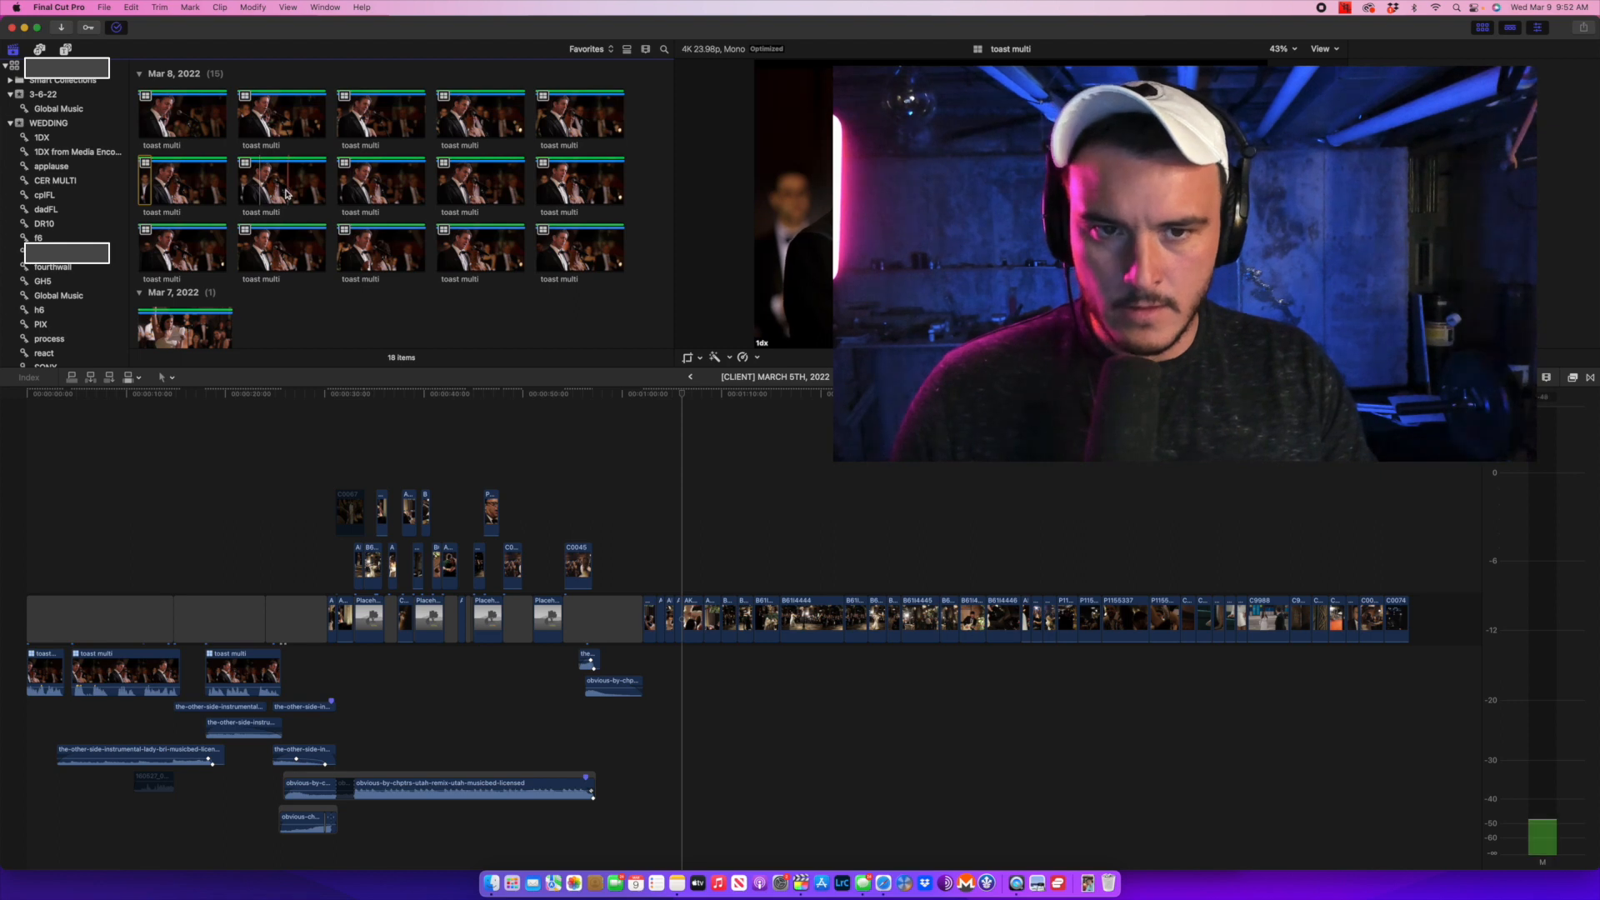
# Mark a 02:02 range starting at 27:12:09 in the toast multi clip and connect it above the disabled dance clip near 0:31.
pyautogui.press('space')
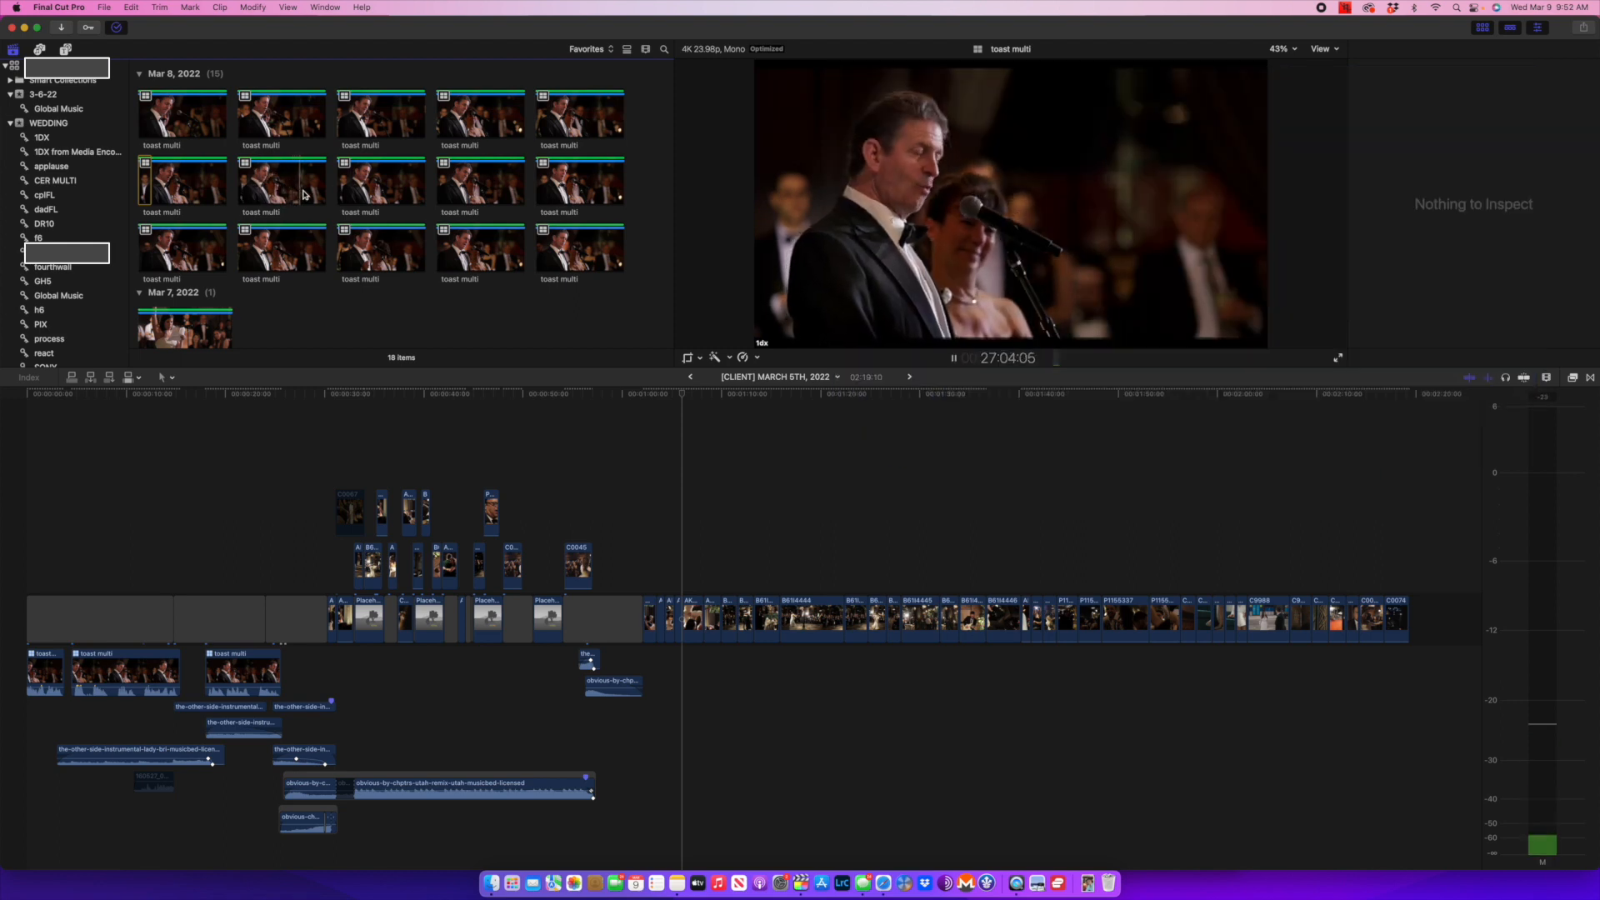
pyautogui.press('space')
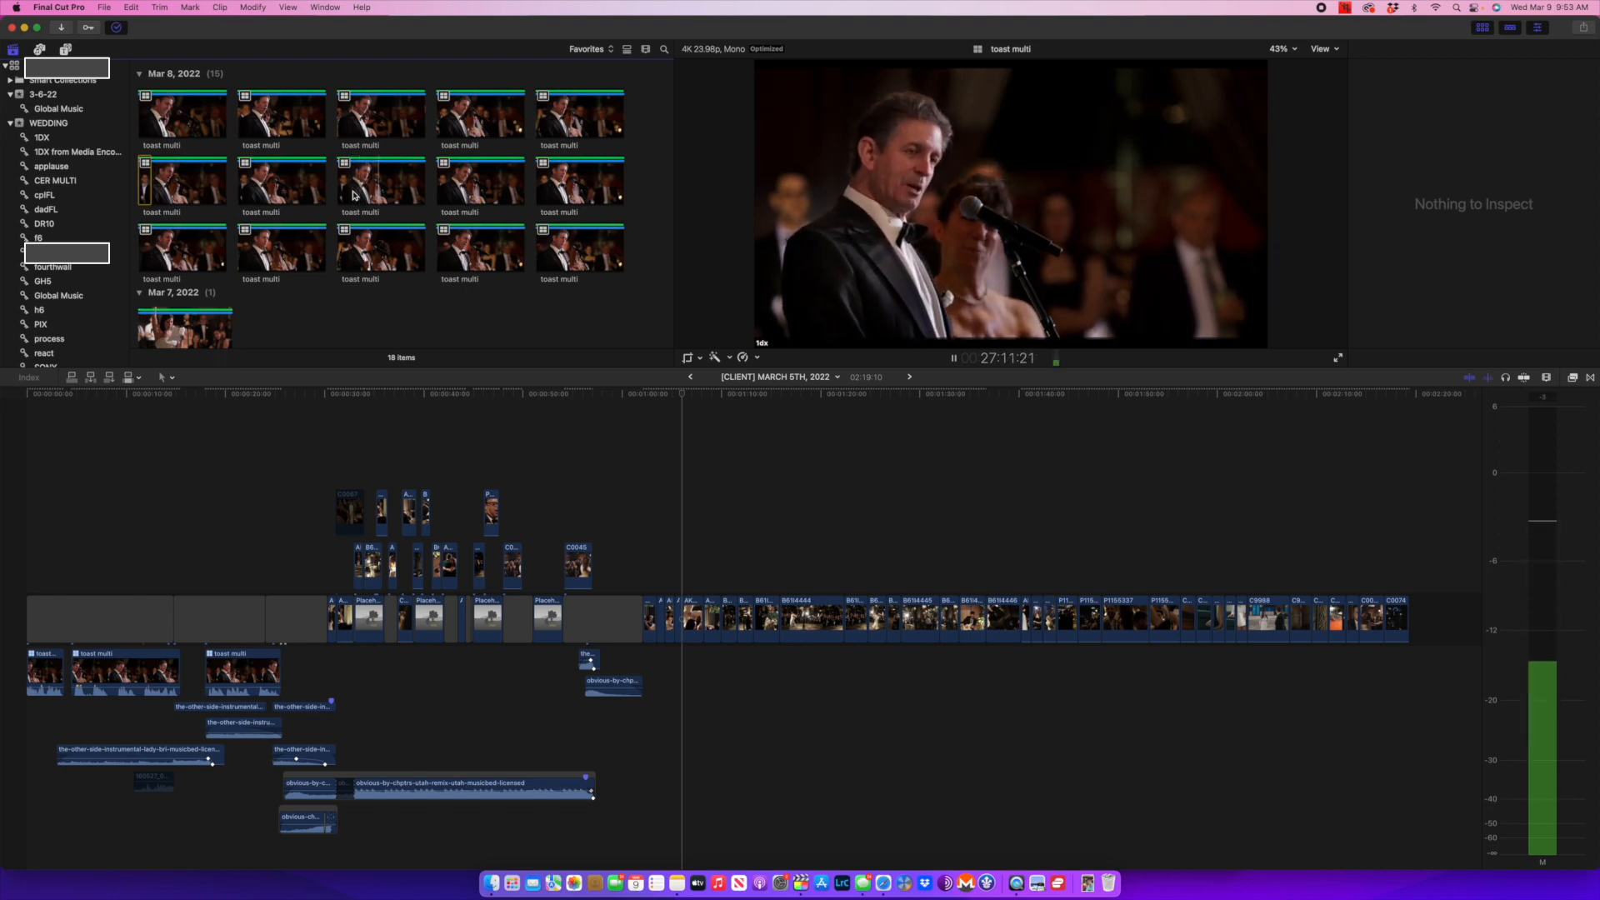
pyautogui.press('space')
pyautogui.click(382, 185)
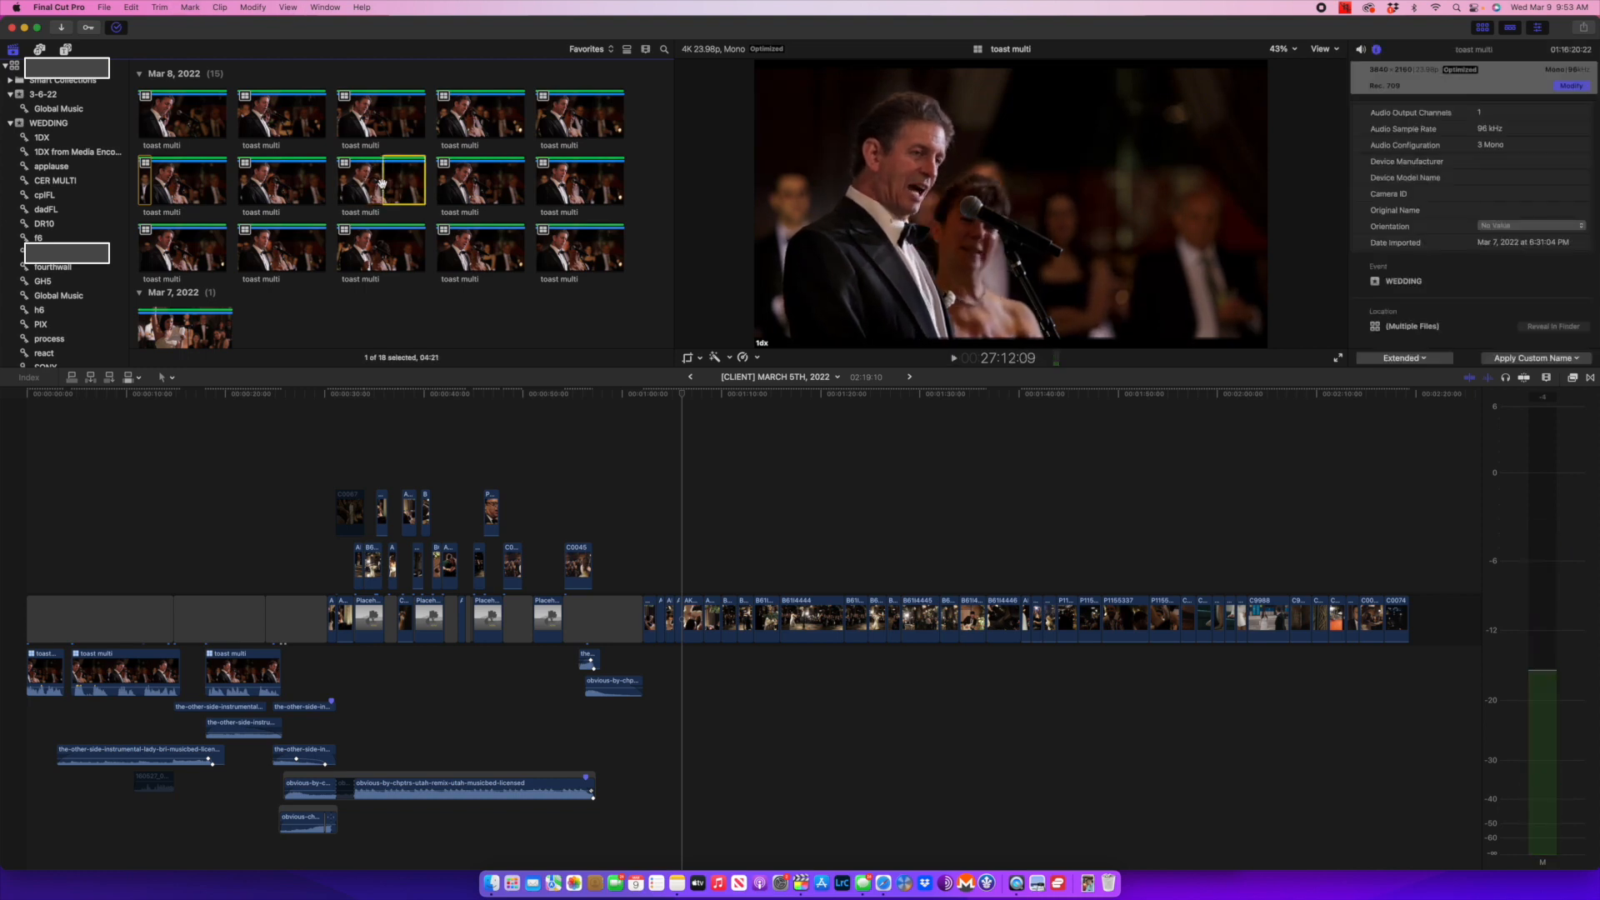
pyautogui.press('space')
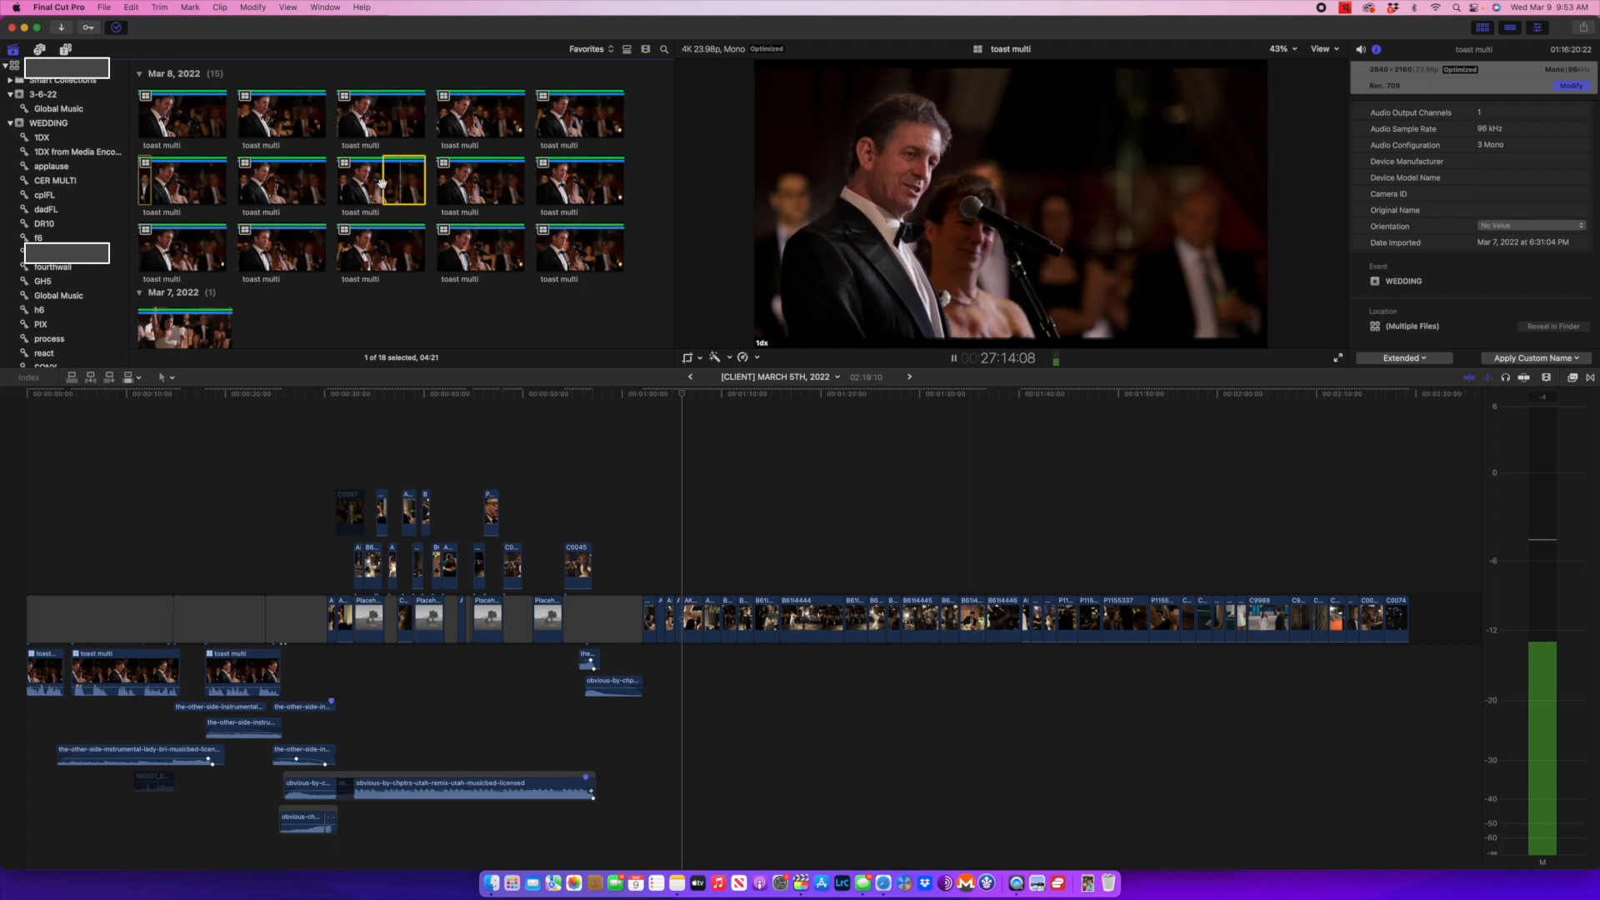
pyautogui.press('o')
pyautogui.press('space')
pyautogui.click(330, 462)
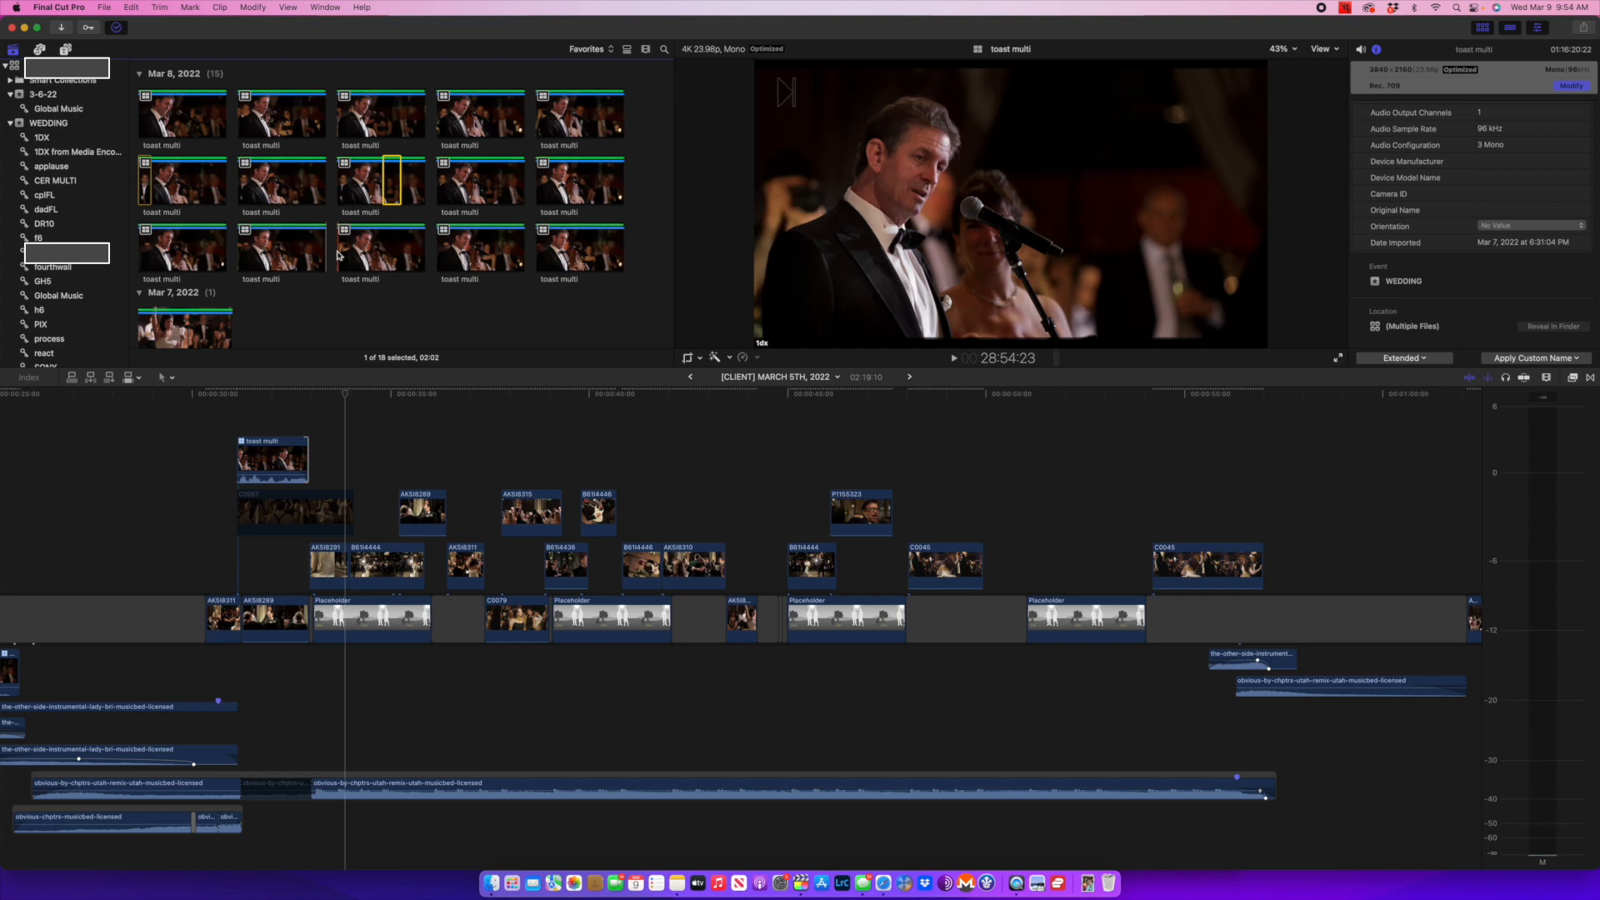
# Disable and re-enable the connected toast multi clip near 0:31, play it against the music, and delete it.
pyautogui.click(271, 452)
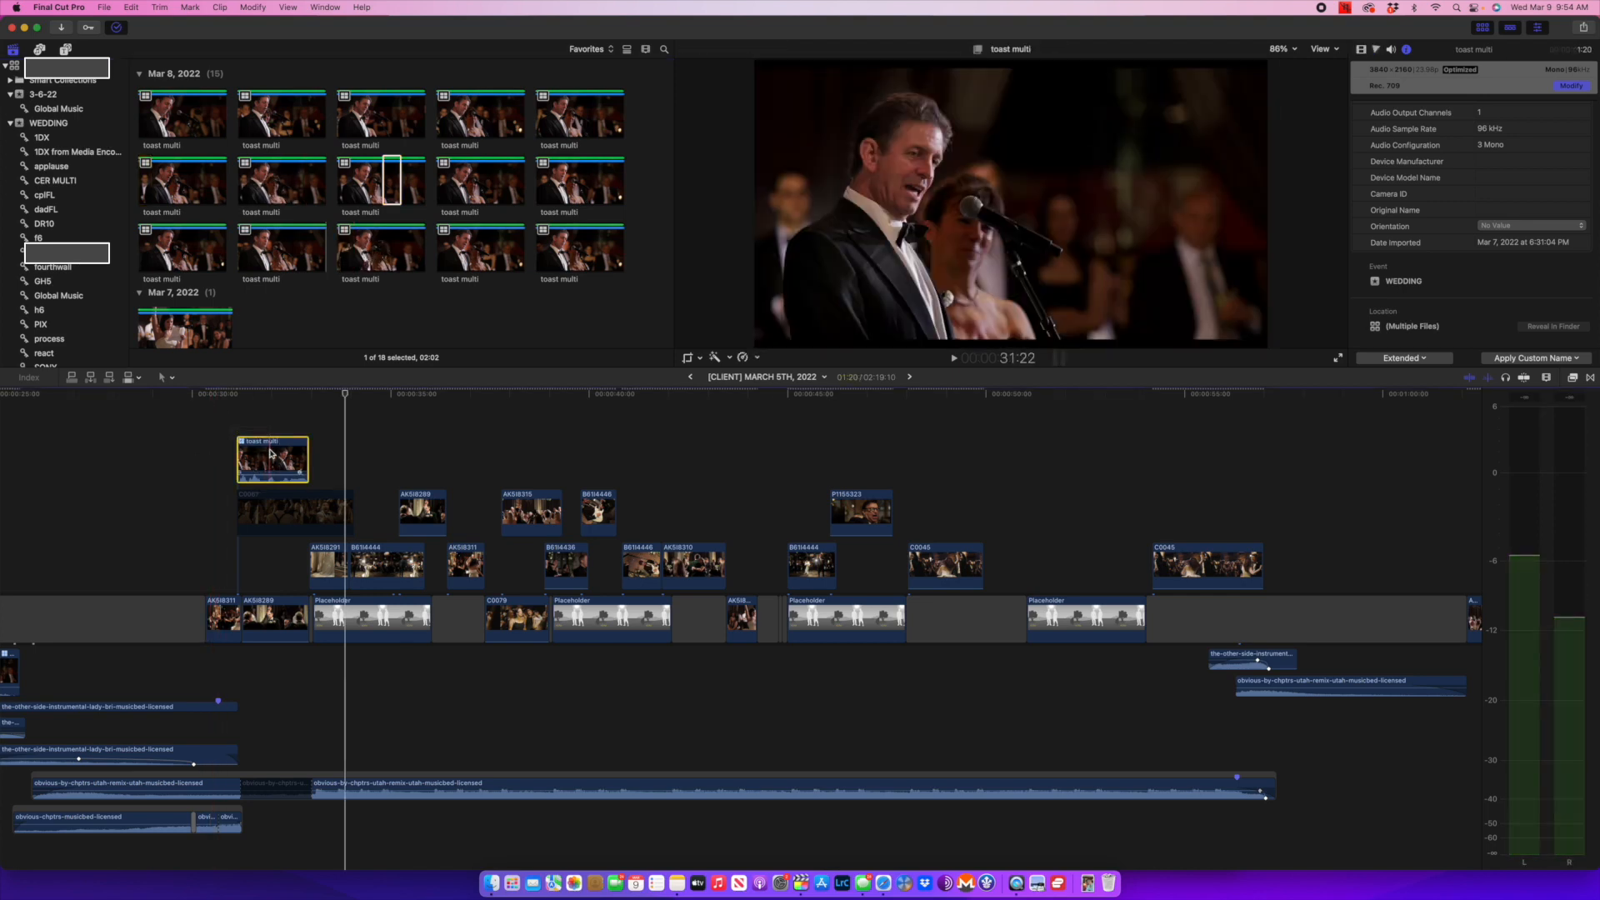
pyautogui.press('v')
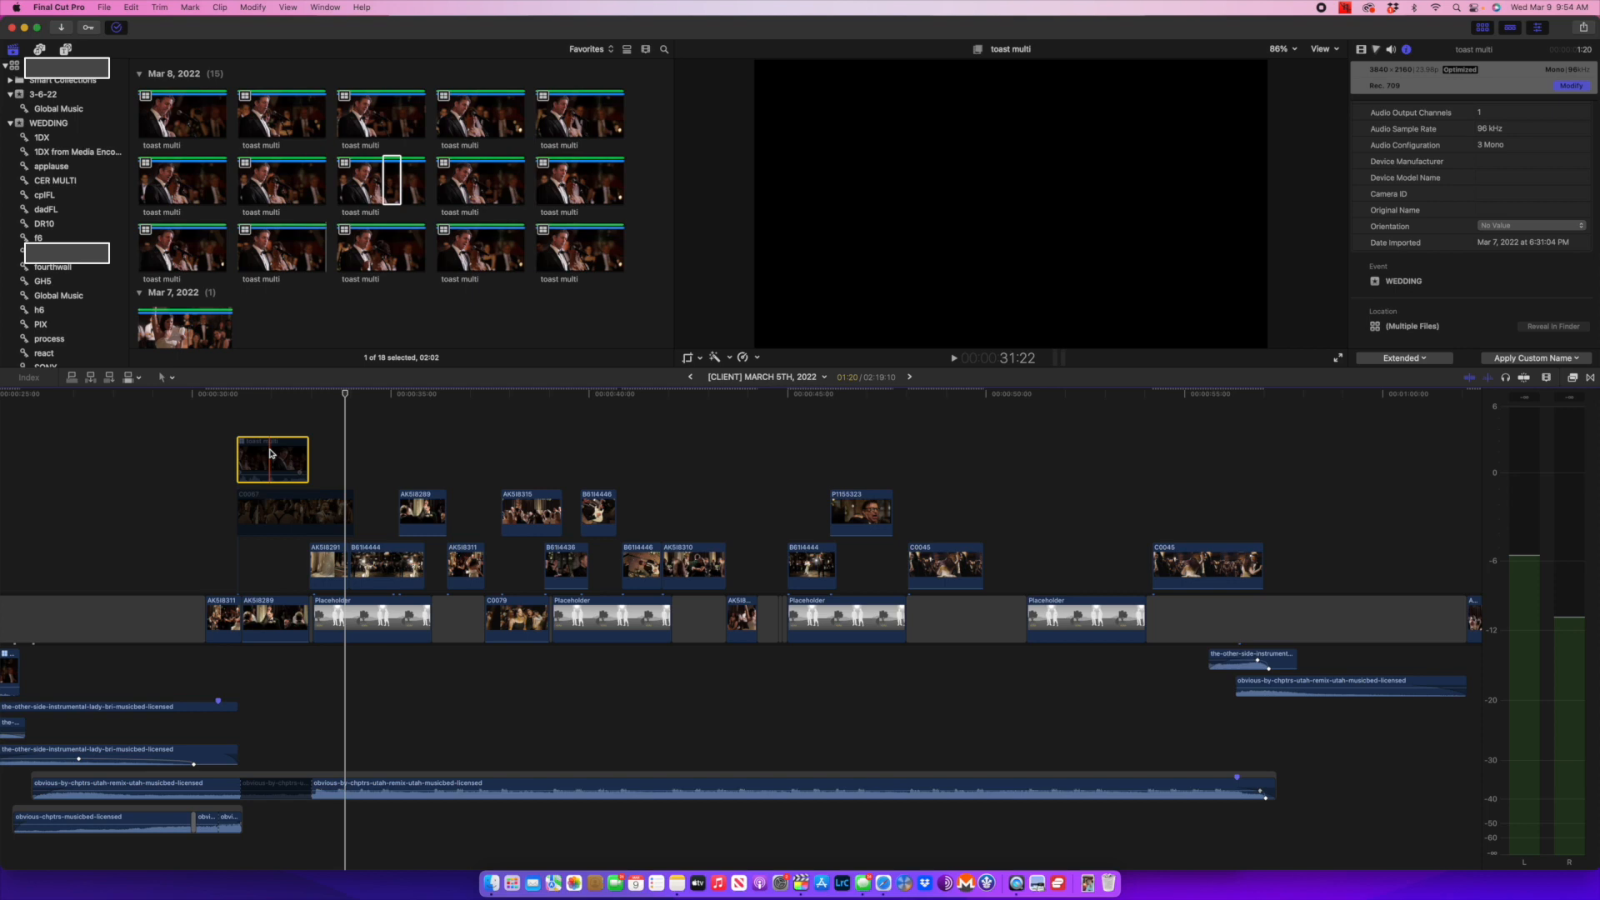
pyautogui.click(360, 248)
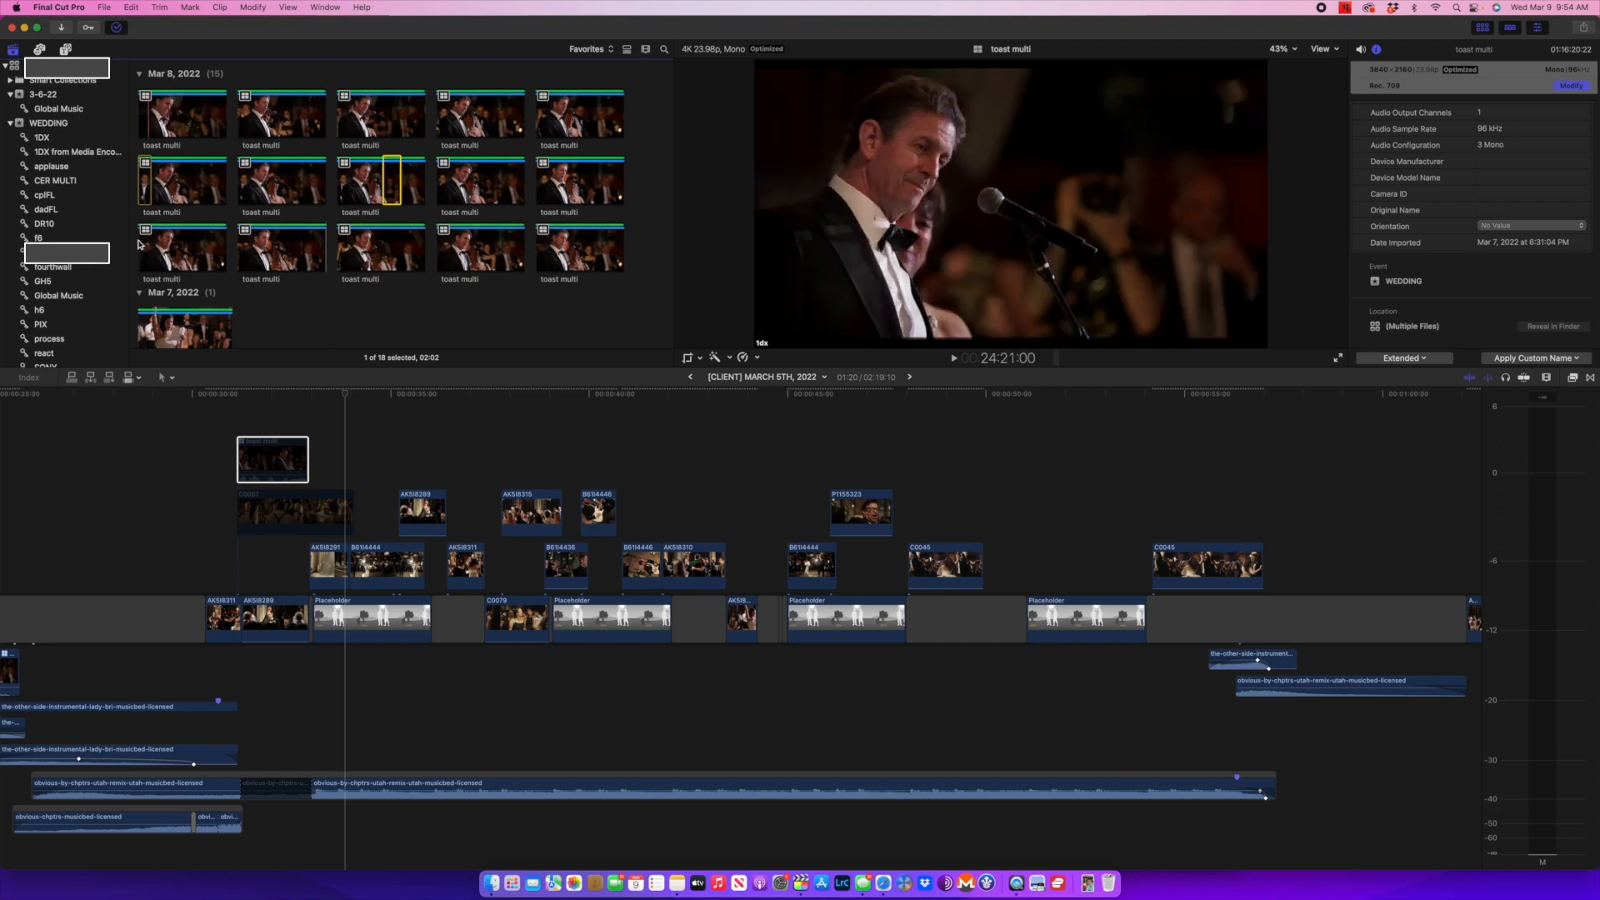
pyautogui.click(273, 458)
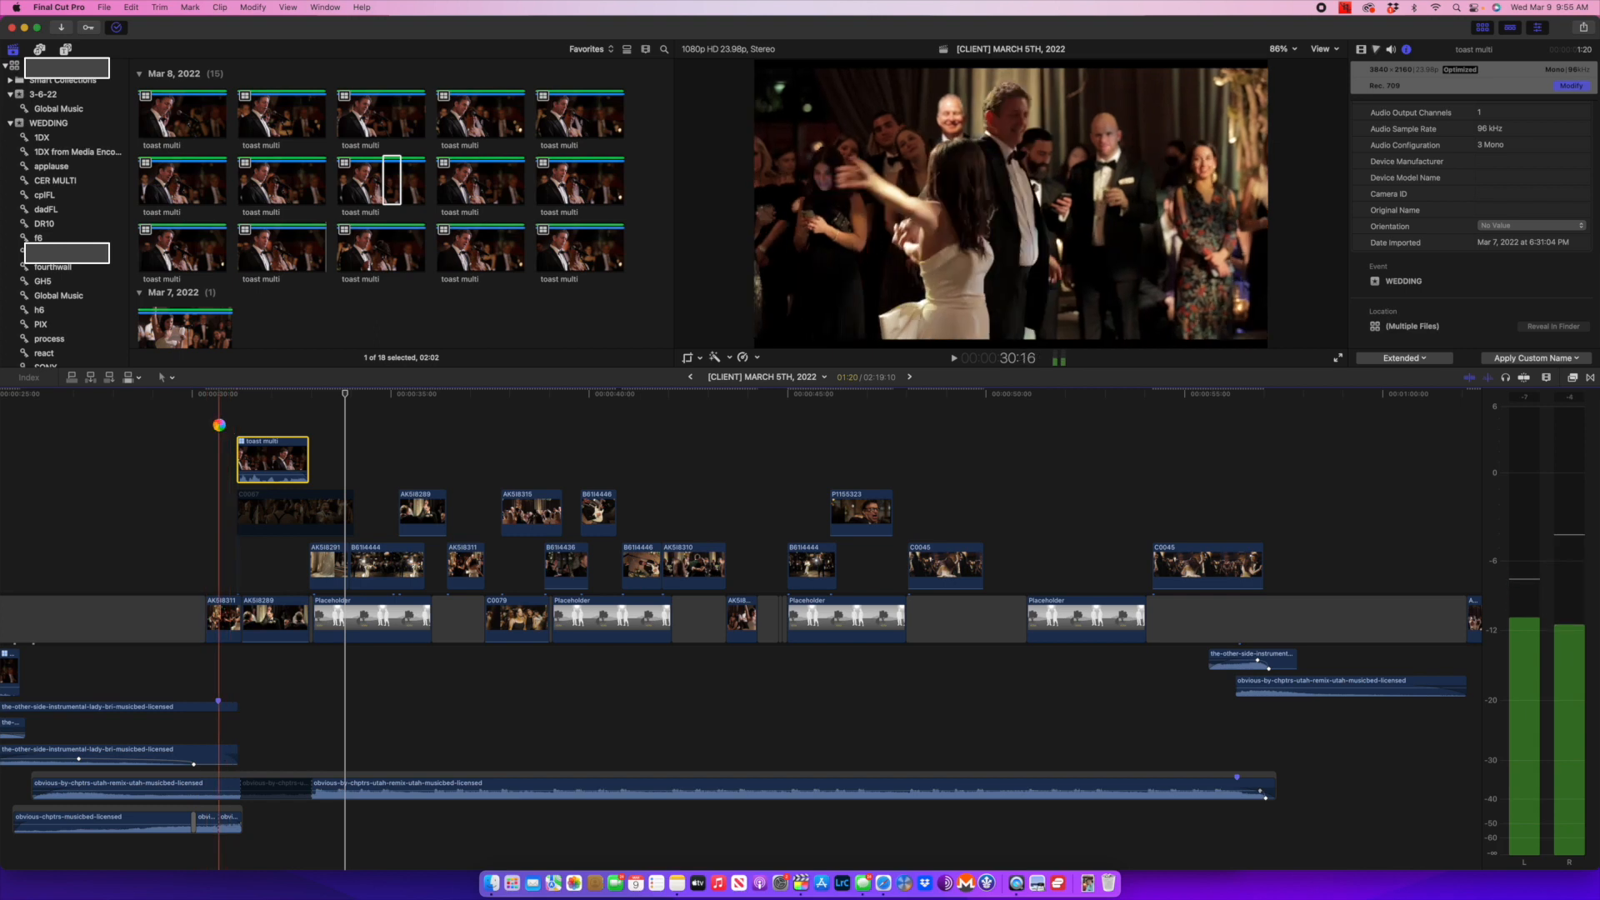
pyautogui.press('space')
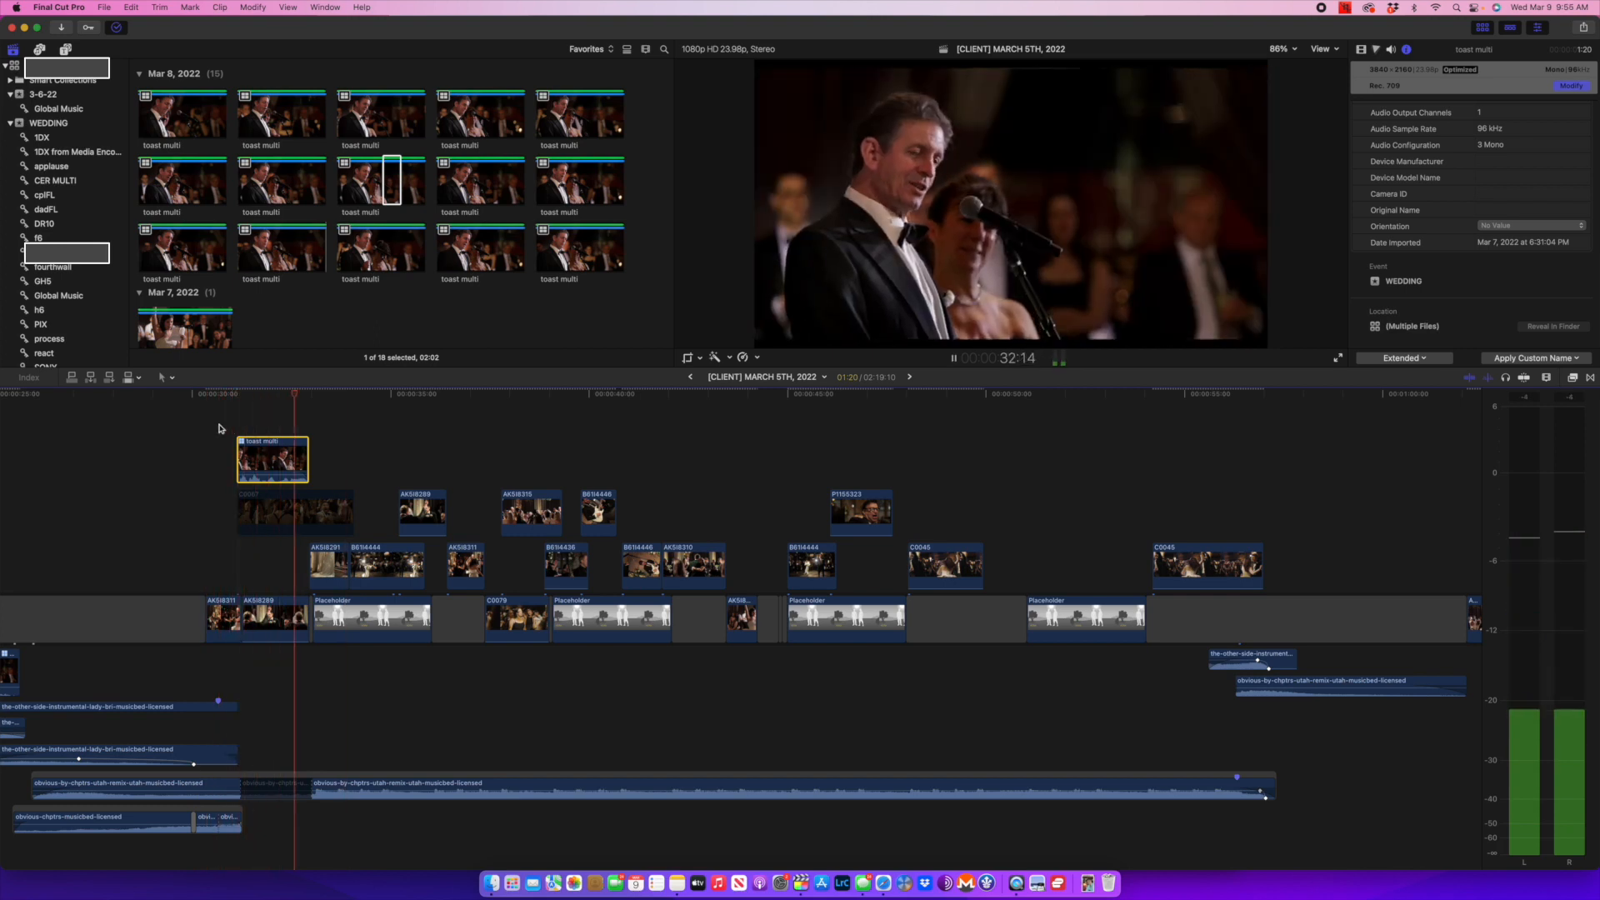
pyautogui.press('space')
pyautogui.hscroll(-5, 220, 428)
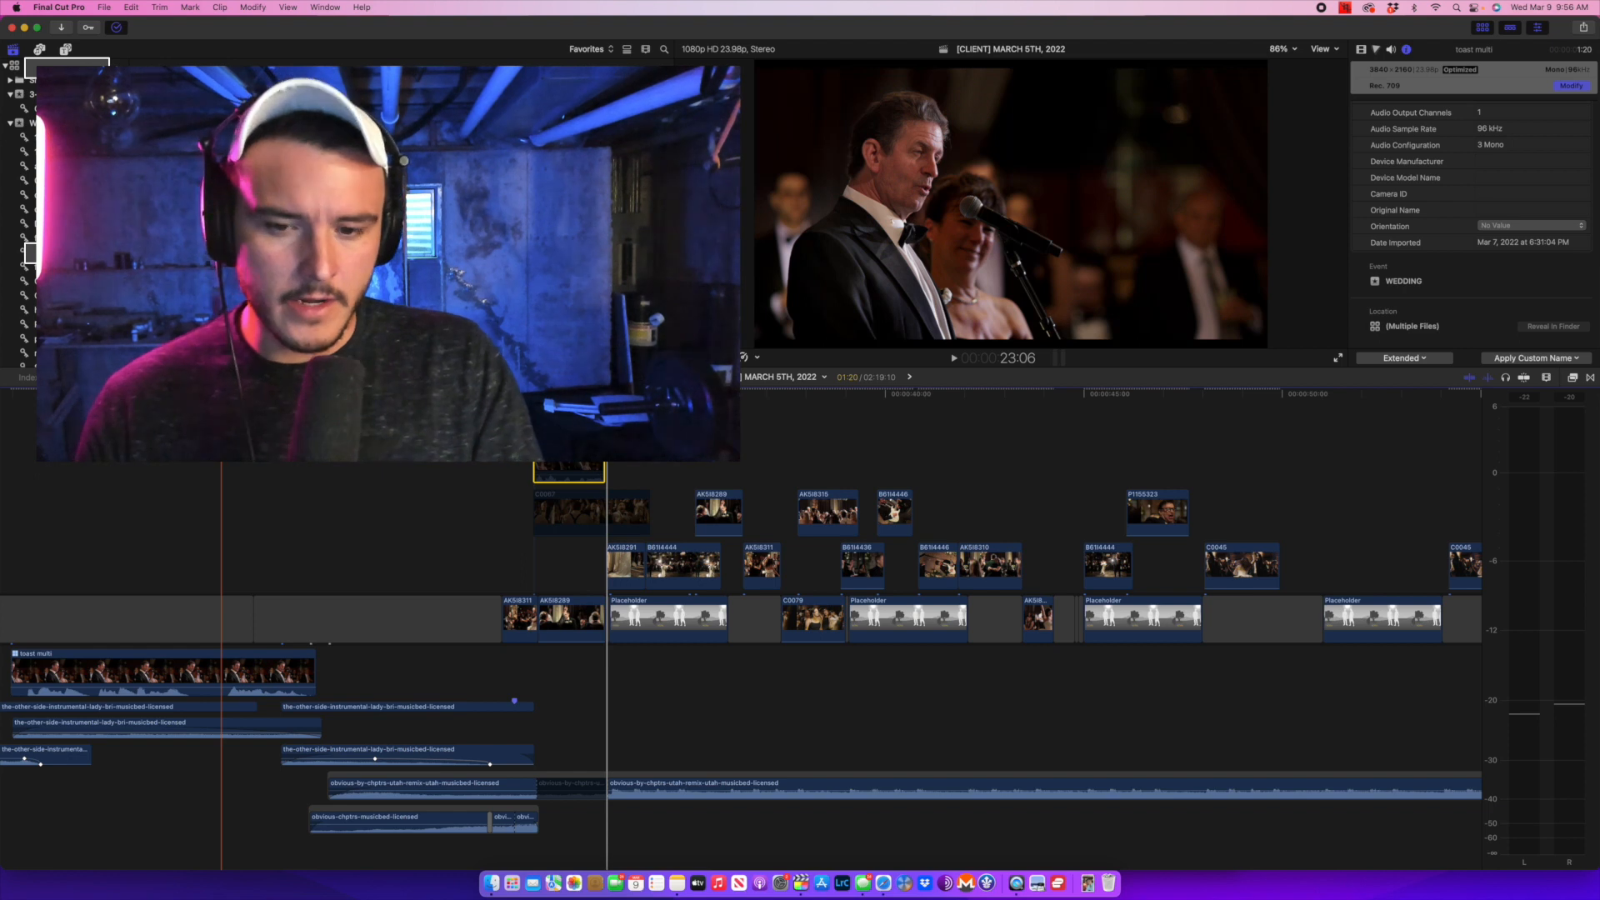
pyautogui.press('Delete')
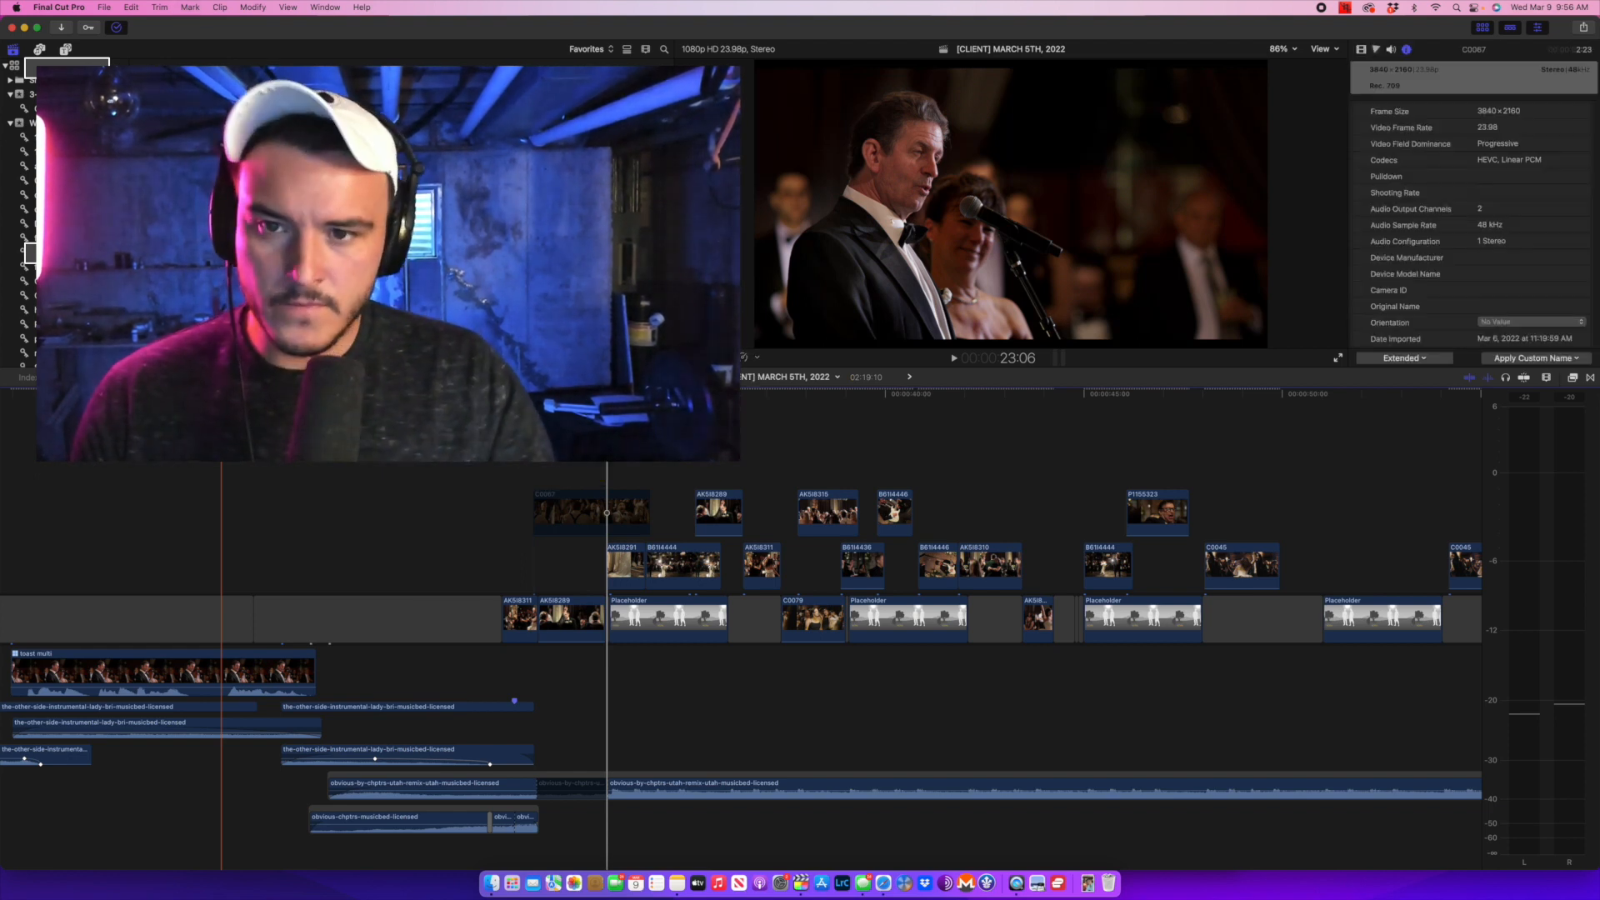
# Listen to other parts of the toast in the favorited toast multi clips.
pyautogui.press('super+1')
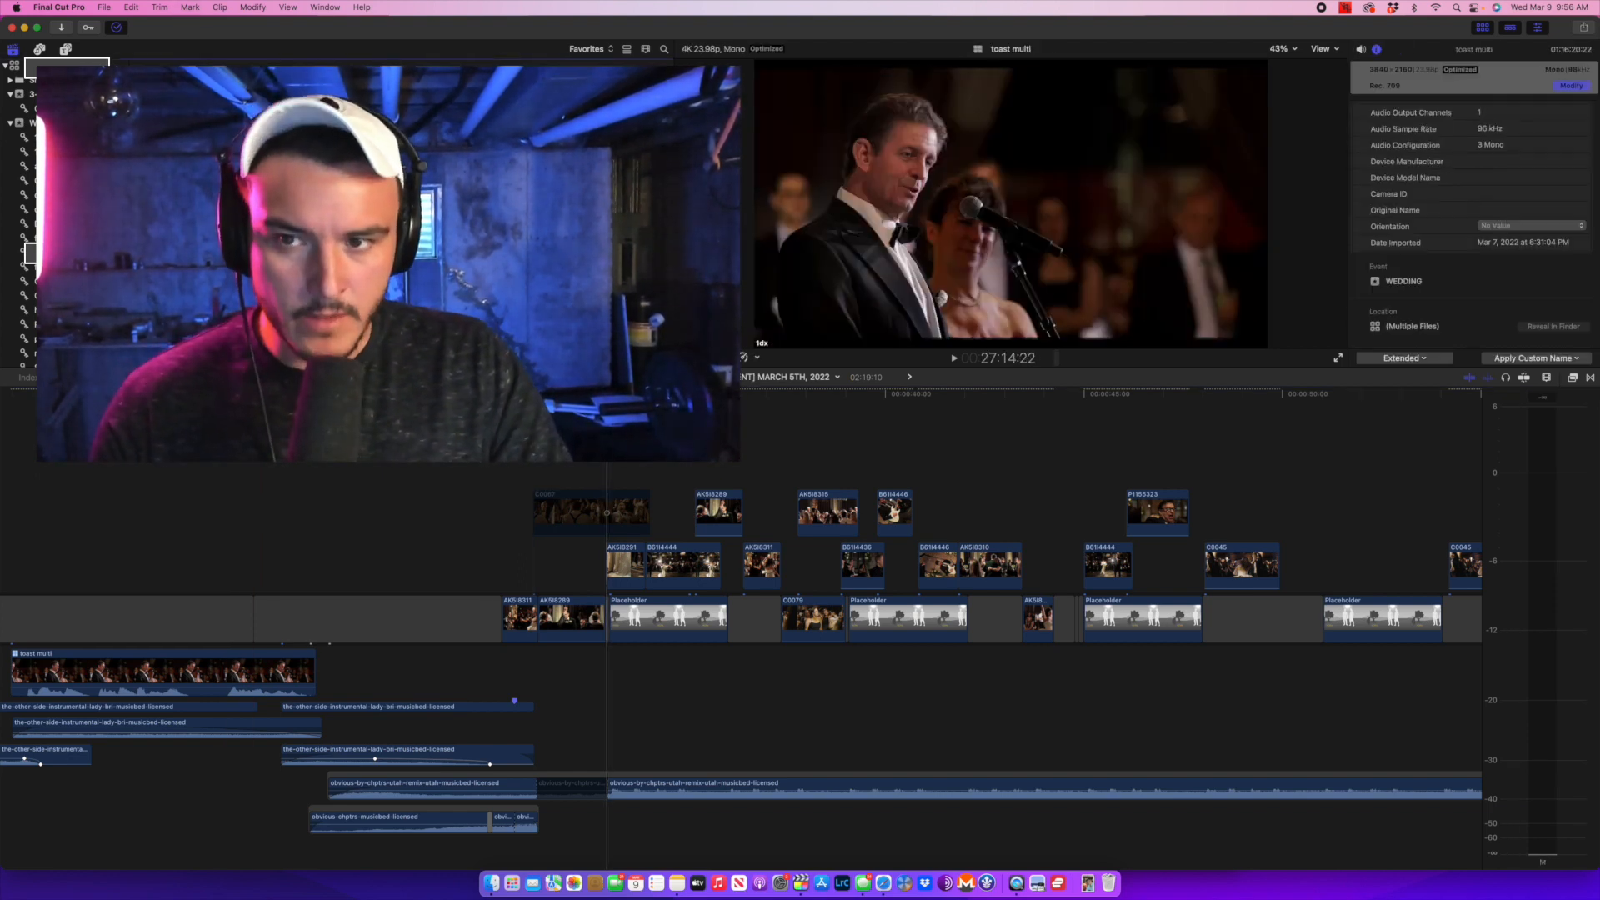
pyautogui.press('space')
pyautogui.press('space')
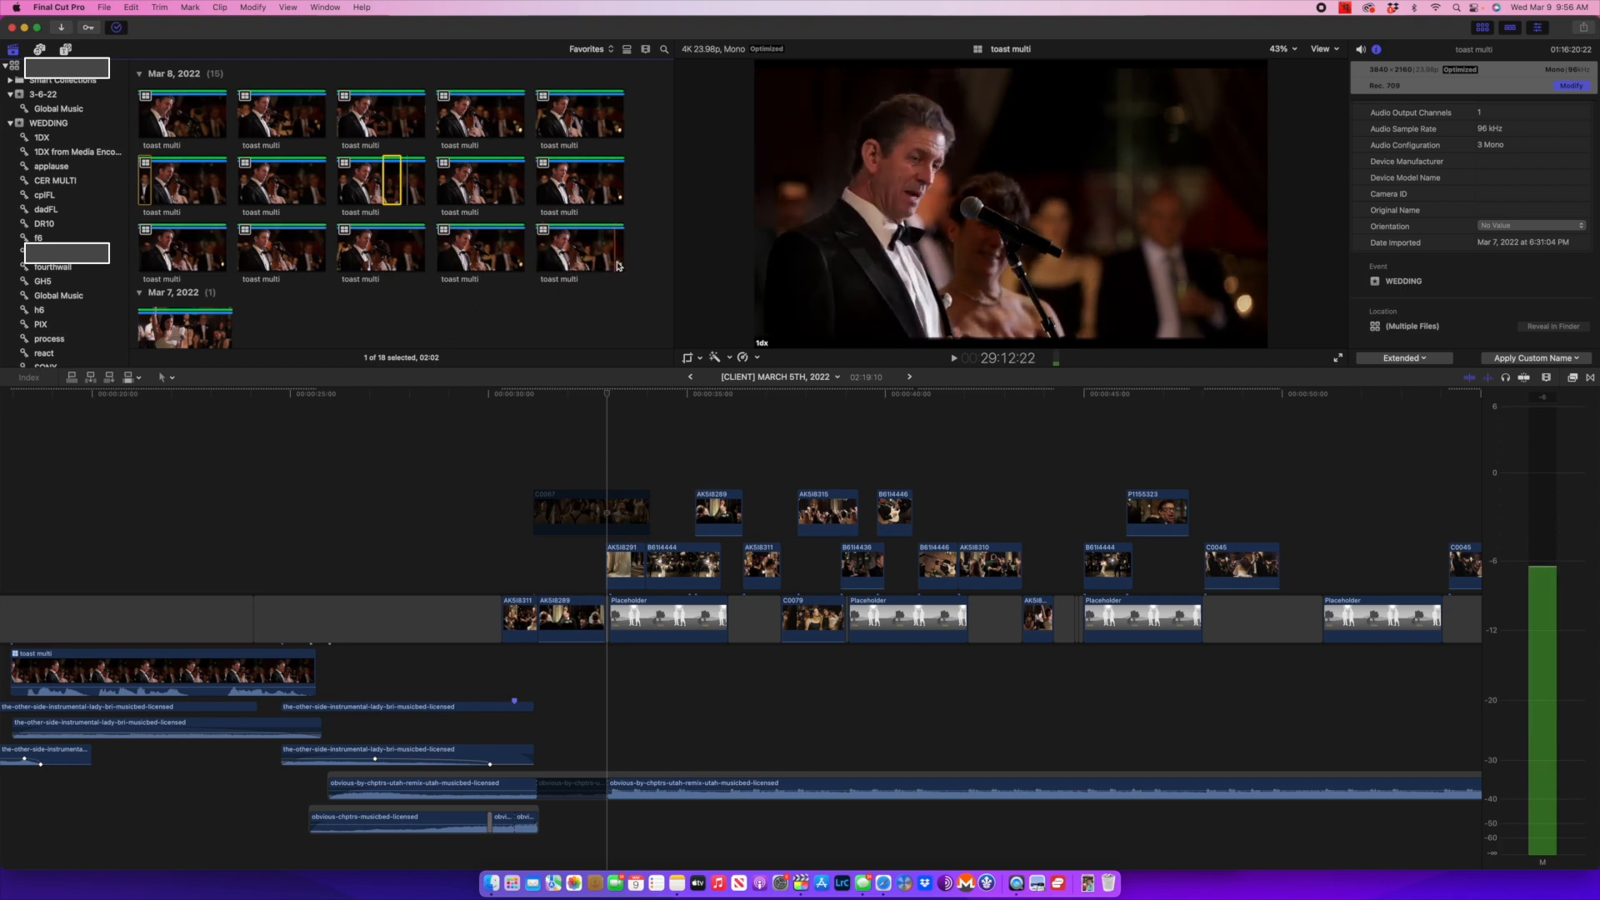
pyautogui.scroll(-1, 600, 303)
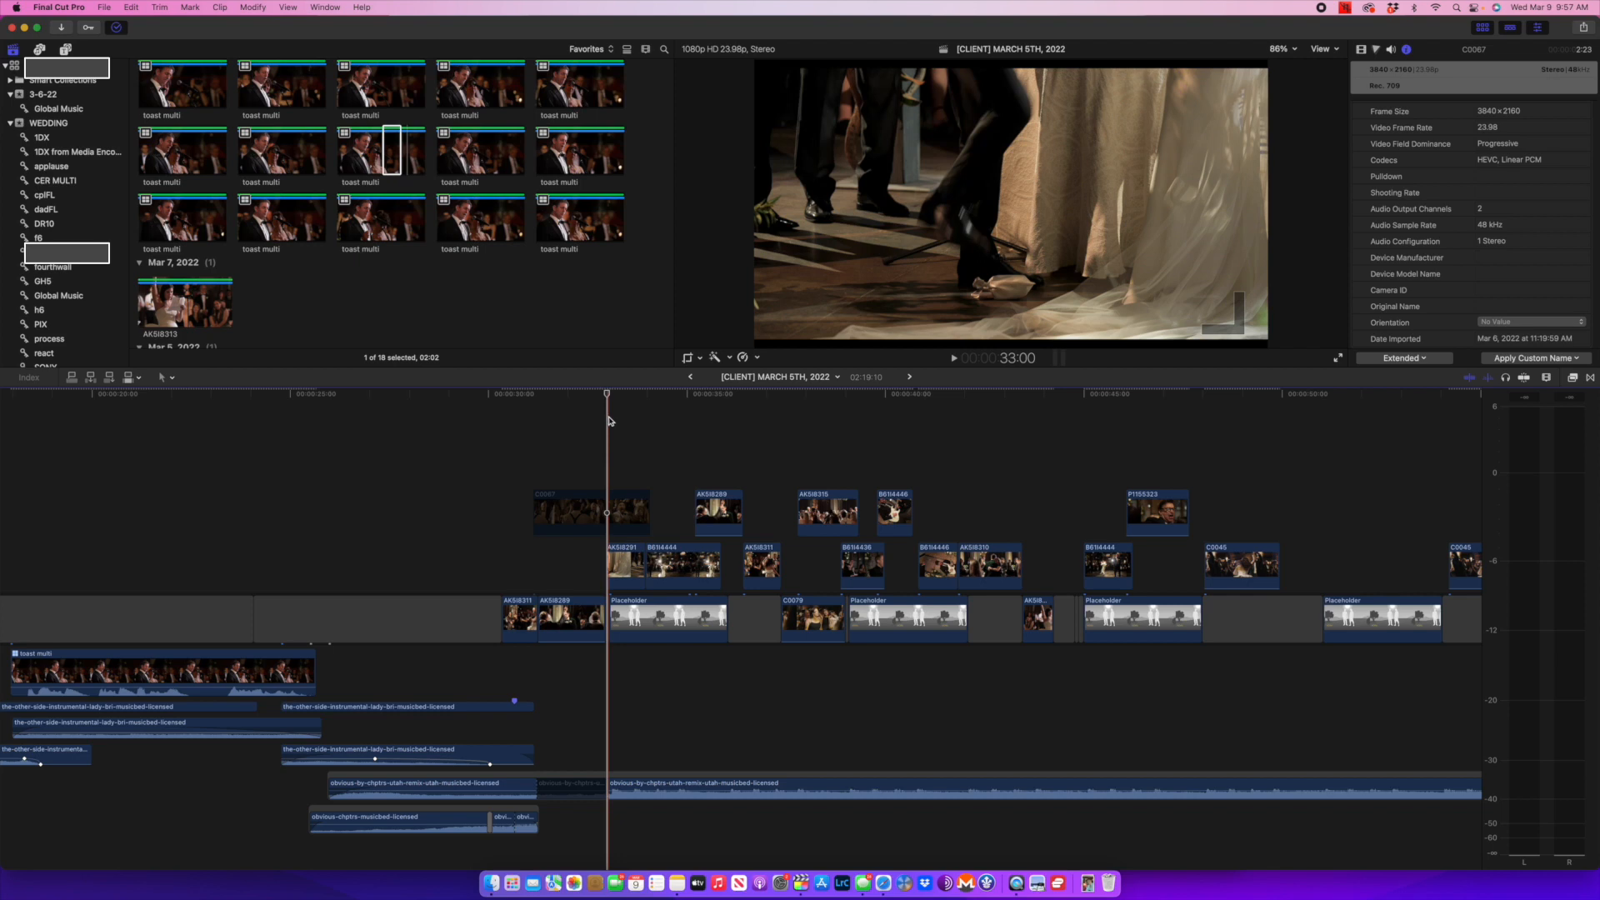
# Collapse the WEDDING and 3-6-22 events in the library list.
pyautogui.click(542, 311)
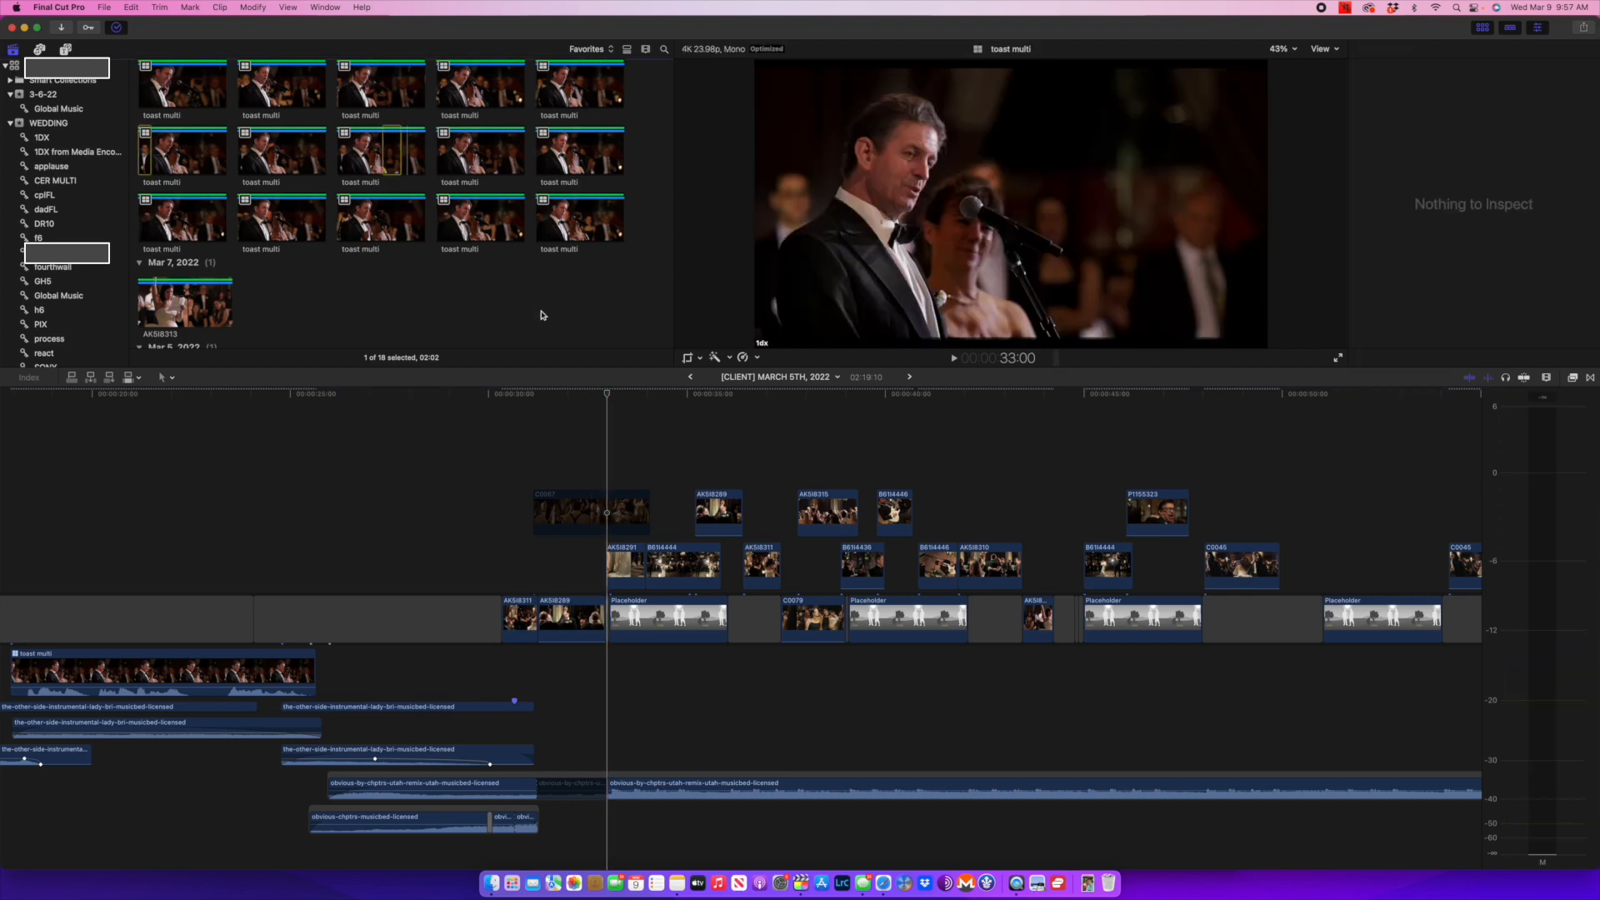
pyautogui.click(11, 123)
pyautogui.click(11, 95)
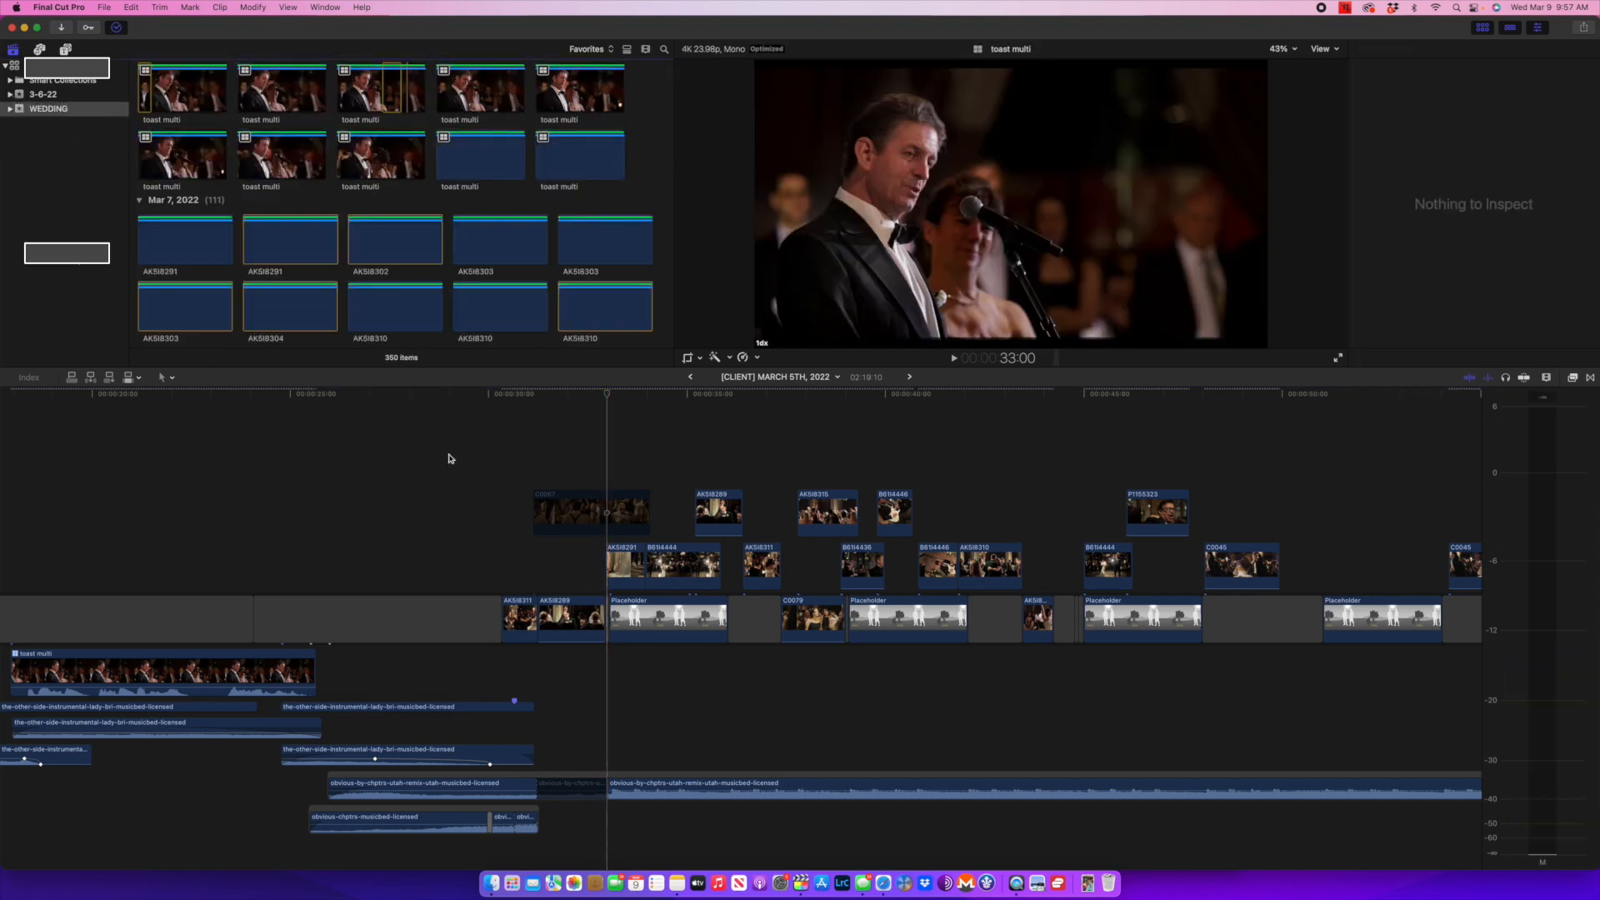
# Fit the whole project in the timeline and play the opening toast with the-other-side instrumental from the start.
pyautogui.click(715, 433)
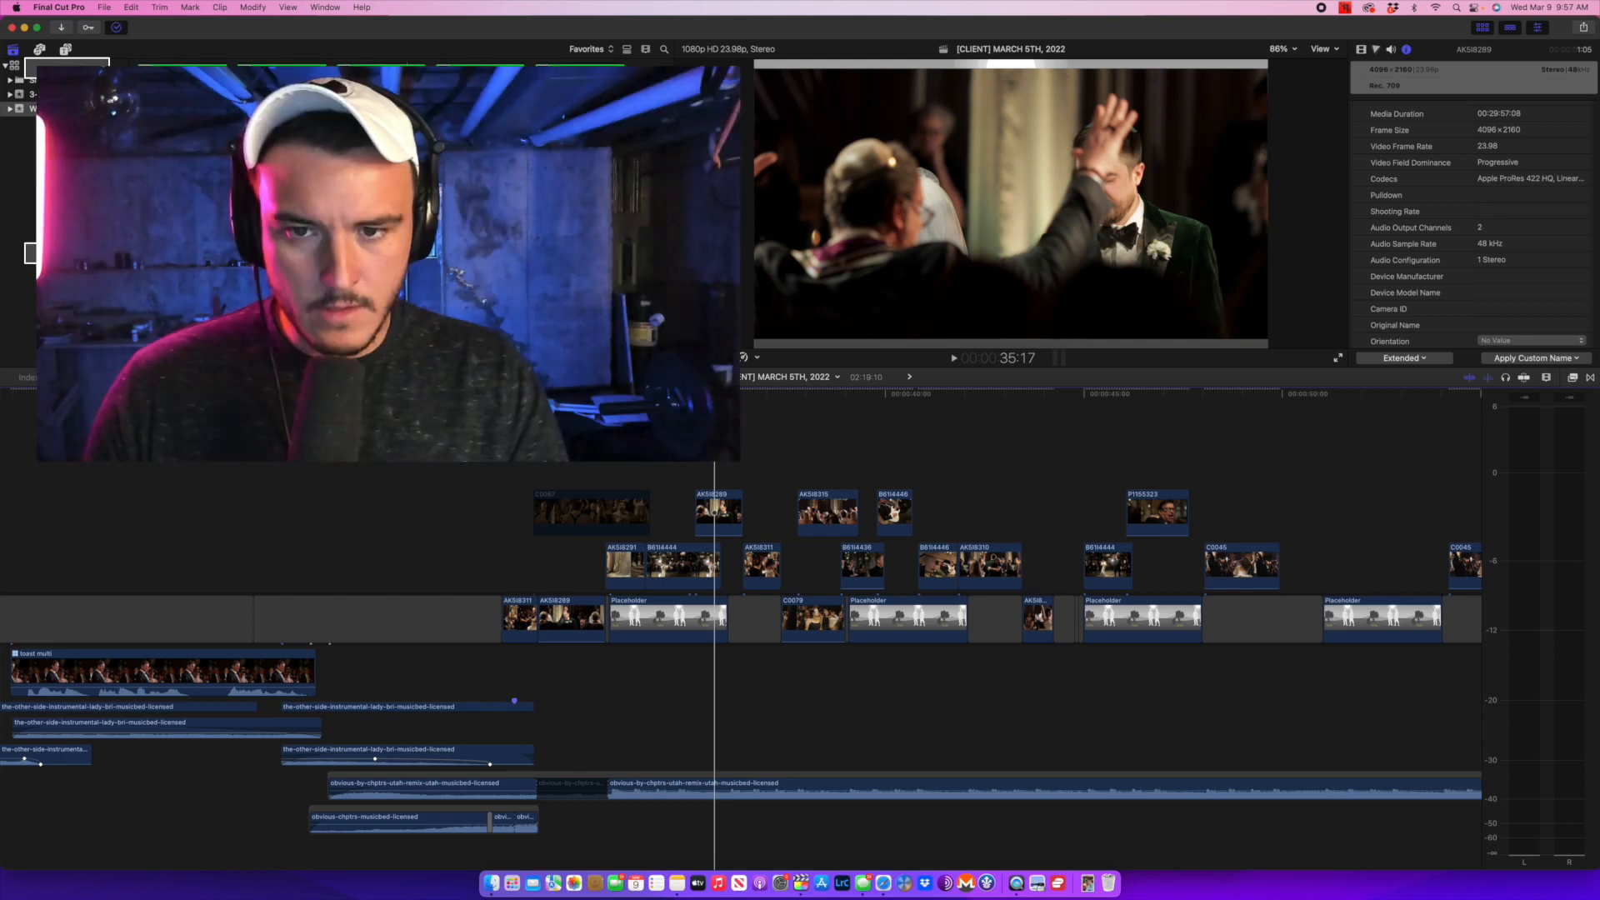
pyautogui.press('super+a')
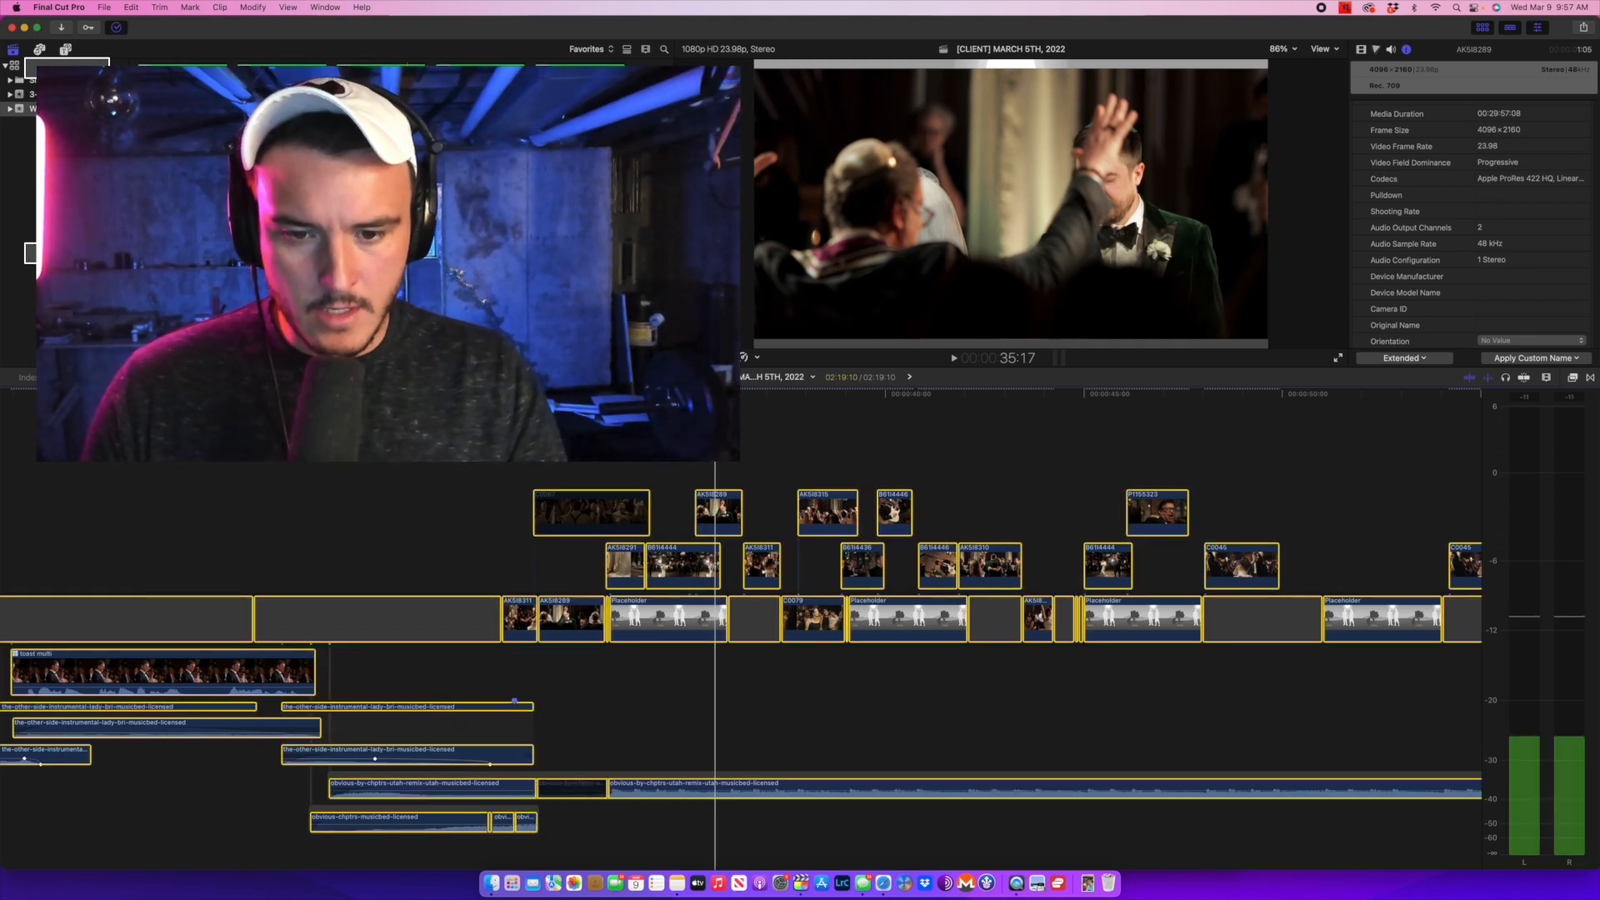
pyautogui.hotkey('shift', 'z')
pyautogui.click(715, 619)
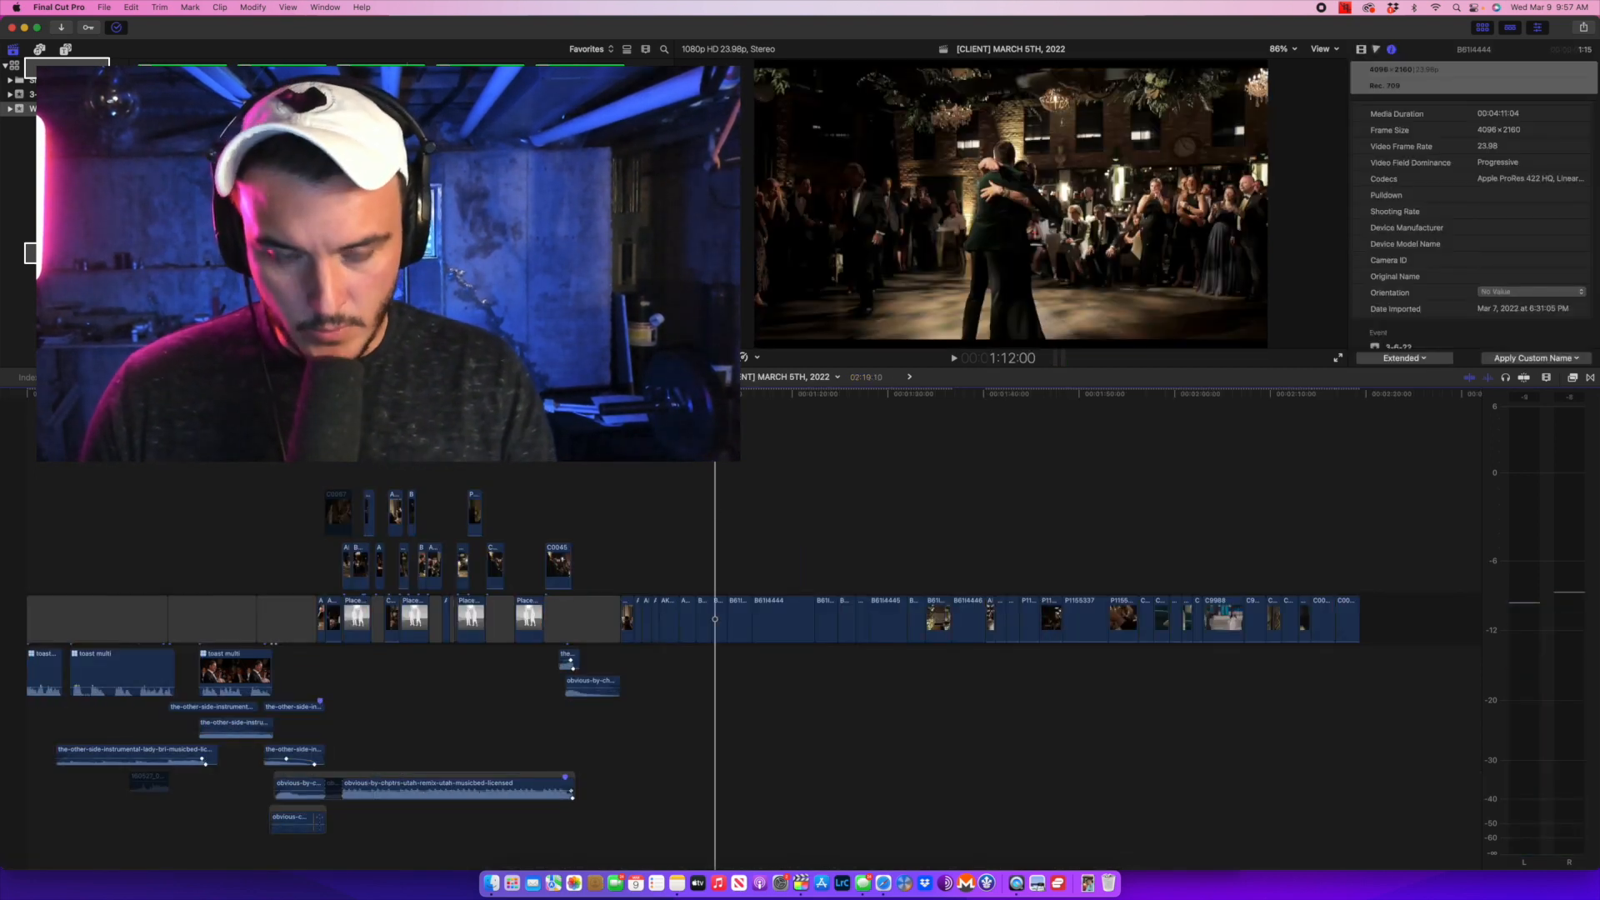
pyautogui.press('super+a')
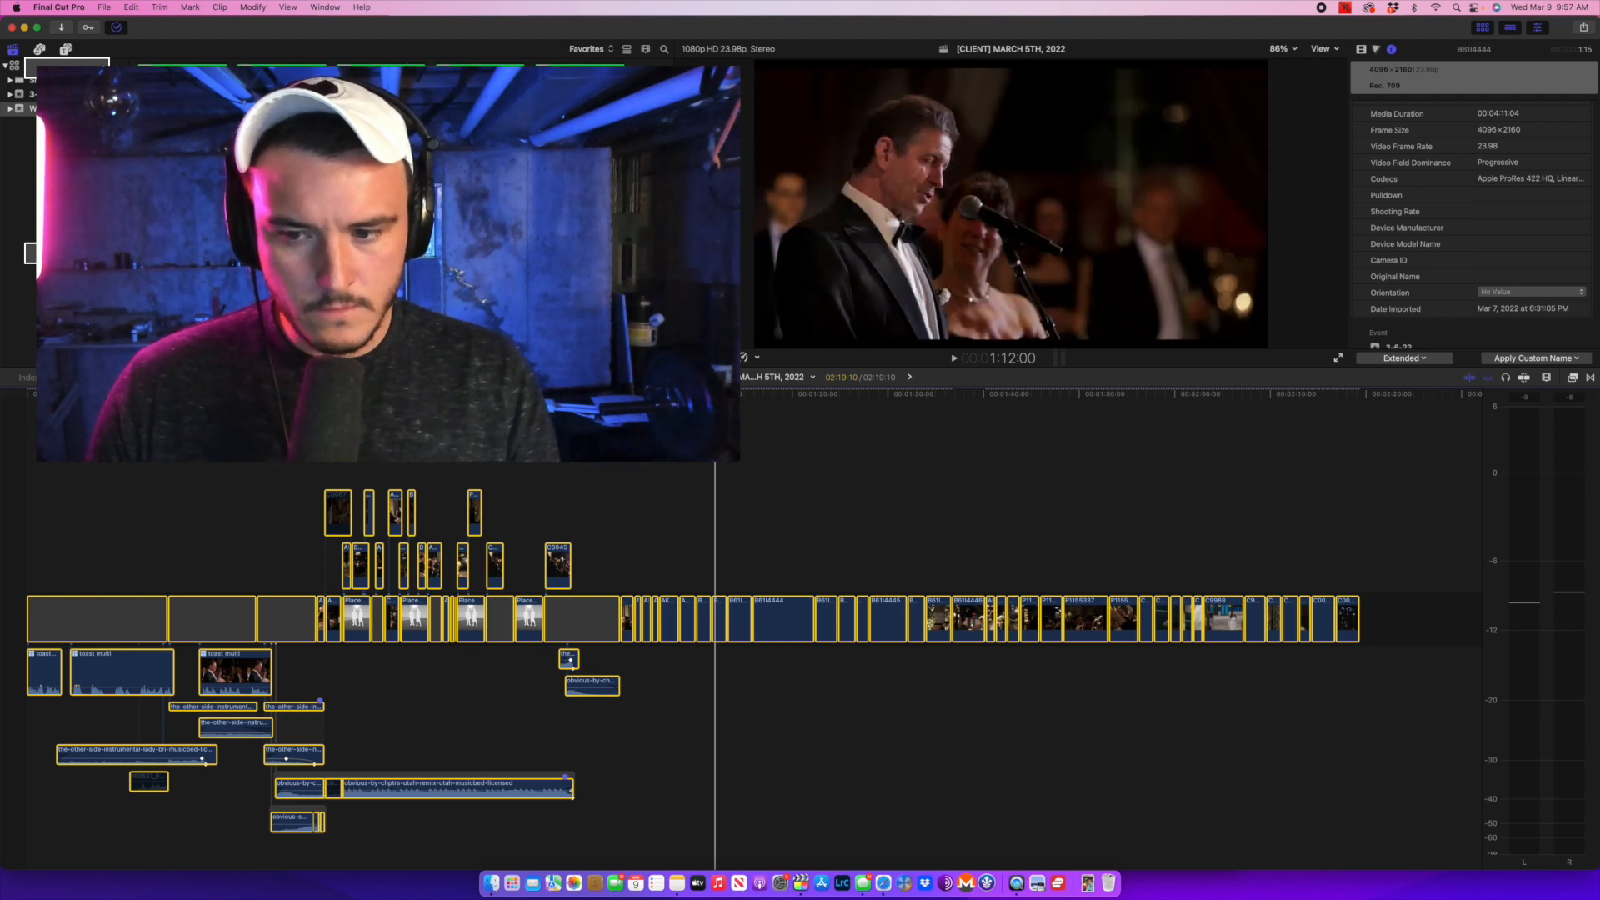
pyautogui.press('space')
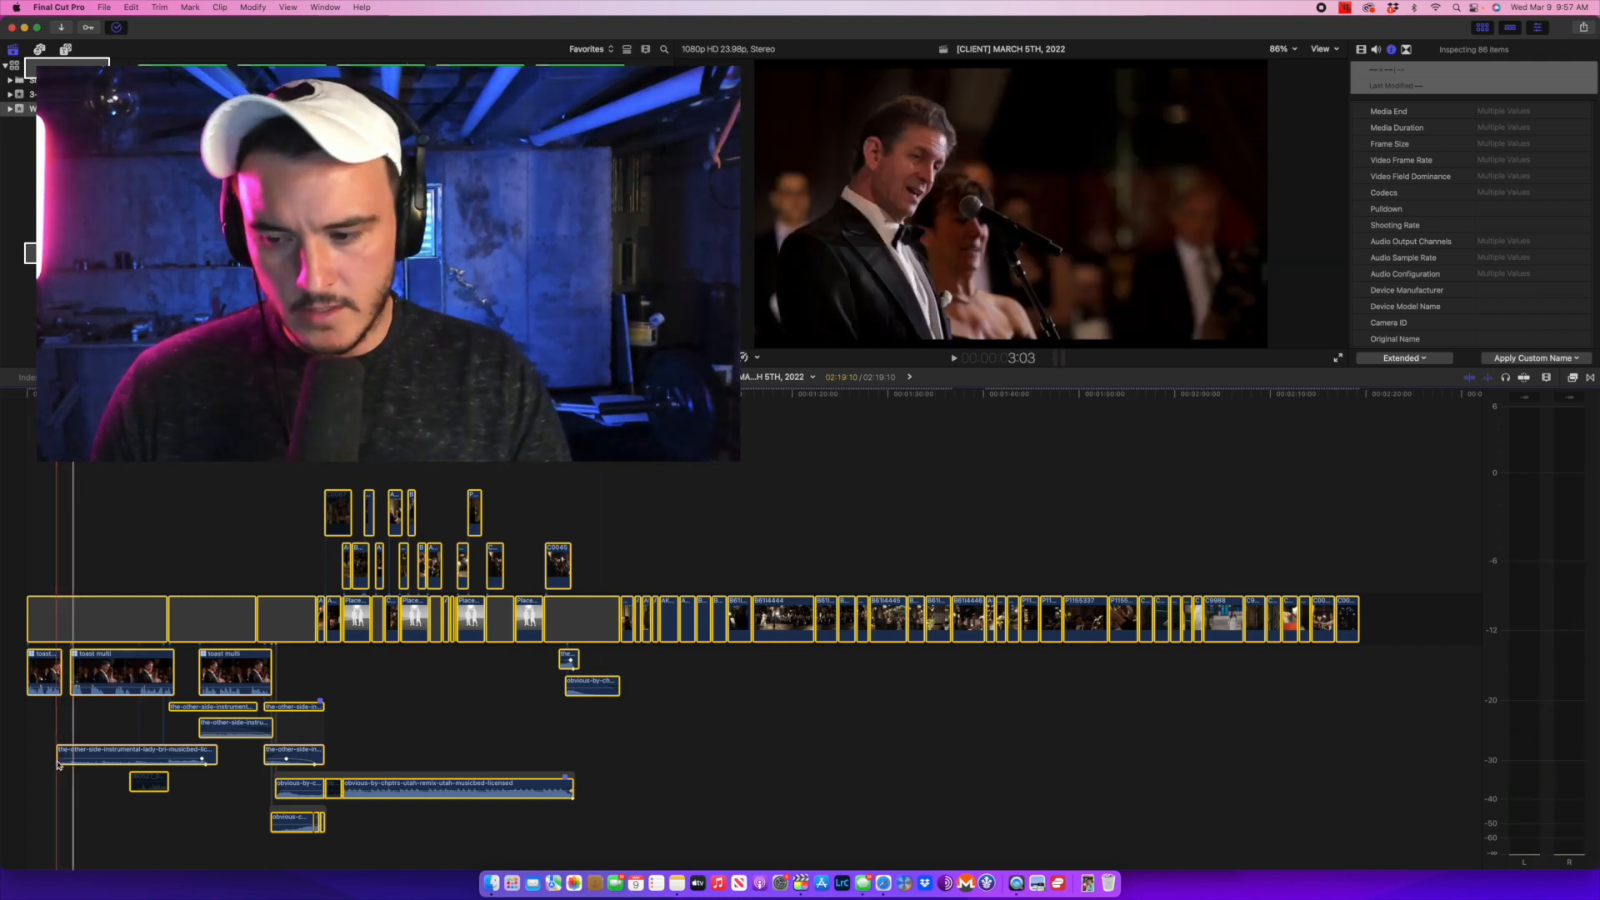
pyautogui.press('space')
pyautogui.moveTo(59, 754); pyautogui.dragTo(63, 754)
pyautogui.press('Home')
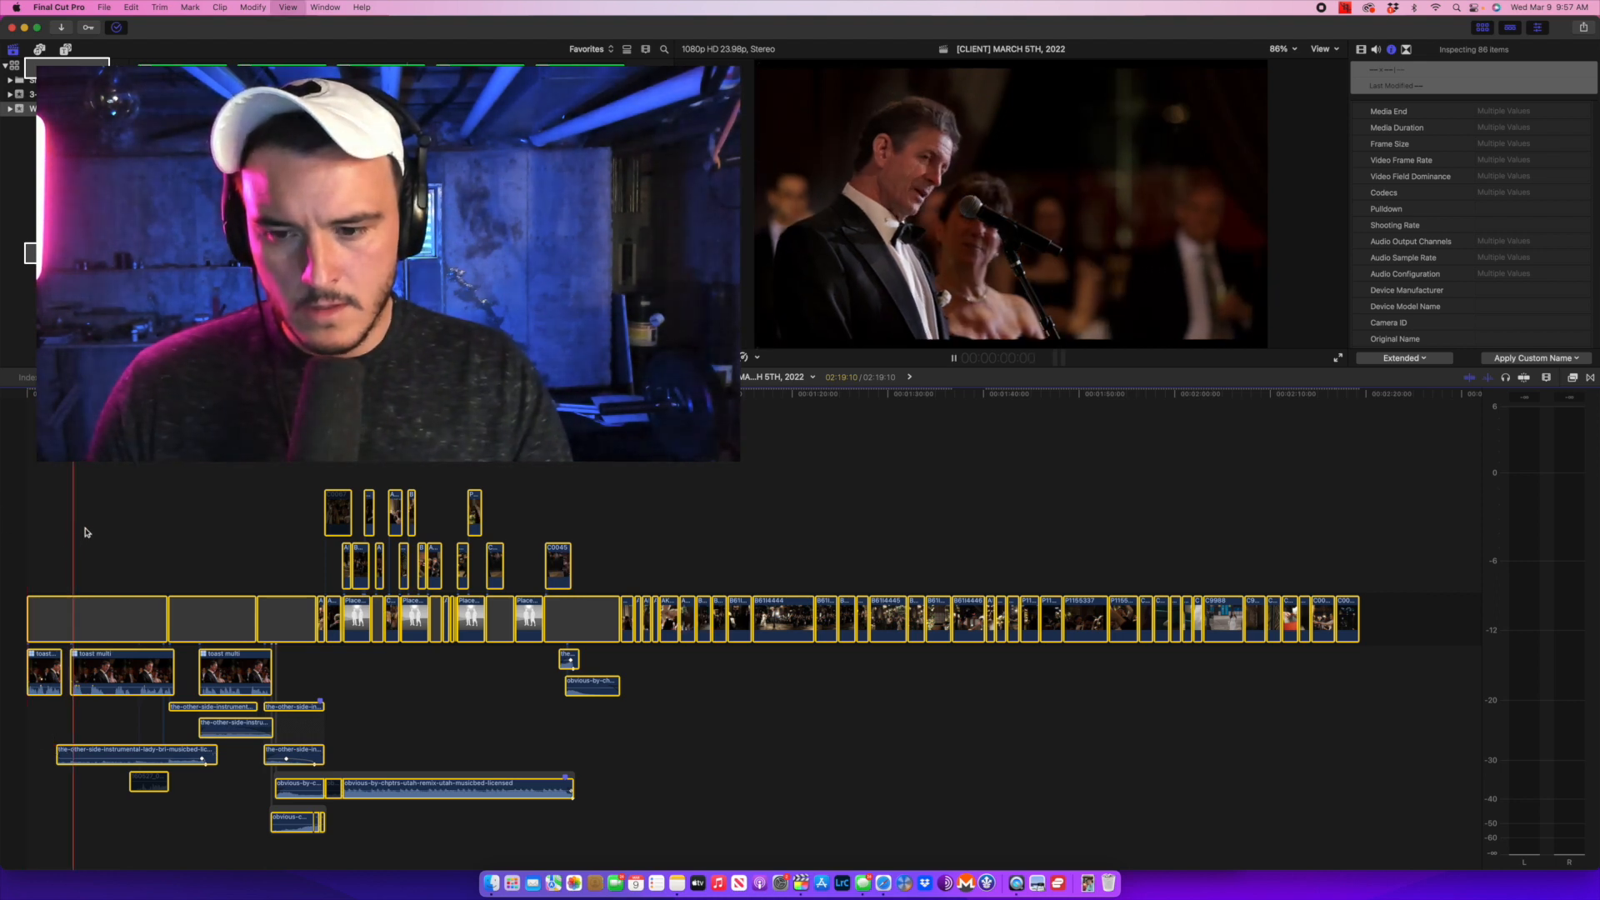
# Move the long dance shot near 1:16 to a connected position at about 0:03, trimmed to about 3 seconds, and play the opening section.
pyautogui.click(76, 533)
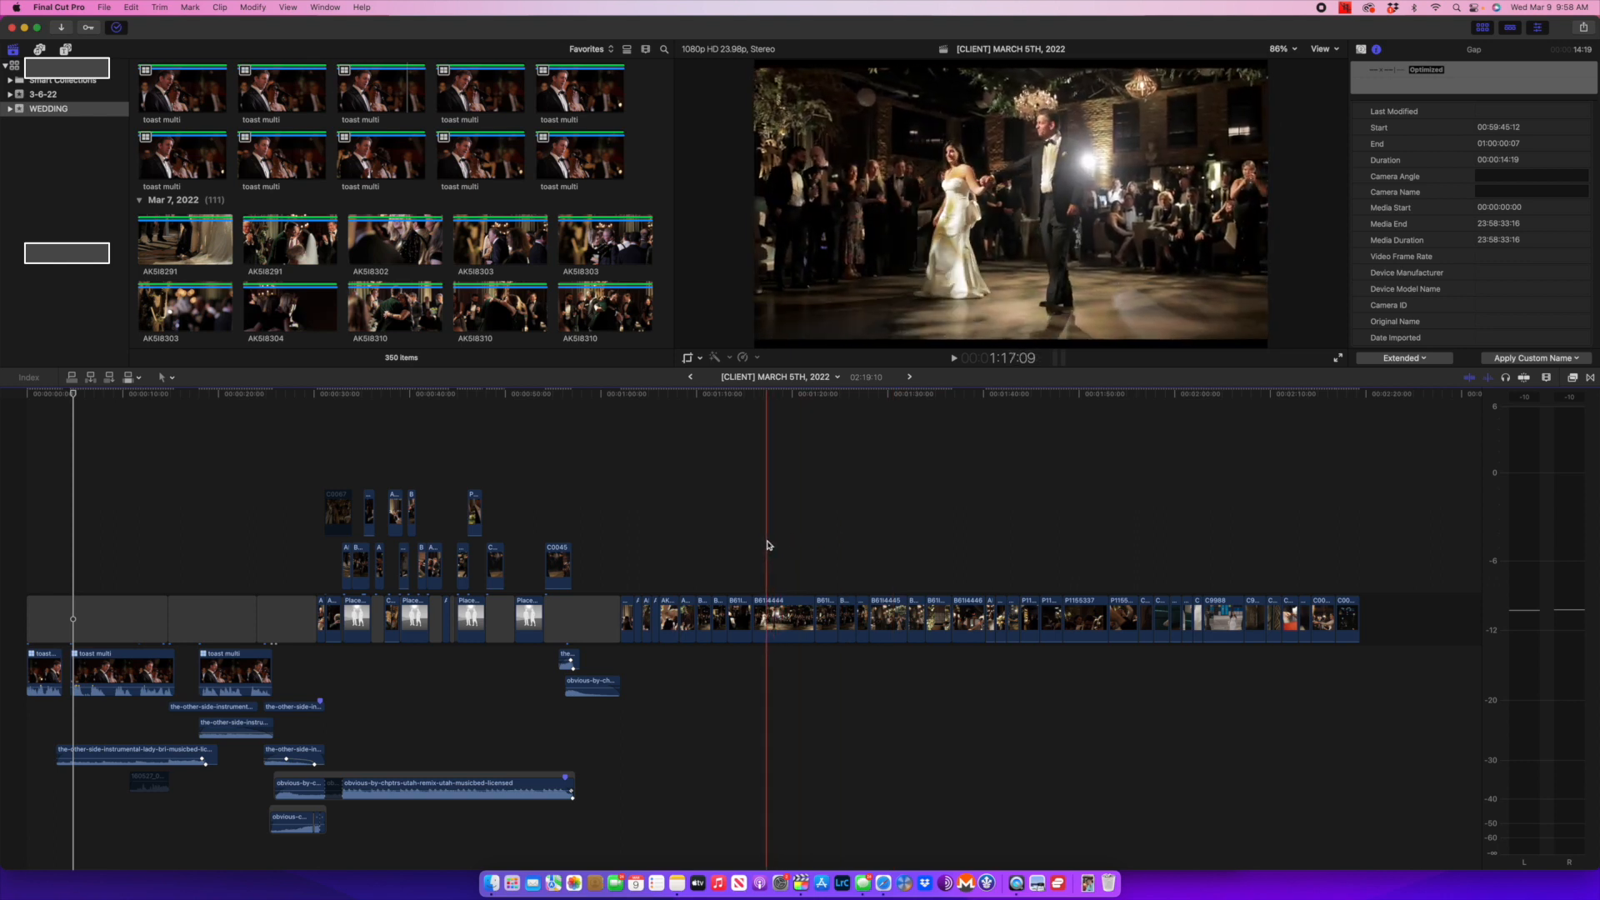
pyautogui.press('space')
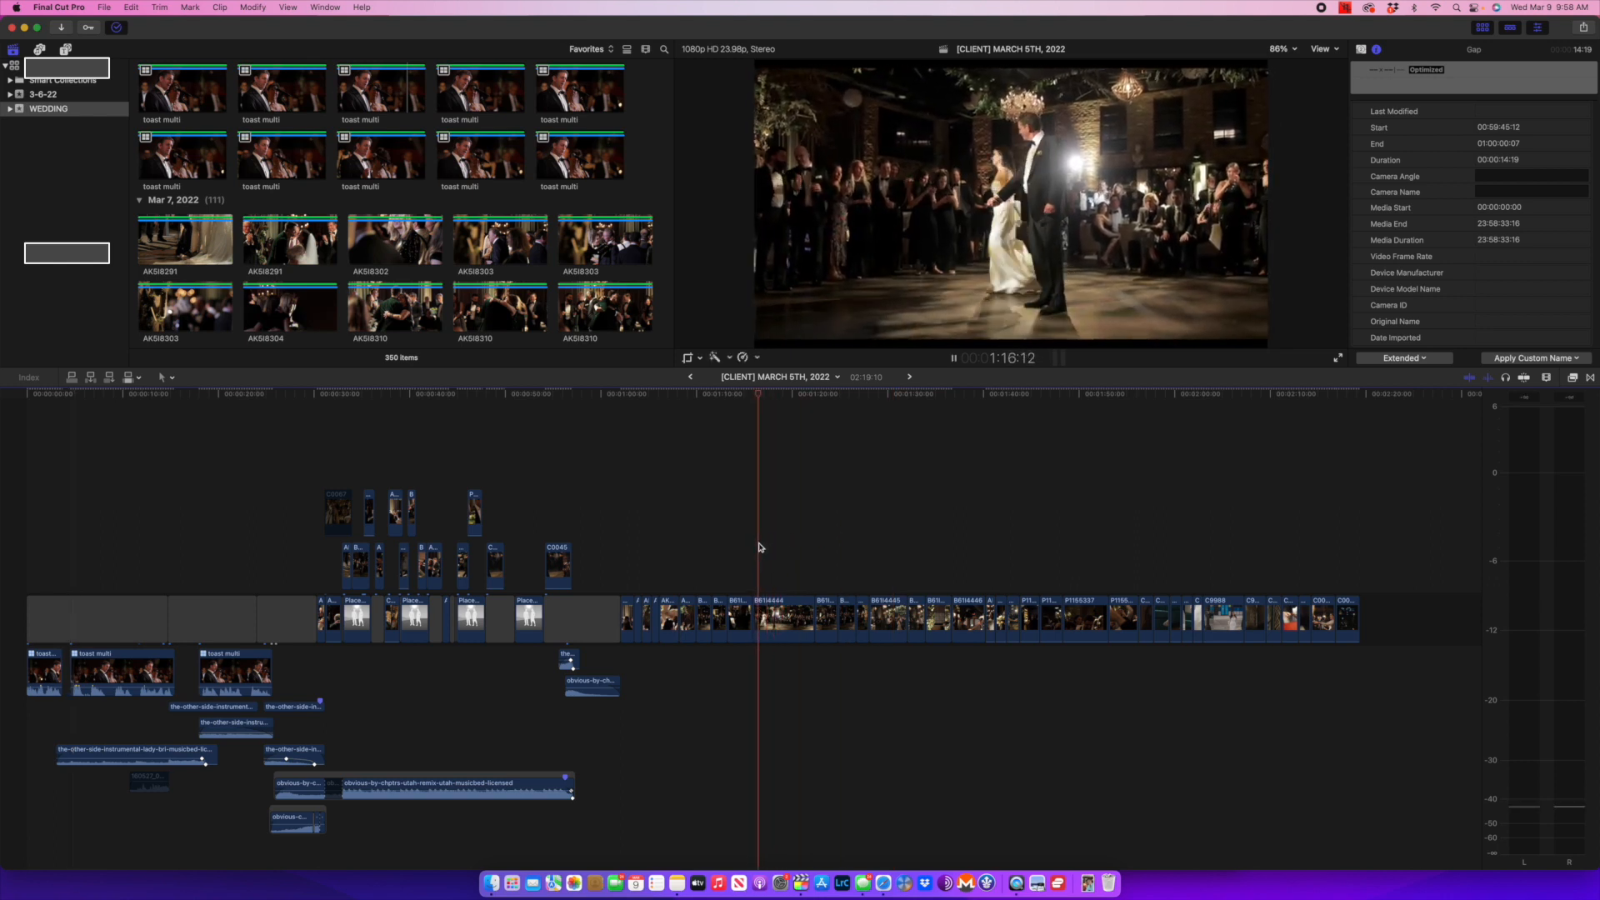
pyautogui.press('super+a')
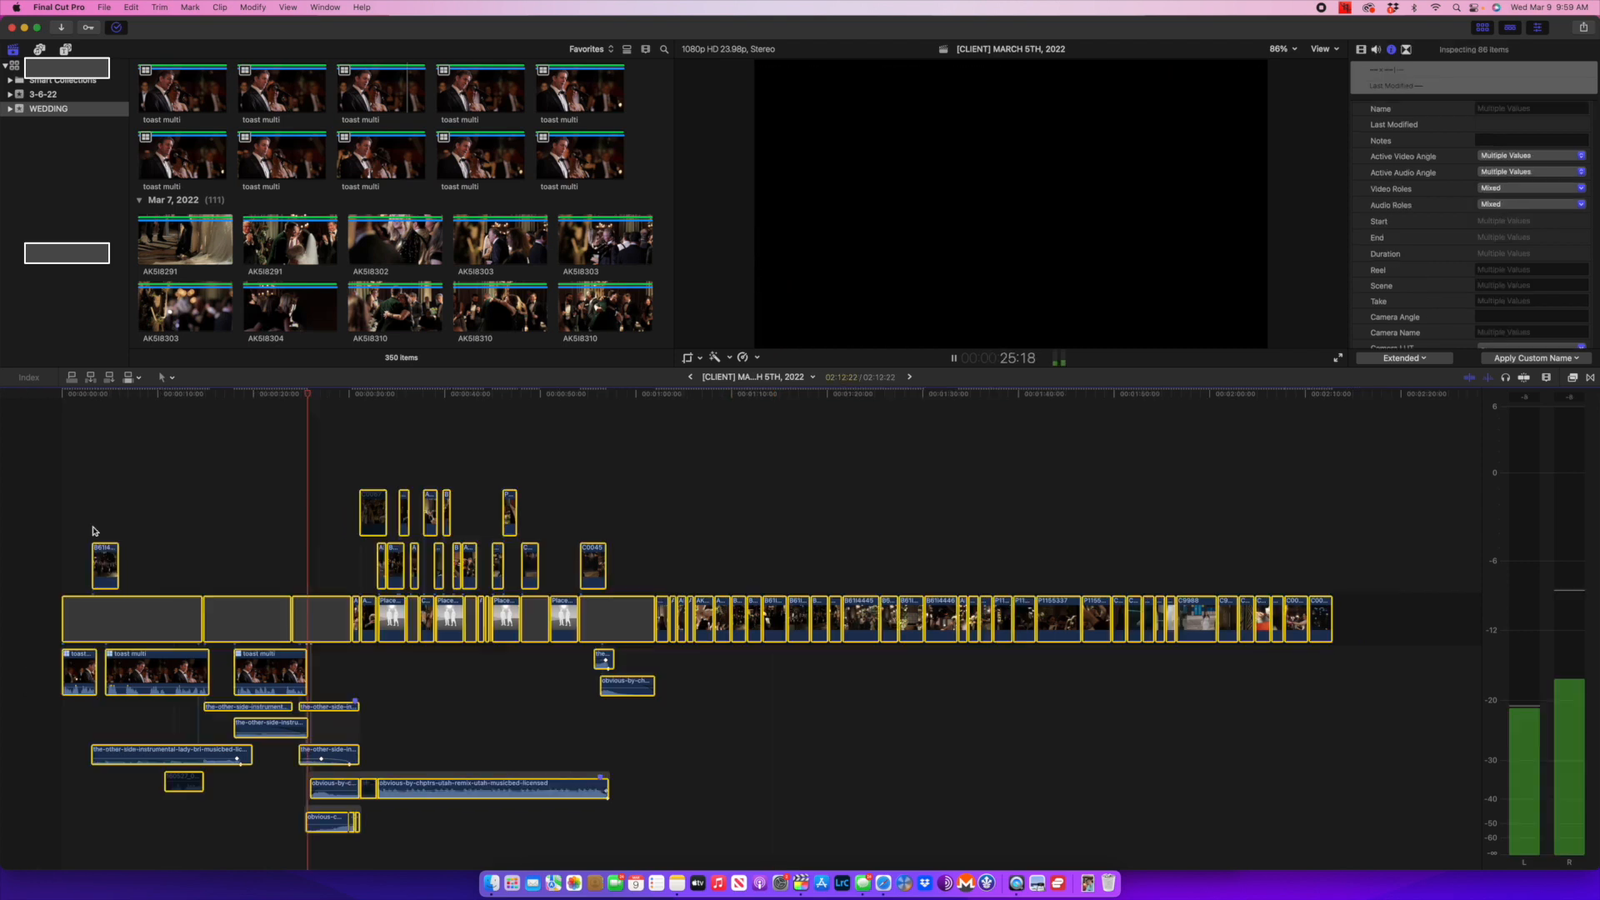
pyautogui.press('space')
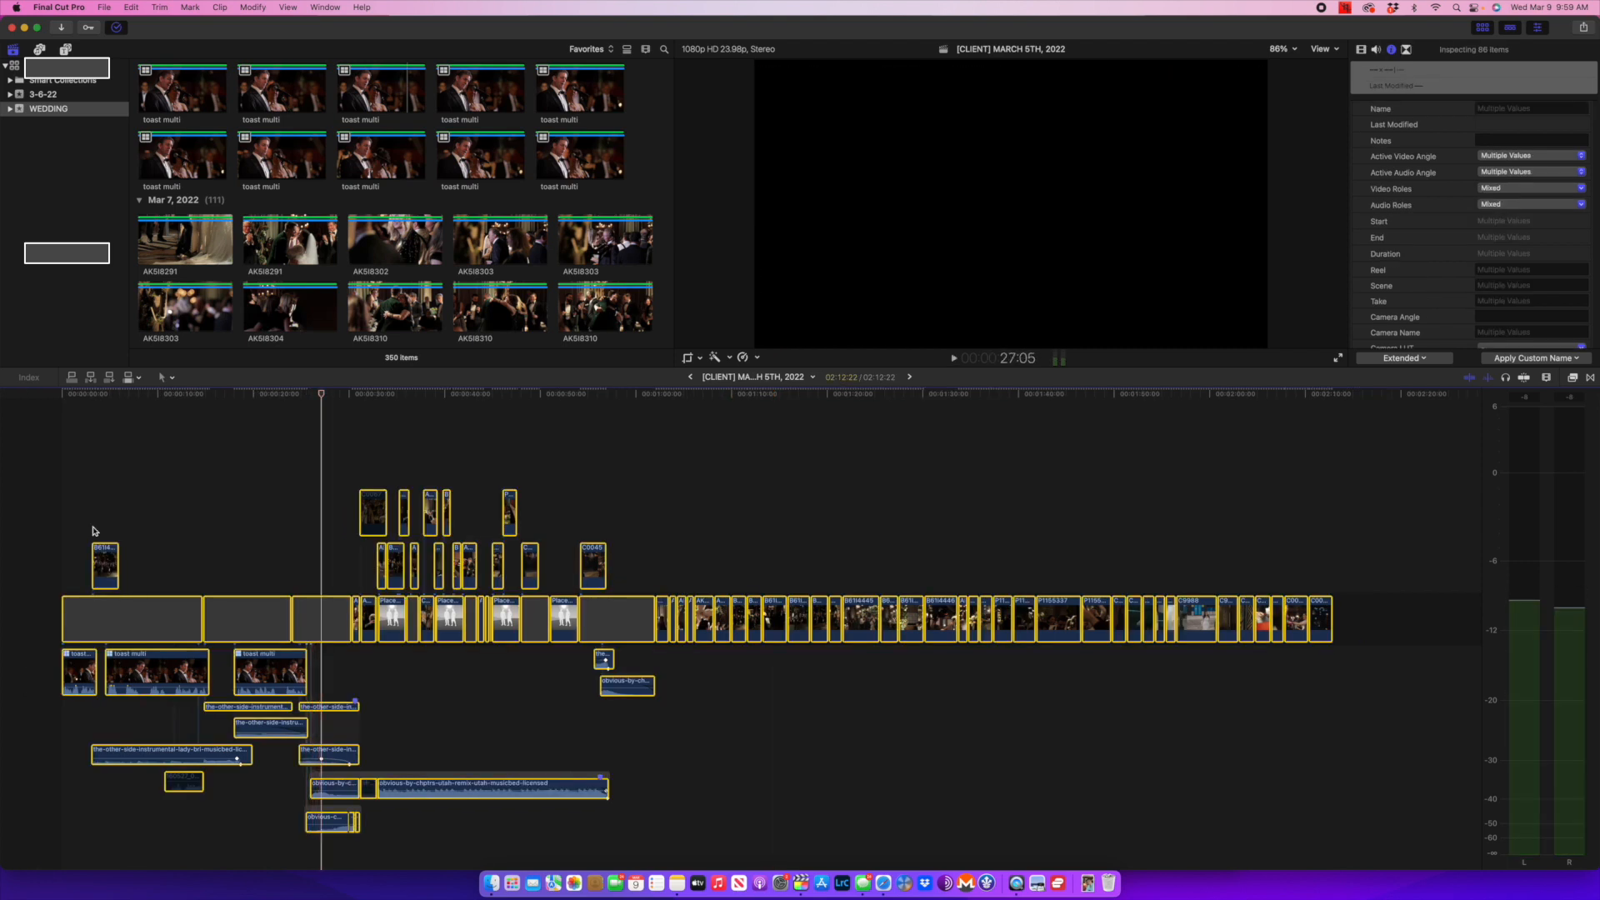
# Review the shots around 1:43 and 1:54, and play the song transition from about 0:30.
pyautogui.click(232, 457)
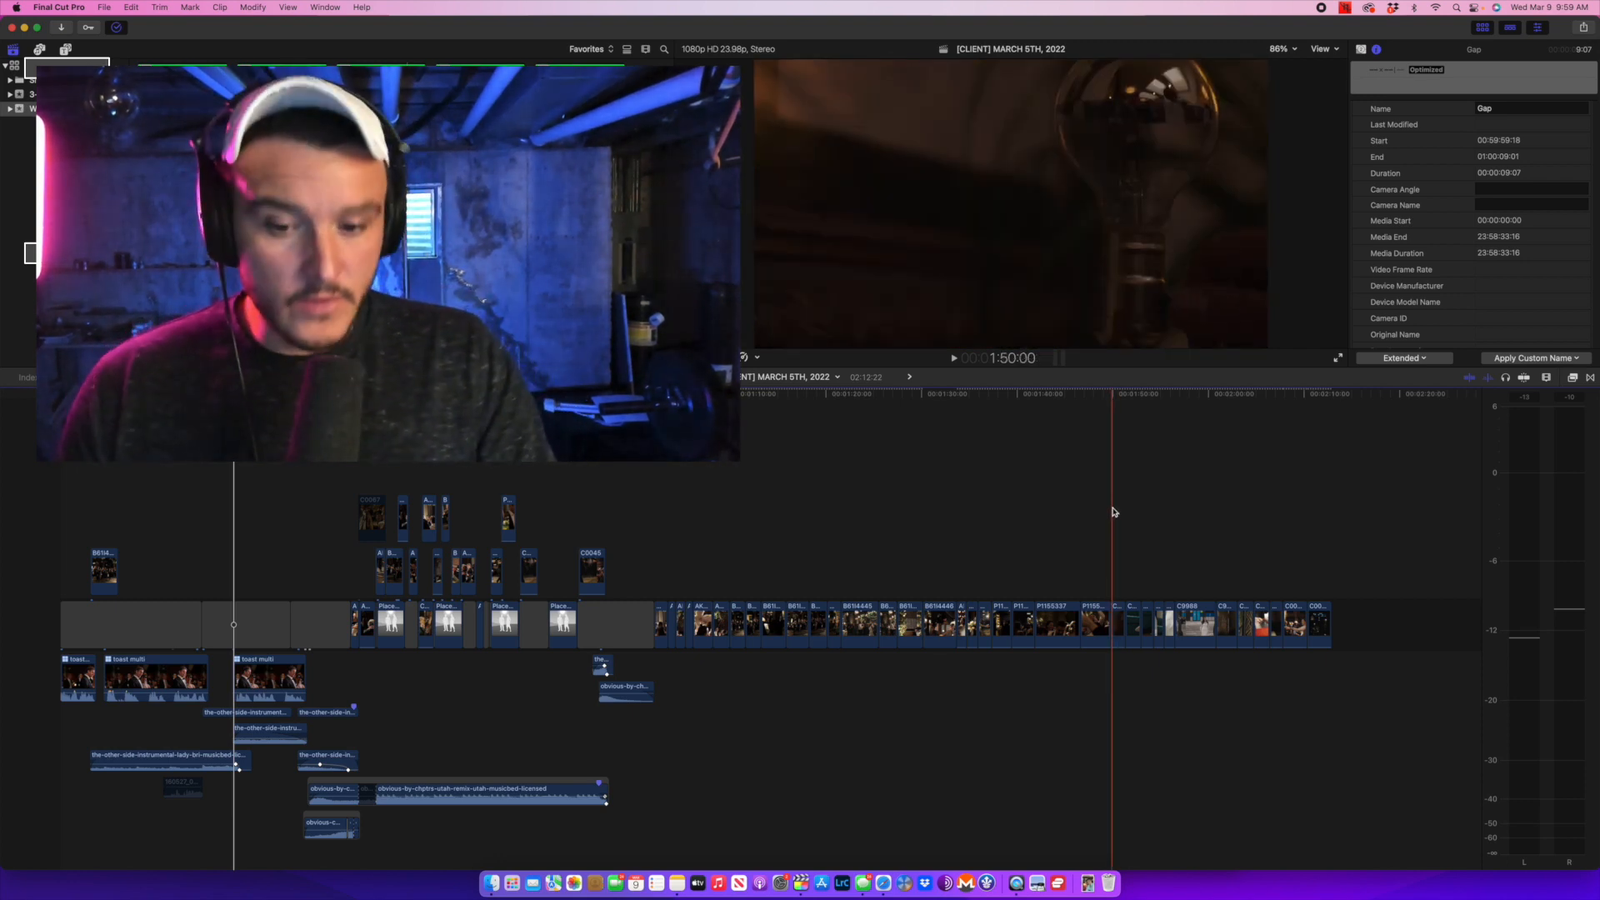
pyautogui.click(1004, 490)
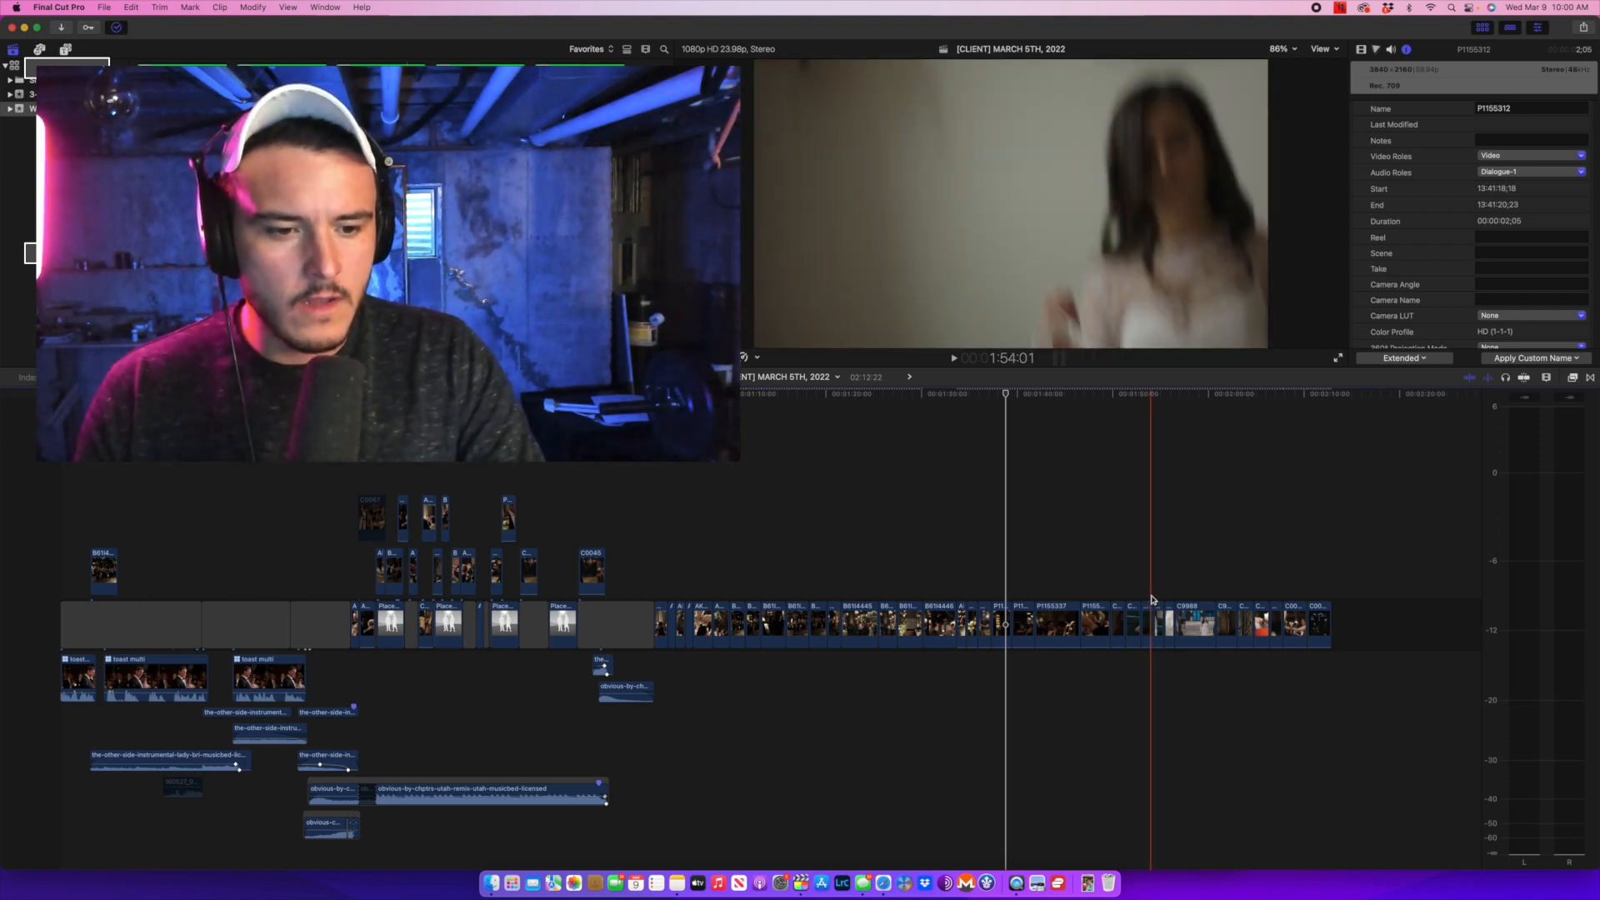
pyautogui.click(1153, 600)
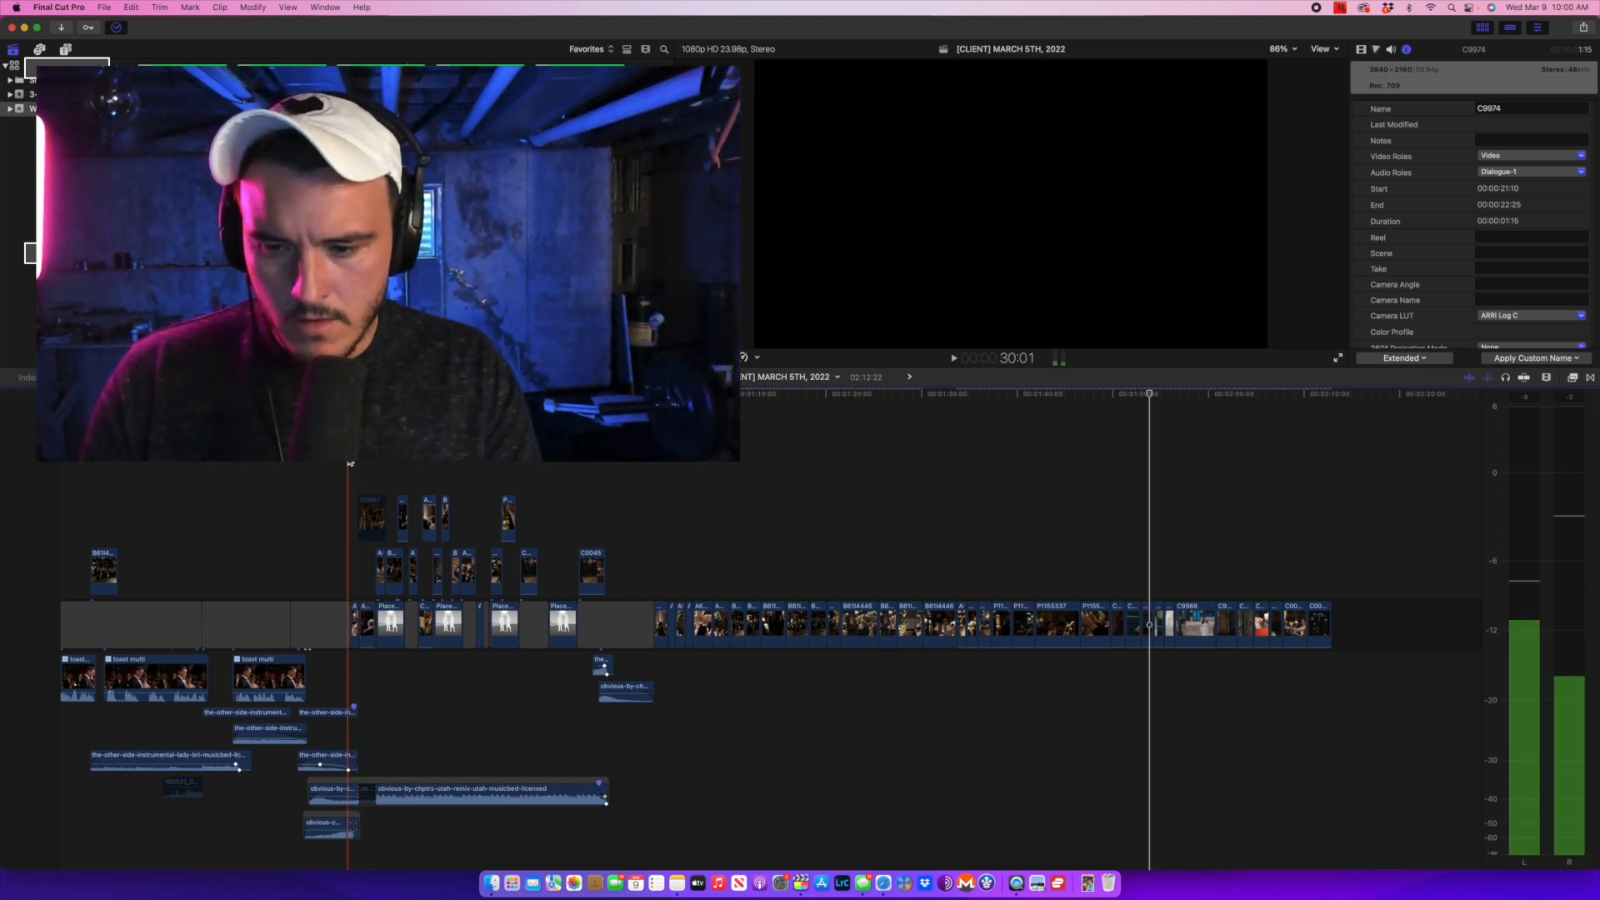
pyautogui.click(350, 464)
pyautogui.press('space')
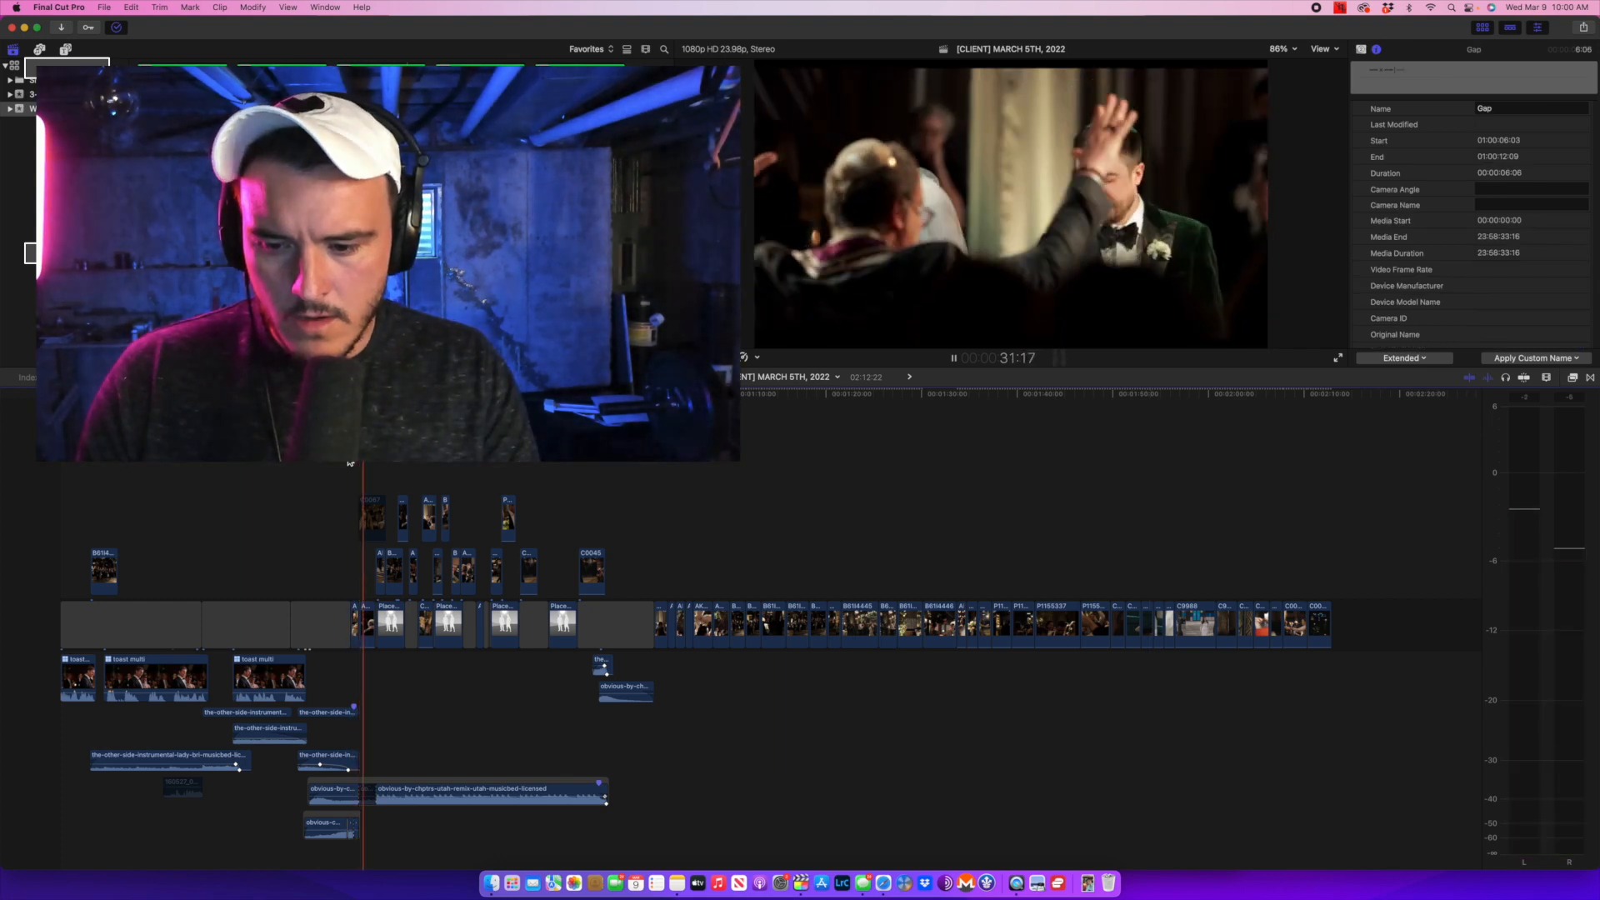
pyautogui.press('space')
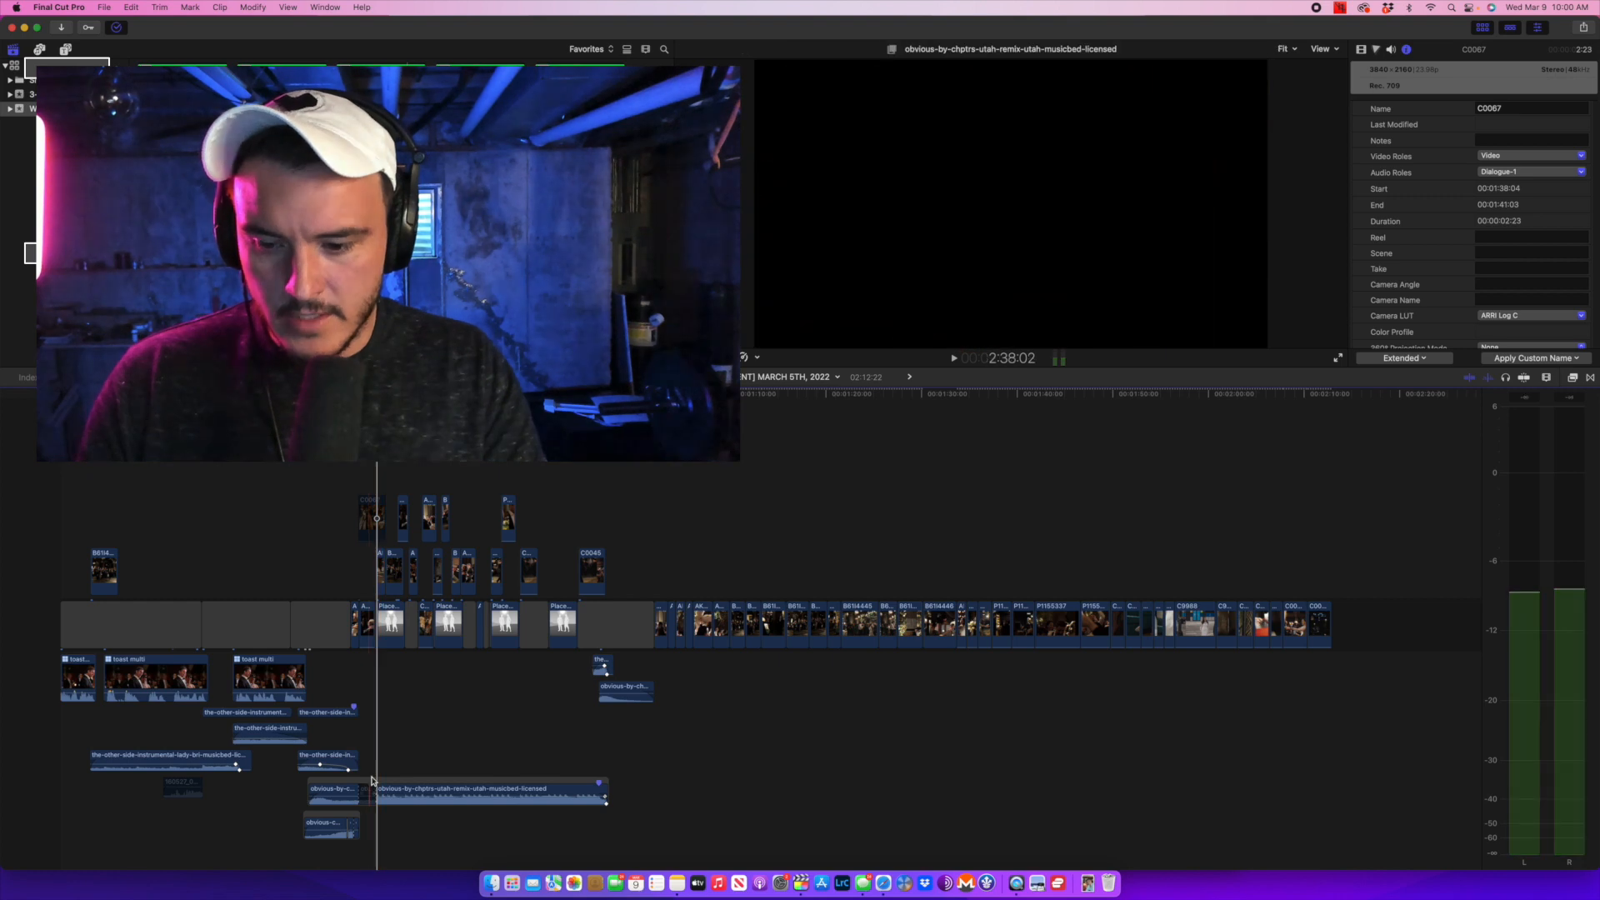
pyautogui.moveTo(374, 795)
pyautogui.mouseDown()
pyautogui.moveTo(401, 795)
pyautogui.moveTo(373, 796)
pyautogui.mouseUp()
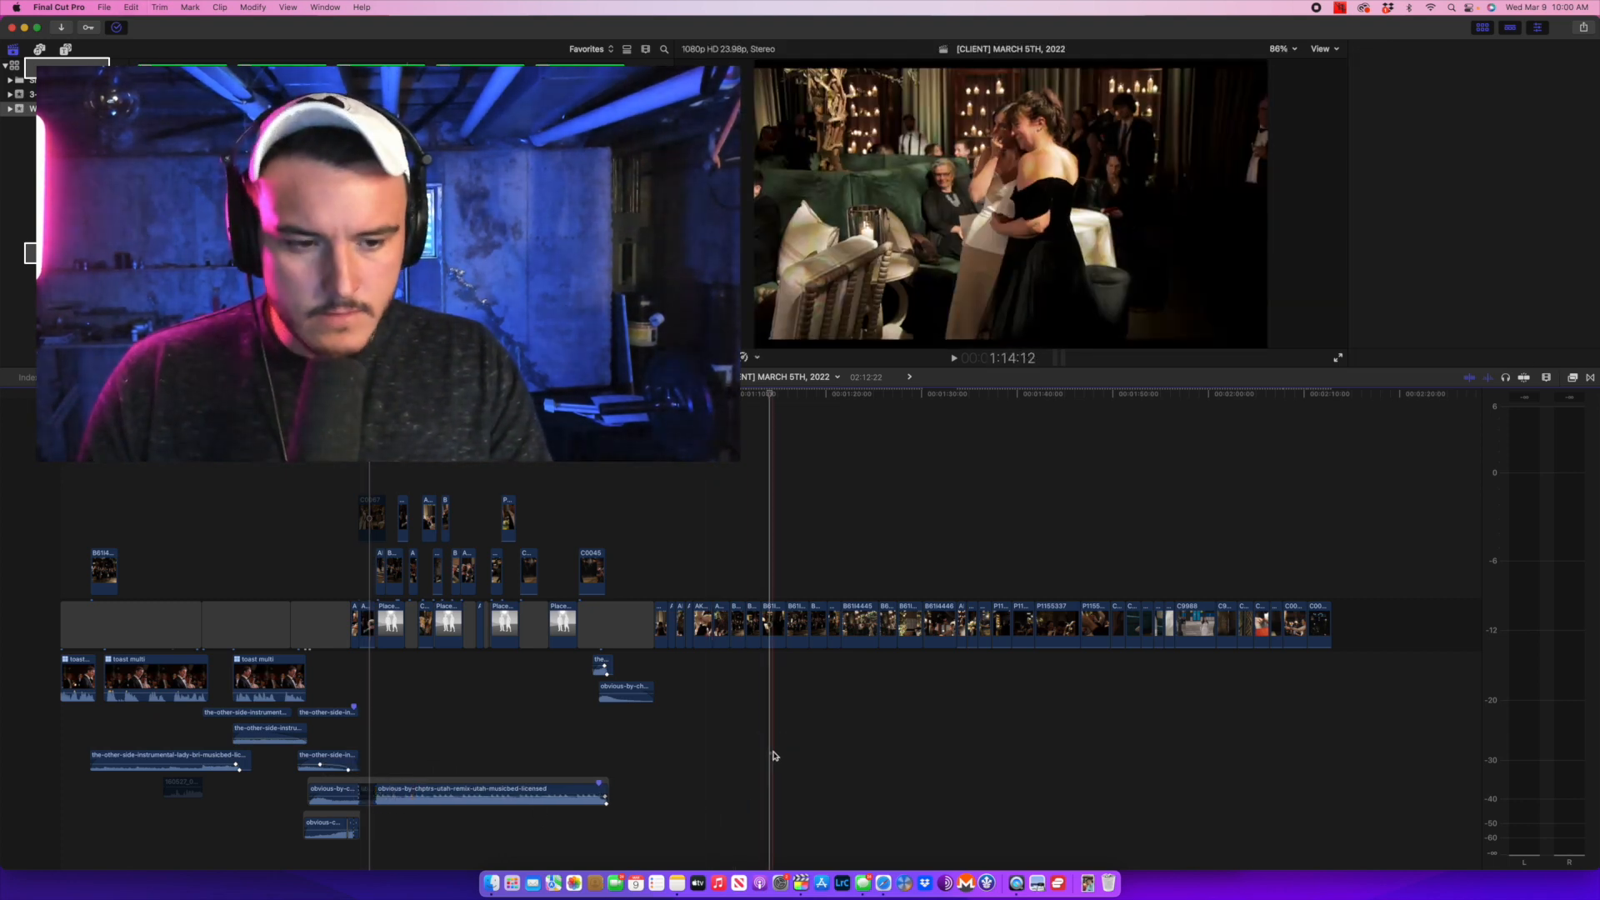
# Open the dadFL keyword collection, show all clips instead of only favorites, and play clip C9981.
pyautogui.click(773, 755)
pyautogui.press('super+4')
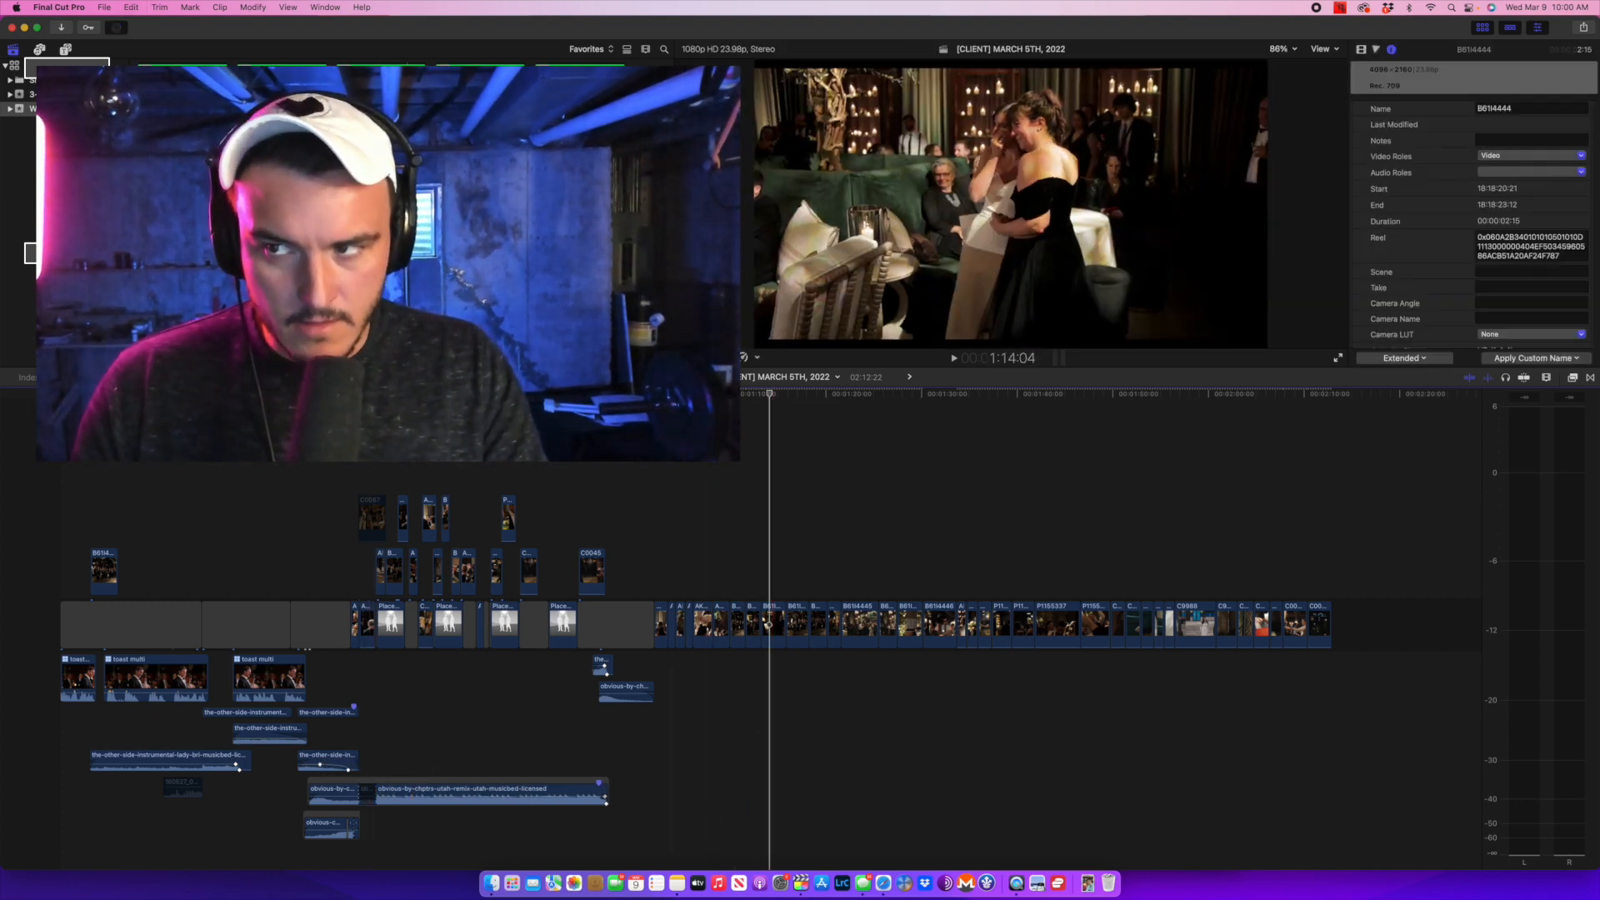
pyautogui.click(50, 209)
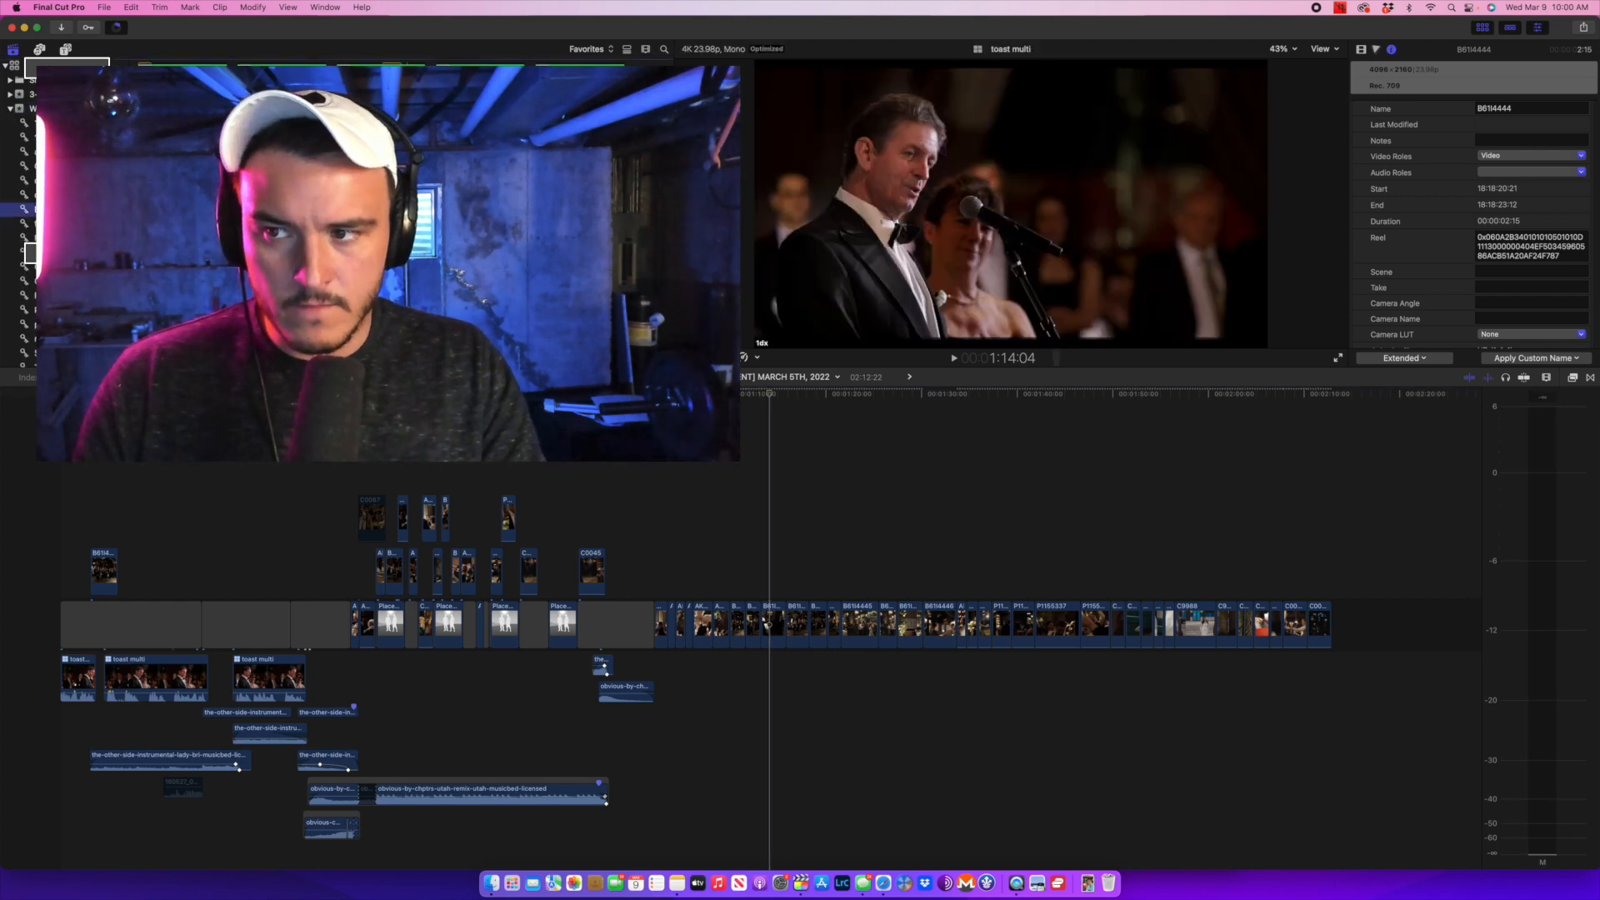
pyautogui.click(50, 195)
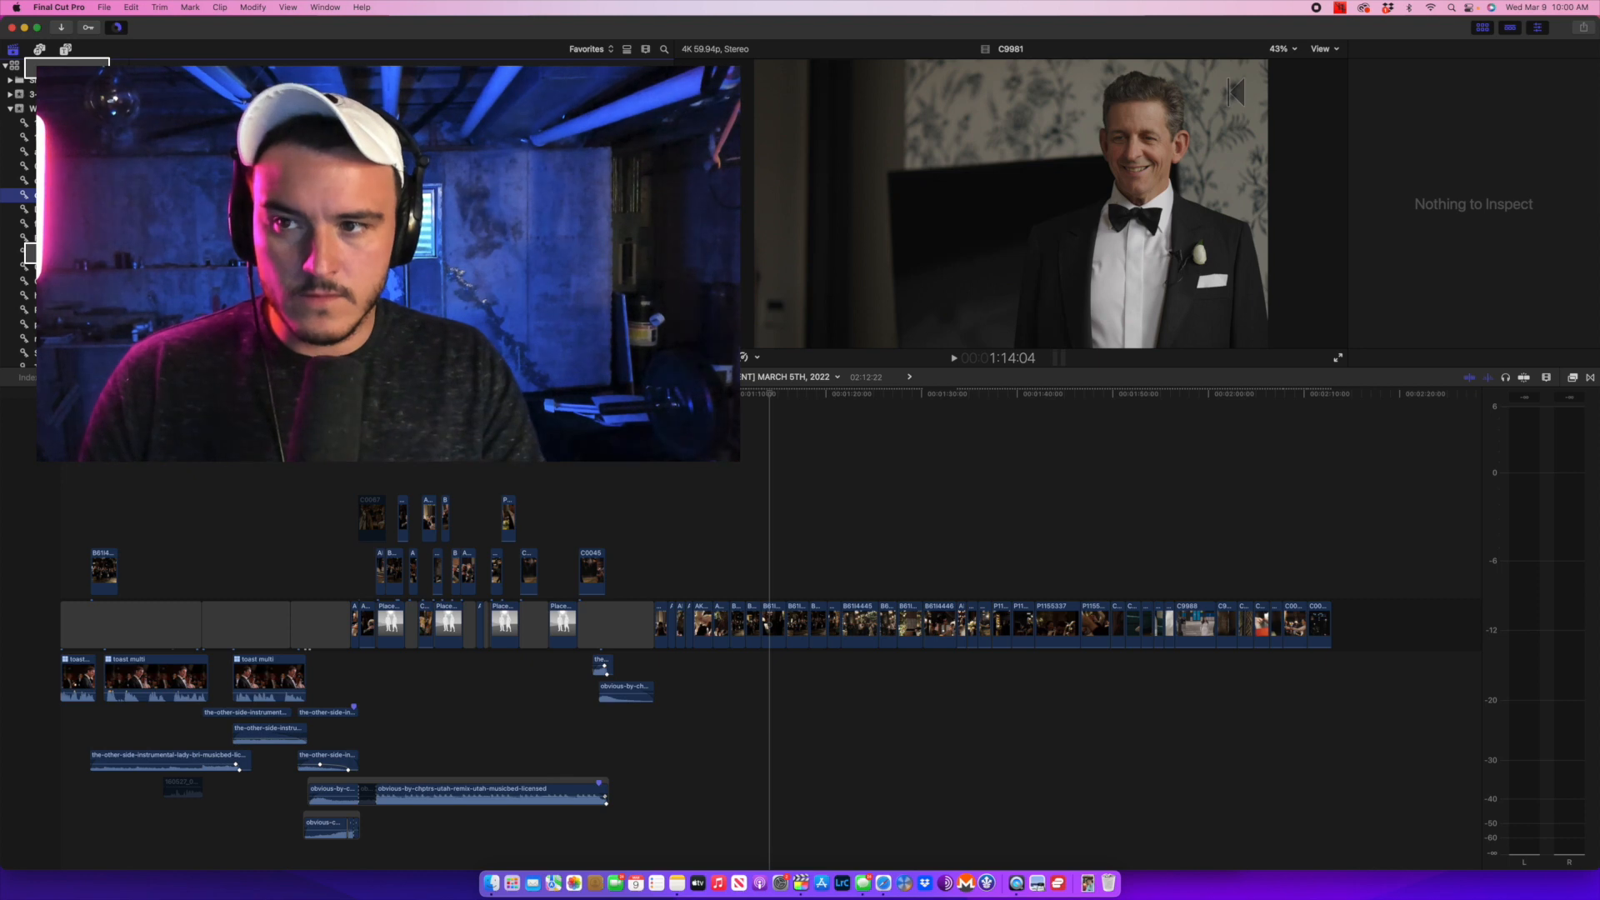
pyautogui.click(417, 209)
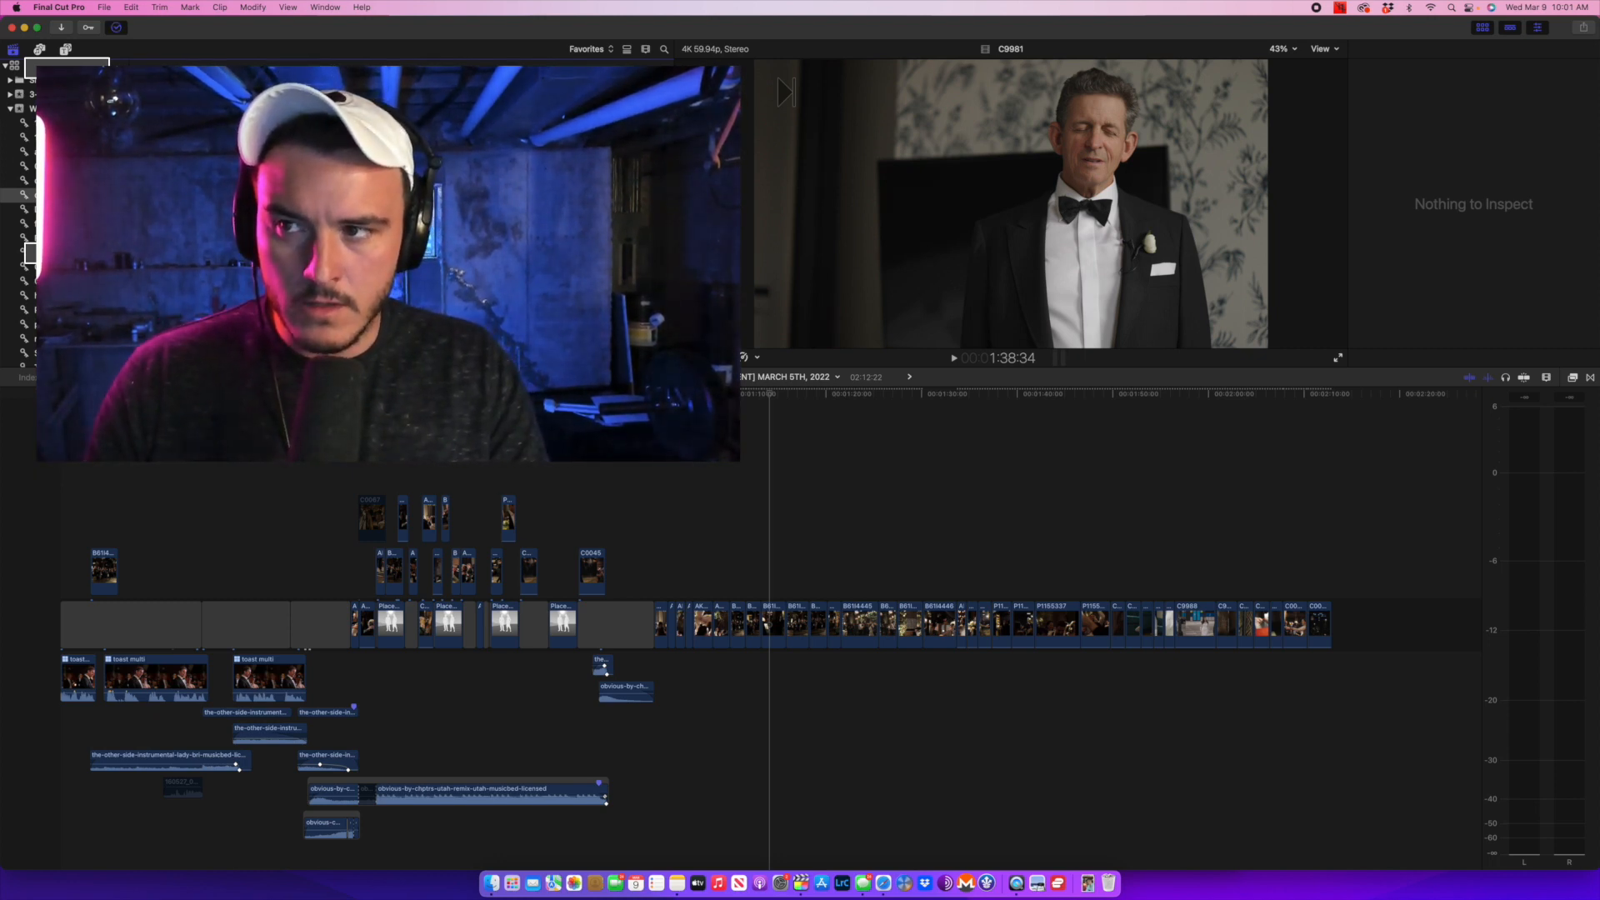
pyautogui.click(57, 109)
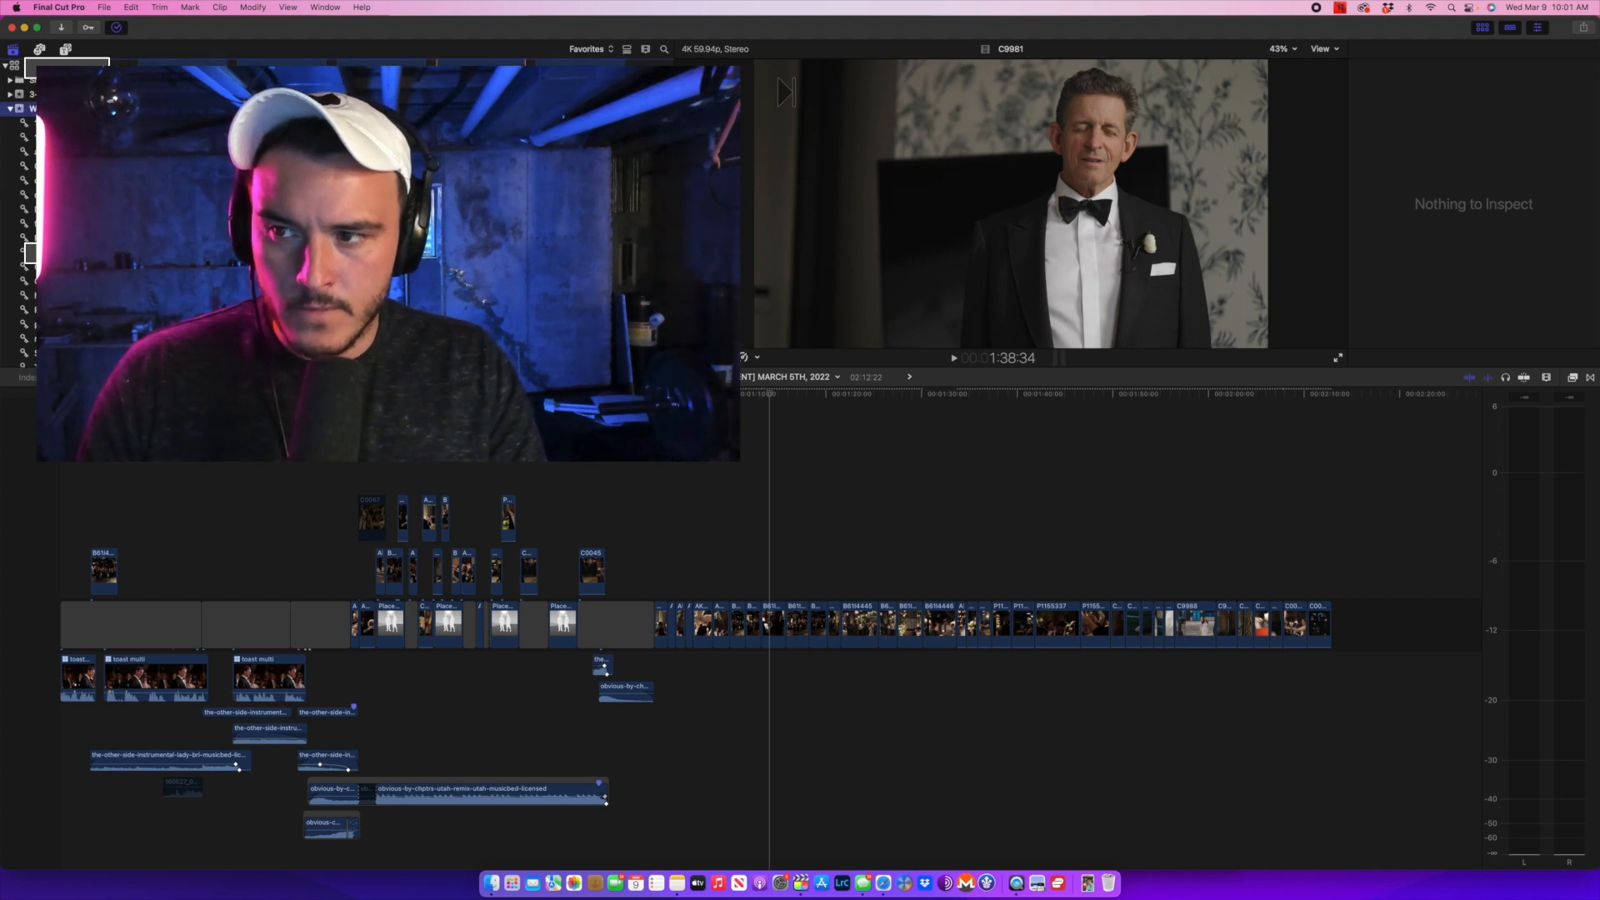
pyautogui.click(584, 49)
pyautogui.click(600, 12)
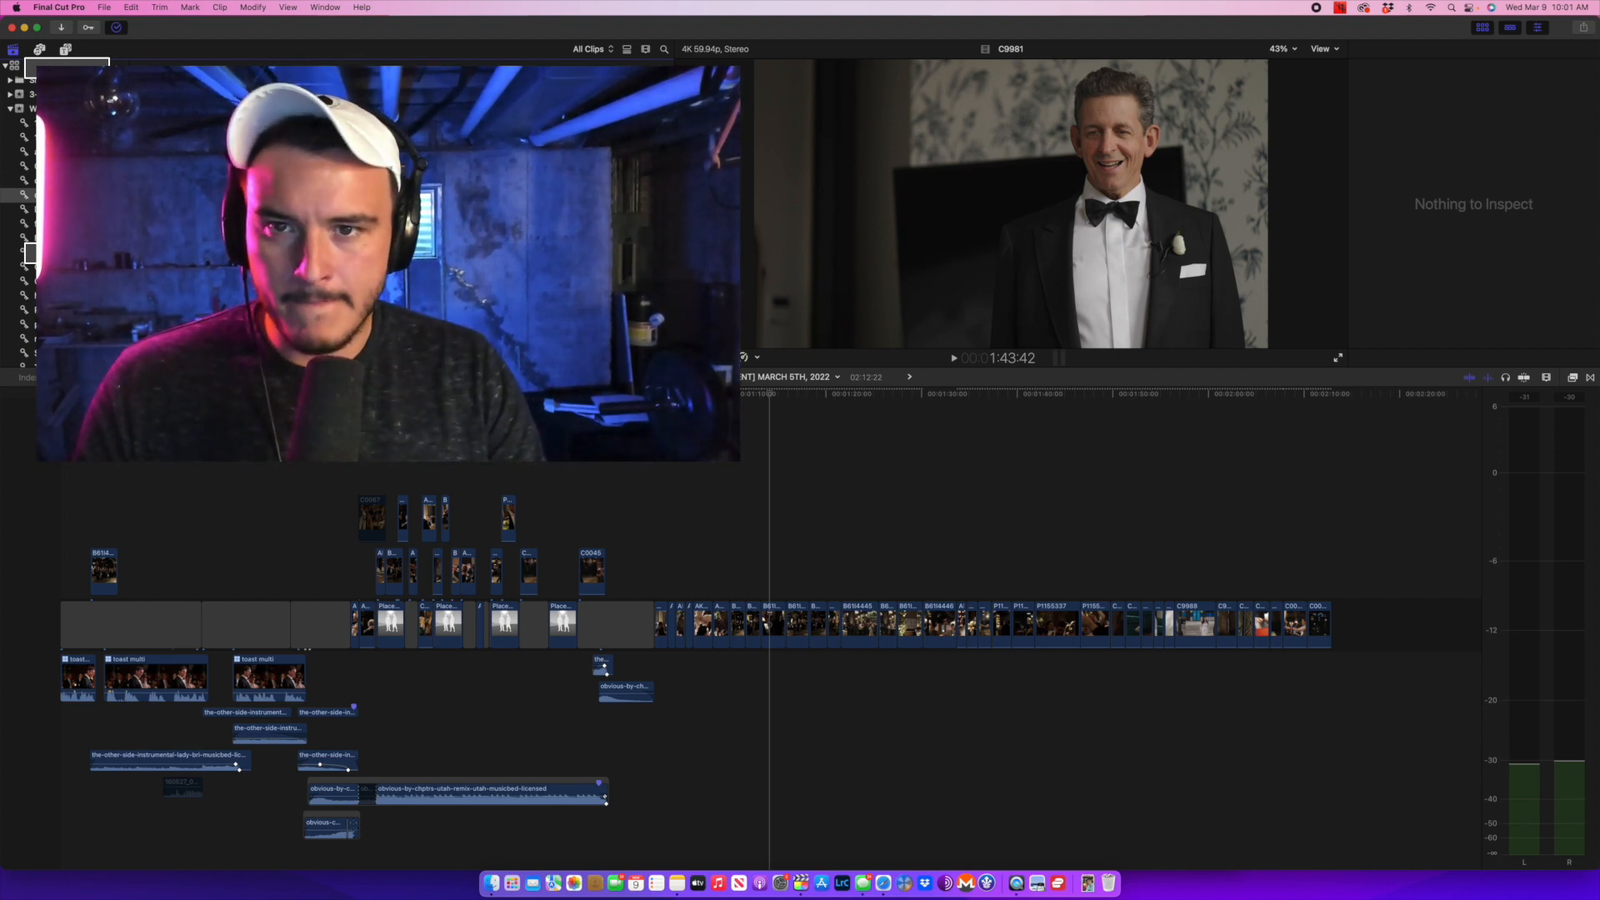
pyautogui.press('space')
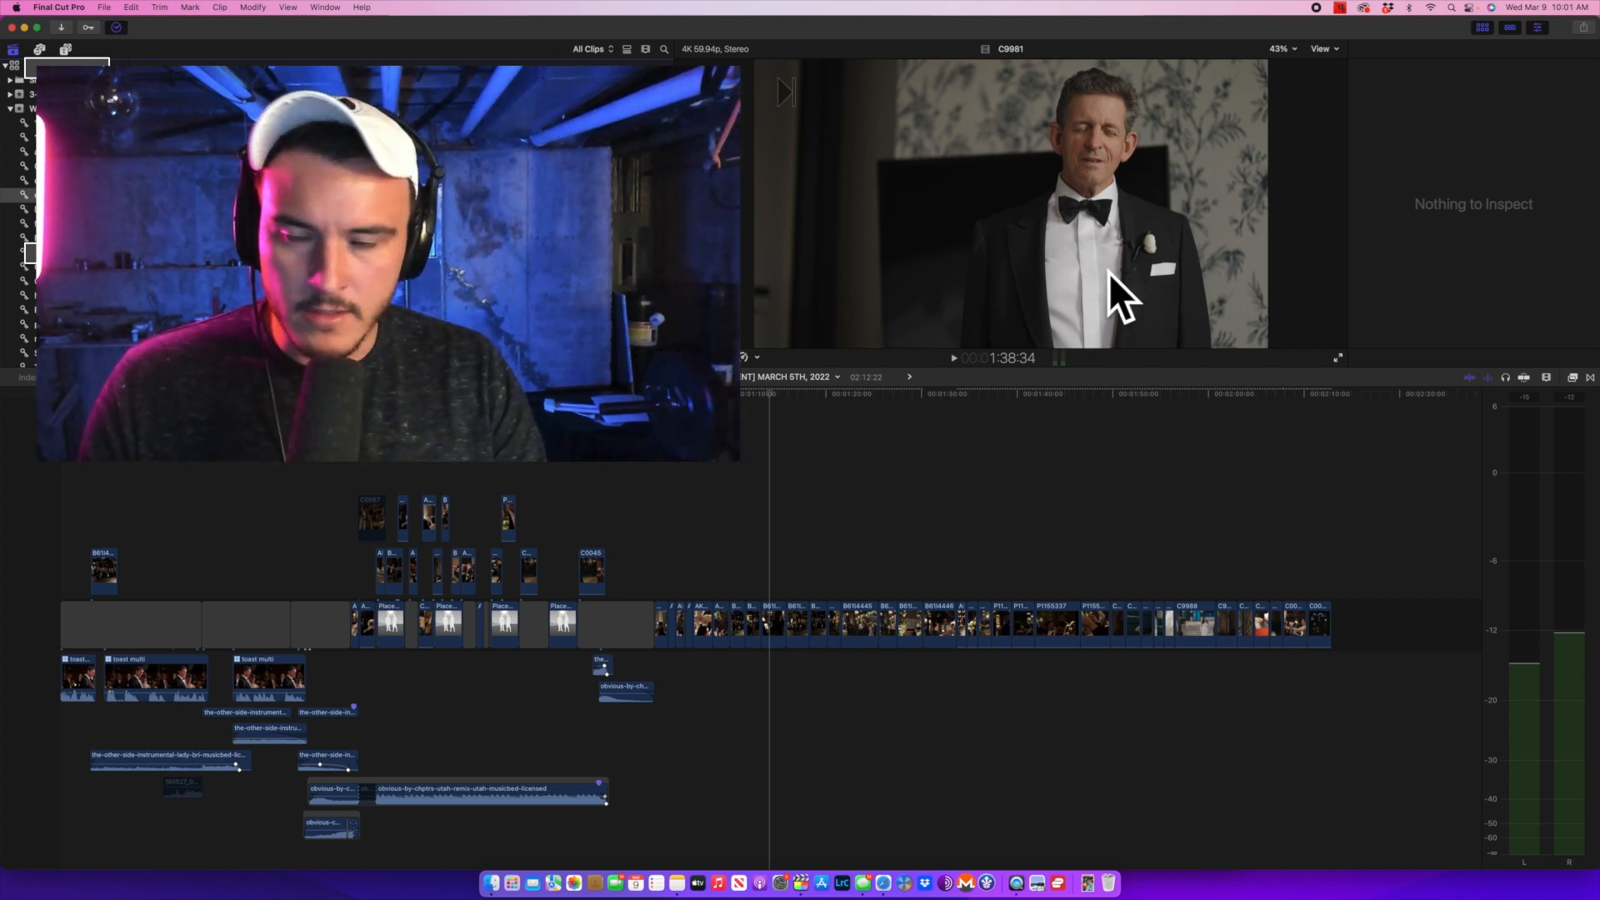
# Add the 001_220305 audio recording from the DR10 collection to the dadFL keyword collection, and open dadFL.
pyautogui.click(55, 209)
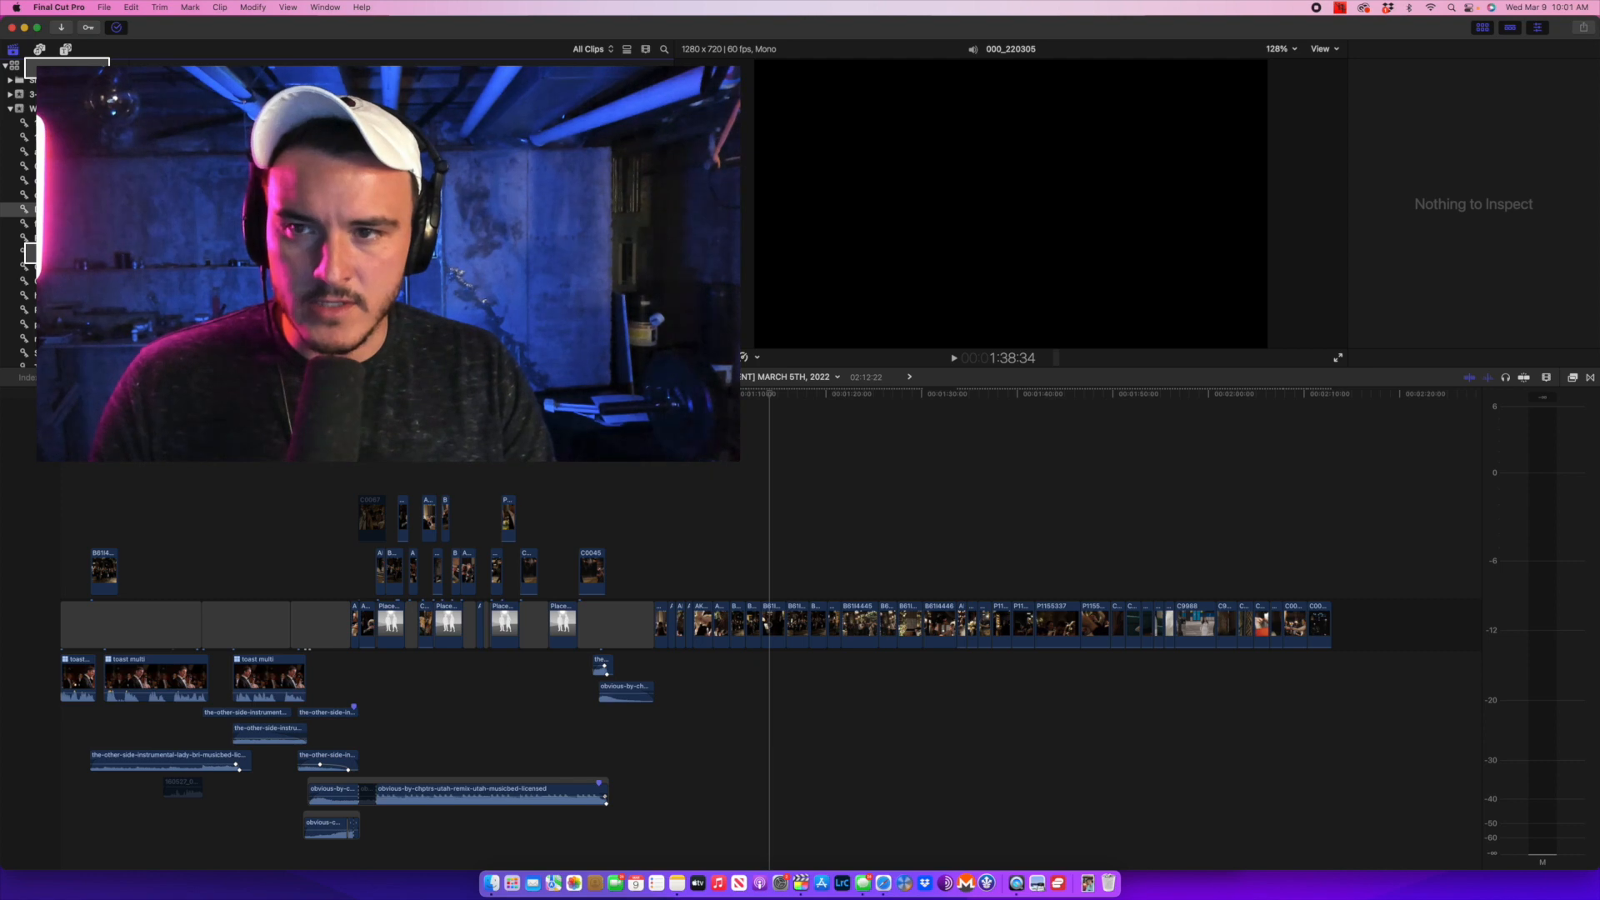
pyautogui.click(768, 623)
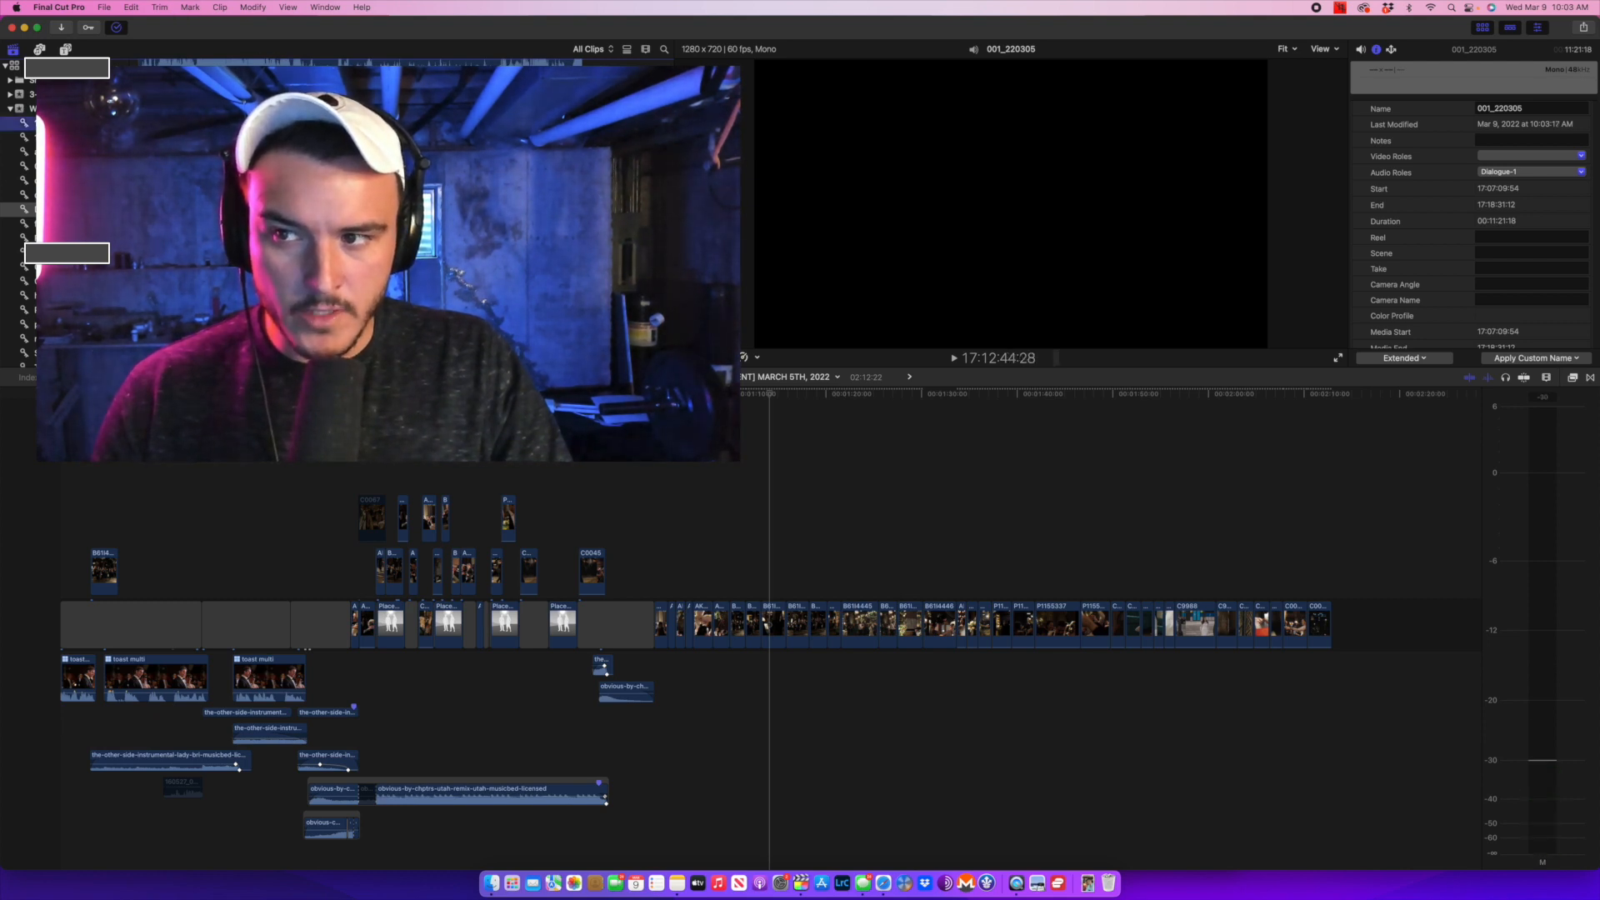
pyautogui.moveTo(52, 166); pyautogui.dragTo(46, 195)
pyautogui.click(47, 195)
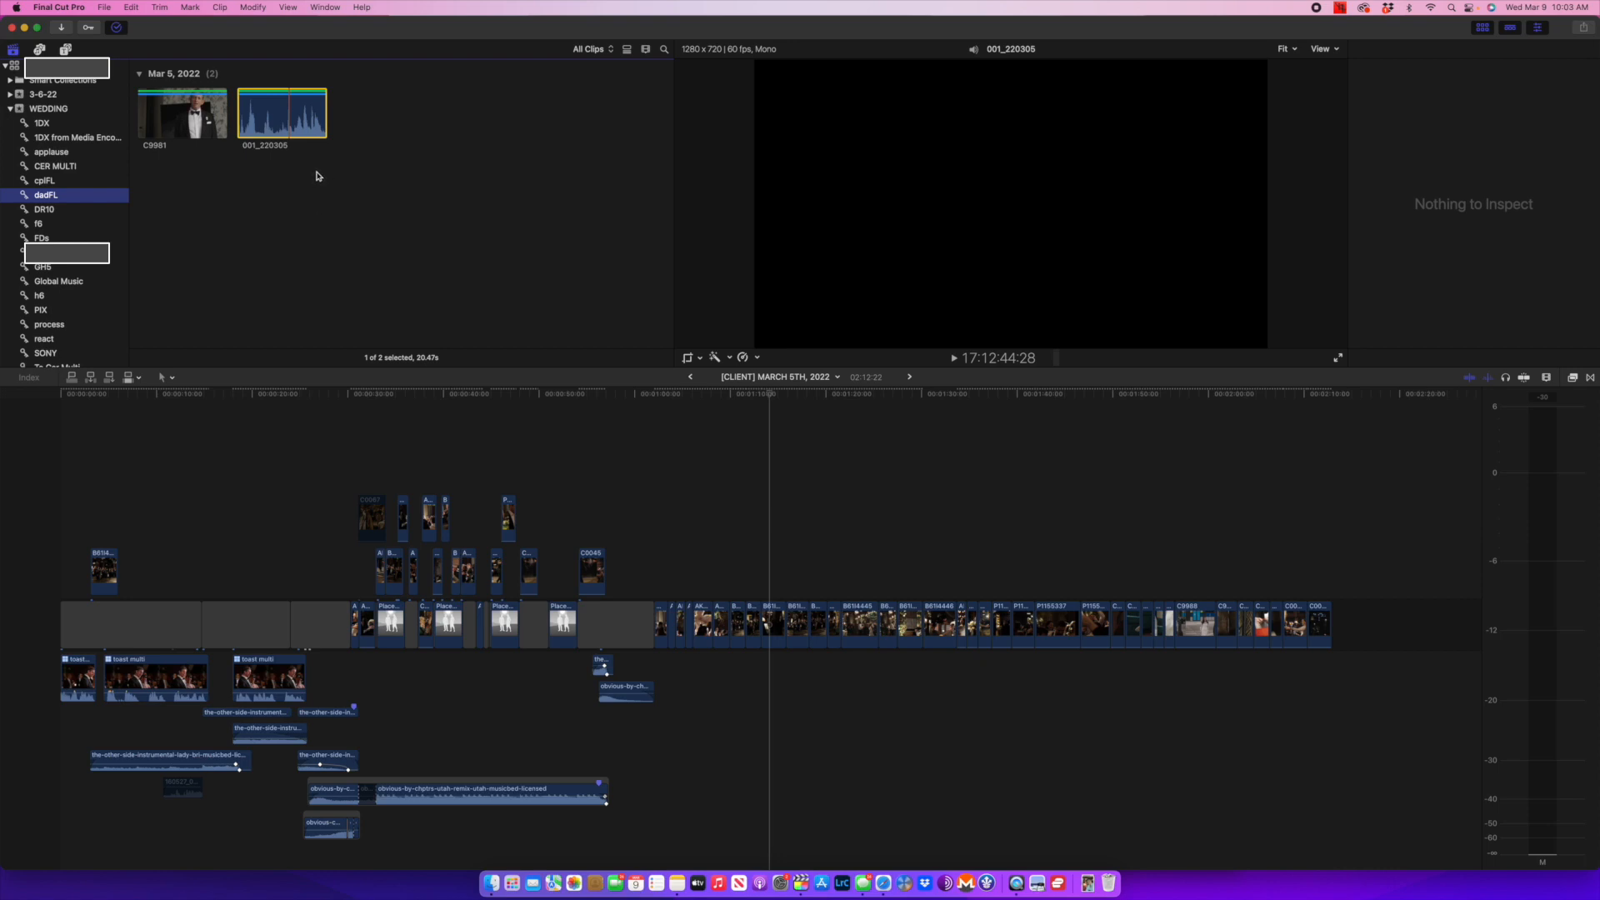
# Select C9981 and 001_220305 for a new multicam clip and name it dad FL multi.
pyautogui.moveTo(317, 180); pyautogui.dragTo(142, 67)
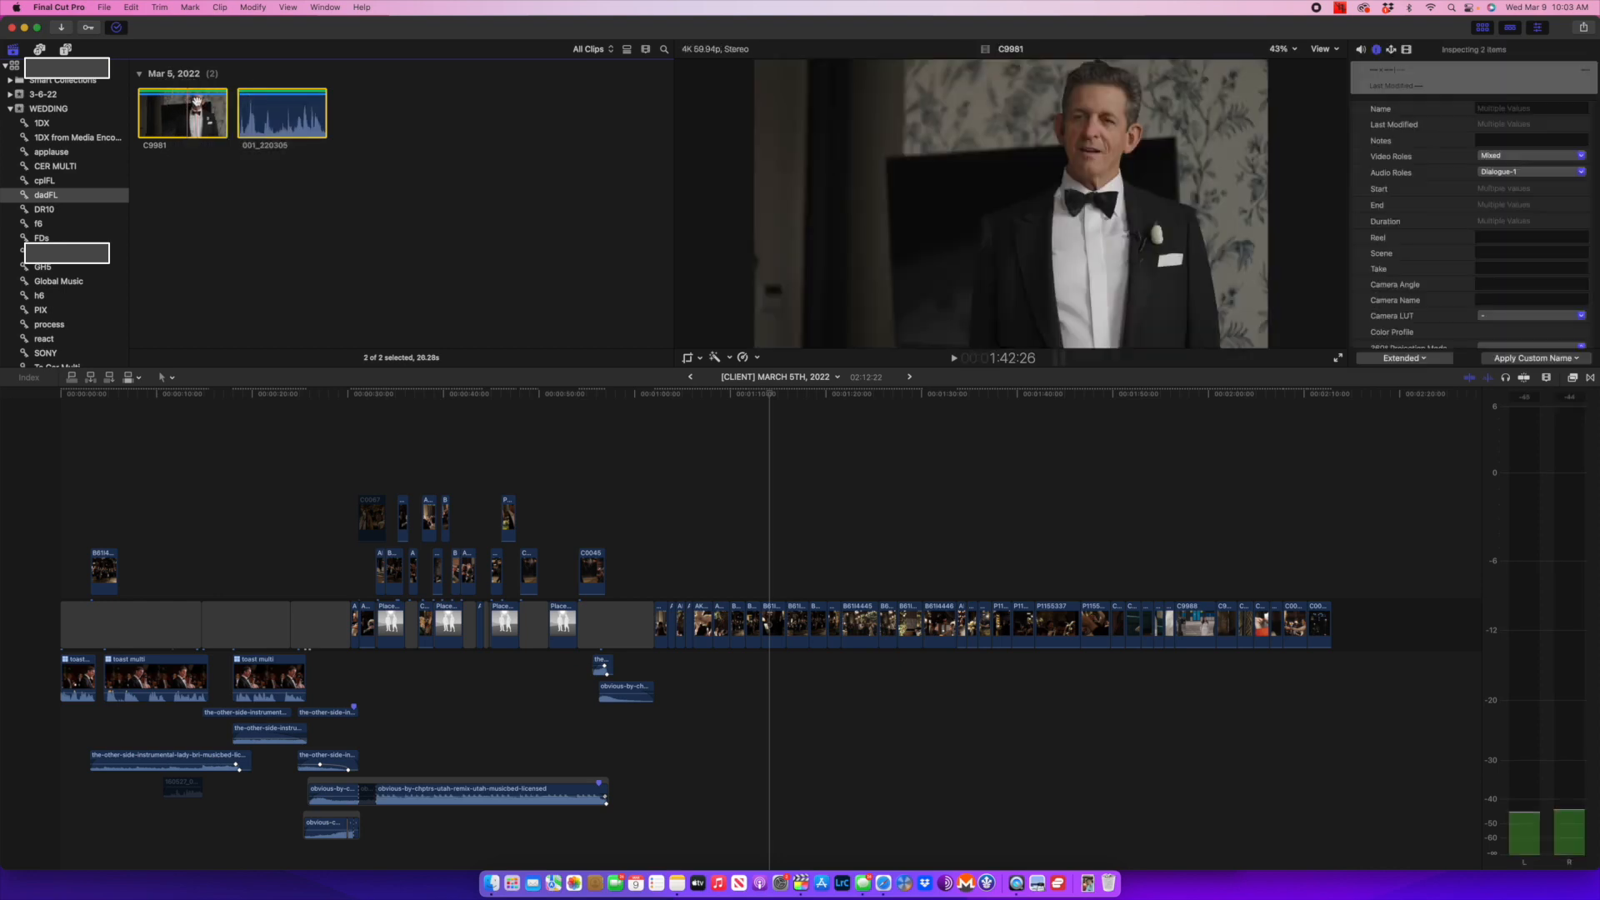
pyautogui.click(396, 253)
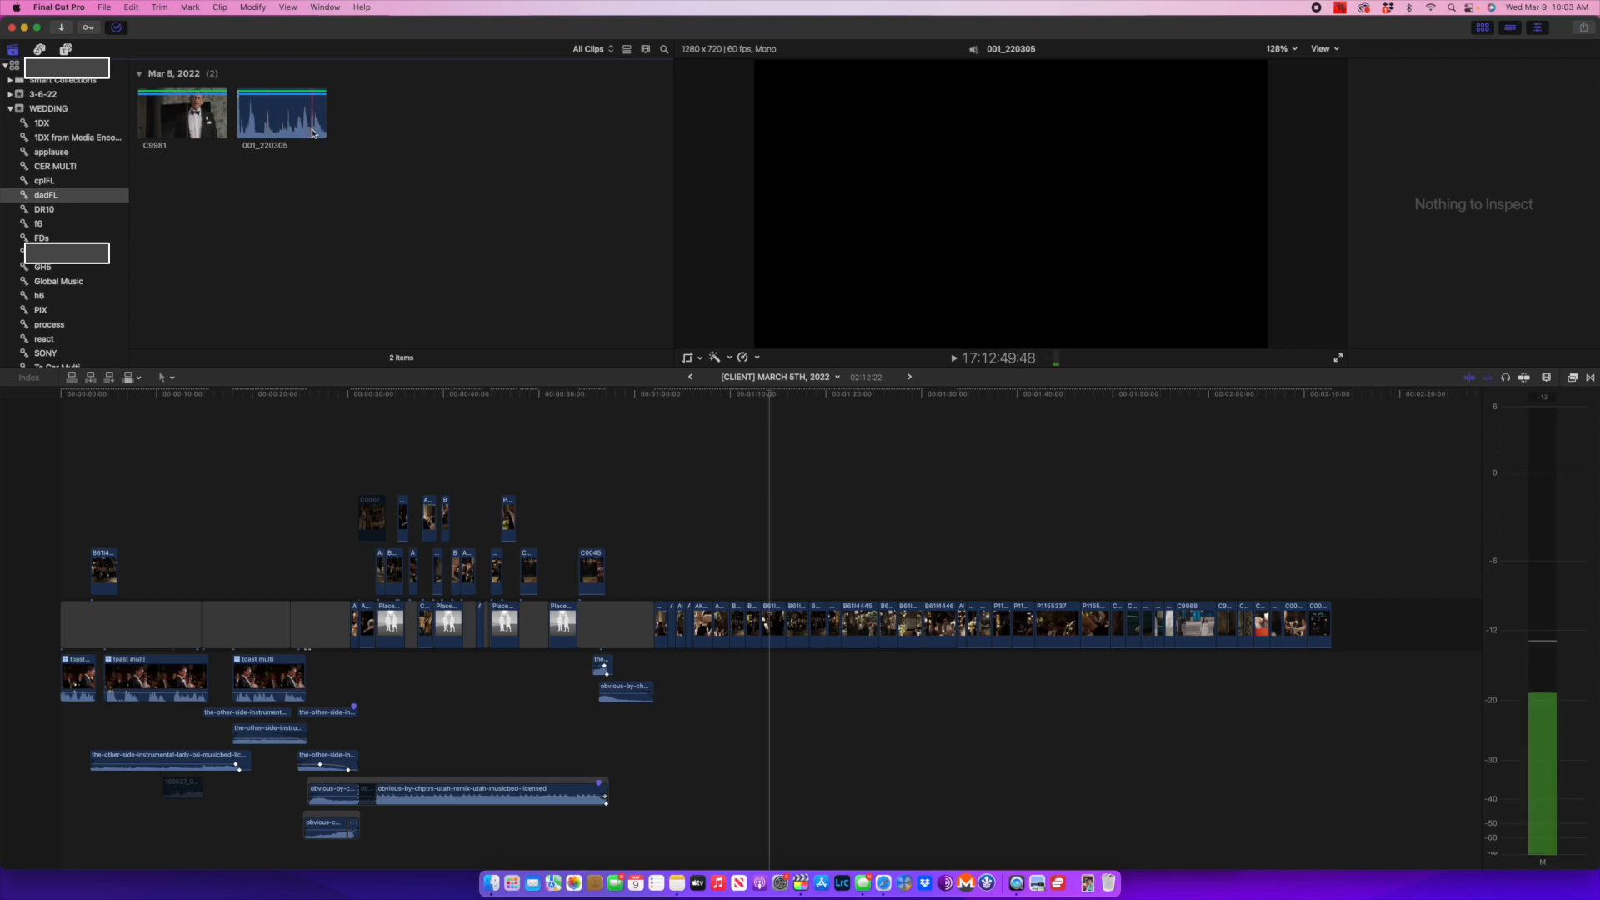
pyautogui.moveTo(377, 183); pyautogui.dragTo(140, 84)
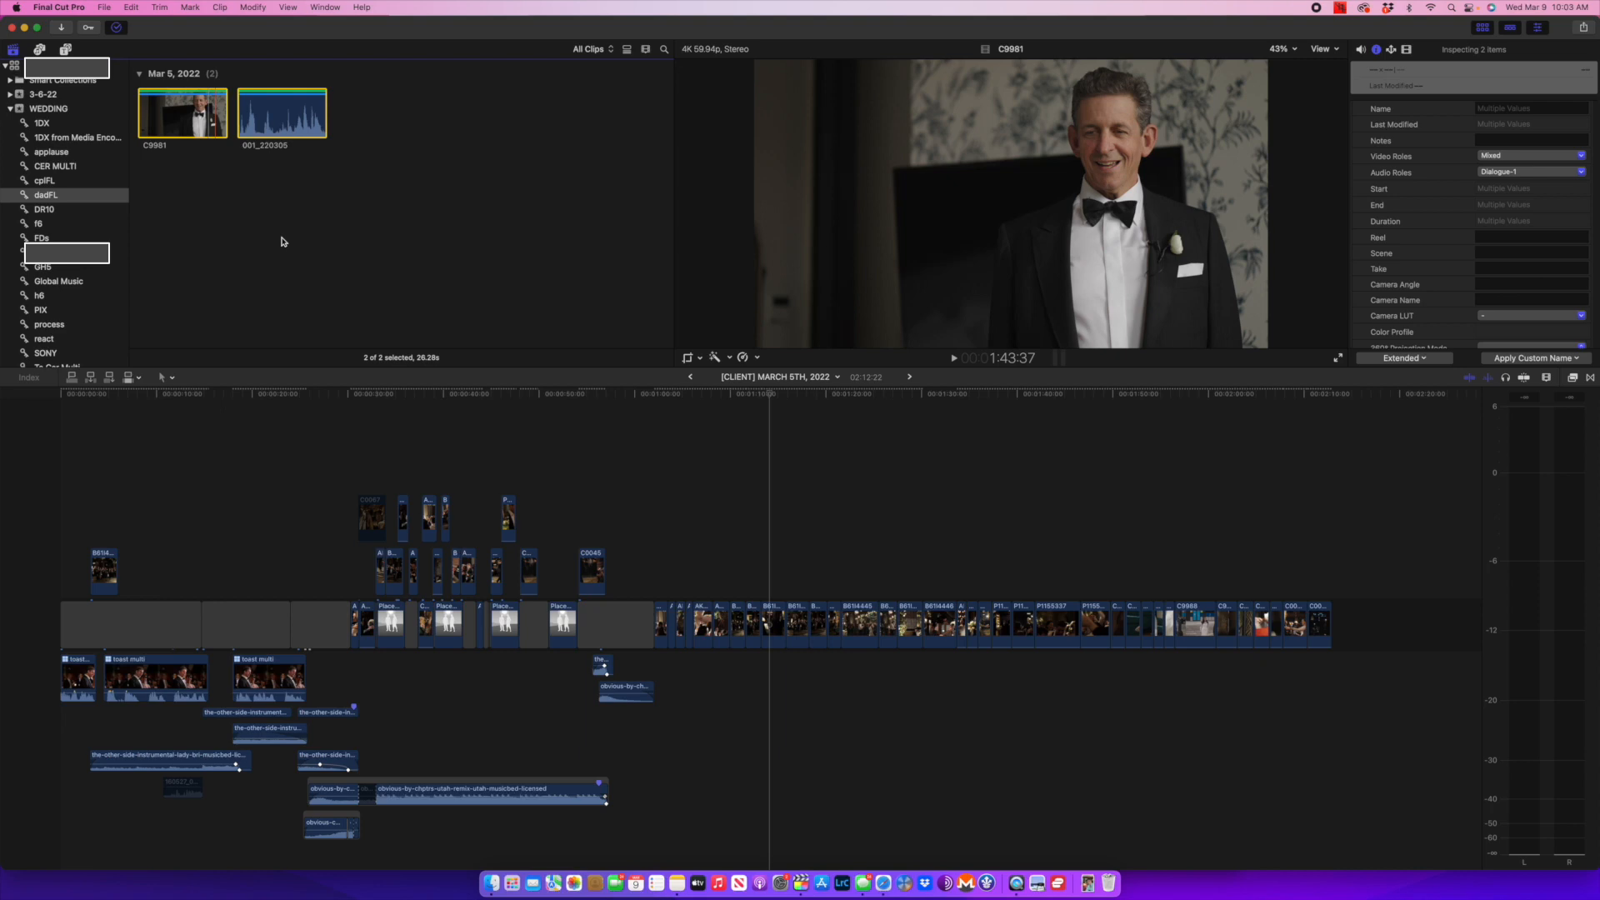
pyautogui.click(284, 242)
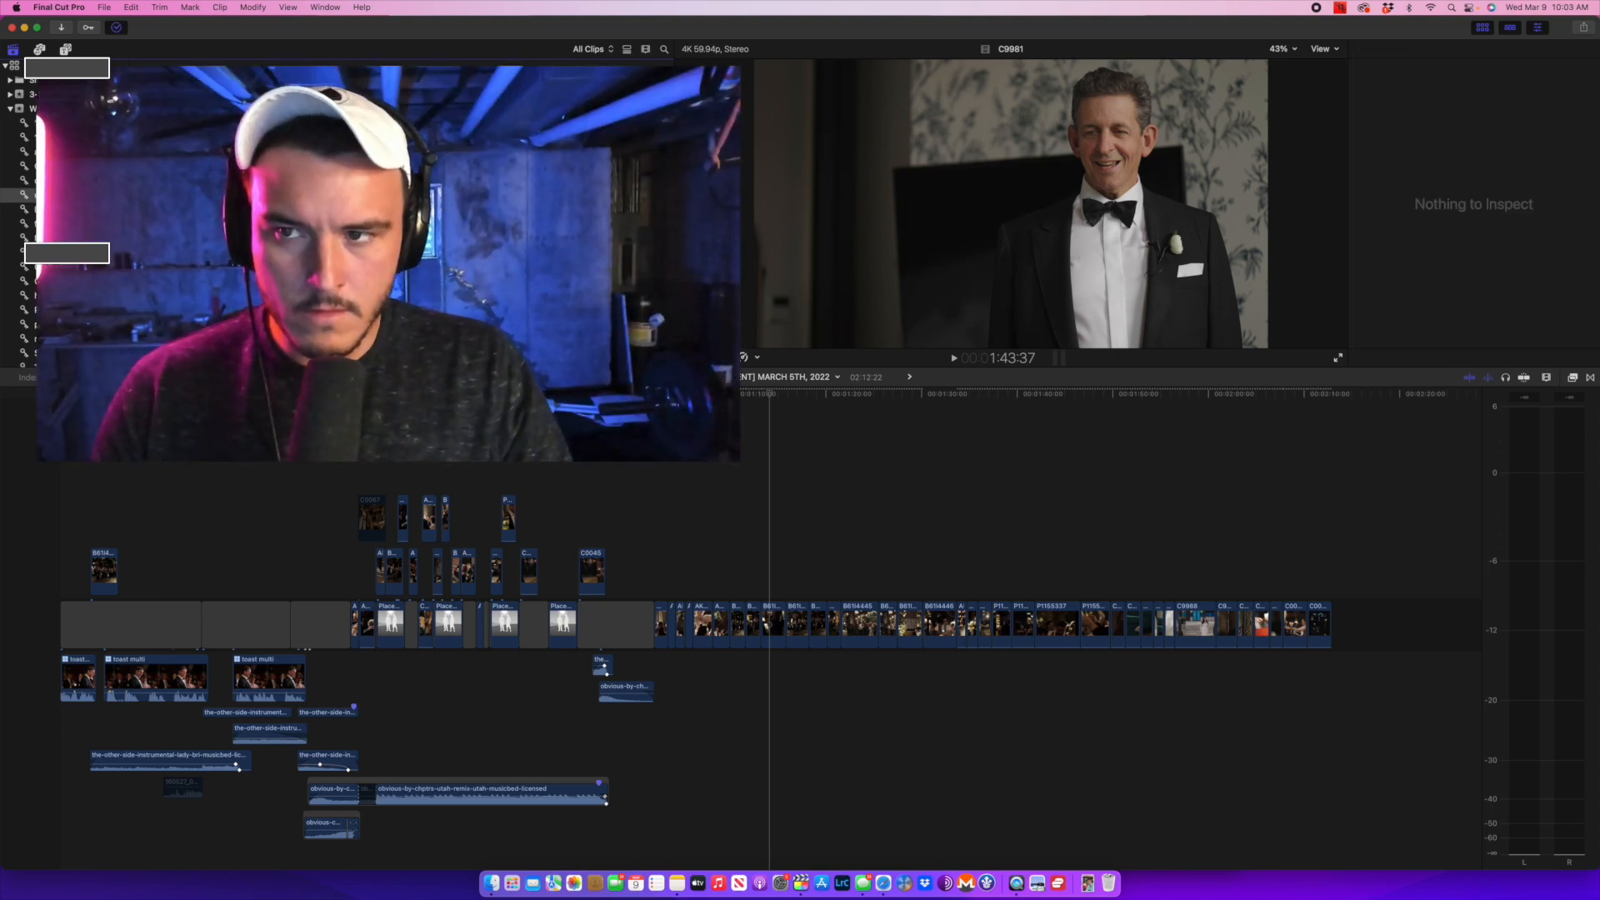
pyautogui.click(317, 217)
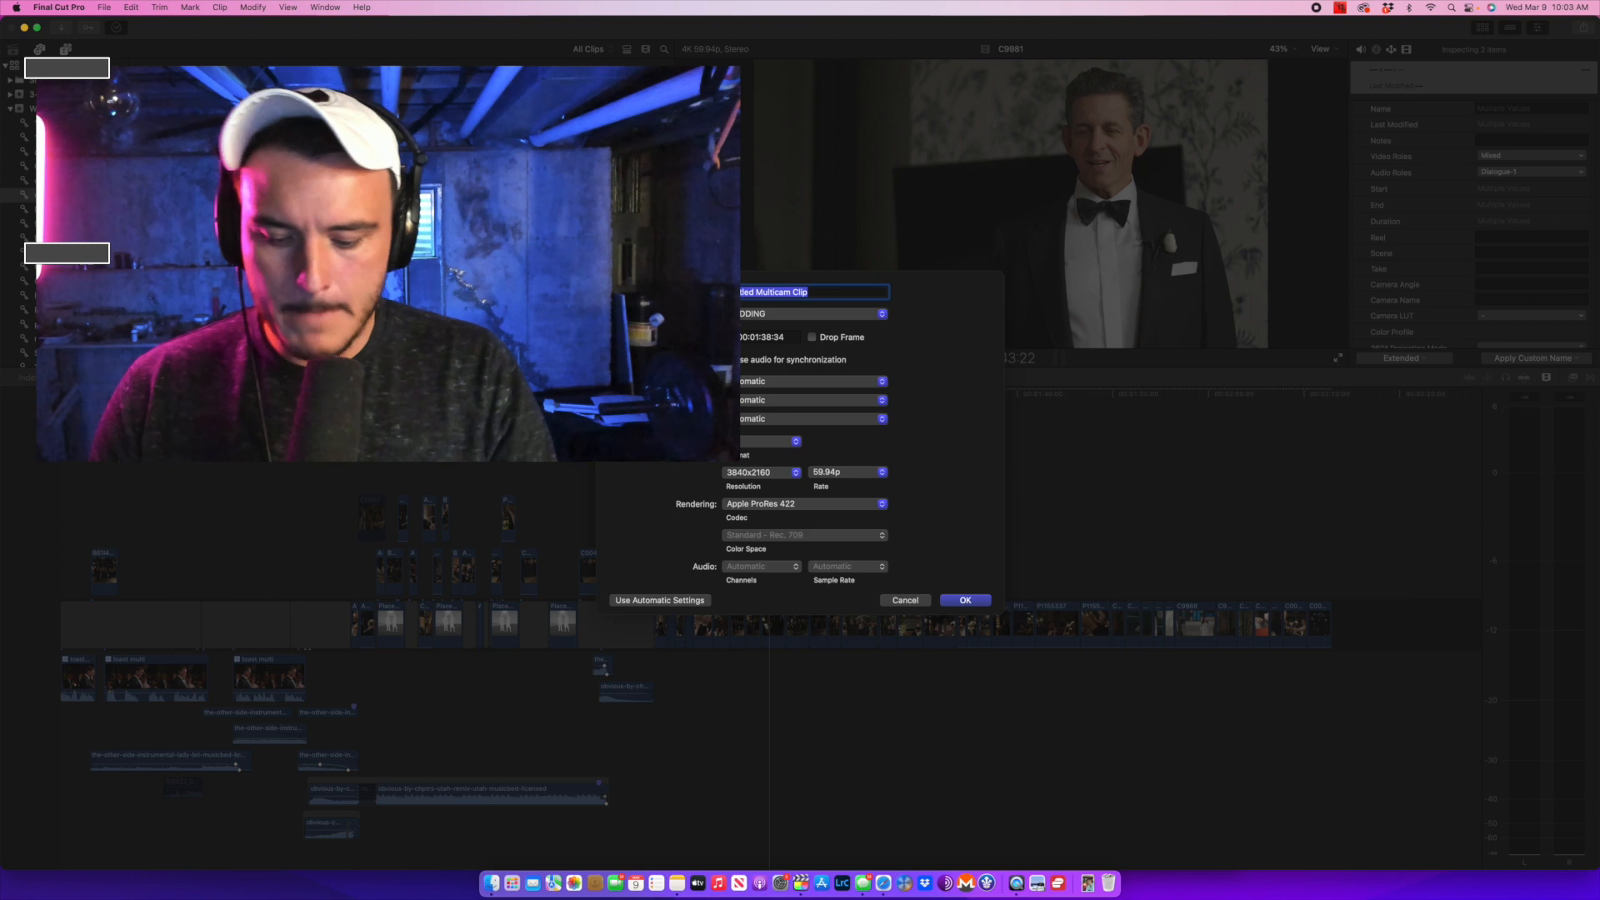
pyautogui.press('BackSpace')
pyautogui.write('FL multi')
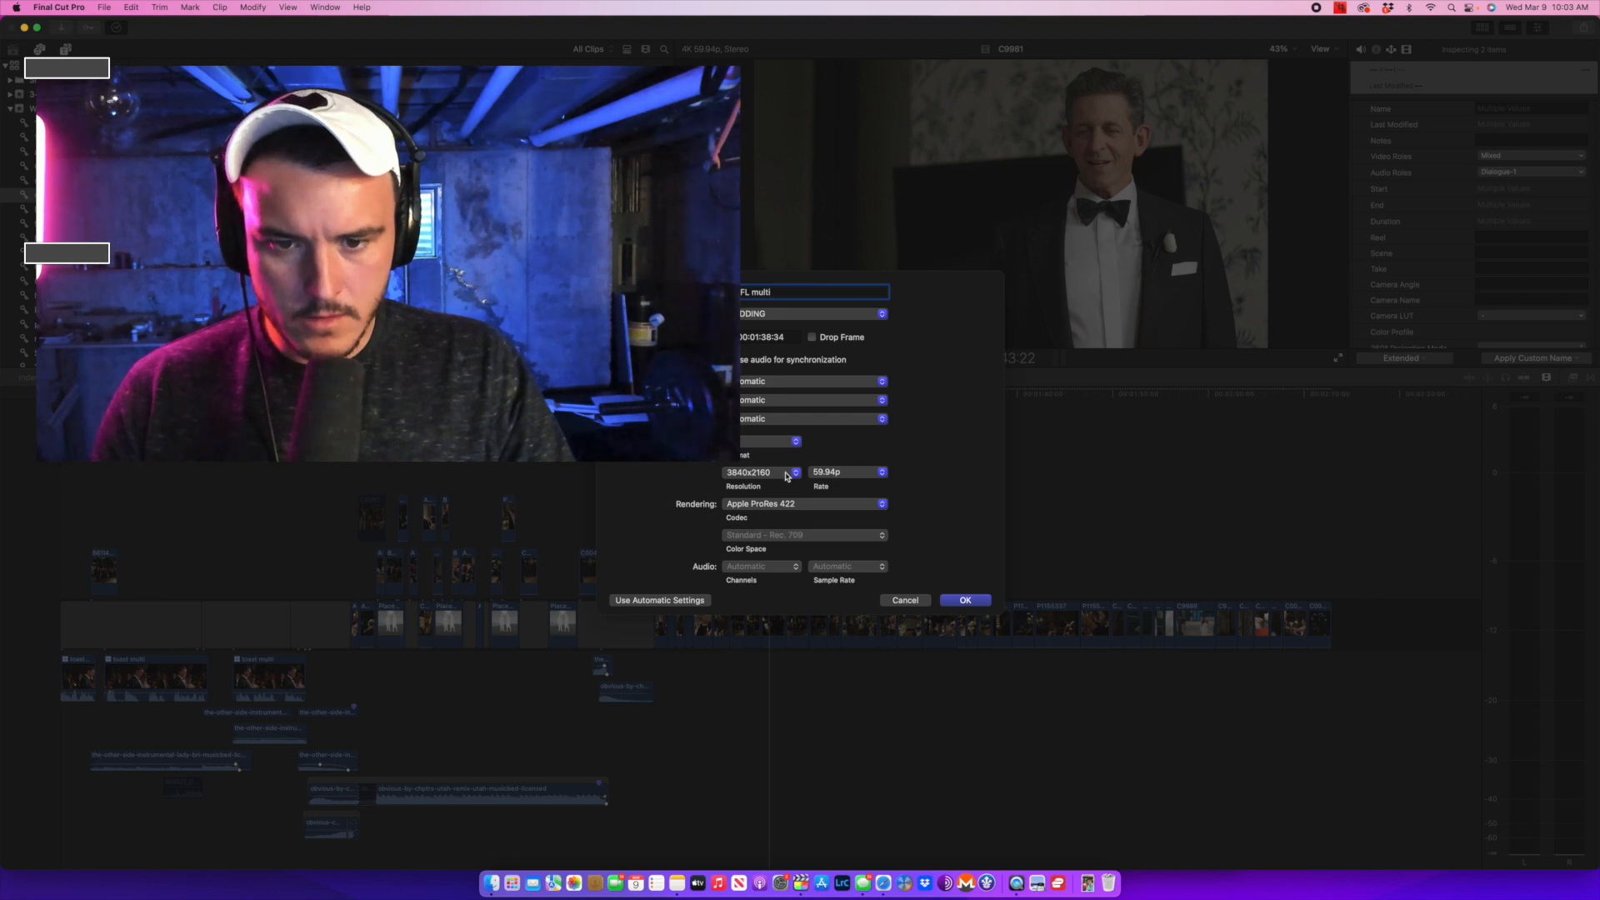
# Set the multicam clip's frame rate to 23.98p and its starting timecode to 00:00:00:00, and create it.
pyautogui.click(839, 477)
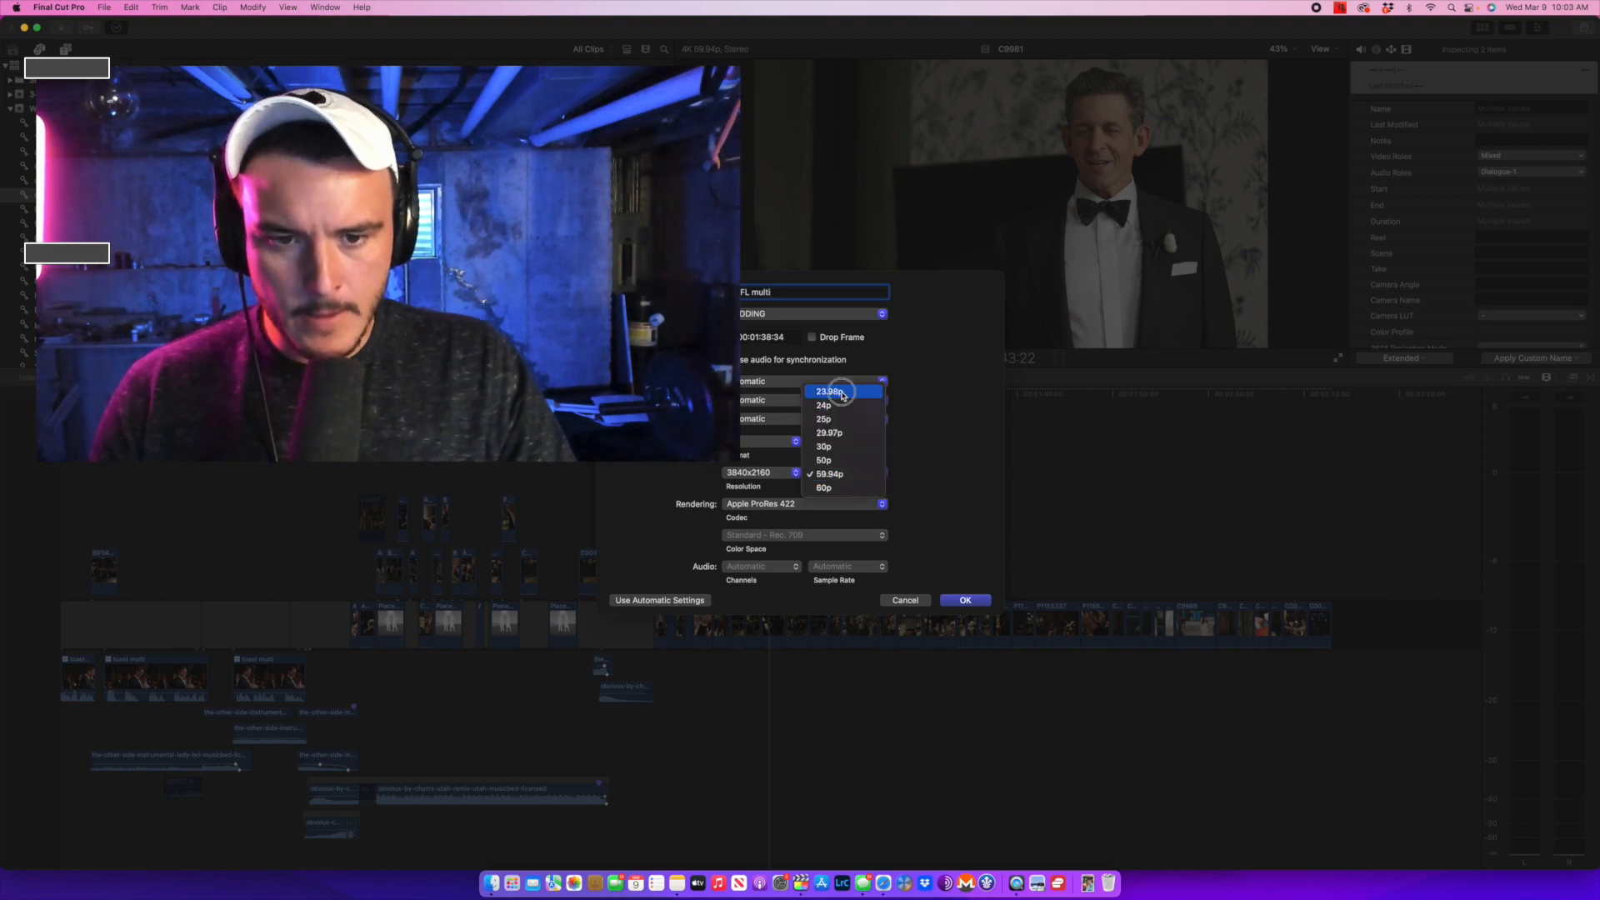
pyautogui.click(863, 433)
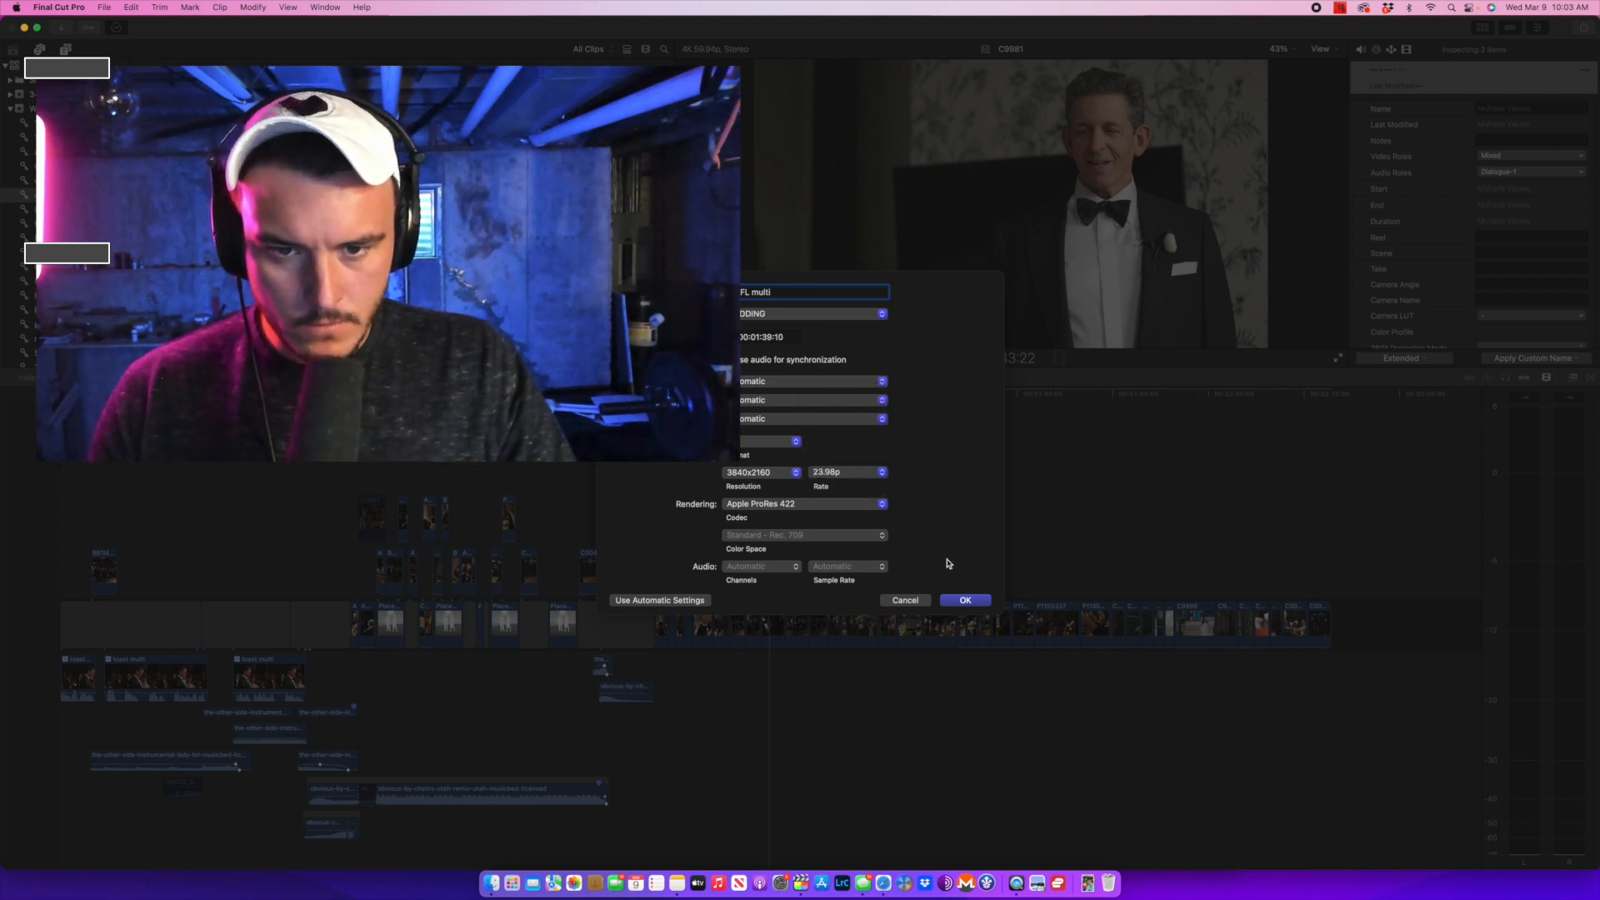
pyautogui.press('Tab')
pyautogui.write('0')
pyautogui.press('Tab')
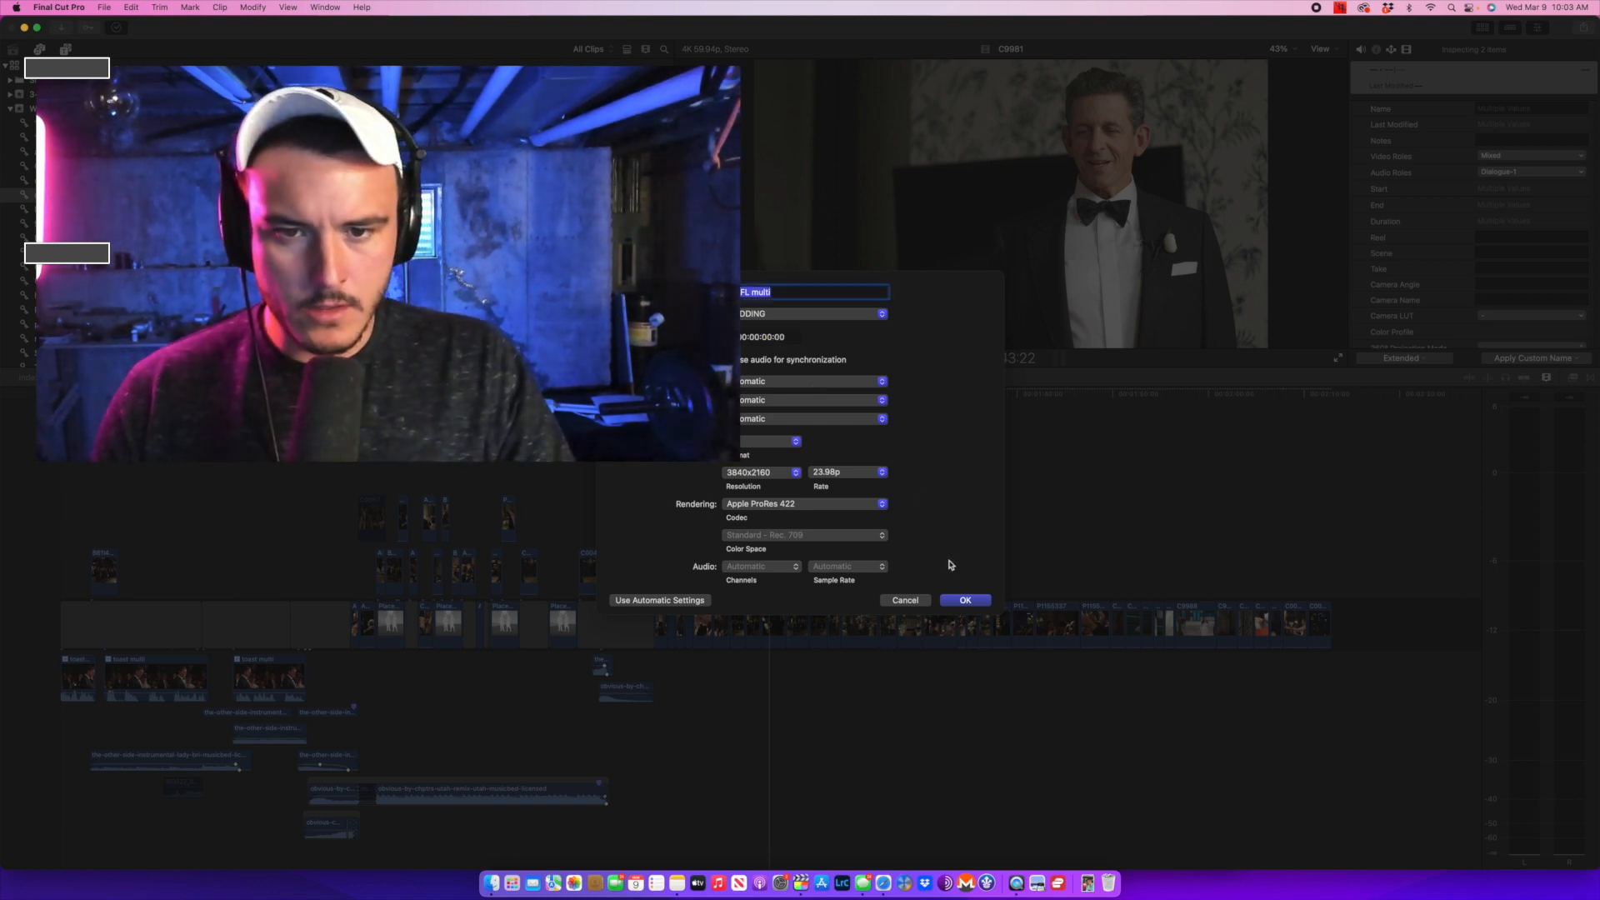
pyautogui.click(964, 600)
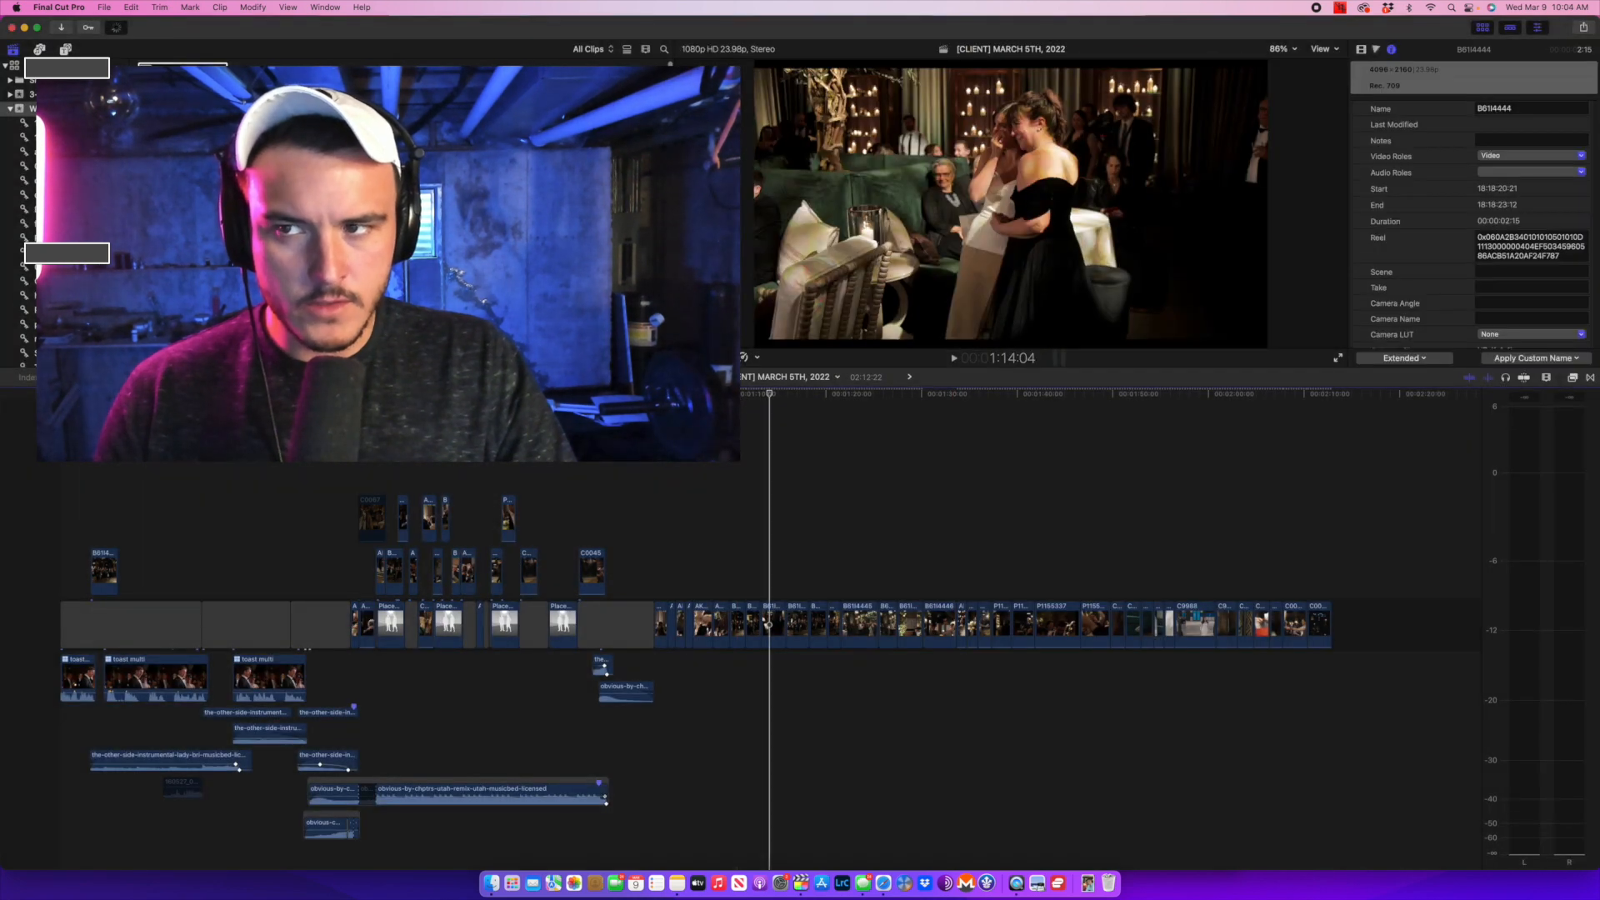
# Find the dad FL multi clip in the WEDDING event and add it to the dadFL keyword collection.
pyautogui.click(183, 87)
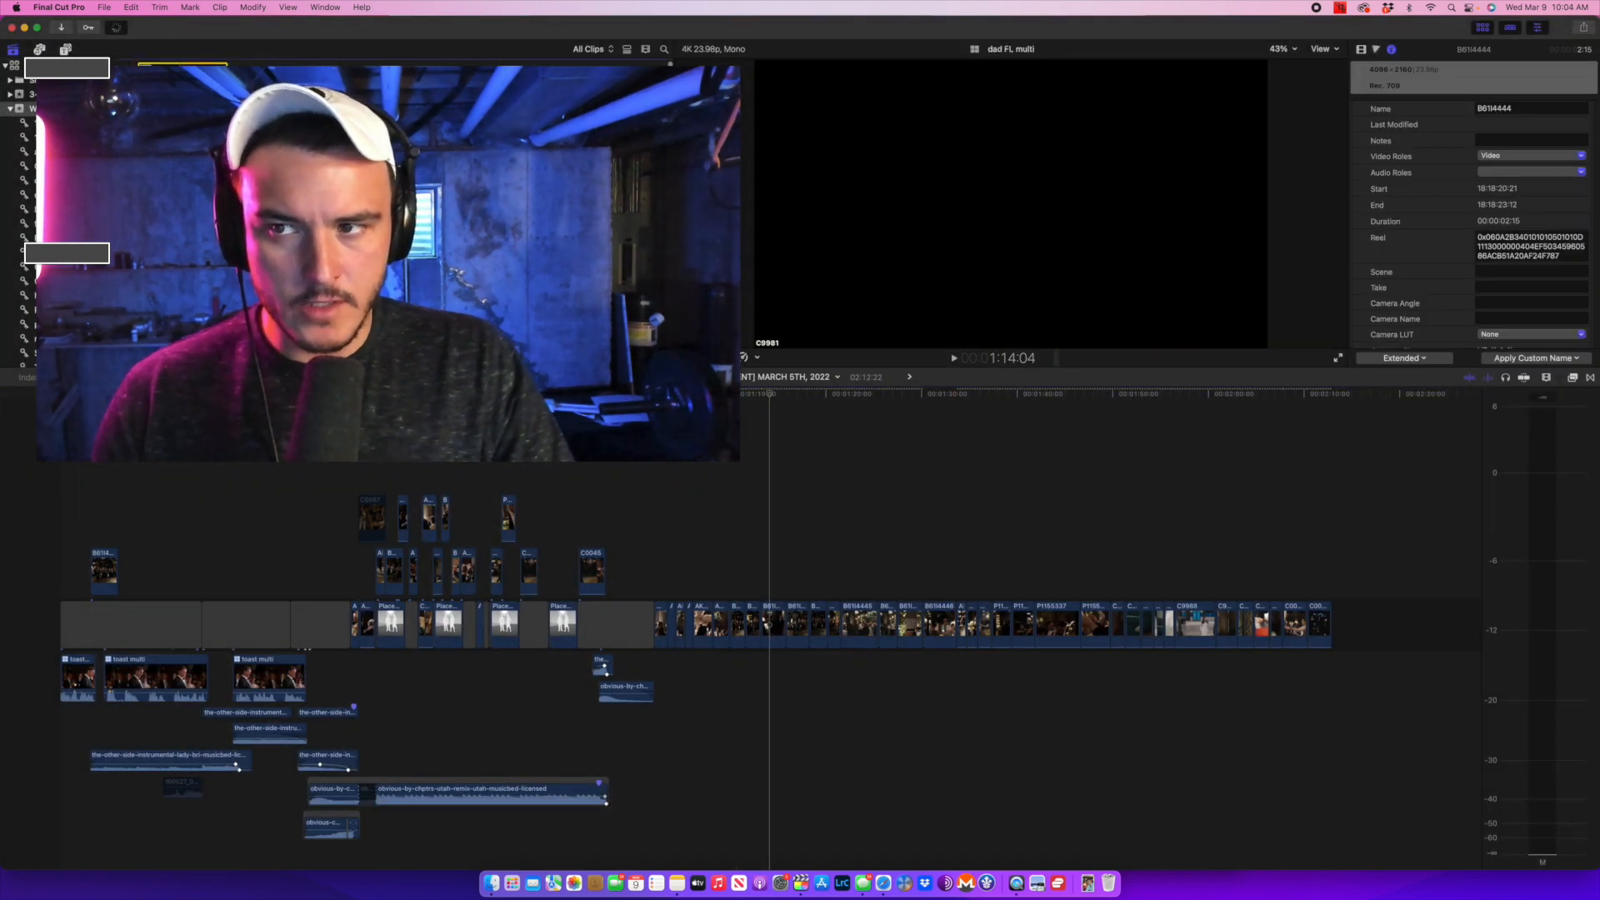
pyautogui.click(416, 249)
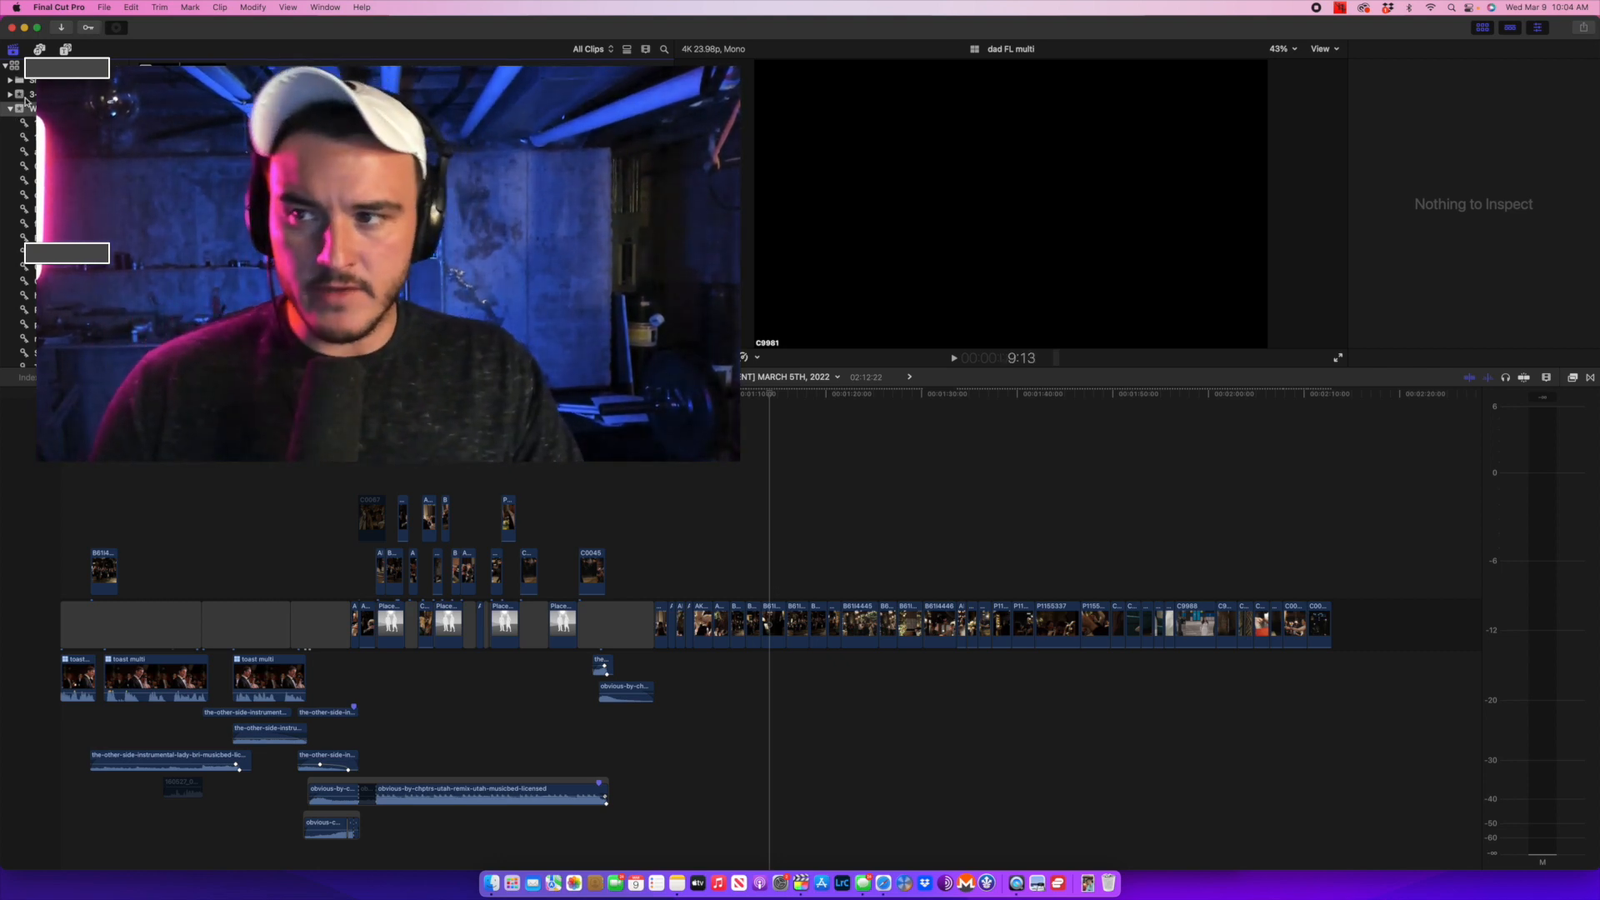
pyautogui.click(181, 87)
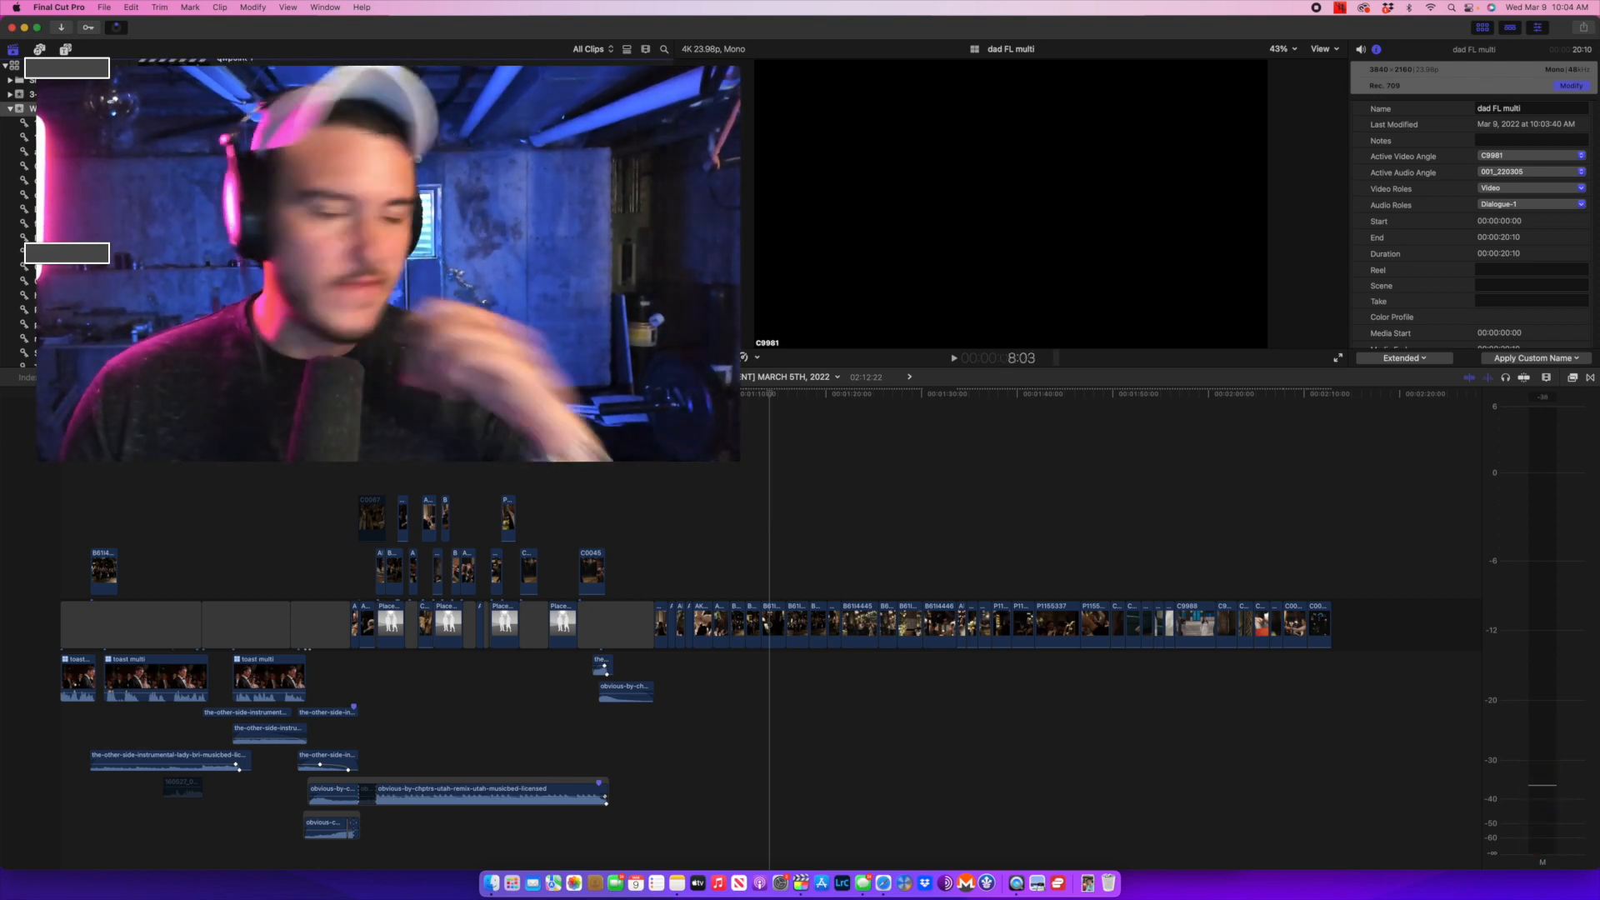
pyautogui.moveTo(200, 125); pyautogui.dragTo(27, 195)
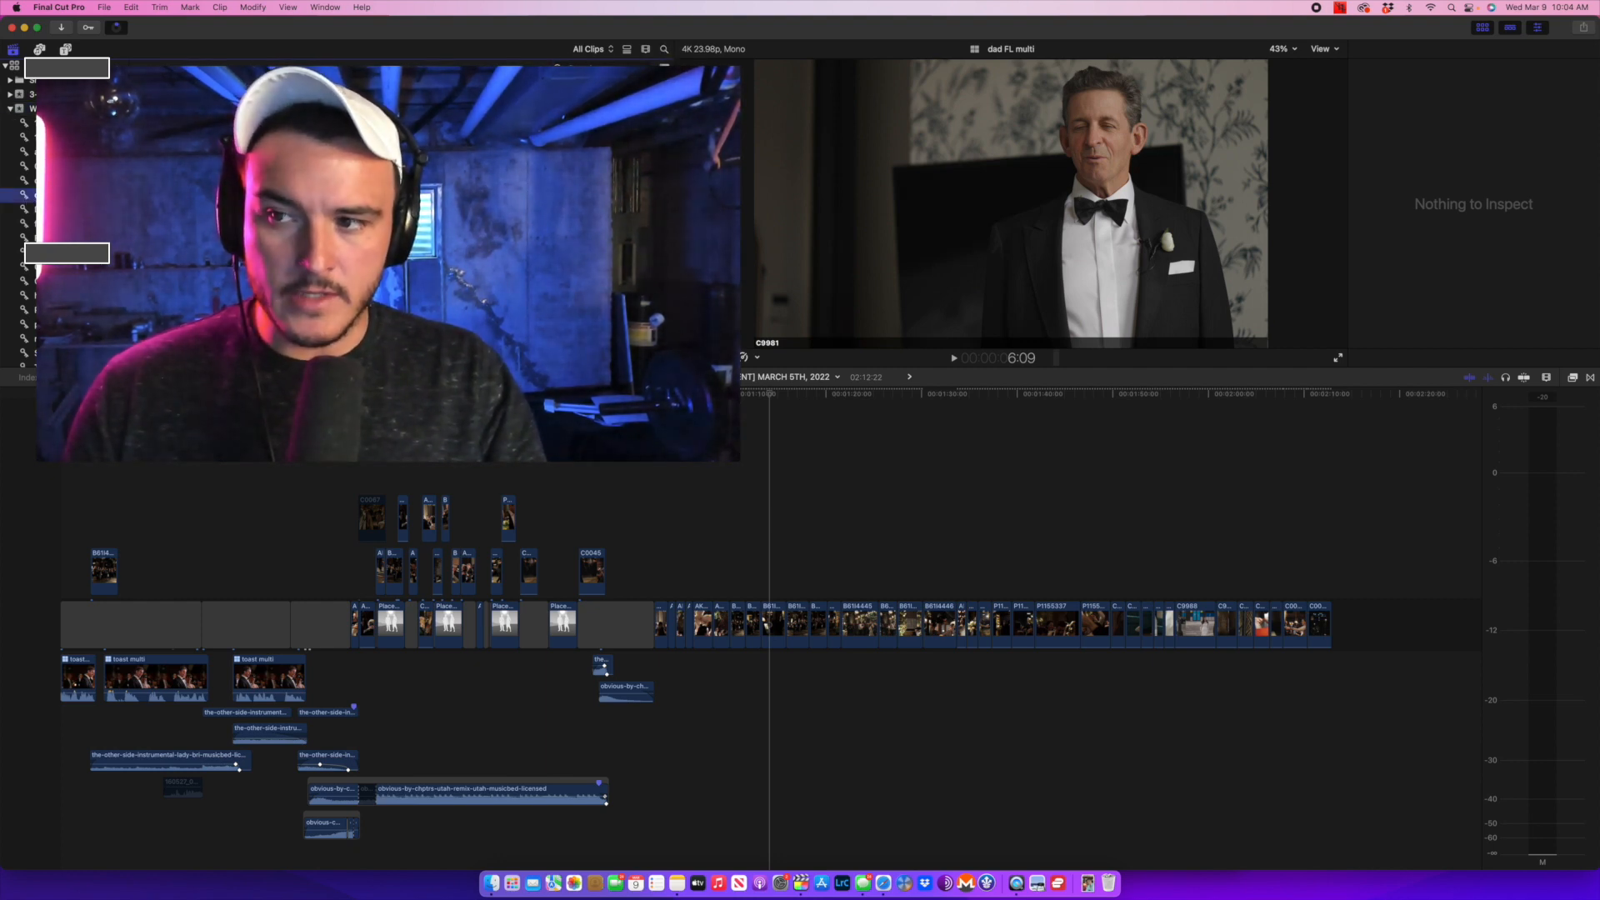
# Move the C9981 angle above 001_220305 in dad FL multi, trim the audio to about 13:17, and return to the [CLIENT] MARCH 5TH, 2022 project.
pyautogui.click(383, 209)
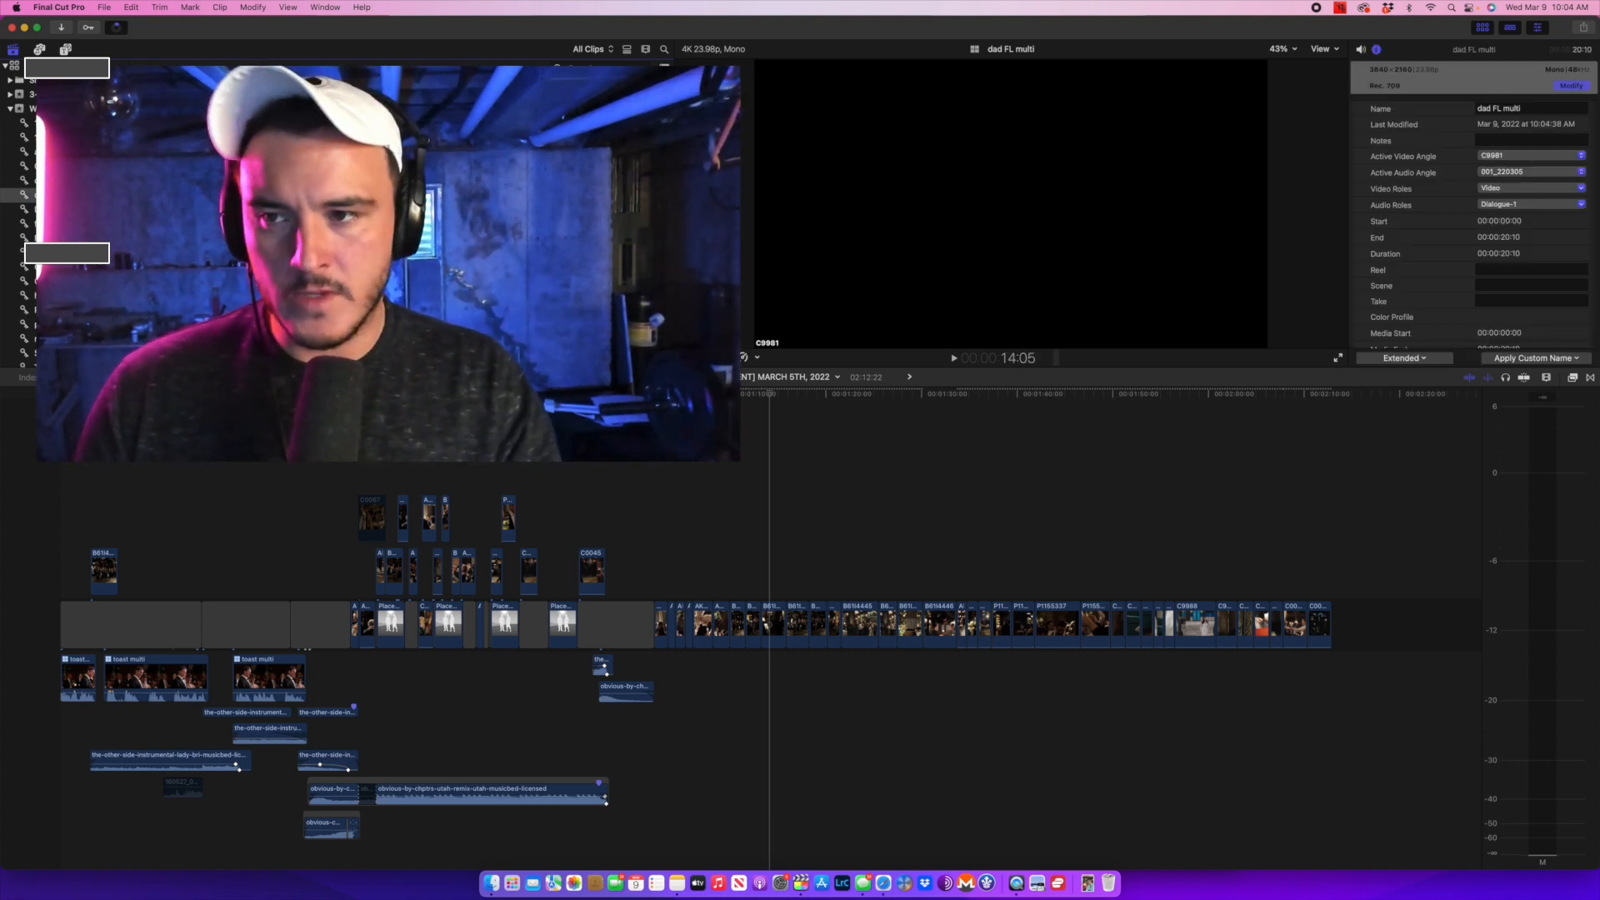
pyautogui.doubleClick(383, 208)
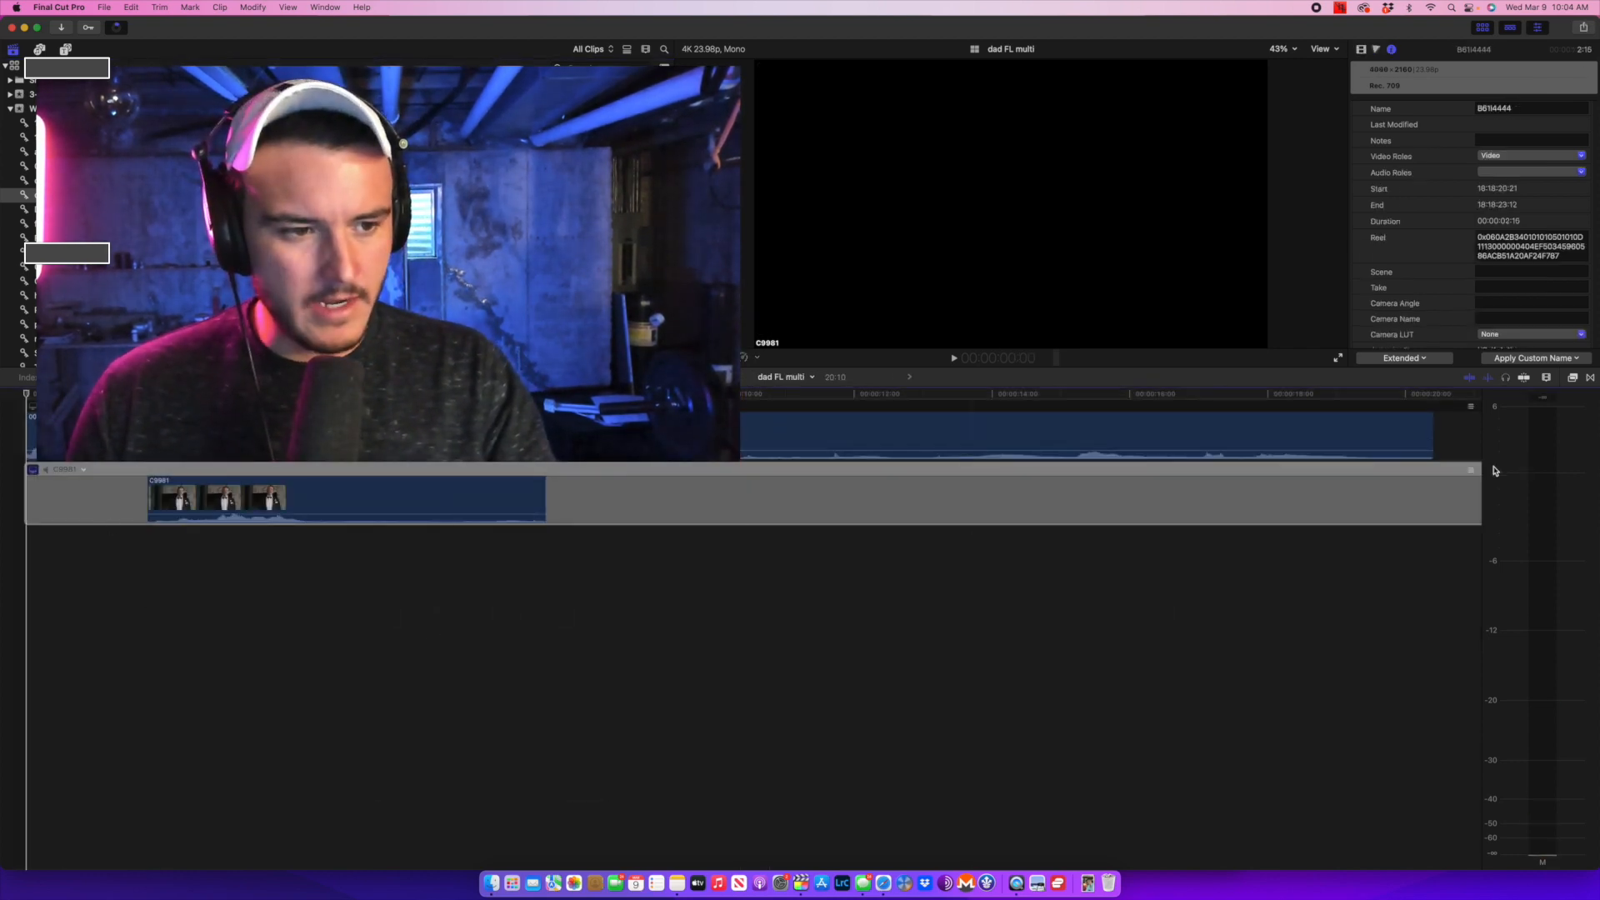
pyautogui.moveTo(1470, 470); pyautogui.dragTo(1467, 403)
pyautogui.press('space')
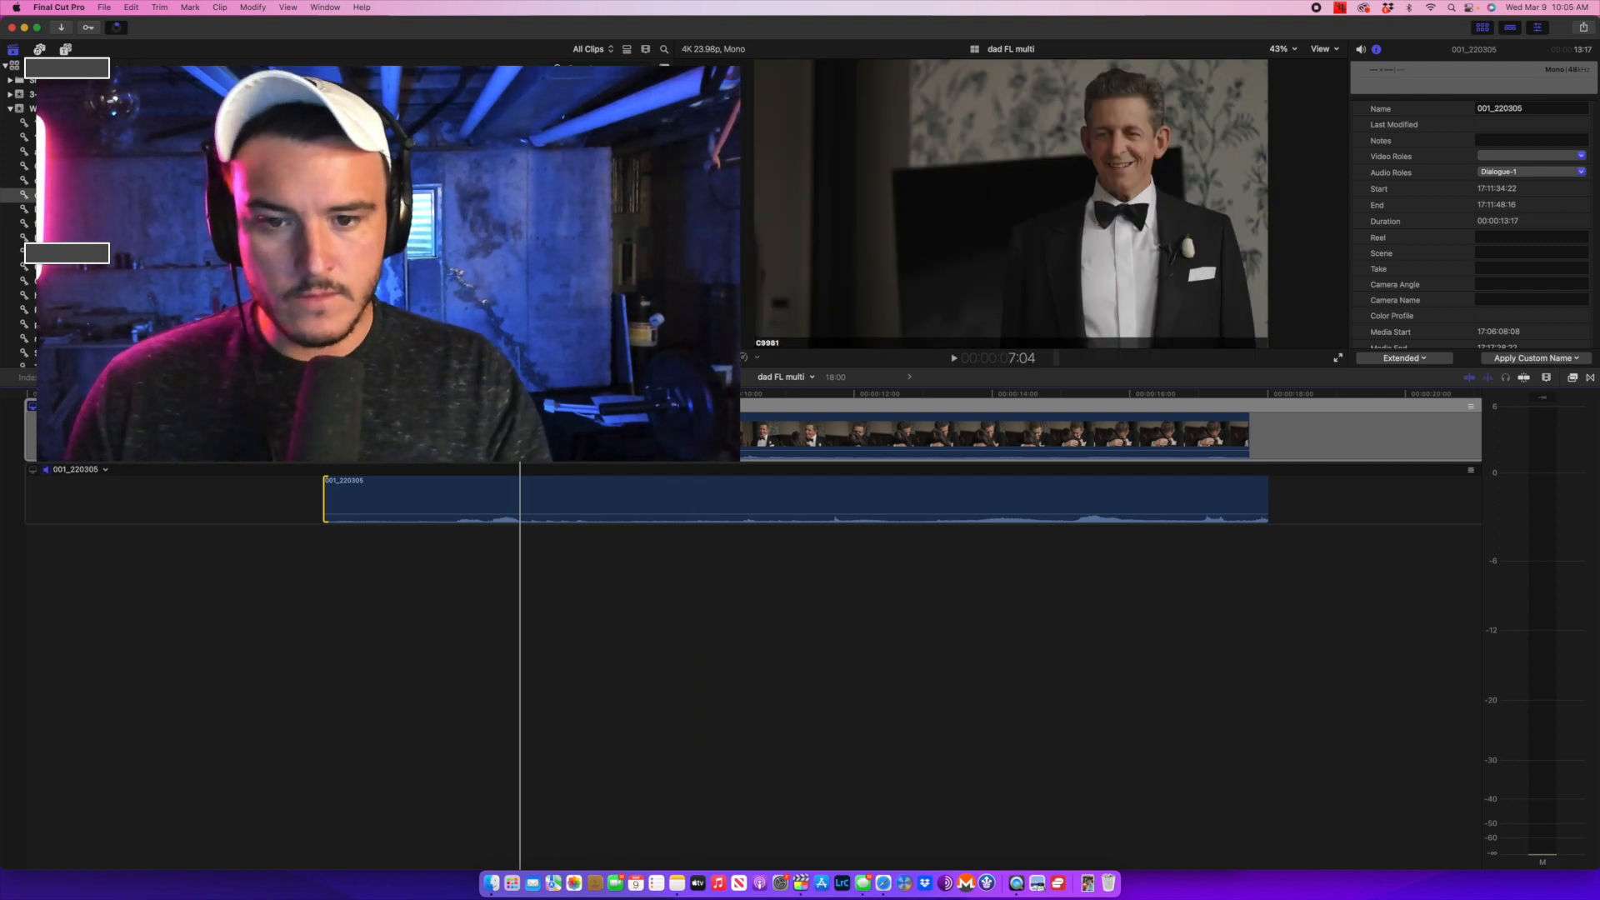
pyautogui.press('super+[')
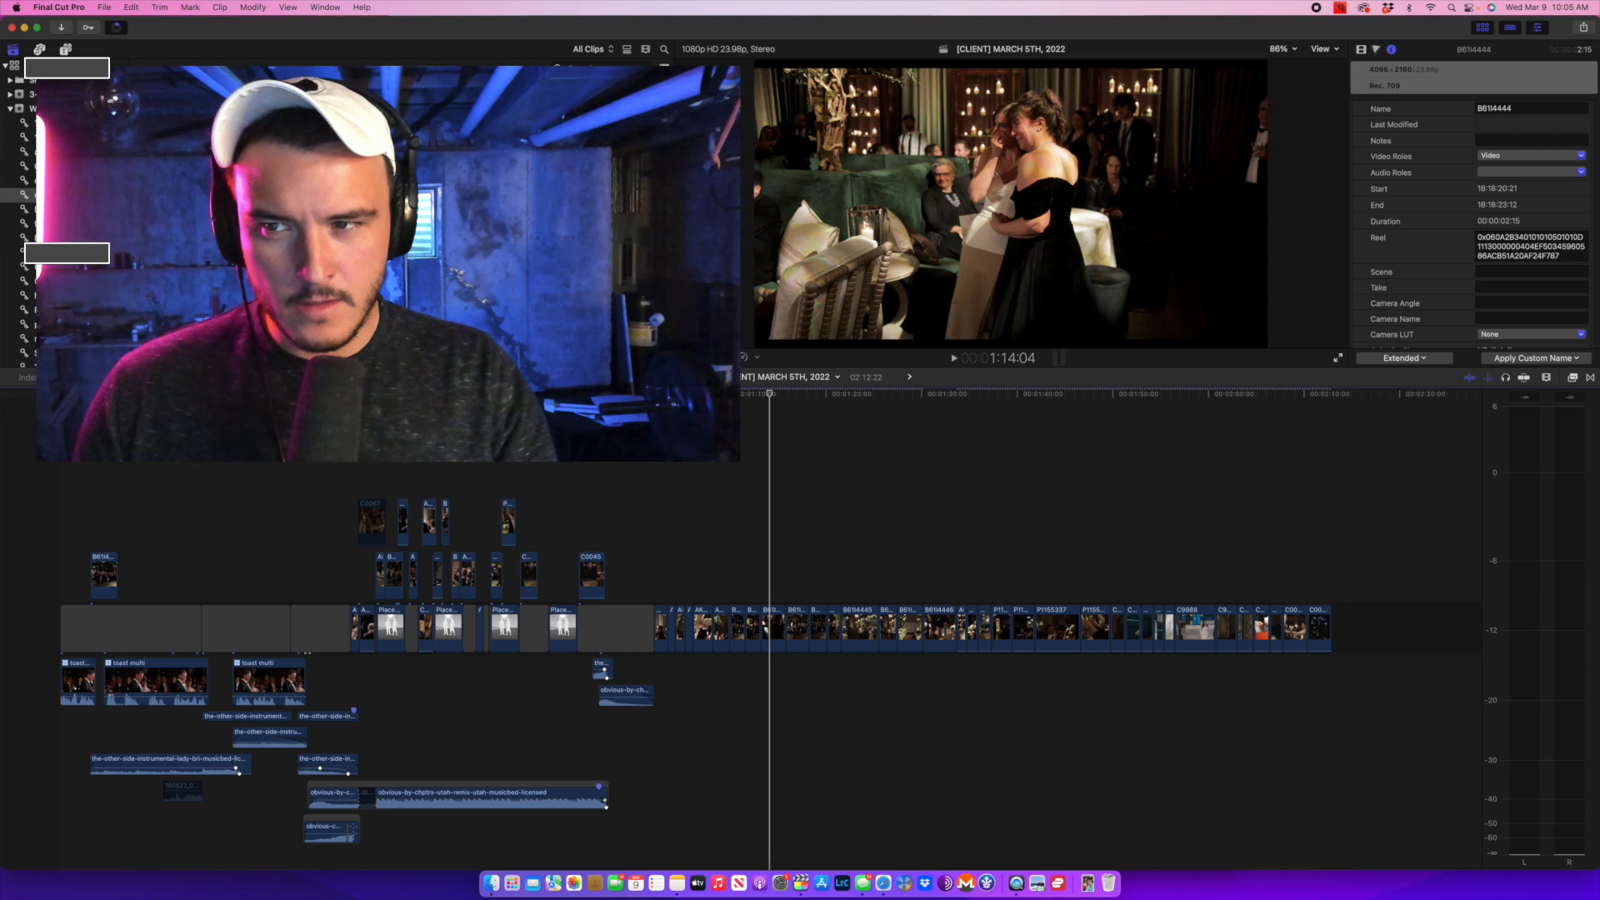
pyautogui.press('super+1')
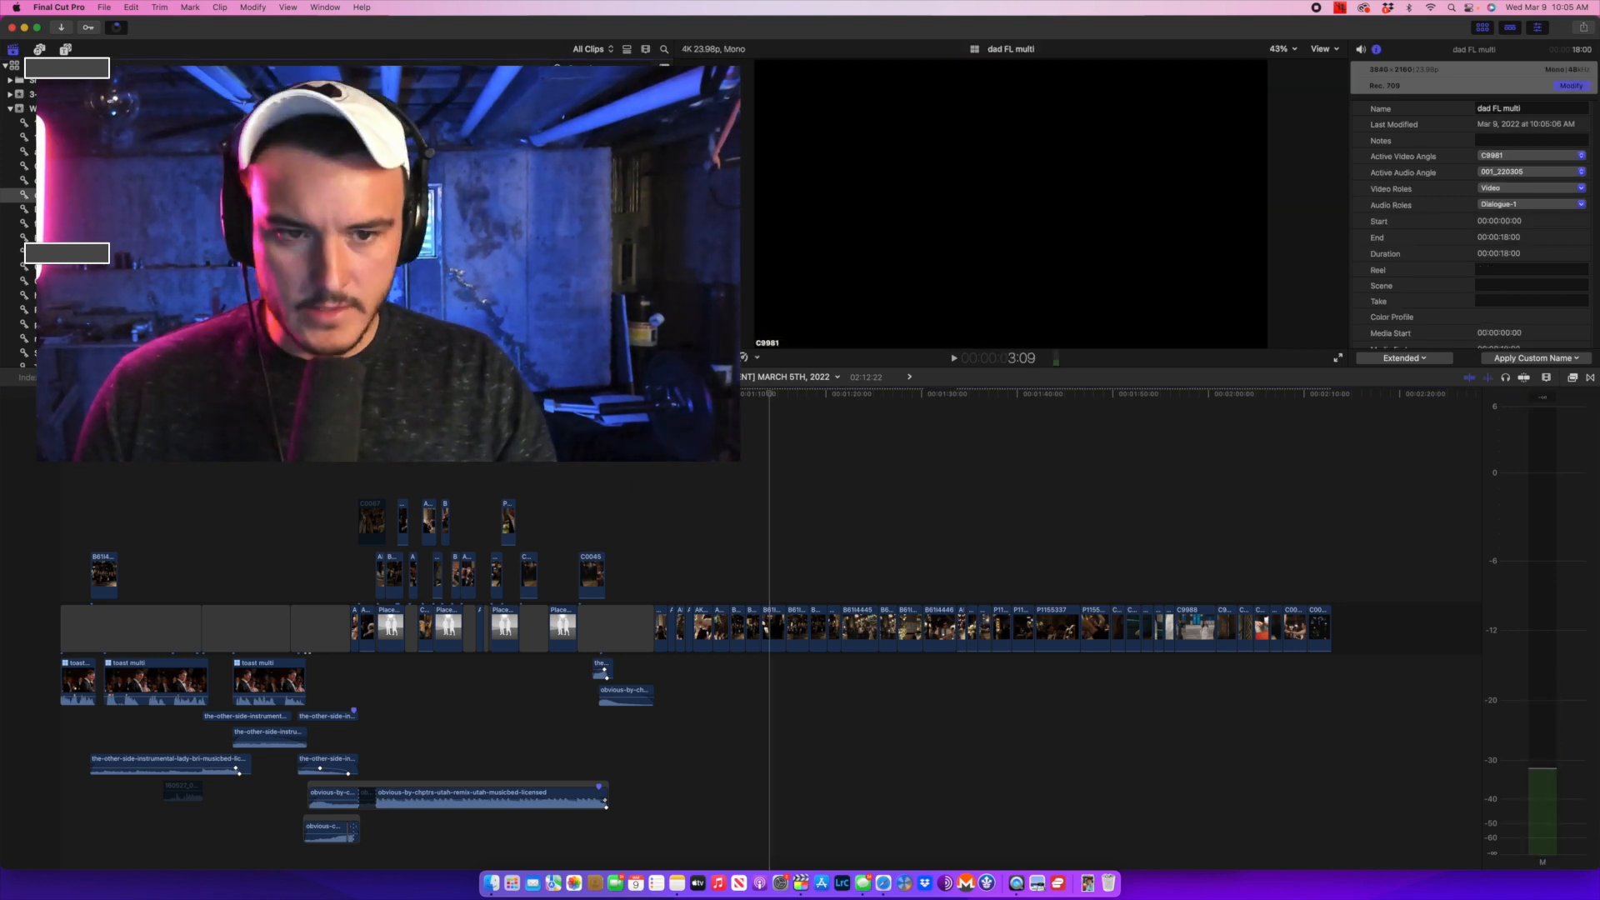
# Re-enable the connected clip C0067 and move it into the primary storyline among the unused shots, right after the P115 clips.
pyautogui.click(368, 514)
pyautogui.click(363, 475)
pyautogui.press('v')
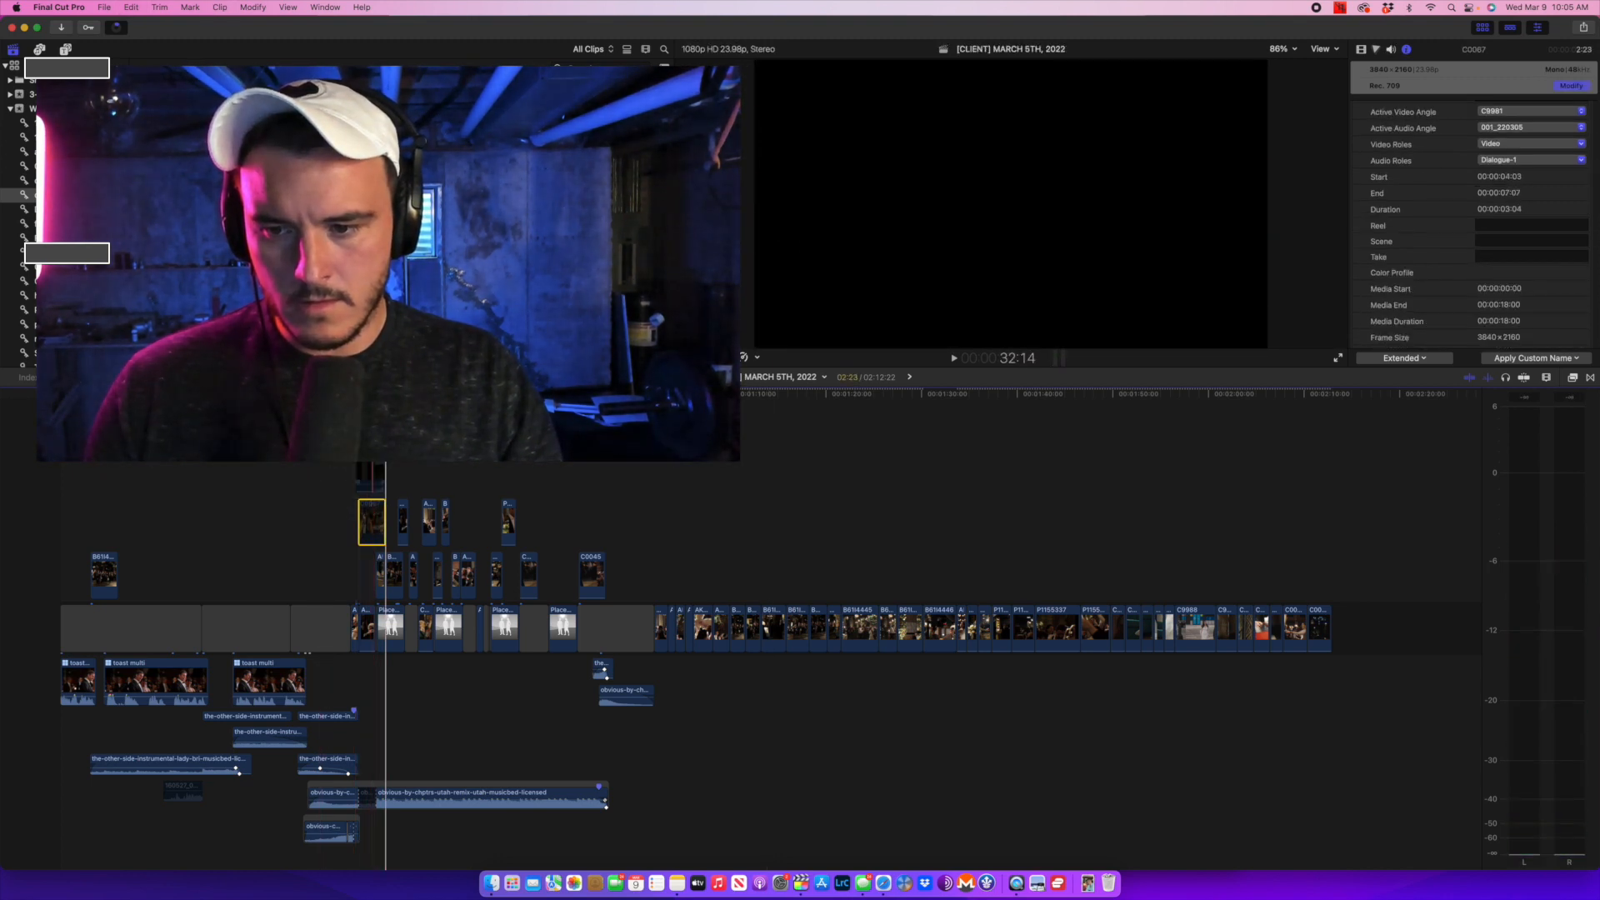
pyautogui.click(371, 531)
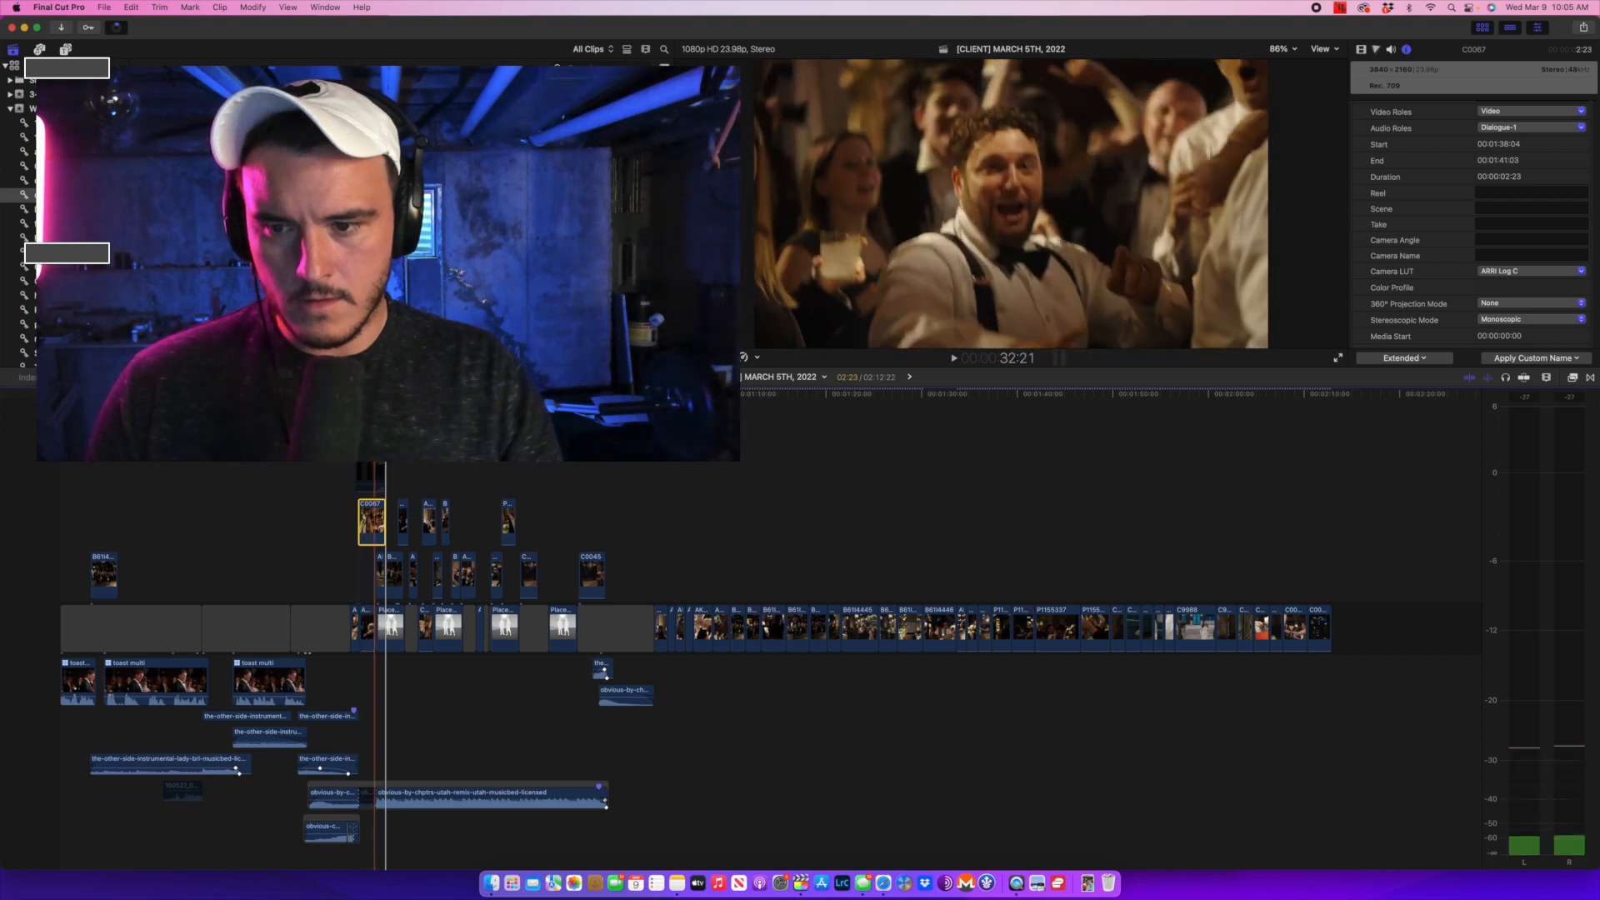
pyautogui.moveTo(371, 531); pyautogui.dragTo(1123, 626)
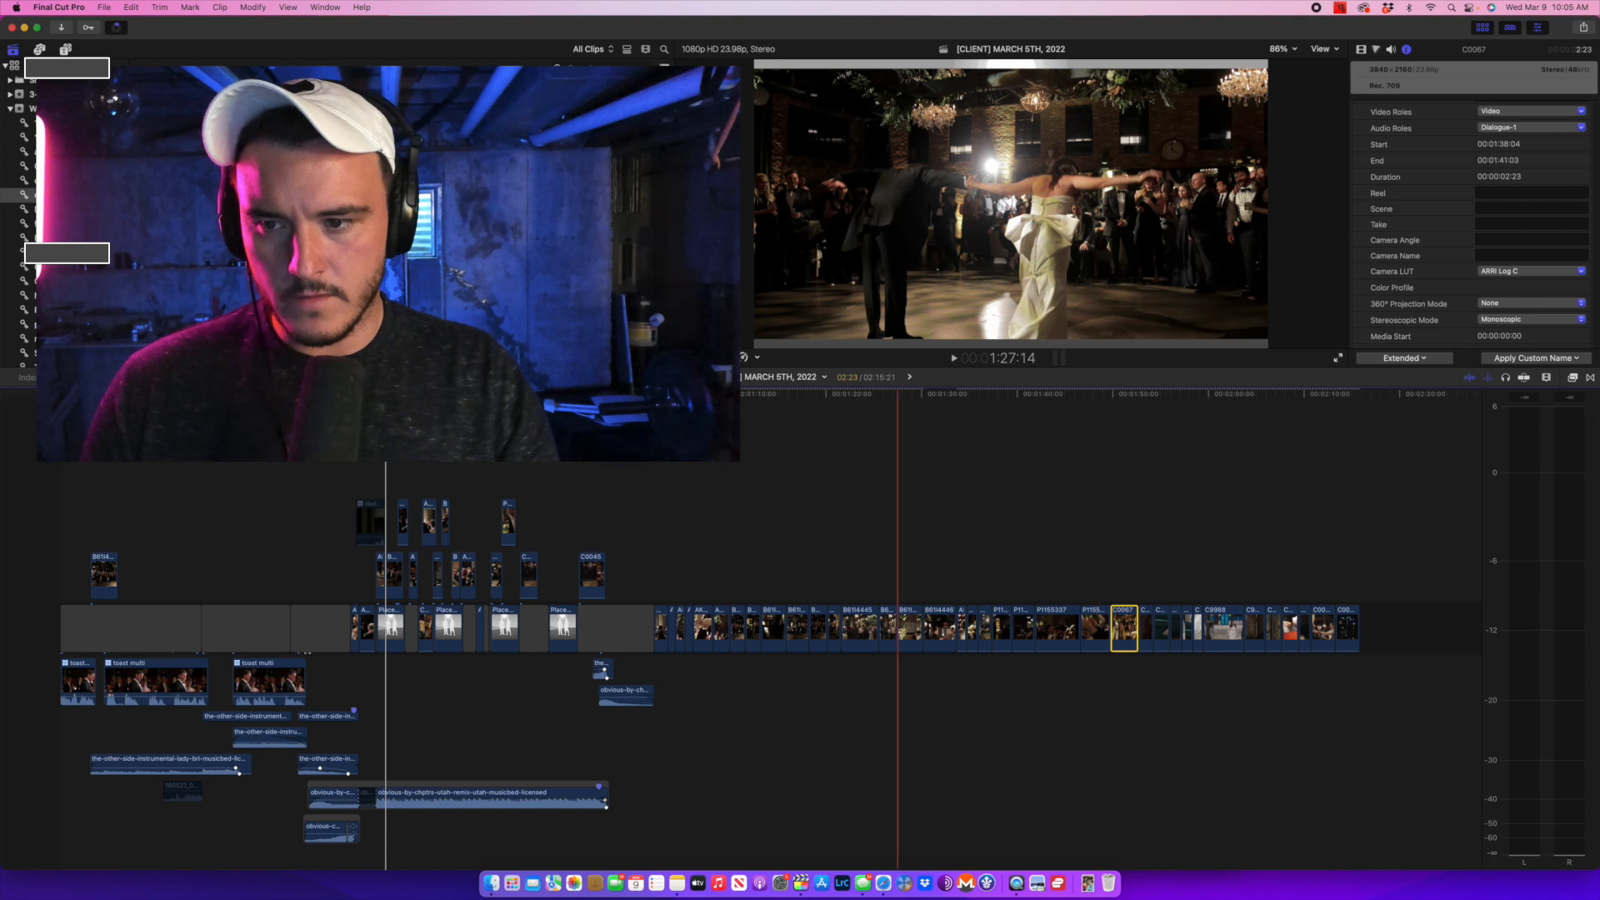
# Move the dad FL multi clip about one second earlier in the timeline and play the section back.
pyautogui.click(369, 512)
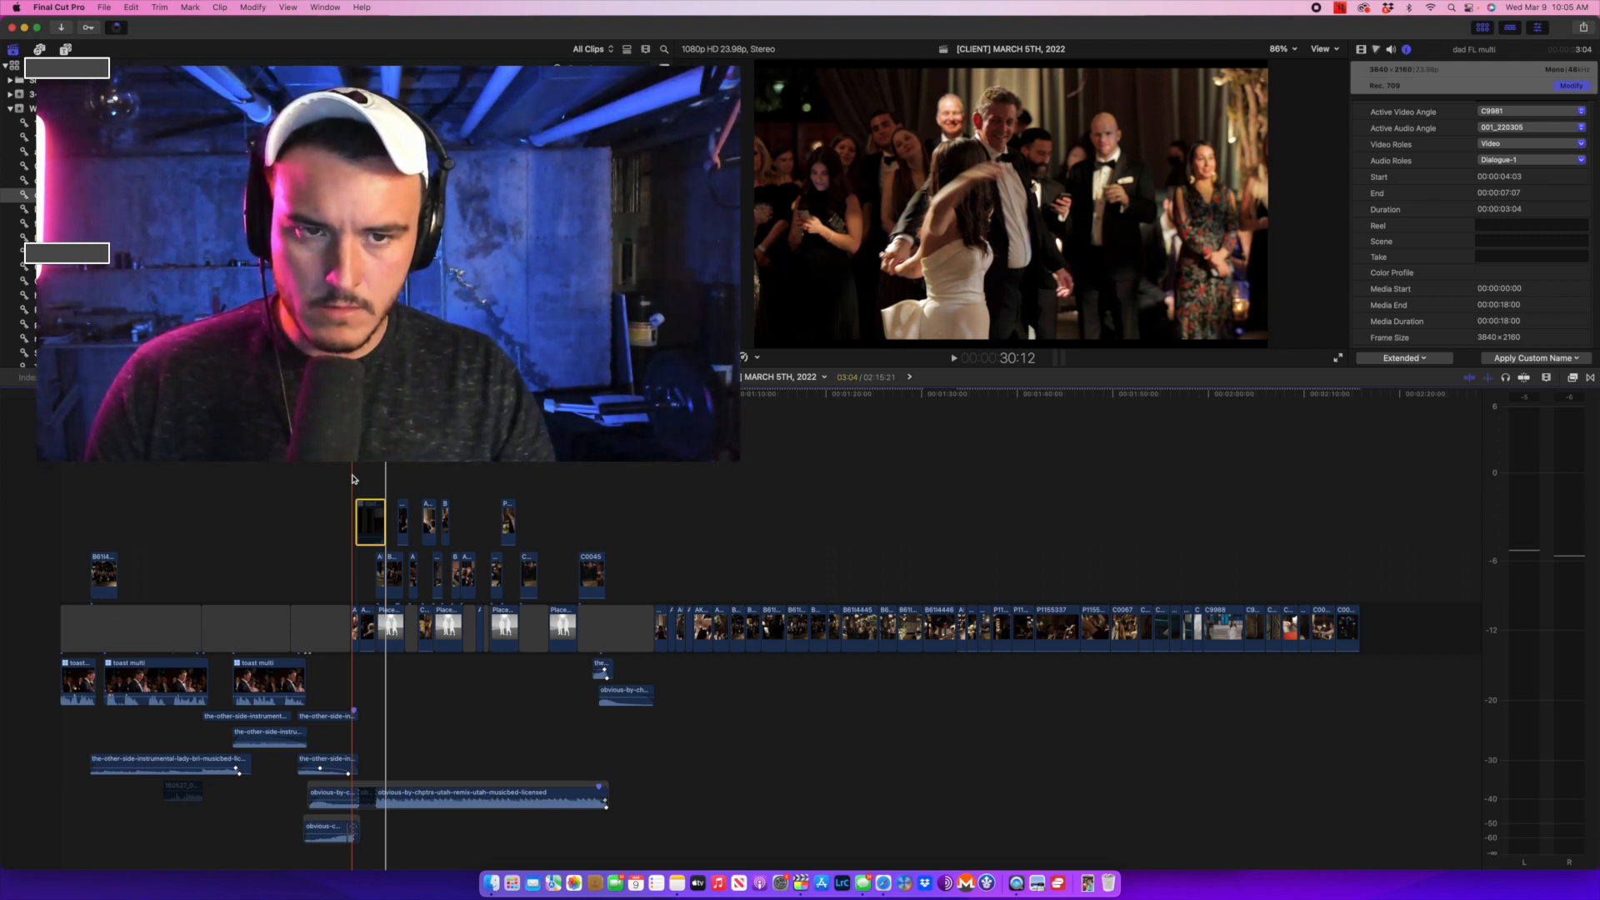
pyautogui.press('space')
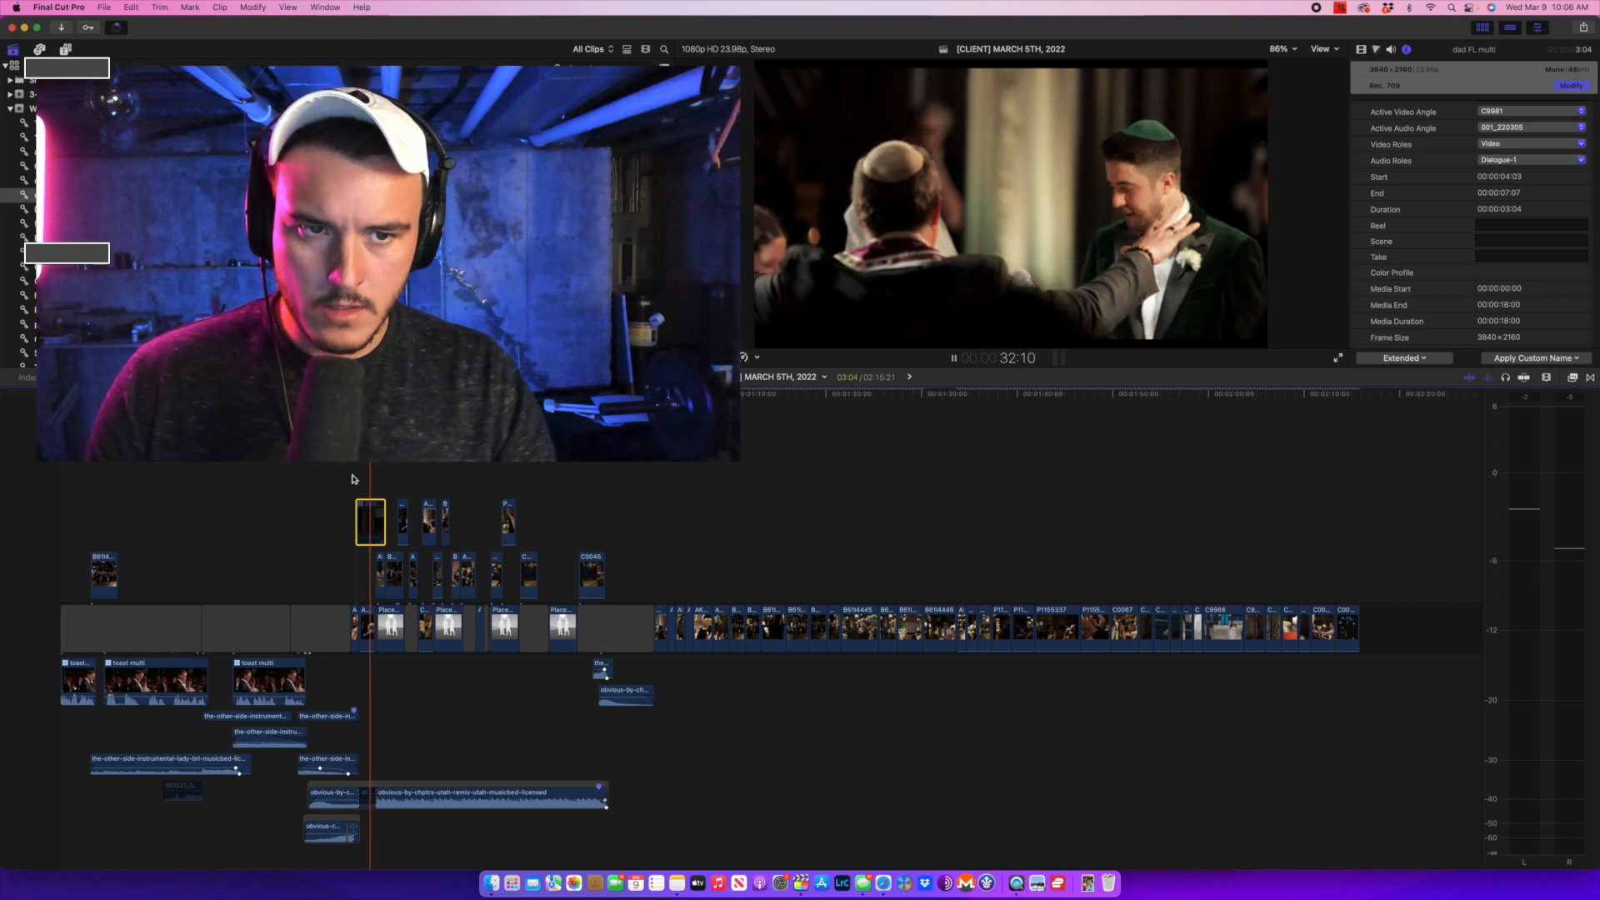
pyautogui.press('space')
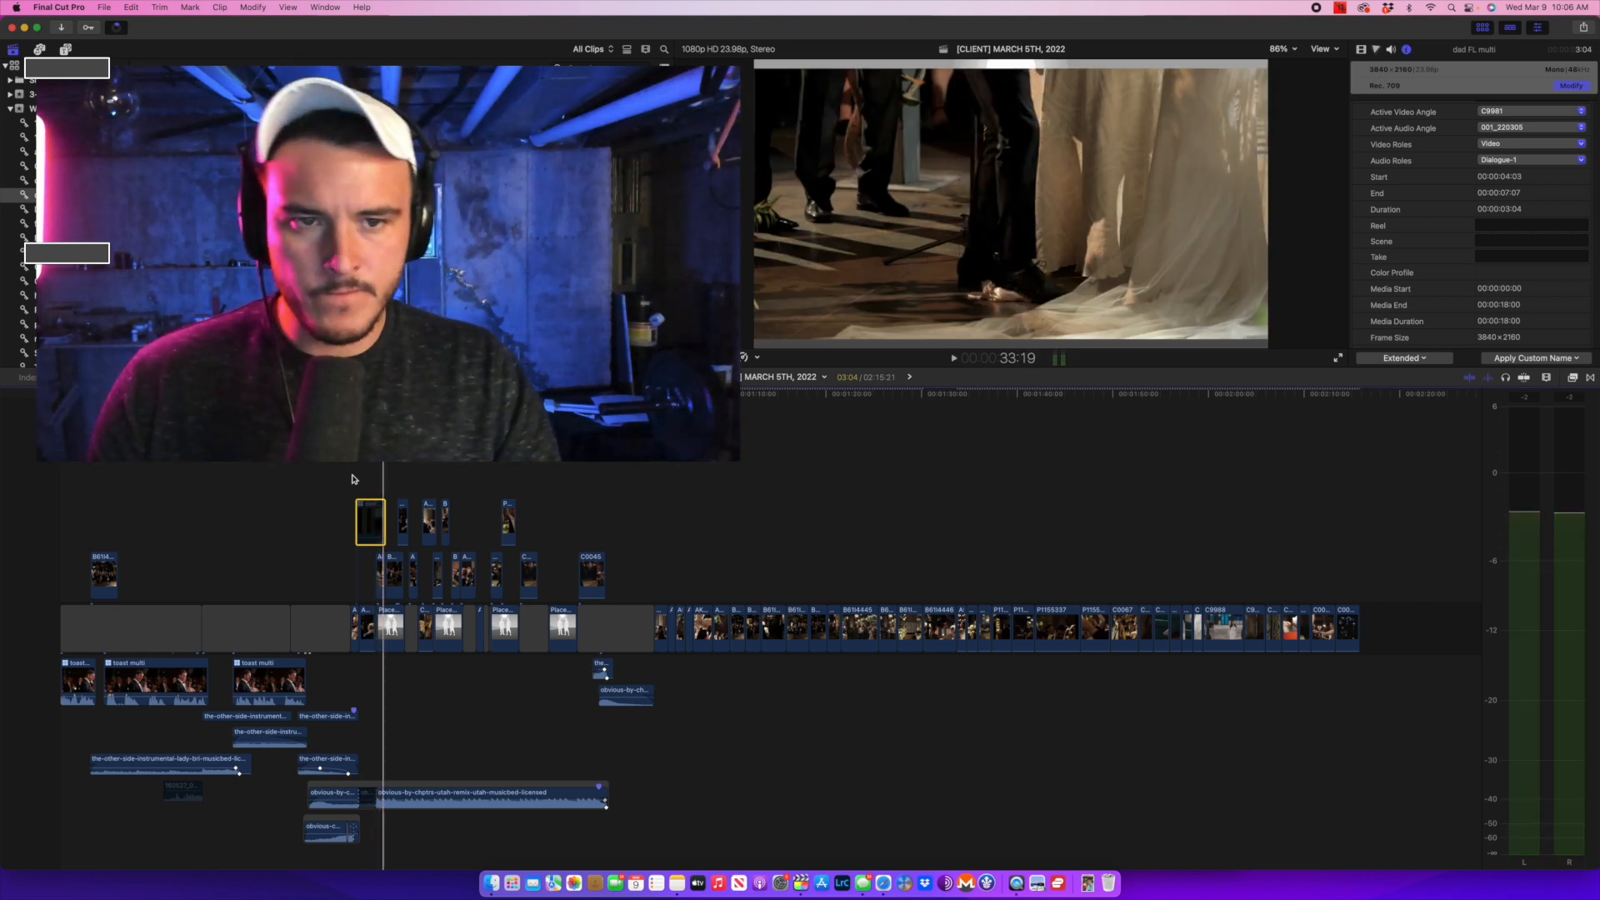
pyautogui.moveTo(368, 520); pyautogui.dragTo(356, 522)
pyautogui.press('space')
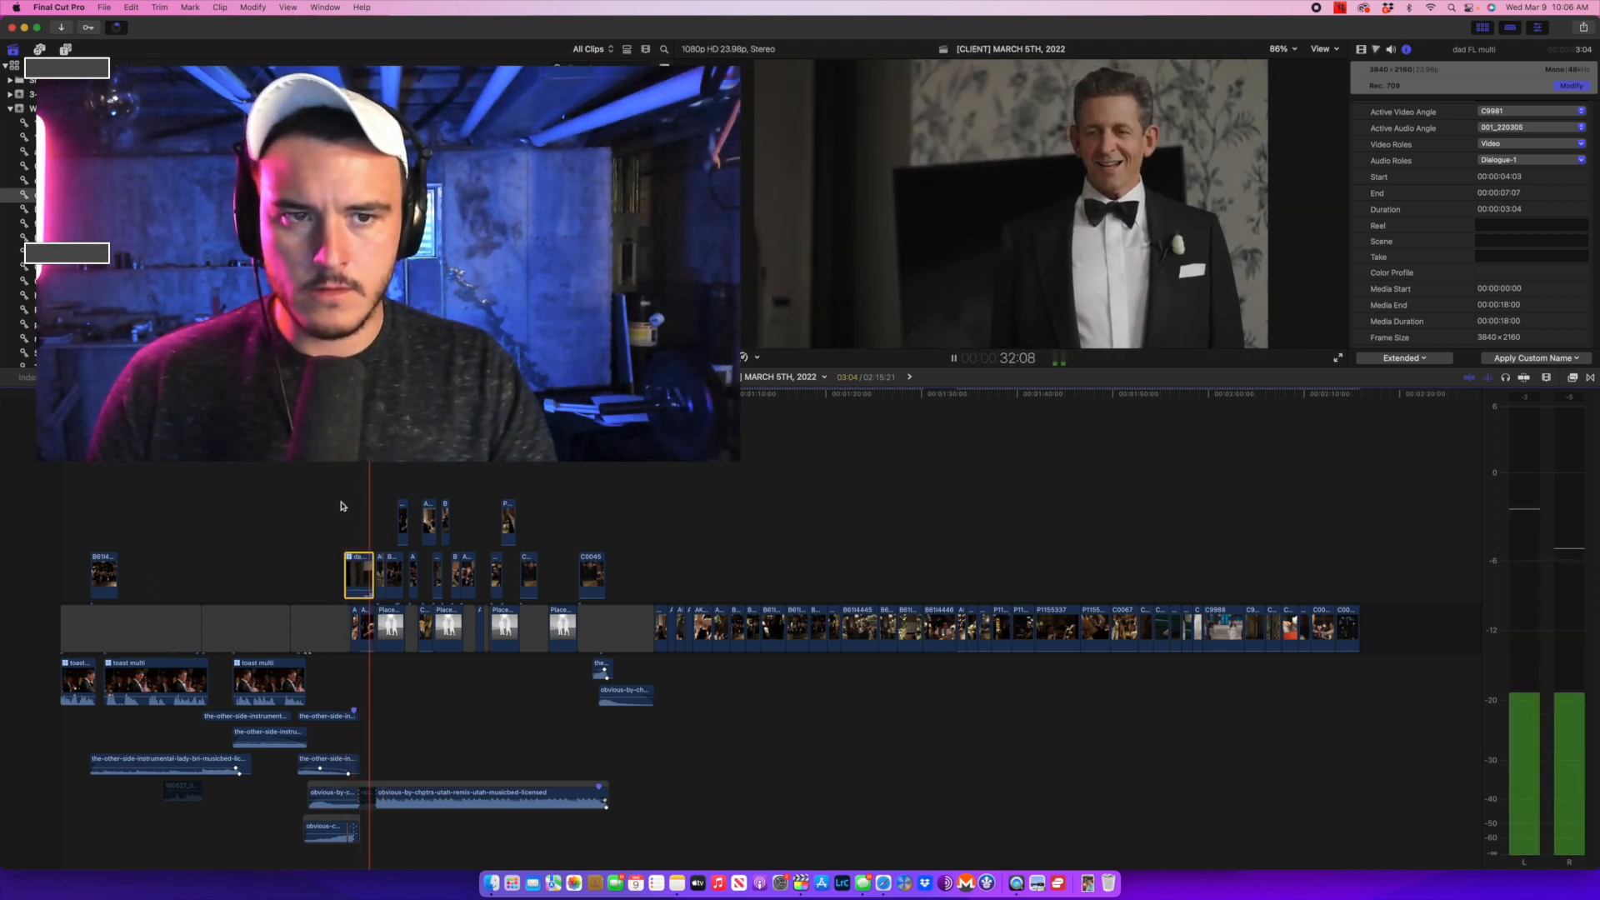
pyautogui.press('space')
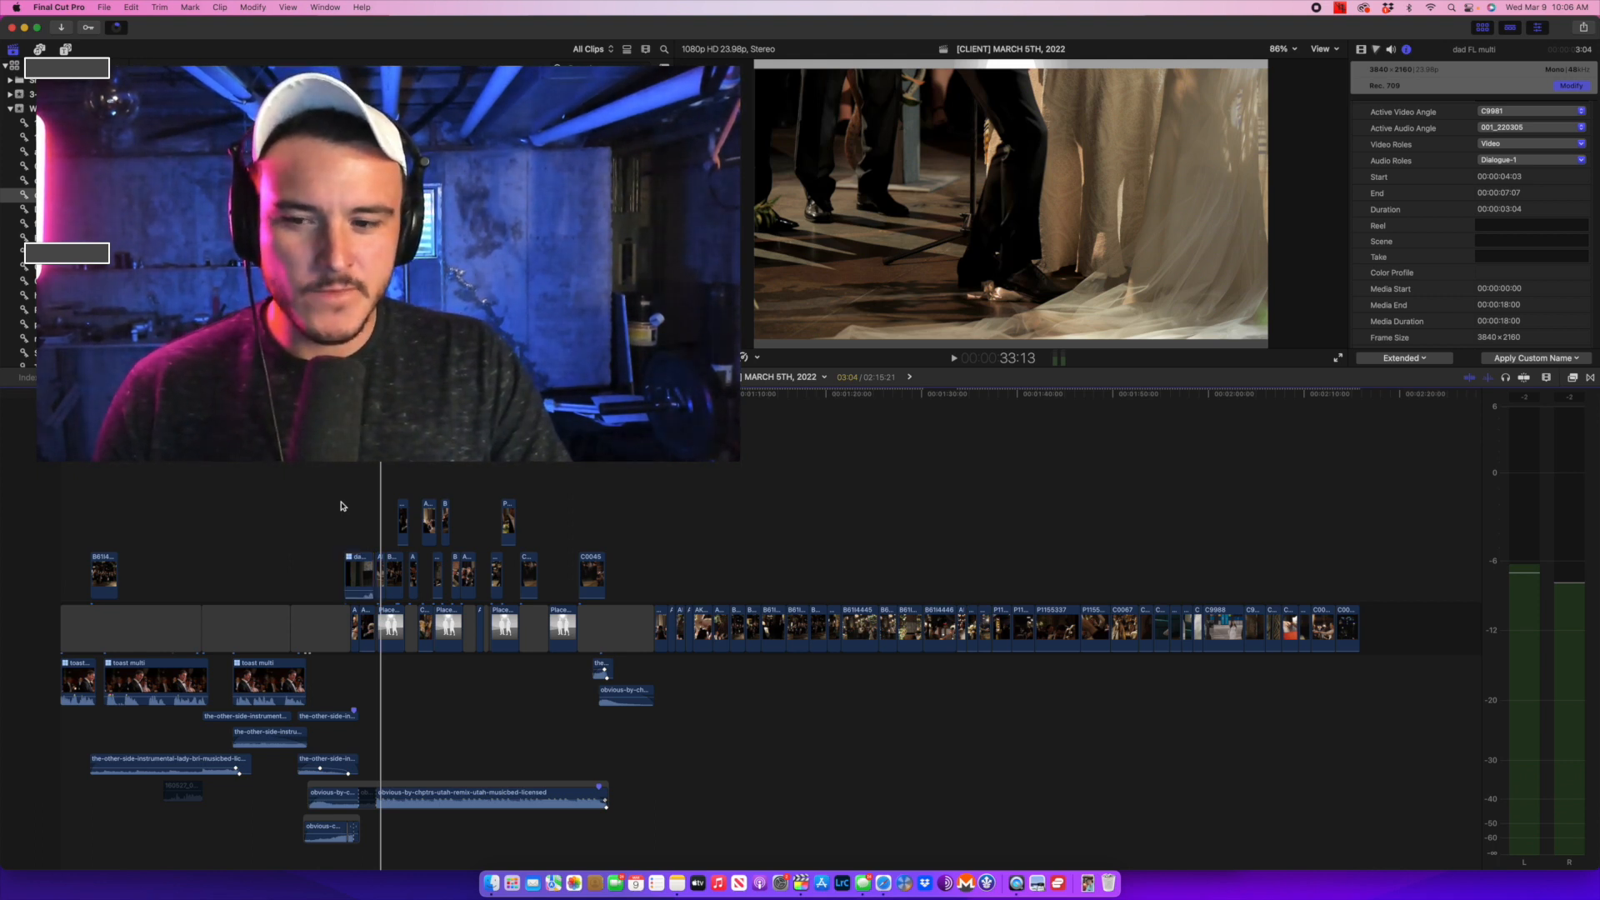
# Play the timeline from about 29:08 to check how the dad FL multi clip enters against the music.
pyautogui.click(341, 506)
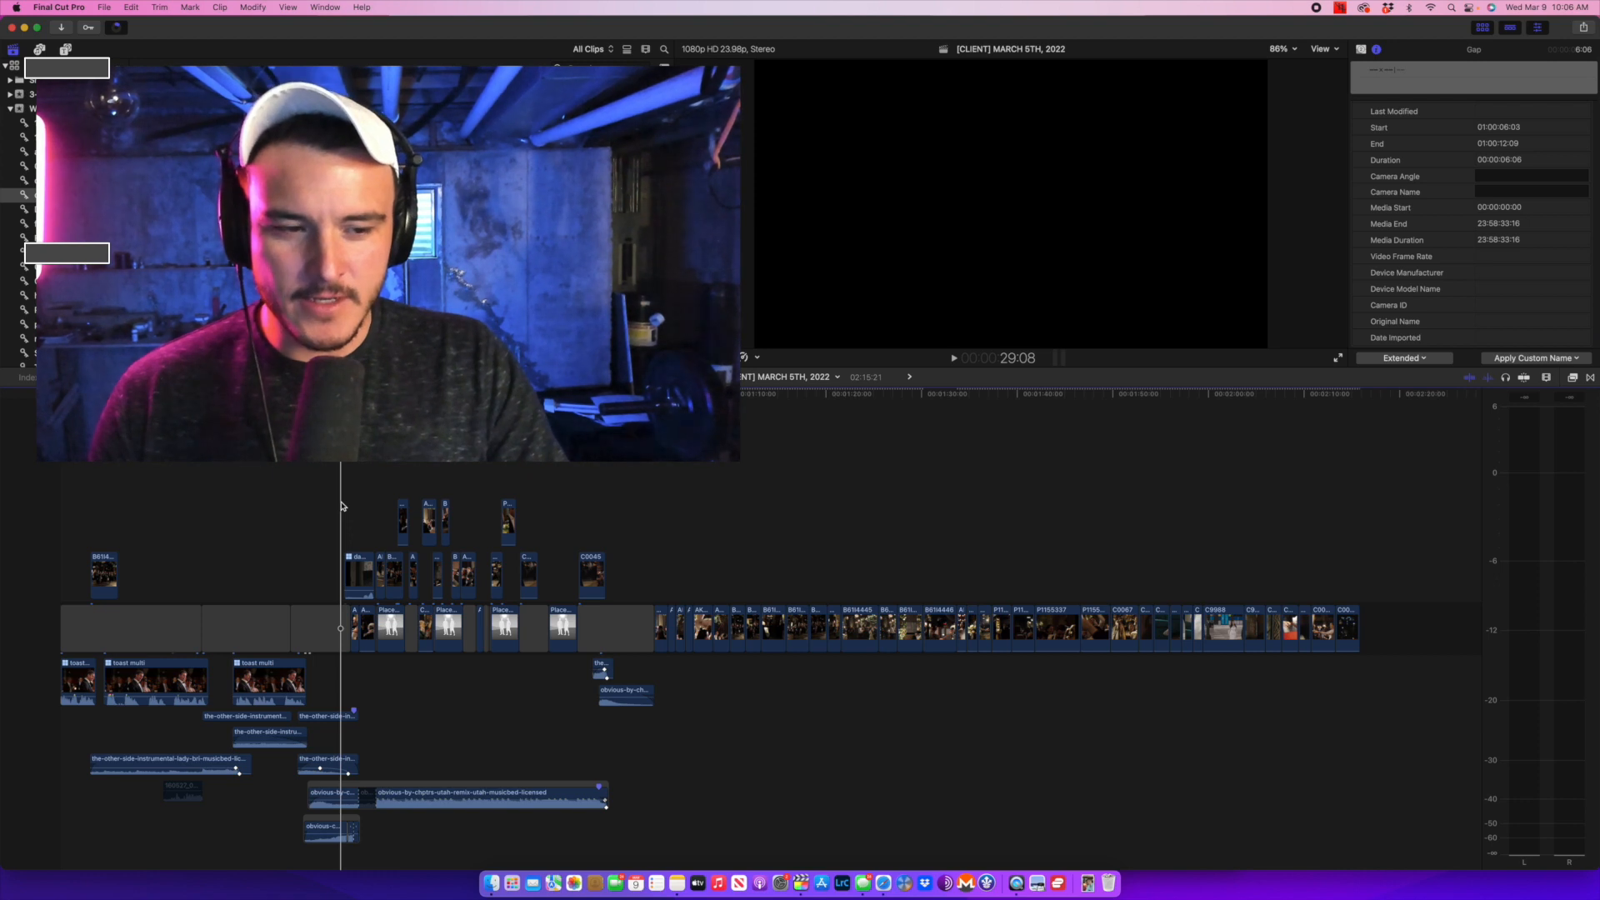
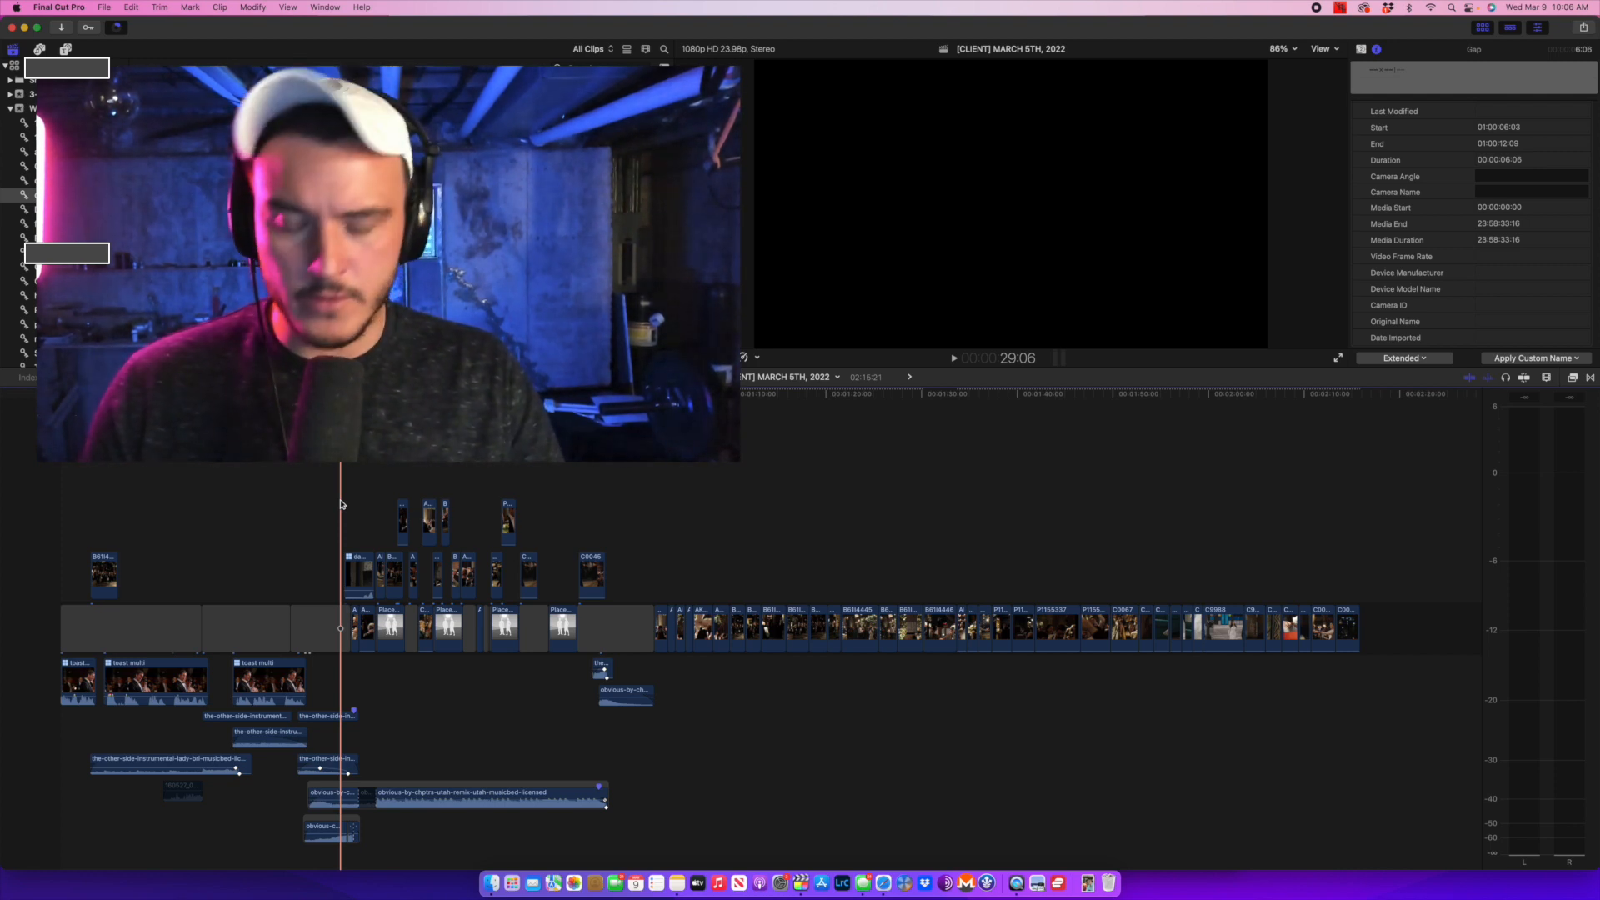
pyautogui.press('space')
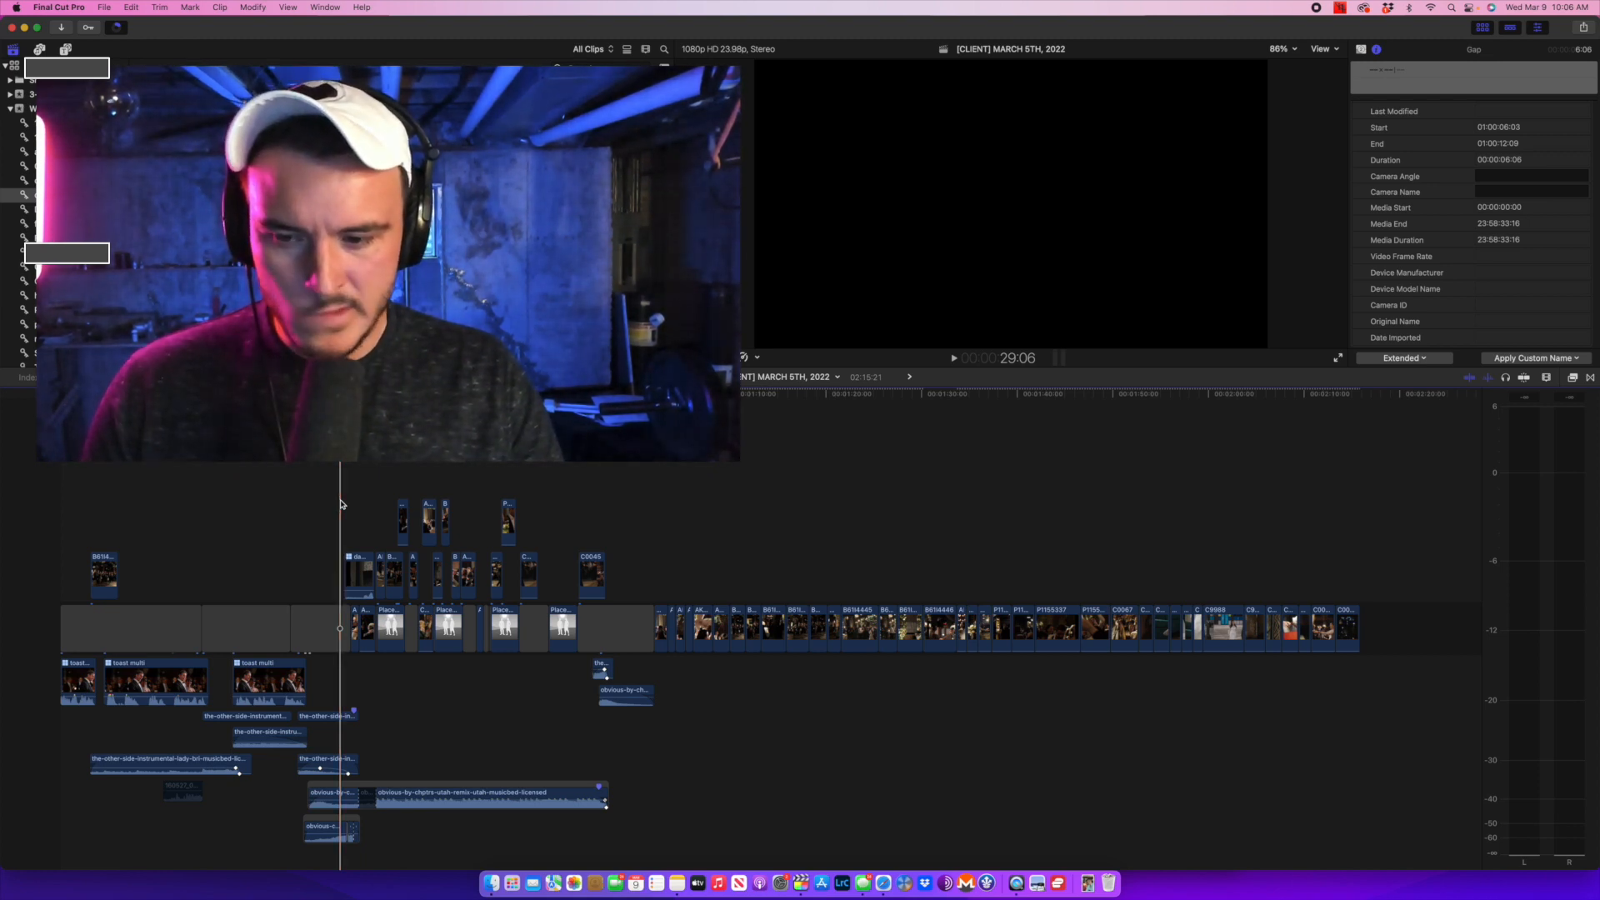
pyautogui.press('space')
pyautogui.press('space')
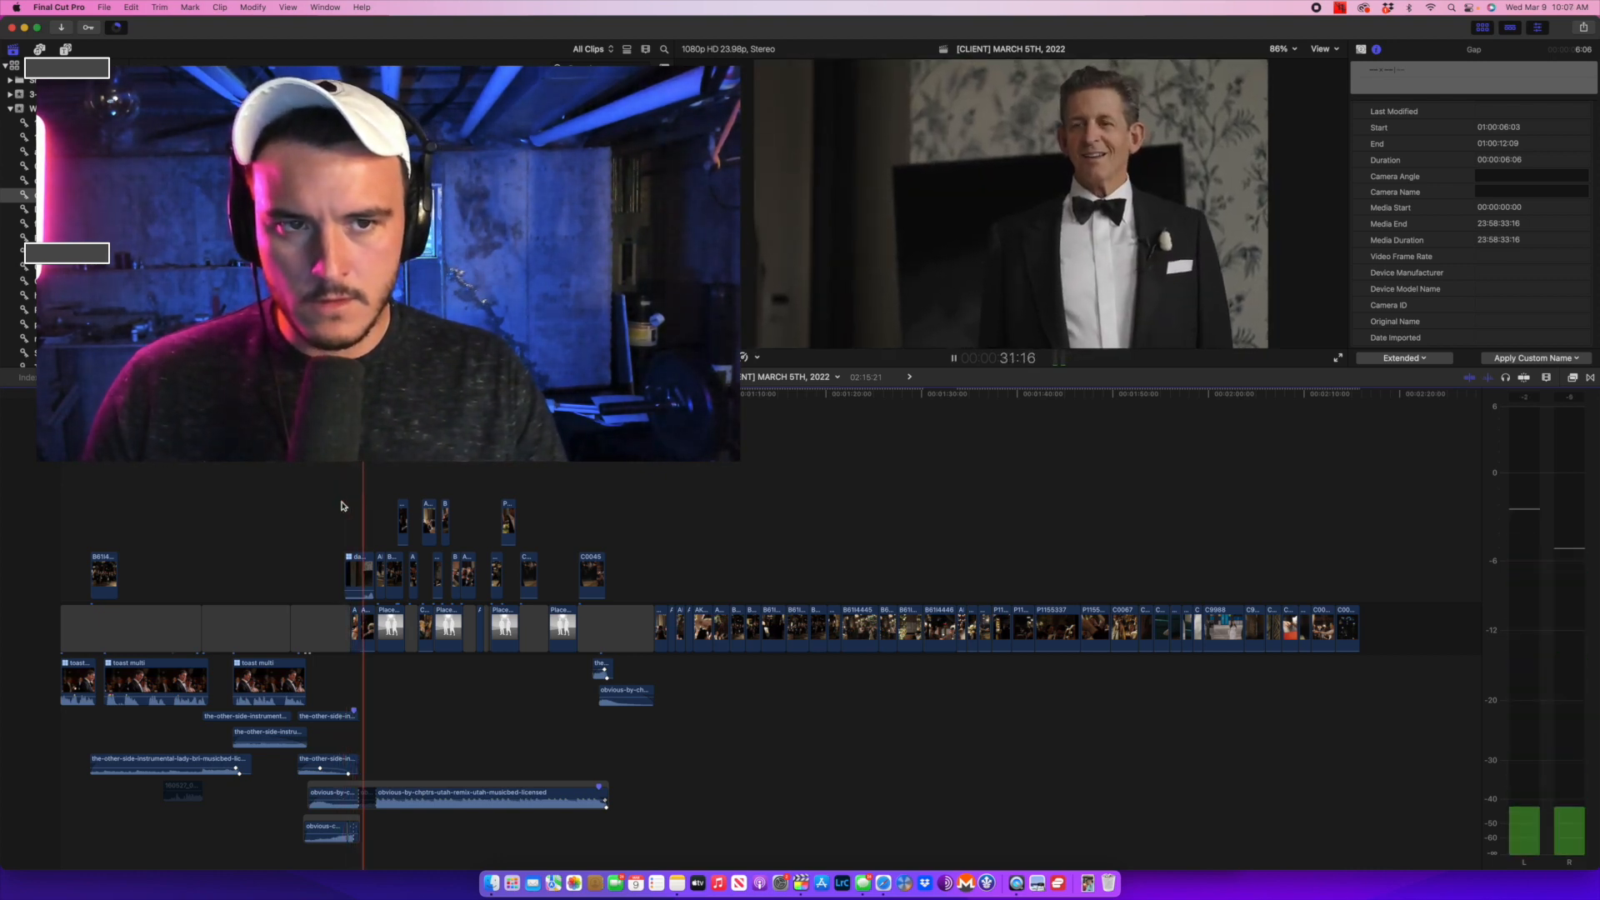
pyautogui.press('space')
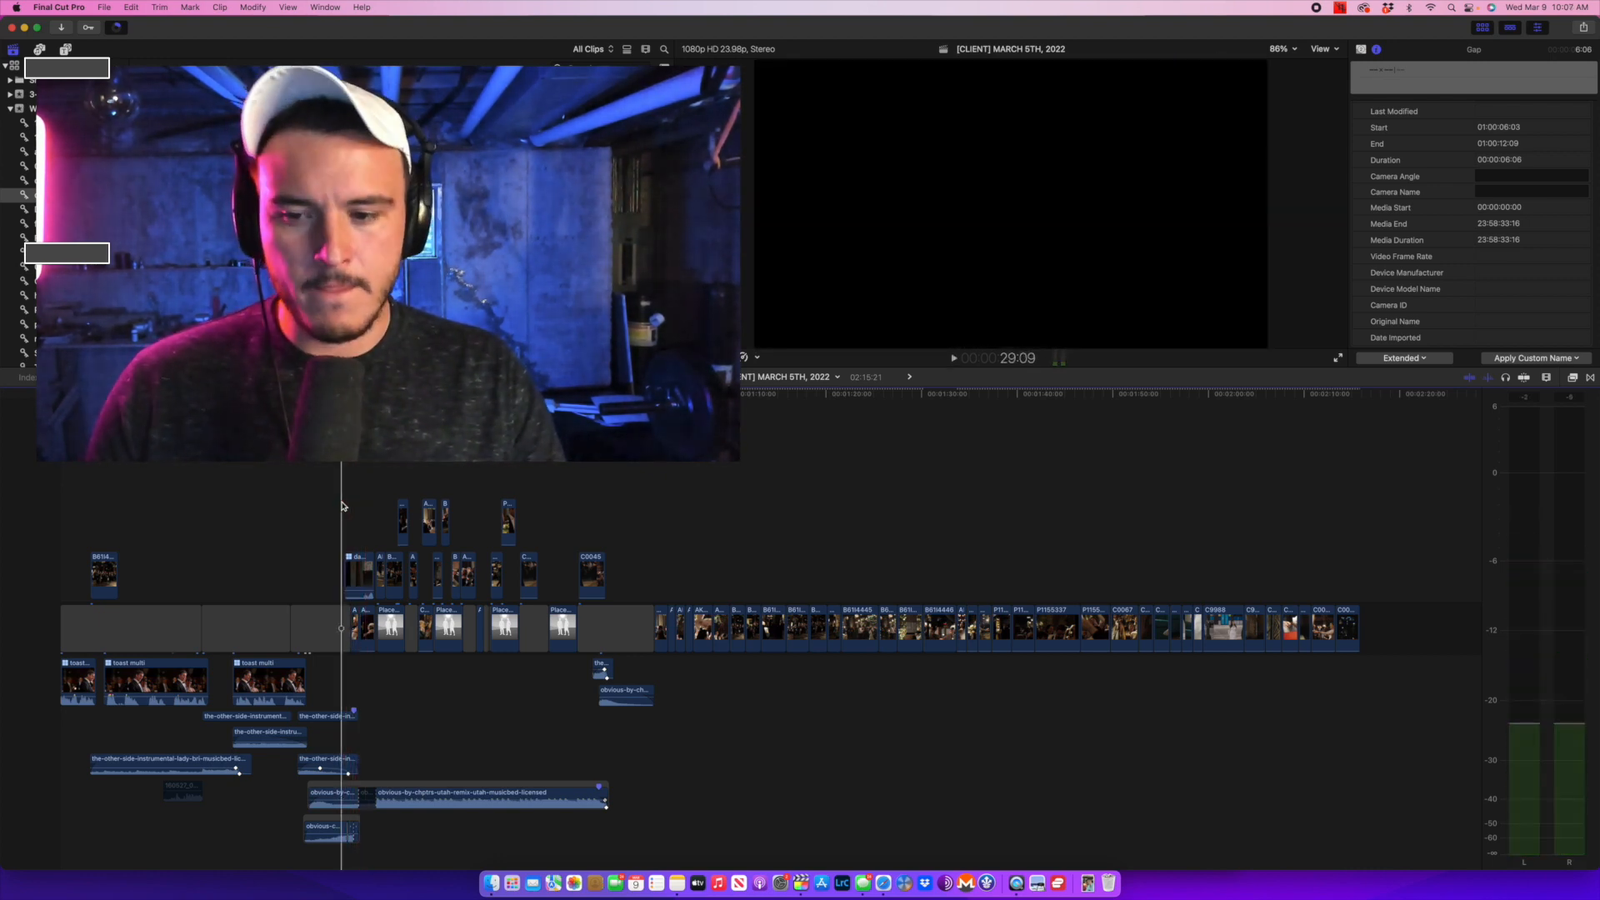
# Open dad FL multi to check where the 001_220305 audio begins, and return to the [CLIENT] MARCH 5TH, 2022 project.
pyautogui.doubleClick(354, 563)
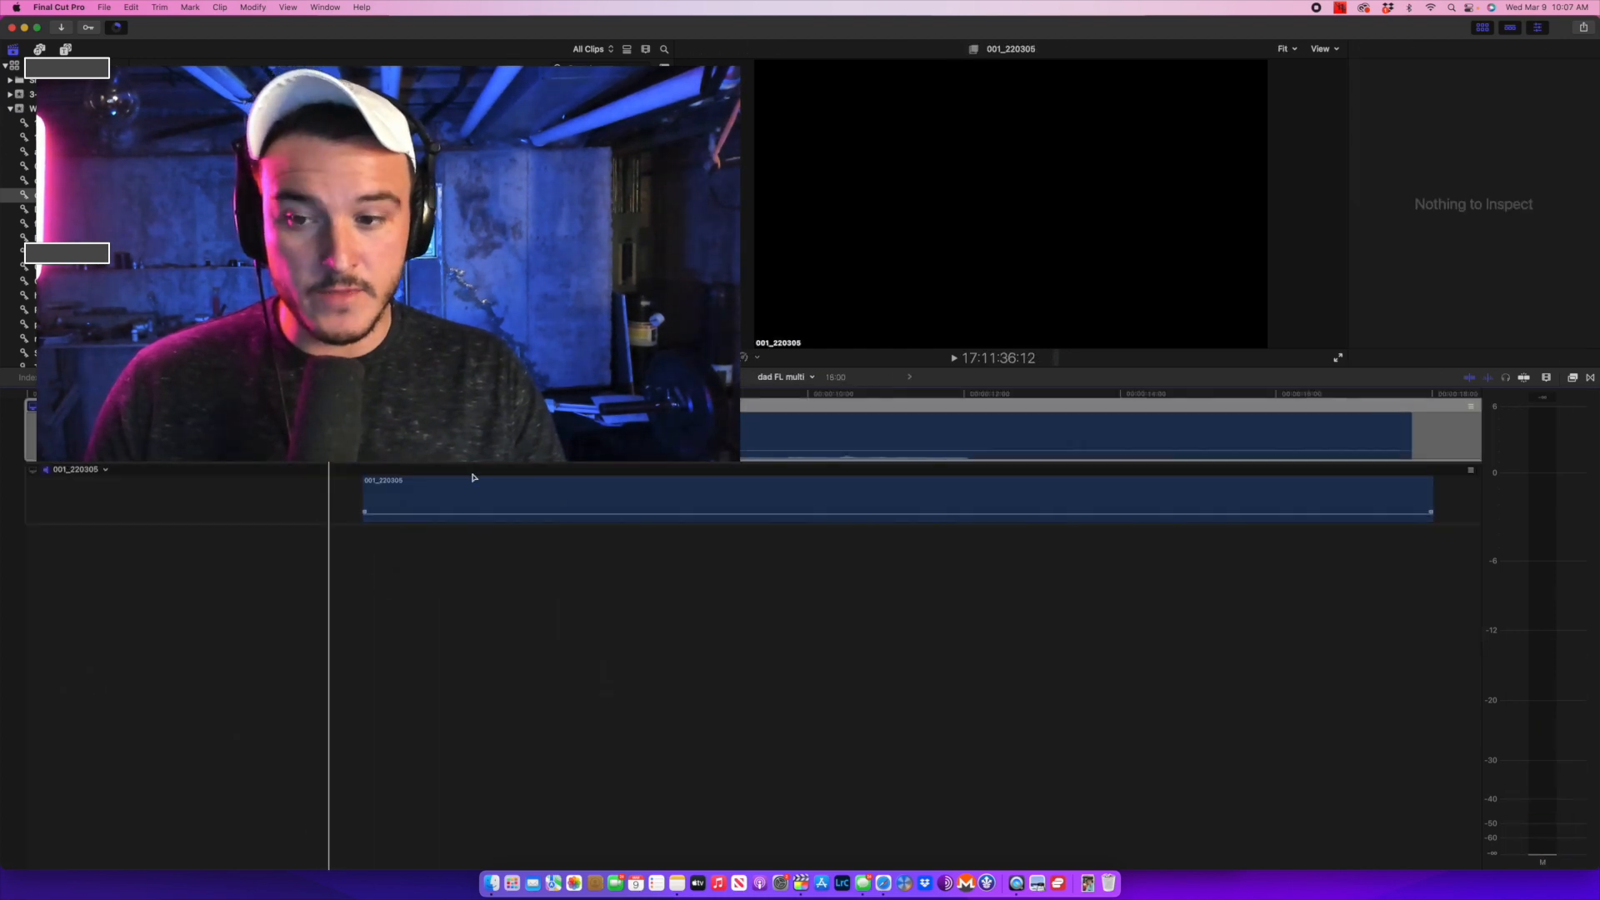
pyautogui.moveTo(363, 499); pyautogui.dragTo(359, 500)
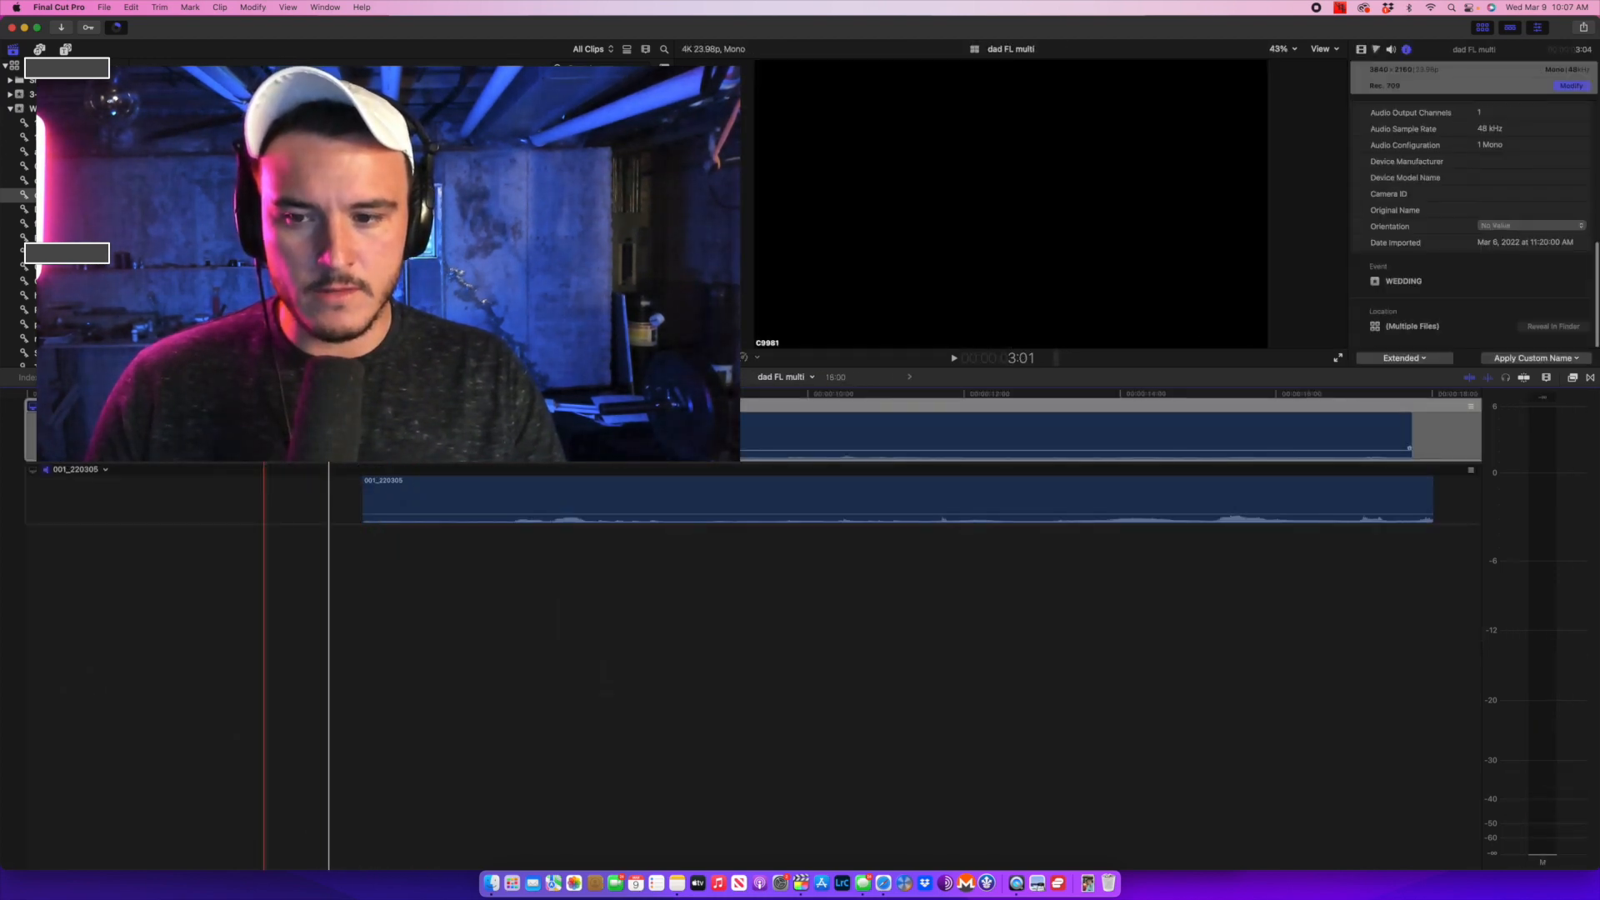
pyautogui.click(364, 490)
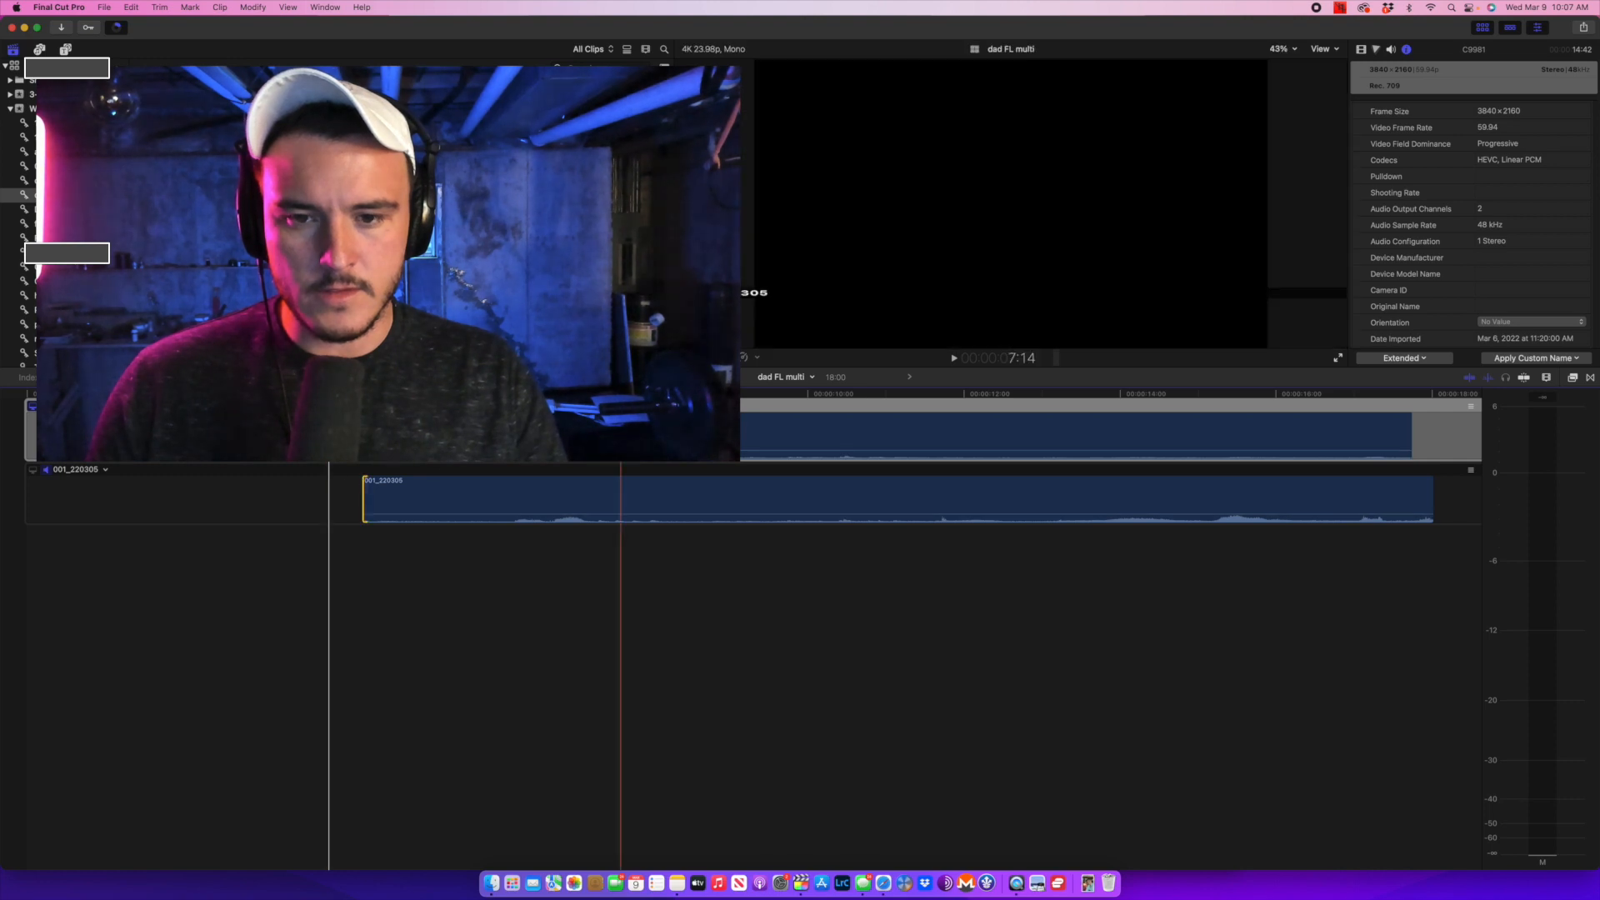
pyautogui.click(690, 377)
# Extend the start of the dad FL multi clip earlier to a duration of 4:04 and play it back.
pyautogui.click(346, 560)
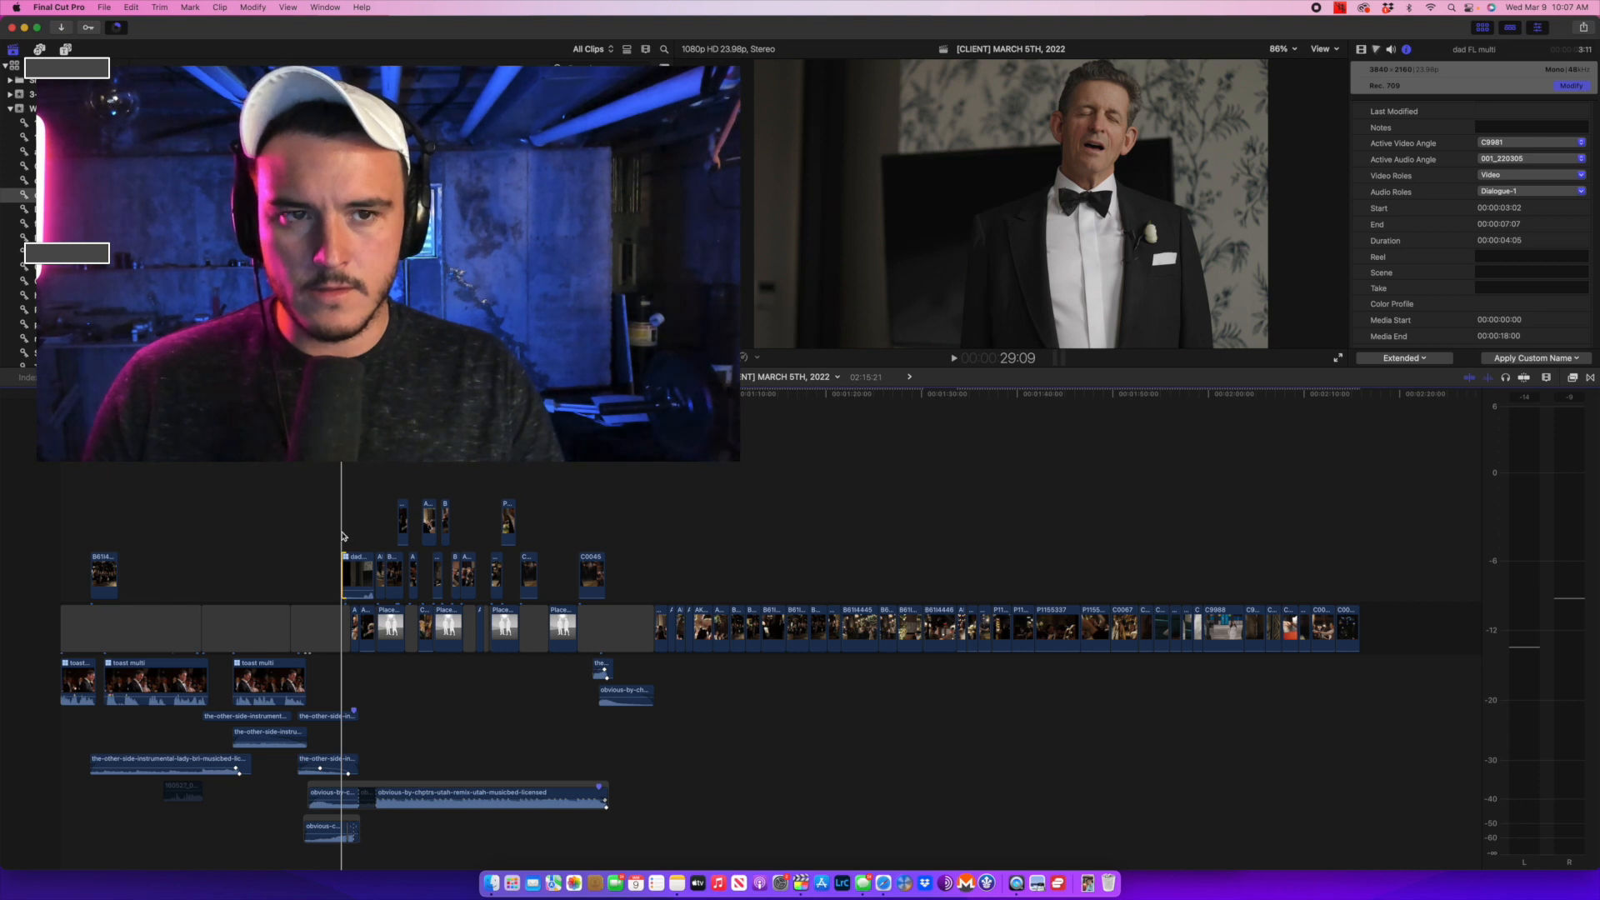
pyautogui.press('space')
pyautogui.press('space')
pyautogui.press('space')
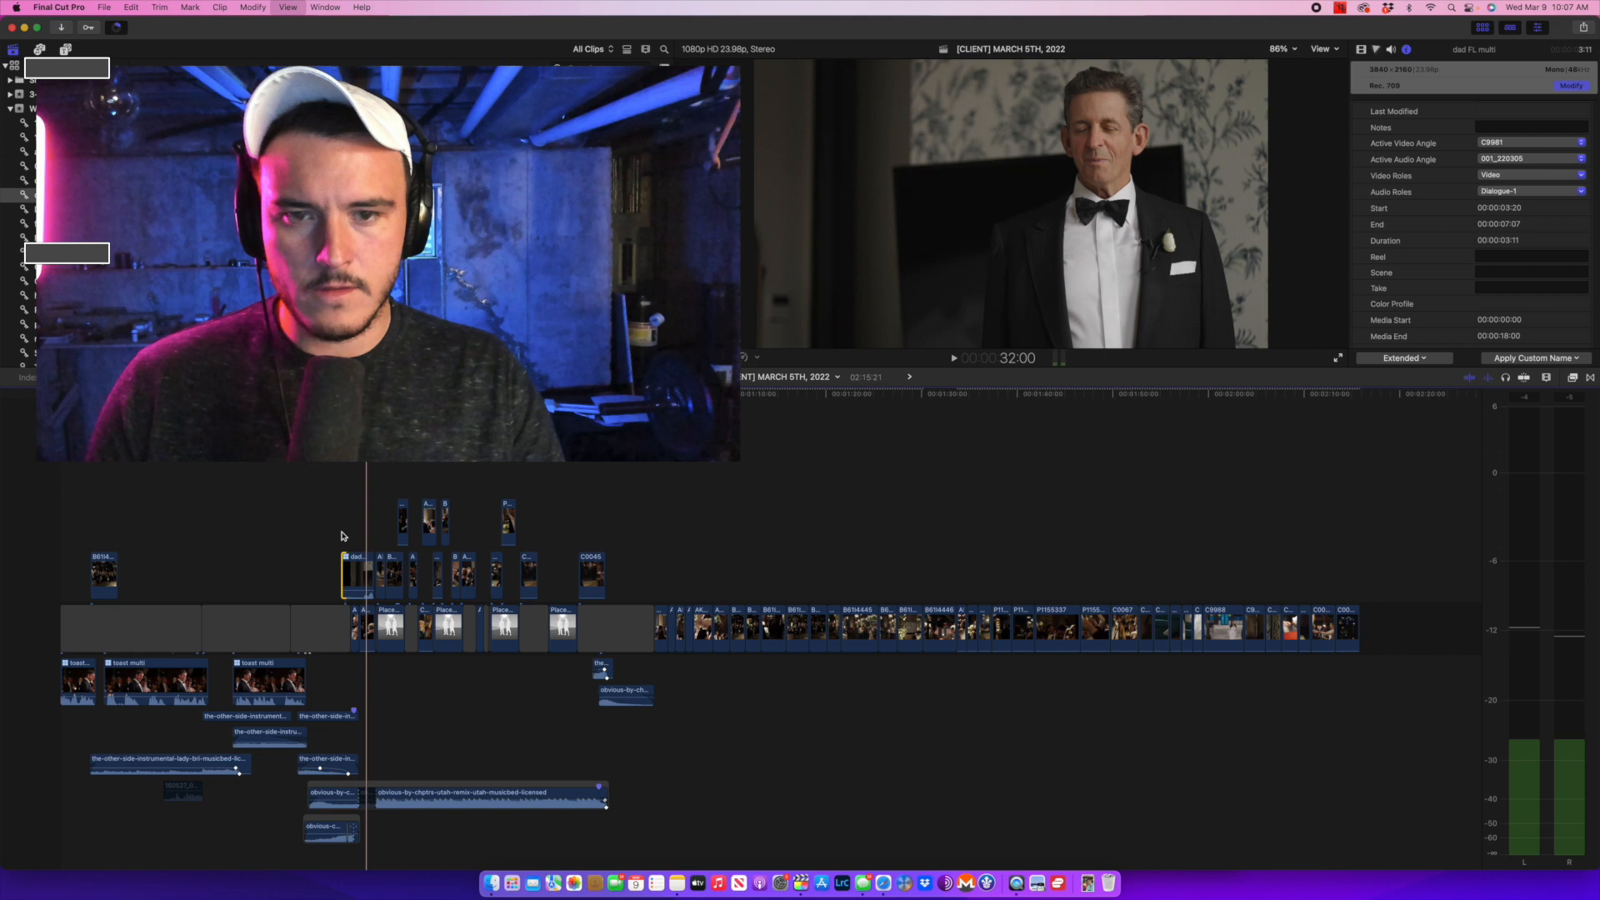
pyautogui.moveTo(343, 565); pyautogui.dragTo(335, 565)
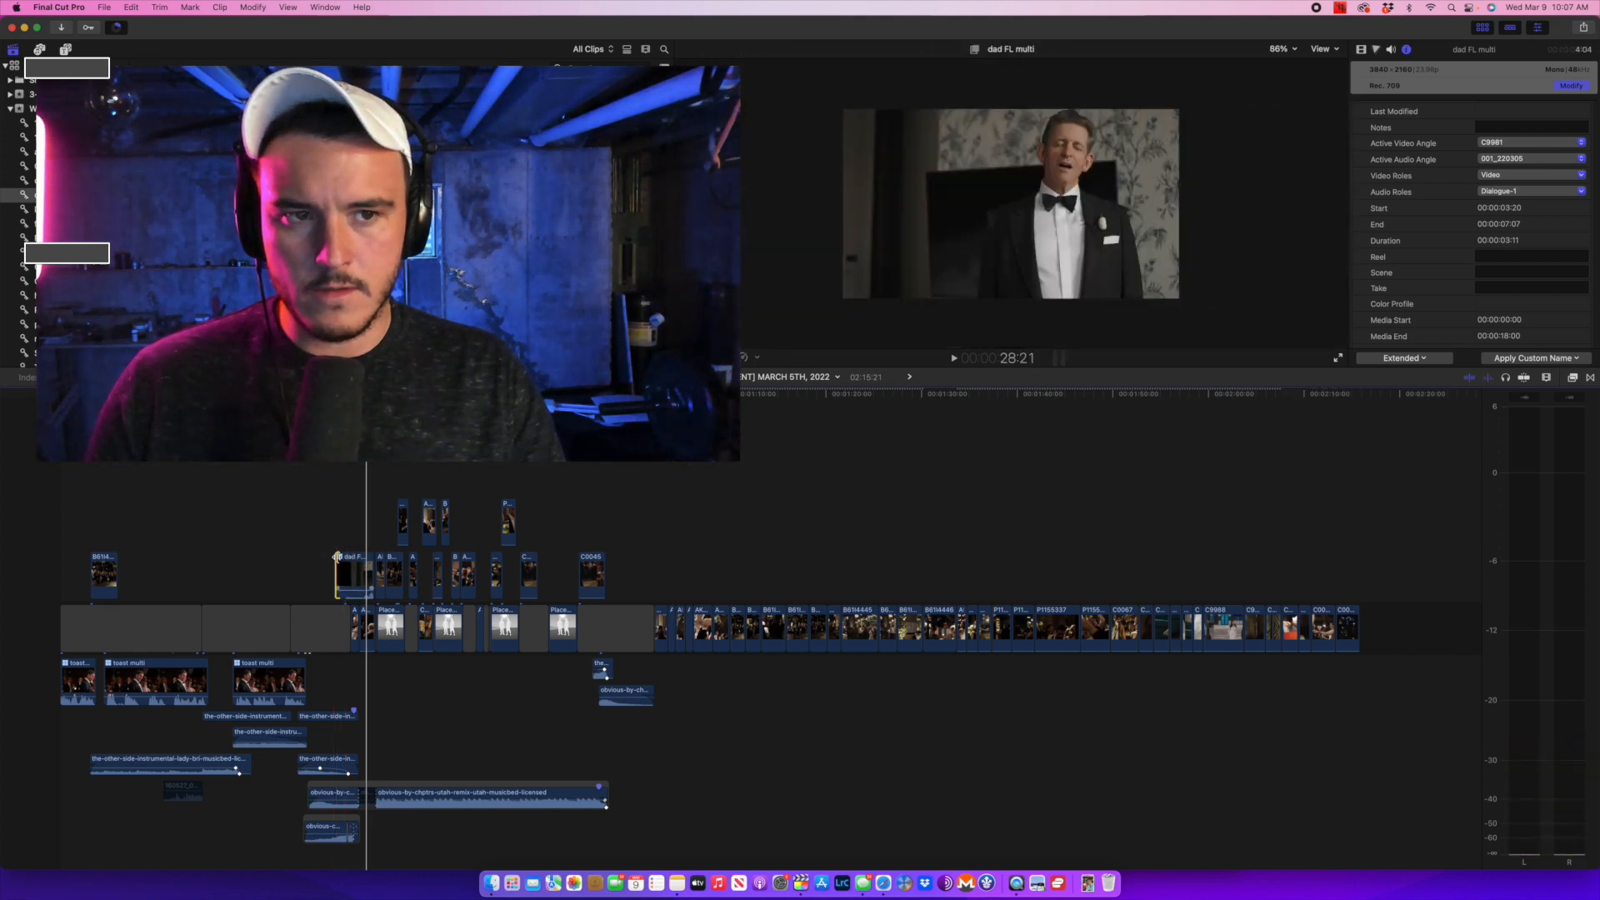
pyautogui.press('space')
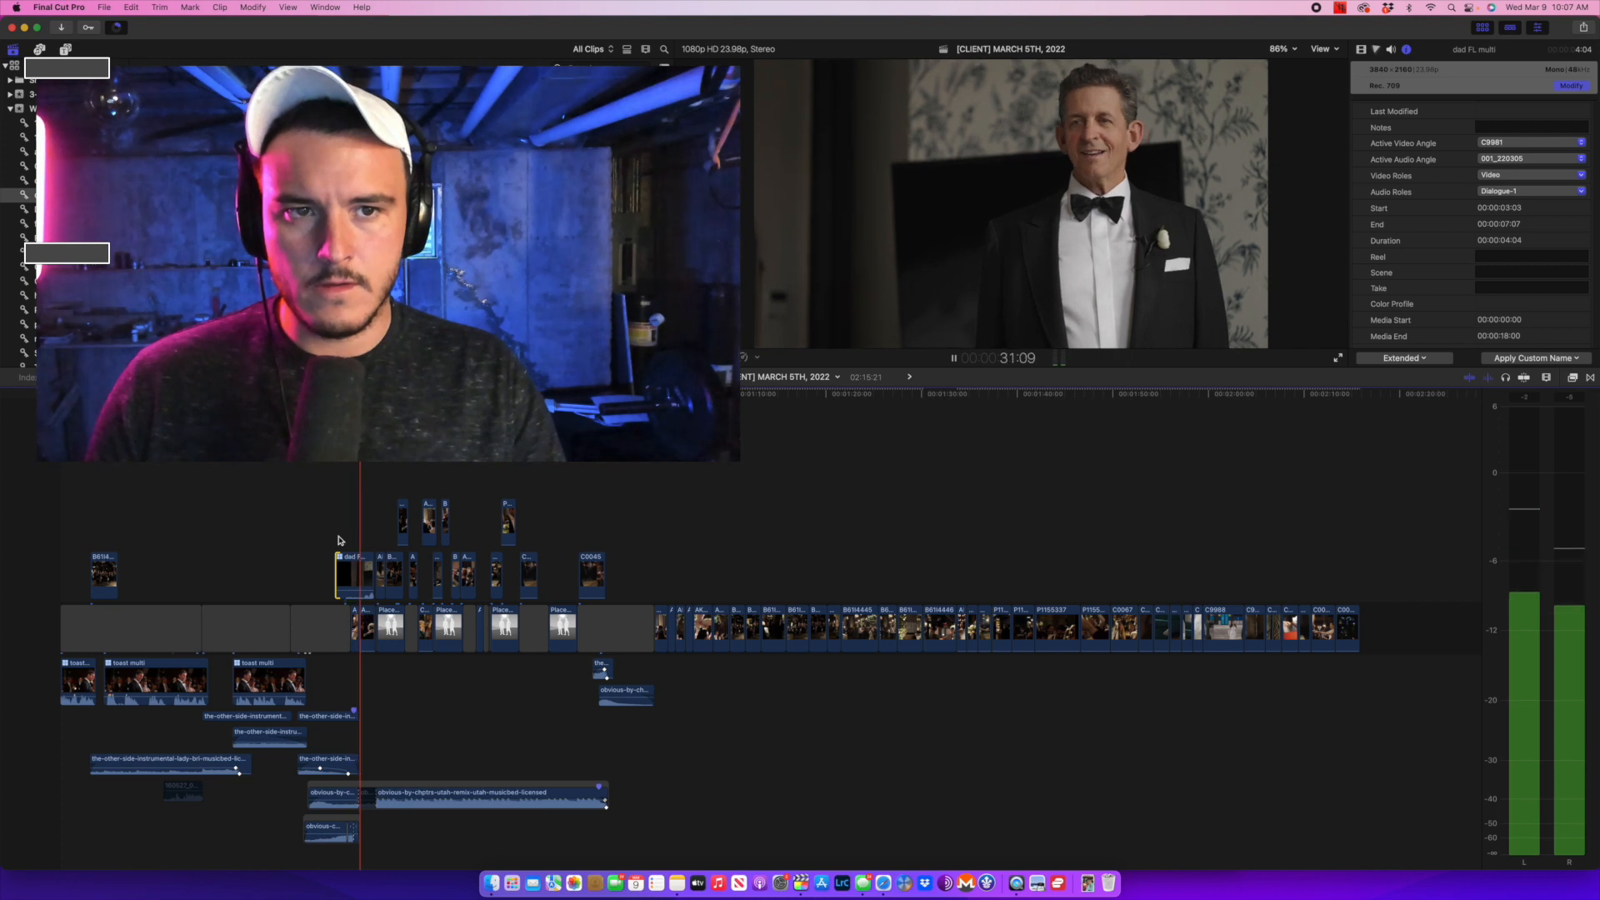
pyautogui.press('space')
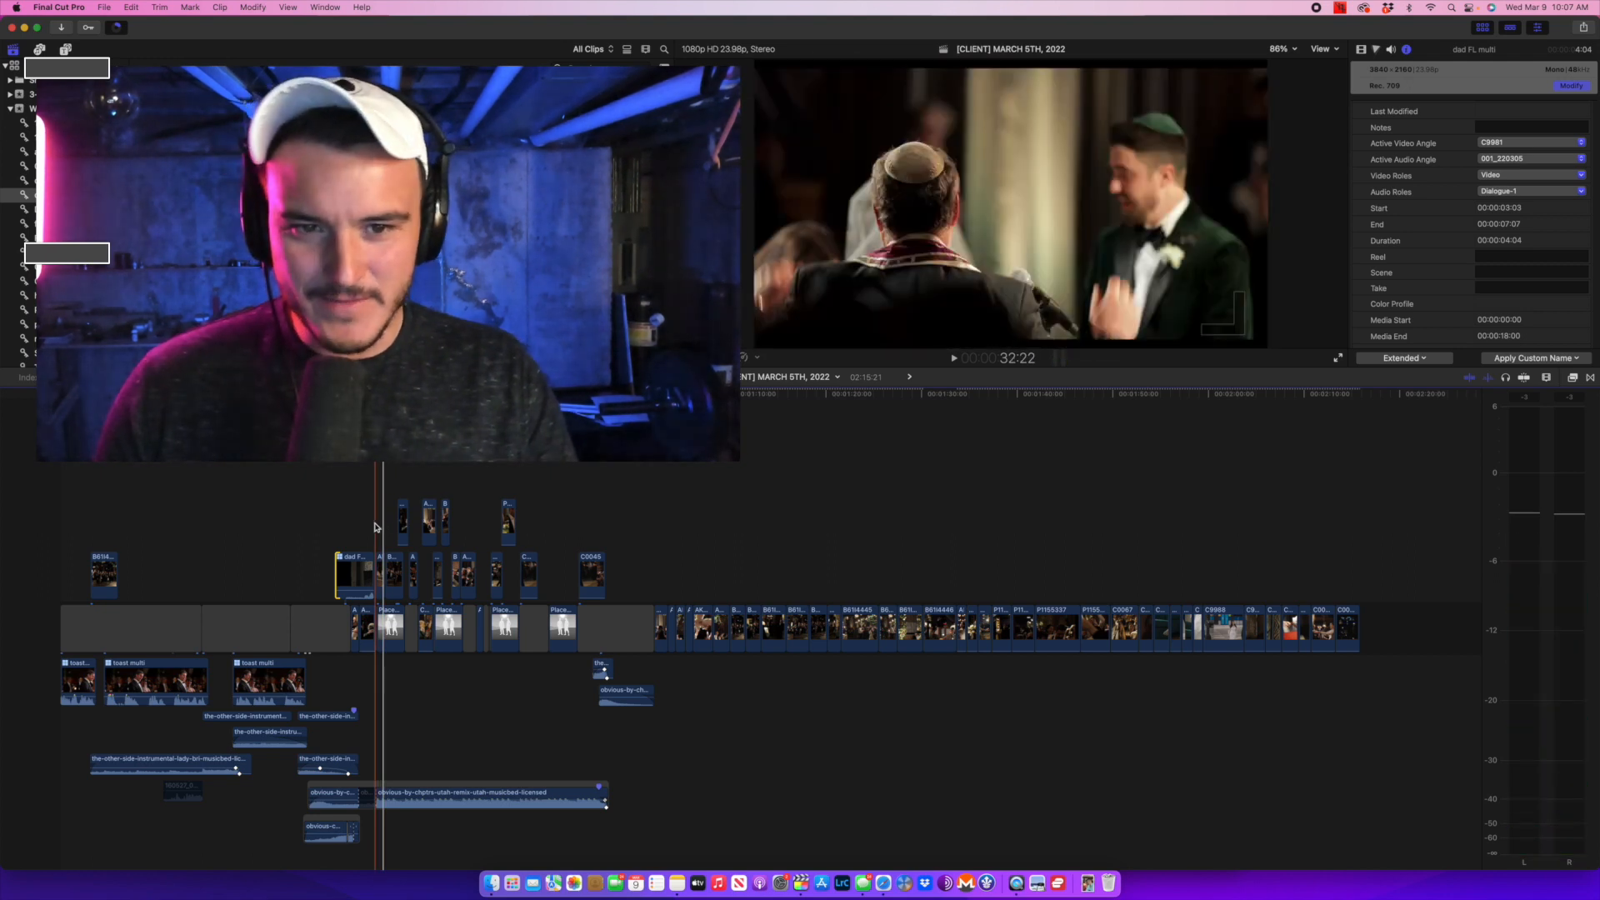
# Move the connected dance clips above the placeholders into the primary storyline, at the start of the unused shots after the last gap.
pyautogui.click(366, 640)
pyautogui.moveTo(366, 642); pyautogui.dragTo(737, 490)
pyautogui.moveTo(355, 631); pyautogui.dragTo(733, 510)
pyautogui.moveTo(379, 523); pyautogui.dragTo(607, 595)
pyautogui.moveTo(423, 577); pyautogui.dragTo(641, 614)
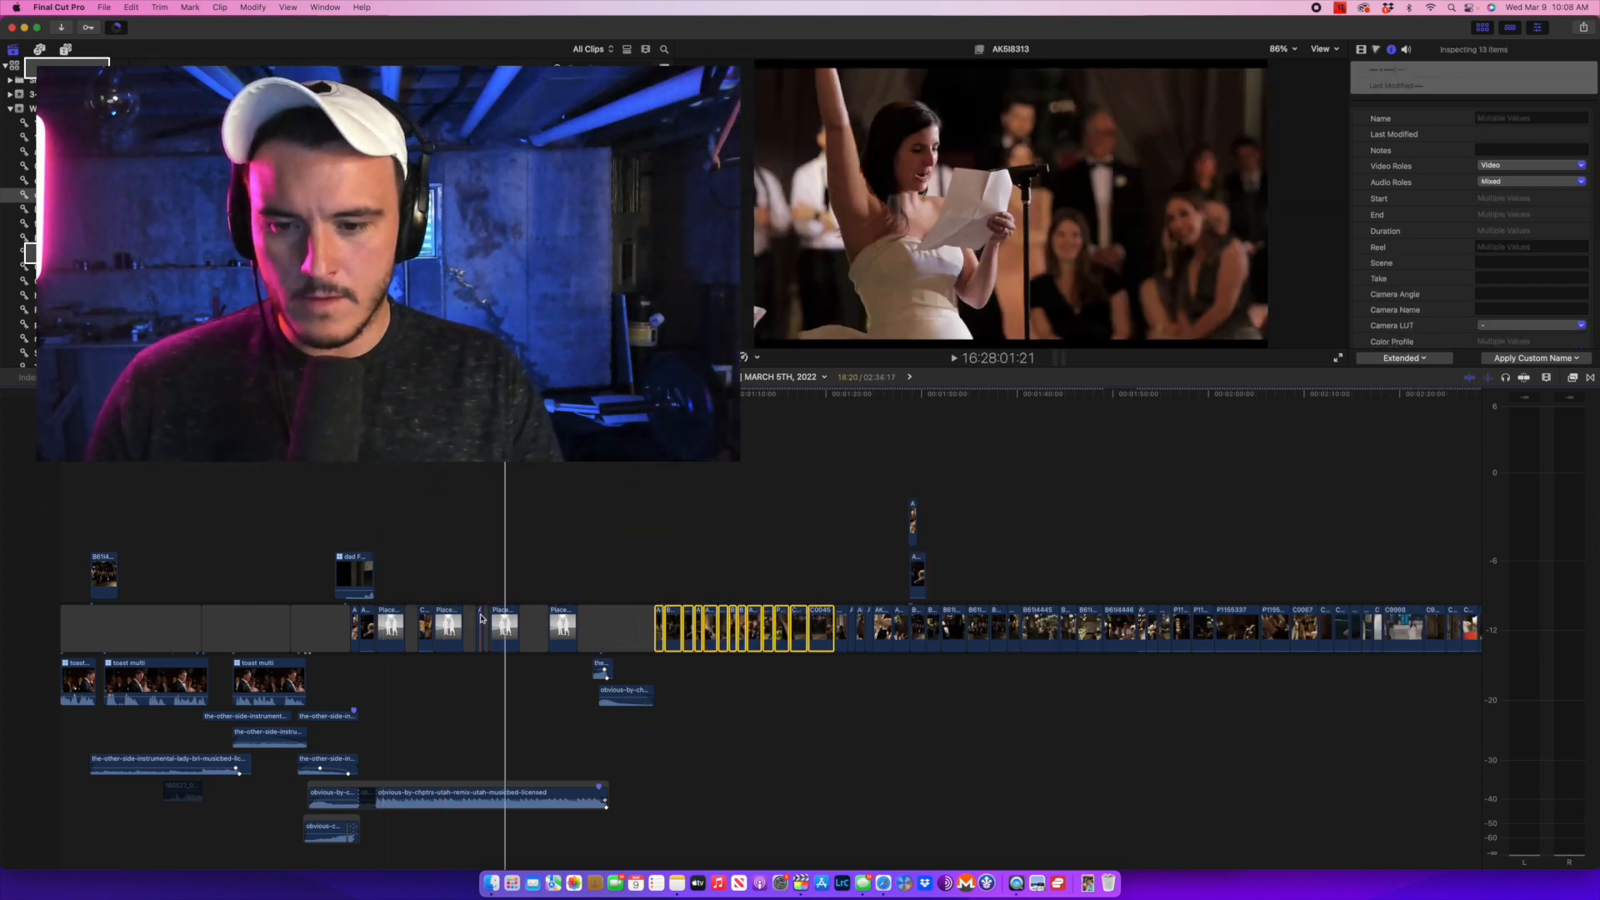
# Lift AKSI8313 out of the primary storyline before the third placeholder and insert it among the unused shots after the last gap.
pyautogui.click(480, 620)
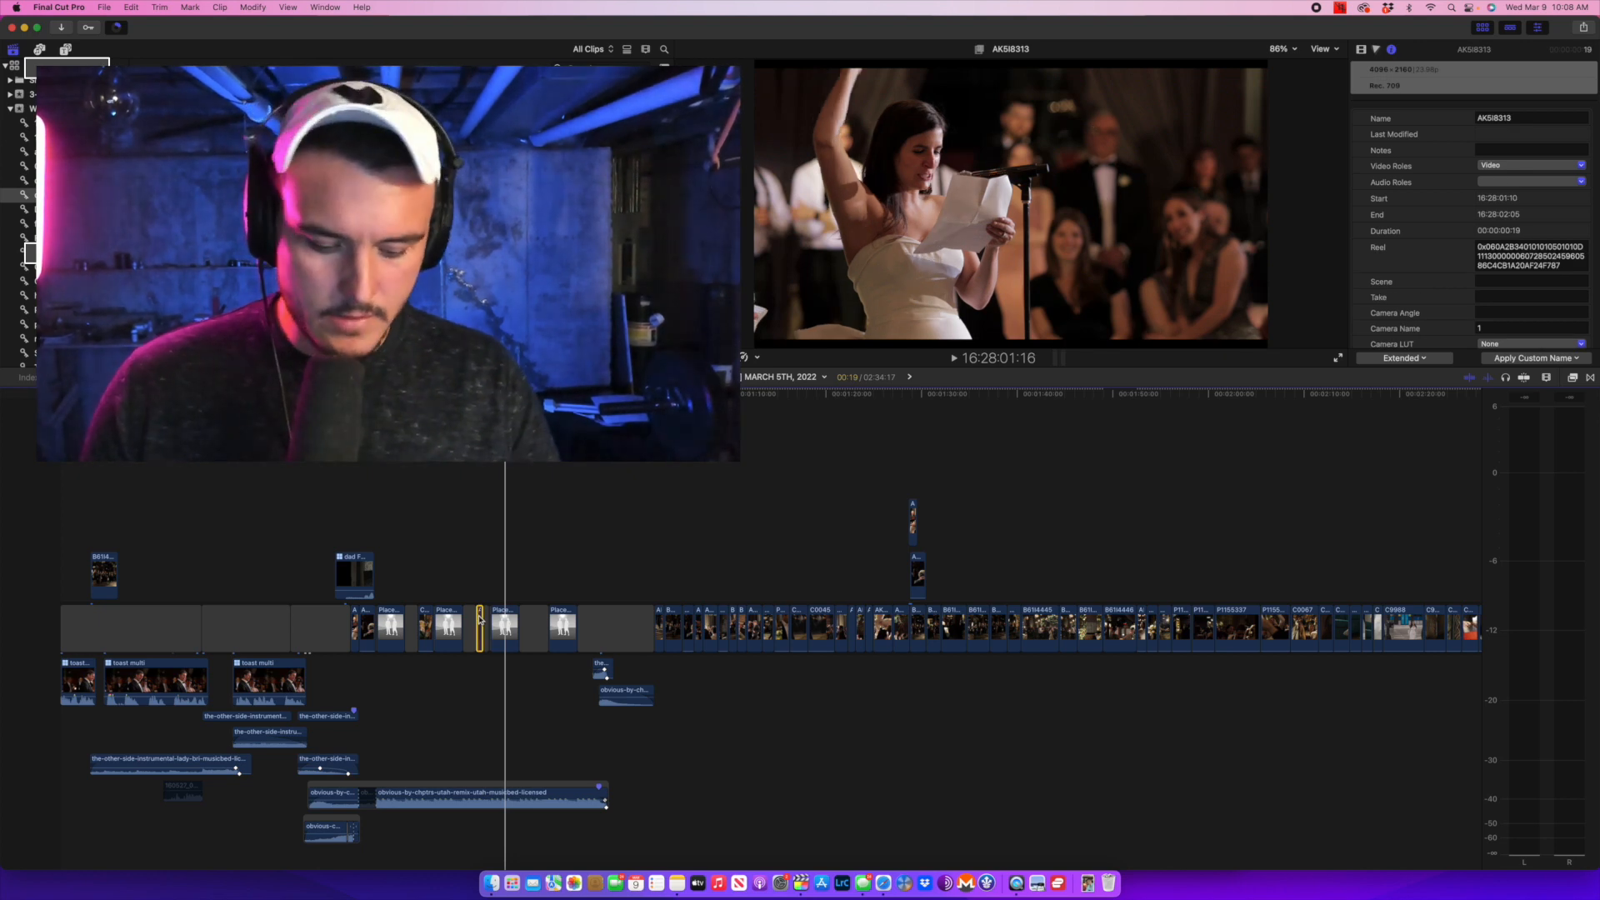
pyautogui.press('alt+super+Up')
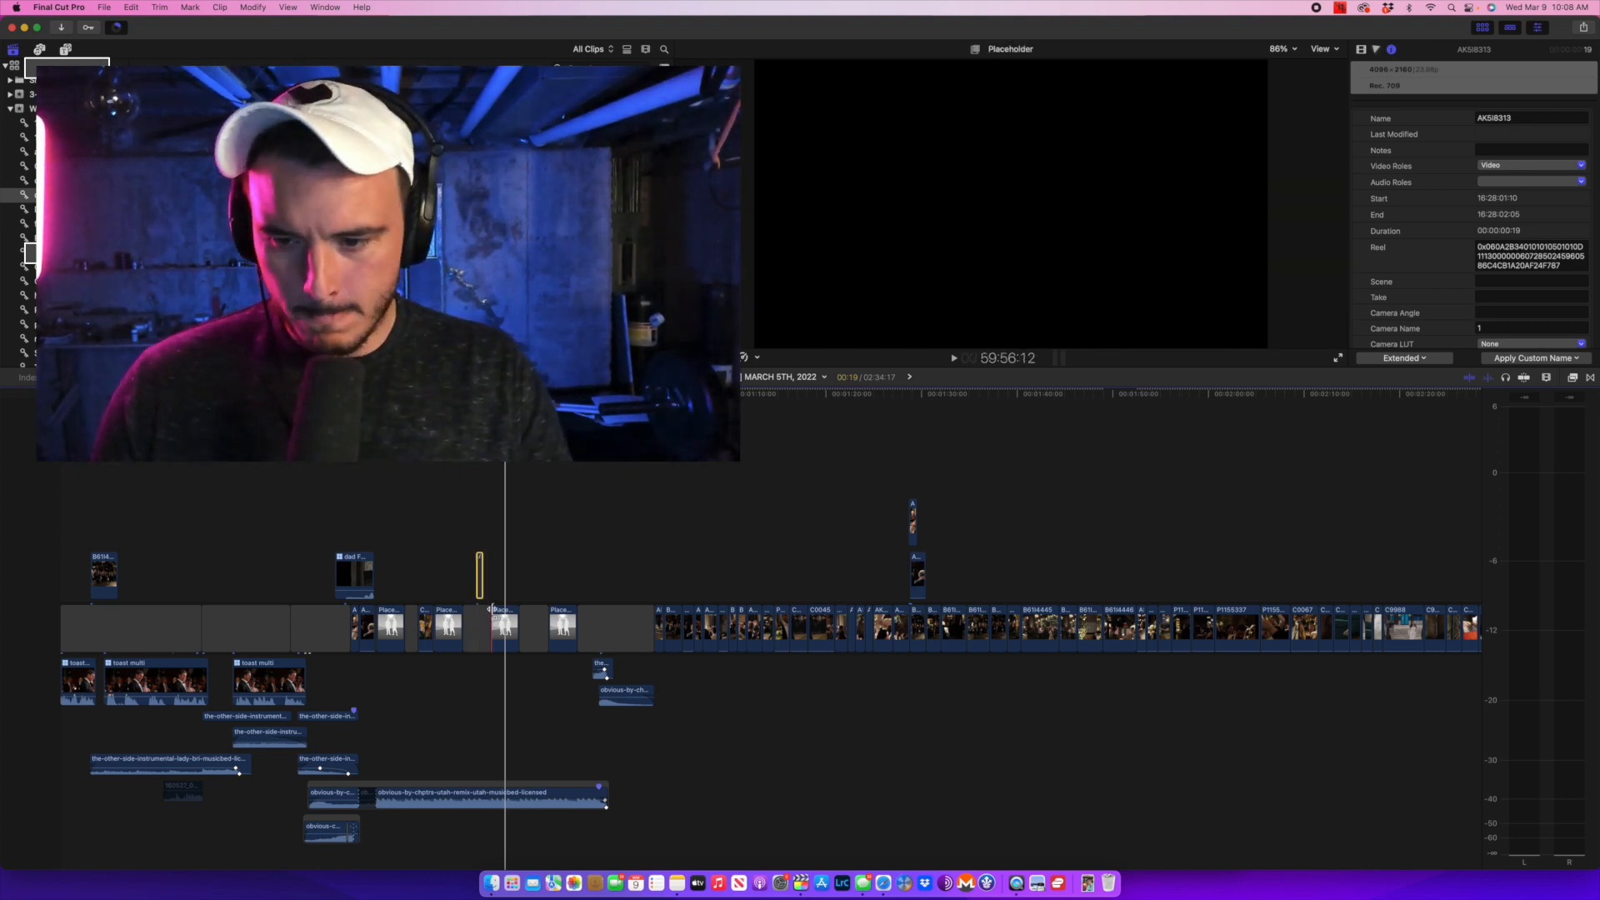
pyautogui.moveTo(480, 583); pyautogui.dragTo(667, 621)
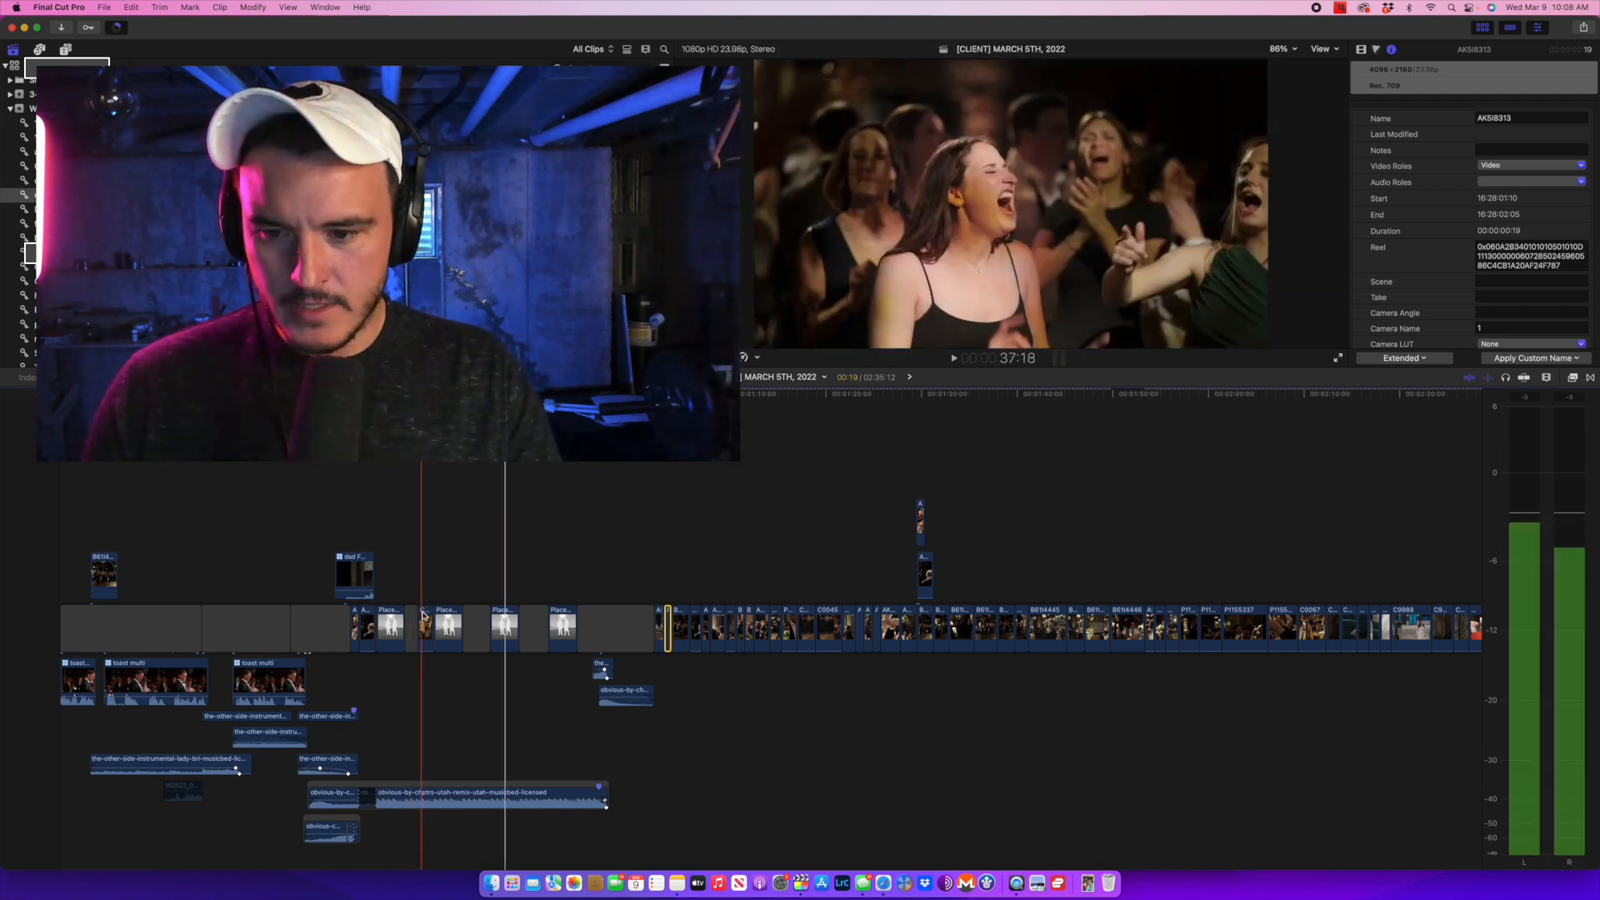
# Lift C0079 out of the primary storyline before the second placeholder and insert it near the start of the unused shots.
pyautogui.click(423, 623)
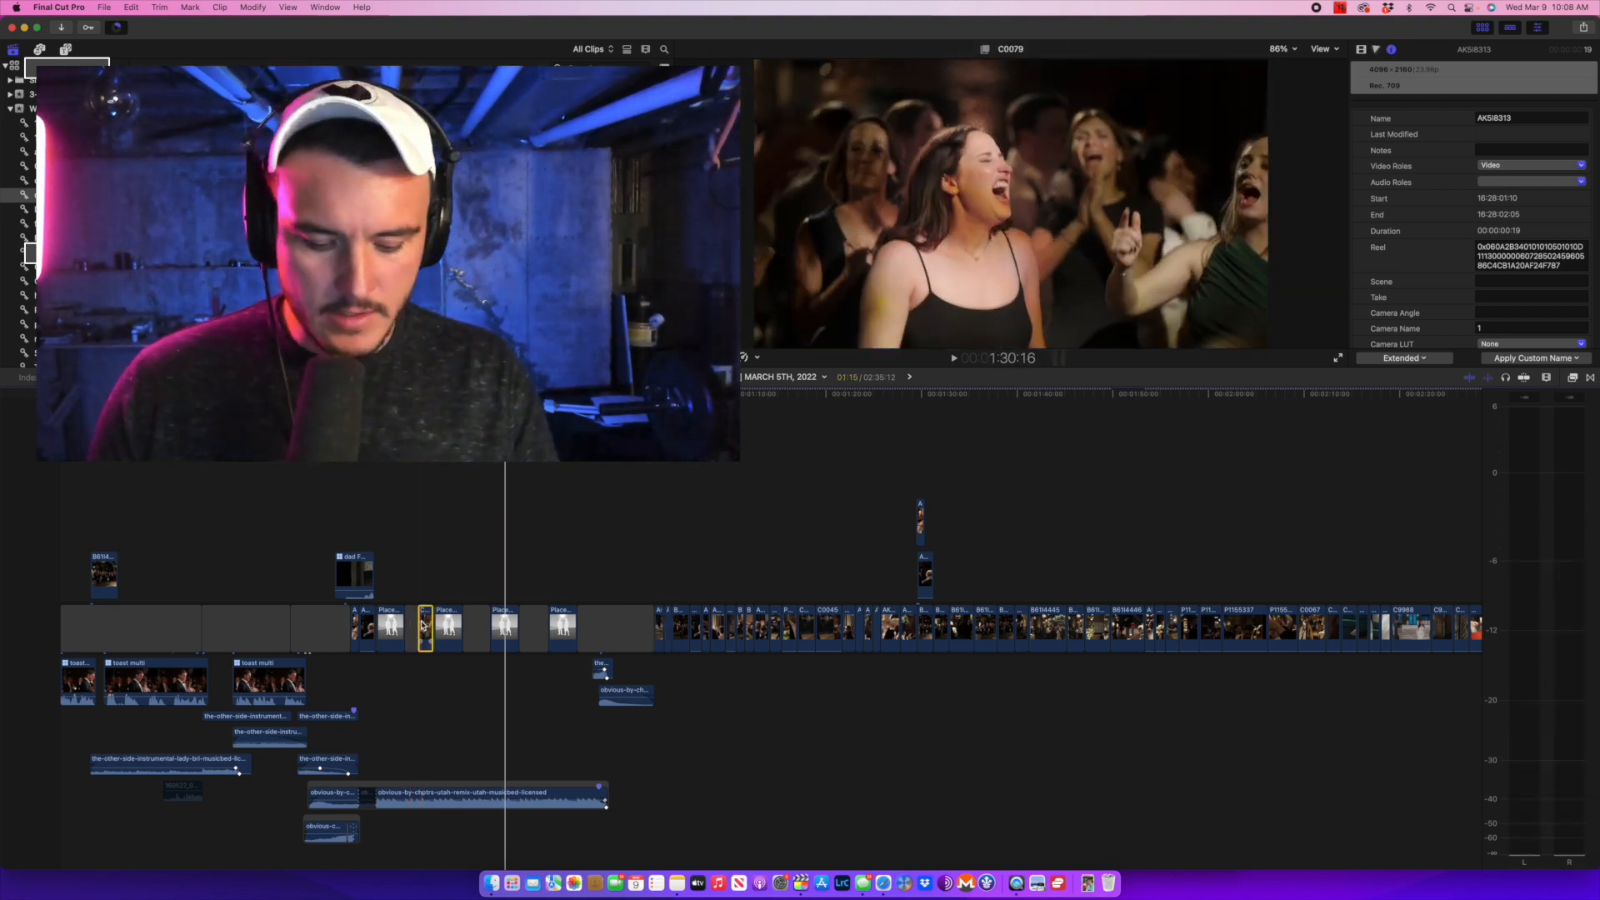
pyautogui.press('alt+super+Up')
pyautogui.moveTo(425, 575); pyautogui.dragTo(675, 633)
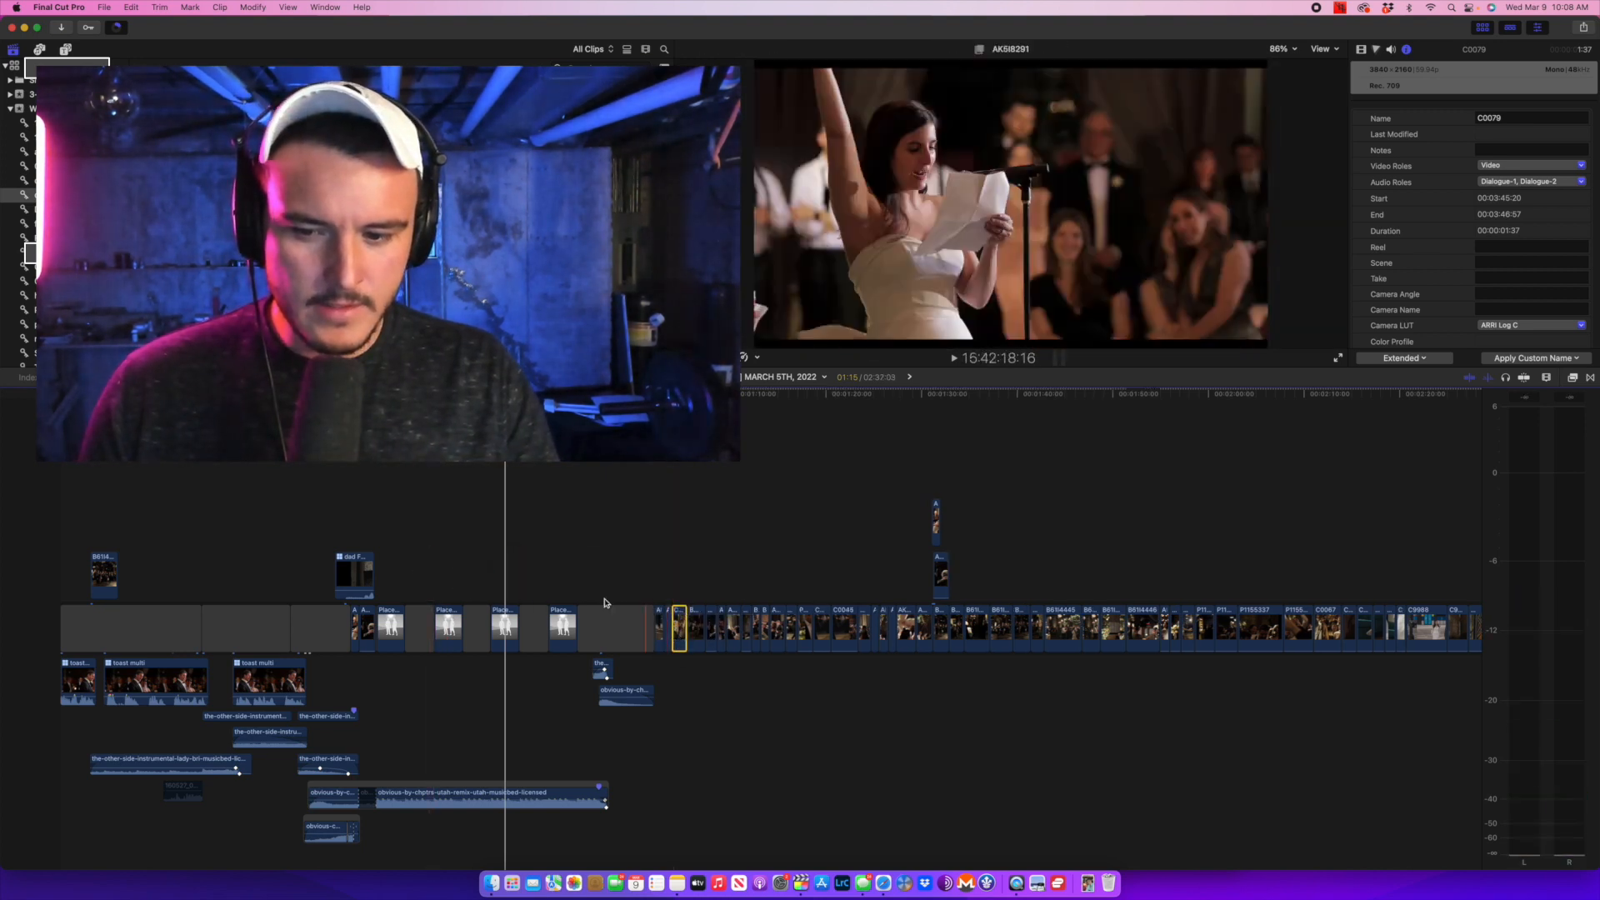
# Lift AKSI8289 and the adjoining short clip before the first placeholder out of the primary storyline and delete them.
pyautogui.click(360, 631)
pyautogui.keyDown('super'); pyautogui.click(355, 634); pyautogui.keyUp('super')
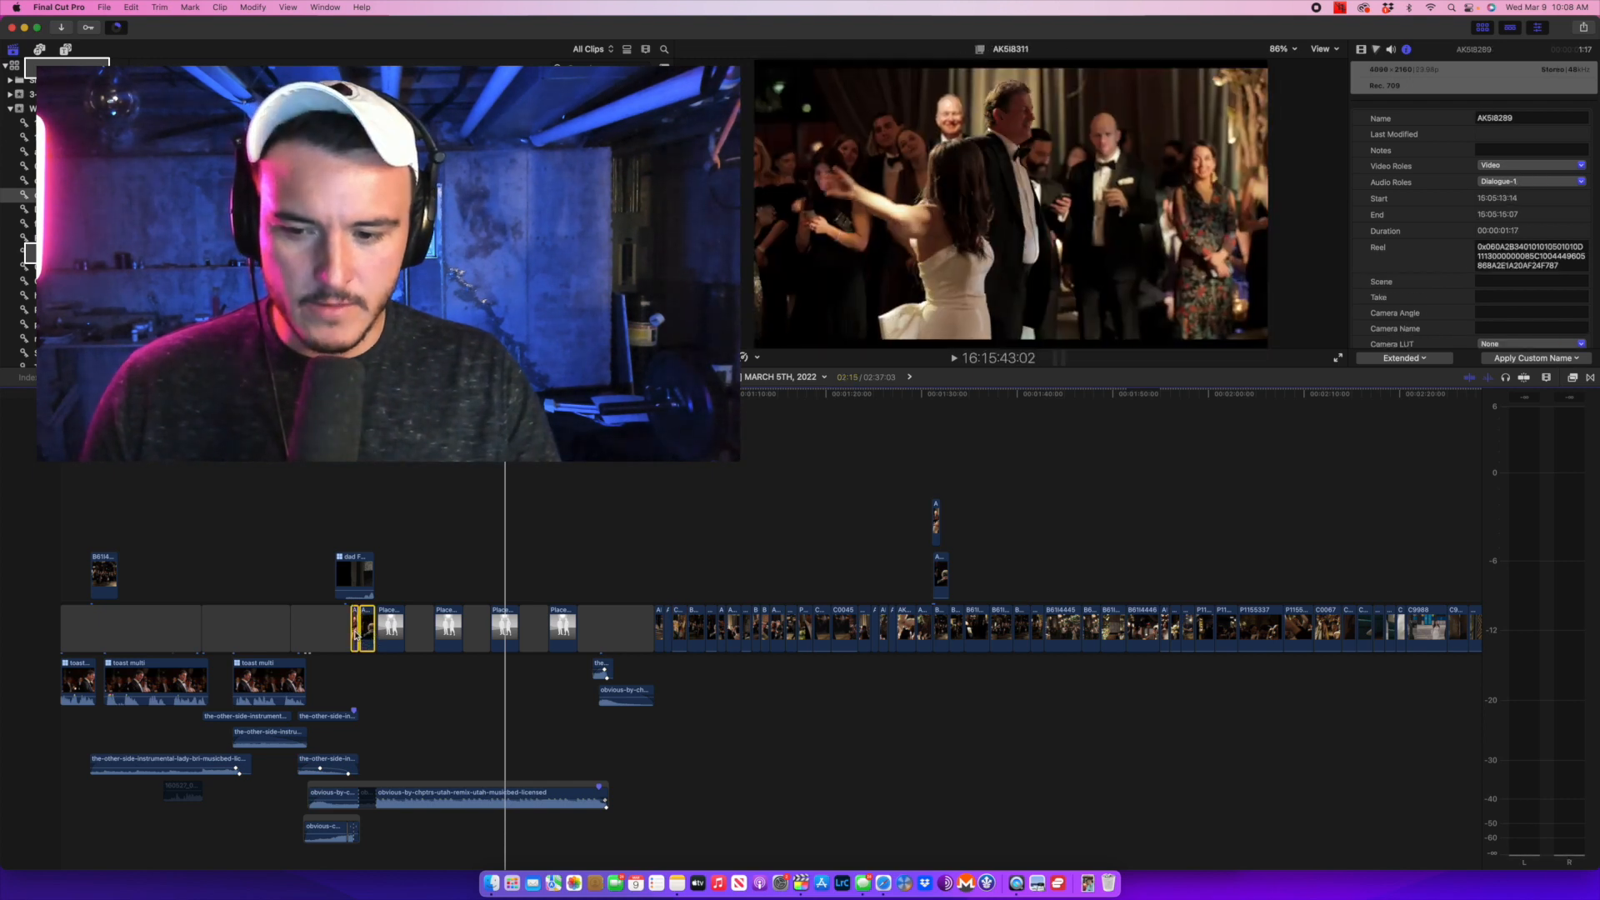
pyautogui.press('alt+super+Up')
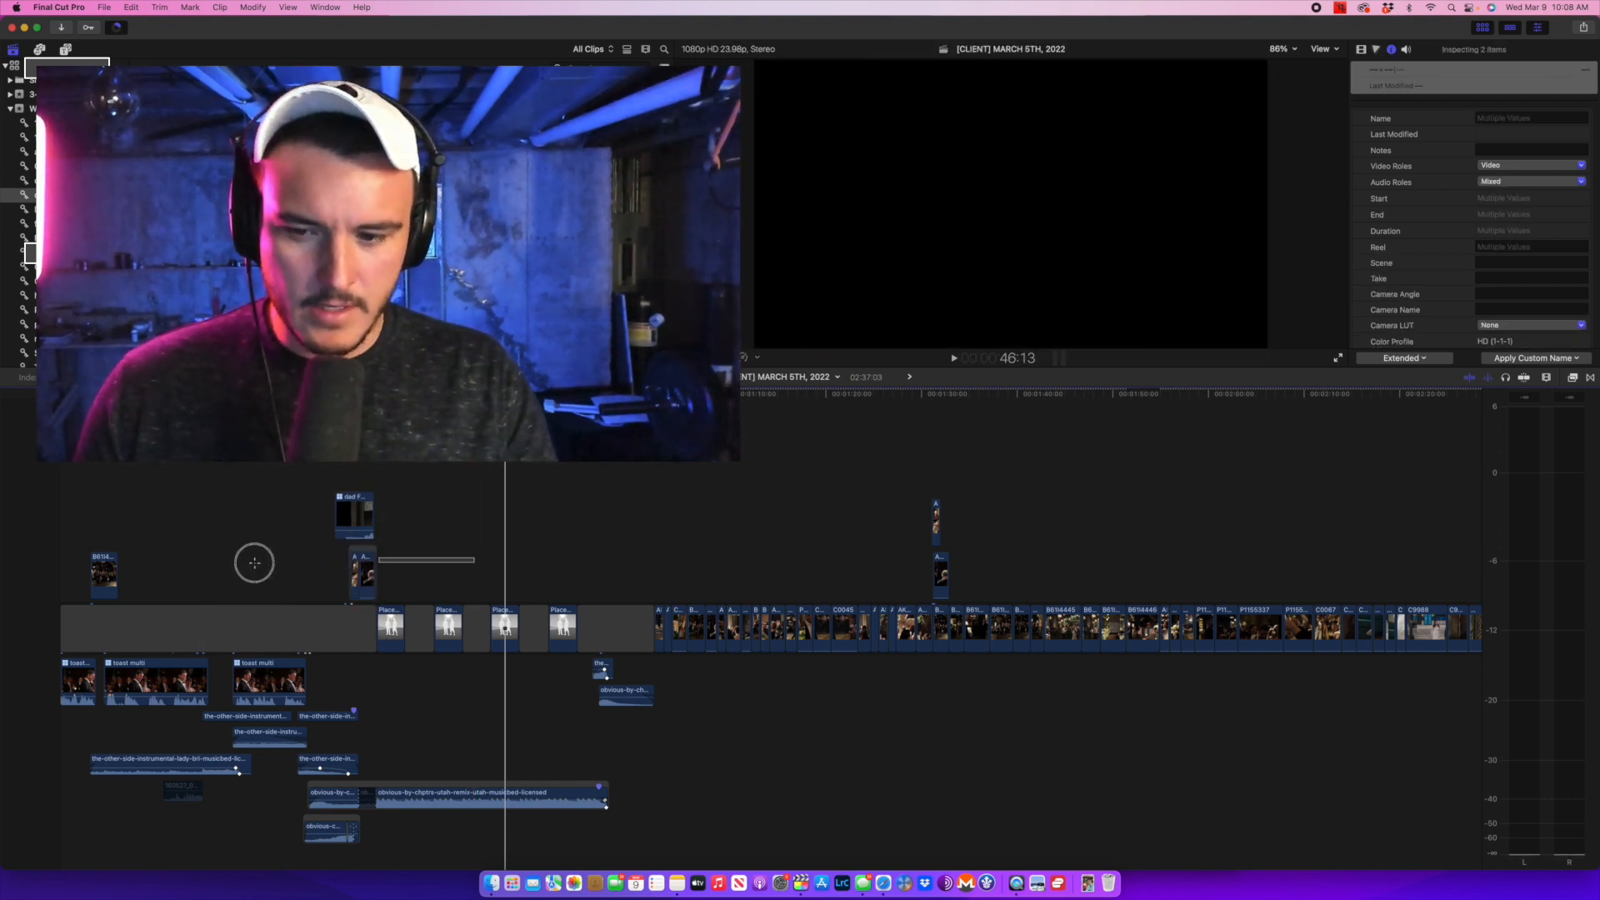
pyautogui.press('BackSpace')
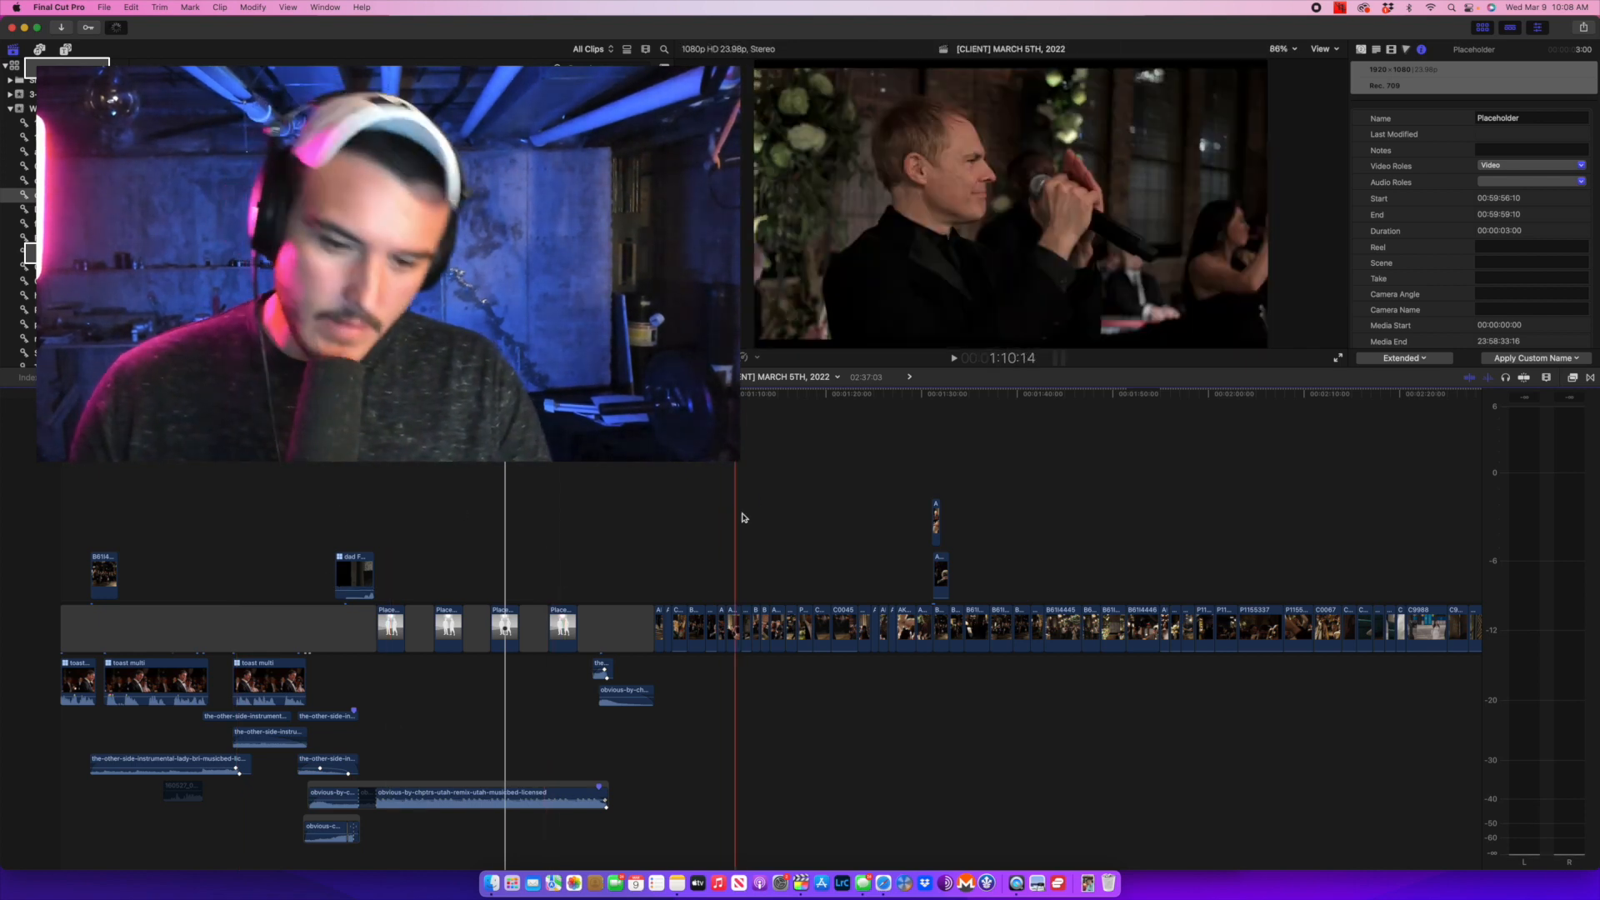
# Skim the dance, toast and ceremony shots gathered after the placeholders to examine which footage suits the opening.
pyautogui.click(827, 575)
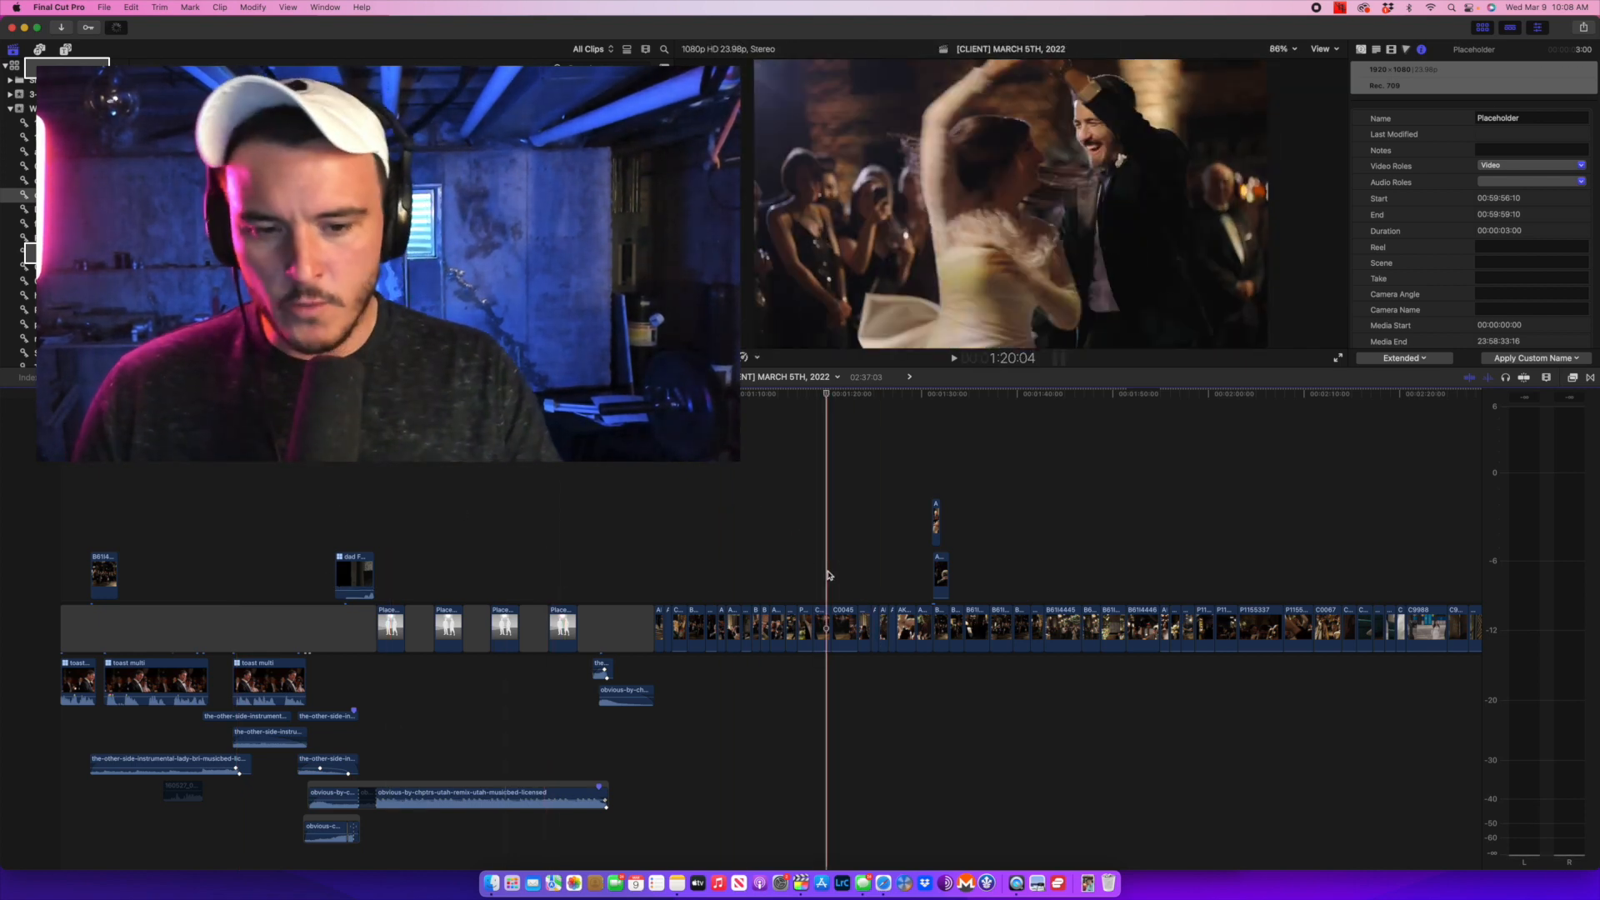
pyautogui.press('super+minus')
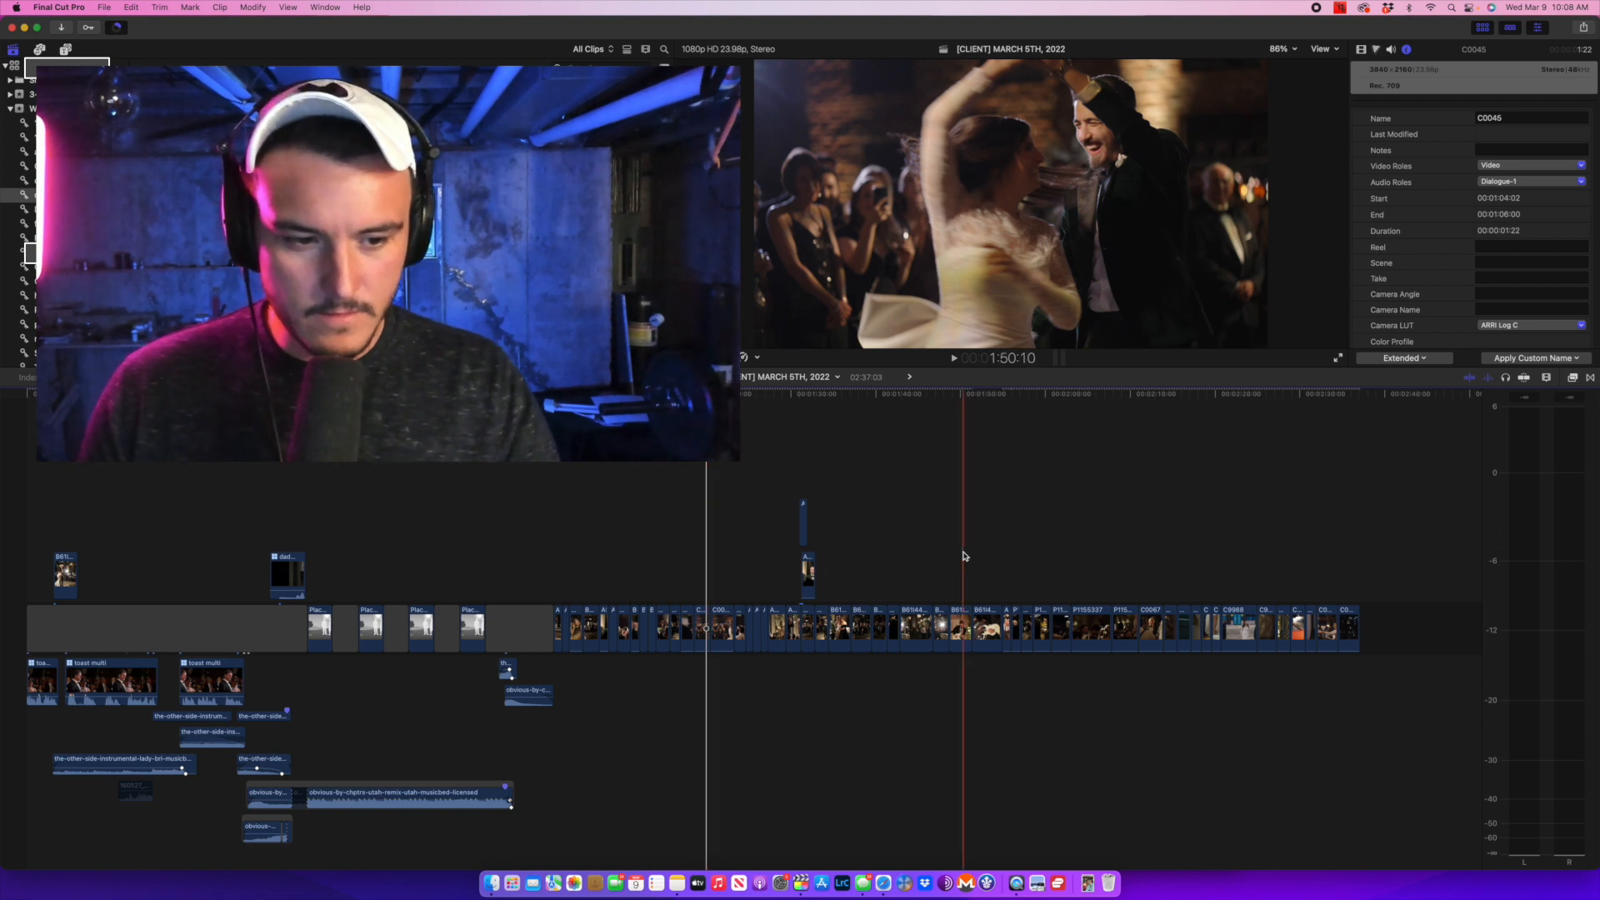
pyautogui.click(1084, 557)
pyautogui.click(1229, 577)
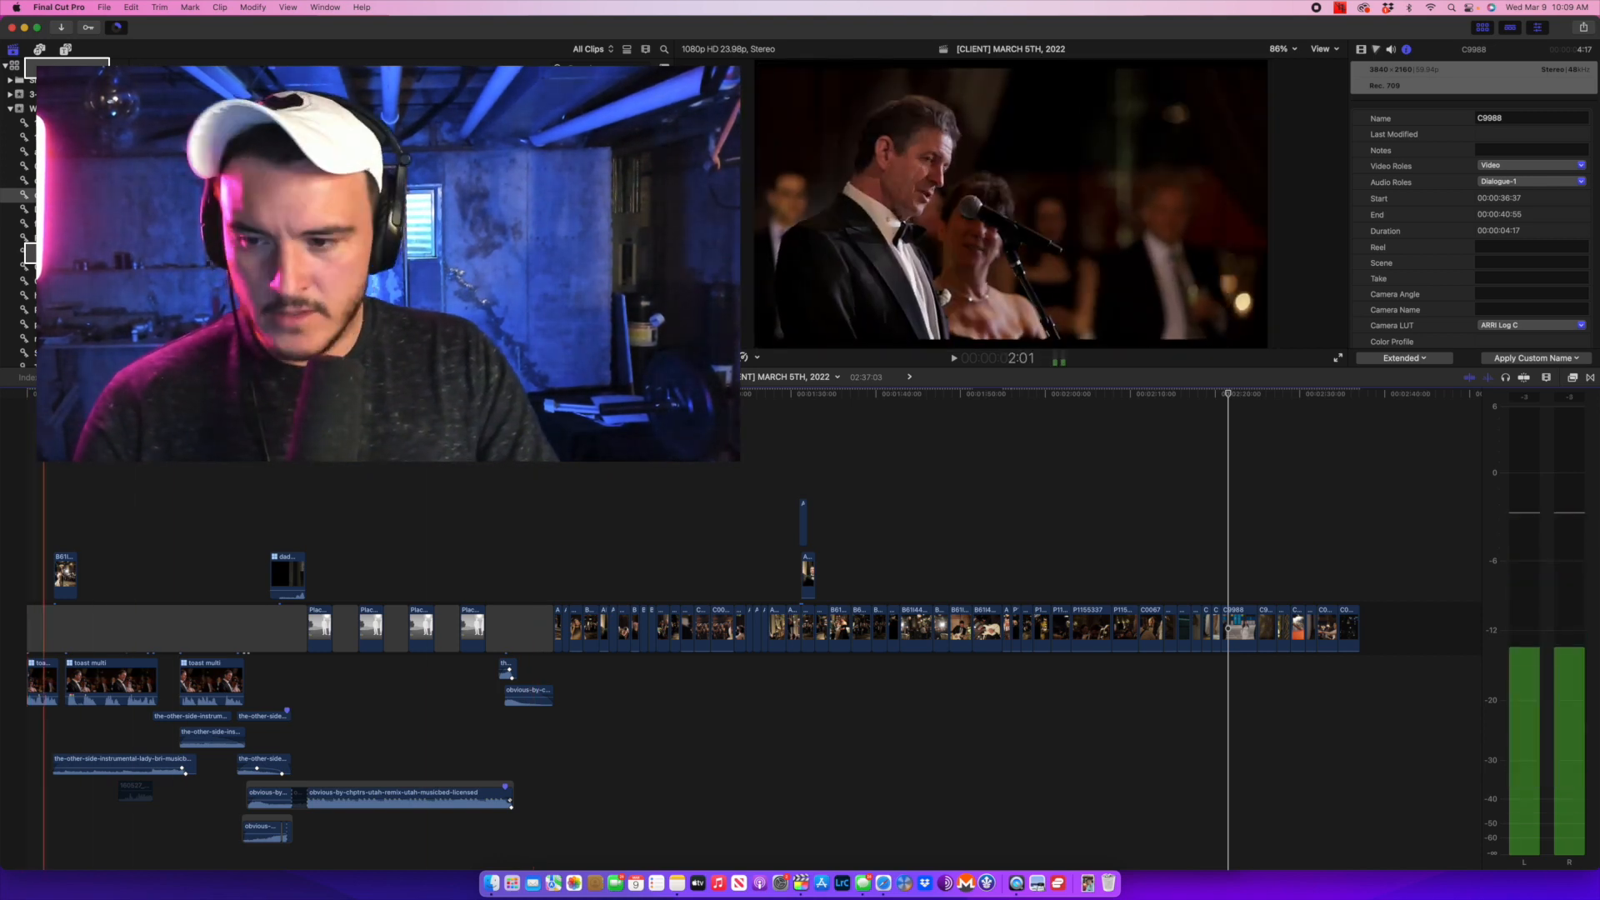
pyautogui.press('XF86AudioMute')
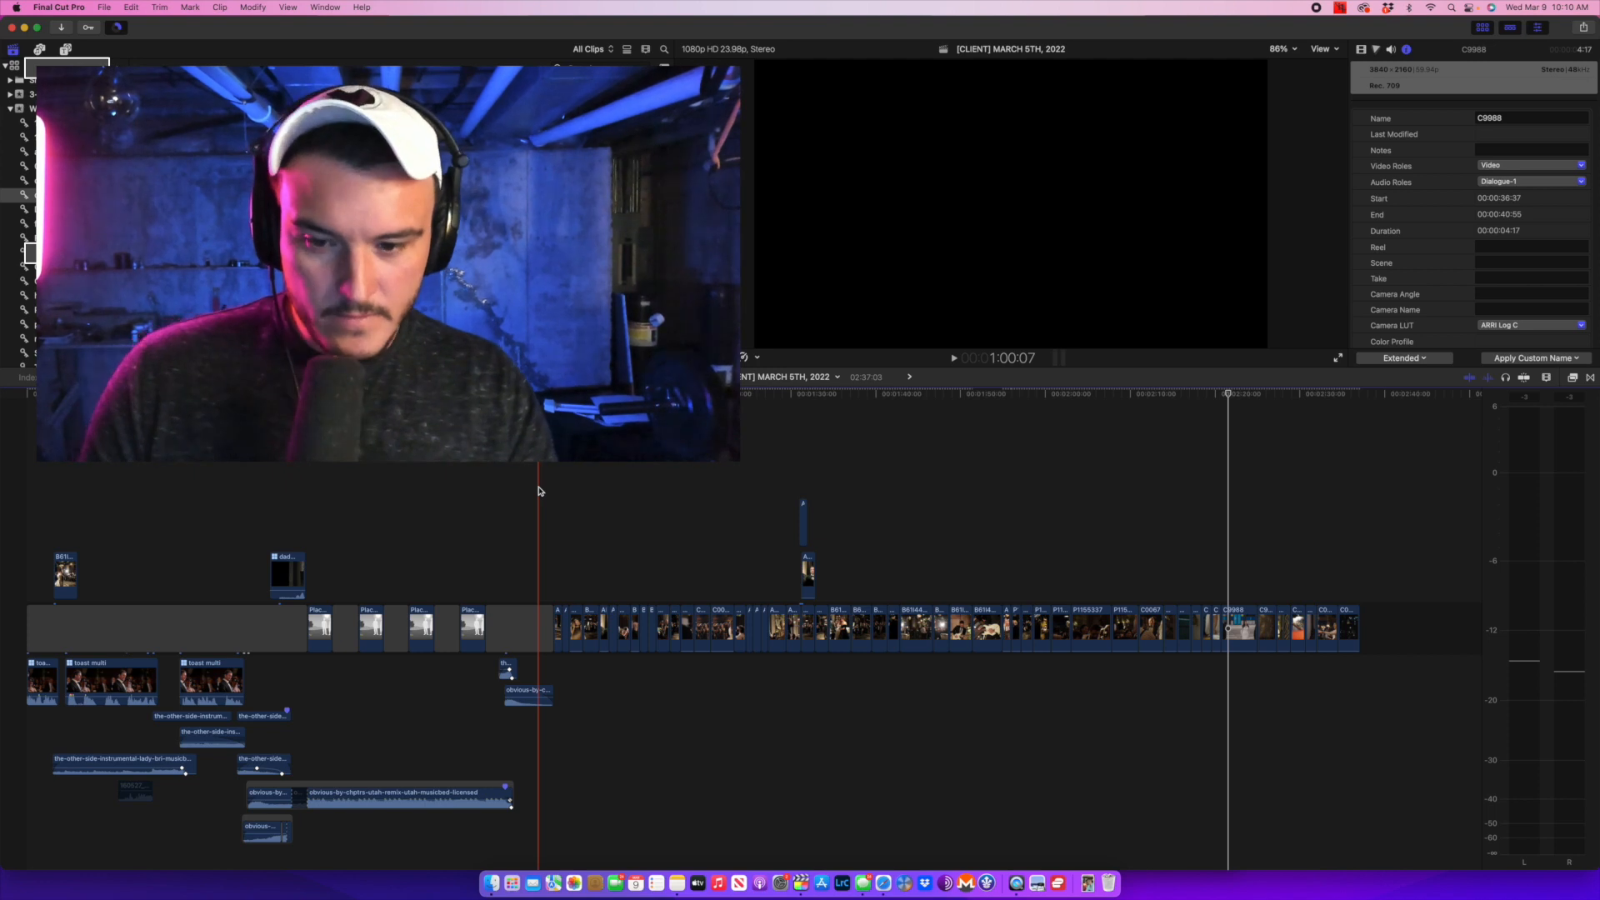
pyautogui.click(539, 491)
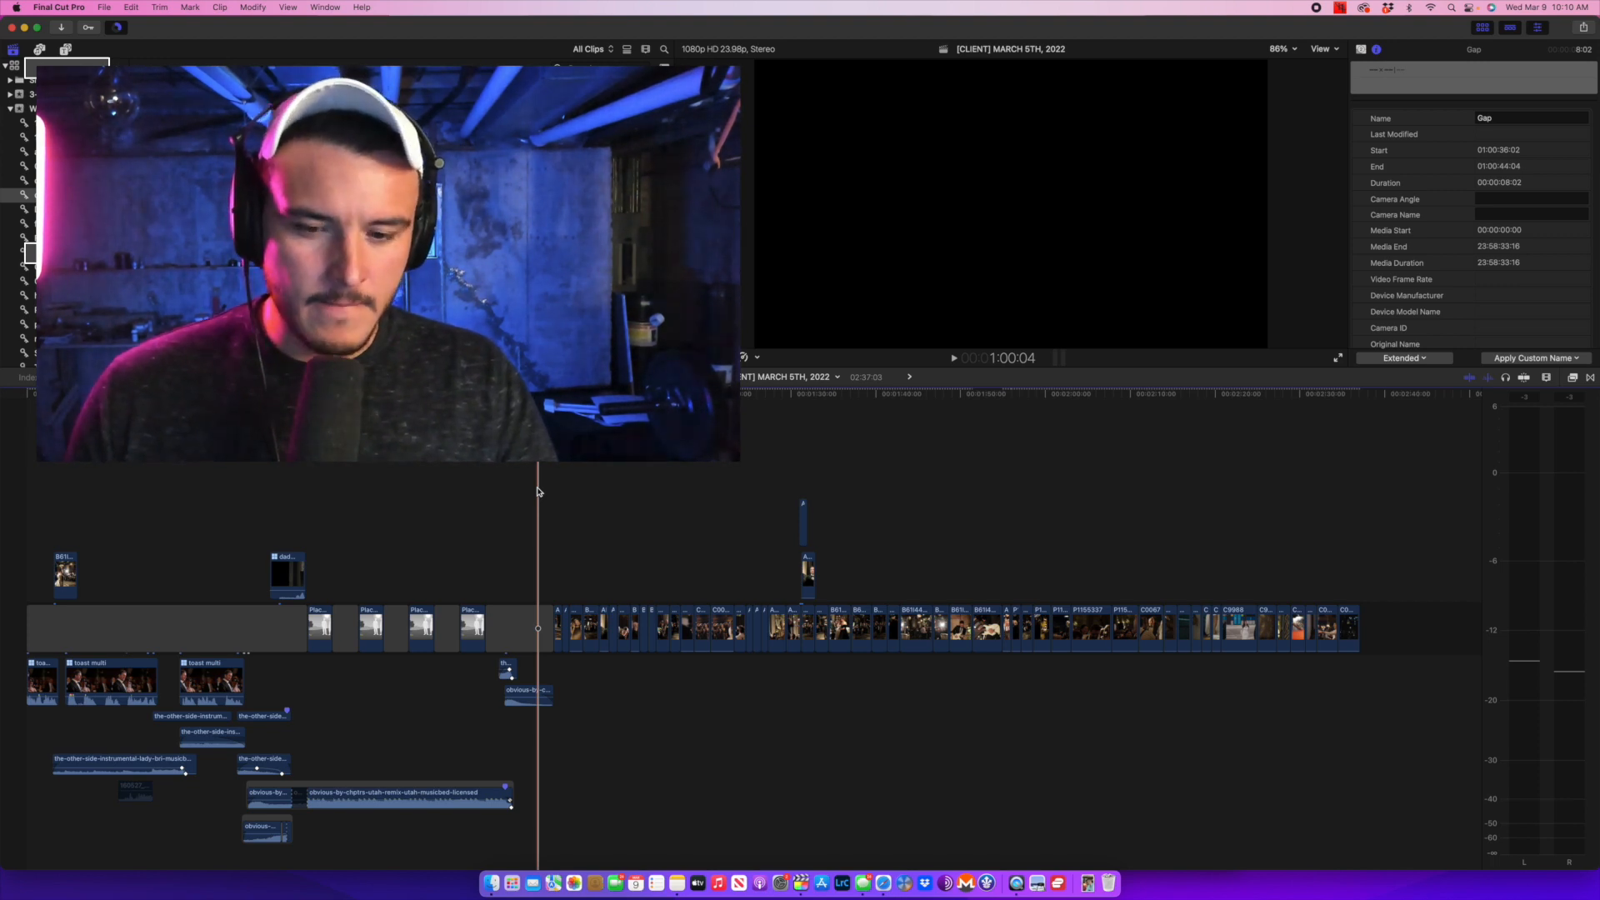
pyautogui.click(638, 492)
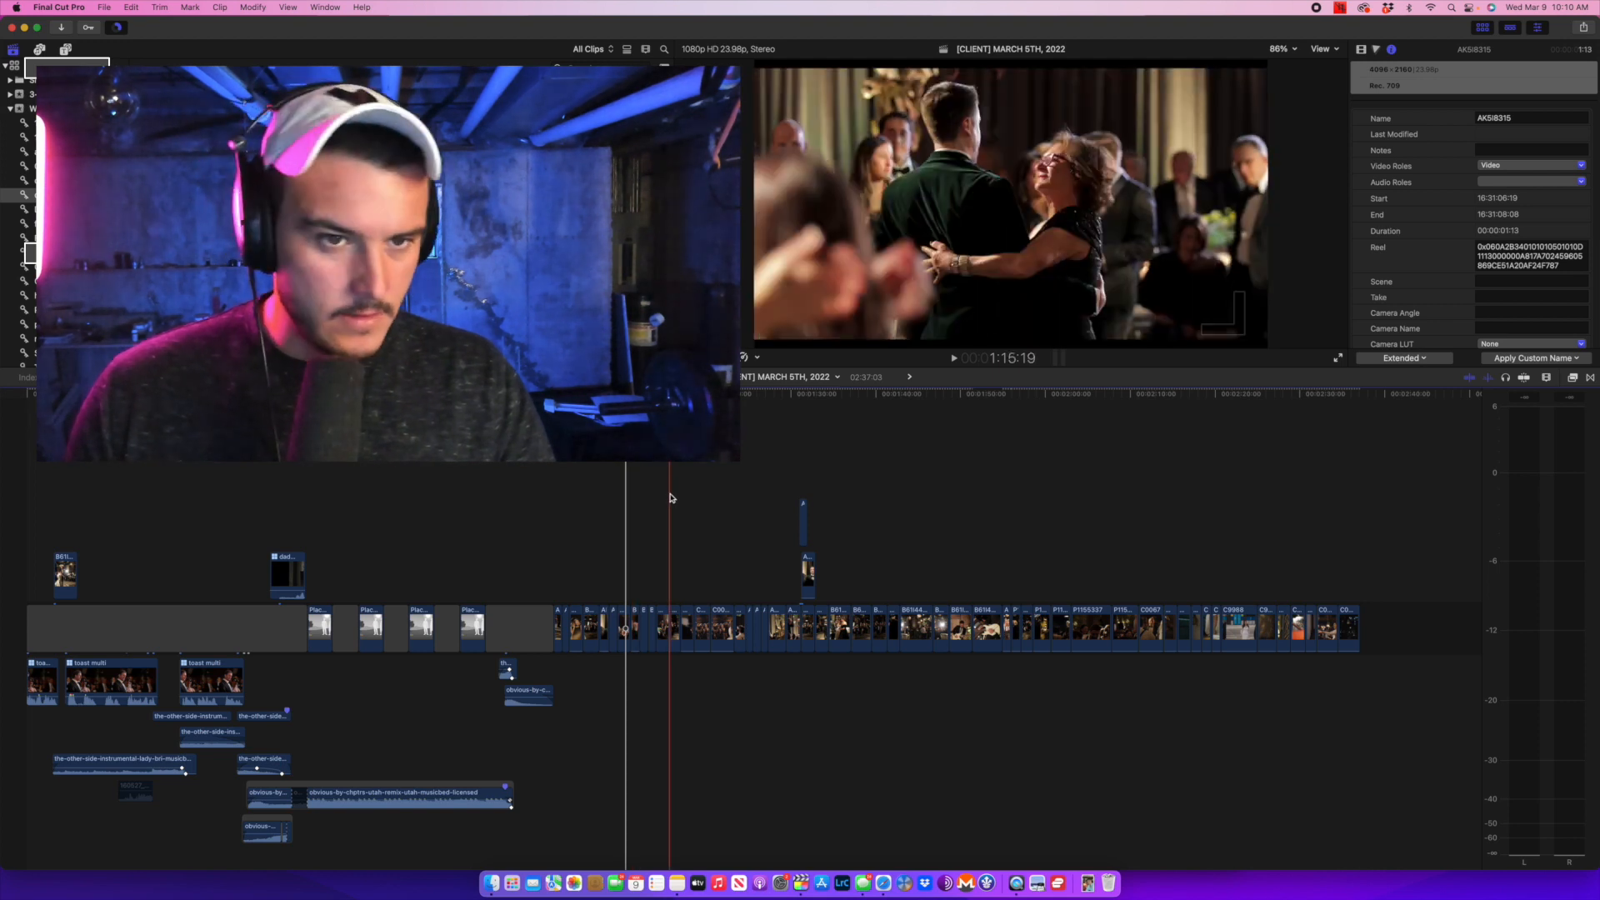
pyautogui.click(671, 498)
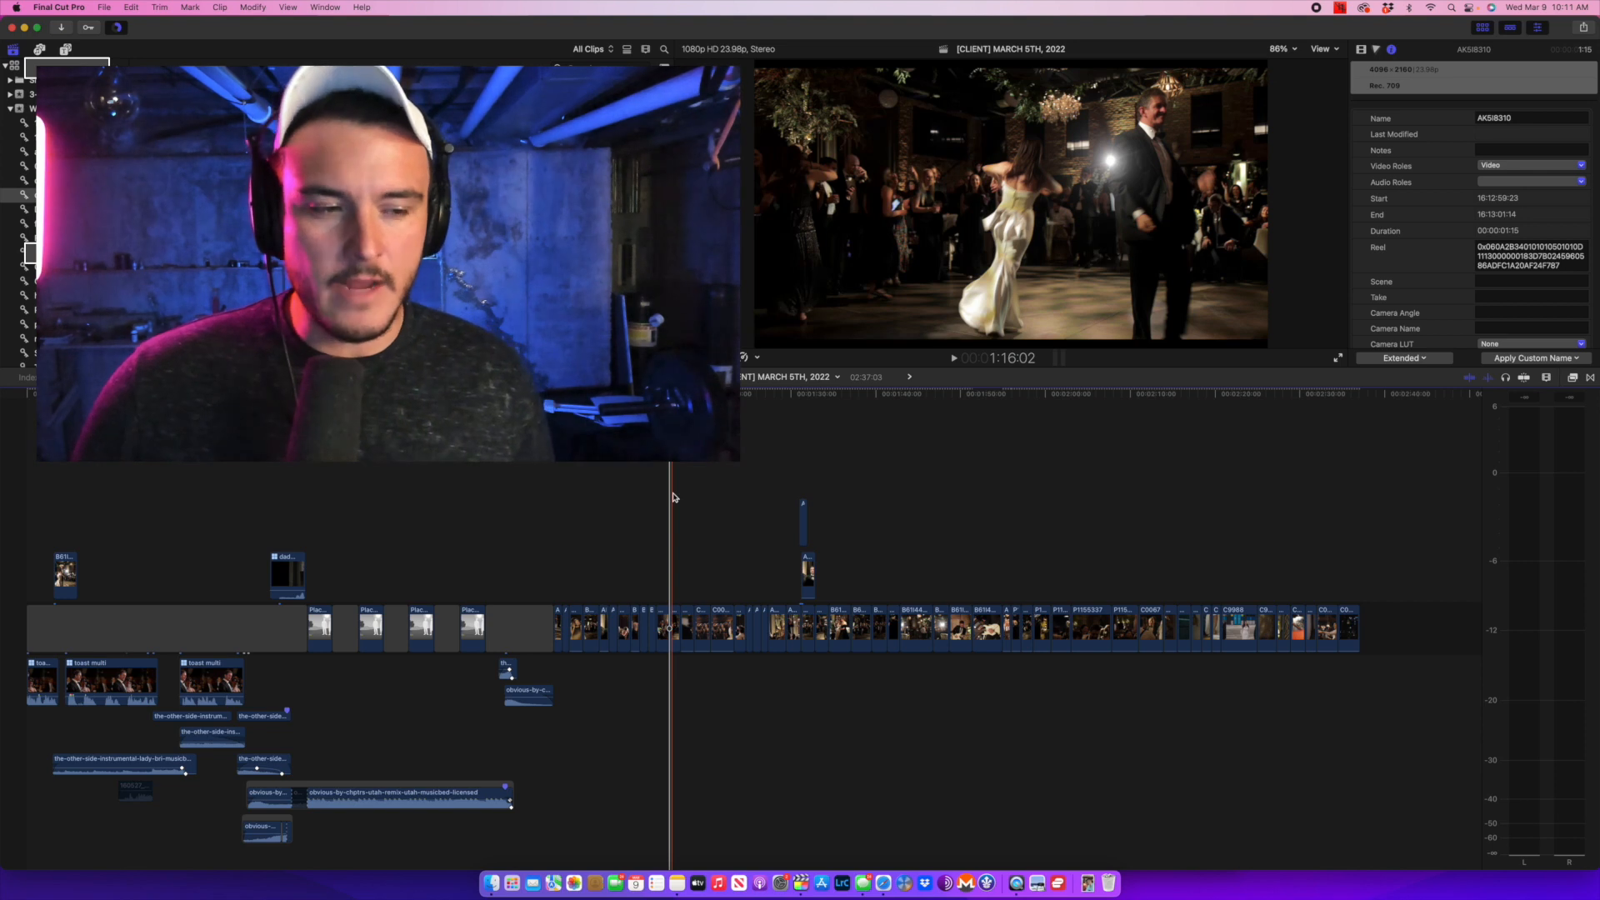
pyautogui.press('space')
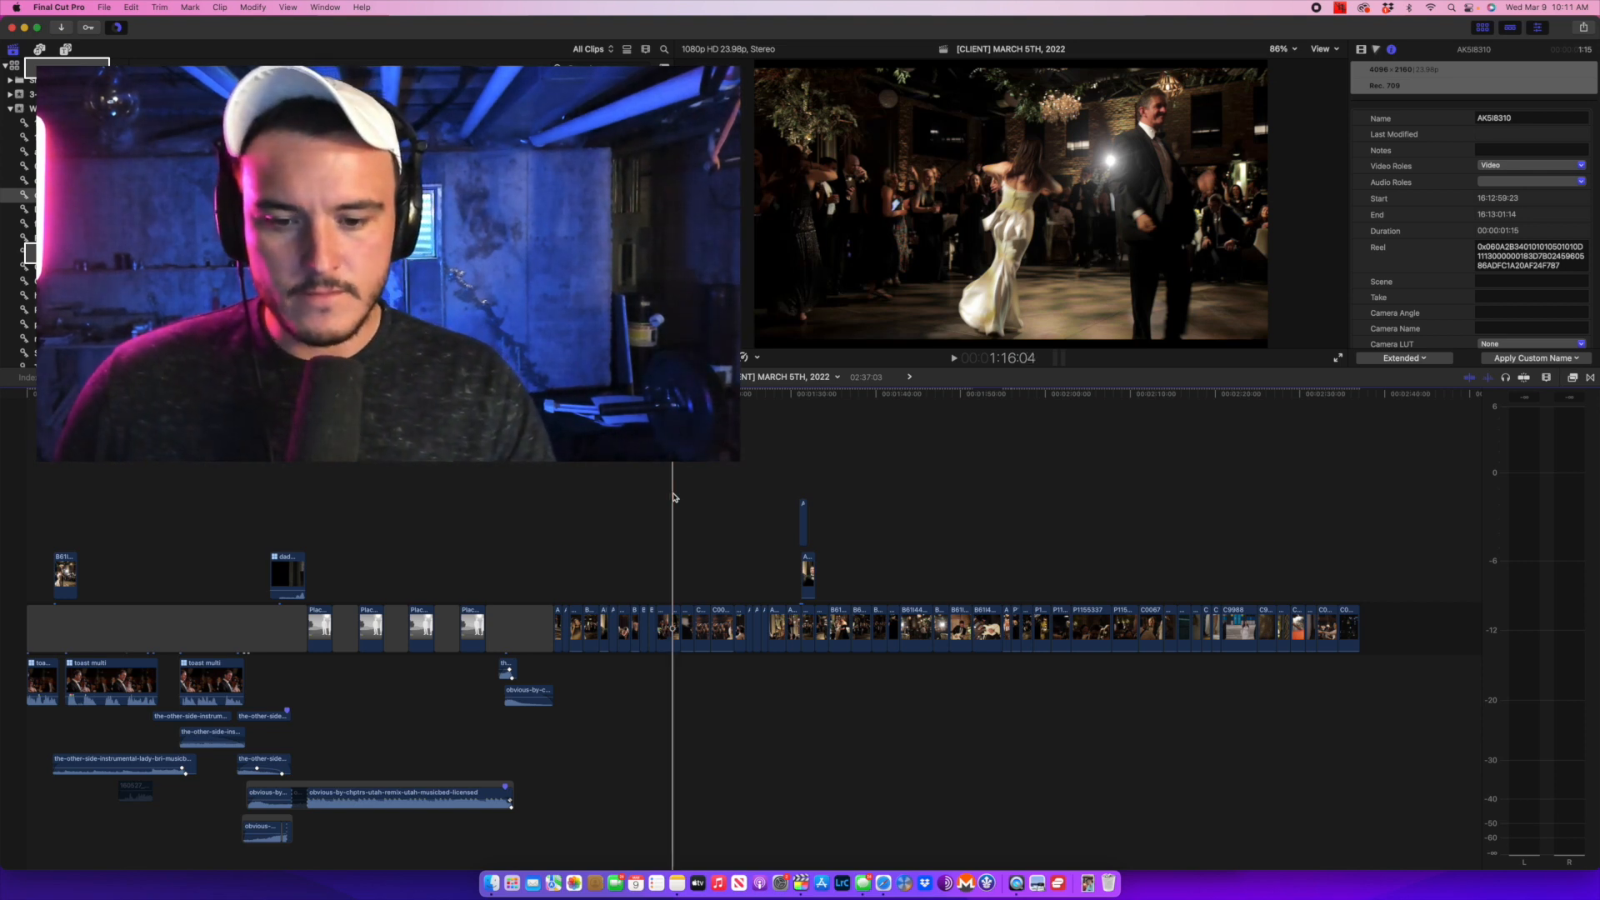
pyautogui.click(667, 496)
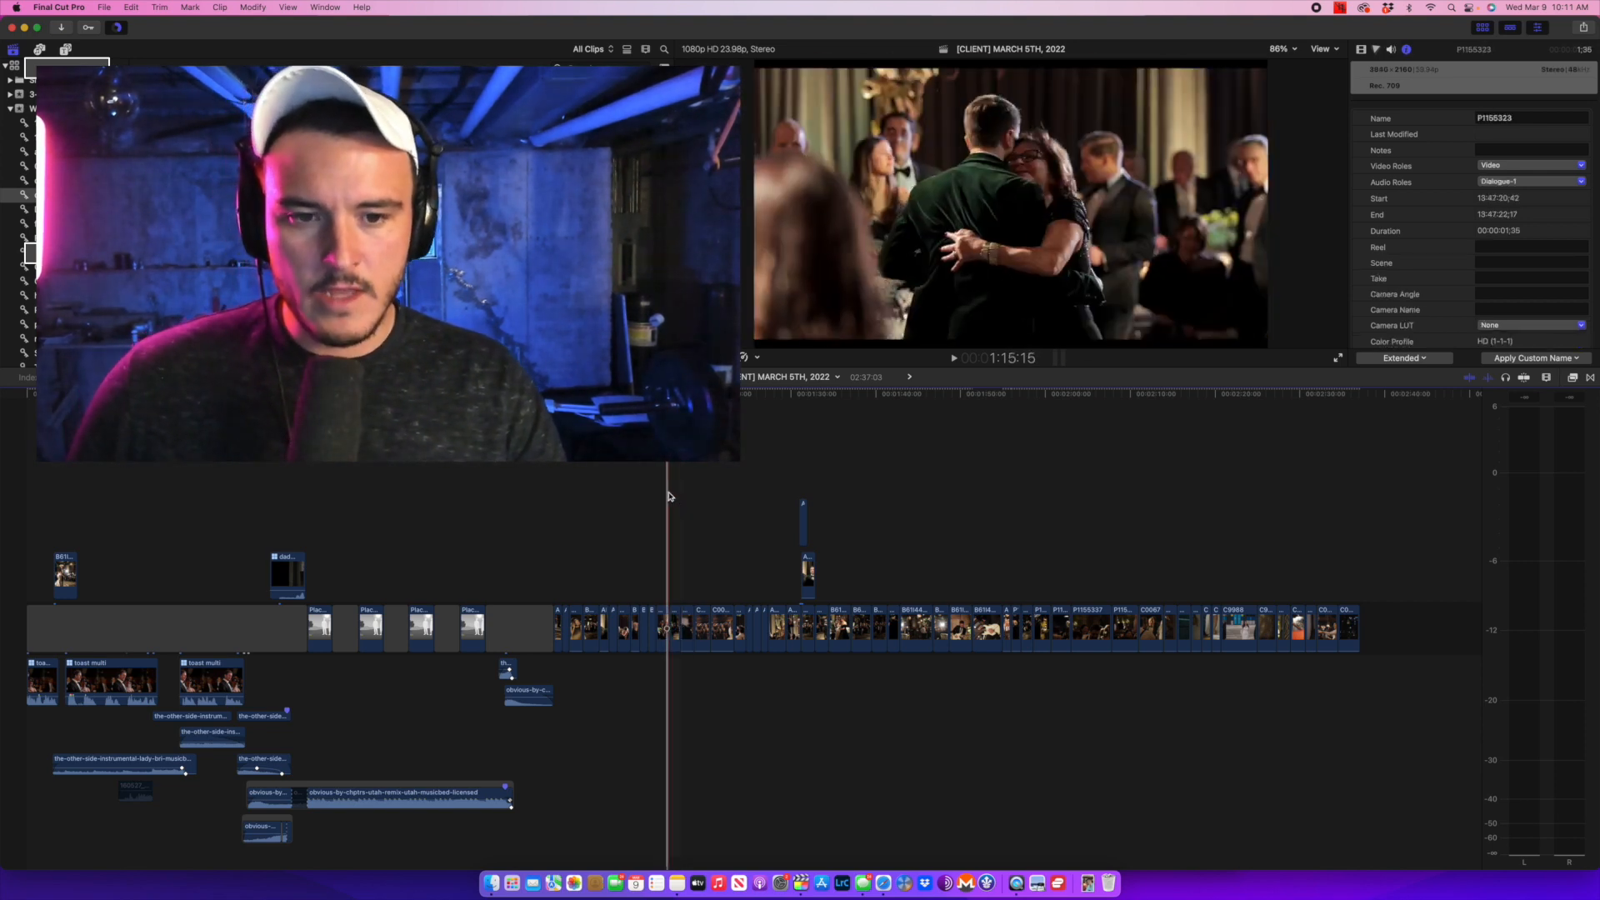